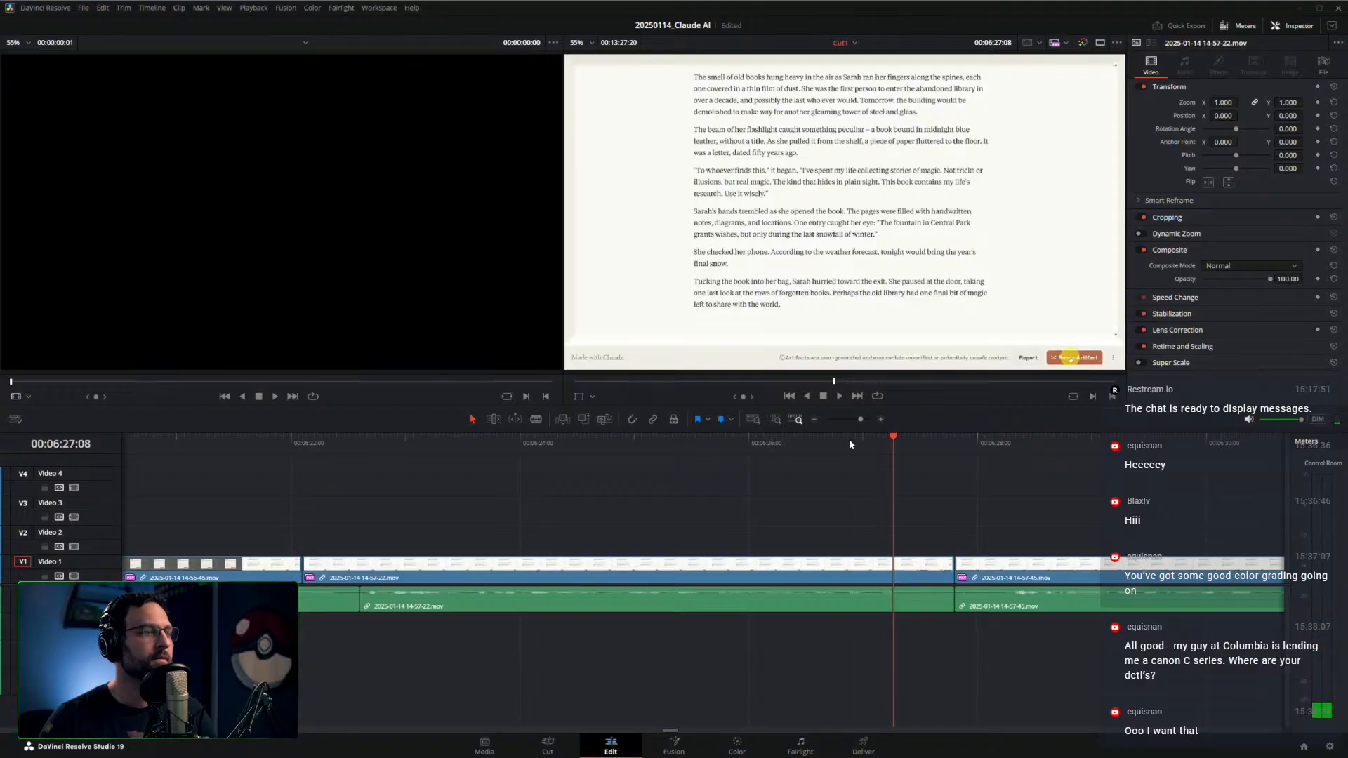
# Change the audio output device in the Video and Audio I/O preferences to U28E590 (NVIDIA High Definition Audio) and save
pyautogui.click(48, 8)
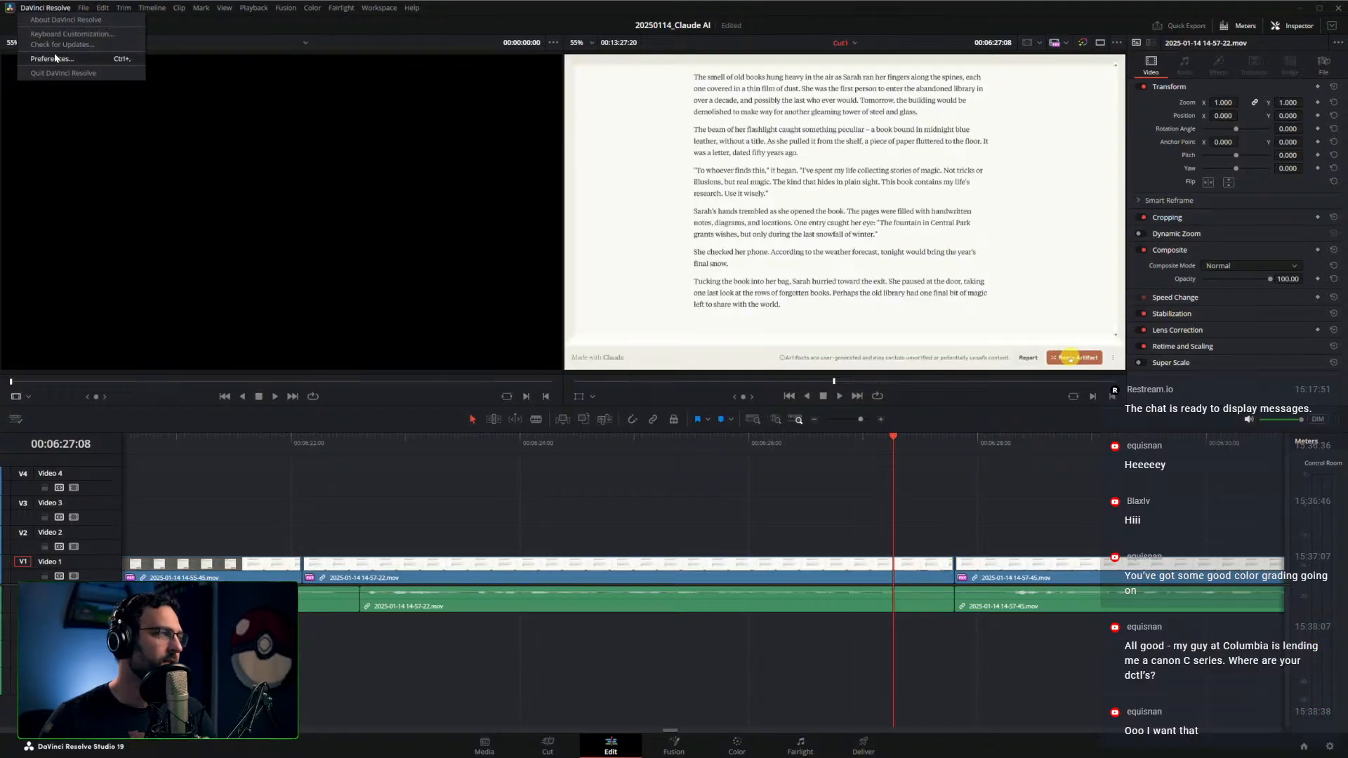
pyautogui.click(53, 58)
pyautogui.click(520, 263)
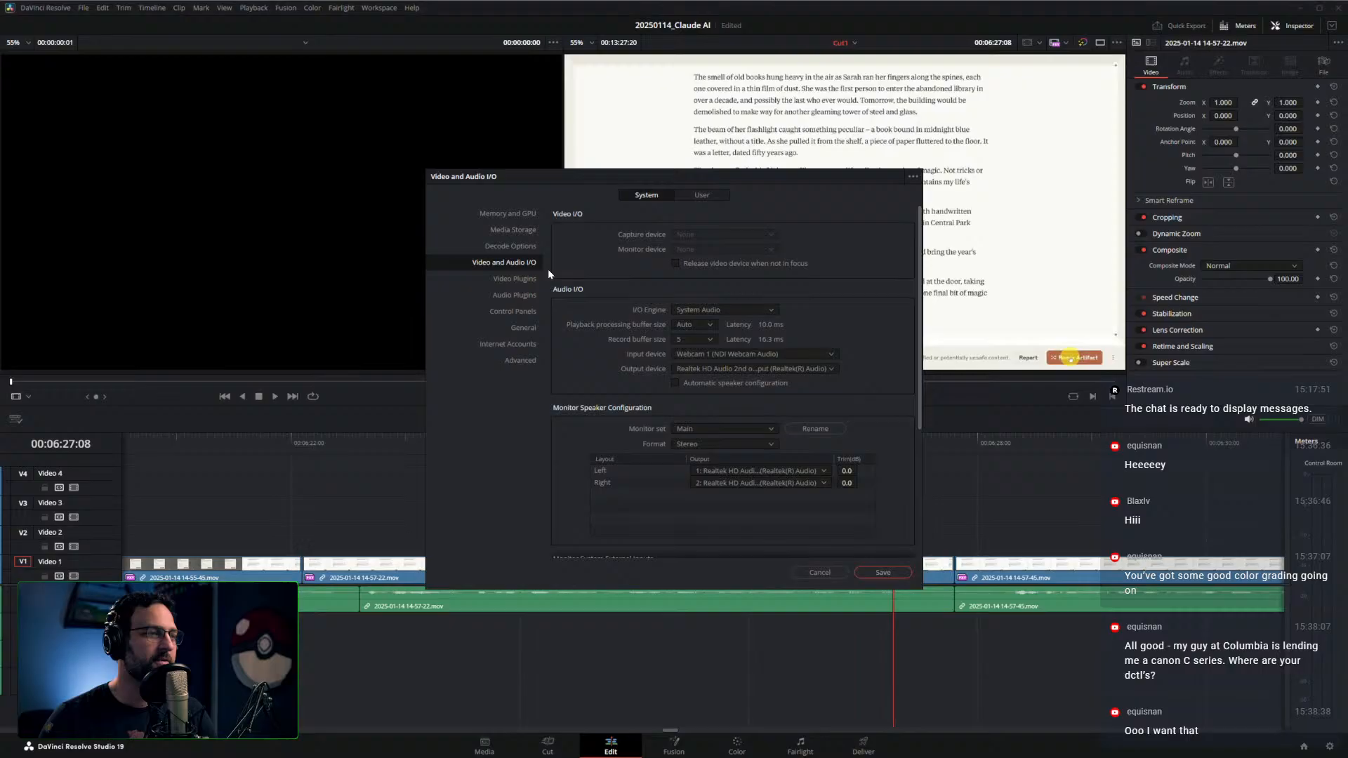
pyautogui.click(705, 367)
pyautogui.click(716, 412)
pyautogui.click(882, 572)
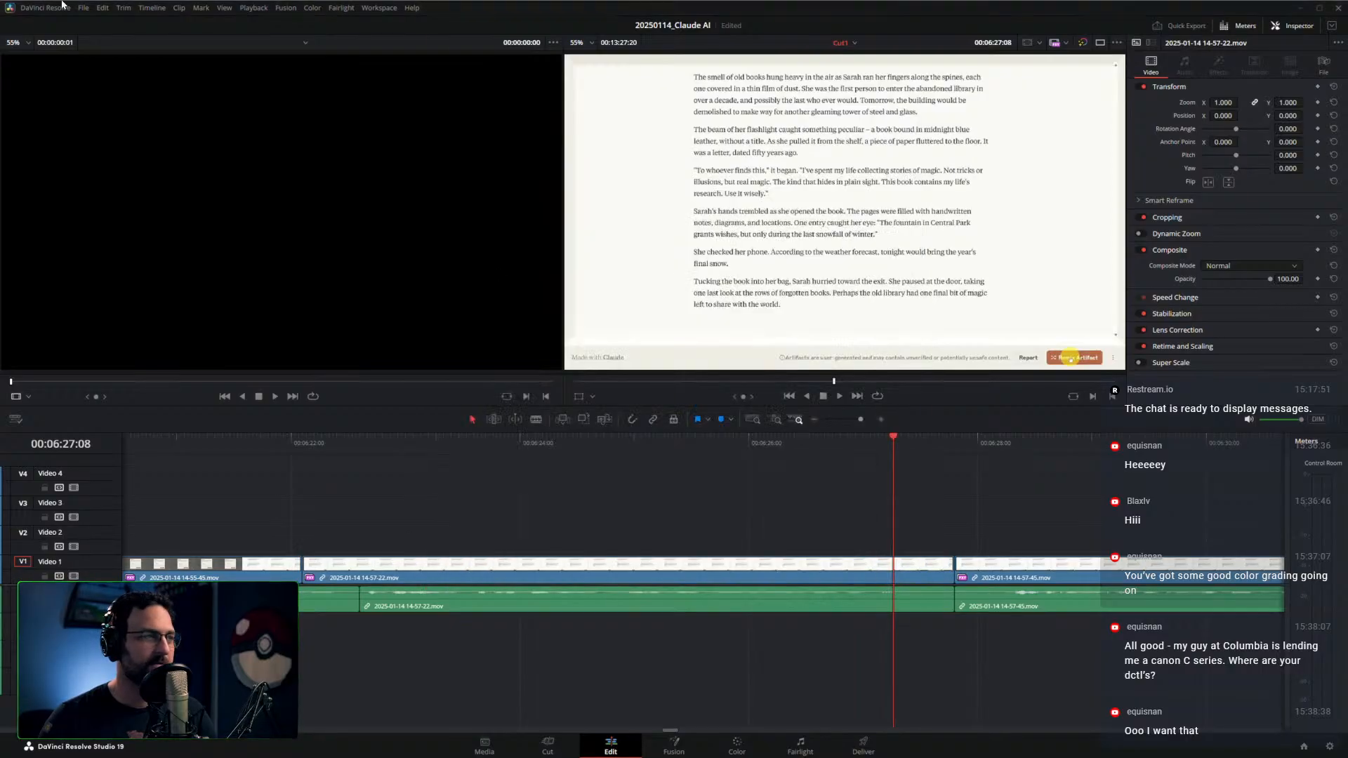
# Set the audio output device in the Video and Audio I/O preferences to the Realtek HD Audio 2nd output and save
pyautogui.click(51, 9)
pyautogui.click(59, 63)
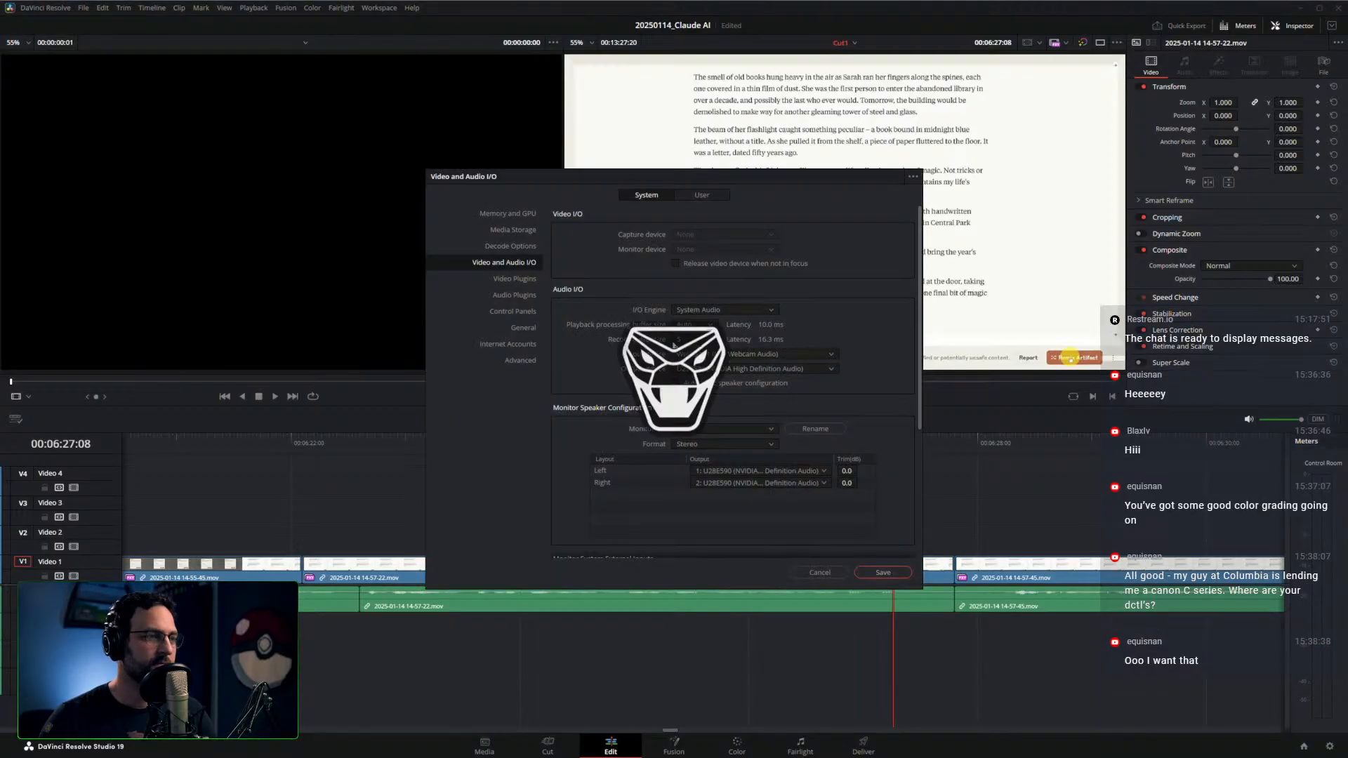
pyautogui.click(730, 368)
pyautogui.click(704, 418)
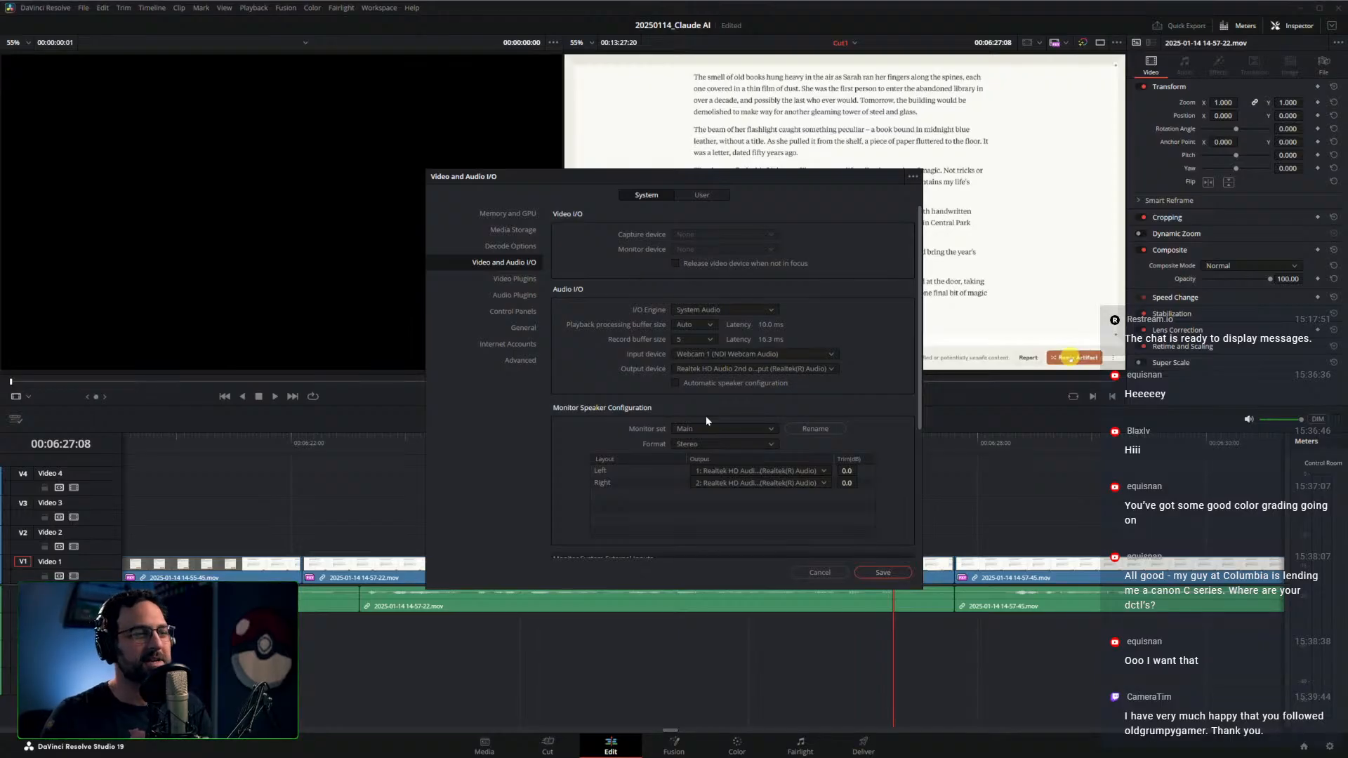
pyautogui.click(901, 572)
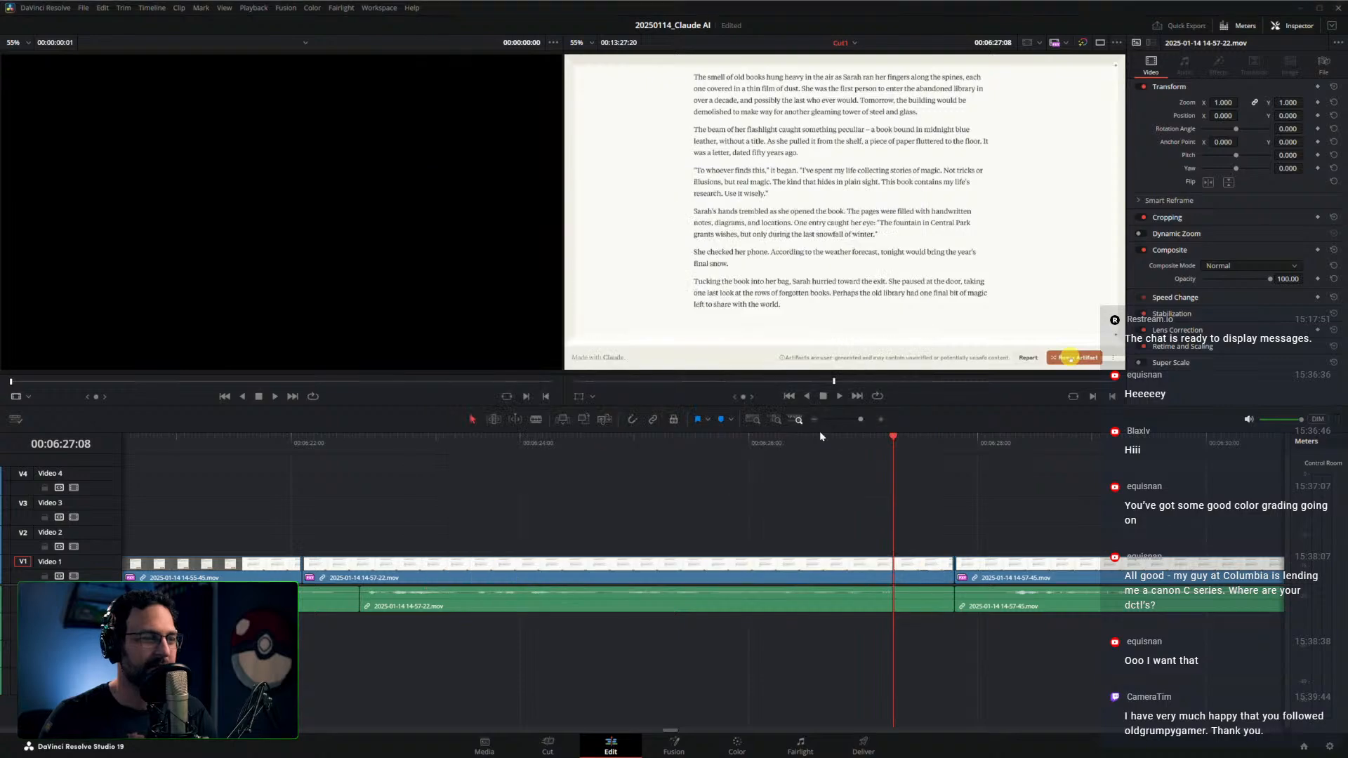
pyautogui.click(742, 440)
pyautogui.press('space')
pyautogui.press('space')
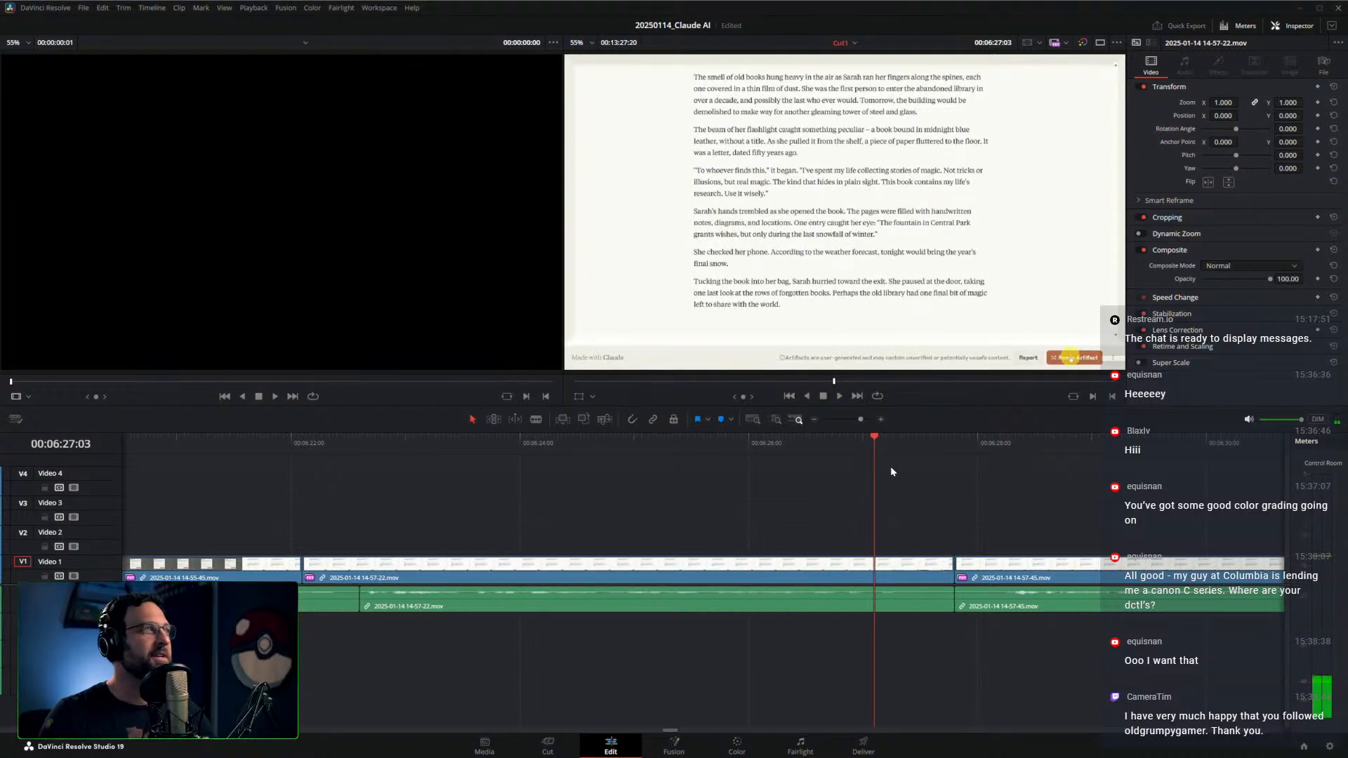
pyautogui.moveTo(875, 445)
pyautogui.mouseDown()
pyautogui.moveTo(982, 439)
pyautogui.moveTo(851, 442)
pyautogui.mouseUp()
pyautogui.hotkey('ctrl', 'shift', ']')
pyautogui.press('space')
pyautogui.moveTo(928, 489); pyautogui.dragTo(809, 486)
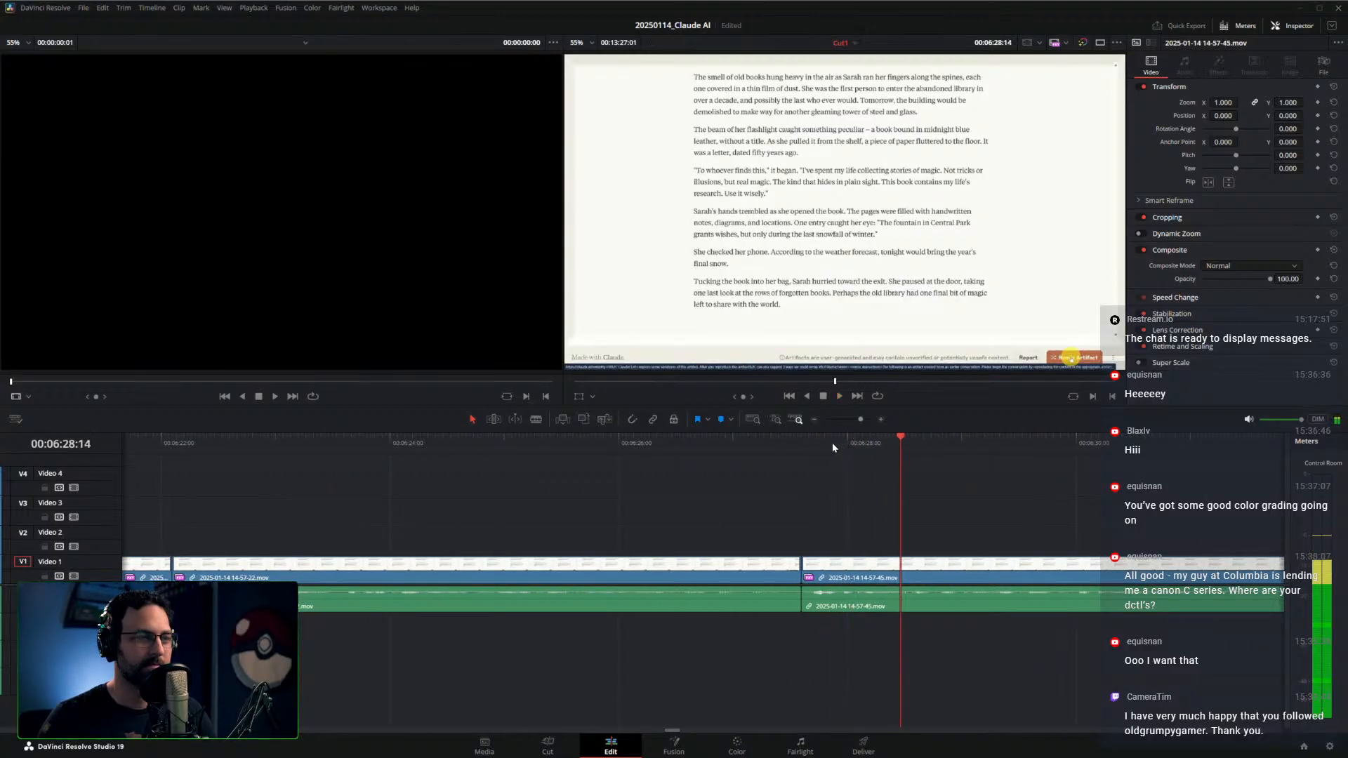
pyautogui.press('space')
pyautogui.press('space')
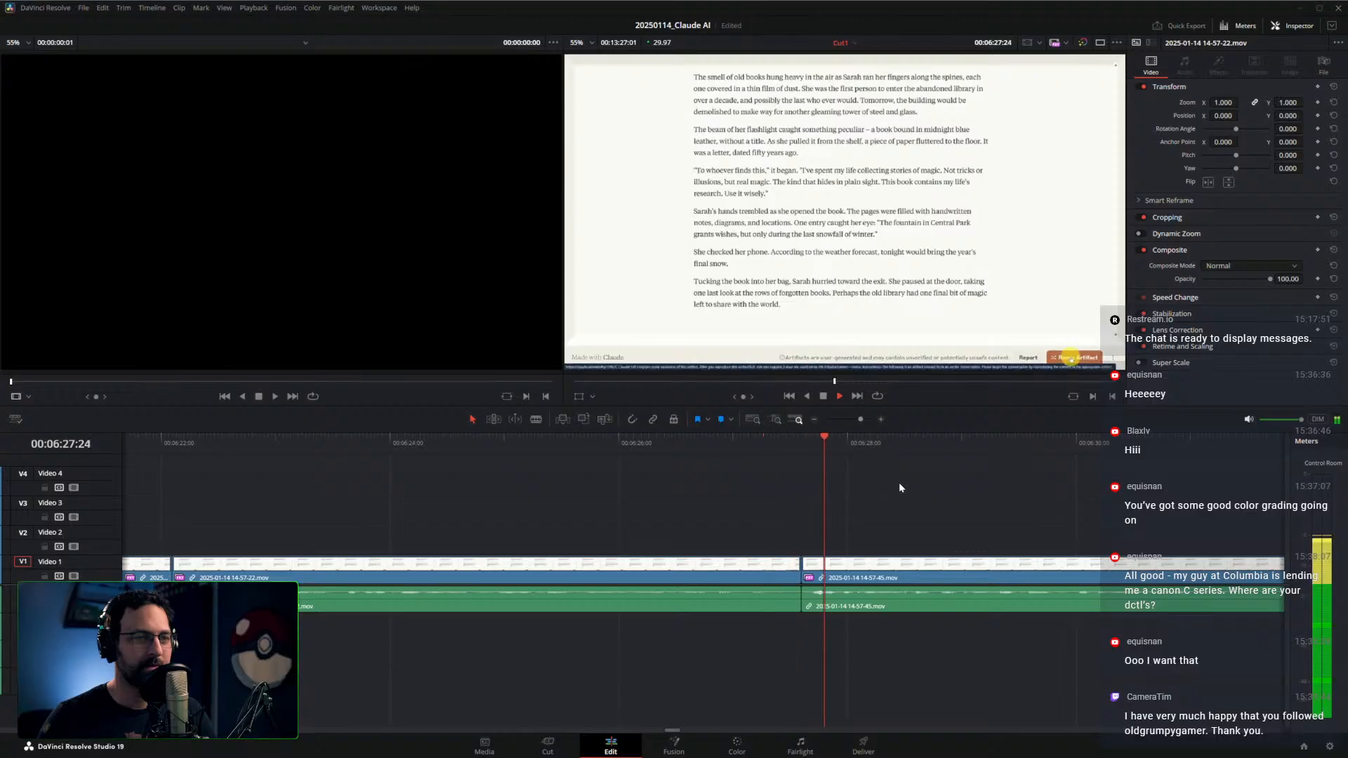
pyautogui.moveTo(899, 482); pyautogui.dragTo(747, 490)
pyautogui.scroll(-2, 789, 491)
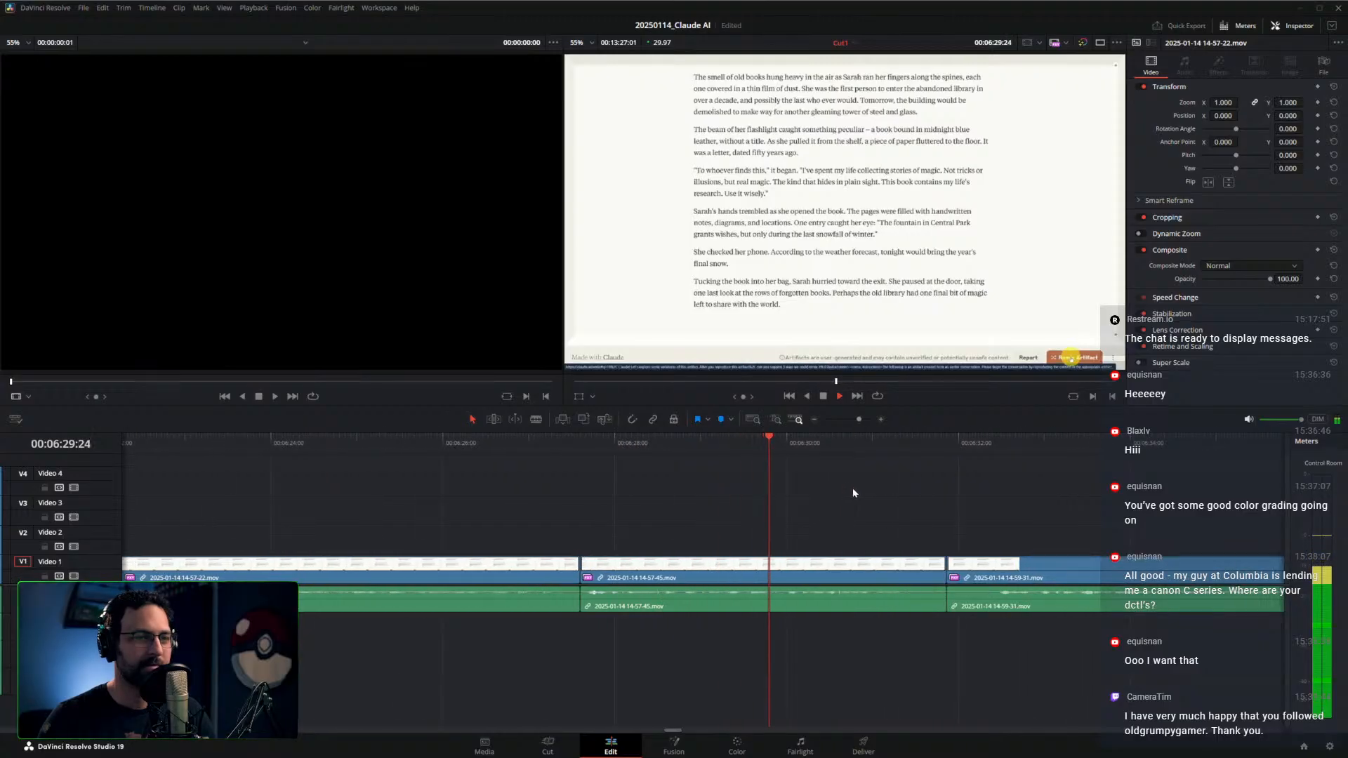
pyautogui.moveTo(912, 505); pyautogui.dragTo(830, 504)
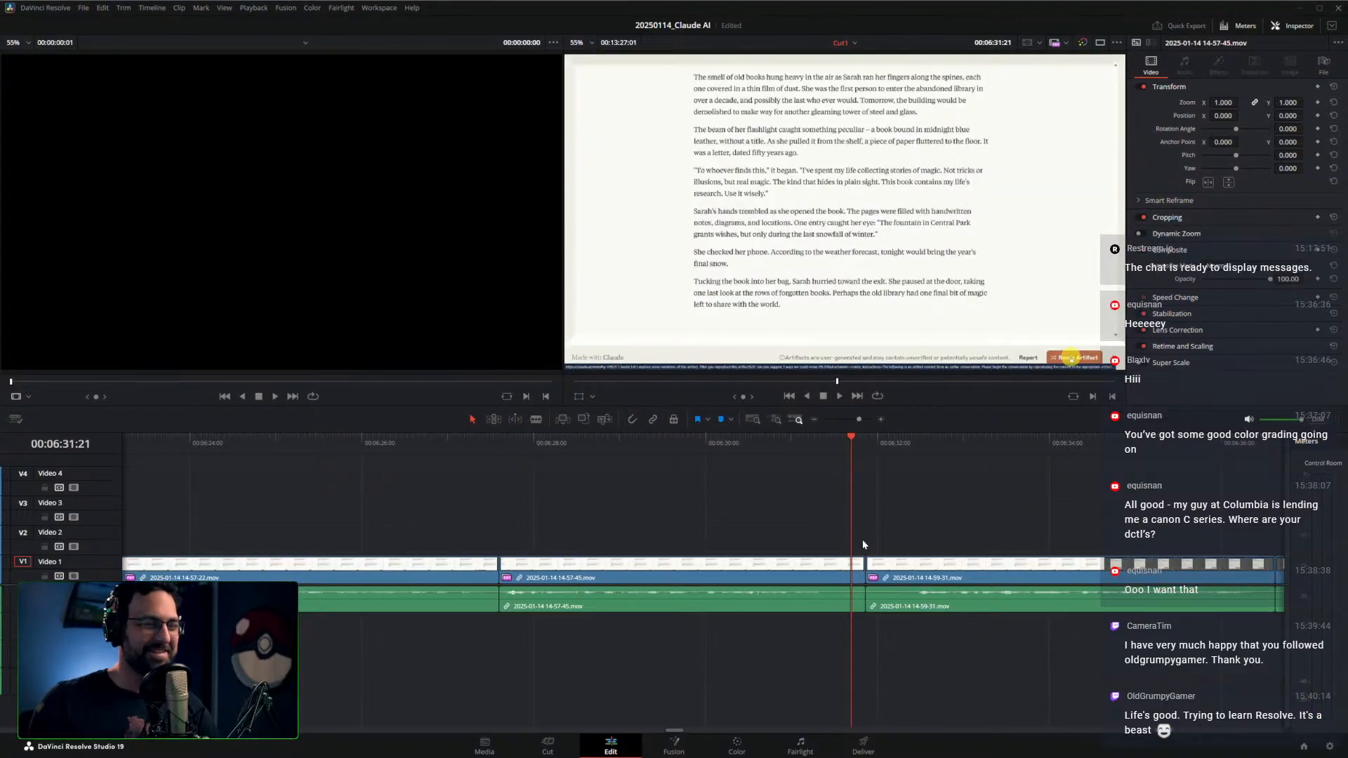
pyautogui.moveTo(820, 443); pyautogui.dragTo(881, 446)
pyautogui.hotkey('ctrl', 'shift', ']')
pyautogui.click(869, 443)
pyautogui.hotkey('ctrl', 'shift', '[')
pyautogui.hotkey('shift', 'Left')
pyautogui.press('space')
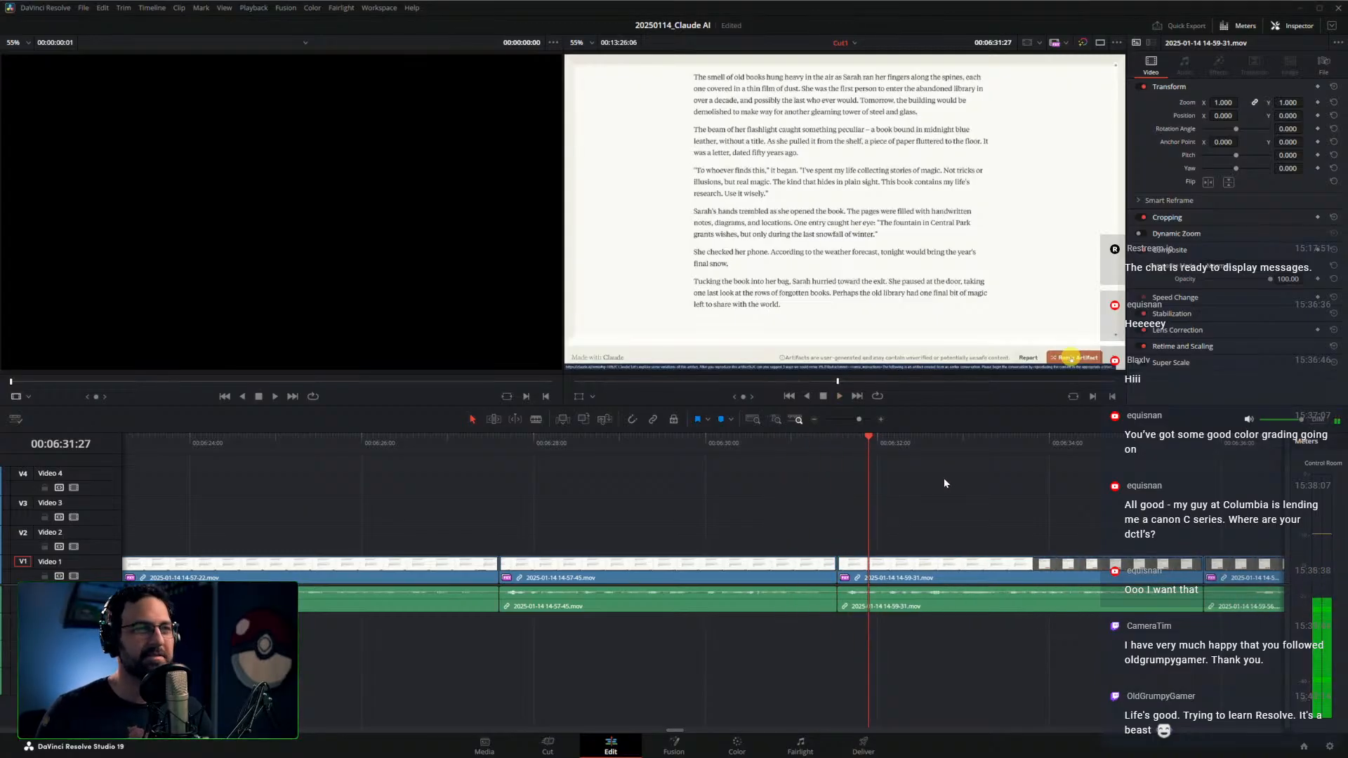
pyautogui.hotkey('ctrl', 's')
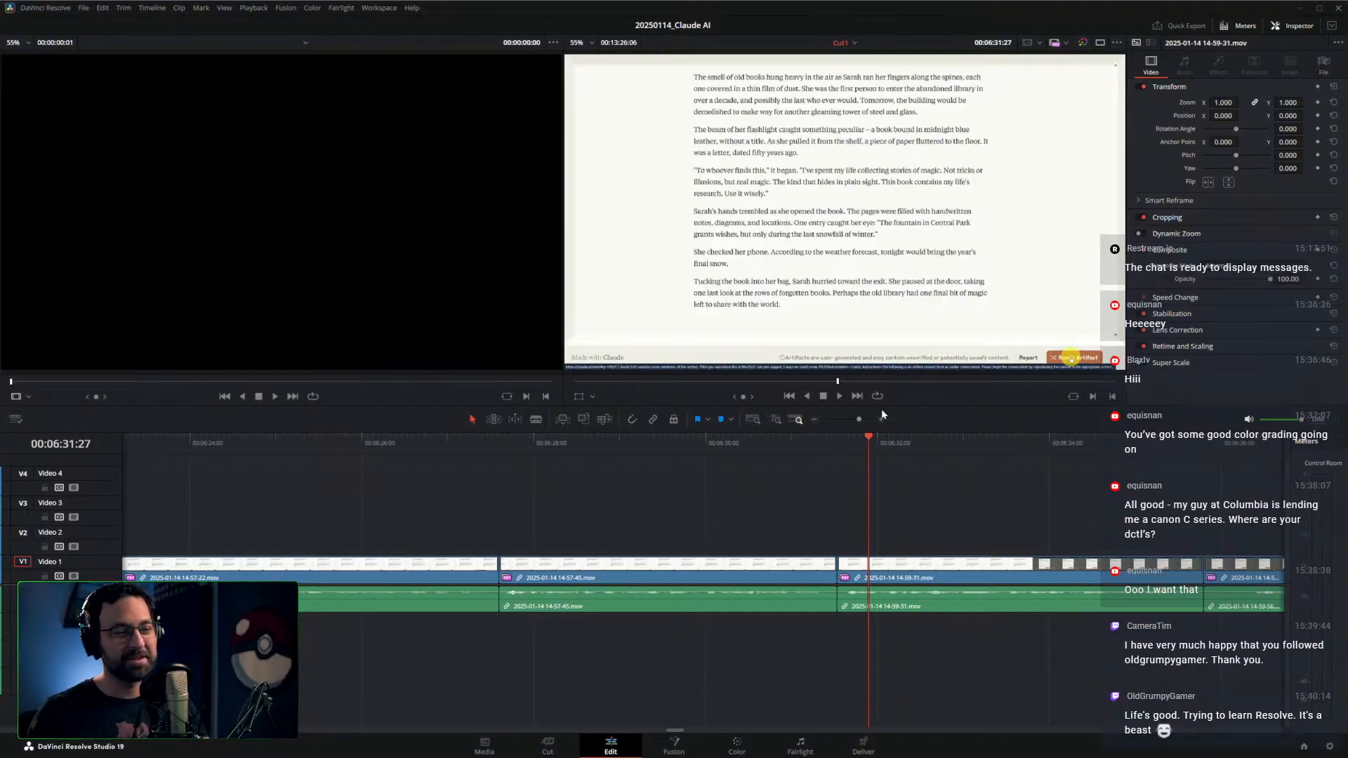
pyautogui.click(740, 448)
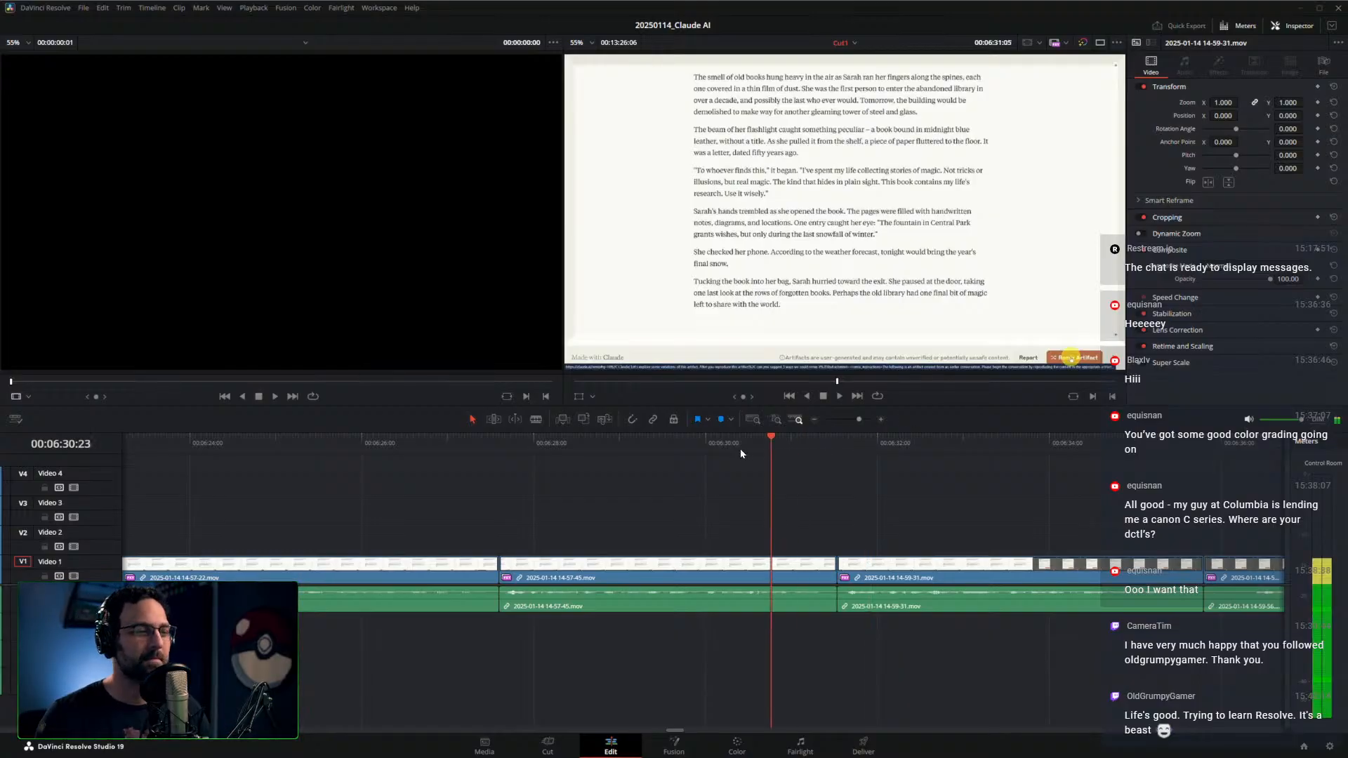
pyautogui.press('space')
pyautogui.press('space')
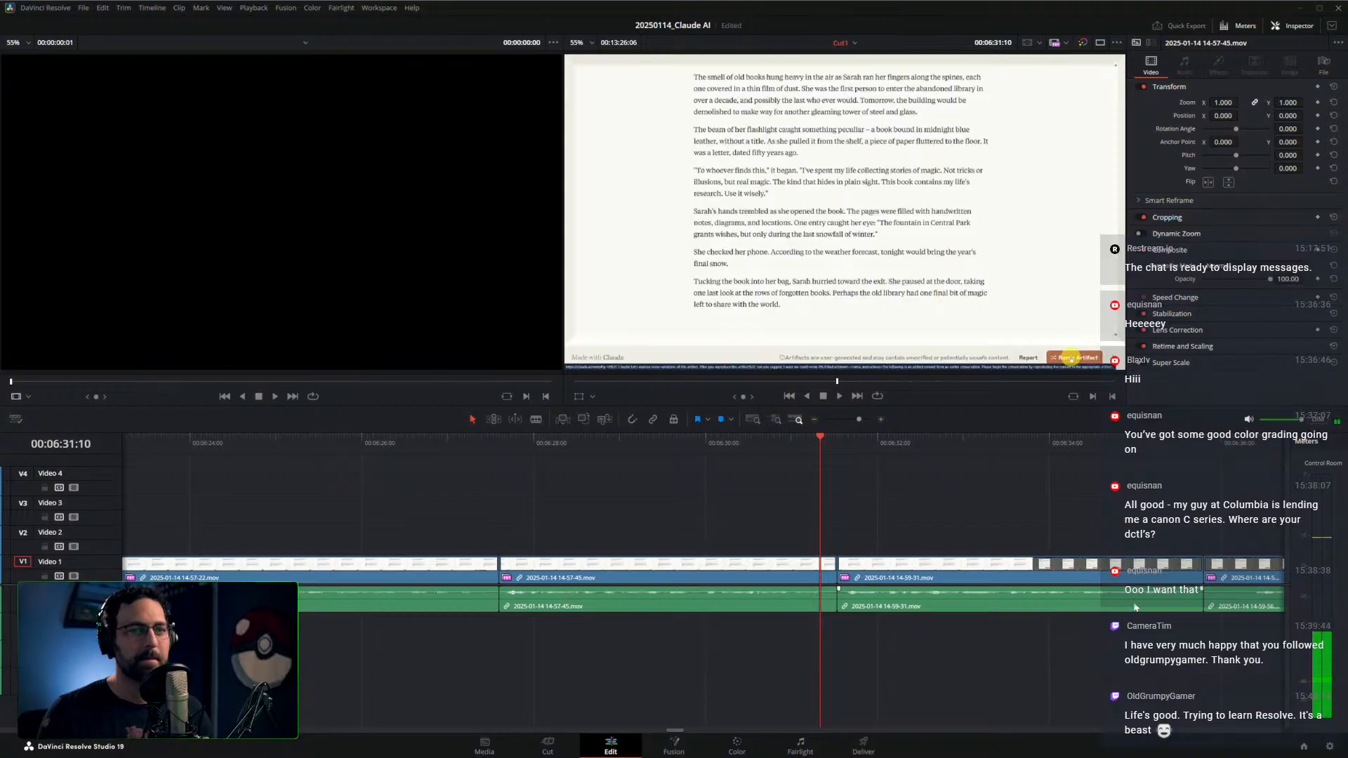
# Check the audio effects applied to the Audio 2 track on the Fairlight page, and return to the Edit page
pyautogui.click(801, 746)
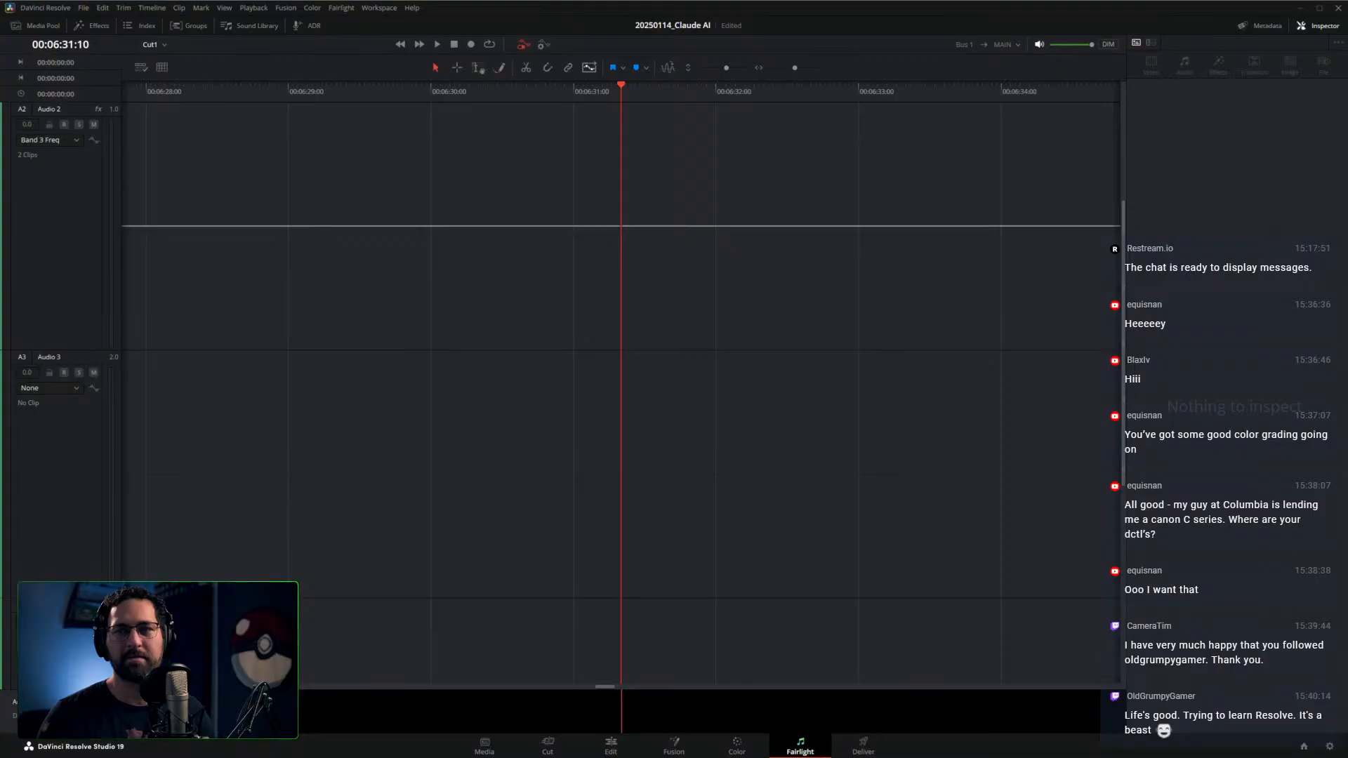
pyautogui.click(59, 210)
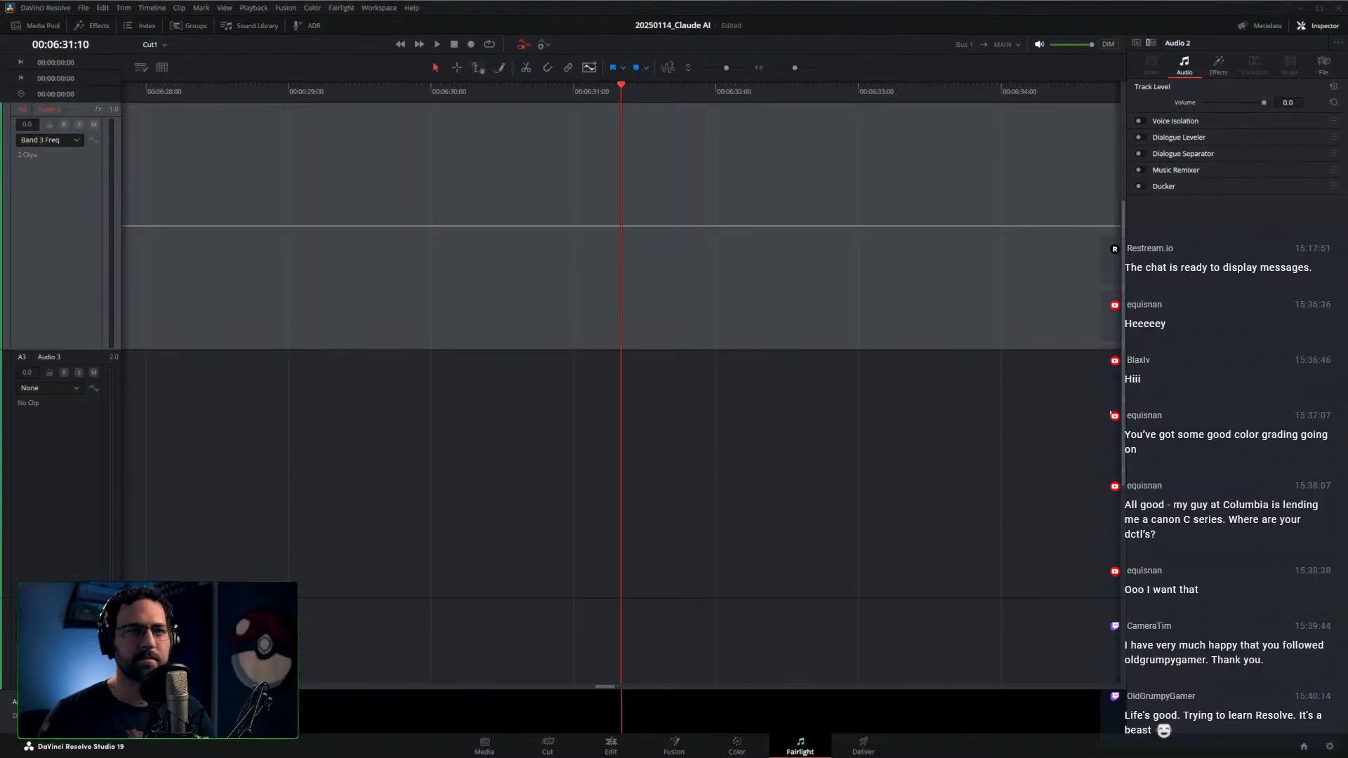
pyautogui.click(1219, 67)
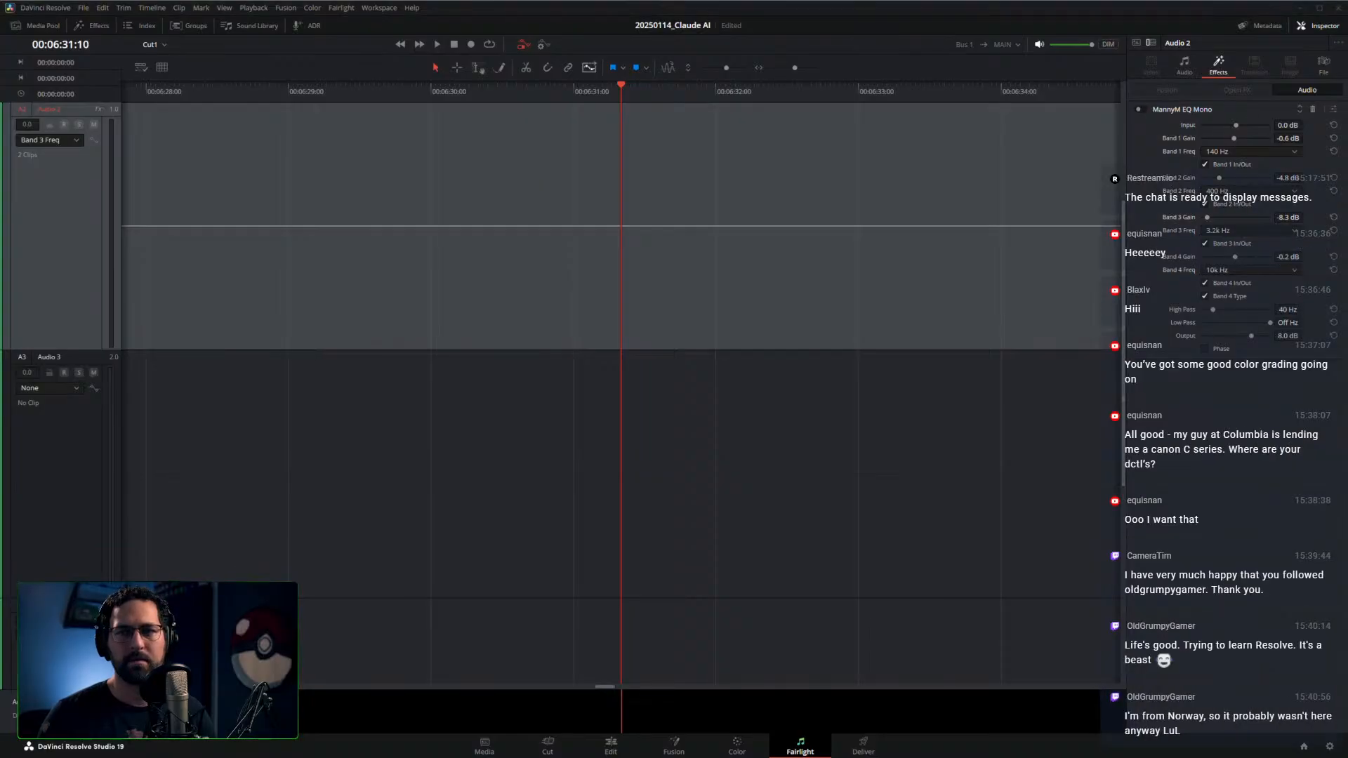
pyautogui.click(692, 226)
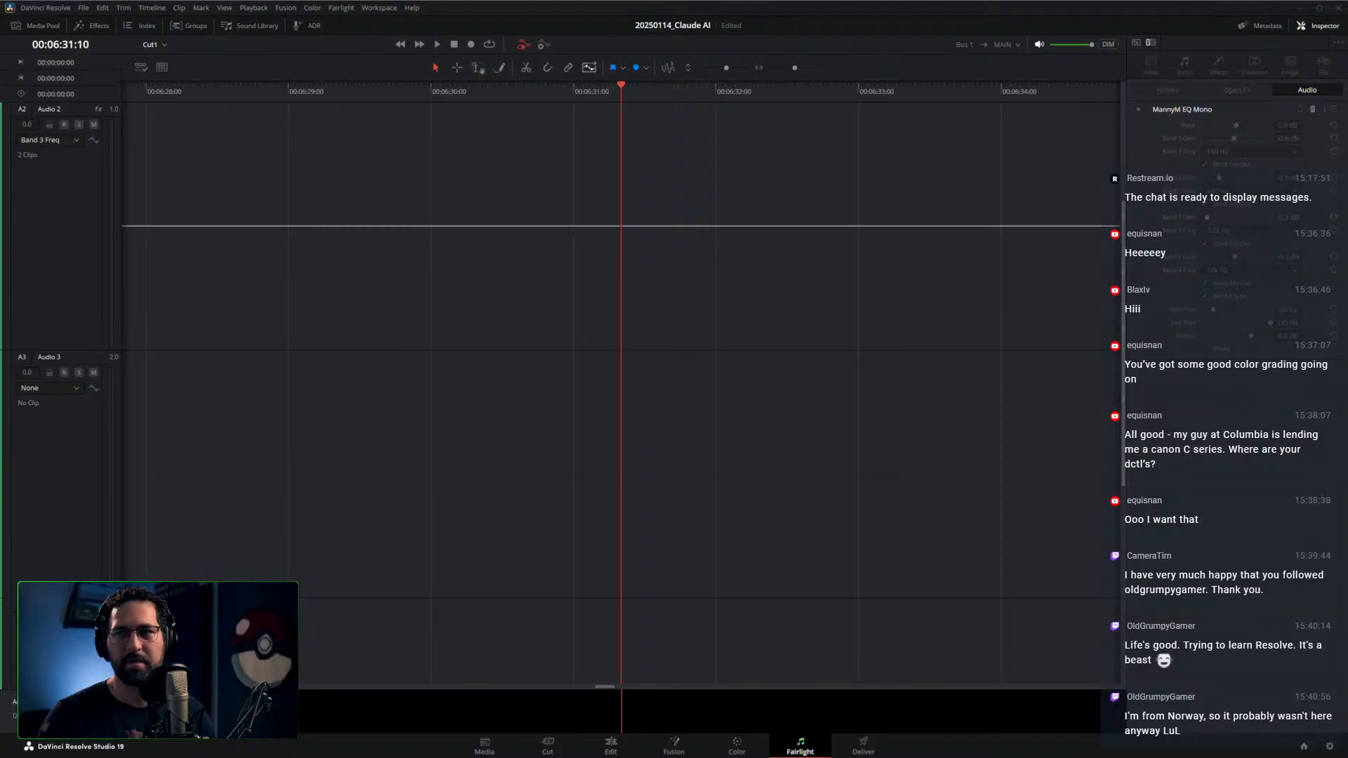
pyautogui.hotkey('shift', '4')
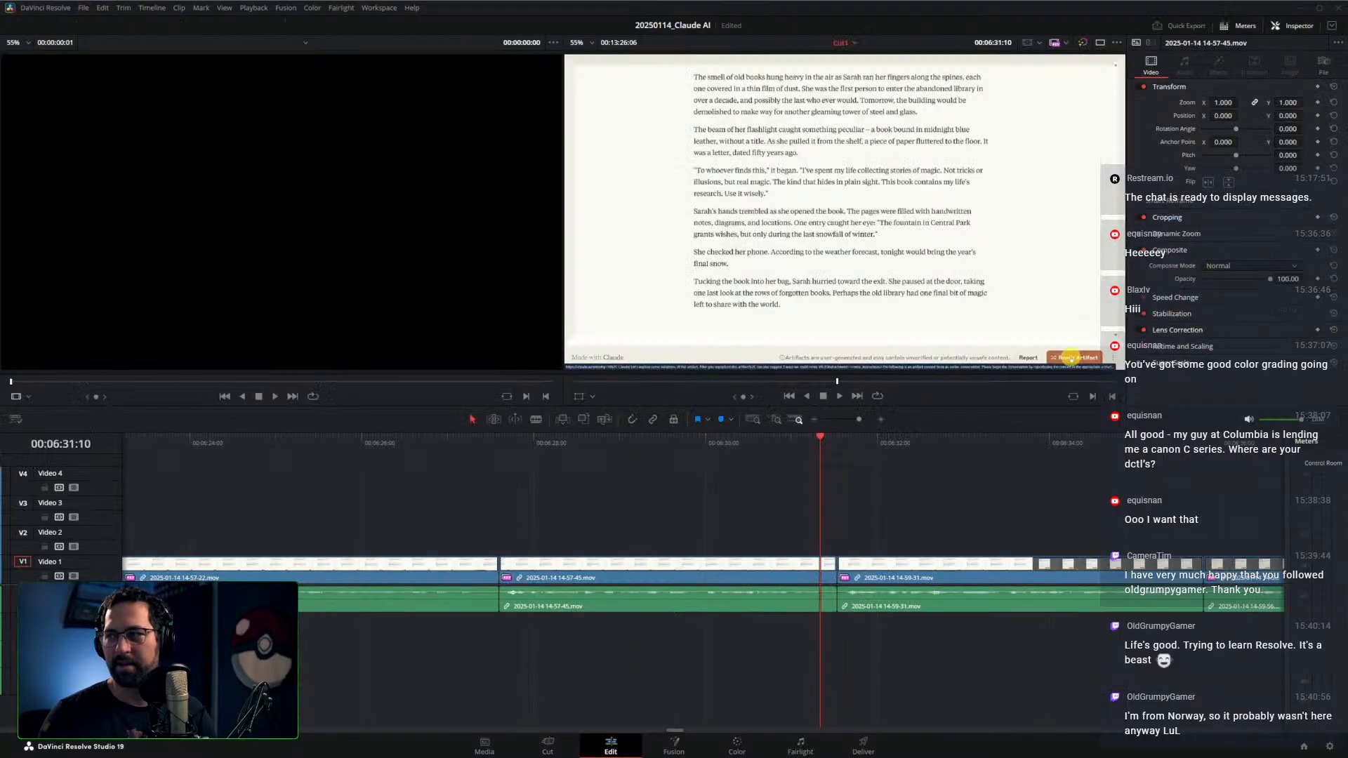
pyautogui.click(697, 443)
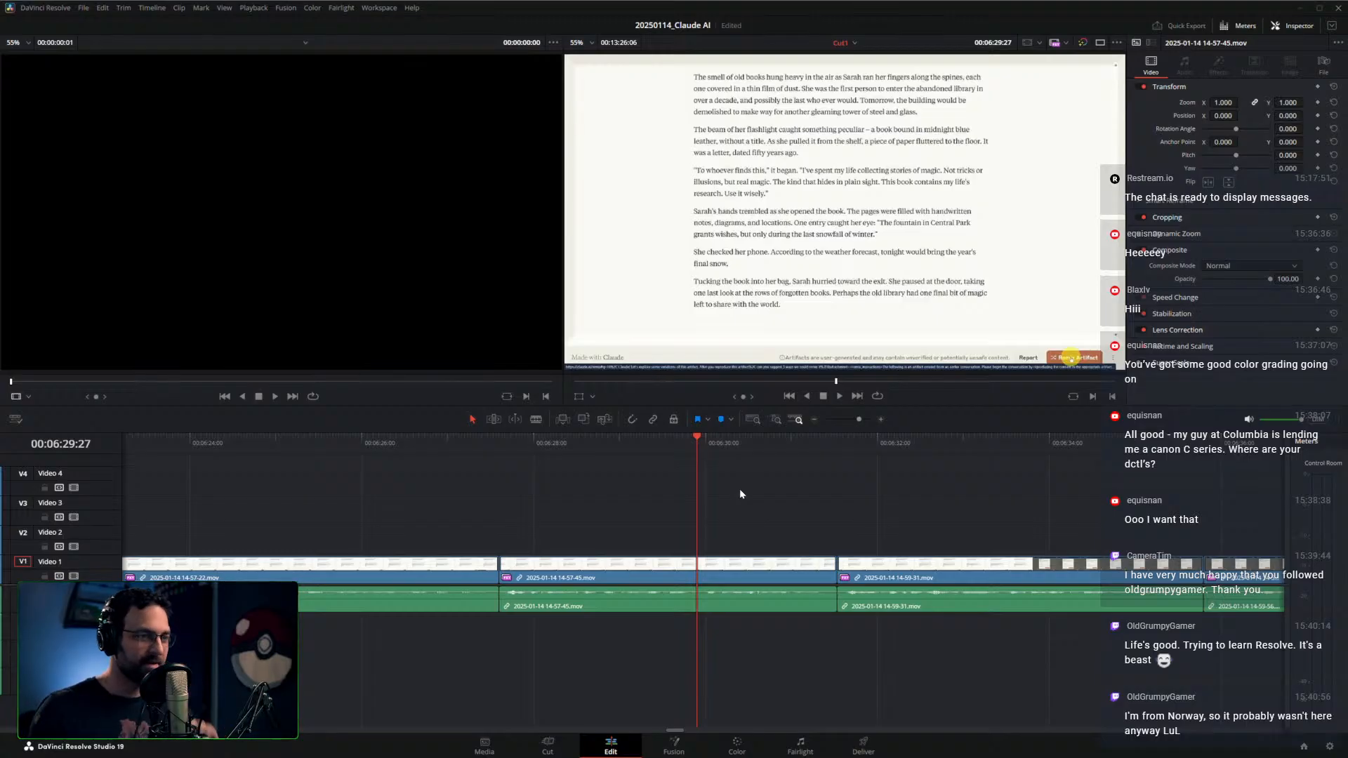
pyautogui.press('space')
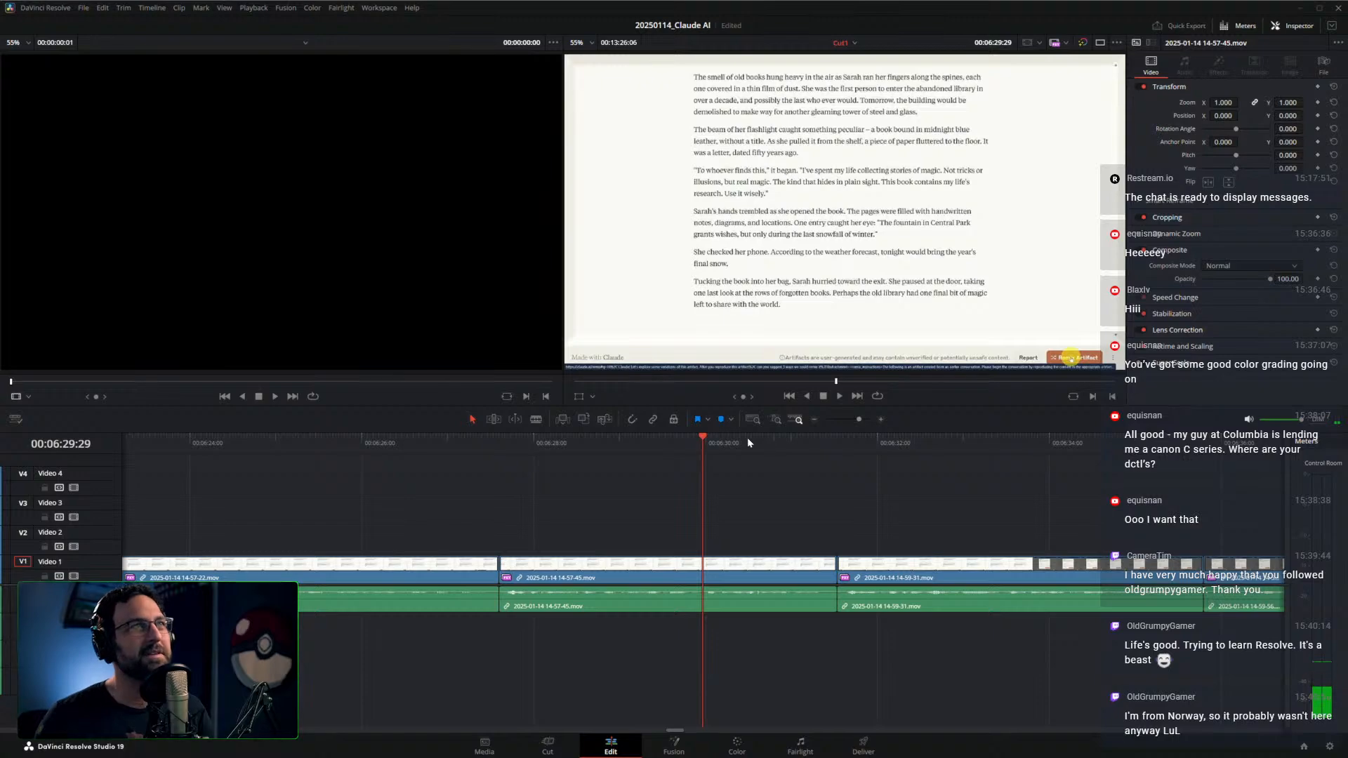
pyautogui.press('space')
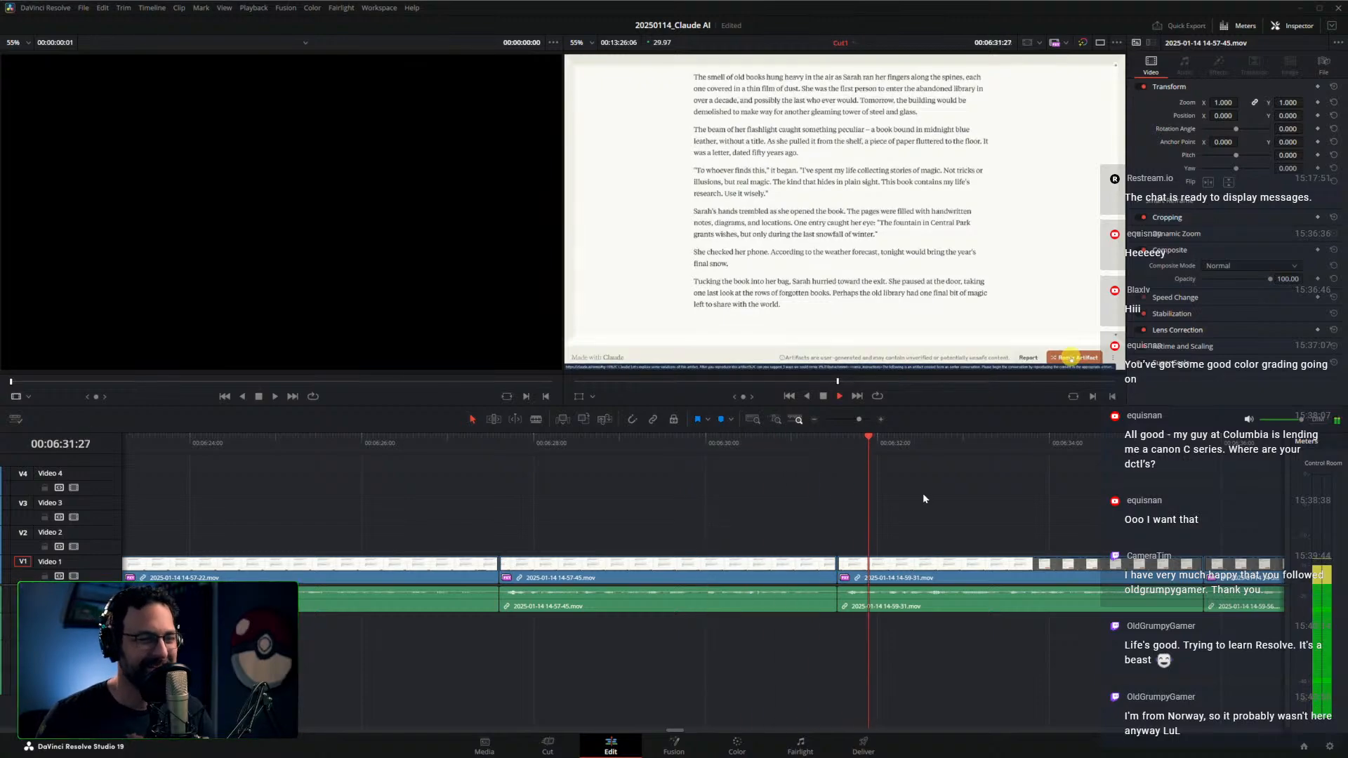
pyautogui.click(401, 477)
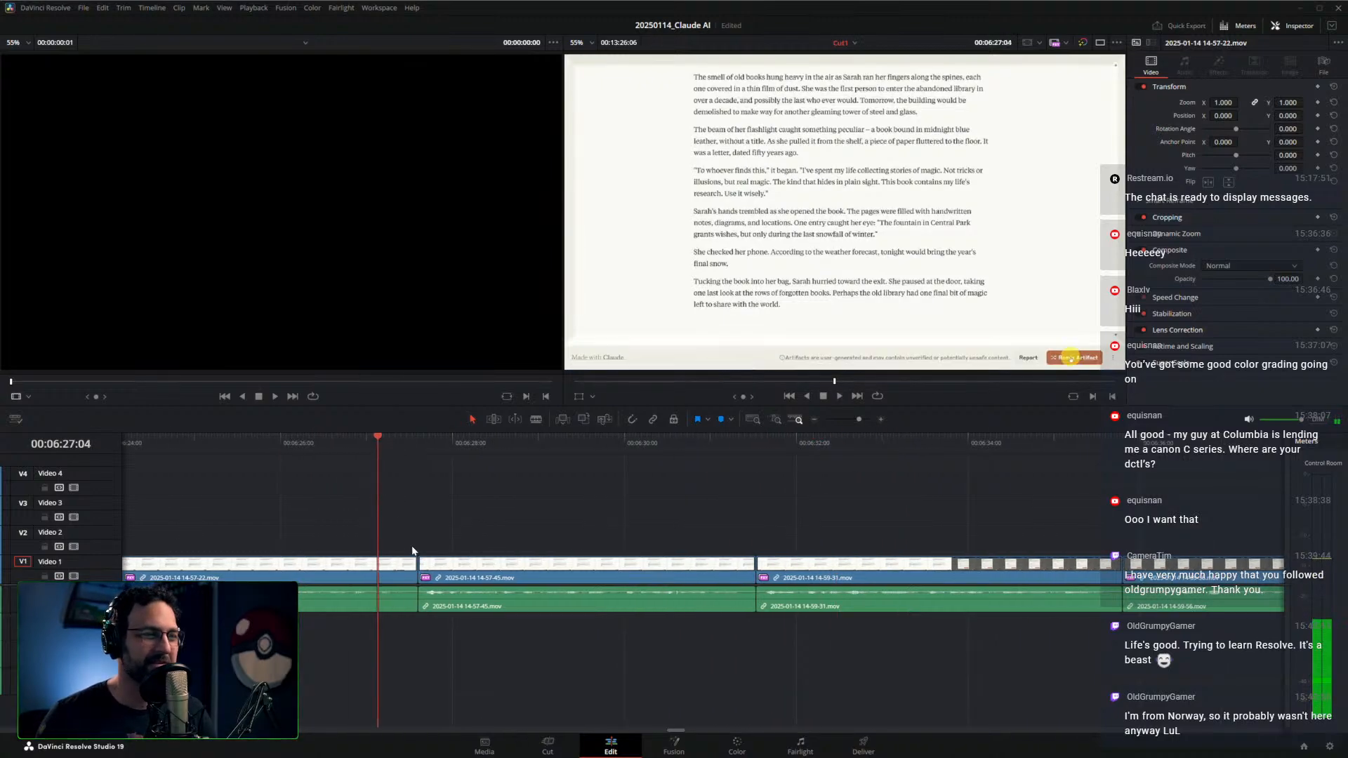
pyautogui.moveTo(419, 569); pyautogui.dragTo(380, 570)
pyautogui.click(360, 448)
pyautogui.press('space')
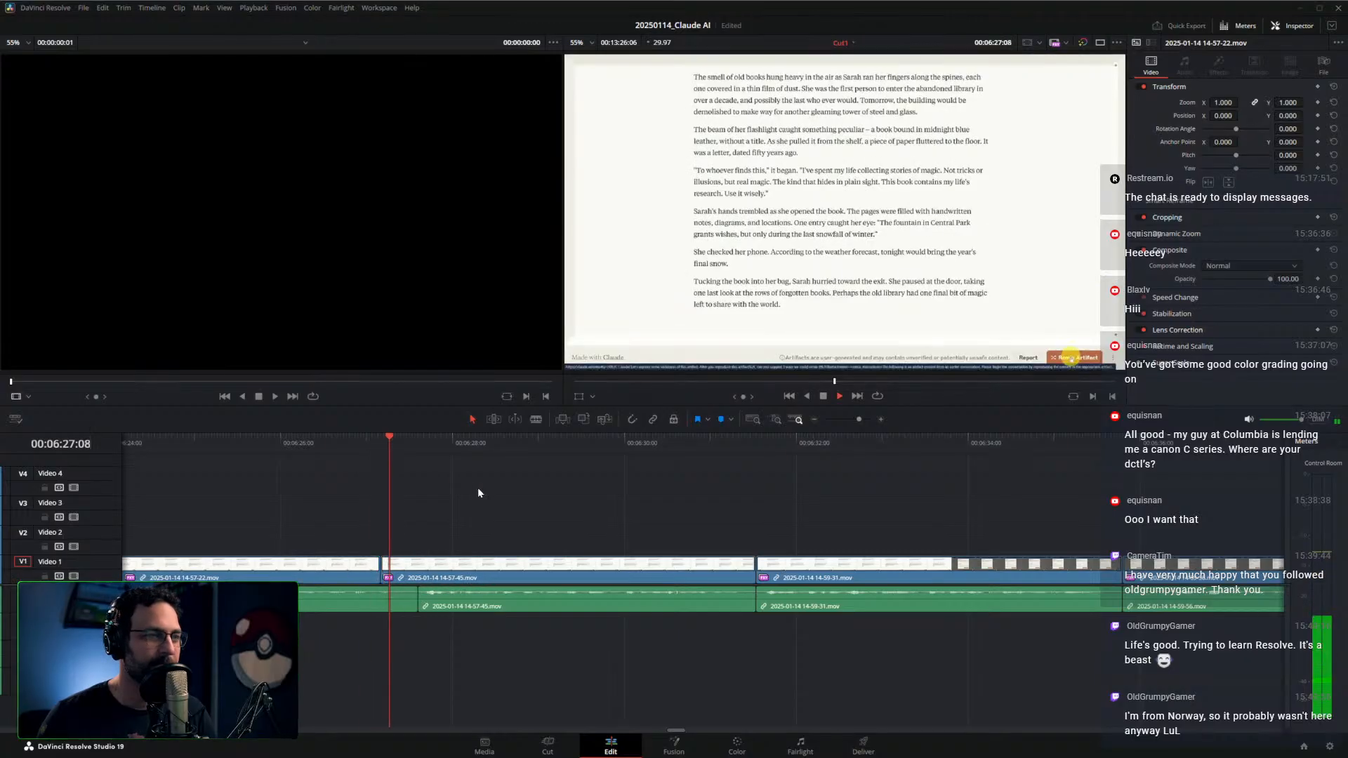
pyautogui.moveTo(374, 446); pyautogui.dragTo(940, 490)
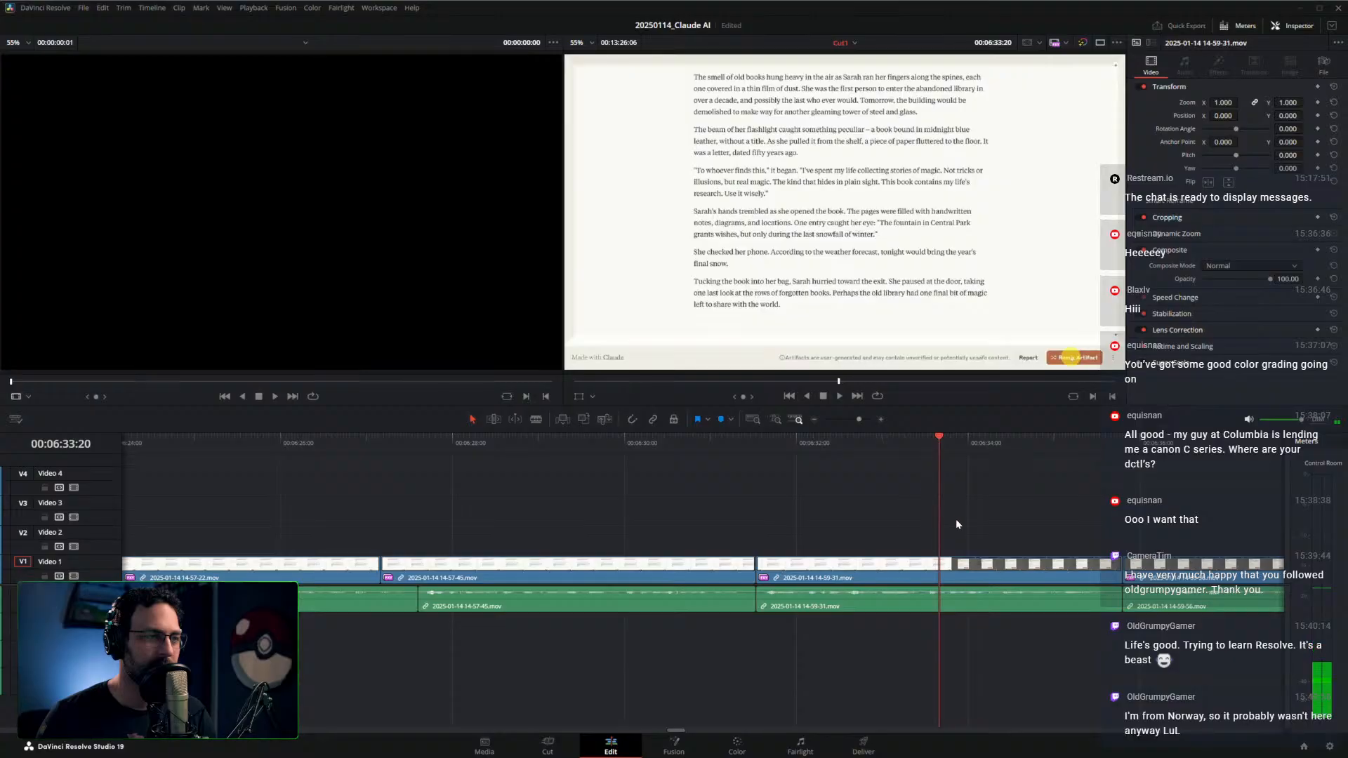
pyautogui.hotkey('ctrl', '=')
pyautogui.click(763, 570)
pyautogui.press('Left')
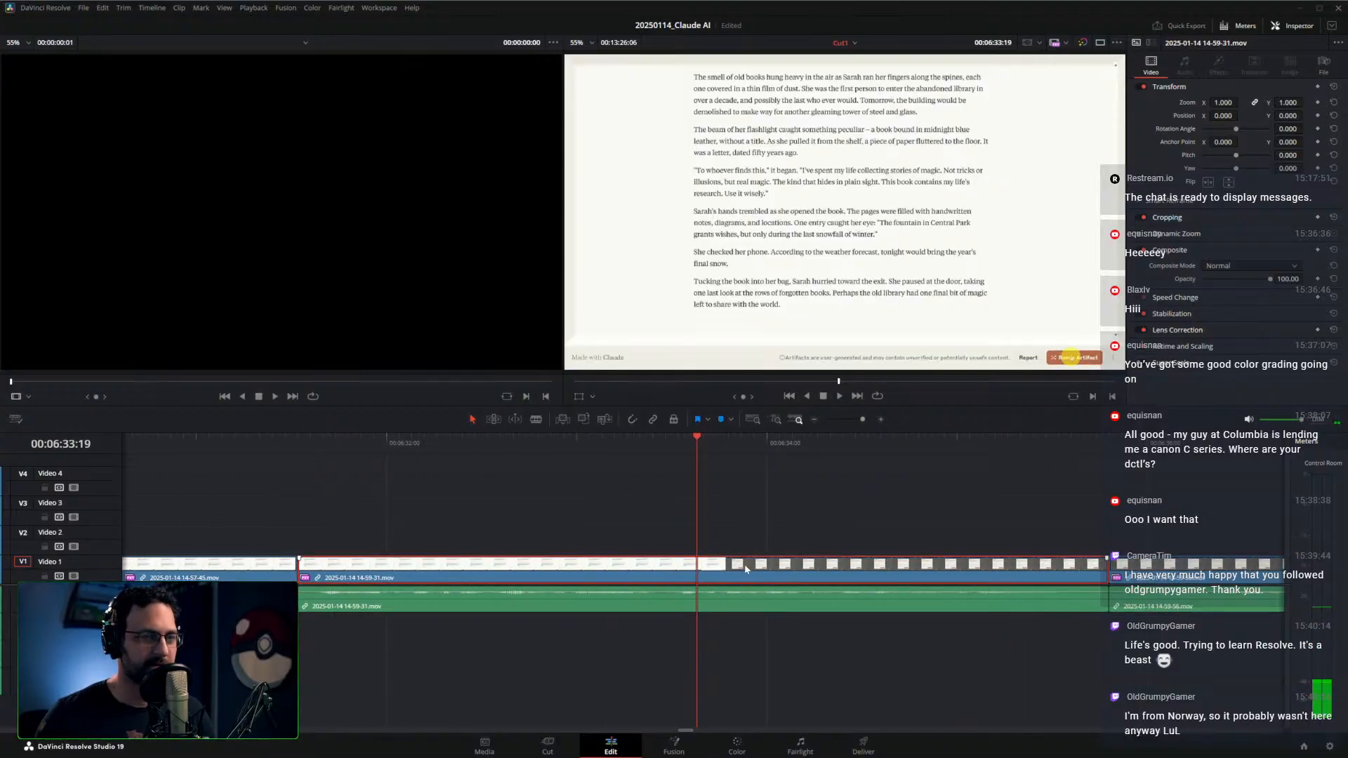
pyautogui.press('Right')
pyautogui.press('Left')
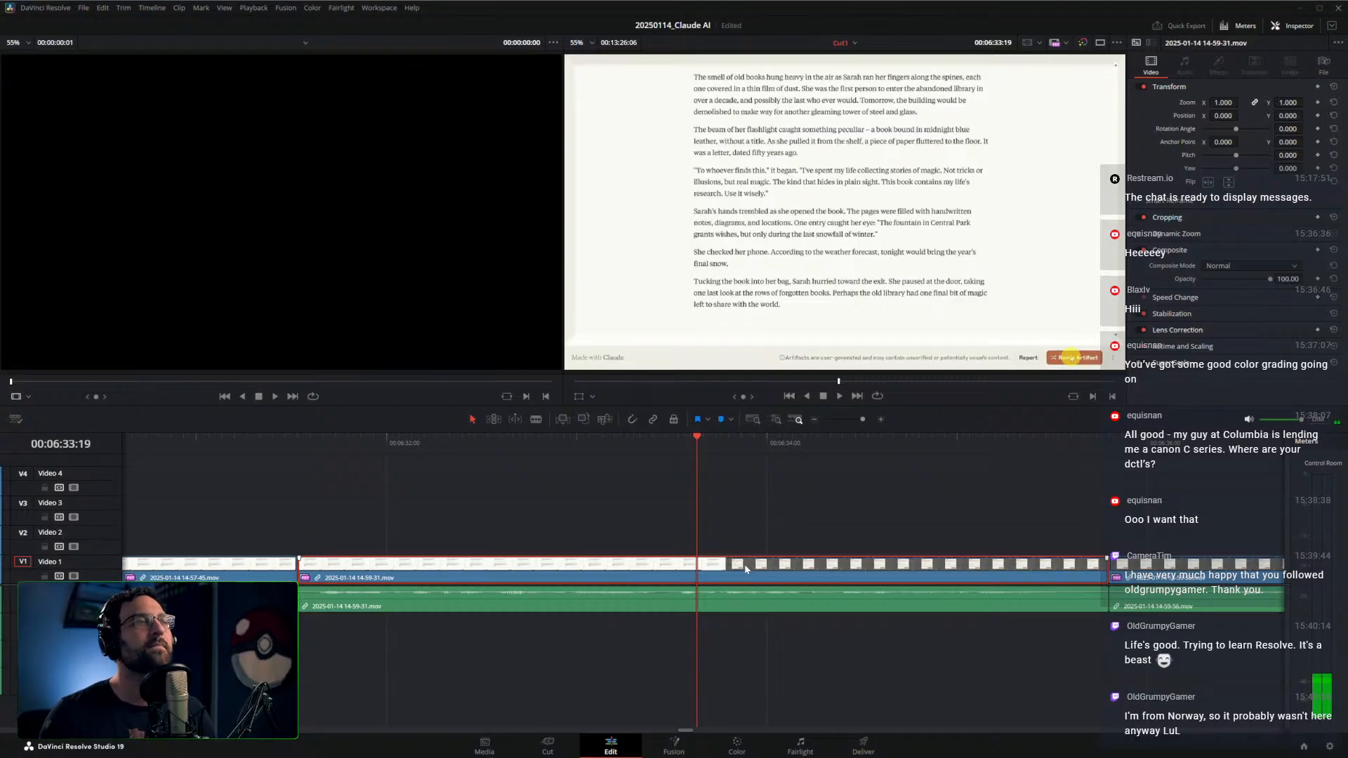
pyautogui.press('Left')
pyautogui.press('Right')
pyautogui.press('Left')
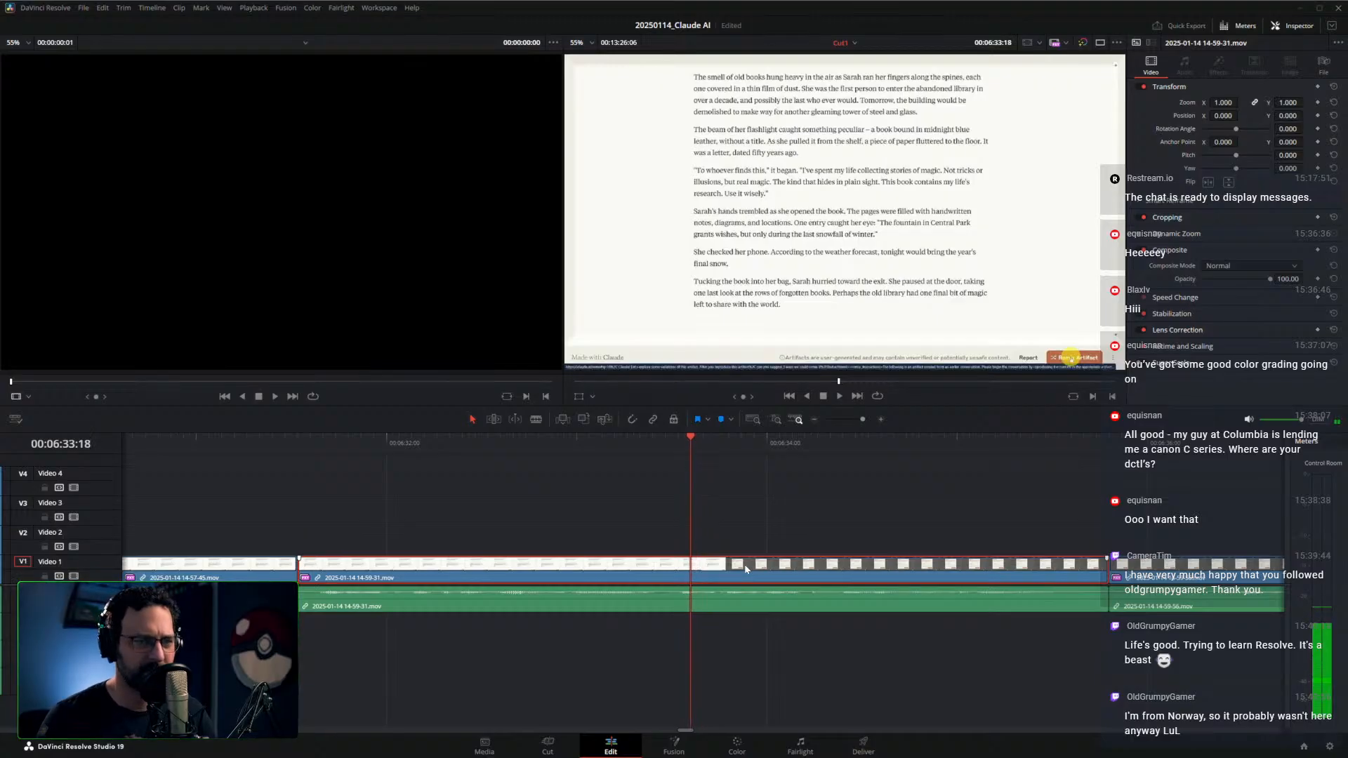
pyautogui.press('Right')
# Turn off proxy playback to inspect the Remix Artifact button area in the original footage
pyautogui.scroll(2, 1056, 332)
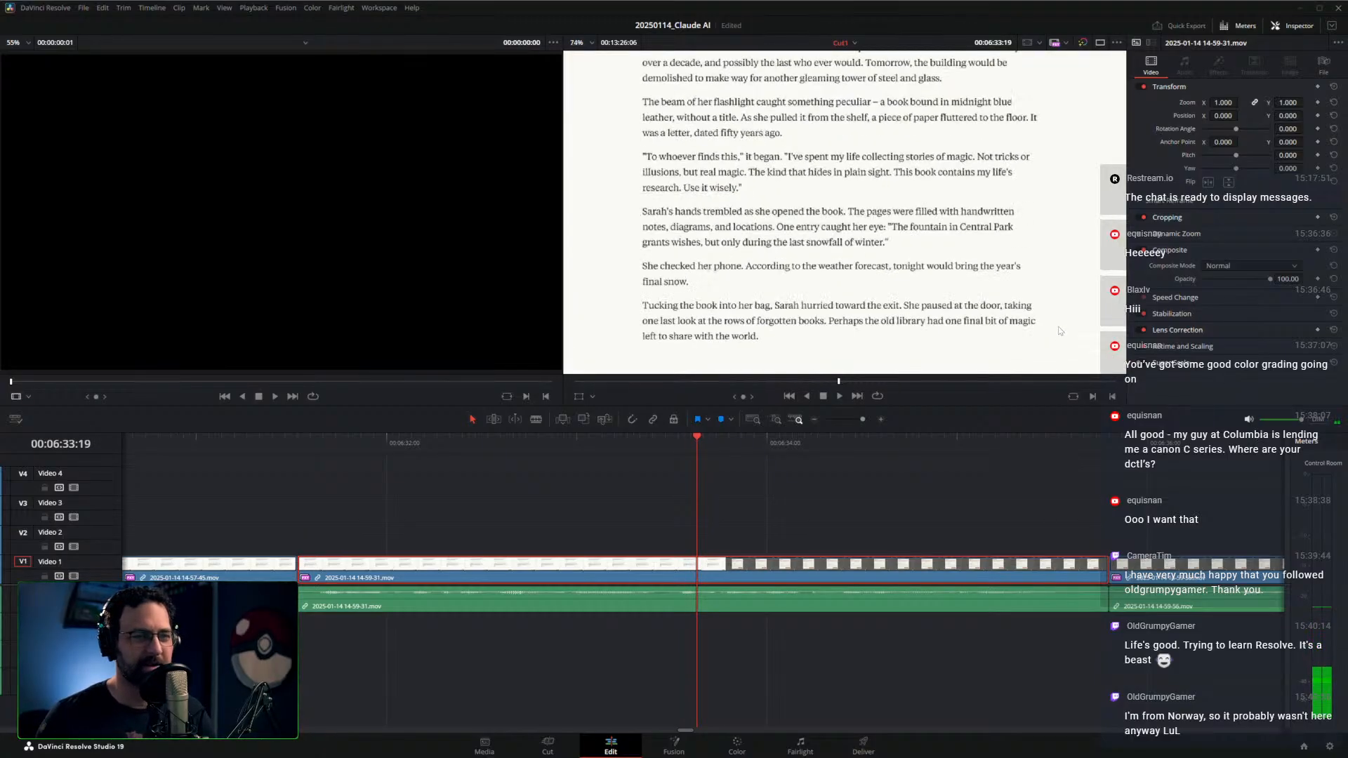
pyautogui.moveTo(1058, 331); pyautogui.dragTo(955, 169)
pyautogui.click(1066, 43)
pyautogui.click(1078, 58)
pyautogui.moveTo(1048, 219); pyautogui.dragTo(867, 158)
pyautogui.scroll(5, 870, 169)
pyautogui.moveTo(898, 202); pyautogui.dragTo(863, 269)
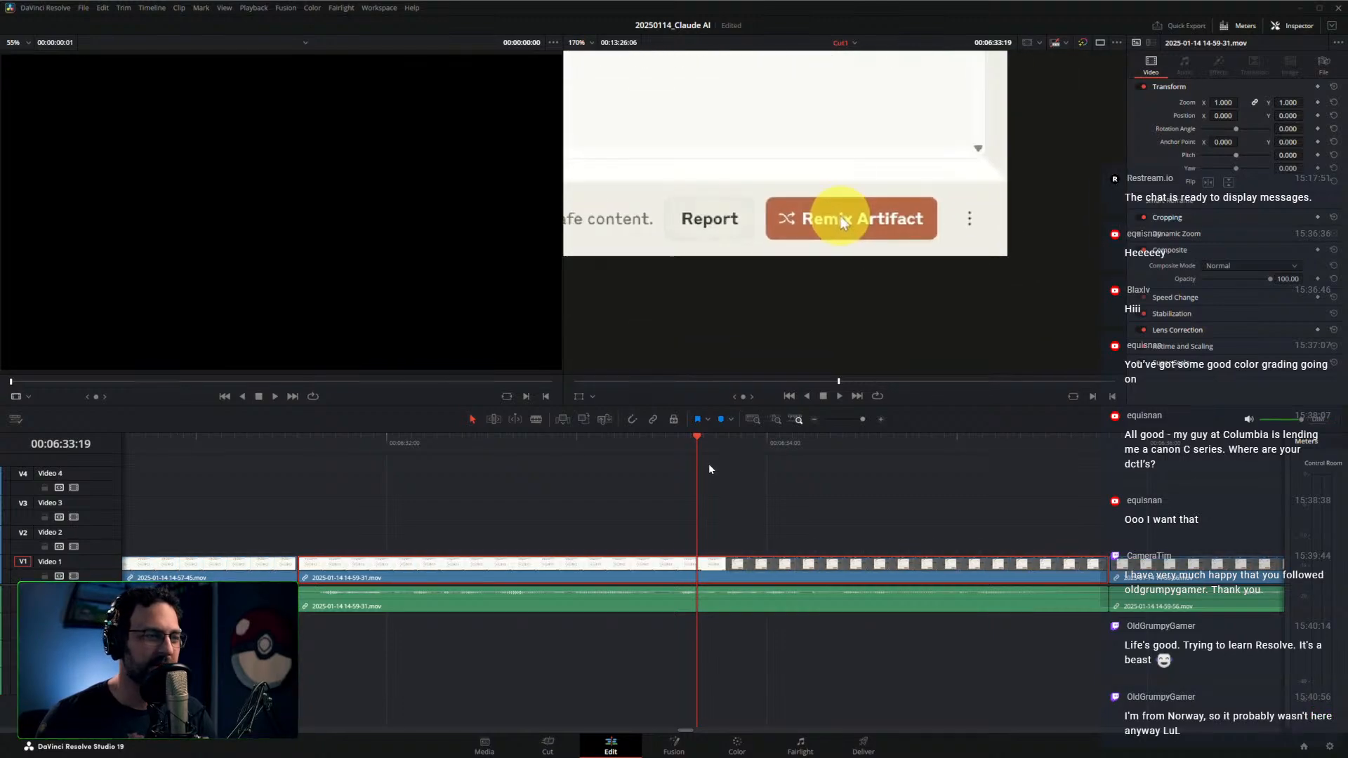
# Examine the dark tooltip strip beneath the Remix Artifact button at 00:06:33:02 and 00:06:33:15 in close-up
pyautogui.click(590, 454)
pyautogui.scroll(1, 845, 261)
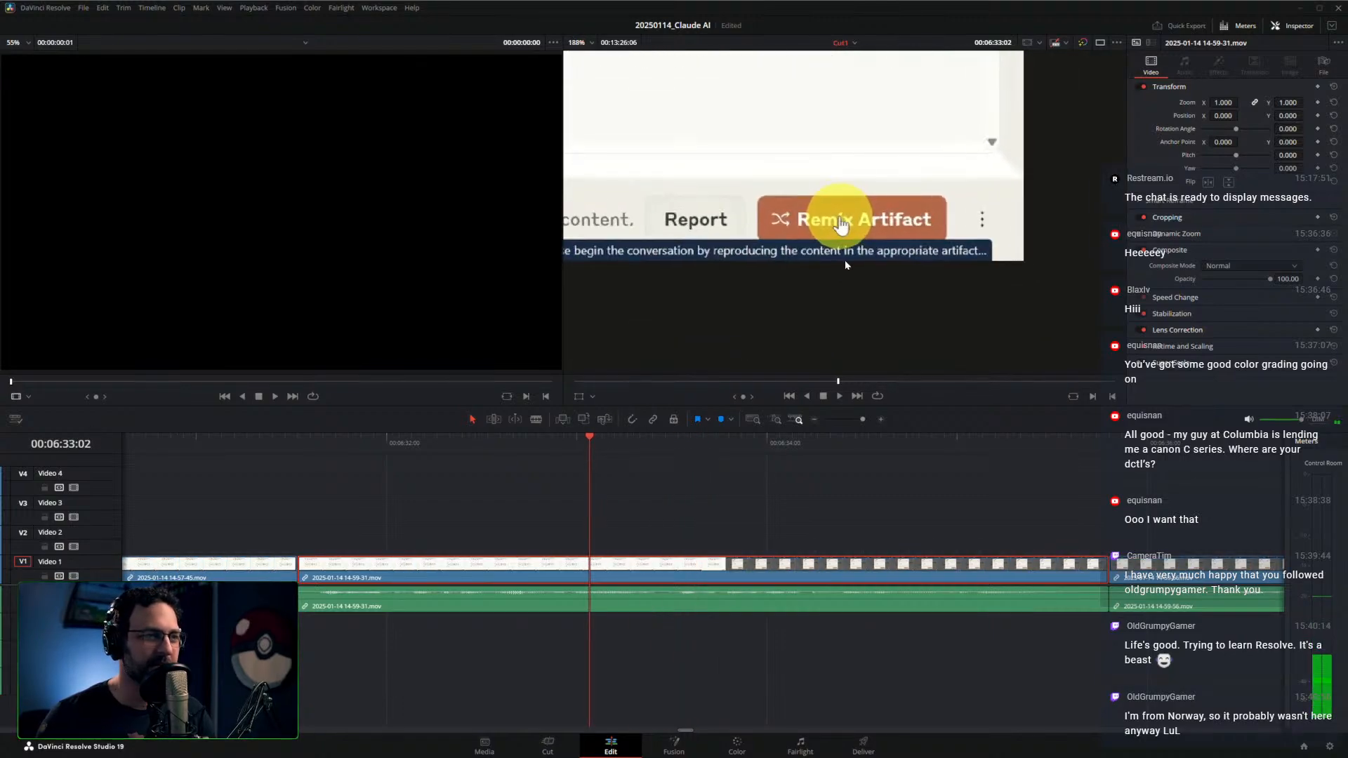
pyautogui.scroll(3, 844, 260)
pyautogui.moveTo(596, 449); pyautogui.dragTo(671, 450)
pyautogui.scroll(7, 836, 266)
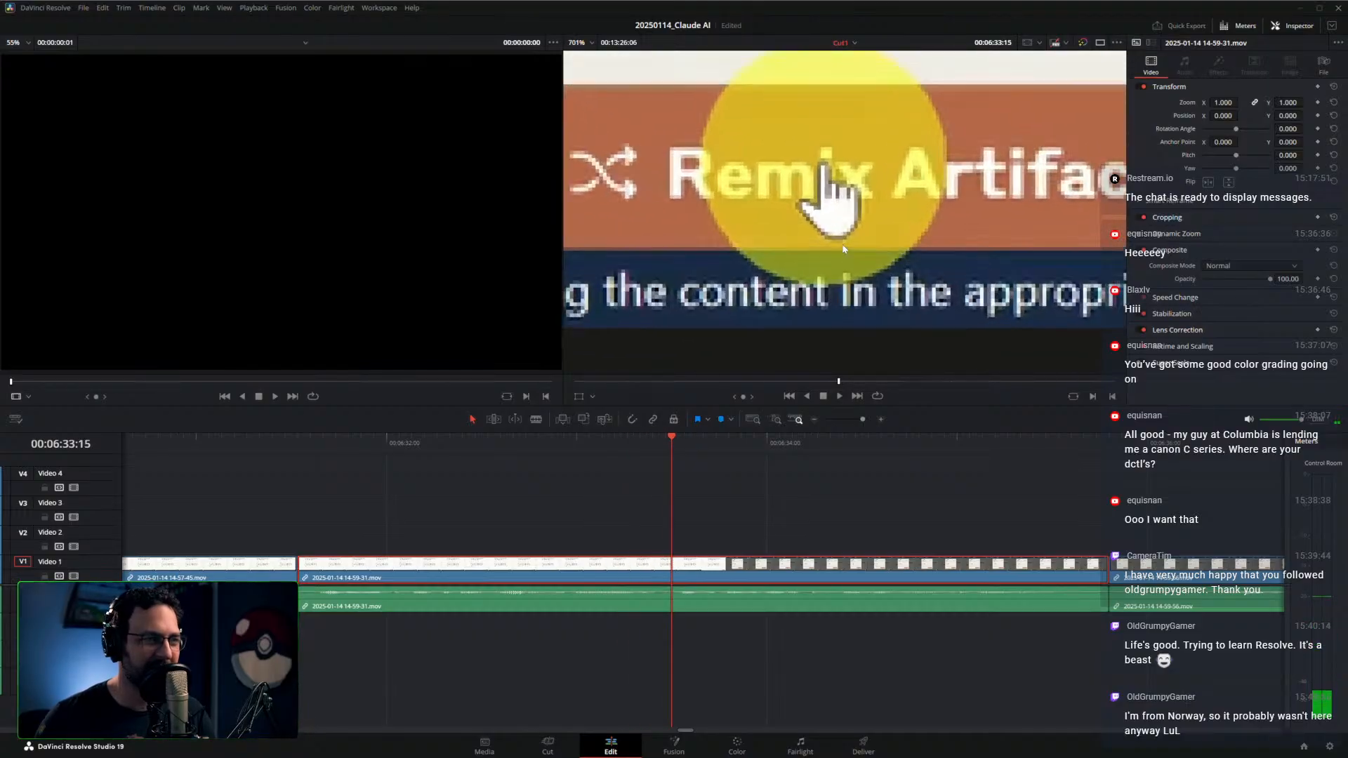
pyautogui.scroll(1, 844, 250)
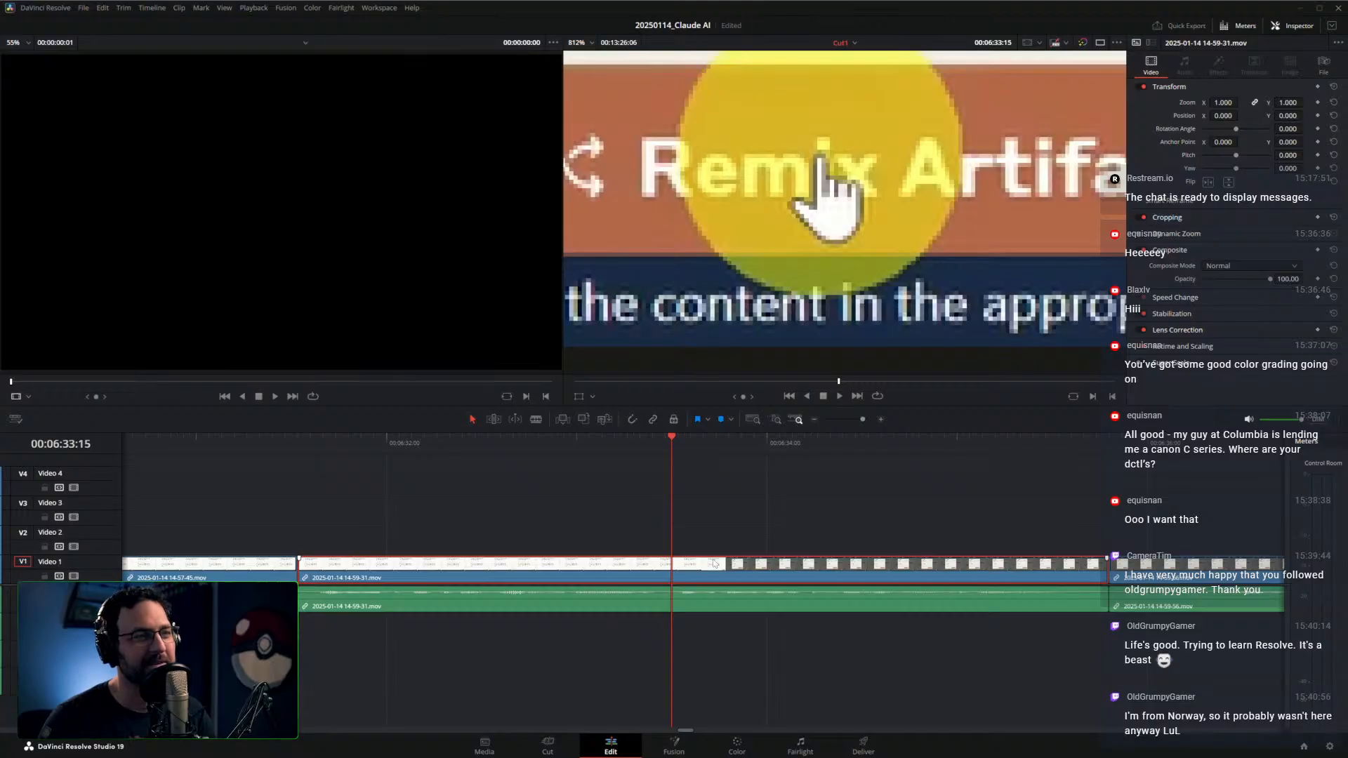
# Compare the frames from 00:06:33:15 to 00:06:33:19 one by one to find a clean Remix Artifact button without the tooltip
pyautogui.press('Right')
pyautogui.press('Right')
pyautogui.click(725, 504)
pyautogui.press('Left')
pyautogui.press('Right')
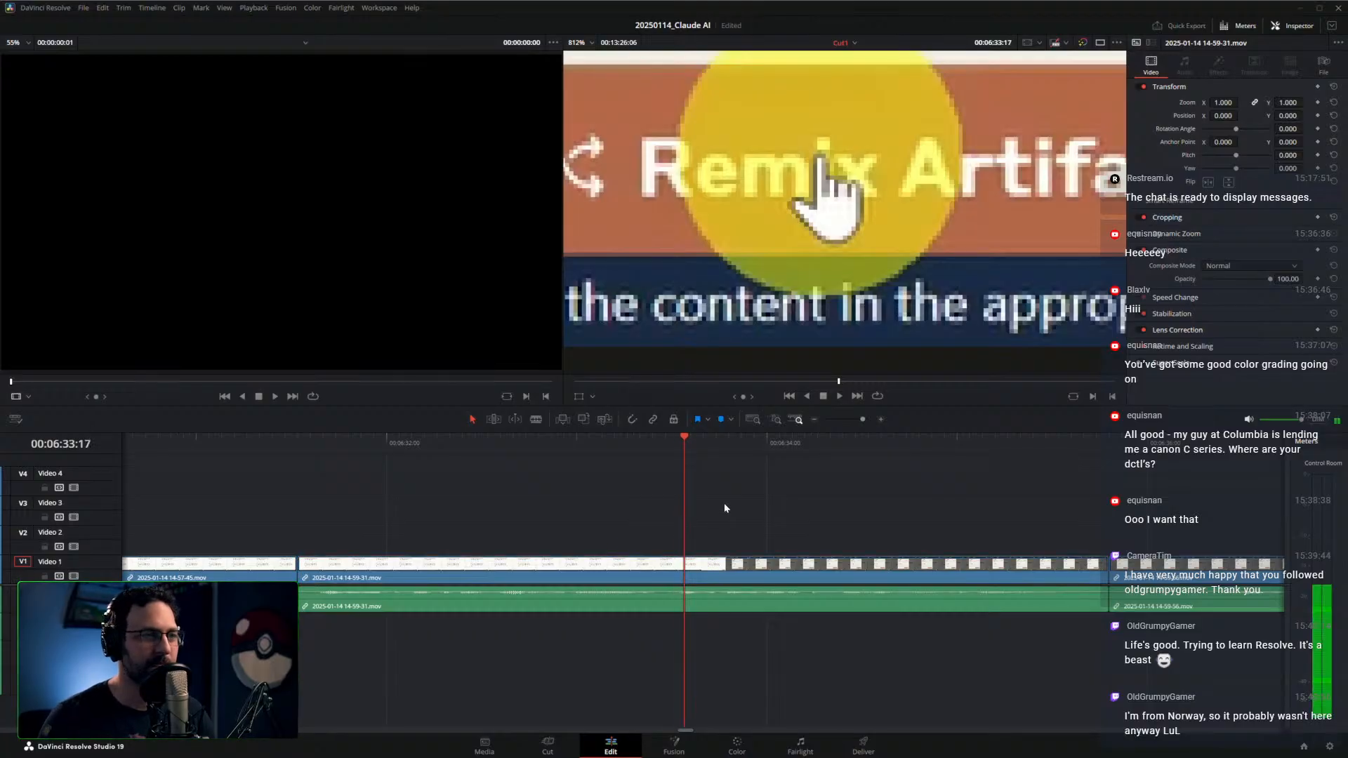
pyautogui.press('Right')
pyautogui.press('Left')
pyautogui.press('Right')
pyautogui.press('Right')
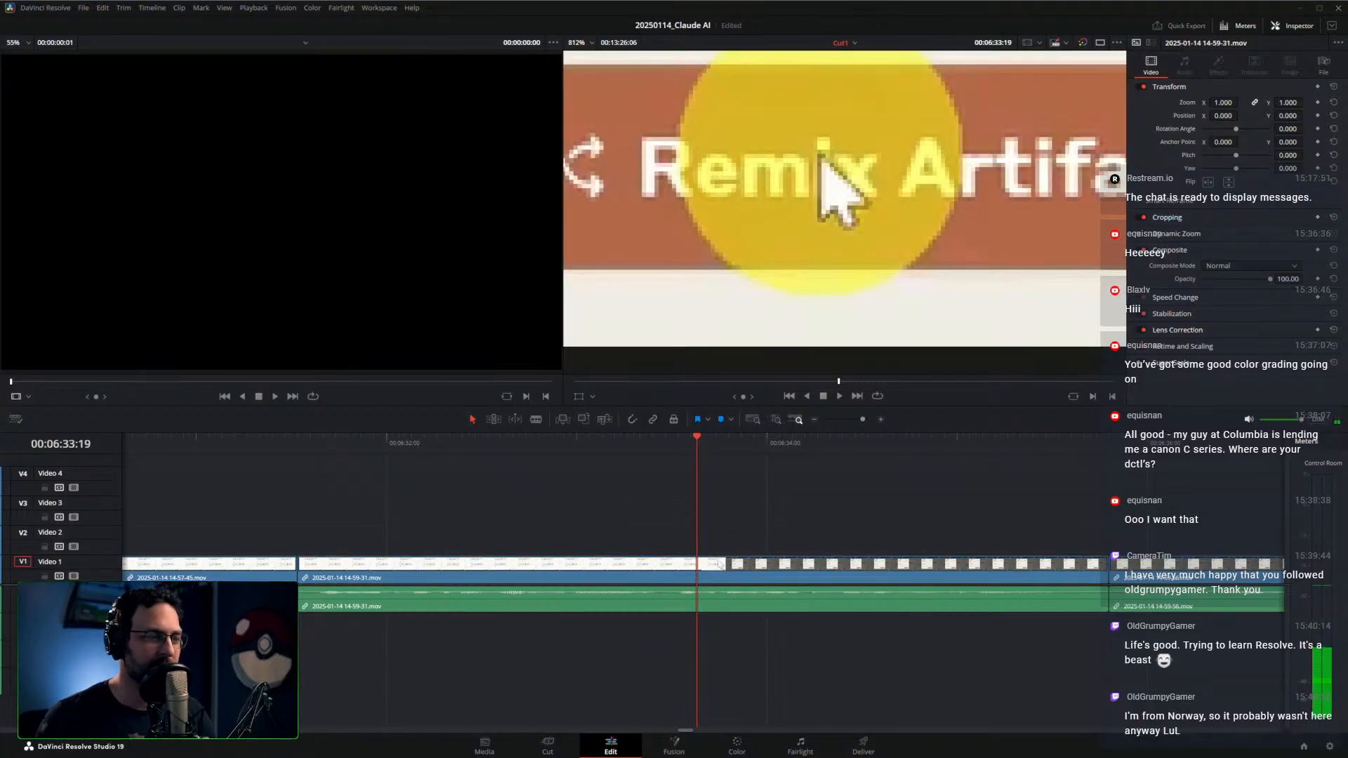
pyautogui.moveTo(720, 563)
pyautogui.mouseDown()
pyautogui.moveTo(721, 579)
pyautogui.moveTo(727, 541)
pyautogui.mouseUp()
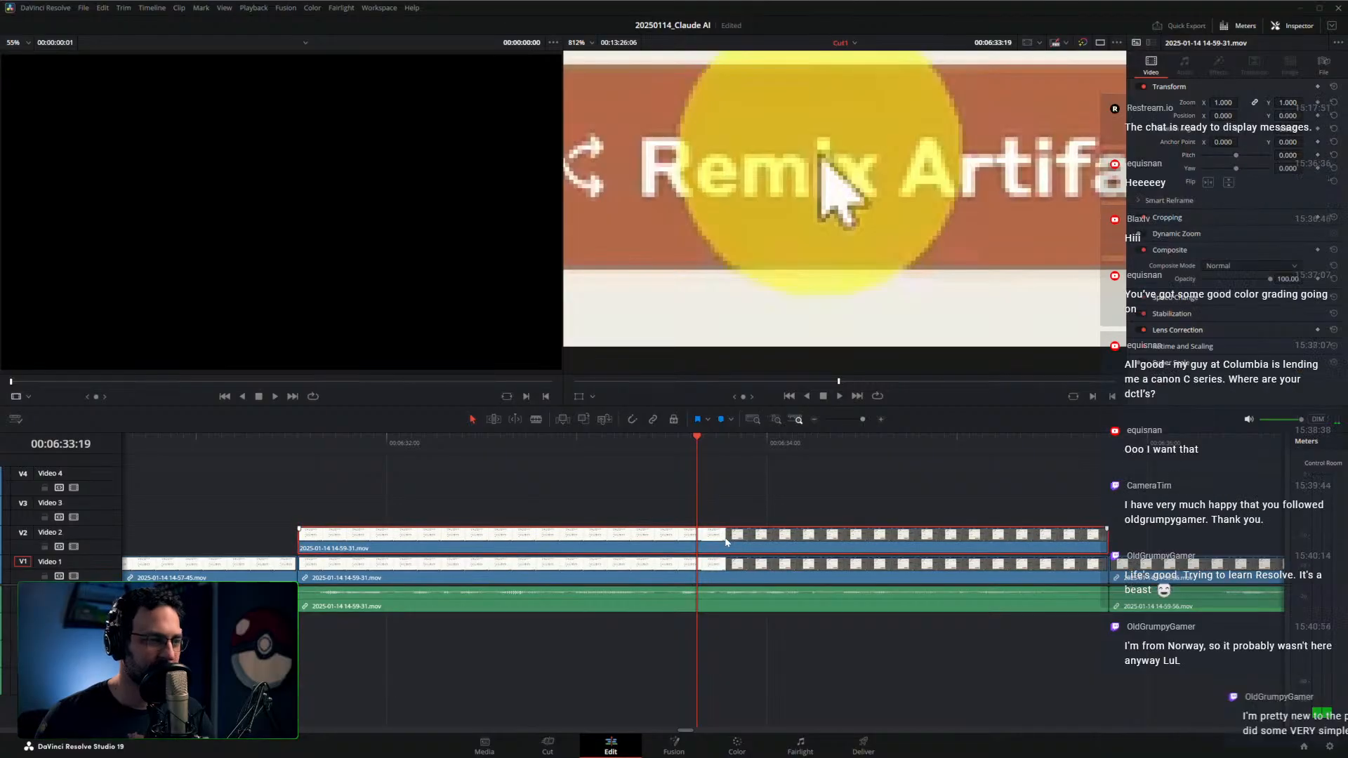
pyautogui.hotkey('ctrl', 'b')
pyautogui.press('Delete')
pyautogui.press('Right')
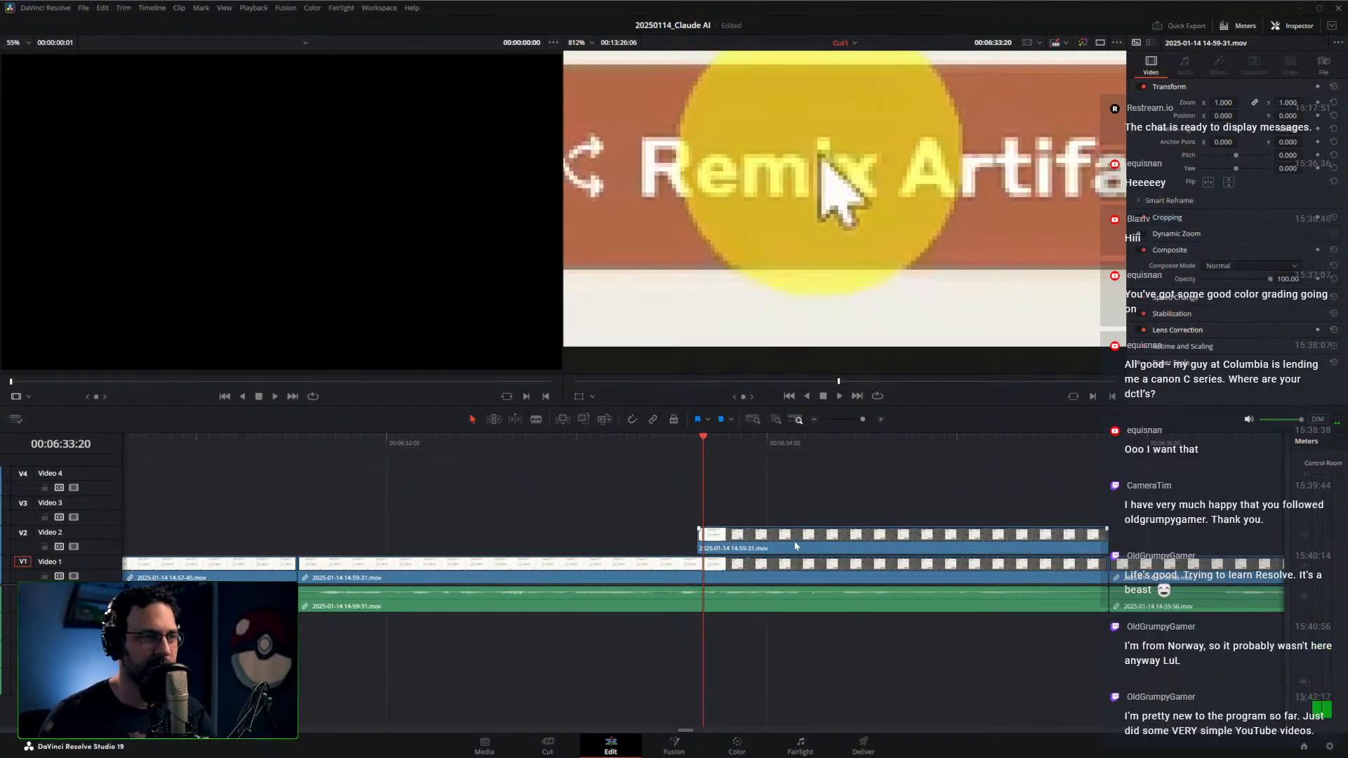
pyautogui.press('Right')
pyautogui.hotkey('ctrl', 'b')
pyautogui.click(776, 547)
pyautogui.press('Delete')
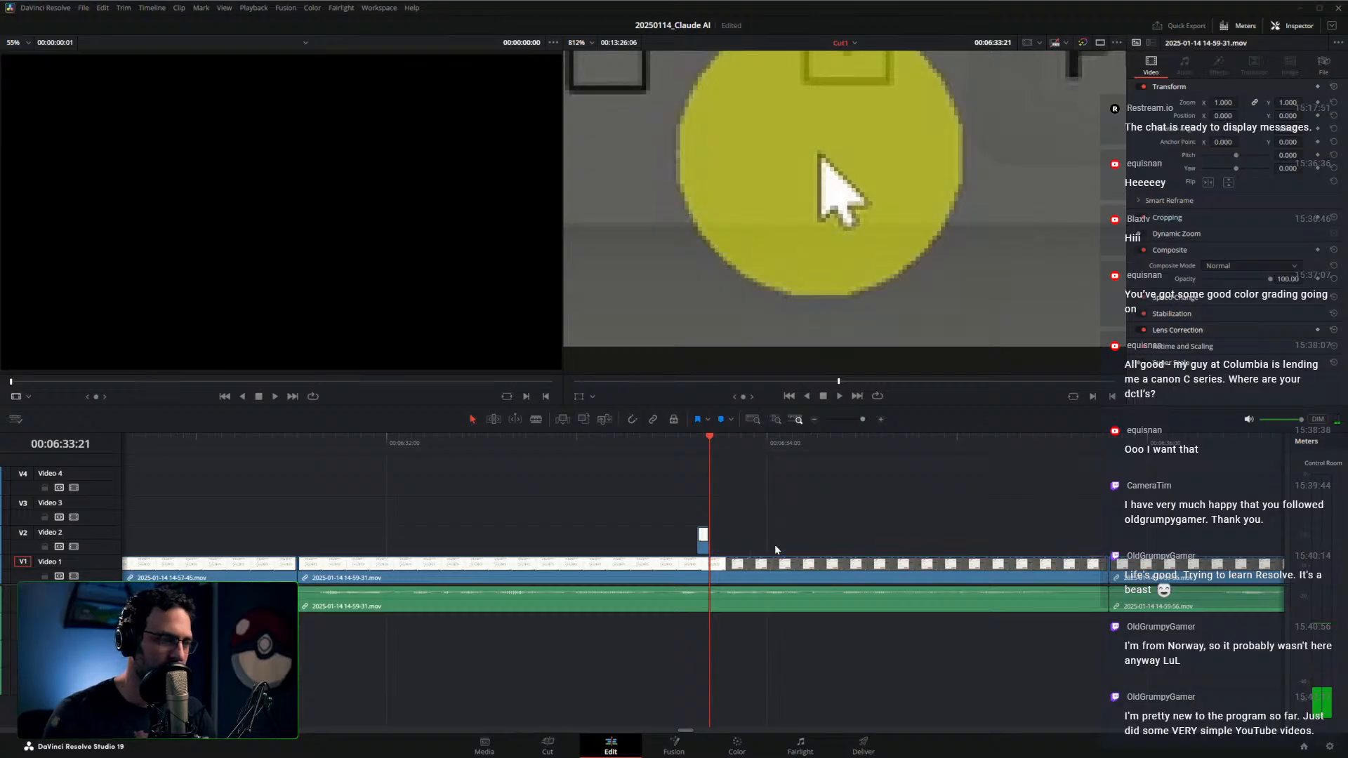
# Turn the two-frame piece on Video 2 into a freeze frame and extend its start back to 00:06:27:05
pyautogui.press('Up')
pyautogui.hotkey('shift', 'v')
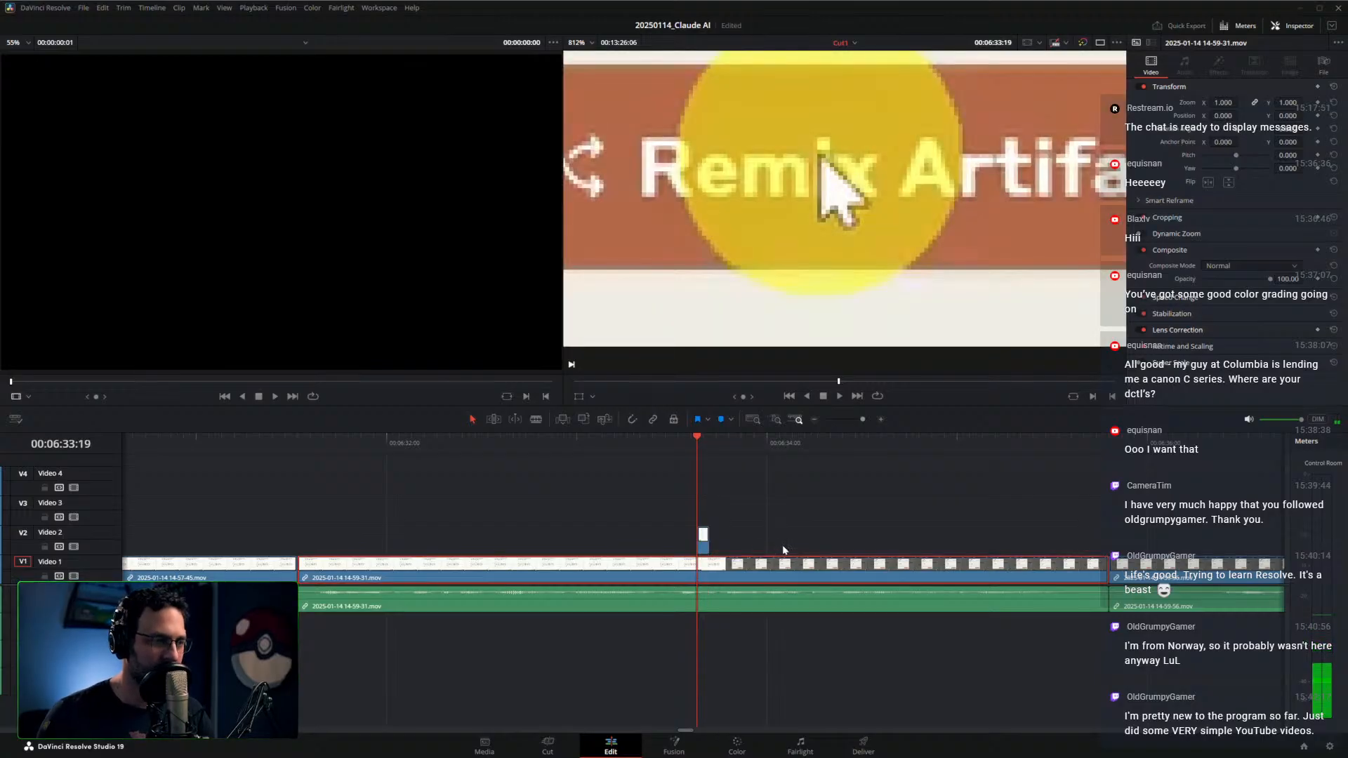
pyautogui.click(703, 541)
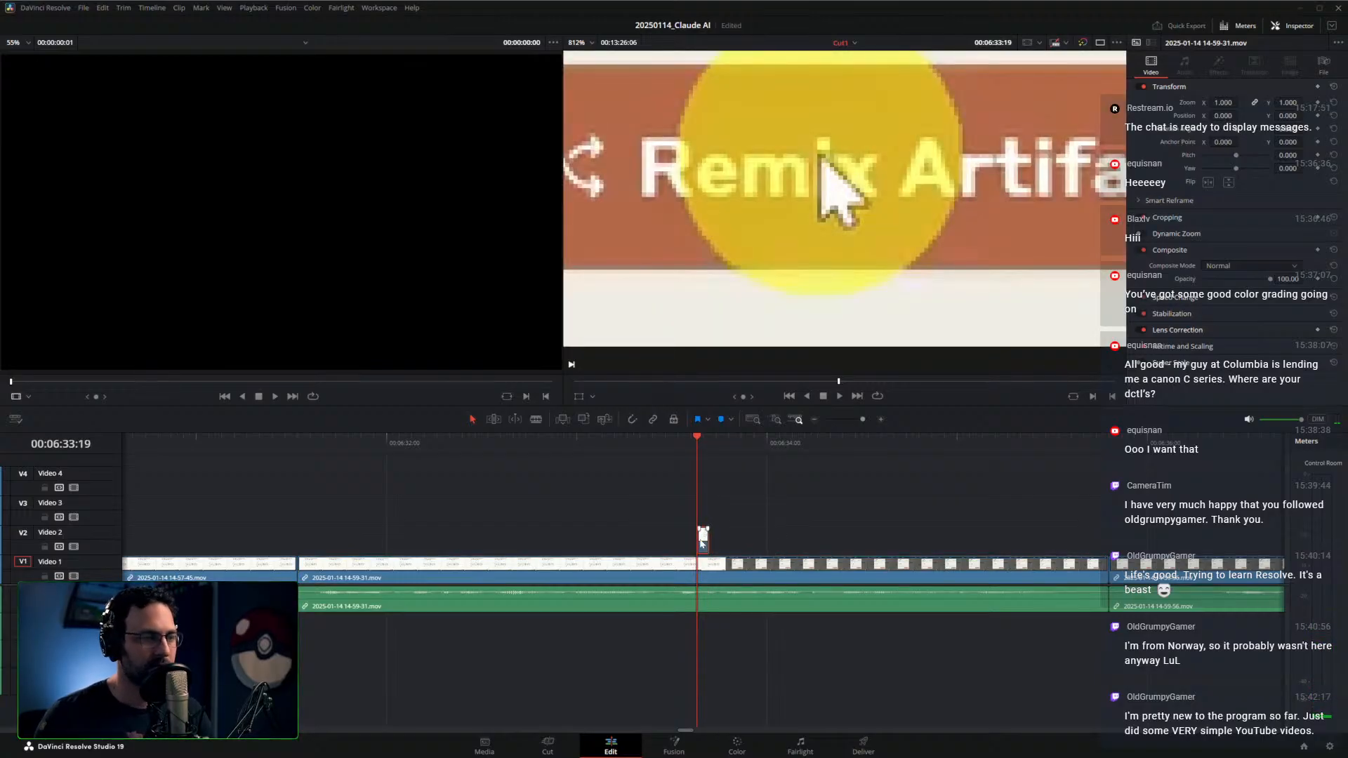
pyautogui.scroll(-3, 702, 544)
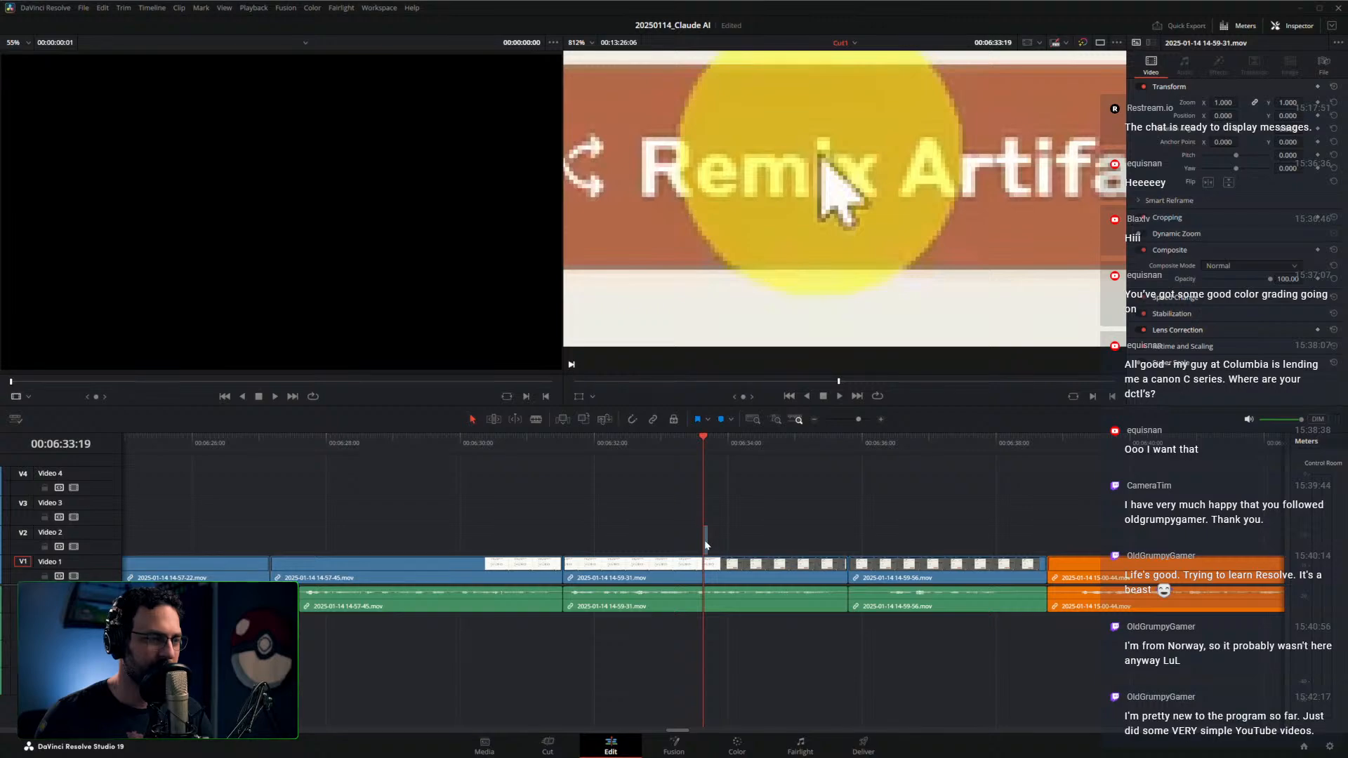
pyautogui.click(704, 541)
pyautogui.moveTo(702, 439); pyautogui.dragTo(271, 450)
pyautogui.press('e')
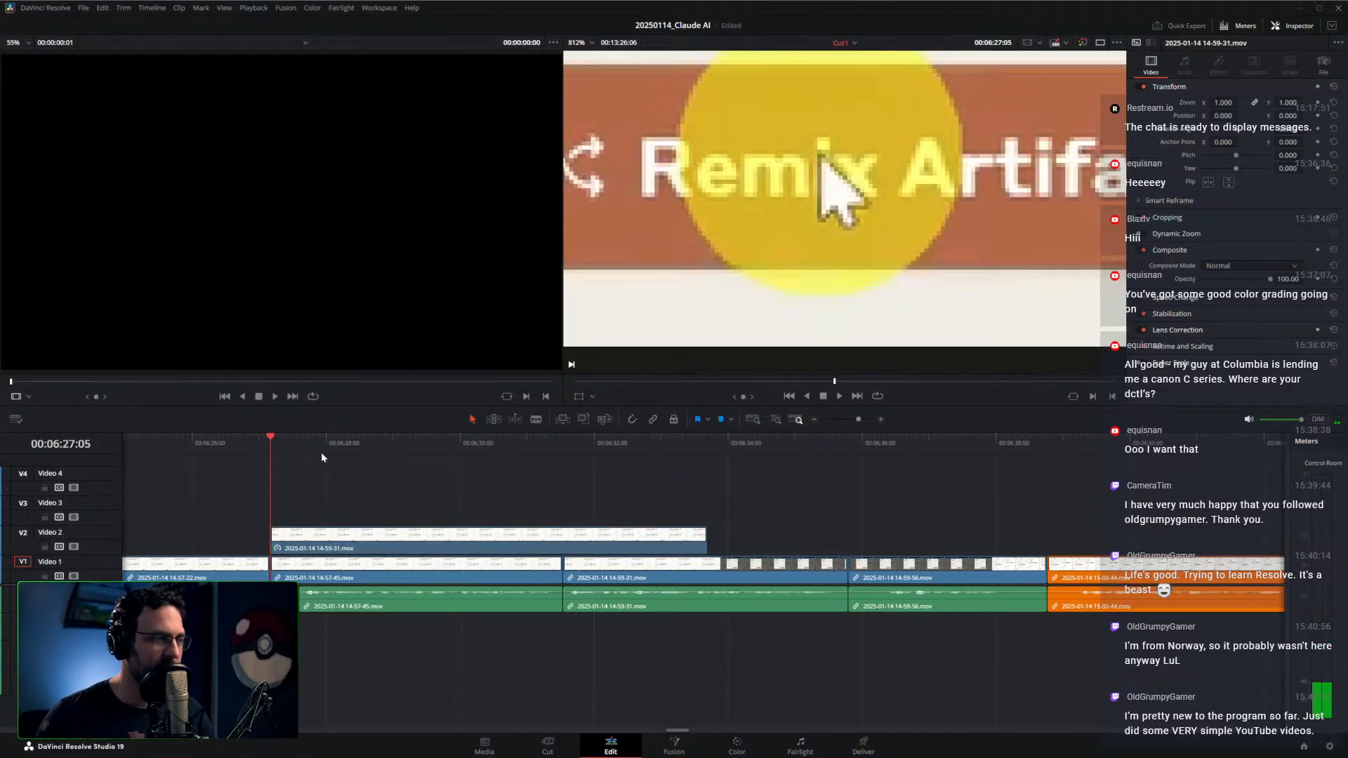
pyautogui.click(343, 451)
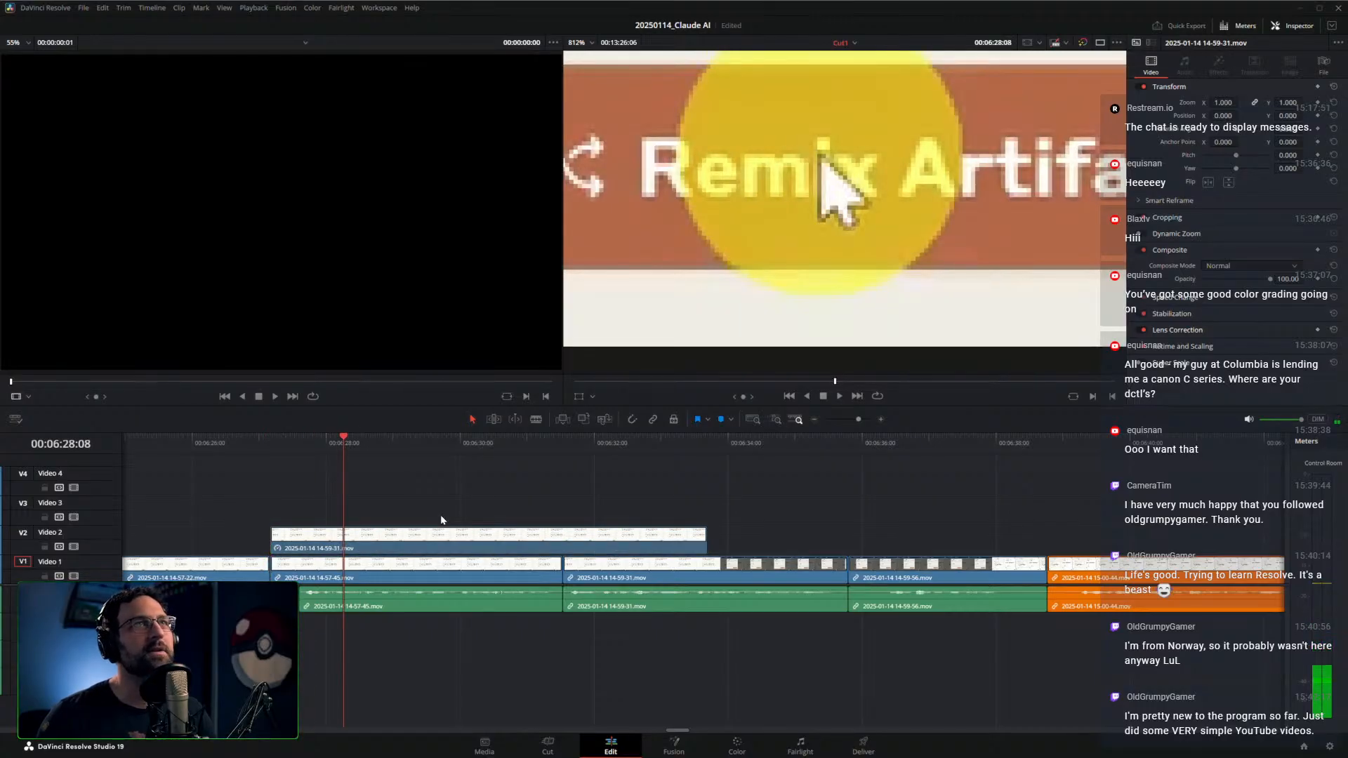
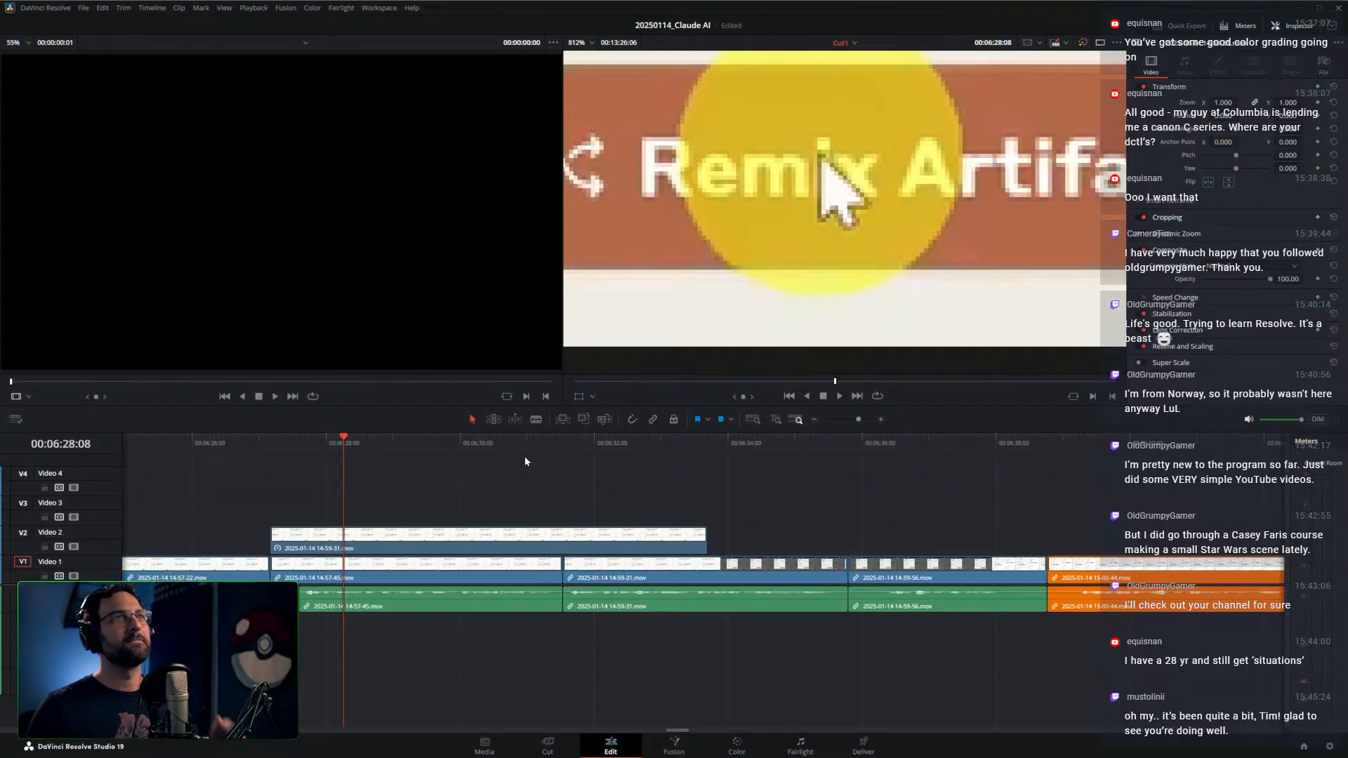
# Crop the top of the frozen clip on Video 2 by 898.600
pyautogui.click(489, 540)
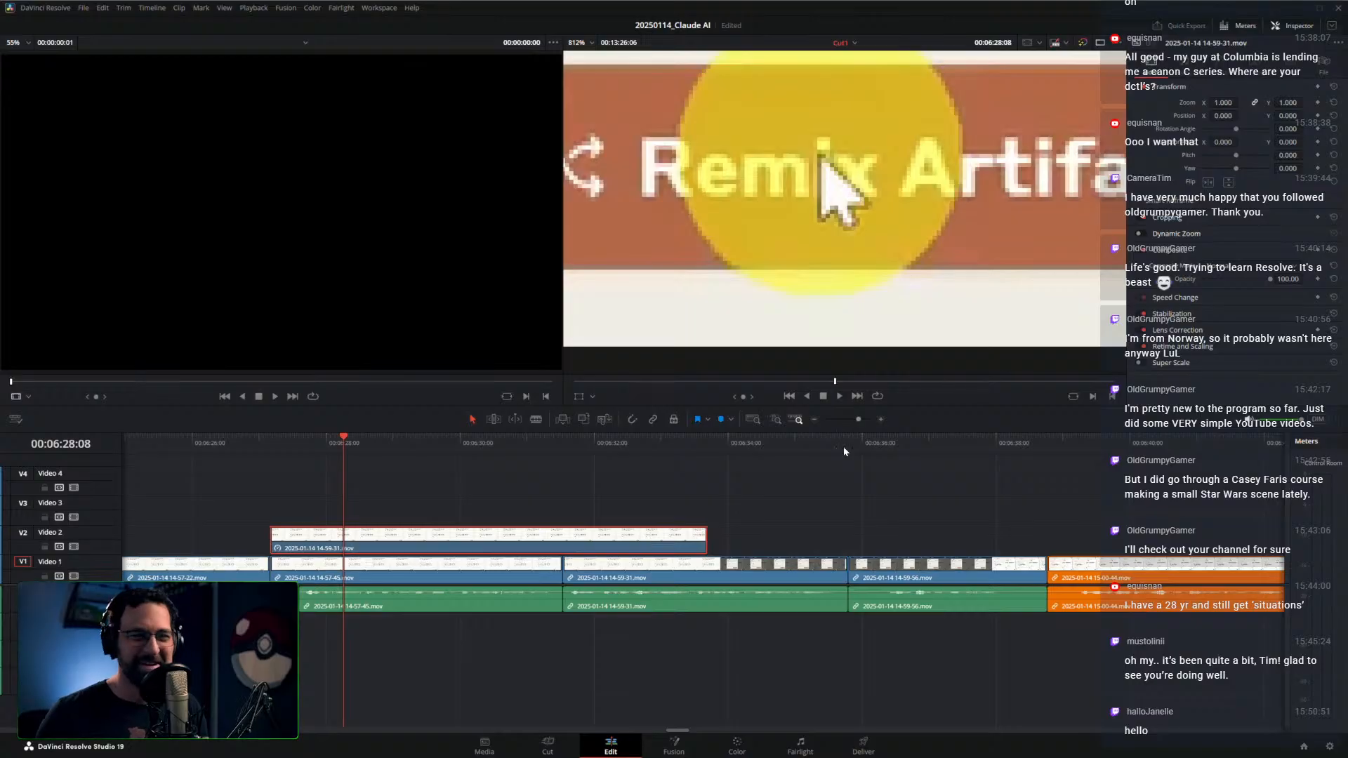
pyautogui.click(1170, 218)
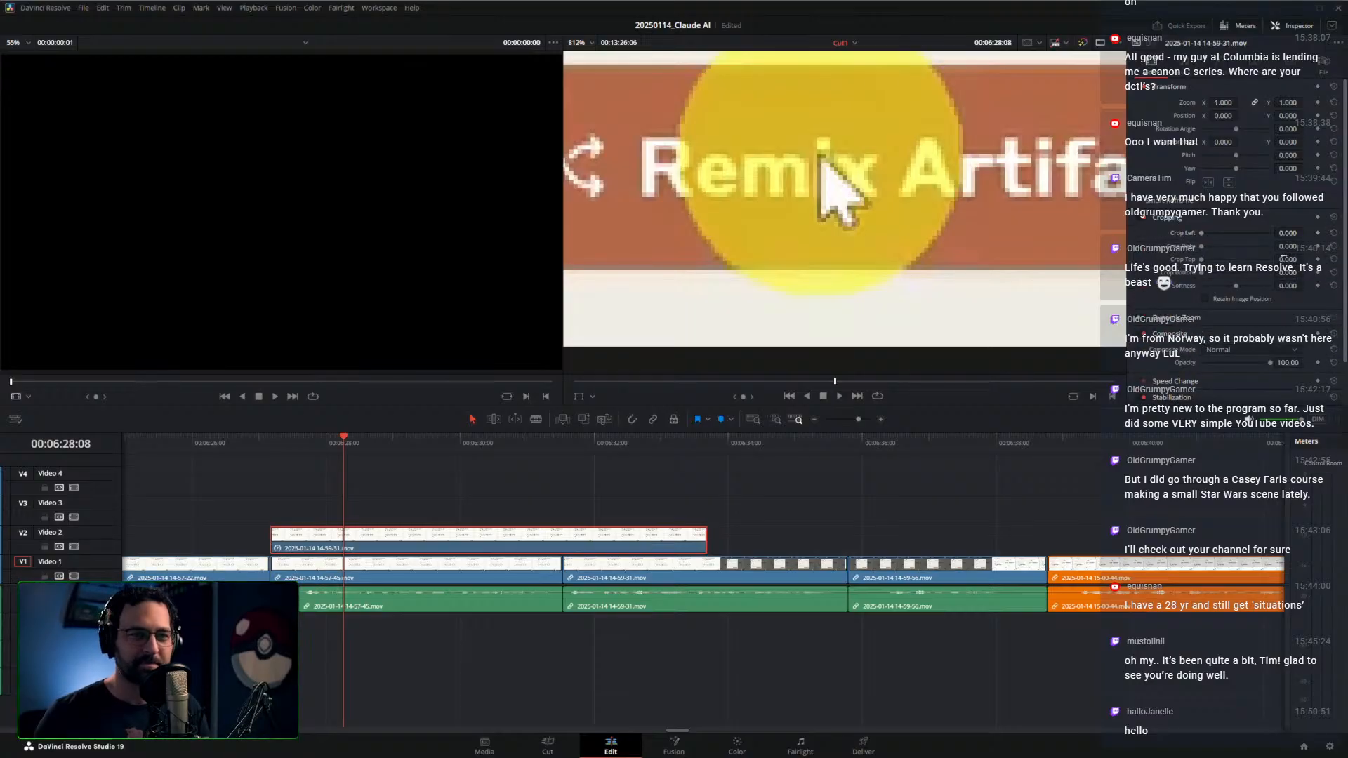
pyautogui.moveTo(1201, 260); pyautogui.dragTo(1259, 261)
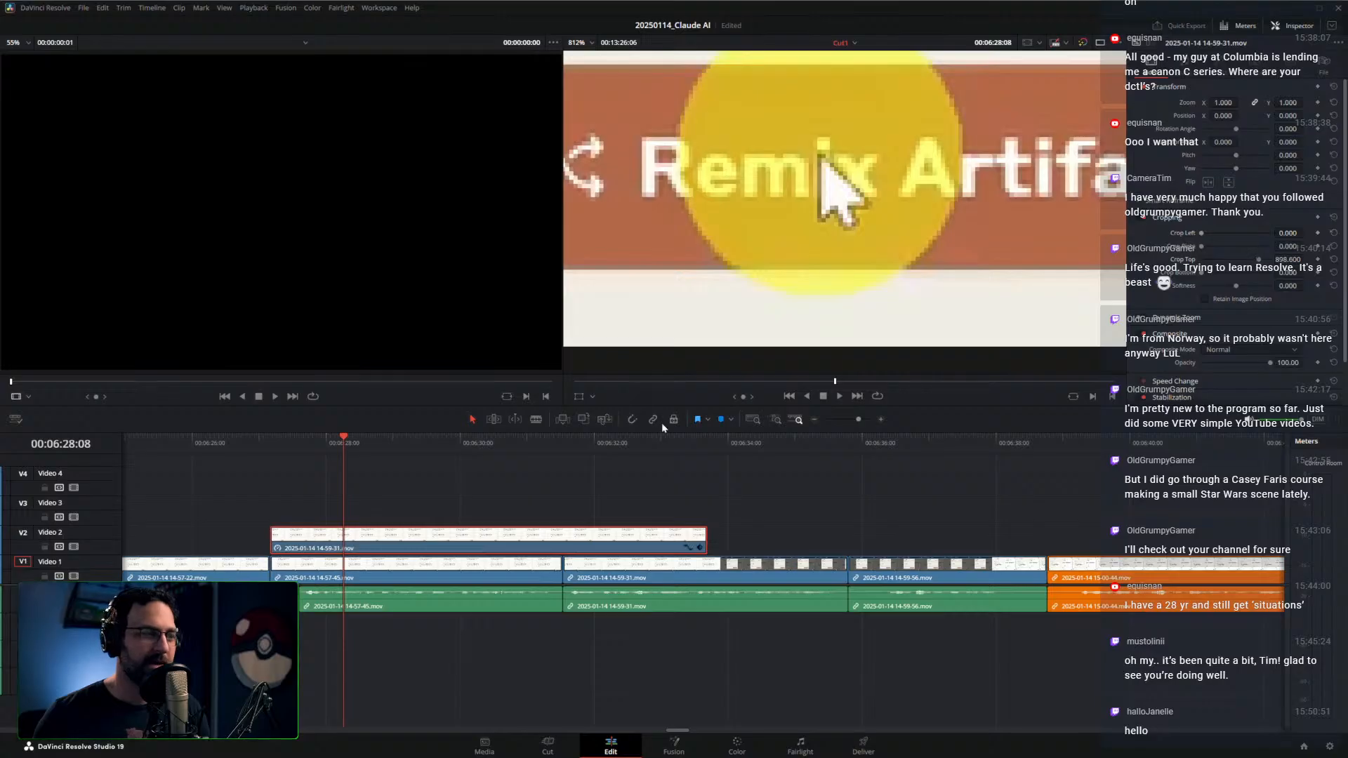
pyautogui.click(412, 562)
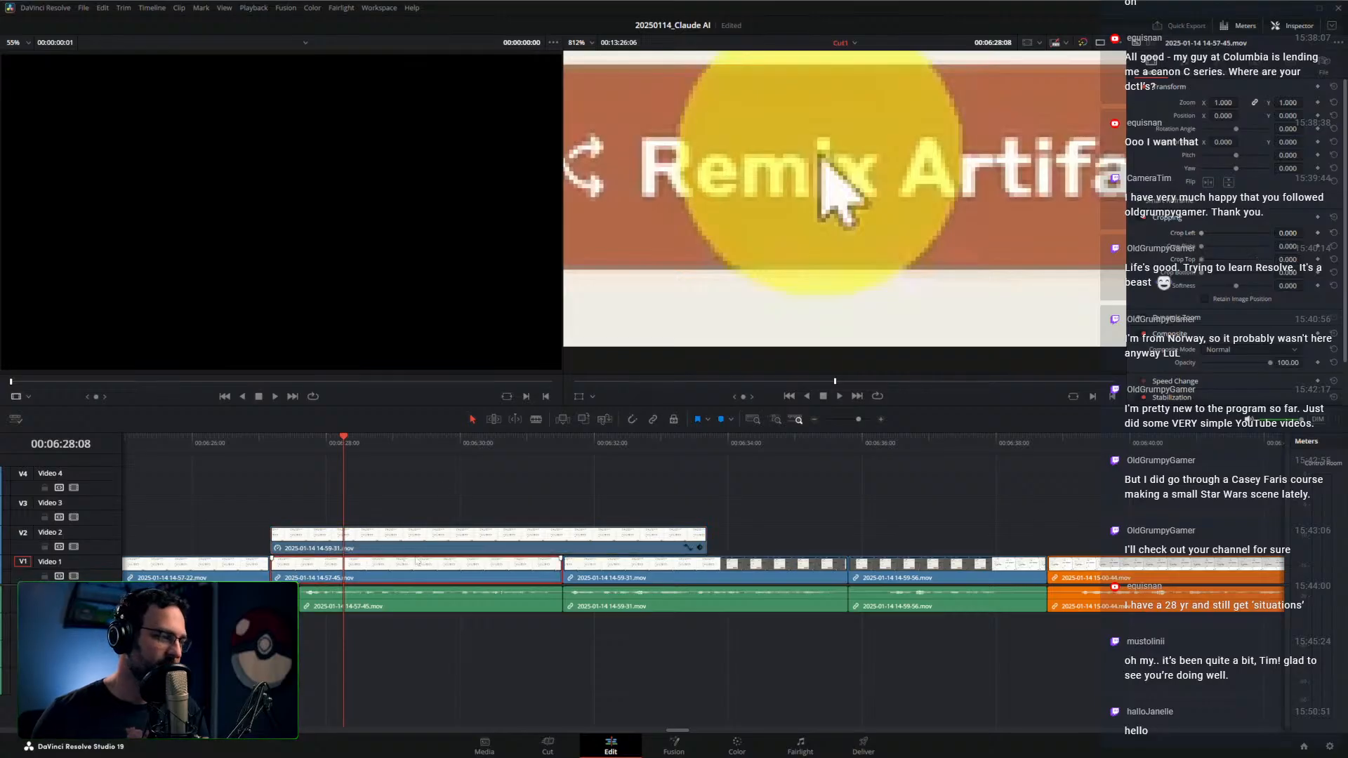
pyautogui.click(440, 529)
pyautogui.scroll(-4, 840, 227)
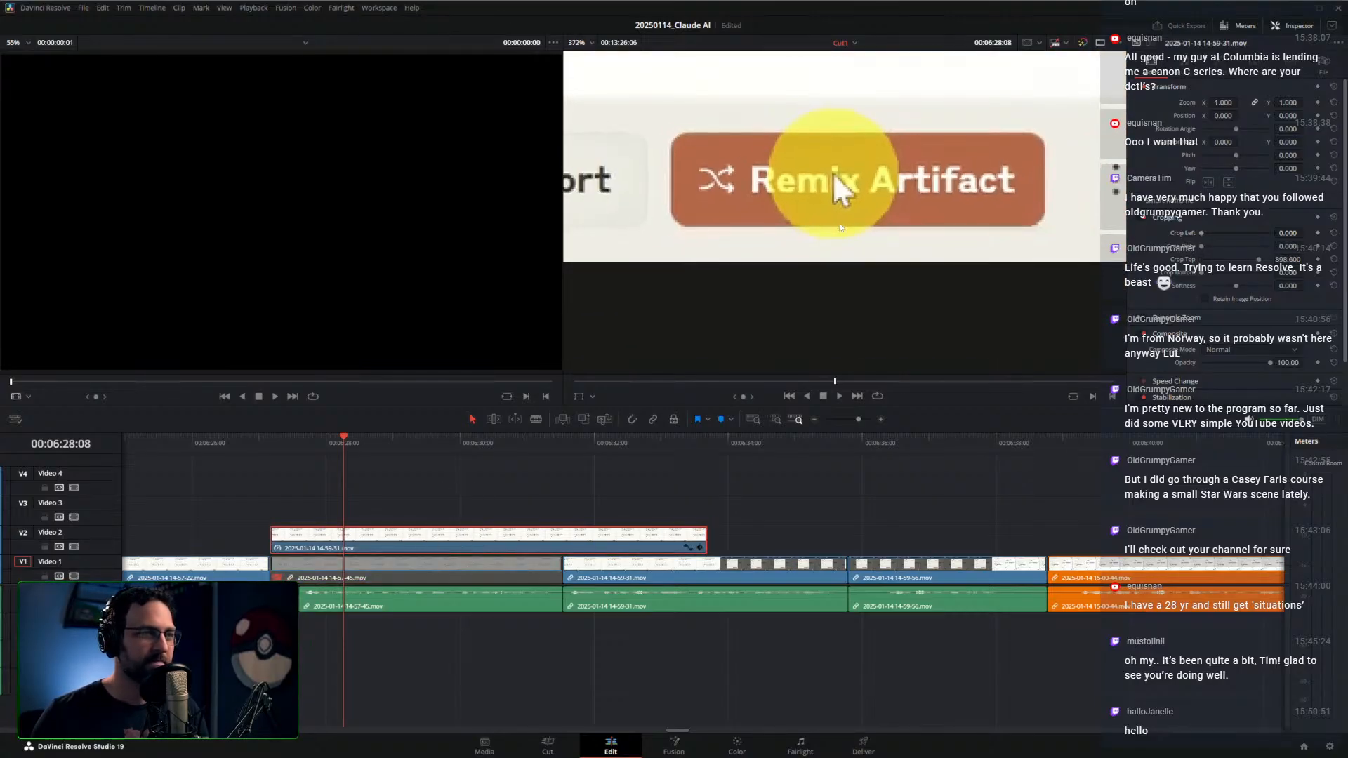
pyautogui.scroll(-3, 840, 227)
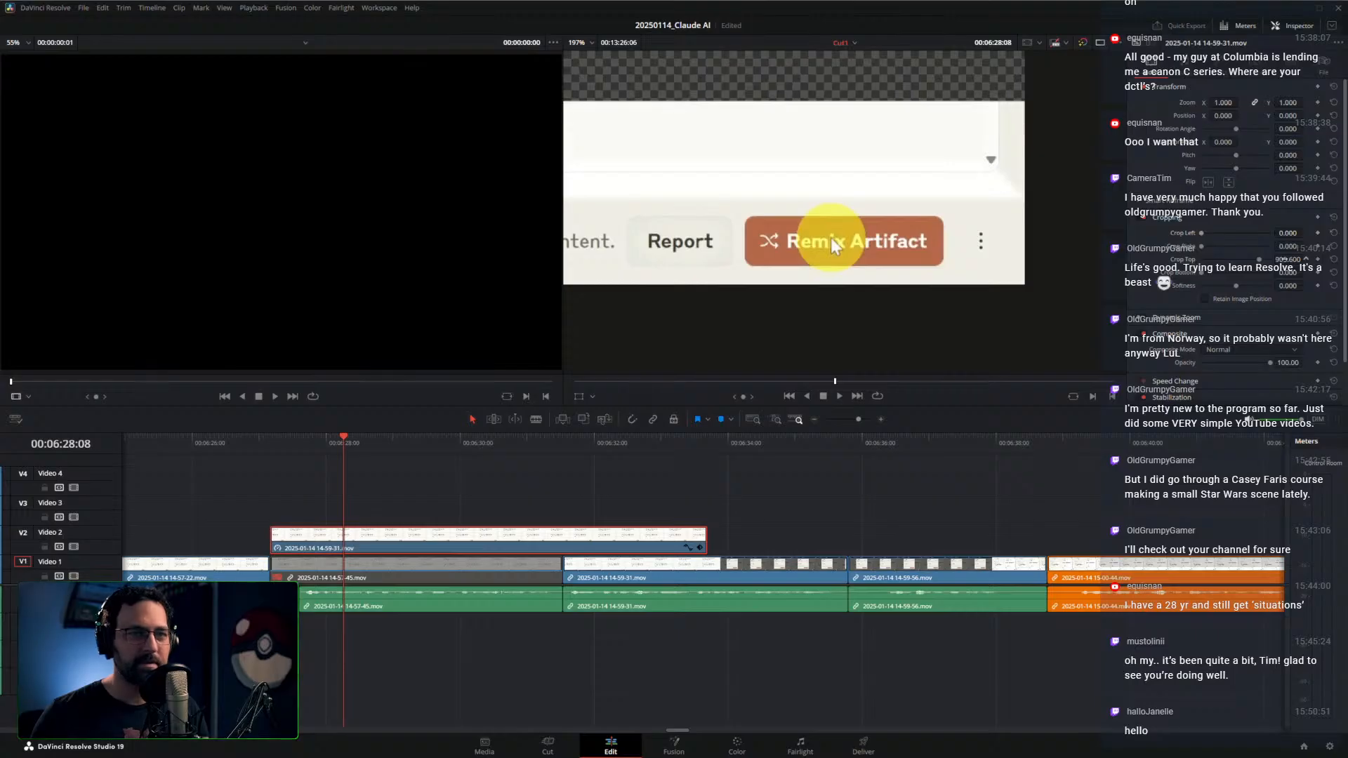
pyautogui.moveTo(1279, 259); pyautogui.dragTo(1282, 264)
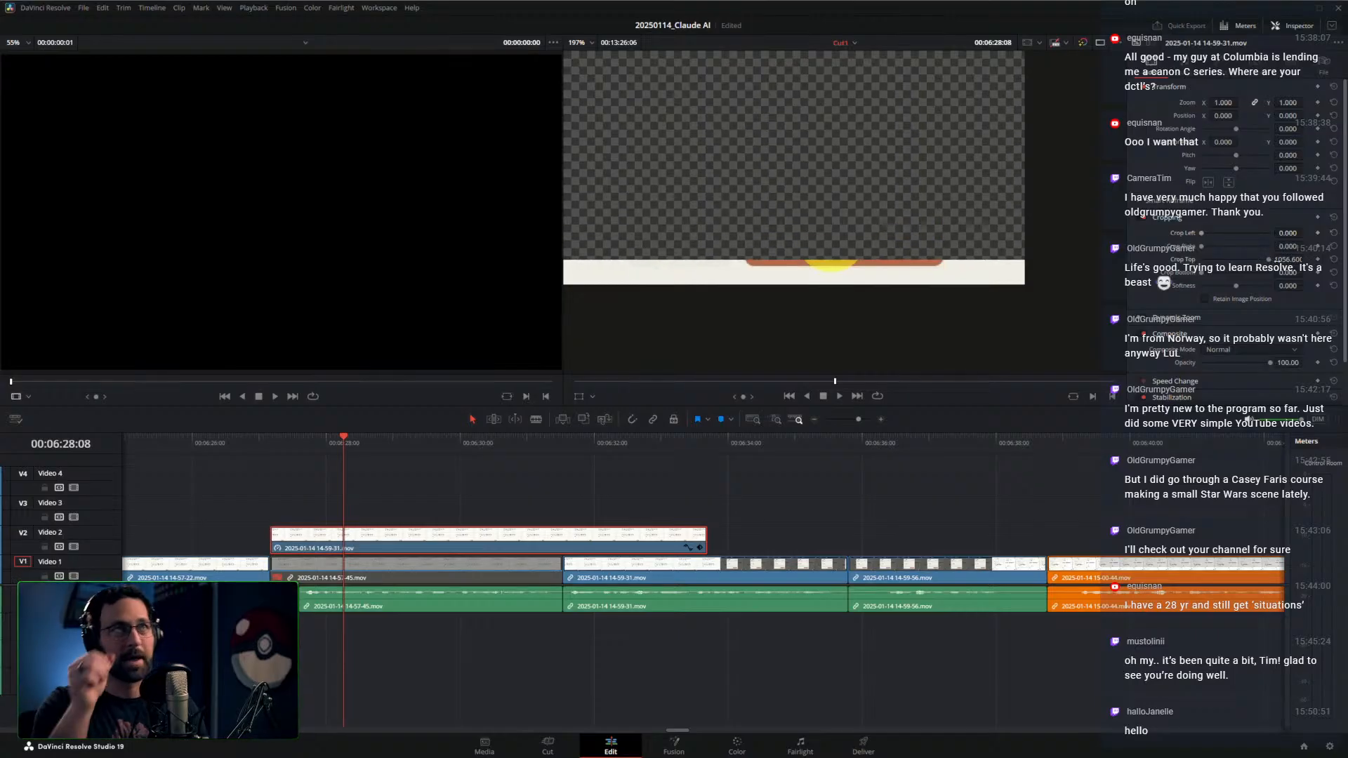
pyautogui.click(1279, 262)
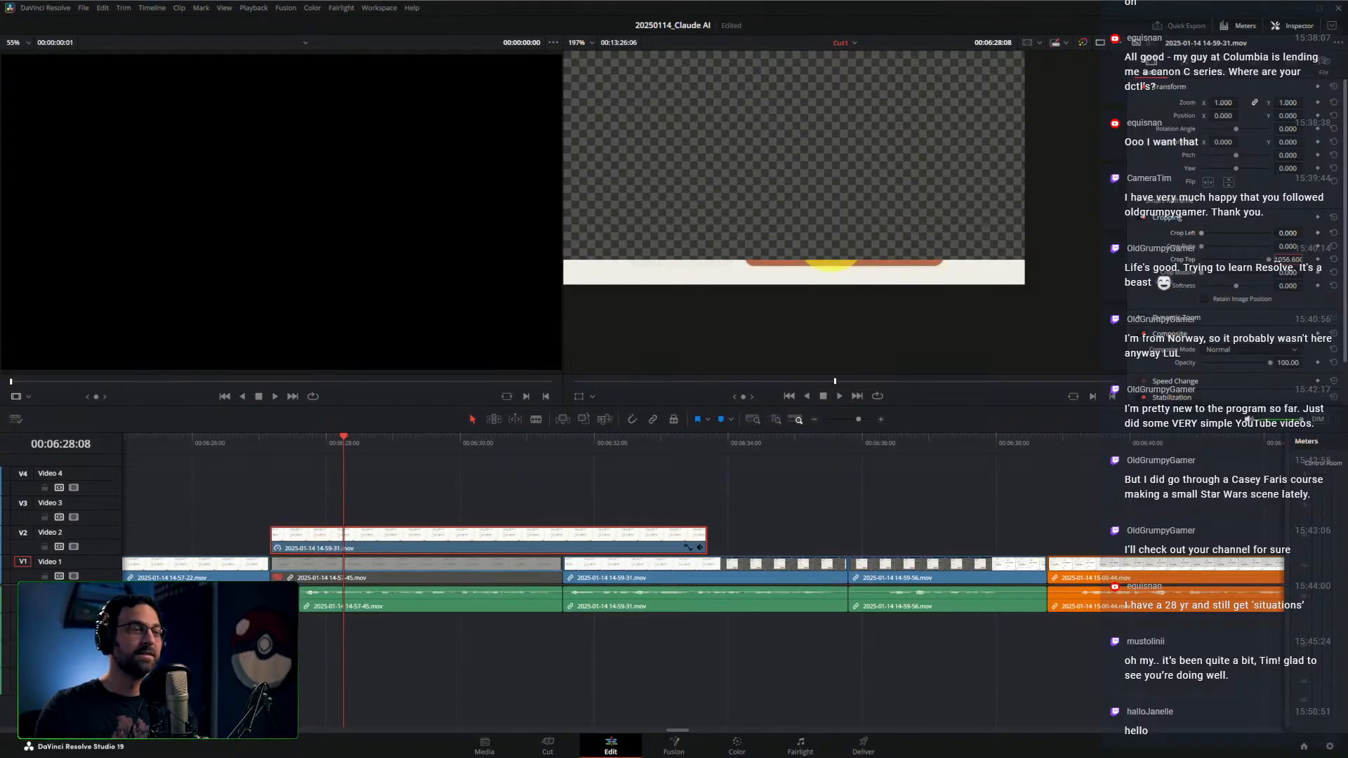
pyautogui.scroll(3, 840, 230)
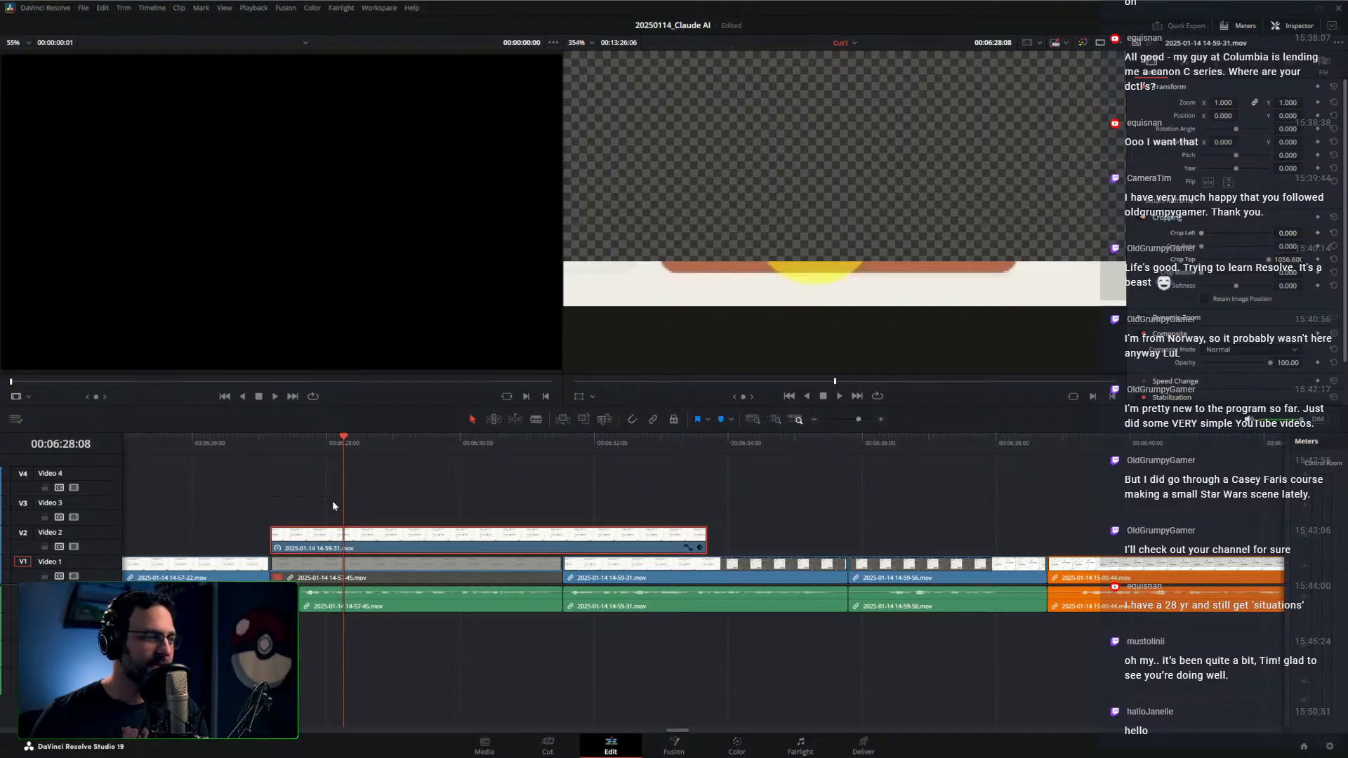
pyautogui.press('d')
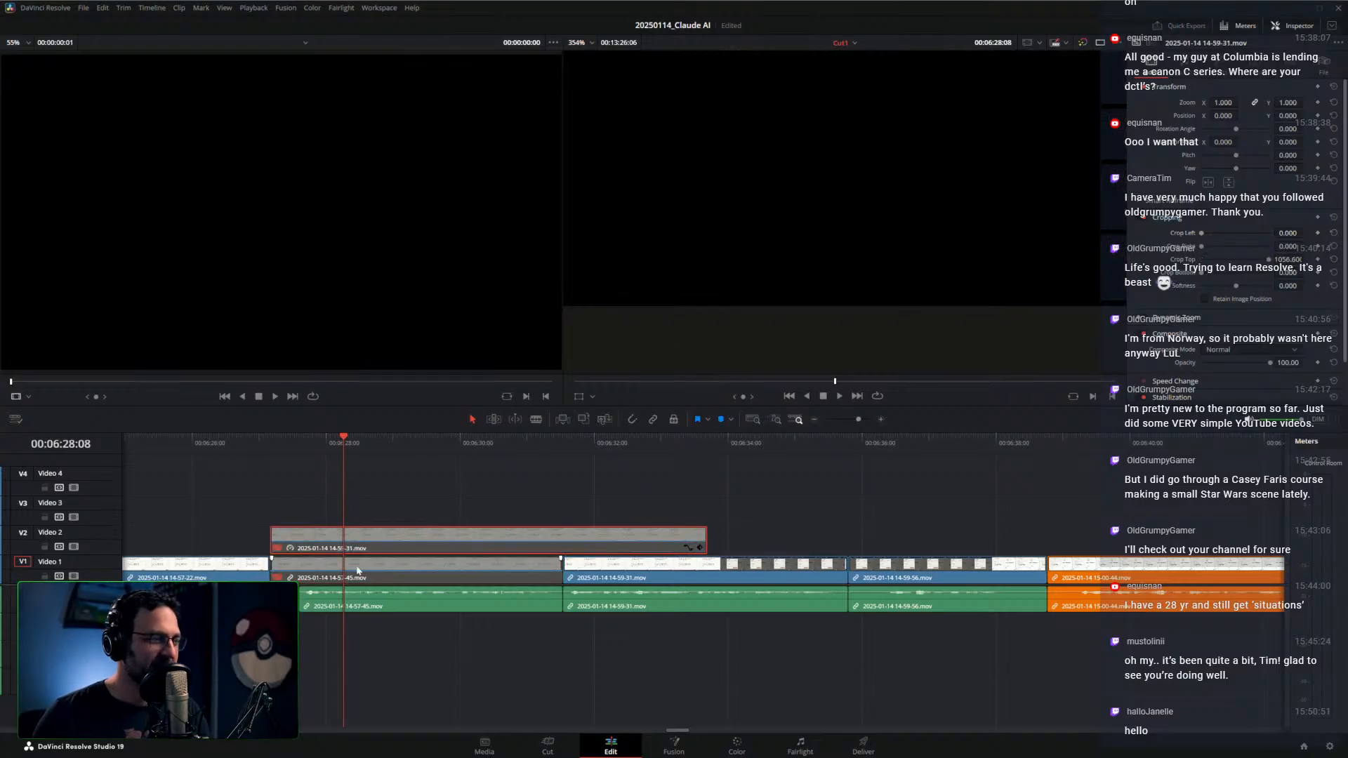
pyautogui.scroll(6, 728, 293)
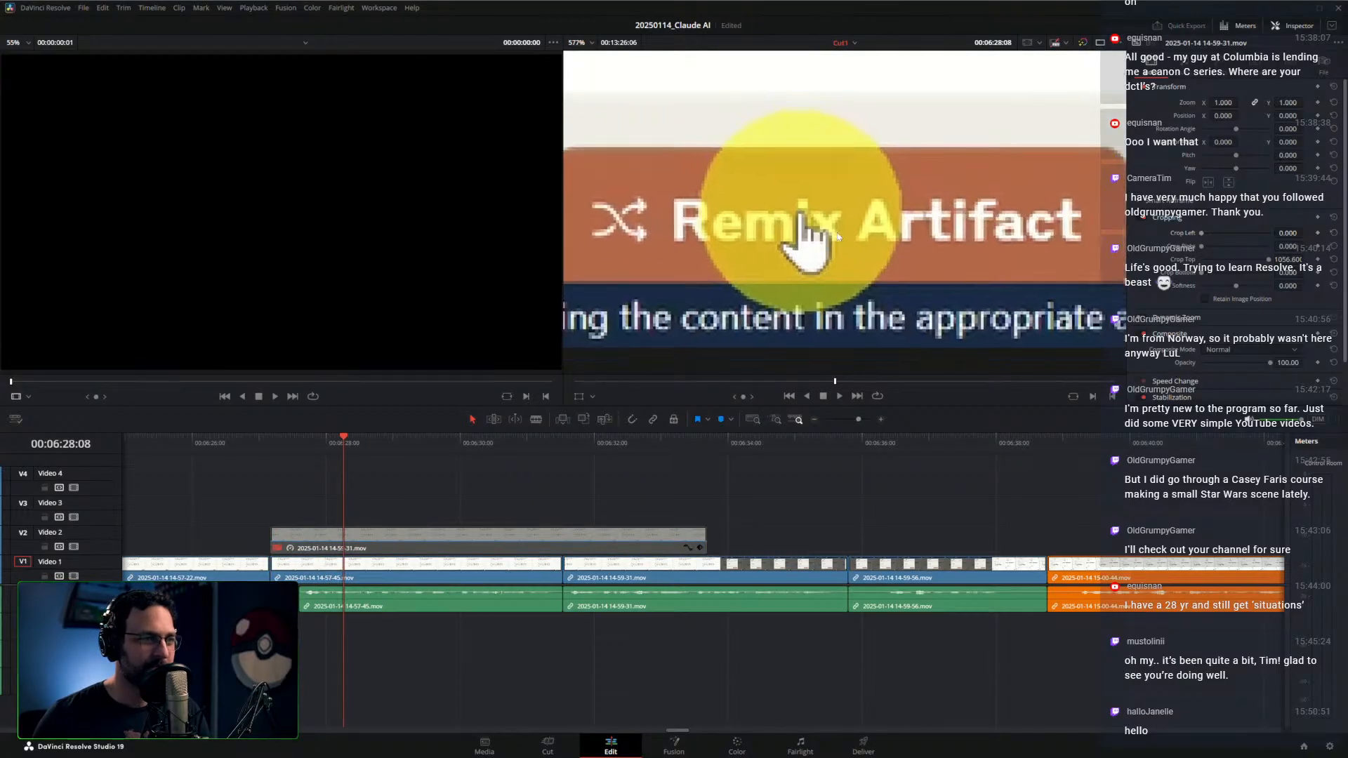
pyautogui.scroll(5, 728, 294)
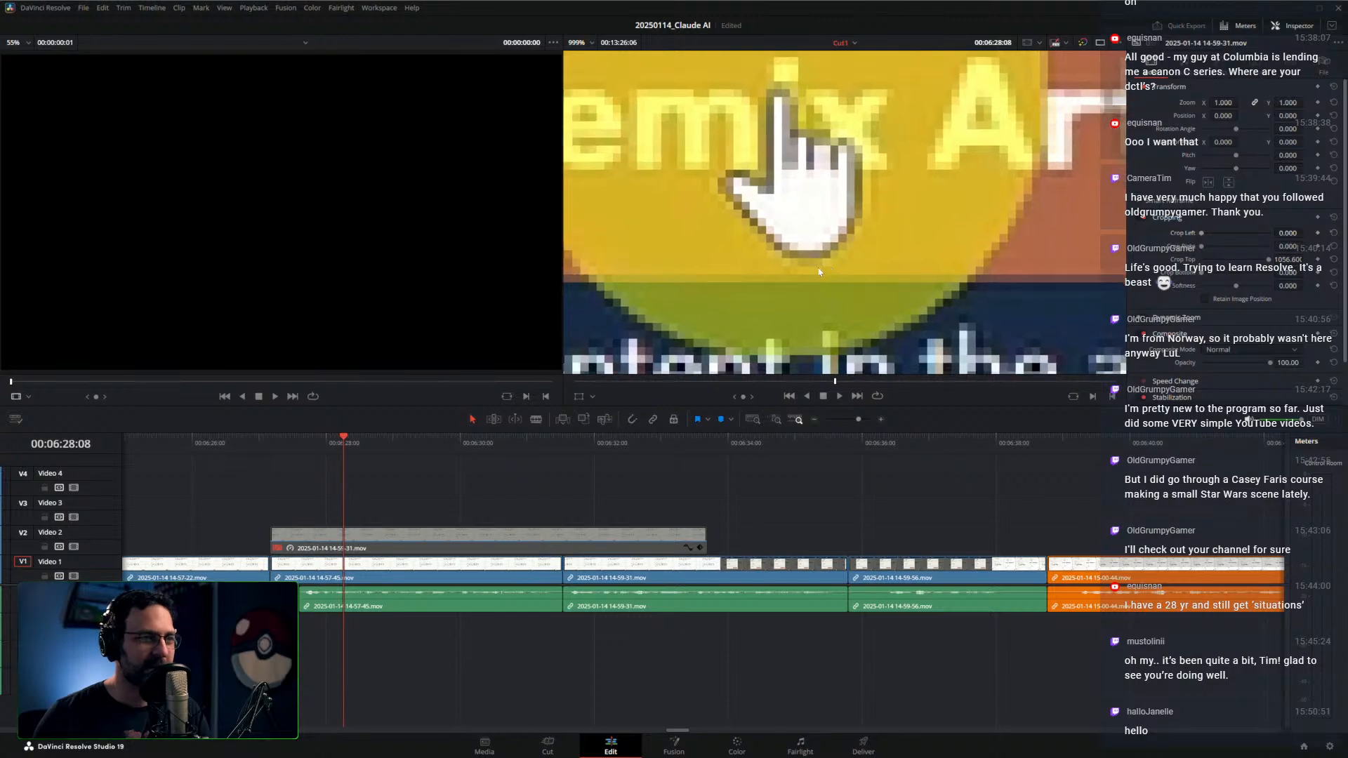
pyautogui.moveTo(817, 271); pyautogui.dragTo(821, 258)
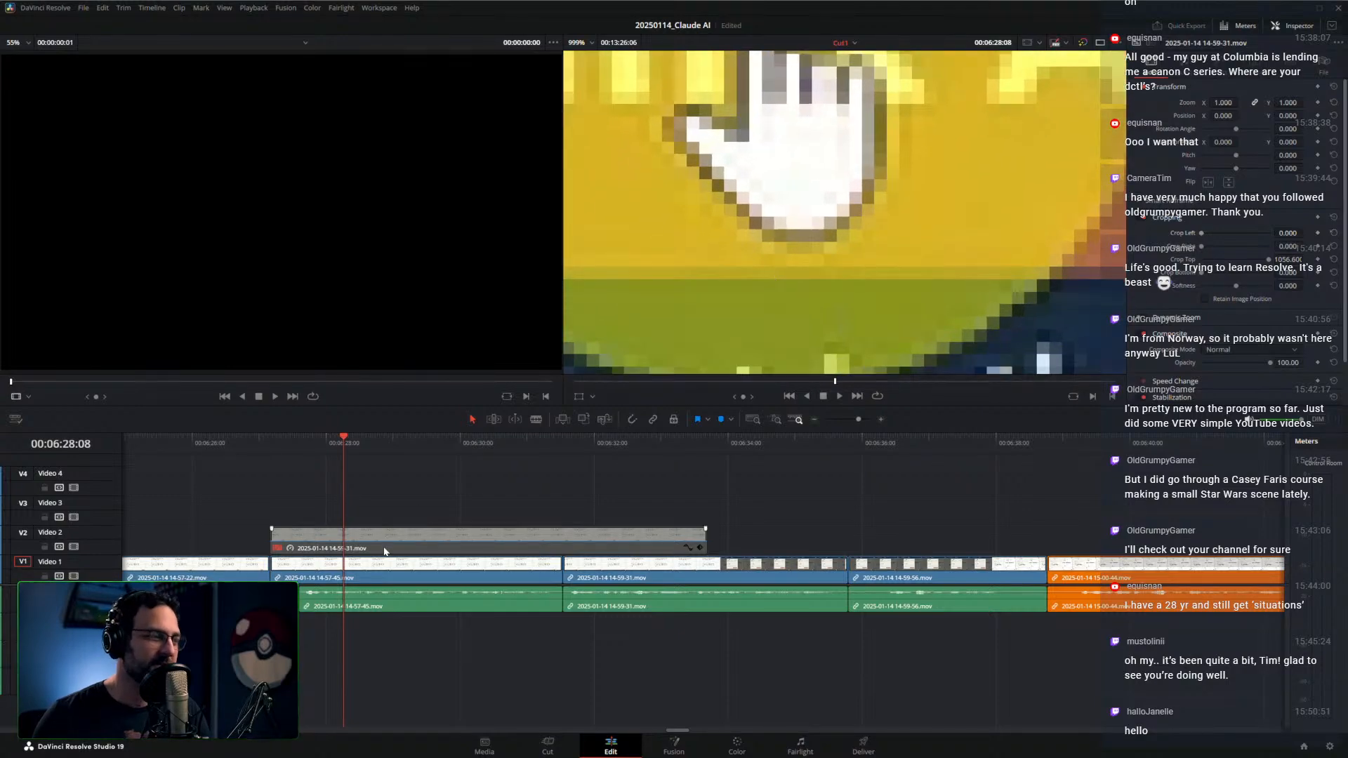
pyautogui.click(384, 552)
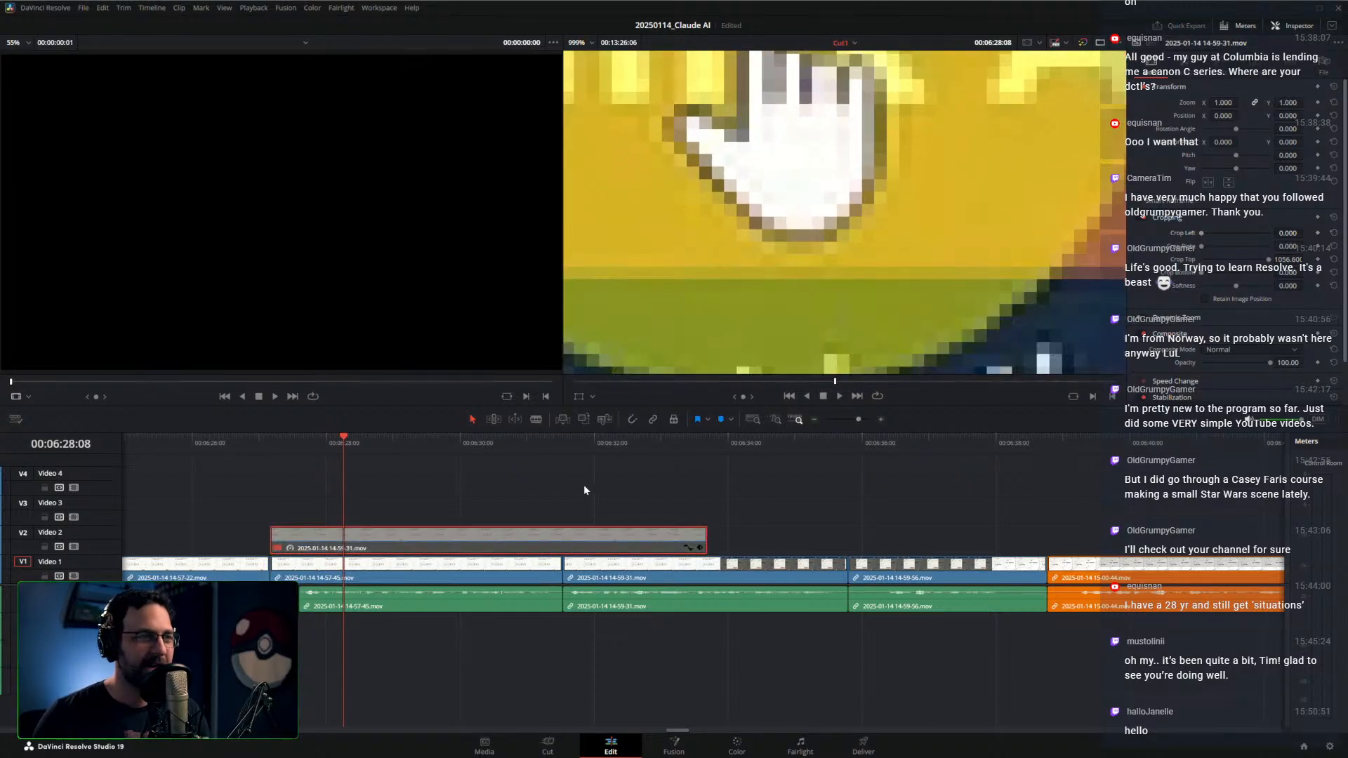
pyautogui.press('d')
# Set the top crop of the frozen clip on Video 2 to 1058.000
pyautogui.moveTo(1242, 260); pyautogui.dragTo(1237, 260)
pyautogui.click(1293, 259)
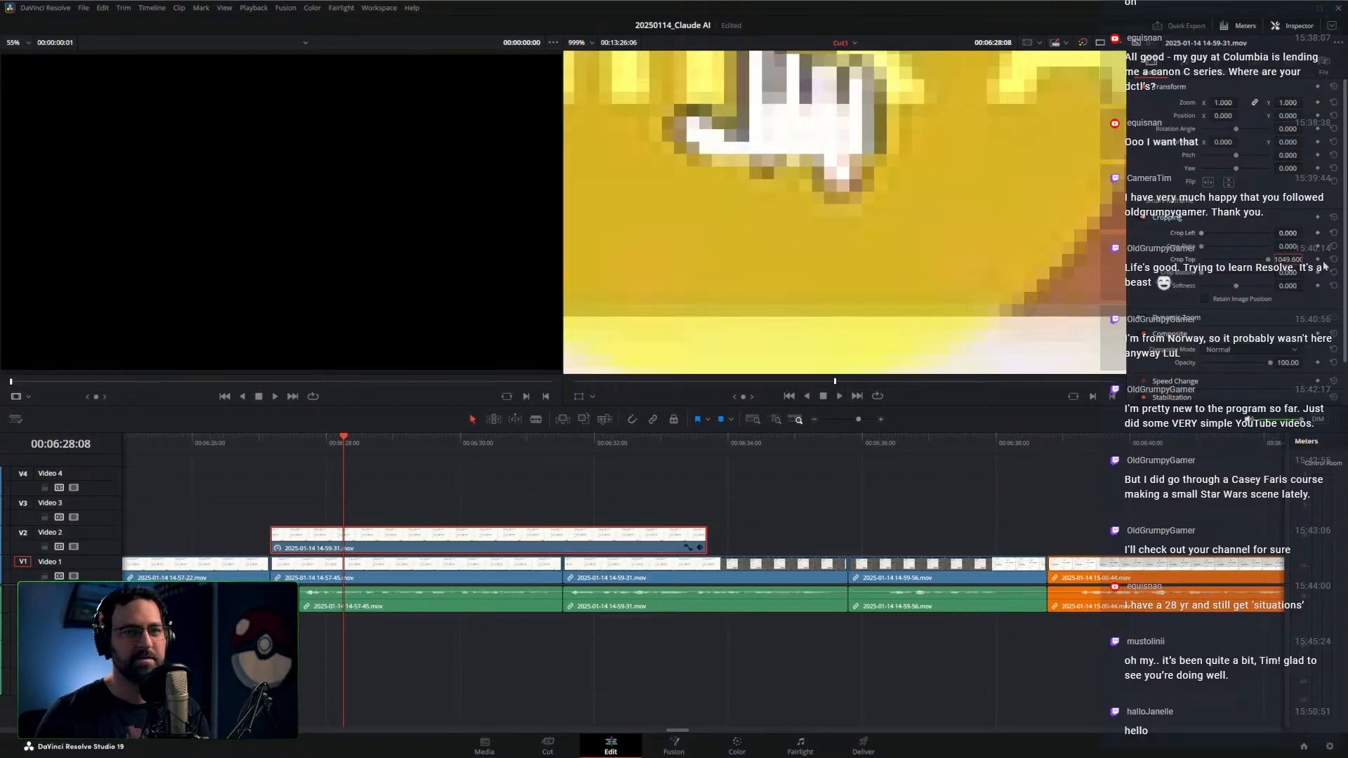
pyautogui.doubleClick(1296, 260)
pyautogui.click(1294, 260)
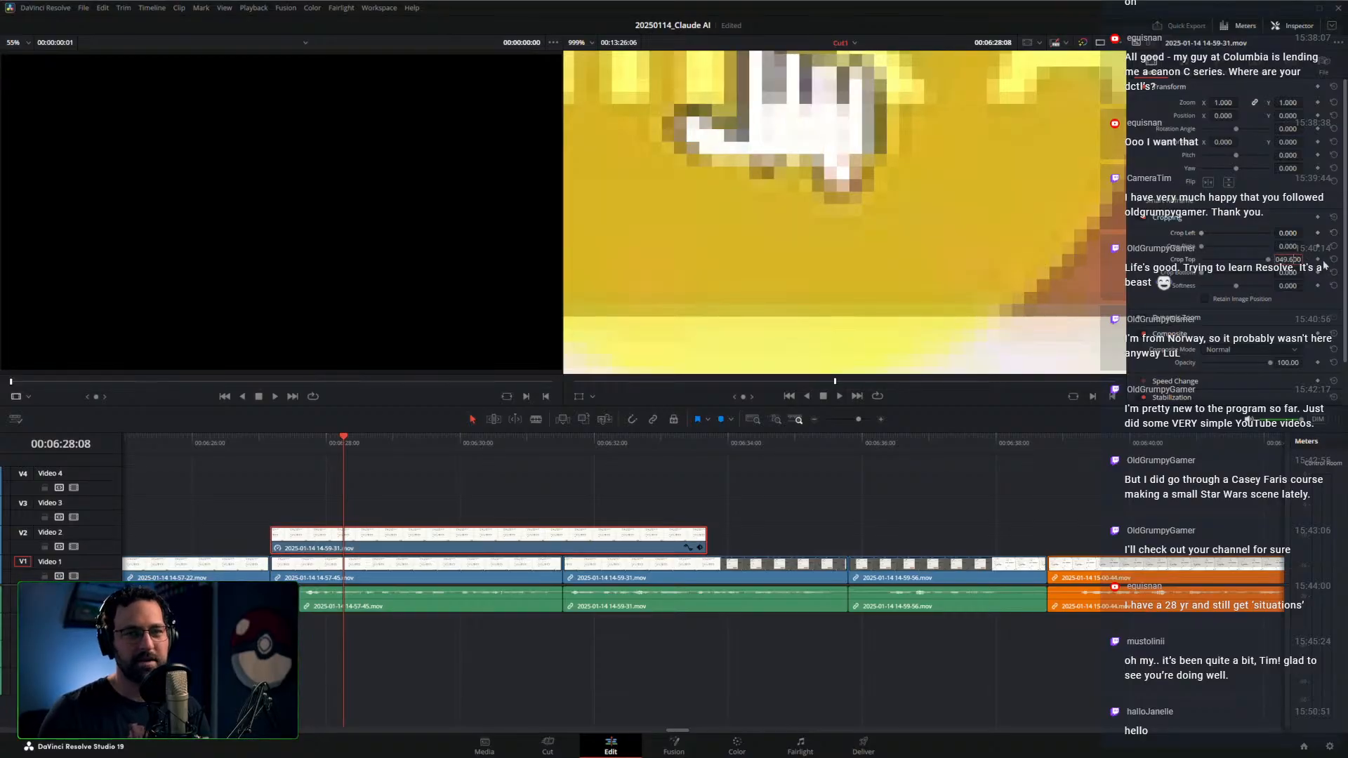
pyautogui.press('BackSpace')
pyautogui.write('1')
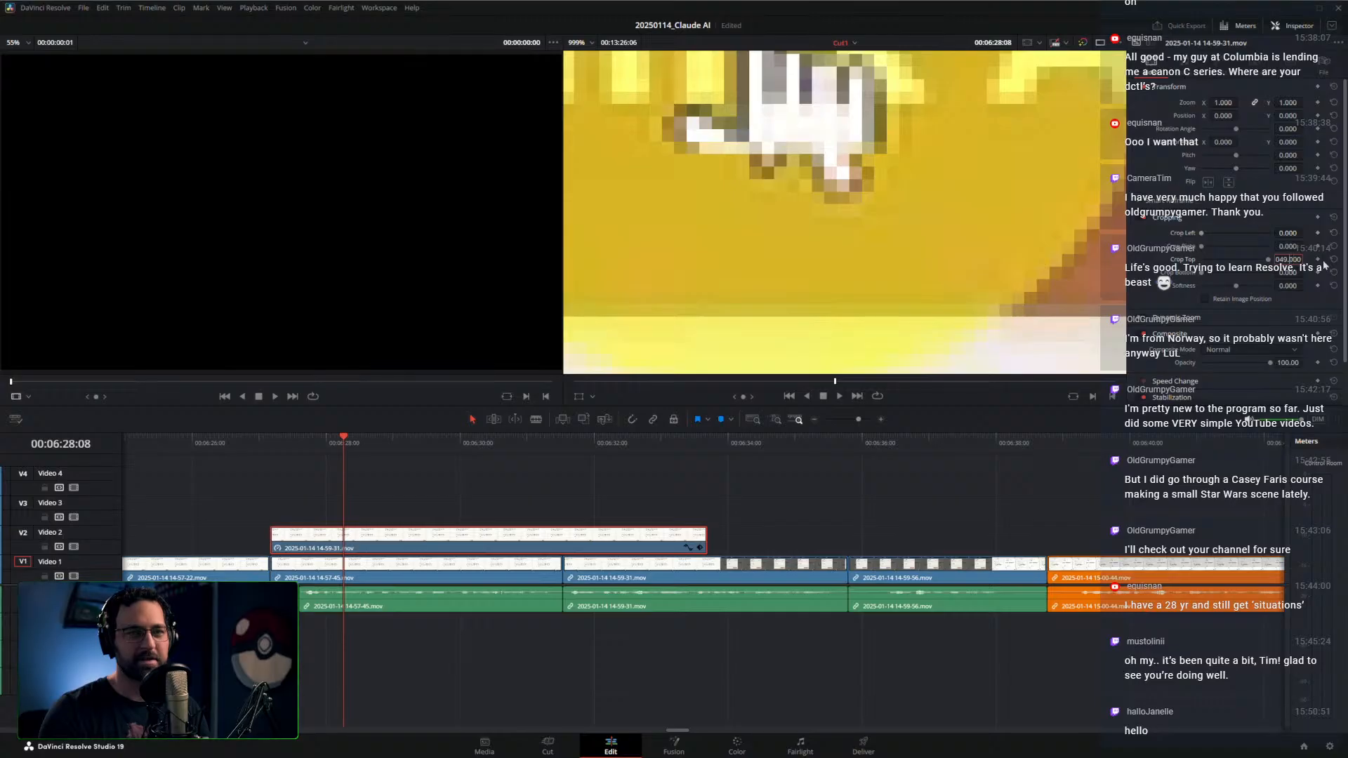
pyautogui.press('Up')
pyautogui.press('Up')
pyautogui.press('Up')
pyautogui.press('Up')
pyautogui.press('Up')
pyautogui.press('Up')
pyautogui.press('Up')
pyautogui.press('Up')
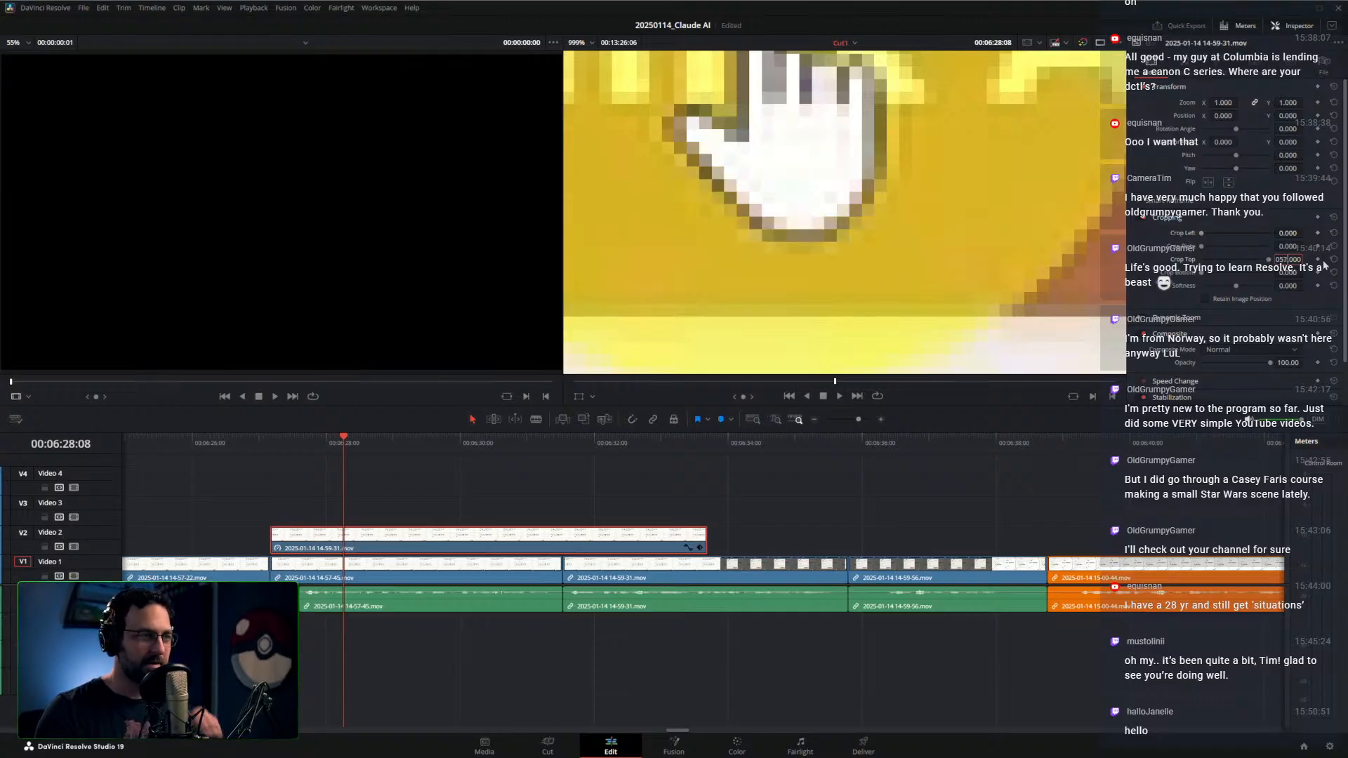
pyautogui.press('Up')
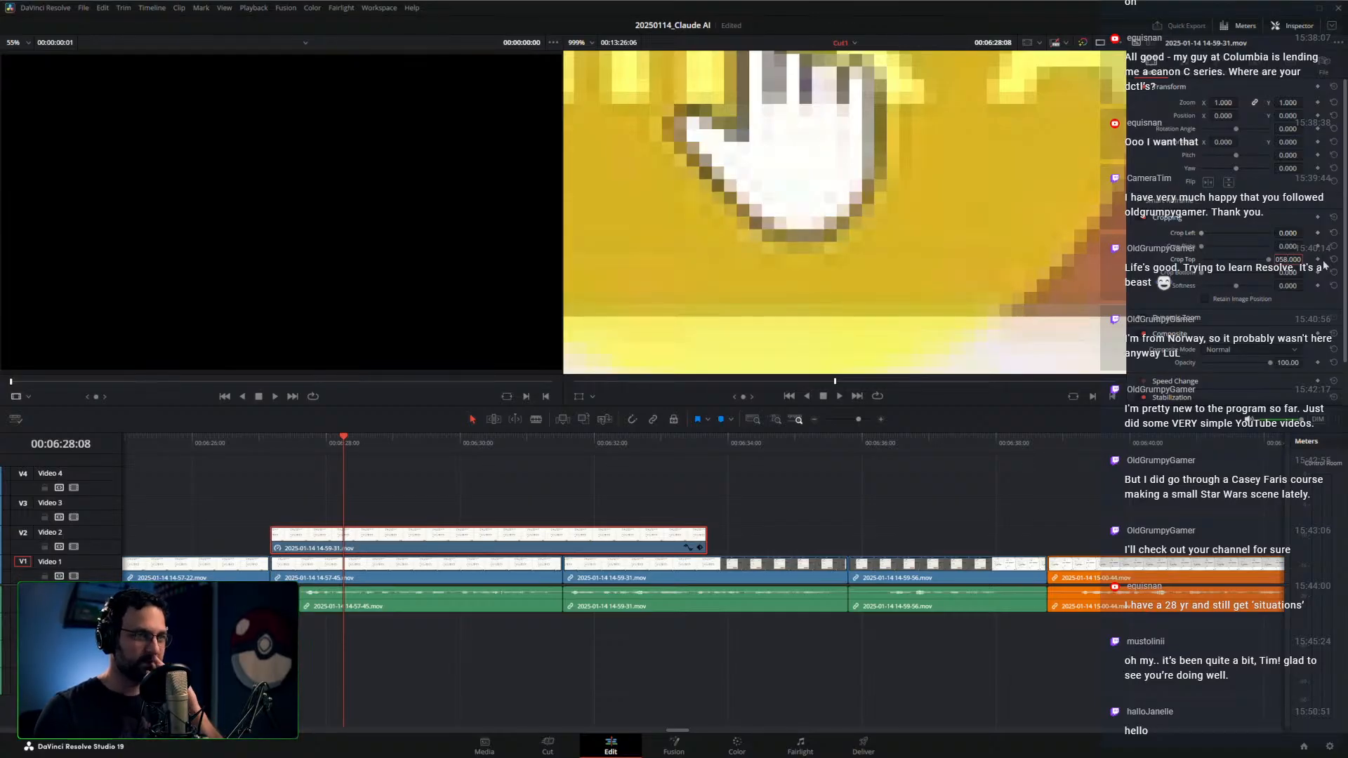
# Scrub from 00:06:27:03 to 00:06:32:26 to check the cropped patch over the tooltip
pyautogui.click(266, 450)
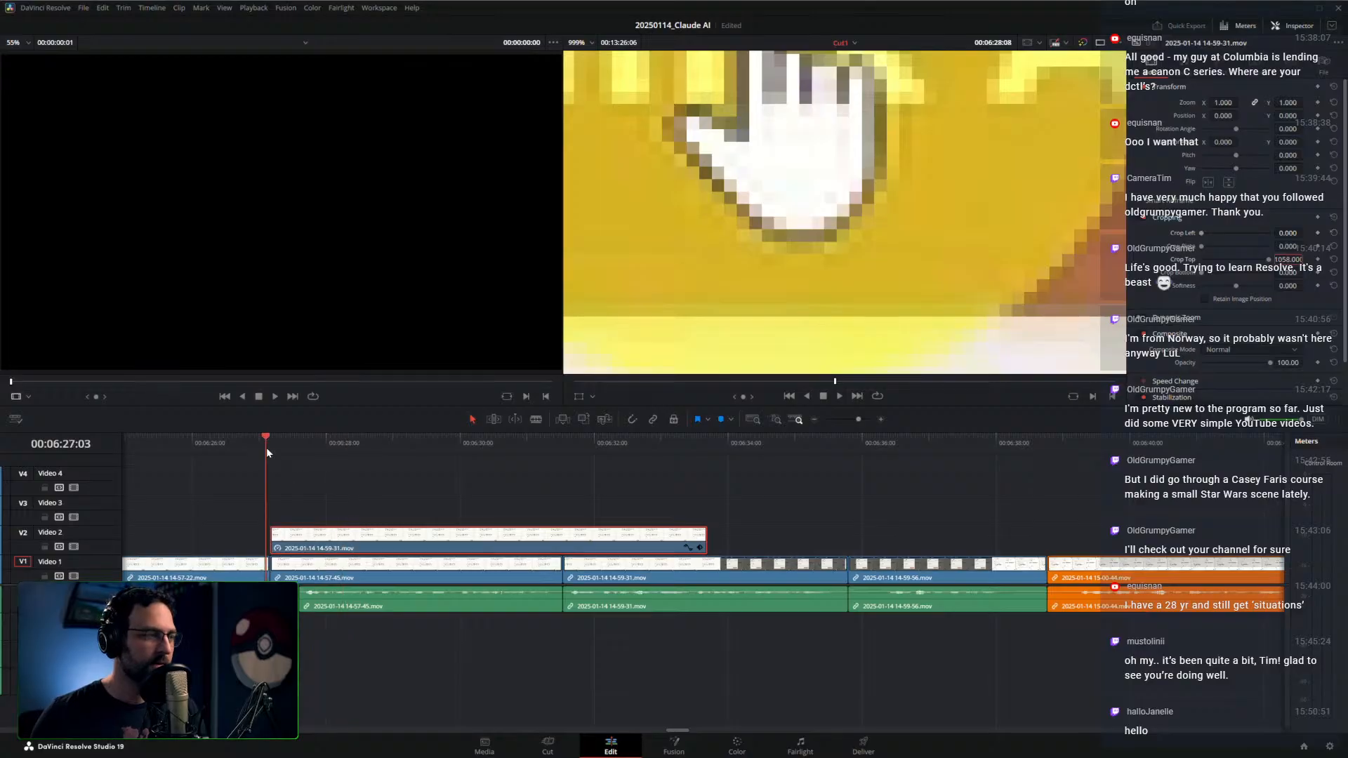
pyautogui.moveTo(266, 450); pyautogui.dragTo(651, 481)
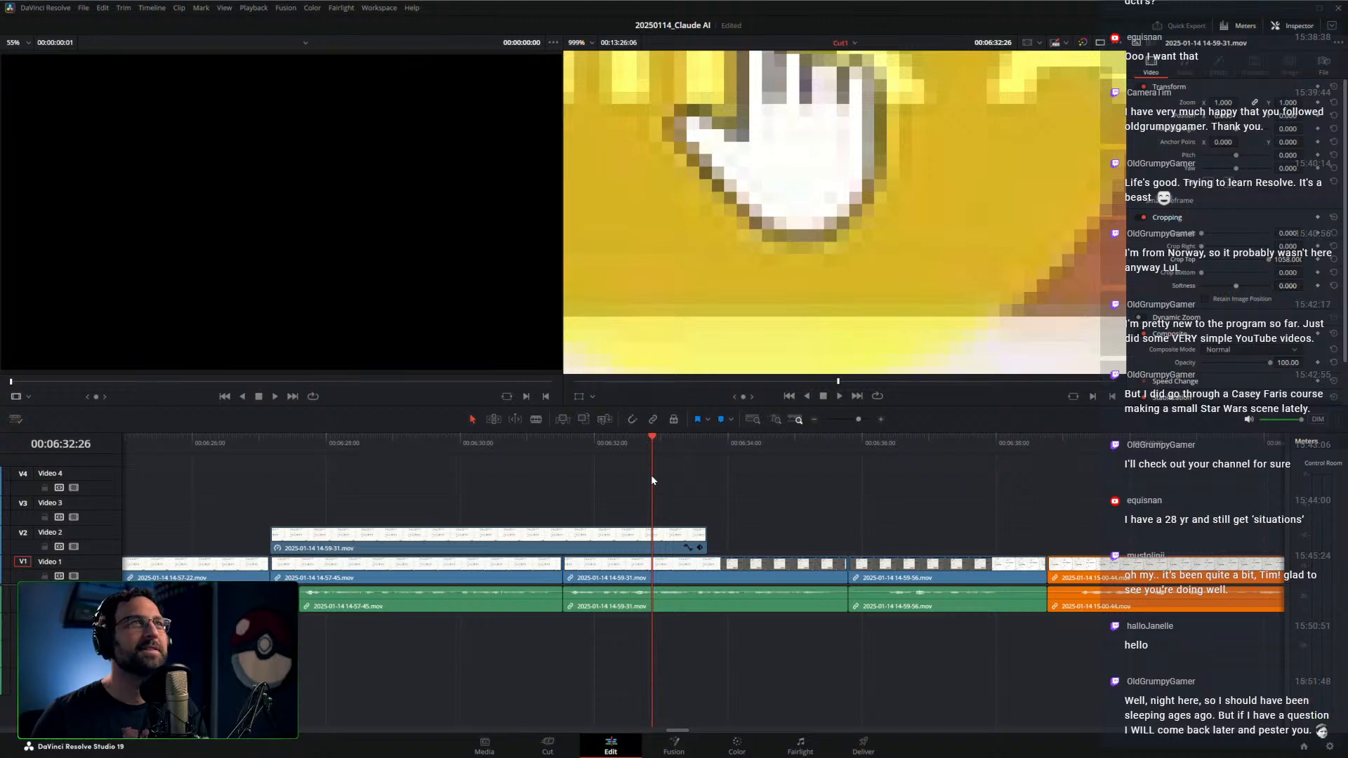
# Play the transition from the patched Remix Artifact shot to the Publish Artifact dialog between about 00:06:33 and 00:06:34
pyautogui.moveTo(647, 461); pyautogui.dragTo(692, 439)
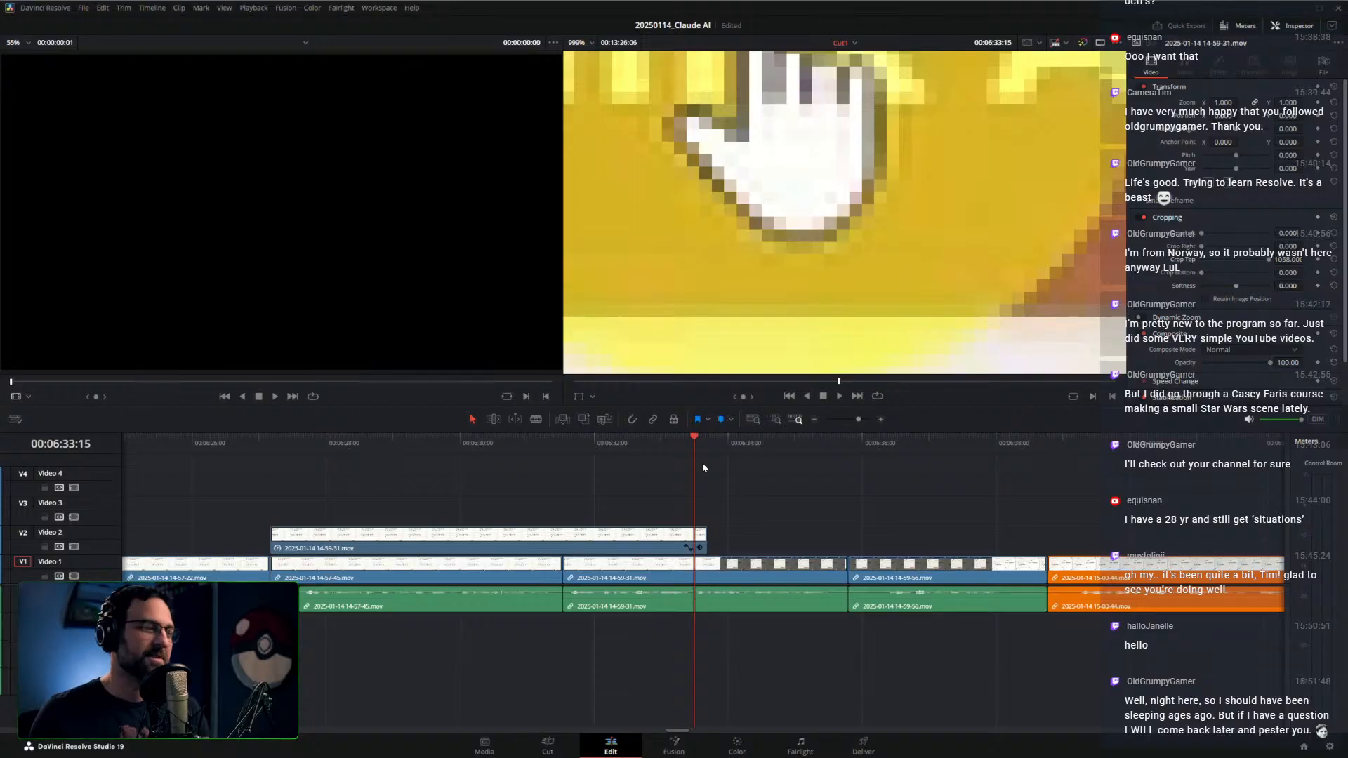
pyautogui.click(684, 442)
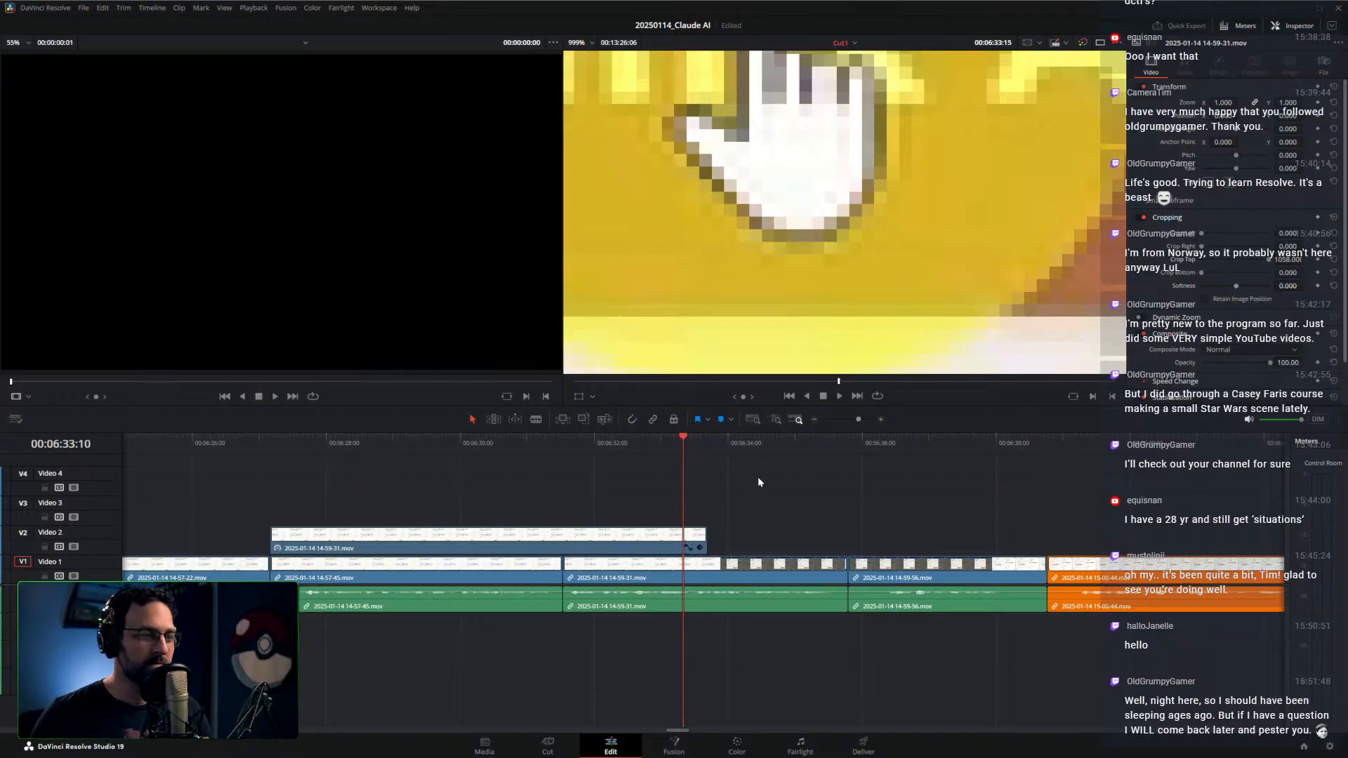
pyautogui.press('space')
pyautogui.press('space')
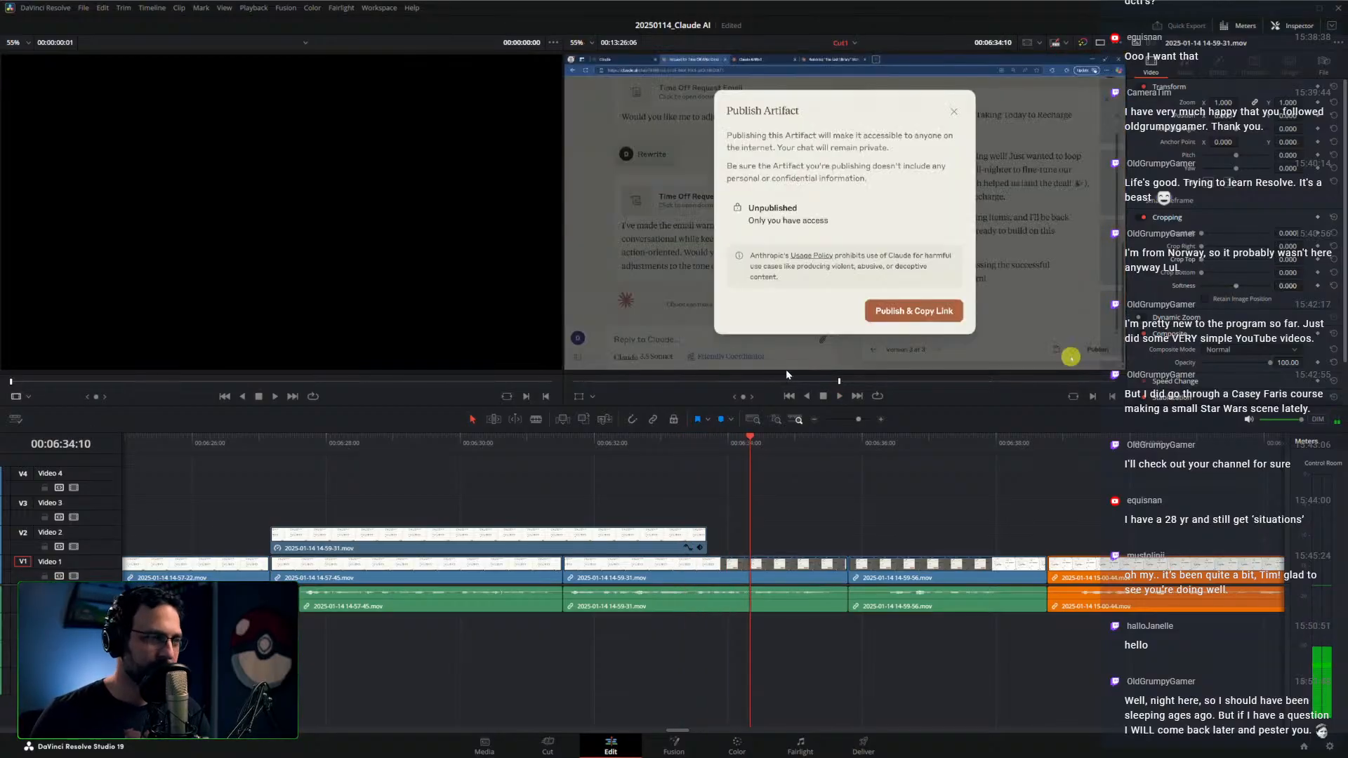
pyautogui.click(659, 443)
pyautogui.press('space')
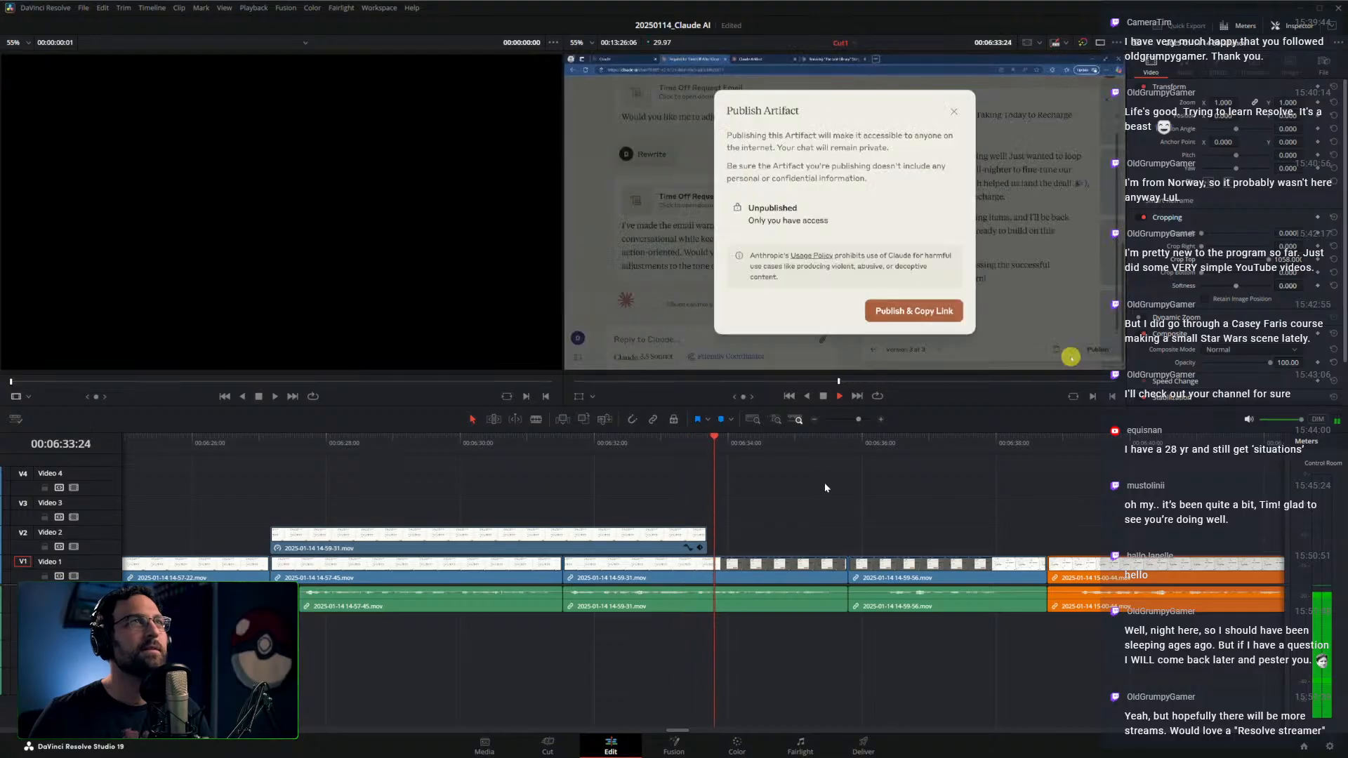
pyautogui.press('space')
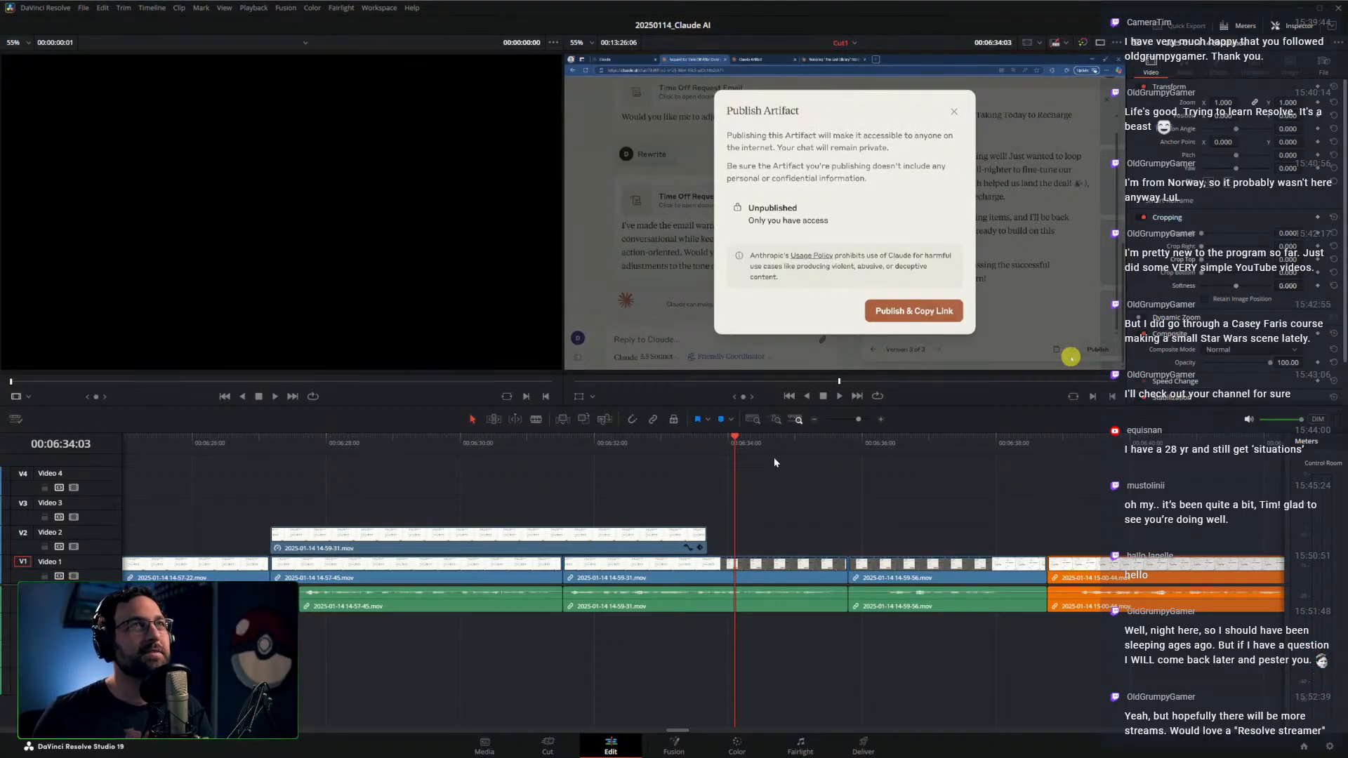
pyautogui.click(677, 443)
pyautogui.press('space')
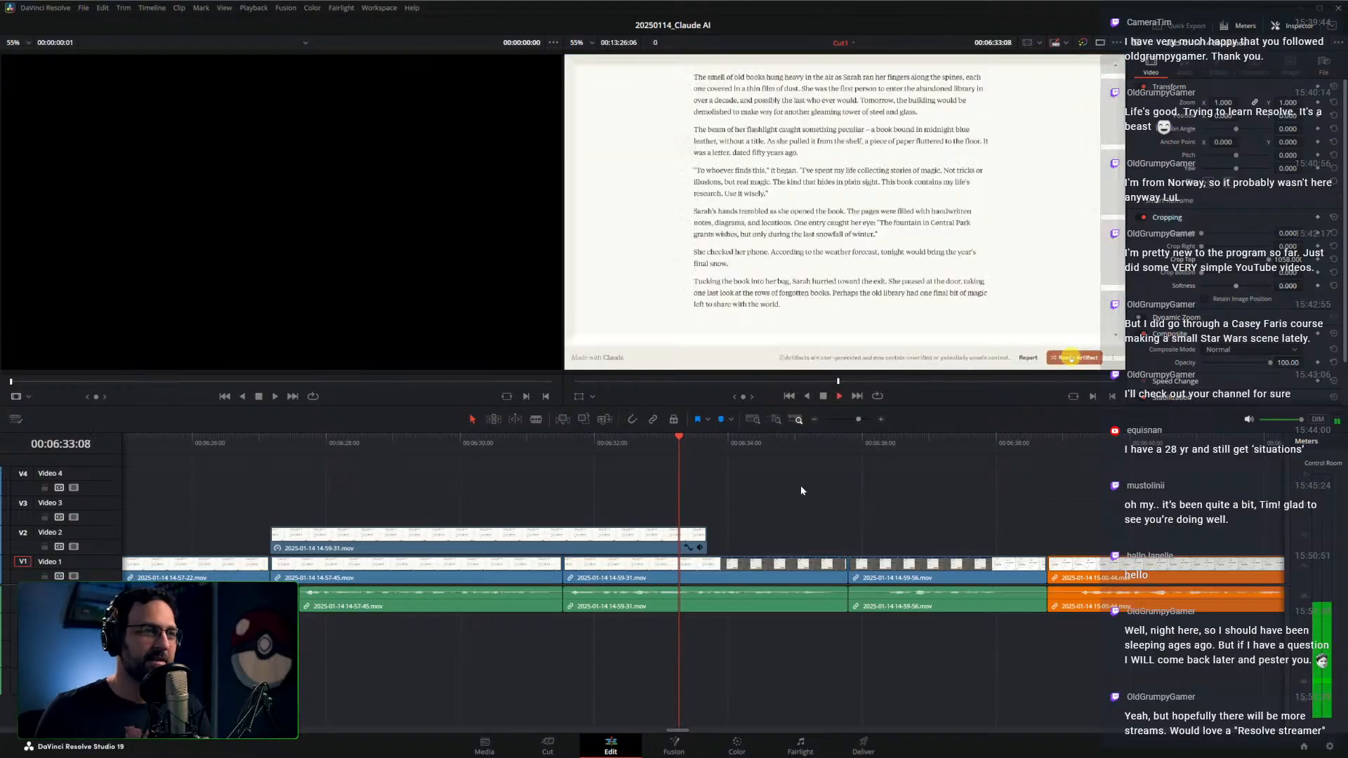
pyautogui.press('space')
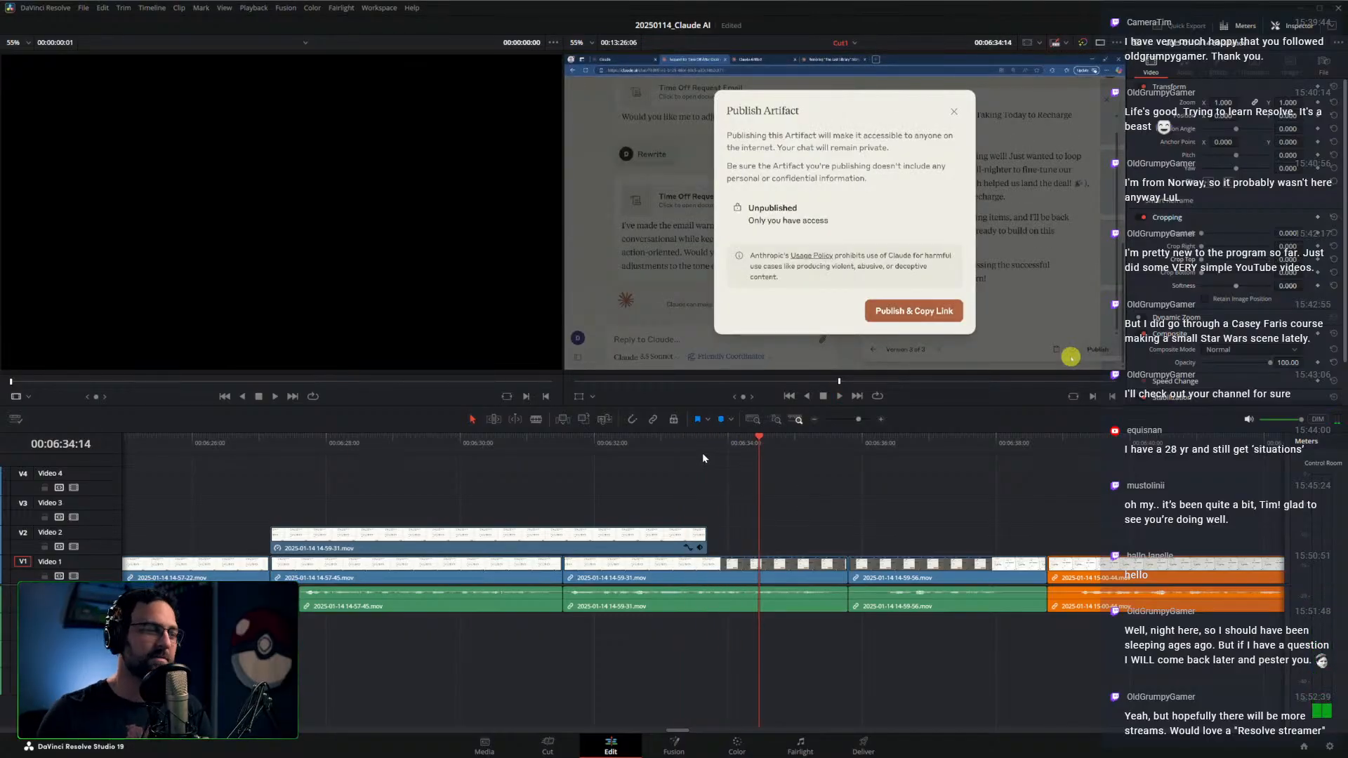
# Play the patched section from 00:06:26:24 and switch the frozen Video 2 clip off and back on to compare the tooltip area
pyautogui.click(247, 445)
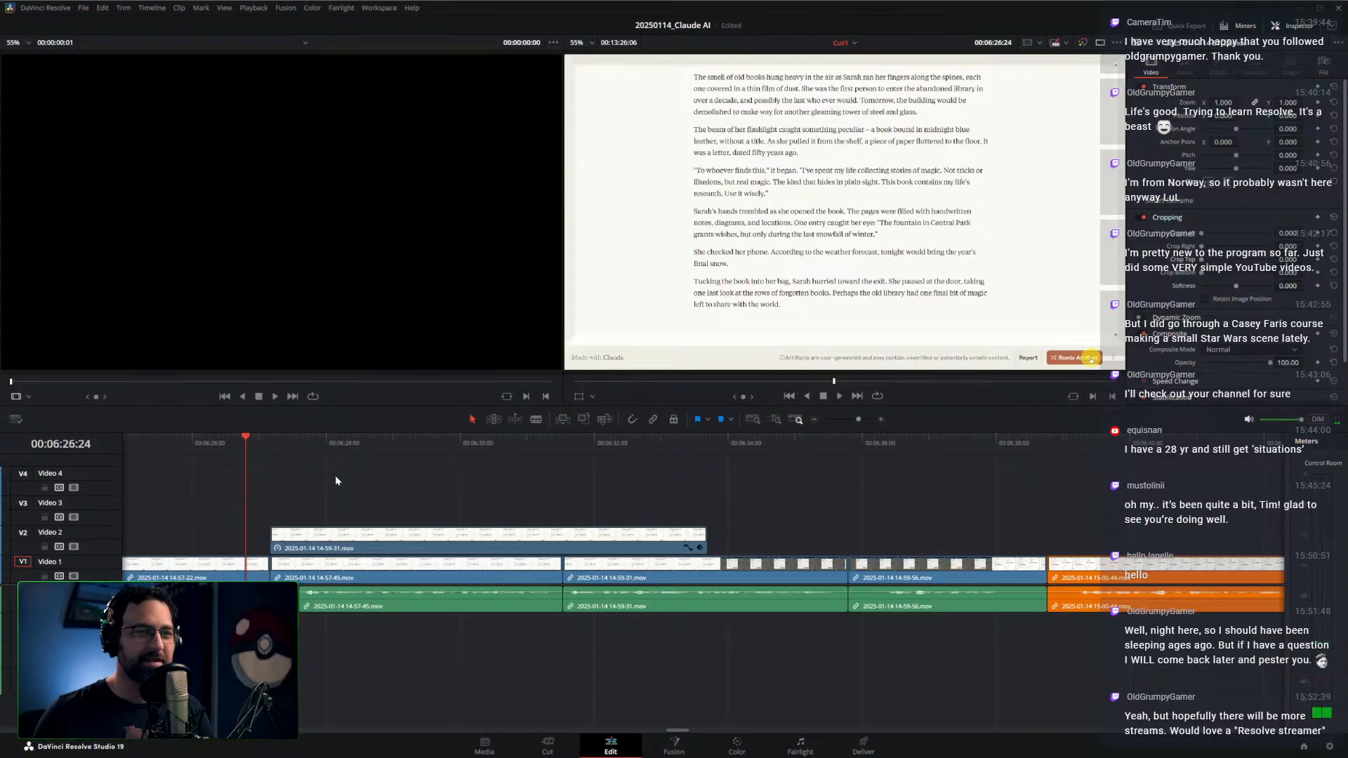
pyautogui.press('space')
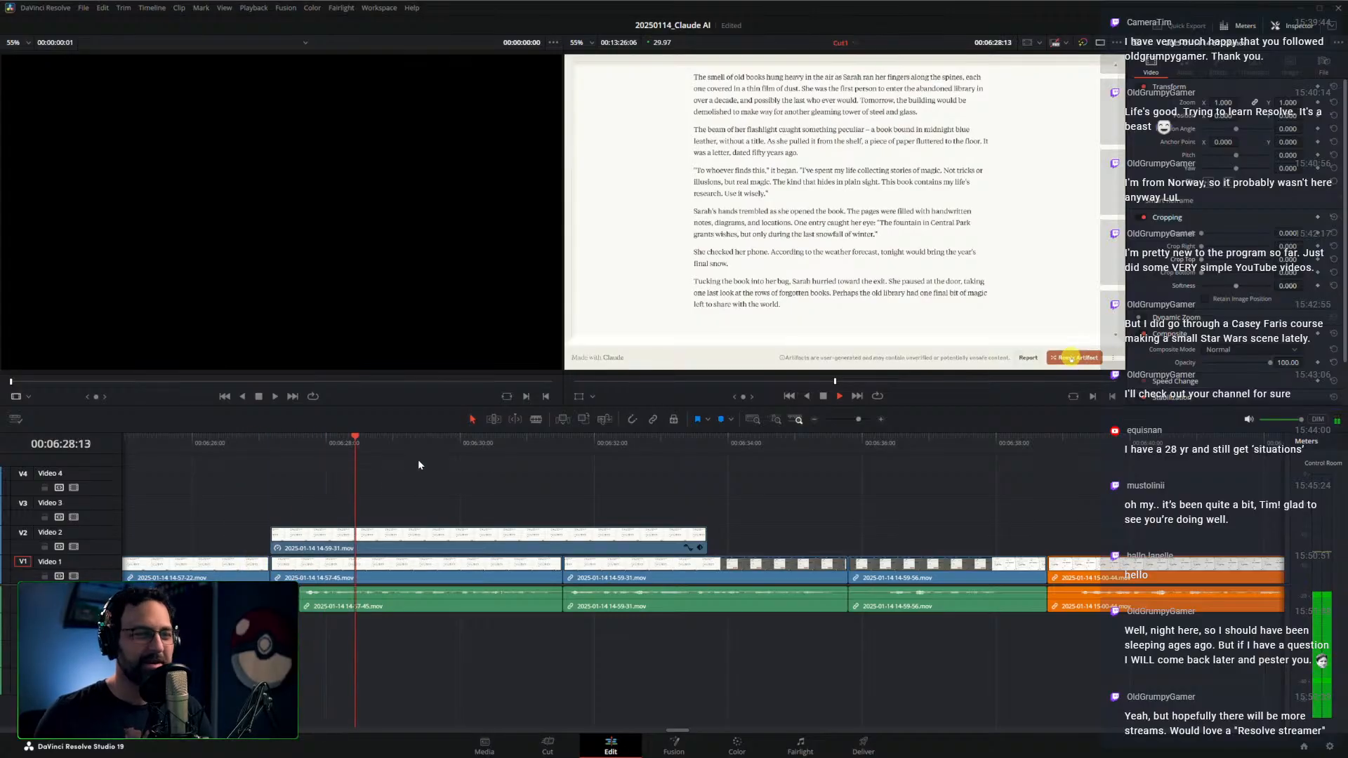
pyautogui.press('space')
pyautogui.click(497, 550)
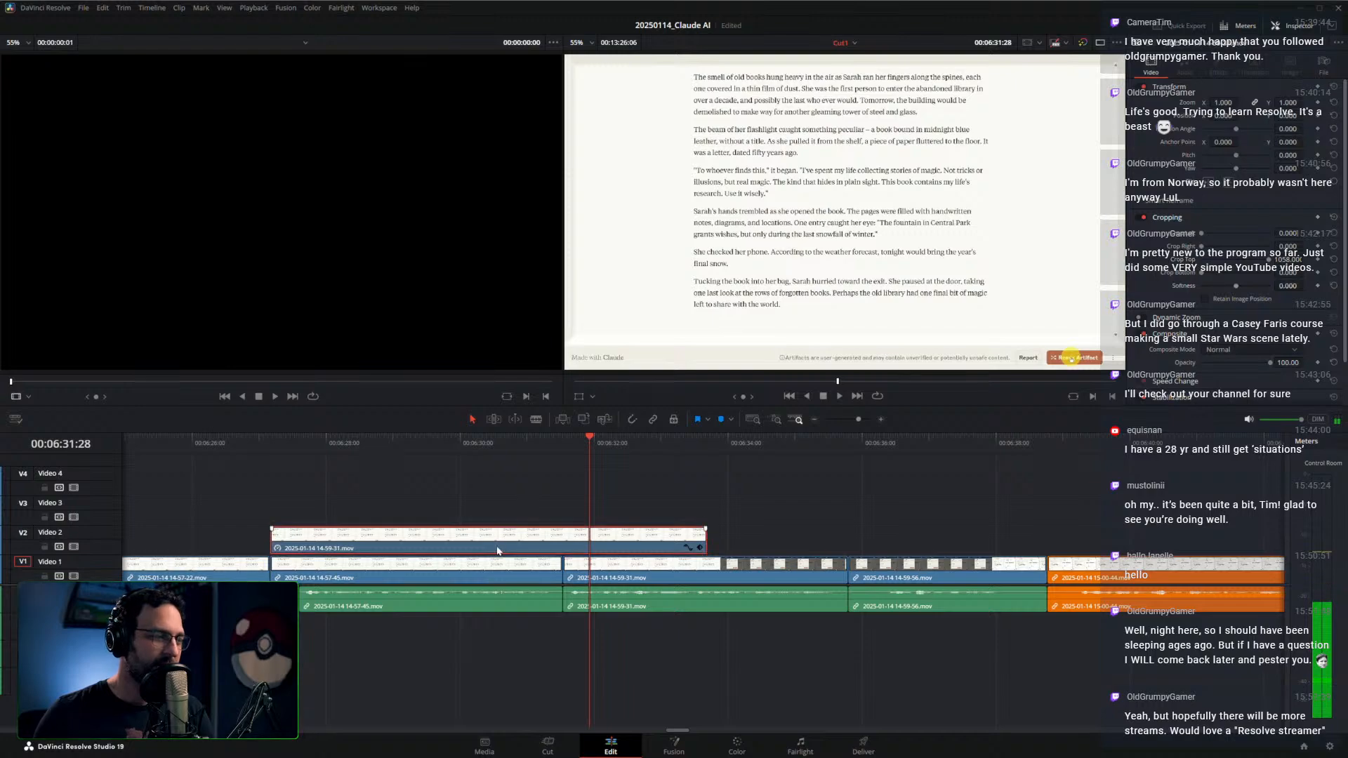
pyautogui.press('d')
pyautogui.moveTo(586, 444); pyautogui.dragTo(683, 445)
pyautogui.press('d')
pyautogui.click(654, 484)
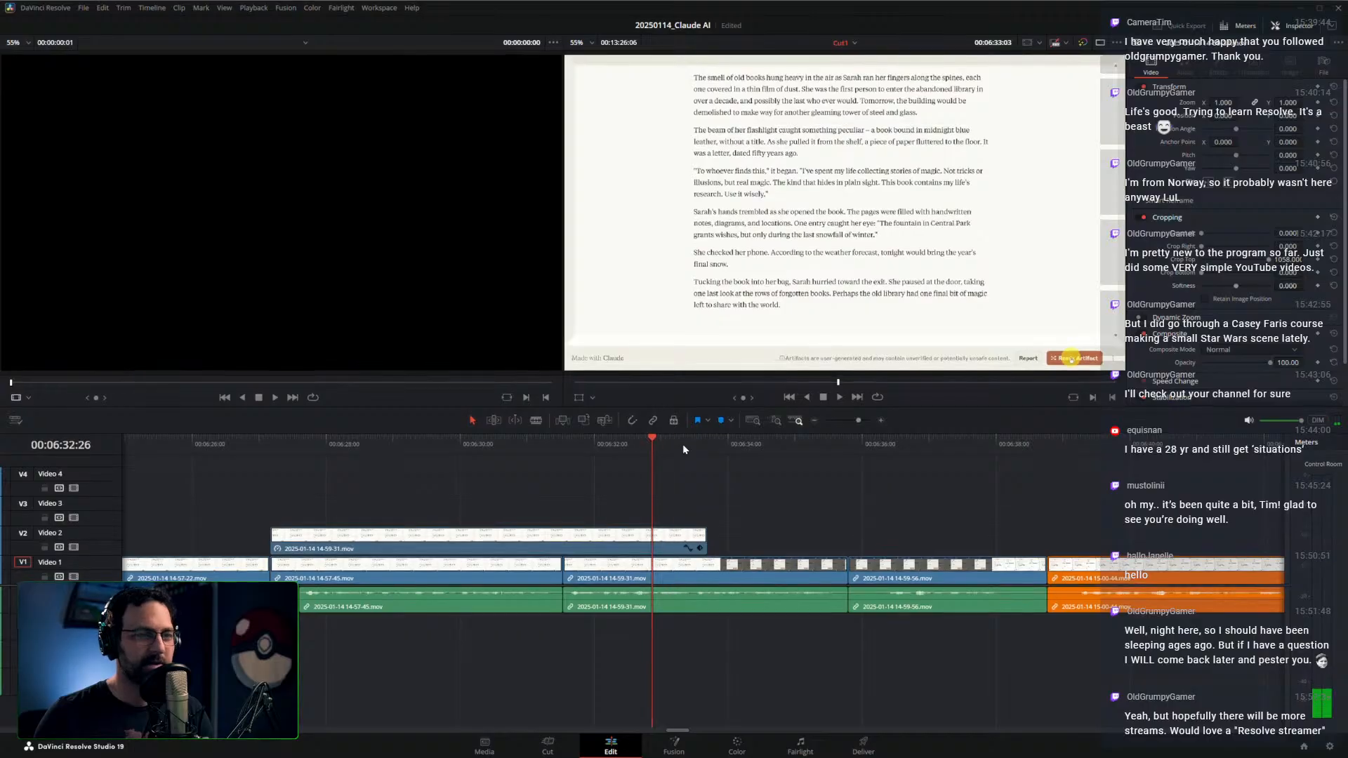
pyautogui.press('space')
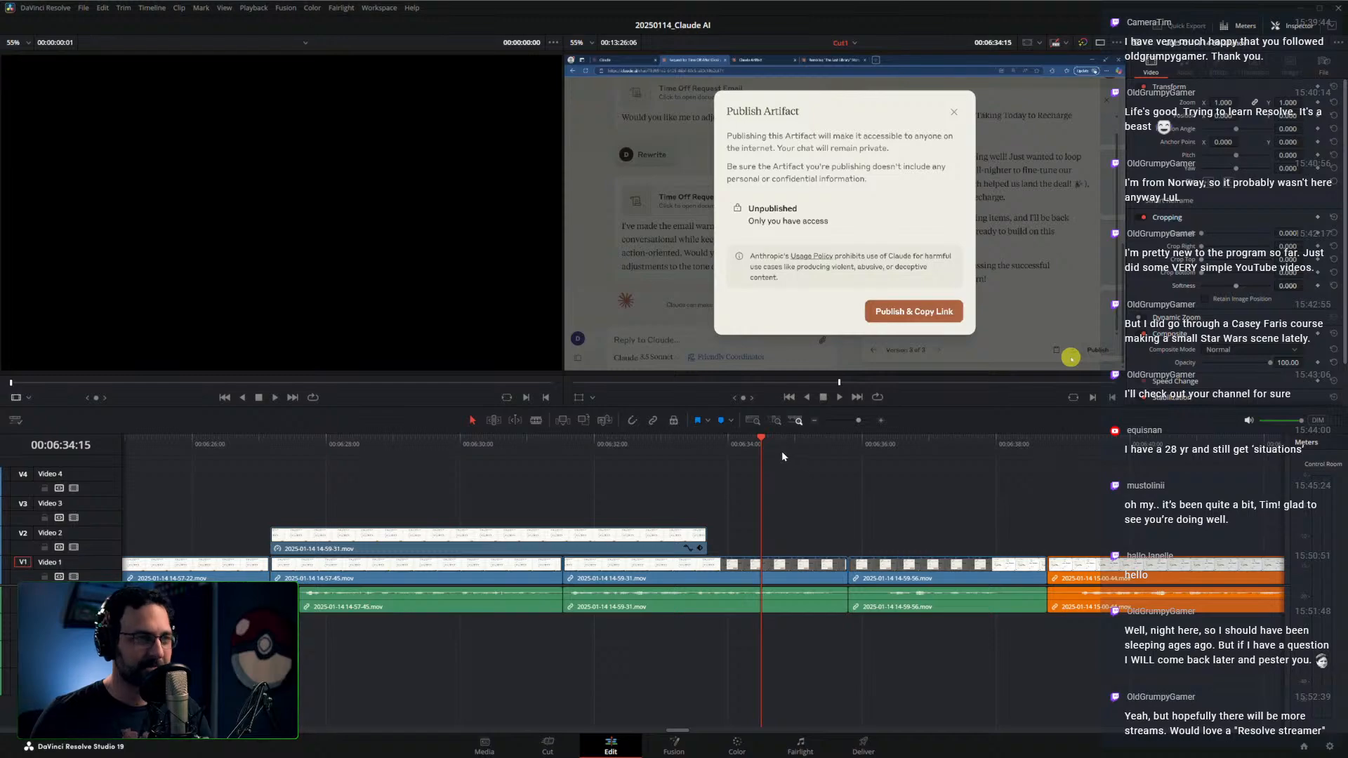
pyautogui.moveTo(782, 452); pyautogui.dragTo(813, 461)
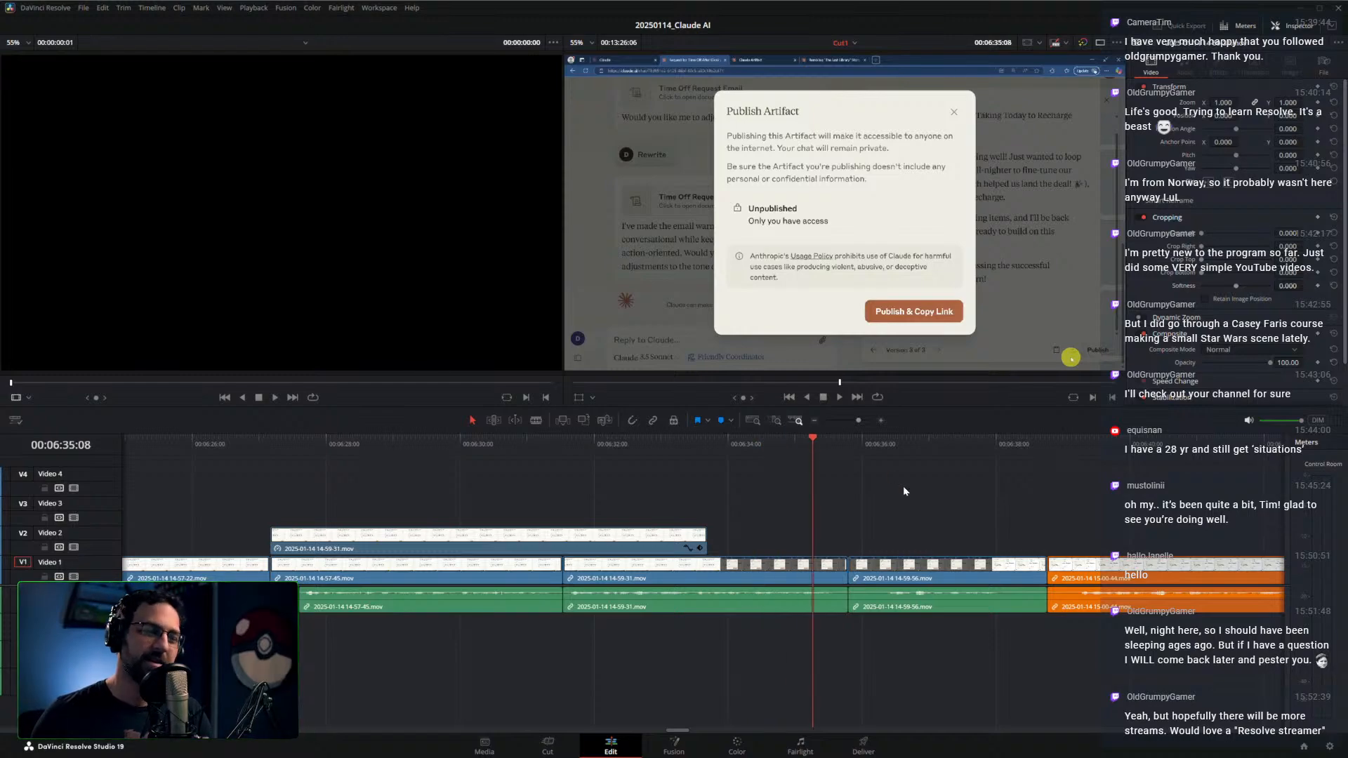
pyautogui.scroll(3, 907, 487)
pyautogui.moveTo(909, 487); pyautogui.dragTo(836, 486)
pyautogui.scroll(1, 803, 488)
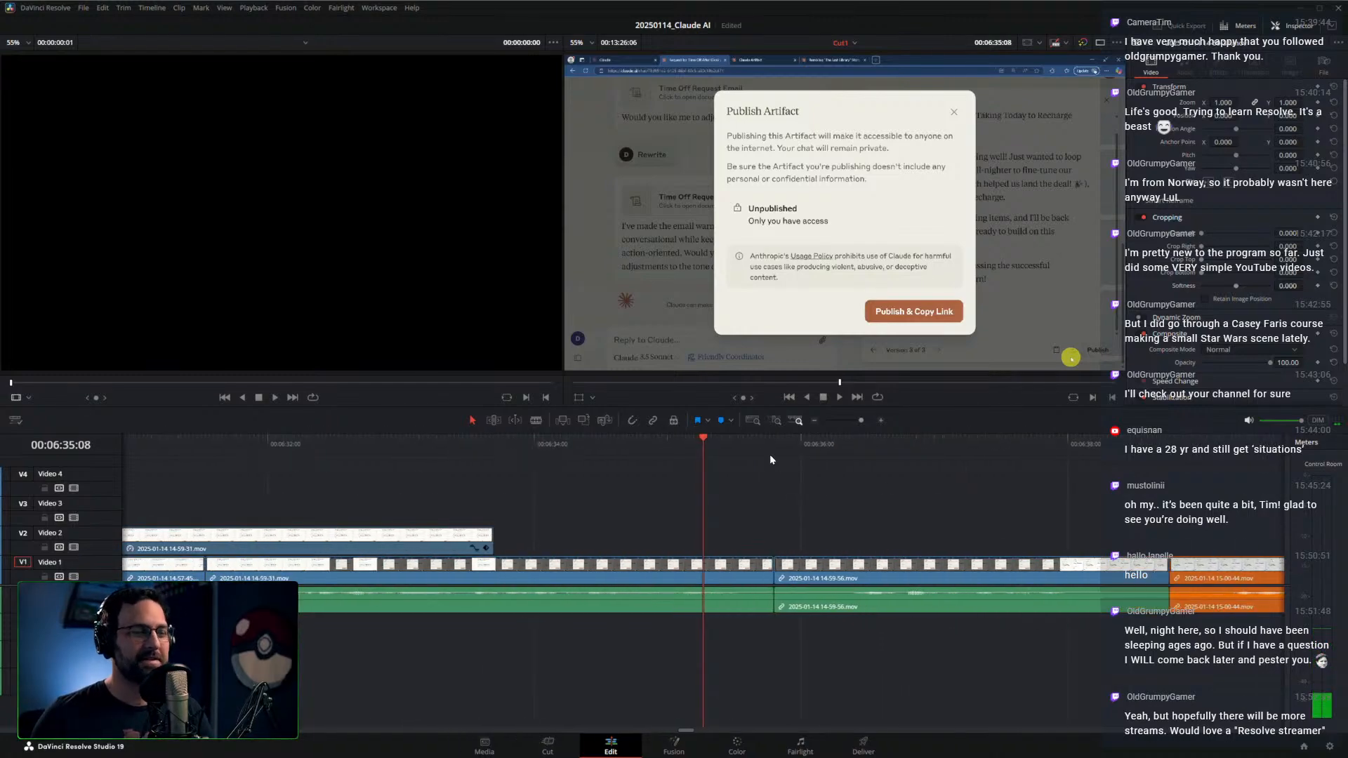
pyautogui.click(672, 453)
pyautogui.press('space')
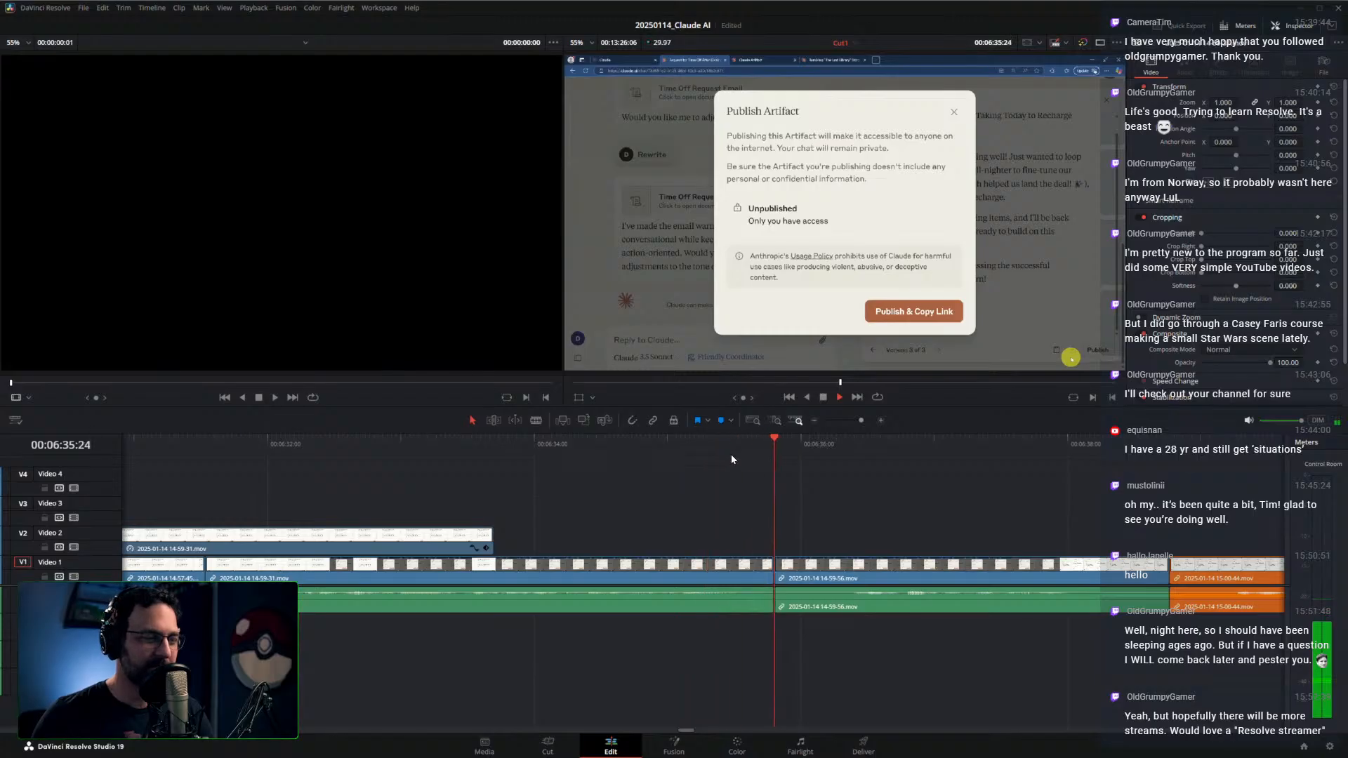
pyautogui.moveTo(746, 440); pyautogui.dragTo(837, 444)
pyautogui.hotkey('ctrl', 'shift', ']')
pyautogui.hotkey('ctrl', 'shift', '[')
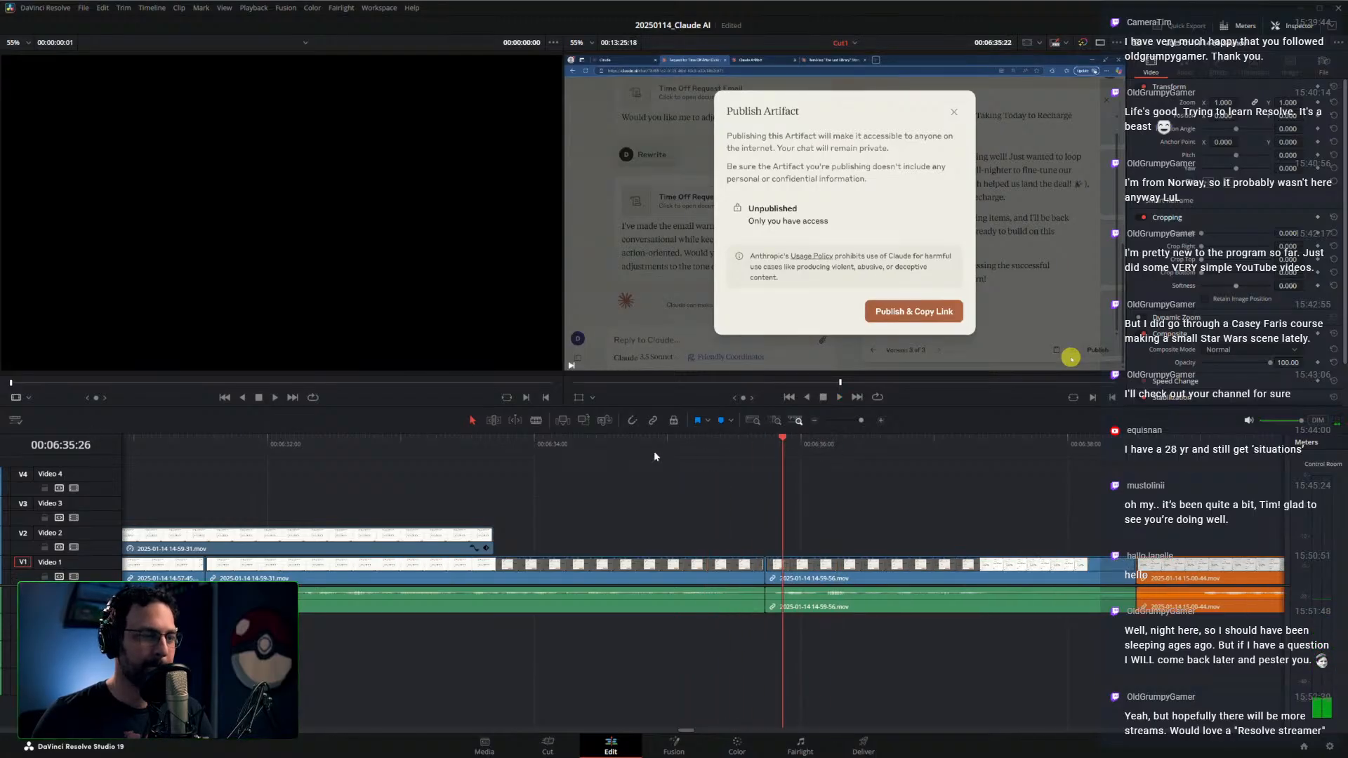
pyautogui.click(641, 452)
pyautogui.press('space')
pyautogui.moveTo(915, 500); pyautogui.dragTo(722, 489)
pyautogui.moveTo(674, 448); pyautogui.dragTo(731, 450)
pyautogui.hotkey('ctrl', 'shift', ']')
pyautogui.click(702, 451)
pyautogui.hotkey('ctrl', 'shift', '[')
pyautogui.press('space')
pyautogui.press('space')
pyautogui.click(807, 447)
pyautogui.hotkey('ctrl', 'shift', ']')
pyautogui.press('space')
pyautogui.press('space')
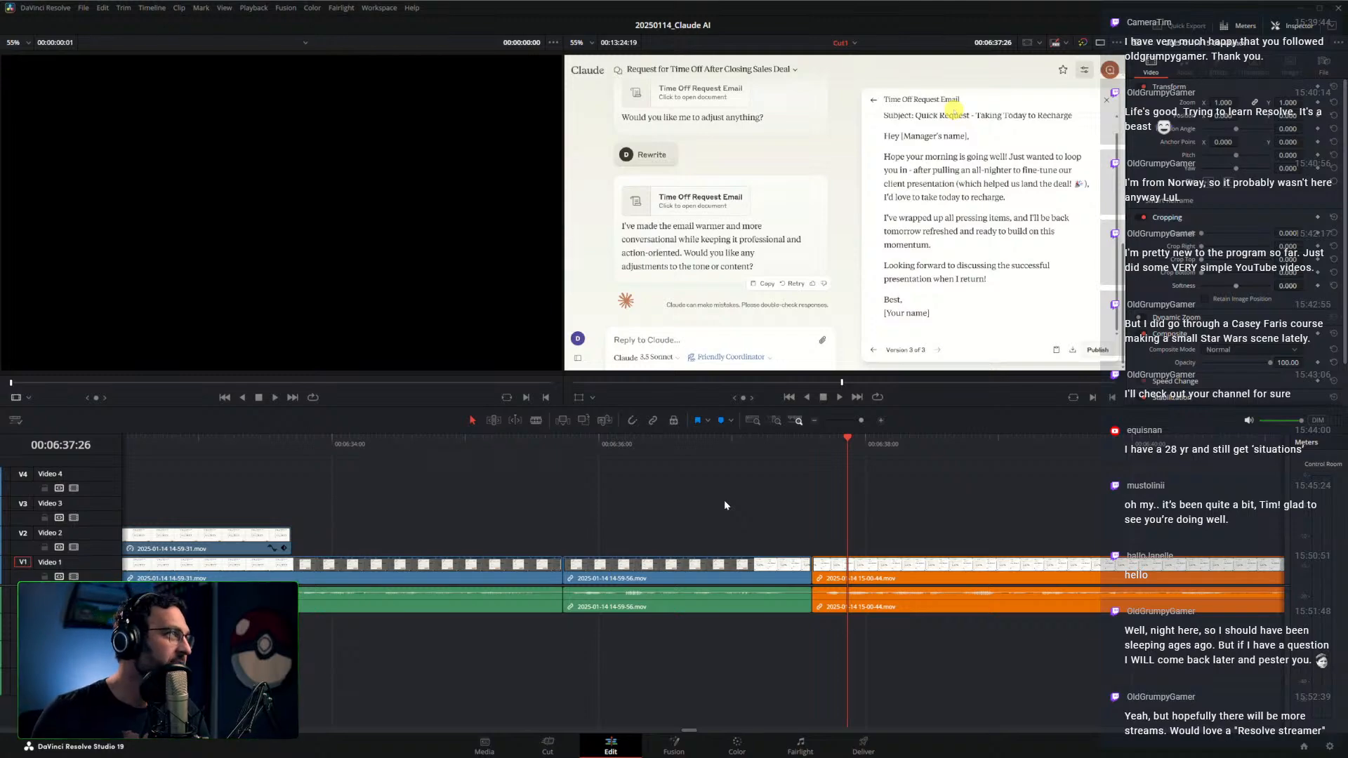
pyautogui.press('super')
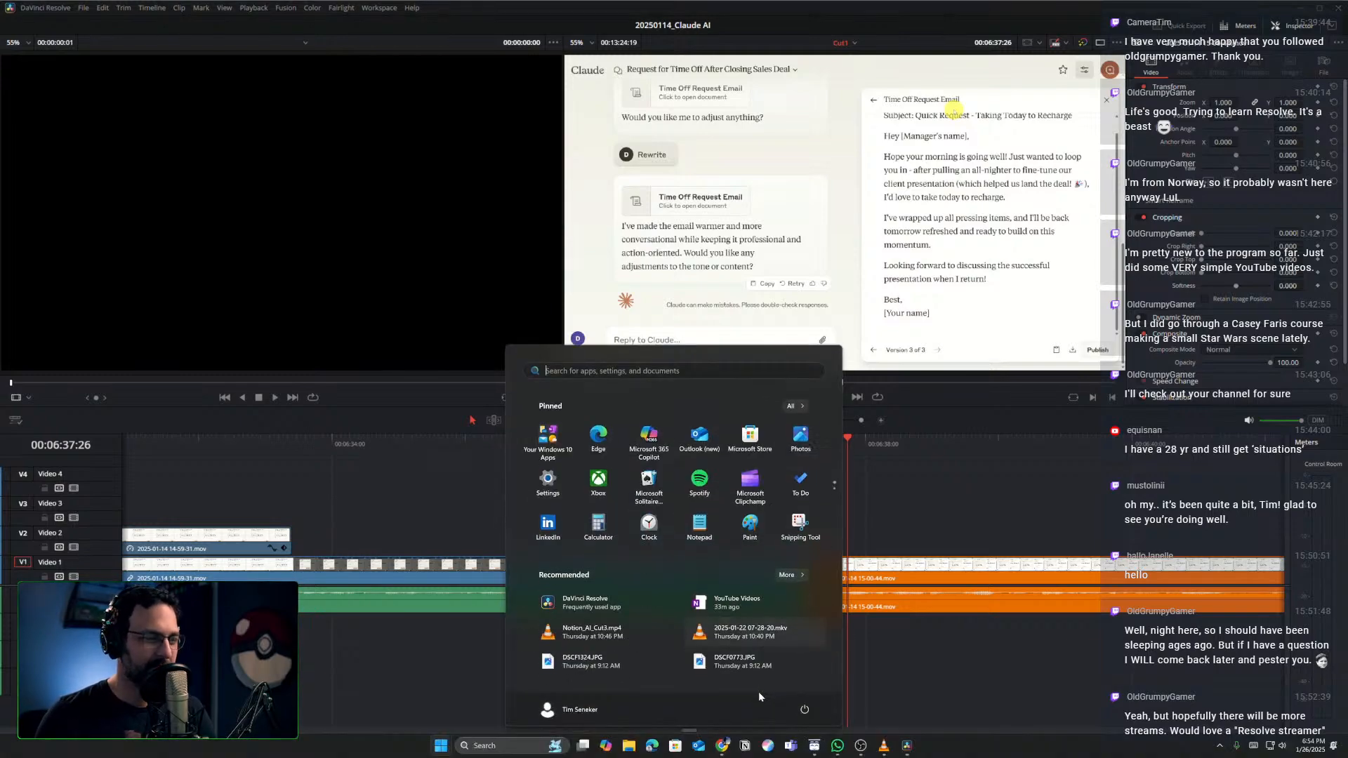
pyautogui.press('Escape')
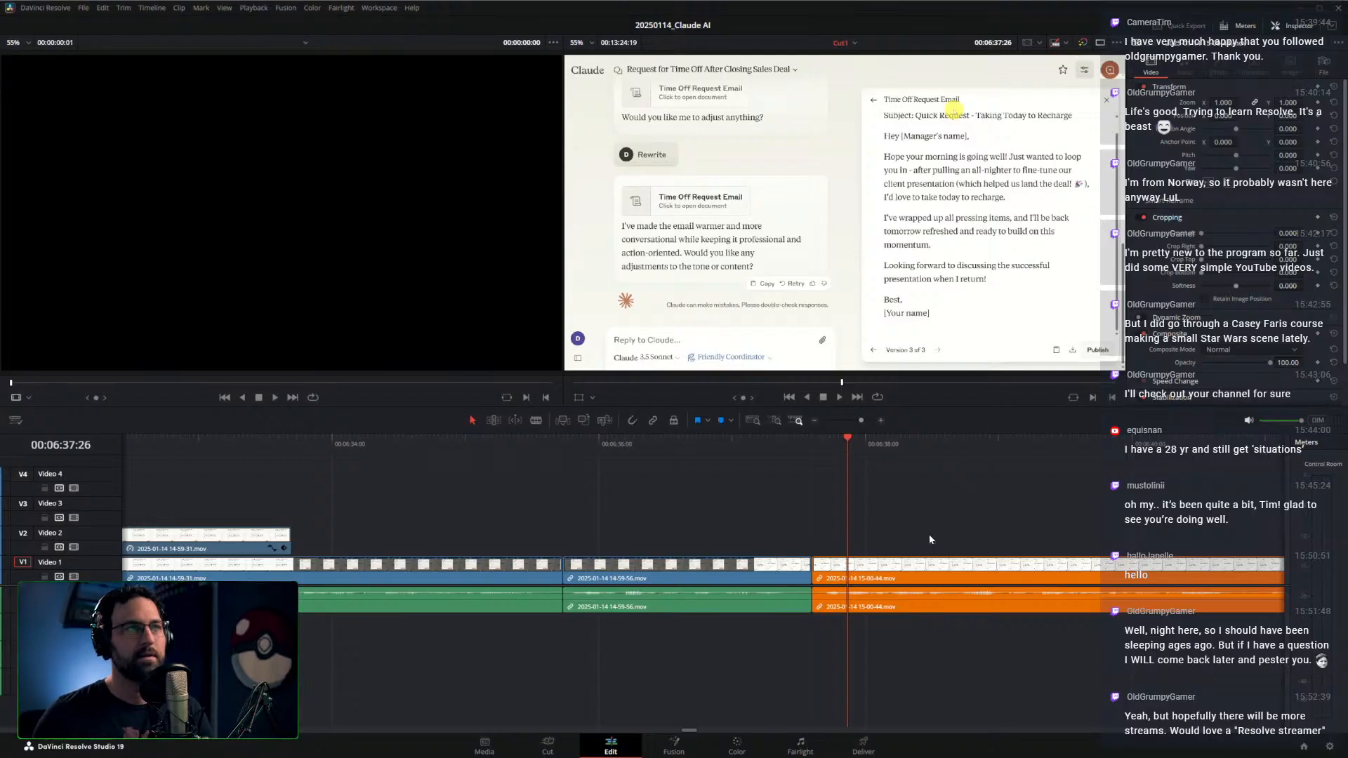
pyautogui.scroll(-1, 905, 518)
pyautogui.hscroll(2, 870, 486)
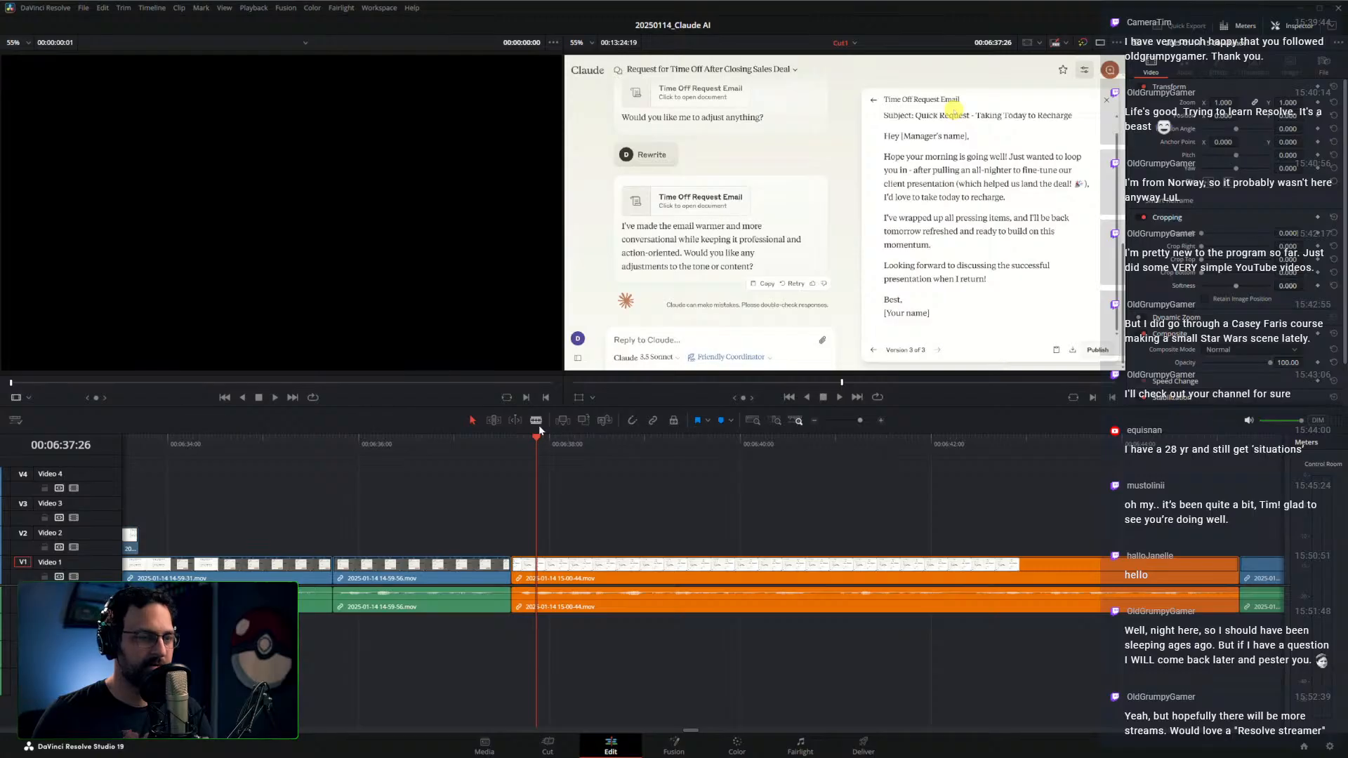
pyautogui.moveTo(545, 442); pyautogui.dragTo(699, 452)
pyautogui.click(557, 439)
pyautogui.press('space')
pyautogui.hscroll(2, 741, 486)
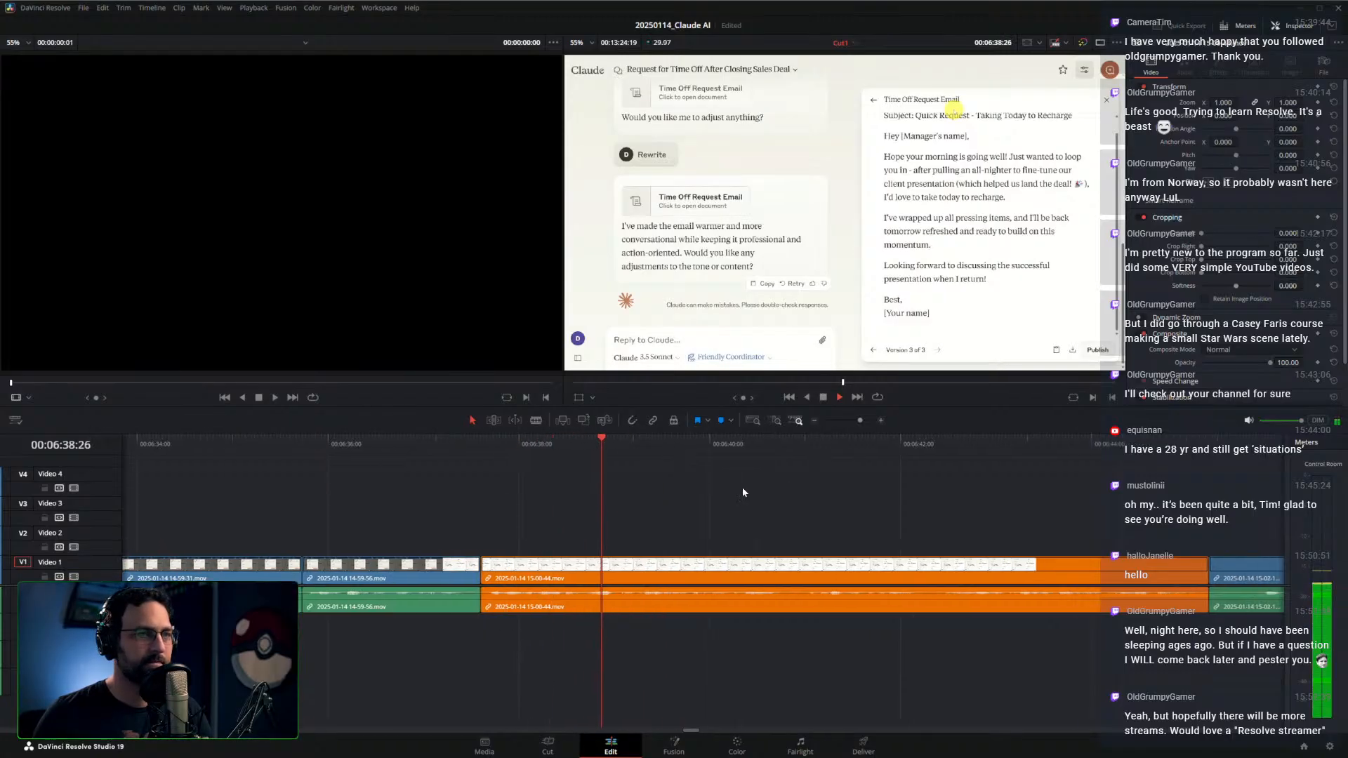
pyautogui.press('l')
pyautogui.hscroll(2, 684, 496)
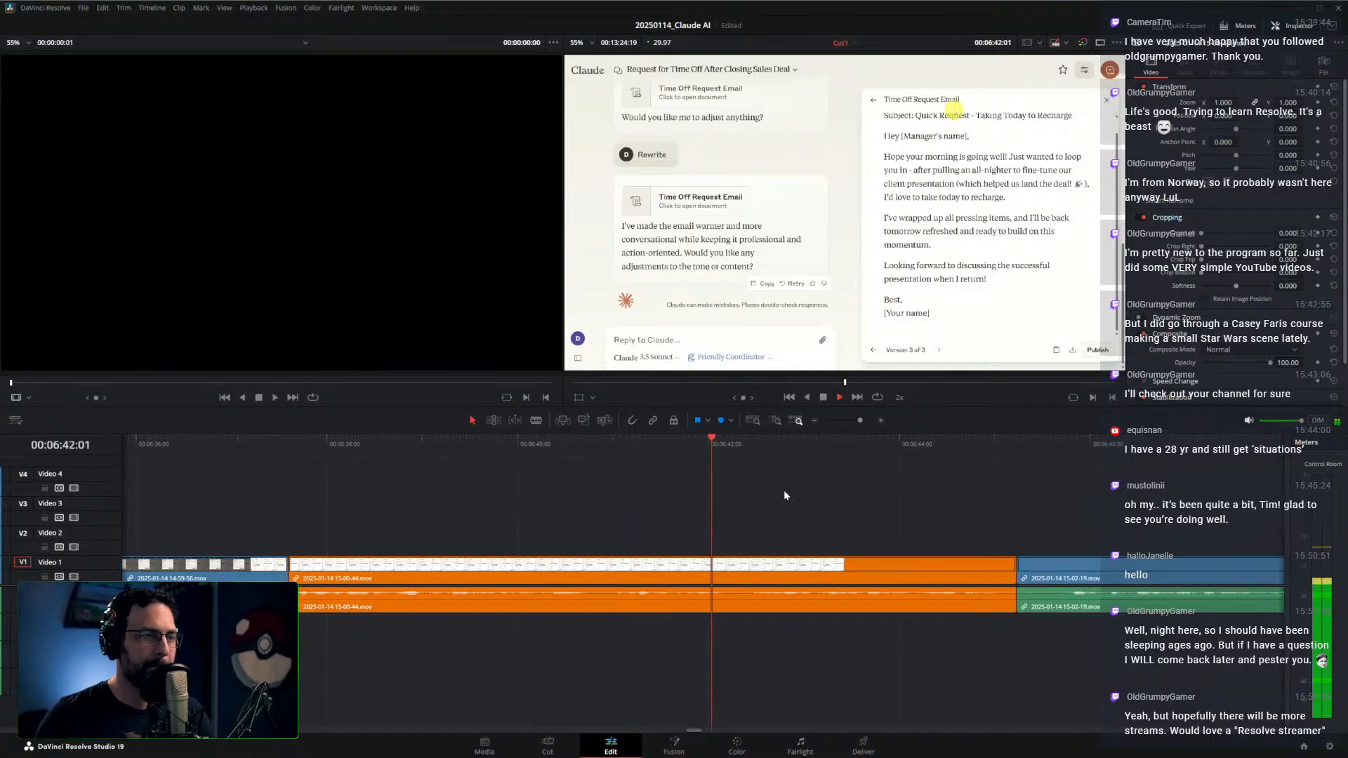
# Return the playhead to 00:06:37:26 near the start of the orange clip and save the project
pyautogui.click(314, 443)
pyautogui.scroll(-2, 466, 512)
pyautogui.hotkey('ctrl', 's')
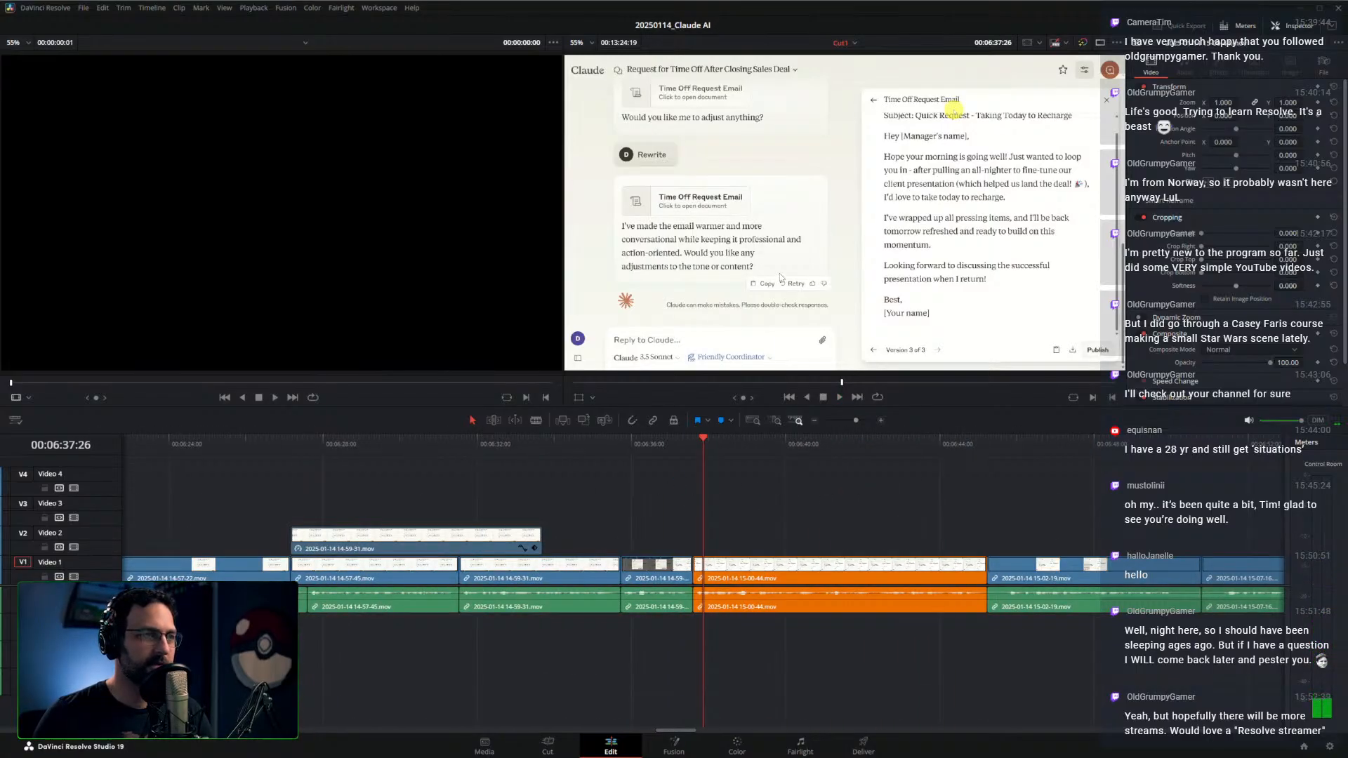
pyautogui.scroll(-5, 797, 491)
pyautogui.scroll(3, 798, 485)
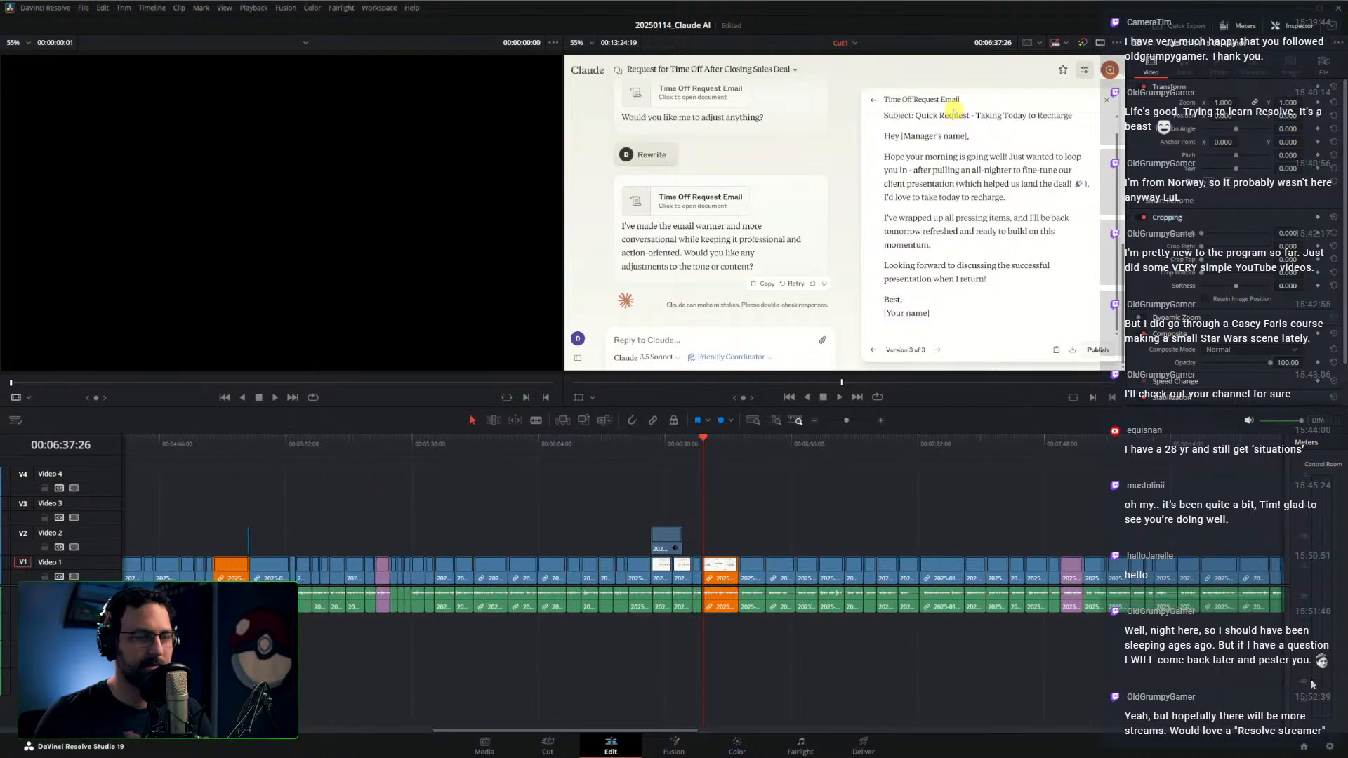
# Open the 20241125_Canva Tutorial project and go to 00:39:27:27 on its Rough timeline
pyautogui.click(1305, 747)
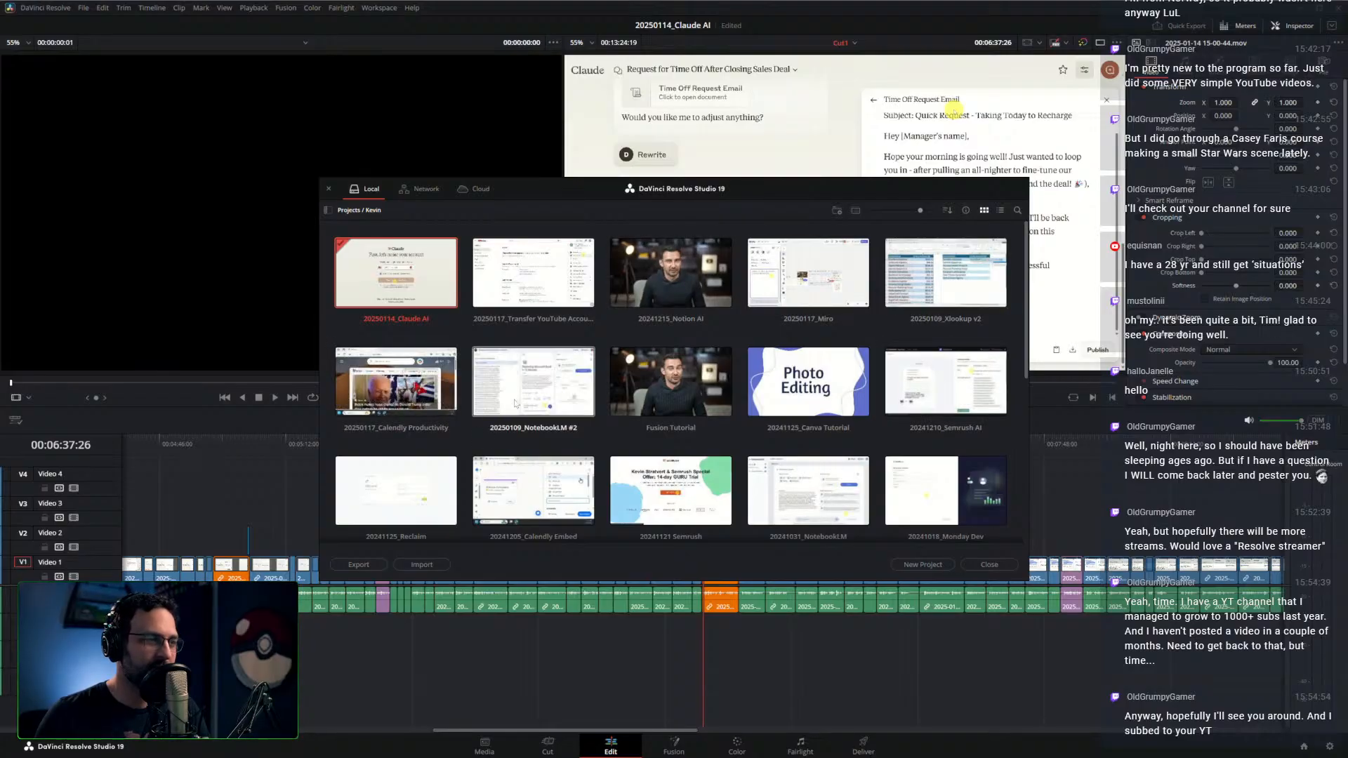
pyautogui.doubleClick(827, 398)
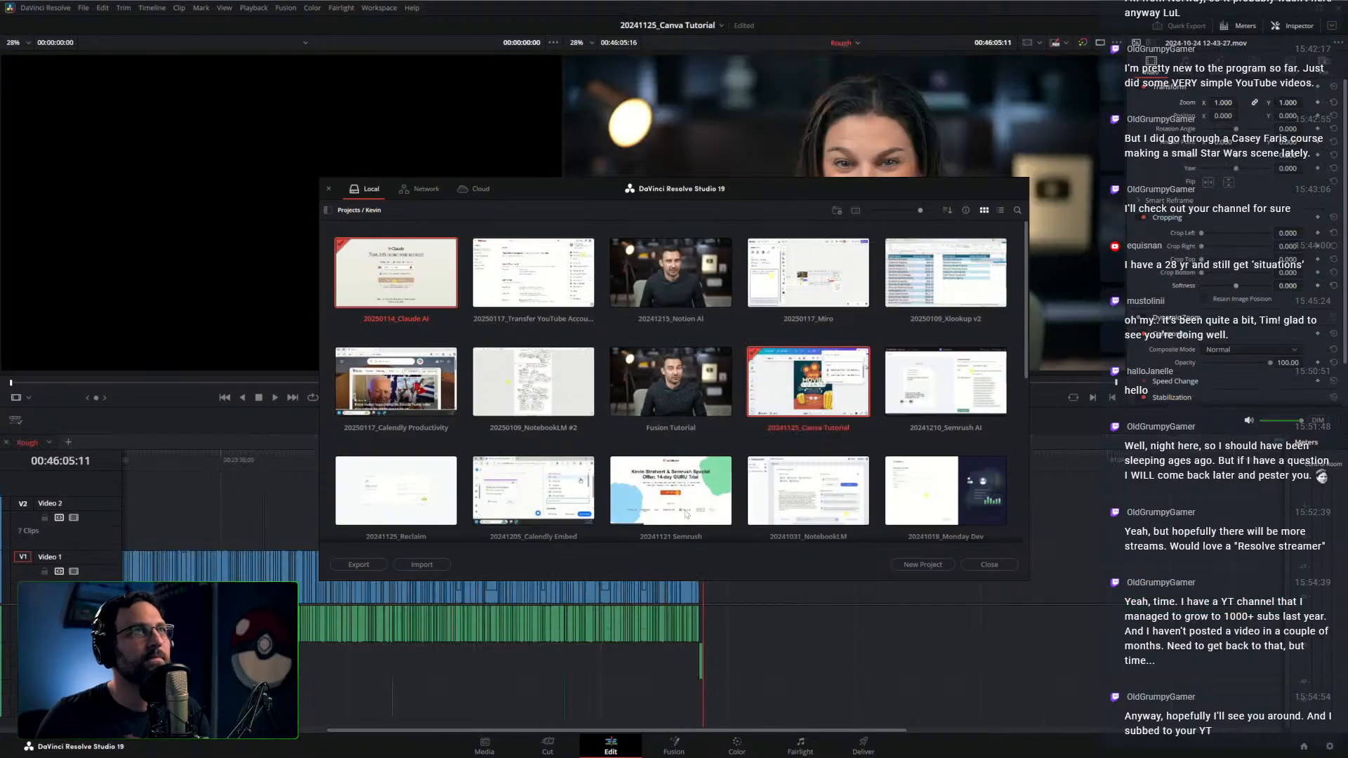
pyautogui.scroll(8, 596, 502)
pyautogui.moveTo(608, 503); pyautogui.dragTo(1292, 496)
pyautogui.moveTo(717, 500); pyautogui.dragTo(970, 485)
pyautogui.click(951, 462)
pyautogui.scroll(-6, 827, 520)
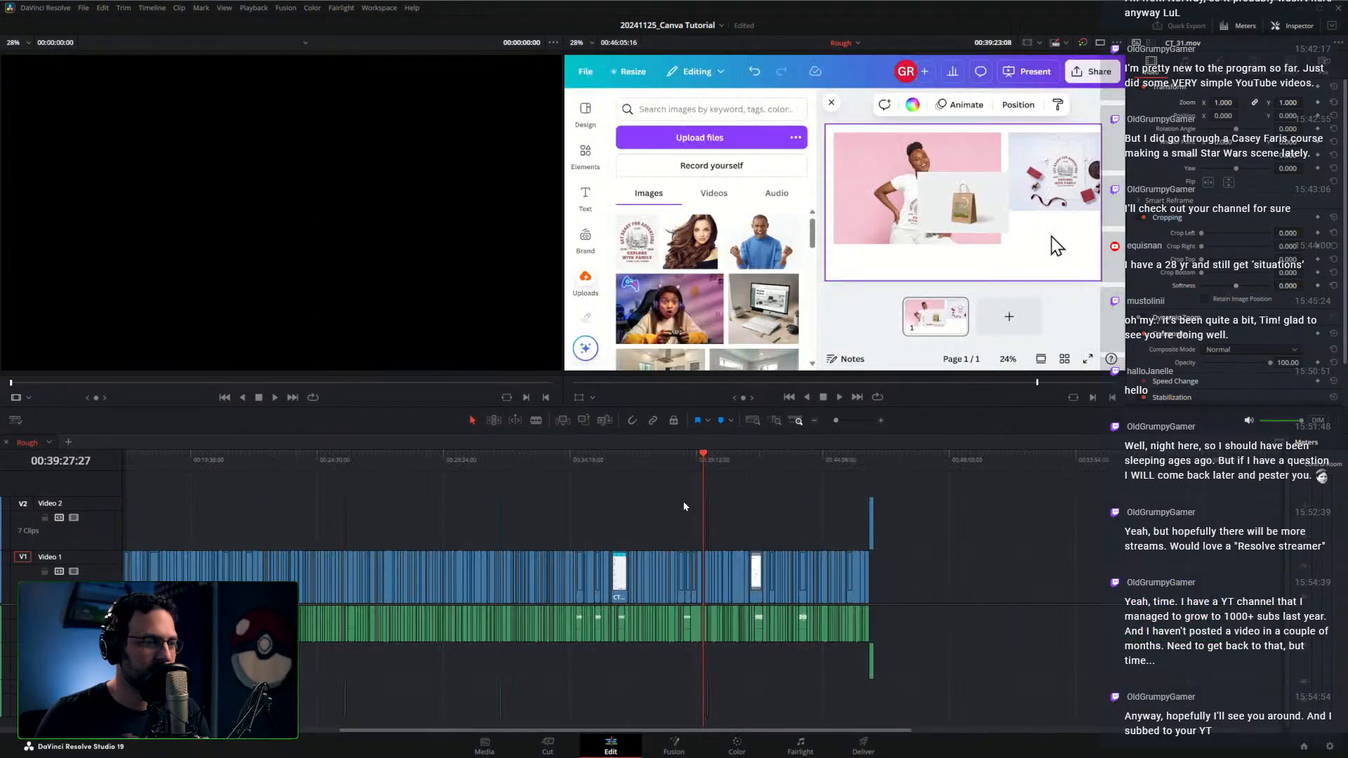
# Examine the edits along the Rough timeline up to the closing clip at 00:45:57:20, and return to the timeline's start
pyautogui.scroll(2, 674, 502)
pyautogui.moveTo(594, 504); pyautogui.dragTo(999, 506)
pyautogui.moveTo(652, 519); pyautogui.dragTo(327, 513)
pyautogui.moveTo(688, 502); pyautogui.dragTo(368, 501)
pyautogui.moveTo(608, 504); pyautogui.dragTo(274, 515)
pyautogui.scroll(4, 917, 506)
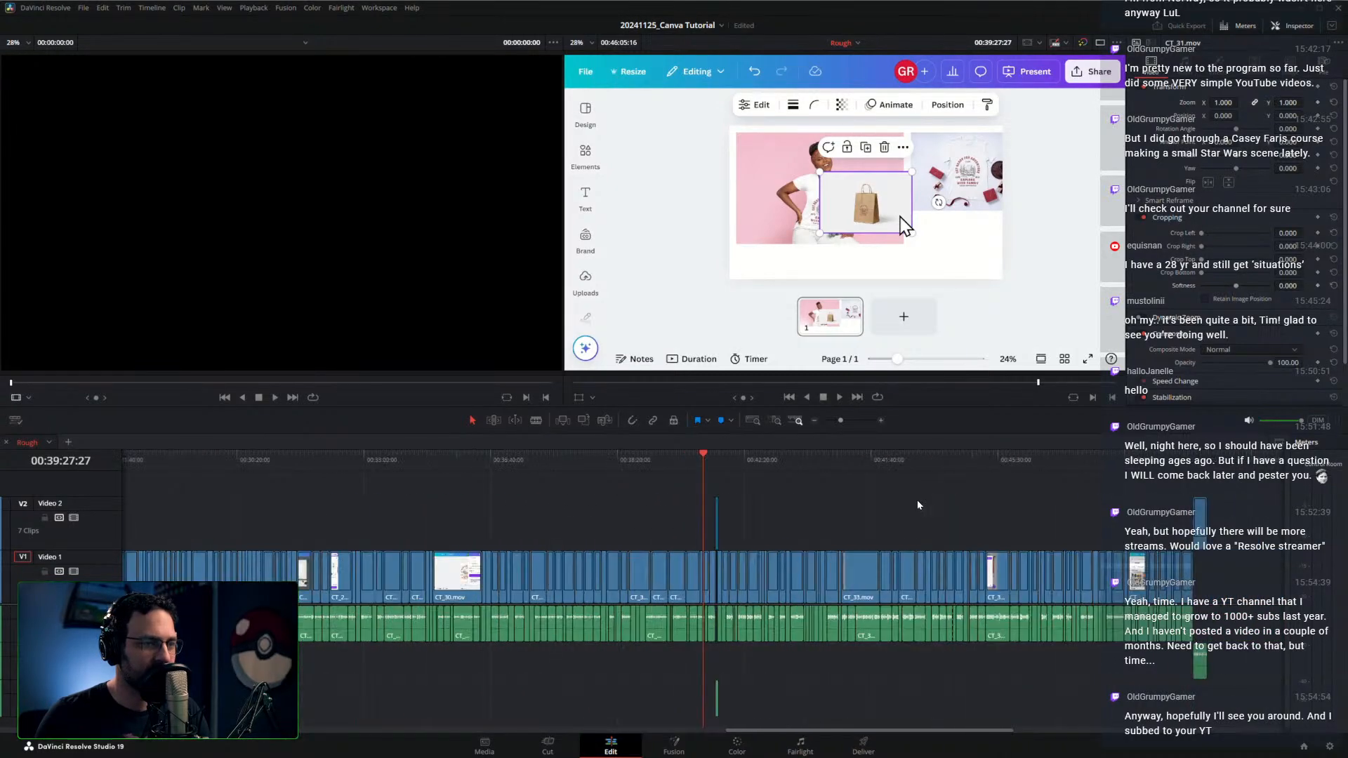
pyautogui.scroll(-1, 928, 504)
pyautogui.moveTo(980, 513); pyautogui.dragTo(537, 502)
pyautogui.click(788, 461)
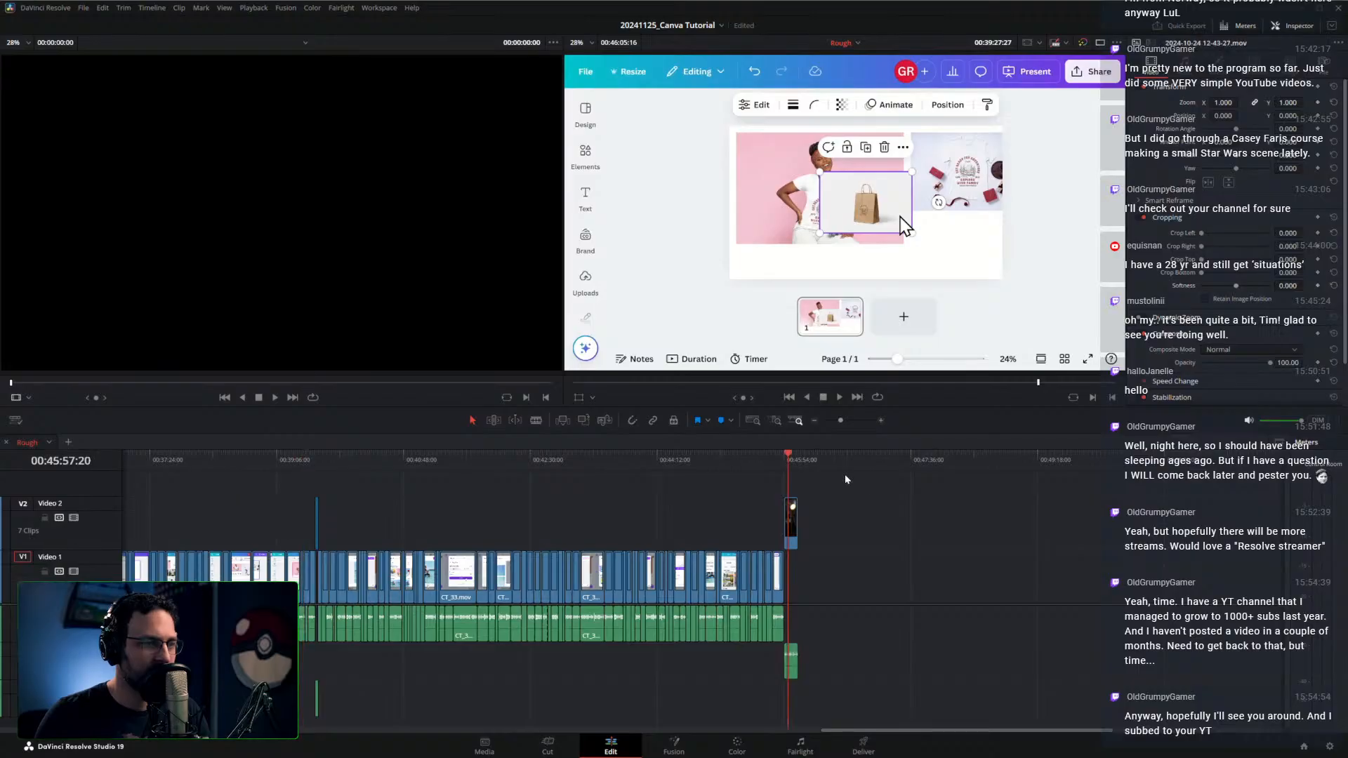
pyautogui.scroll(5, 801, 501)
pyautogui.scroll(-5, 761, 492)
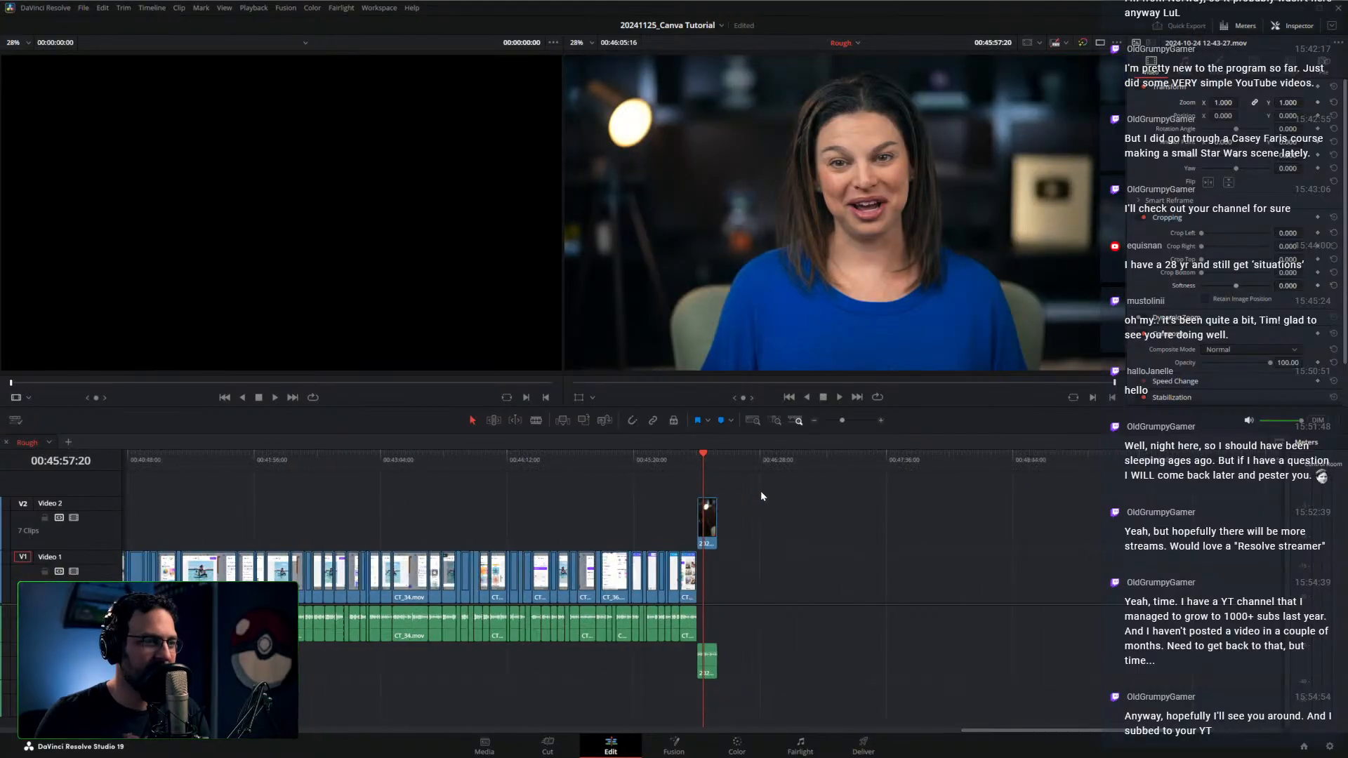
pyautogui.press('Home')
pyautogui.scroll(-5, 756, 488)
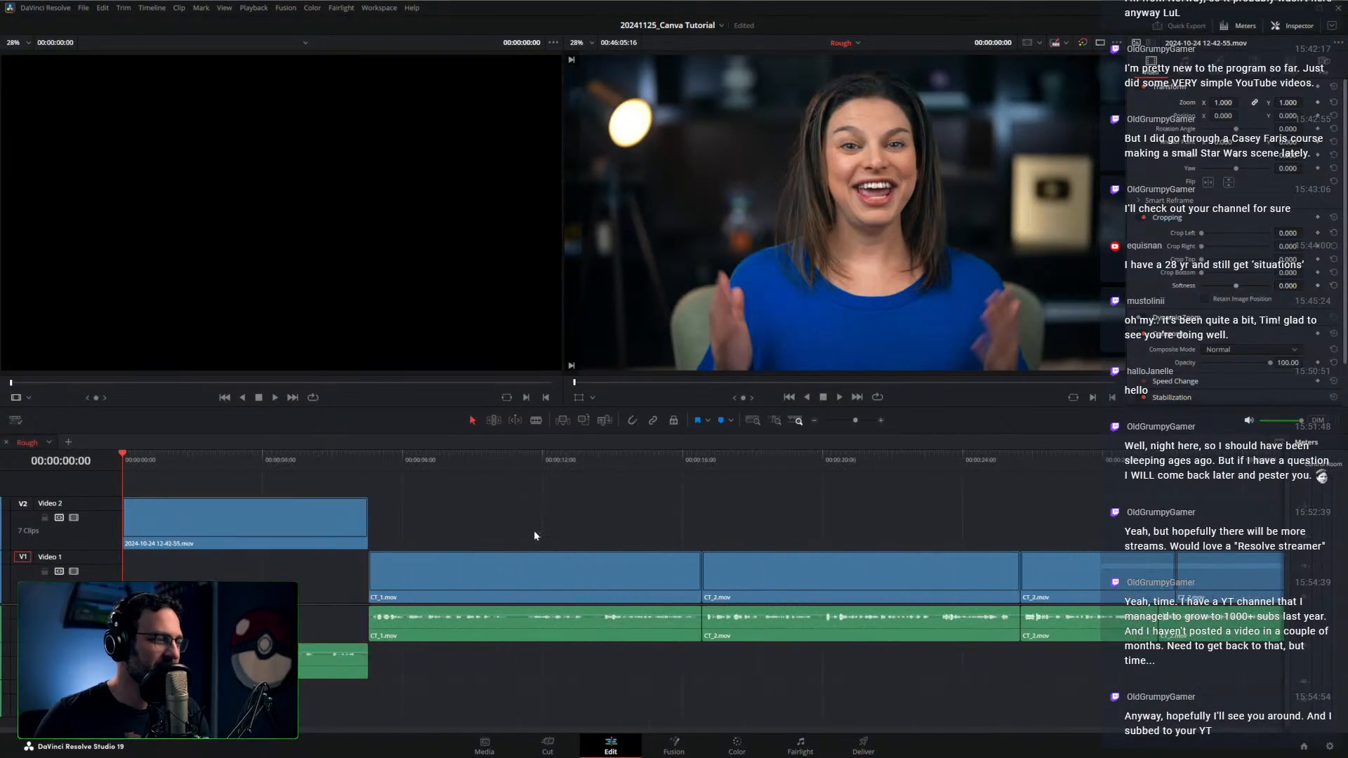
pyautogui.scroll(5, 551, 489)
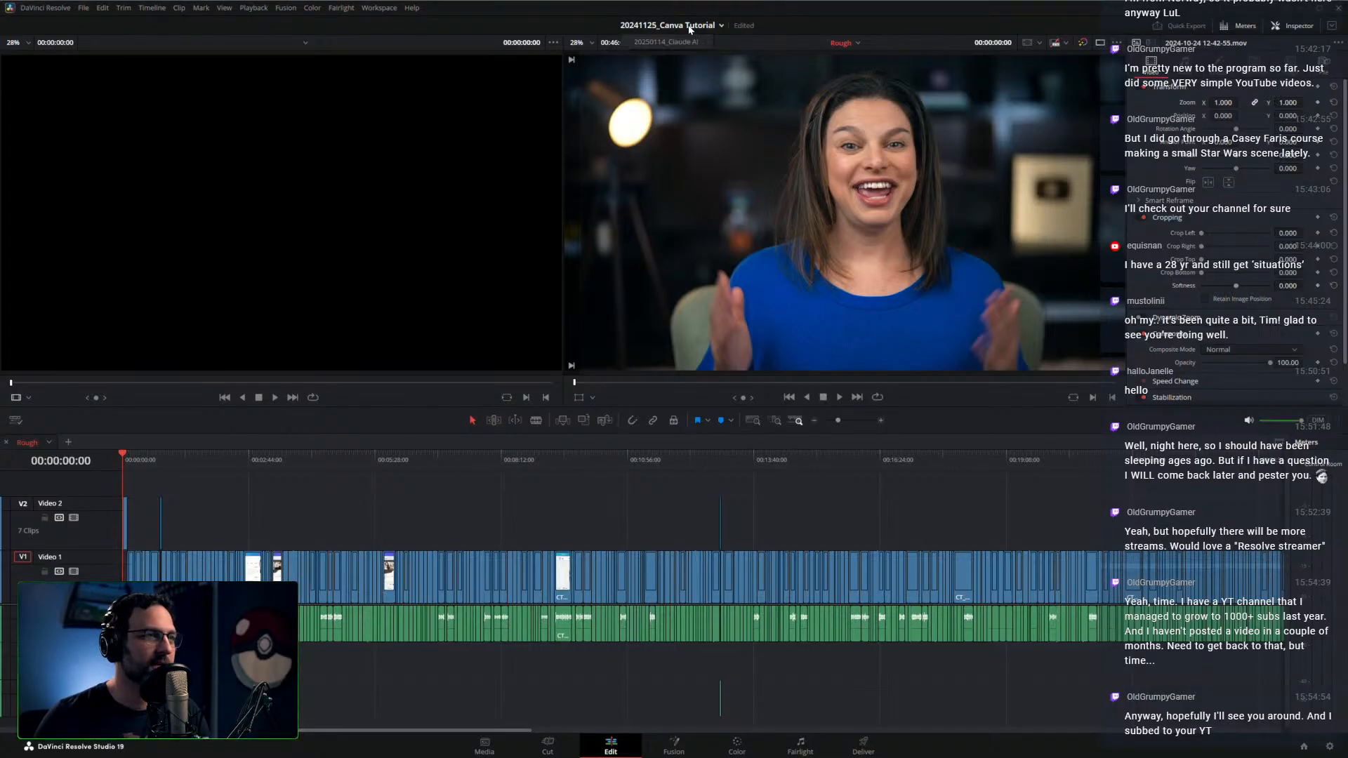
# Open the 20250109_NotebookLM #2 project and go to the Adjustment Clip at 00:12:17:26 on the Cut 2 timeline
pyautogui.click(1303, 747)
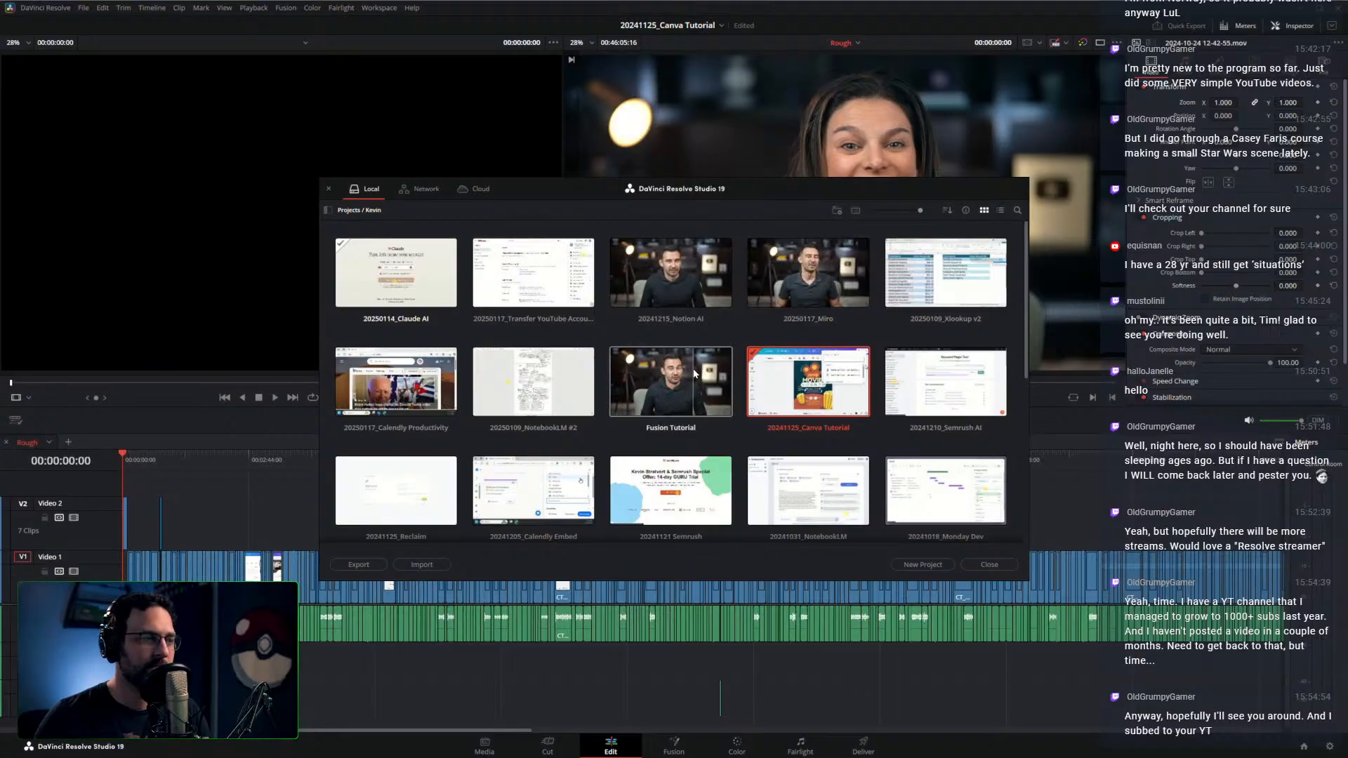
pyautogui.doubleClick(552, 392)
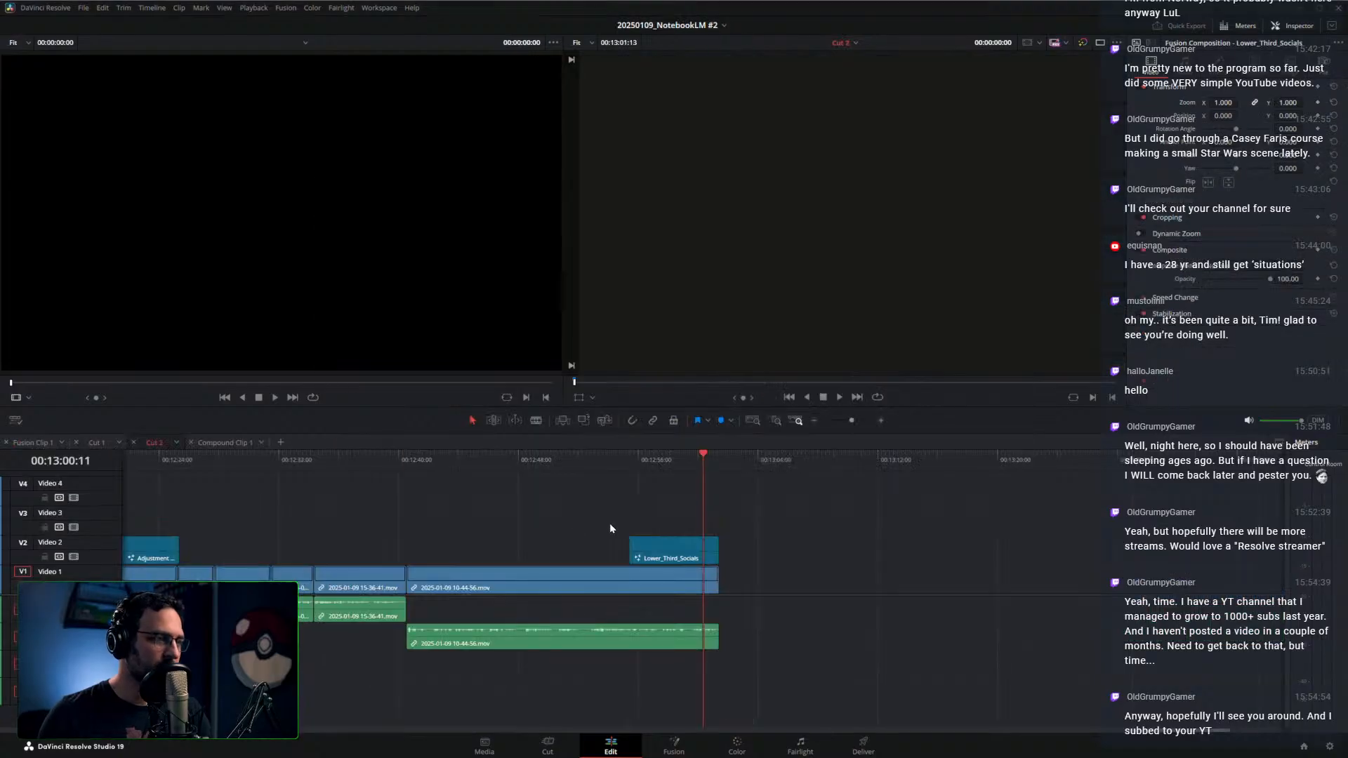
pyautogui.scroll(-5, 577, 507)
pyautogui.click(494, 462)
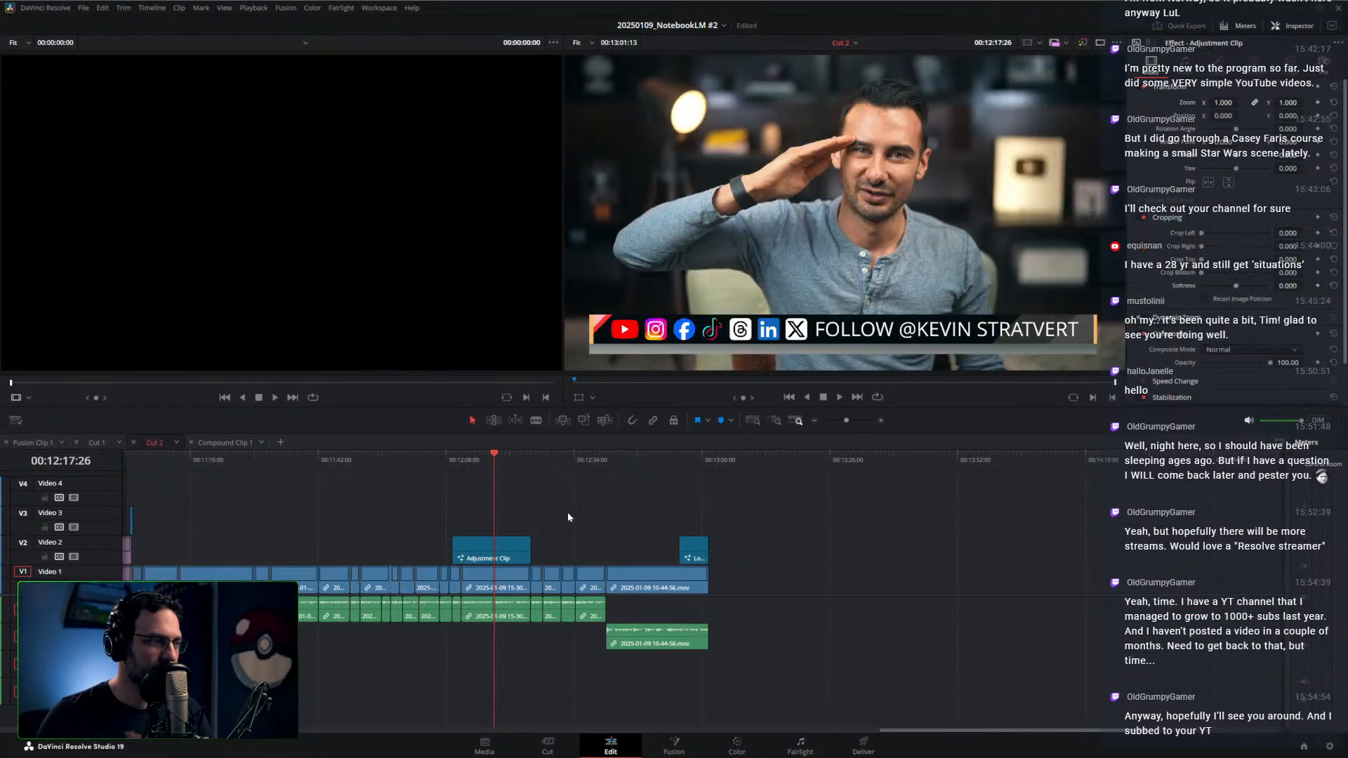
# Examine the edits on the Cut 2 timeline at 00:10:59:11 and 00:01:31:09, then at 00:00:17:10 near its start
pyautogui.scroll(2, 584, 510)
pyautogui.hscroll(-8, 586, 510)
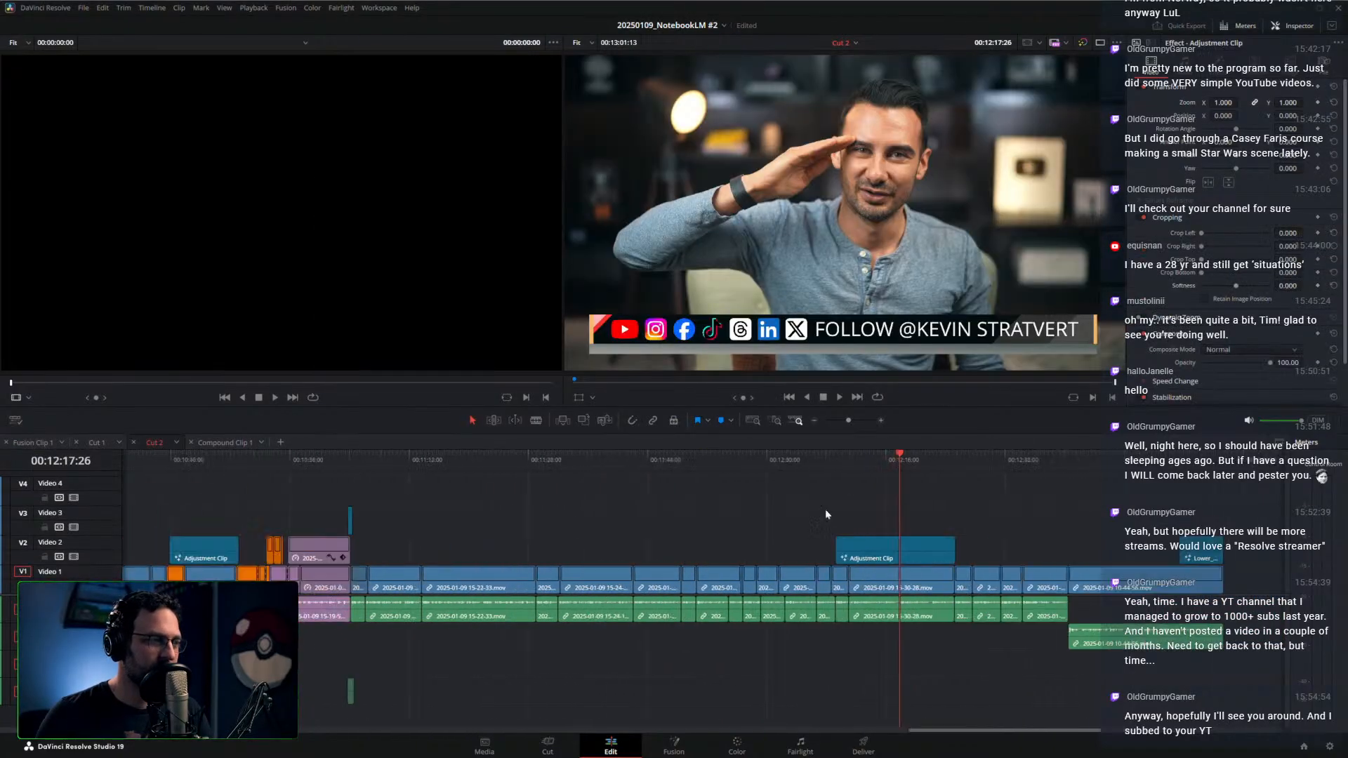
pyautogui.click(662, 466)
pyautogui.scroll(-2, 756, 482)
pyautogui.scroll(-6, 683, 495)
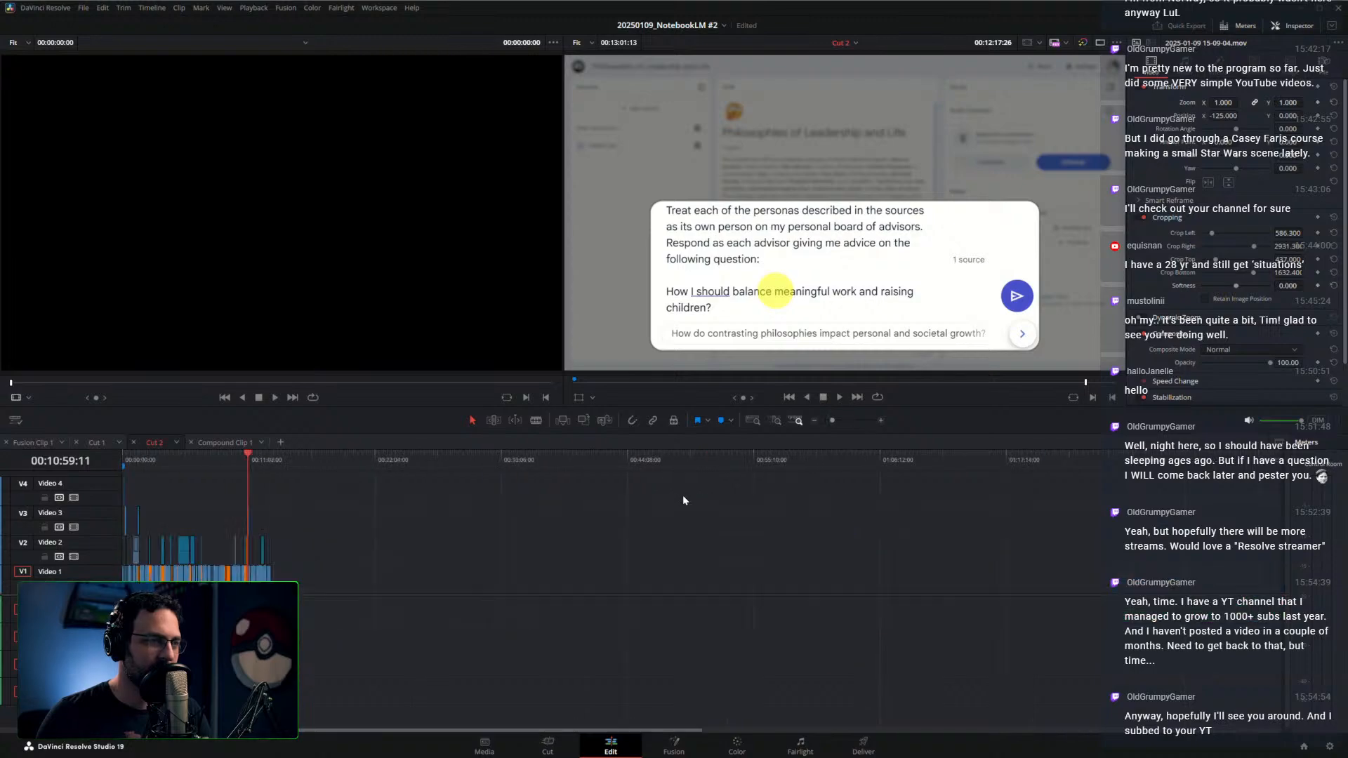
pyautogui.scroll(6, 557, 491)
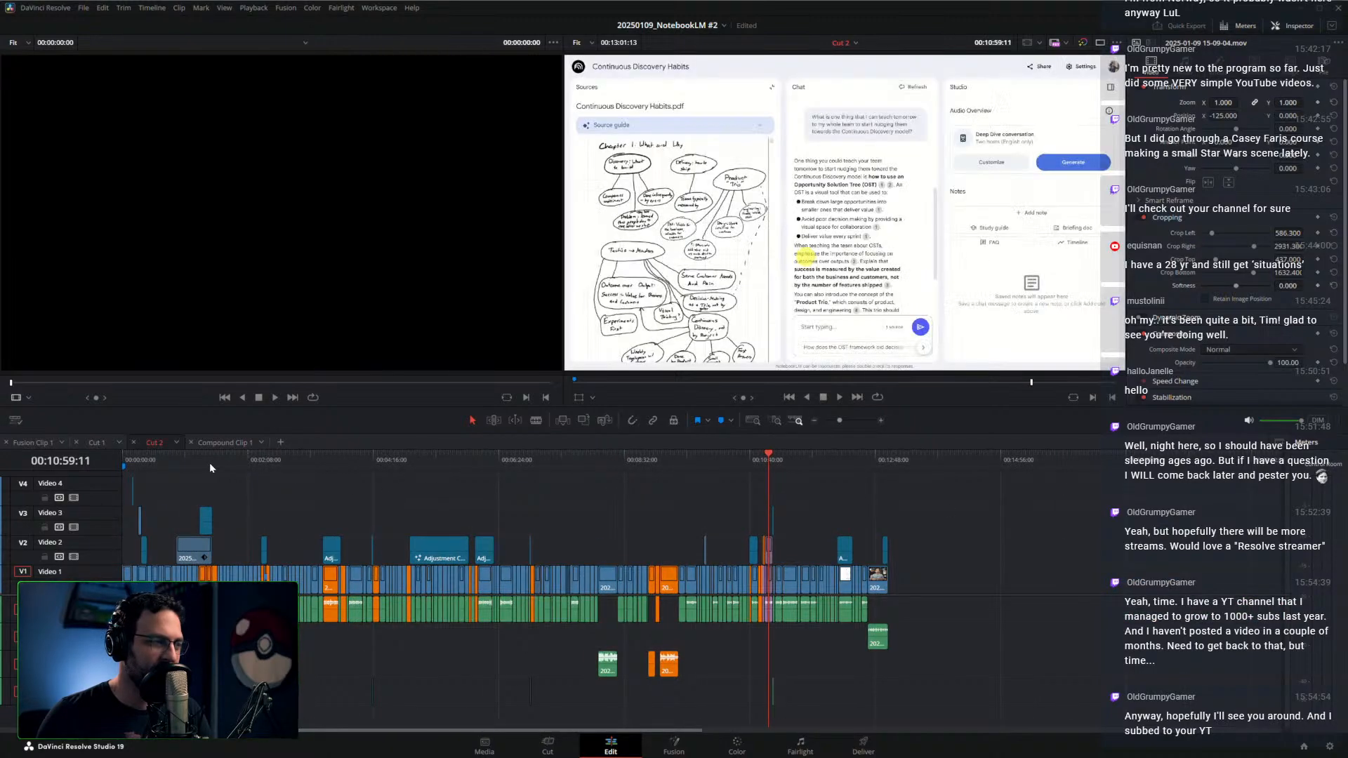
pyautogui.click(213, 462)
pyautogui.scroll(5, 285, 528)
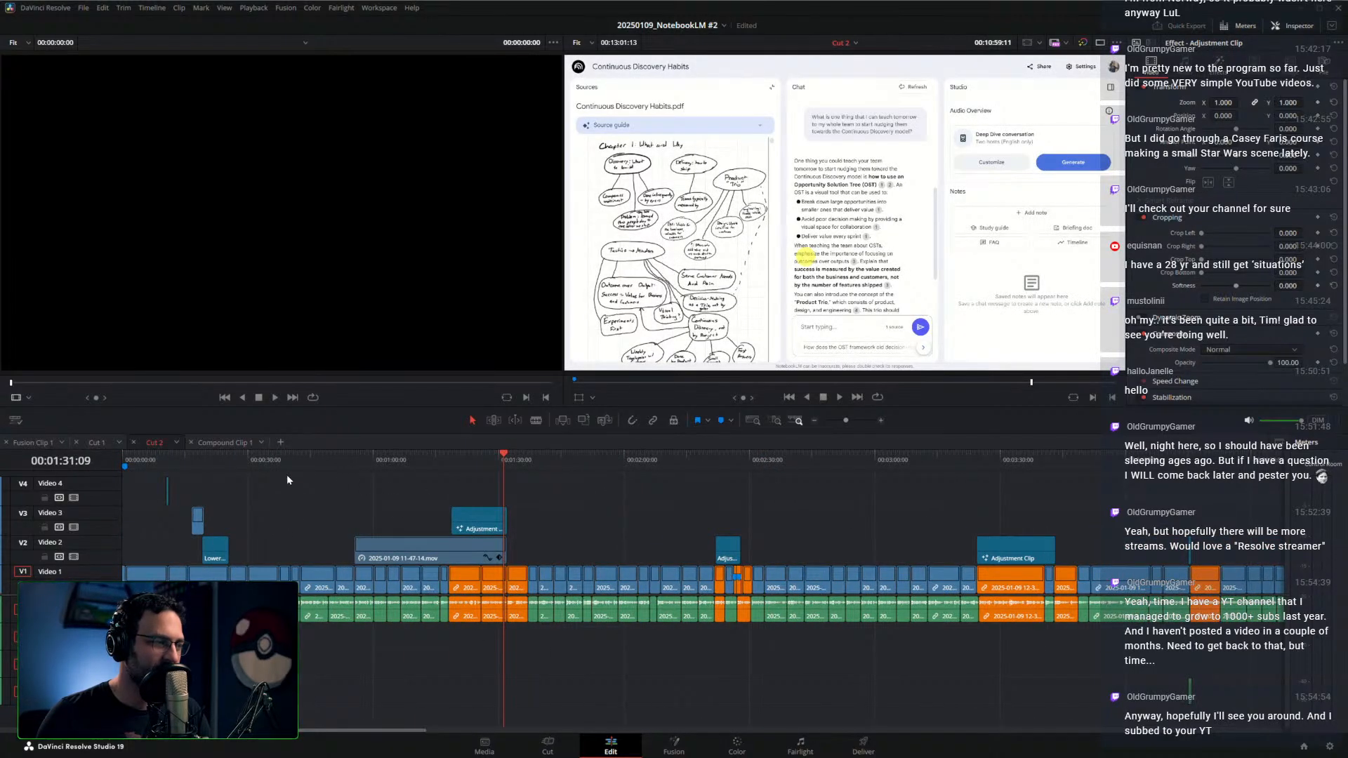
pyautogui.click(203, 458)
pyautogui.scroll(6, 389, 494)
pyautogui.click(626, 459)
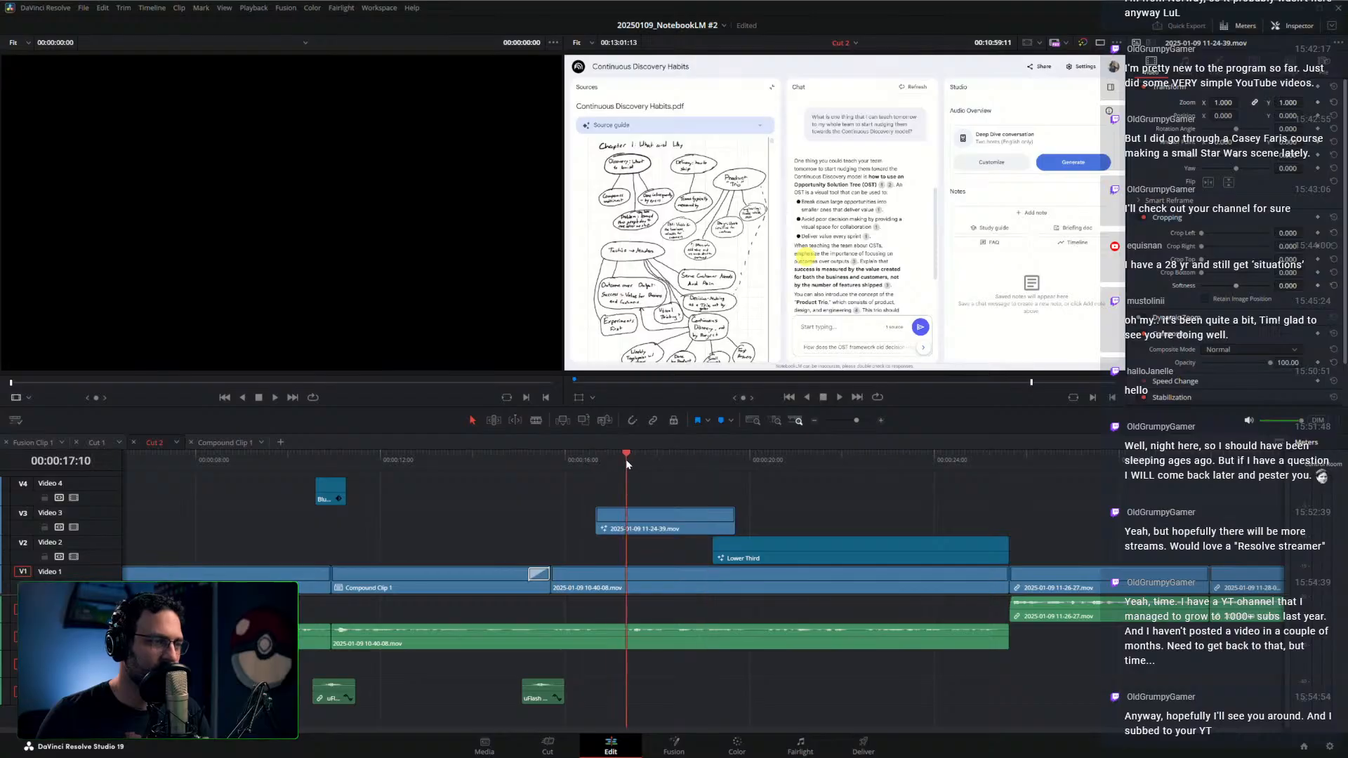
pyautogui.scroll(-6, 644, 491)
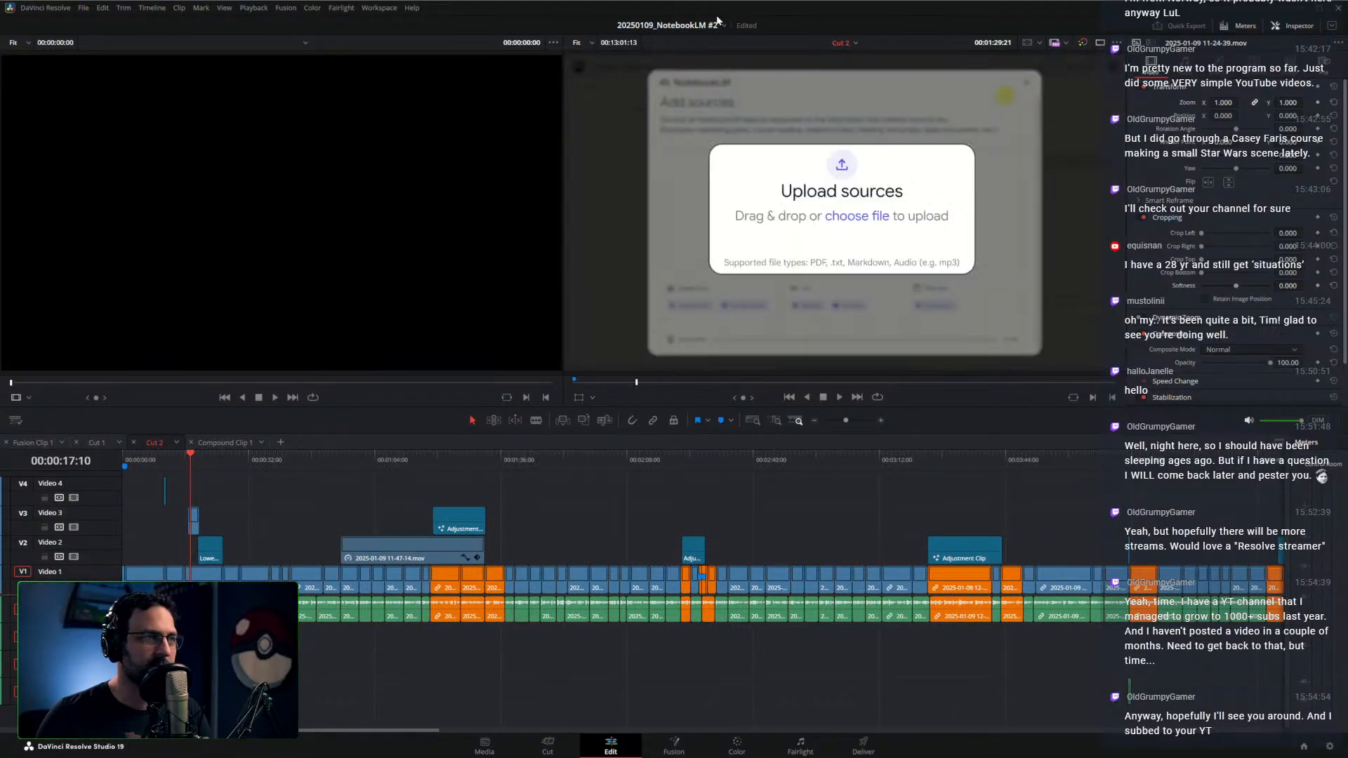
# Close the 20241125_Canva Tutorial project without saving its changes and return to the 20250114_Claude AI project
pyautogui.click(66, 7)
pyautogui.moveTo(83, 8)
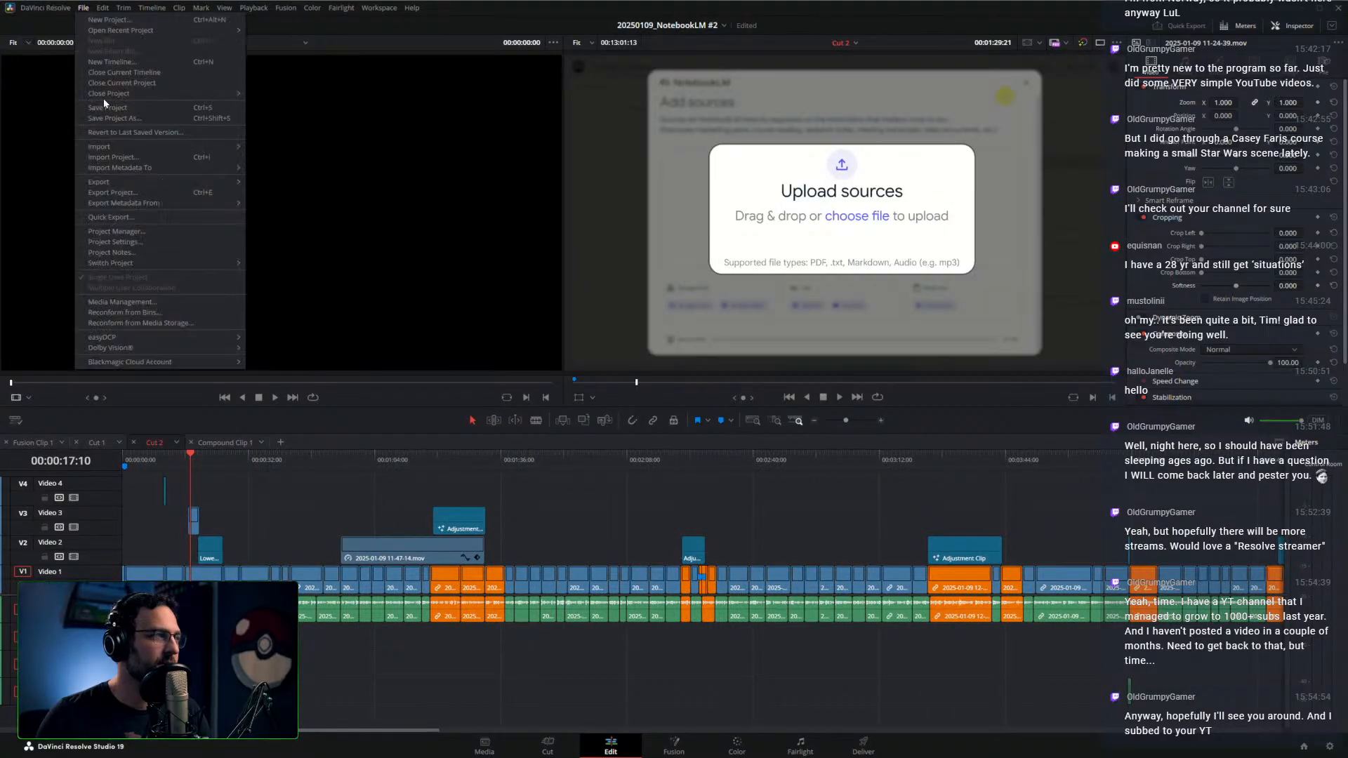
pyautogui.moveTo(232, 94)
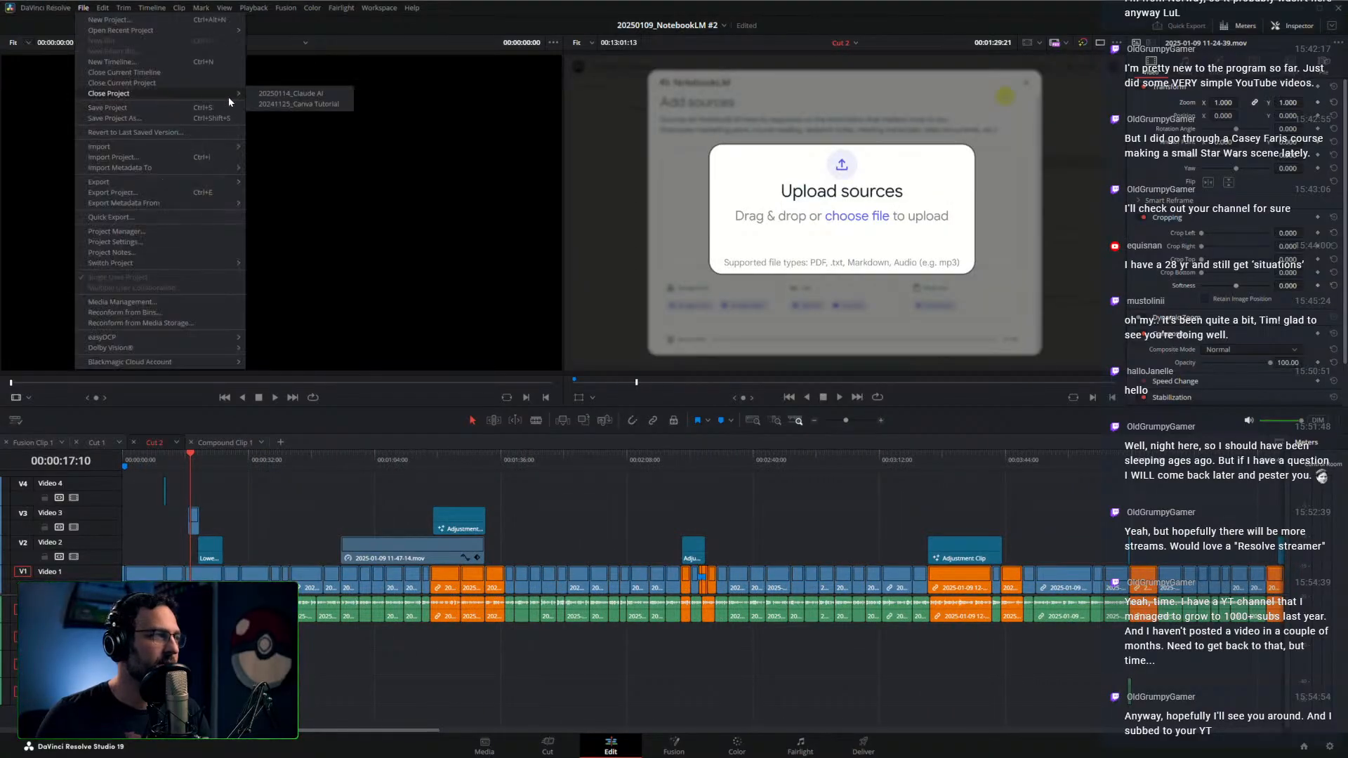
pyautogui.click(290, 105)
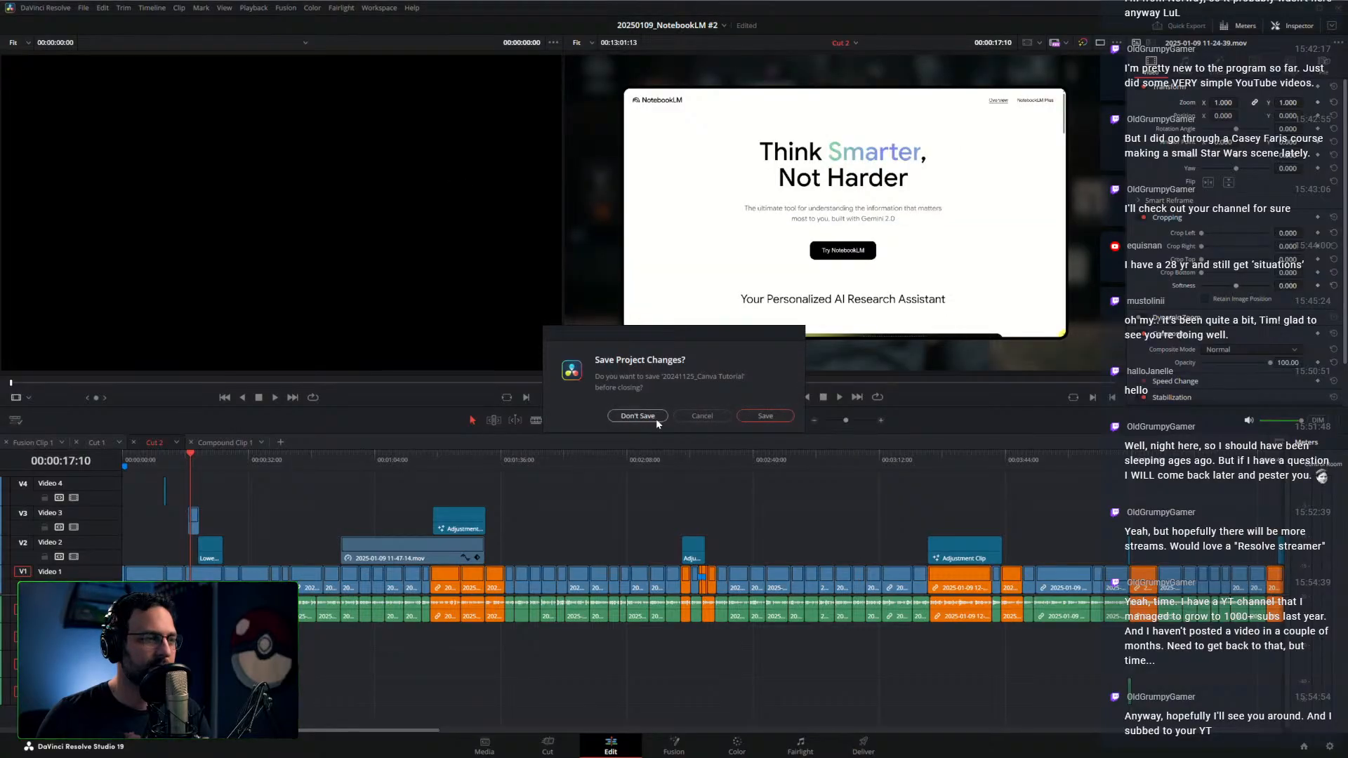
pyautogui.click(656, 421)
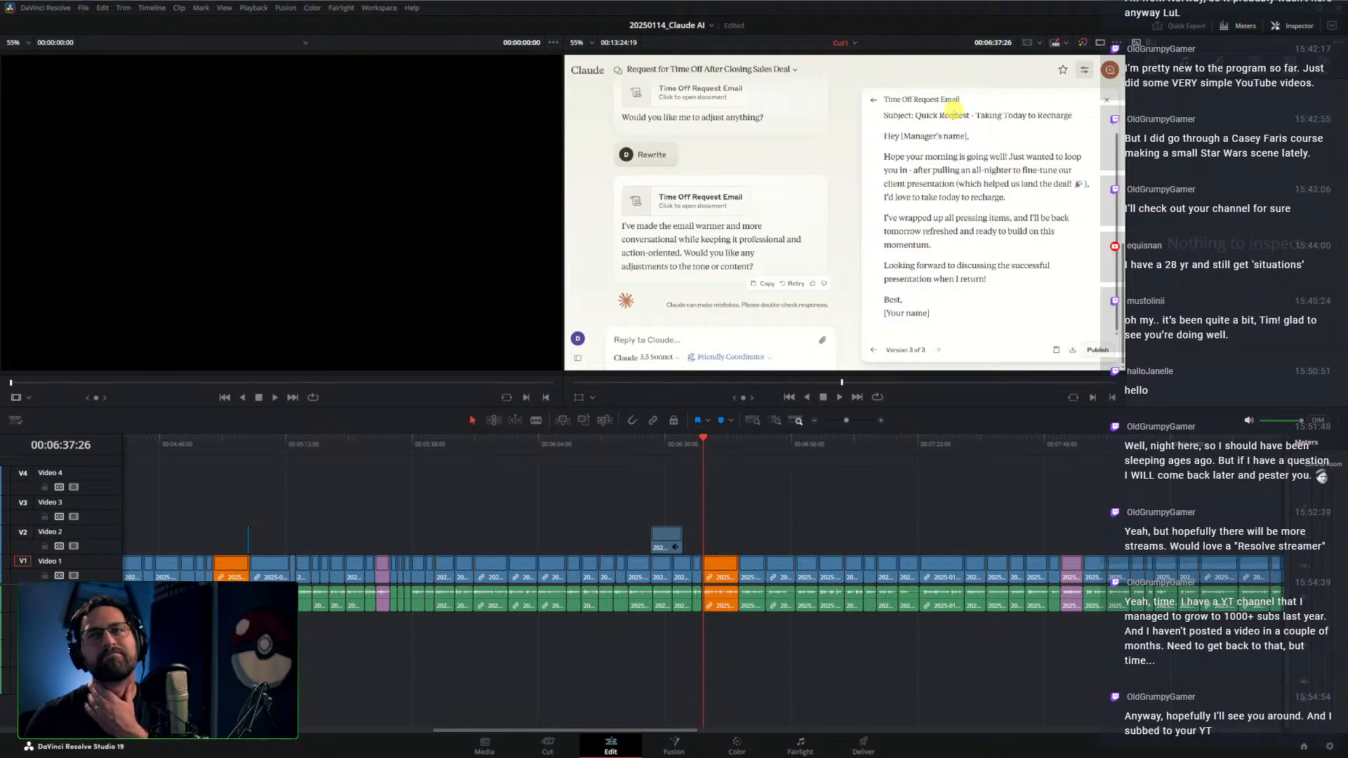
# Play the end of the orange 15-00-44 clip up to its cut with the 15-02-19 clip
pyautogui.click(764, 524)
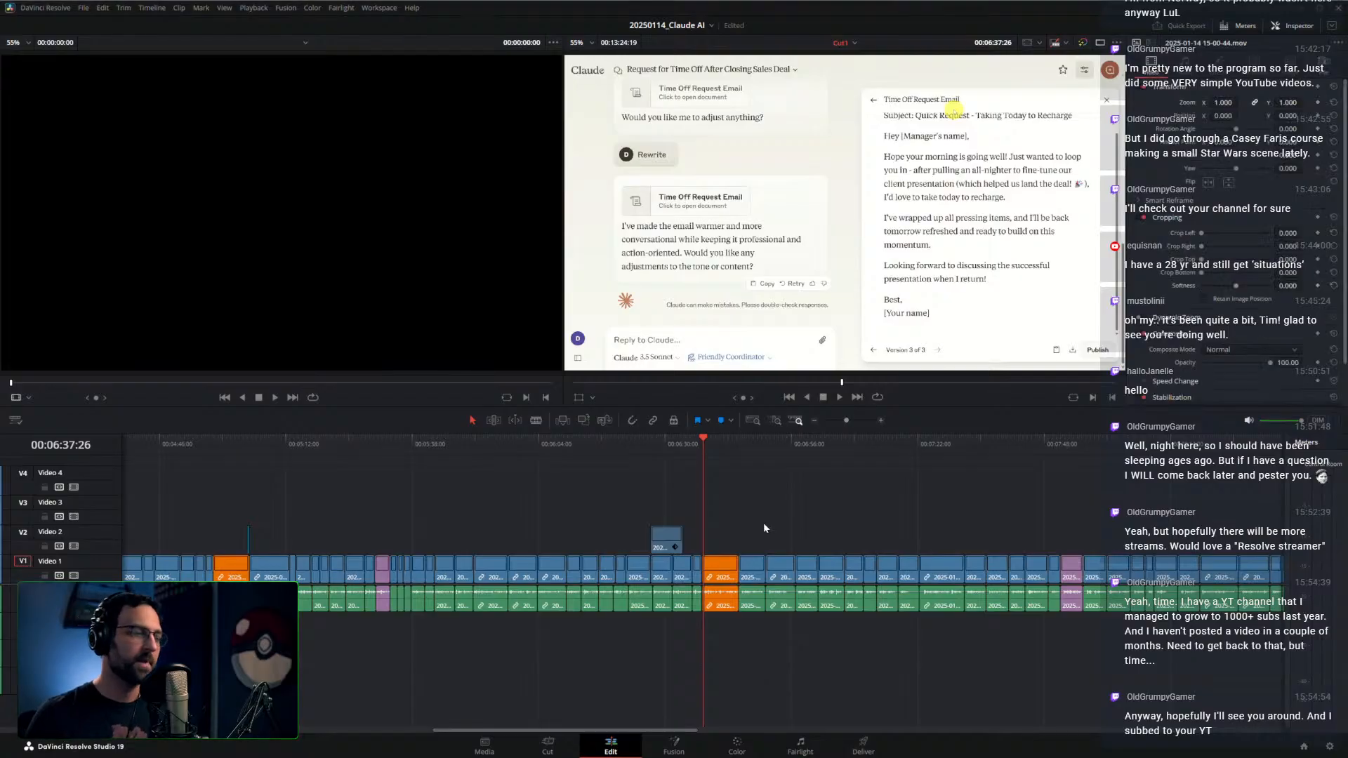
pyautogui.scroll(5, 742, 546)
pyautogui.scroll(3, 761, 546)
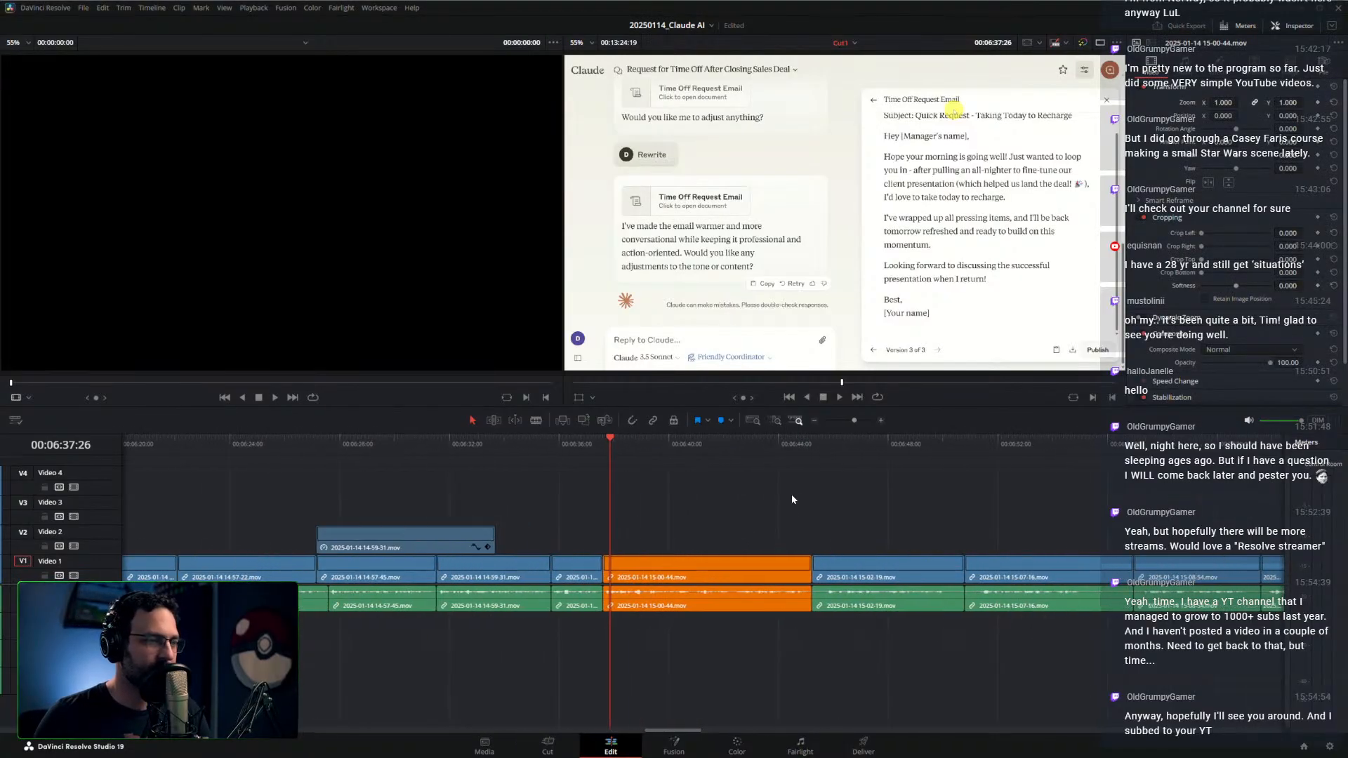
pyautogui.hscroll(2, 773, 487)
pyautogui.moveTo(558, 442); pyautogui.dragTo(657, 446)
pyautogui.scroll(3, 786, 505)
pyautogui.press('space')
pyautogui.moveTo(853, 493); pyautogui.dragTo(726, 490)
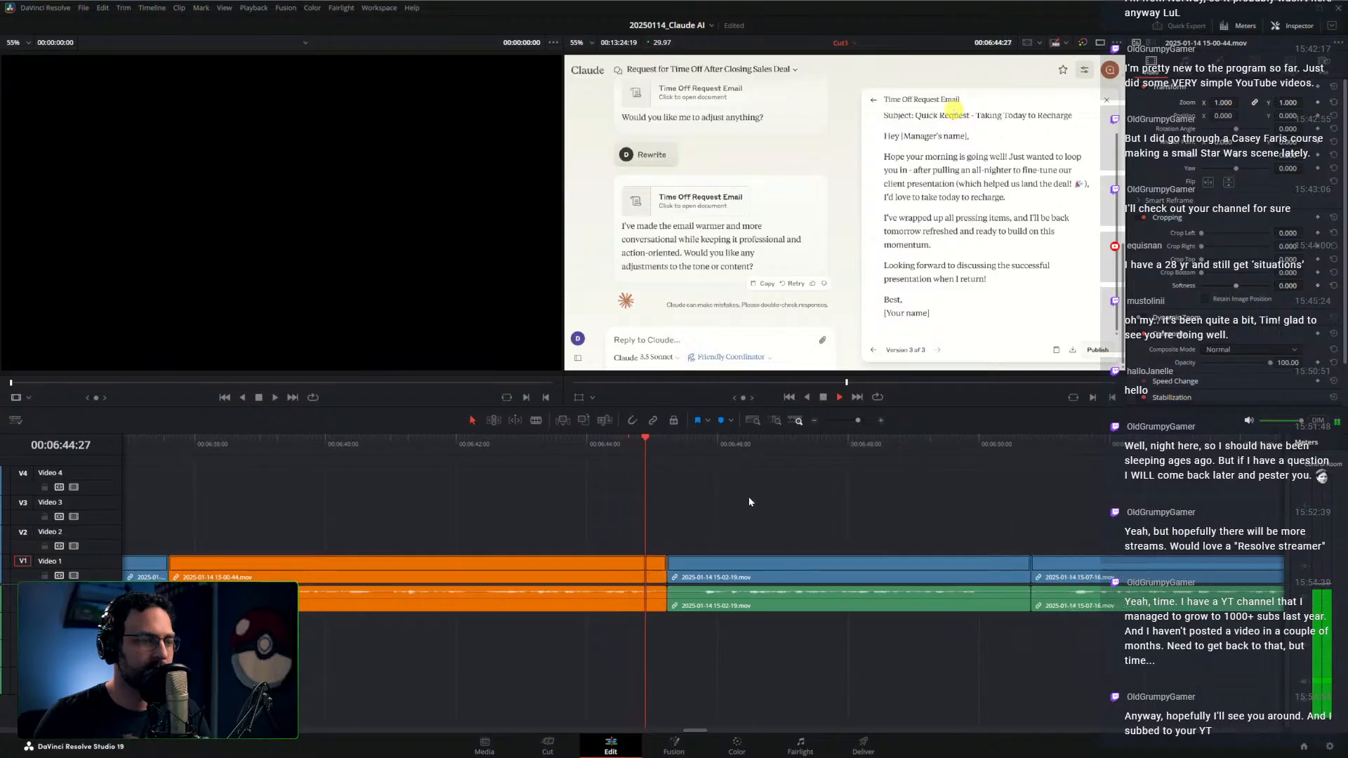
# Ripple trim about 15 frames off the start of the 15-02-19 clip after the orange clip, and play the cut
pyautogui.click(690, 445)
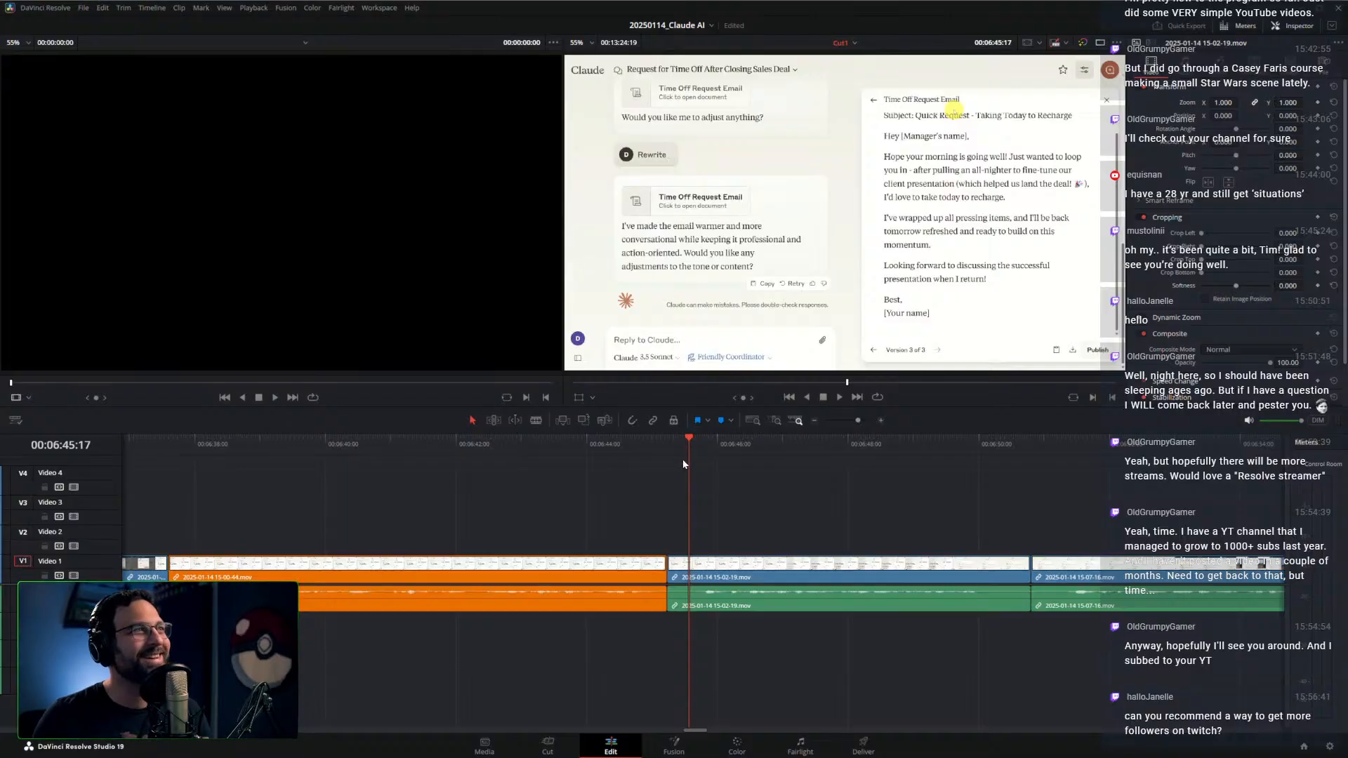
pyautogui.click(699, 450)
pyautogui.hotkey('ctrl', 'shift', '[')
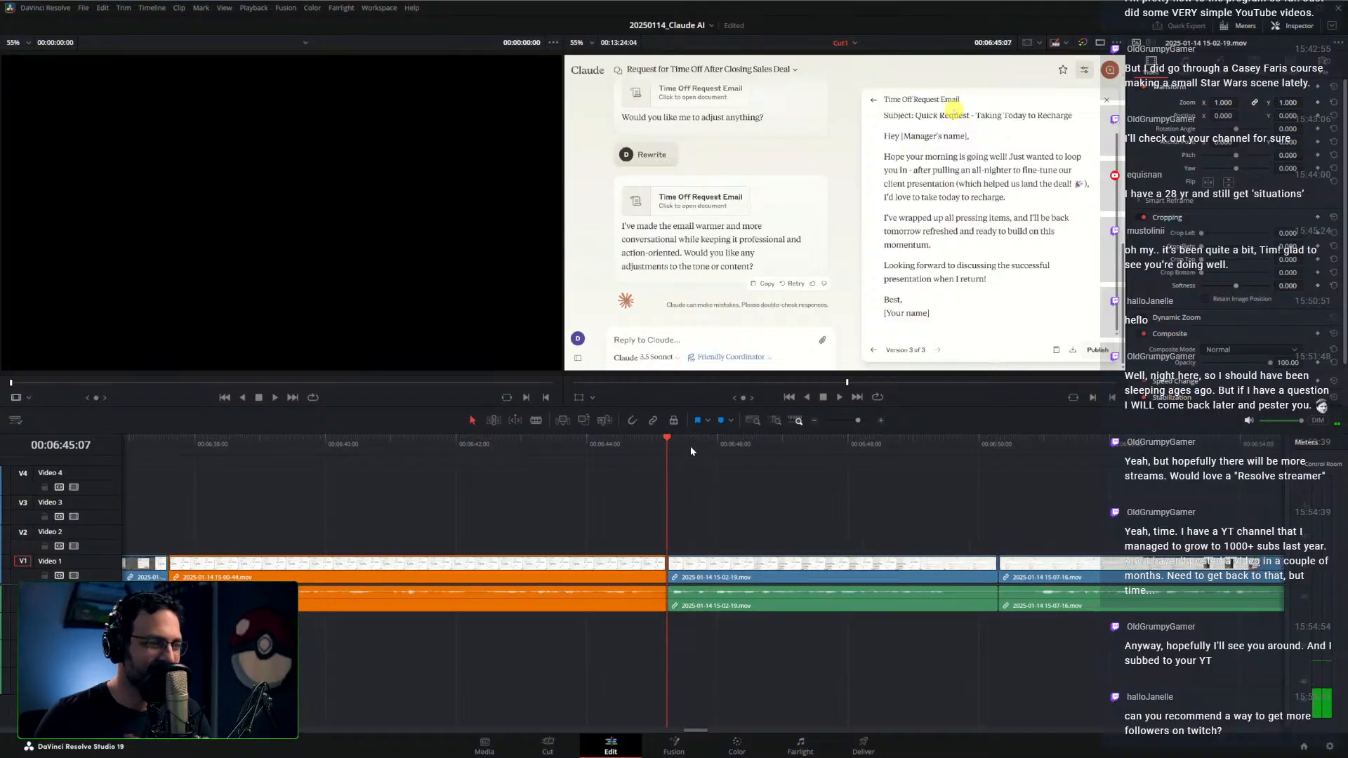
pyautogui.hotkey('shift', 'Left')
pyautogui.press('space')
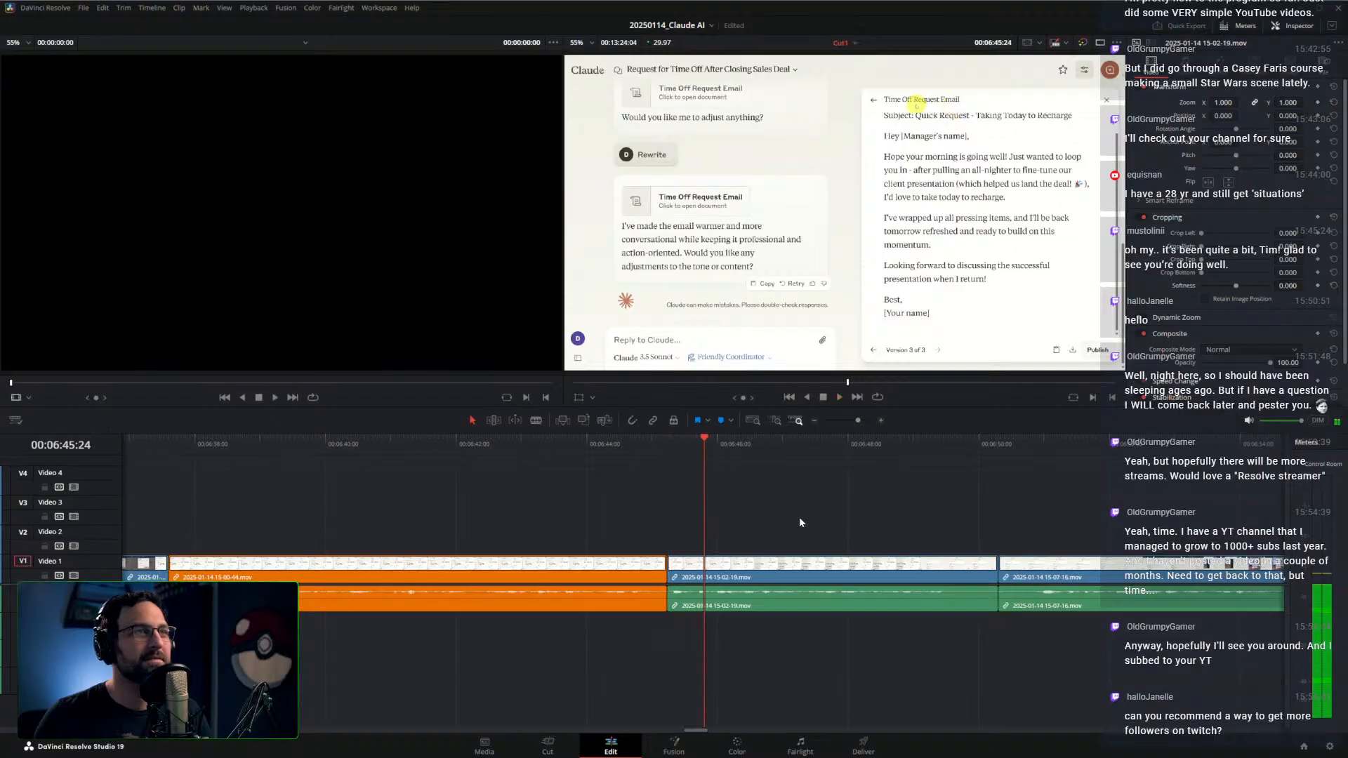
pyautogui.press('space')
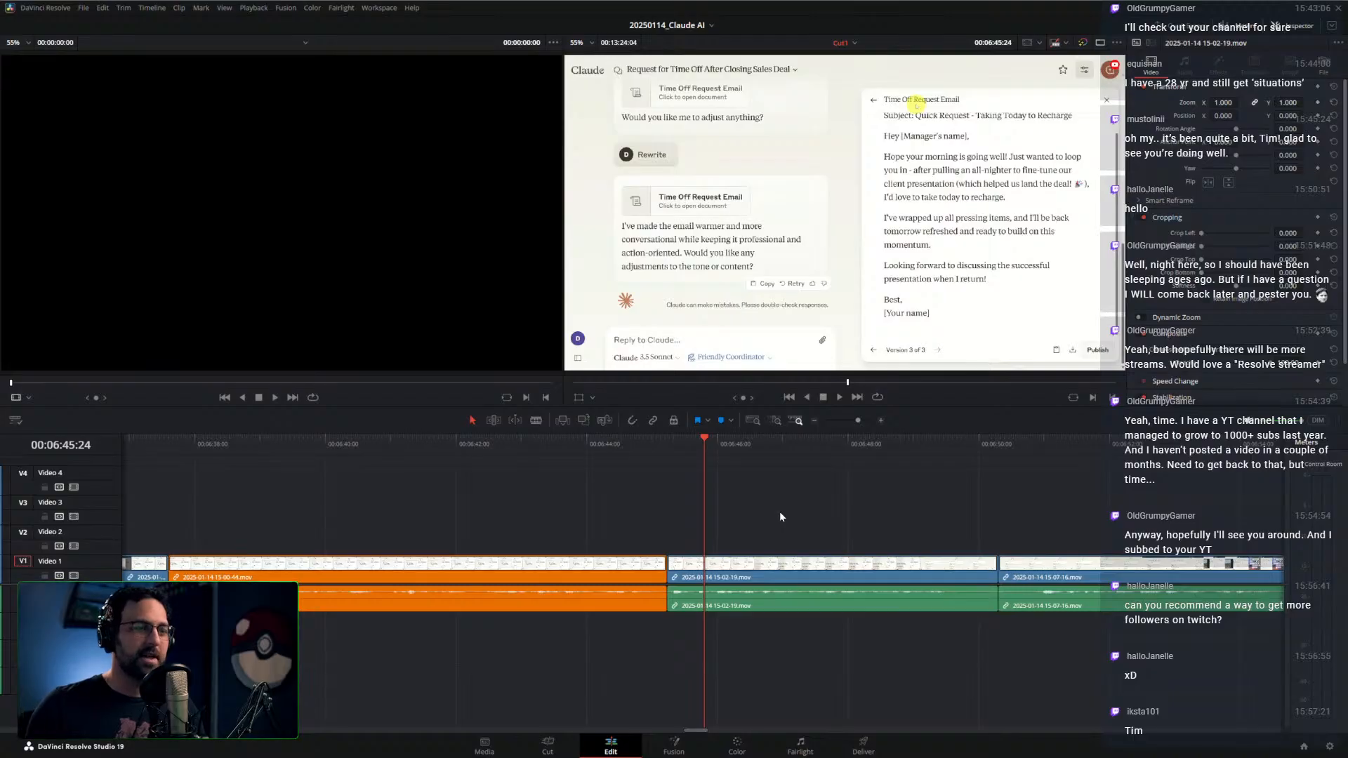
# Switch the project's proxy handling to Prefer Proxies
pyautogui.click(1065, 43)
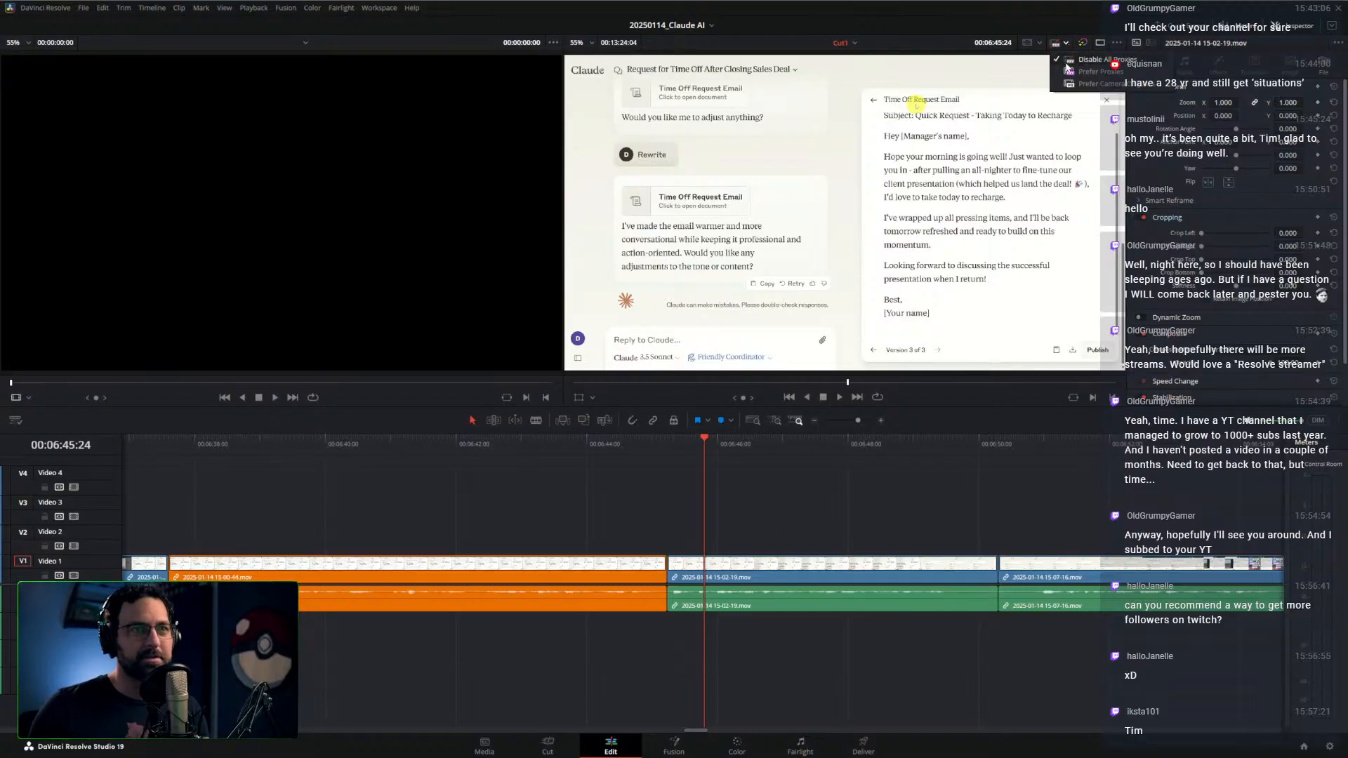
pyautogui.click(1068, 71)
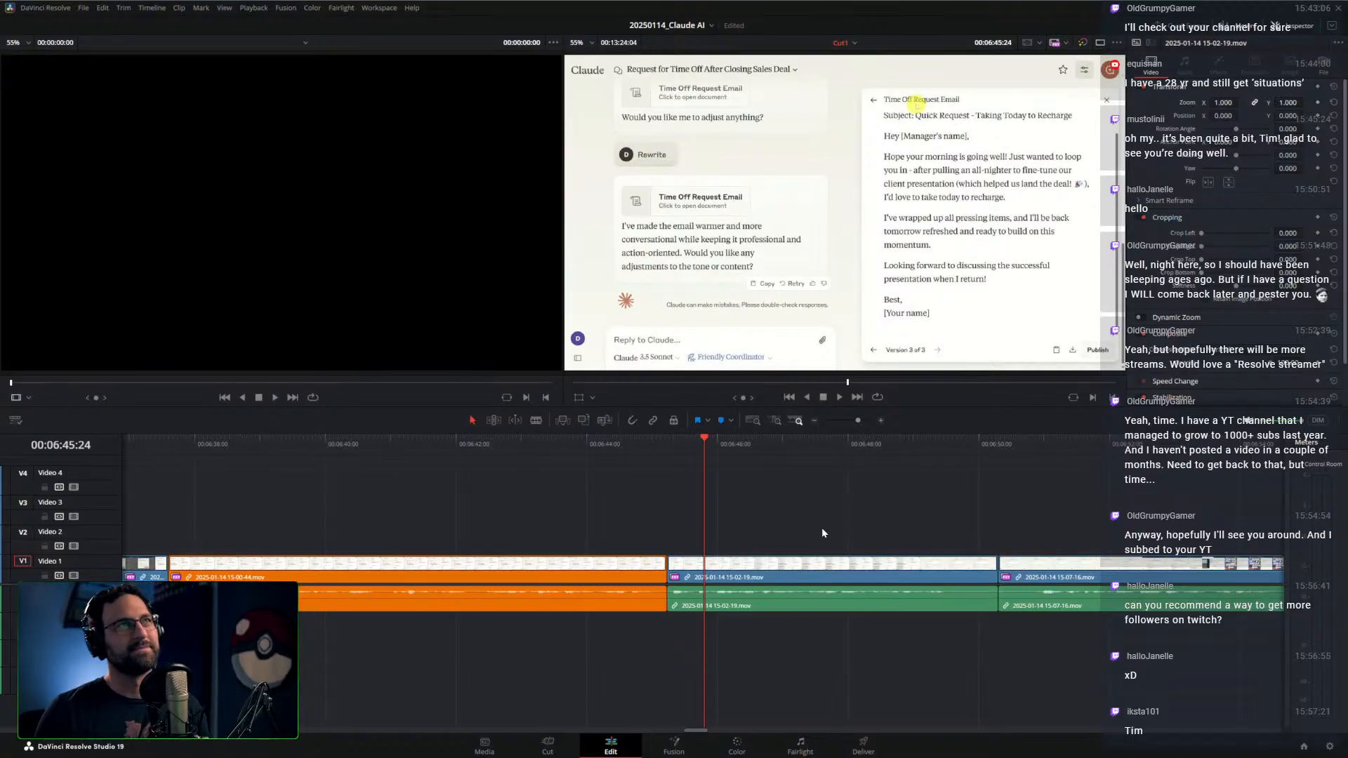
# Ripple trim the 15-02-19 clip's end to 00:06:49:19 and 17 frames off the start of the 15-07-16 clip, and play the cut
pyautogui.click(878, 448)
pyautogui.press('space')
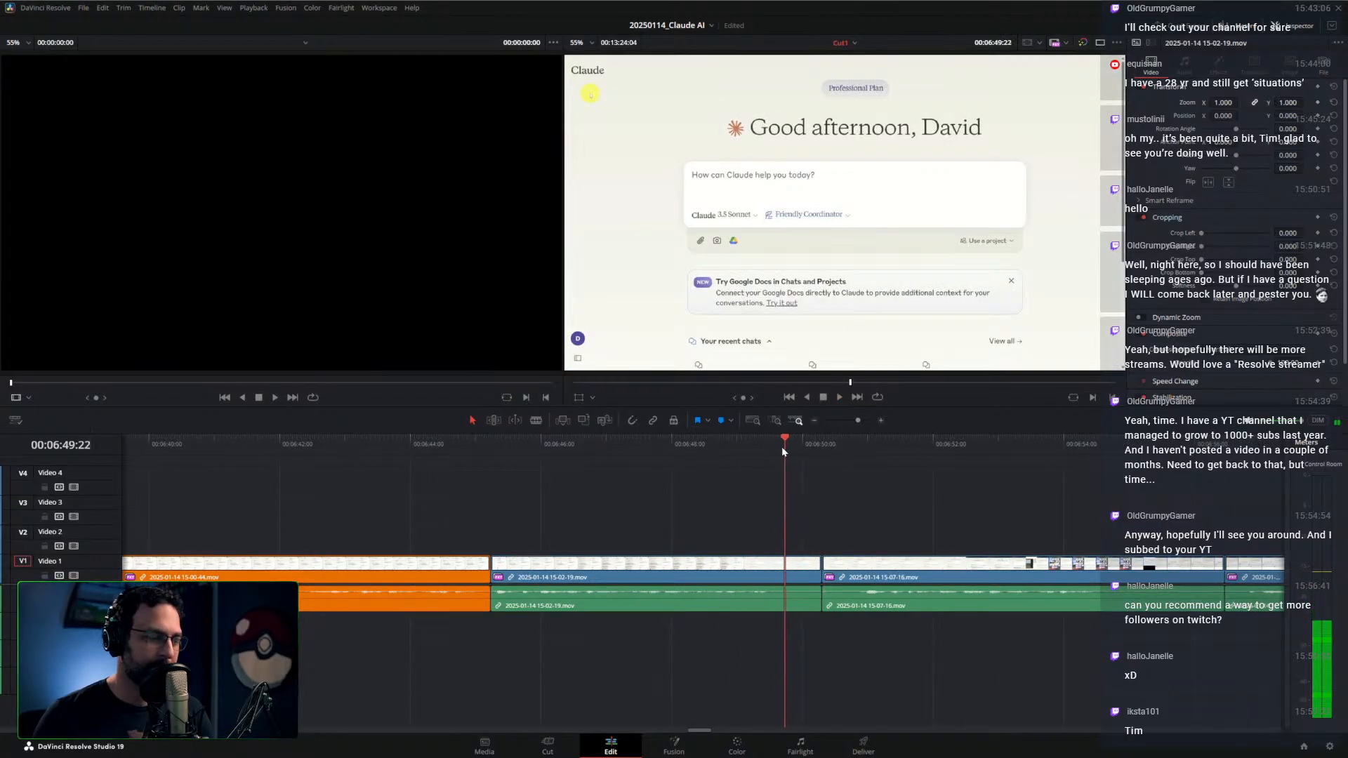
pyautogui.click(778, 447)
pyautogui.hotkey('ctrl', 'shift', ']')
pyautogui.click(815, 445)
pyautogui.click(749, 450)
pyautogui.press('space')
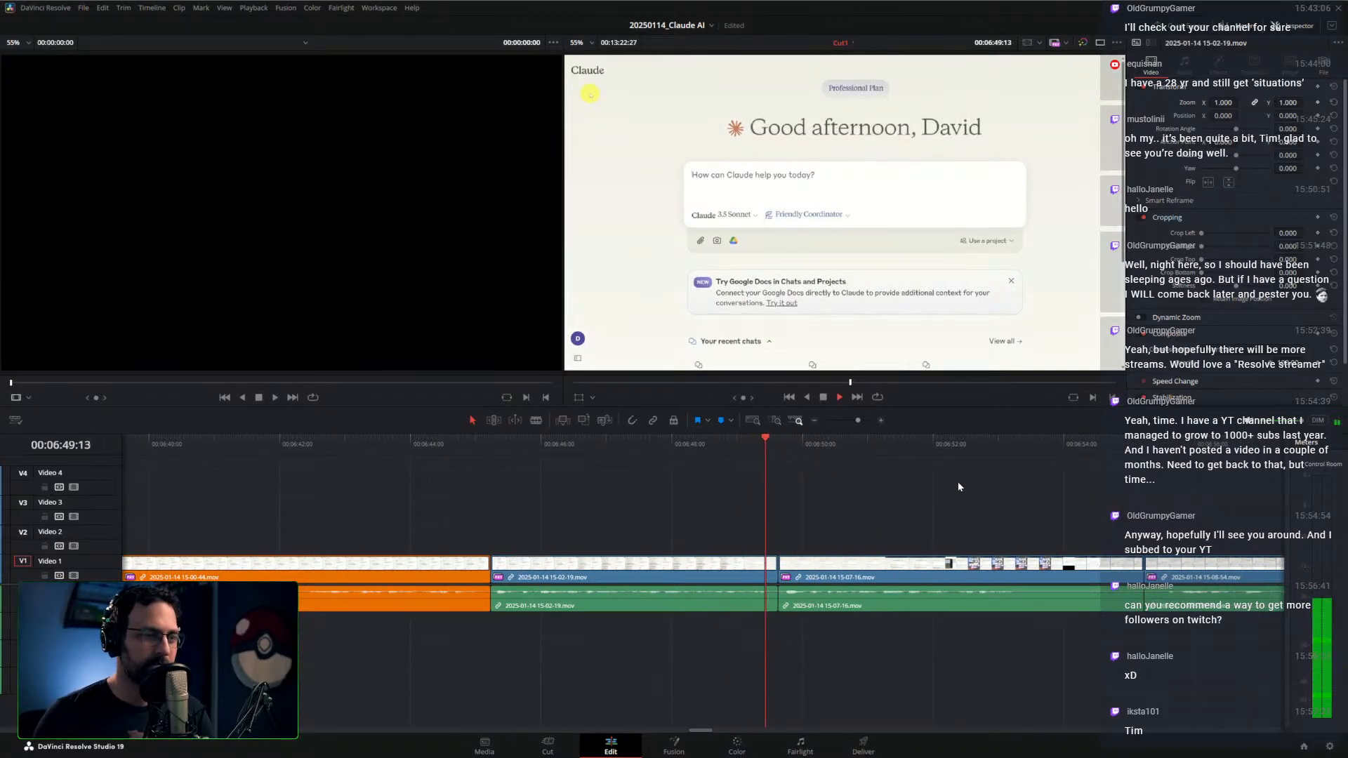
pyautogui.press('space')
pyautogui.click(680, 444)
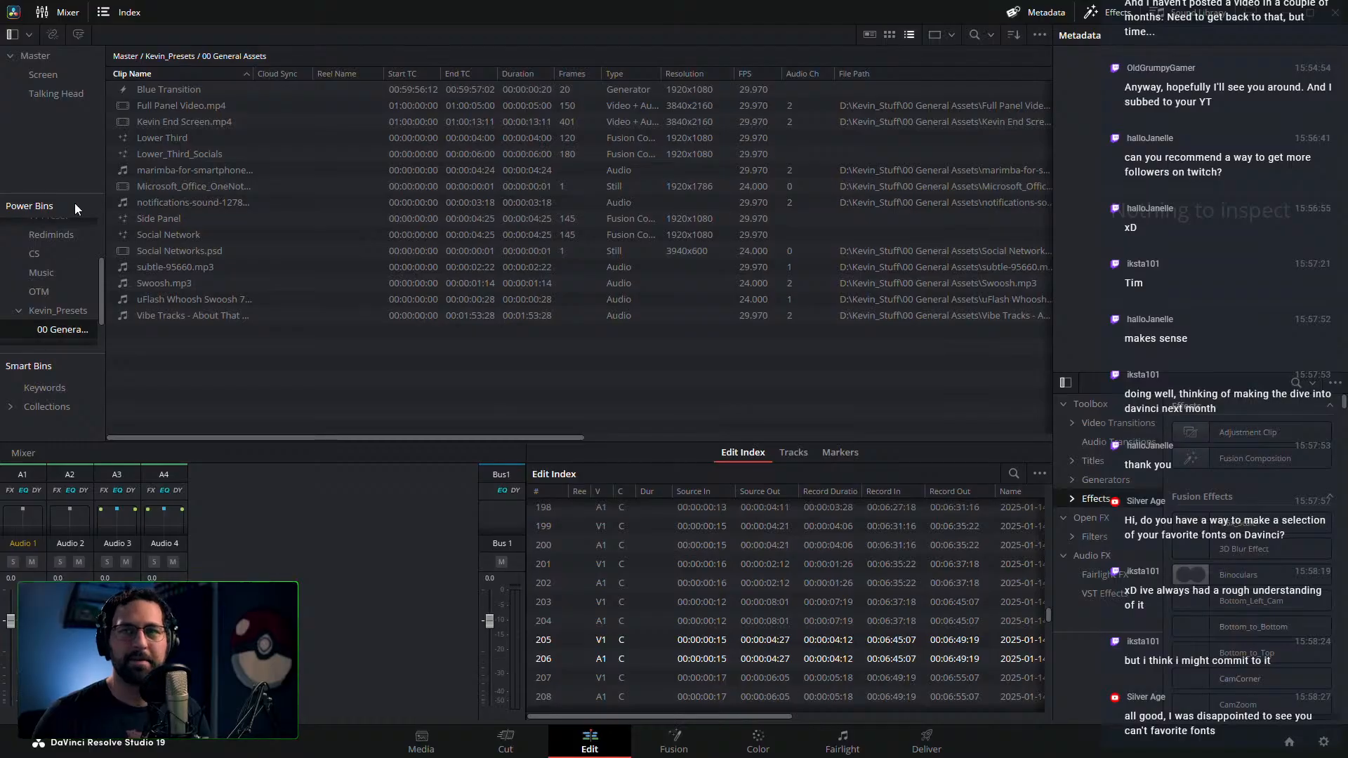
# Create a bin named Fonts in the Power Bins' Master folder and open it
pyautogui.scroll(3, 65, 251)
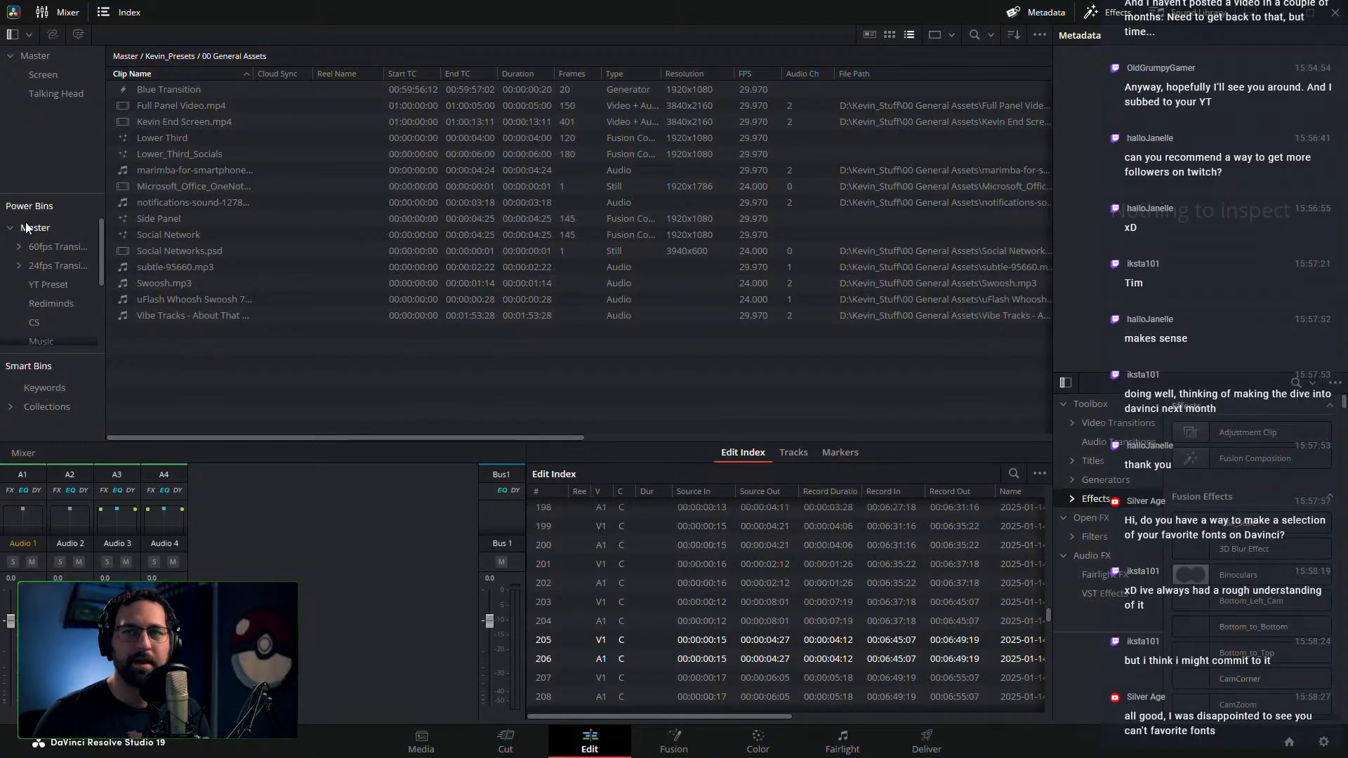
pyautogui.click(26, 223)
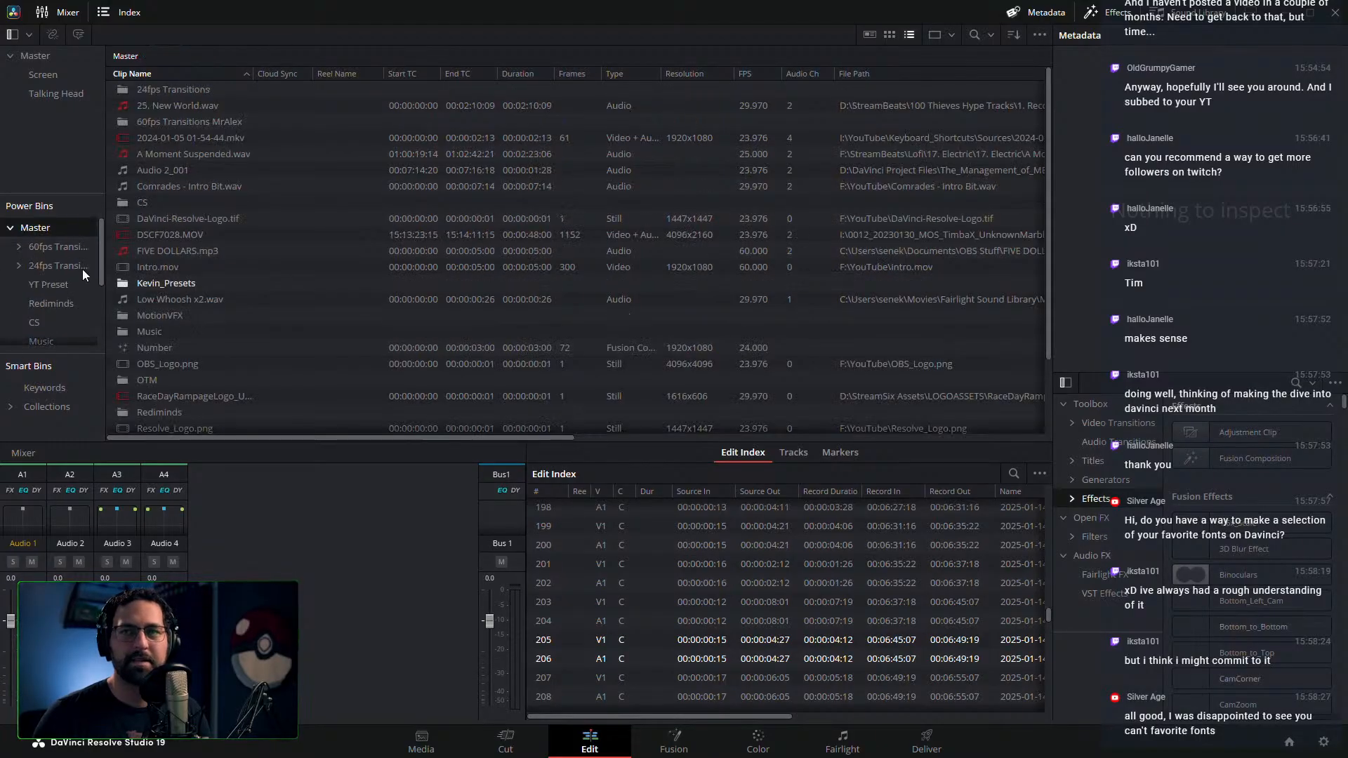
pyautogui.rightClick(33, 232)
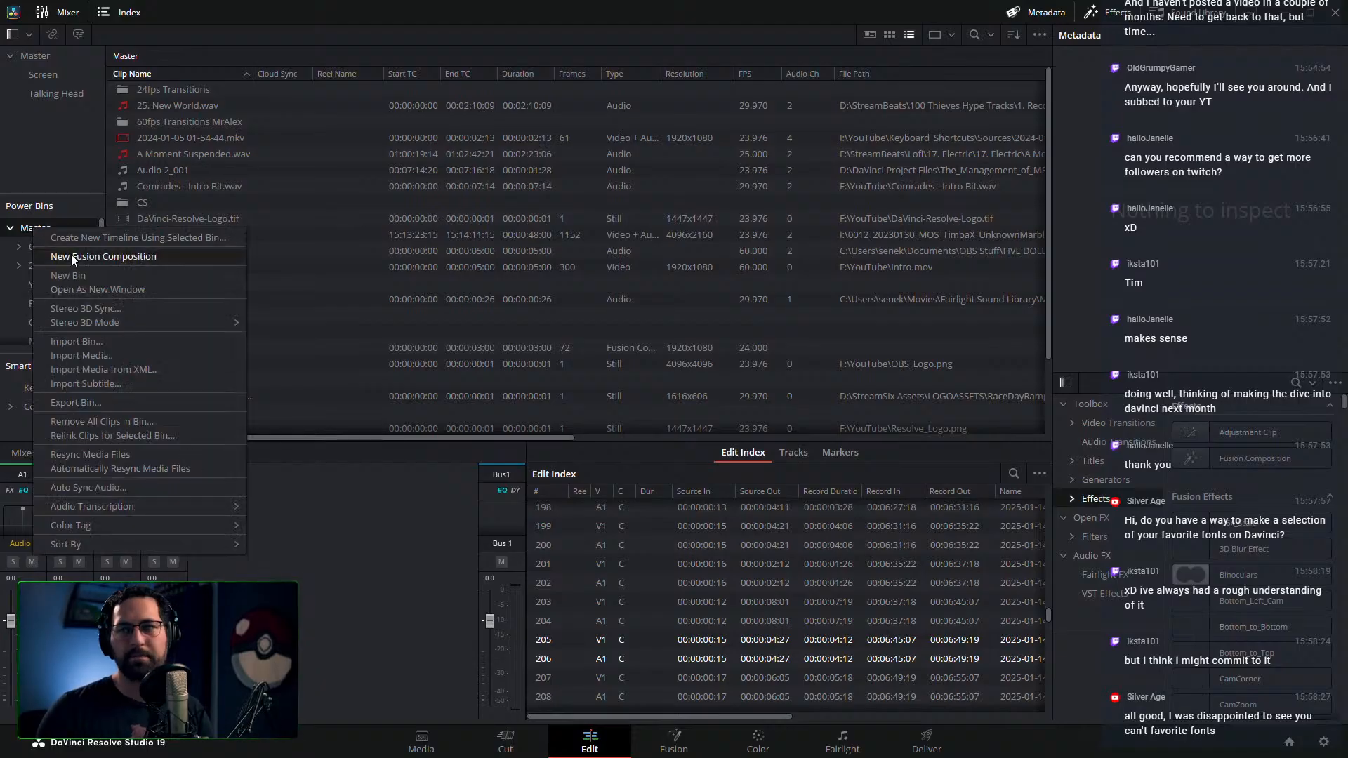
pyautogui.click(74, 271)
pyautogui.write('Fonts')
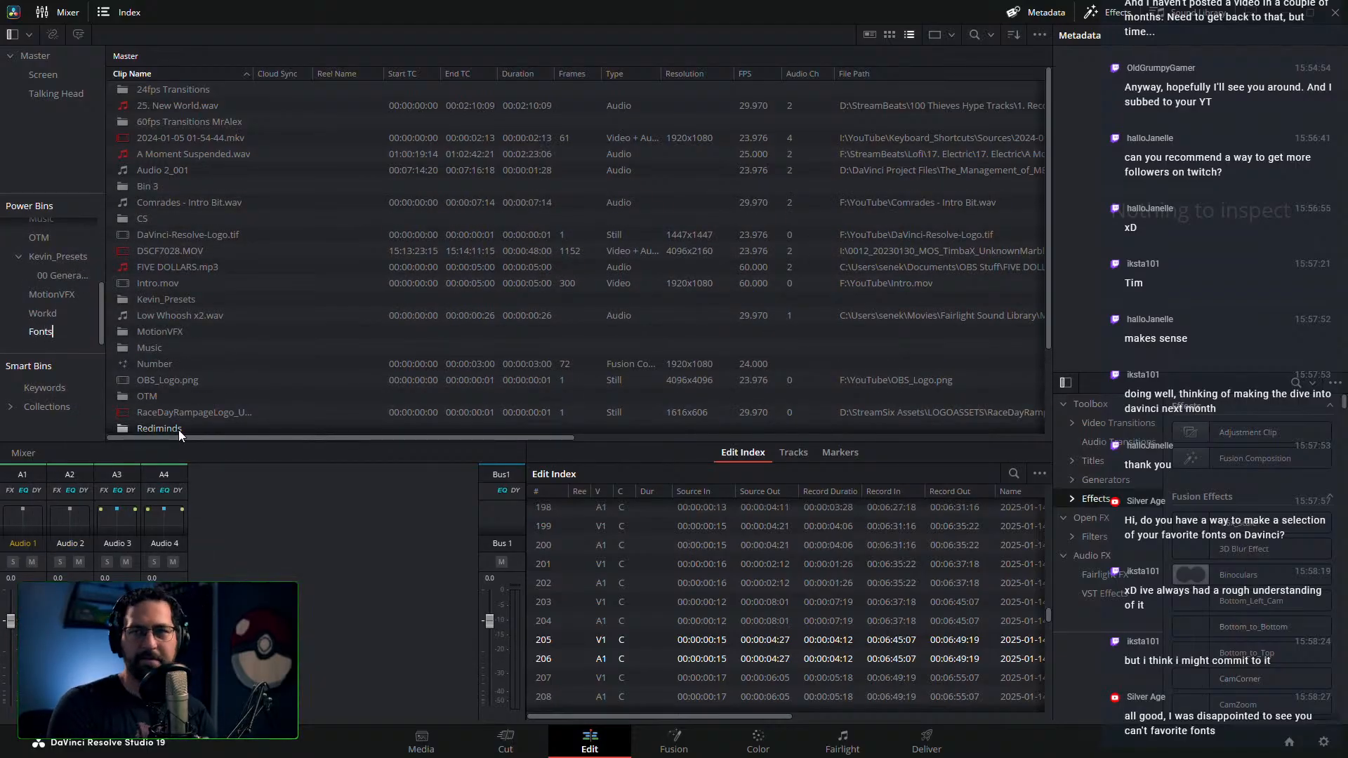
pyautogui.press('Return')
pyautogui.click(42, 332)
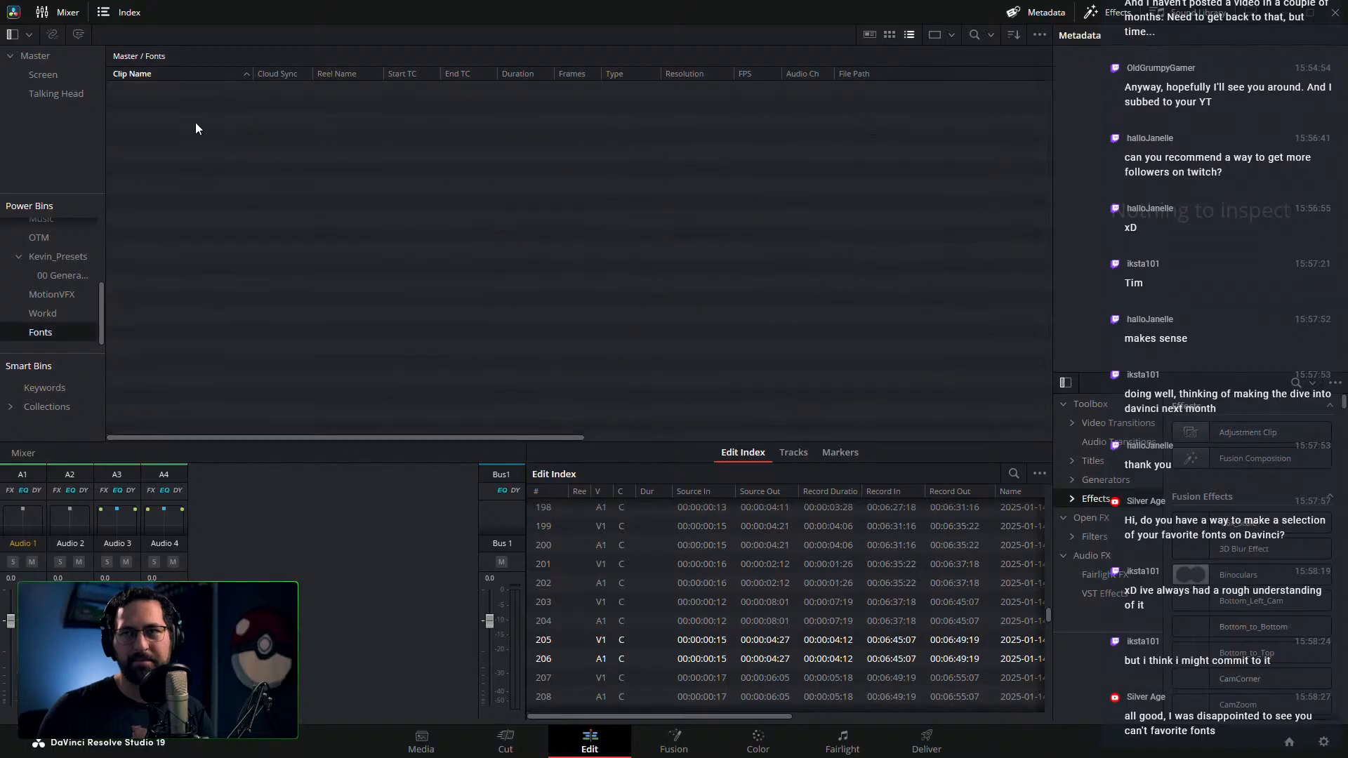
# Place a Text+ title on Video 2 at about 00:06:51:28, above the 15-07-16 clip
pyautogui.click(1093, 463)
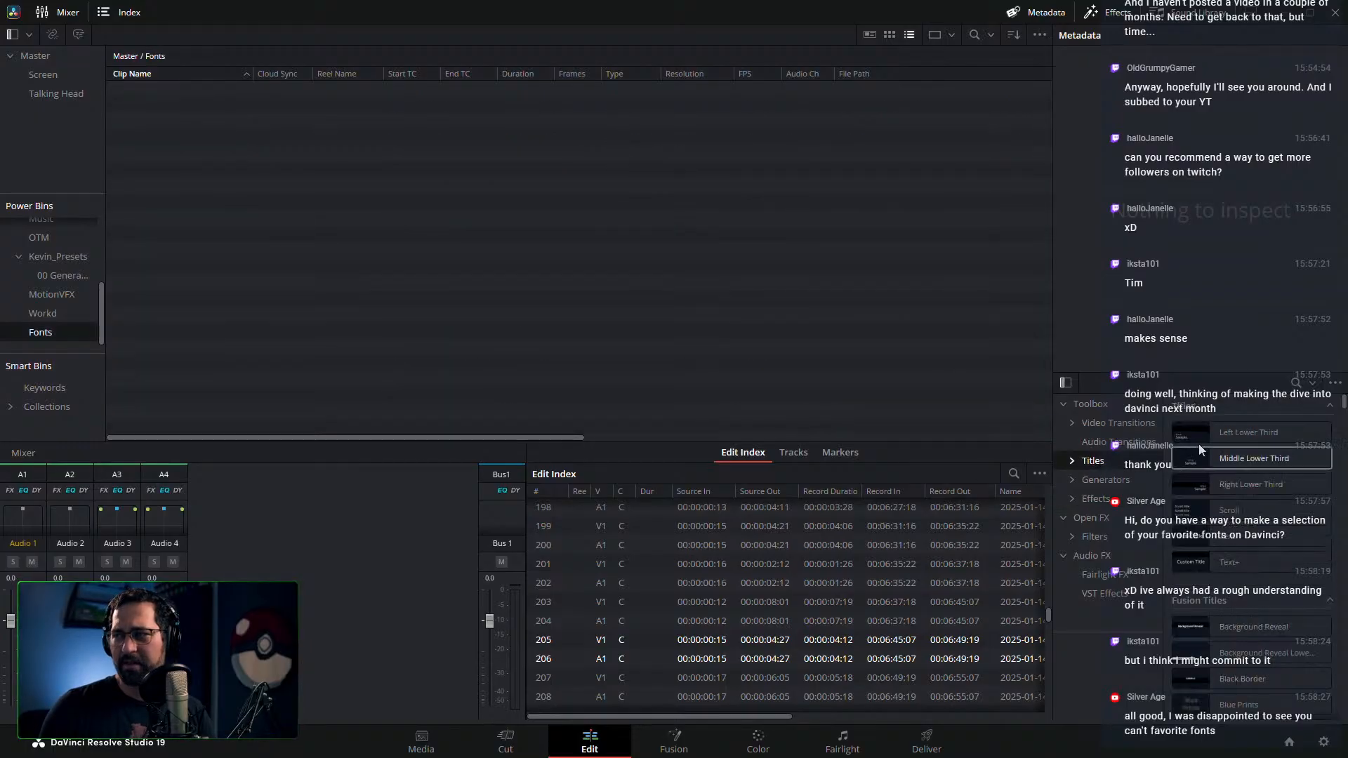
pyautogui.moveTo(1220, 554); pyautogui.dragTo(373, 179)
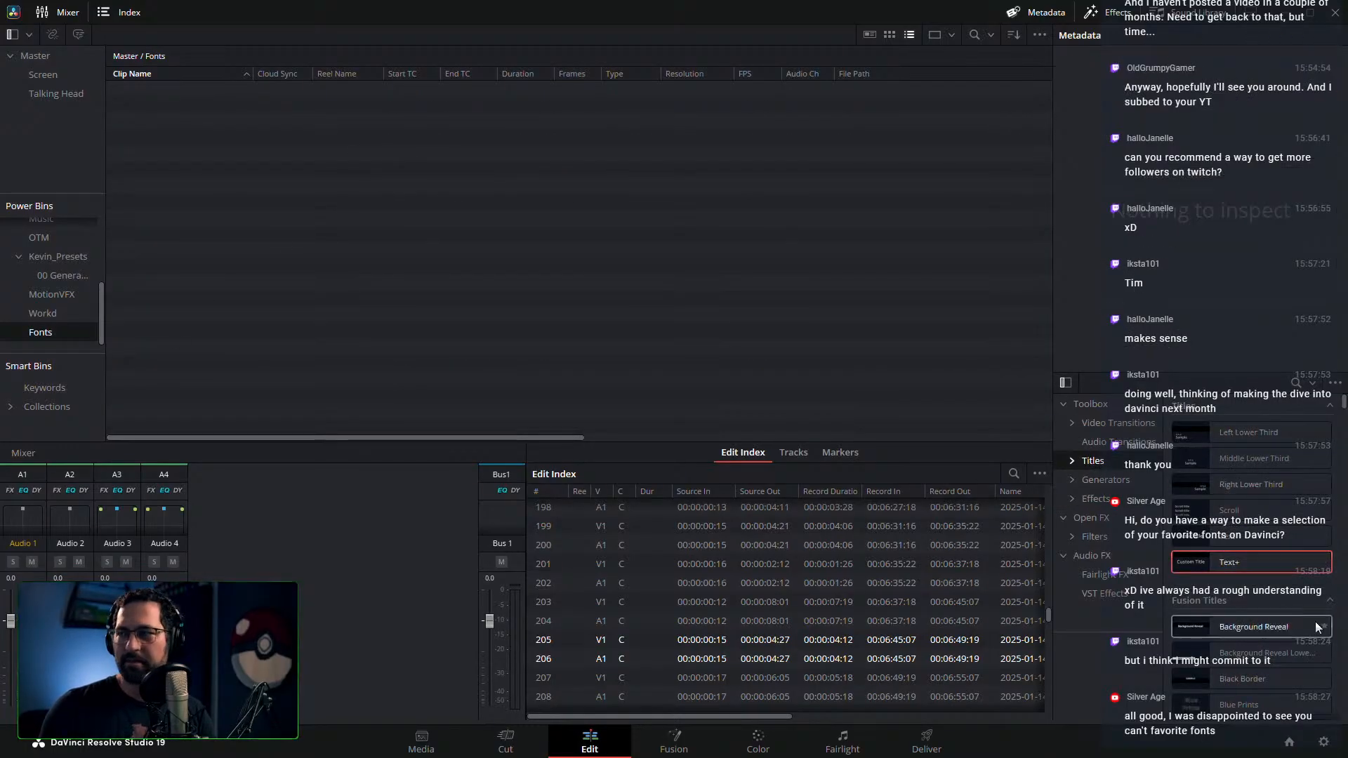
pyautogui.moveTo(1235, 562); pyautogui.dragTo(1215, 560)
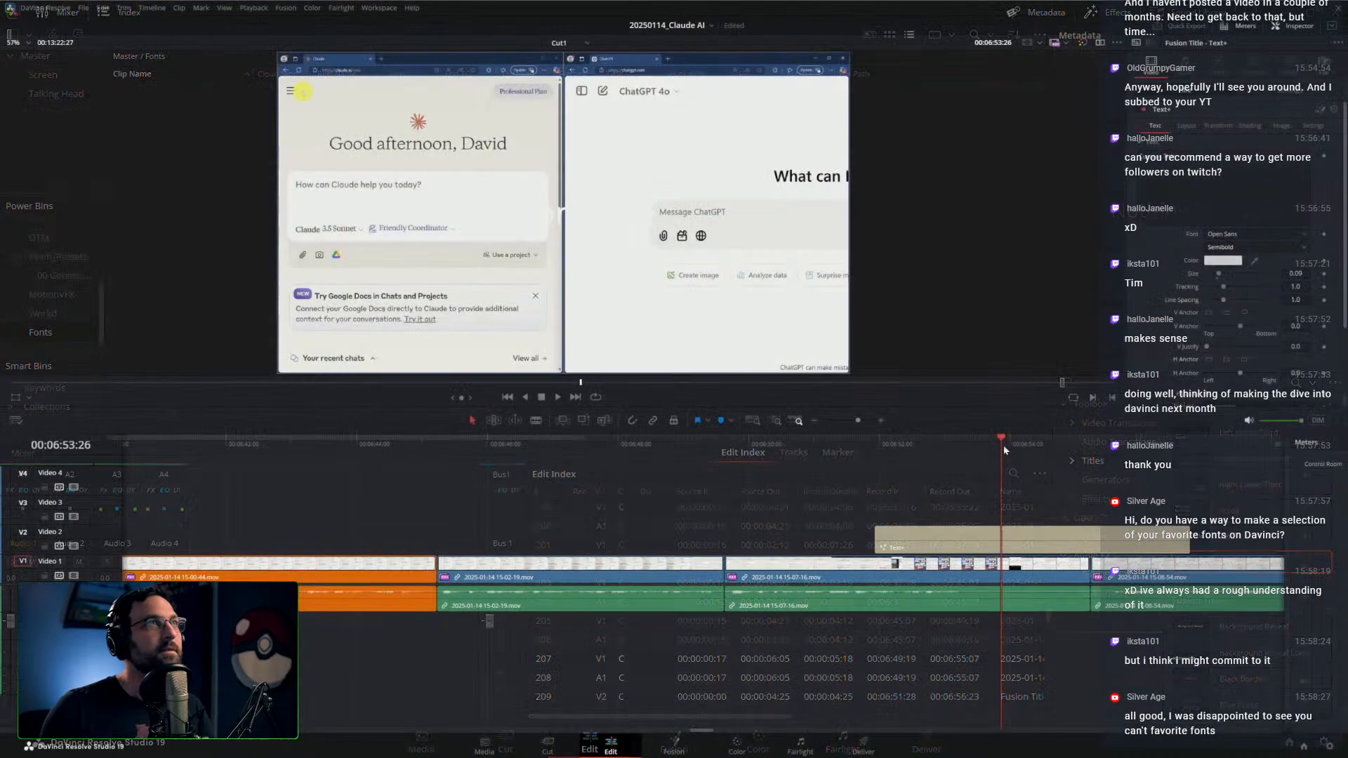
# Set the Text+ title's font to Lato and store the title in the Fonts power bin
pyautogui.click(1026, 442)
pyautogui.click(1024, 535)
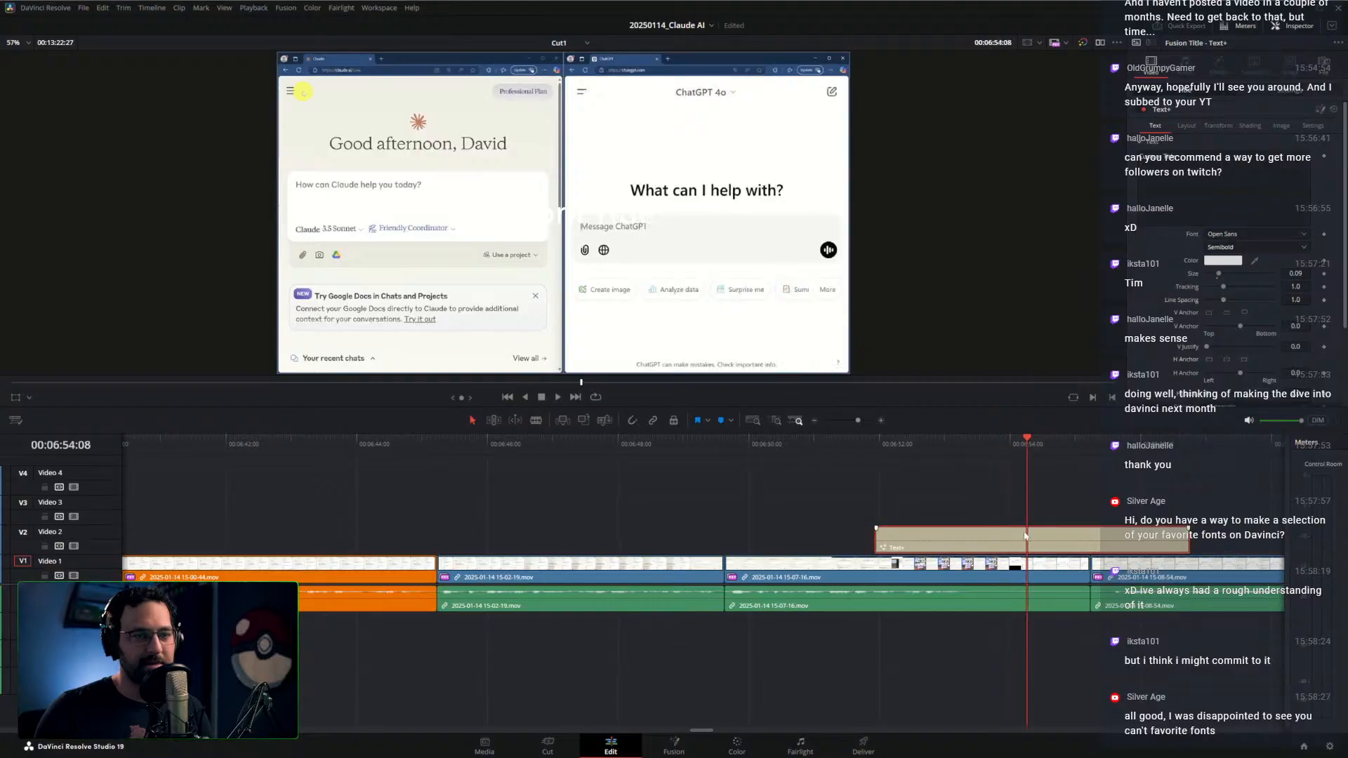
pyautogui.click(1222, 236)
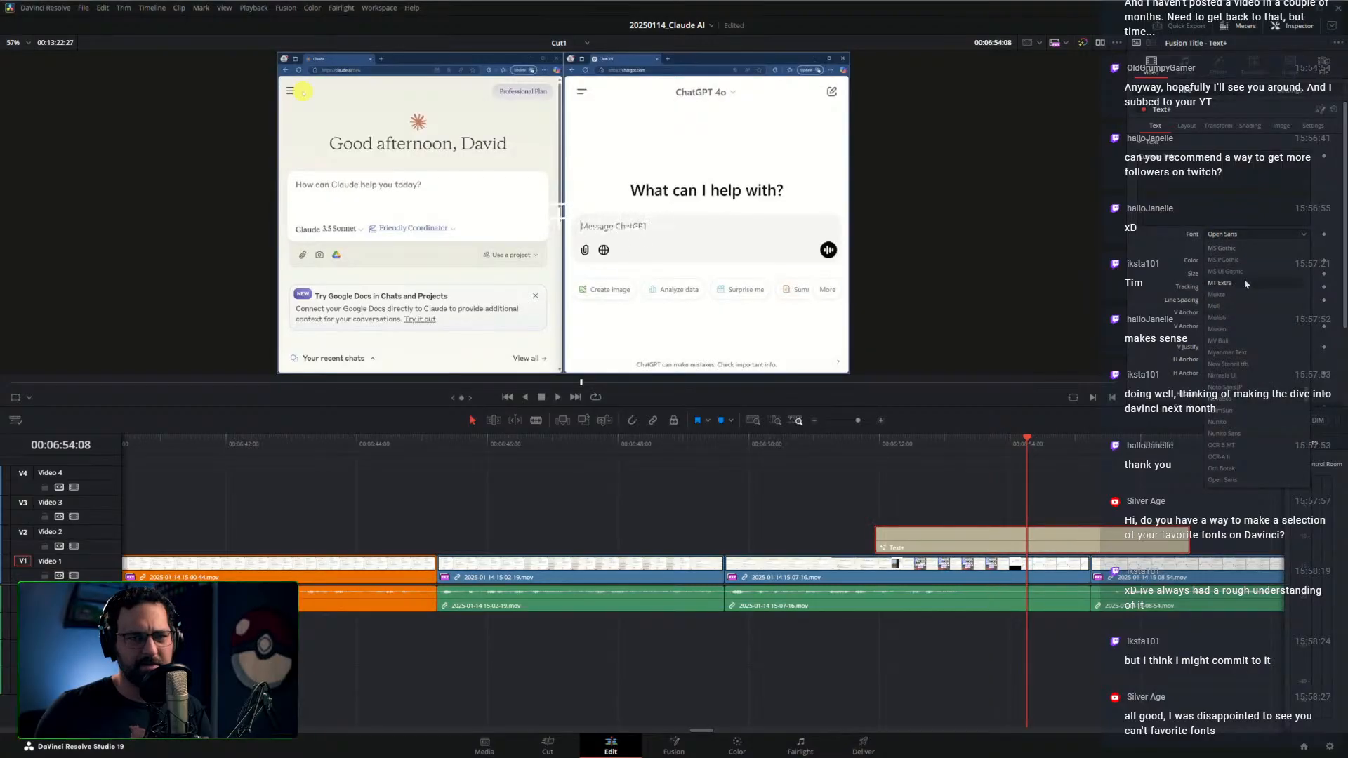
pyautogui.scroll(5, 1249, 305)
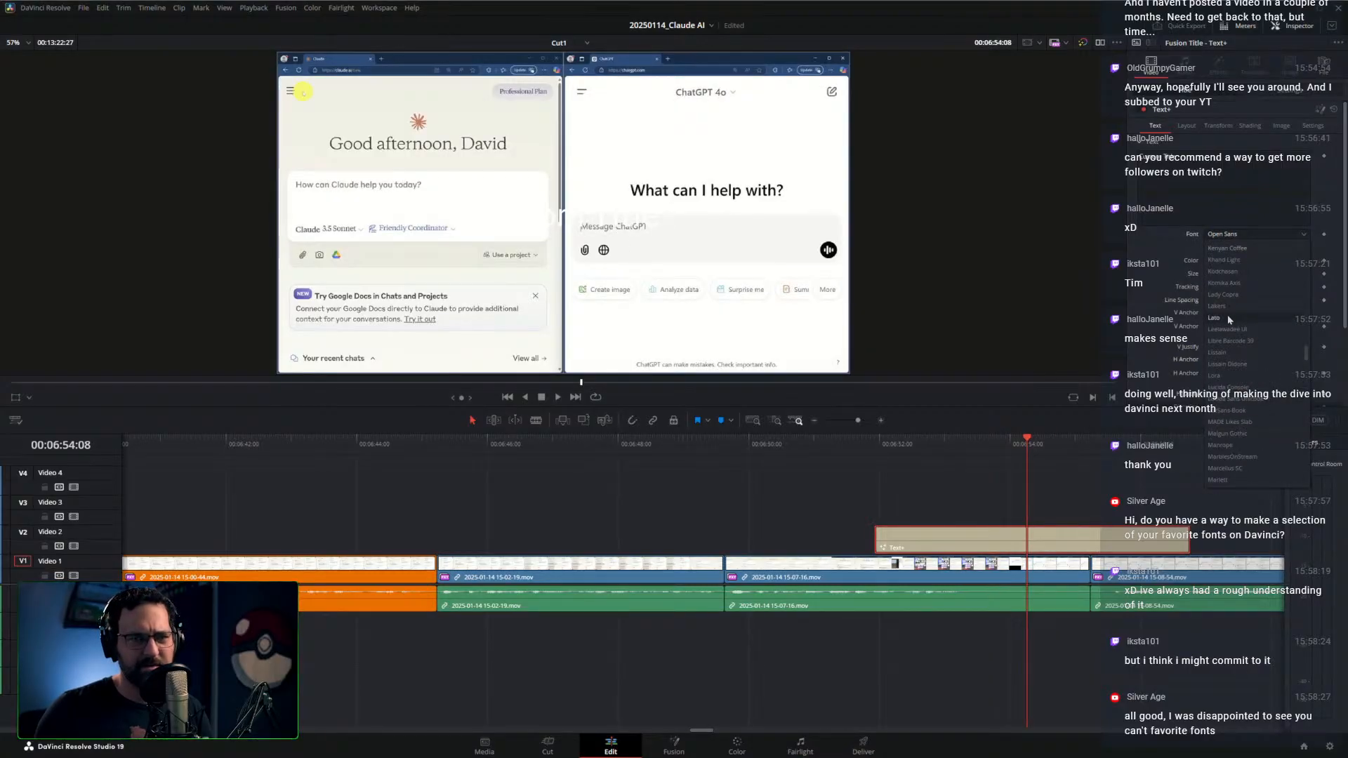
pyautogui.click(1227, 316)
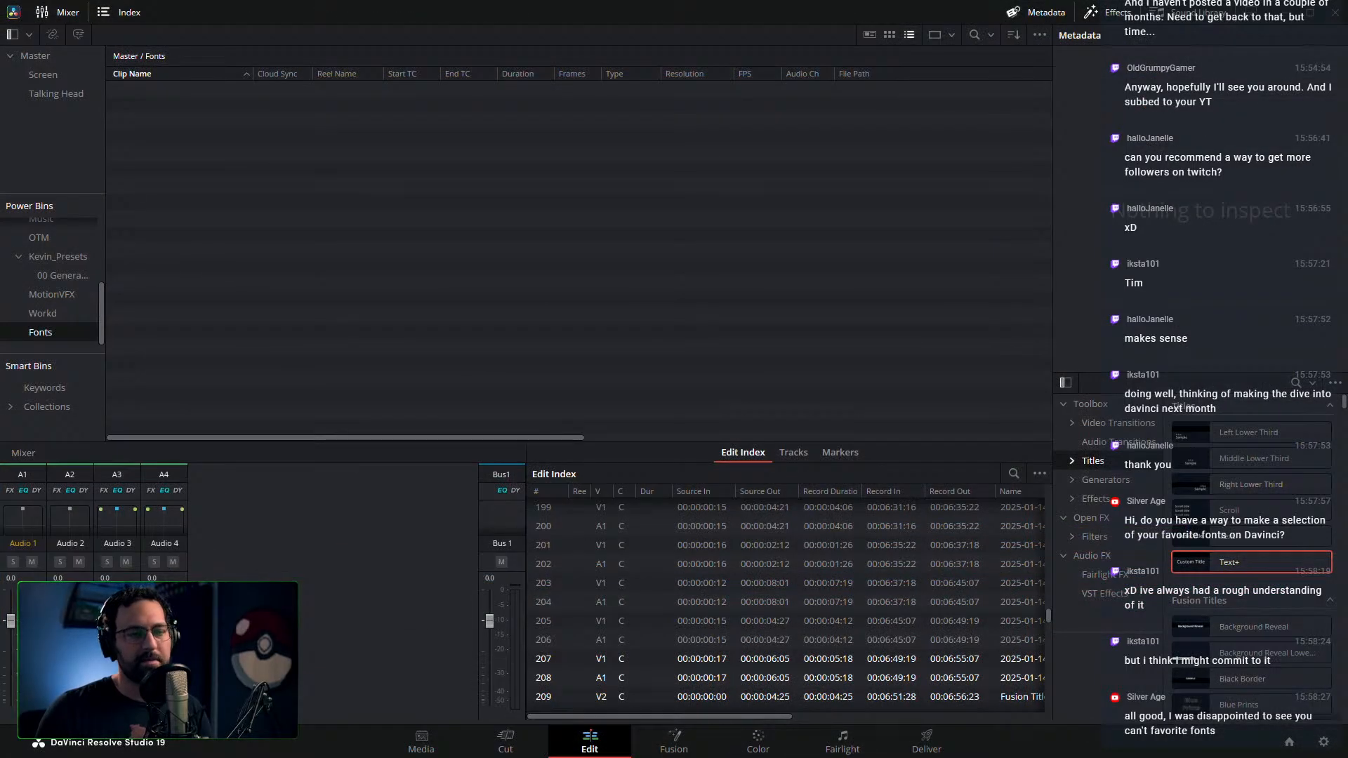
pyautogui.moveTo(338, 157); pyautogui.dragTo(333, 155)
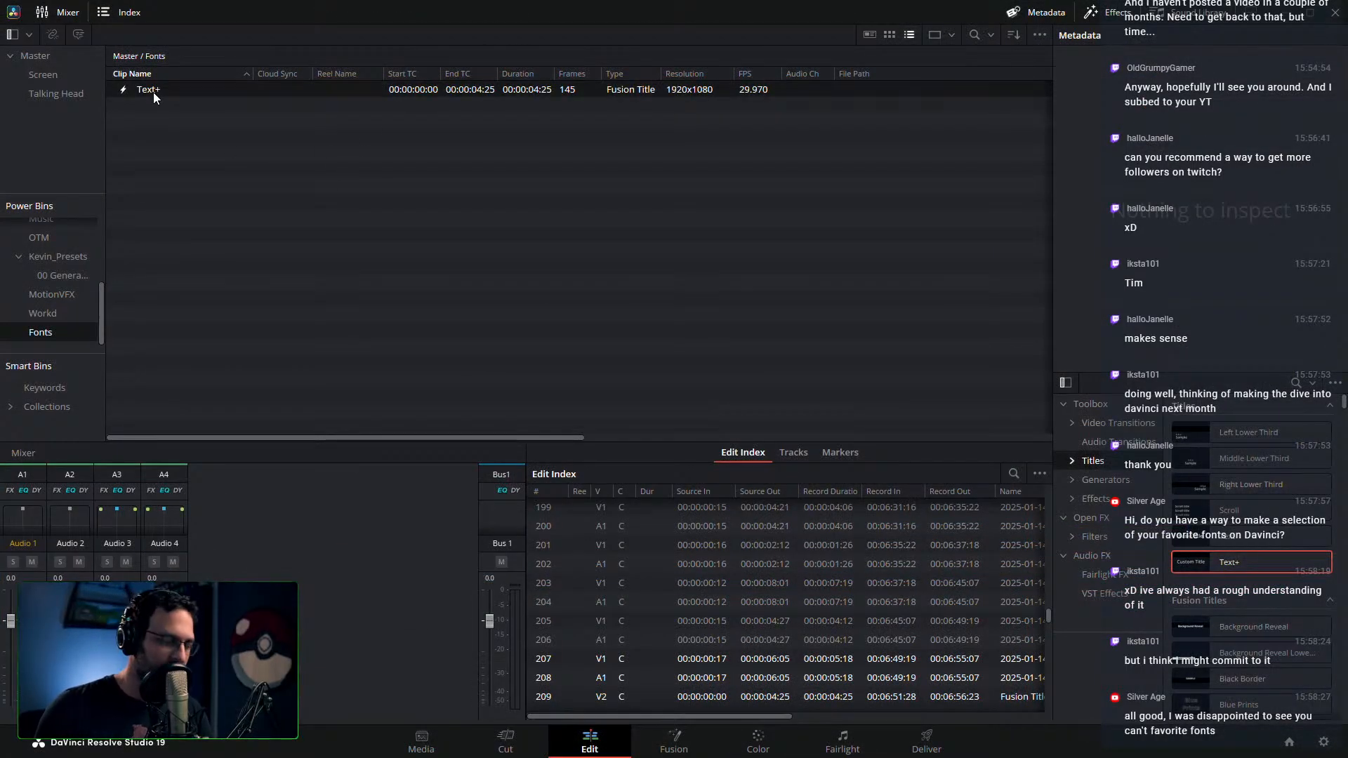
# Rename the title stored in the Fonts power bin as Lato and delete the original Text+ title from Video 2
pyautogui.click(153, 92)
pyautogui.write('Lato')
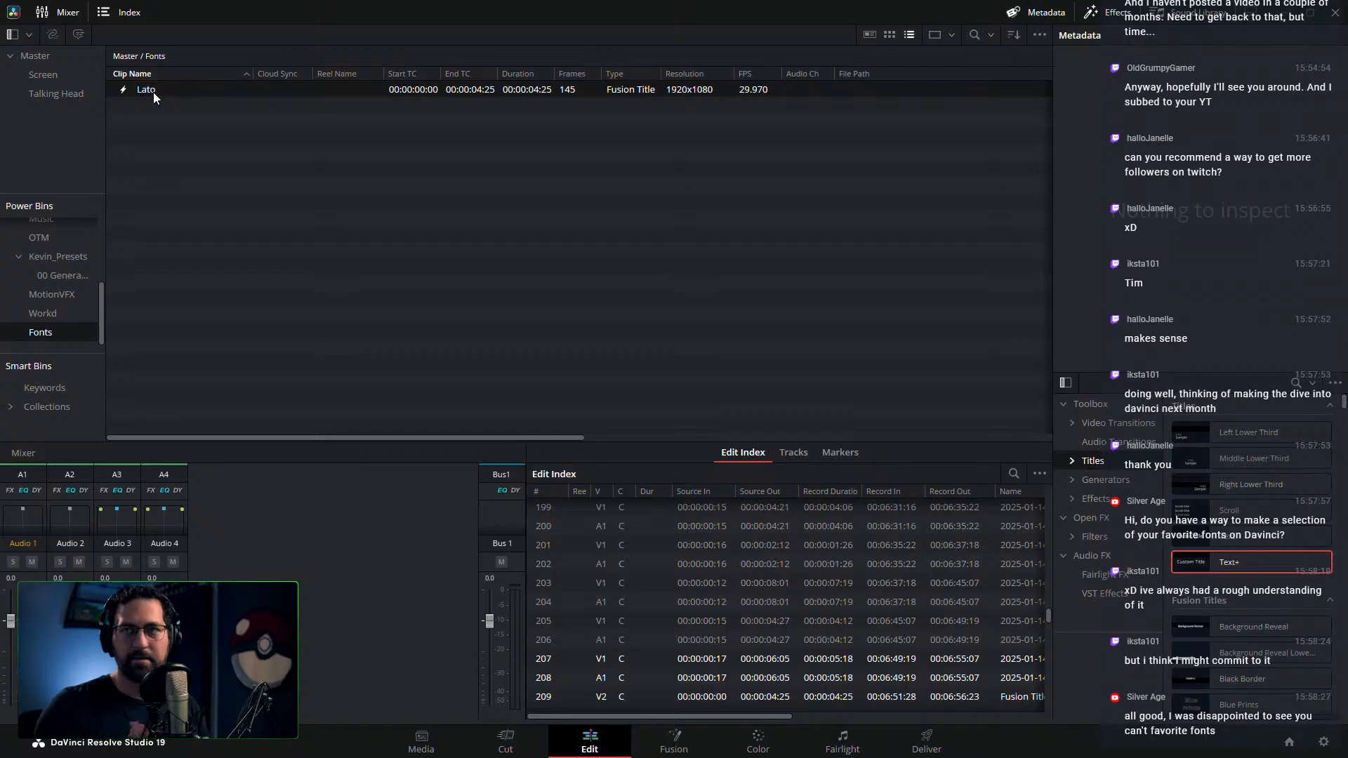
pyautogui.press('Return')
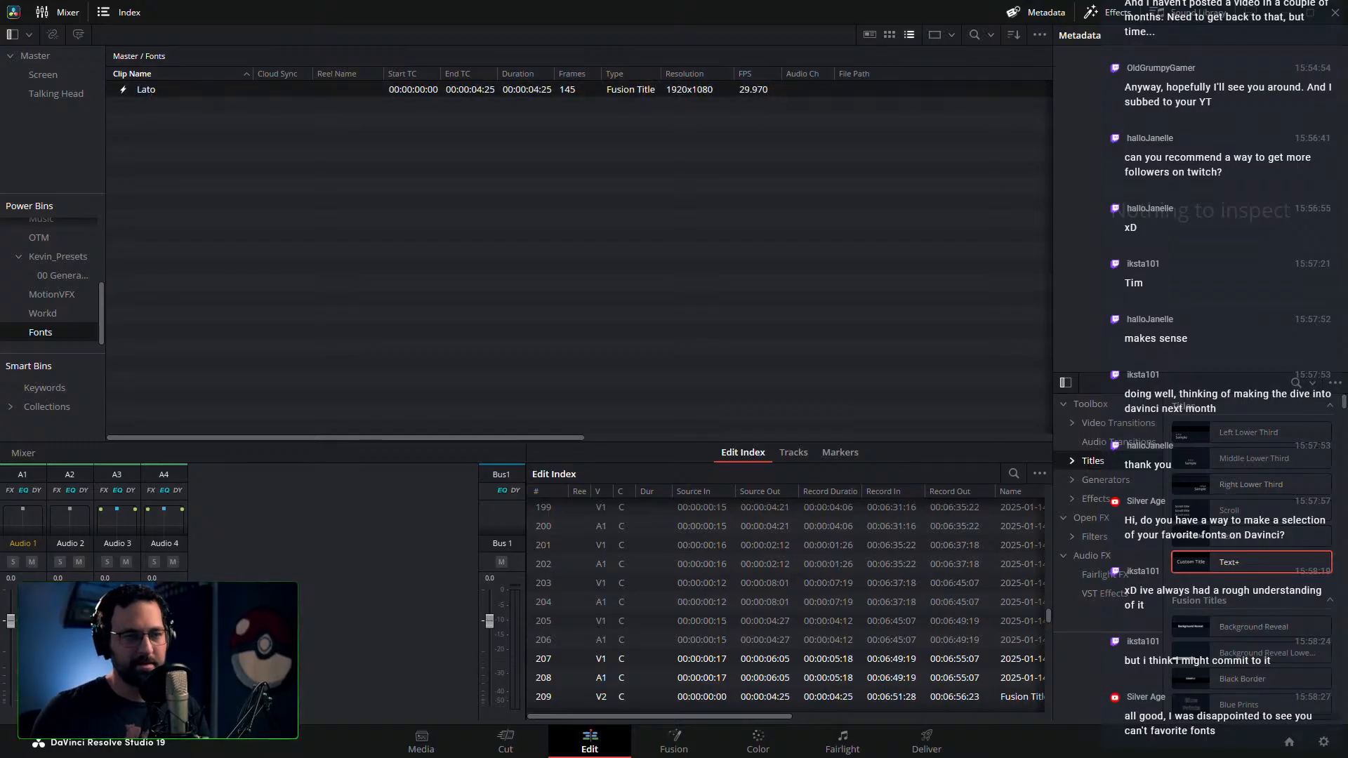
pyautogui.press('Delete')
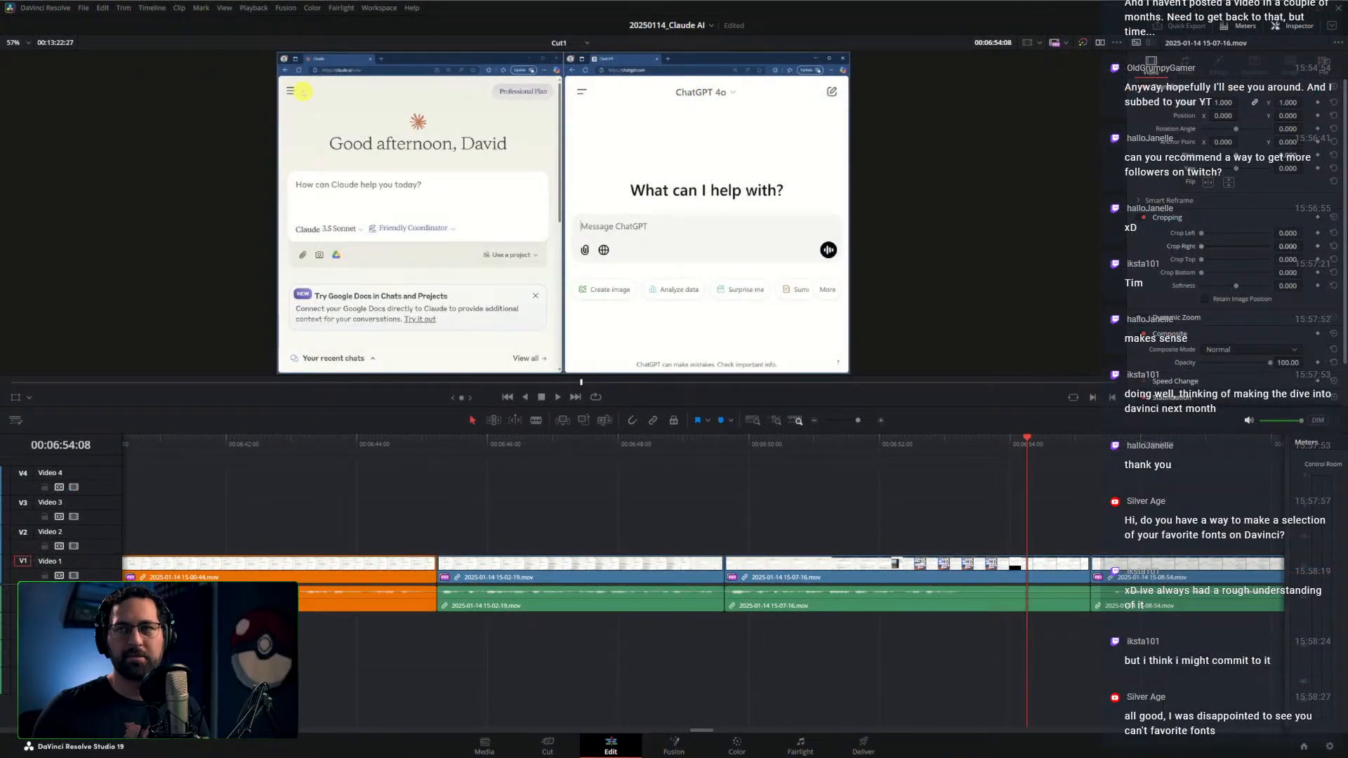
# Try out the stored Lato title on Video 2 at about 00:06:50, above the 15-07-16 clip, and delete it
pyautogui.moveTo(1, 561); pyautogui.dragTo(754, 525)
pyautogui.click(796, 444)
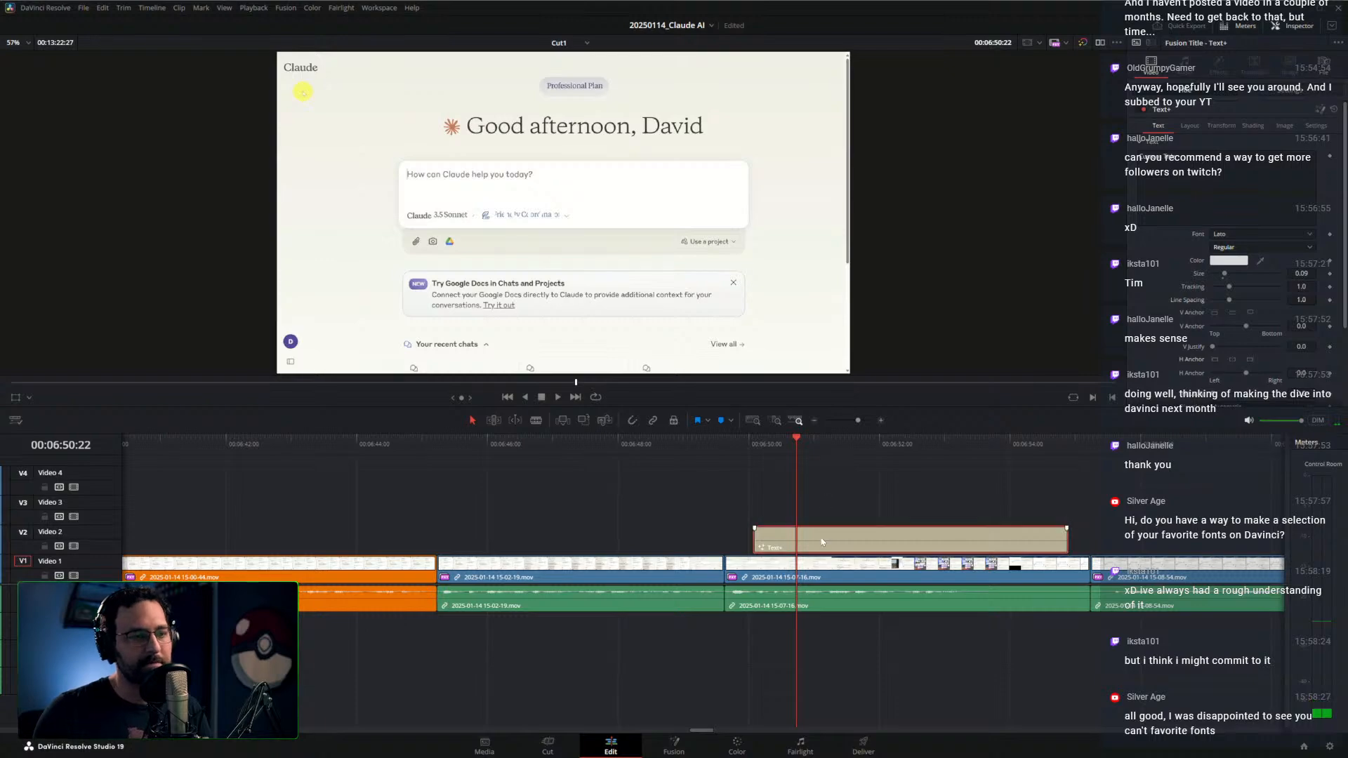
pyautogui.click(821, 542)
pyautogui.press('Delete')
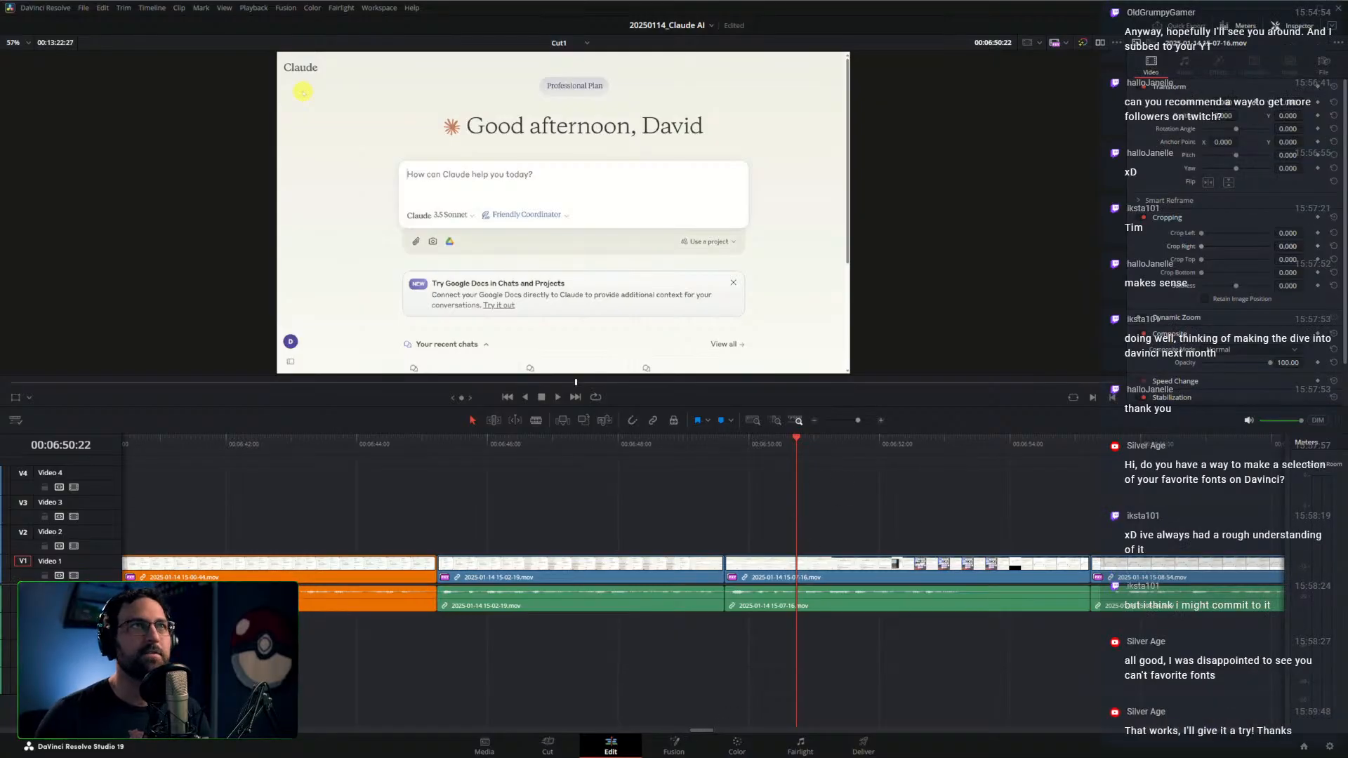
# Place the Lato title from the Fonts power bin on Video 2 at about 00:06:50 and open it in Fusion
pyautogui.moveTo(768, 757); pyautogui.dragTo(751, 541)
pyautogui.click(674, 746)
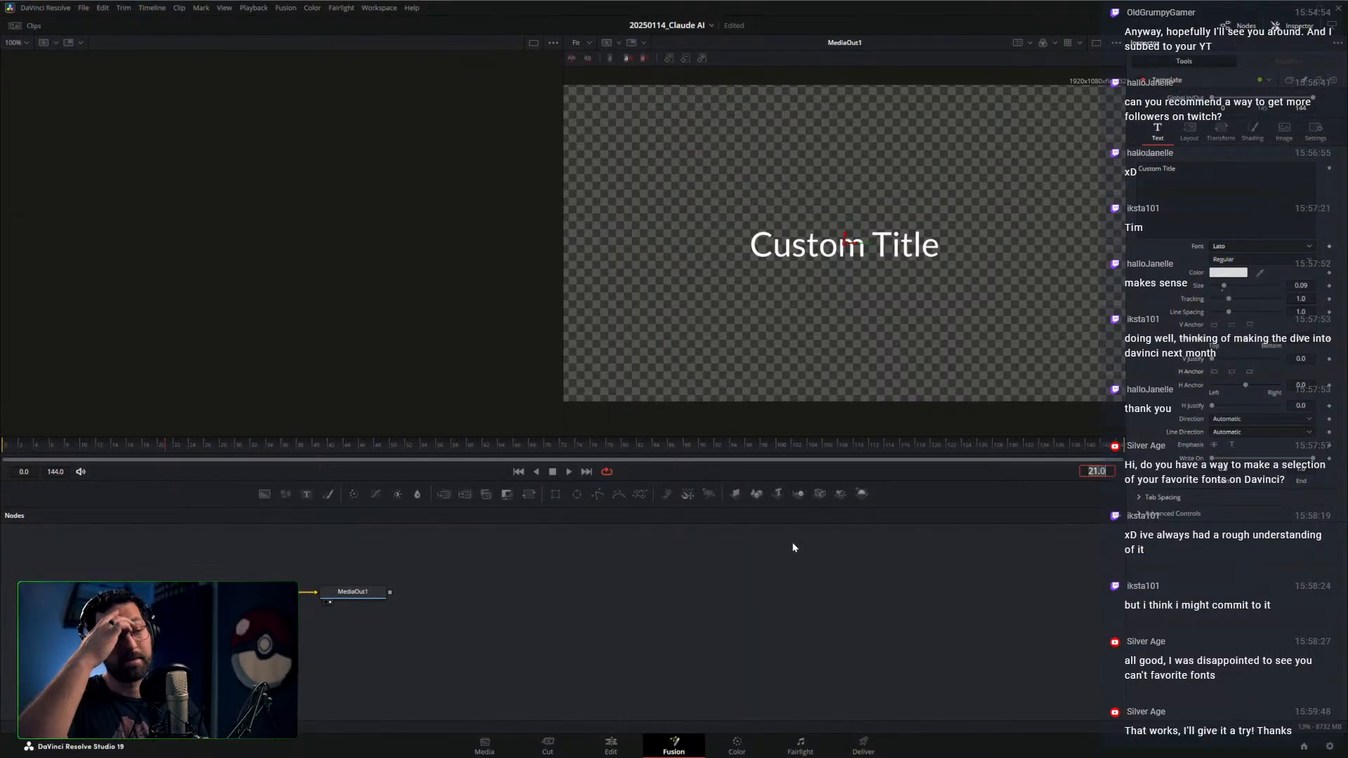
pyautogui.moveTo(168, 550); pyautogui.dragTo(636, 592)
pyautogui.click(507, 619)
pyautogui.click(436, 592)
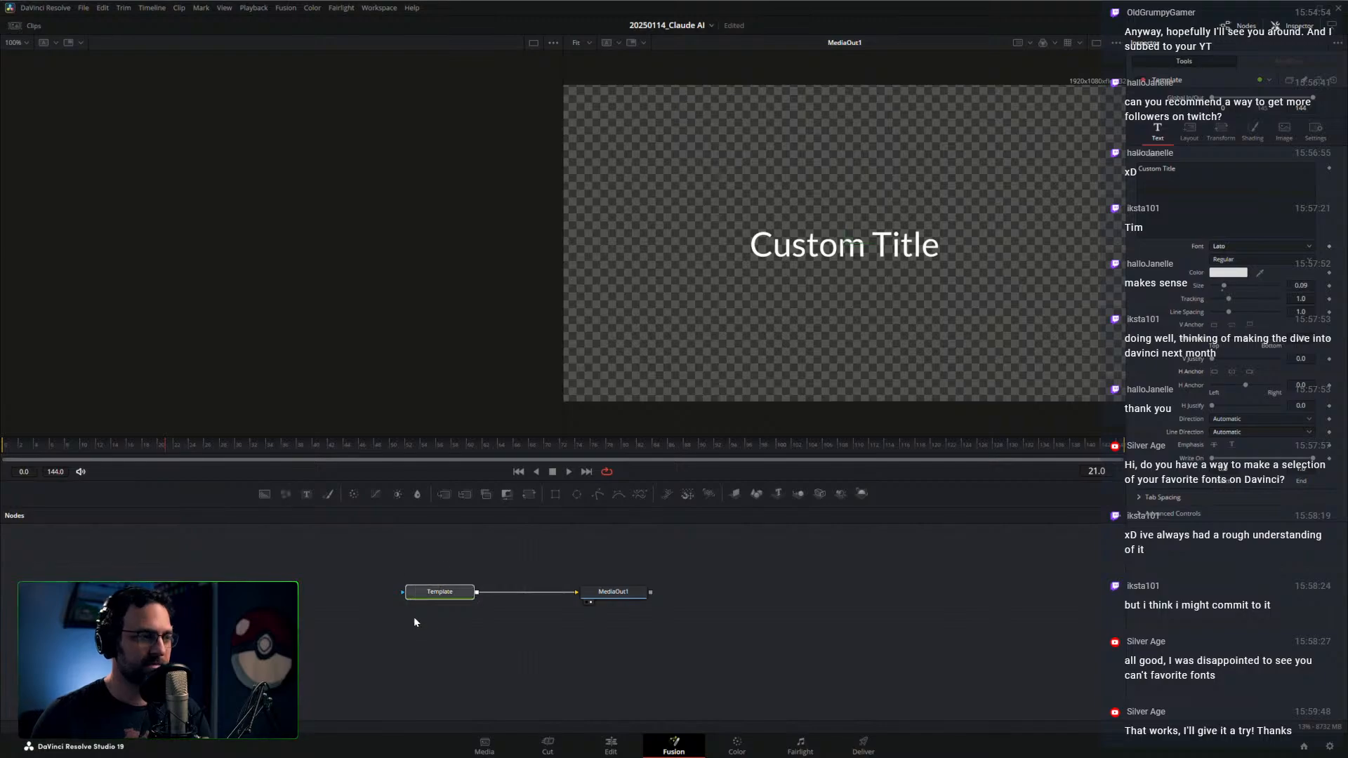
# Add a separate Text+ node above the Template–MediaOut1 connection and enter "Custom Title" as its text
pyautogui.moveTo(310, 503); pyautogui.dragTo(565, 562)
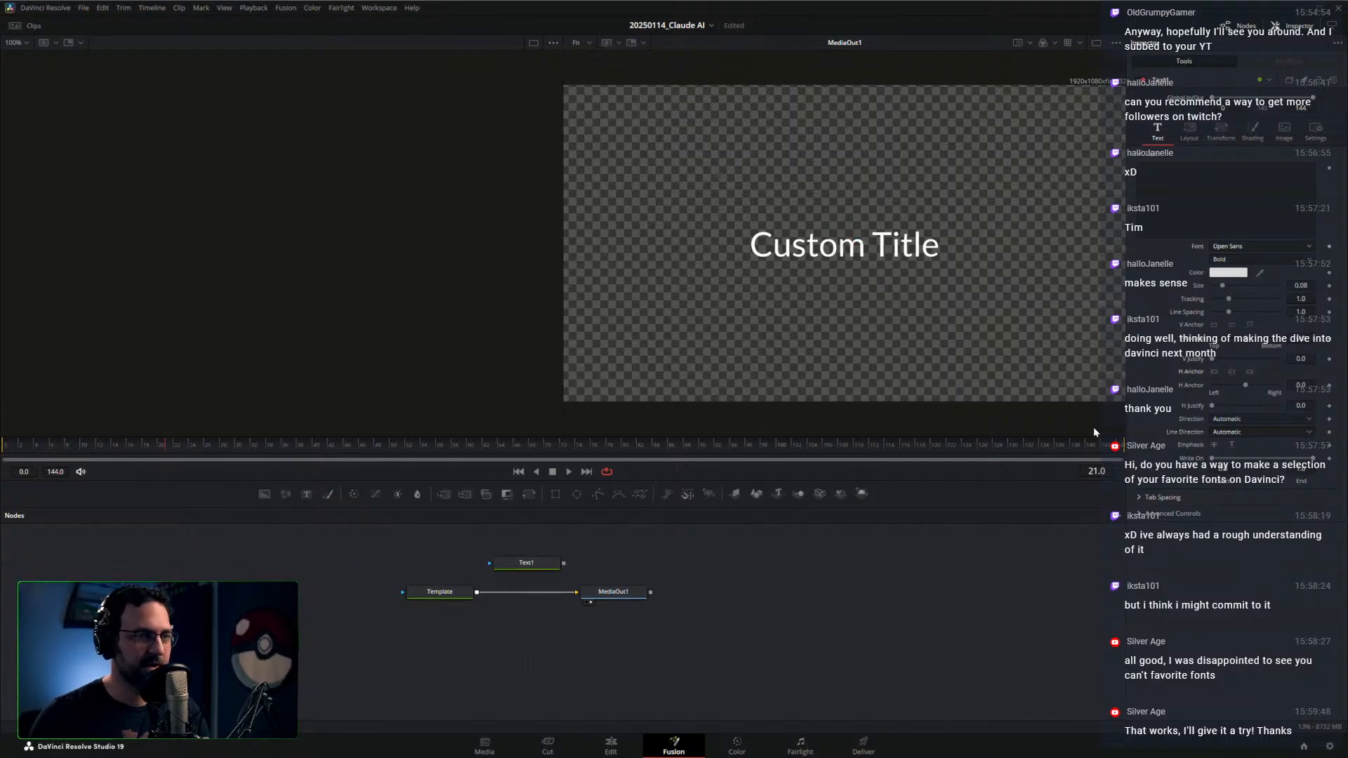
pyautogui.click(526, 563)
pyautogui.click(1171, 223)
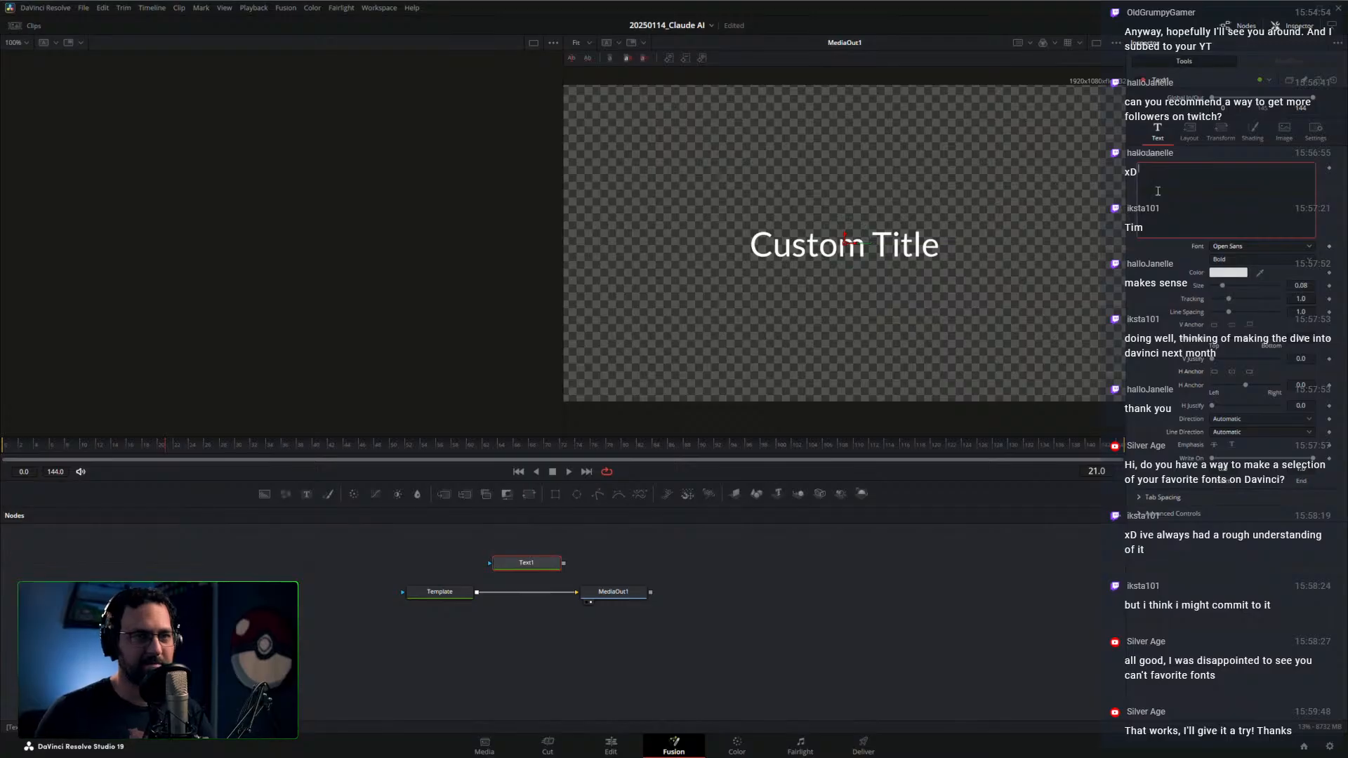
pyautogui.write('Cu')
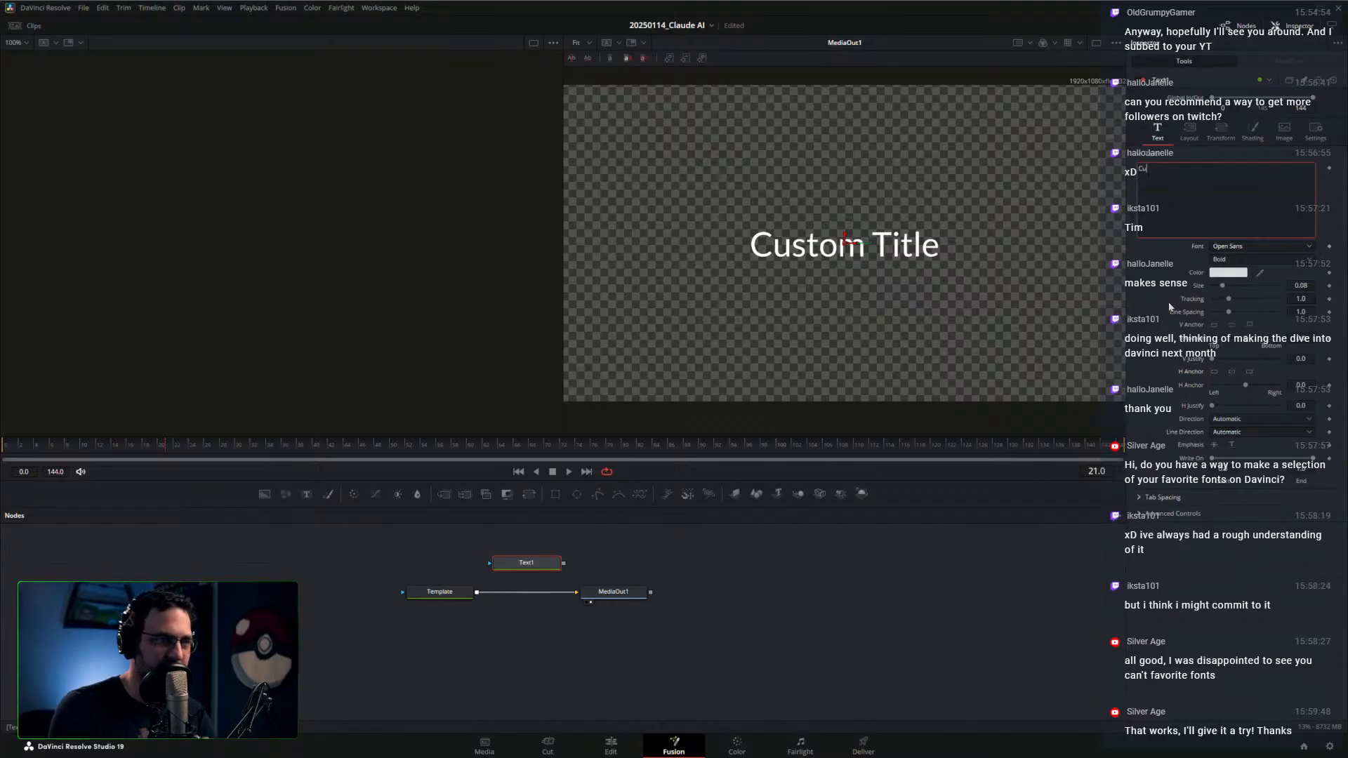
pyautogui.write('stom T')
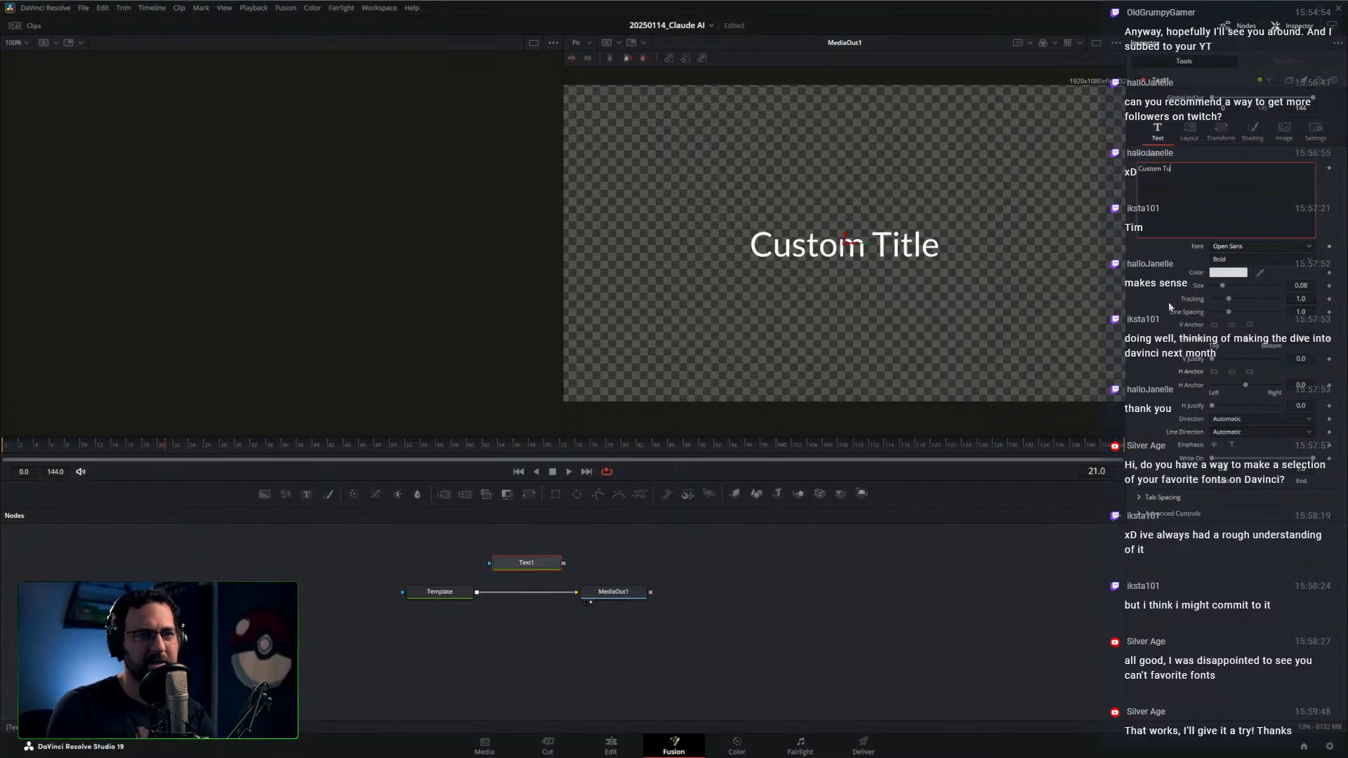
pyautogui.write('itle')
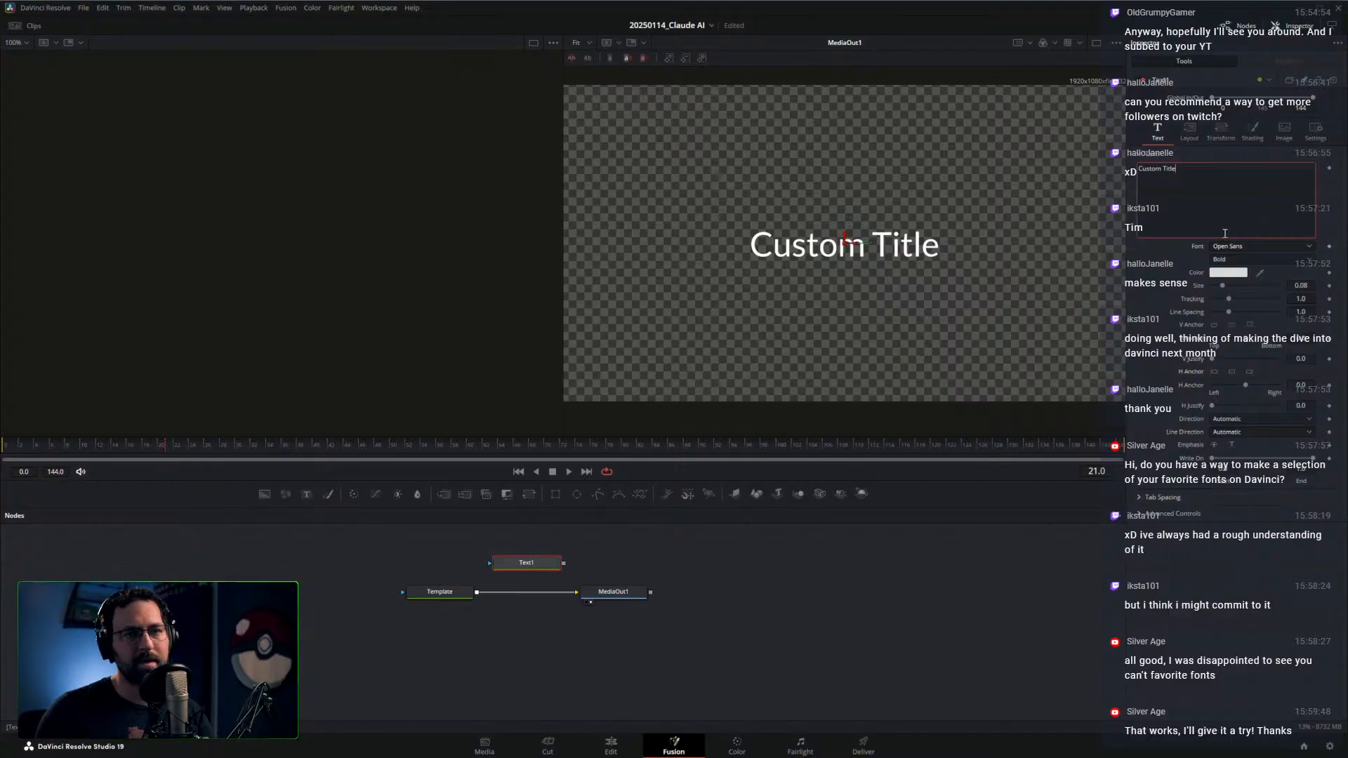
# Set the Text1 node's font to Gotham
pyautogui.click(1260, 247)
pyautogui.scroll(10, 1249, 342)
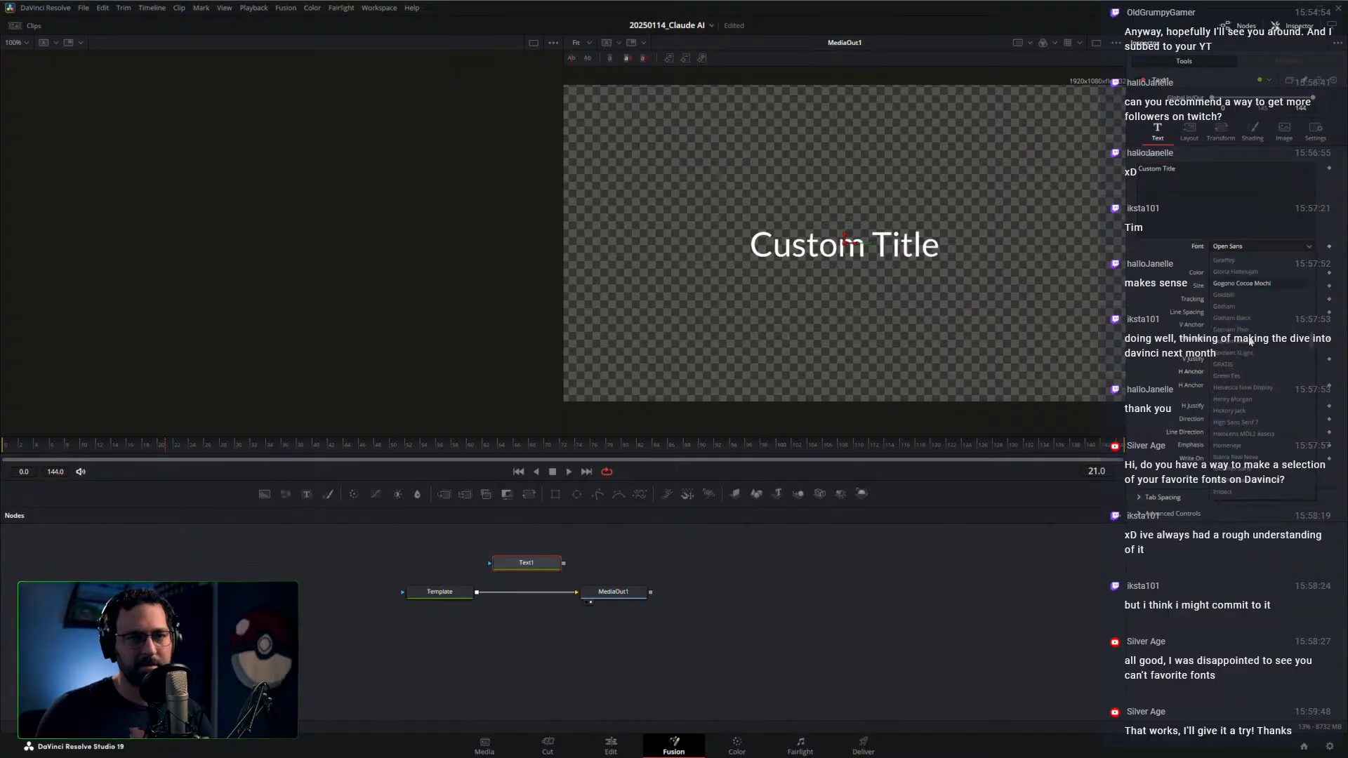
pyautogui.scroll(6, 1241, 370)
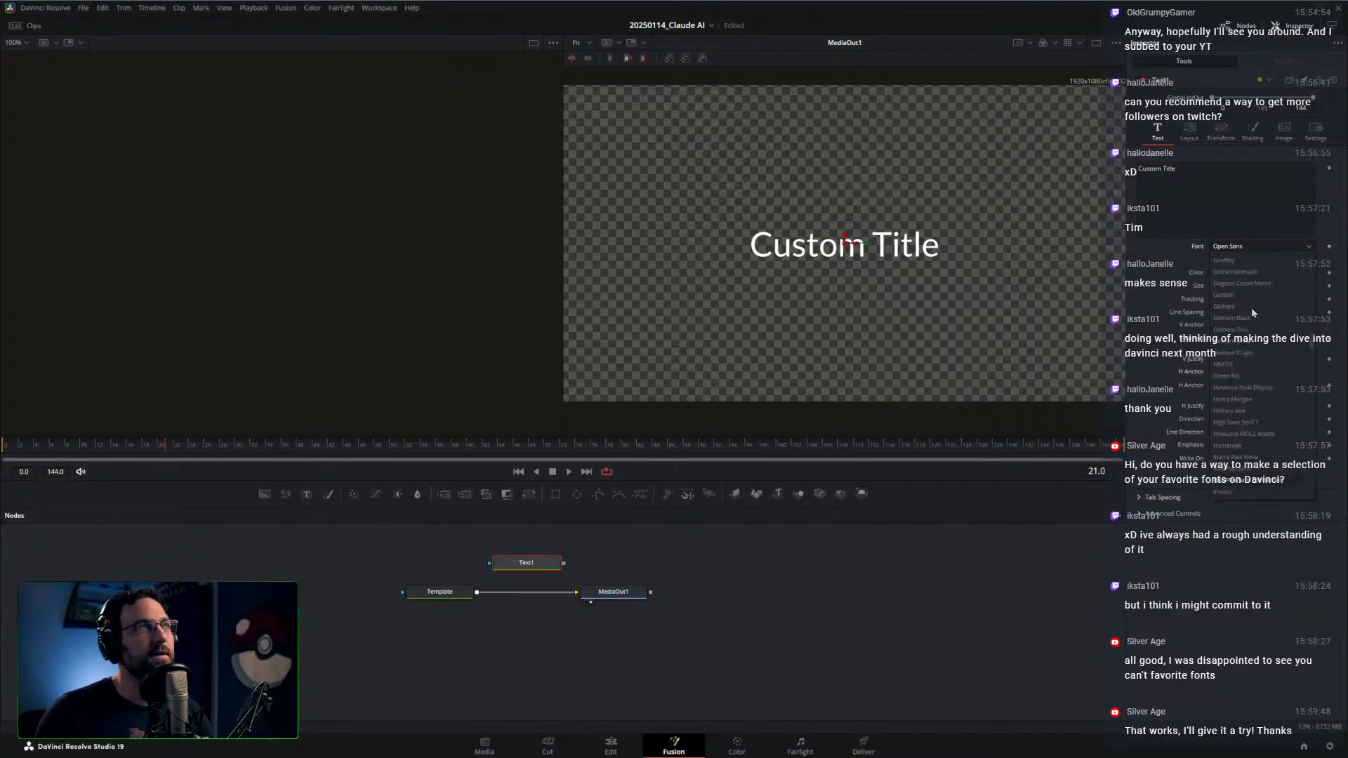
pyautogui.click(1254, 364)
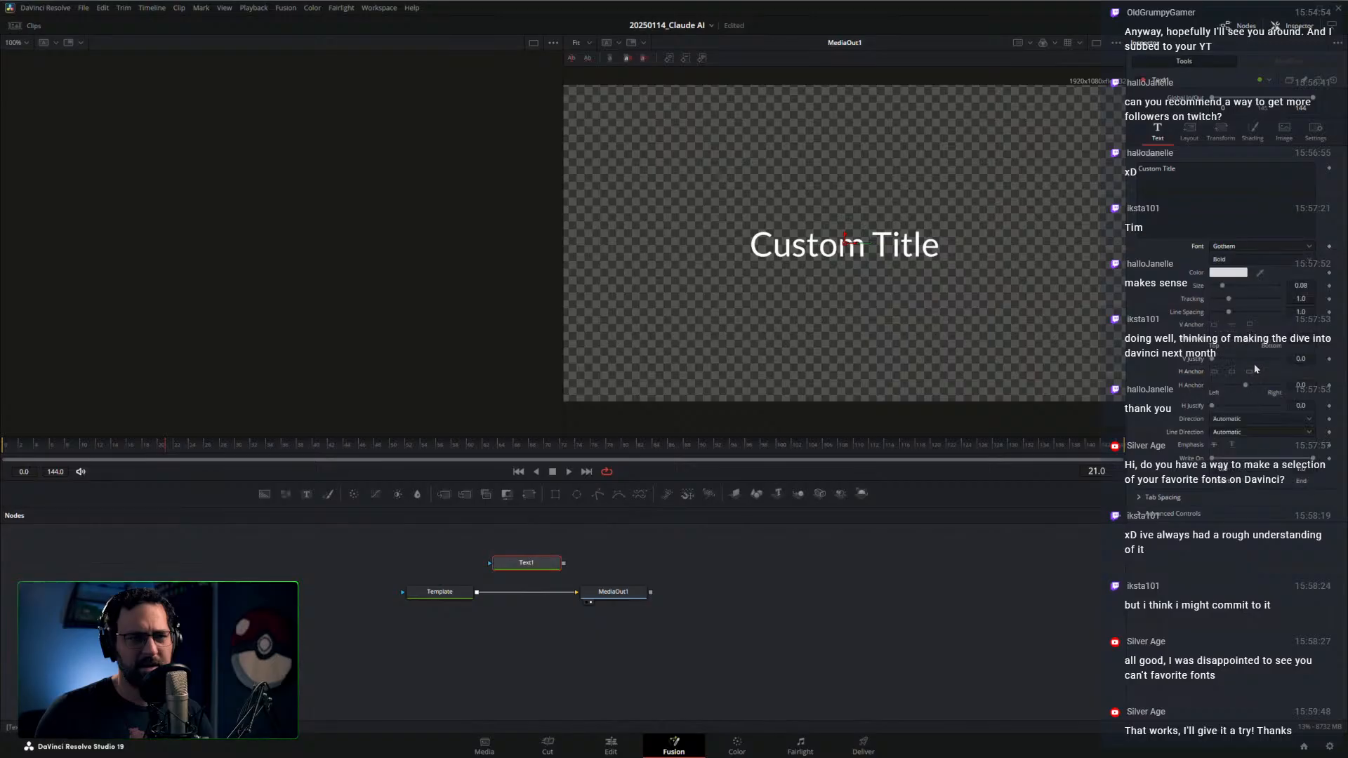
# Start creating a macro from the Text1 node and close the macro editor without saving
pyautogui.rightClick(558, 566)
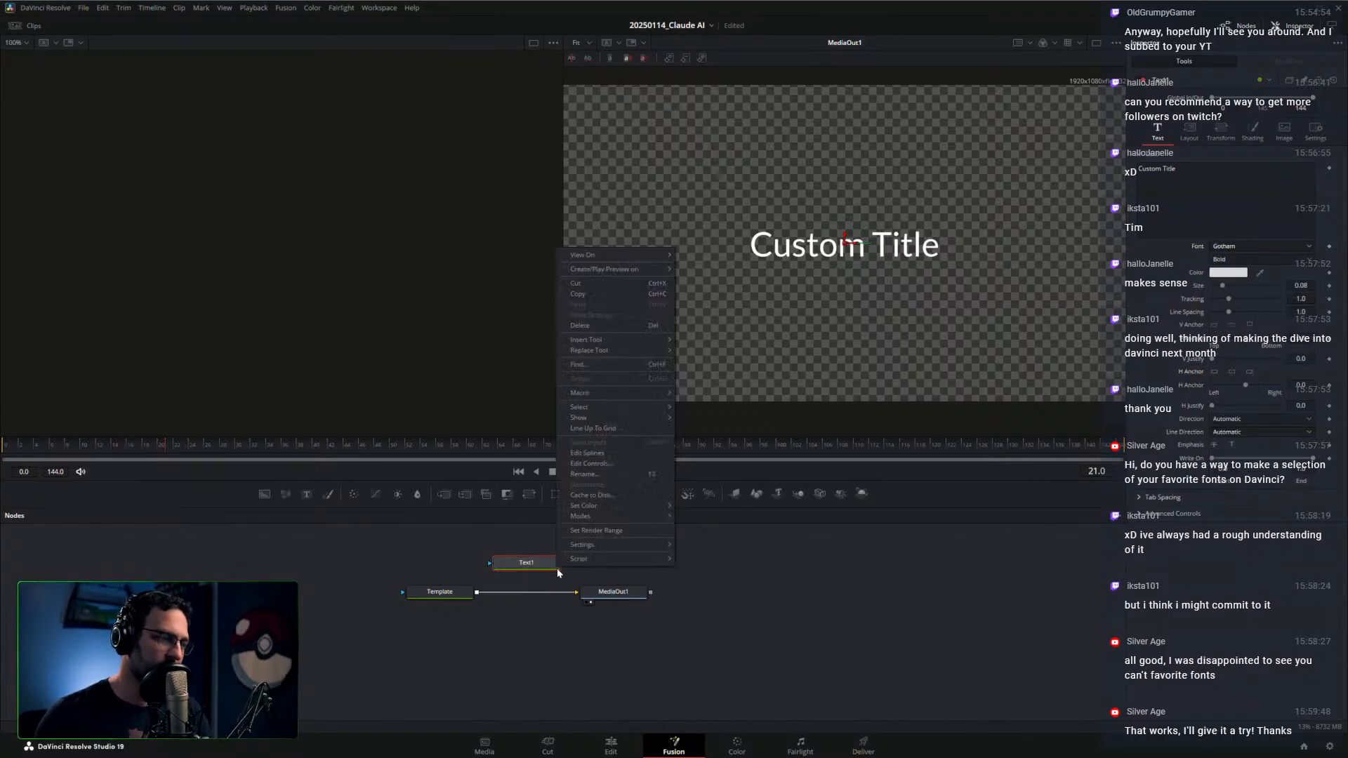
pyautogui.moveTo(659, 392)
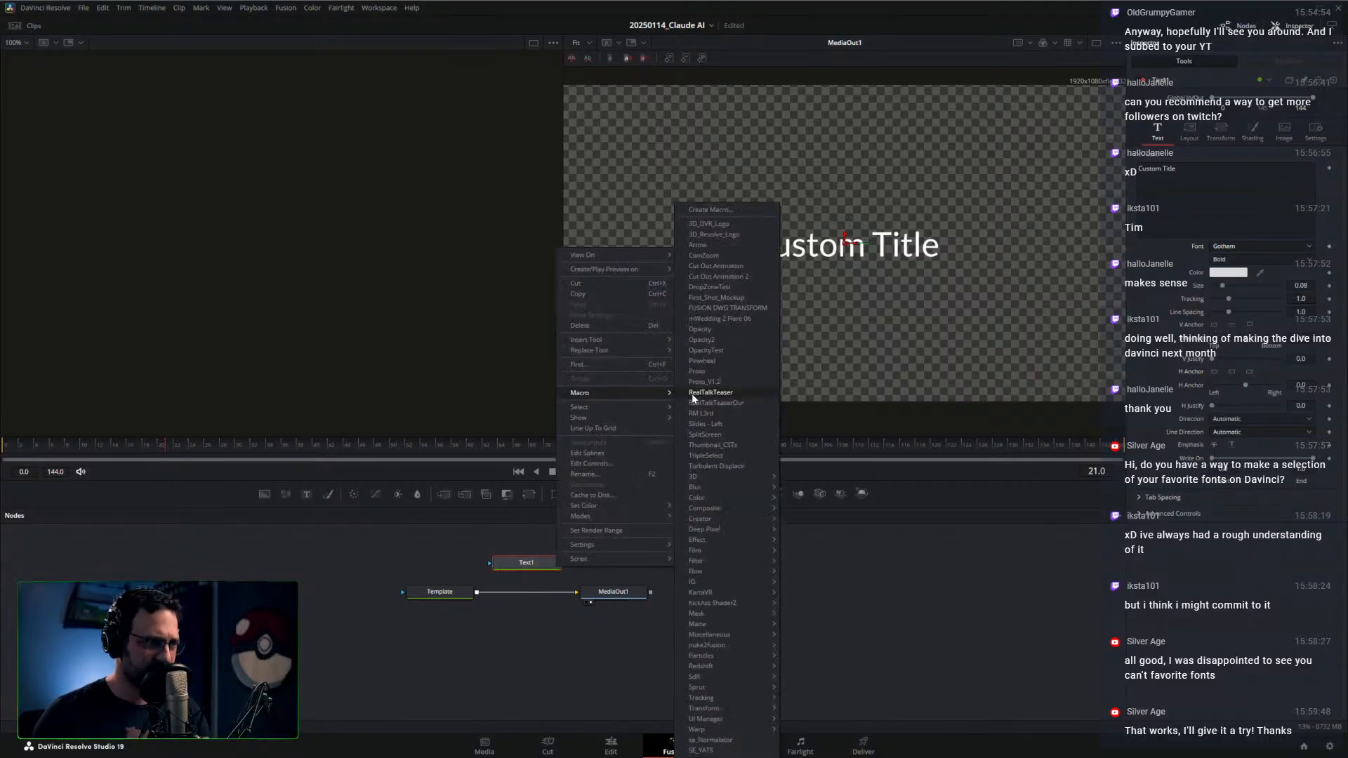
pyautogui.click(723, 211)
pyautogui.moveTo(241, 44); pyautogui.dragTo(408, 79)
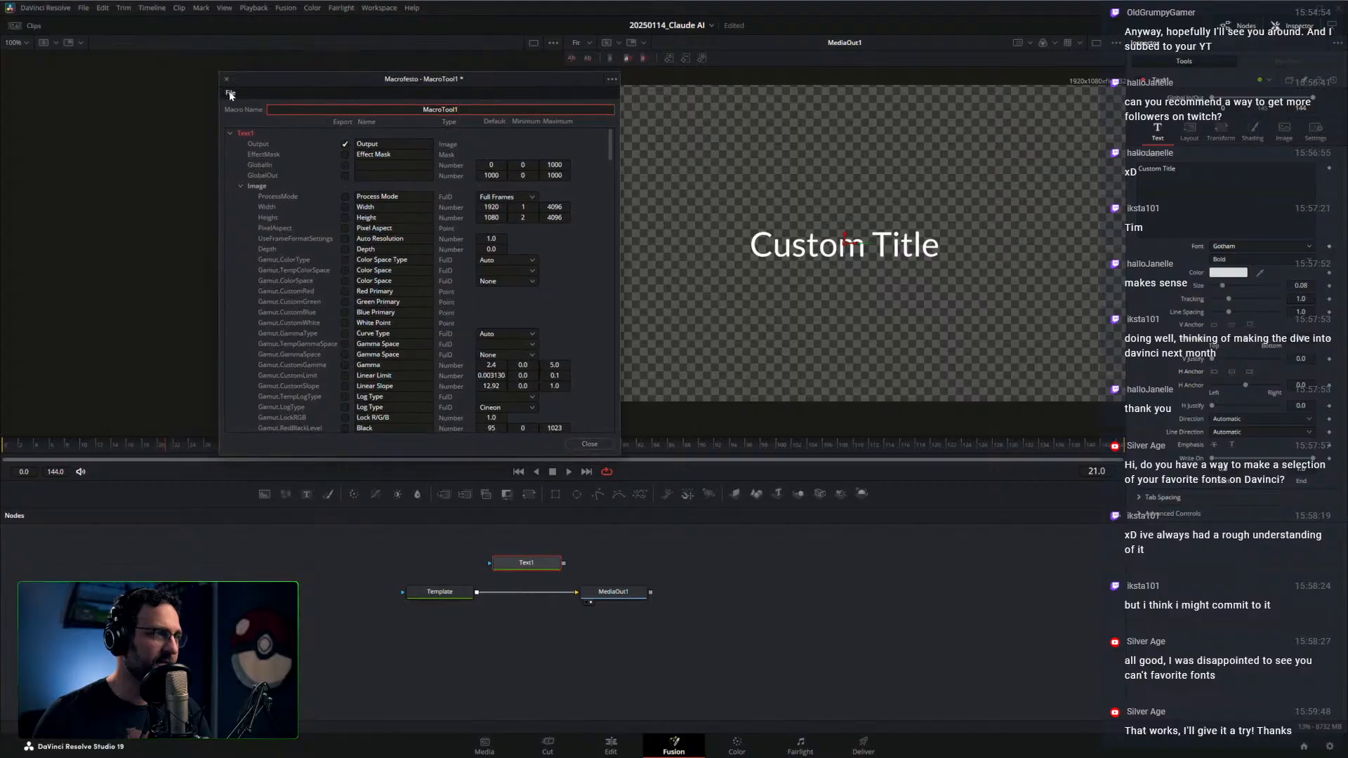
pyautogui.click(231, 93)
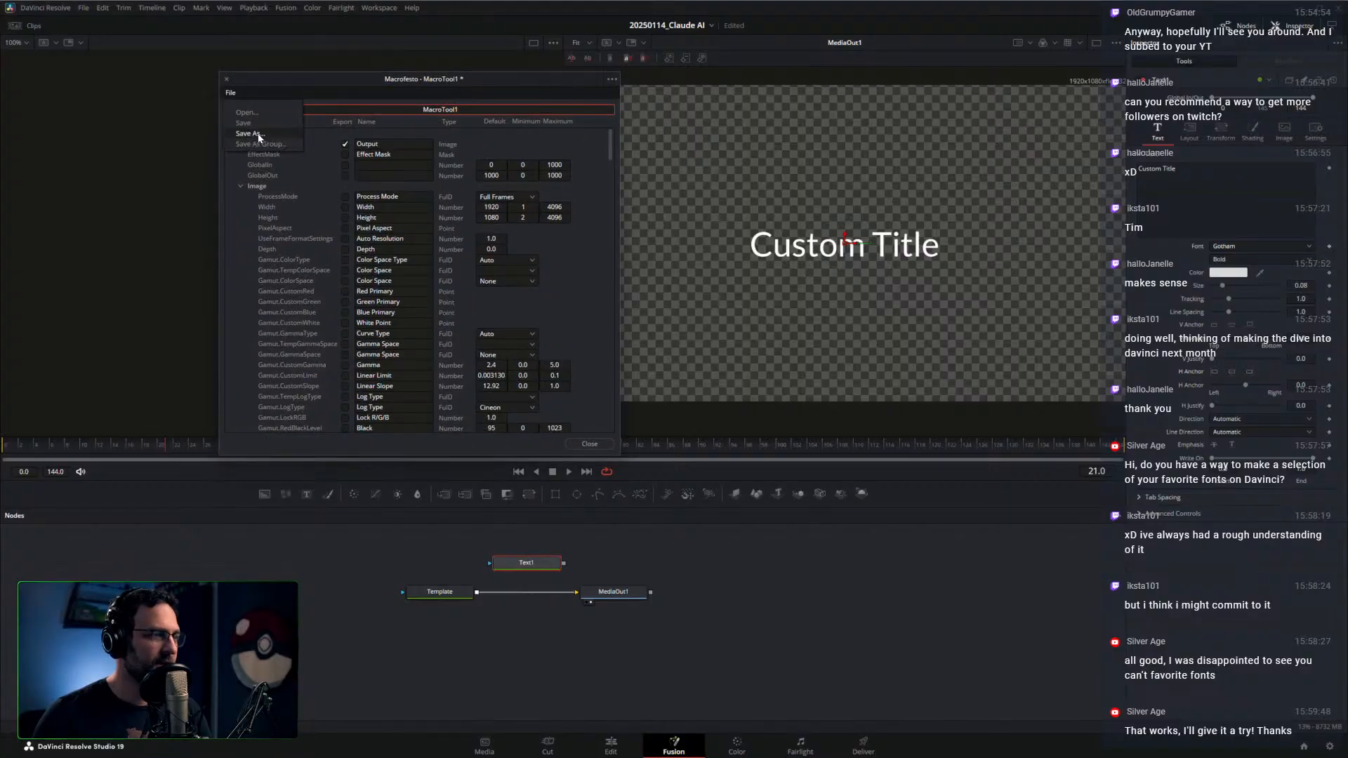
pyautogui.click(474, 73)
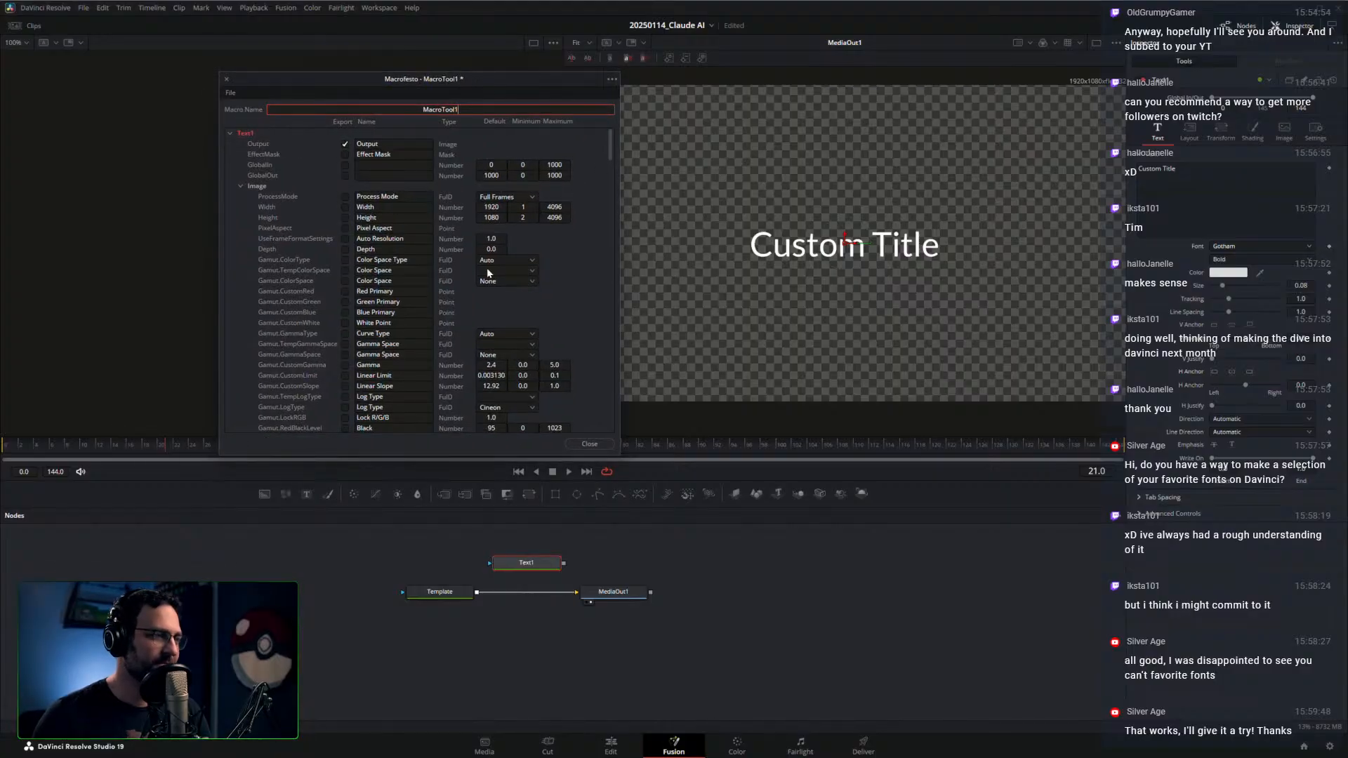
pyautogui.click(590, 443)
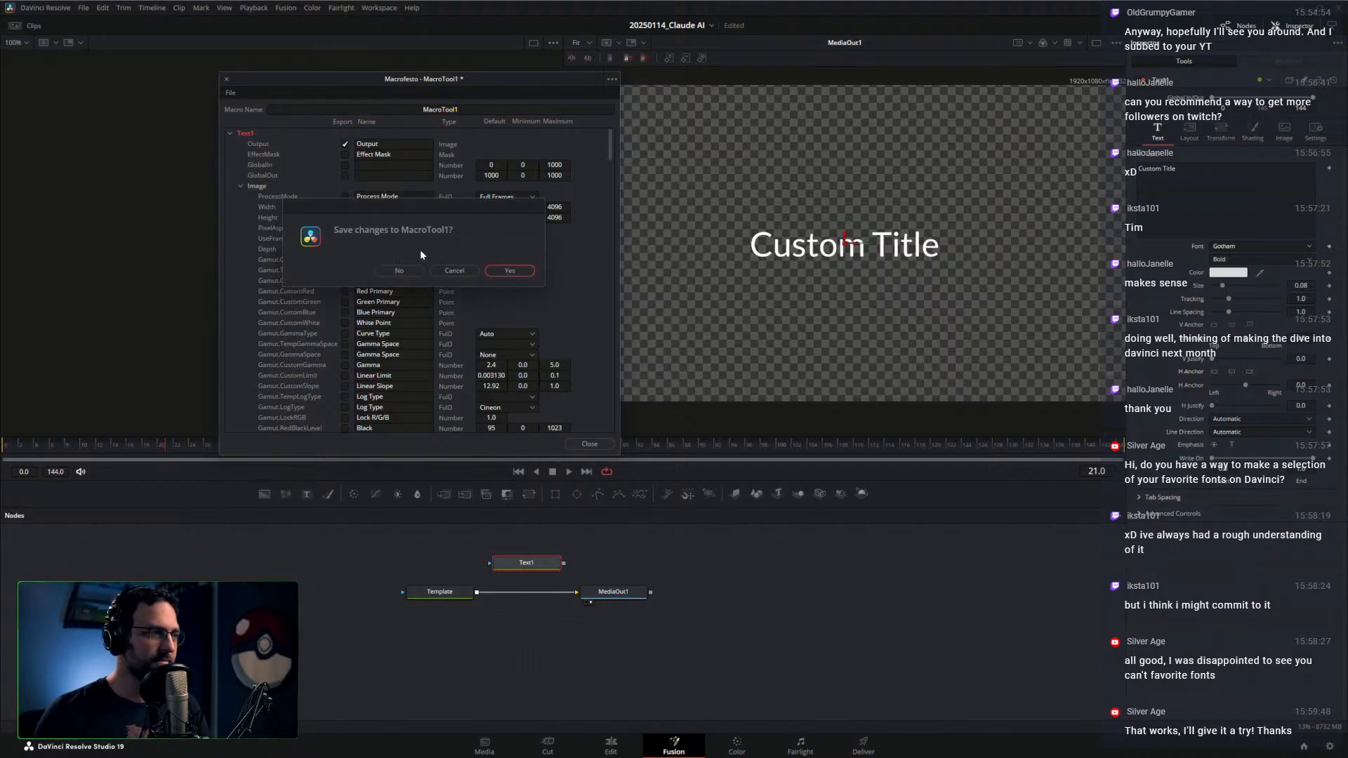
pyautogui.click(404, 270)
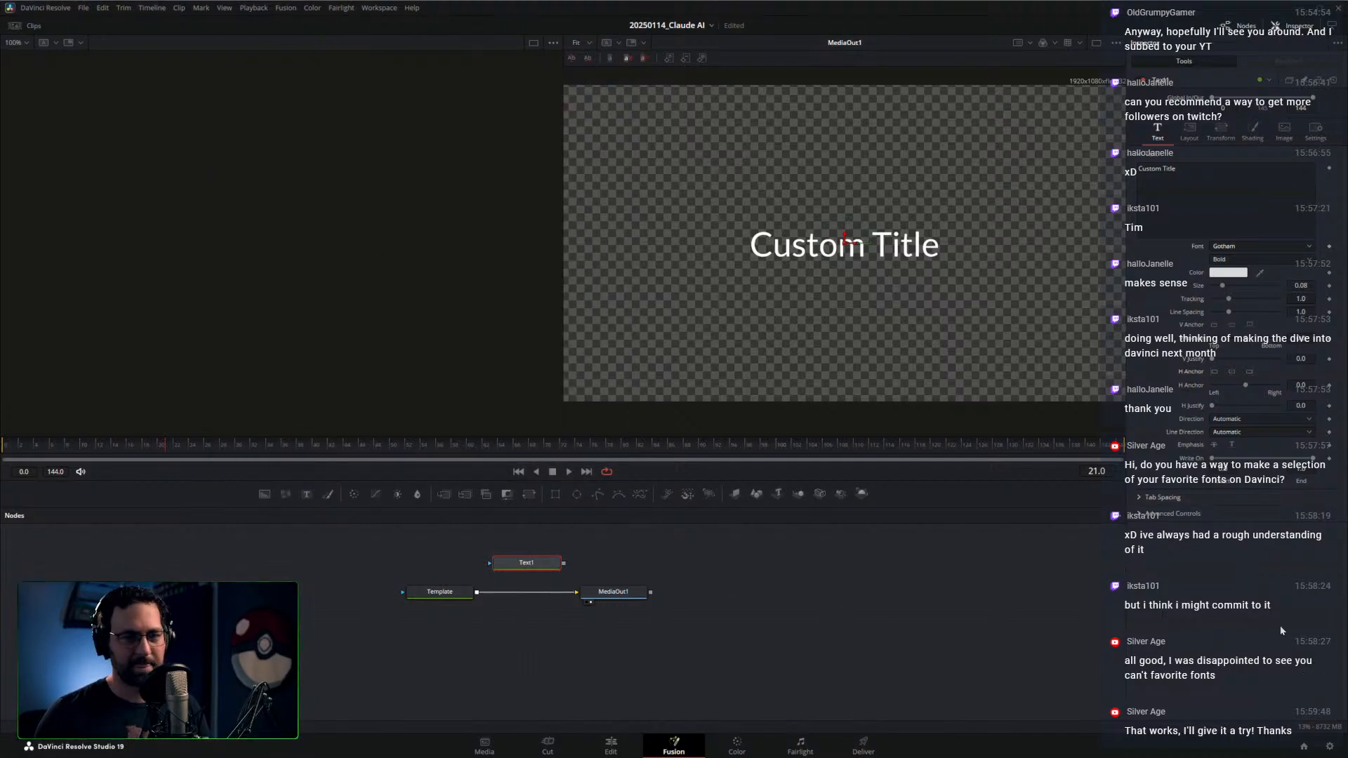
pyautogui.click(1139, 513)
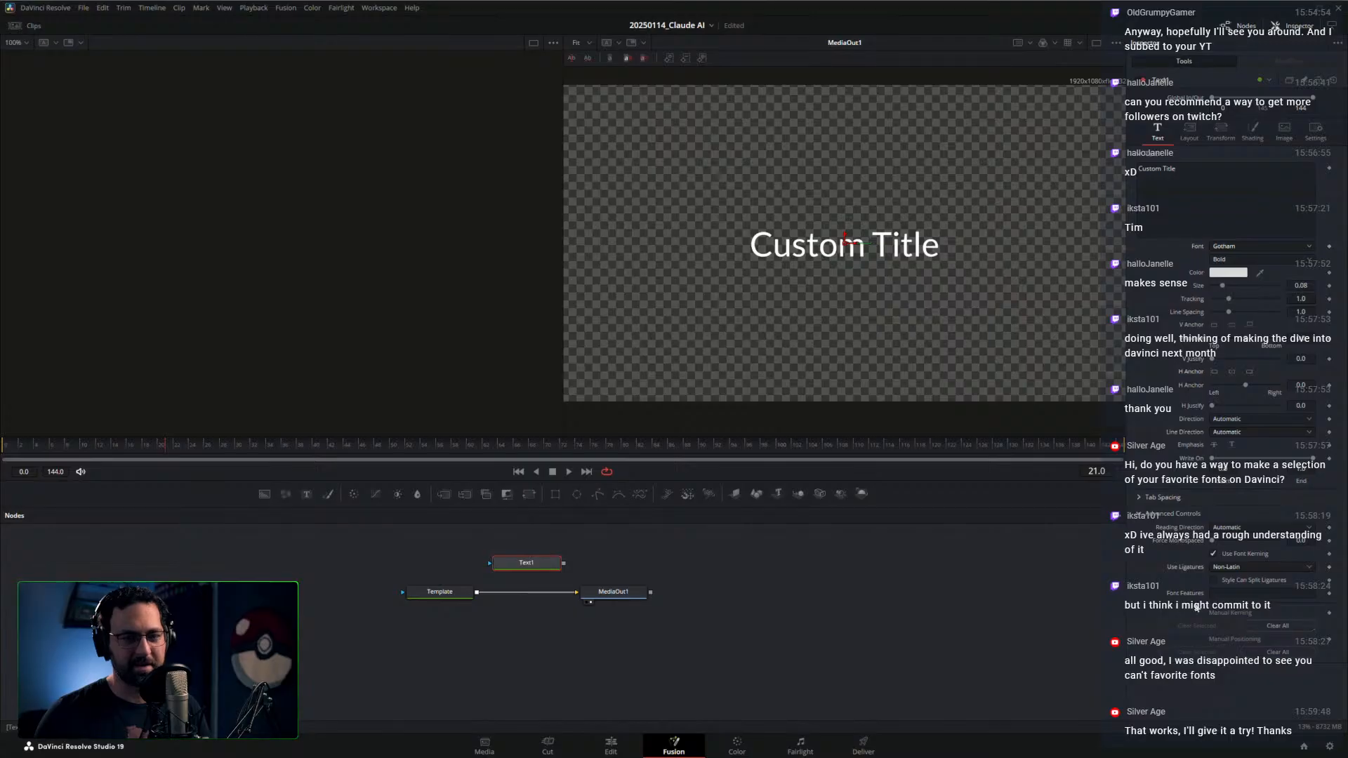
pyautogui.click(1143, 512)
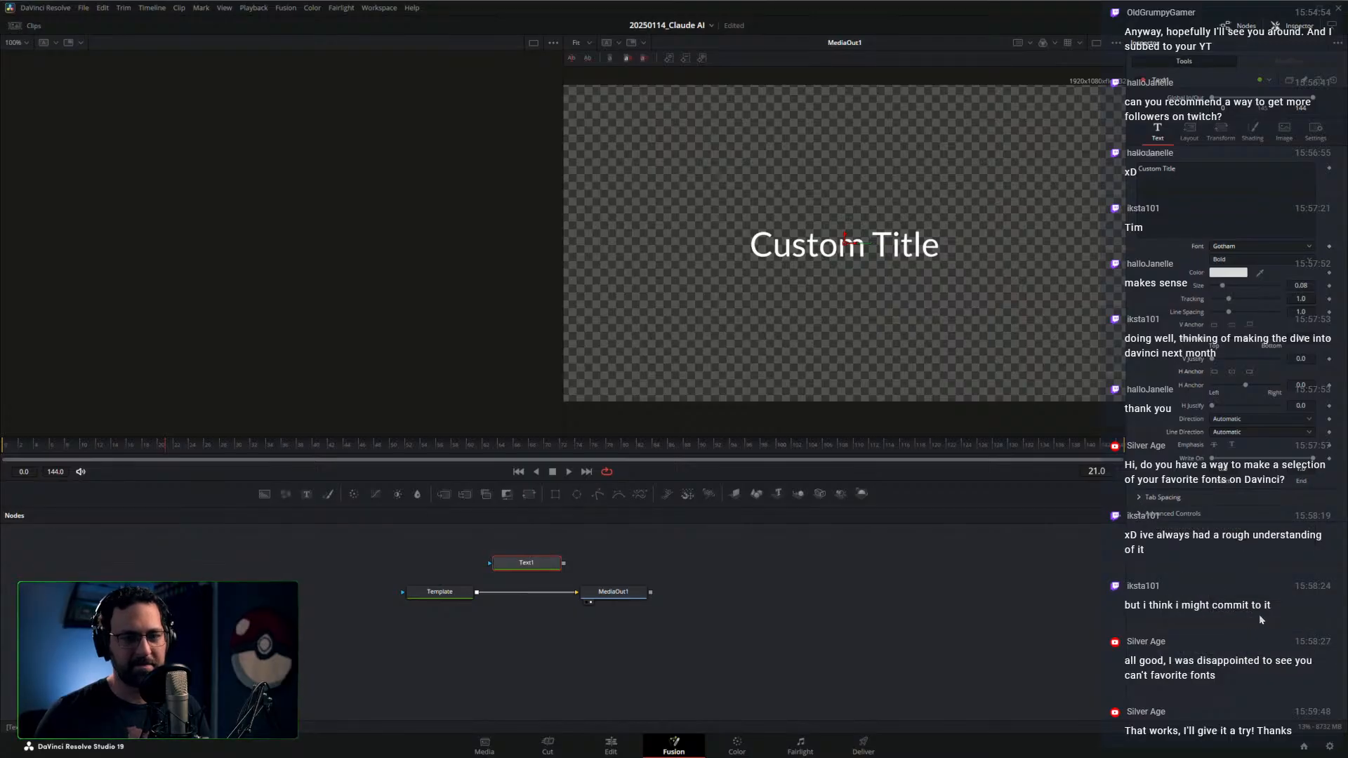
pyautogui.click(1313, 132)
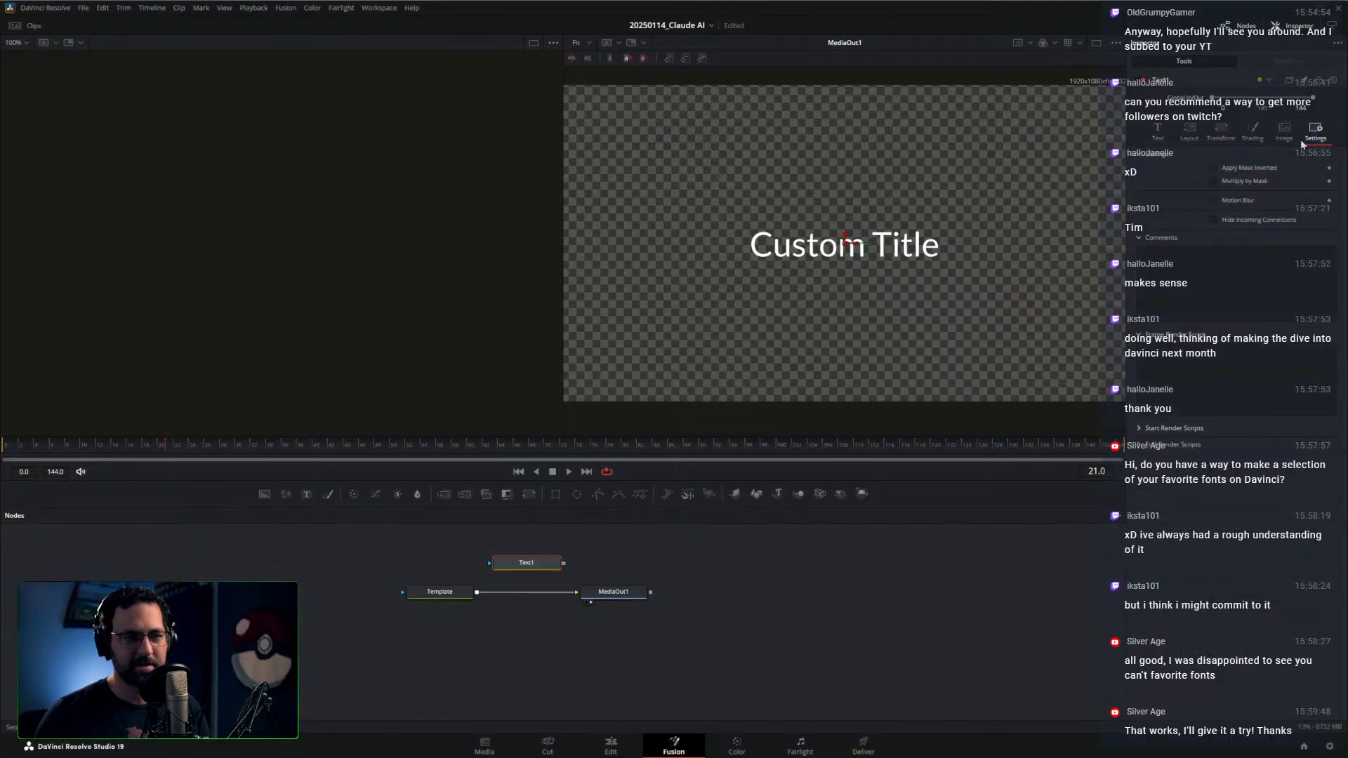
pyautogui.click(1158, 132)
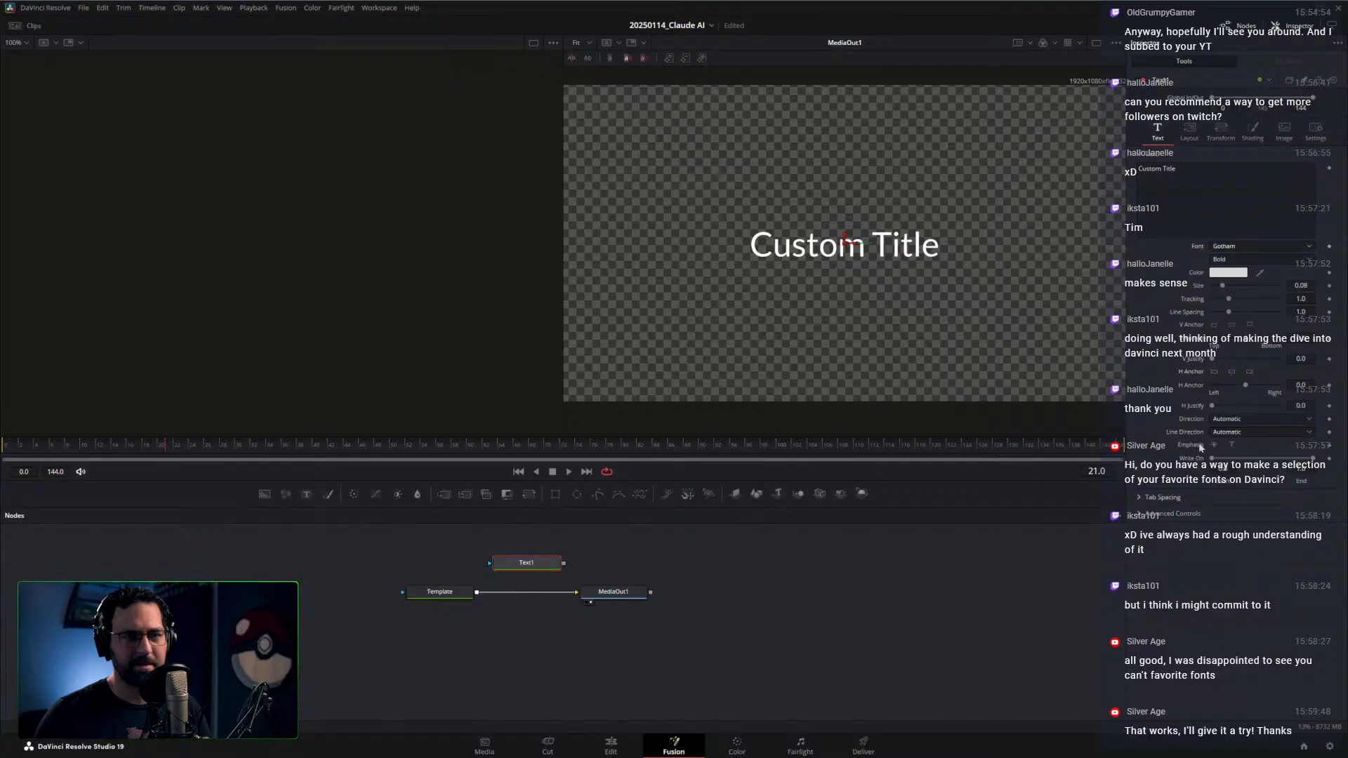
# Save the Text1 node's settings as the default for Text+ nodes and delete the Text1 node
pyautogui.rightClick(516, 564)
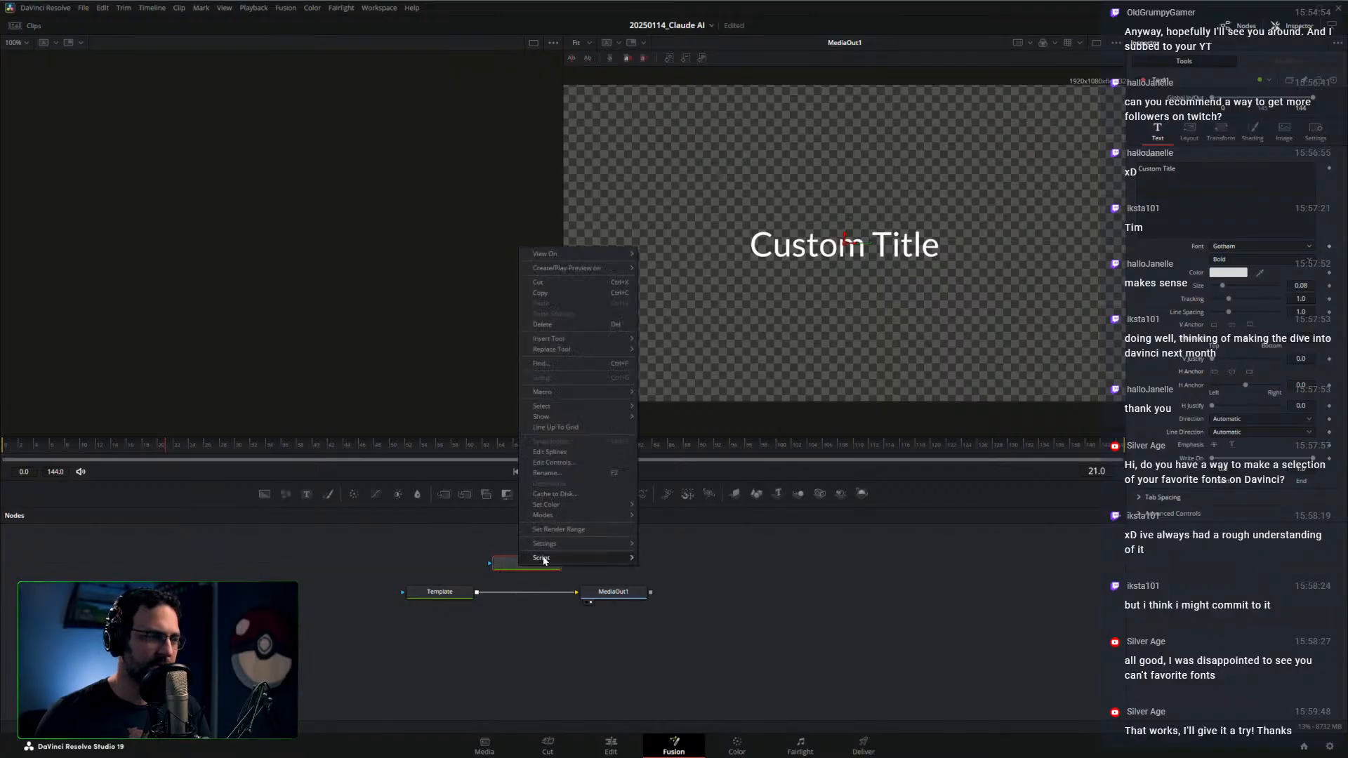
pyautogui.moveTo(560, 544)
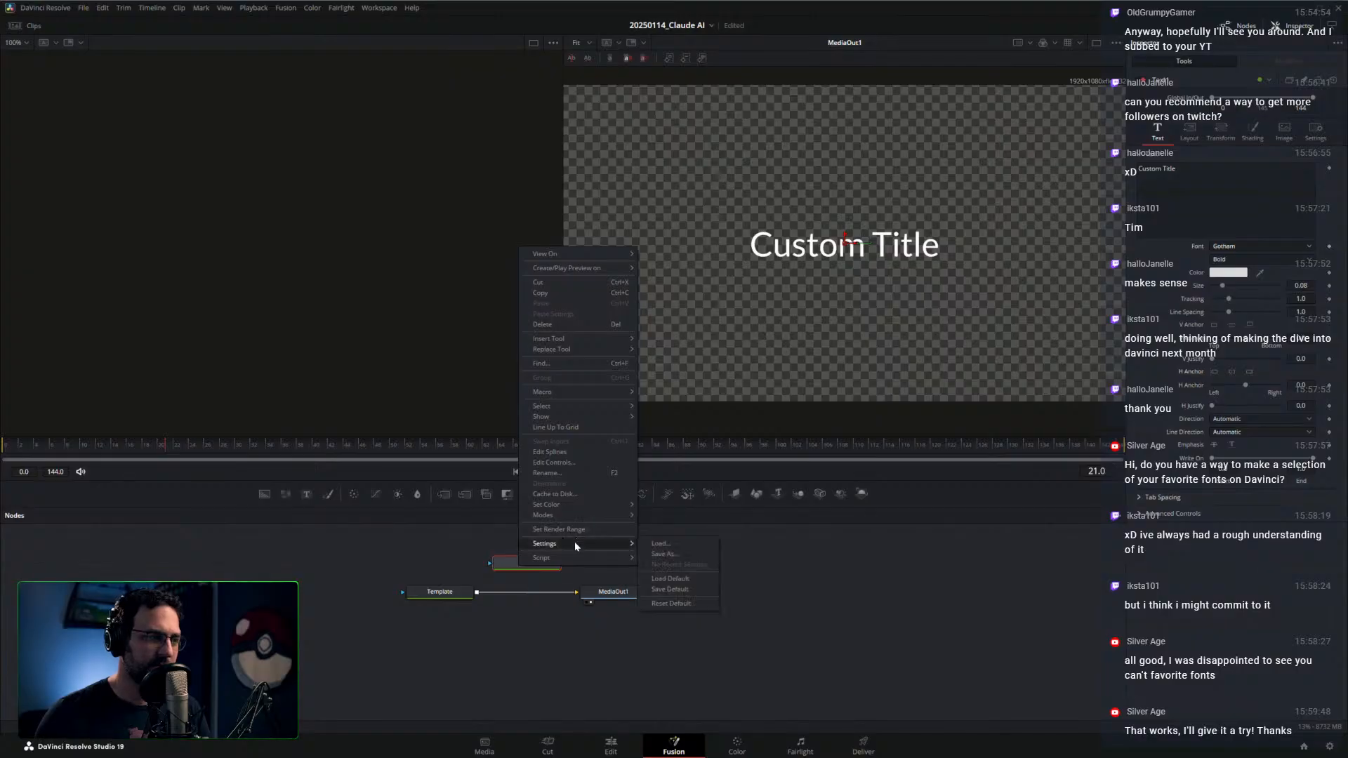
pyautogui.click(670, 590)
pyautogui.press('Delete')
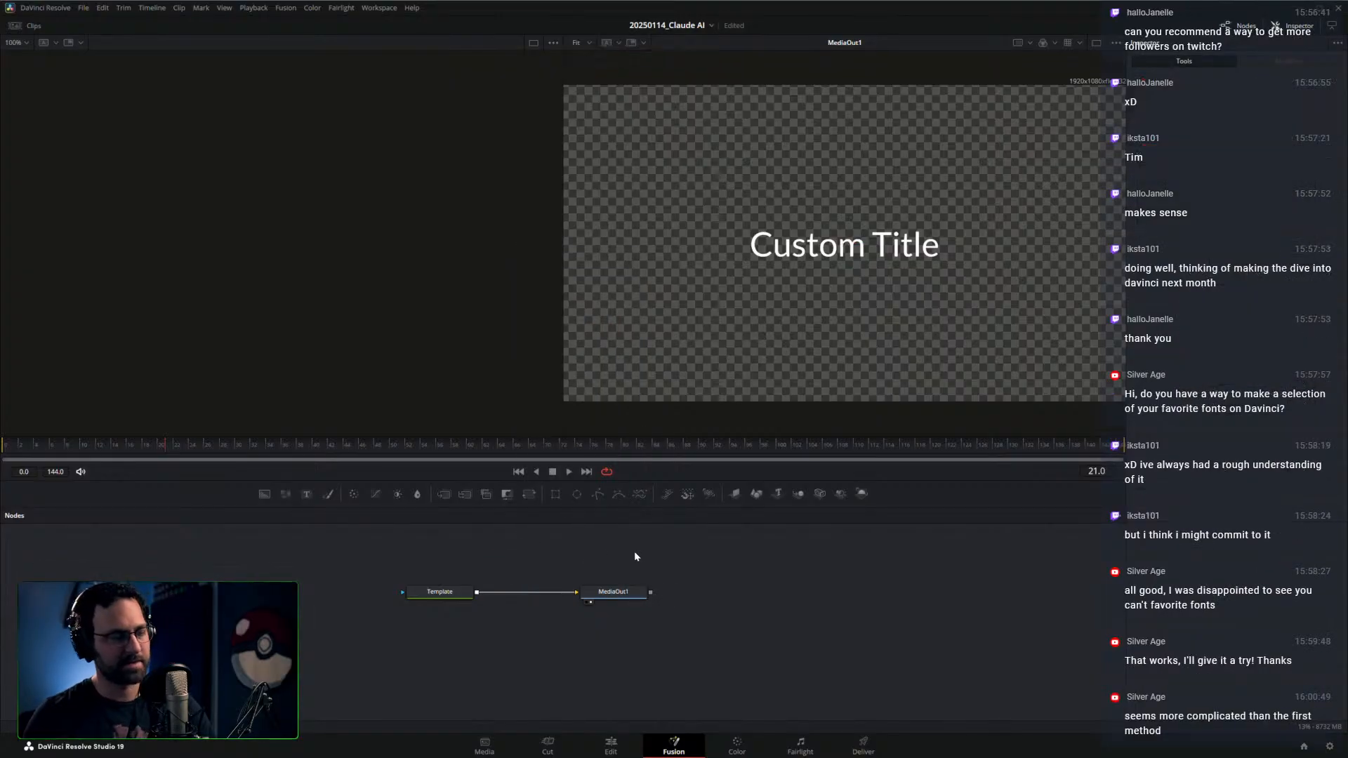
# Add a new Text+ node to check its default text and font, and delete the node
pyautogui.click(306, 494)
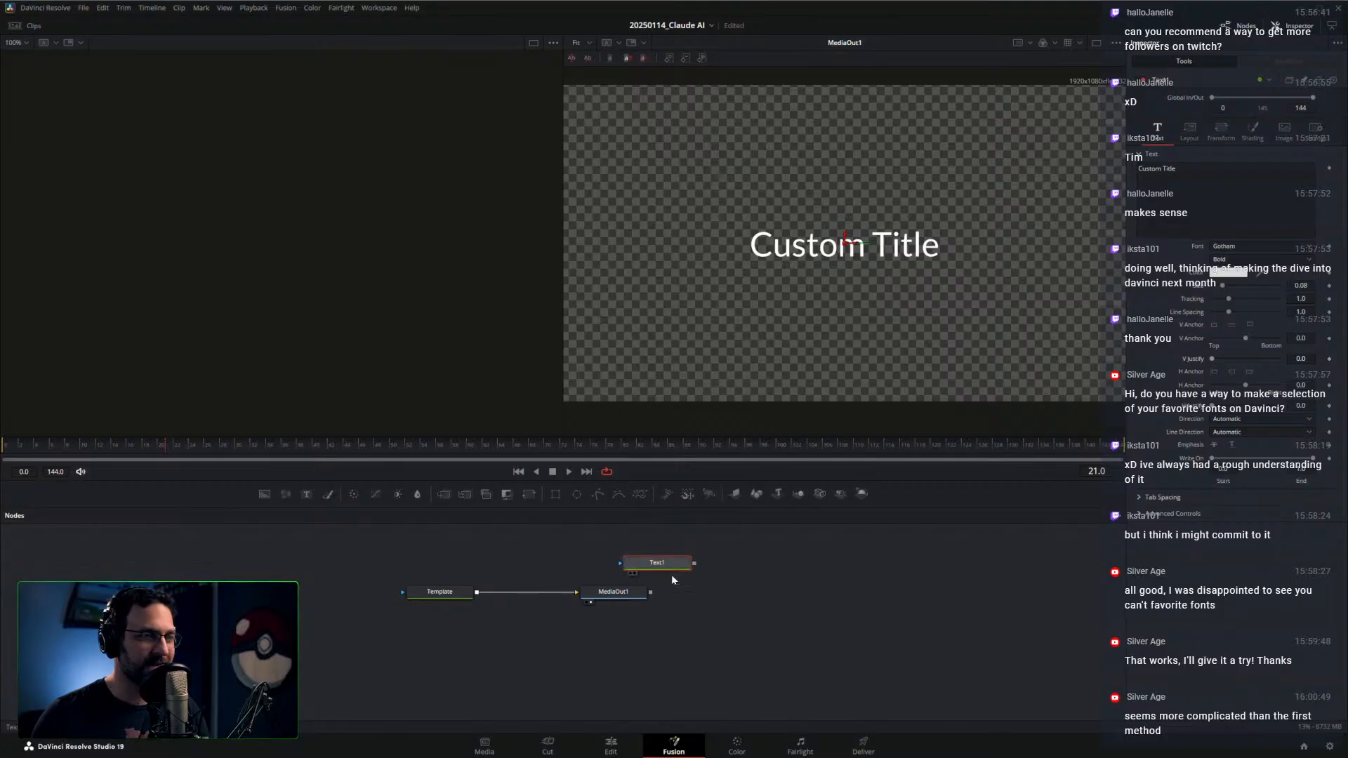
pyautogui.click(1241, 248)
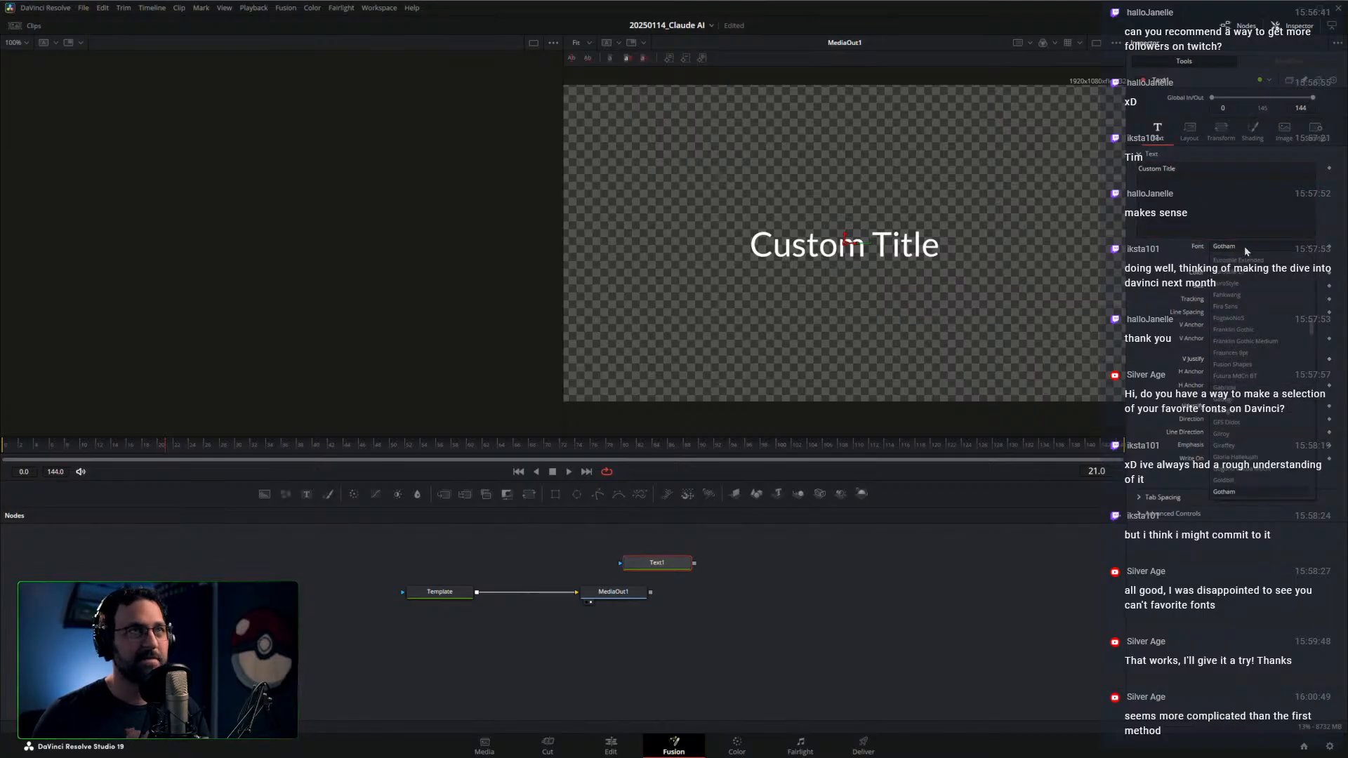
pyautogui.click(1243, 199)
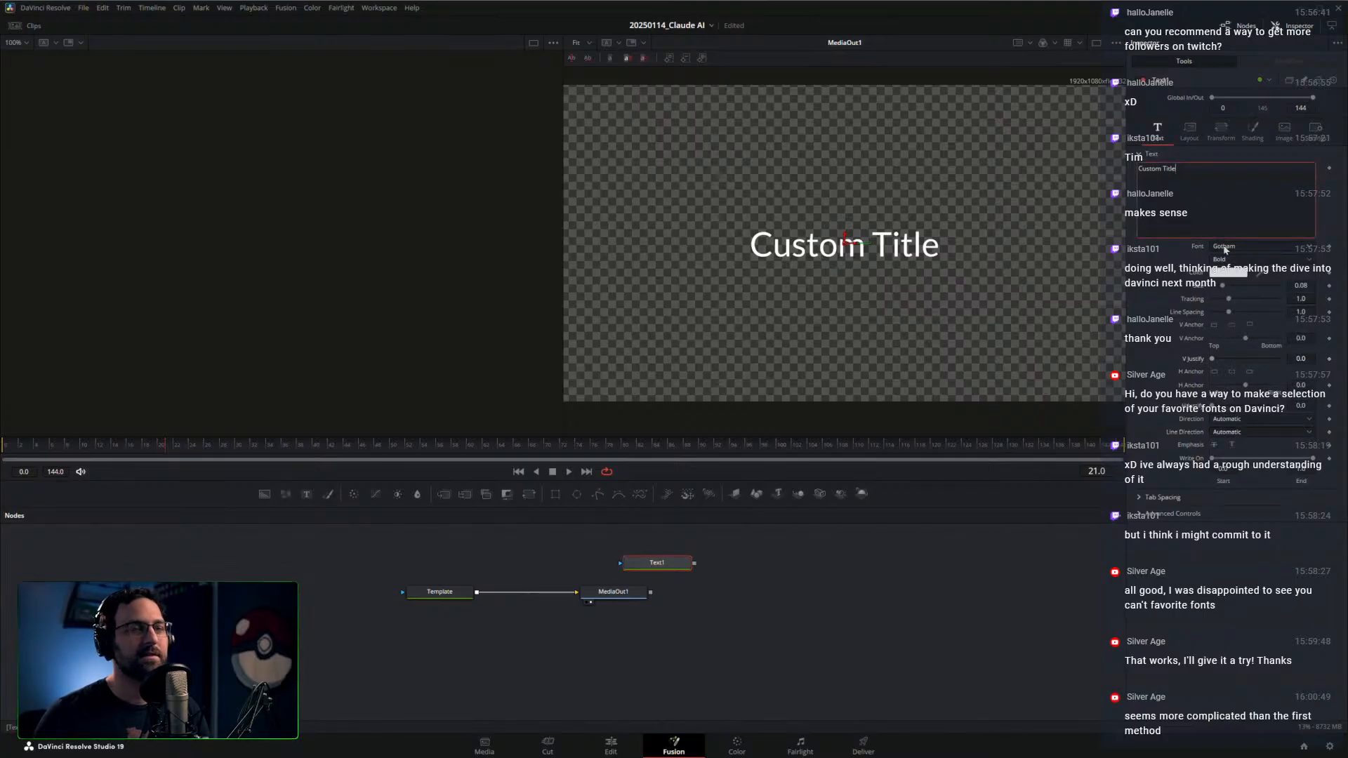
pyautogui.click(669, 565)
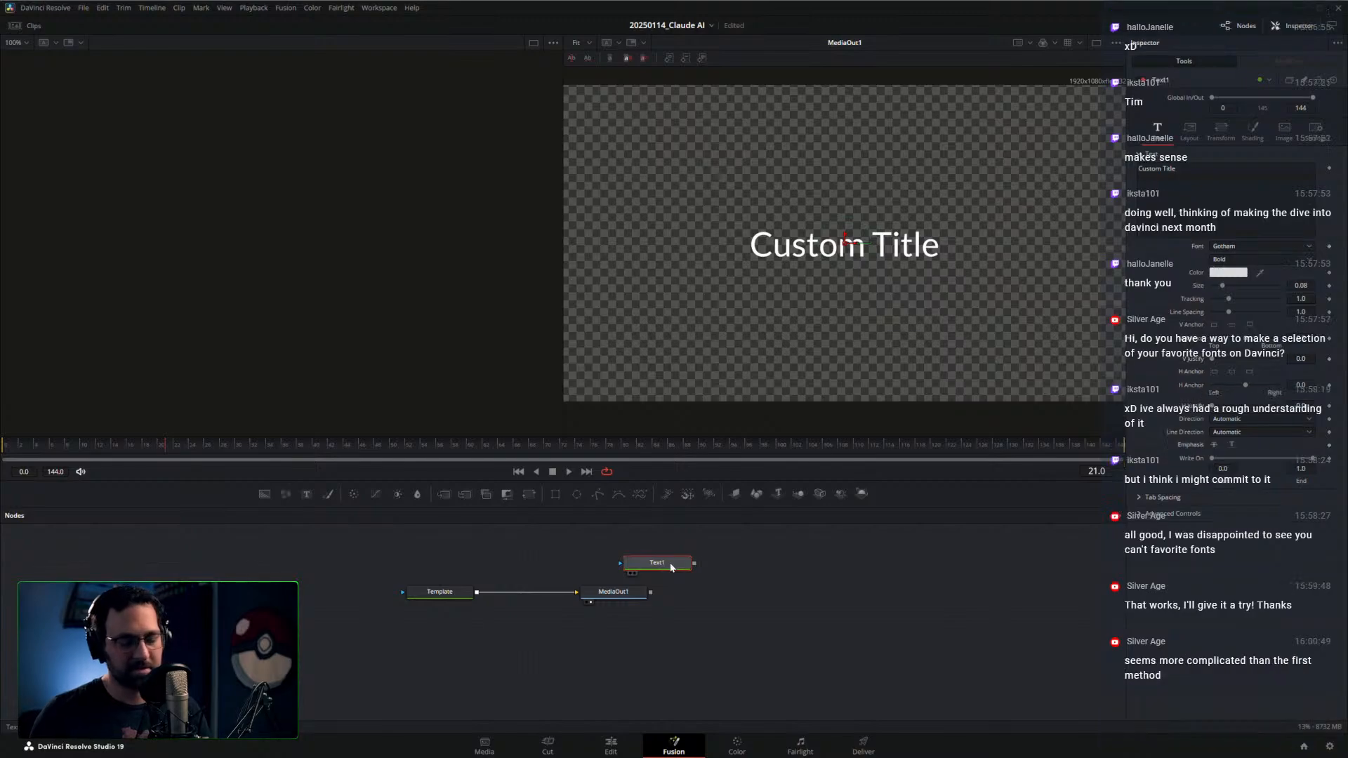
pyautogui.press('Delete')
# Add an unconnected BrightnessContrast node and position it directly above MediaOut1
pyautogui.click(397, 493)
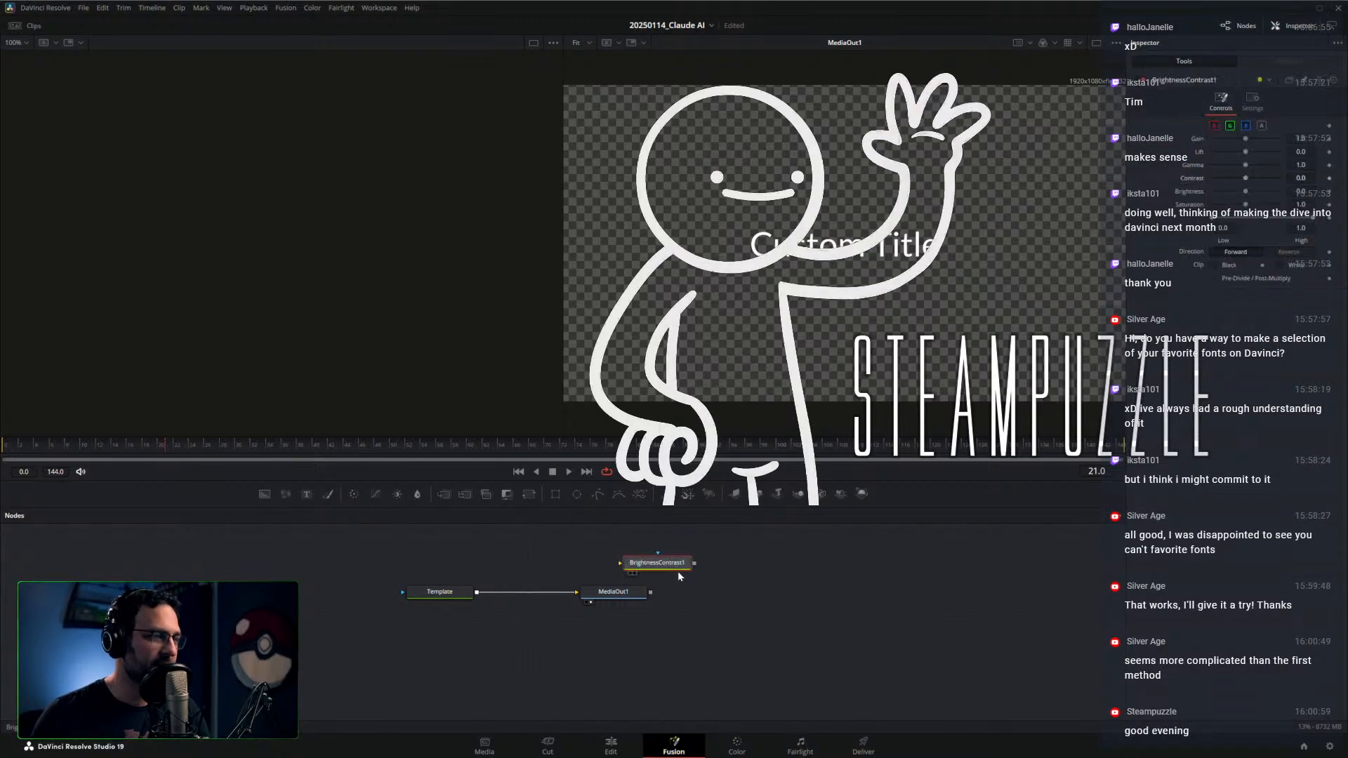
pyautogui.moveTo(676, 570); pyautogui.dragTo(632, 565)
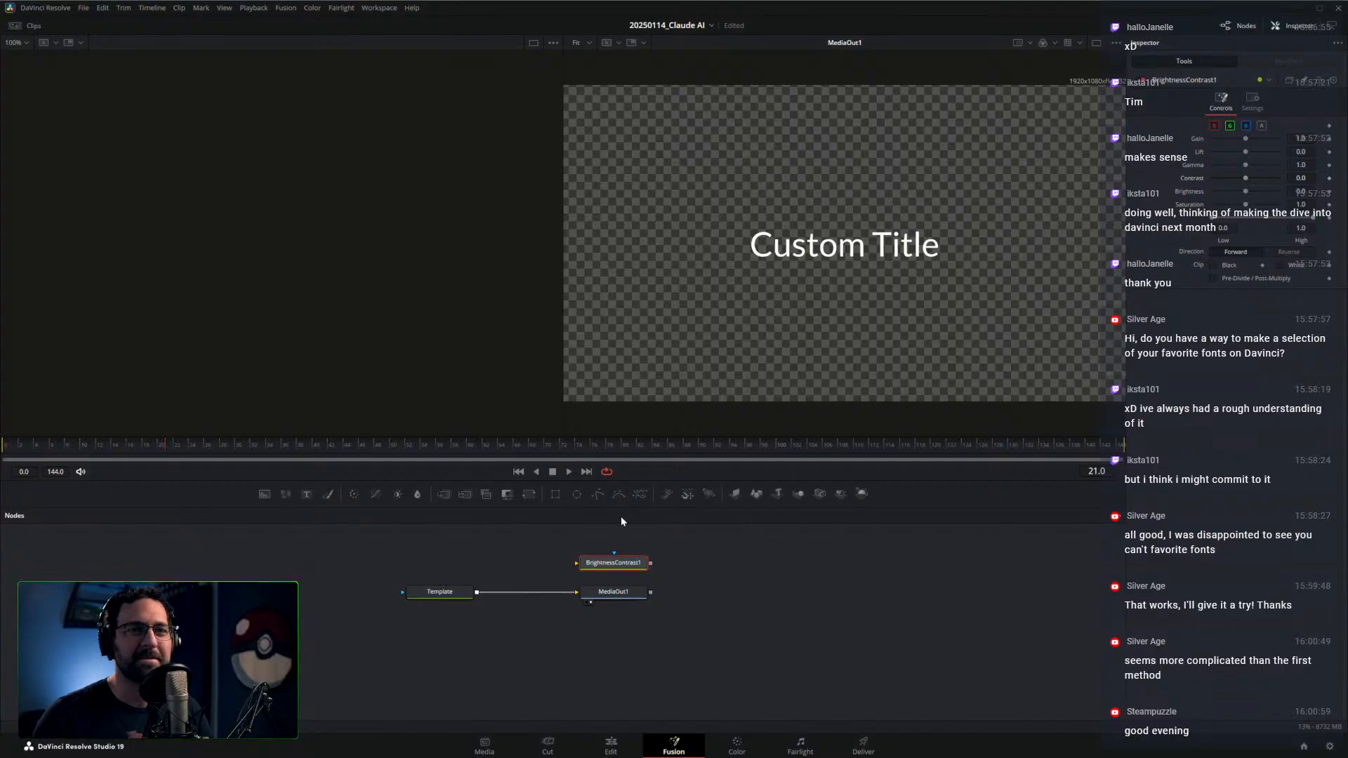
# Set the BrightnessContrast node's Contrast to 0.5 and save its settings as the default
pyautogui.moveTo(615, 563); pyautogui.dragTo(665, 572)
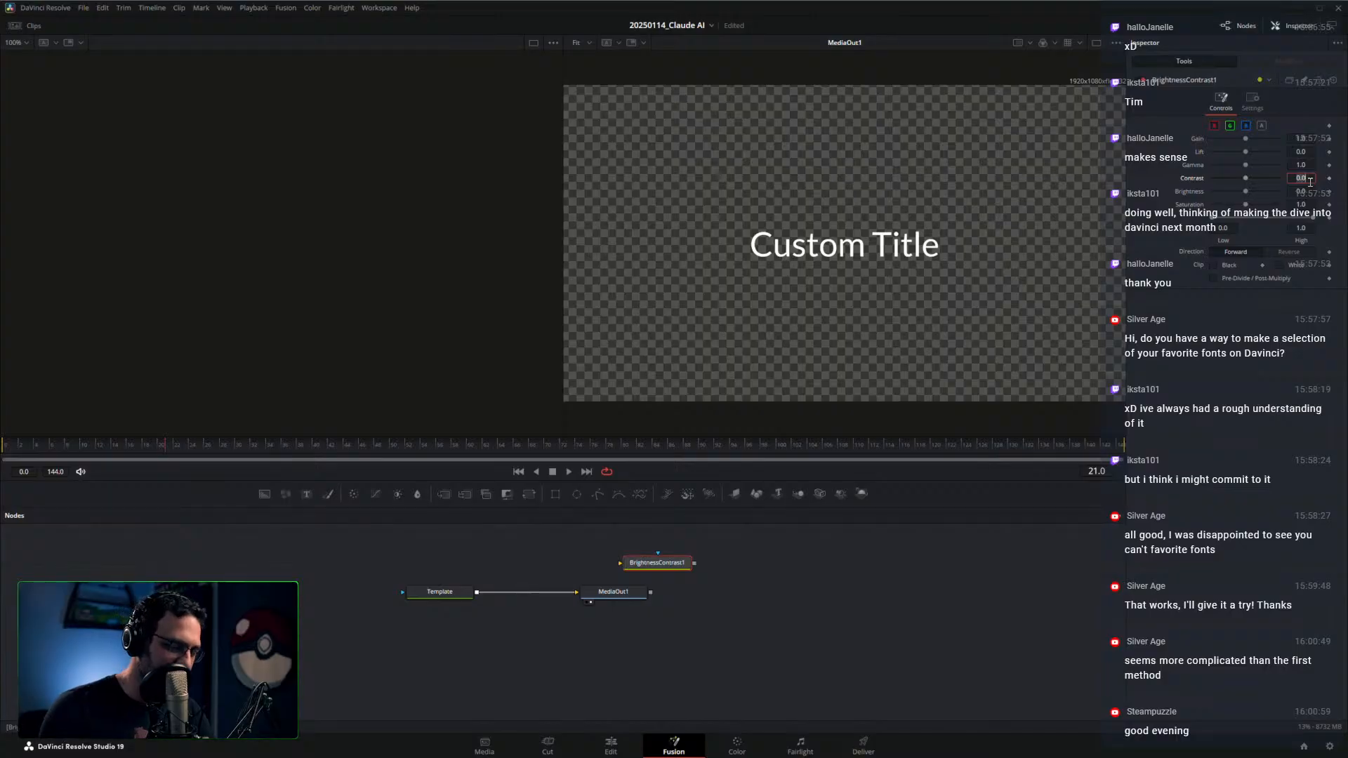
pyautogui.write('0.5')
pyautogui.press('Tab')
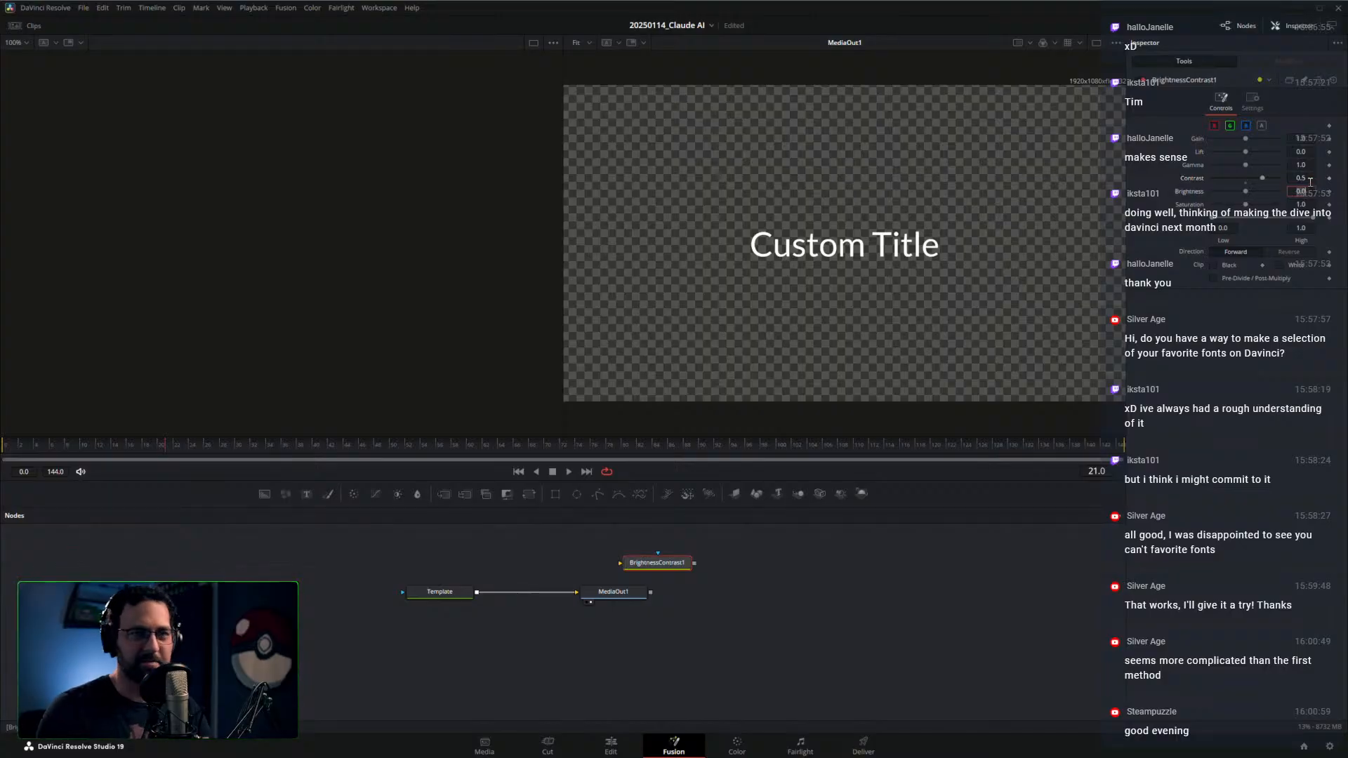
pyautogui.rightClick(658, 563)
pyautogui.moveTo(709, 737)
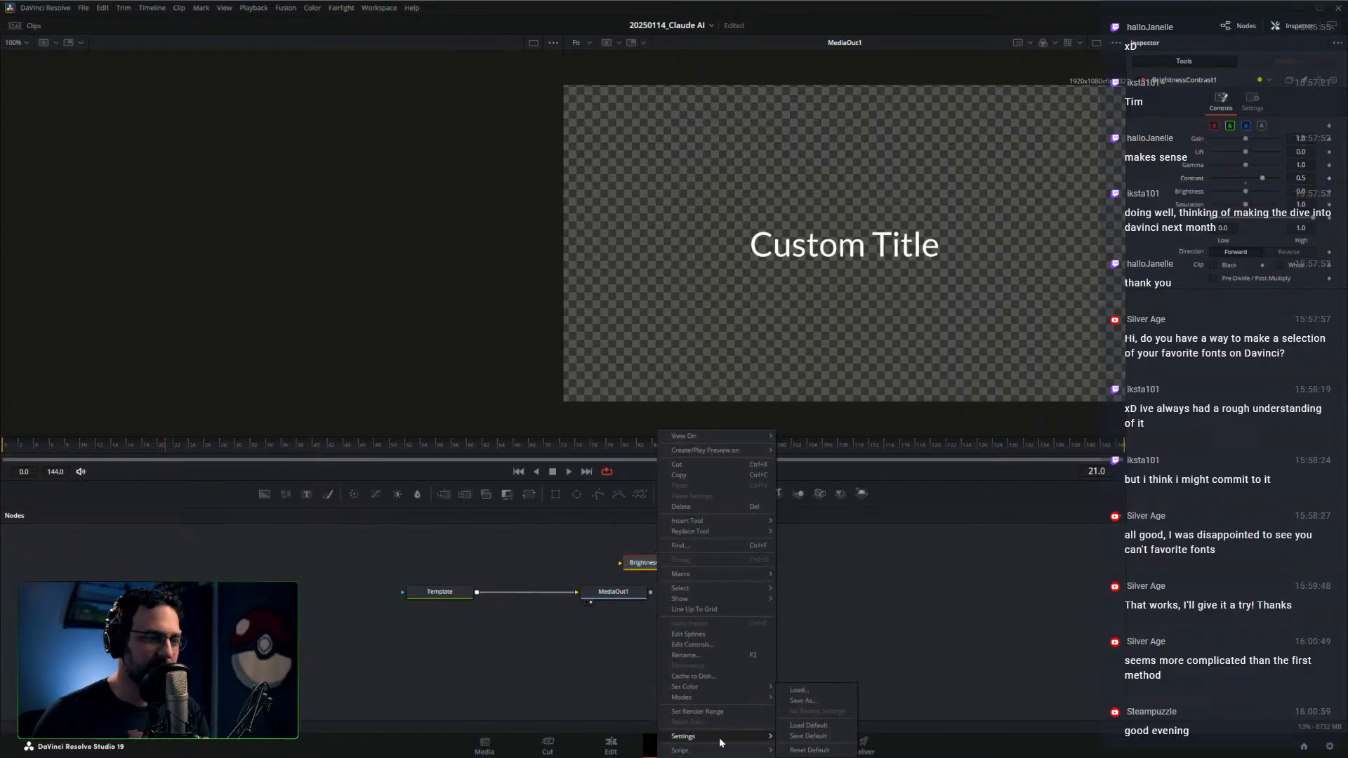
pyautogui.click(814, 739)
# Delete the BrightnessContrast node, and add and remove a fresh one to check its default contrast
pyautogui.moveTo(759, 545); pyautogui.dragTo(665, 565)
pyautogui.press('Delete')
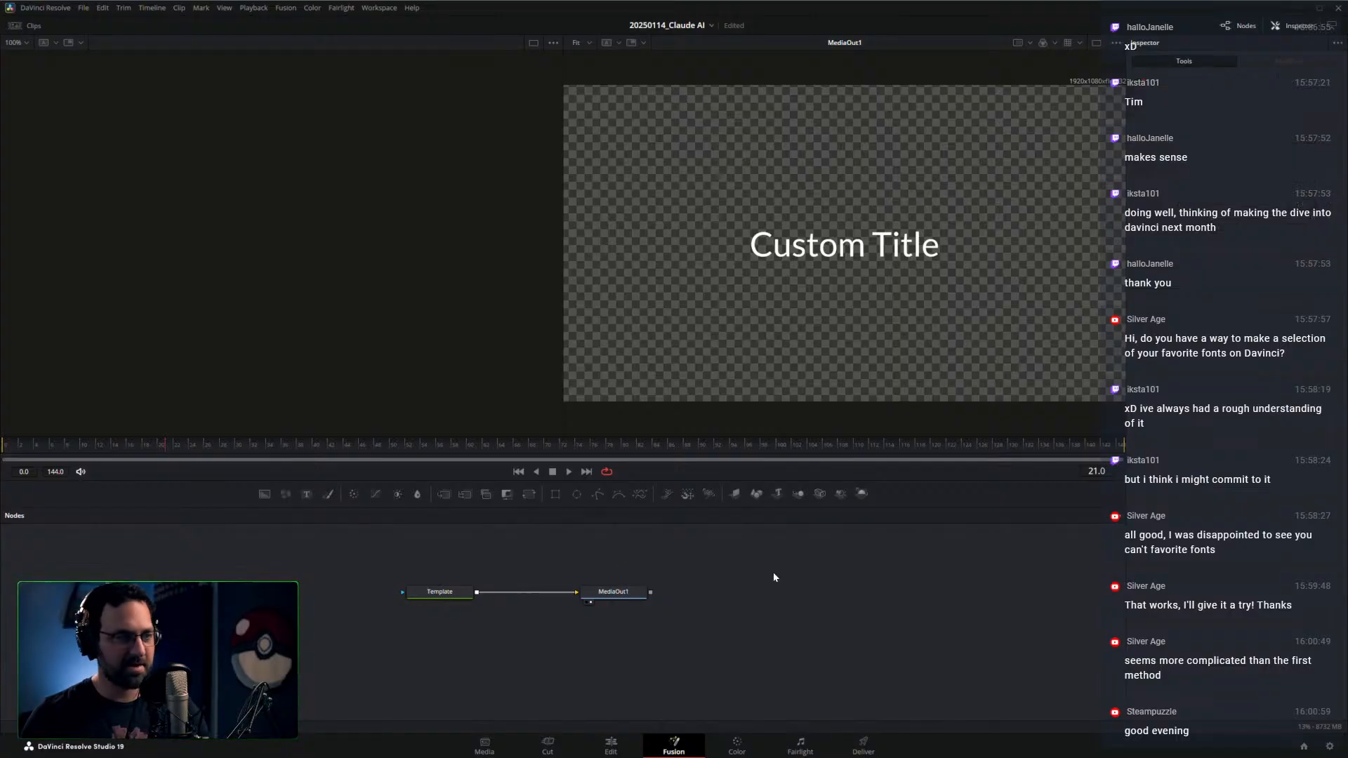
pyautogui.click(399, 495)
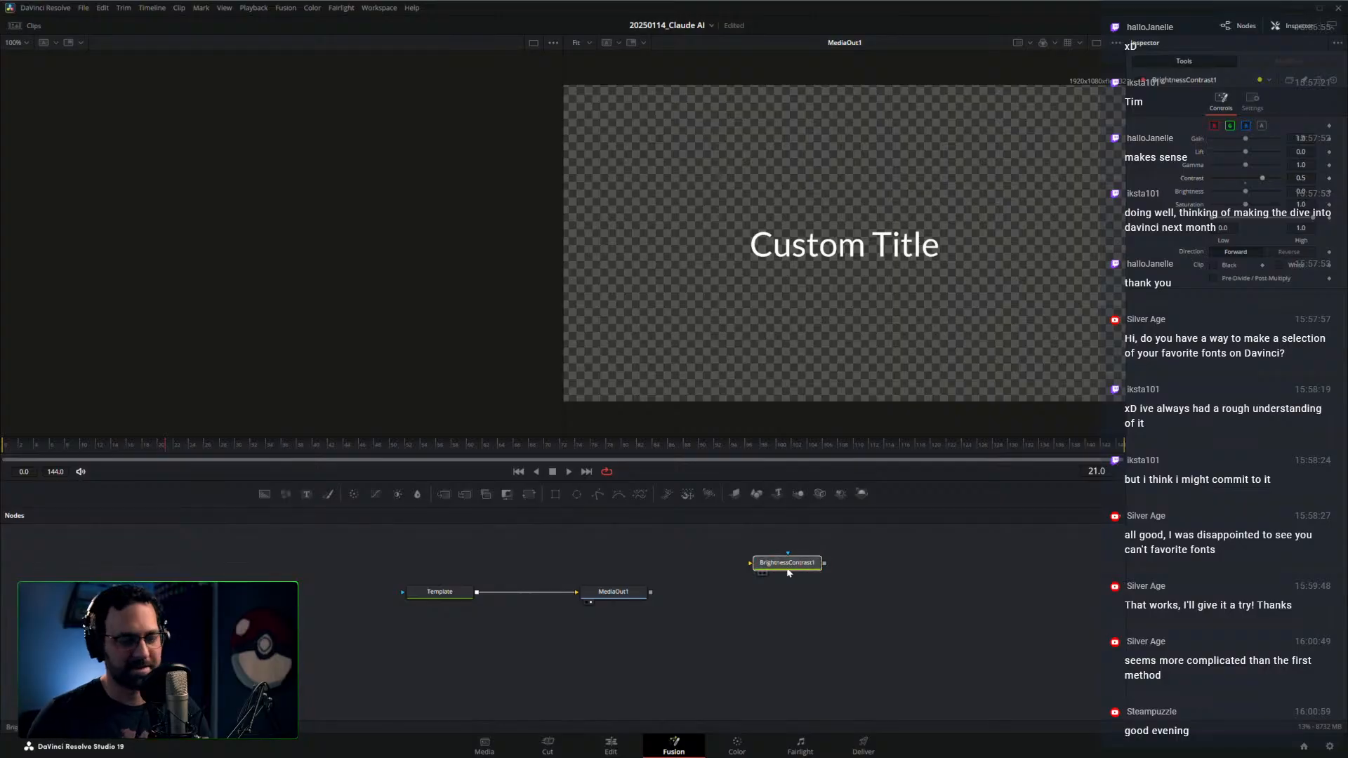
pyautogui.press('Delete')
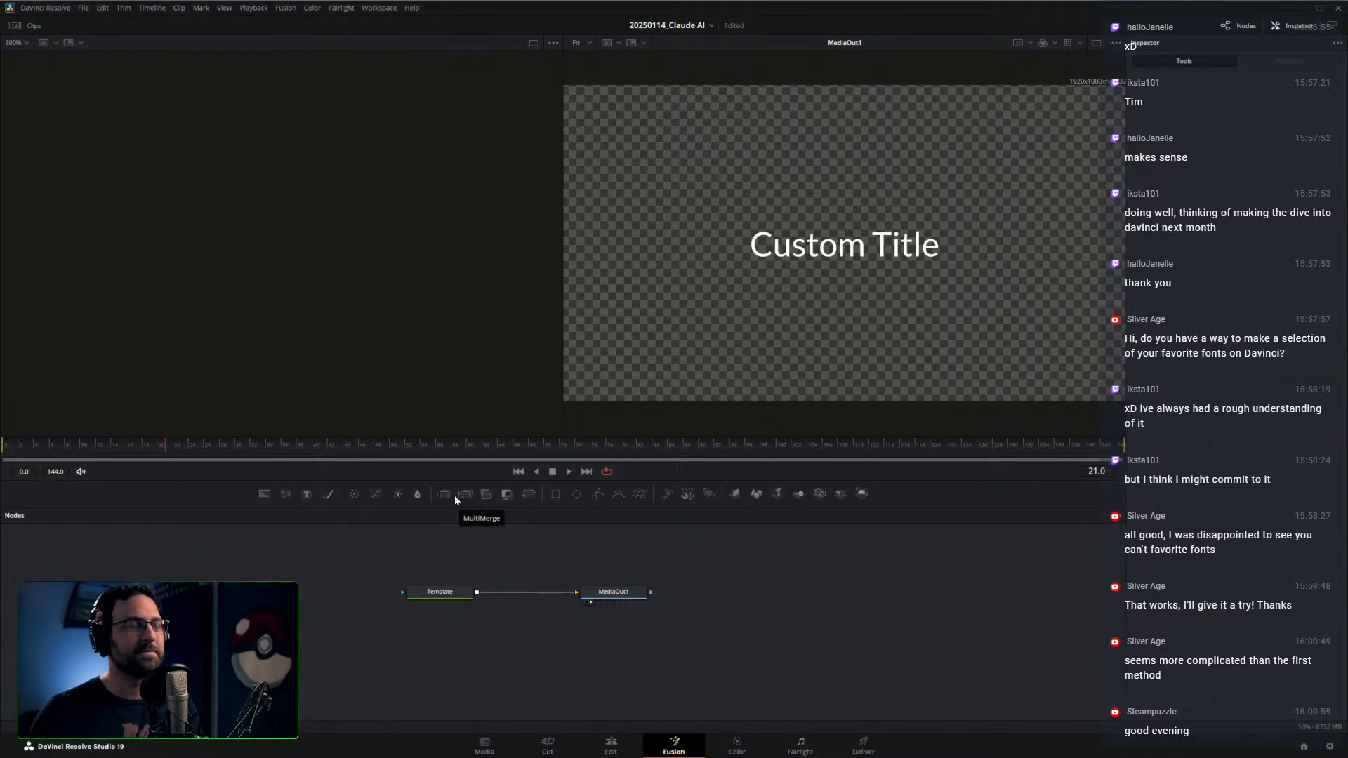
# Add a Text+ node to look through its font list, and delete the node
pyautogui.click(308, 494)
pyautogui.moveTo(834, 548); pyautogui.dragTo(790, 549)
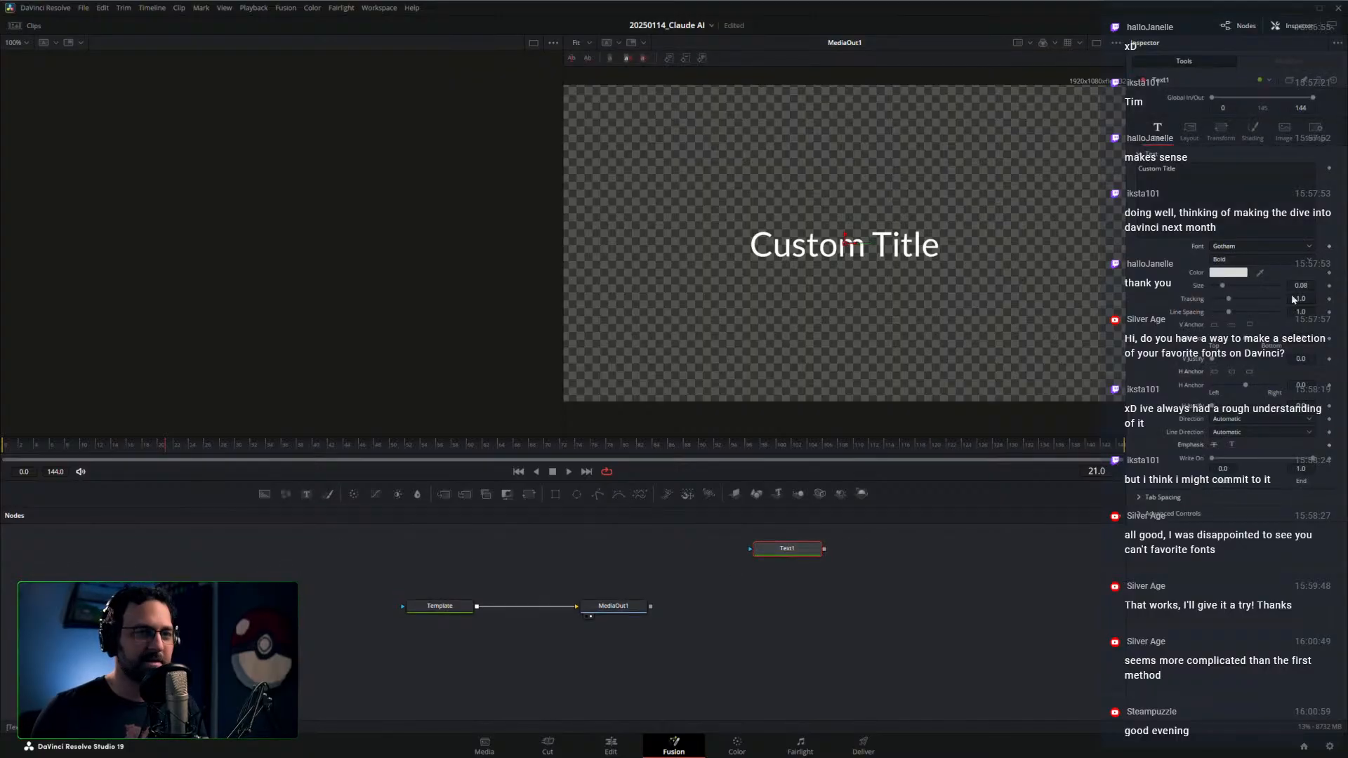
pyautogui.click(1245, 246)
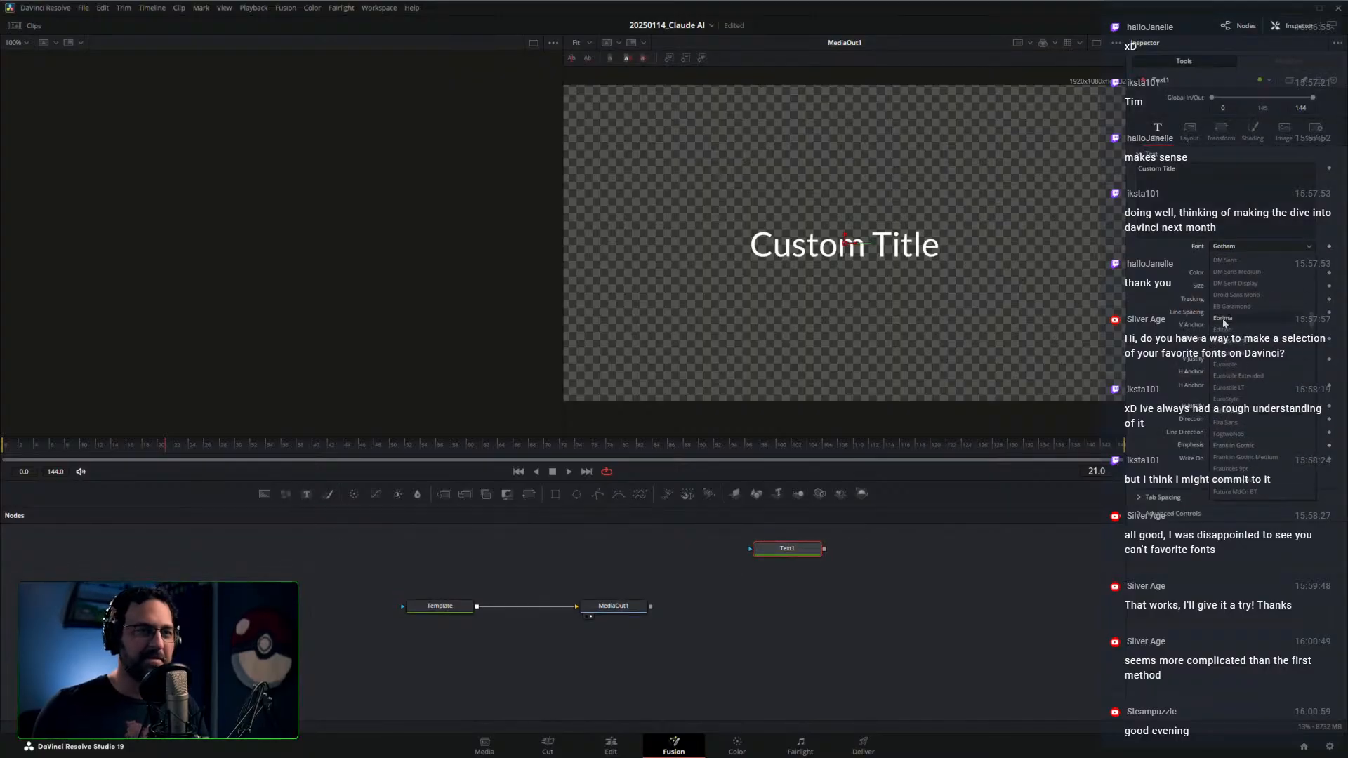
pyautogui.click(1140, 239)
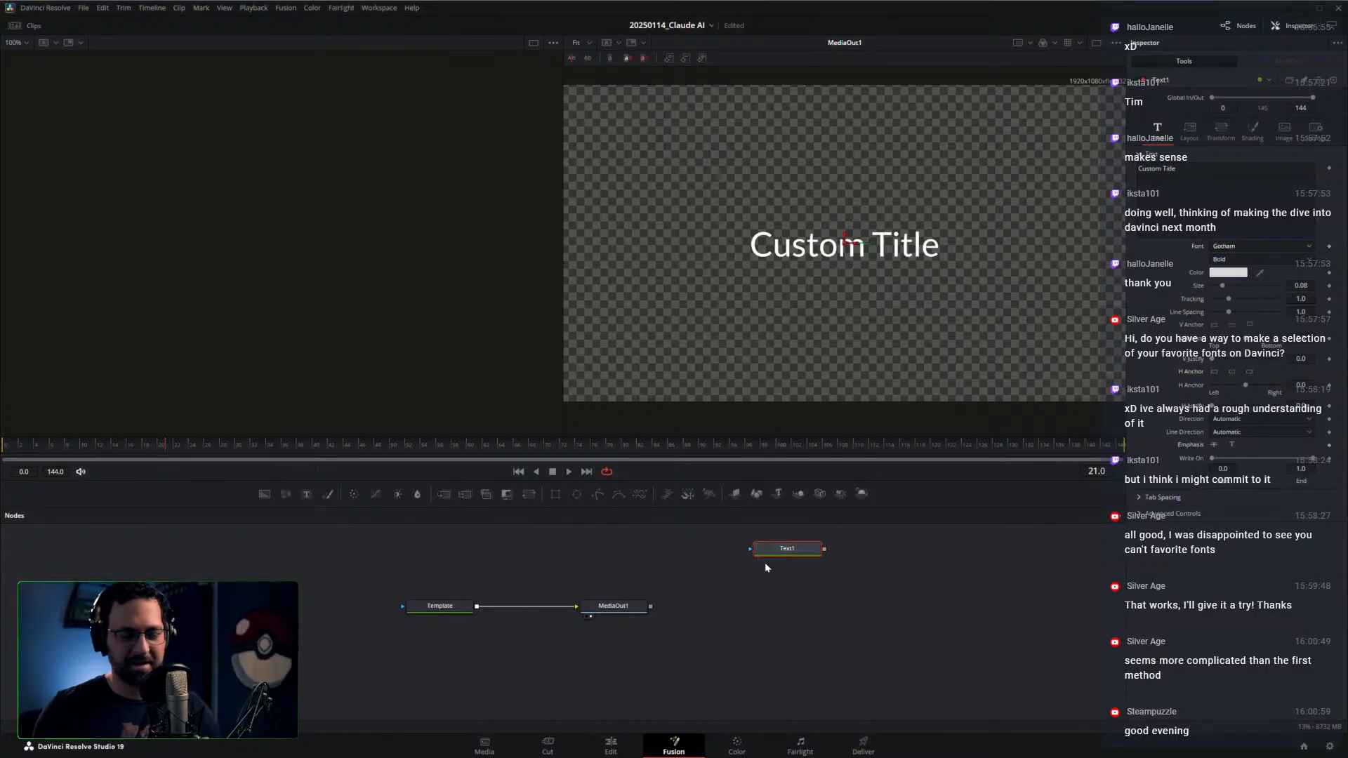
pyautogui.press('Delete')
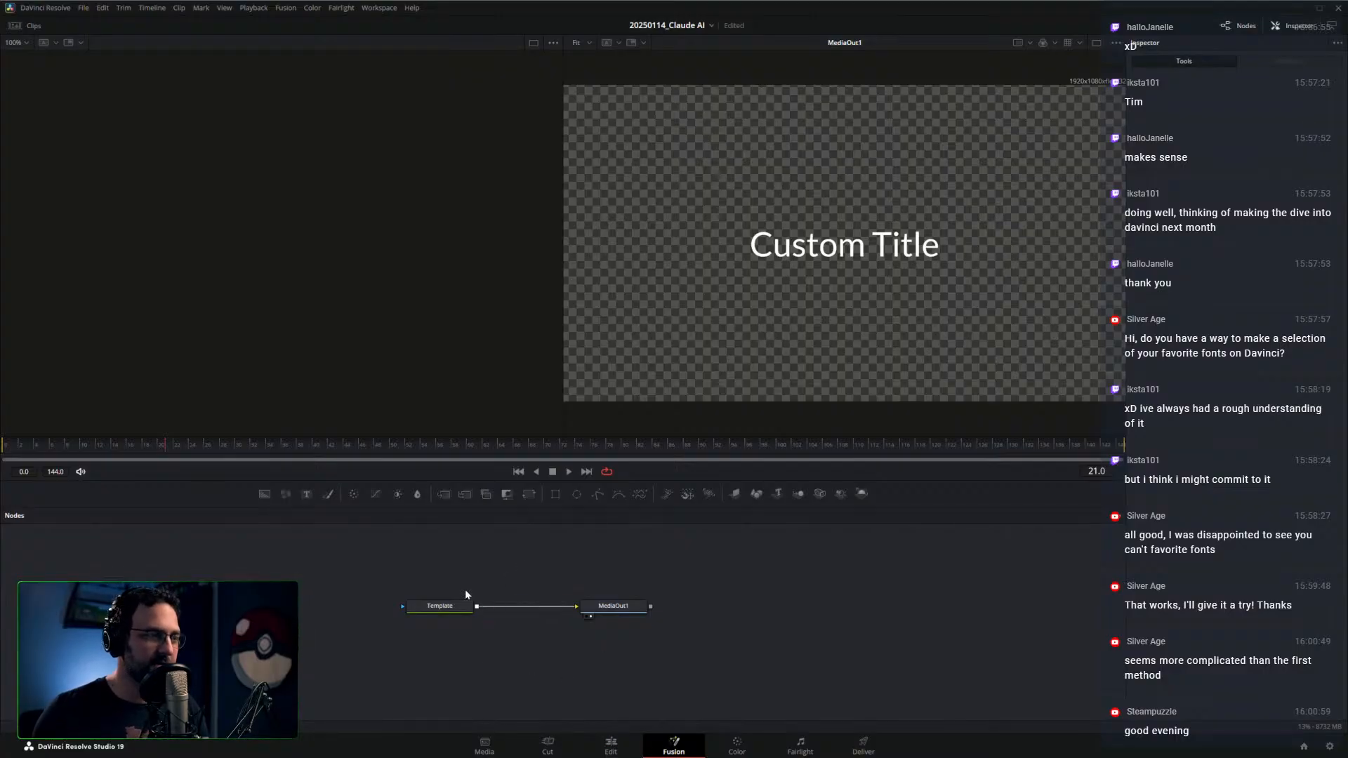
# Check the font choices available for the Template node
pyautogui.click(456, 605)
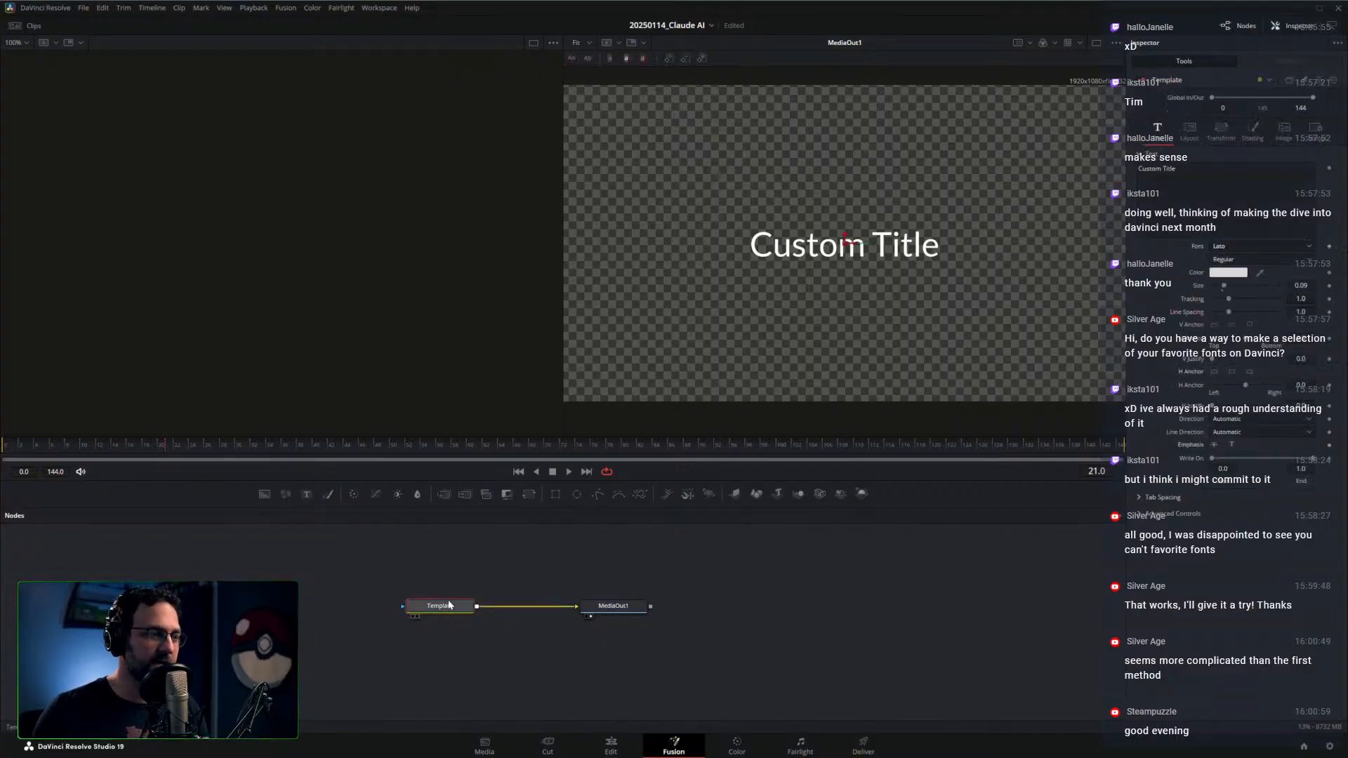
pyautogui.click(1223, 249)
pyautogui.click(1178, 234)
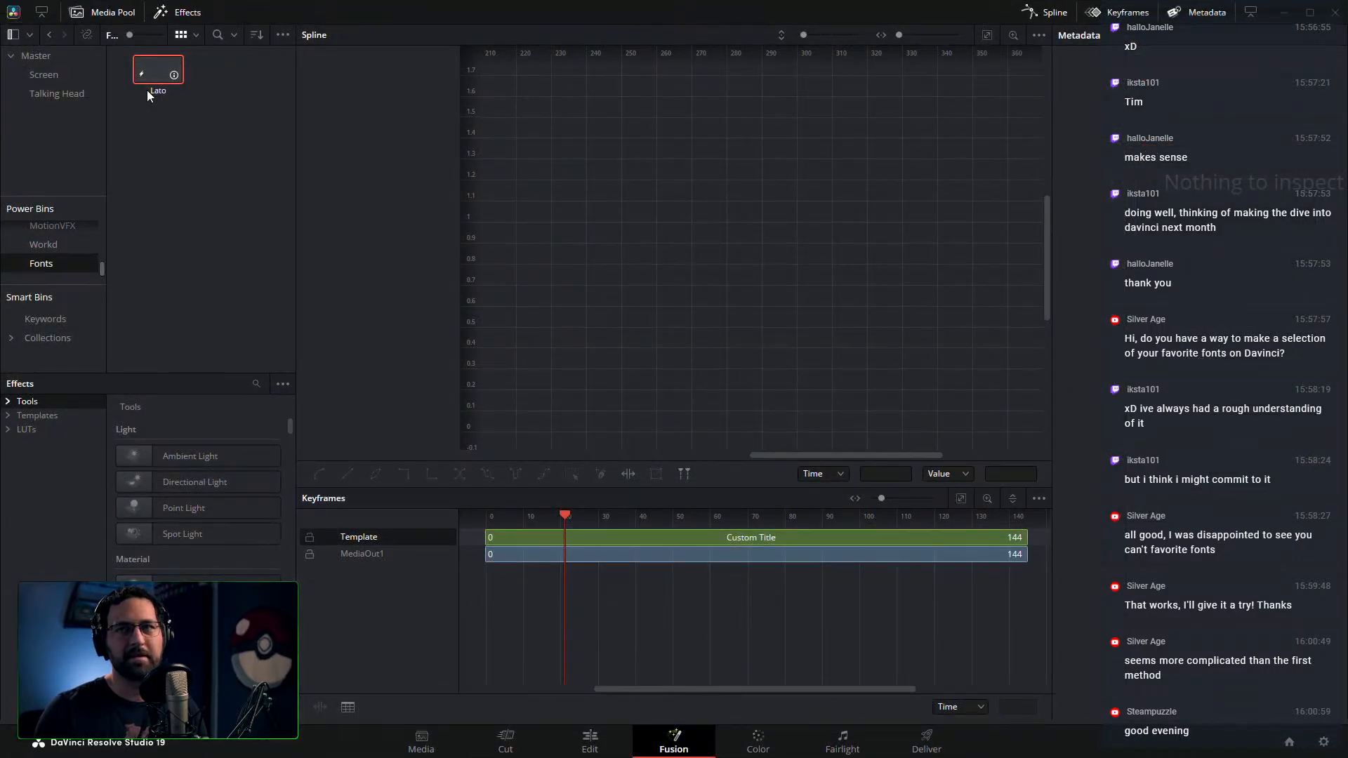
# Try adding the Lato title from the Fonts power bin to the composition, and delete the Text+ clip from Video 2 in the edit timeline
pyautogui.moveTo(146, 90); pyautogui.dragTo(681, 564)
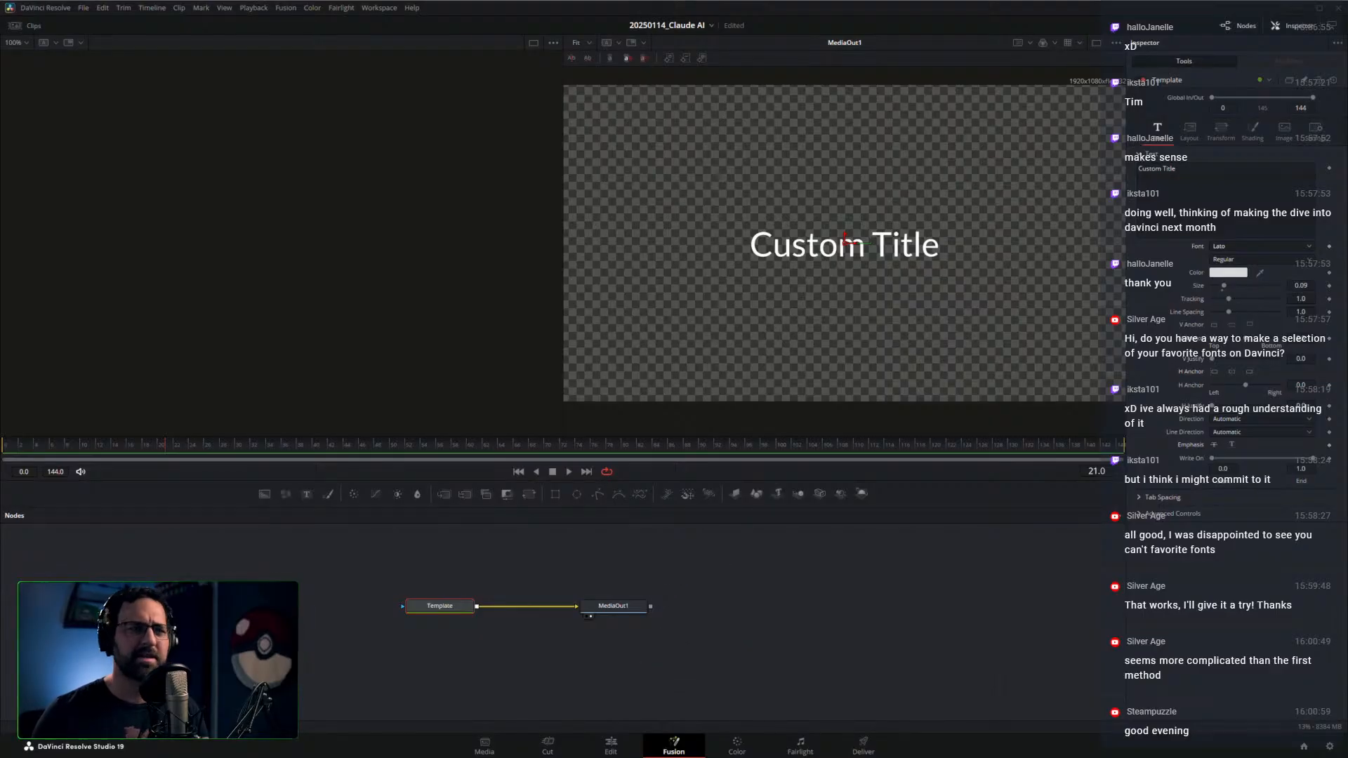
pyautogui.hotkey('ctrl', 'z')
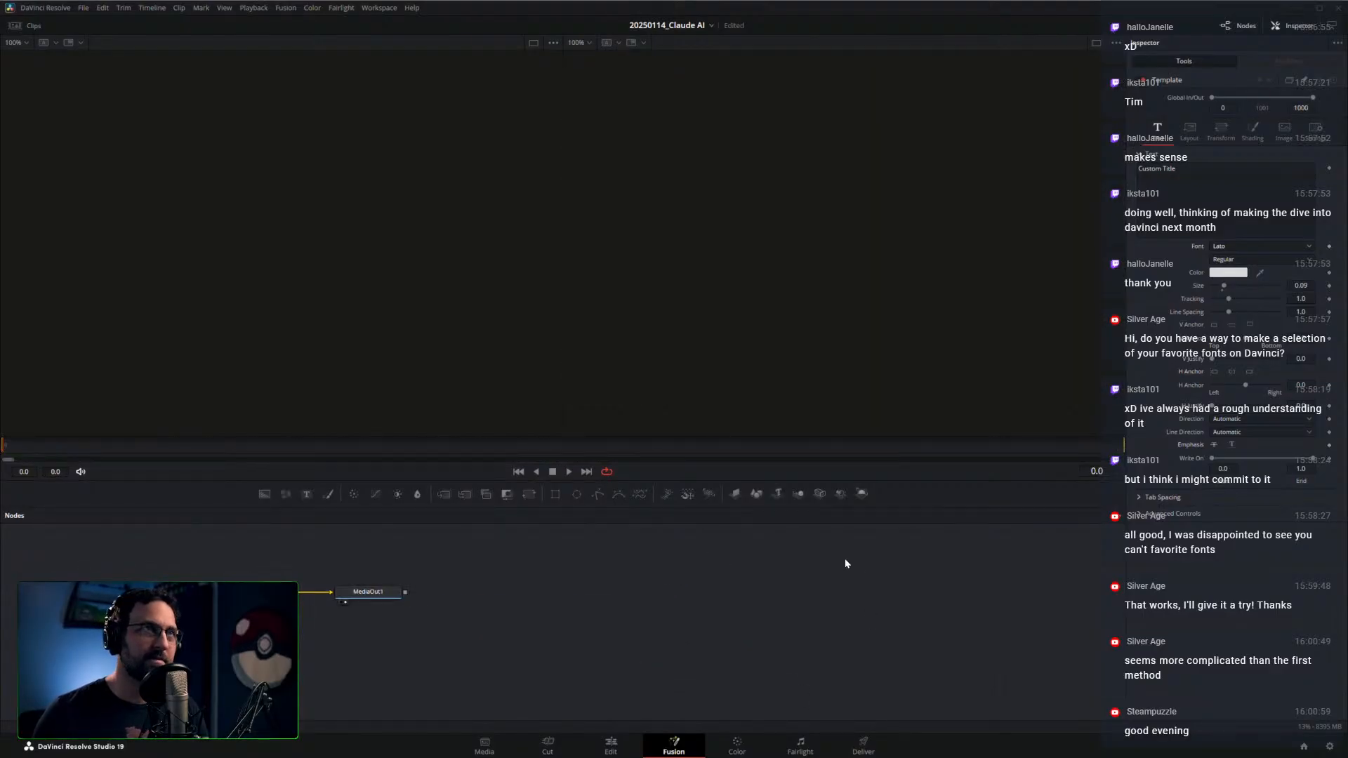
pyautogui.click(611, 745)
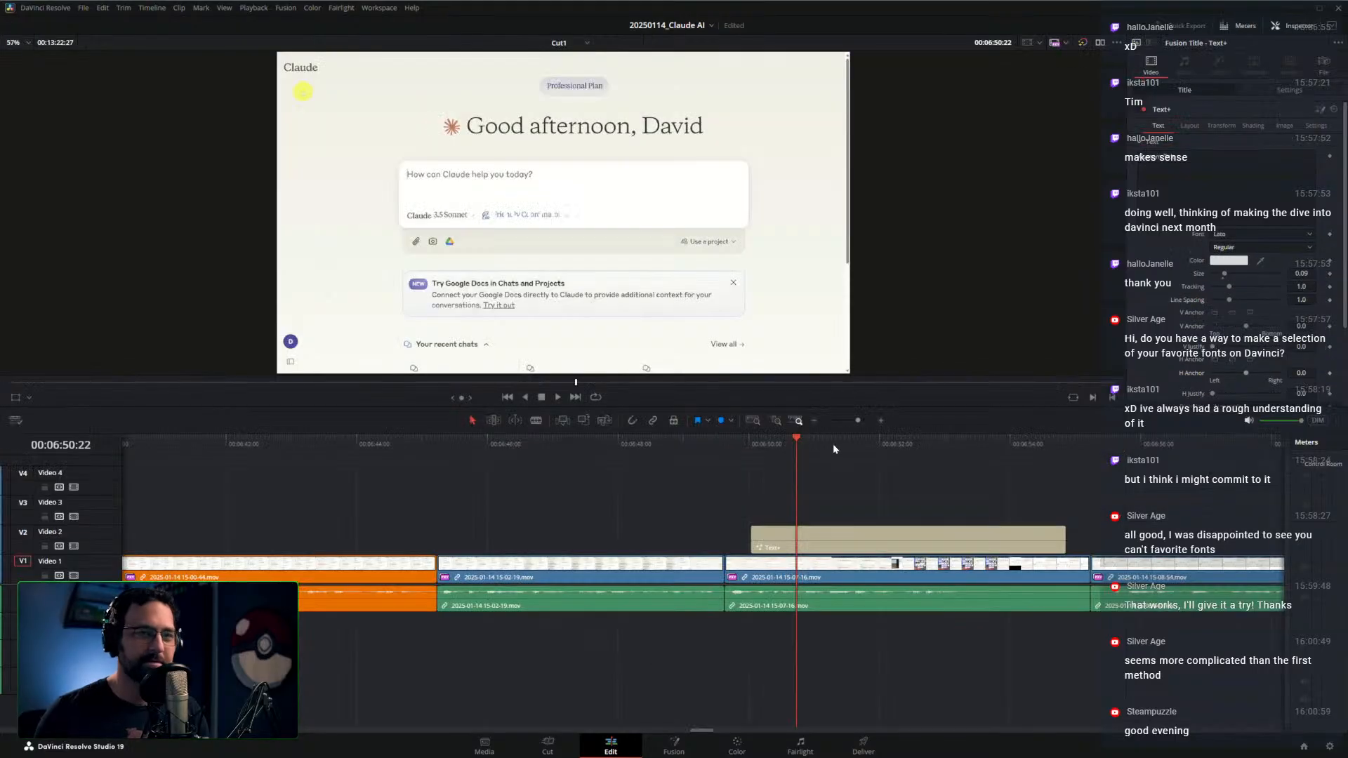
pyautogui.press('Delete')
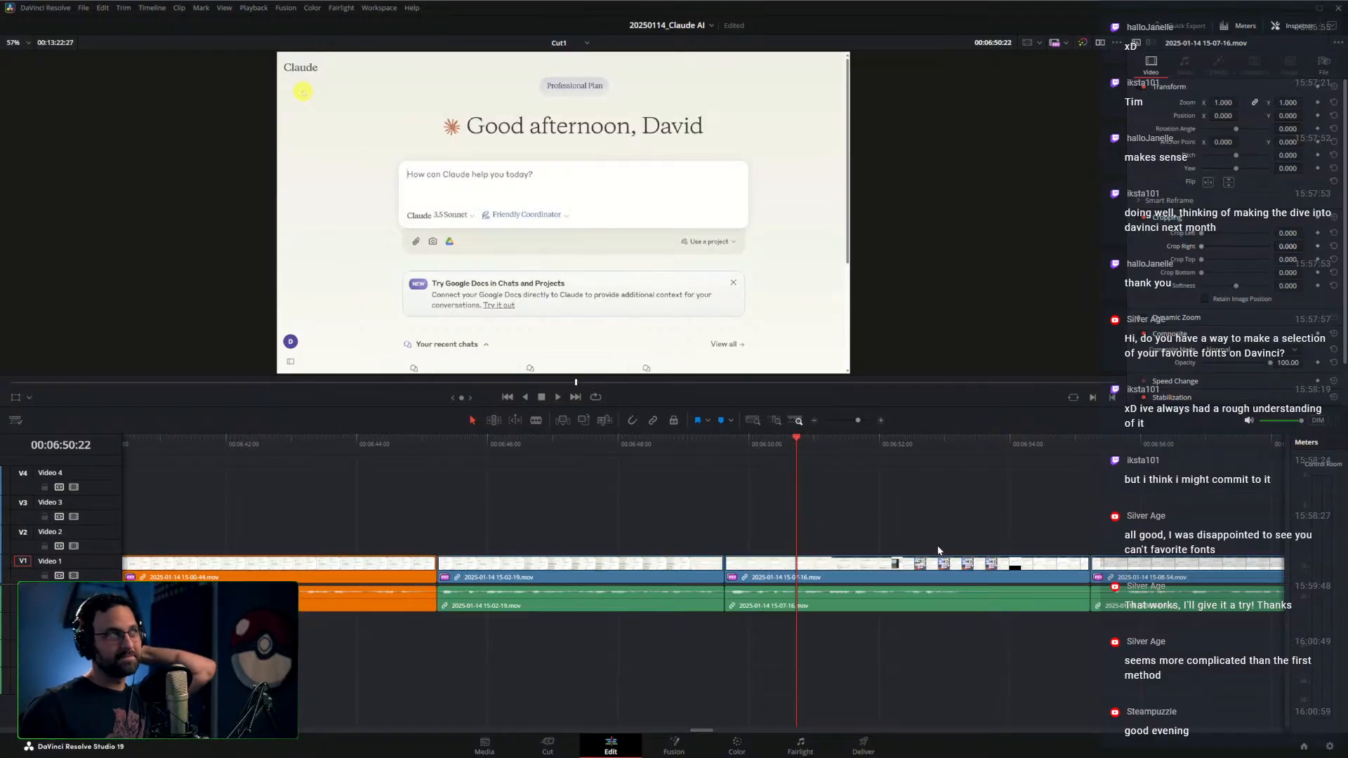
# Play through the cut into the 15-07-16 clip and ripple-trim the end of that clip
pyautogui.click(682, 454)
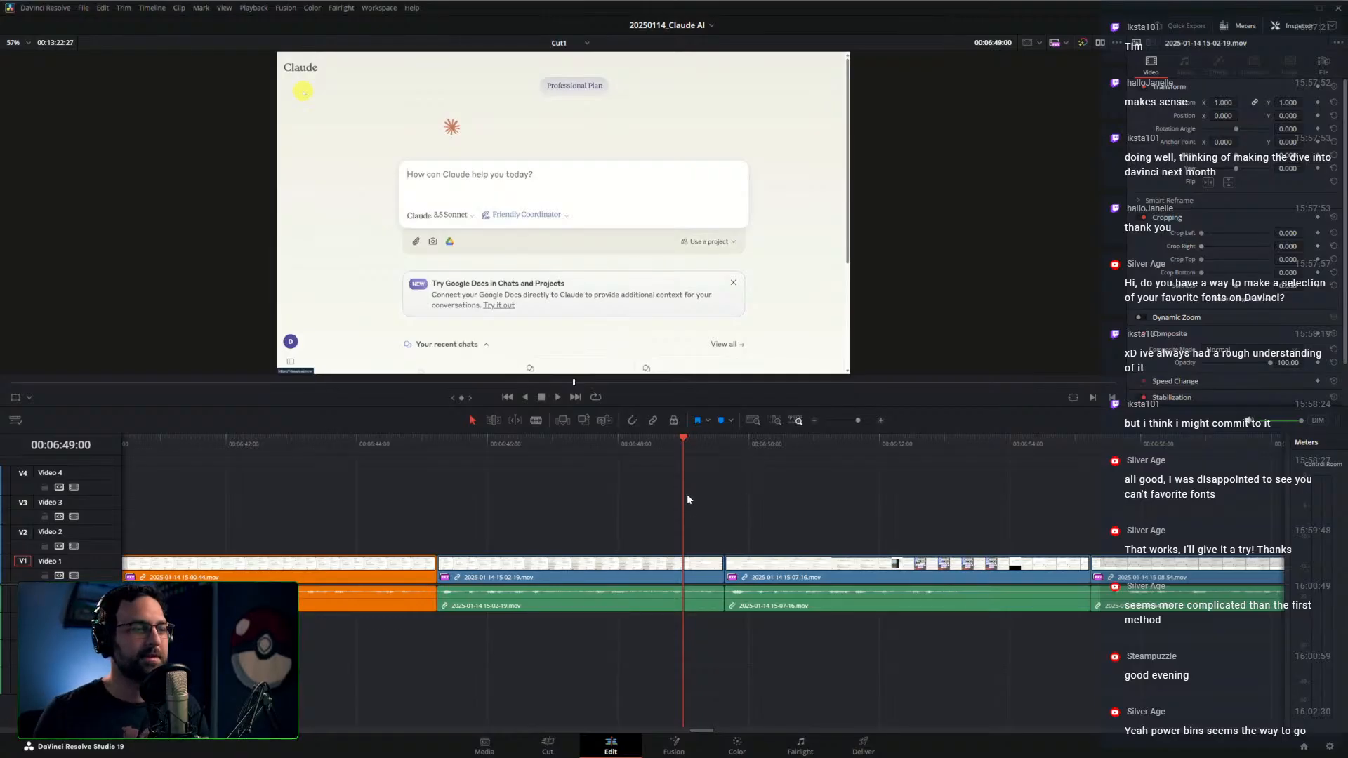
pyautogui.moveTo(687, 441); pyautogui.dragTo(658, 444)
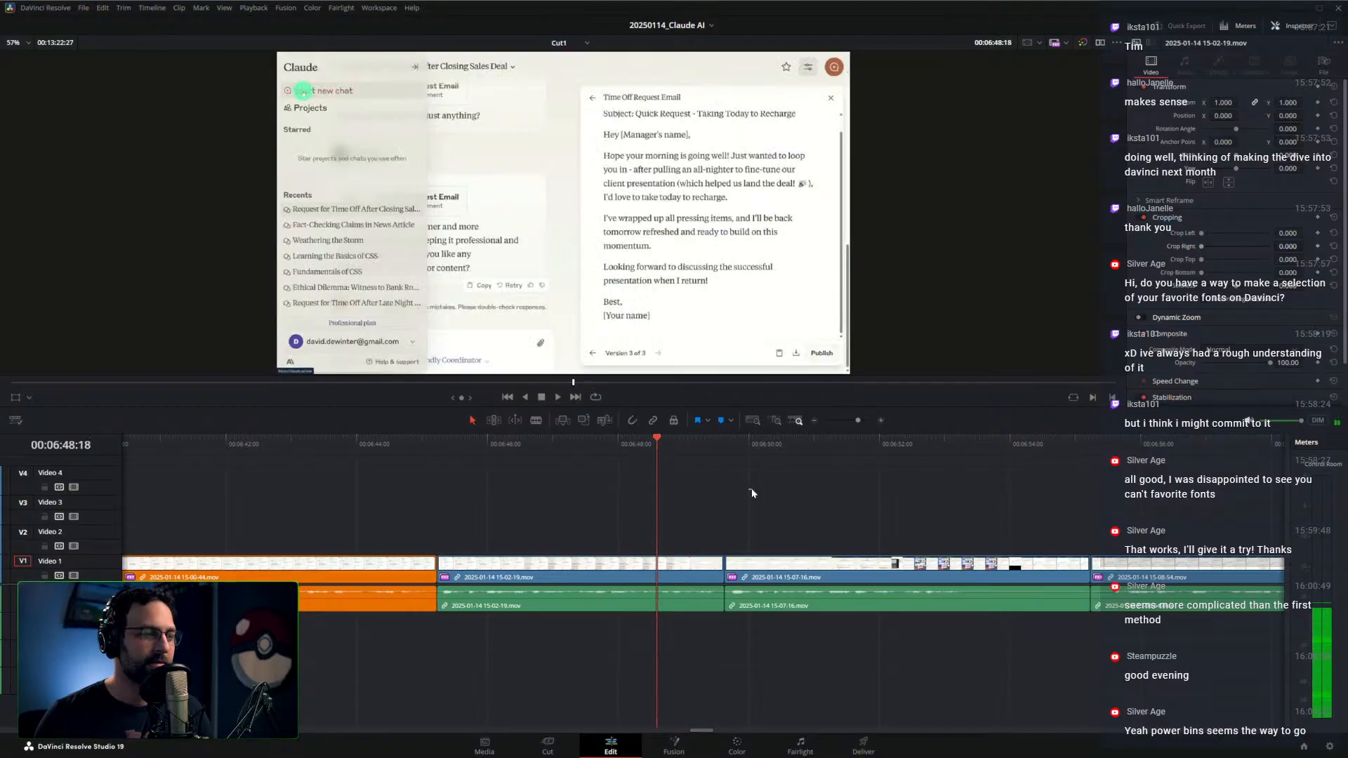
pyautogui.press('space')
pyautogui.moveTo(853, 491); pyautogui.dragTo(764, 491)
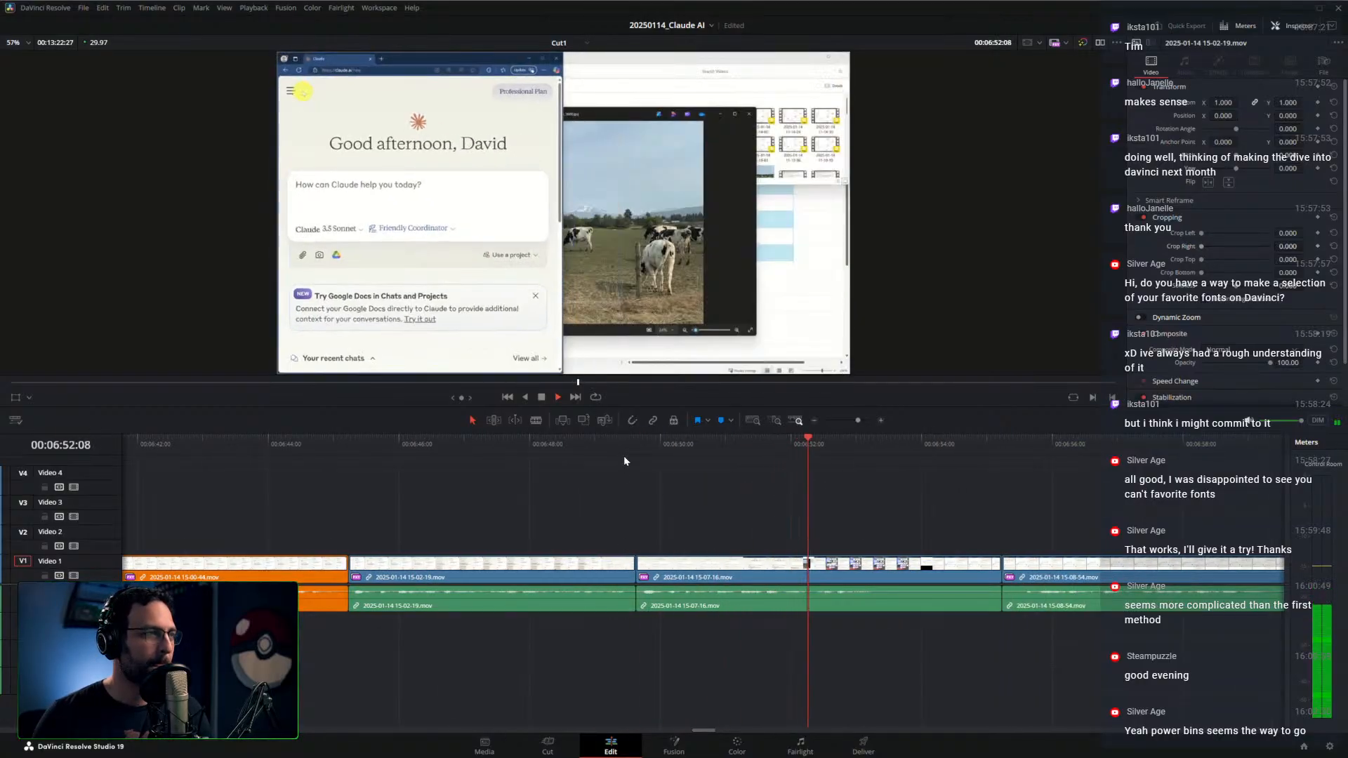
pyautogui.moveTo(862, 442); pyautogui.dragTo(916, 450)
pyautogui.hotkey('ctrl', 'shift', ']')
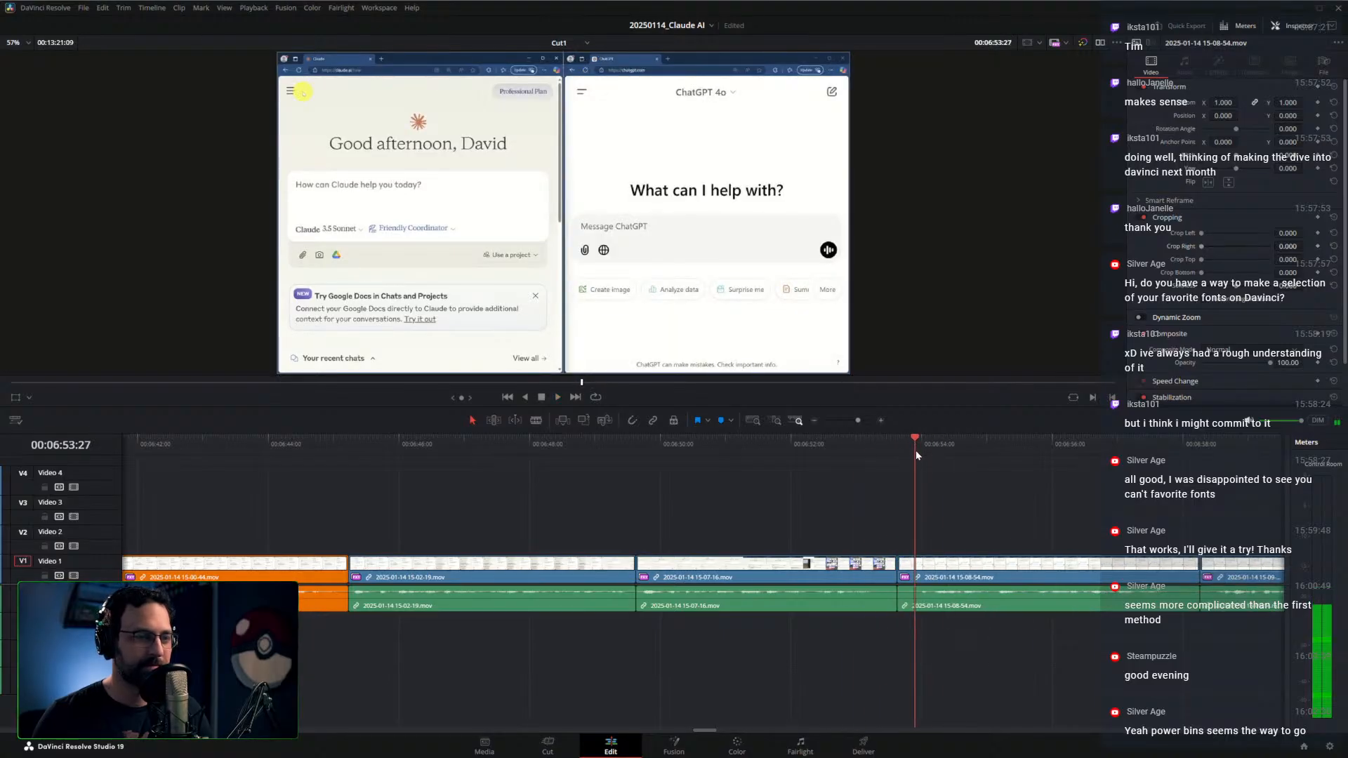
# Ripple-trim the start of the 15-08-54 clip at 00:06:53:27 and play back the new cut
pyautogui.hotkey('ctrl', 'shift', '[')
pyautogui.click(817, 446)
pyautogui.press('space')
pyautogui.hscroll(2, 954, 496)
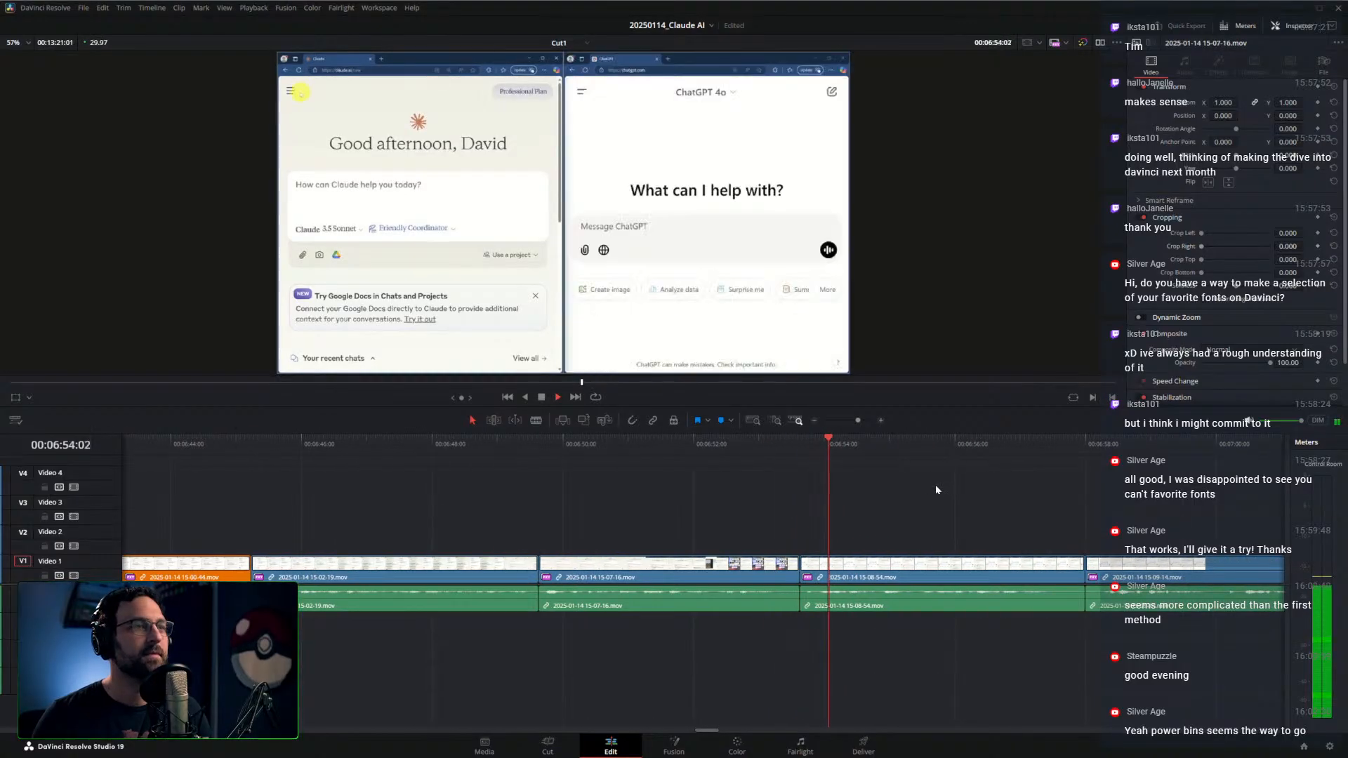
pyautogui.press('space')
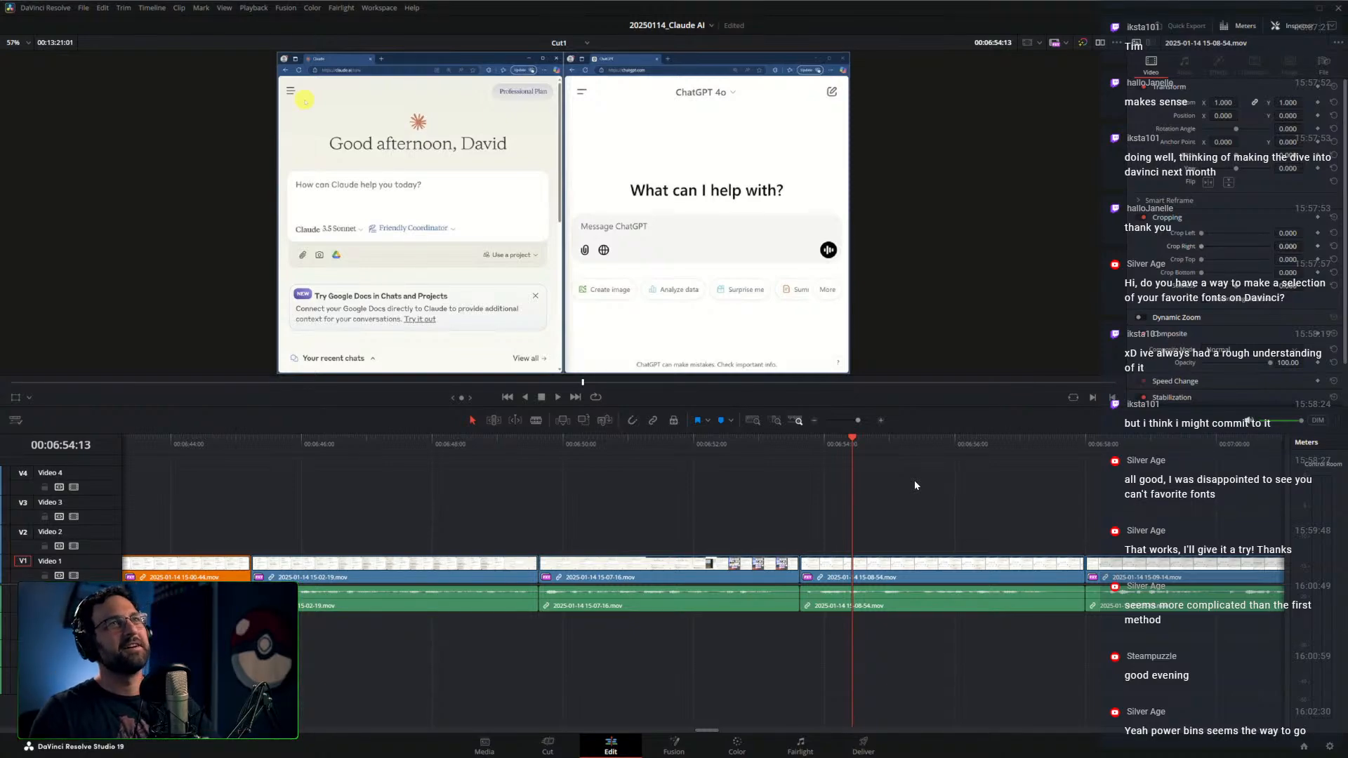
# Replay the section from 00:06:49:14, ripple-trim the 15-07-16 clip's end to about 00:06:53:18, and play back the cut
pyautogui.moveTo(824, 444); pyautogui.dragTo(732, 444)
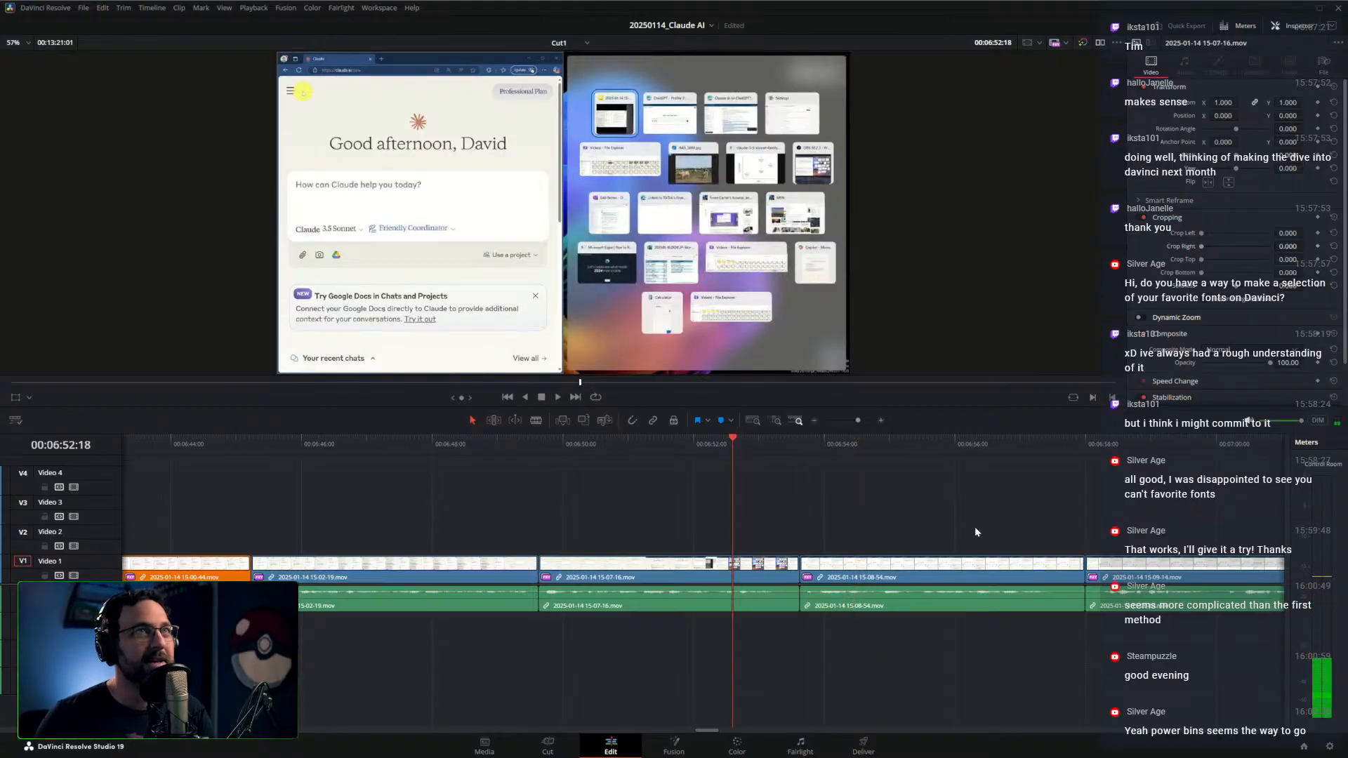
pyautogui.moveTo(737, 445); pyautogui.dragTo(529, 485)
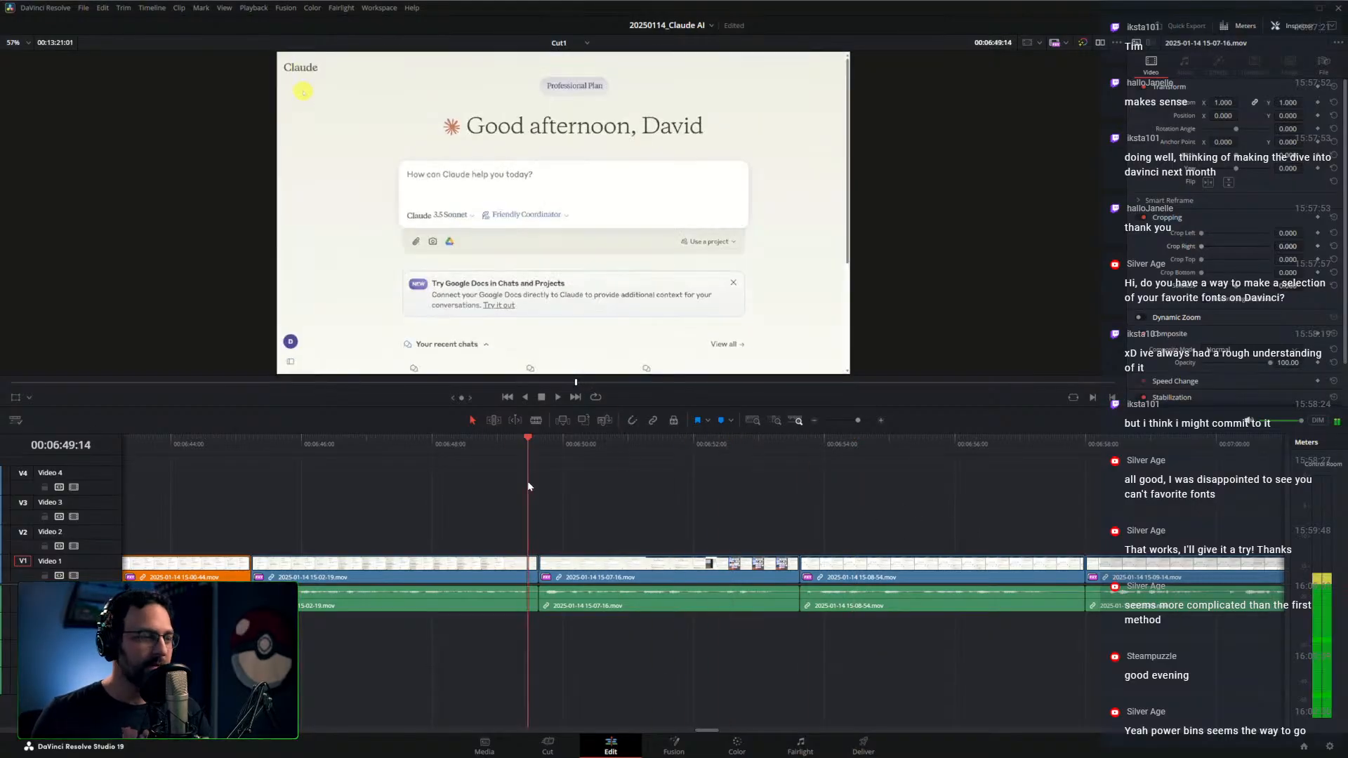
pyautogui.press('space')
pyautogui.press('space')
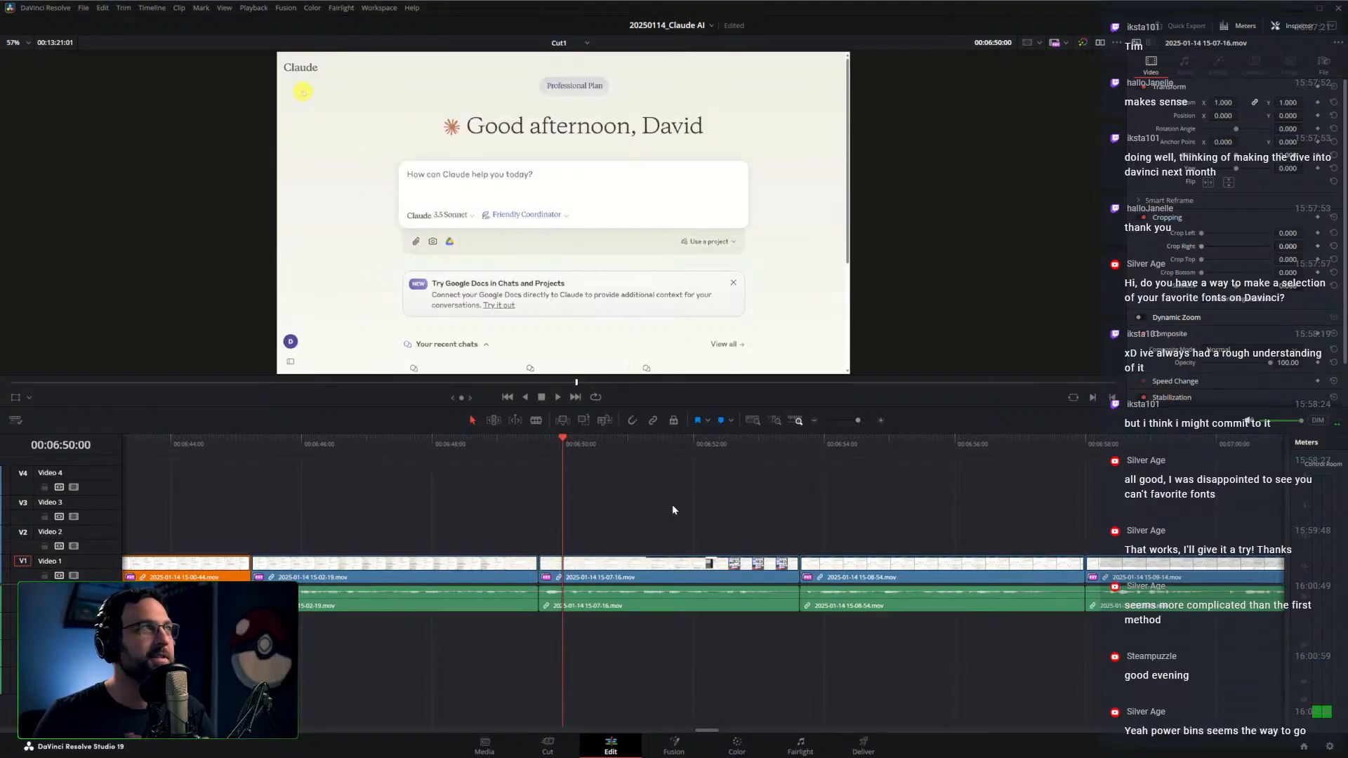
pyautogui.press('space')
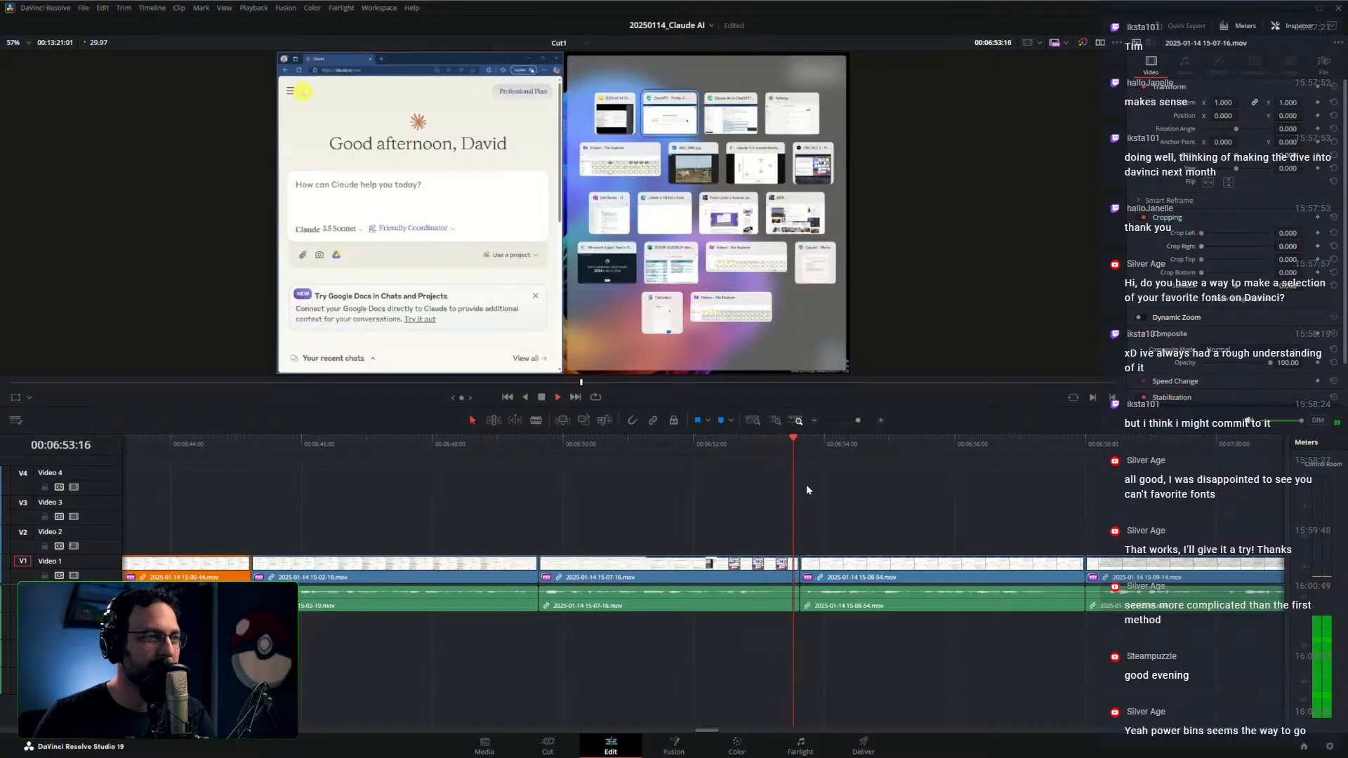
pyautogui.press('space')
pyautogui.moveTo(793, 446); pyautogui.dragTo(796, 452)
pyautogui.hotkey('ctrl', 'shift', ']')
pyautogui.press('j')
pyautogui.click(752, 444)
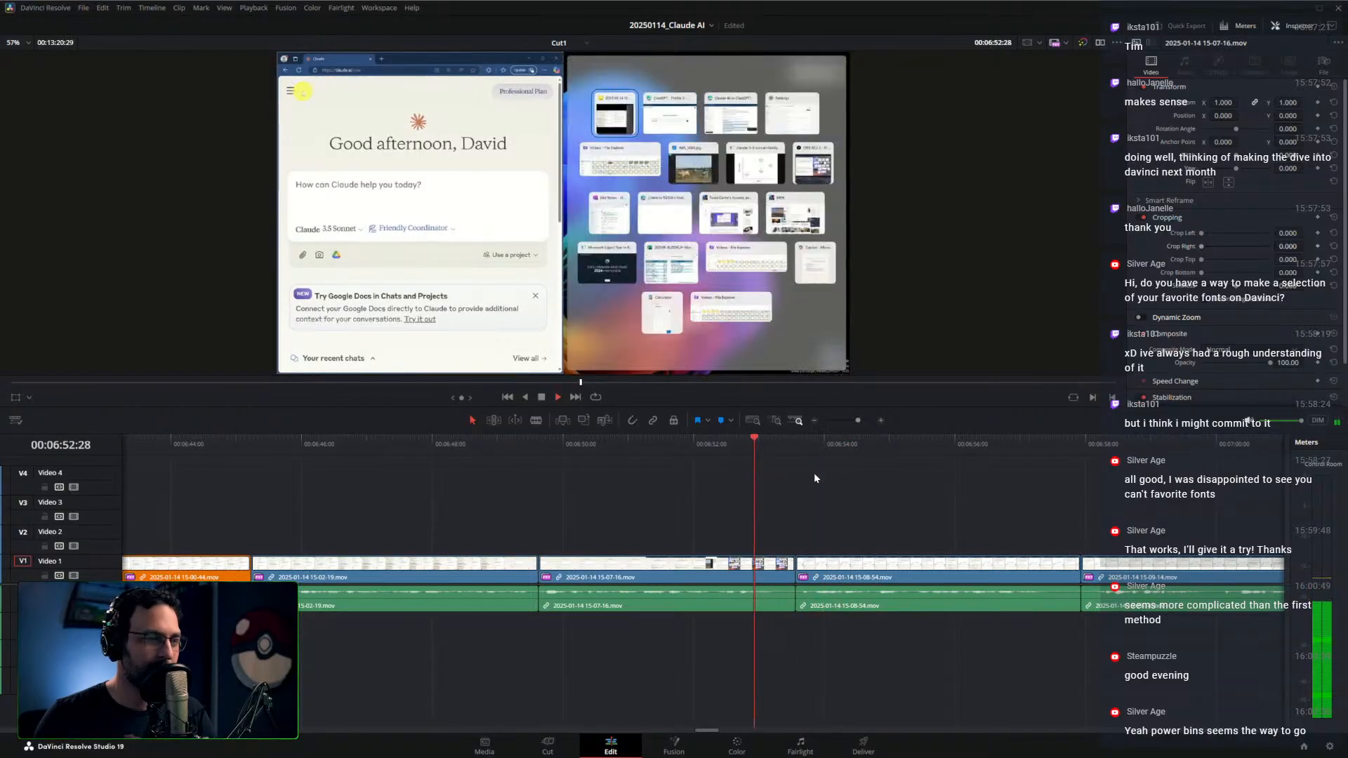
pyautogui.press('space')
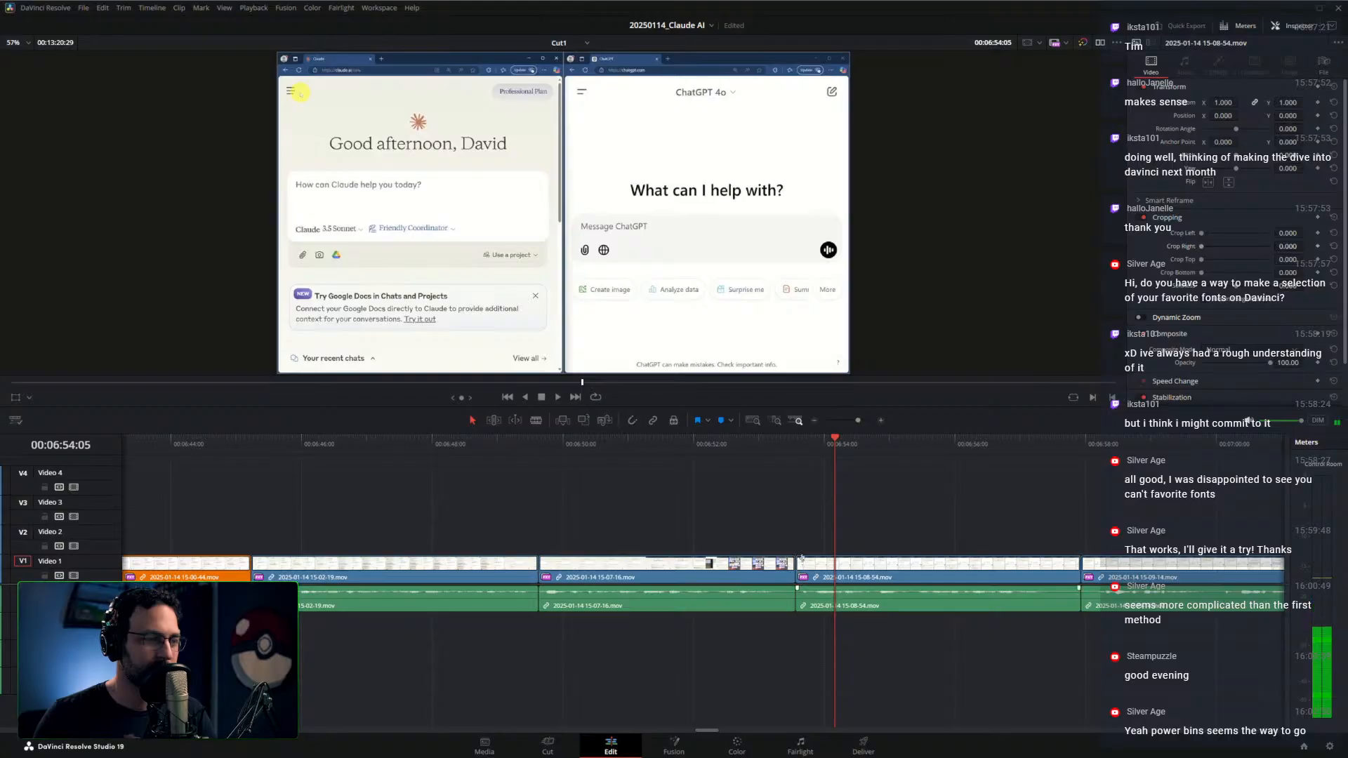
# Ripple-trim a couple of frames off the start of the 15-08-54 clip and play around the cut
pyautogui.press('Up')
pyautogui.press('Right')
pyautogui.hotkey('ctrl', 'shift', '[')
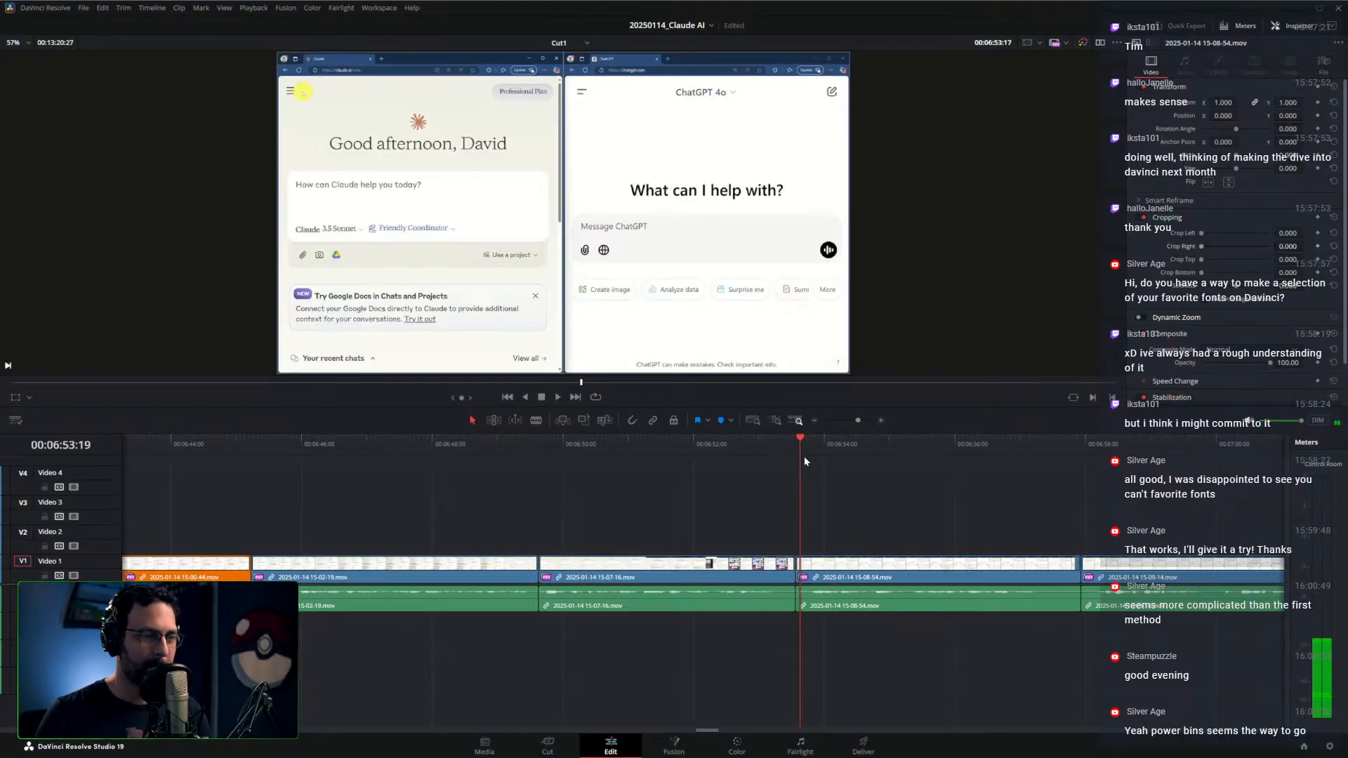
pyautogui.press('/')
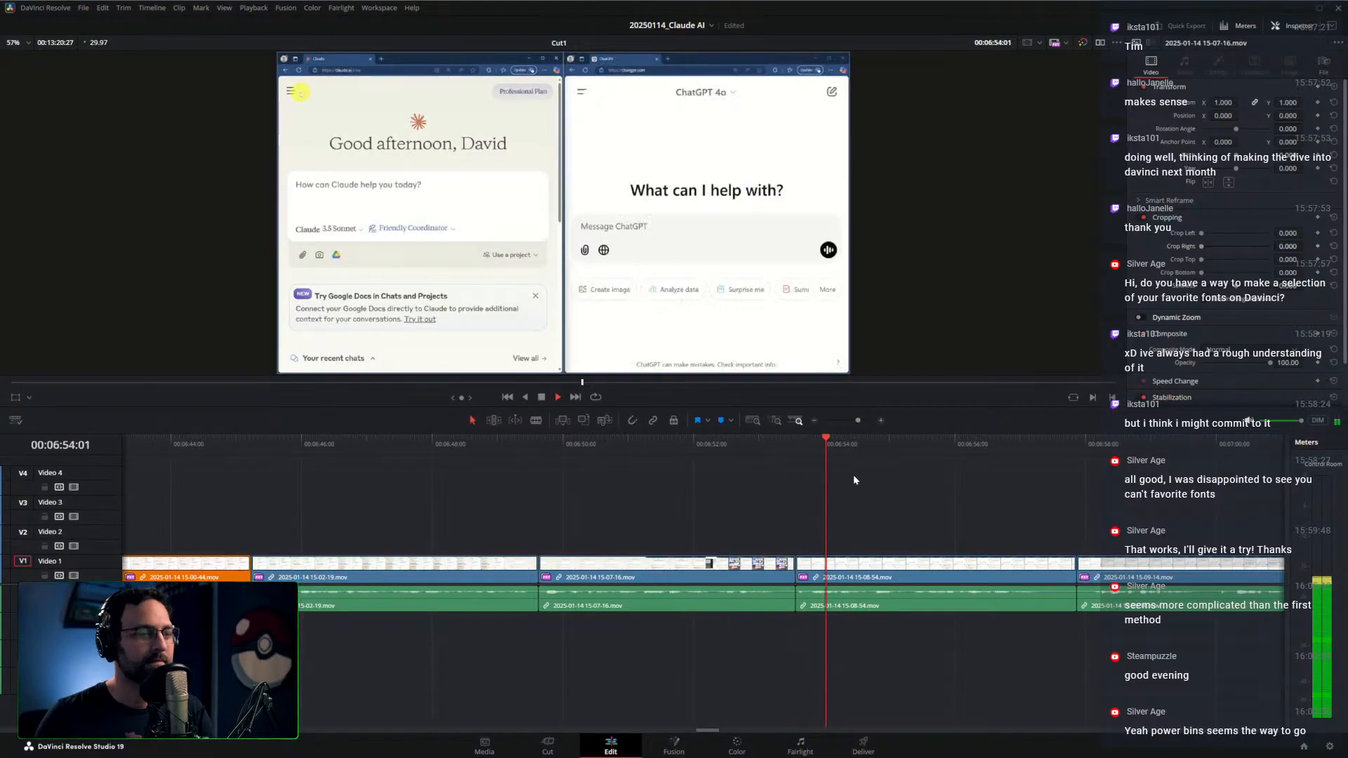
# Roll only the video cut between the 15-07-16 and 15-08-54 clips about 0.6 seconds past the audio cut, and return to the audio cut
pyautogui.moveTo(798, 576); pyautogui.dragTo(839, 576)
pyautogui.press('/')
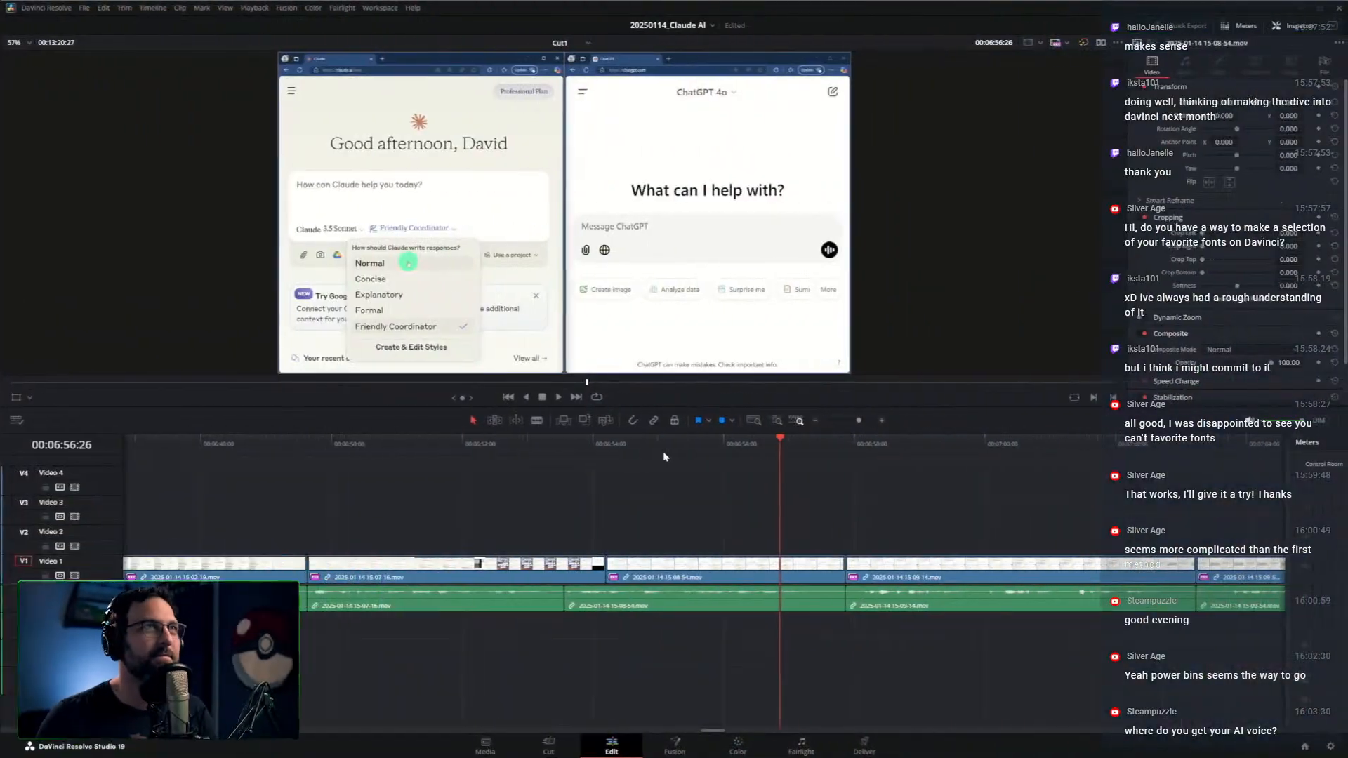
pyautogui.moveTo(761, 447); pyautogui.dragTo(566, 460)
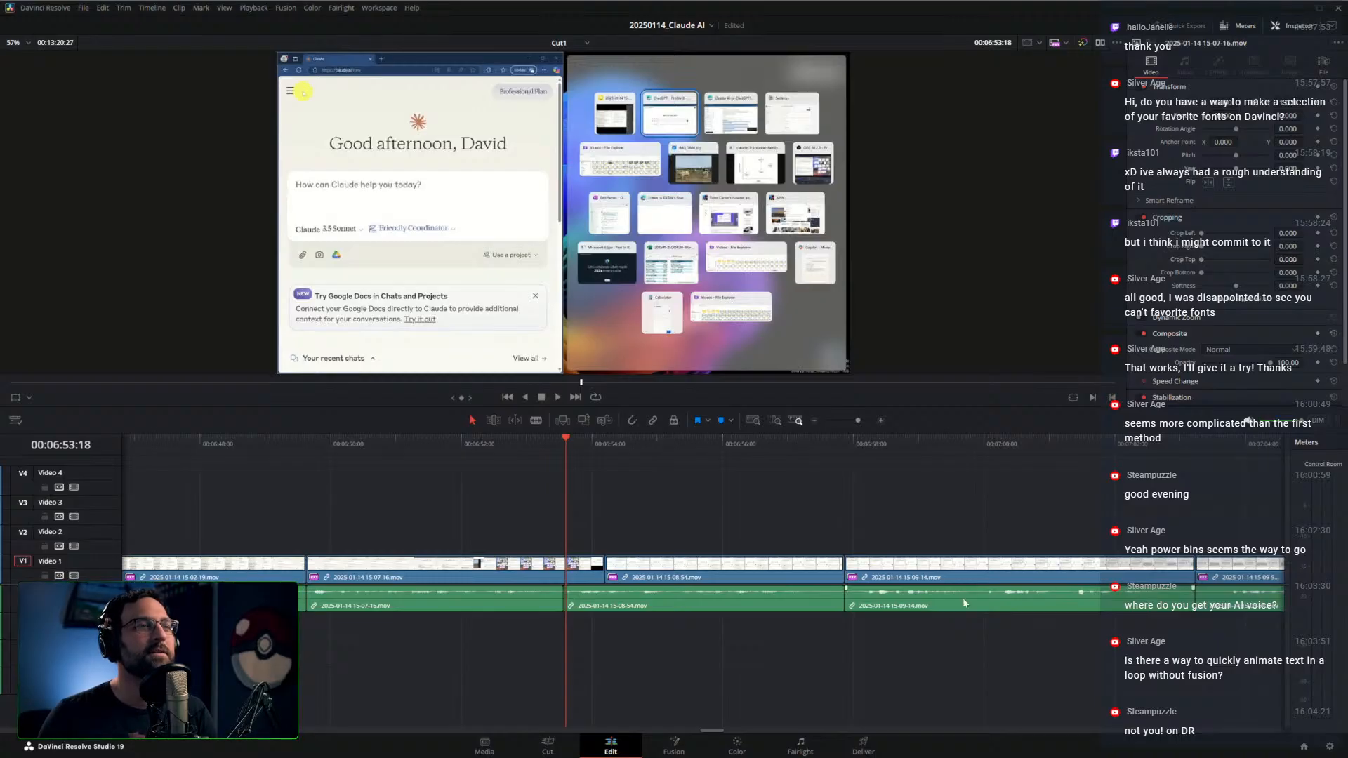
# Examine the frame at 00:06:52:24 and the audio properties of the 15-07-16 clip
pyautogui.click(513, 448)
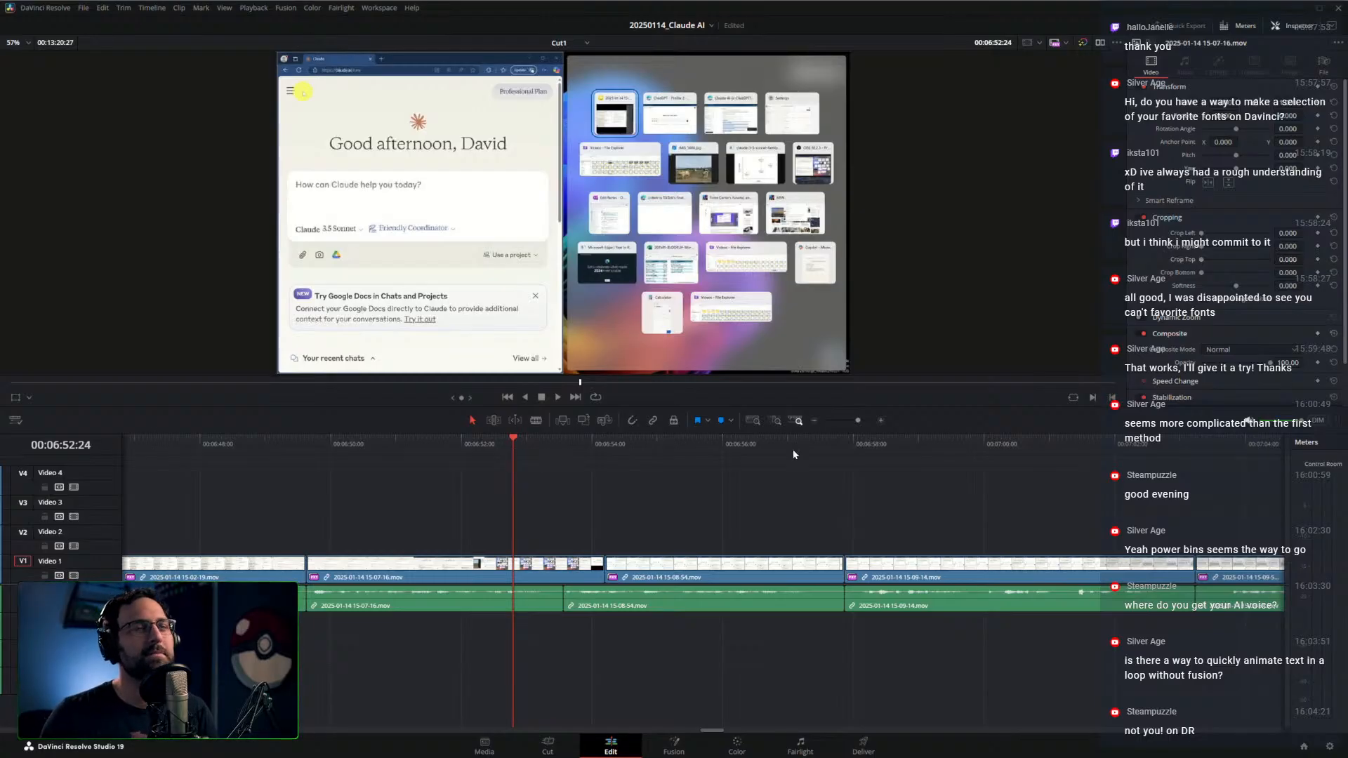
pyautogui.click(541, 601)
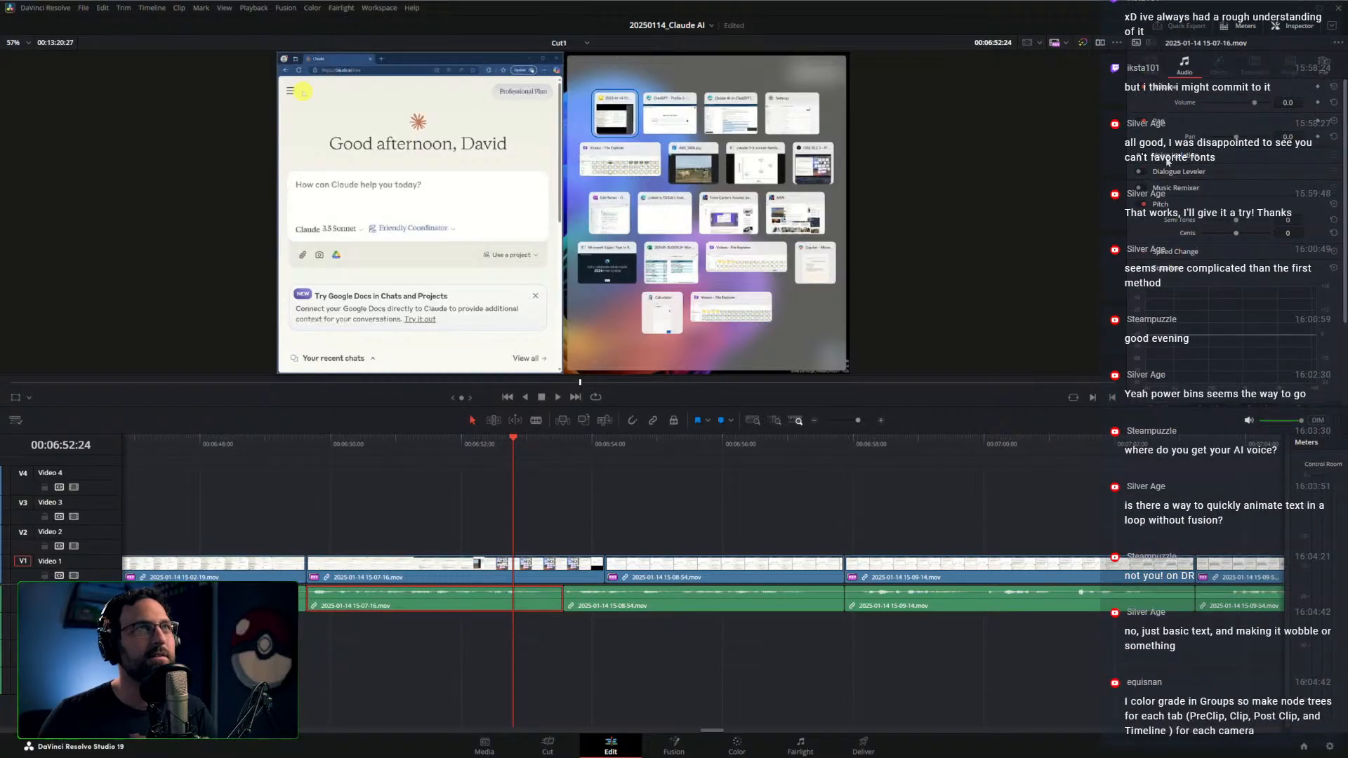
pyautogui.click(587, 509)
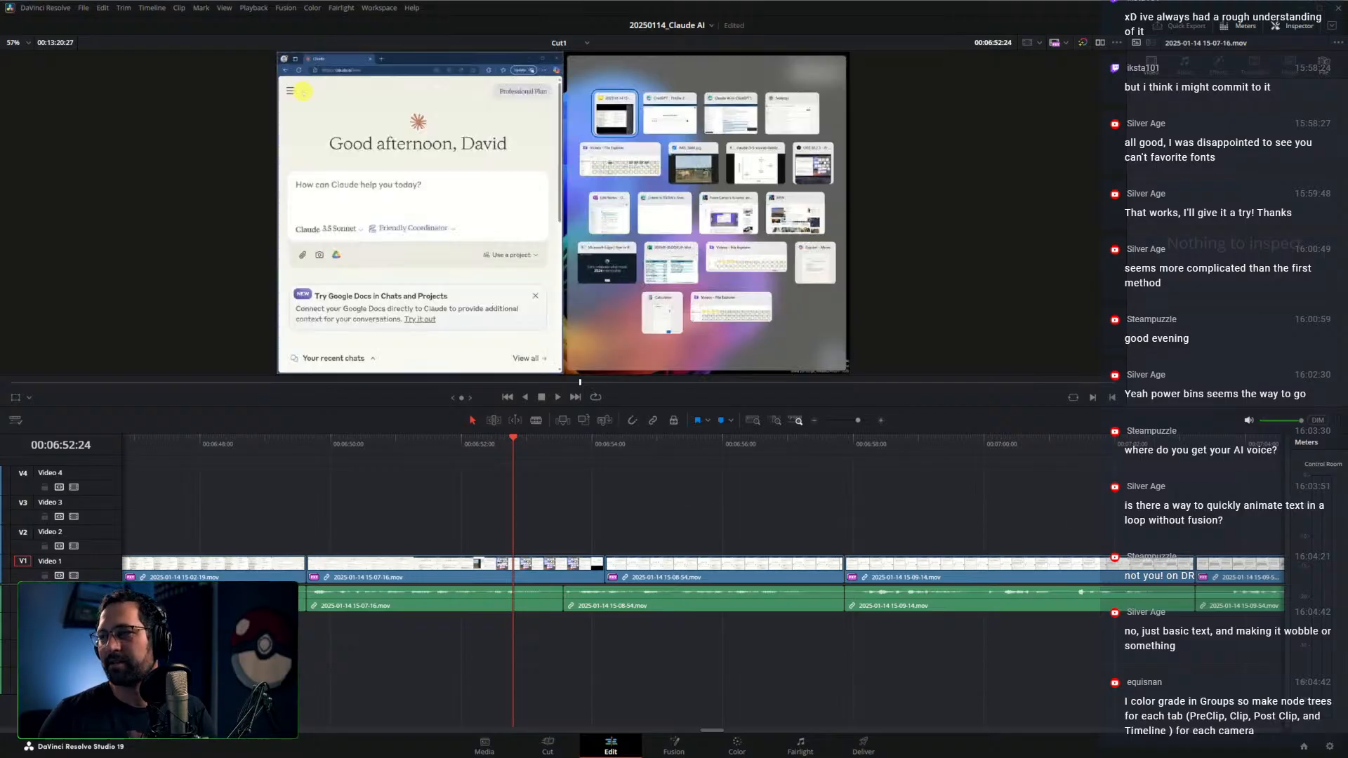
# Add a Text+ title on Video 2 above the cut between the 15-07-16 and 15-08-54 clips, and try an expression on its text
pyautogui.moveTo(1334, 555); pyautogui.dragTo(500, 540)
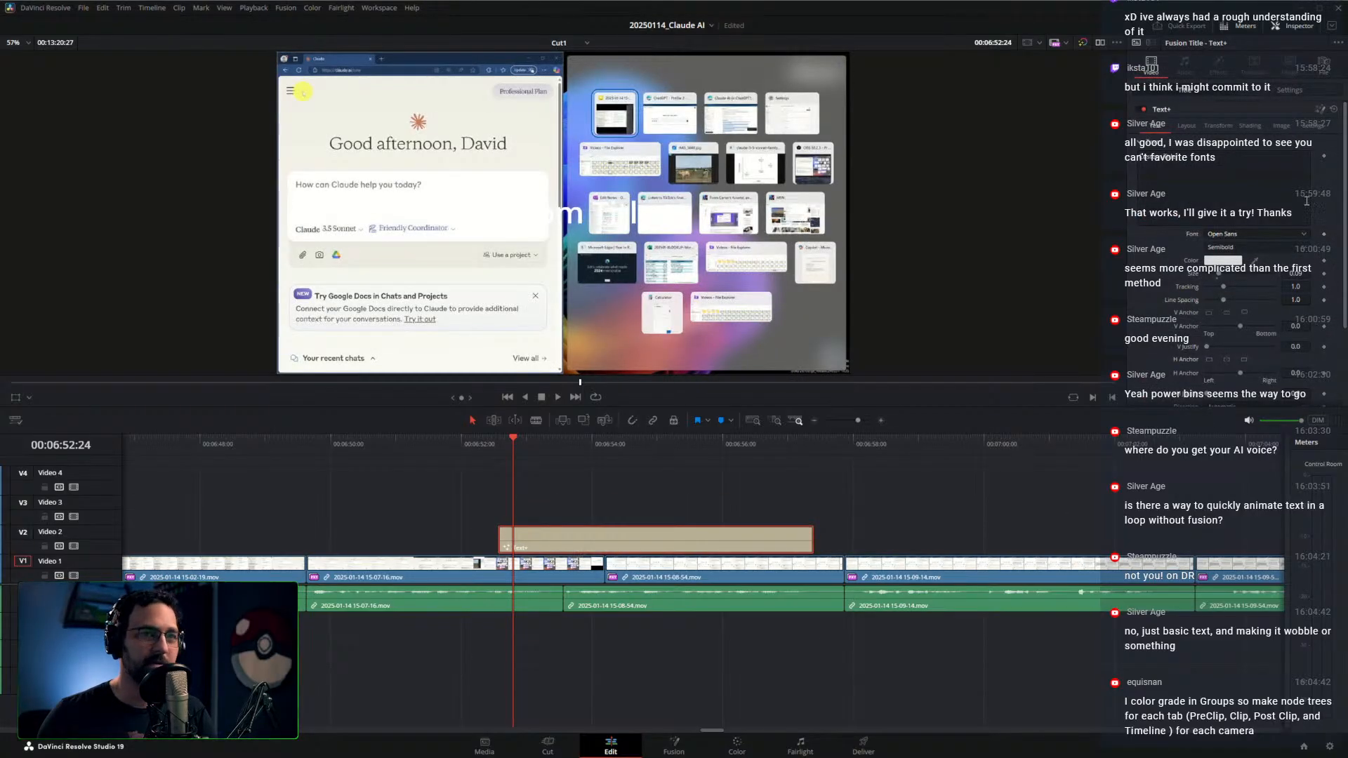
pyautogui.rightClick(1230, 161)
pyautogui.click(1250, 391)
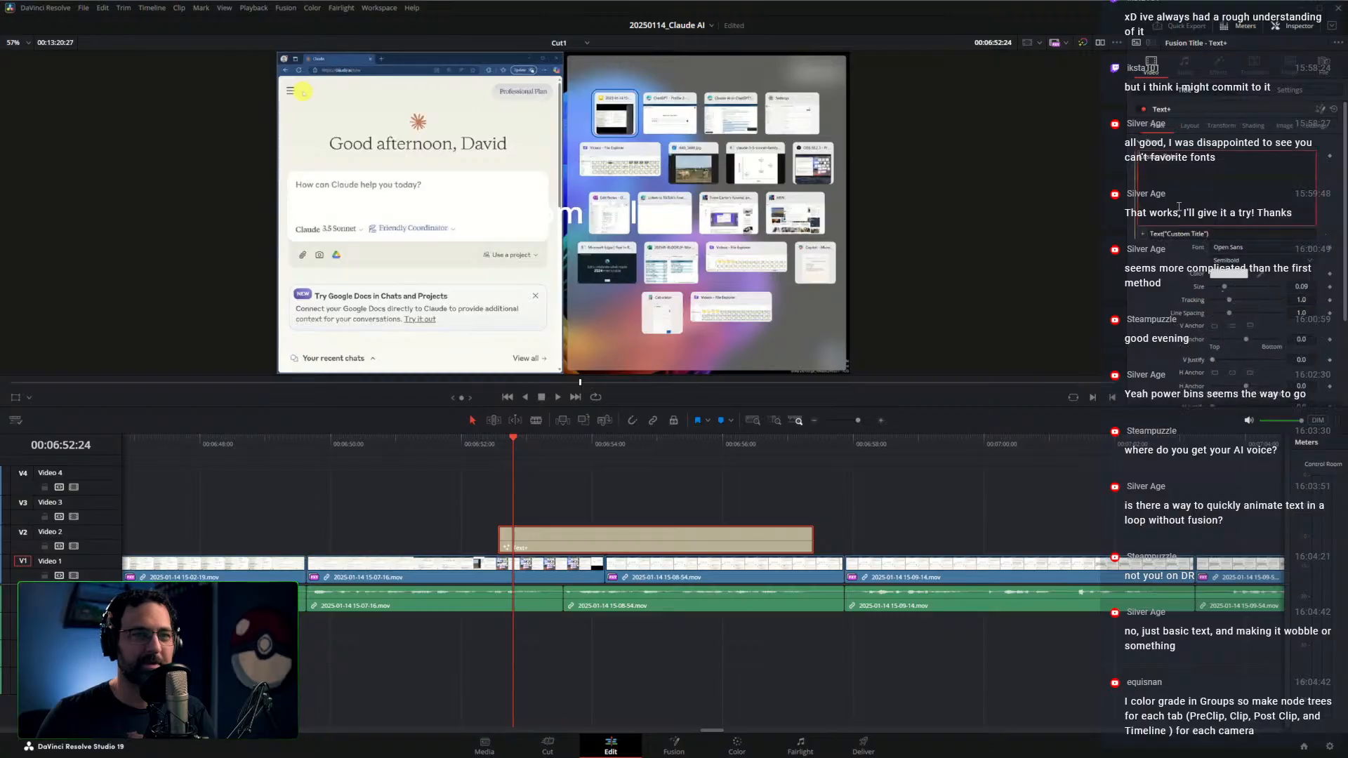
pyautogui.tripleClick(1224, 235)
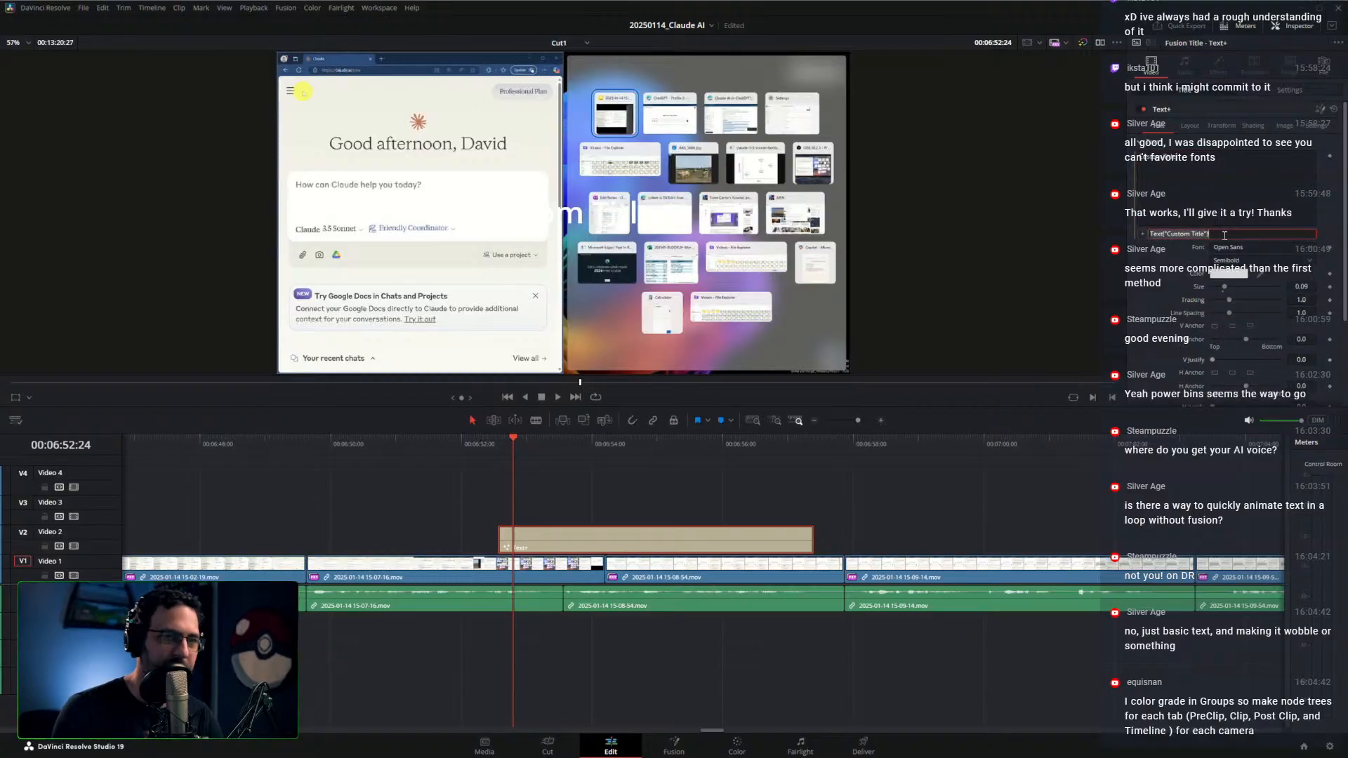
pyautogui.click(1214, 171)
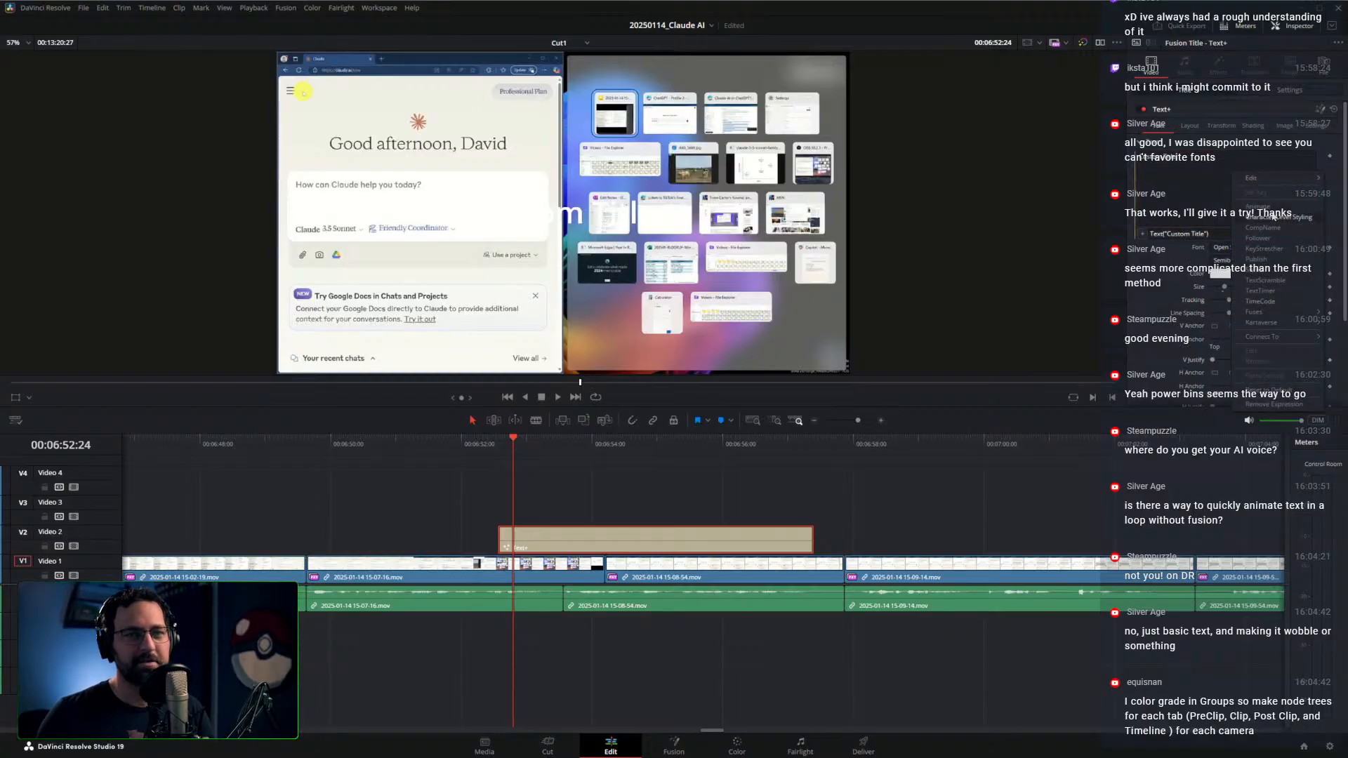
pyautogui.rightClick(1201, 196)
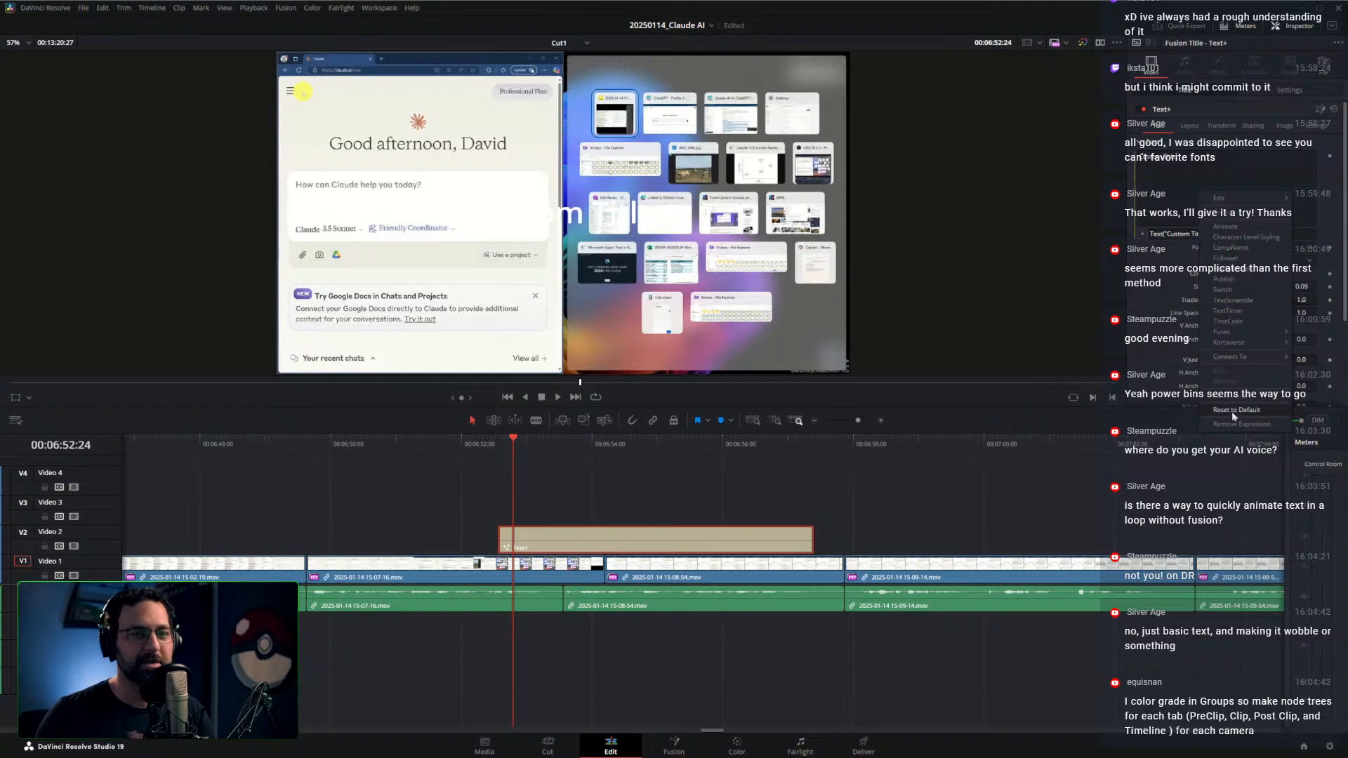
pyautogui.click(1228, 424)
# Modify the new title's layout Center with Perturb to animate its position
pyautogui.rightClick(1191, 183)
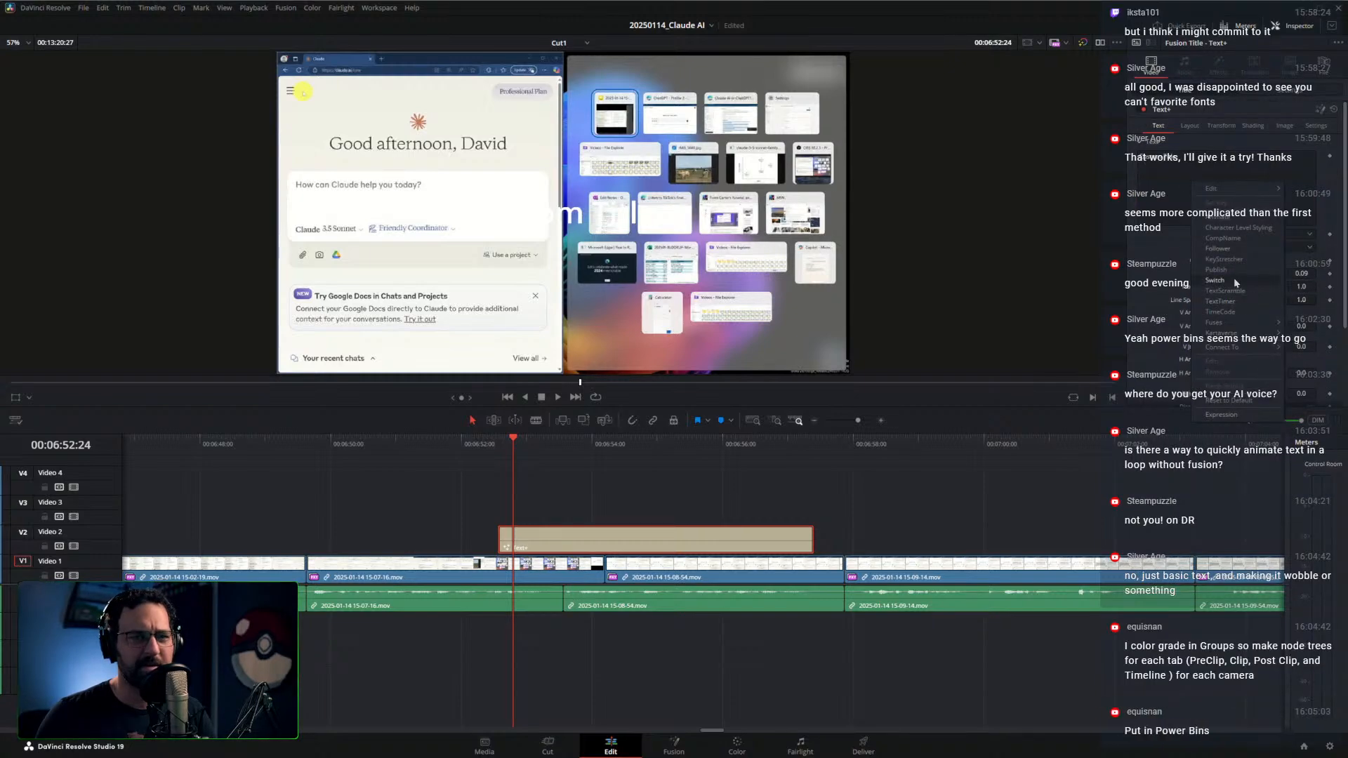
pyautogui.moveTo(1236, 332)
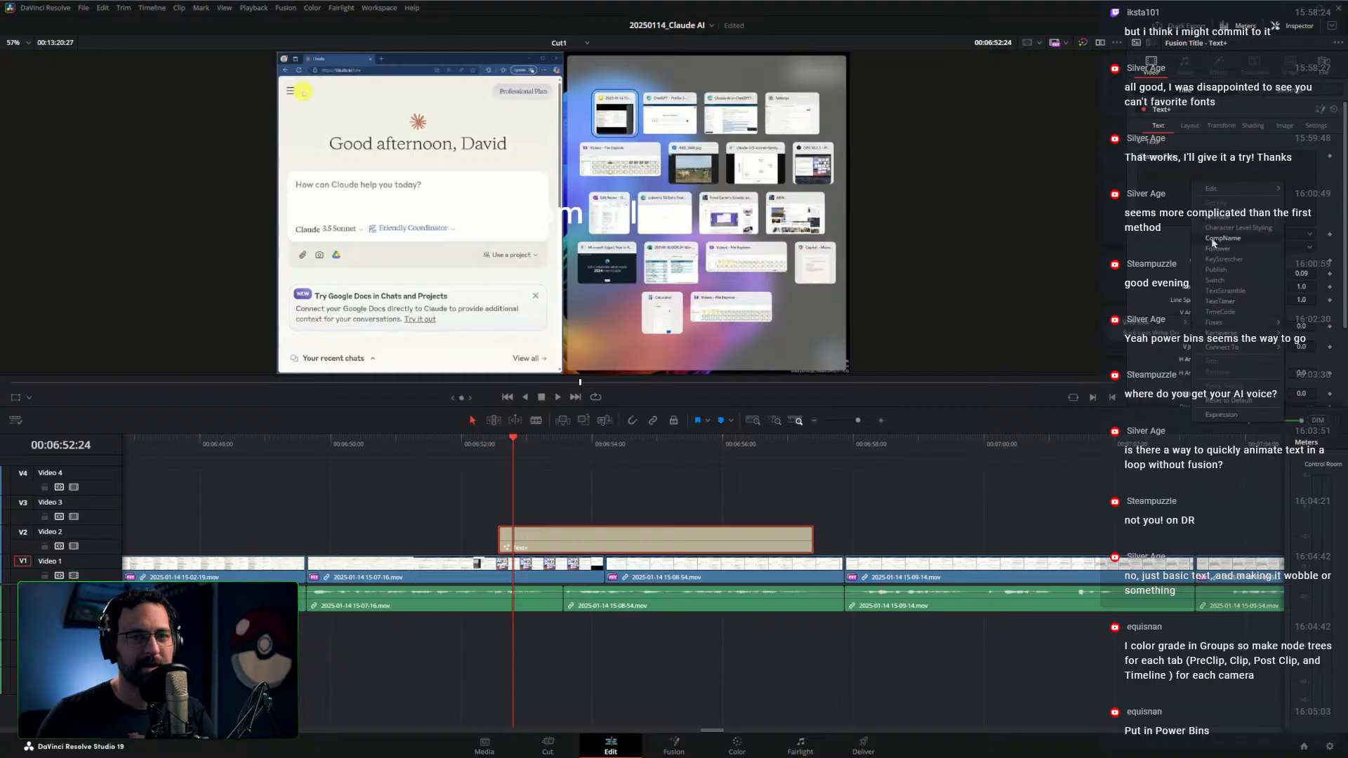
pyautogui.click(1193, 180)
pyautogui.click(1192, 128)
pyautogui.rightClick(1208, 167)
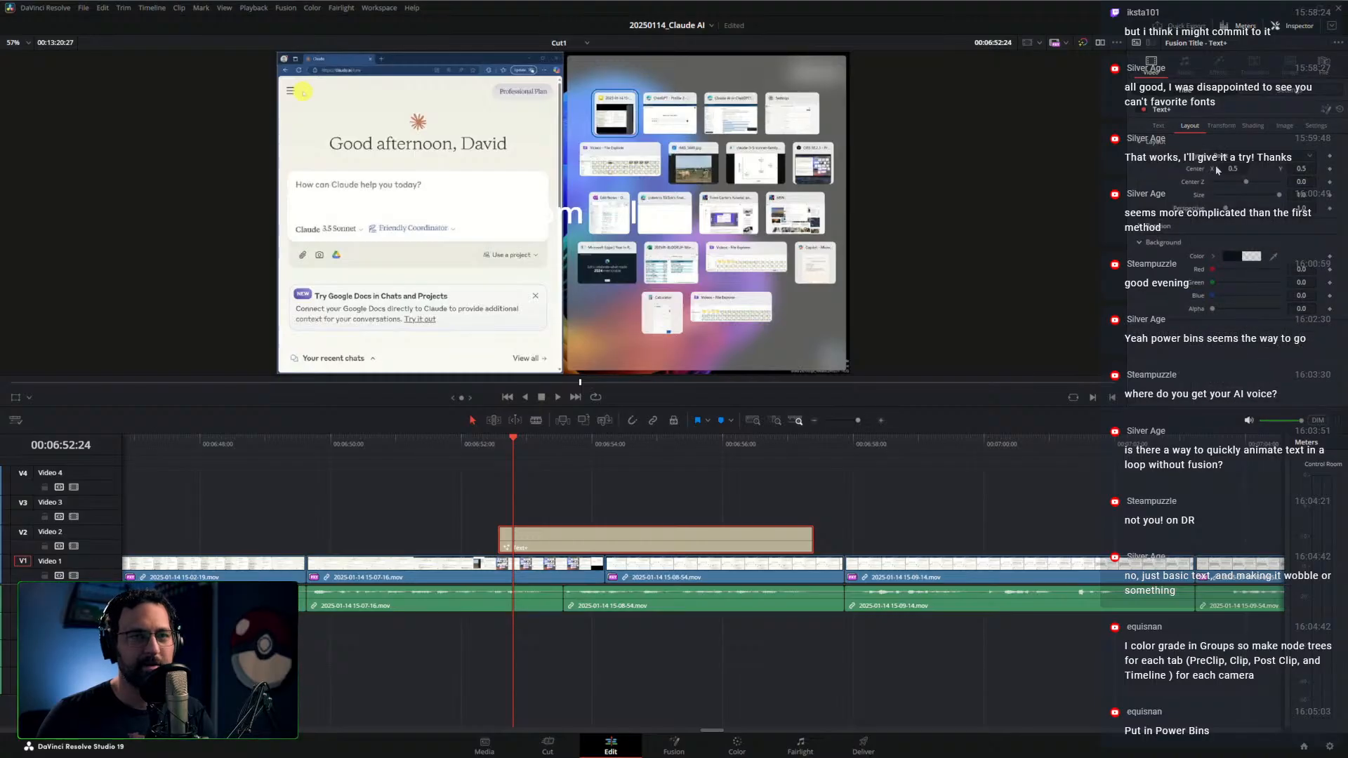
pyautogui.moveTo(1232, 215)
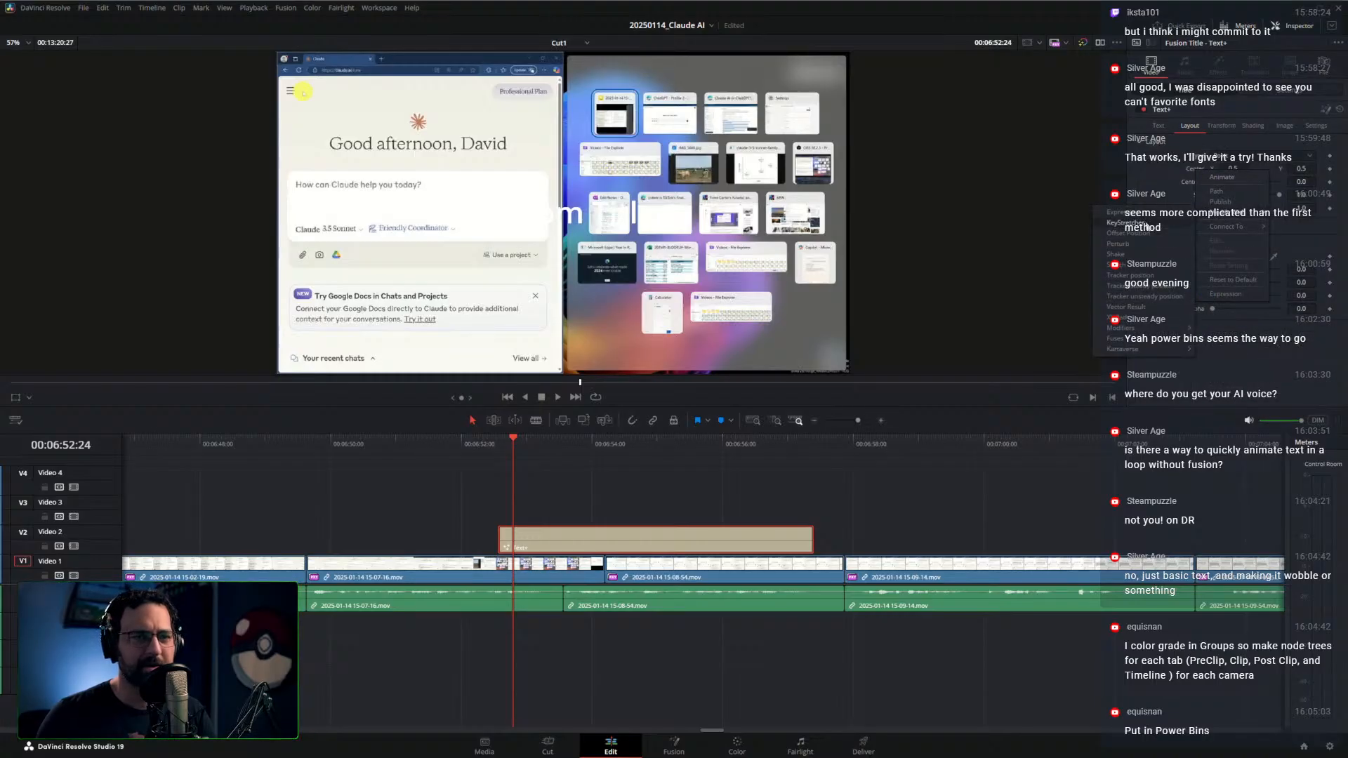
pyautogui.click(1132, 251)
# Preview the animated title up to 00:06:53:28, inspect the Perturb modifier on the Fusion page, and return to the Edit page
pyautogui.moveTo(527, 444); pyautogui.dragTo(587, 446)
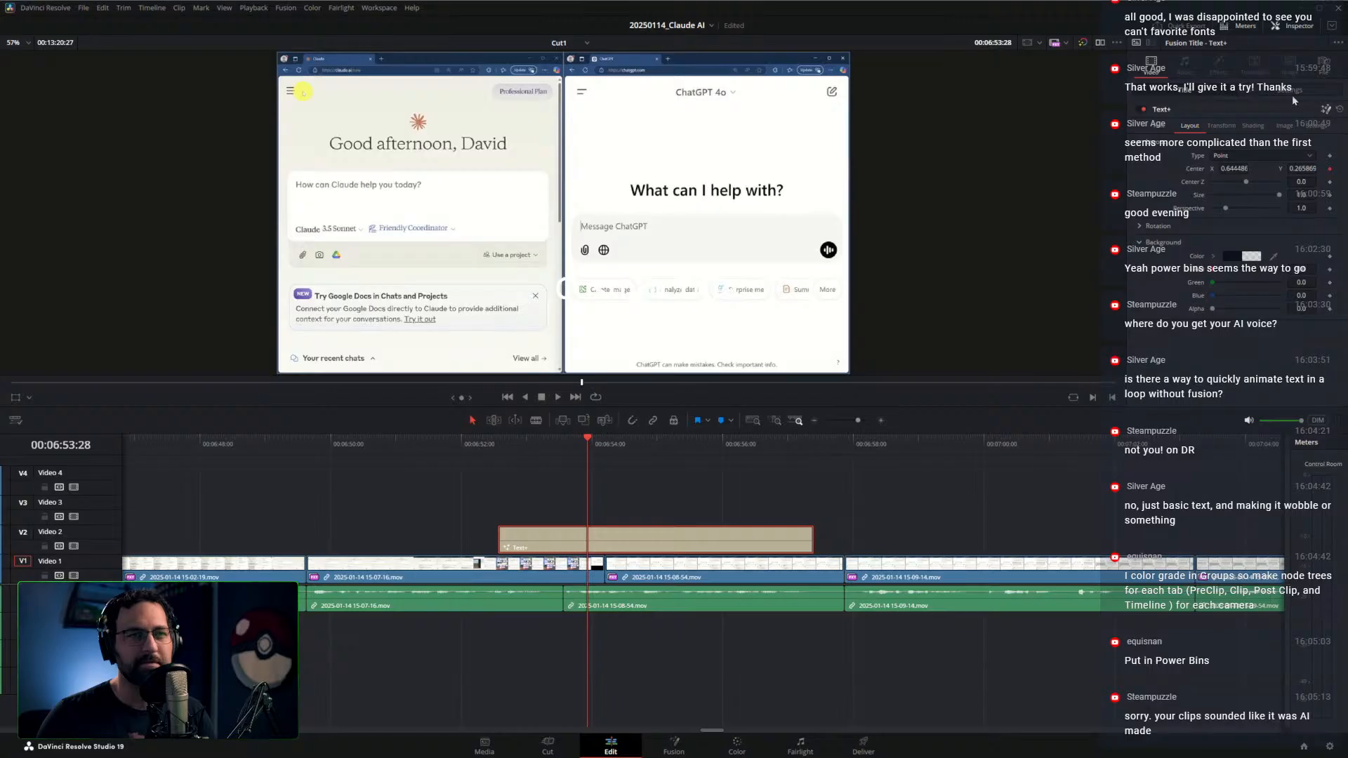
pyautogui.hotkey('shift', '5')
pyautogui.click(1289, 61)
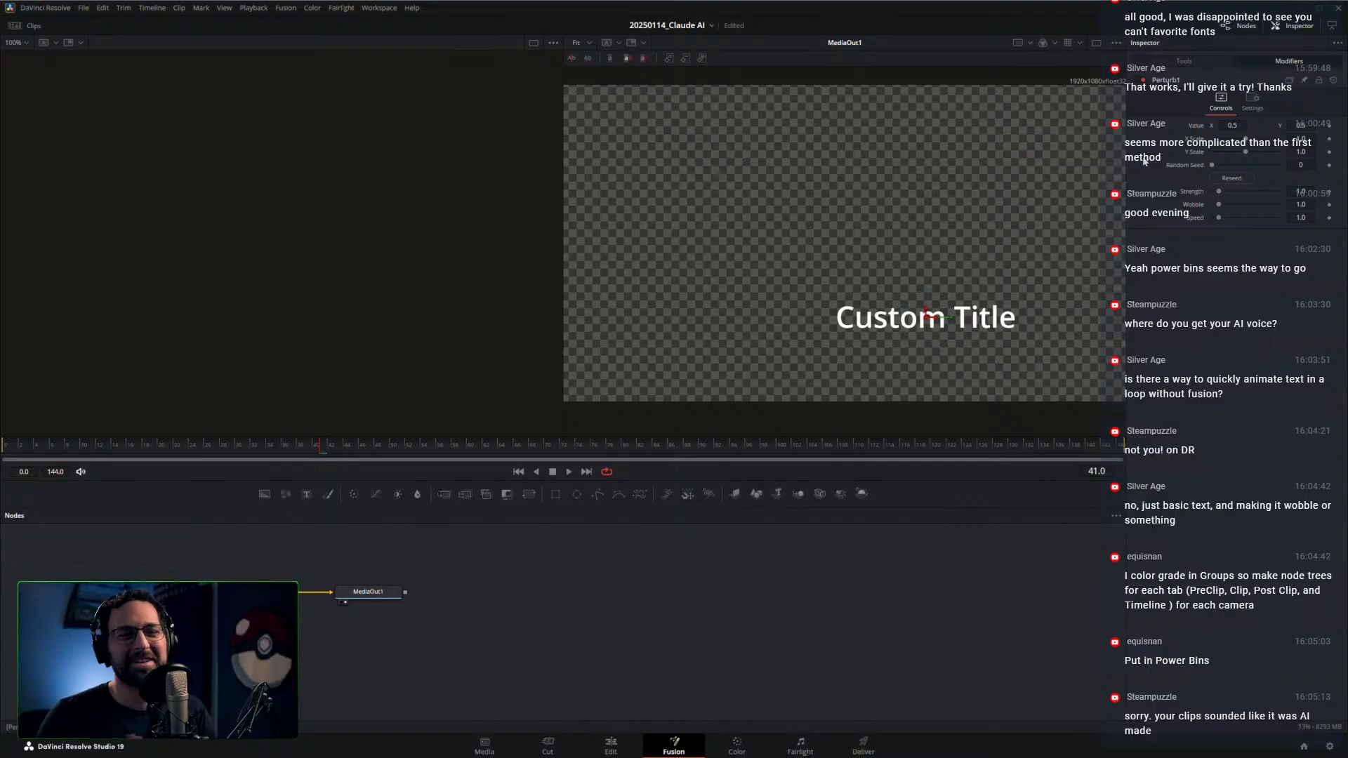
pyautogui.click(591, 749)
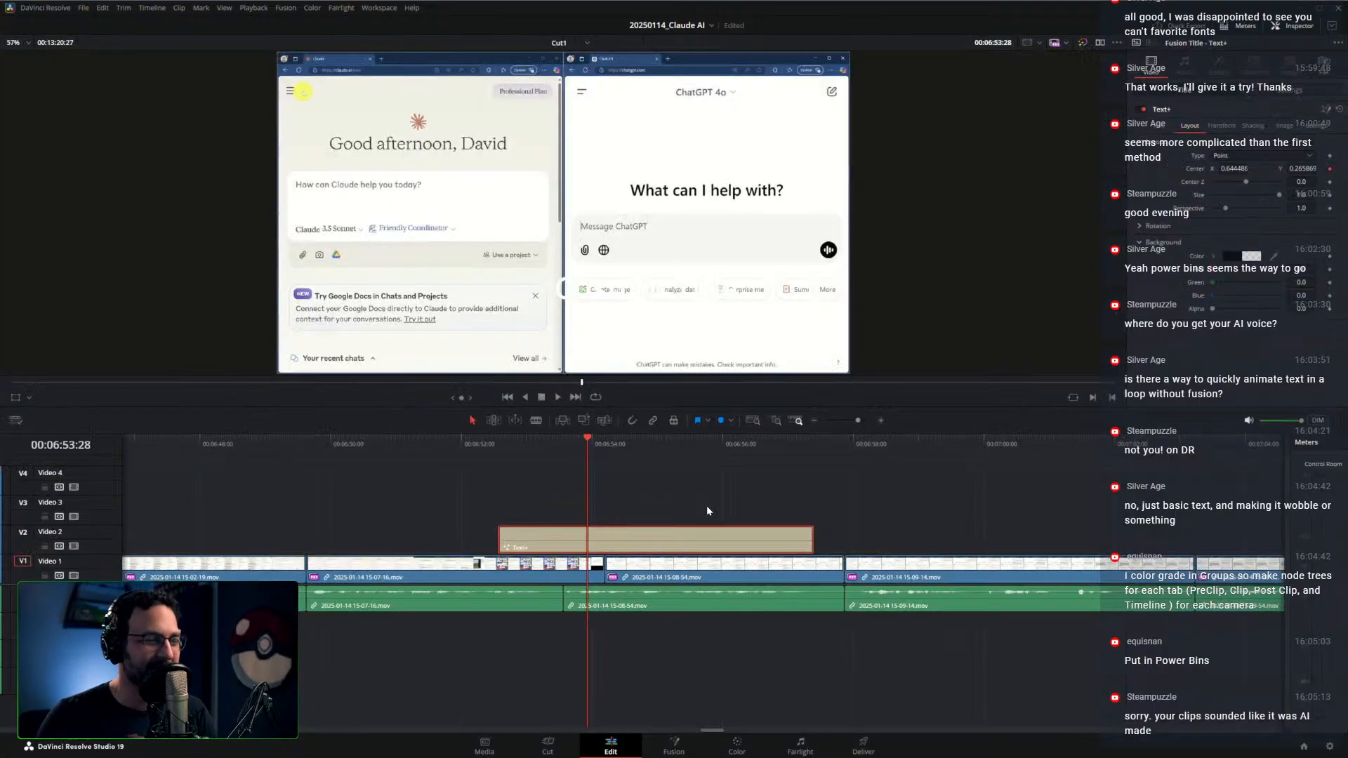
# Play the opening clip from the timeline start for about three seconds and return to the Text+ title at 00:06:54:09
pyautogui.scroll(-3, 595, 525)
pyautogui.press('Home')
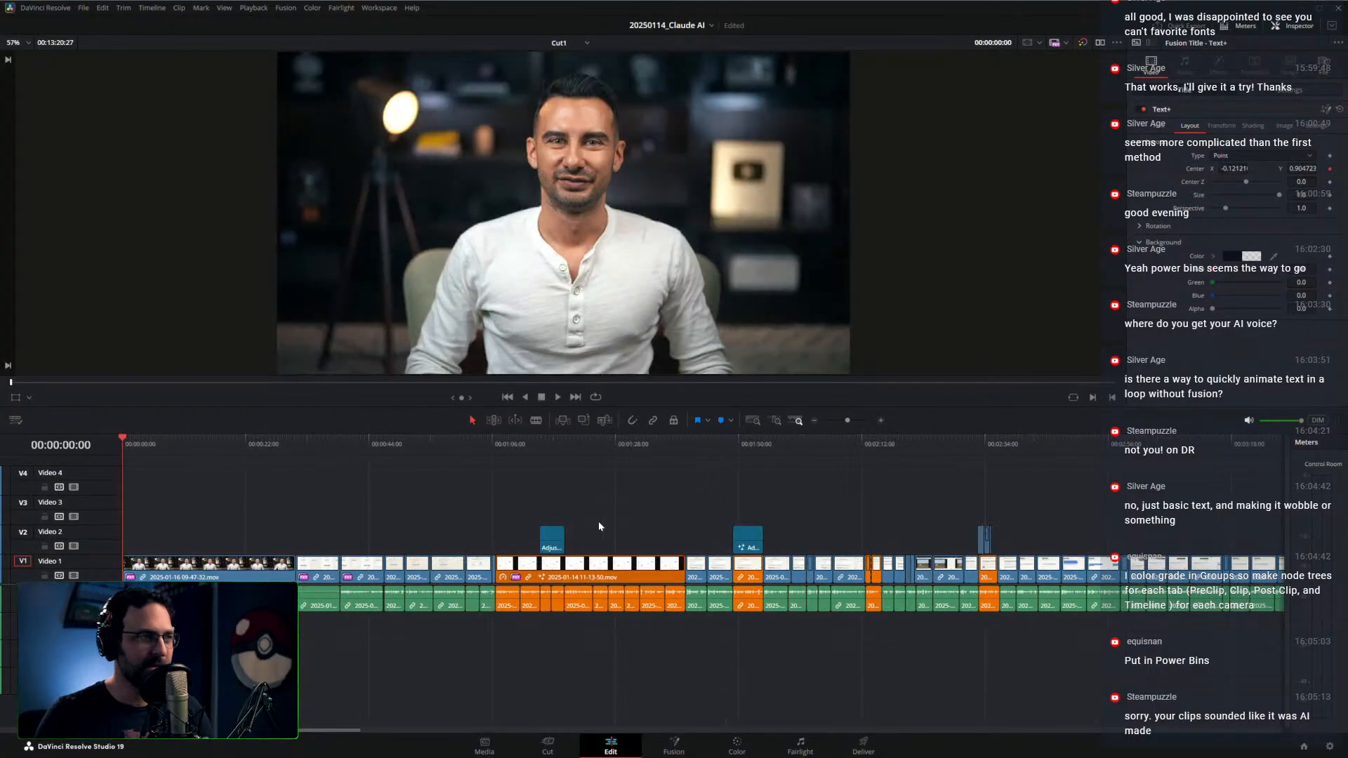
pyautogui.scroll(3, 330, 545)
pyautogui.press('space')
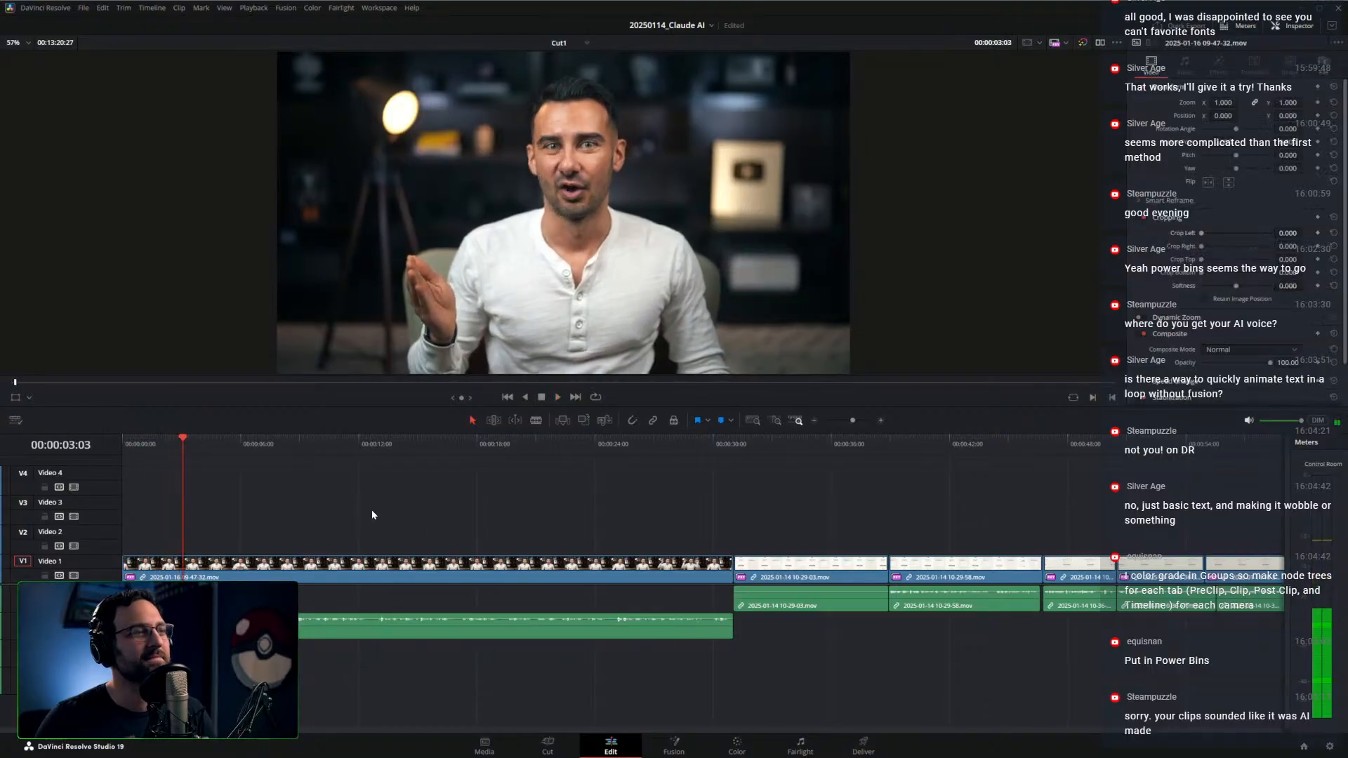
pyautogui.scroll(-3, 461, 526)
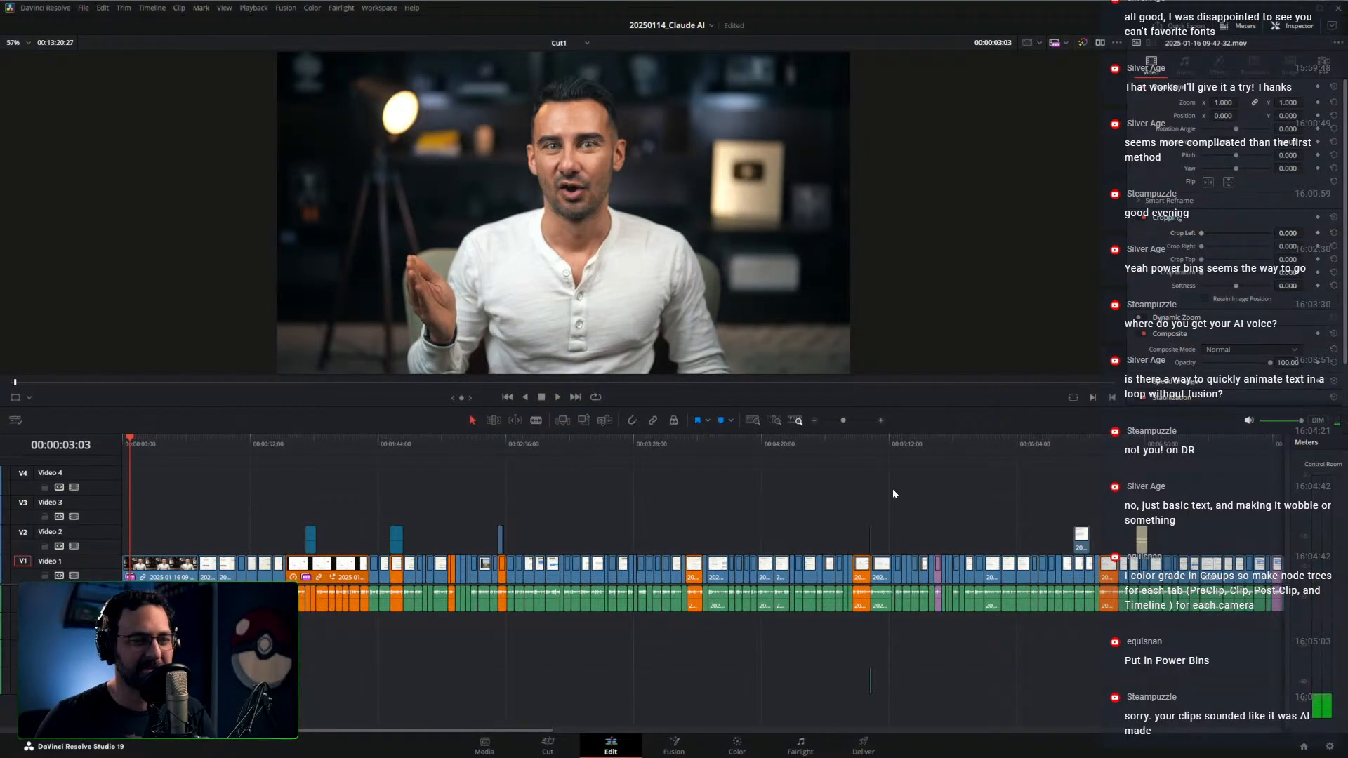
pyautogui.hscroll(5, 829, 492)
pyautogui.click(803, 444)
pyautogui.scroll(8, 757, 525)
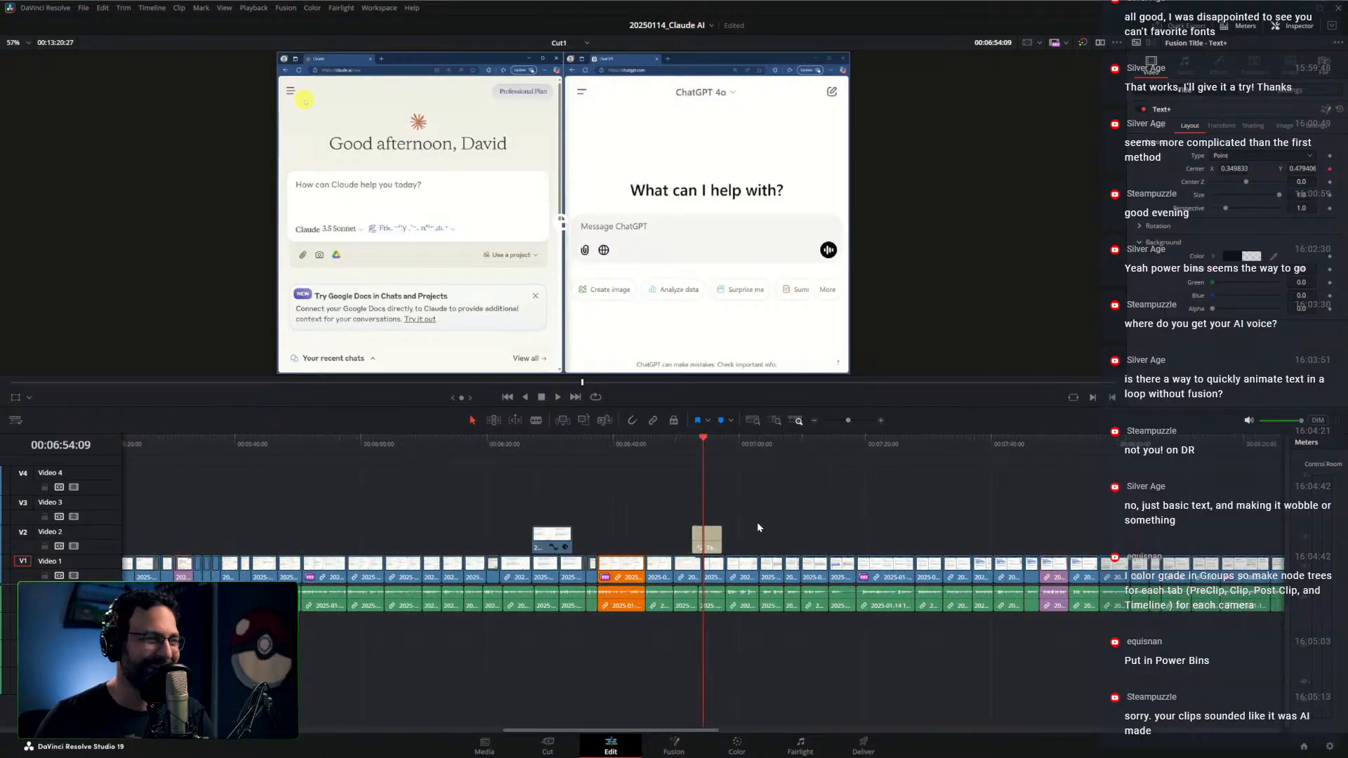
# Examine the modifiers available for the Text+ title's Center and look through its title and clip settings
pyautogui.click(763, 540)
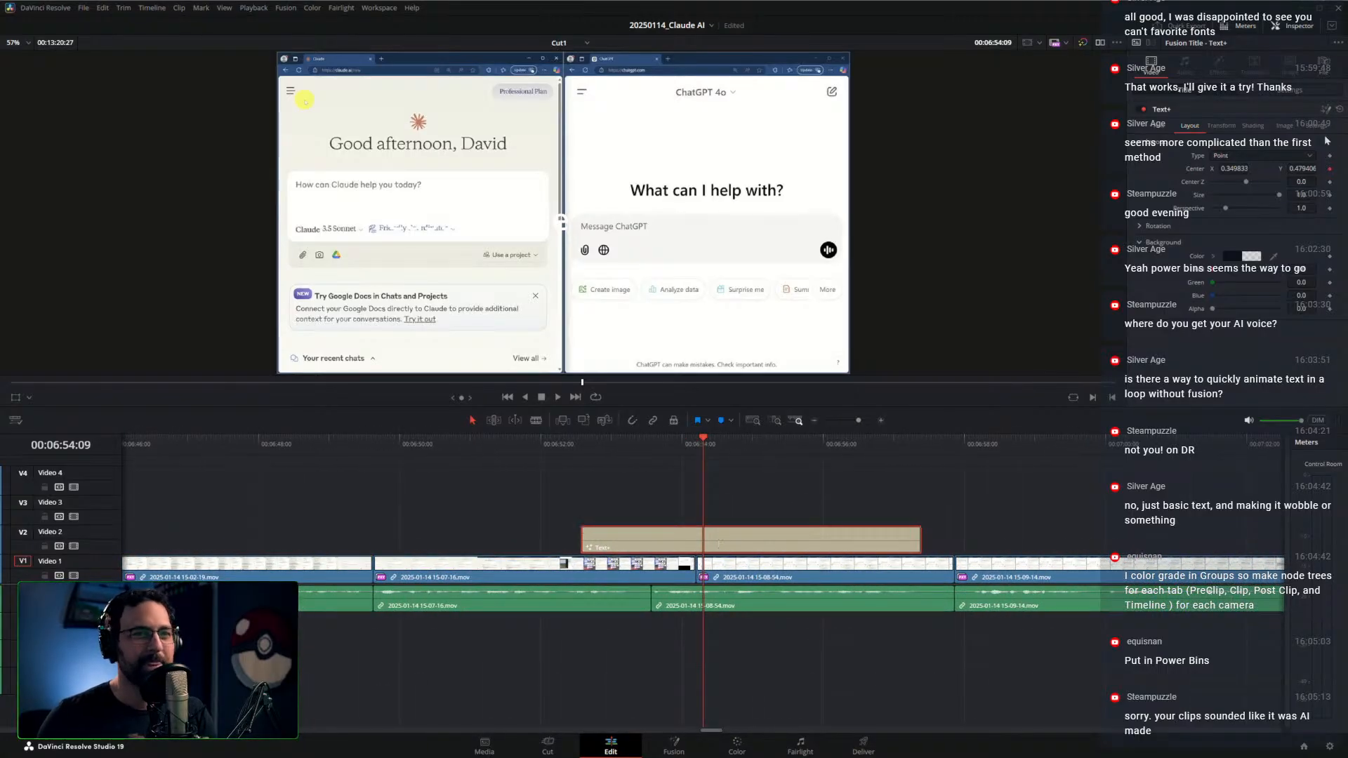
pyautogui.rightClick(1197, 172)
pyautogui.moveTo(1234, 225)
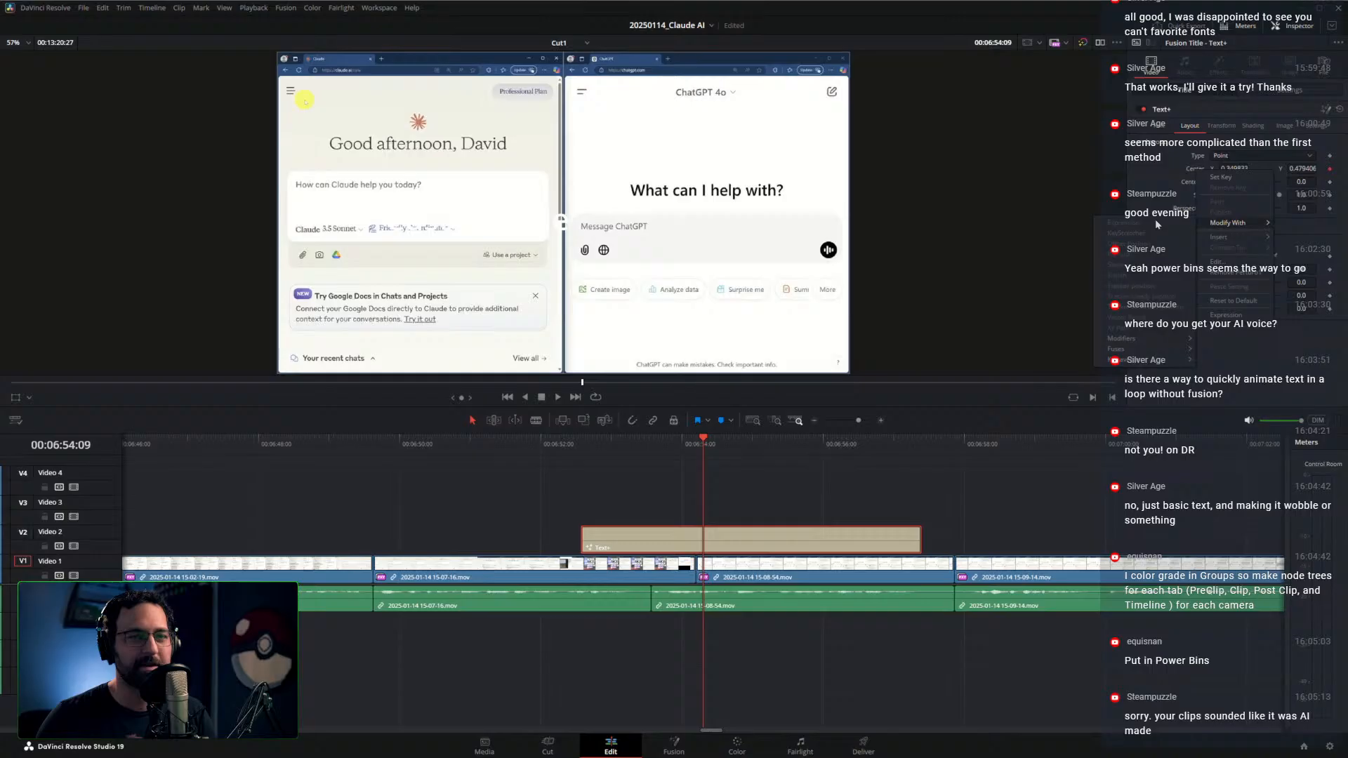
pyautogui.click(1132, 263)
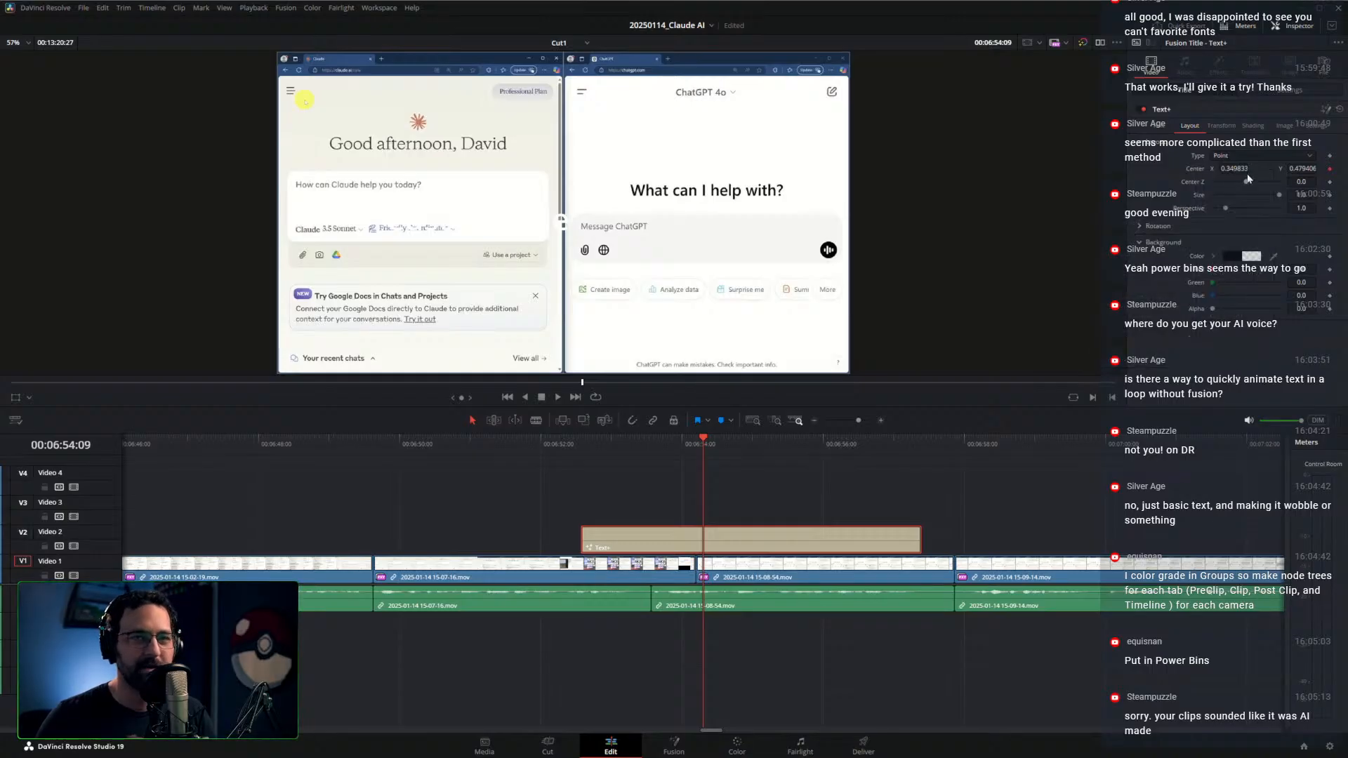
pyautogui.click(1305, 127)
pyautogui.click(1189, 125)
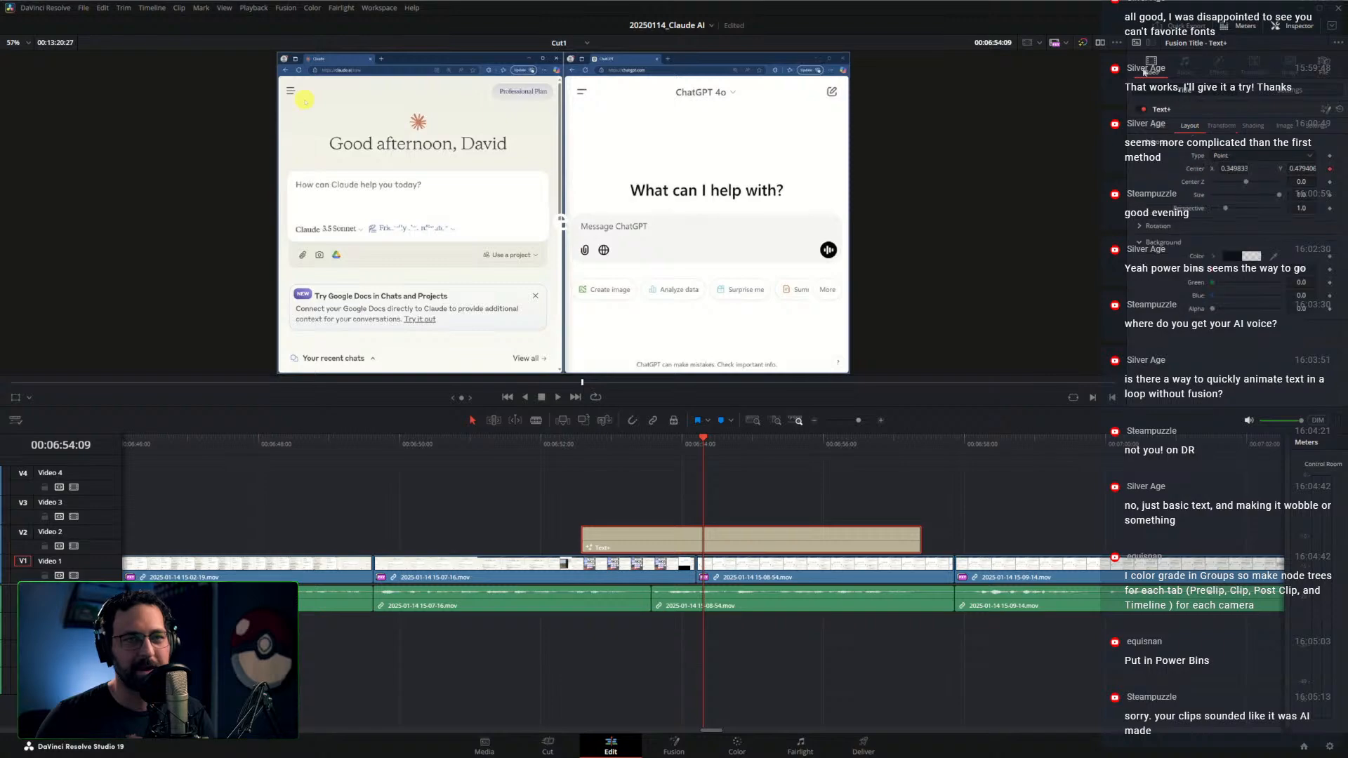
pyautogui.click(1275, 91)
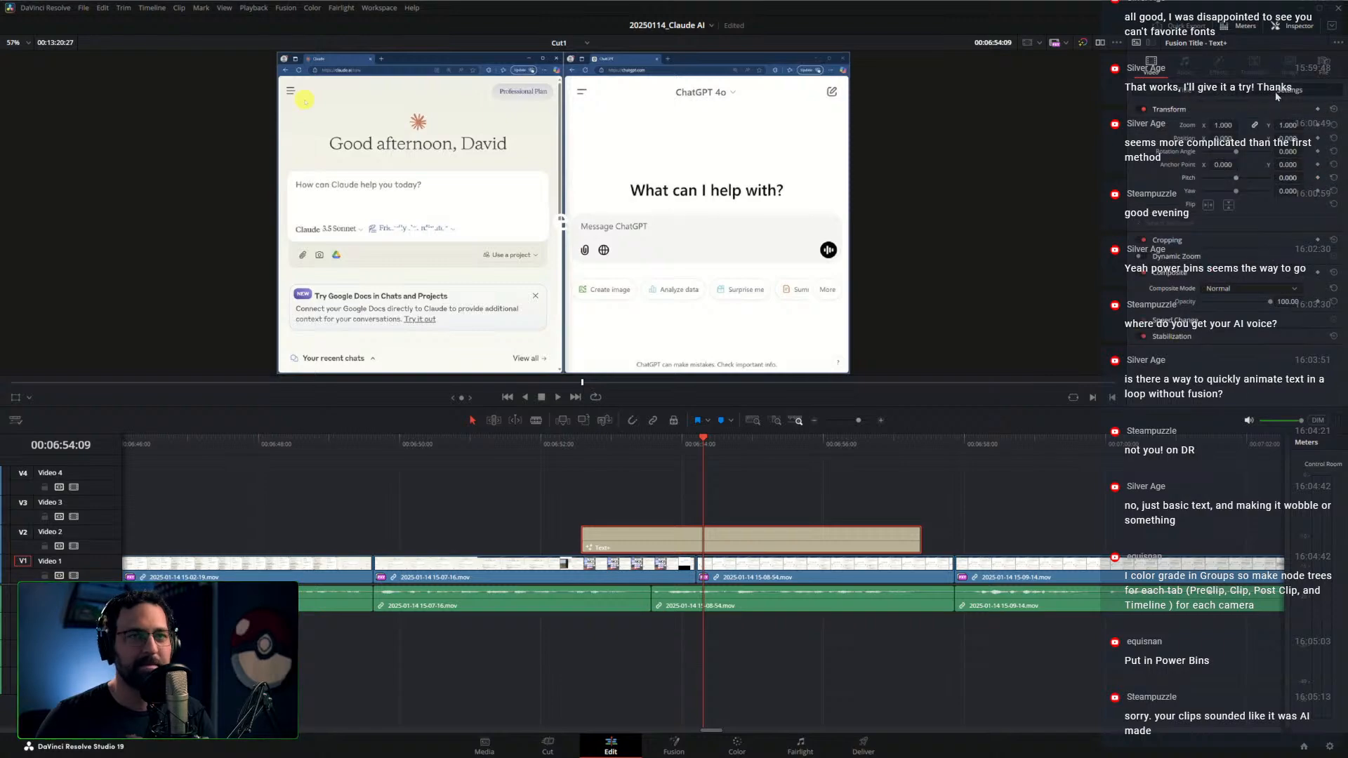
pyautogui.click(1208, 92)
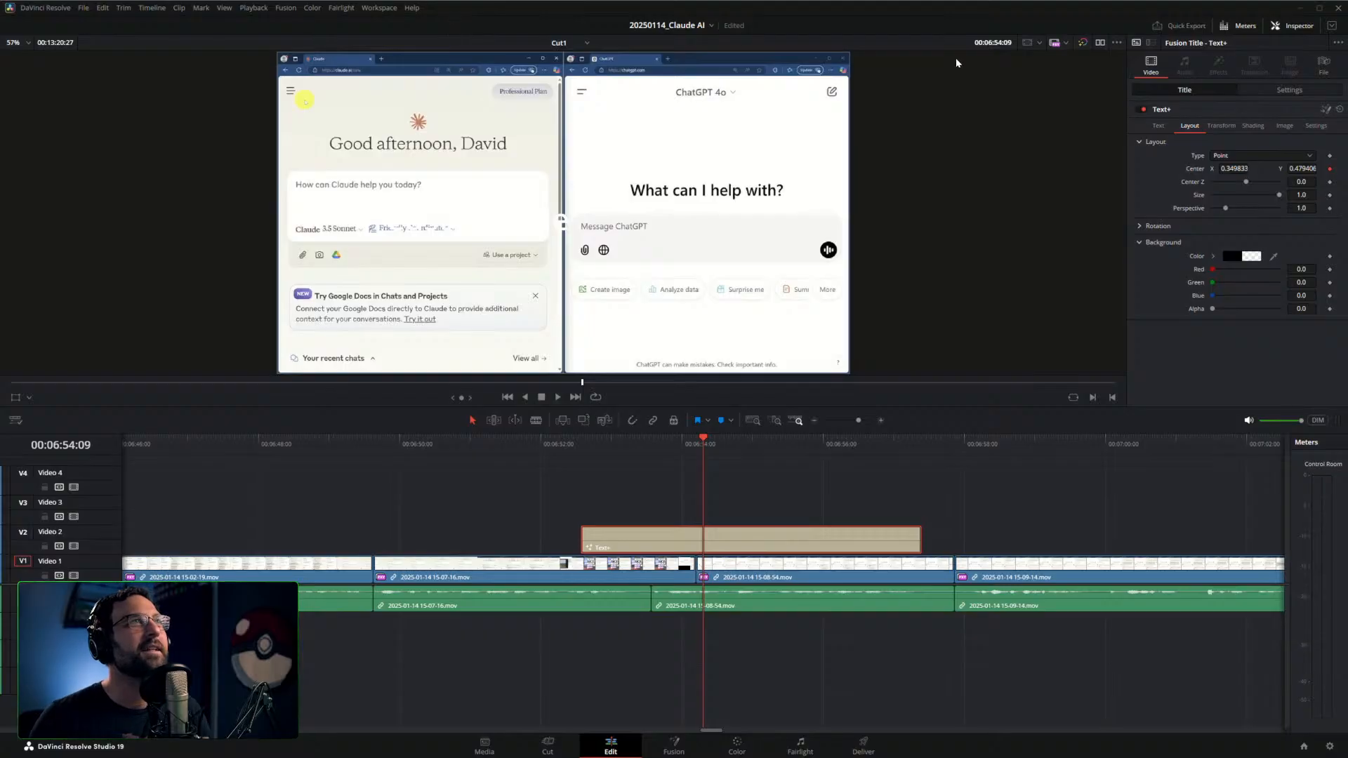
# Remove the Perturb modifier from the title's Center and reset the position to X 0.5, Y 0.5
pyautogui.rightClick(1194, 169)
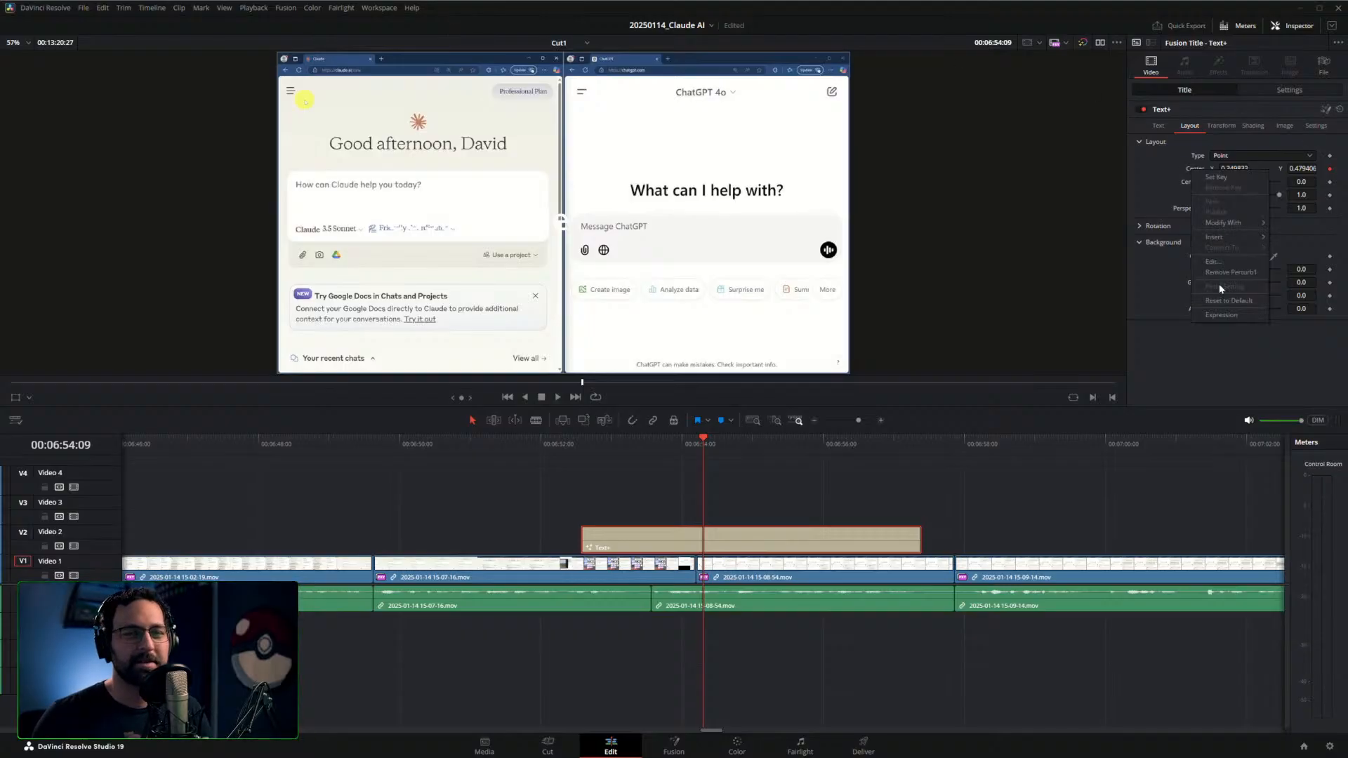
pyautogui.click(1221, 297)
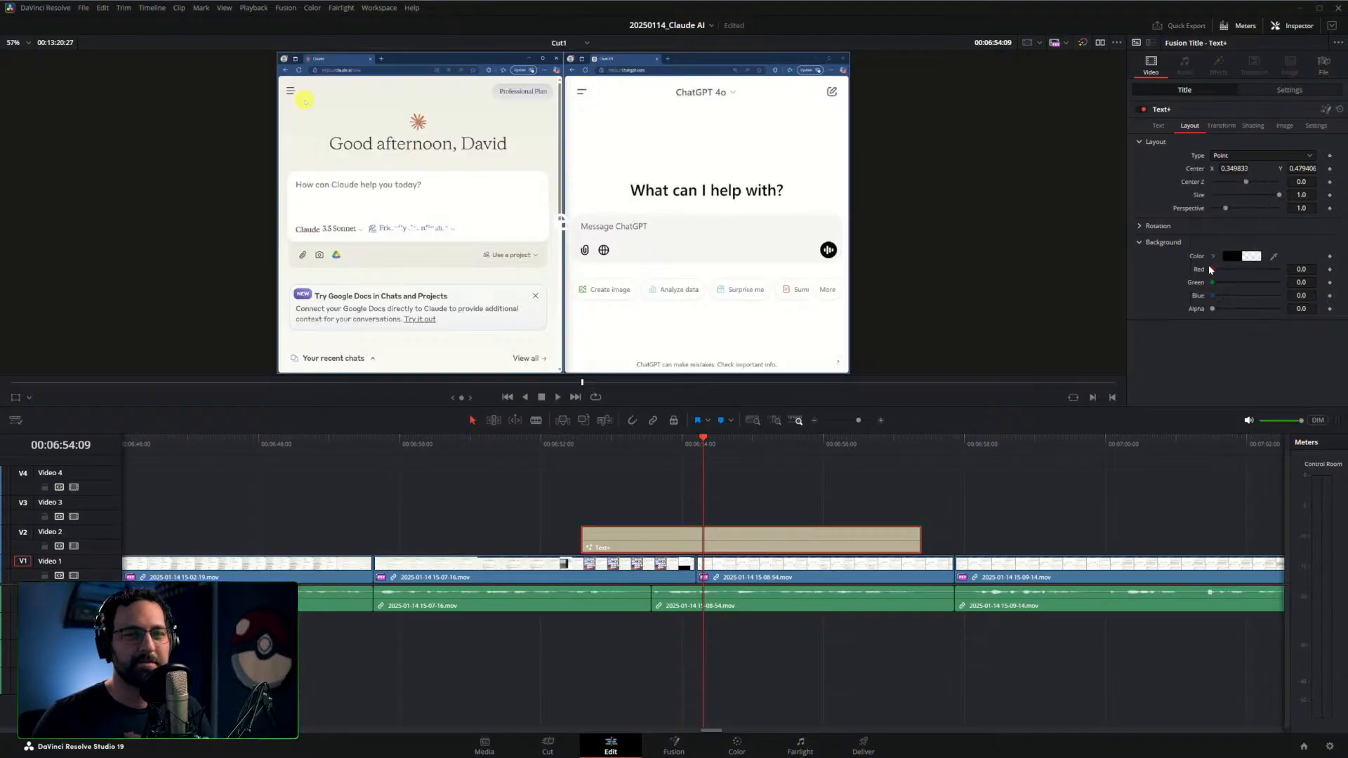
pyautogui.doubleClick(1188, 171)
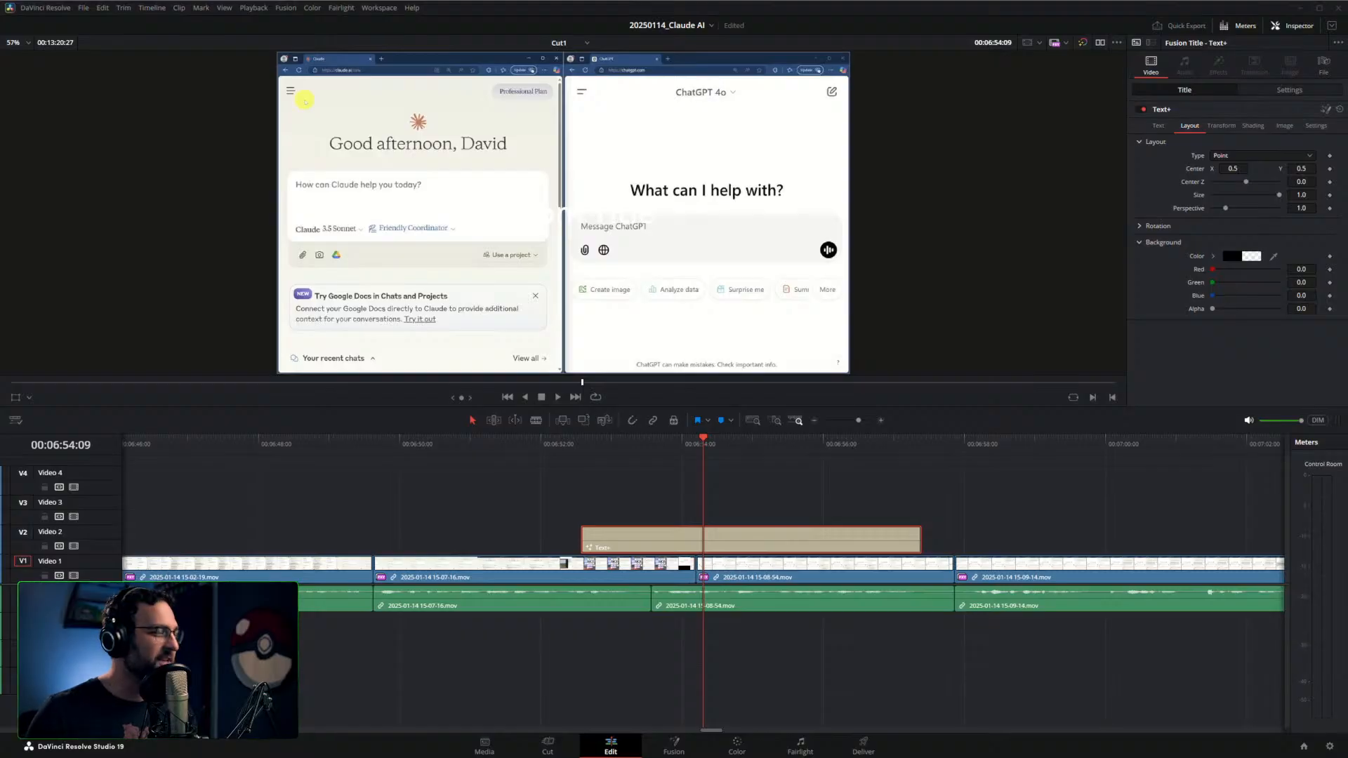
# Apply the Perturb modifier to the Text+ title's layout Center again and open the modifier's controls on the Fusion page
pyautogui.click(727, 512)
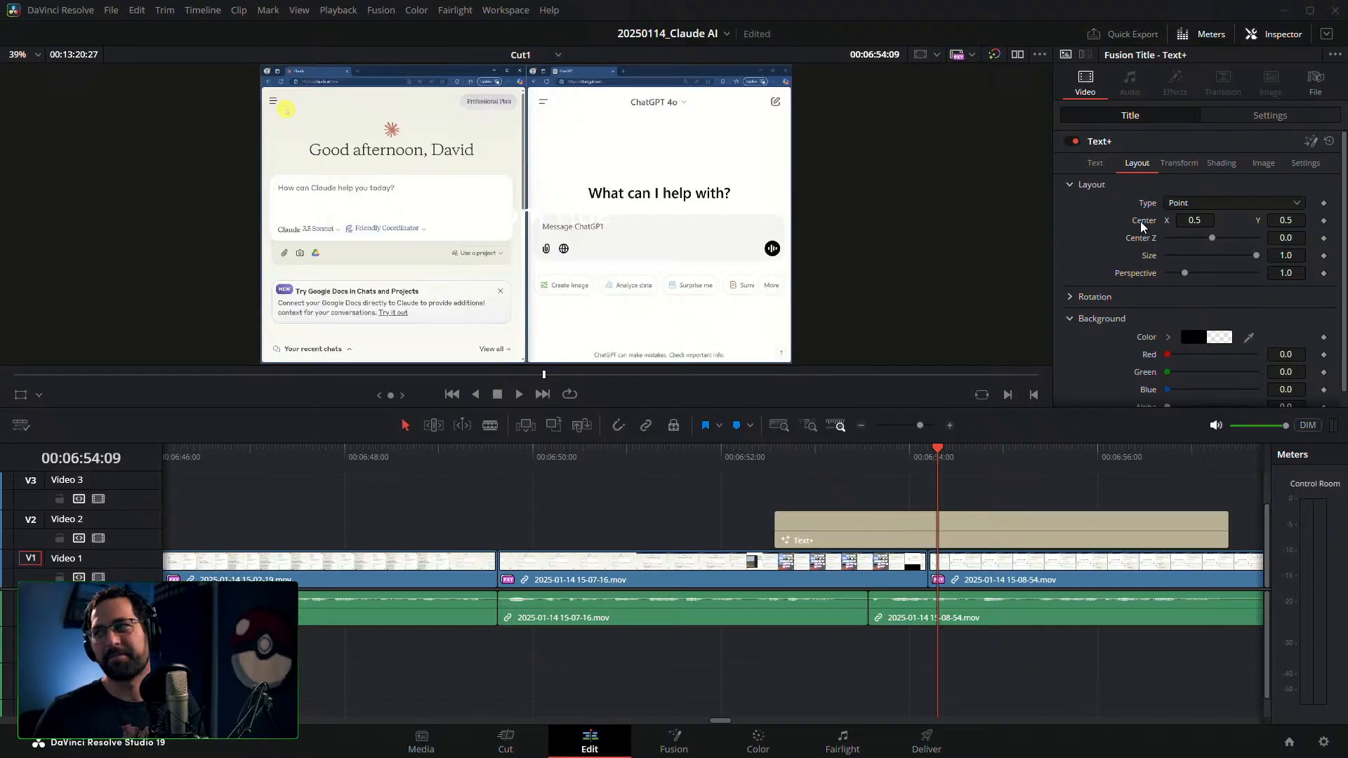
pyautogui.click(913, 530)
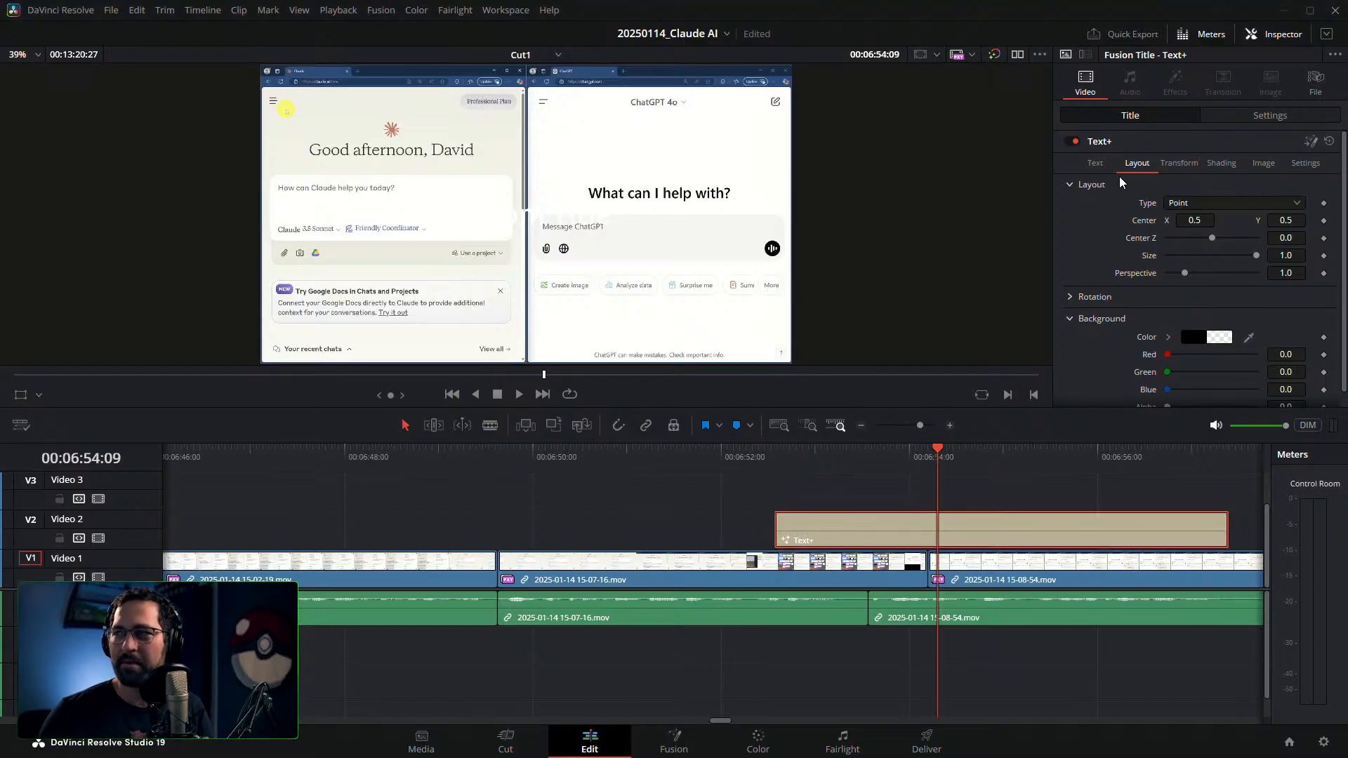
pyautogui.rightClick(1144, 226)
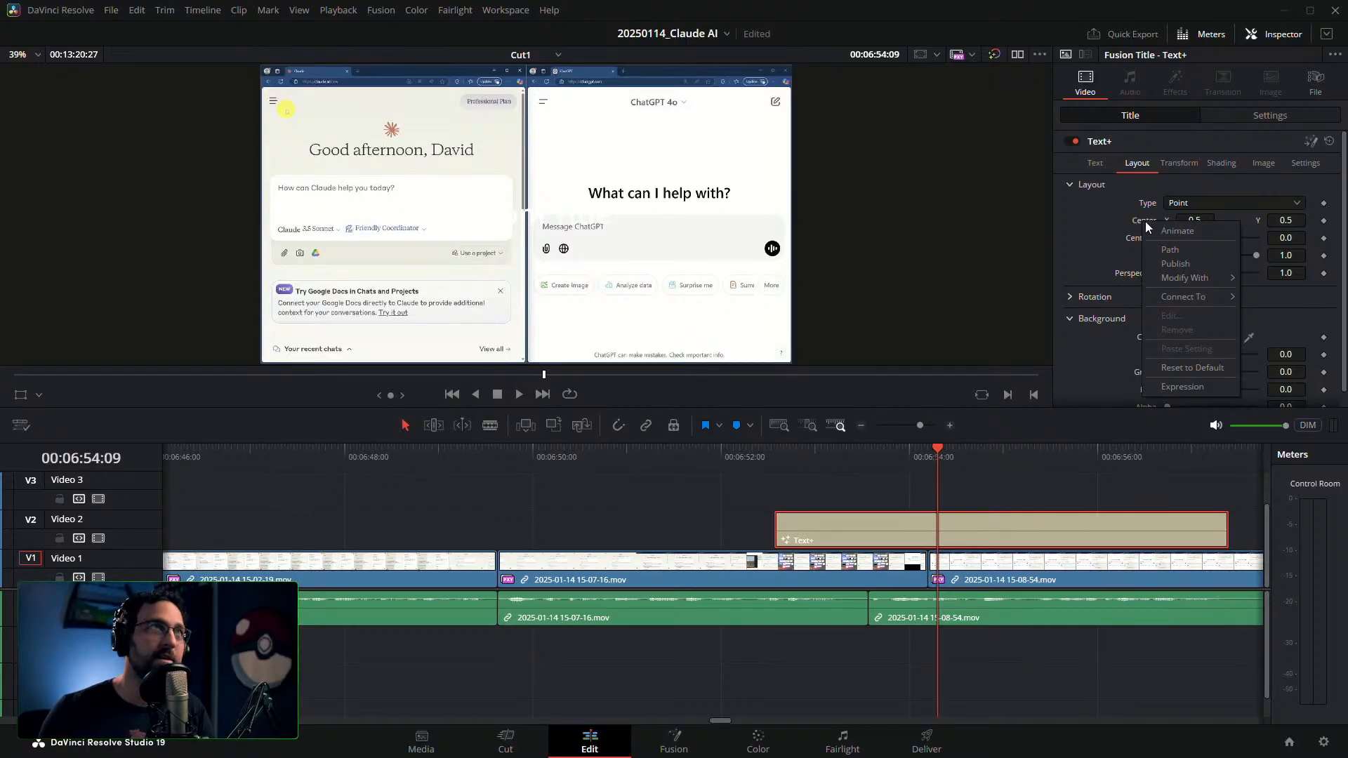
pyautogui.click(1147, 176)
pyautogui.click(1161, 162)
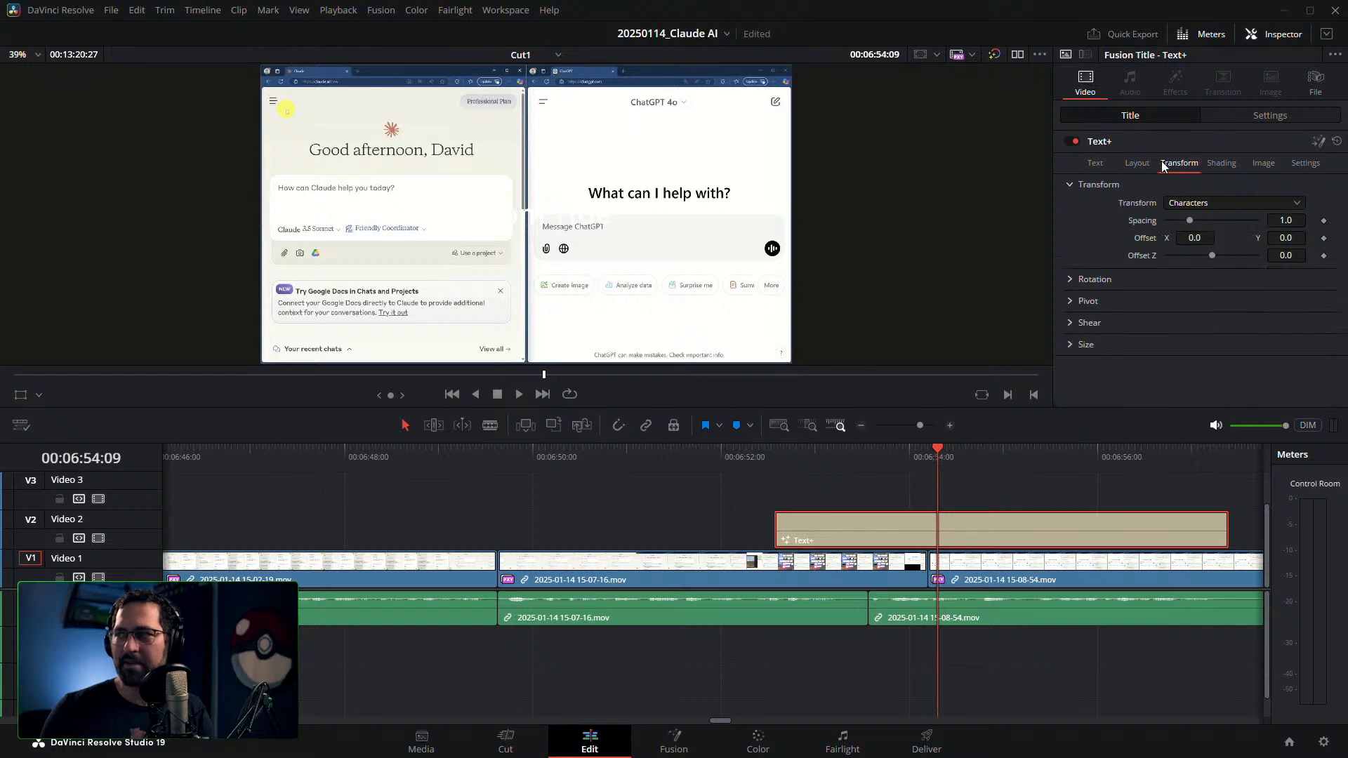
pyautogui.click(1138, 163)
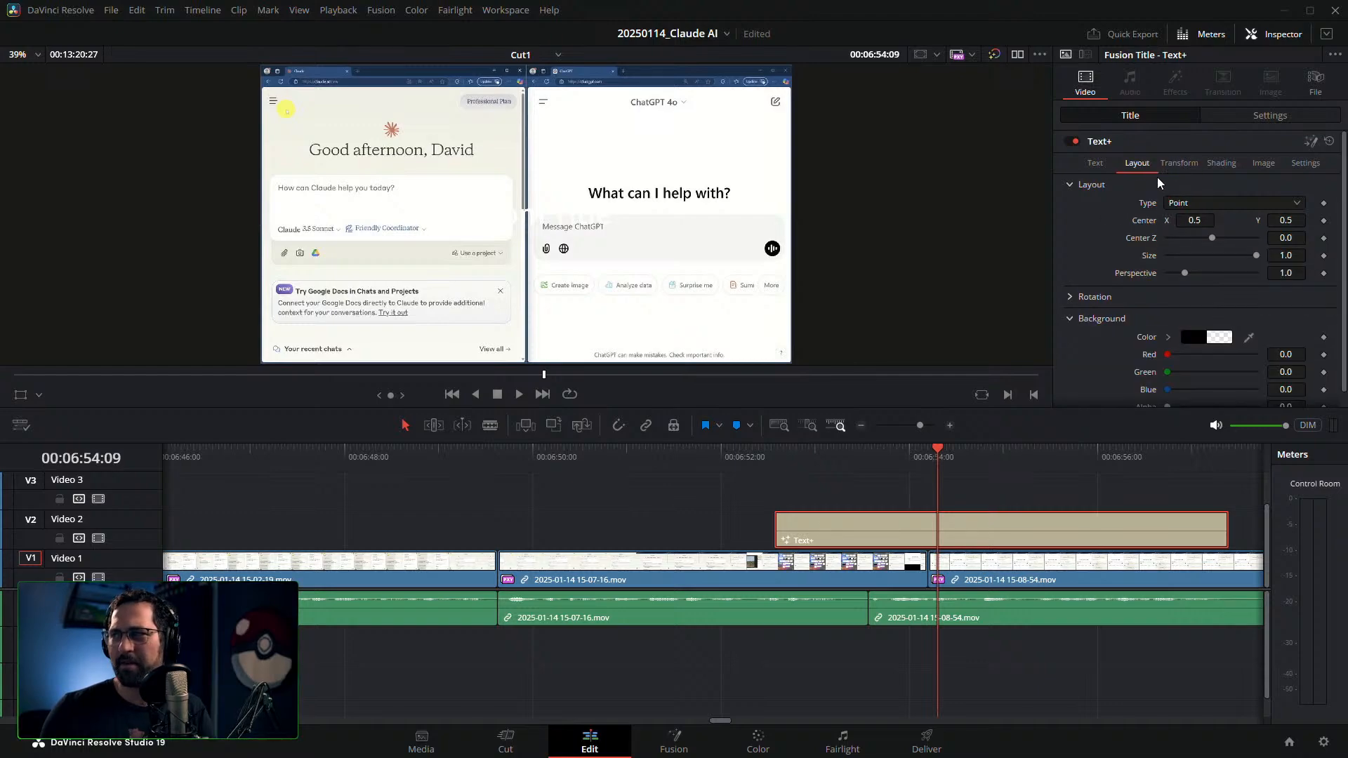
pyautogui.rightClick(1145, 222)
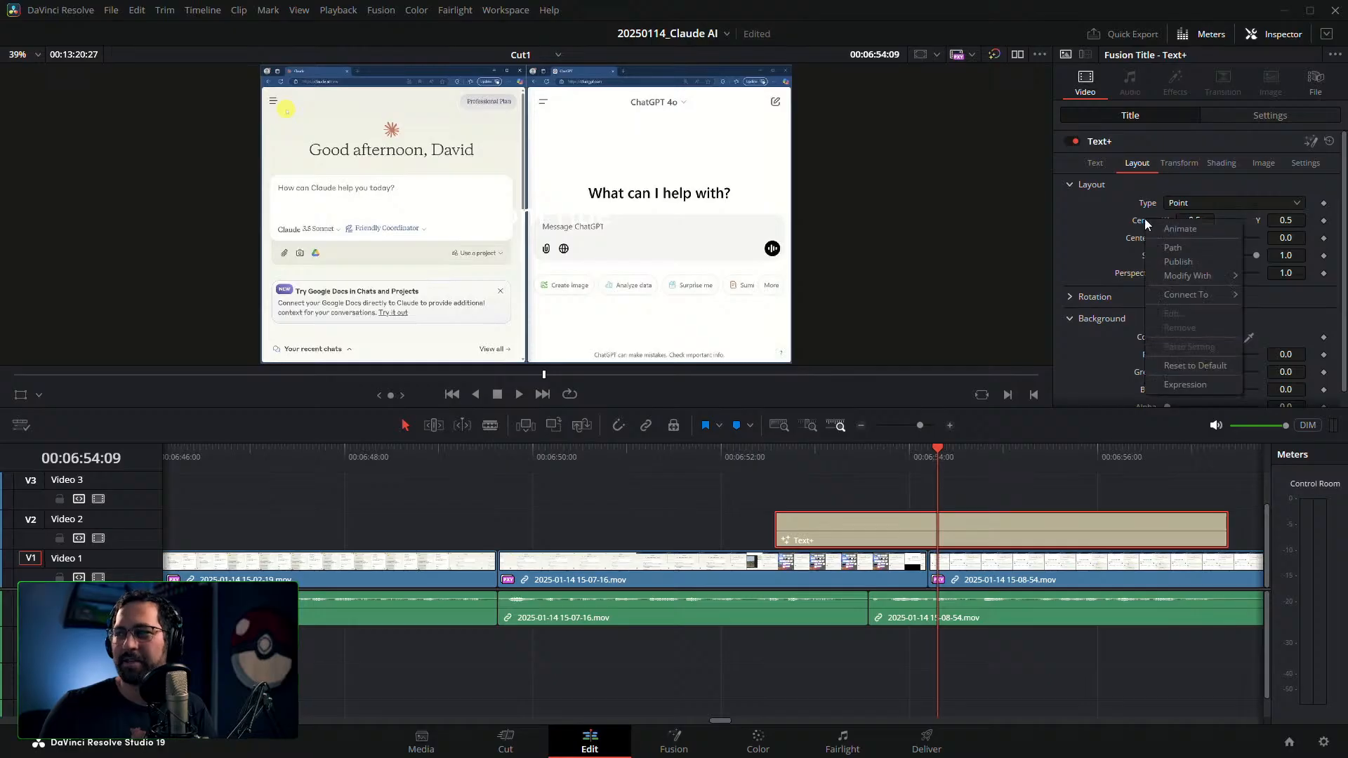
pyautogui.moveTo(1190, 276)
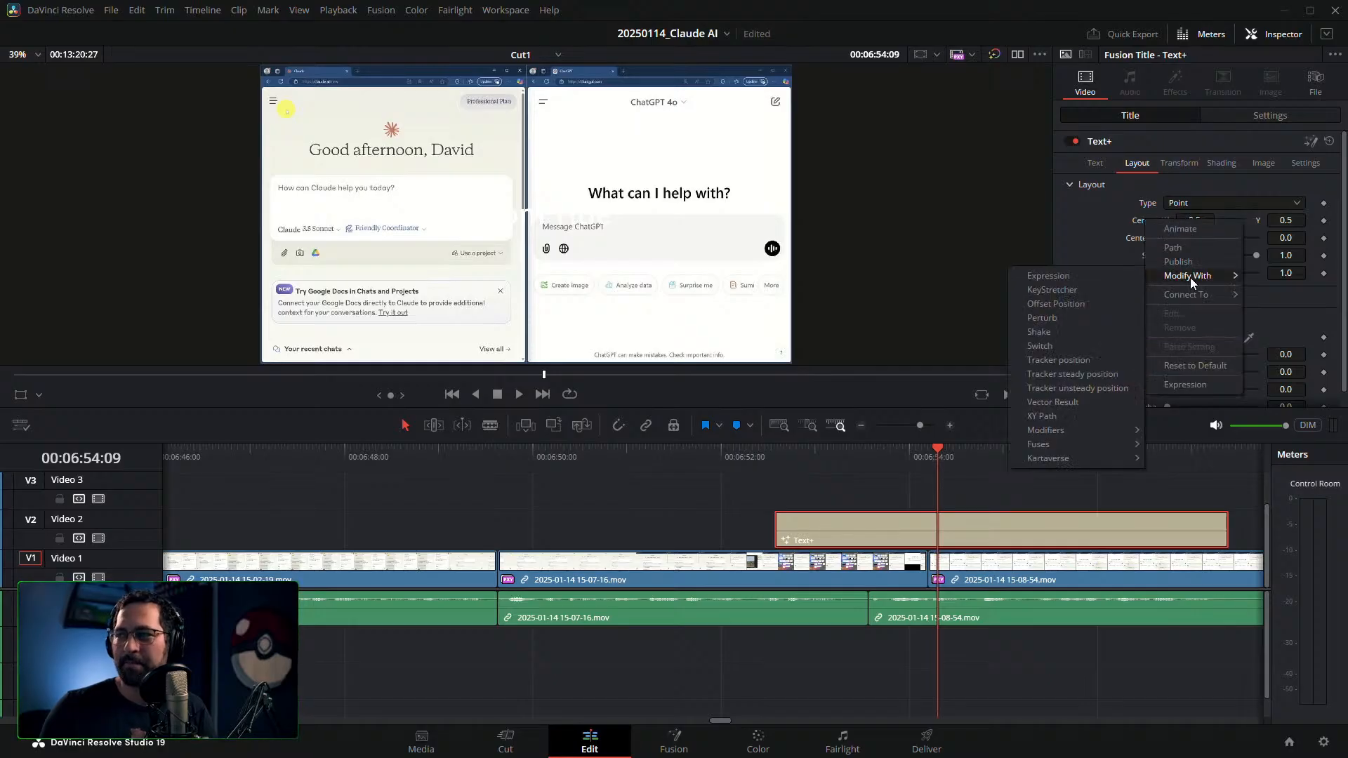
pyautogui.click(1056, 318)
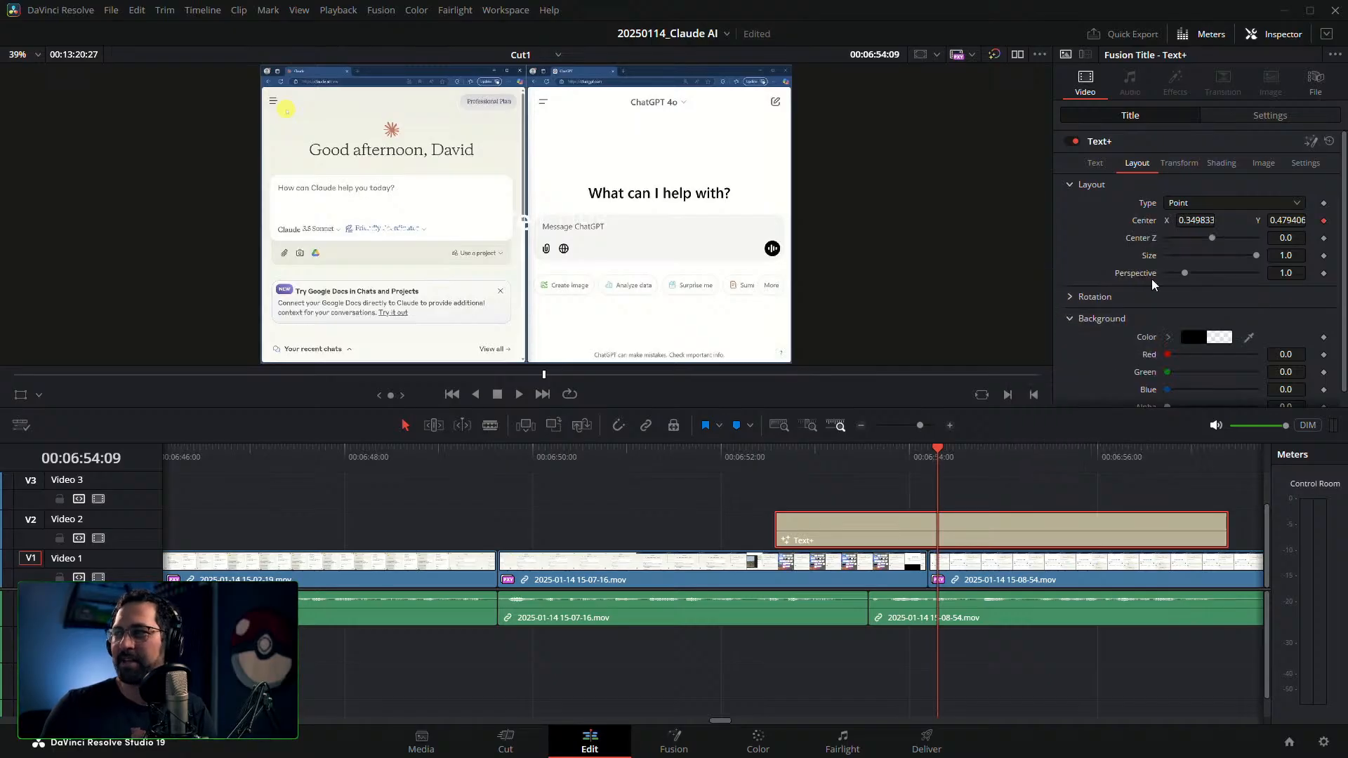
pyautogui.click(1310, 143)
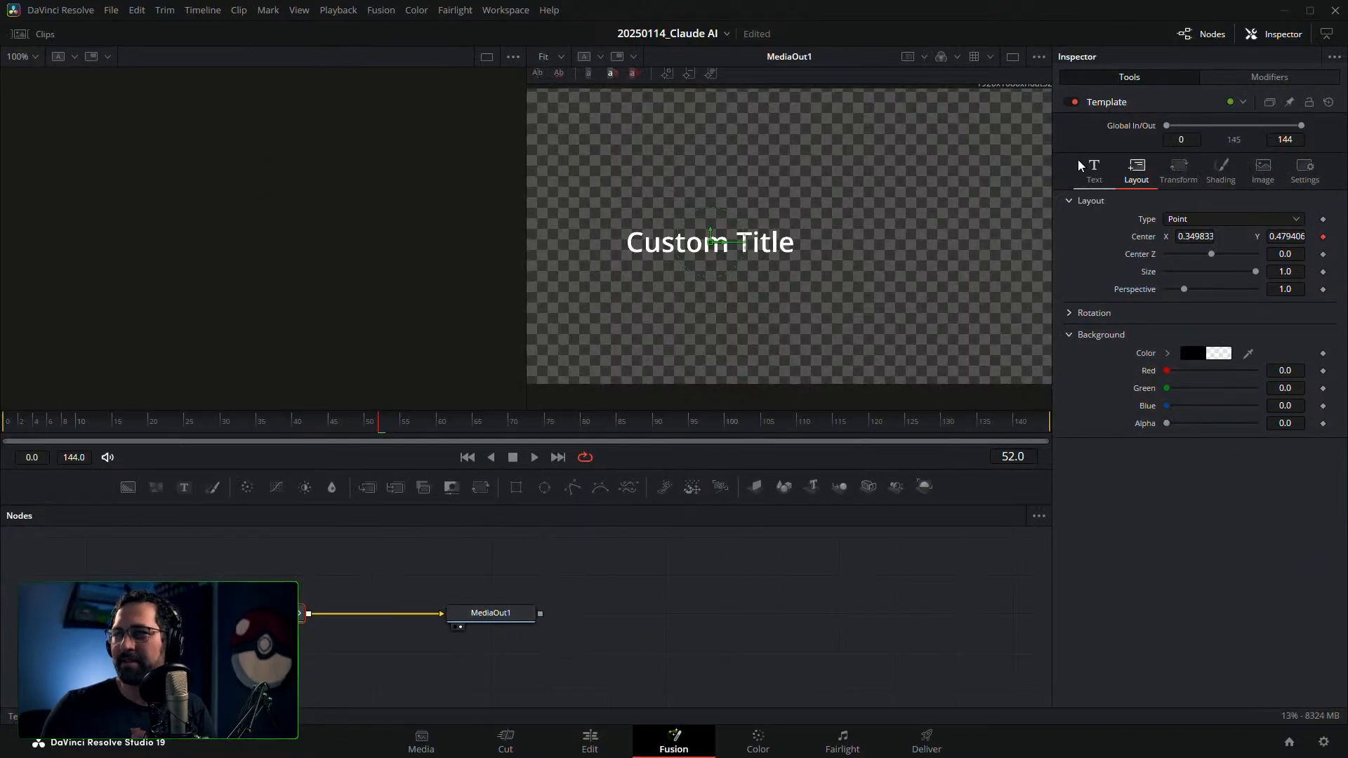
pyautogui.click(1269, 78)
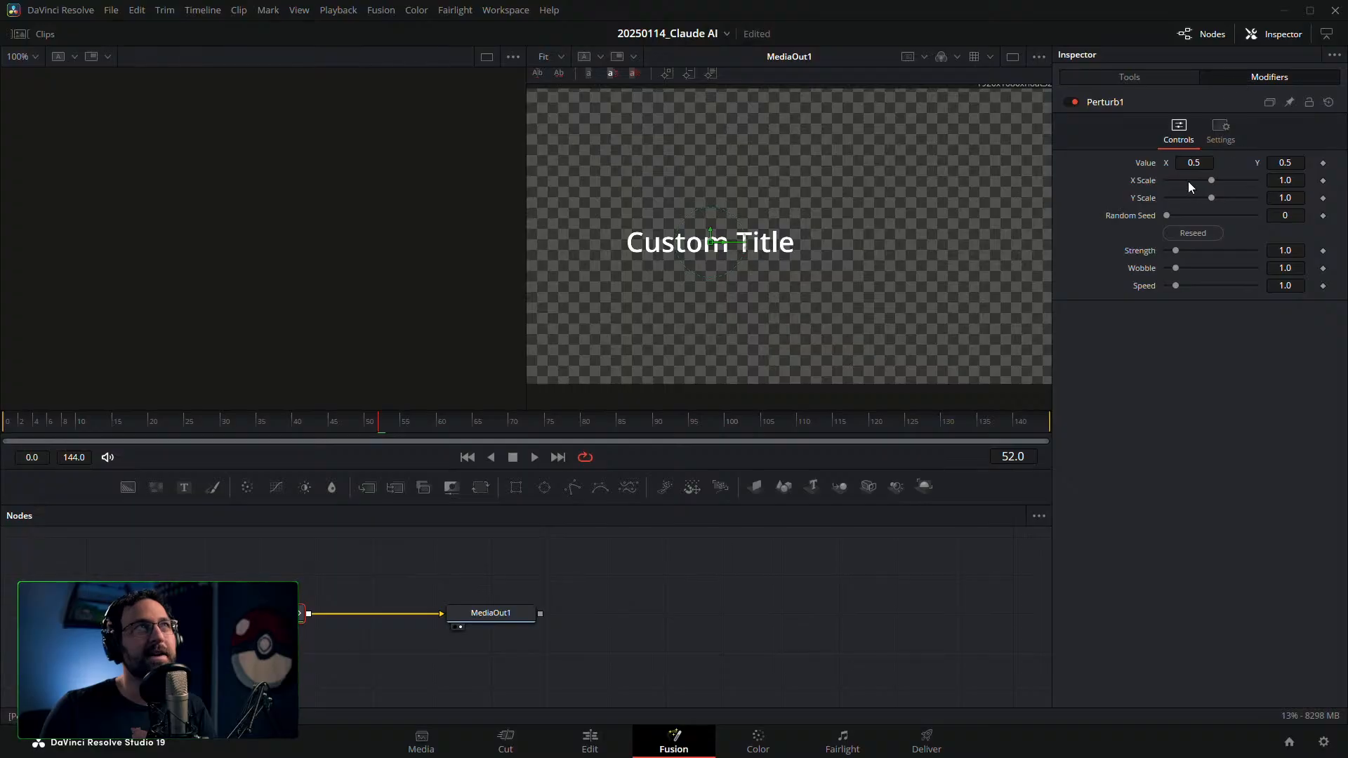
# Set Perturb to X Scale 0.44, Y Scale 0.09, Strength 1.65 and Wobble 0.79, and scrub the title's motion to frame 107
pyautogui.moveTo(1176, 250); pyautogui.dragTo(1173, 267)
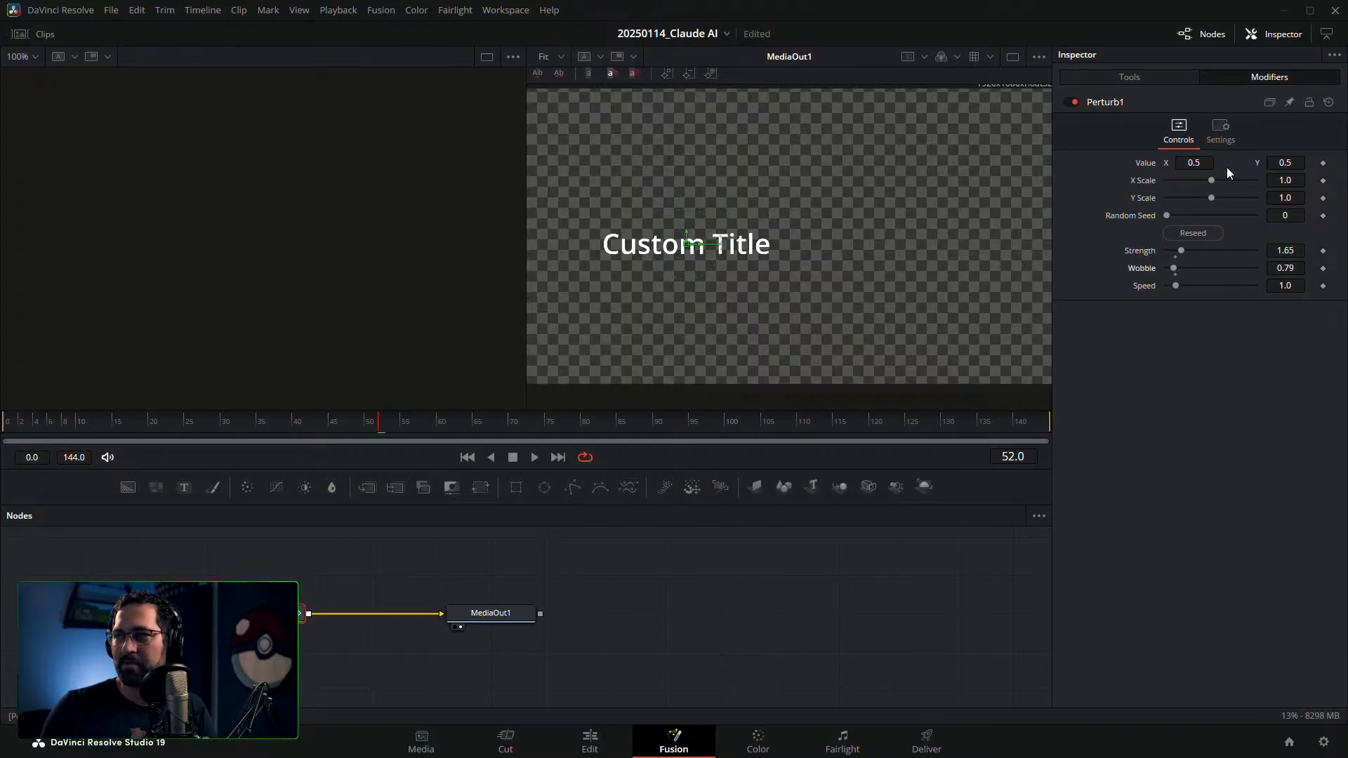
pyautogui.moveTo(1211, 180); pyautogui.dragTo(1172, 198)
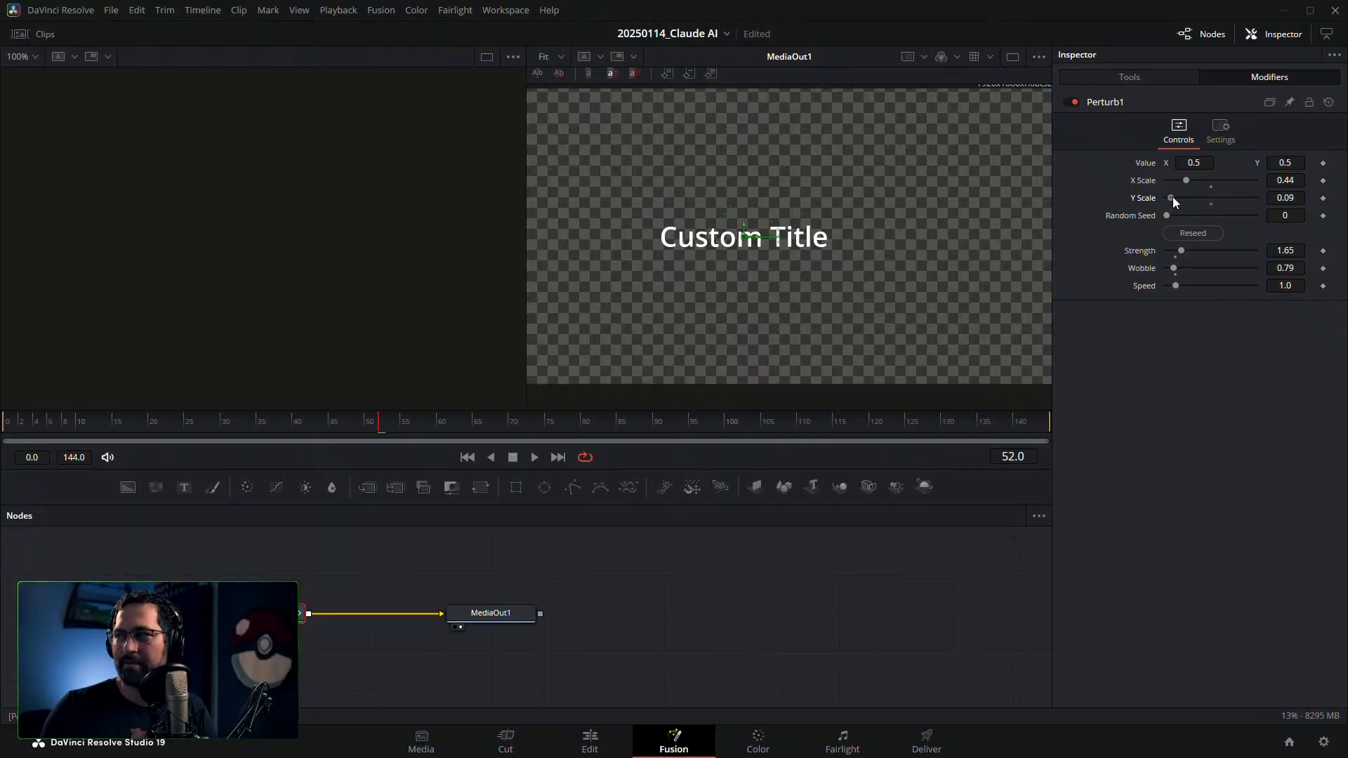
pyautogui.moveTo(379, 421); pyautogui.dragTo(775, 423)
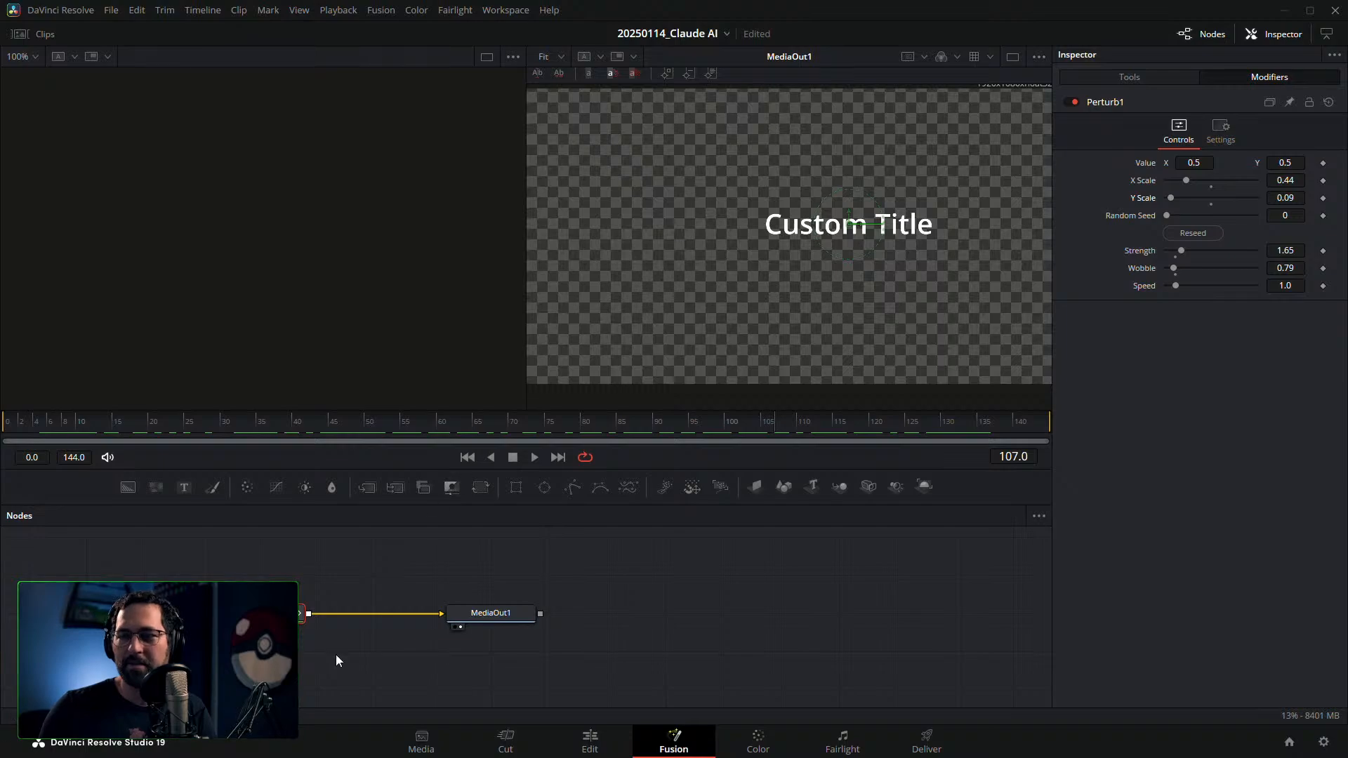
# Return to the Edit page, remove the Perturb modifier from the title's Center and delete the Text+ title from the timeline
pyautogui.click(582, 745)
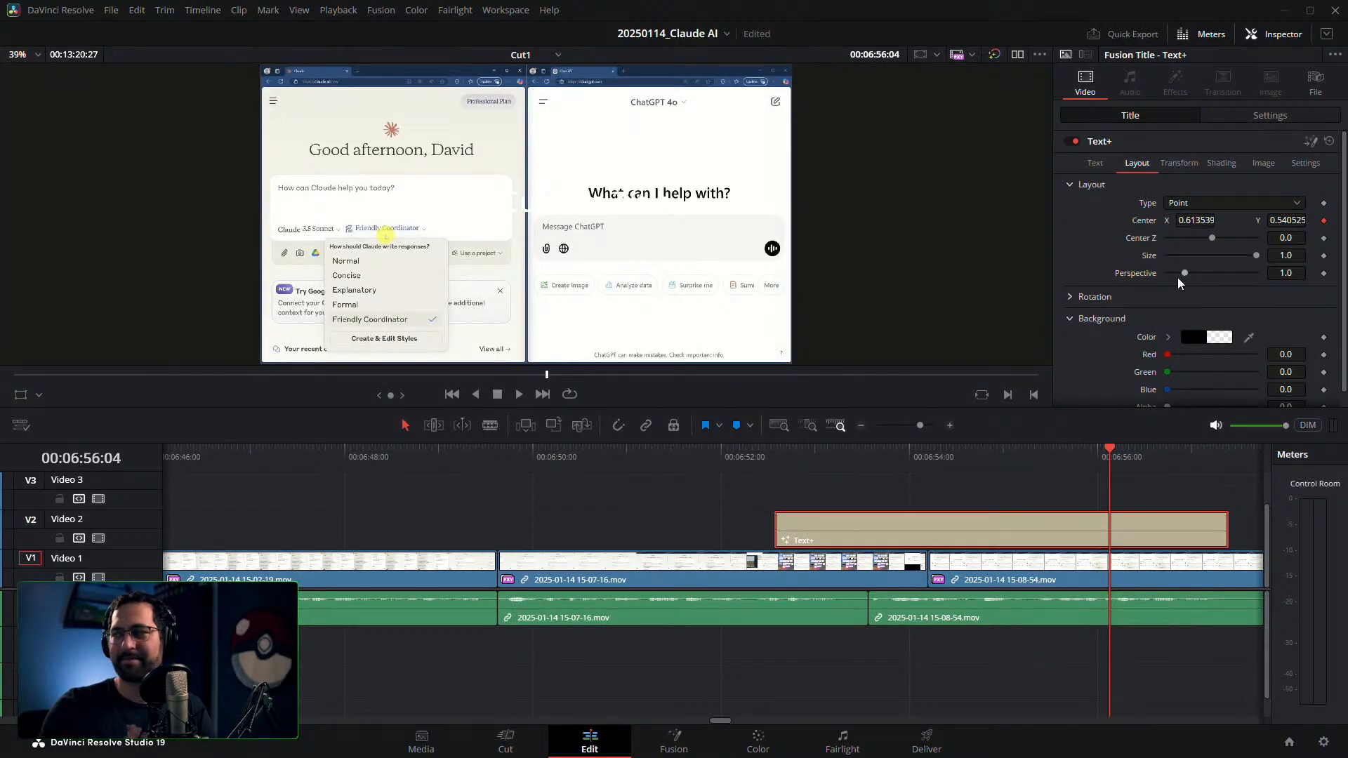
pyautogui.rightClick(1148, 226)
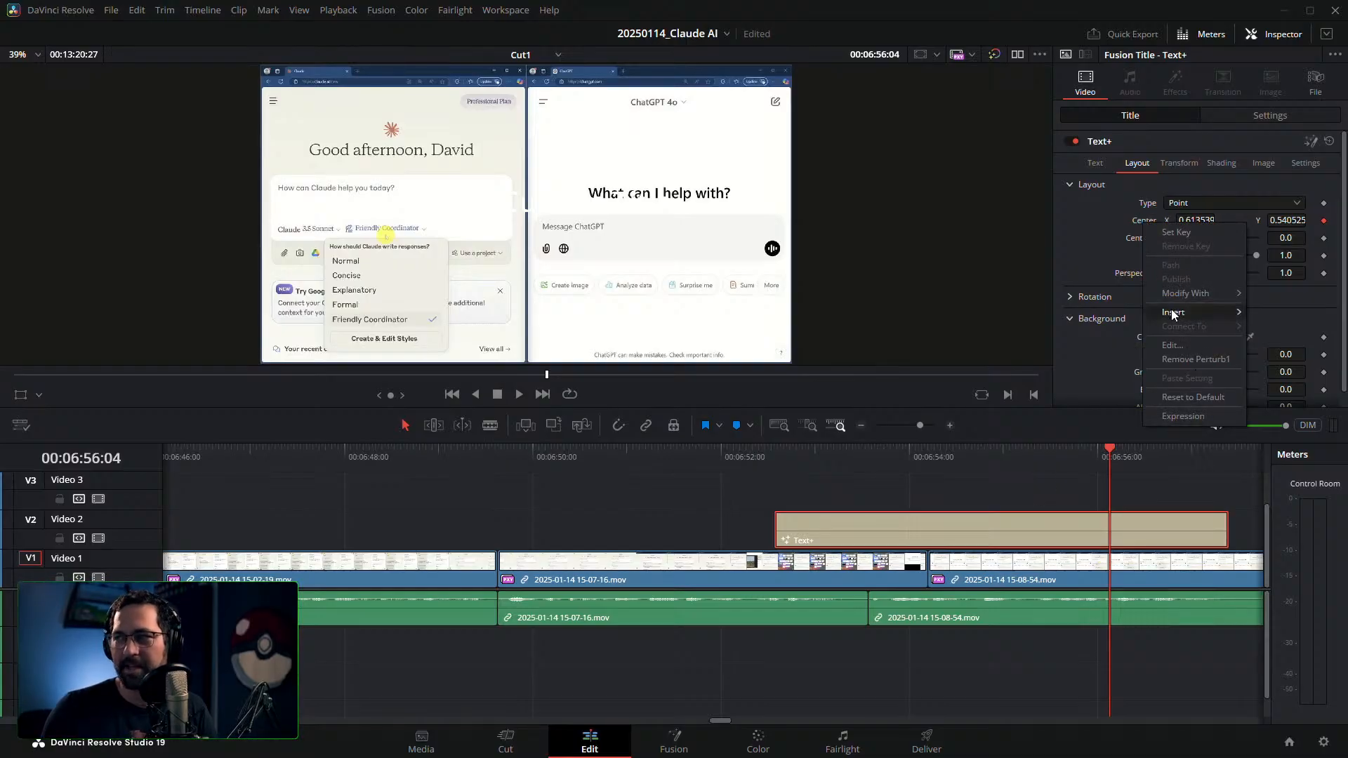
pyautogui.click(1166, 360)
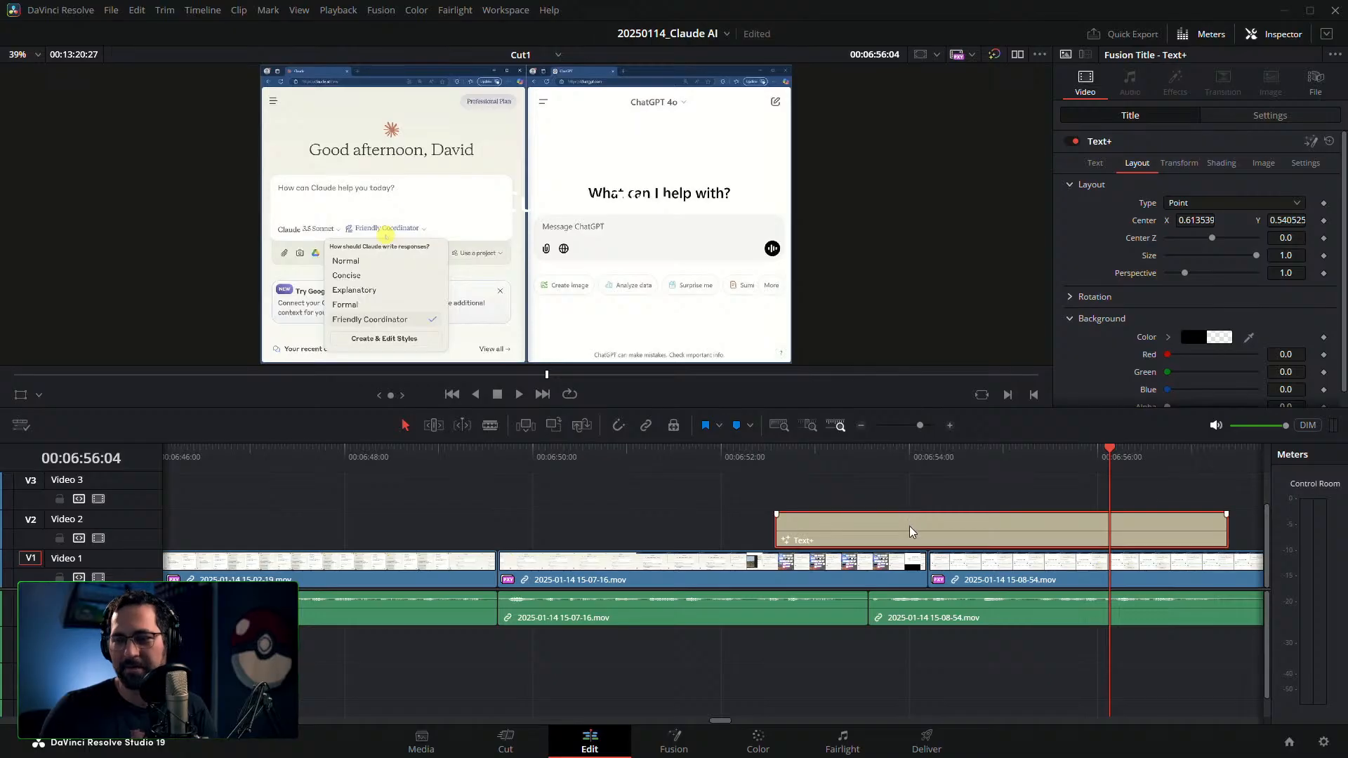
pyautogui.press('Delete')
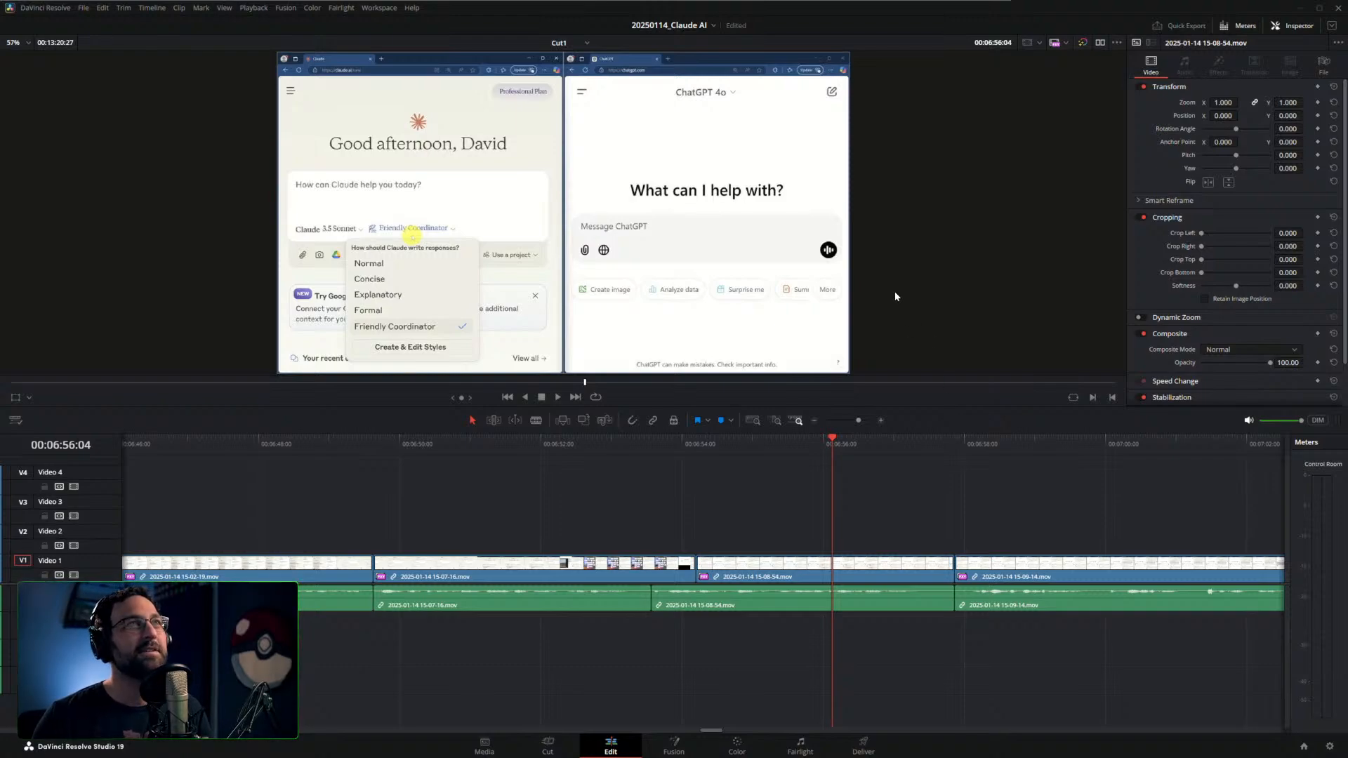
pyautogui.click(797, 465)
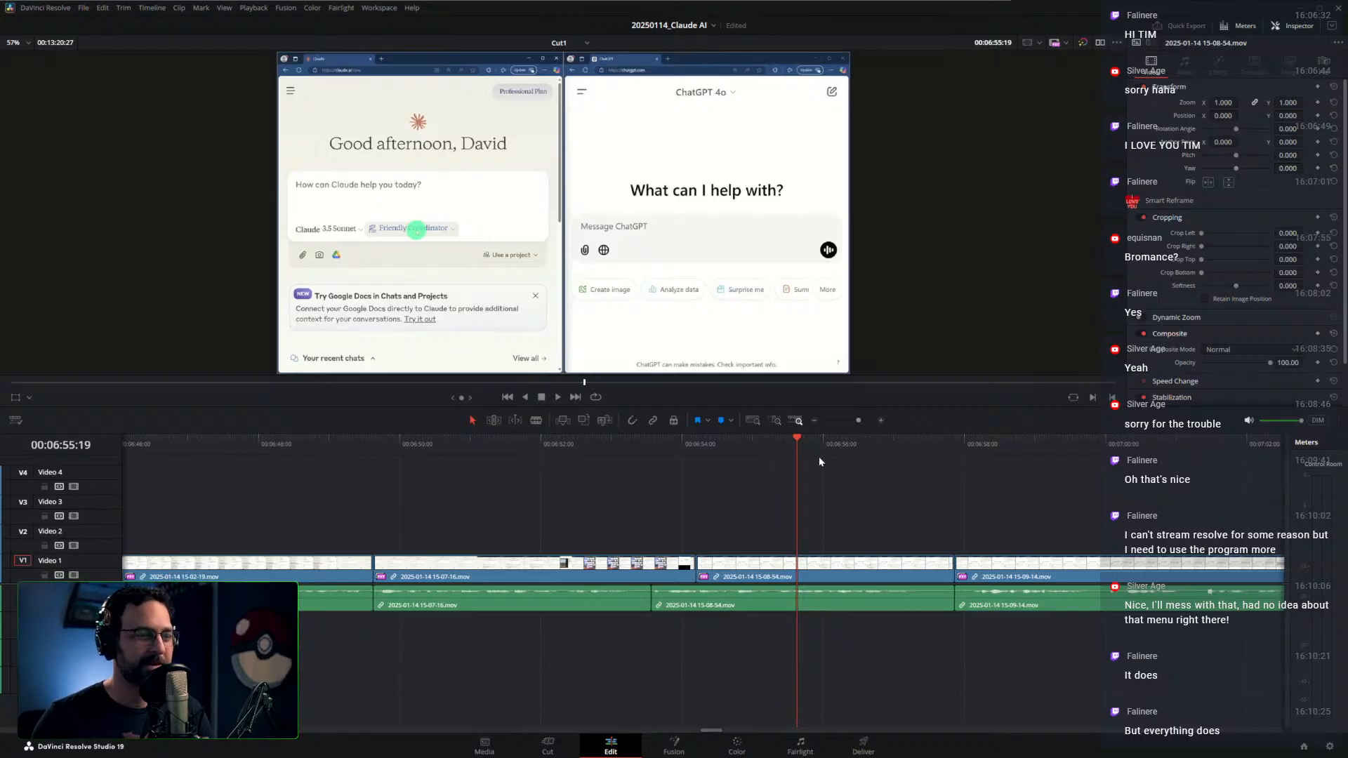
pyautogui.moveTo(811, 444); pyautogui.dragTo(780, 445)
pyautogui.press('space')
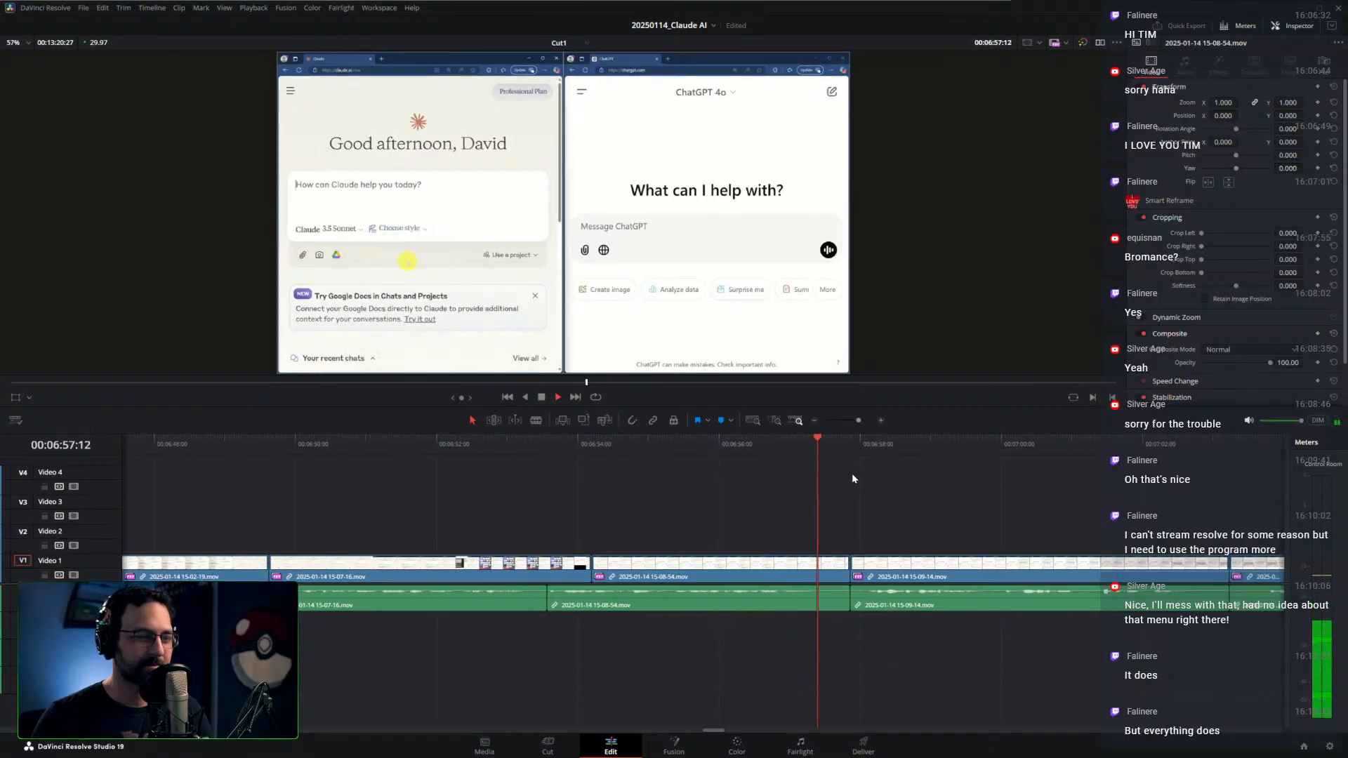
pyautogui.moveTo(808, 448); pyautogui.dragTo(842, 450)
pyautogui.hotkey('ctrl', 'shift', ']')
pyautogui.hotkey('ctrl', 'shift', '[')
pyautogui.hotkey('shift', 'Left')
pyautogui.press('space')
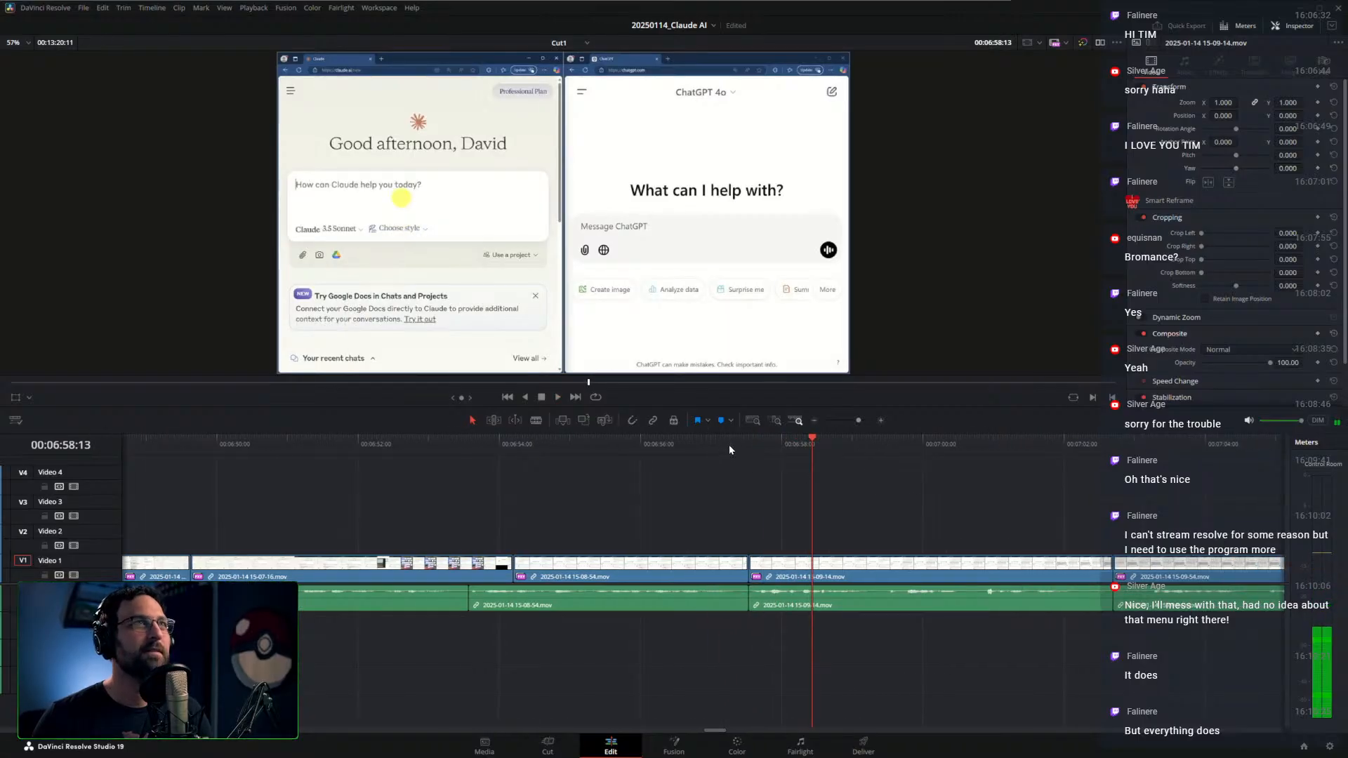
pyautogui.moveTo(729, 445); pyautogui.dragTo(742, 440)
pyautogui.hotkey('ctrl', 'shift', ']')
pyautogui.click(703, 441)
pyautogui.press('space')
pyautogui.moveTo(926, 503); pyautogui.dragTo(727, 503)
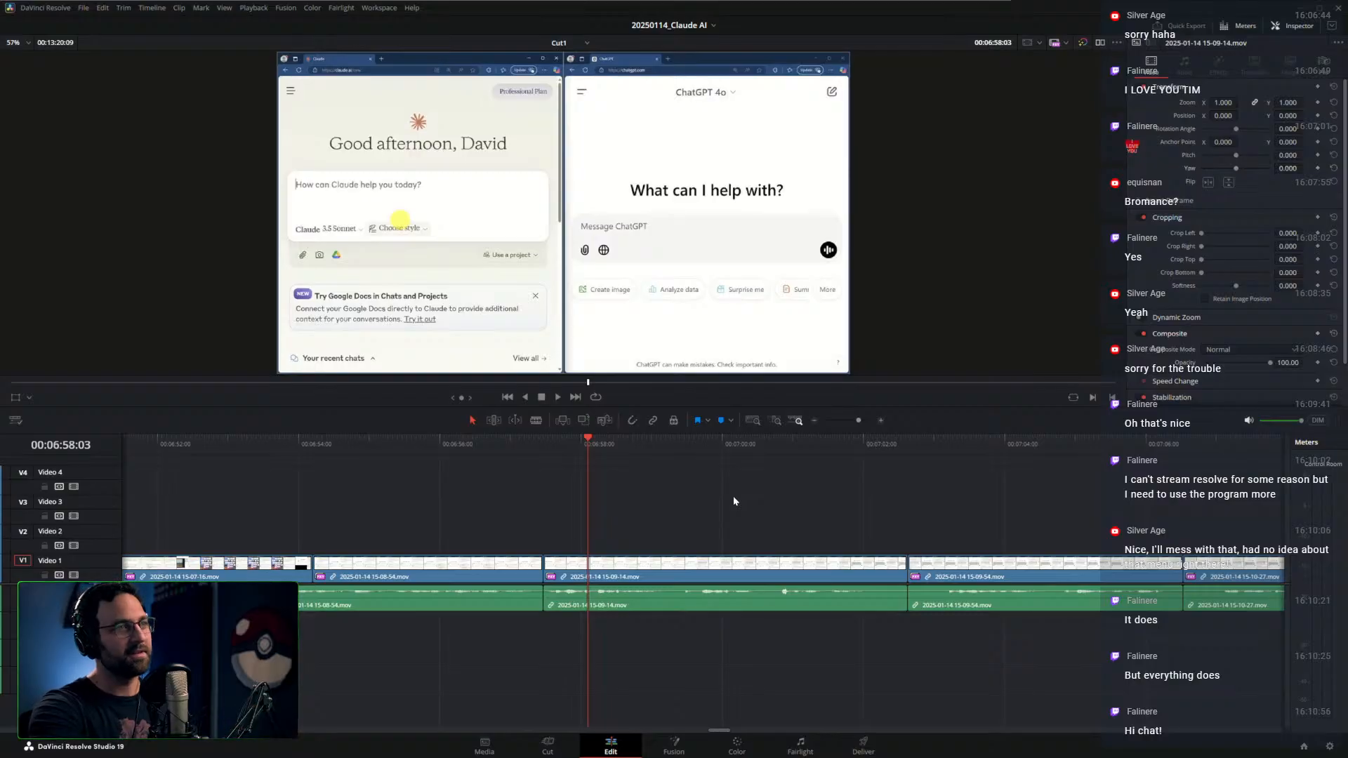
pyautogui.hscroll(2, 709, 481)
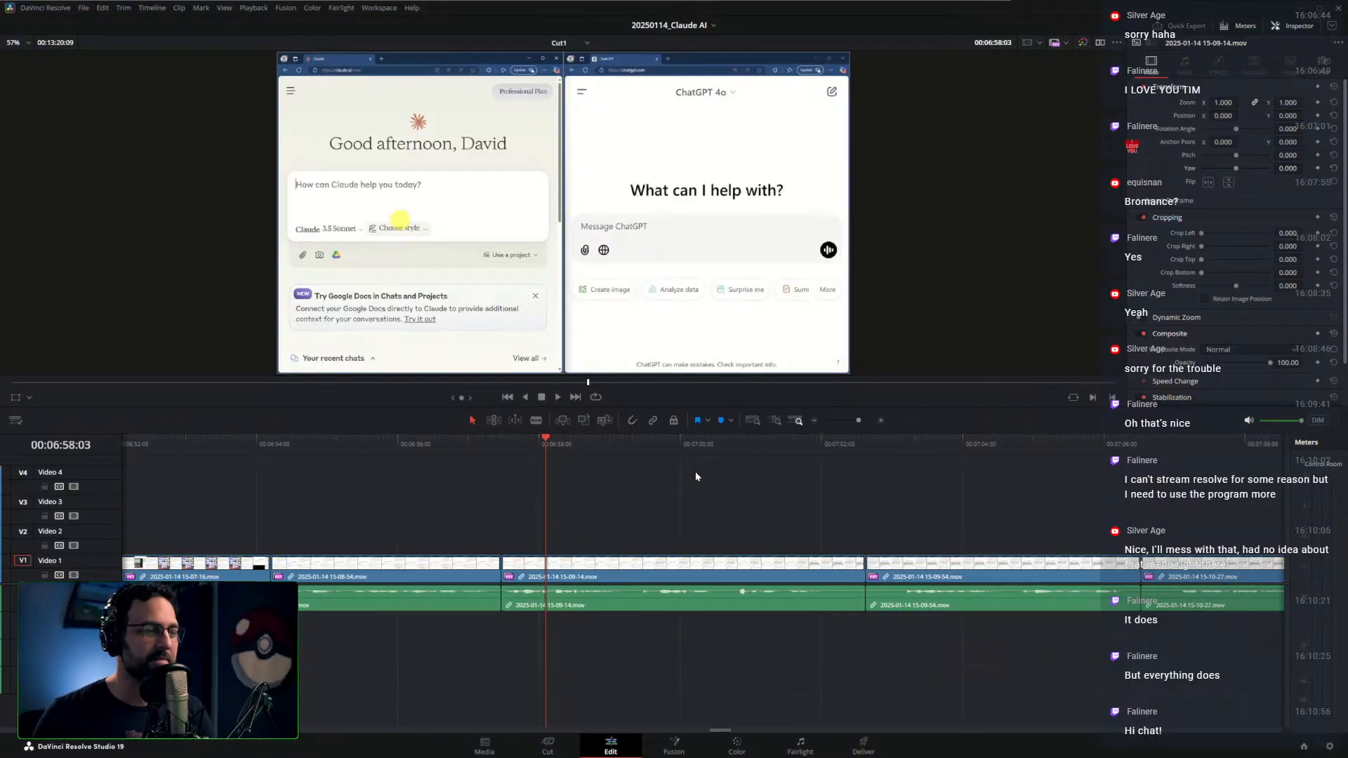
pyautogui.press('space')
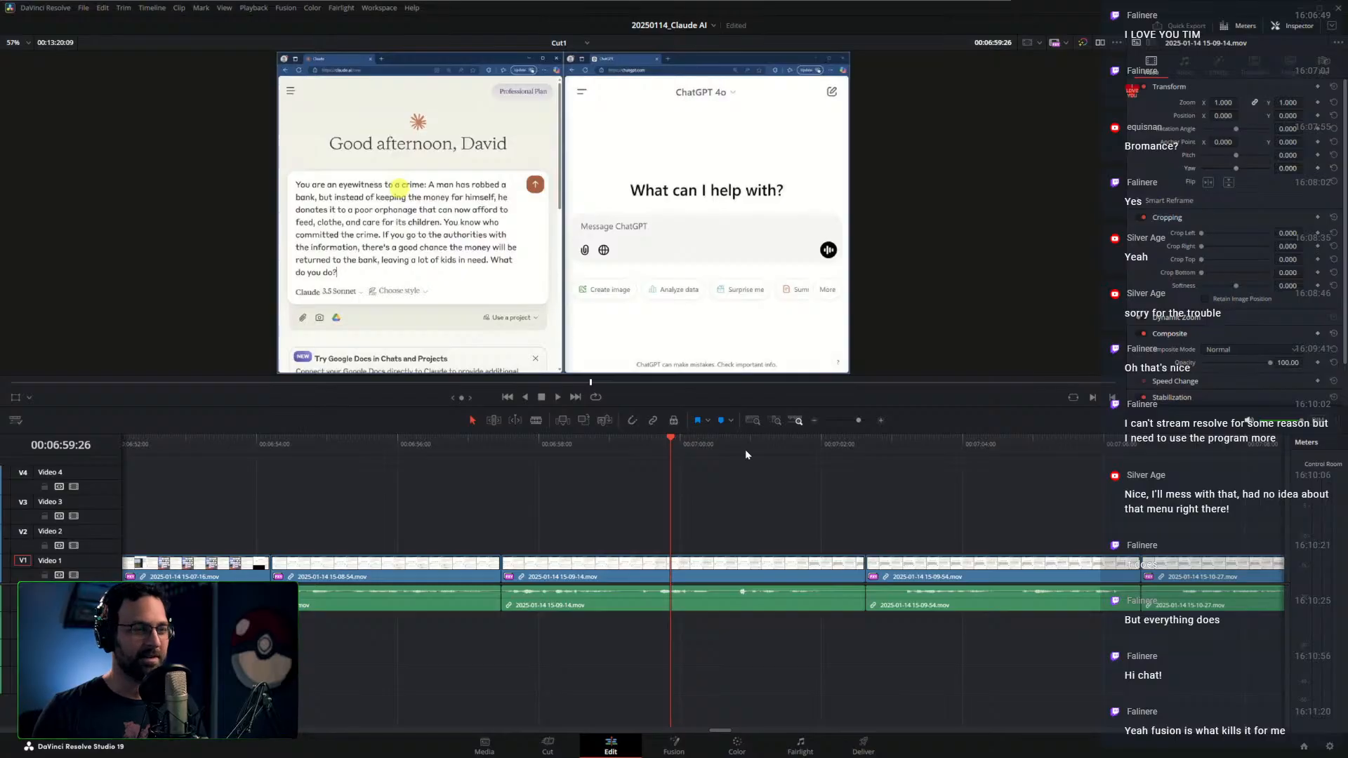
pyautogui.moveTo(747, 447); pyautogui.dragTo(832, 445)
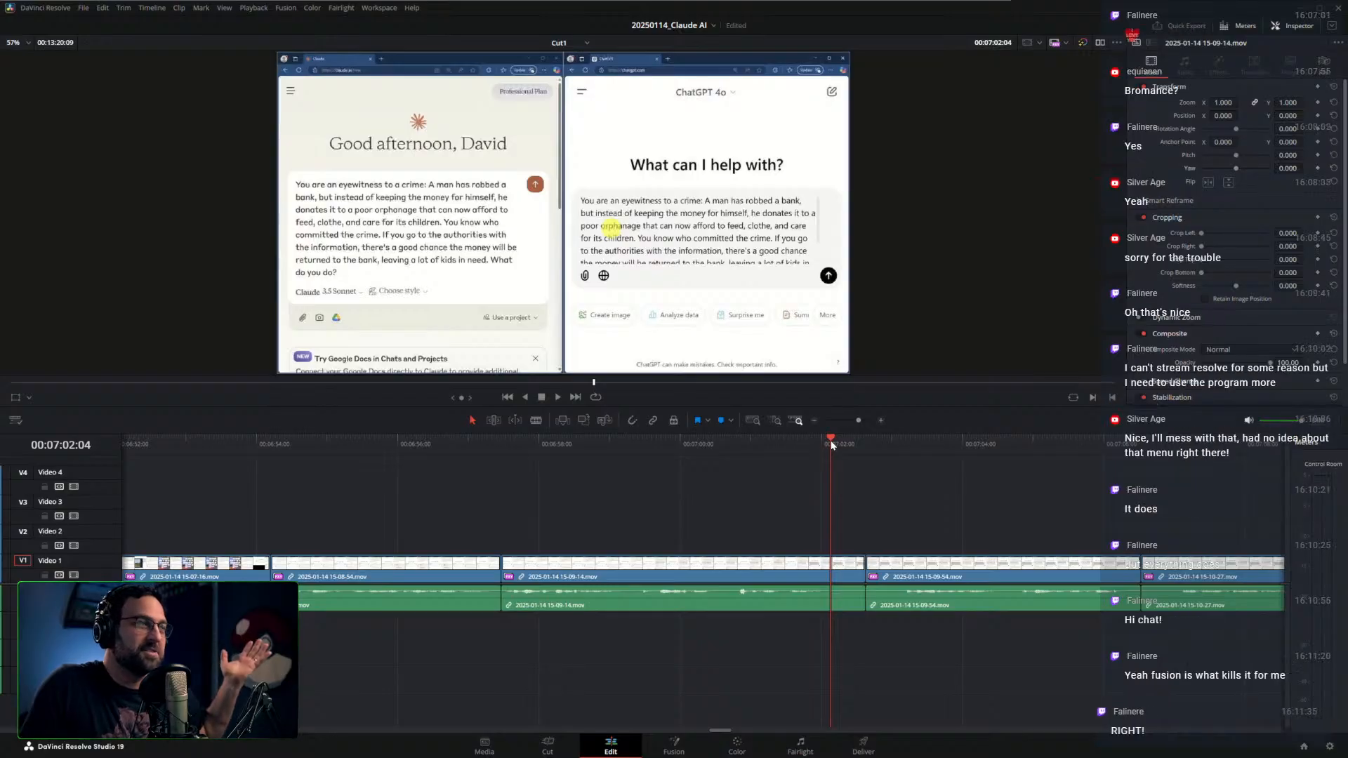
pyautogui.moveTo(832, 444); pyautogui.dragTo(756, 440)
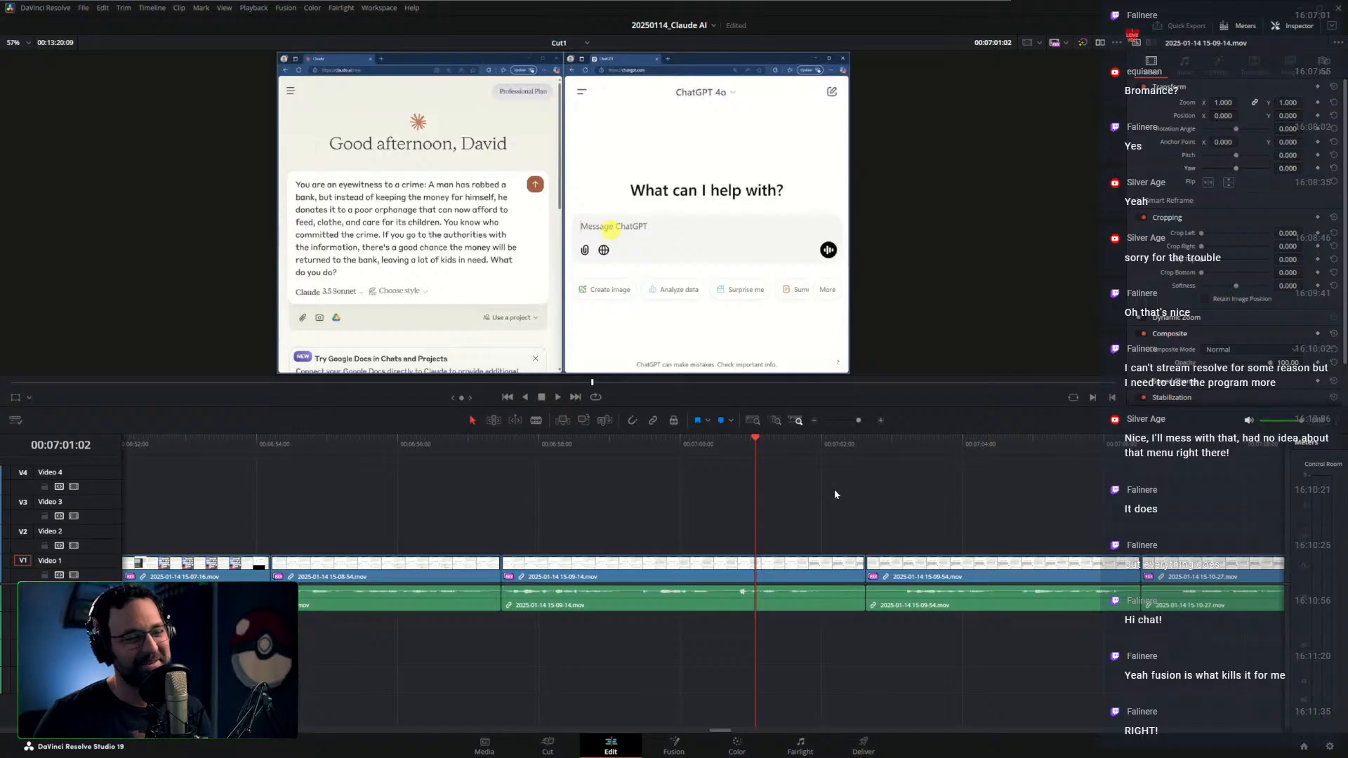
pyautogui.press('space')
pyautogui.moveTo(824, 447); pyautogui.dragTo(872, 447)
pyautogui.hotkey('ctrl', 'shift', ']')
pyautogui.hotkey('ctrl', 'shift', '[')
pyautogui.hotkey('shift', 'Left')
pyautogui.press('space')
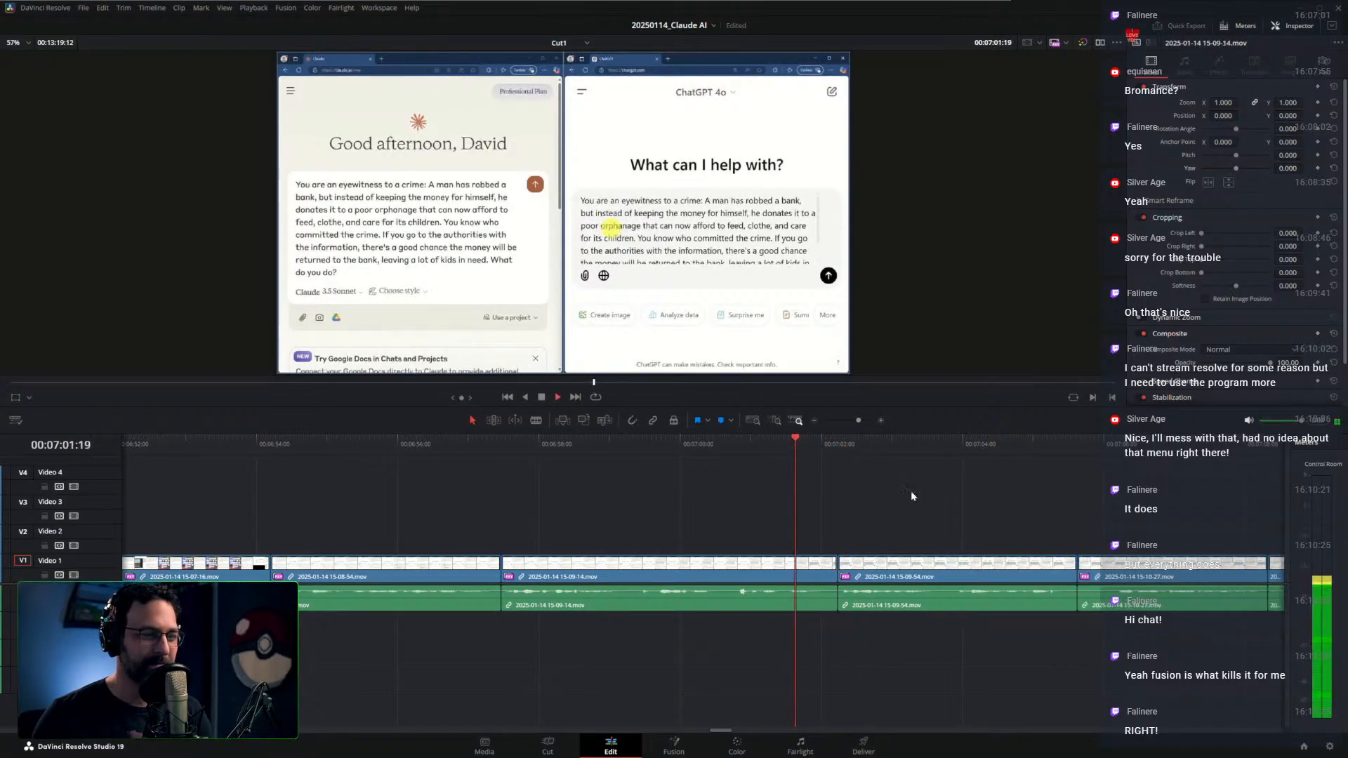
pyautogui.moveTo(952, 494); pyautogui.dragTo(911, 493)
pyautogui.press('space')
pyautogui.click(778, 447)
pyautogui.moveTo(784, 448); pyautogui.dragTo(790, 447)
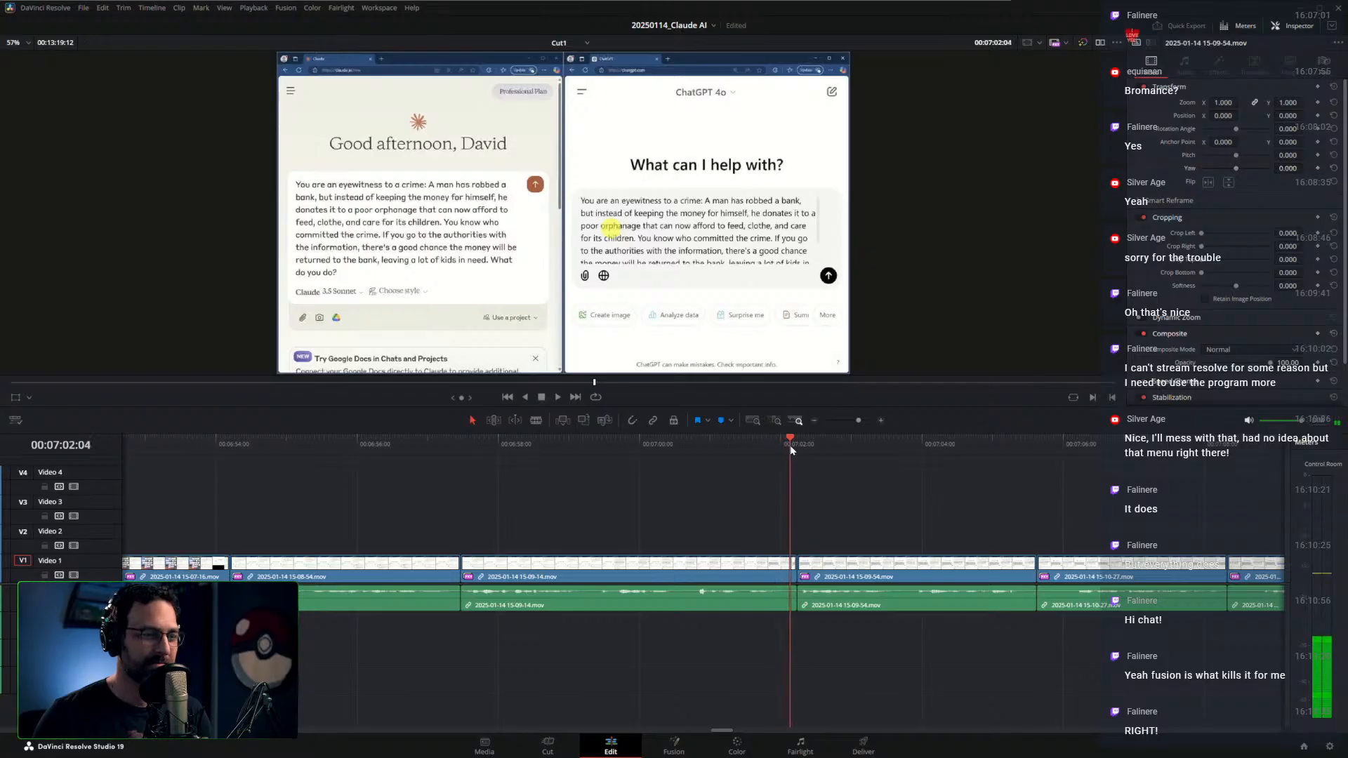
pyautogui.hotkey('ctrl', 'shift', ']')
pyautogui.hotkey('shift', 'Left')
pyautogui.press('space')
pyautogui.moveTo(952, 503); pyautogui.dragTo(942, 504)
pyautogui.press('space')
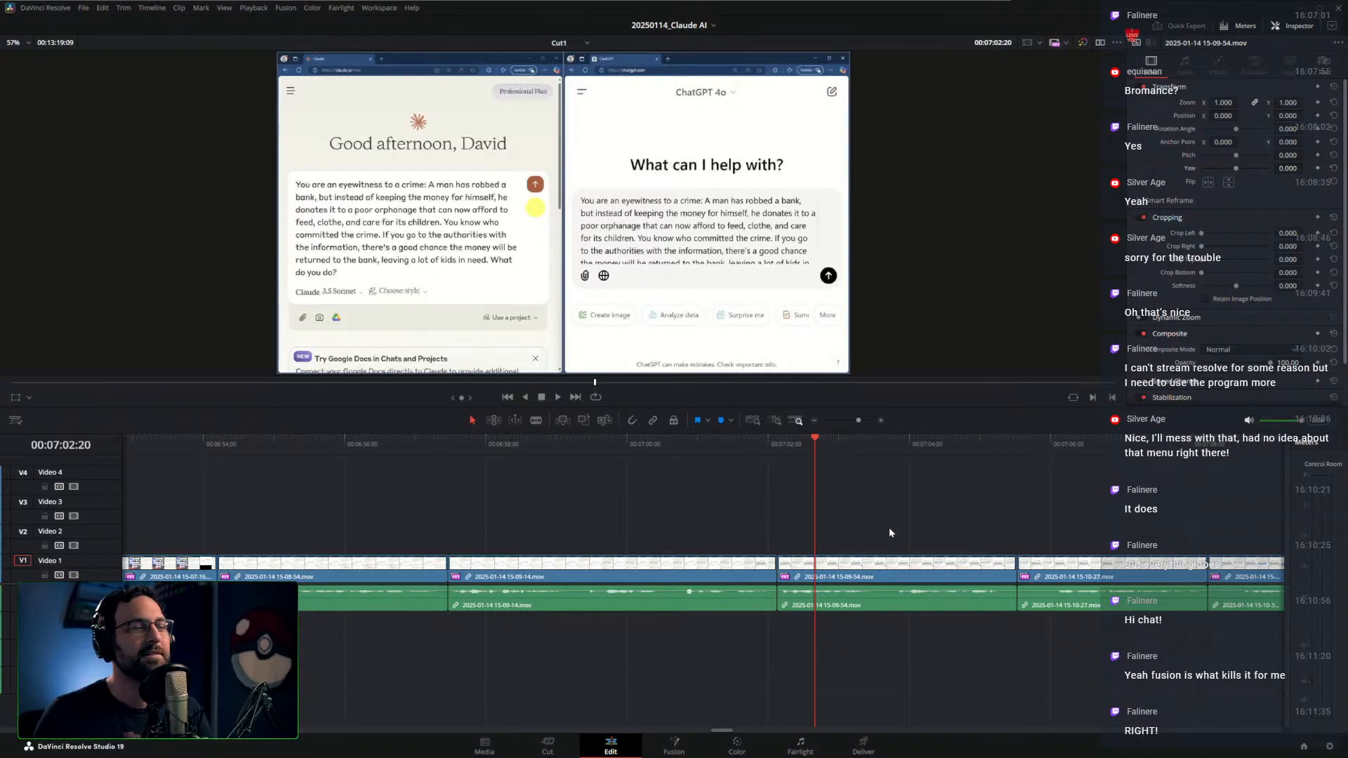
pyautogui.click(756, 444)
pyautogui.press('space')
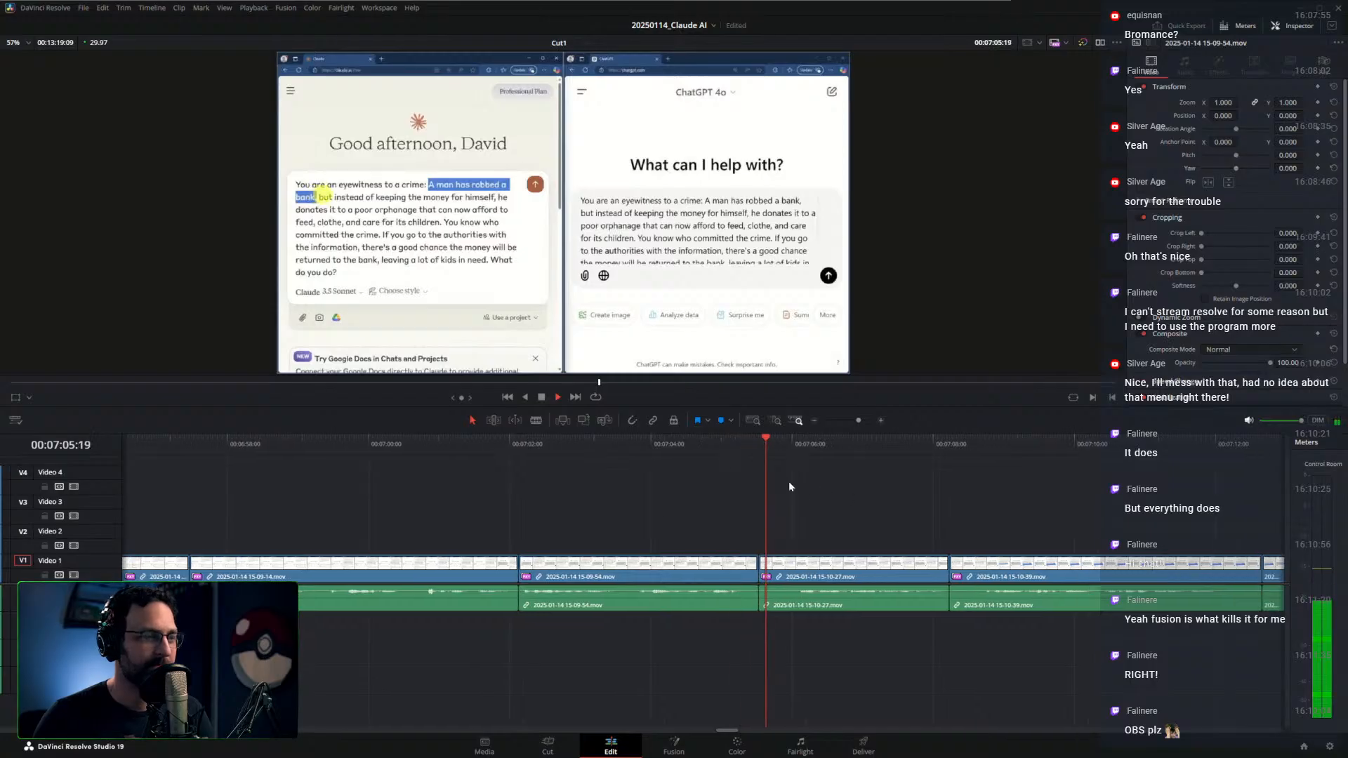
pyautogui.moveTo(740, 445); pyautogui.dragTo(786, 445)
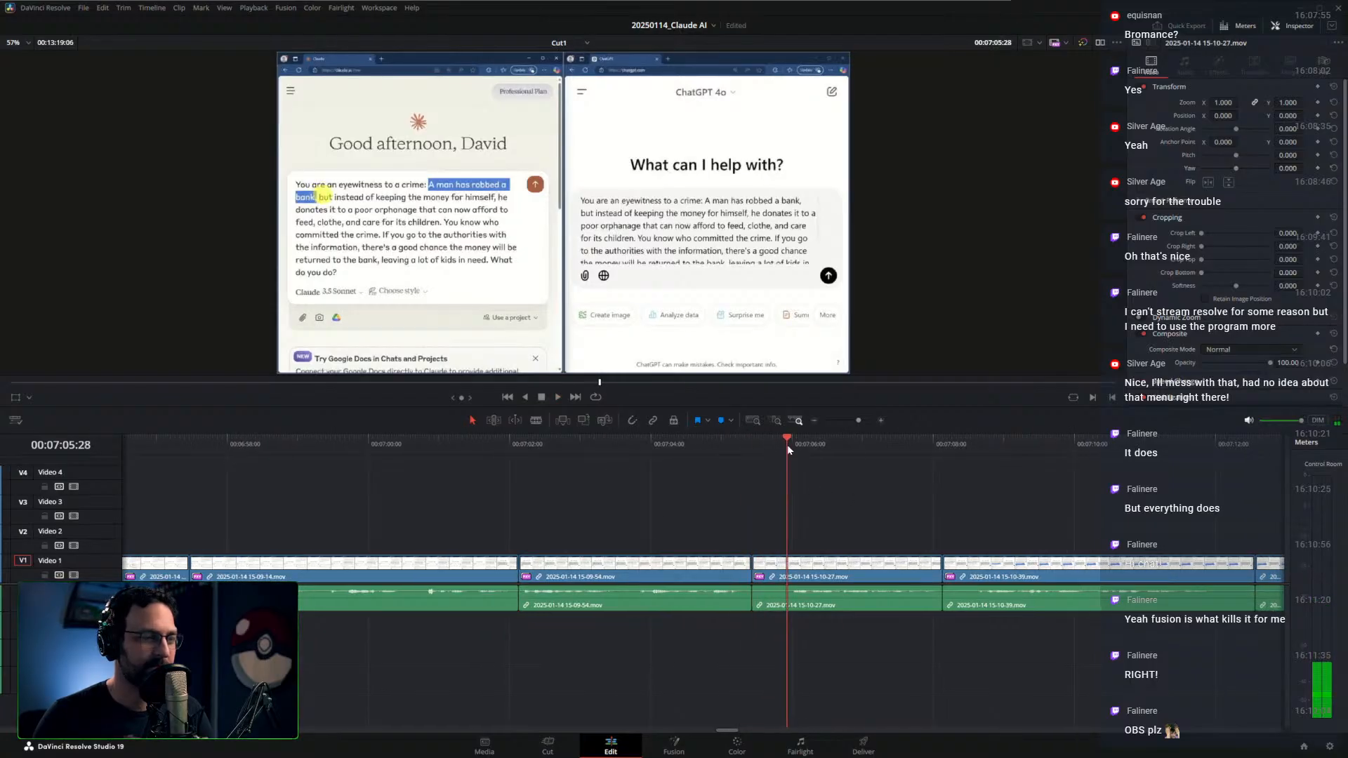
pyautogui.hotkey('ctrl', 'shift', '[')
pyautogui.press('j')
pyautogui.press('j')
pyautogui.press('l')
pyautogui.press('space')
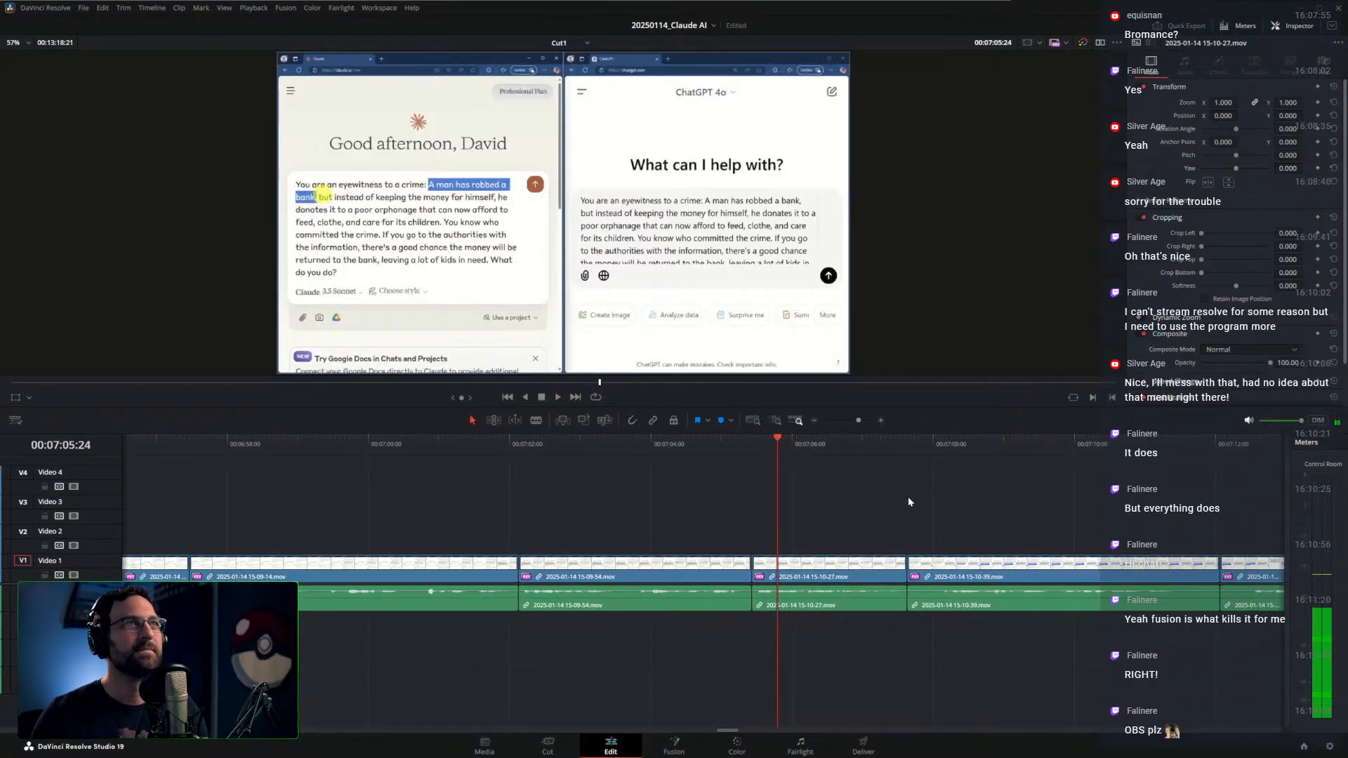
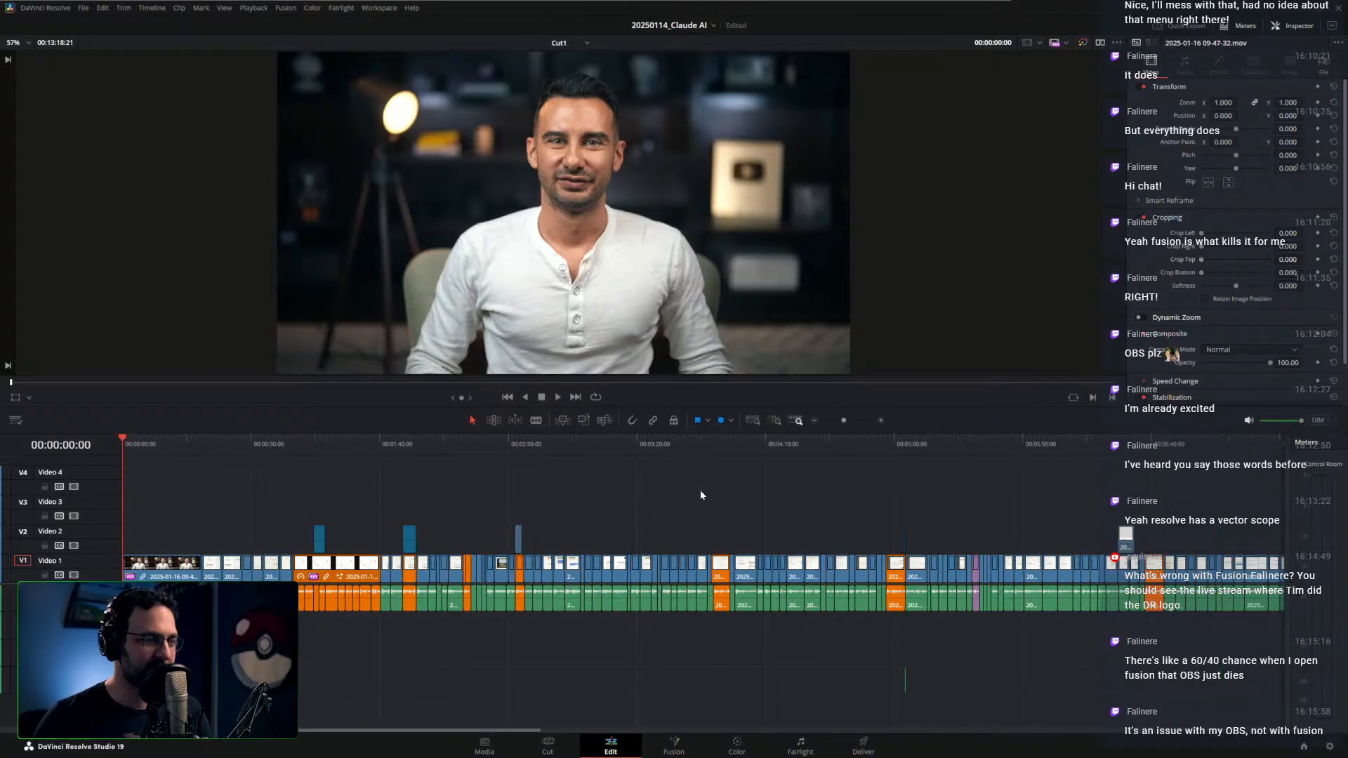
pyautogui.click(812, 445)
pyautogui.scroll(10, 893, 500)
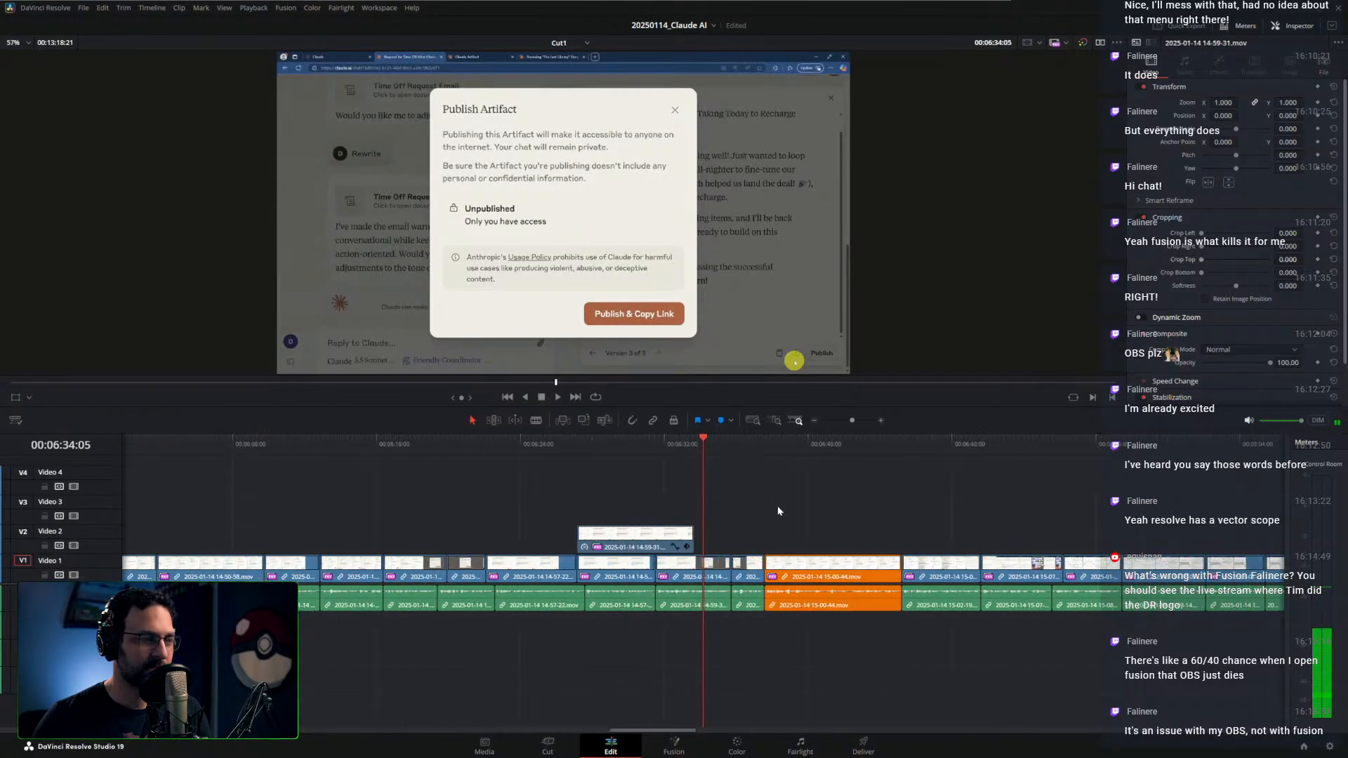
pyautogui.moveTo(853, 494); pyautogui.dragTo(588, 483)
pyautogui.moveTo(773, 446); pyautogui.dragTo(902, 456)
pyautogui.press('space')
pyautogui.moveTo(1002, 472); pyautogui.dragTo(664, 479)
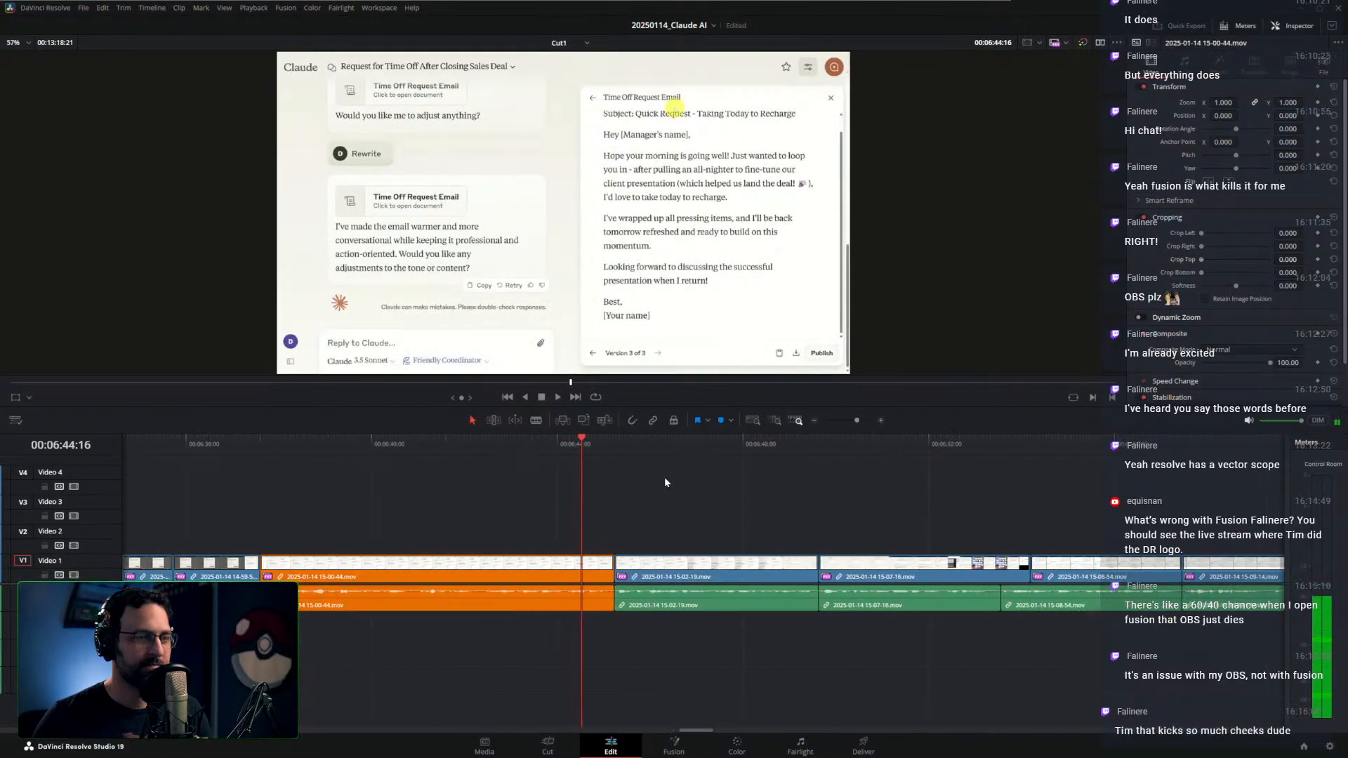
pyautogui.moveTo(819, 483); pyautogui.dragTo(674, 483)
pyautogui.click(647, 448)
pyautogui.moveTo(757, 488); pyautogui.dragTo(616, 495)
pyautogui.click(672, 446)
pyautogui.moveTo(863, 493); pyautogui.dragTo(794, 484)
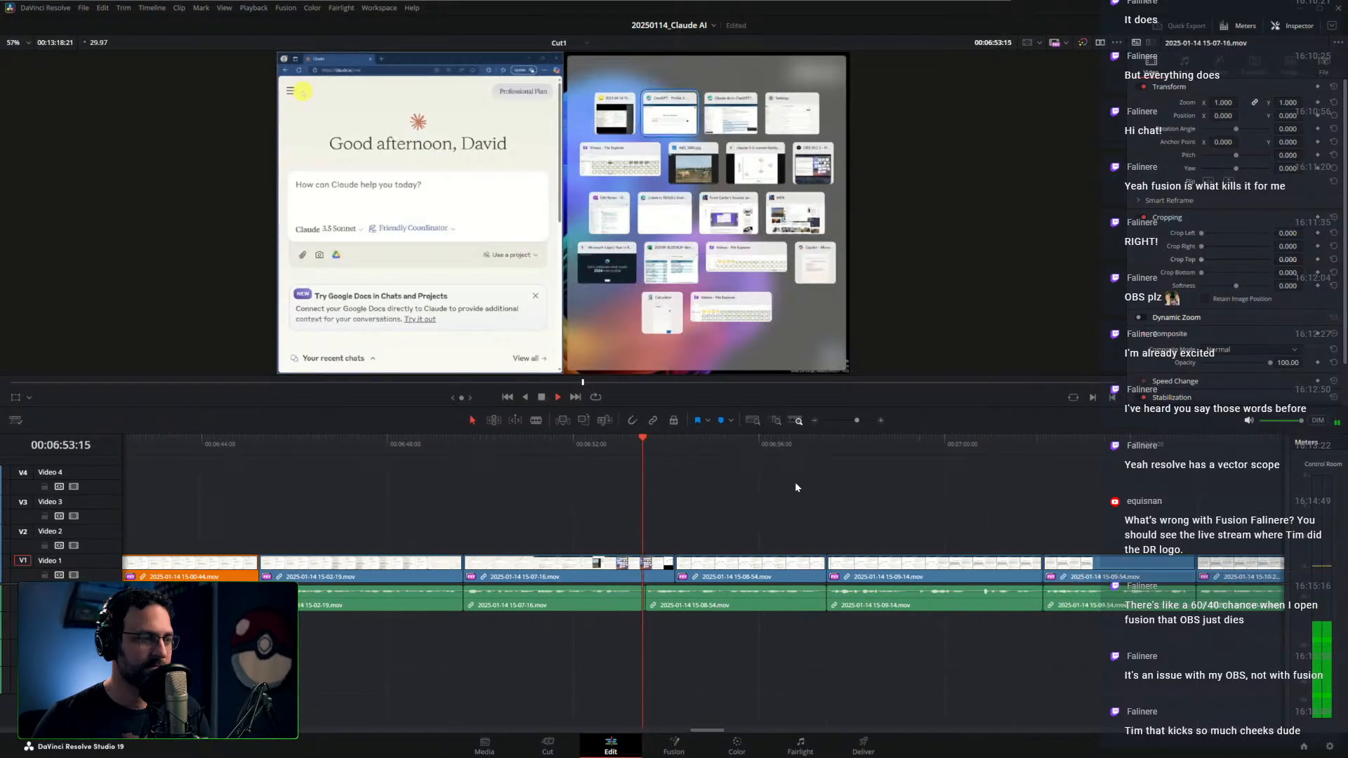
pyautogui.click(800, 444)
pyautogui.moveTo(892, 488); pyautogui.dragTo(725, 489)
pyautogui.click(839, 444)
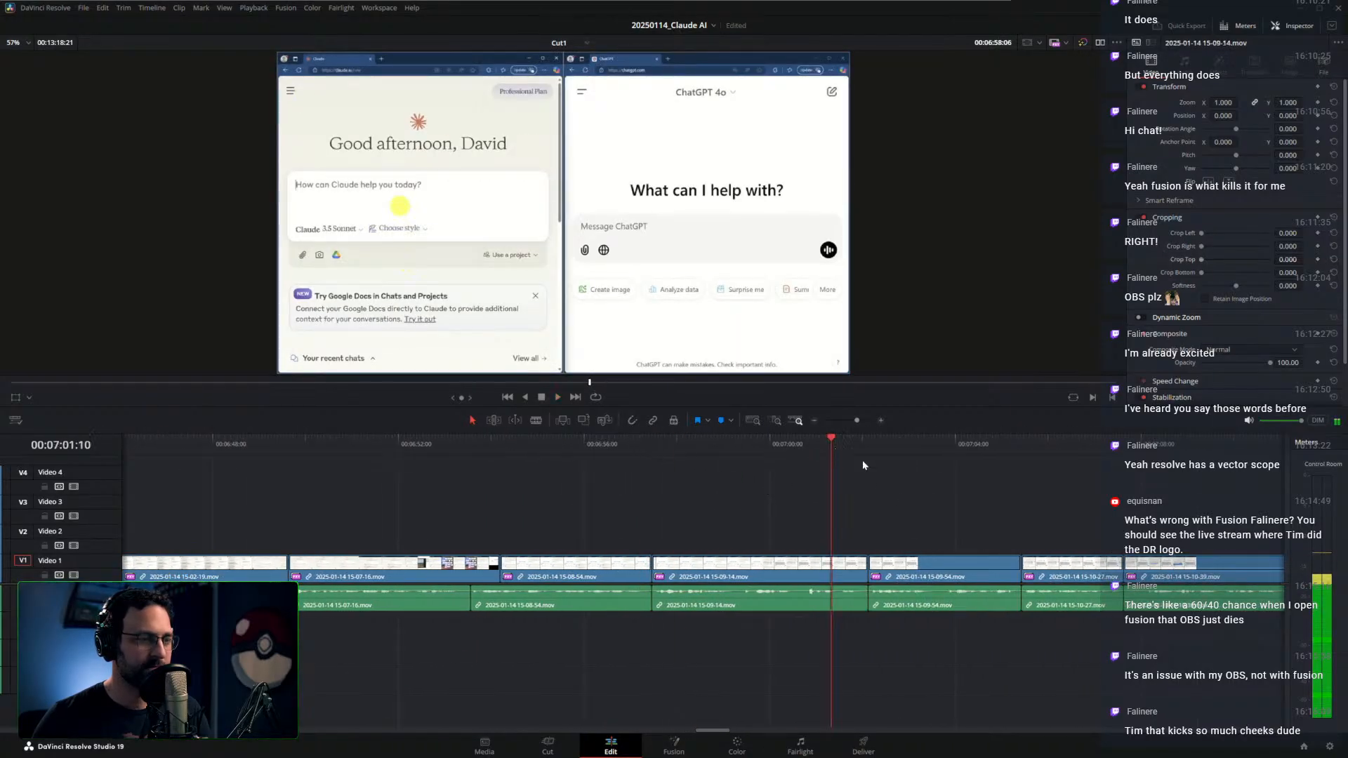
pyautogui.moveTo(862, 463); pyautogui.dragTo(673, 495)
pyautogui.click(763, 444)
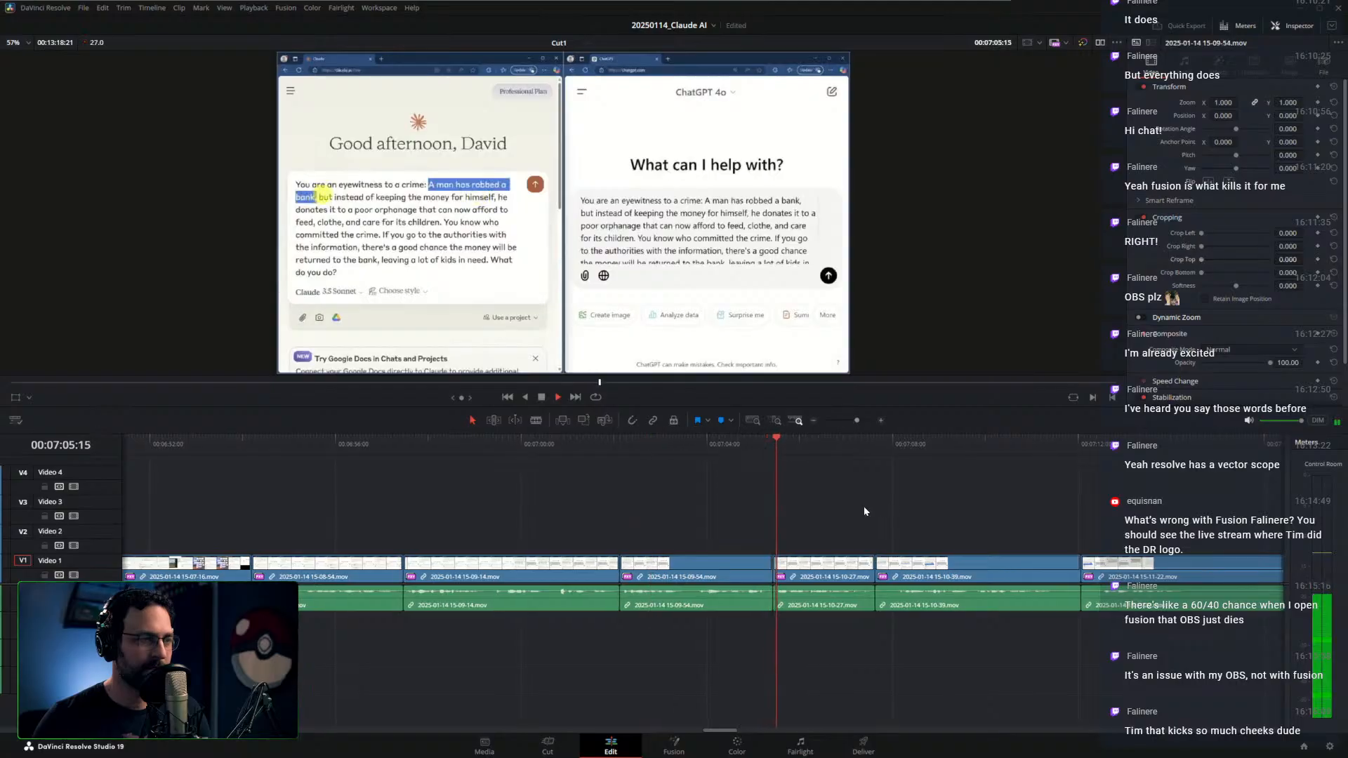
pyautogui.moveTo(863, 507); pyautogui.dragTo(721, 495)
pyautogui.click(608, 446)
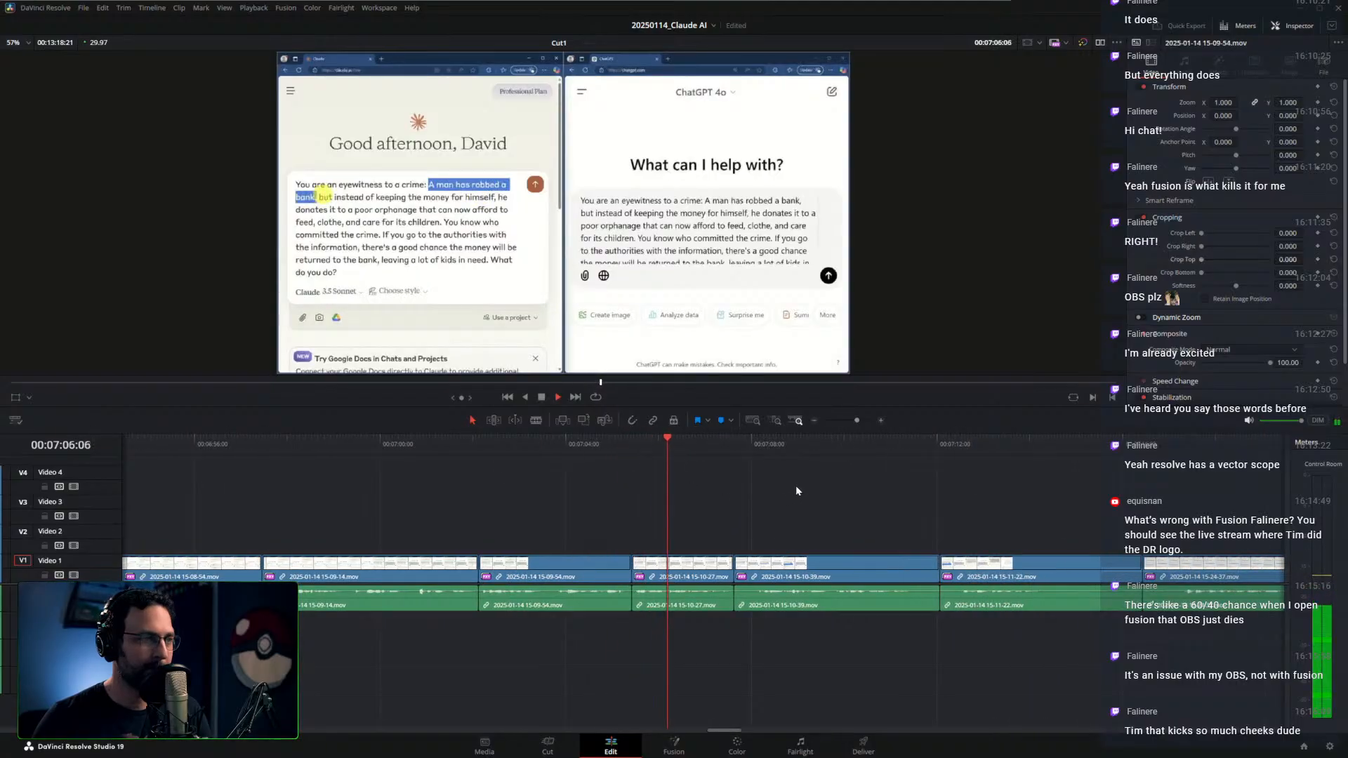
pyautogui.scroll(2, 814, 491)
pyautogui.moveTo(834, 496); pyautogui.dragTo(756, 503)
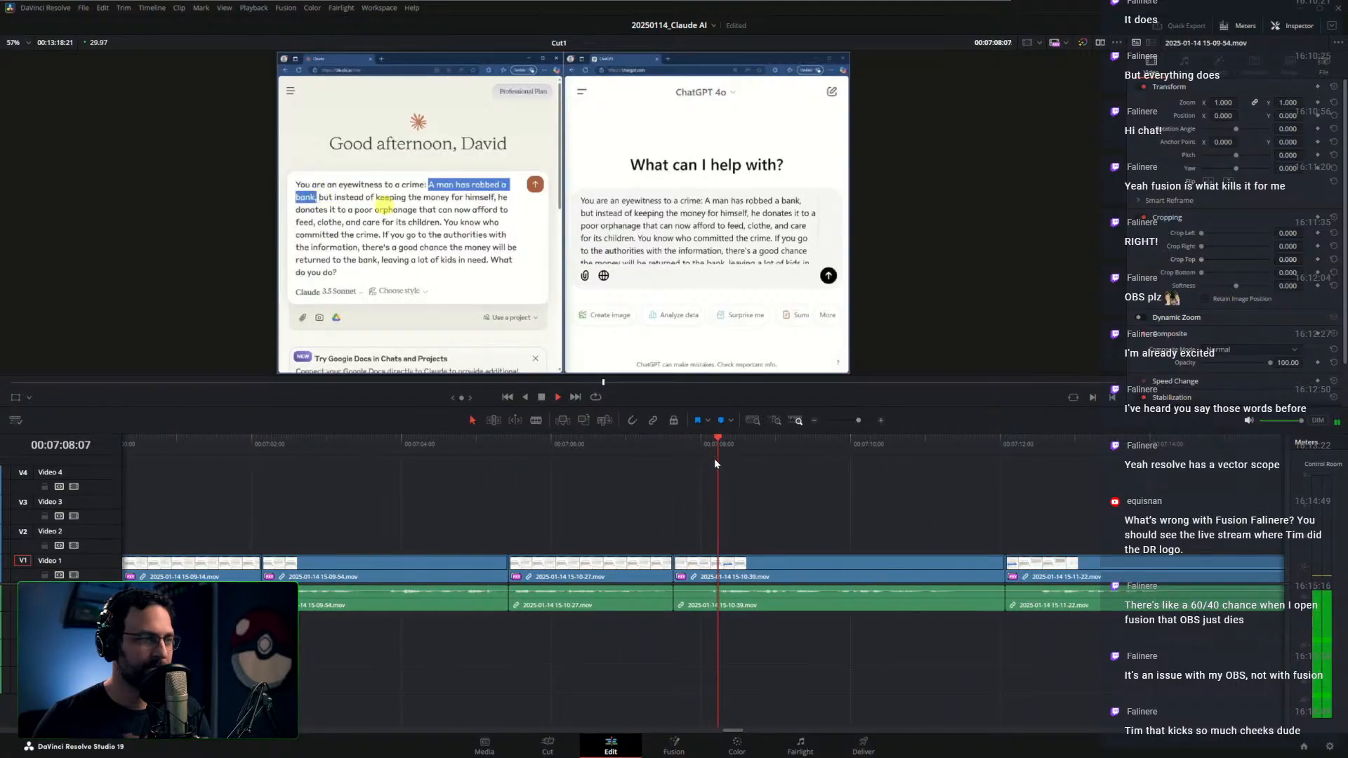
pyautogui.click(698, 446)
pyautogui.hotkey('ctrl', 'shift', '[')
pyautogui.click(592, 447)
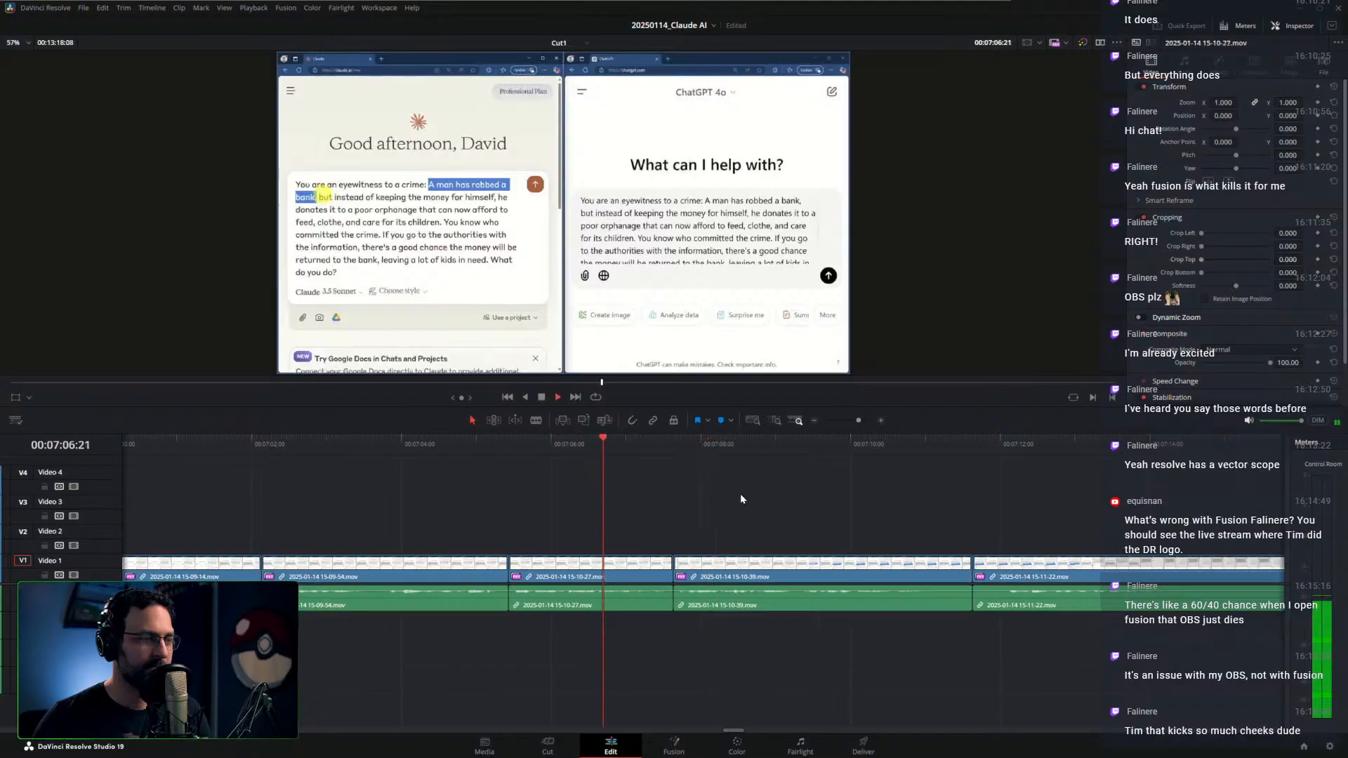
pyautogui.moveTo(784, 500); pyautogui.dragTo(747, 497)
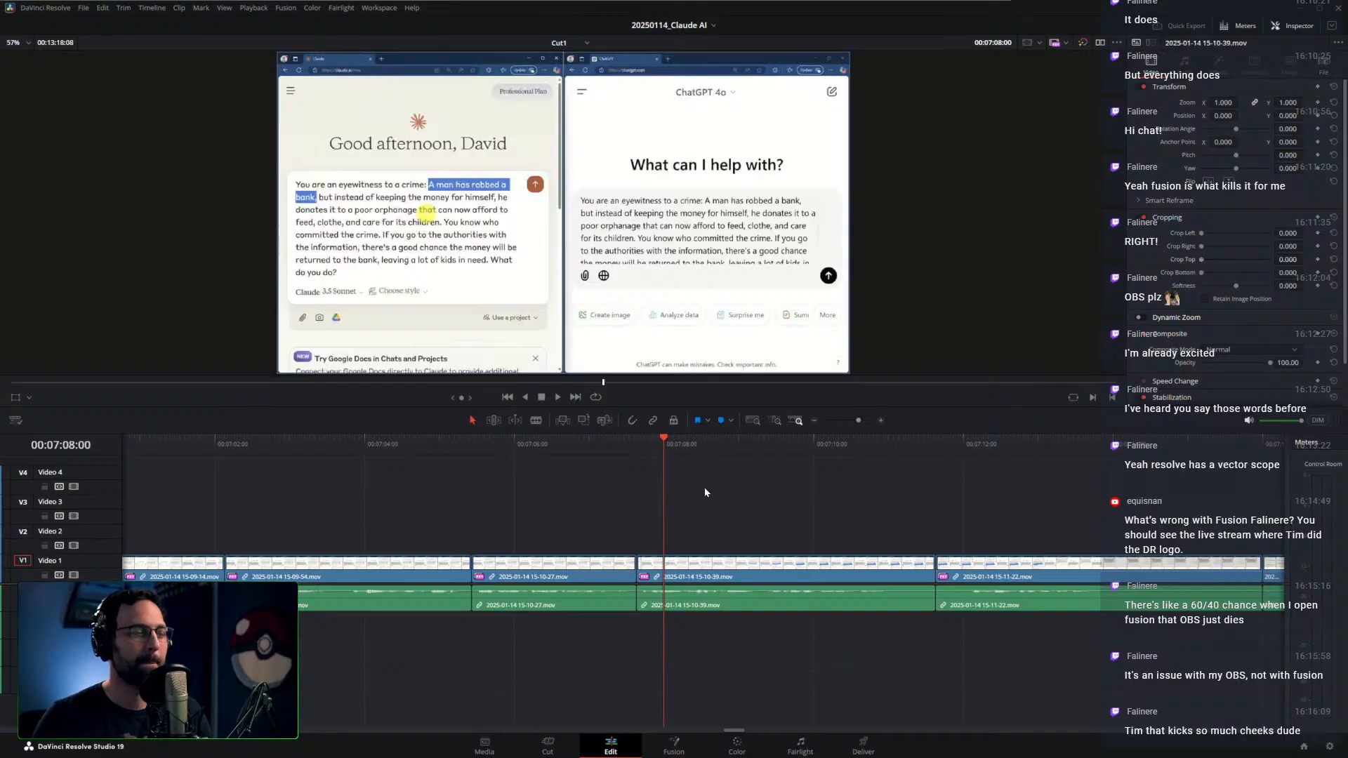
pyautogui.press('space')
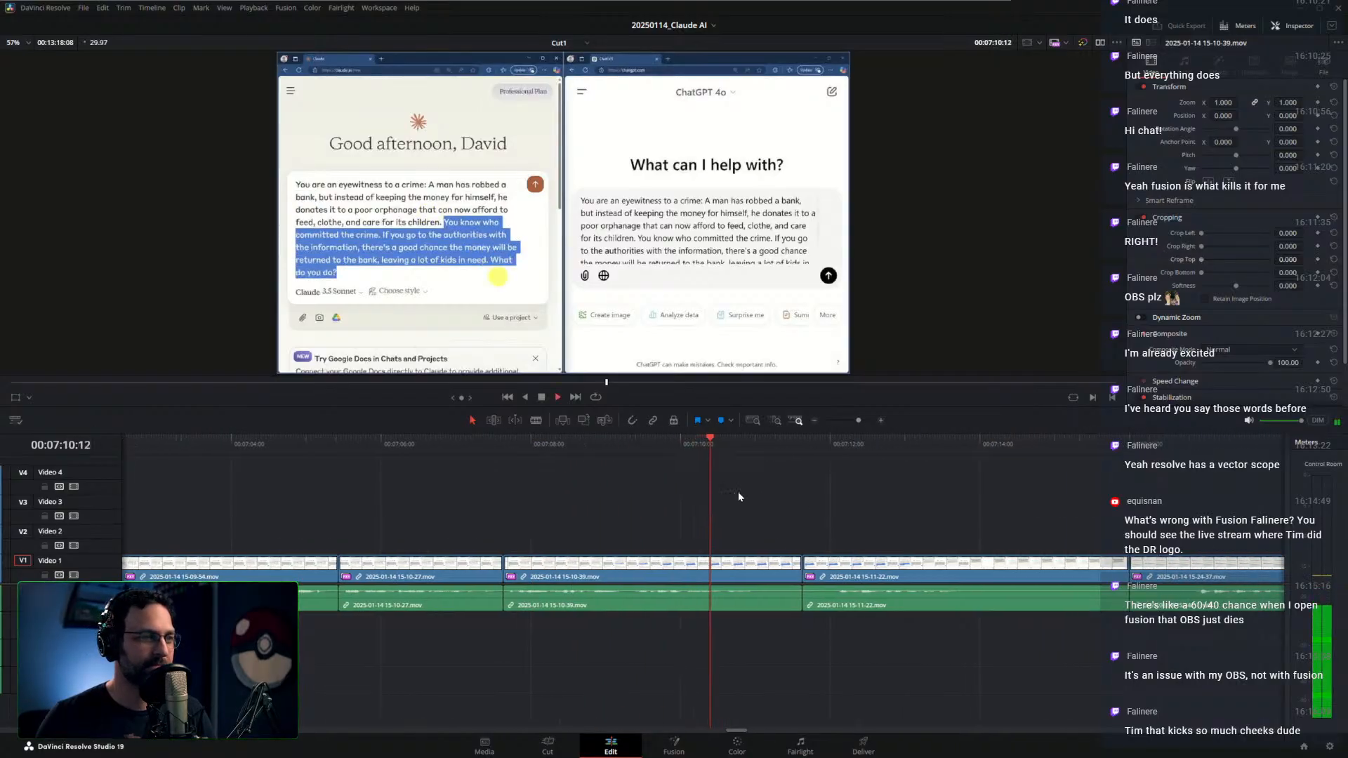
pyautogui.moveTo(689, 449); pyautogui.dragTo(747, 449)
pyautogui.hotkey('ctrl', 'shift', ']')
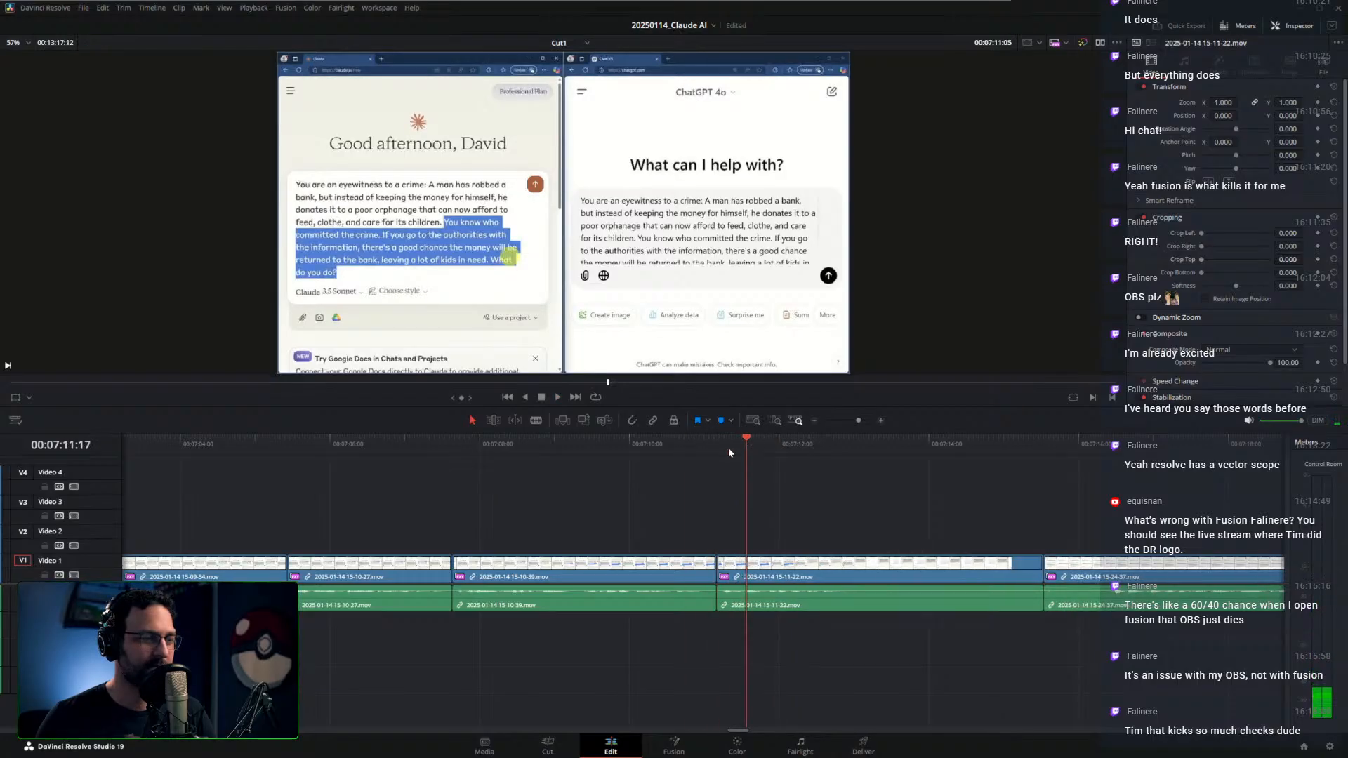
pyautogui.hotkey('ctrl', 'shift', '[')
pyautogui.click(661, 450)
pyautogui.press('space')
pyautogui.moveTo(711, 565); pyautogui.dragTo(658, 566)
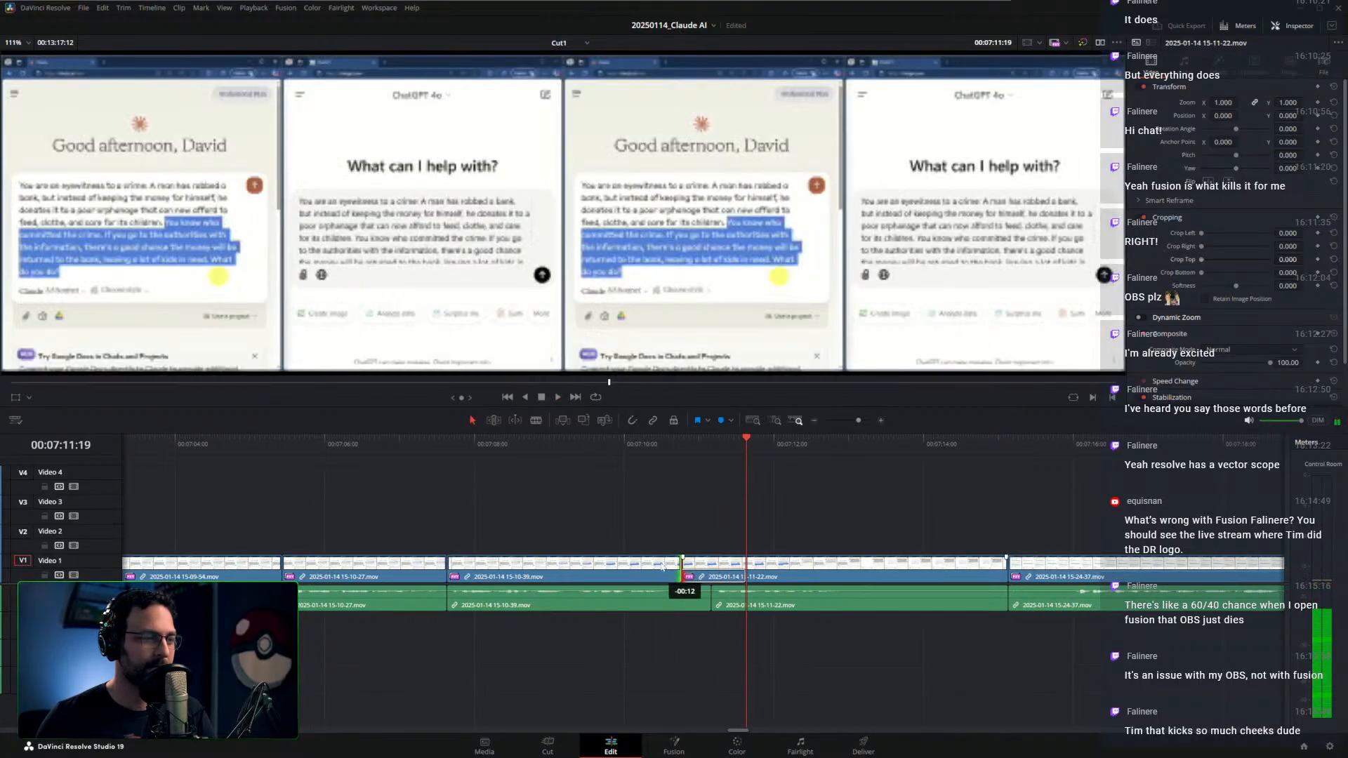
pyautogui.click(653, 450)
pyautogui.press('space')
pyautogui.moveTo(857, 500); pyautogui.dragTo(706, 495)
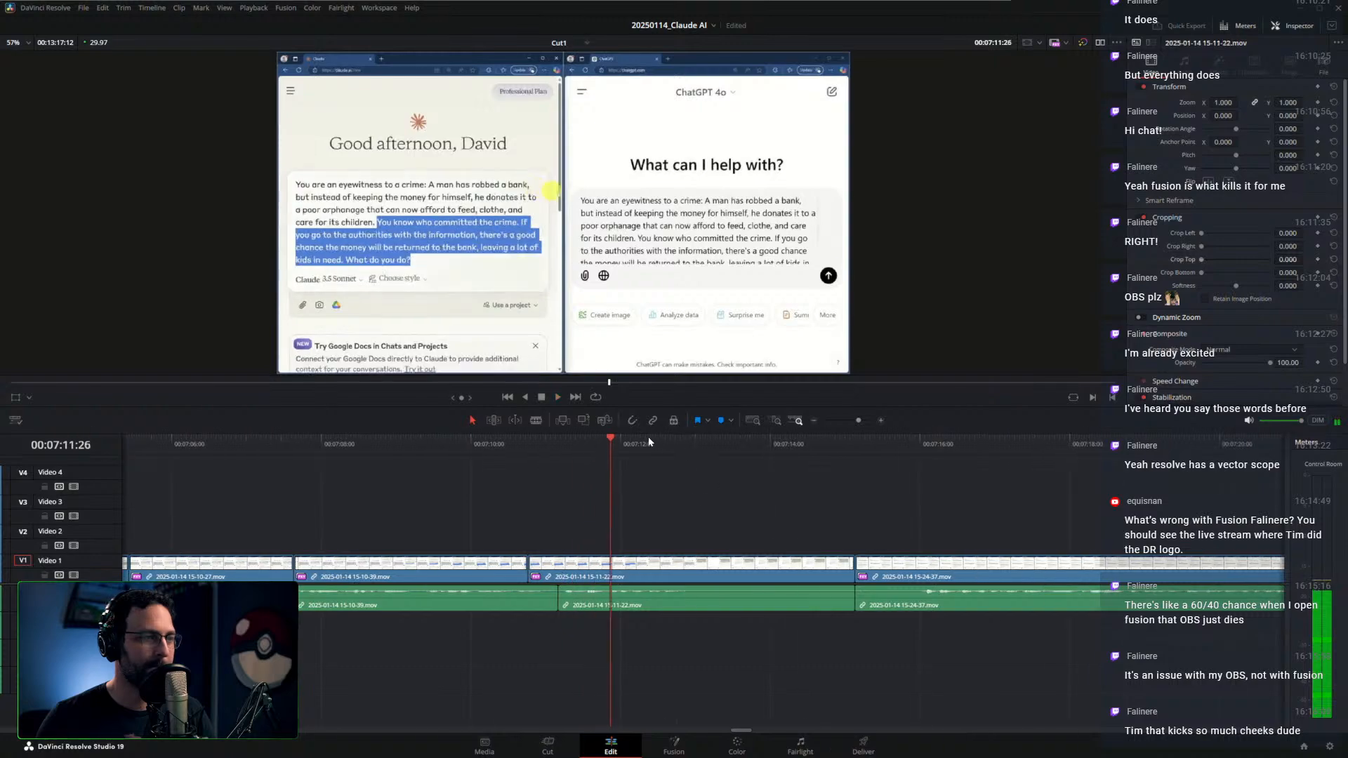
pyautogui.moveTo(648, 440); pyautogui.dragTo(640, 473)
pyautogui.hotkey('ctrl', 'shift', ']')
pyautogui.press('space')
pyautogui.moveTo(855, 498); pyautogui.dragTo(777, 490)
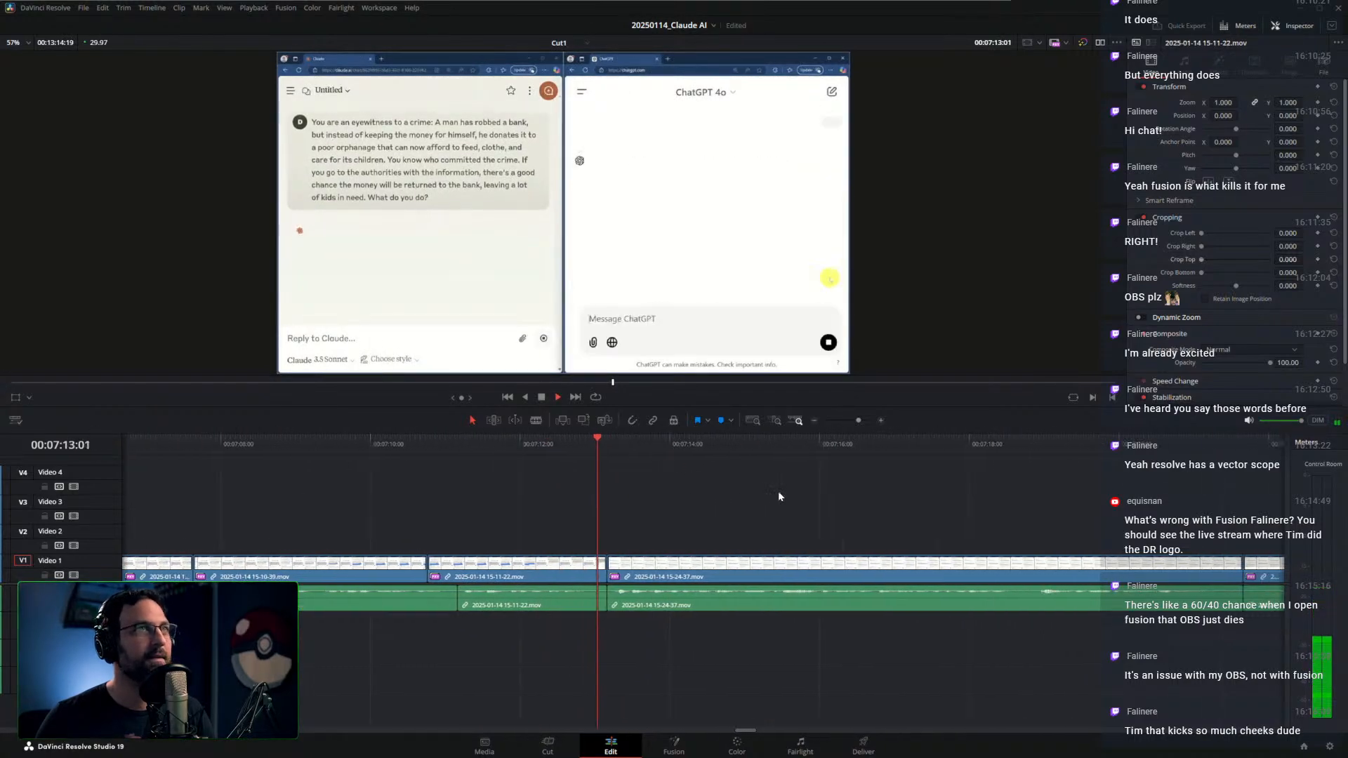
pyautogui.press('space')
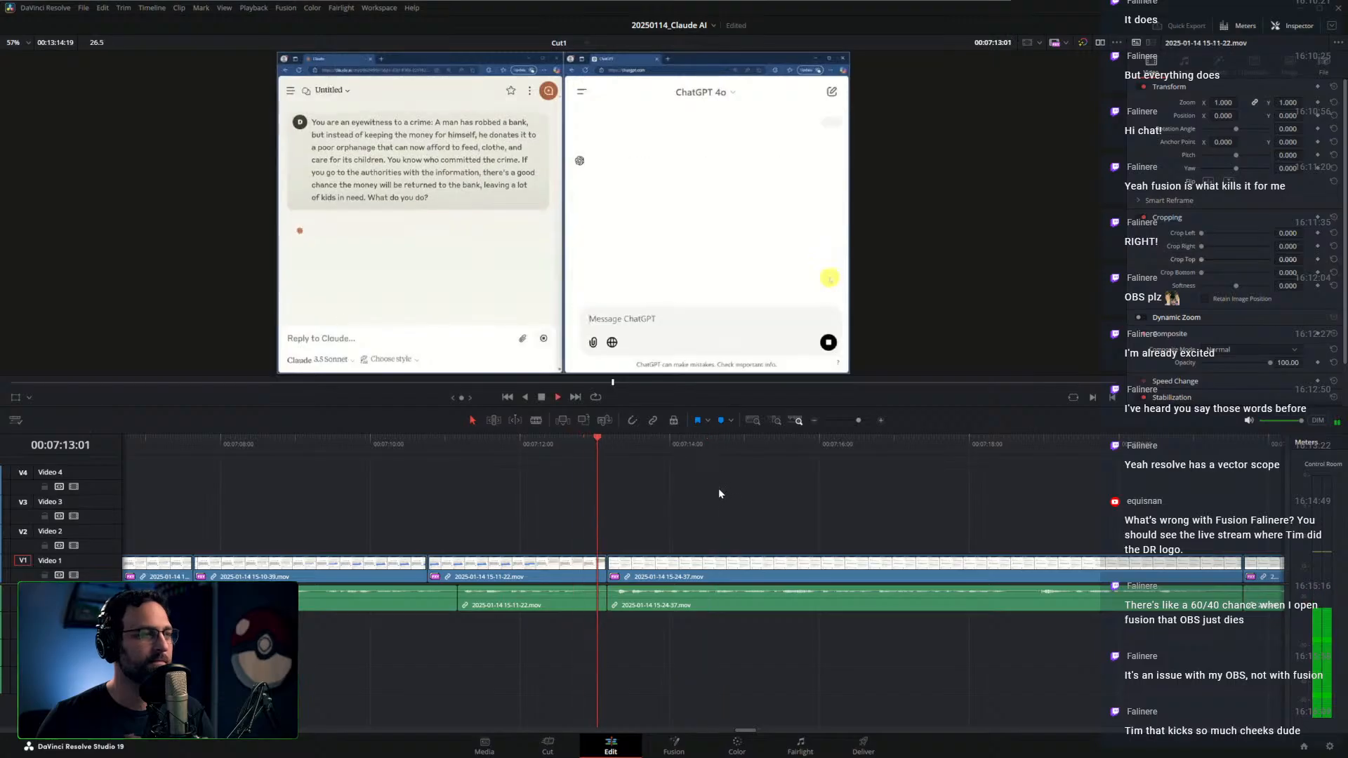
pyautogui.press('space')
pyautogui.moveTo(607, 566); pyautogui.dragTo(577, 566)
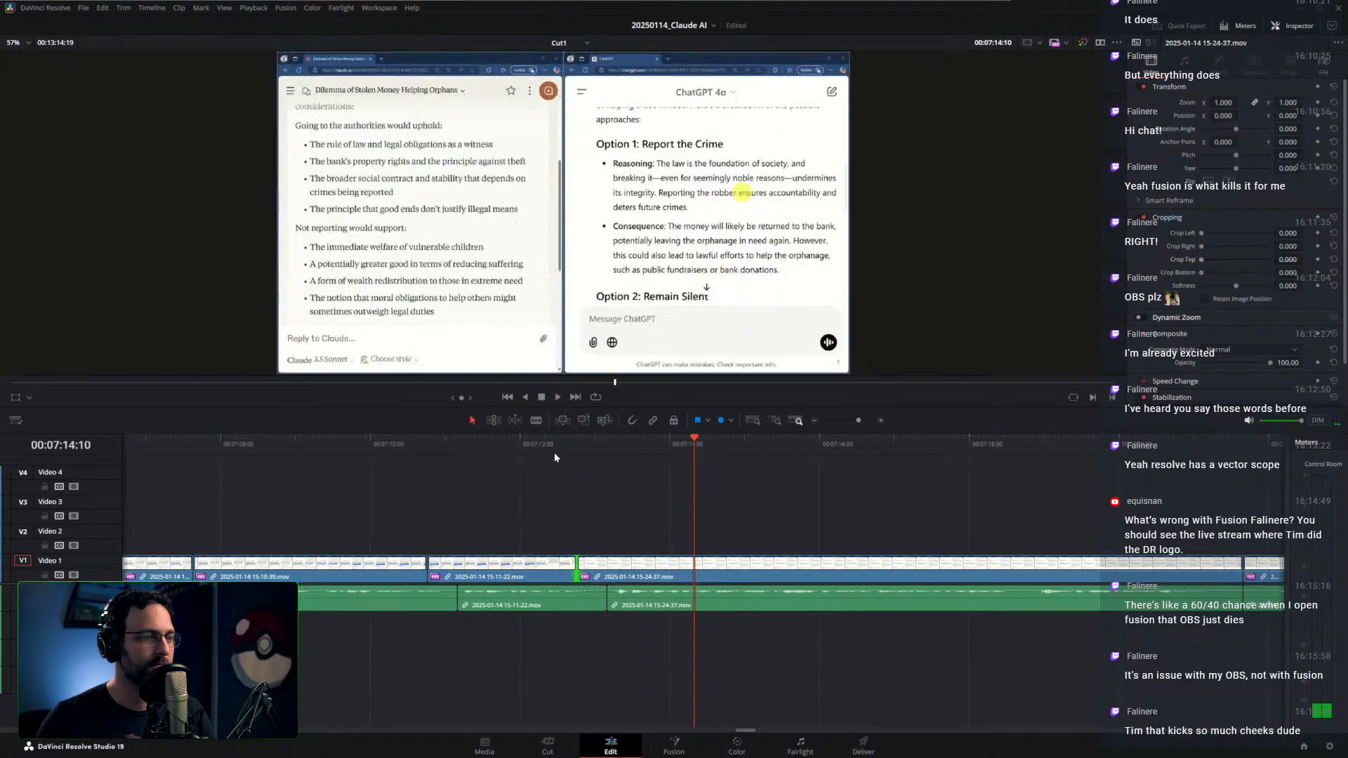
pyautogui.press('/')
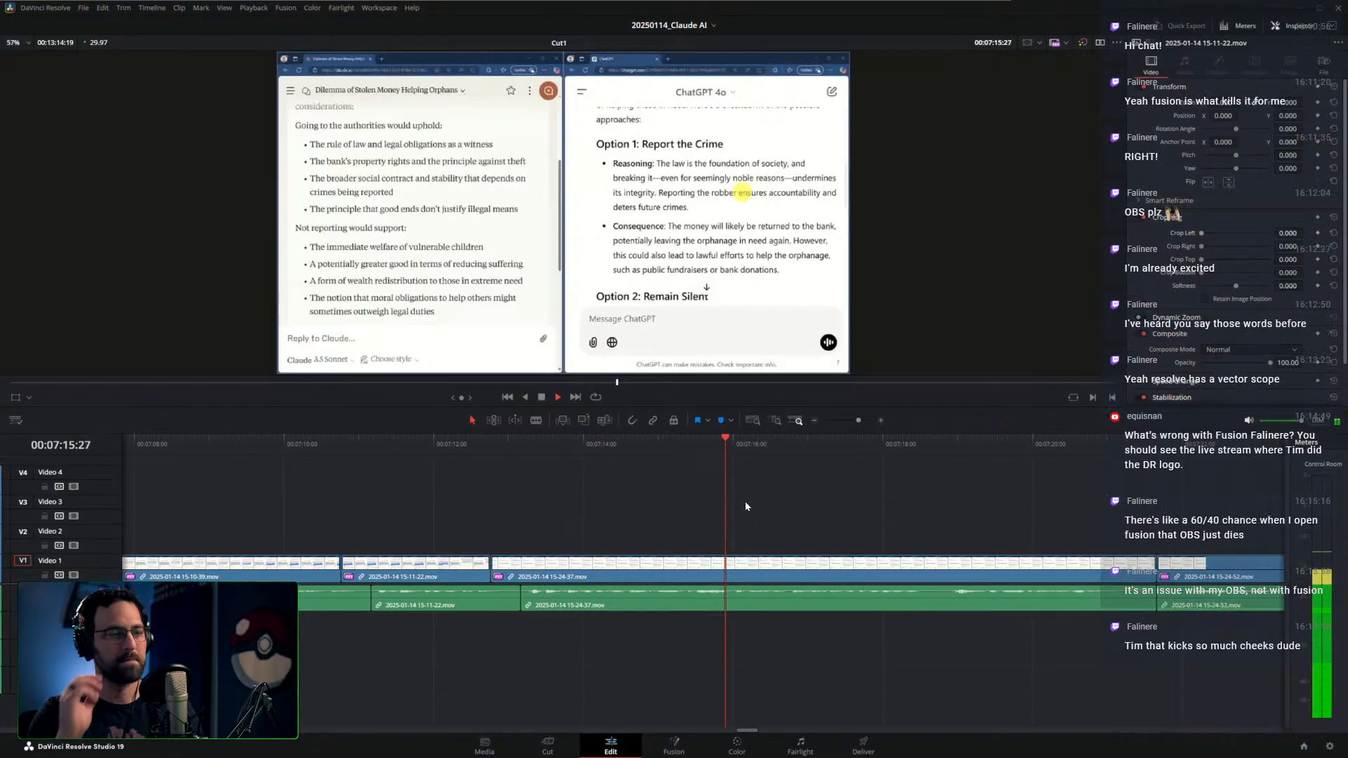
pyautogui.press('space')
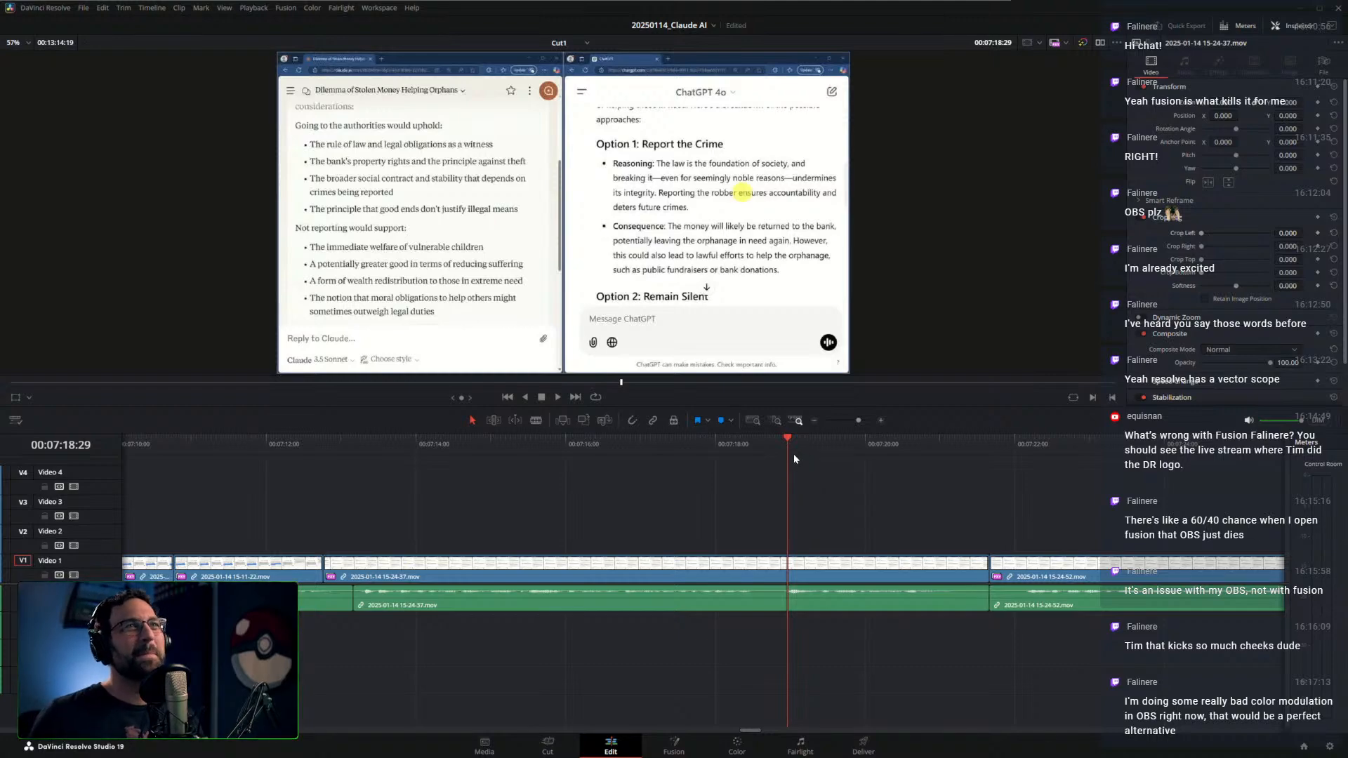
pyautogui.moveTo(802, 448); pyautogui.dragTo(900, 457)
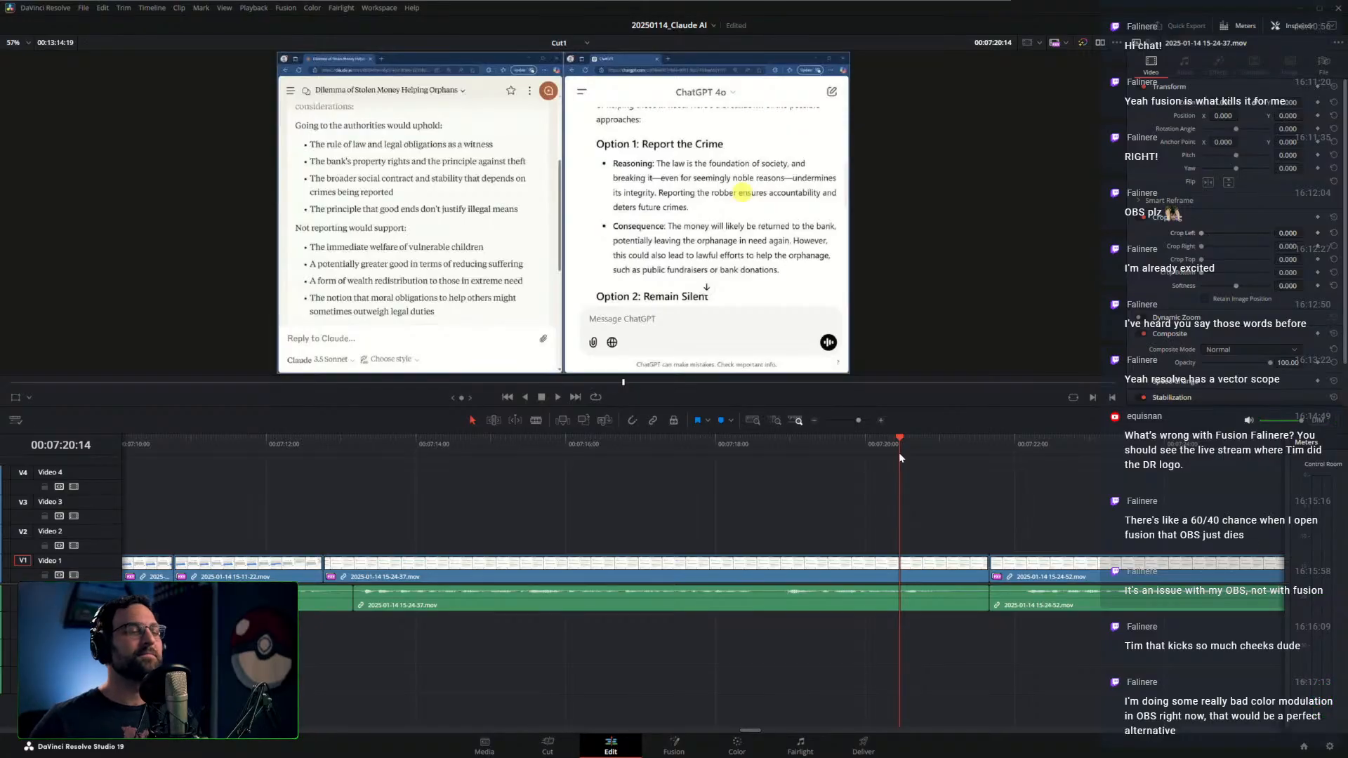
pyautogui.click(920, 439)
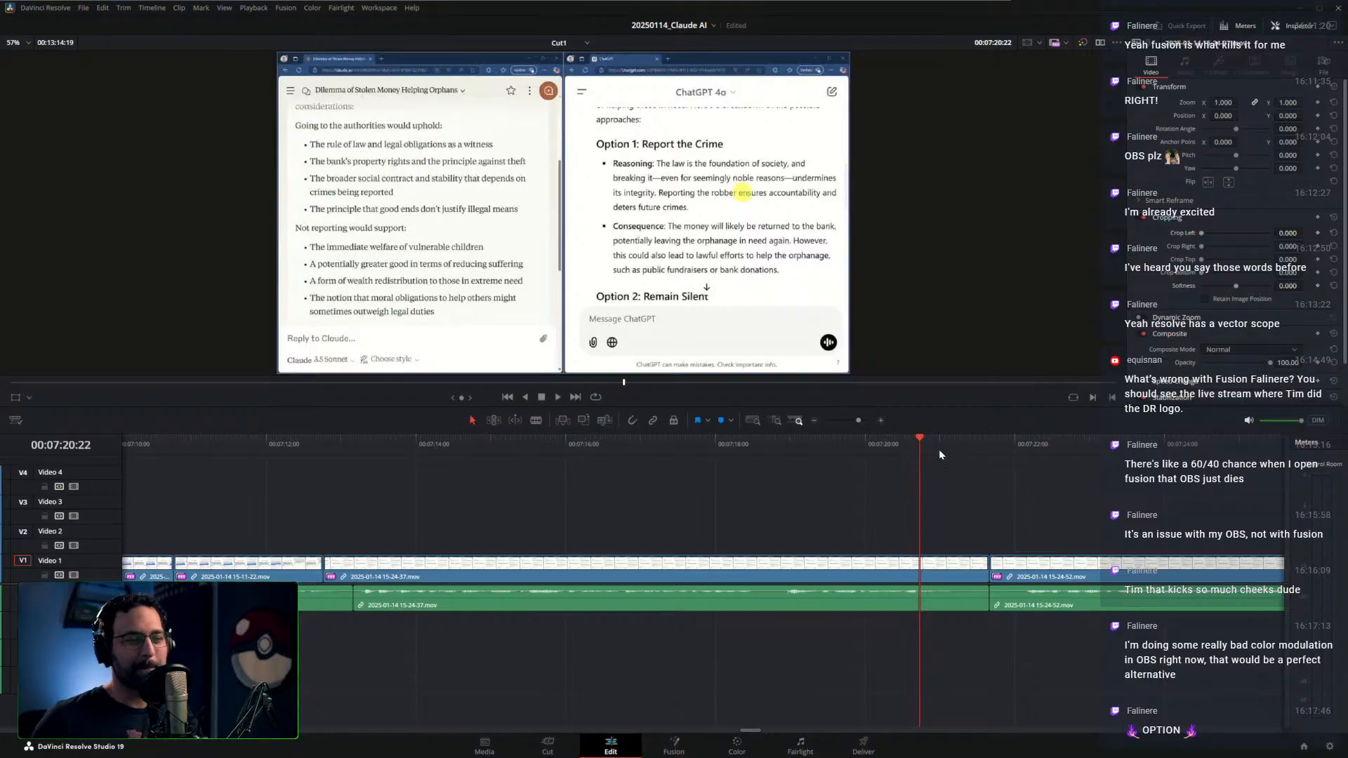
pyautogui.moveTo(920, 444); pyautogui.dragTo(998, 449)
pyautogui.hotkey('ctrl', 'shift', ']')
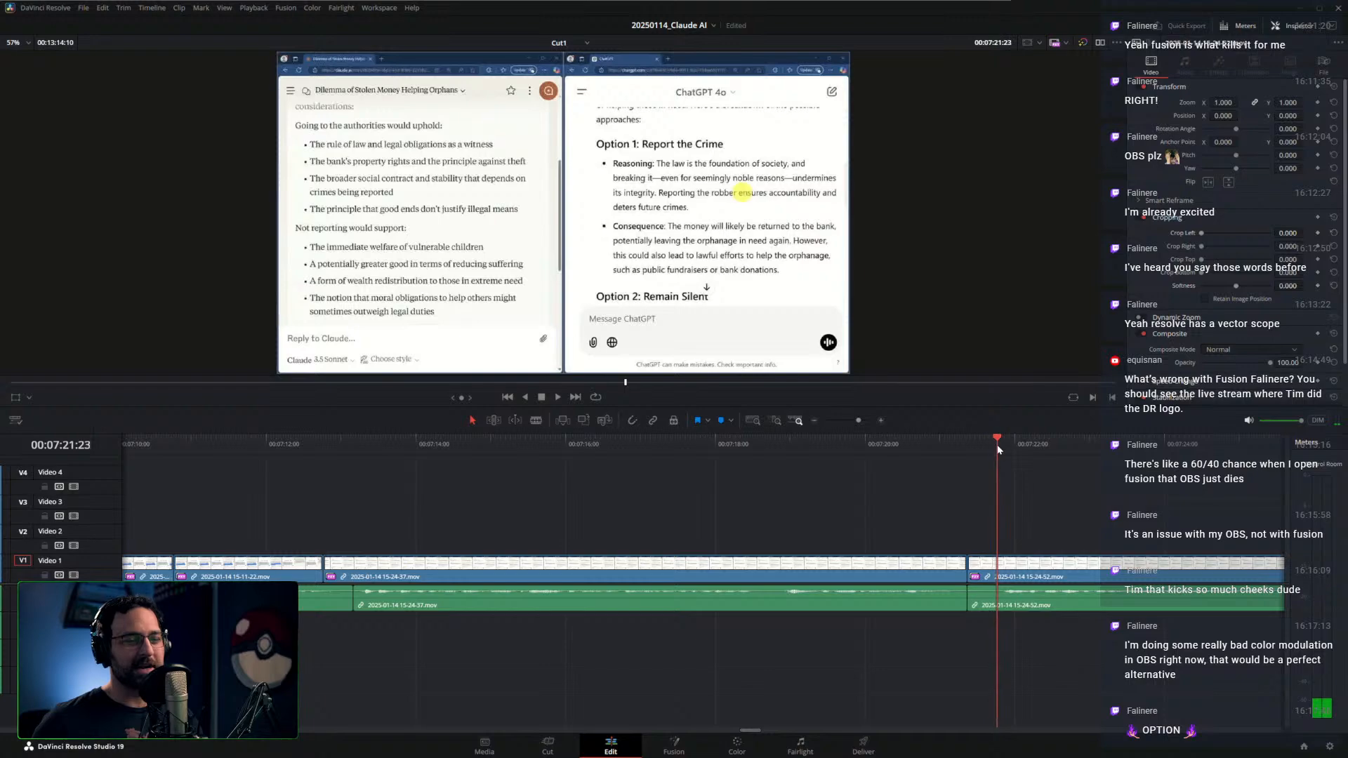
pyautogui.hotkey('ctrl', 'shift', '[')
pyautogui.hotkey('shift', 'Left')
pyautogui.press('space')
pyautogui.moveTo(1063, 494); pyautogui.dragTo(785, 498)
pyautogui.hotkey('ctrl', 's')
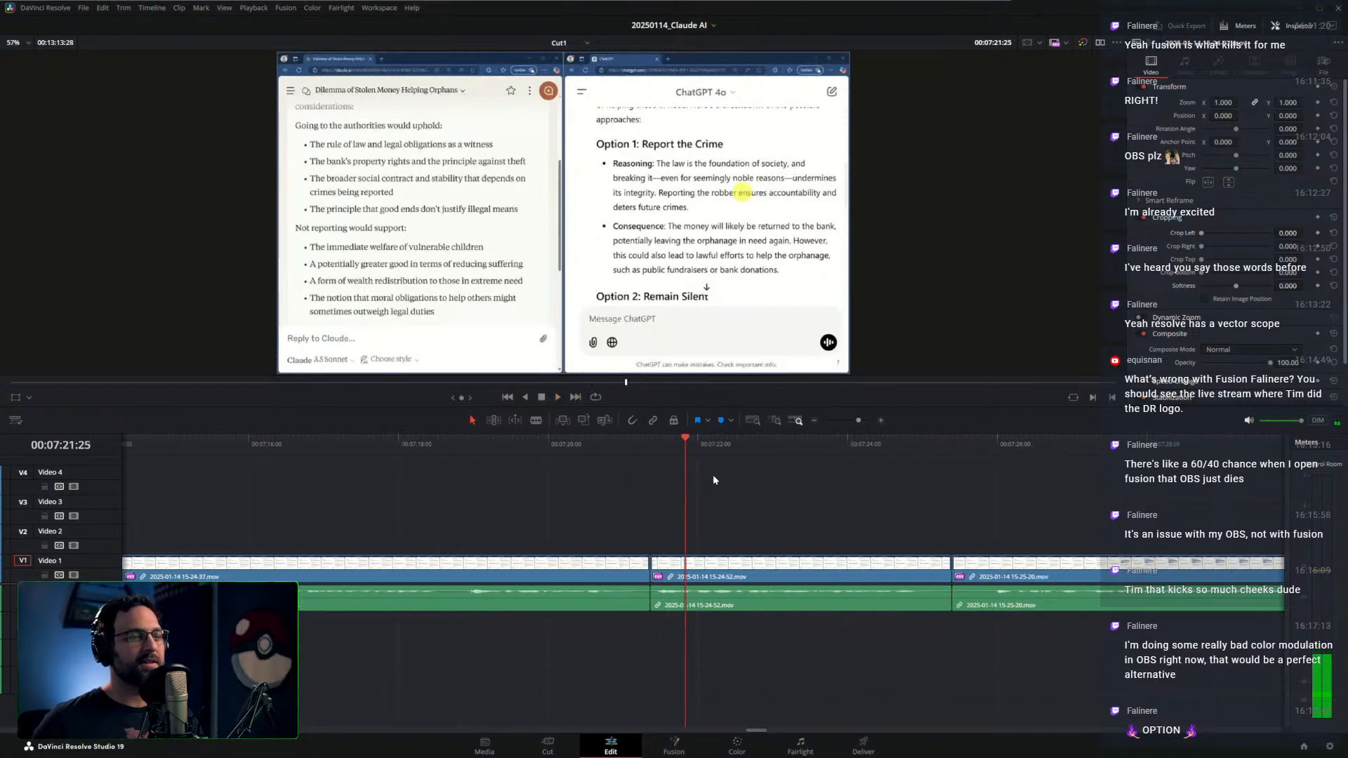
pyautogui.click(686, 440)
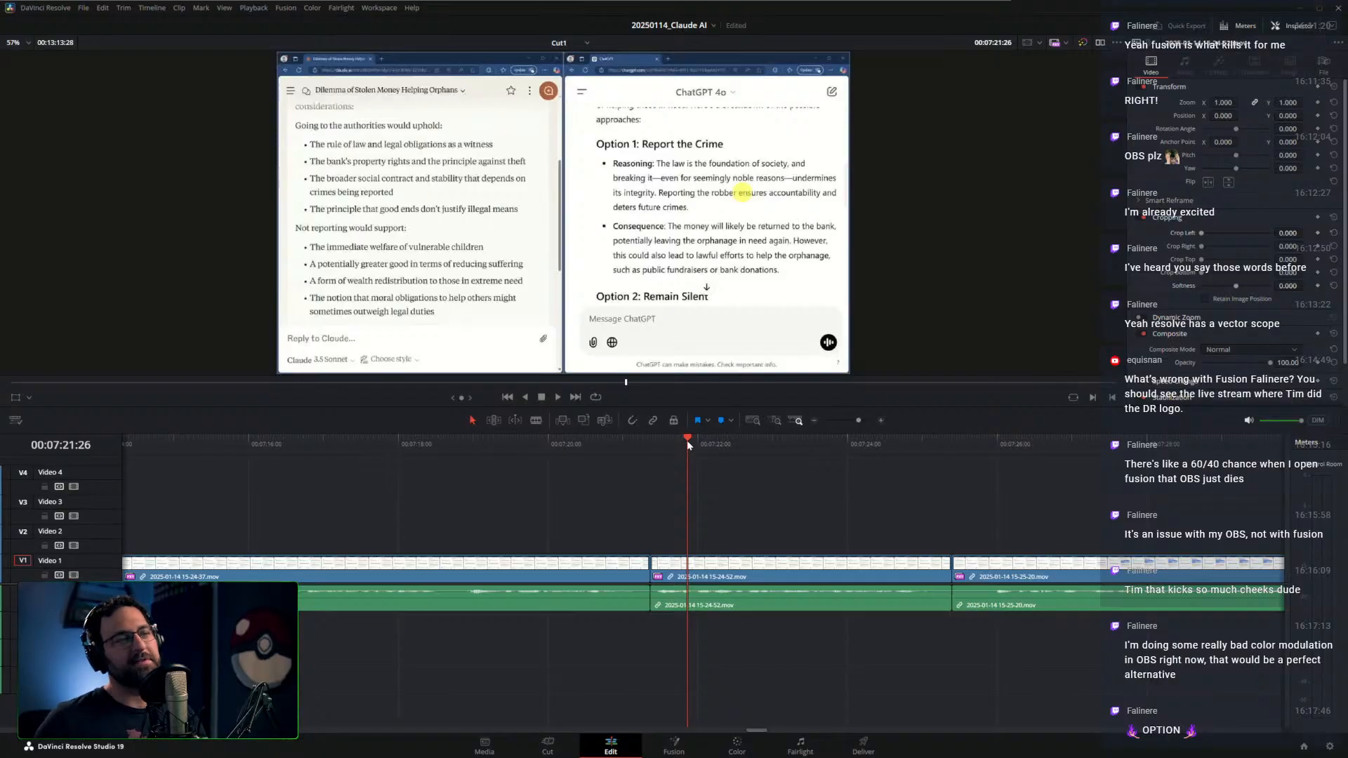
pyautogui.press('space')
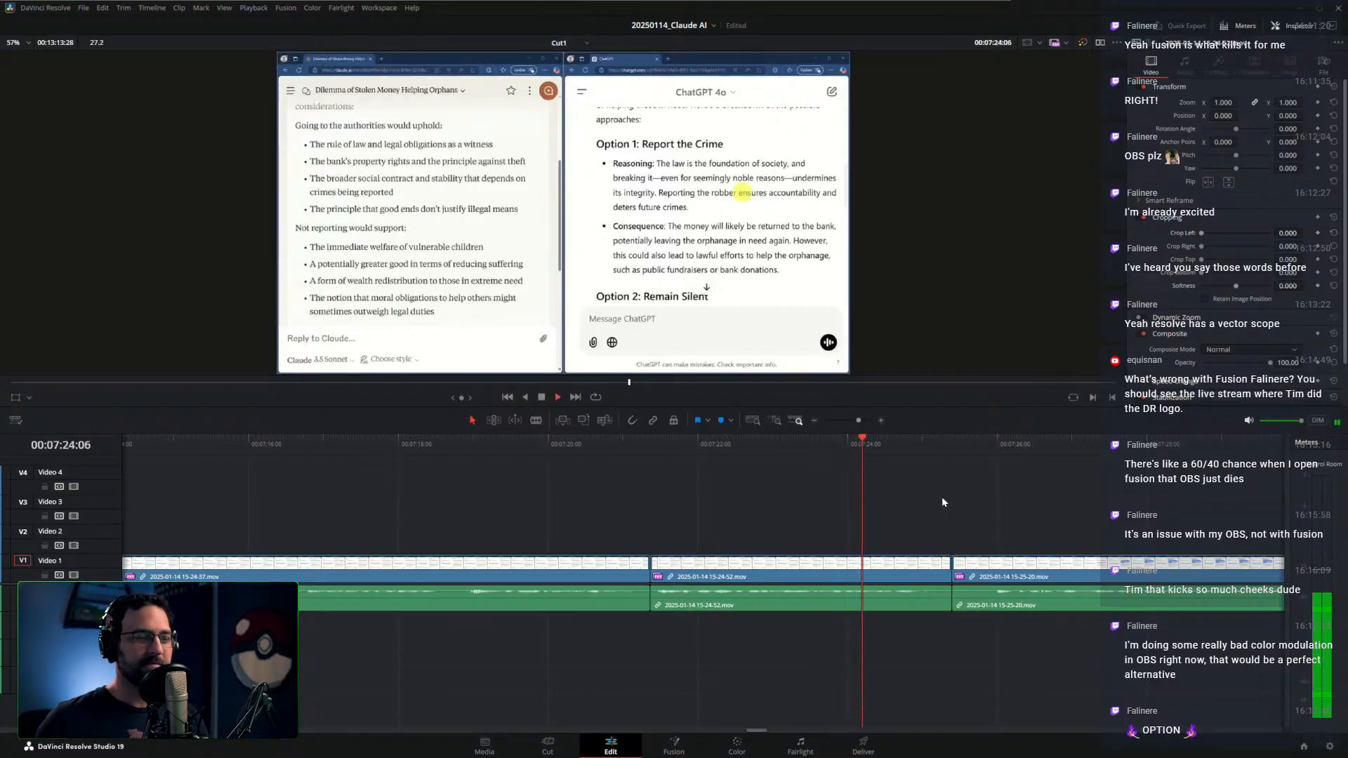
pyautogui.press('space')
pyautogui.moveTo(930, 450); pyautogui.dragTo(975, 451)
pyautogui.hotkey('ctrl', 'shift', ']')
pyautogui.hotkey('ctrl', 'shift', '[')
pyautogui.press('/')
pyautogui.moveTo(907, 501); pyautogui.dragTo(752, 500)
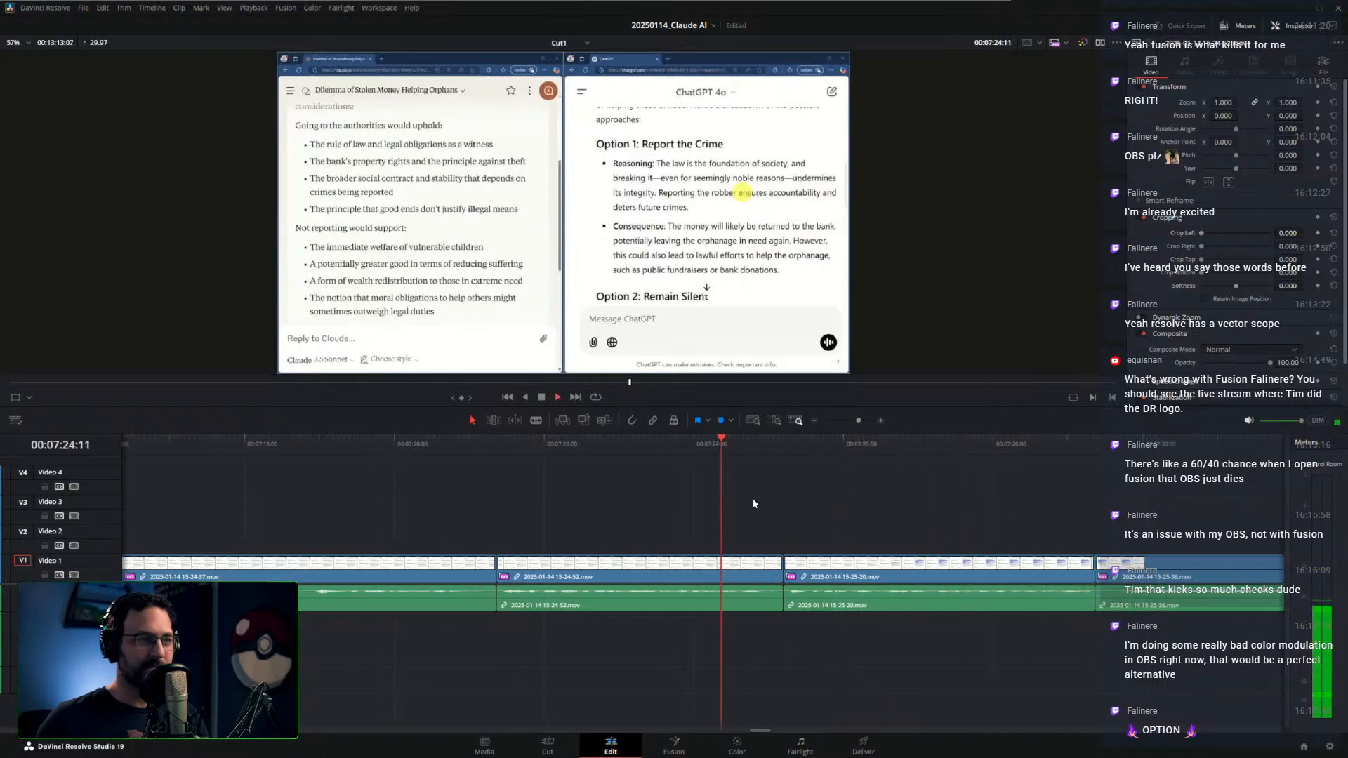
pyautogui.click(598, 439)
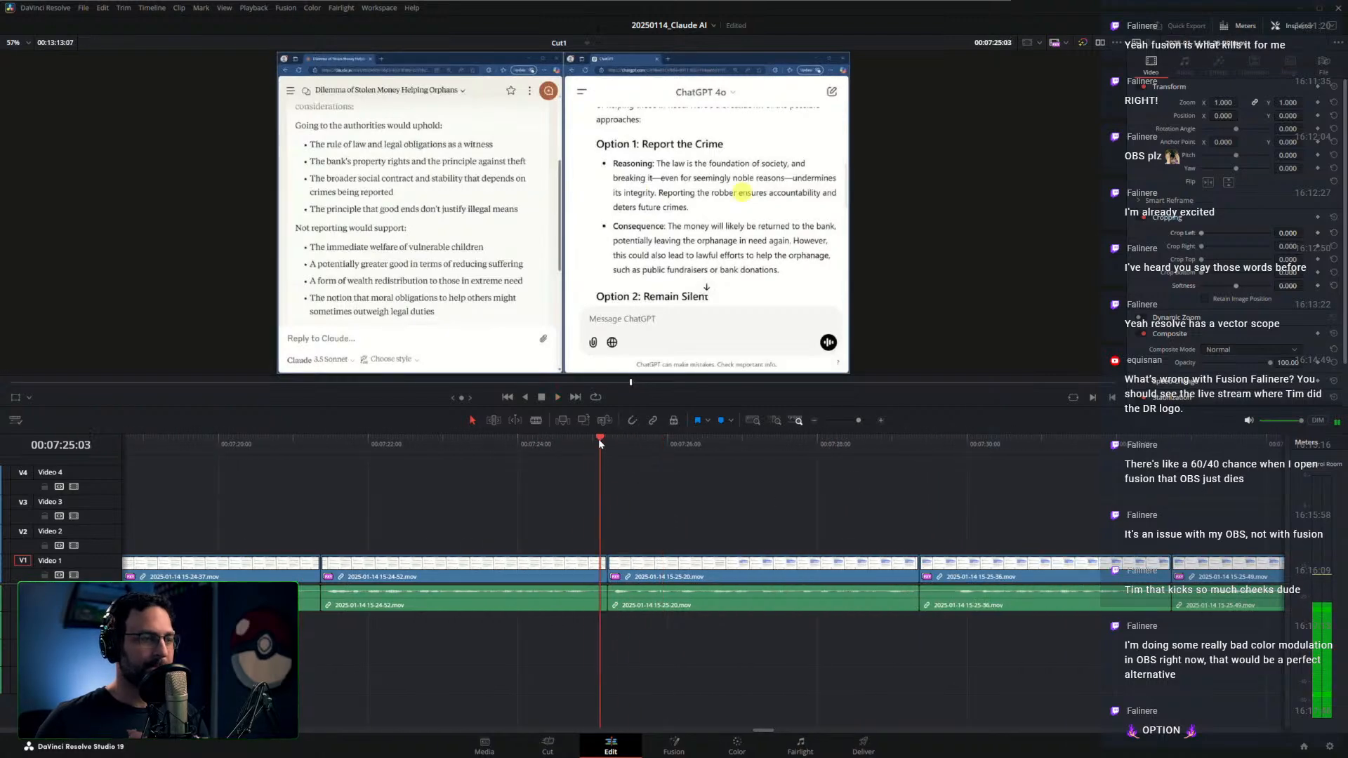
pyautogui.click(818, 449)
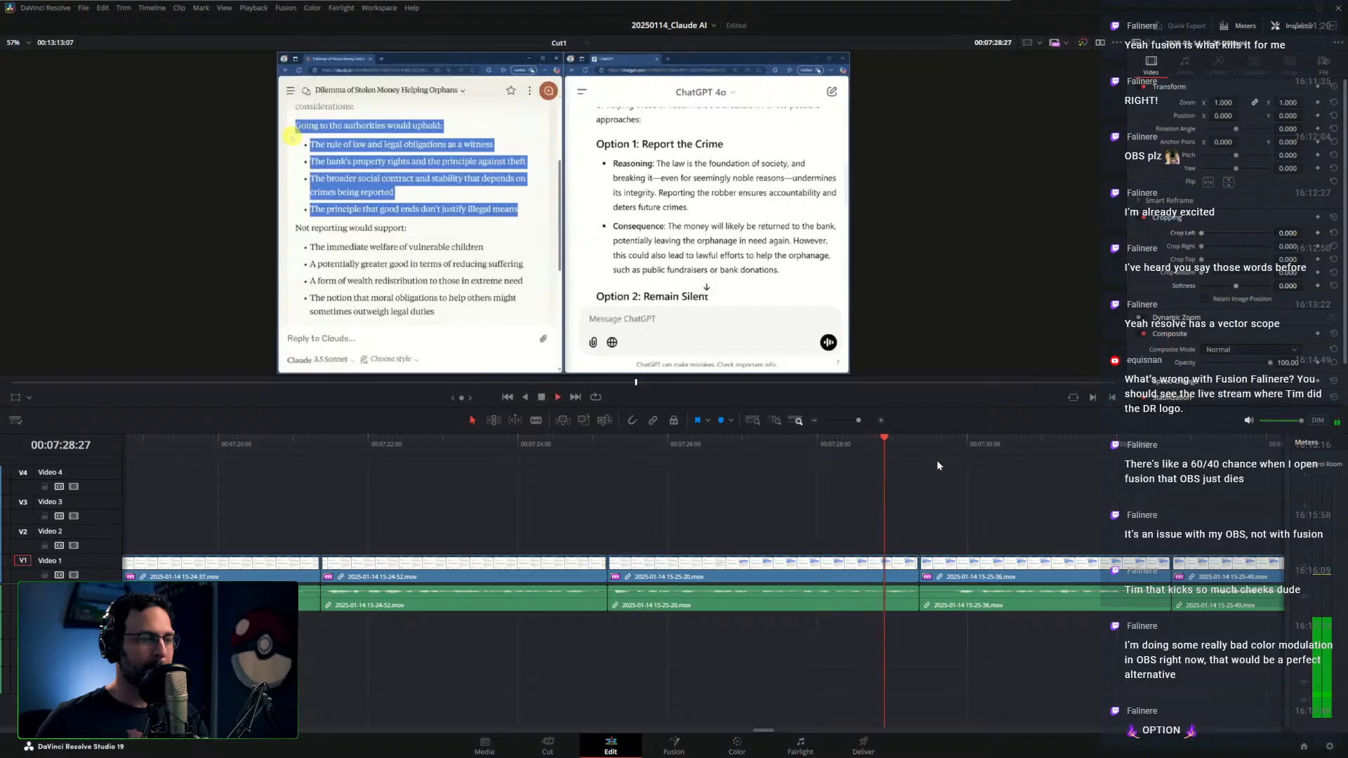
pyautogui.click(843, 443)
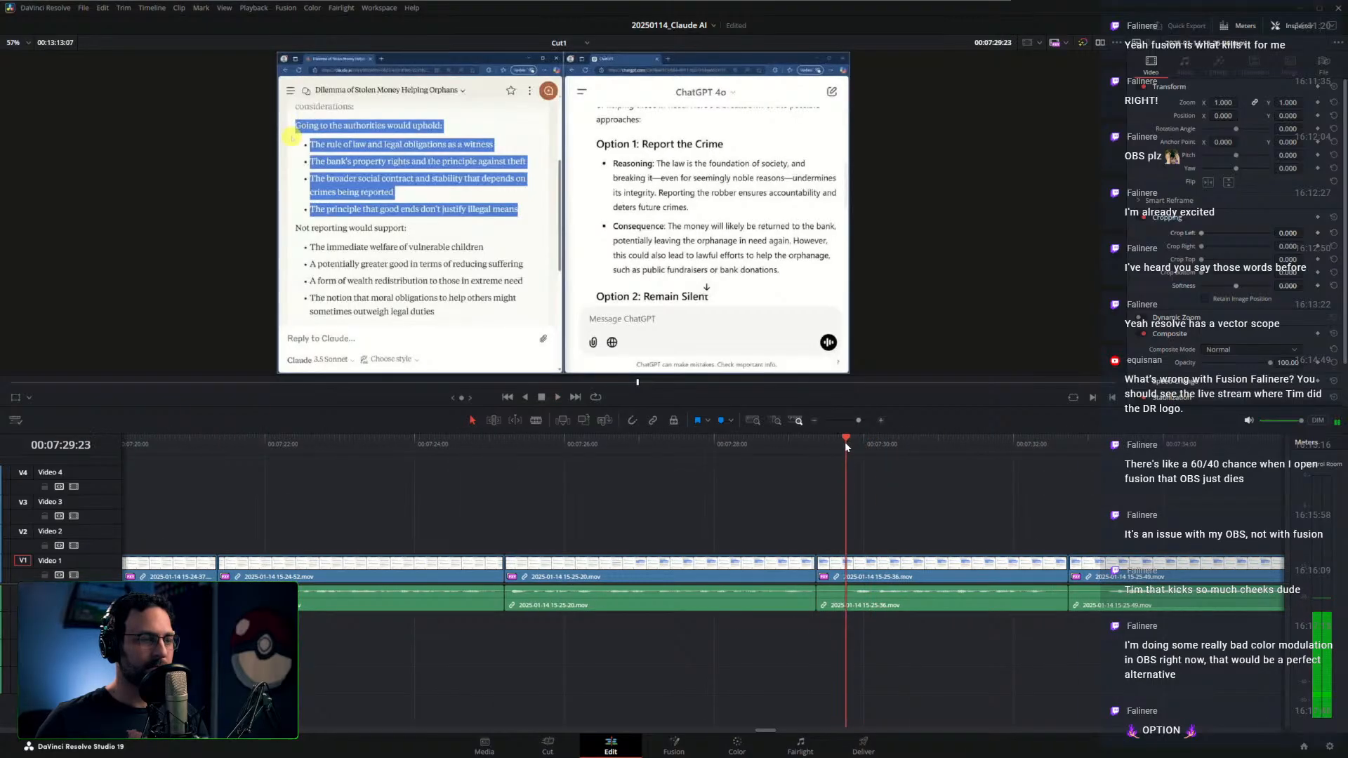
pyautogui.press('space')
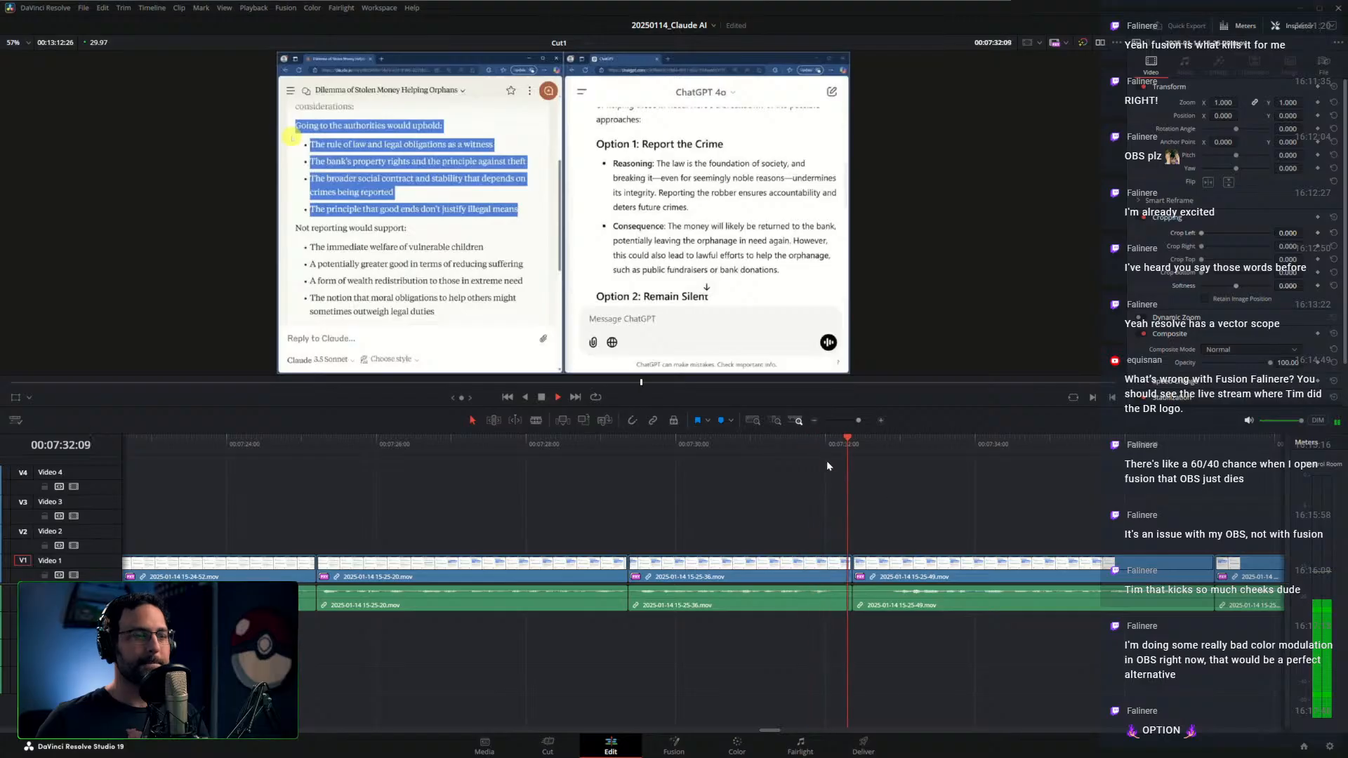
pyautogui.click(811, 444)
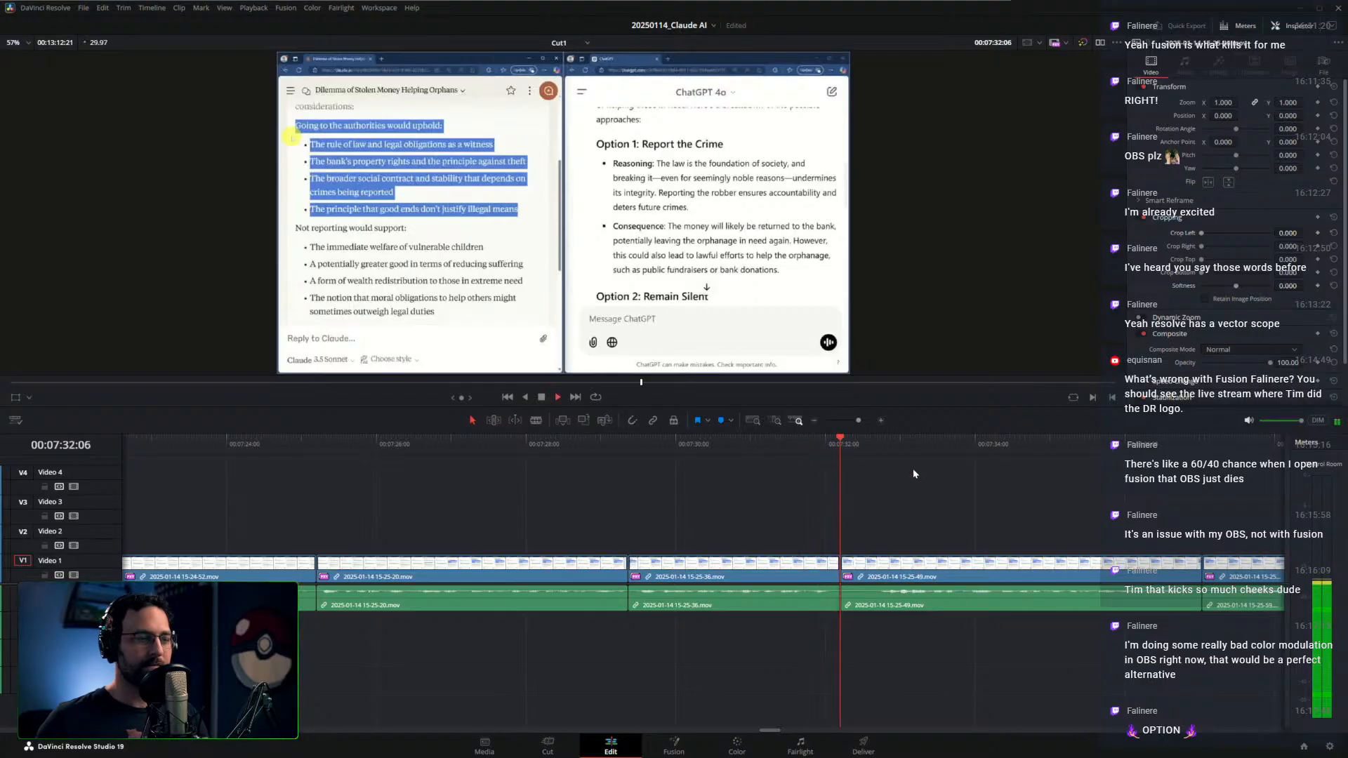
pyautogui.moveTo(869, 447); pyautogui.dragTo(876, 448)
pyautogui.hotkey('ctrl', 'shift', '[')
pyautogui.hotkey('shift', 'Left')
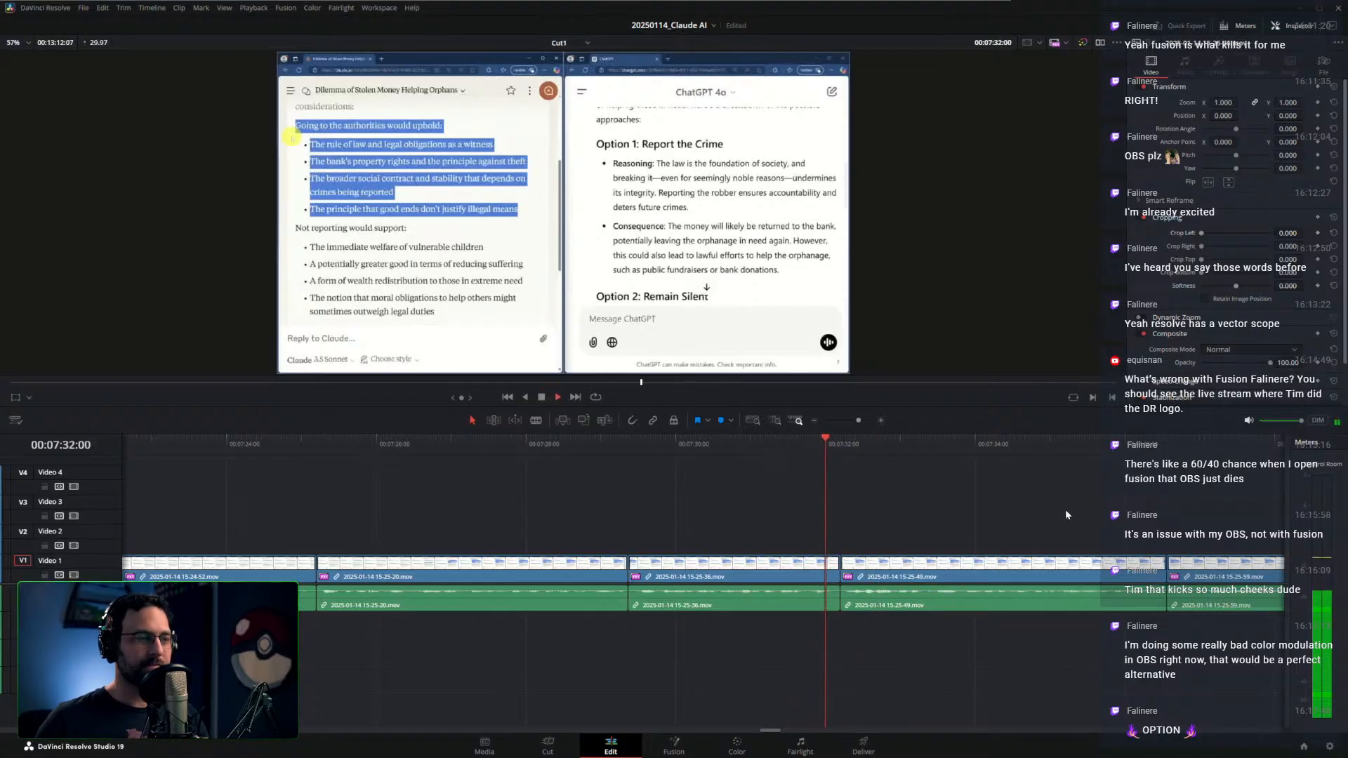
pyautogui.moveTo(926, 505); pyautogui.dragTo(637, 485)
pyautogui.click(813, 447)
pyautogui.moveTo(914, 491); pyautogui.dragTo(647, 471)
pyautogui.hotkey('ctrl', 'shift', ']')
pyautogui.hotkey('ctrl', 'shift', '[')
pyautogui.hotkey('shift', 'Left')
pyautogui.press('space')
pyautogui.moveTo(851, 474); pyautogui.dragTo(719, 445)
pyautogui.hotkey('ctrl', 'shift', ']')
pyautogui.hotkey('ctrl', 'shift', '[')
pyautogui.moveTo(665, 447); pyautogui.dragTo(612, 448)
pyautogui.press('space')
pyautogui.moveTo(715, 487); pyautogui.dragTo(679, 487)
pyautogui.click(722, 449)
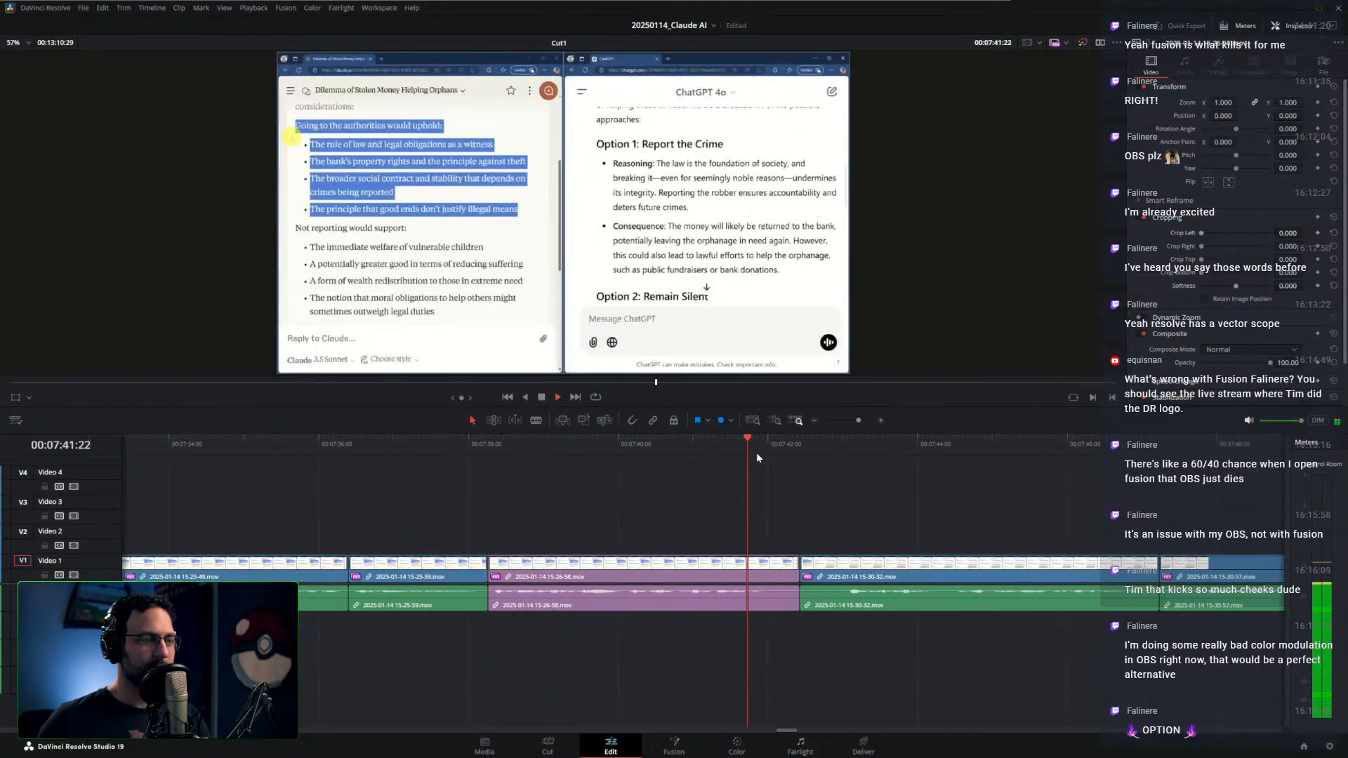
pyautogui.press('space')
pyautogui.hotkey('ctrl', 'shift', ']')
pyautogui.moveTo(813, 448); pyautogui.dragTo(819, 454)
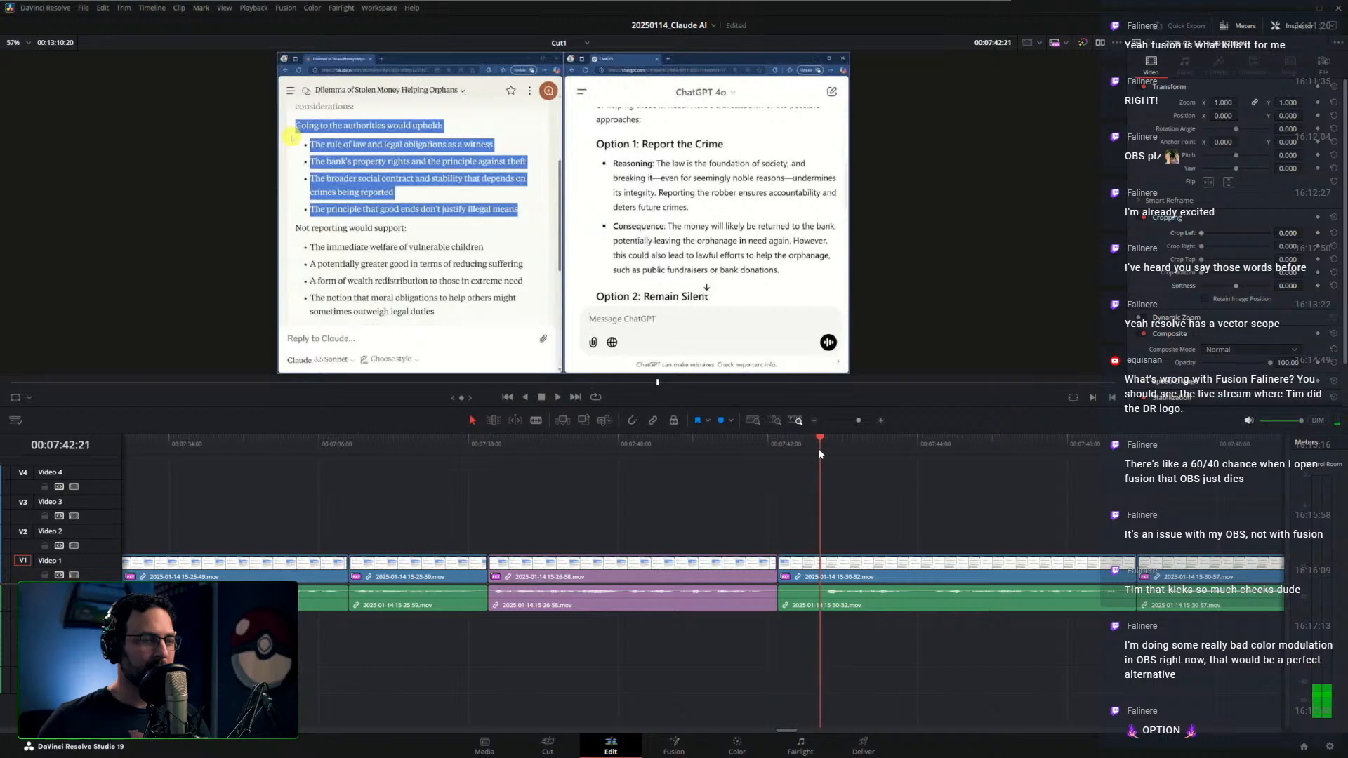
pyautogui.hotkey('ctrl', 'shift', '[')
pyautogui.click(708, 449)
pyautogui.press('space')
pyautogui.moveTo(887, 493); pyautogui.dragTo(686, 484)
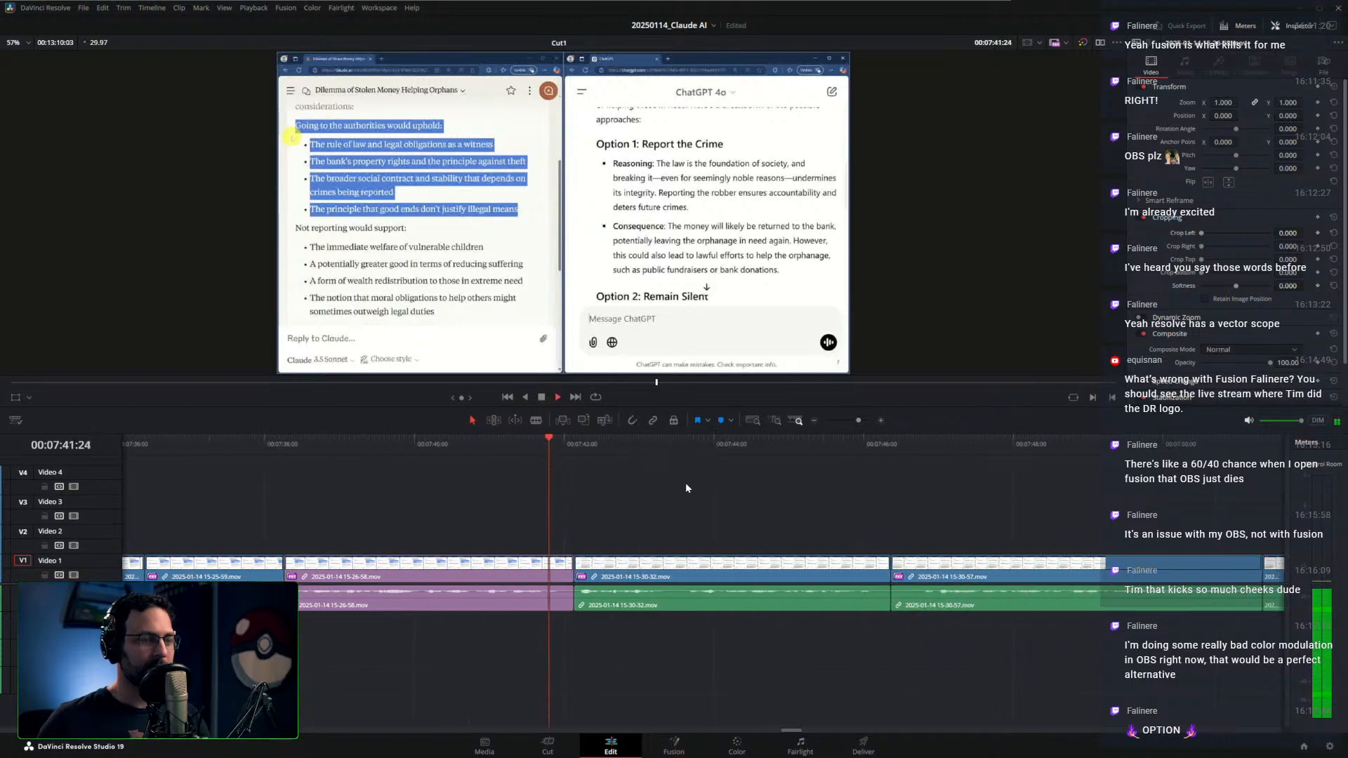
pyautogui.click(803, 449)
pyautogui.moveTo(895, 471); pyautogui.dragTo(693, 477)
pyautogui.hotkey('ctrl', 'shift', ']')
pyautogui.hotkey('ctrl', 'shift', '[')
pyautogui.click(665, 443)
pyautogui.press('space')
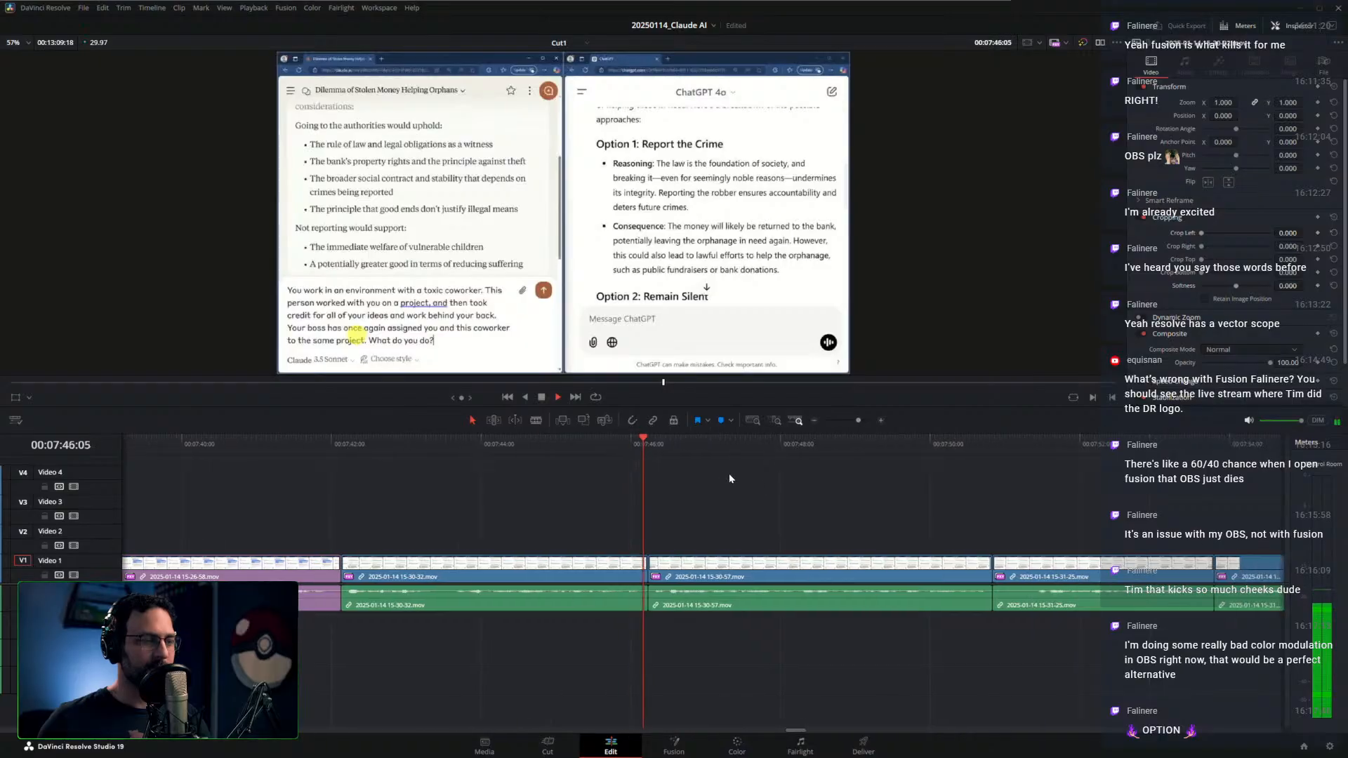
pyautogui.click(291, 442)
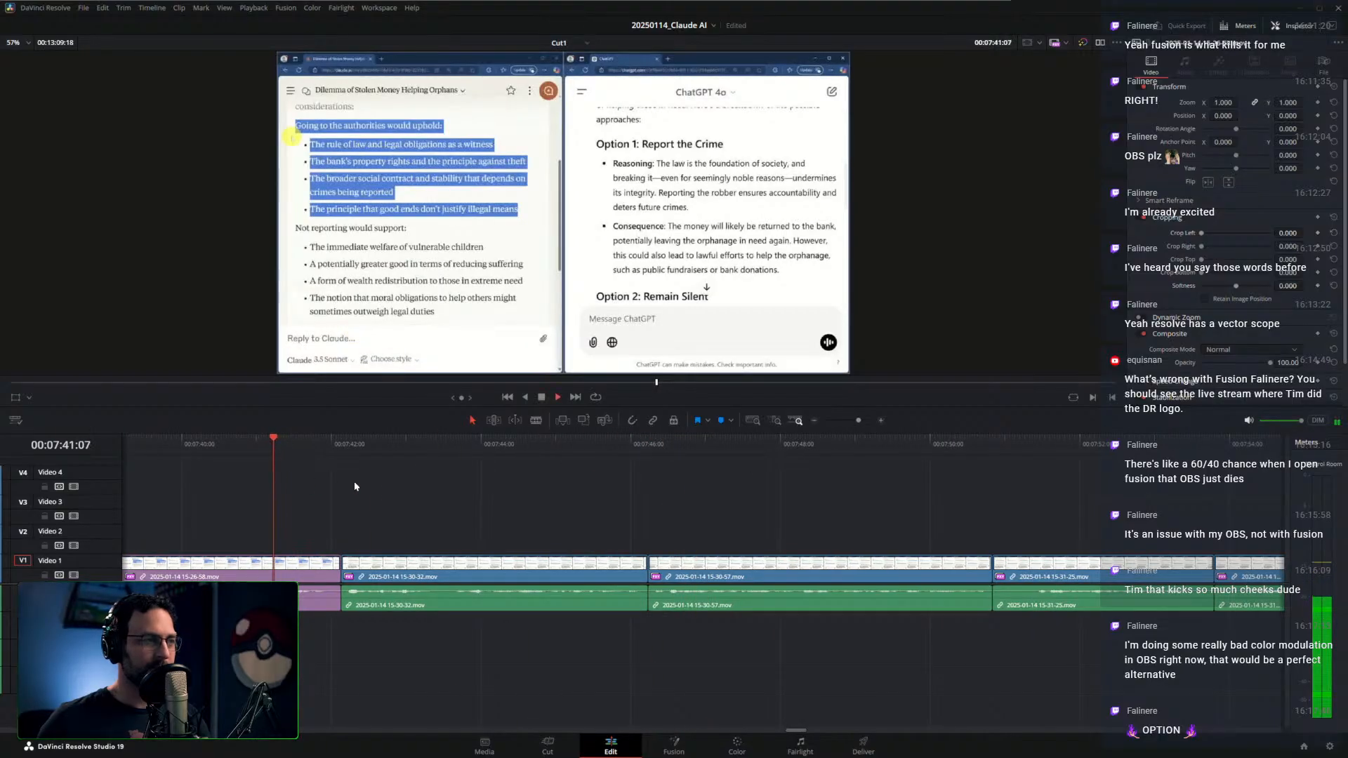
pyautogui.click(607, 456)
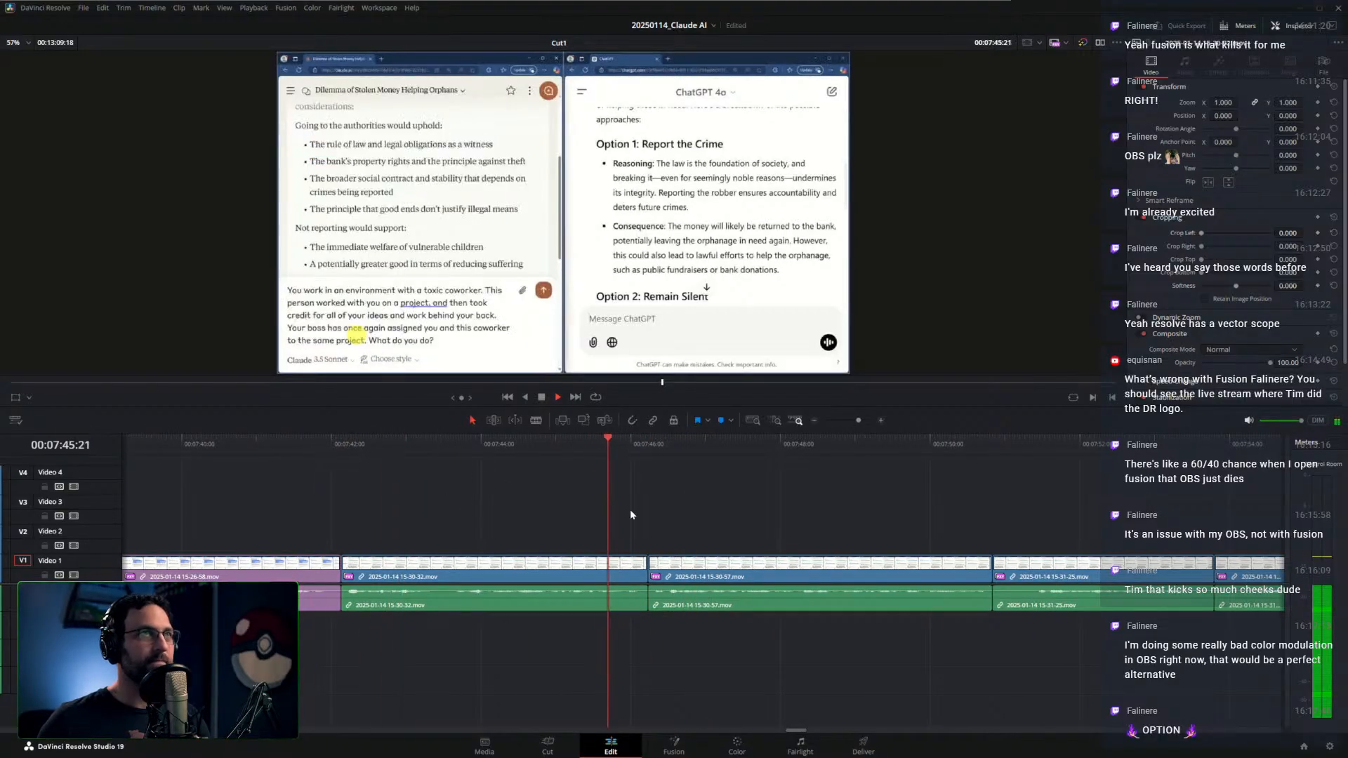
pyautogui.moveTo(316, 450); pyautogui.dragTo(588, 475)
pyautogui.press('space')
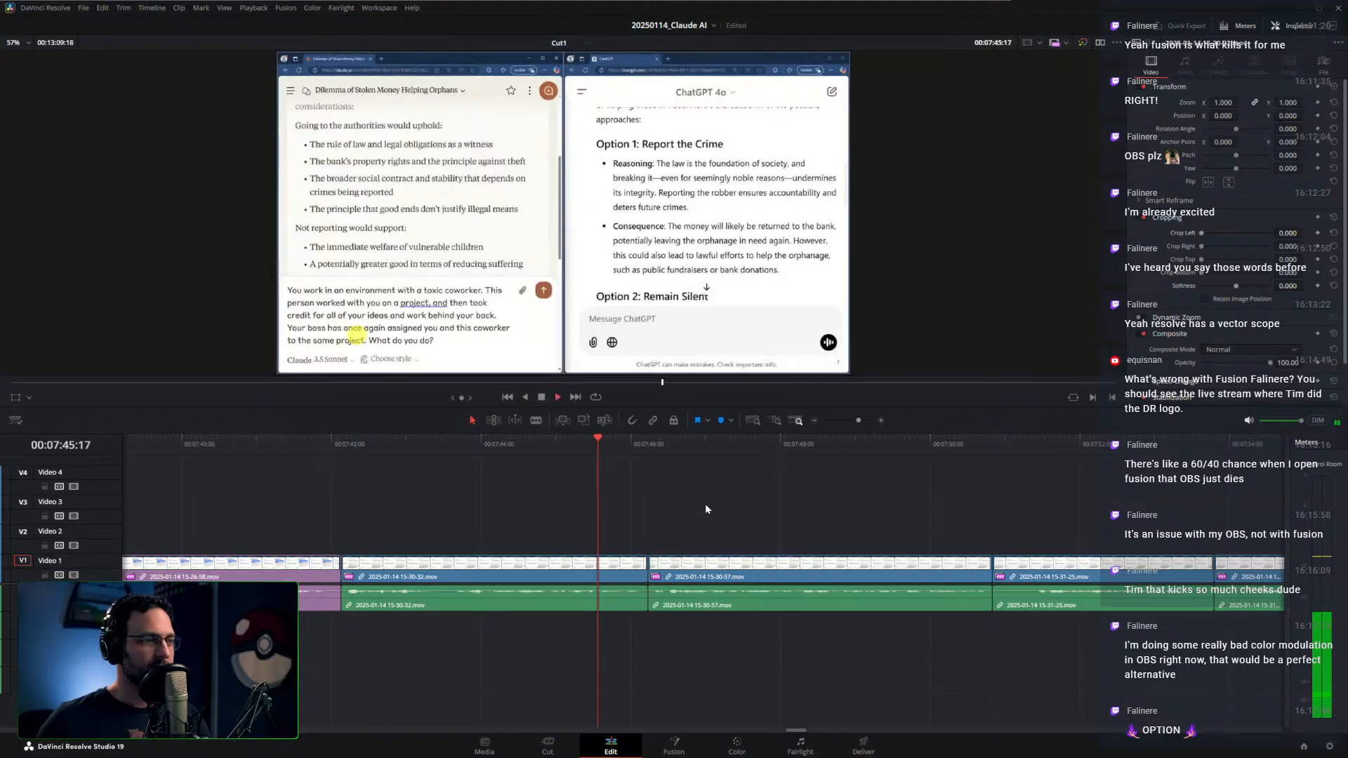
pyautogui.moveTo(705, 504); pyautogui.dragTo(640, 508)
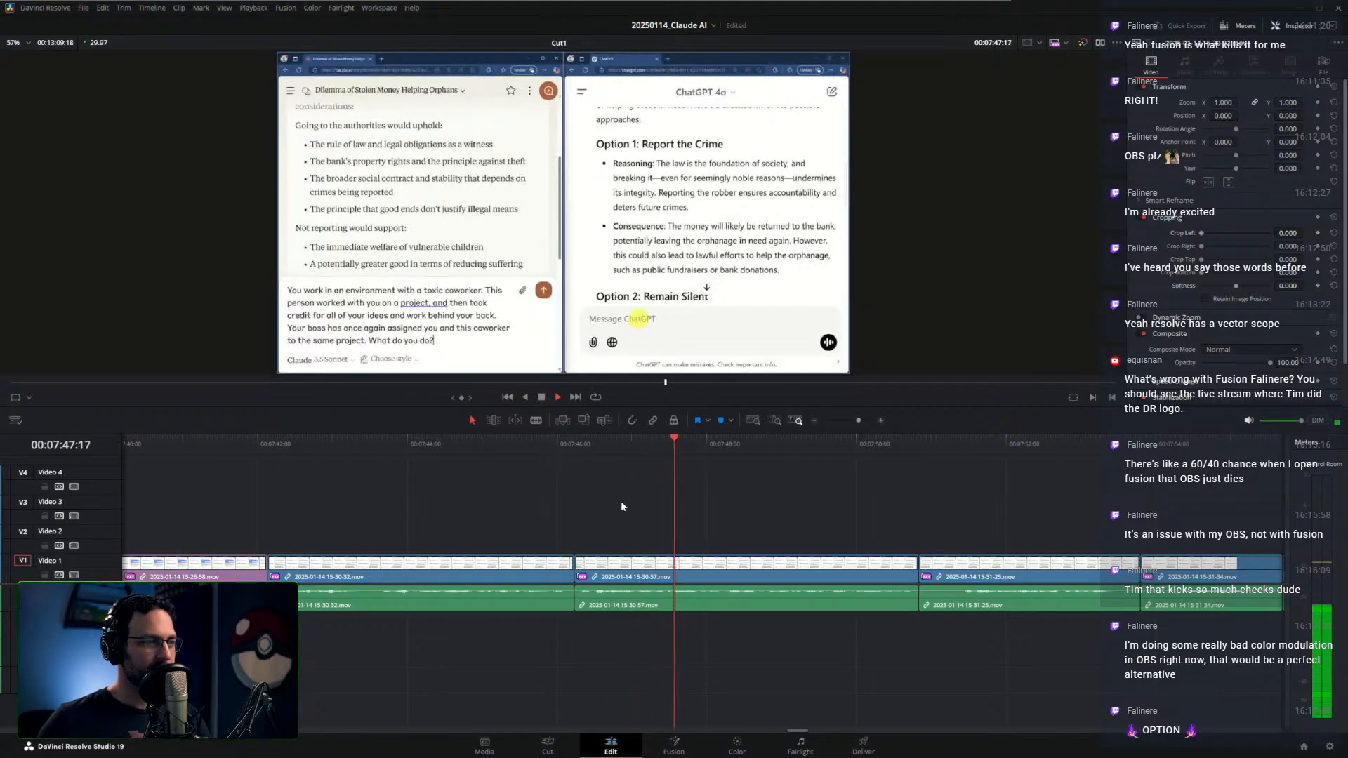
pyautogui.click(543, 446)
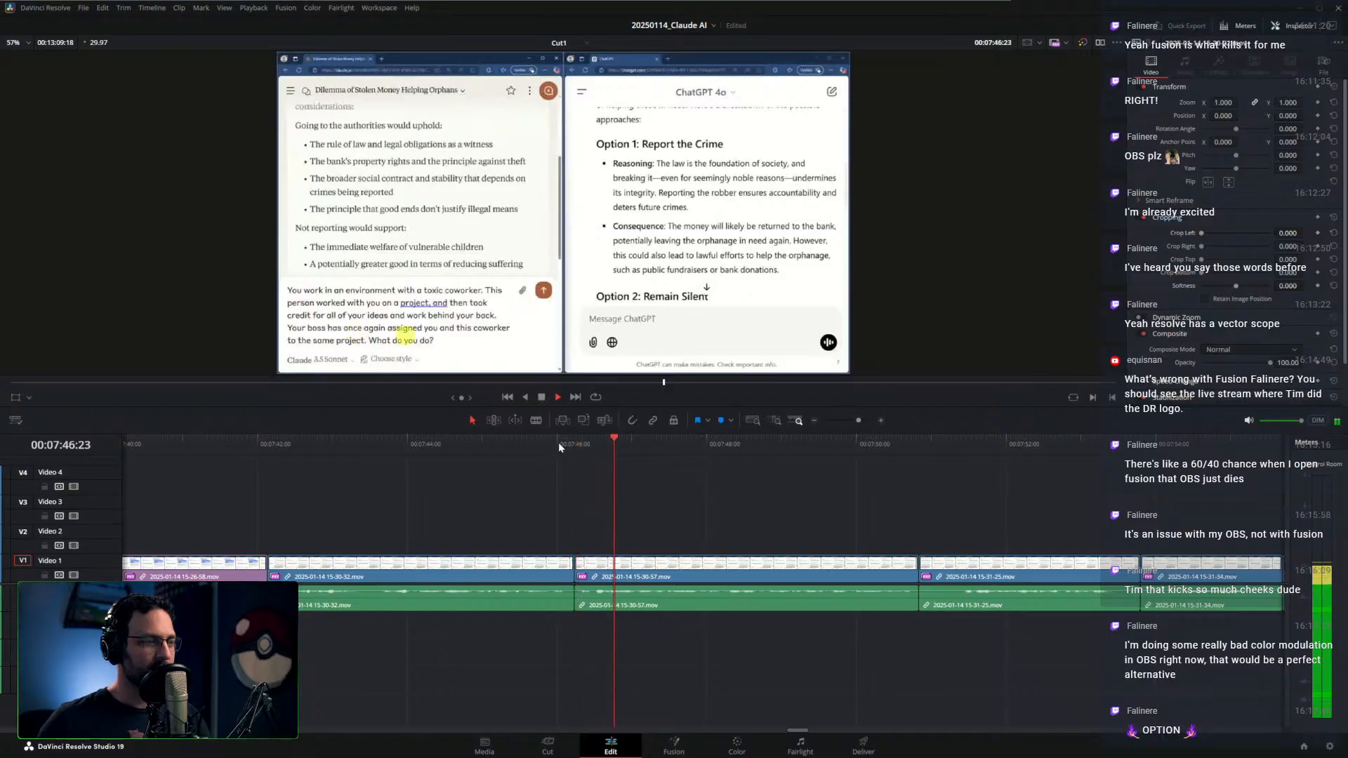
pyautogui.moveTo(549, 446); pyautogui.dragTo(344, 463)
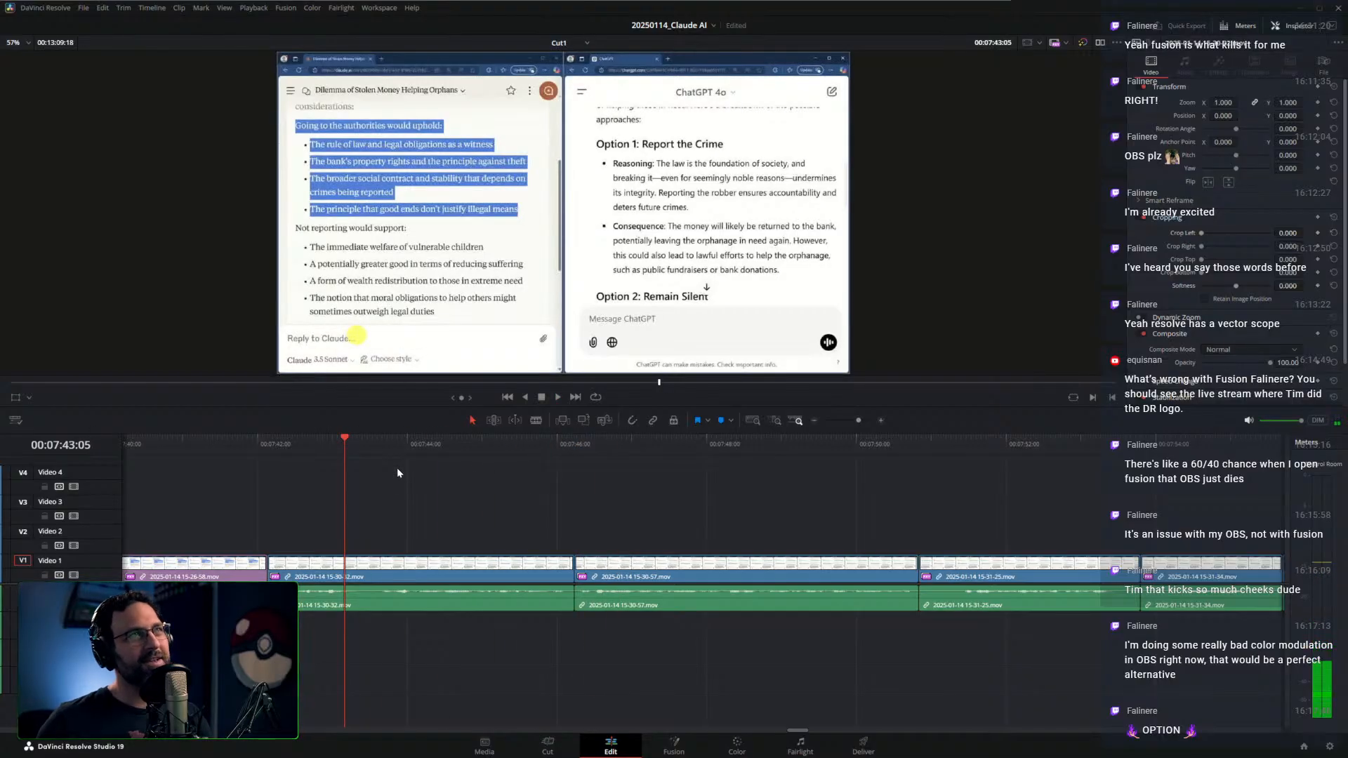
pyautogui.press('space')
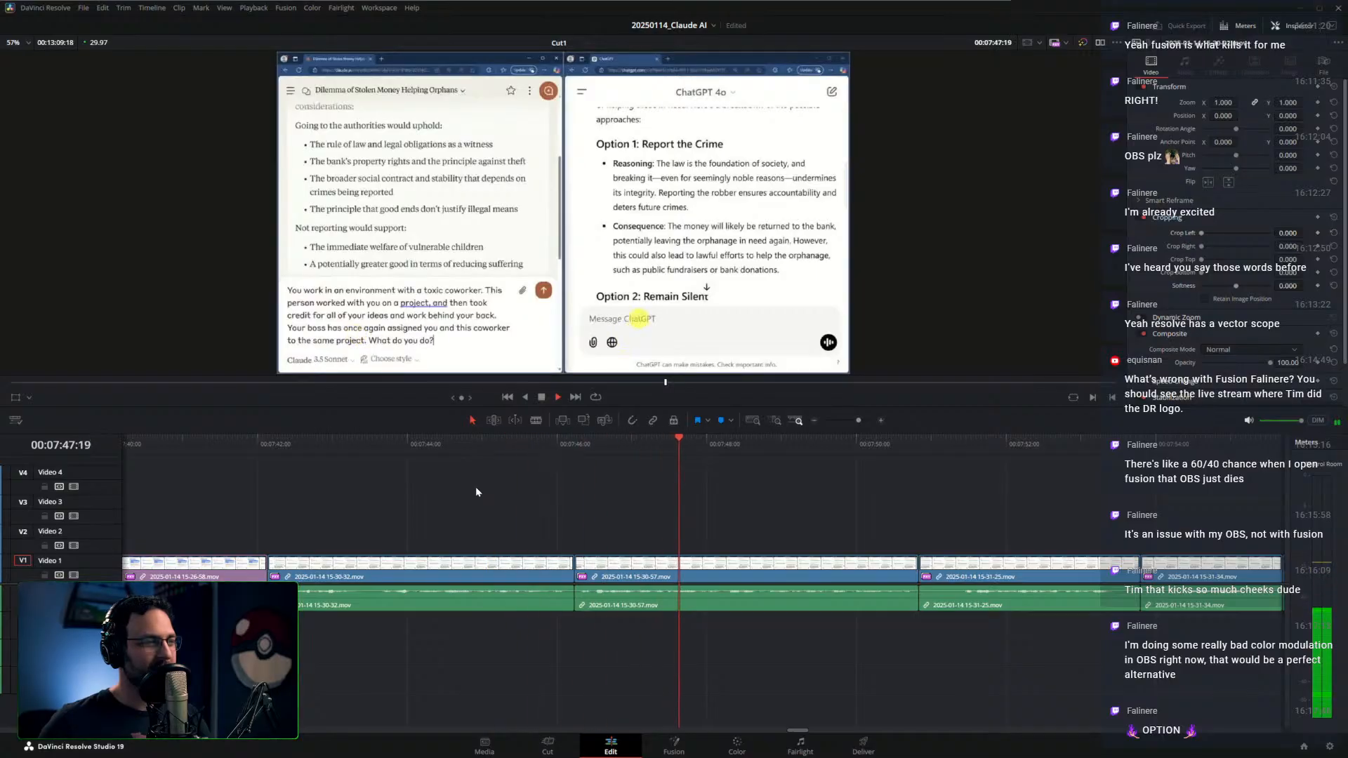
pyautogui.press('space')
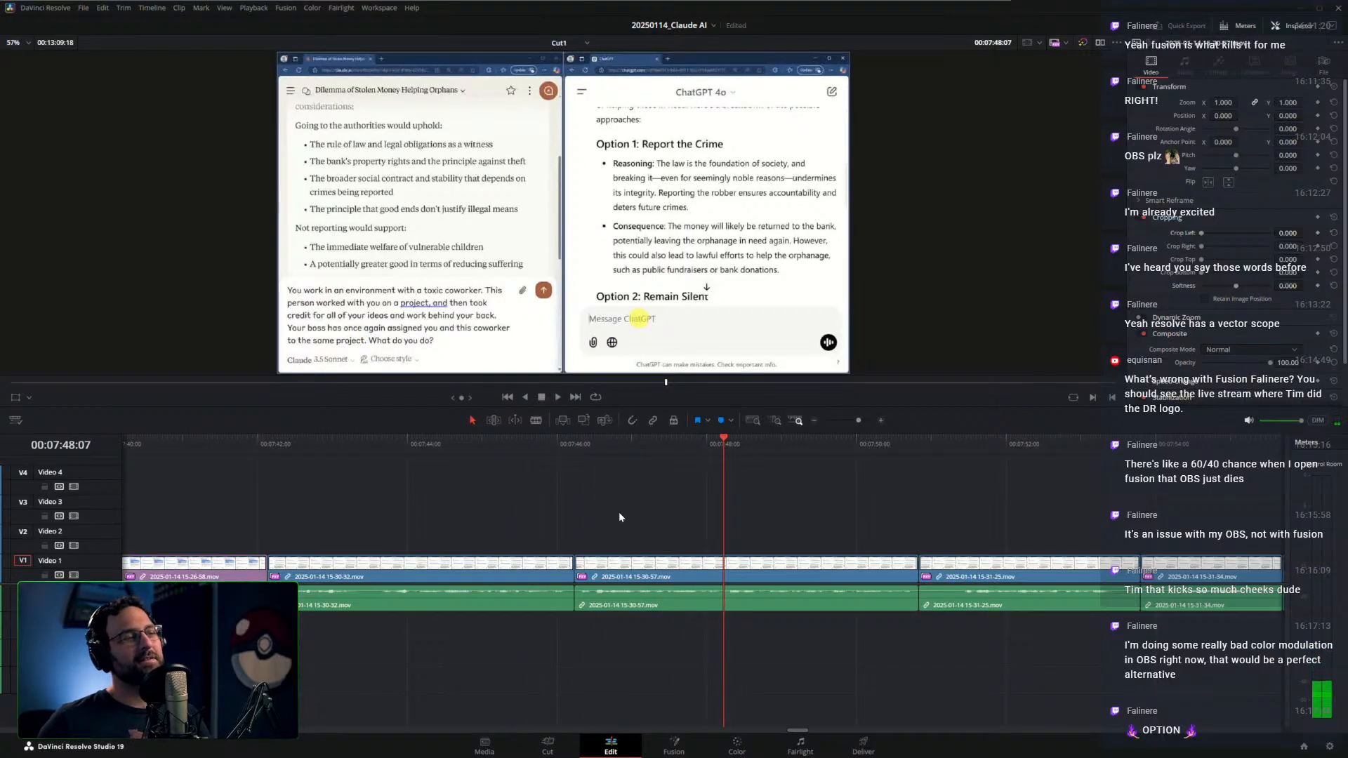
pyautogui.press('space')
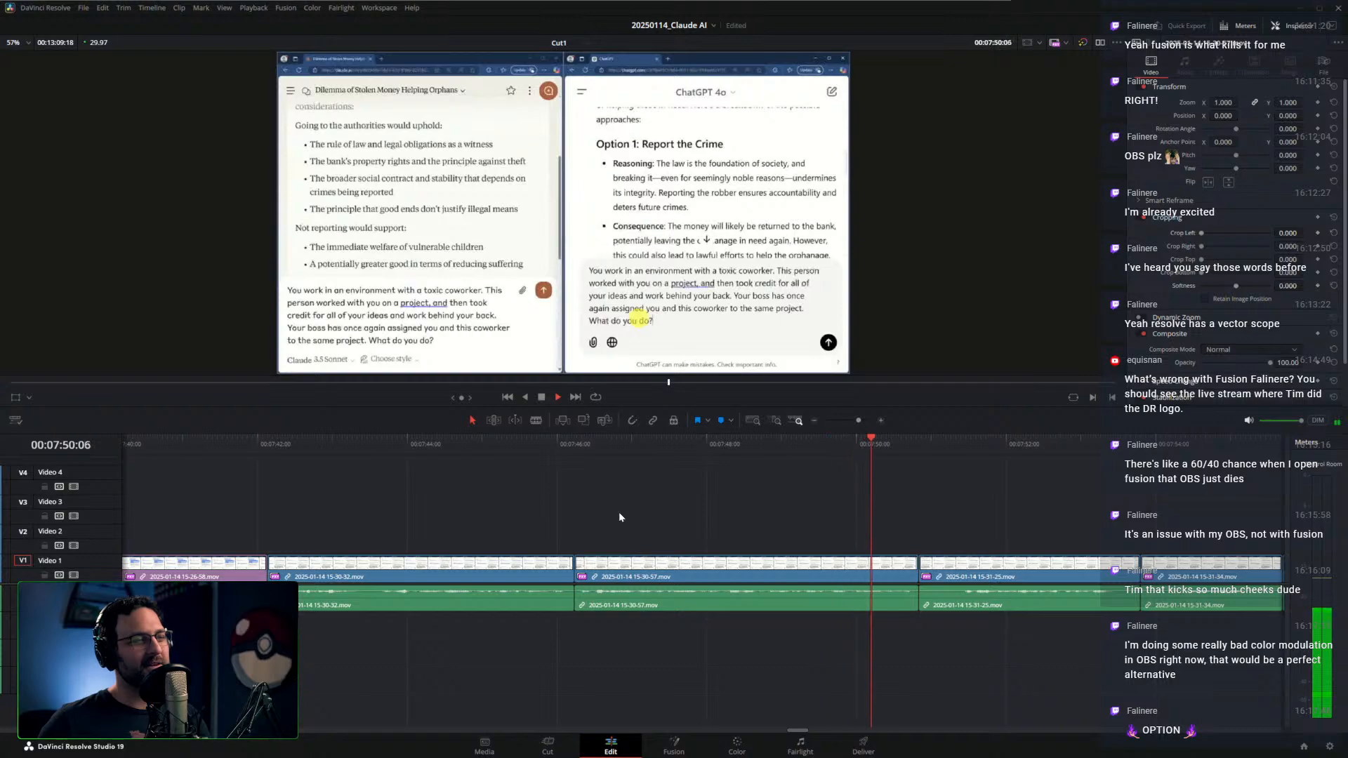
pyautogui.press('space')
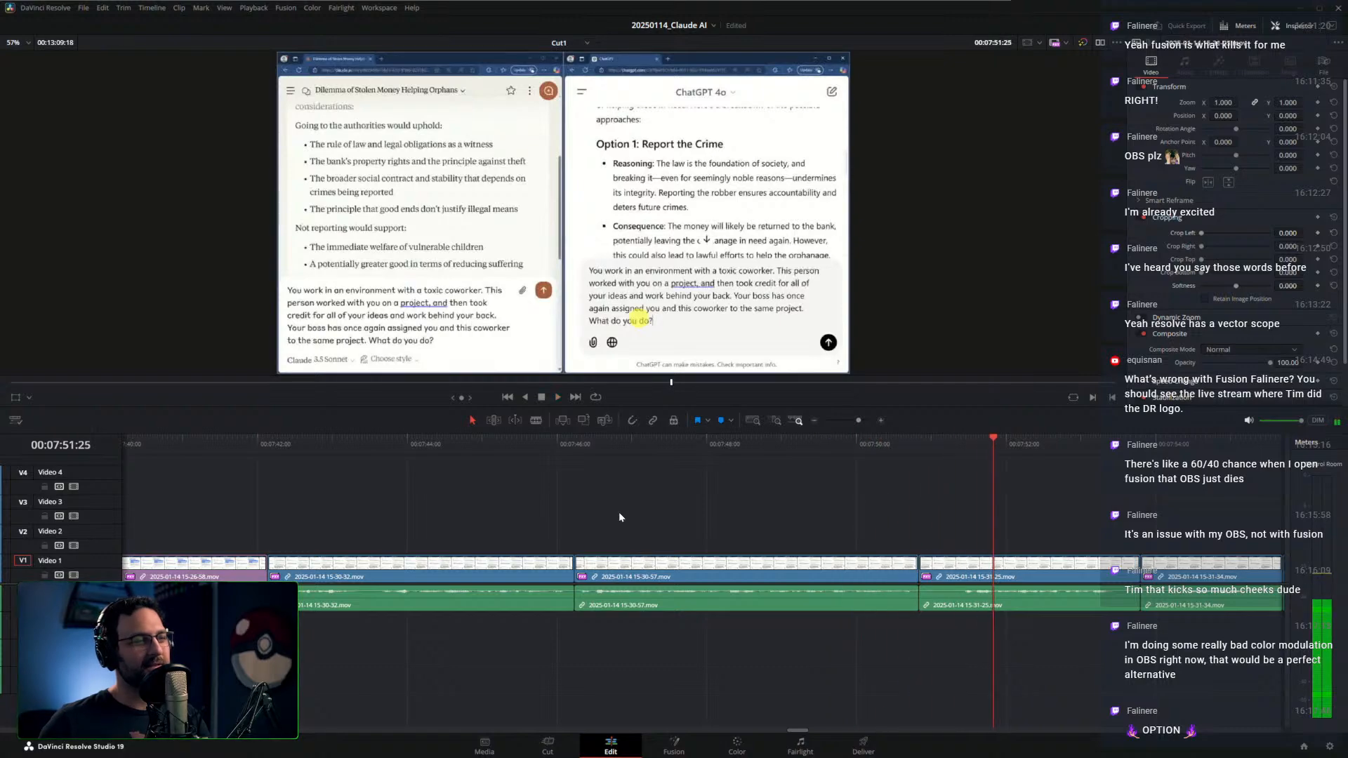
pyautogui.moveTo(937, 437); pyautogui.dragTo(915, 457)
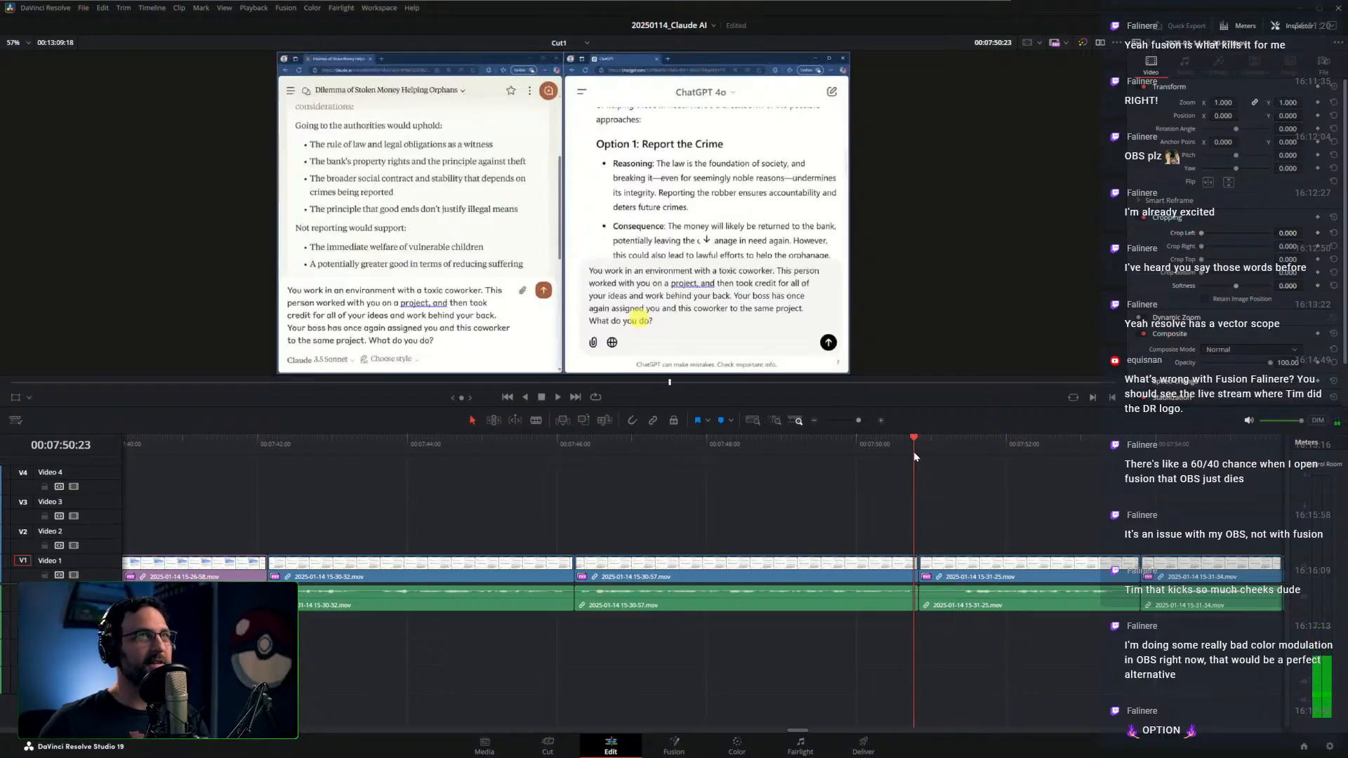
pyautogui.click(526, 447)
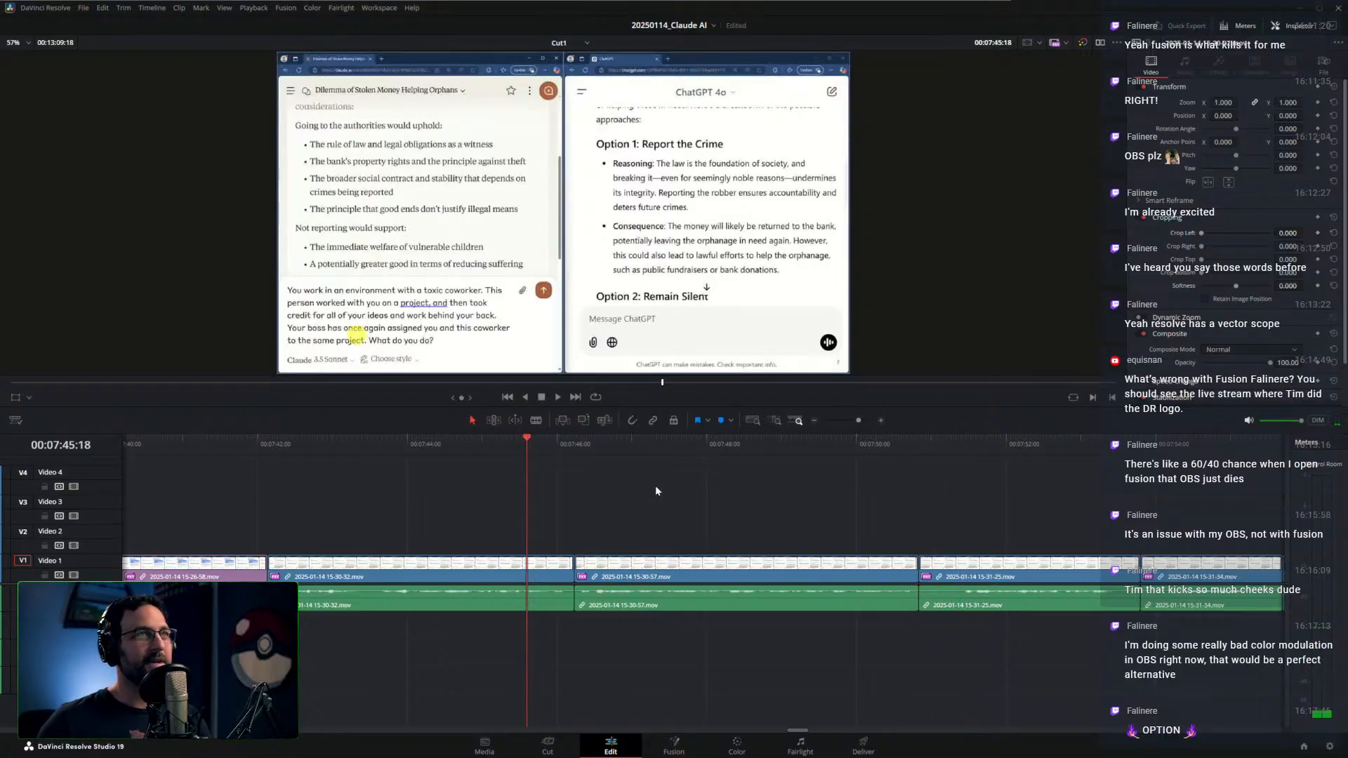
pyautogui.press('space')
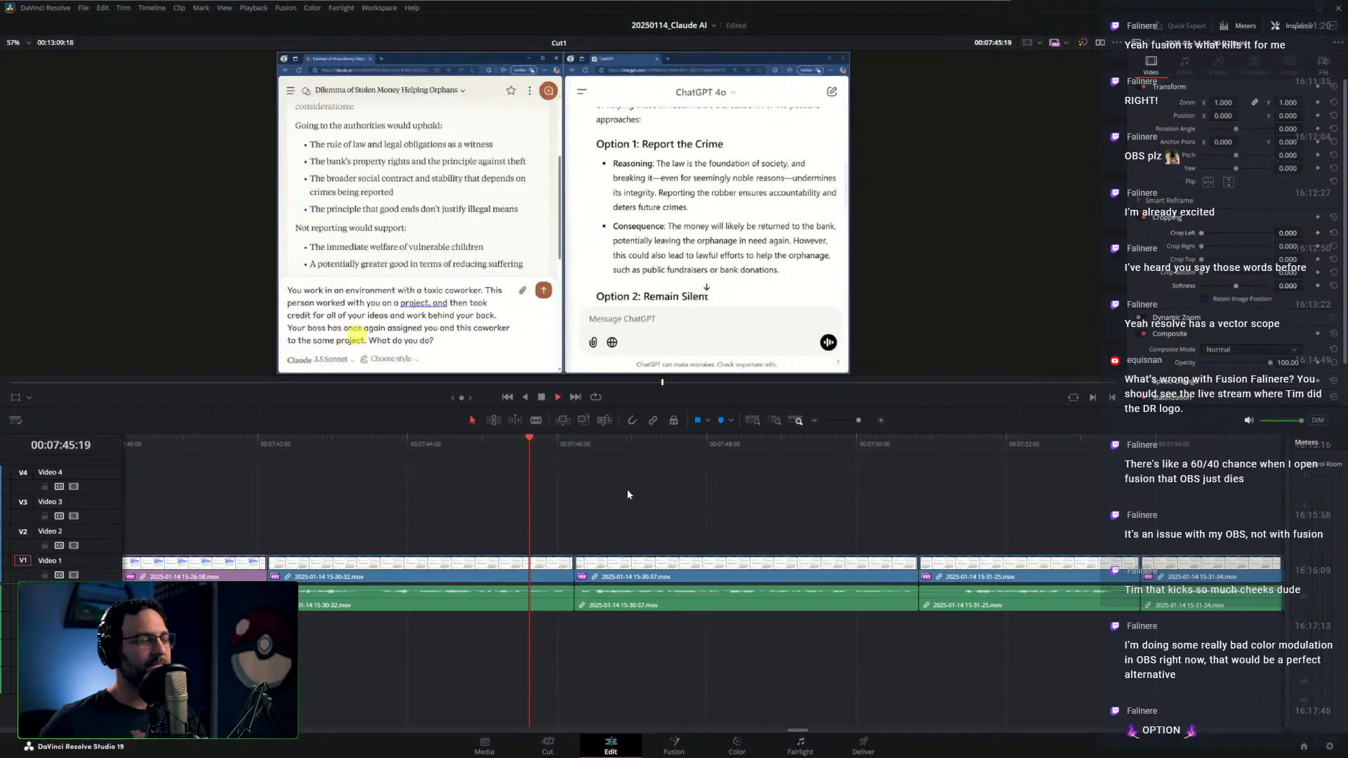
pyautogui.press('space')
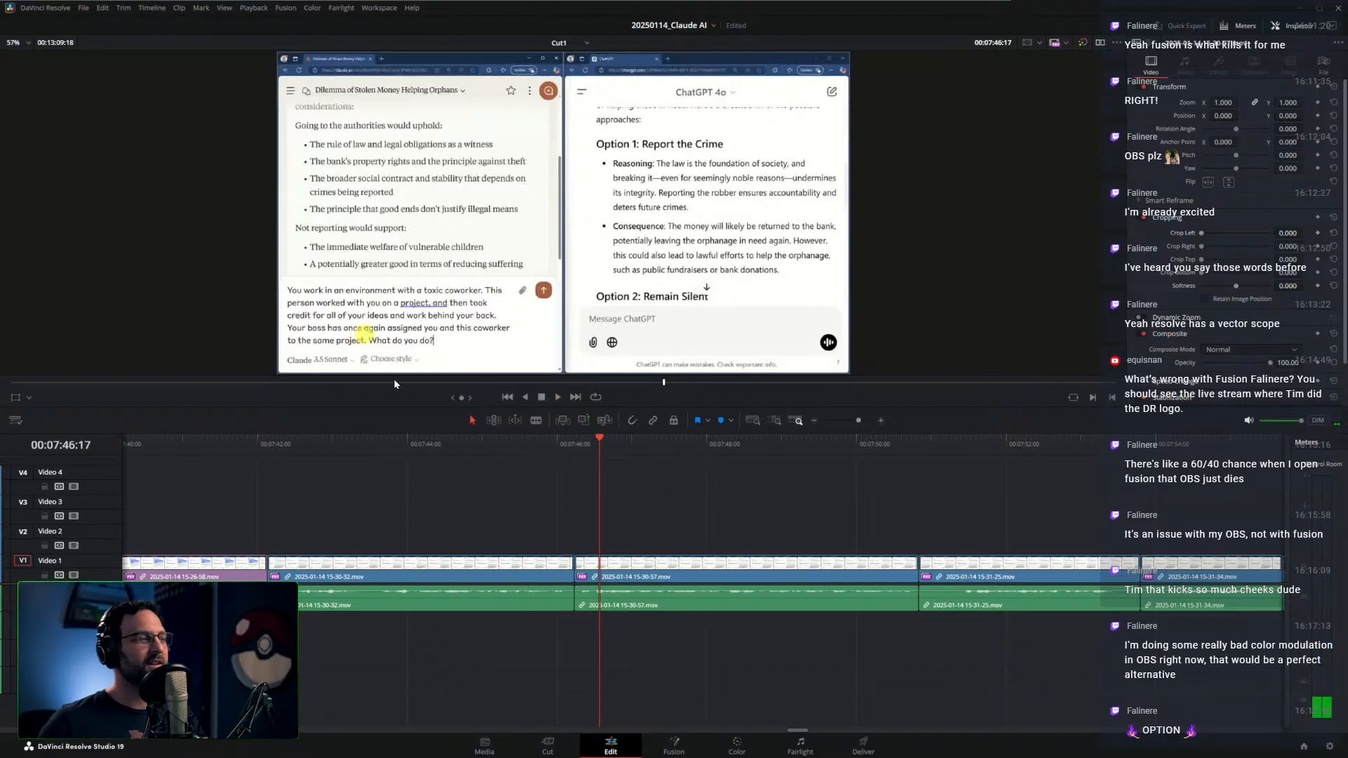
pyautogui.scroll(3, 439, 340)
pyautogui.scroll(6, 602, 216)
pyautogui.moveTo(440, 340); pyautogui.dragTo(605, 256)
pyautogui.scroll(4, 604, 256)
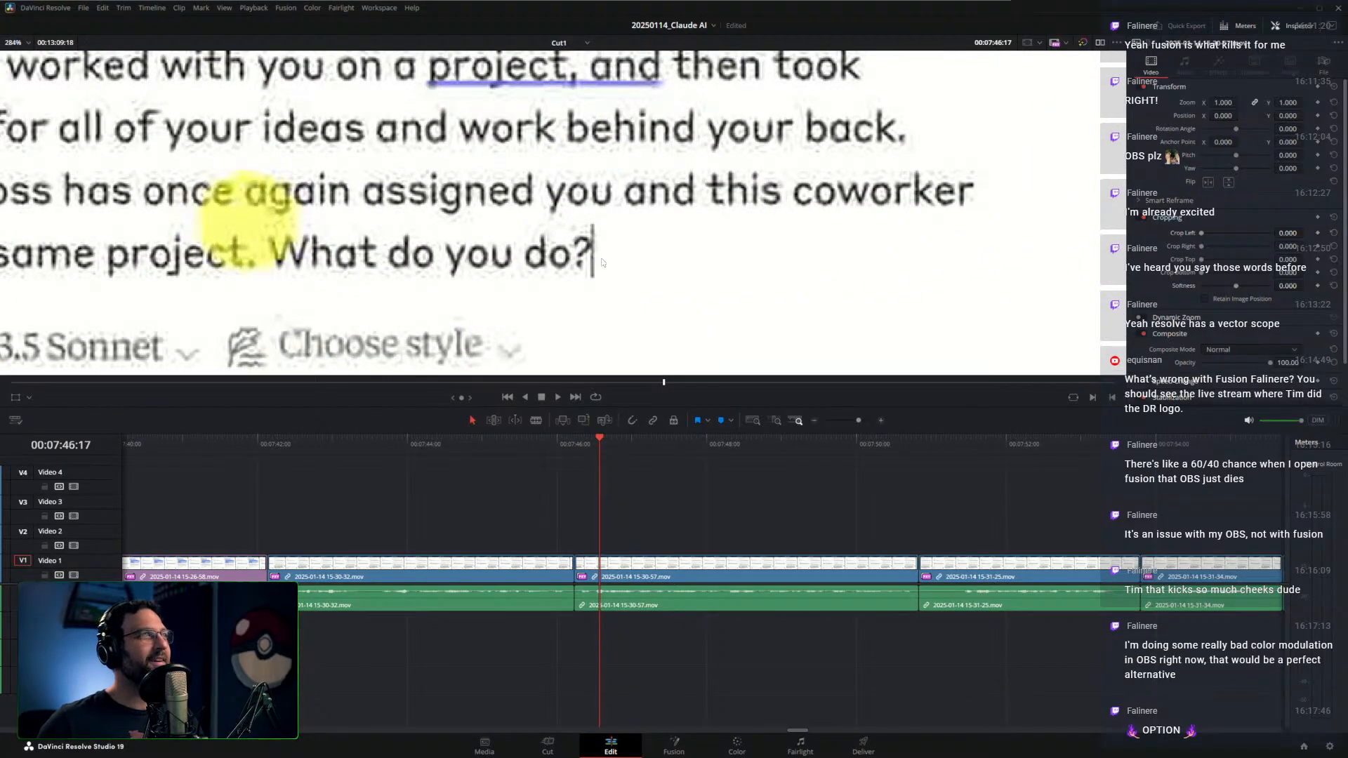
pyautogui.click(566, 446)
pyautogui.click(381, 450)
pyautogui.press('space')
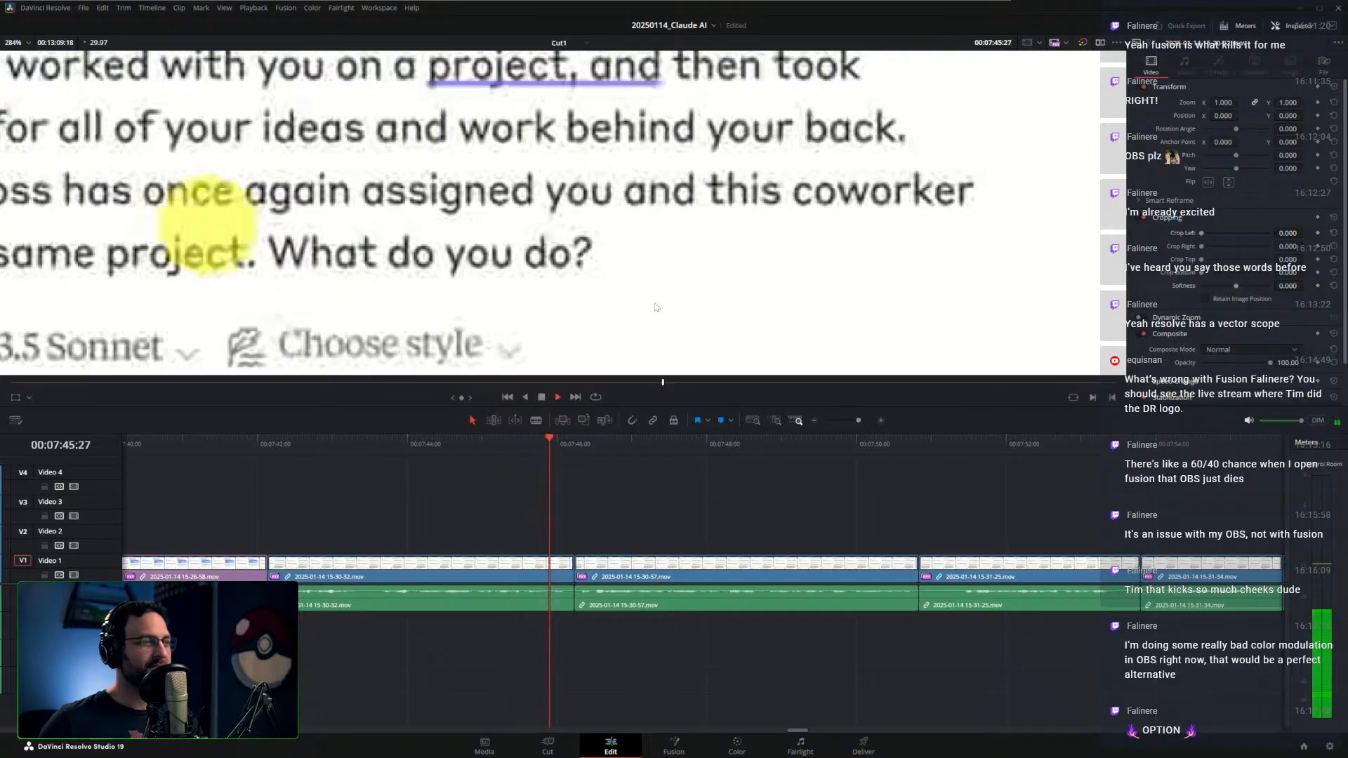
pyautogui.press('space')
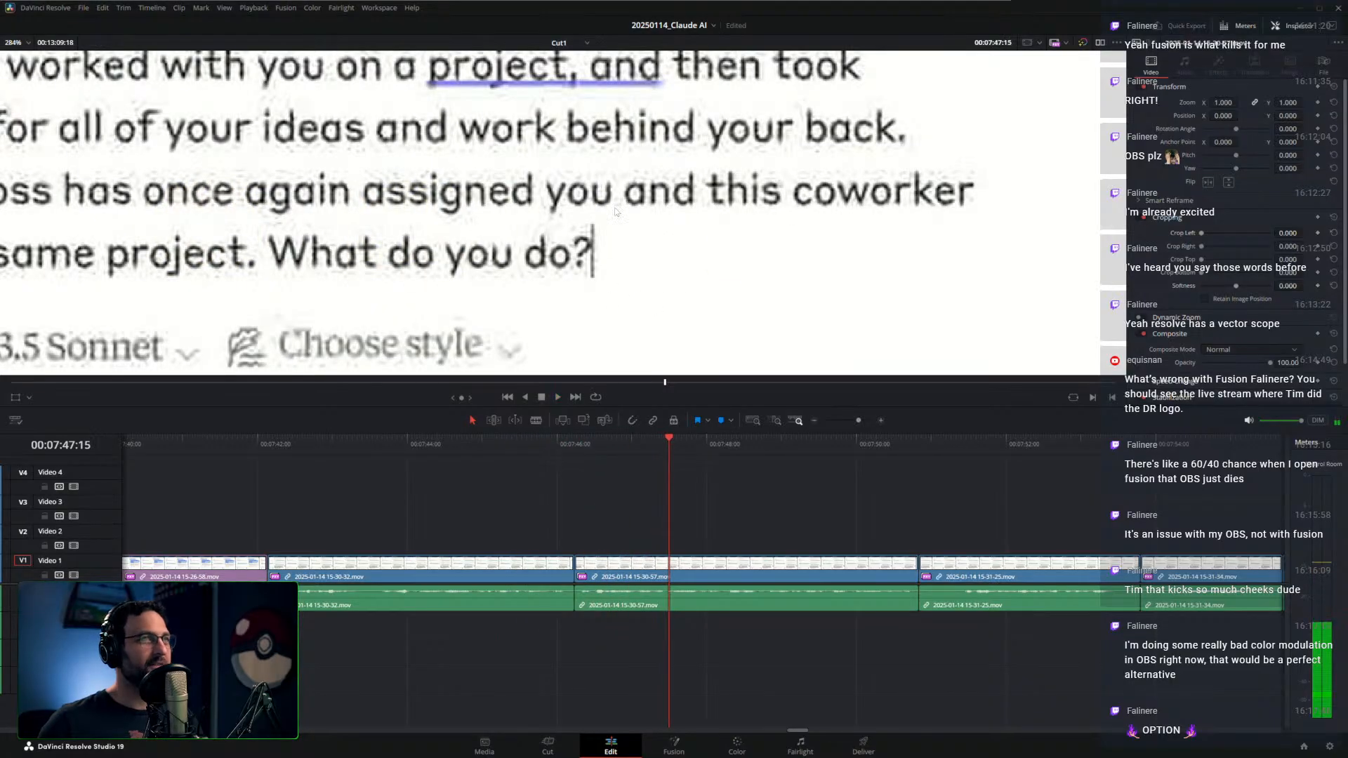
pyautogui.hotkey('shift', 'z')
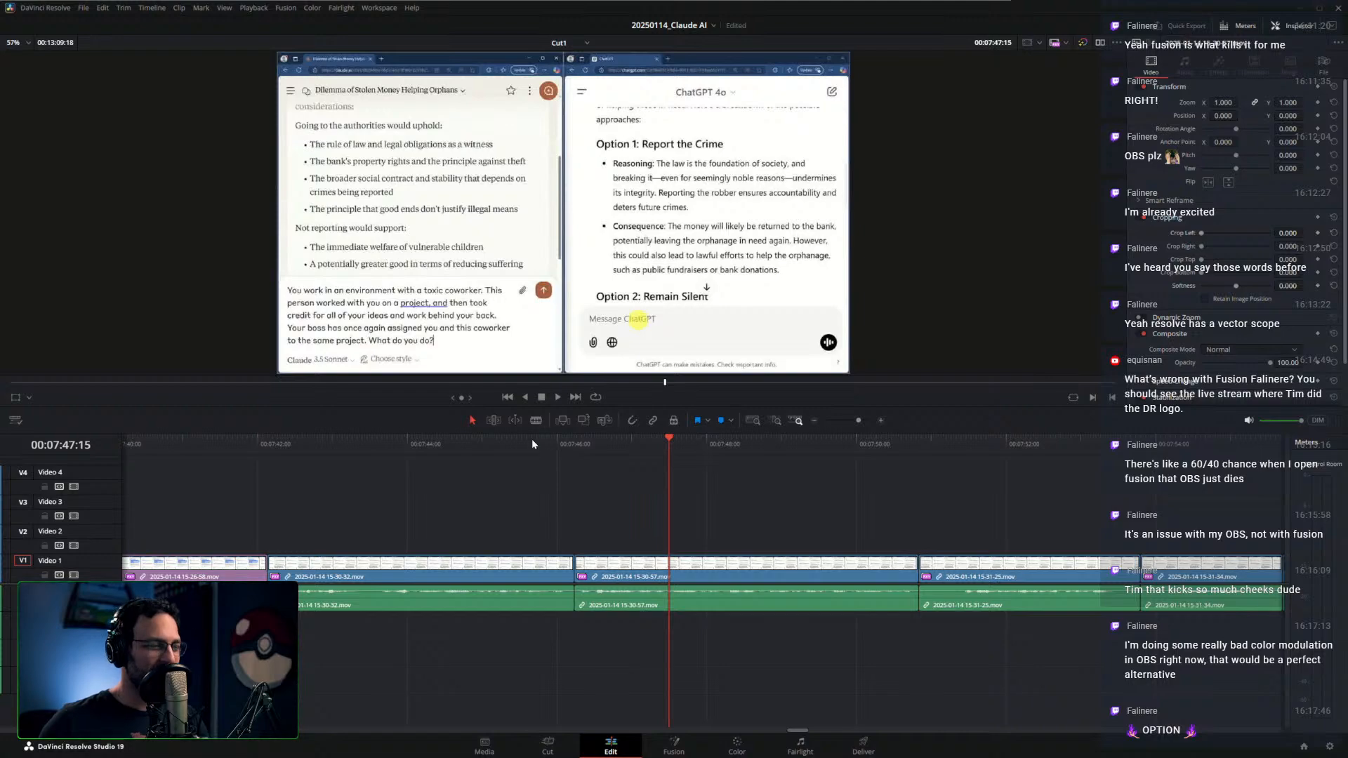
pyautogui.moveTo(532, 440); pyautogui.dragTo(650, 469)
pyautogui.moveTo(751, 452); pyautogui.dragTo(772, 447)
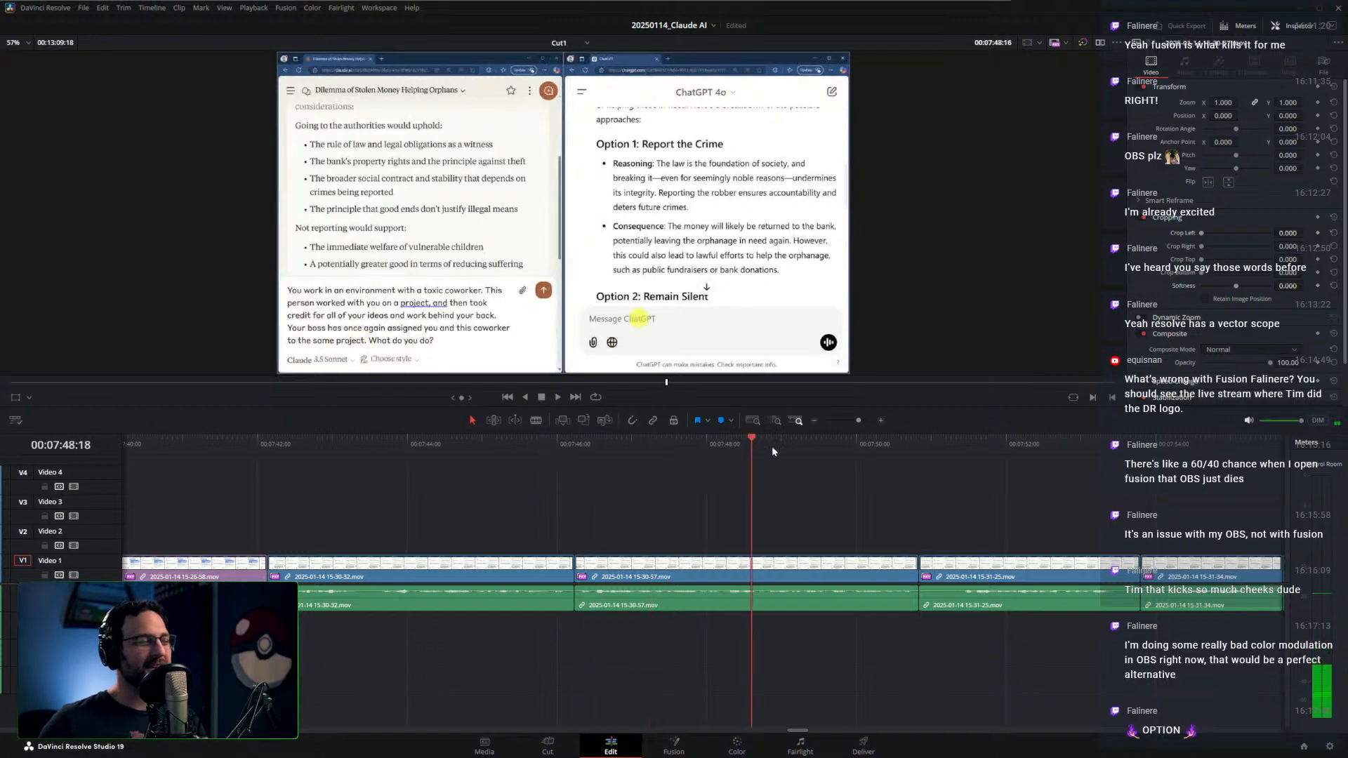
pyautogui.press('space')
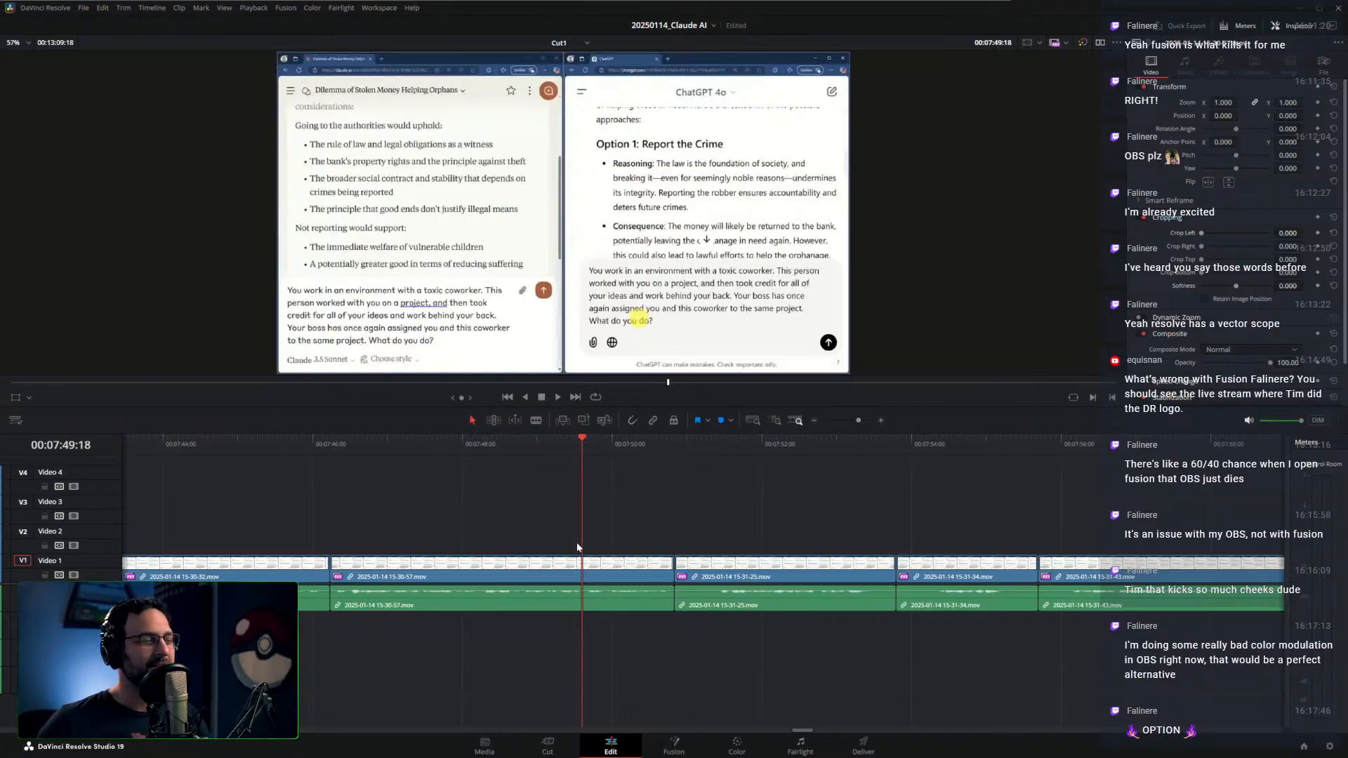
pyautogui.click(284, 442)
pyautogui.hotkey('ctrl', '=')
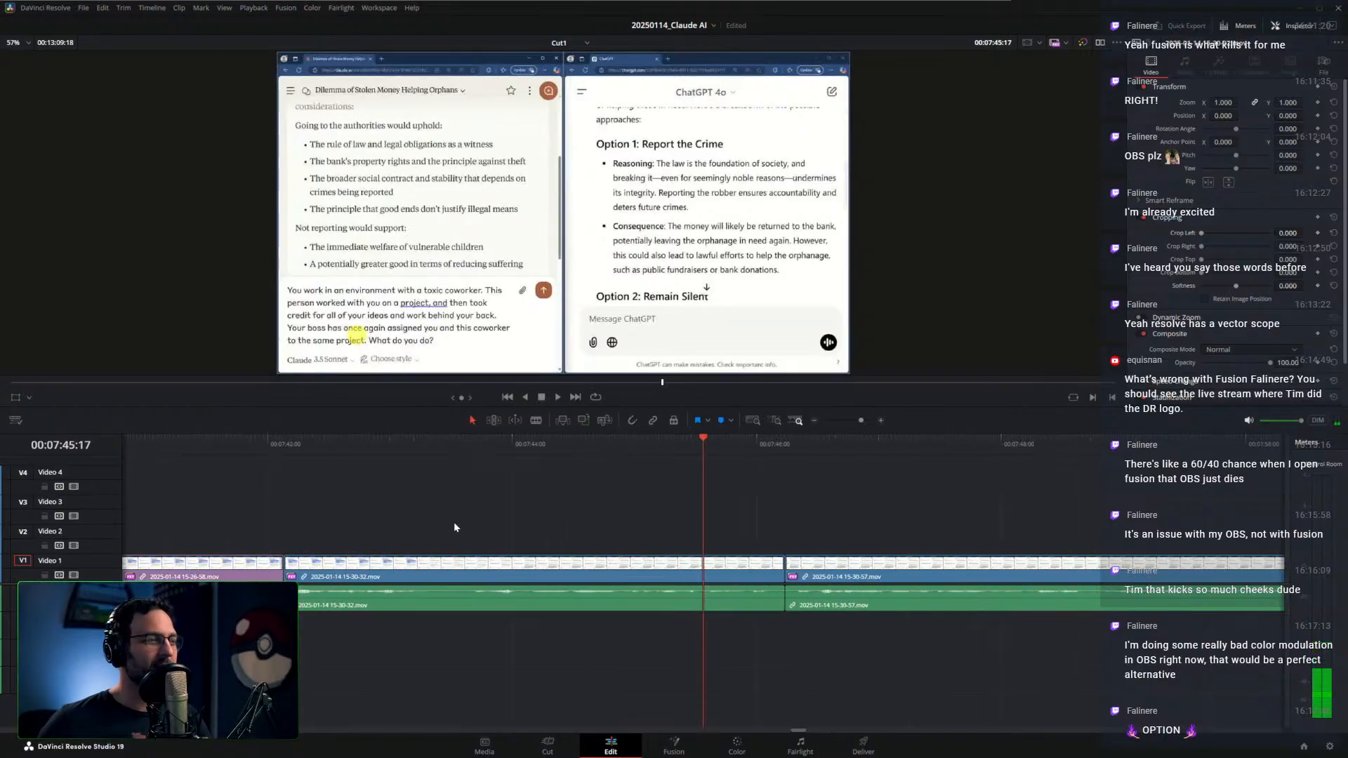
pyautogui.click(731, 561)
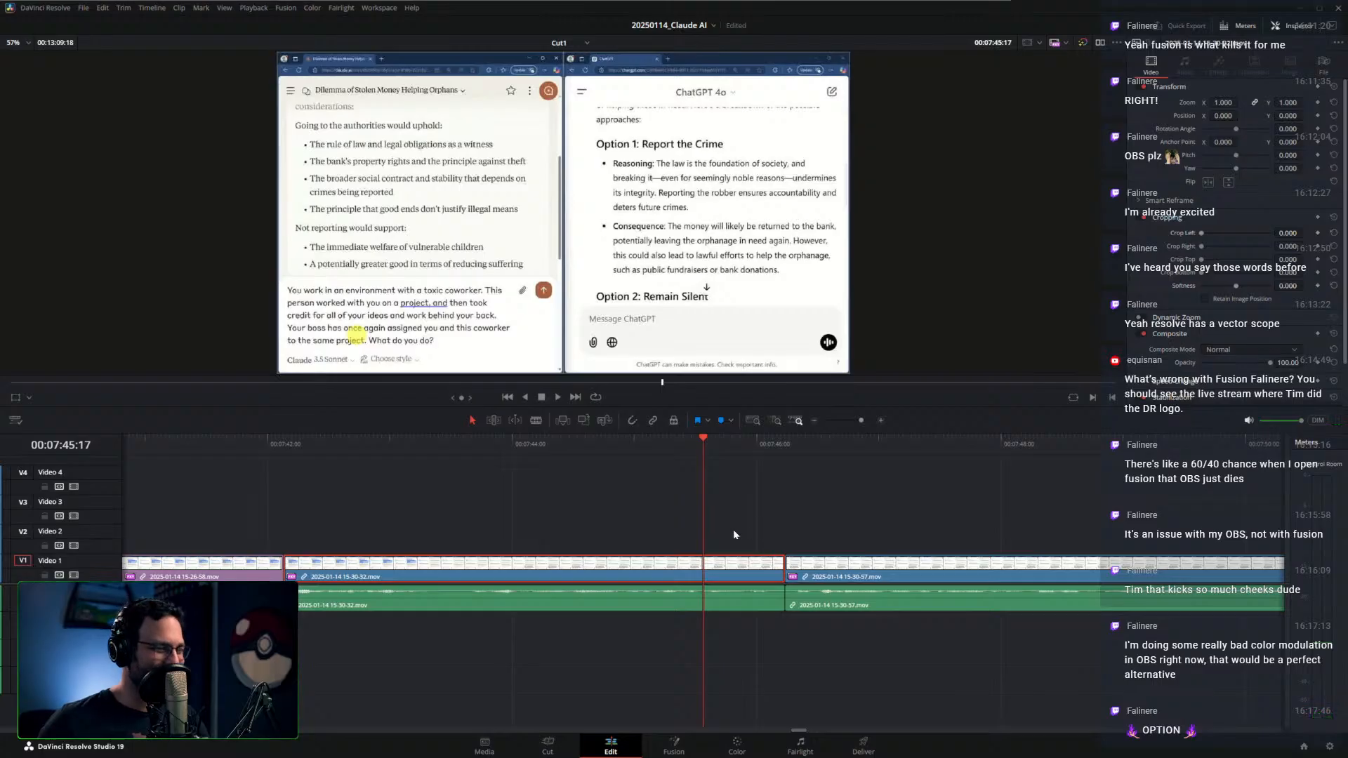
pyautogui.hotkey('alt', 'Up')
pyautogui.click(849, 496)
pyautogui.press('space')
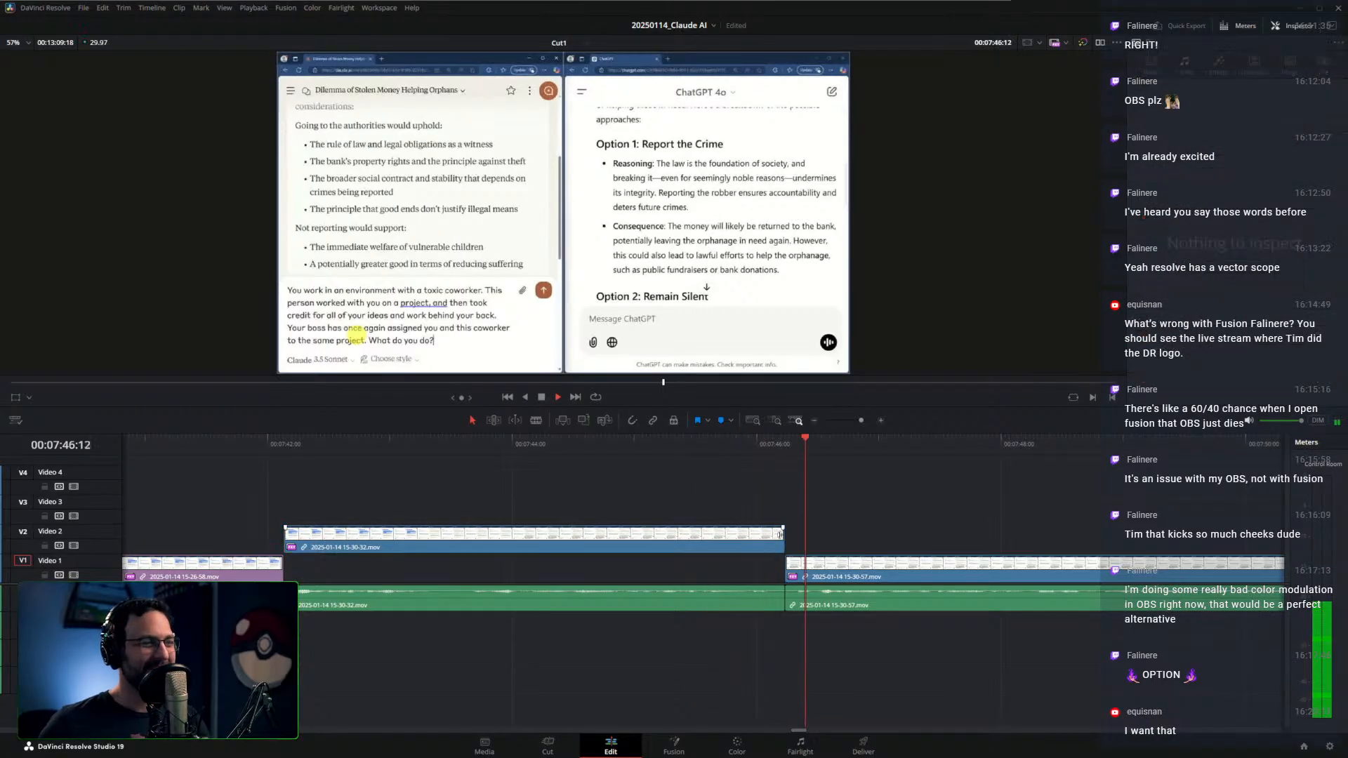
pyautogui.press('space')
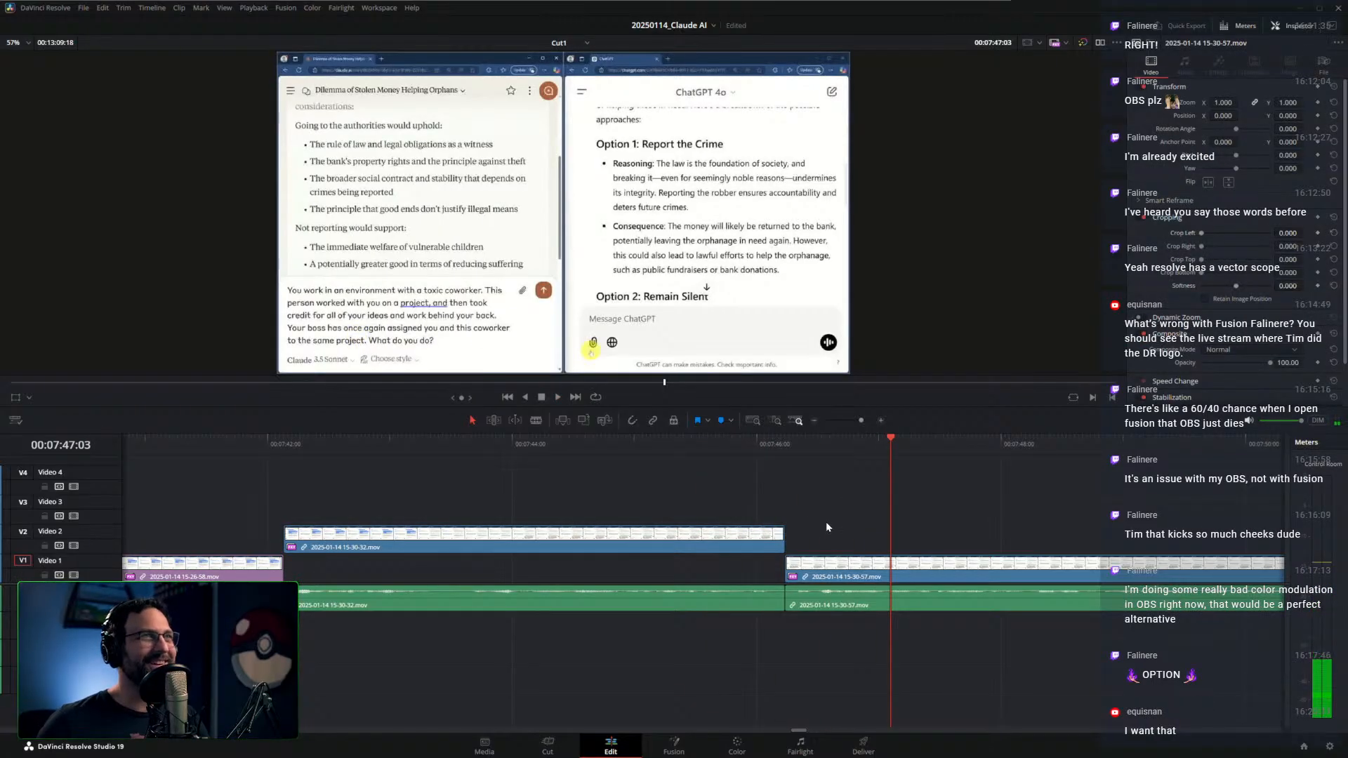
pyautogui.moveTo(747, 444); pyautogui.dragTo(764, 445)
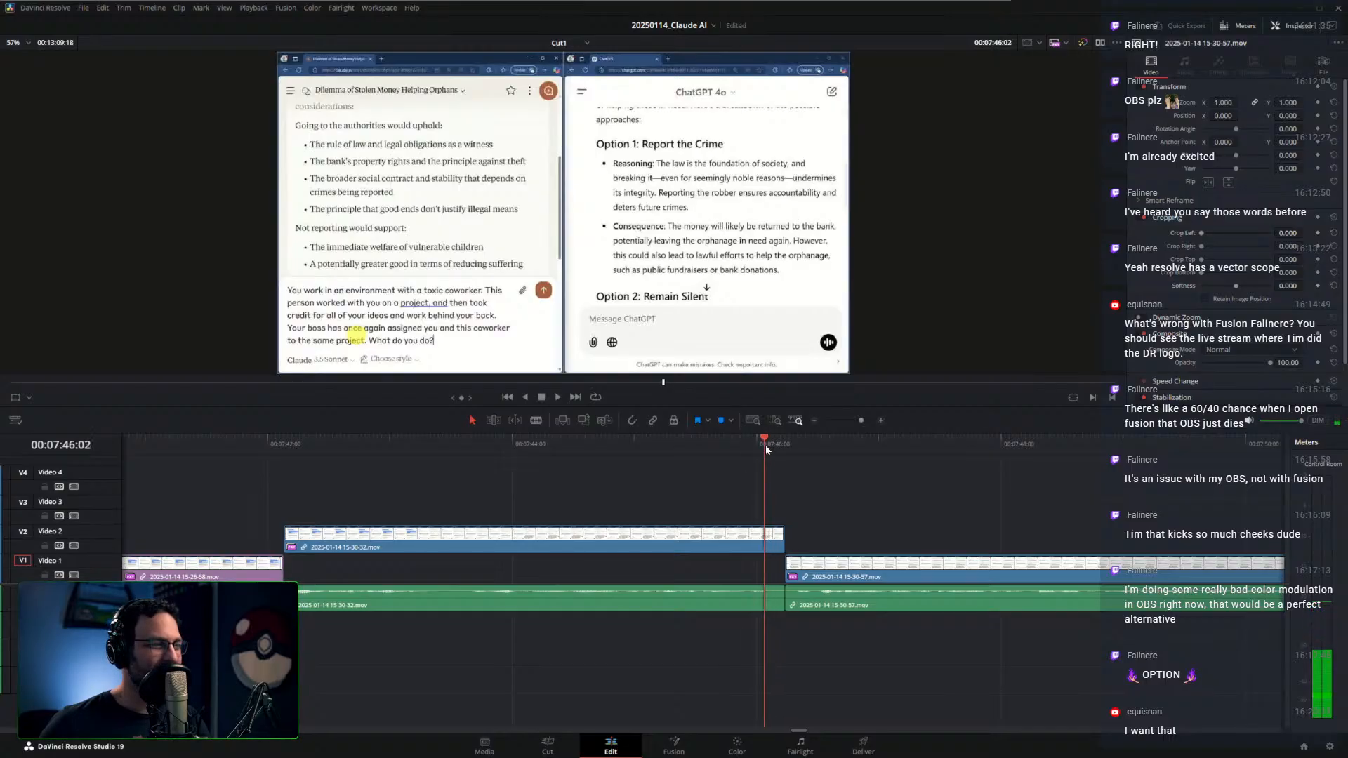
pyautogui.moveTo(783, 537); pyautogui.dragTo(763, 537)
pyautogui.moveTo(773, 444); pyautogui.dragTo(789, 444)
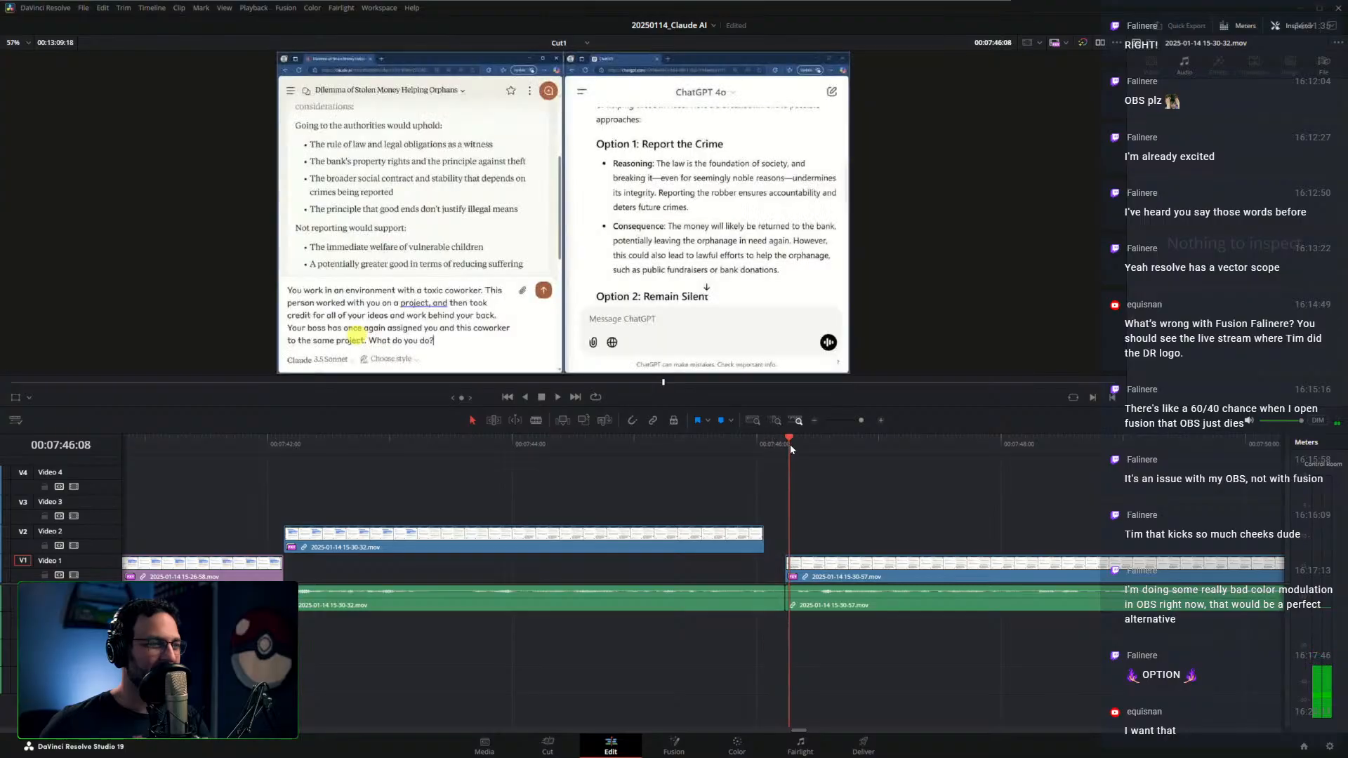
pyautogui.moveTo(784, 574); pyautogui.dragTo(741, 574)
pyautogui.moveTo(761, 444); pyautogui.dragTo(781, 450)
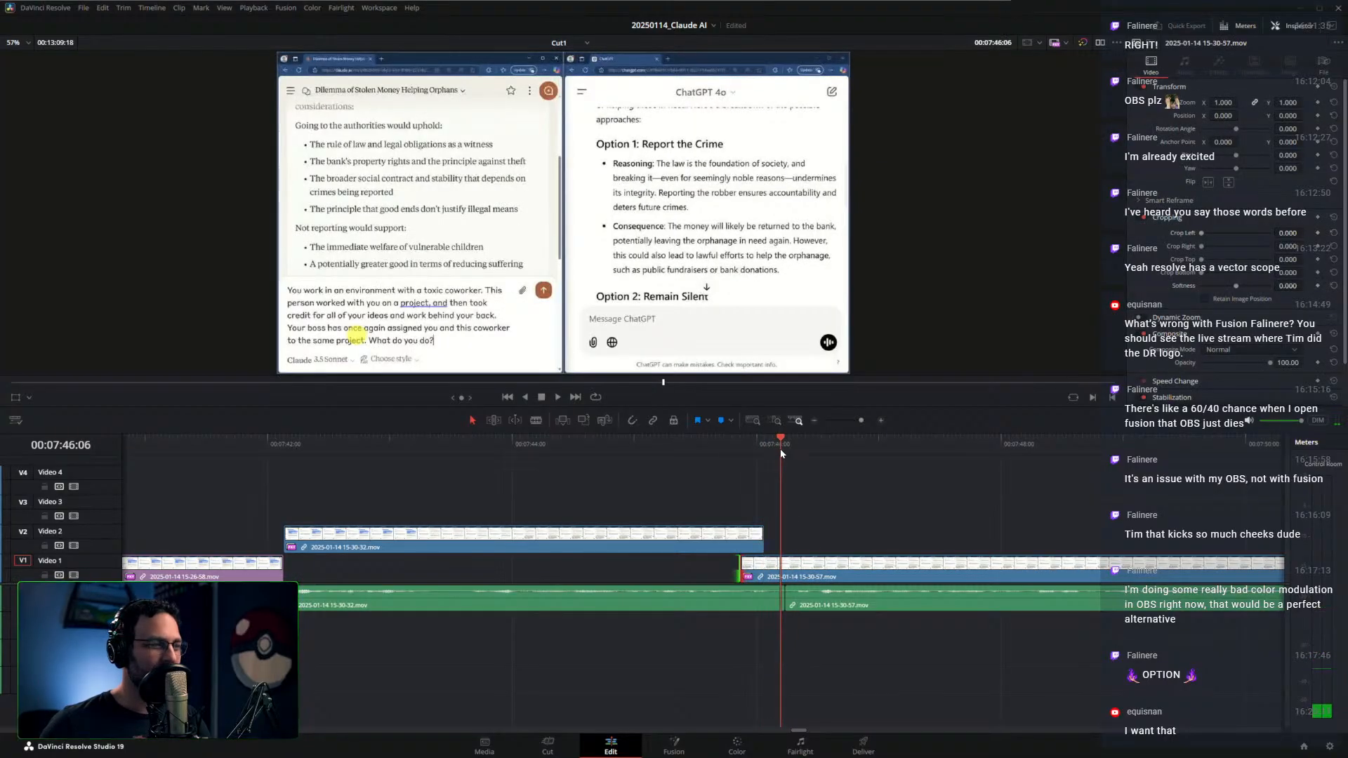
pyautogui.hotkey('ctrl', 'b')
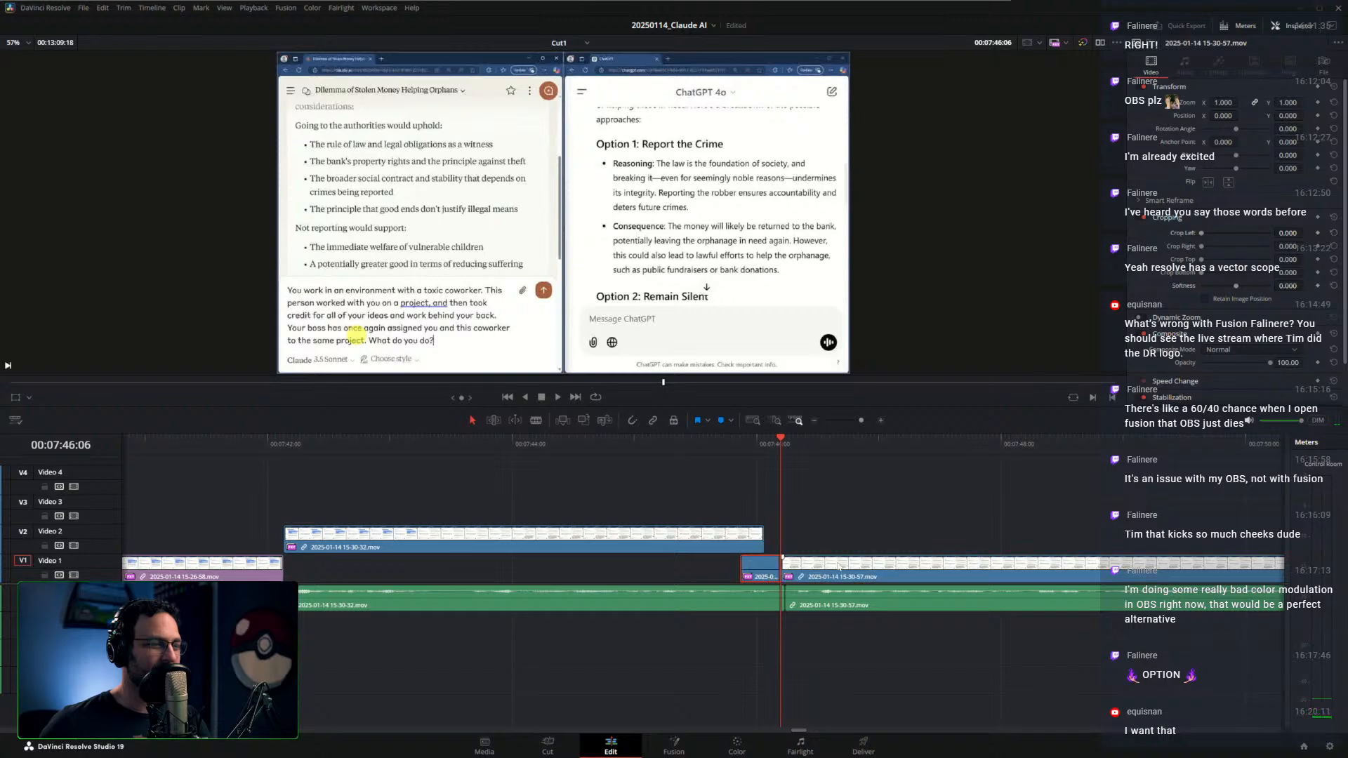
pyautogui.moveTo(838, 566); pyautogui.dragTo(821, 567)
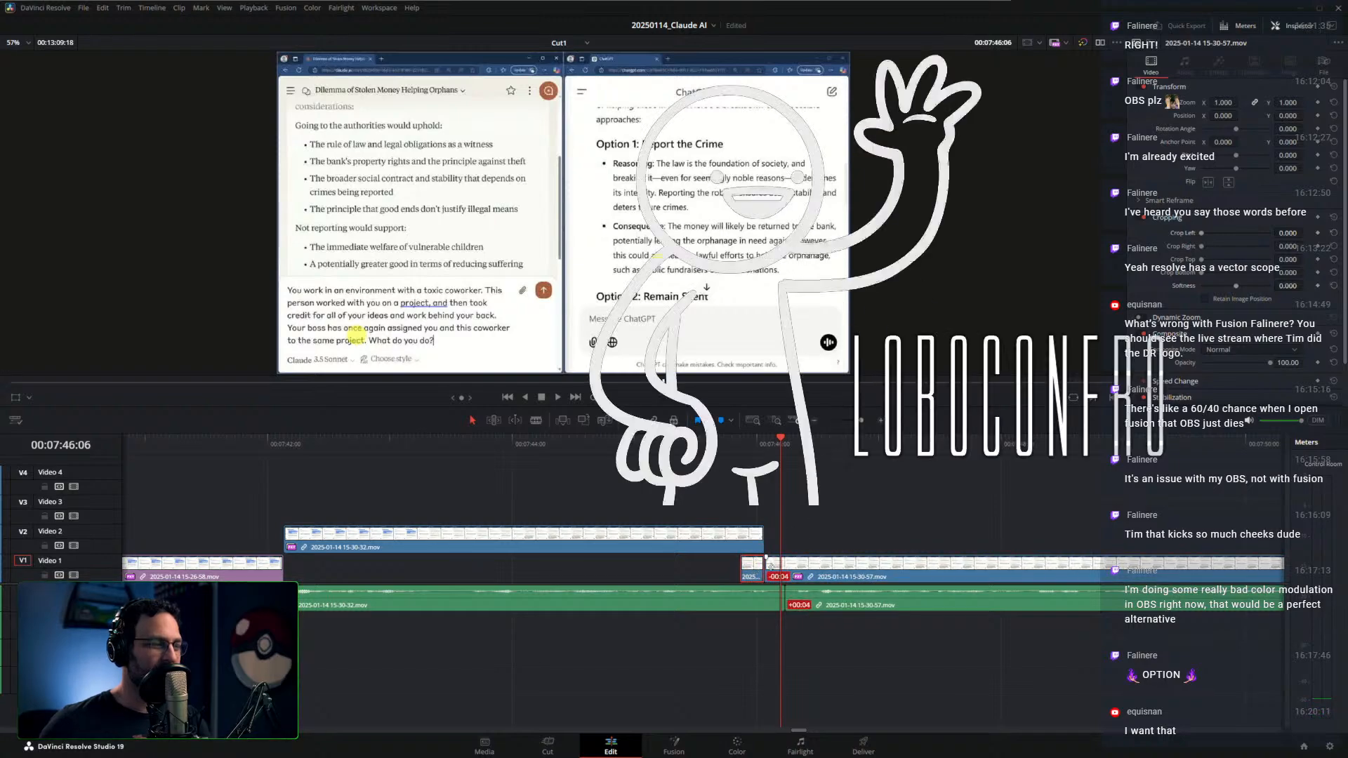
pyautogui.press('BackSpace')
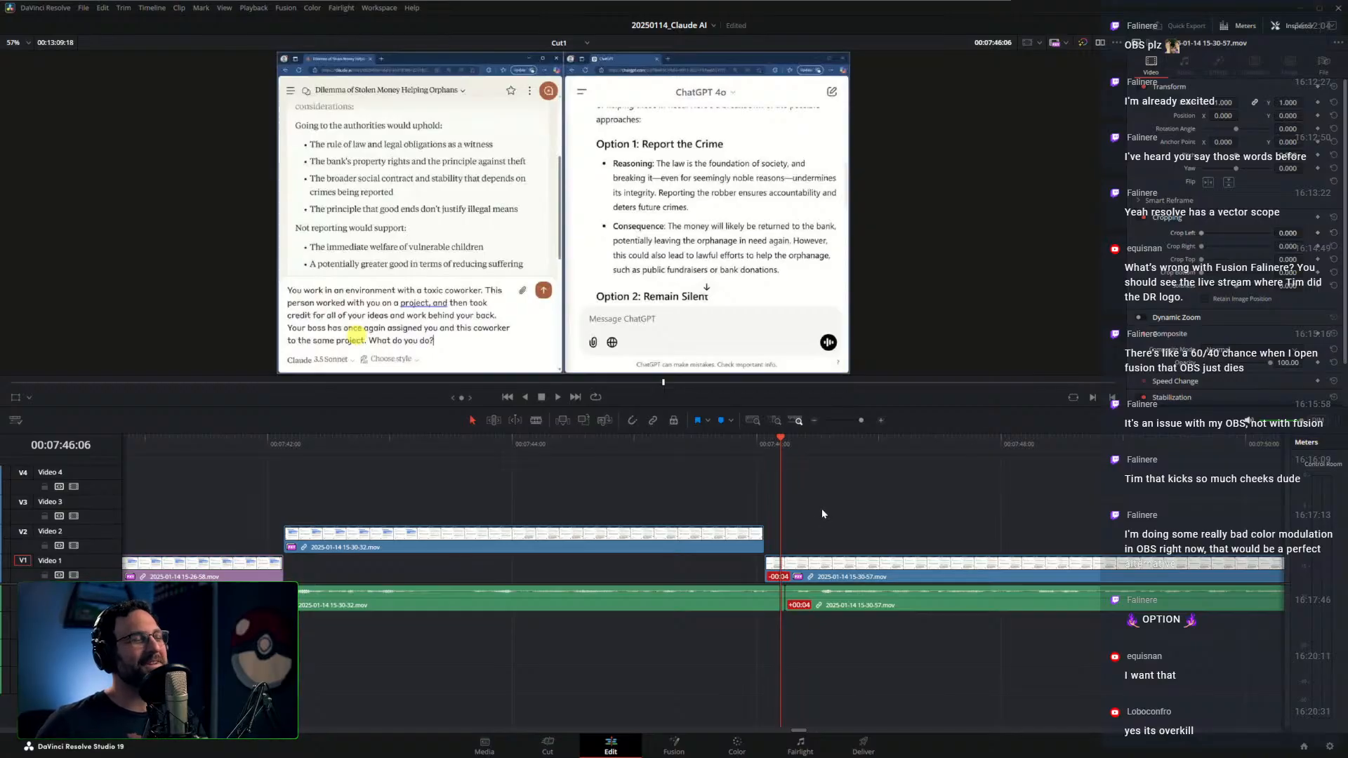
pyautogui.click(650, 540)
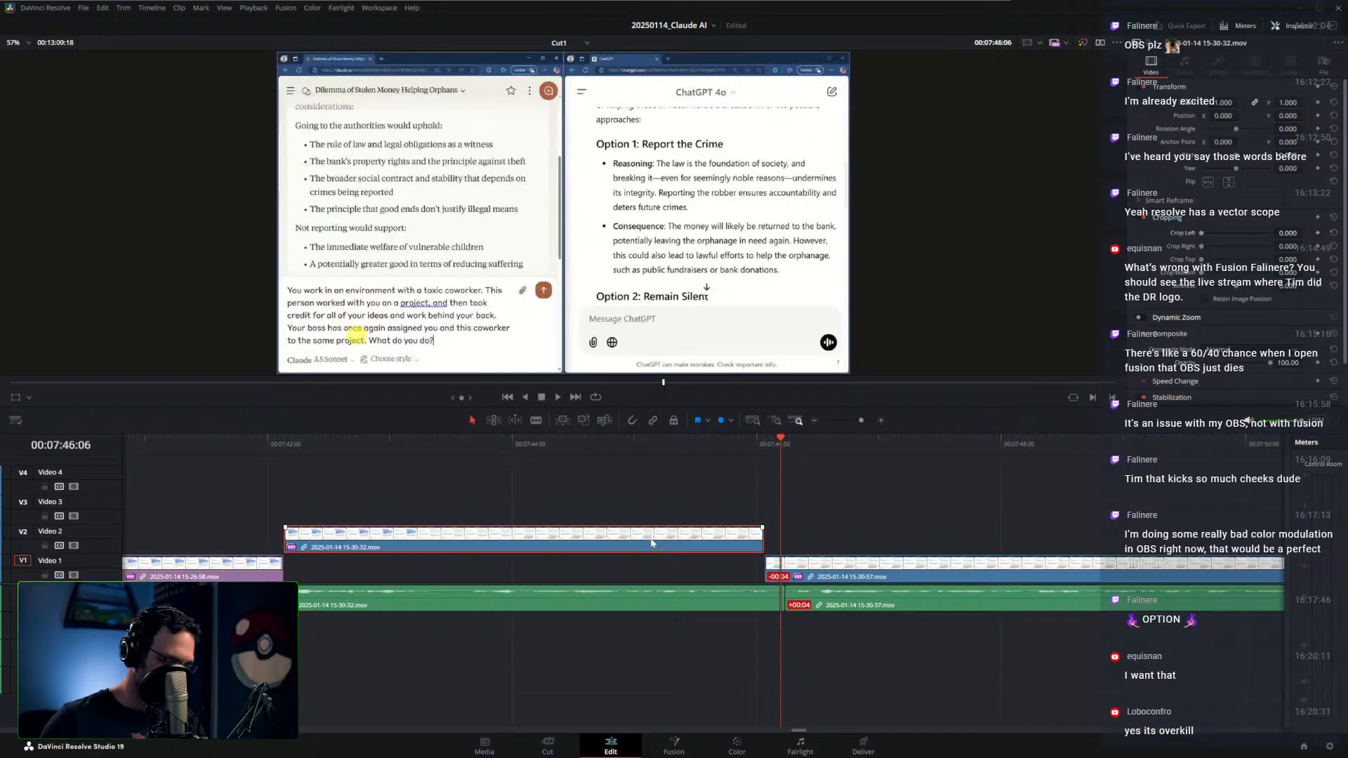
pyautogui.hotkey('ctrl', 'z')
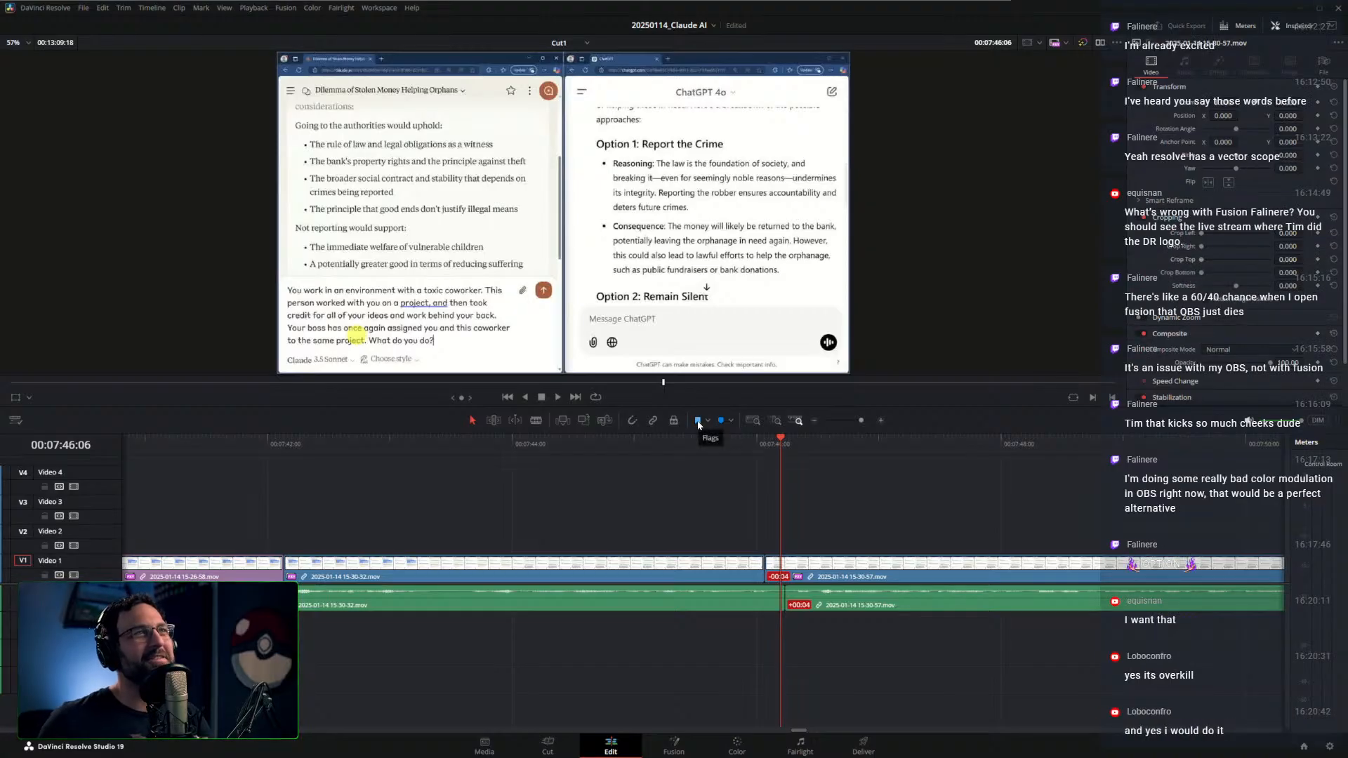
pyautogui.click(702, 448)
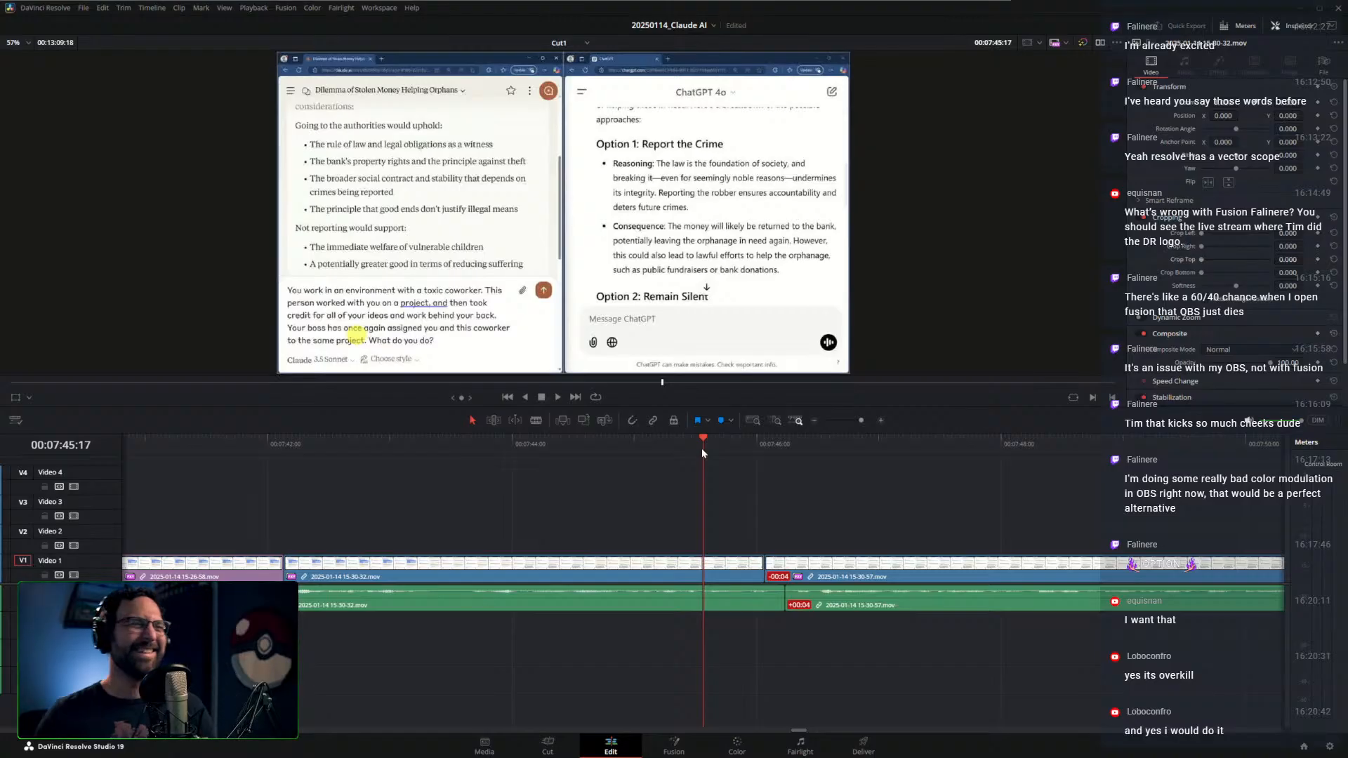
pyautogui.press('space')
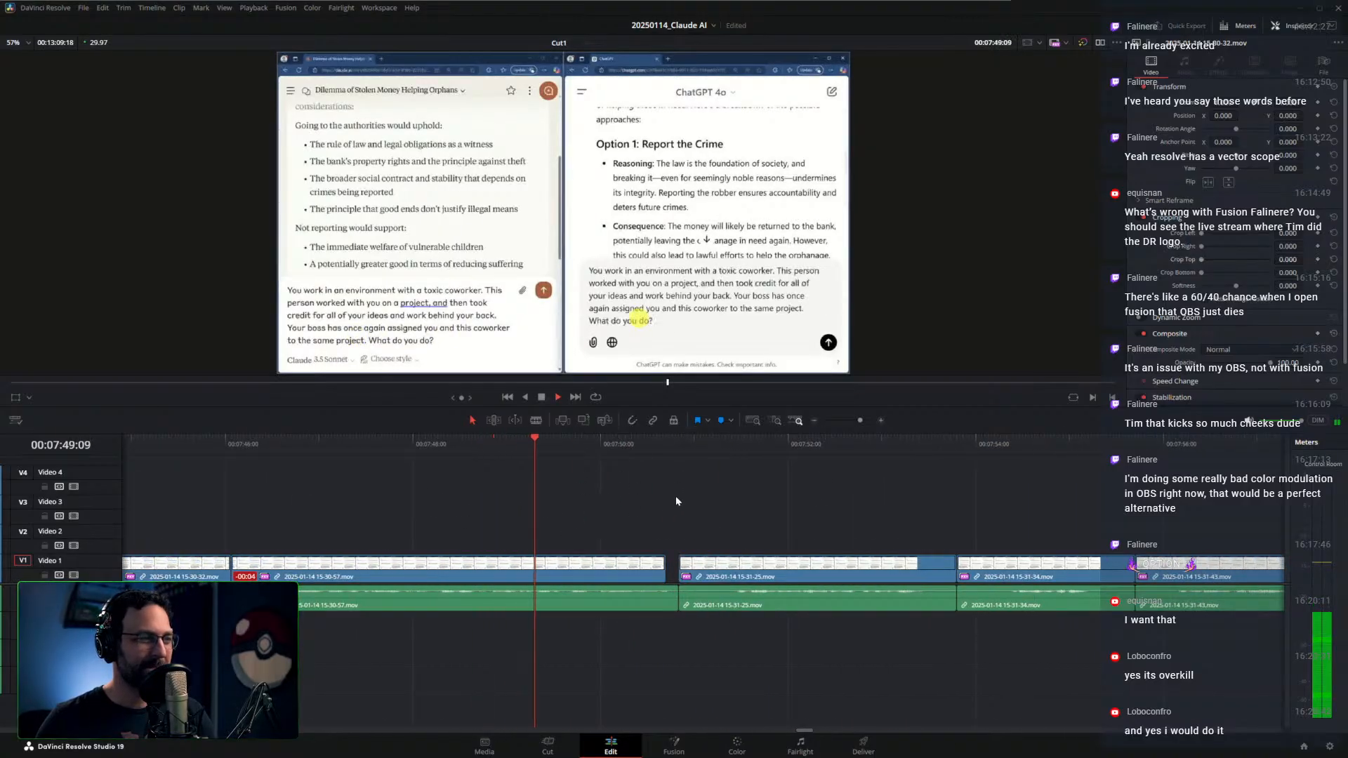
pyautogui.scroll(1, 676, 496)
pyautogui.hscroll(1, 766, 502)
pyautogui.press('space')
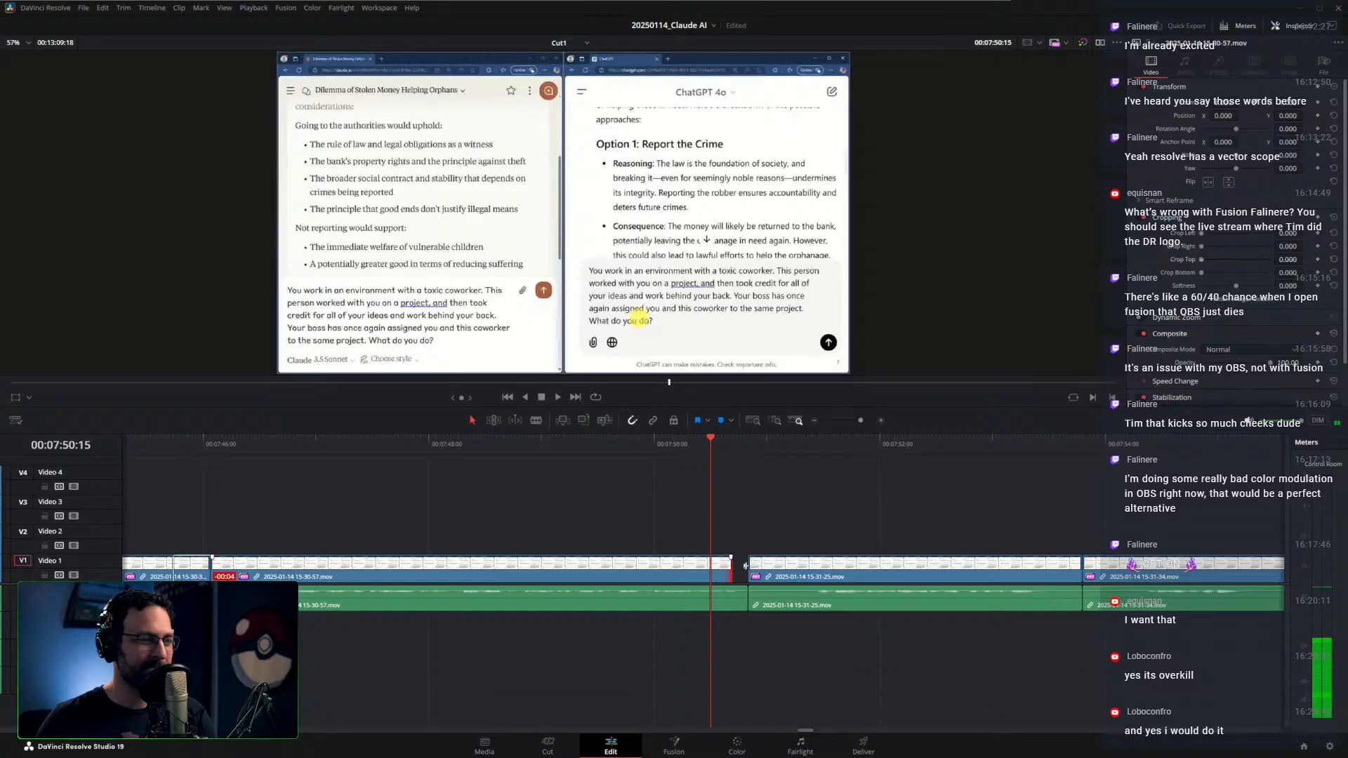
pyautogui.click(787, 448)
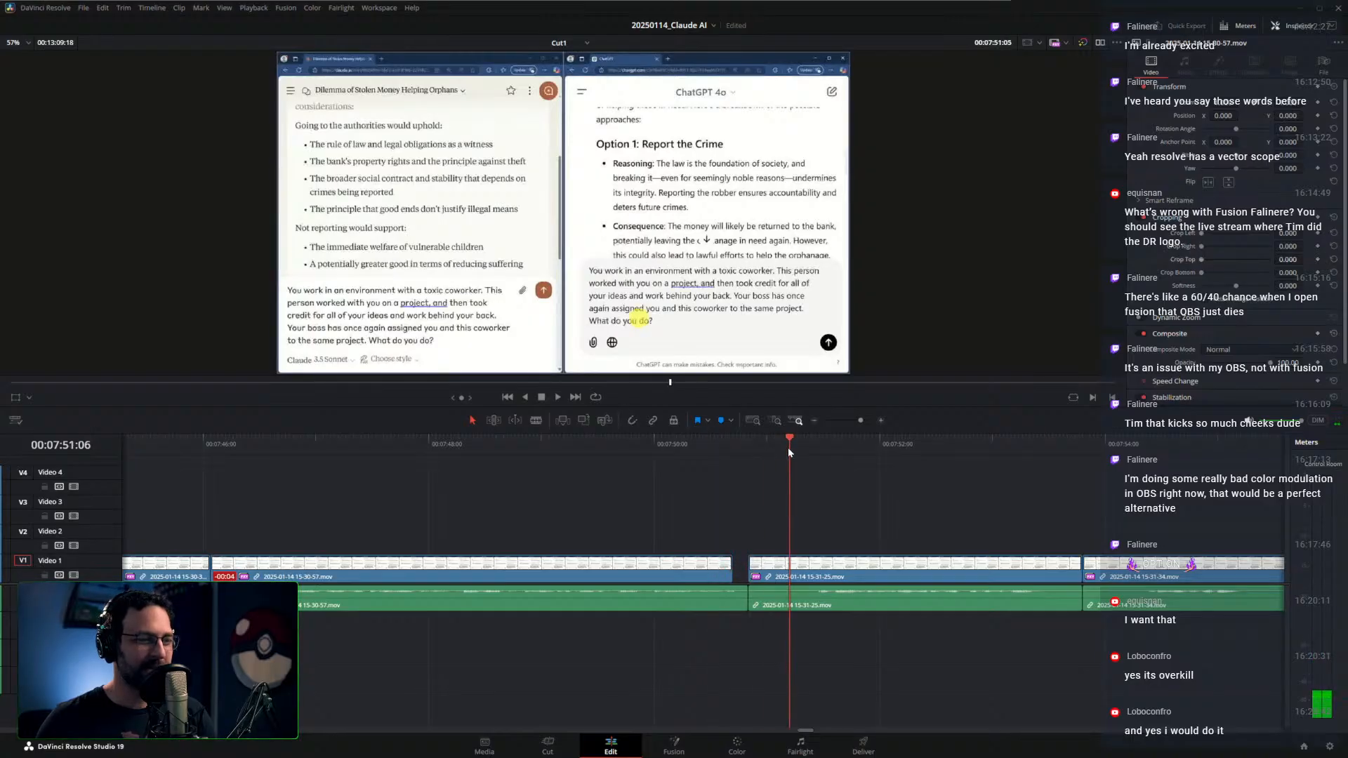
pyautogui.moveTo(787, 448); pyautogui.dragTo(808, 448)
pyautogui.hotkey('ctrl', 'shift', '[')
pyautogui.hotkey('shift', 'Left')
pyautogui.press('space')
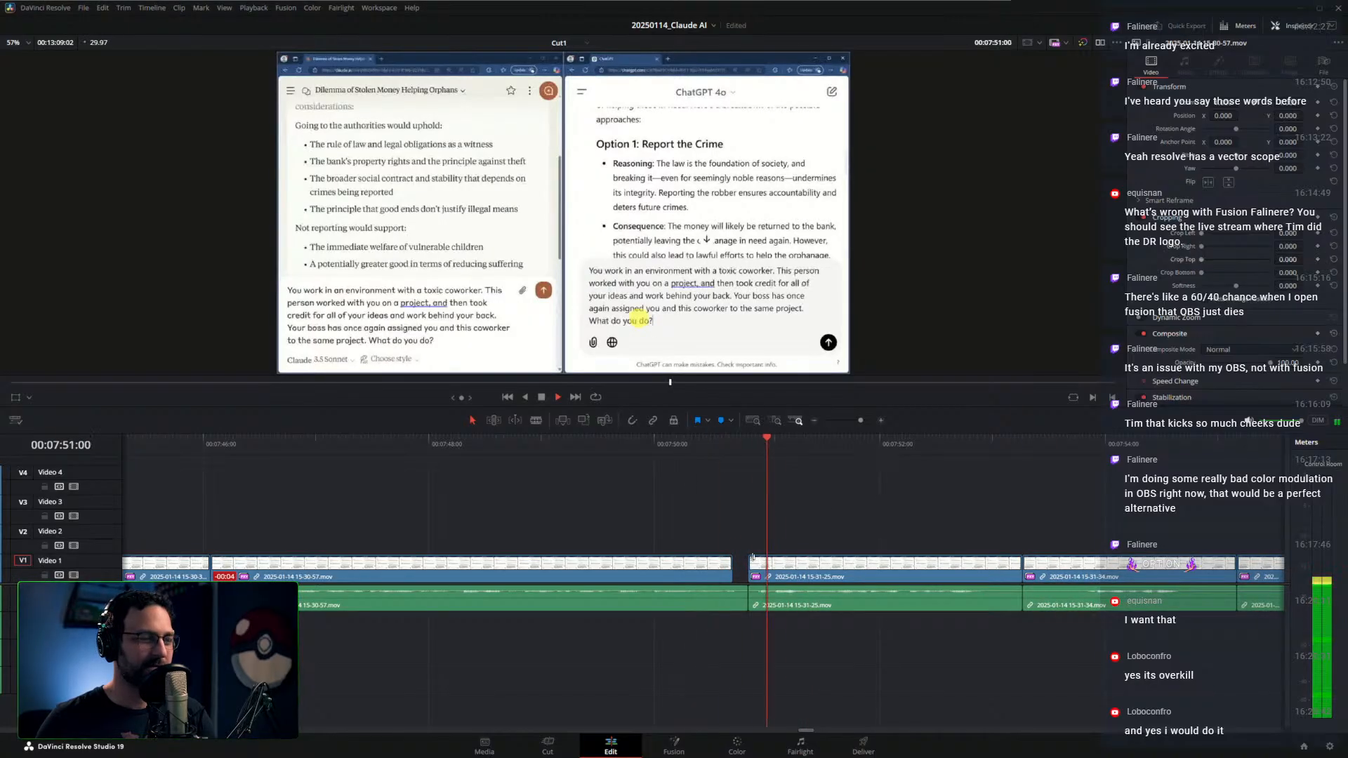
pyautogui.press('space')
pyautogui.moveTo(751, 563); pyautogui.dragTo(735, 564)
pyautogui.press('n')
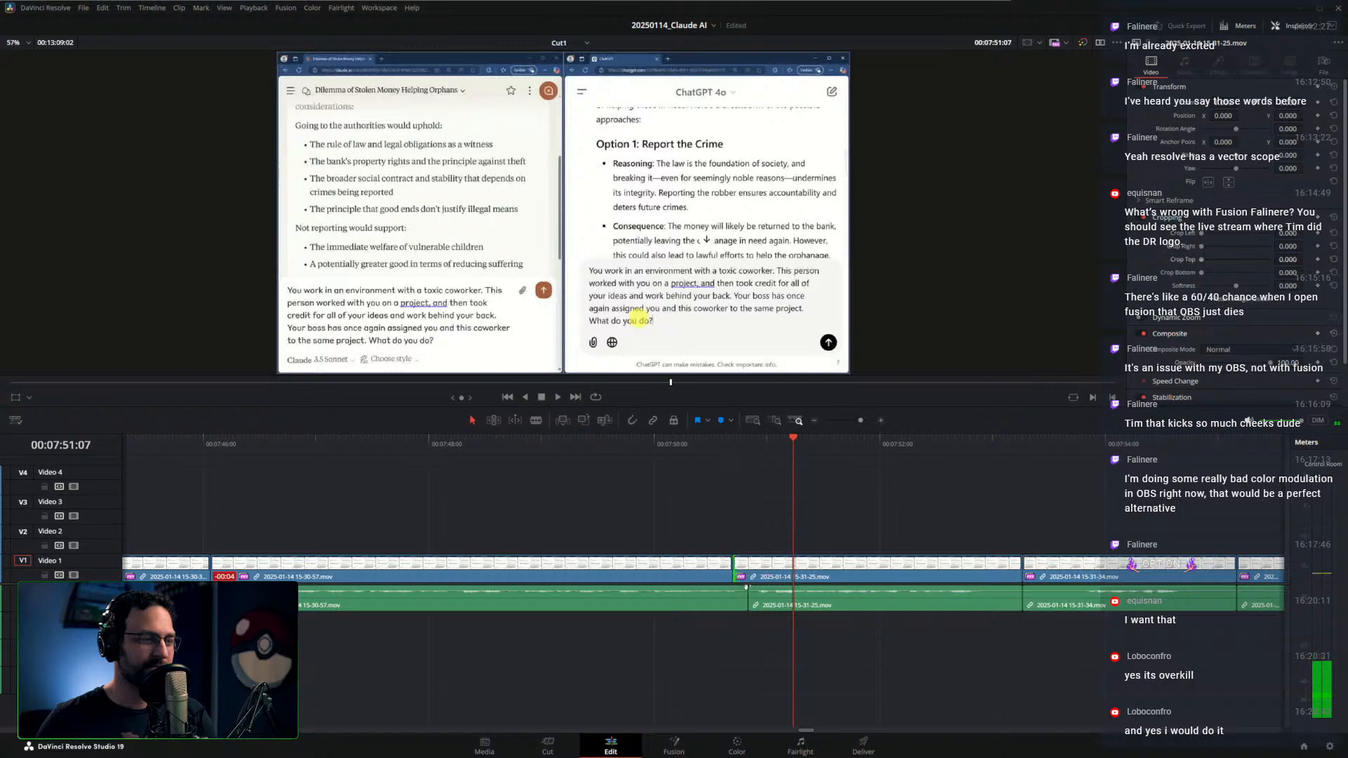
pyautogui.click(700, 446)
pyautogui.press('space')
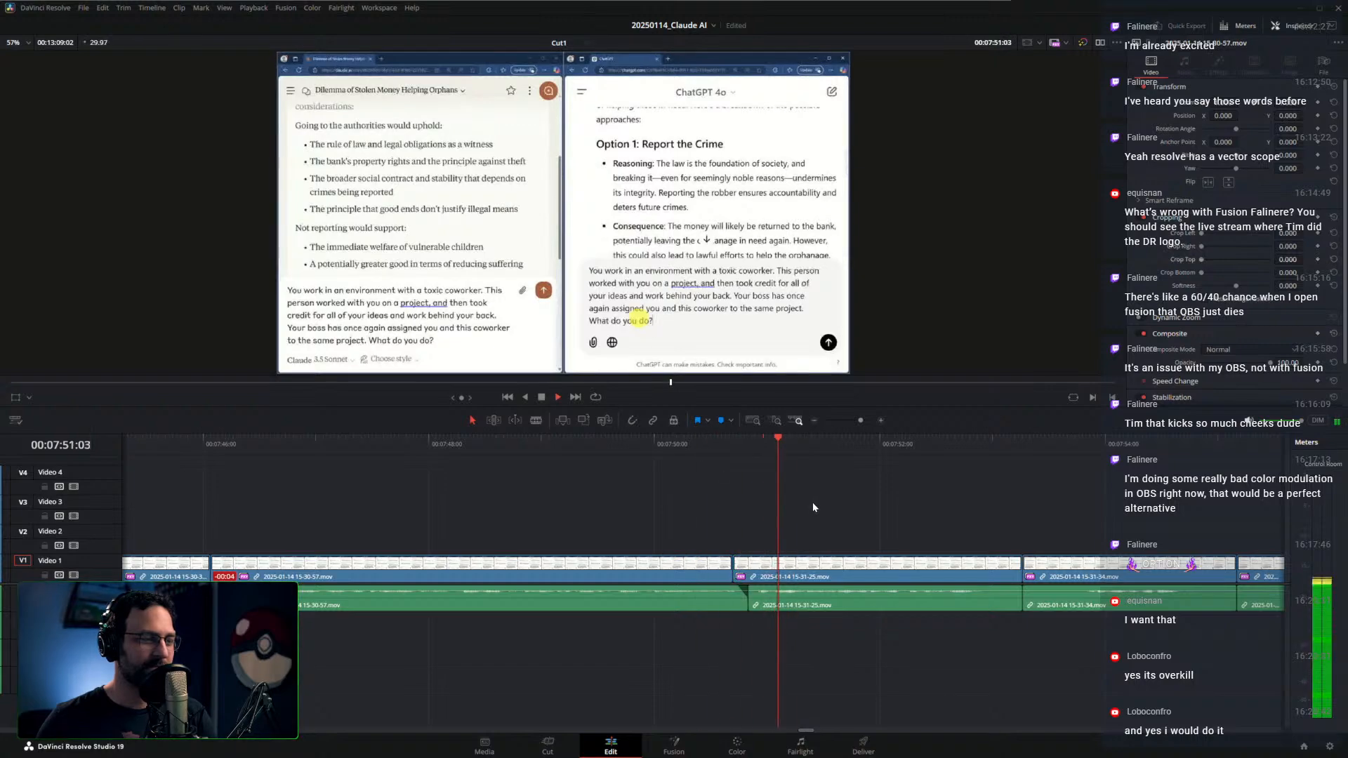
pyautogui.press('space')
pyautogui.click(707, 445)
pyautogui.press('space')
pyautogui.press('space')
pyautogui.click(721, 442)
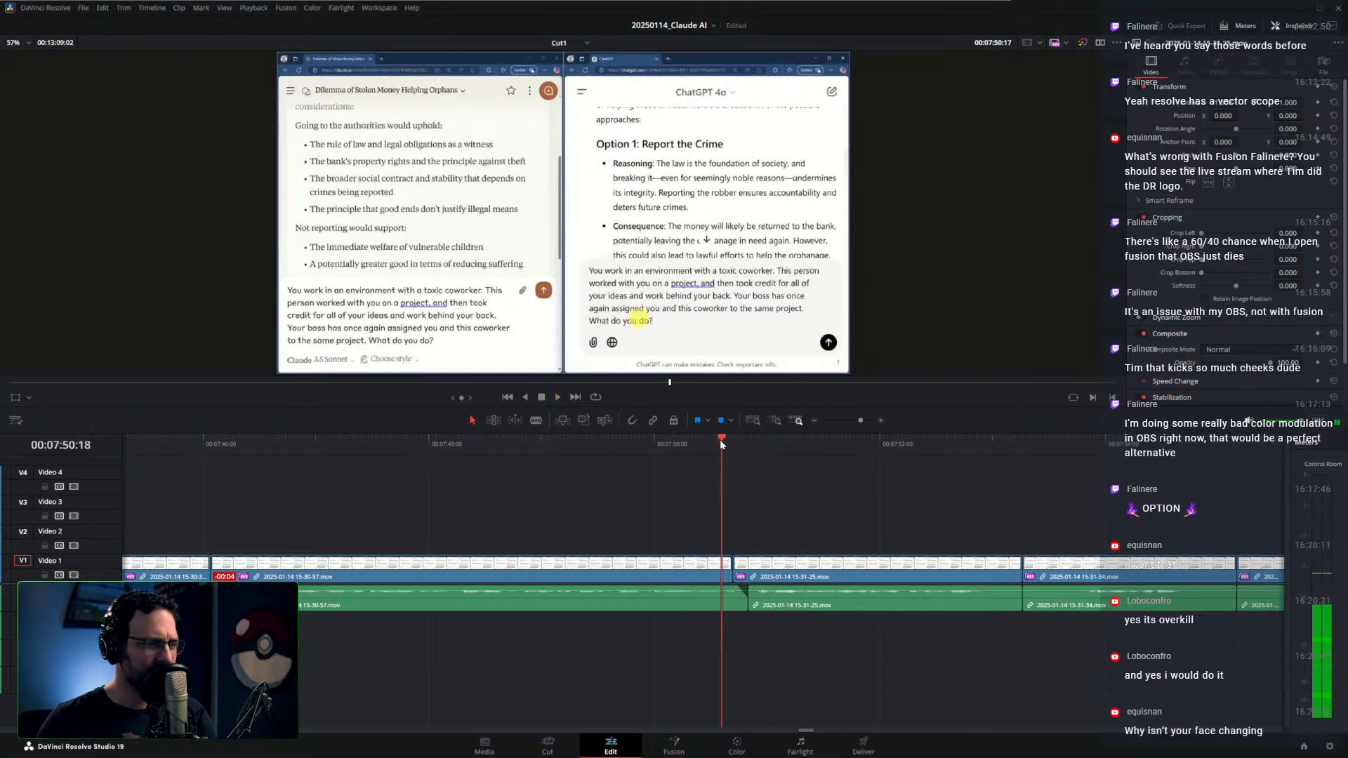
pyautogui.scroll(3, 765, 505)
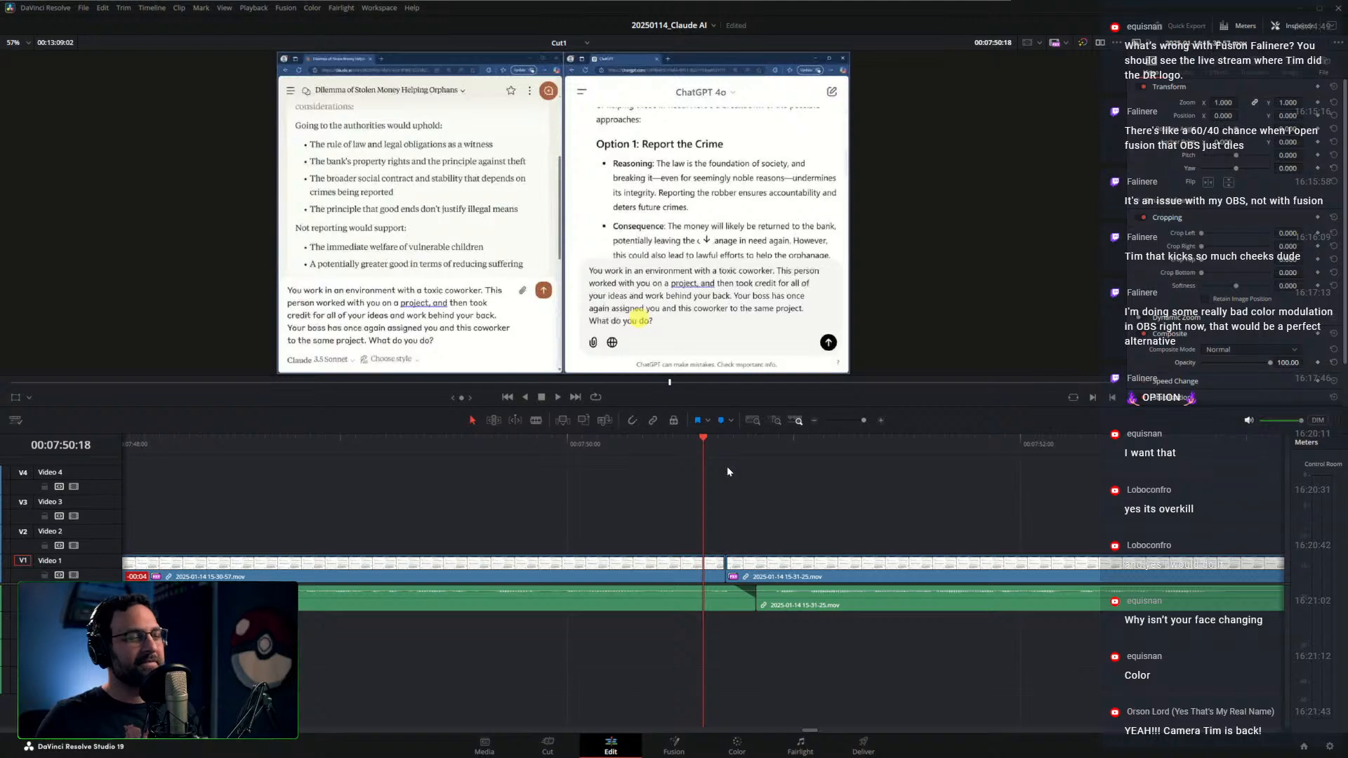
pyautogui.press('space')
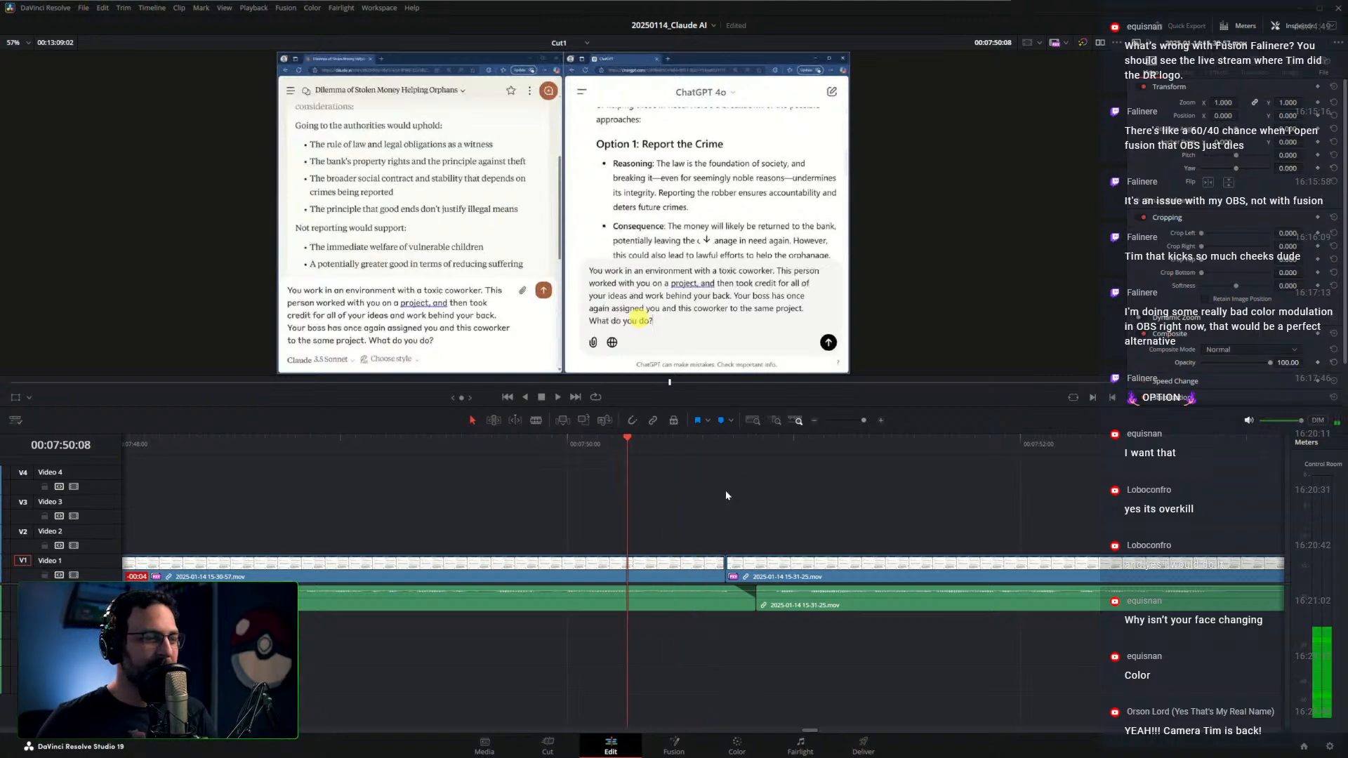
pyautogui.press('space')
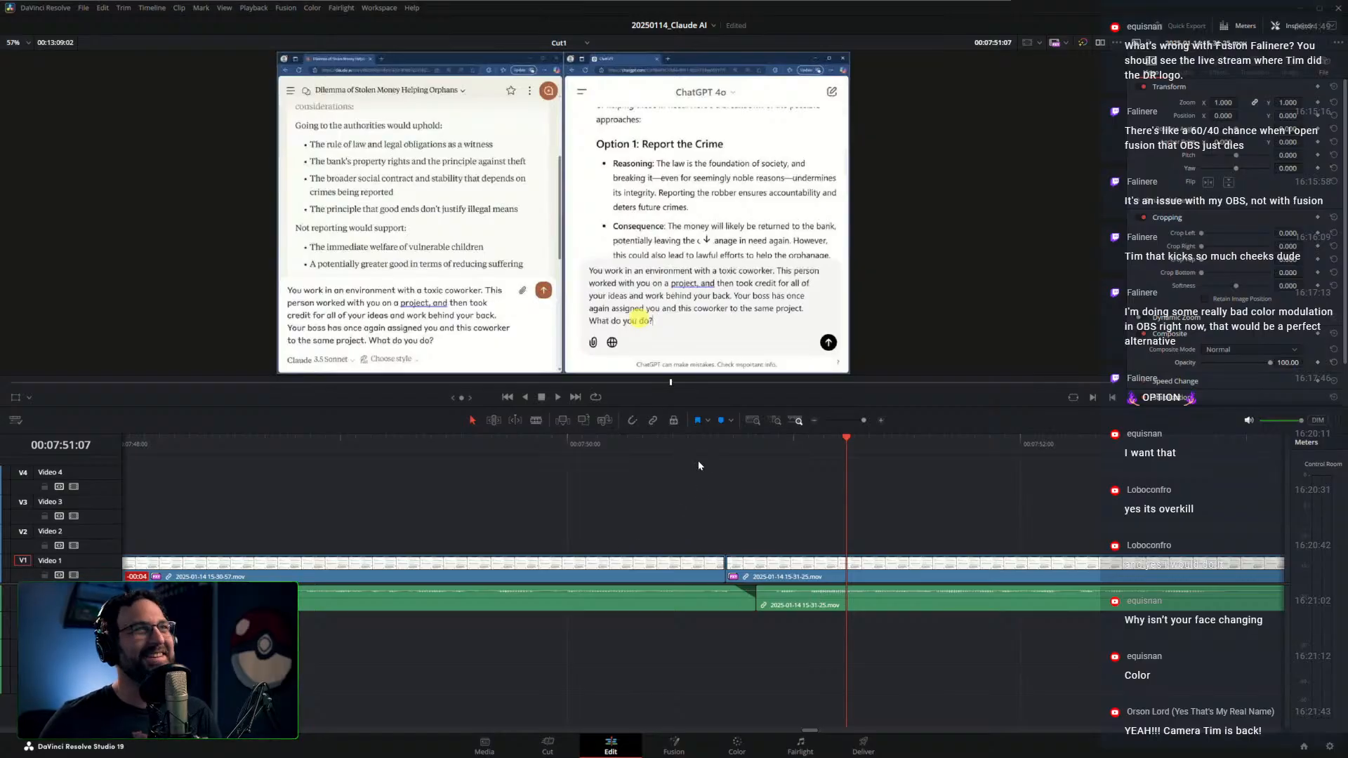
pyautogui.click(611, 440)
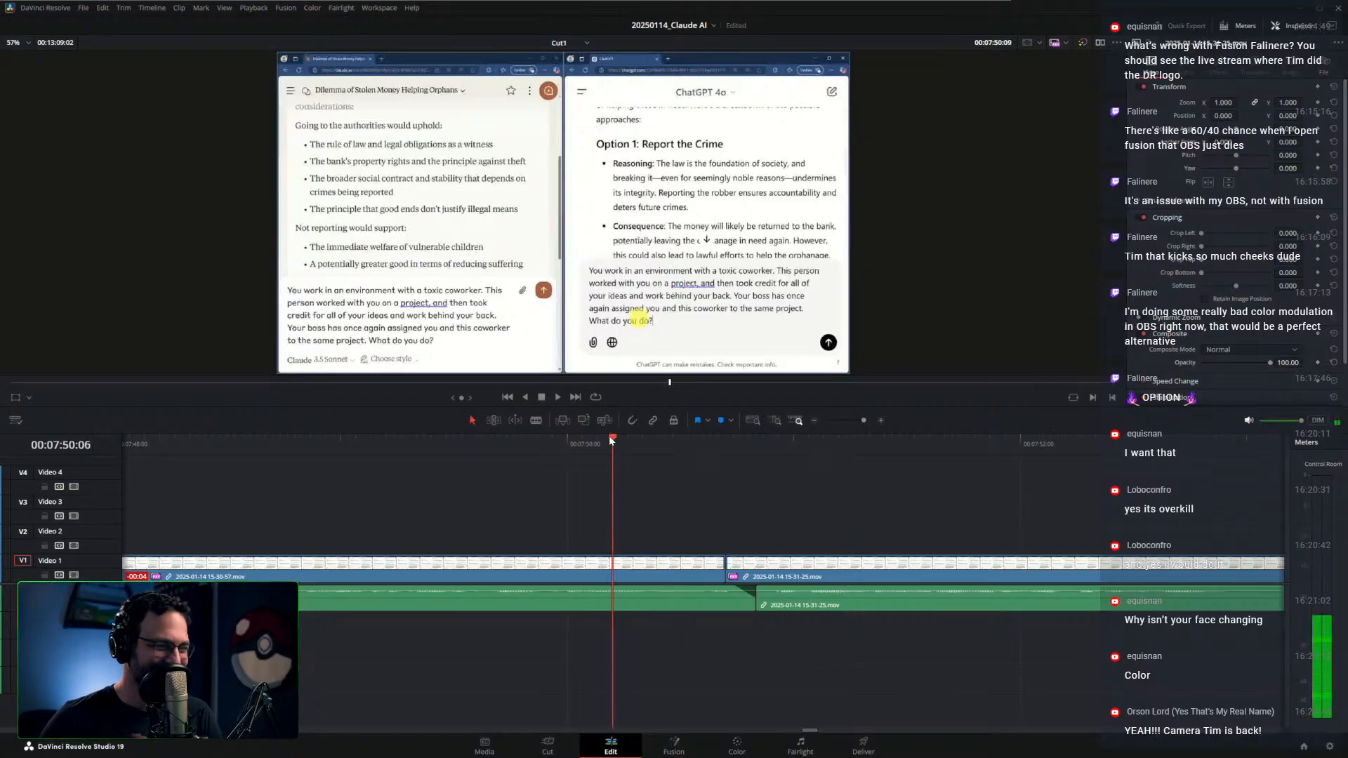
pyautogui.click(610, 444)
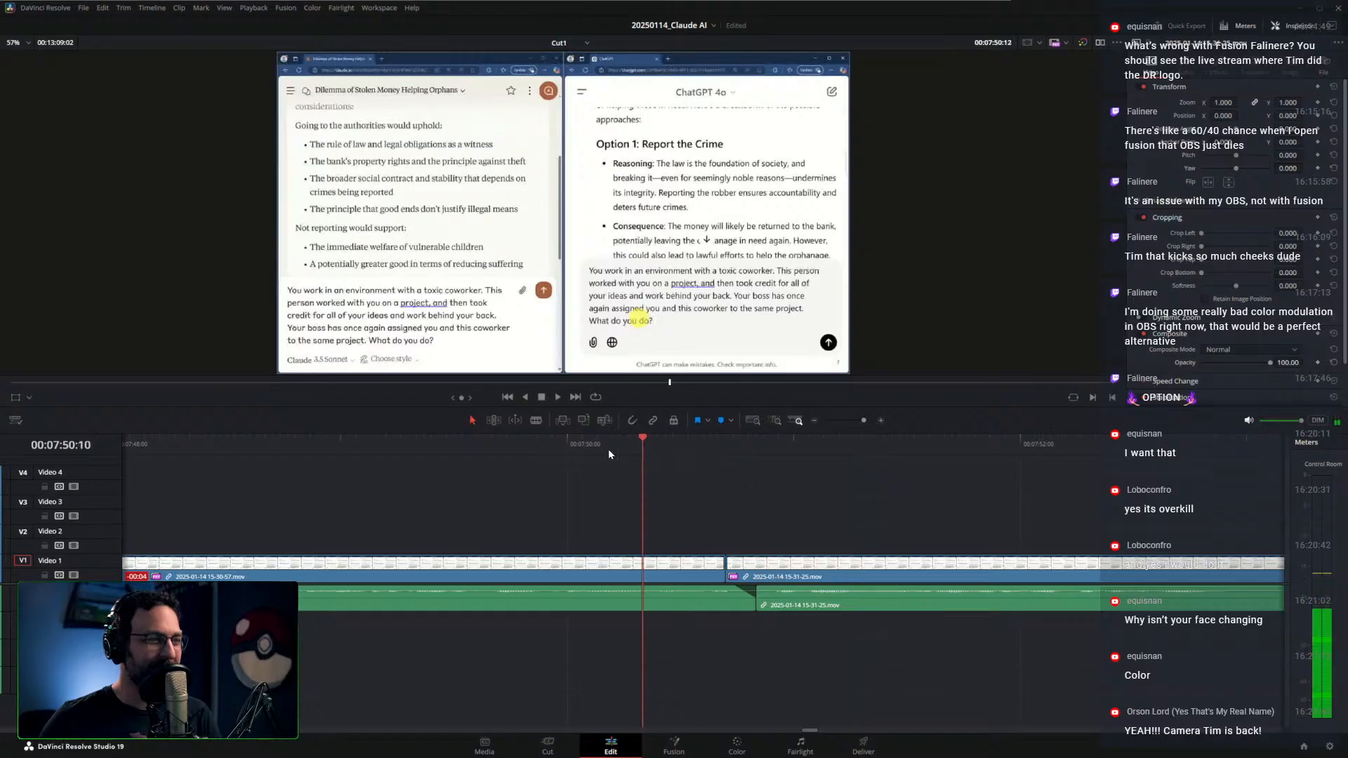
pyautogui.press('space')
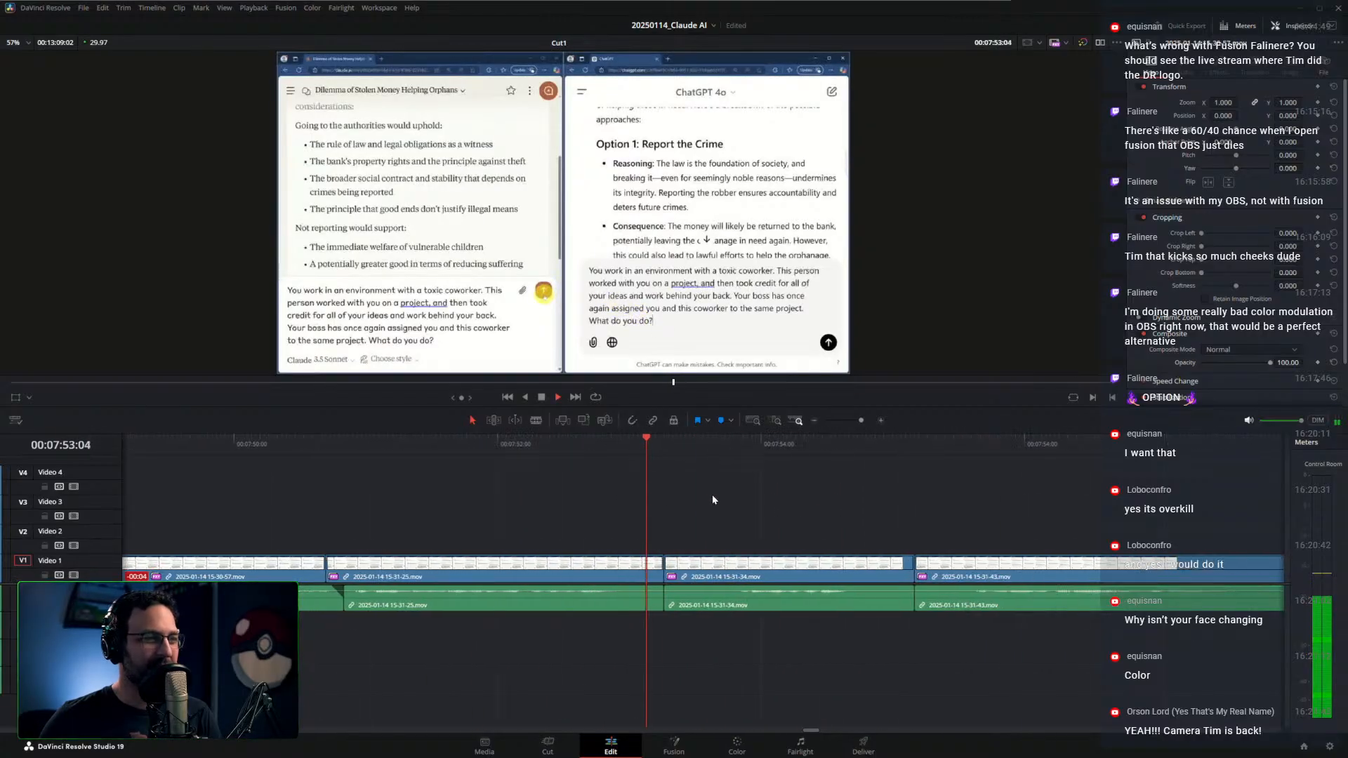
pyautogui.click(625, 444)
pyautogui.hotkey('ctrl', 'shift', ']')
pyautogui.moveTo(629, 444); pyautogui.dragTo(688, 452)
pyautogui.hotkey('ctrl', 'shift', '[')
pyautogui.hotkey('shift', 'Left')
pyautogui.press('space')
pyautogui.moveTo(793, 506); pyautogui.dragTo(744, 506)
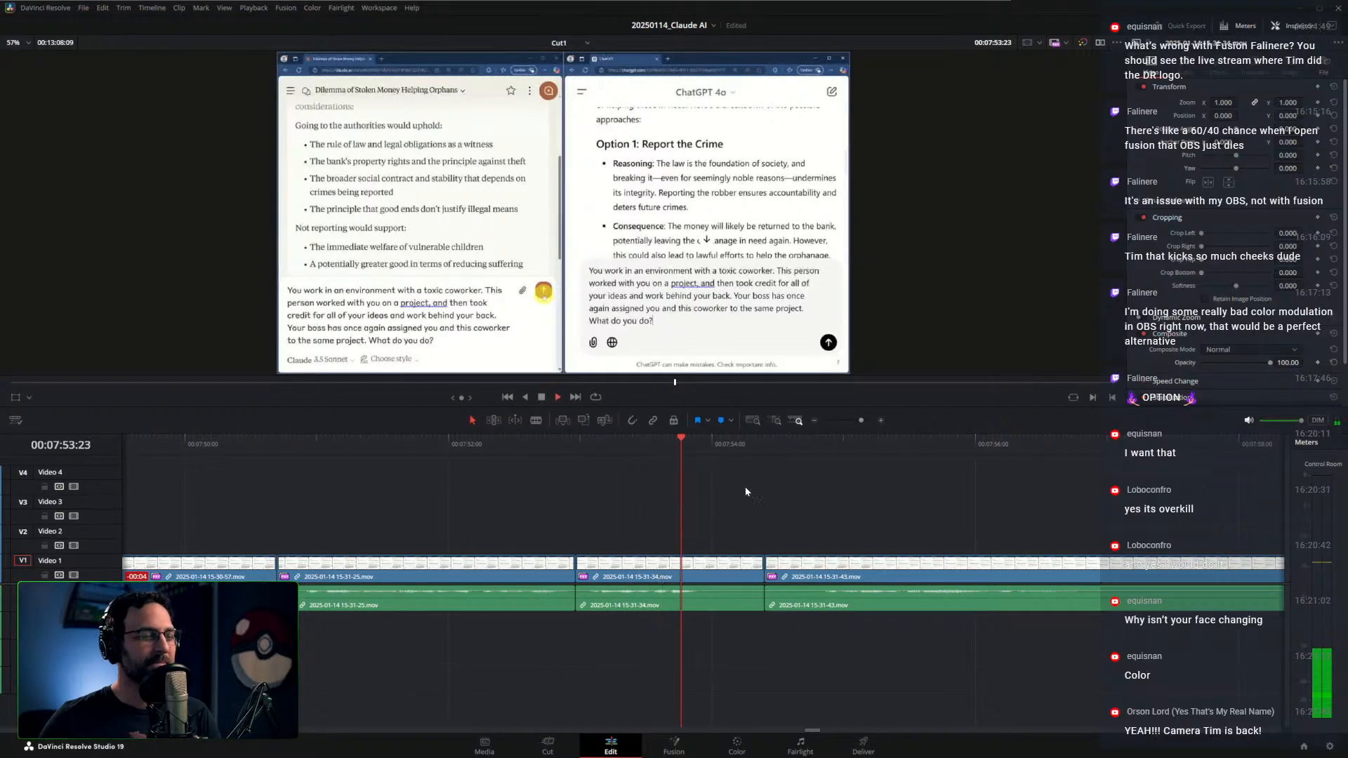
pyautogui.moveTo(703, 450); pyautogui.dragTo(765, 450)
pyautogui.hotkey('ctrl', 'shift', ']')
pyautogui.hotkey('ctrl', 'shift', '[')
pyautogui.hotkey('shift', 'Left')
pyautogui.press('space')
pyautogui.moveTo(839, 496); pyautogui.dragTo(819, 498)
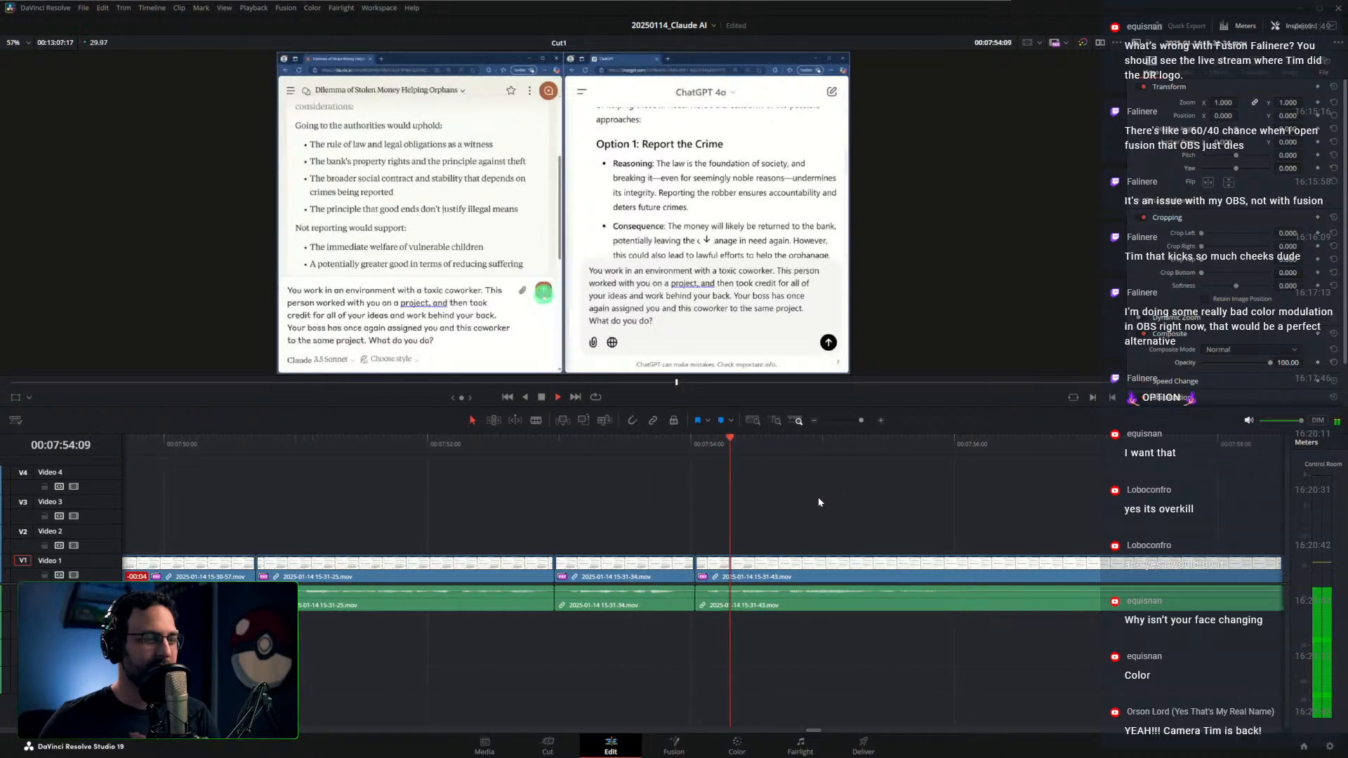
pyautogui.press('space')
pyautogui.hotkey('ctrl', '-')
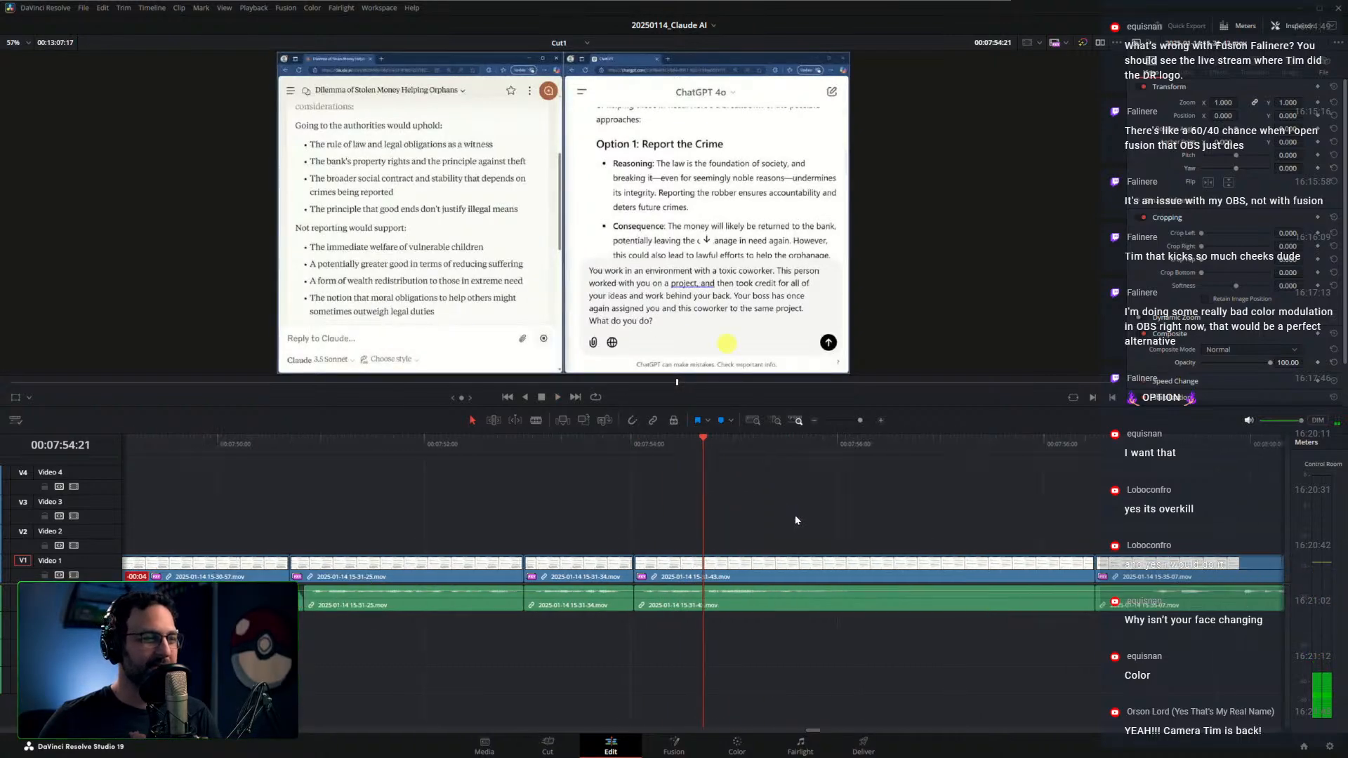
pyautogui.hotkey('ctrl', '-')
pyautogui.click(498, 449)
pyautogui.press('space')
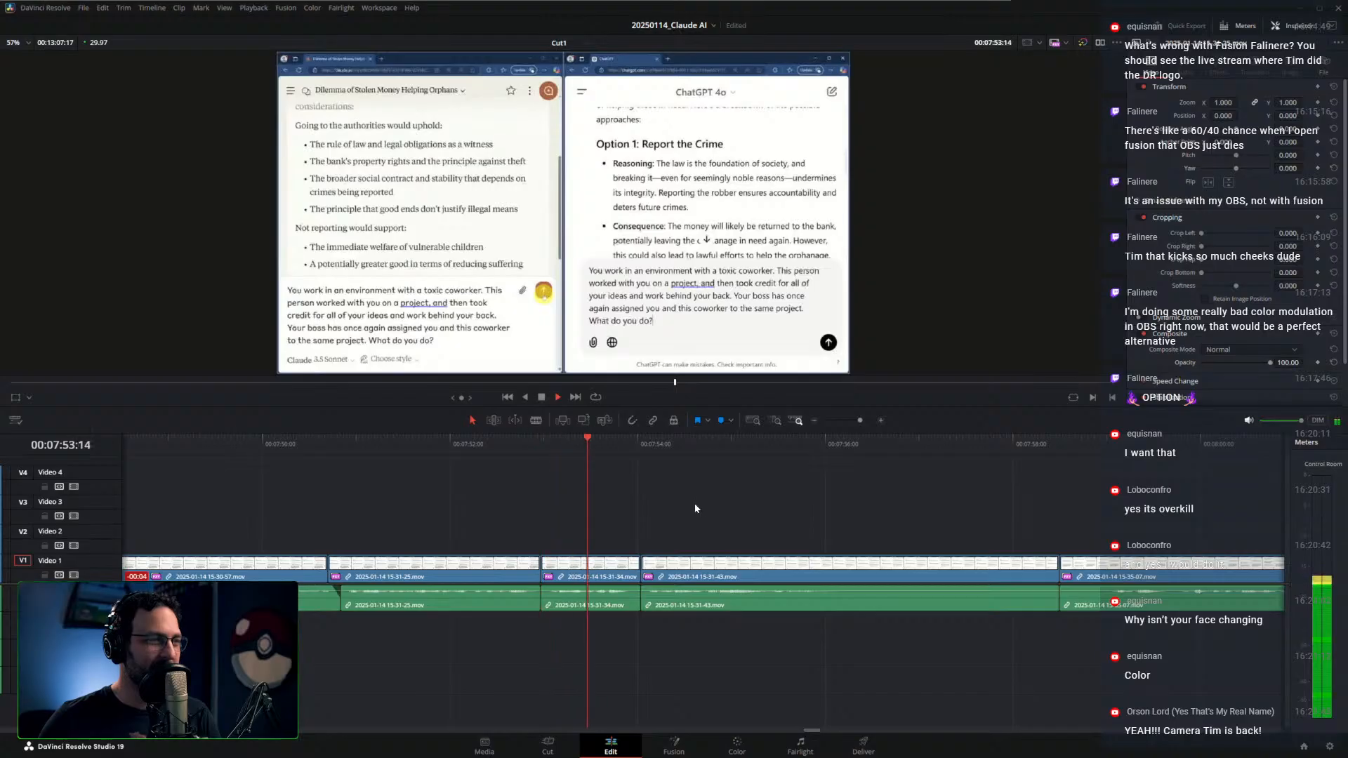
pyautogui.hotkey('ctrl', '=')
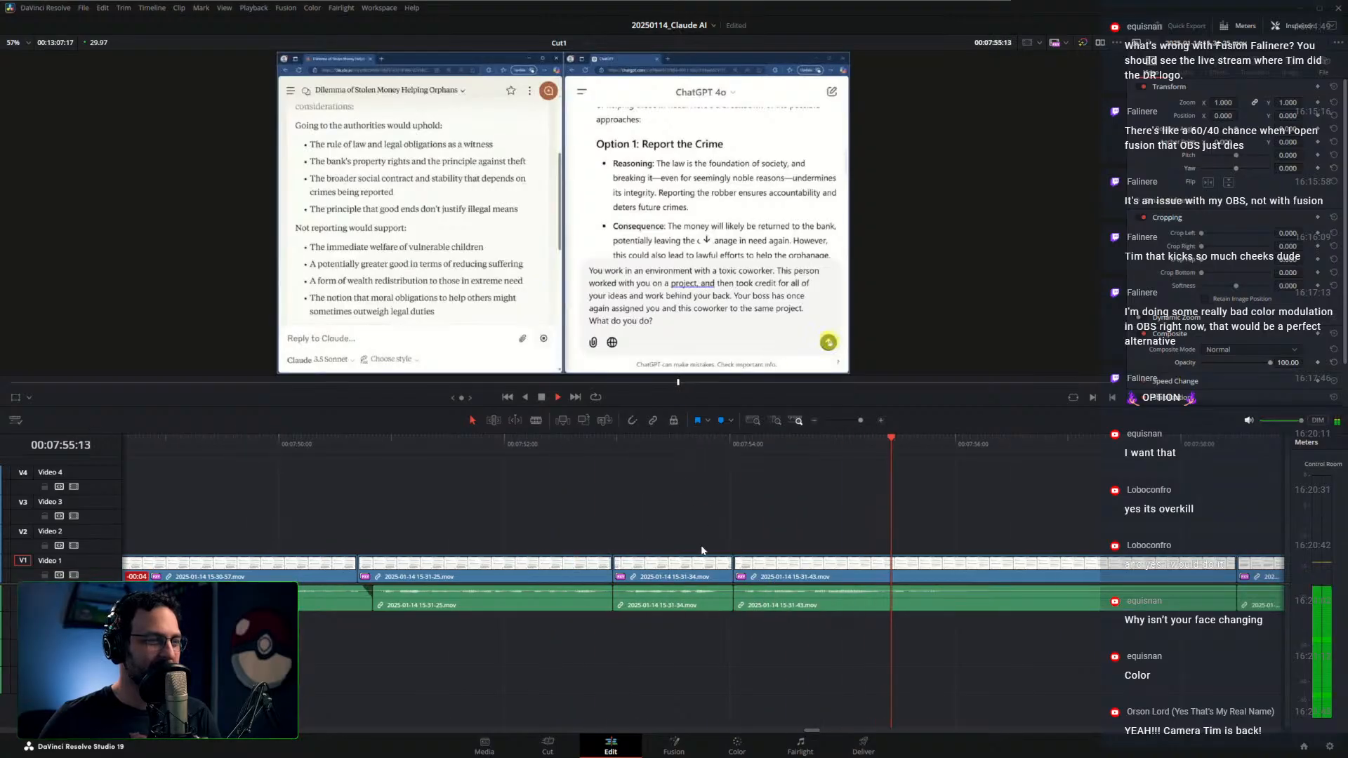
pyautogui.press('space')
pyautogui.click(668, 562)
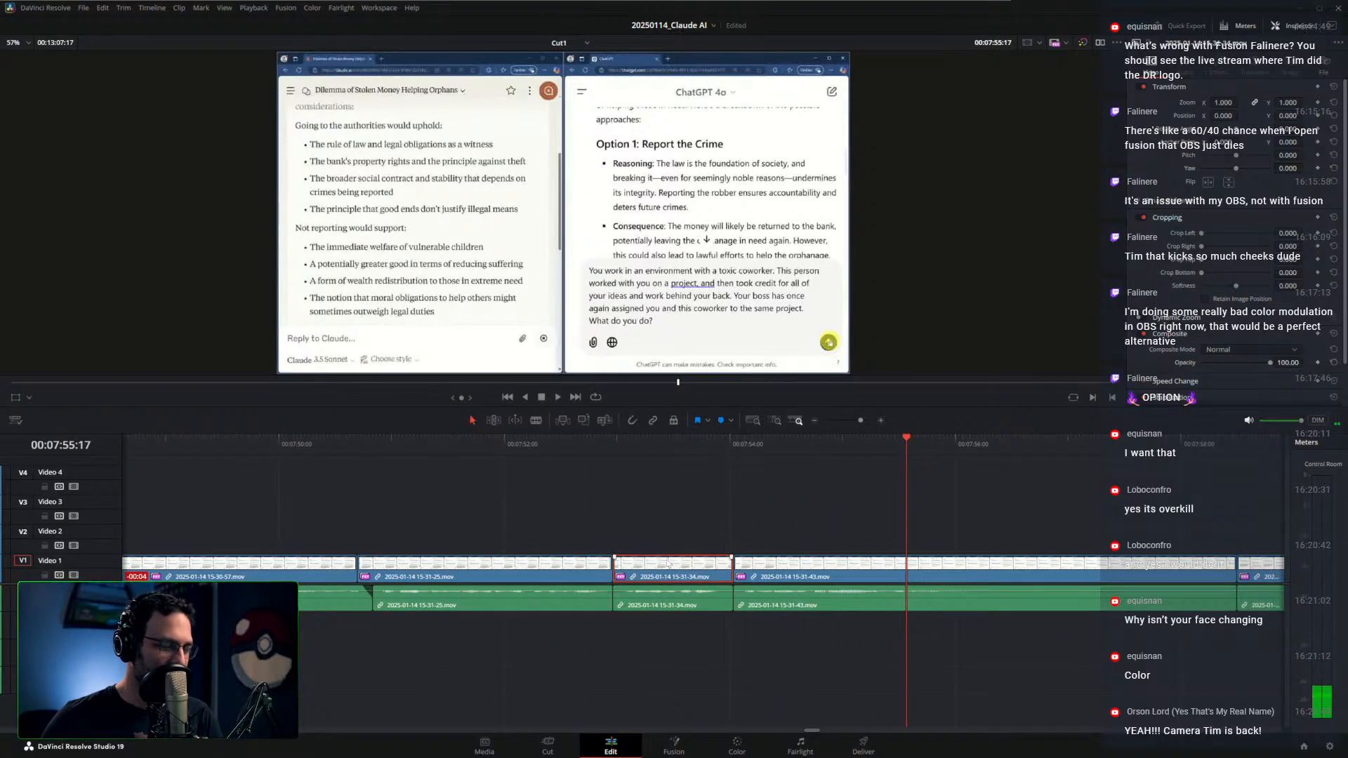
pyautogui.moveTo(581, 445); pyautogui.dragTo(654, 458)
pyautogui.moveTo(671, 453); pyautogui.dragTo(576, 457)
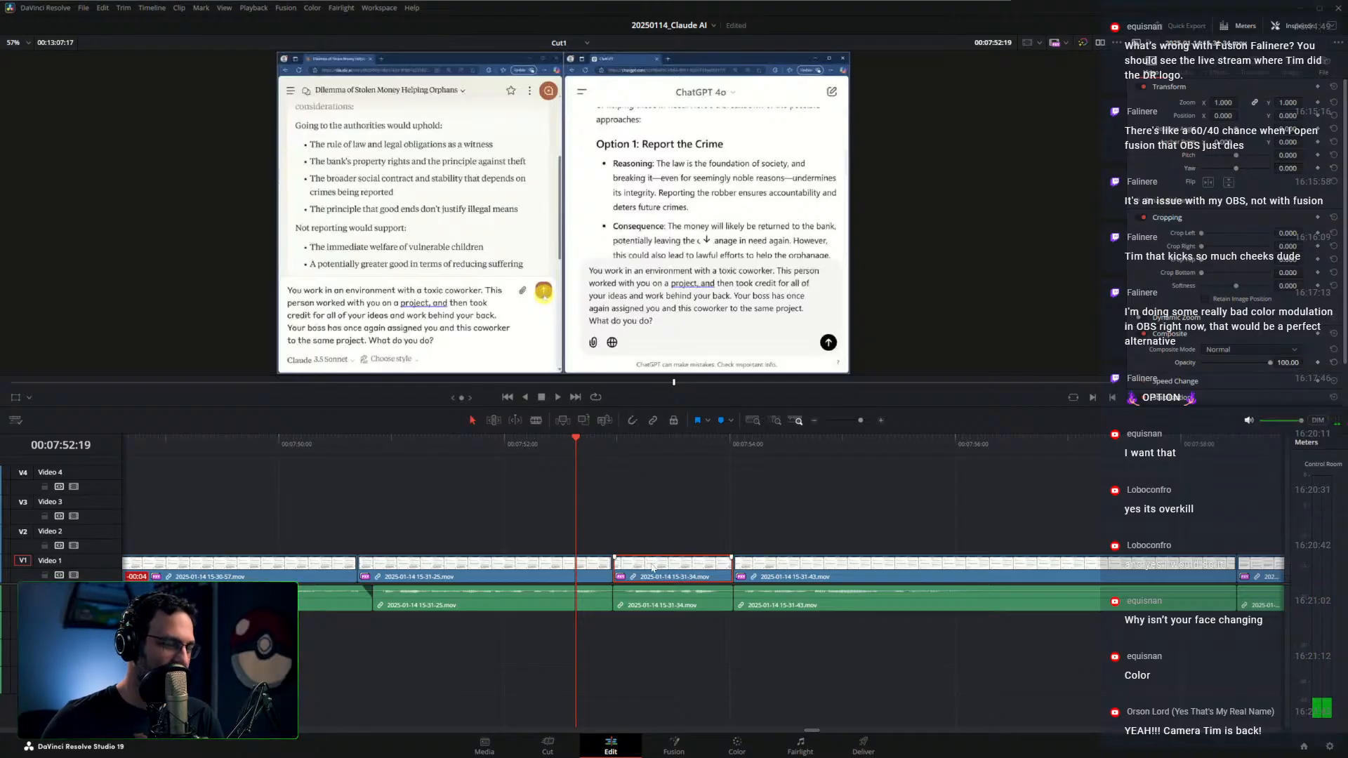
pyautogui.press('t')
pyautogui.moveTo(652, 566); pyautogui.dragTo(799, 574)
pyautogui.press('space')
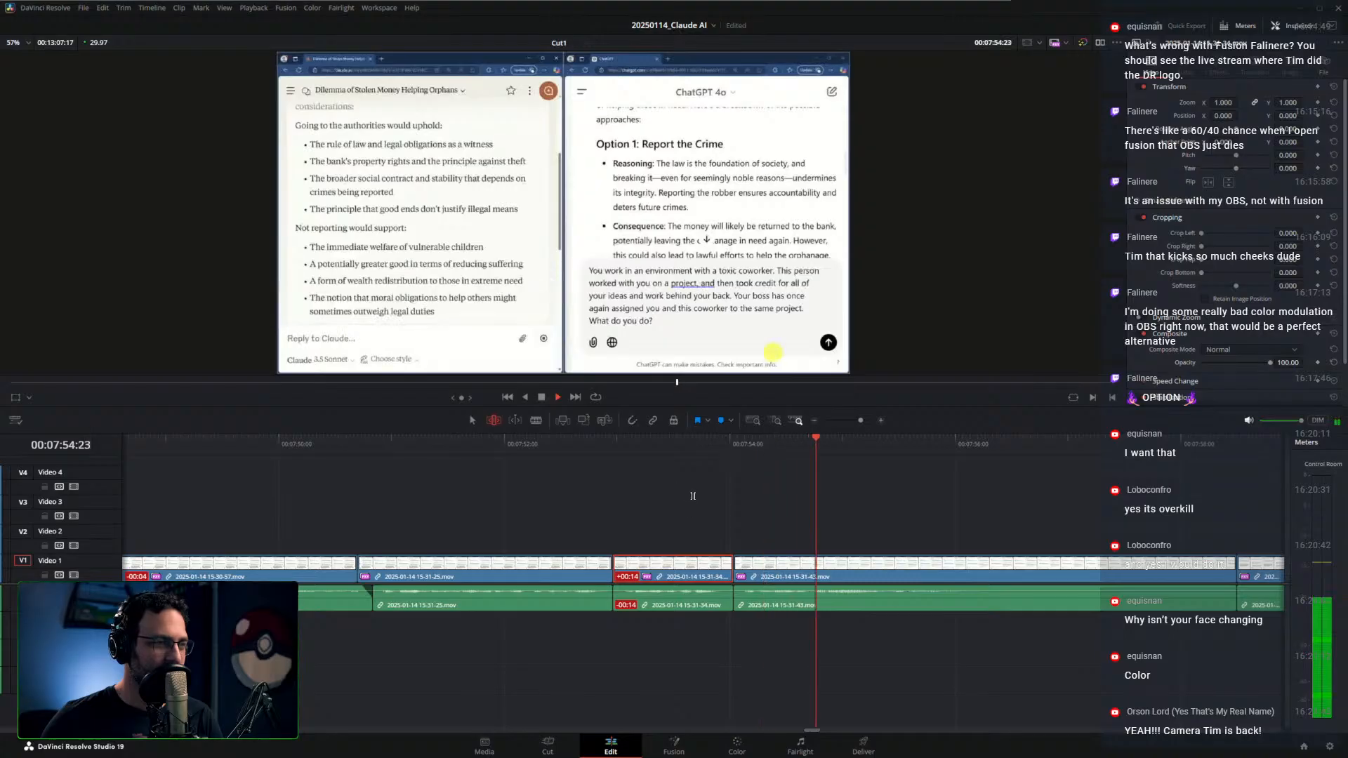
pyautogui.press('j')
pyautogui.press('a')
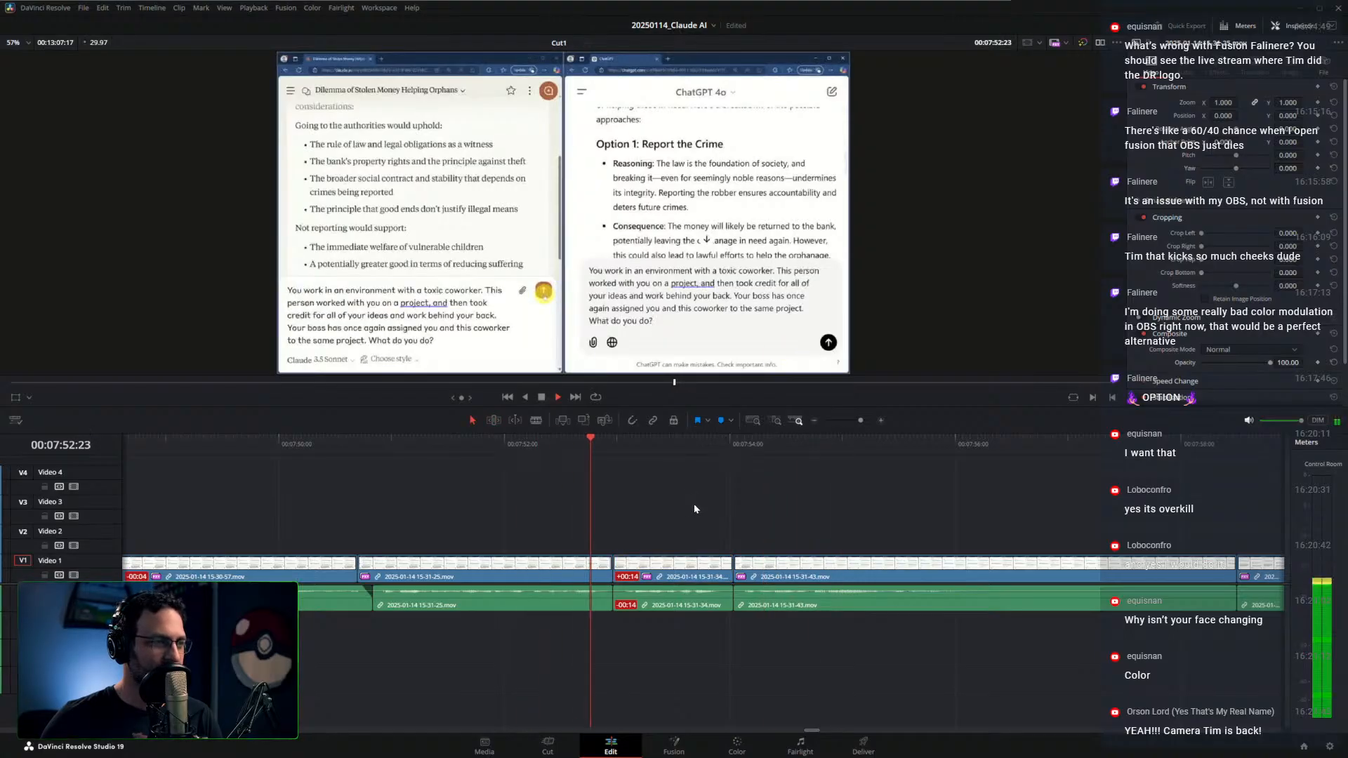
pyautogui.press('l')
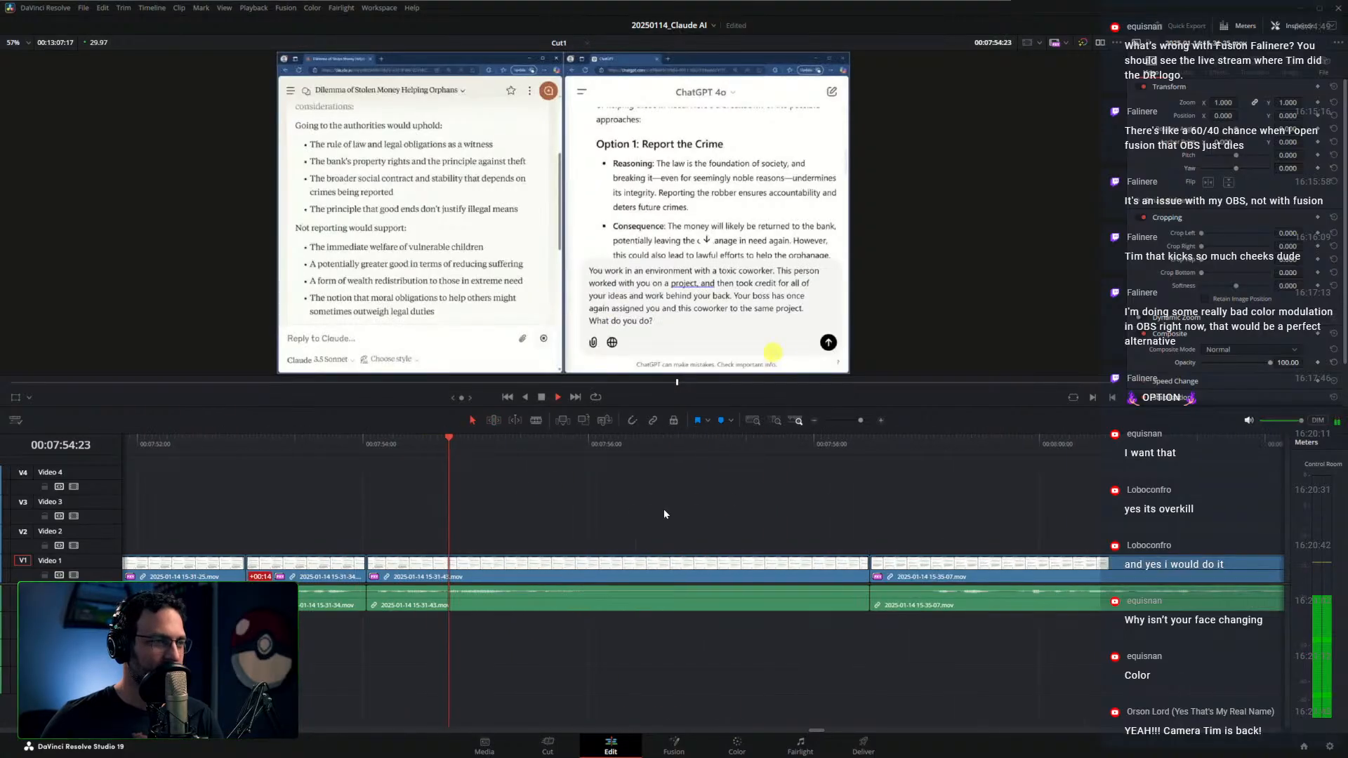
pyautogui.press('k')
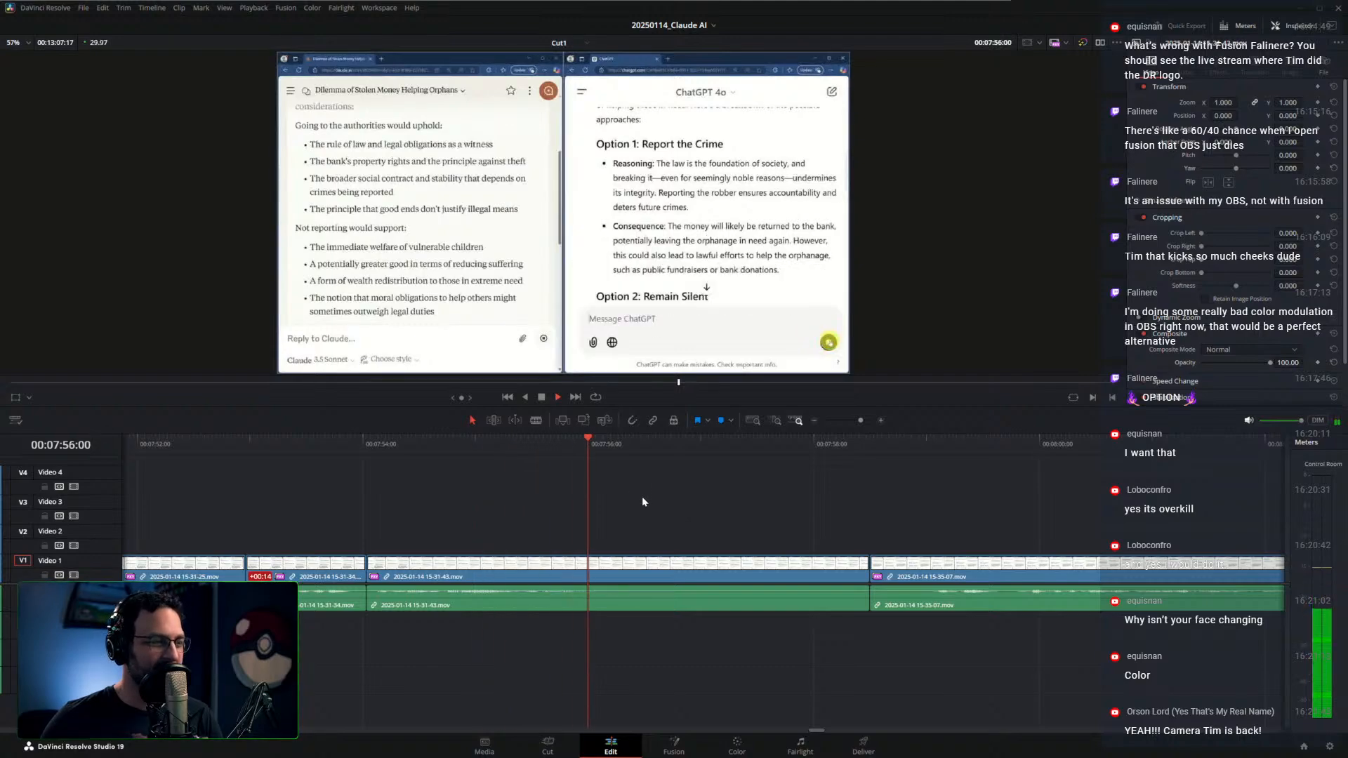
pyautogui.moveTo(603, 444); pyautogui.dragTo(682, 453)
pyautogui.hotkey('ctrl', 'shift', ']')
pyautogui.hotkey('ctrl', 'shift', '[')
pyautogui.press('j')
pyautogui.press('l')
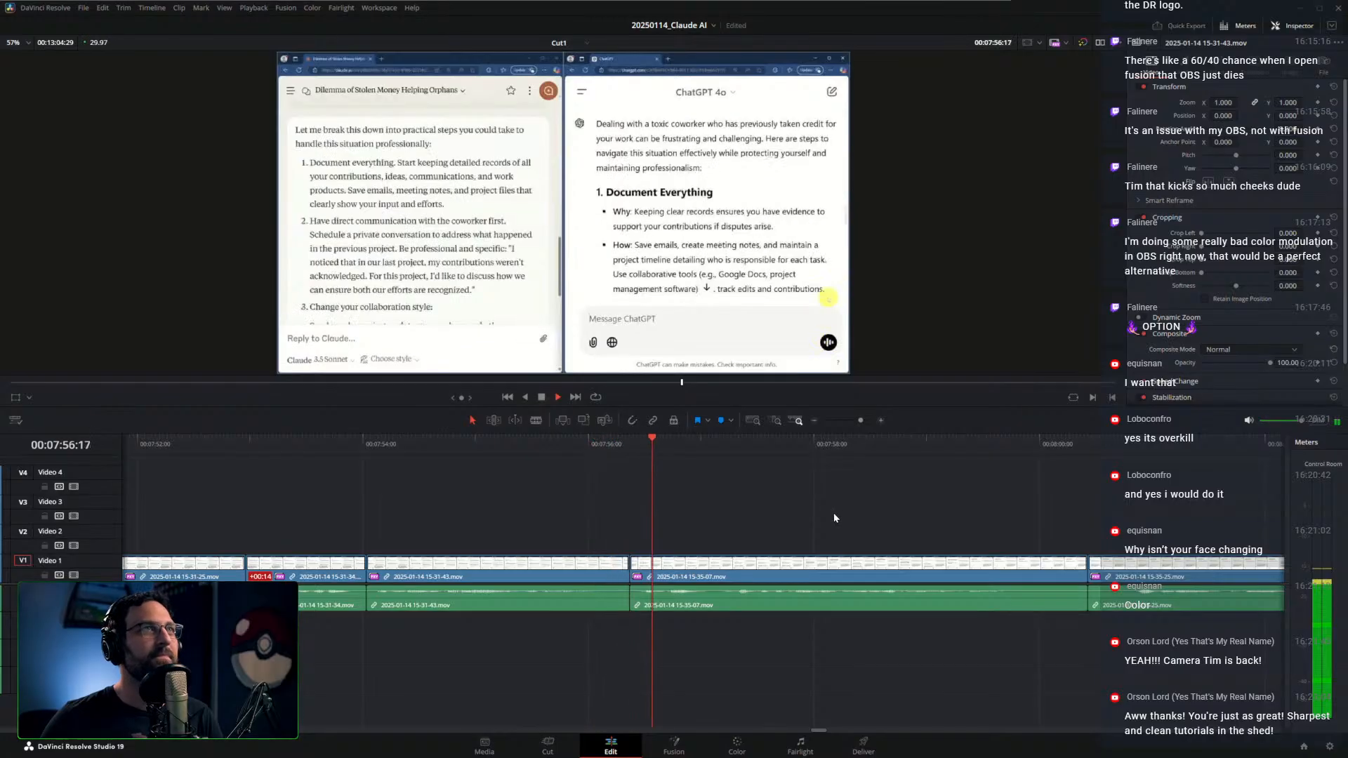
pyautogui.hotkey('ctrl', 's')
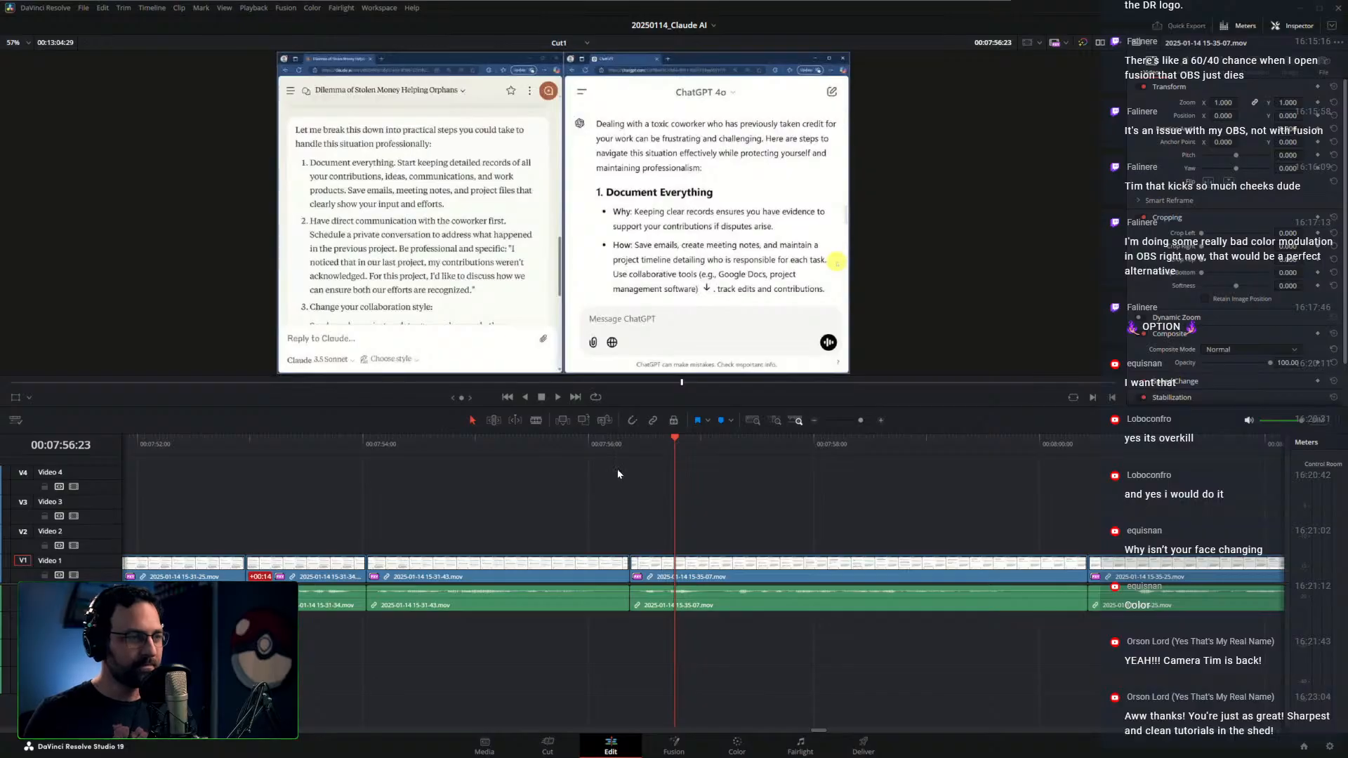
pyautogui.click(592, 443)
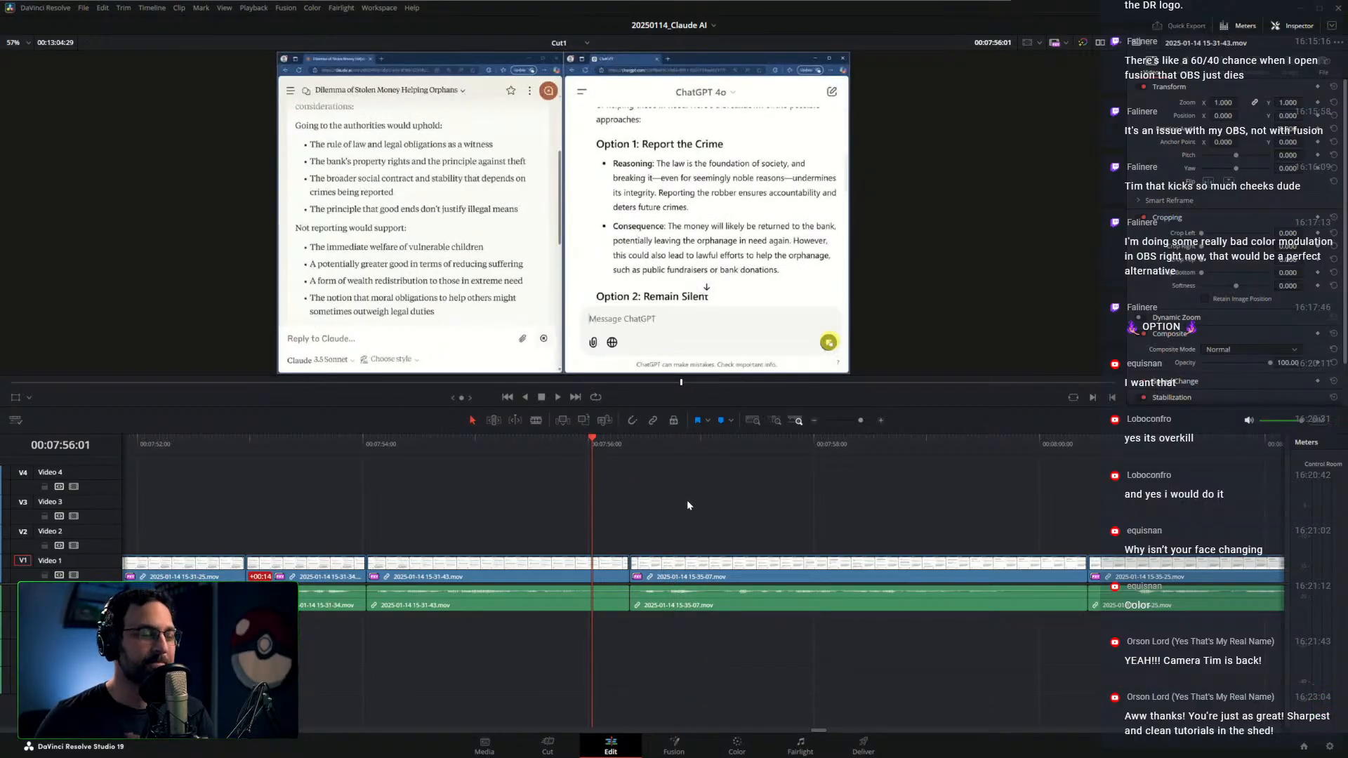
pyautogui.press('space')
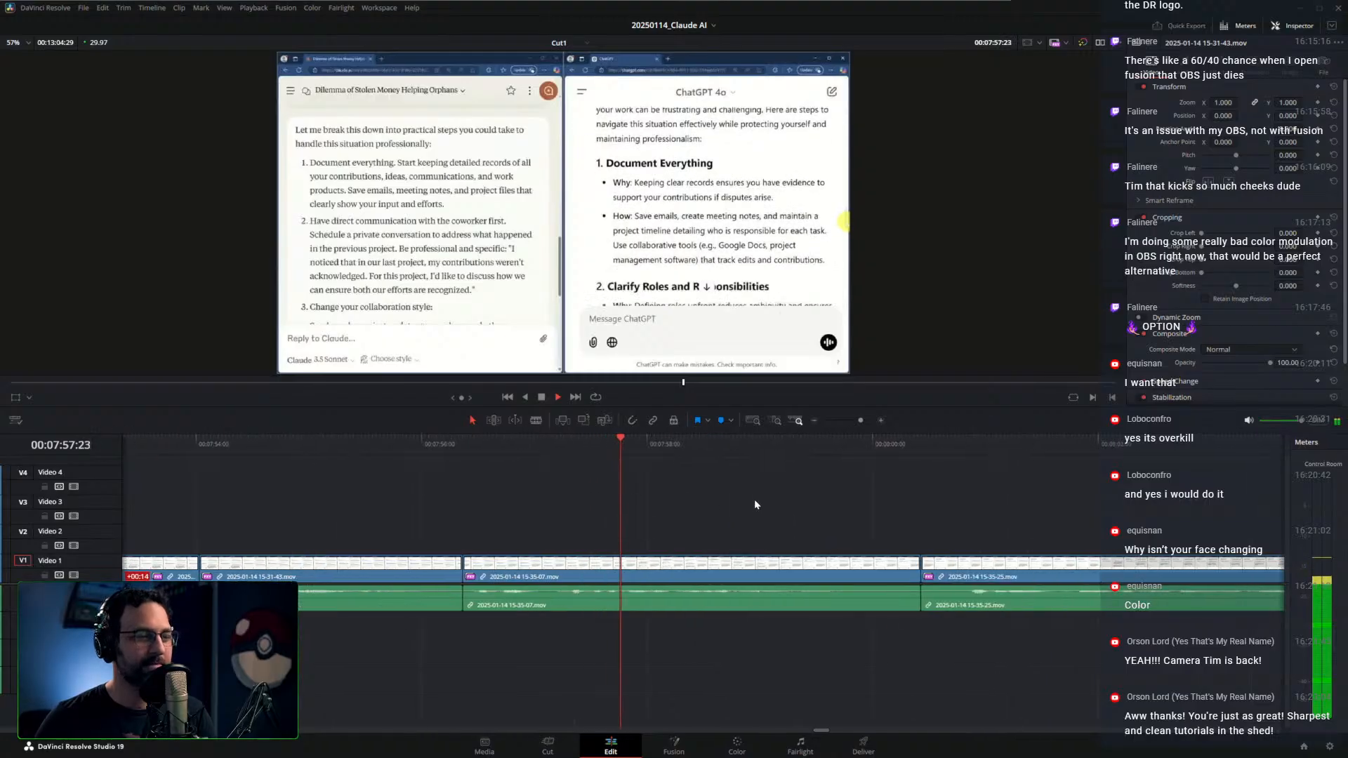
pyautogui.press('space')
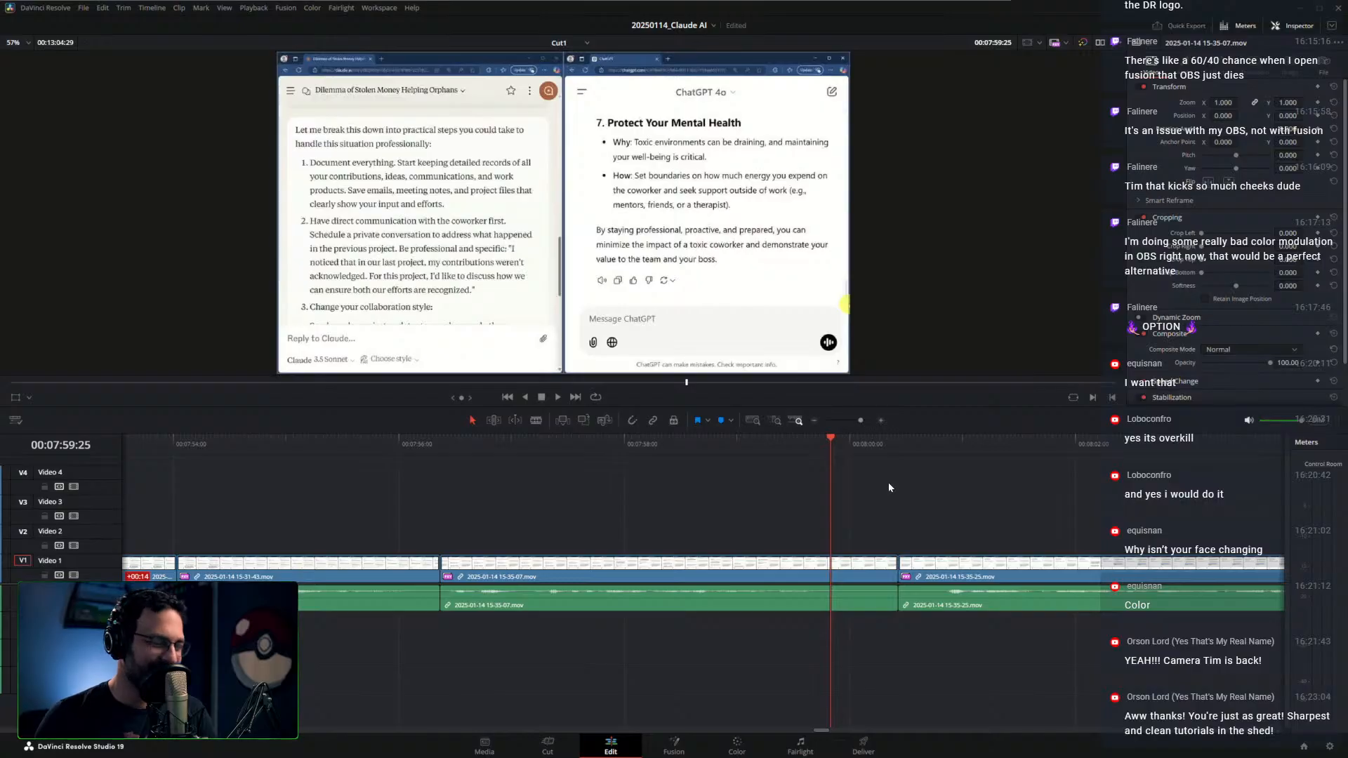
pyautogui.moveTo(831, 444); pyautogui.dragTo(808, 442)
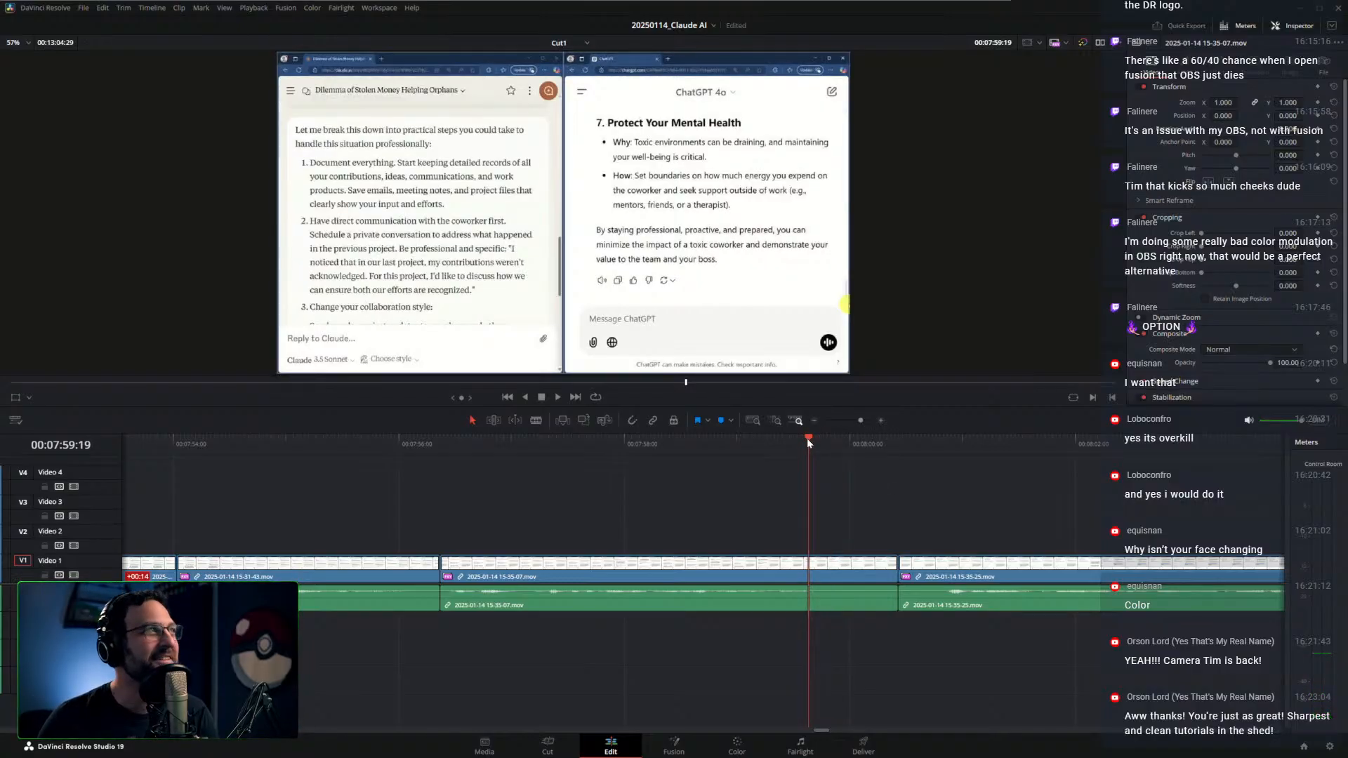
pyautogui.moveTo(807, 438)
pyautogui.mouseDown()
pyautogui.moveTo(866, 441)
pyautogui.moveTo(800, 441)
pyautogui.mouseUp()
pyautogui.hotkey('ctrl', 'shift', ']')
pyautogui.press('space')
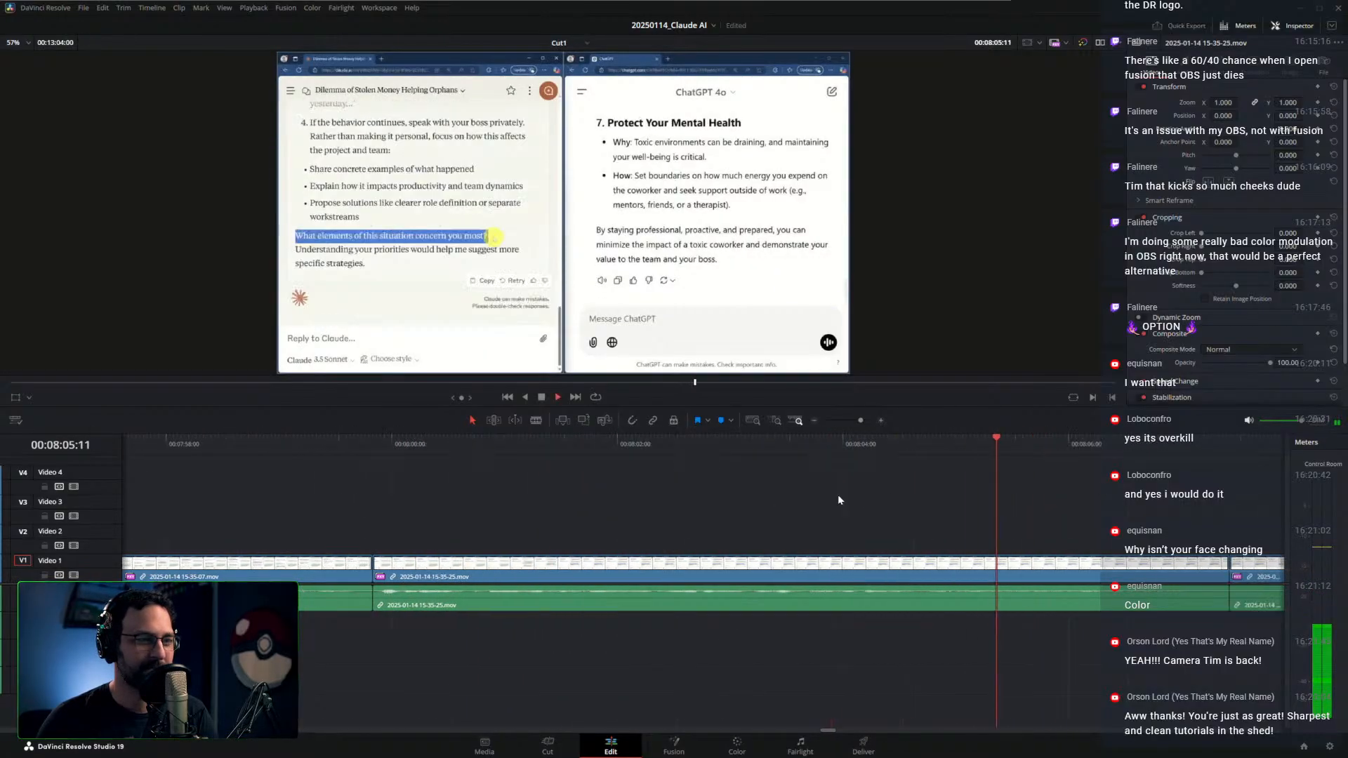
pyautogui.moveTo(638, 445); pyautogui.dragTo(586, 450)
pyautogui.hotkey('ctrl', 'shift', ']')
pyautogui.press('space')
pyautogui.moveTo(824, 491); pyautogui.dragTo(681, 483)
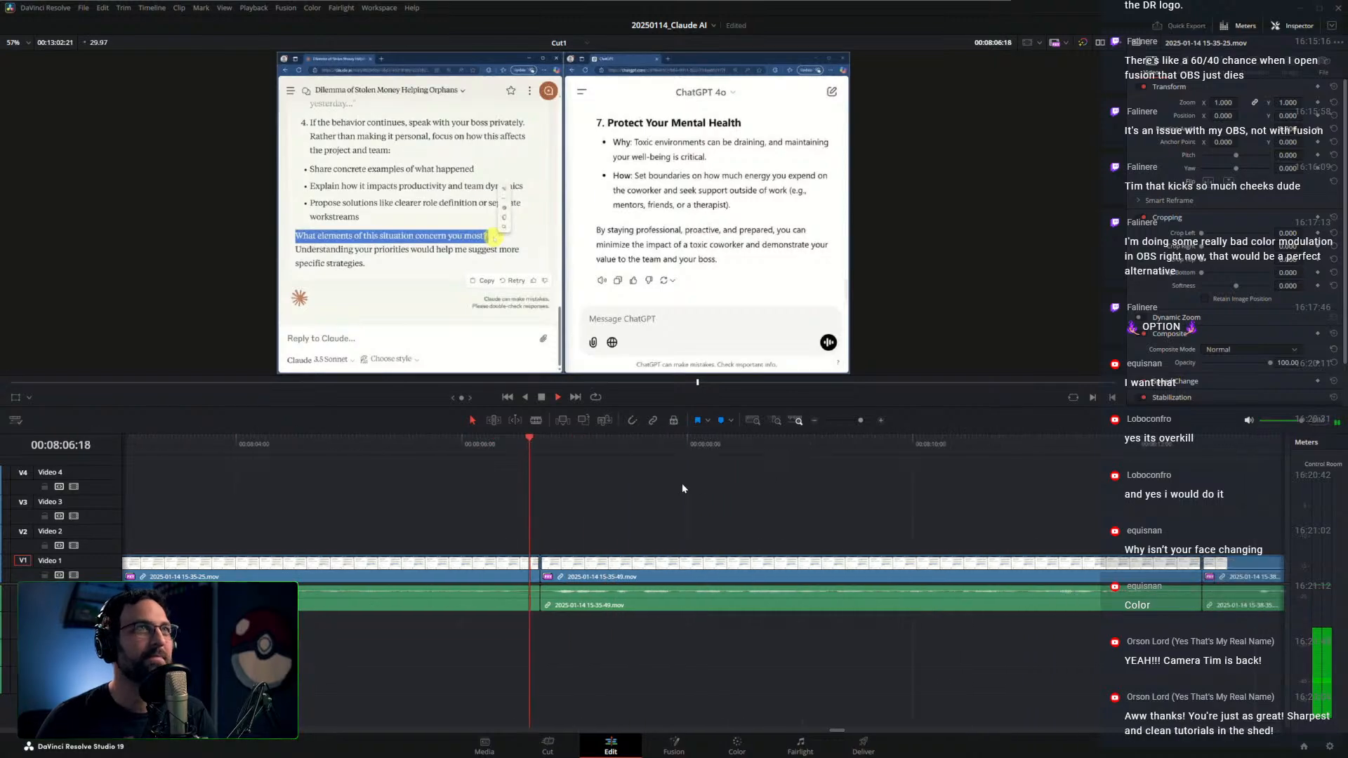
pyautogui.moveTo(485, 443); pyautogui.dragTo(445, 446)
pyautogui.hotkey('ctrl', 'shift', ']')
pyautogui.press('space')
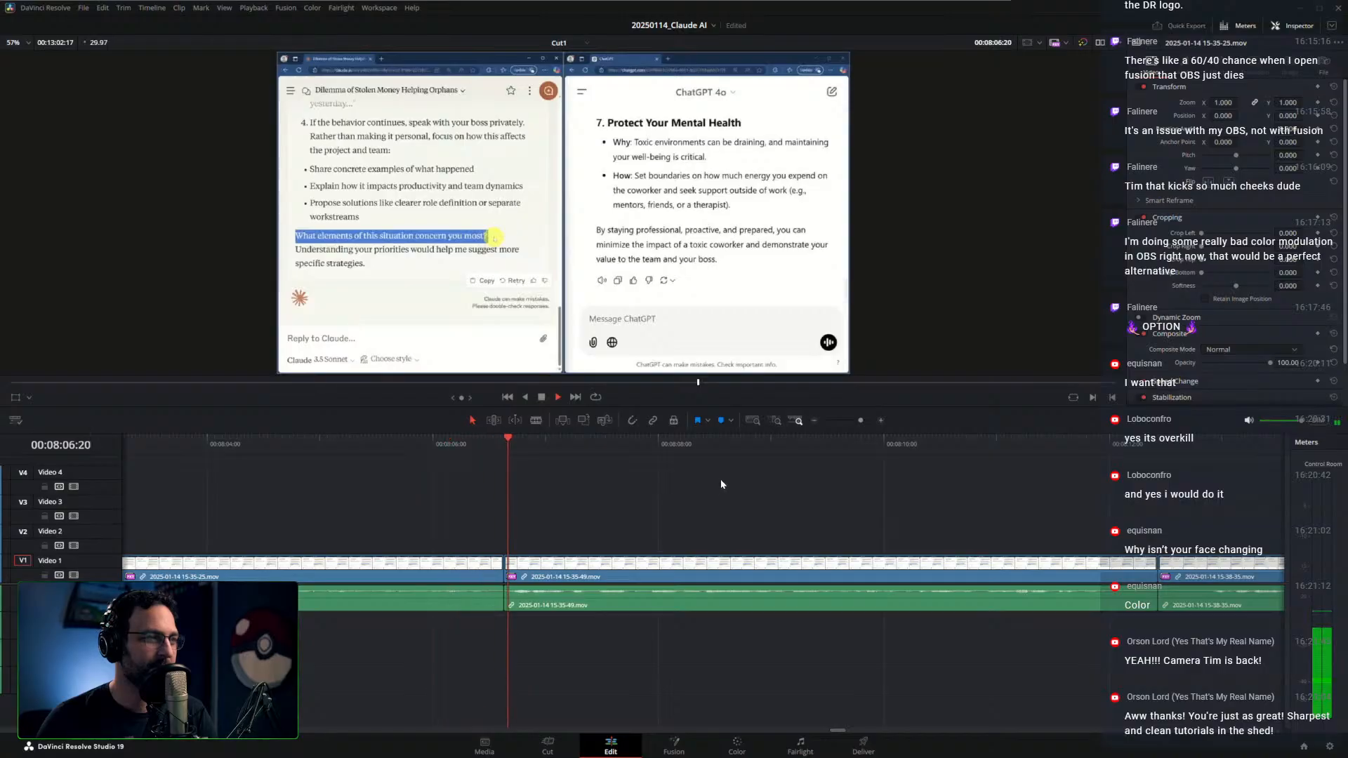
pyautogui.press('space')
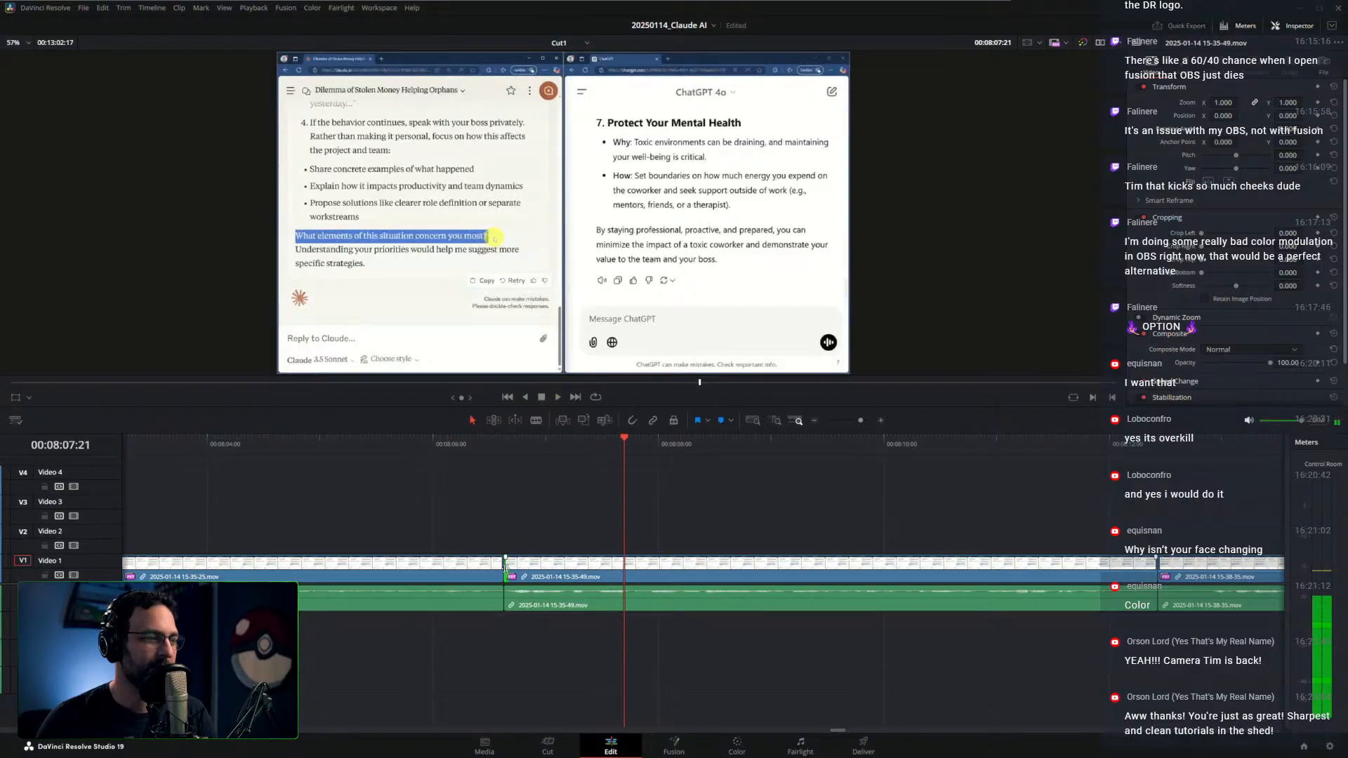
pyautogui.moveTo(504, 571); pyautogui.dragTo(558, 570)
pyautogui.click(490, 445)
pyautogui.press('space')
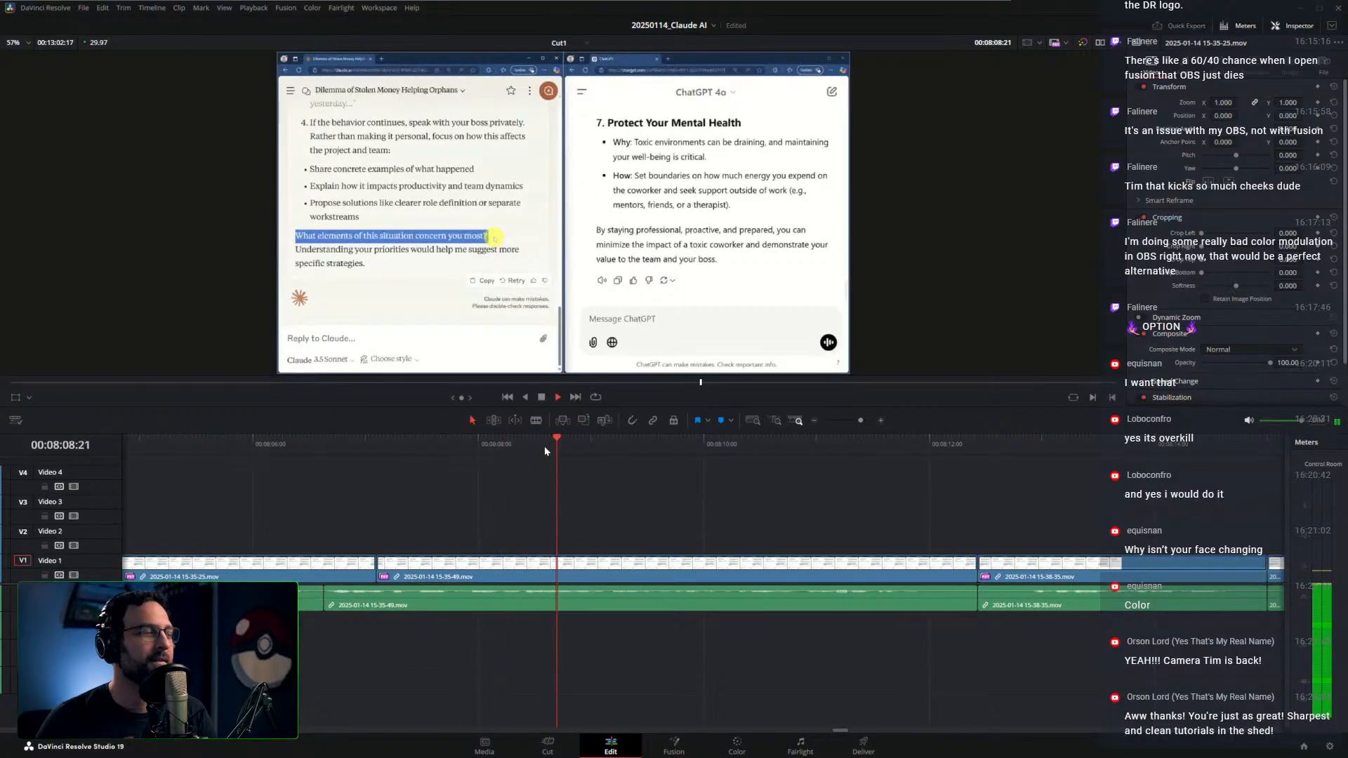
pyautogui.click(794, 449)
pyautogui.hscroll(4, 862, 480)
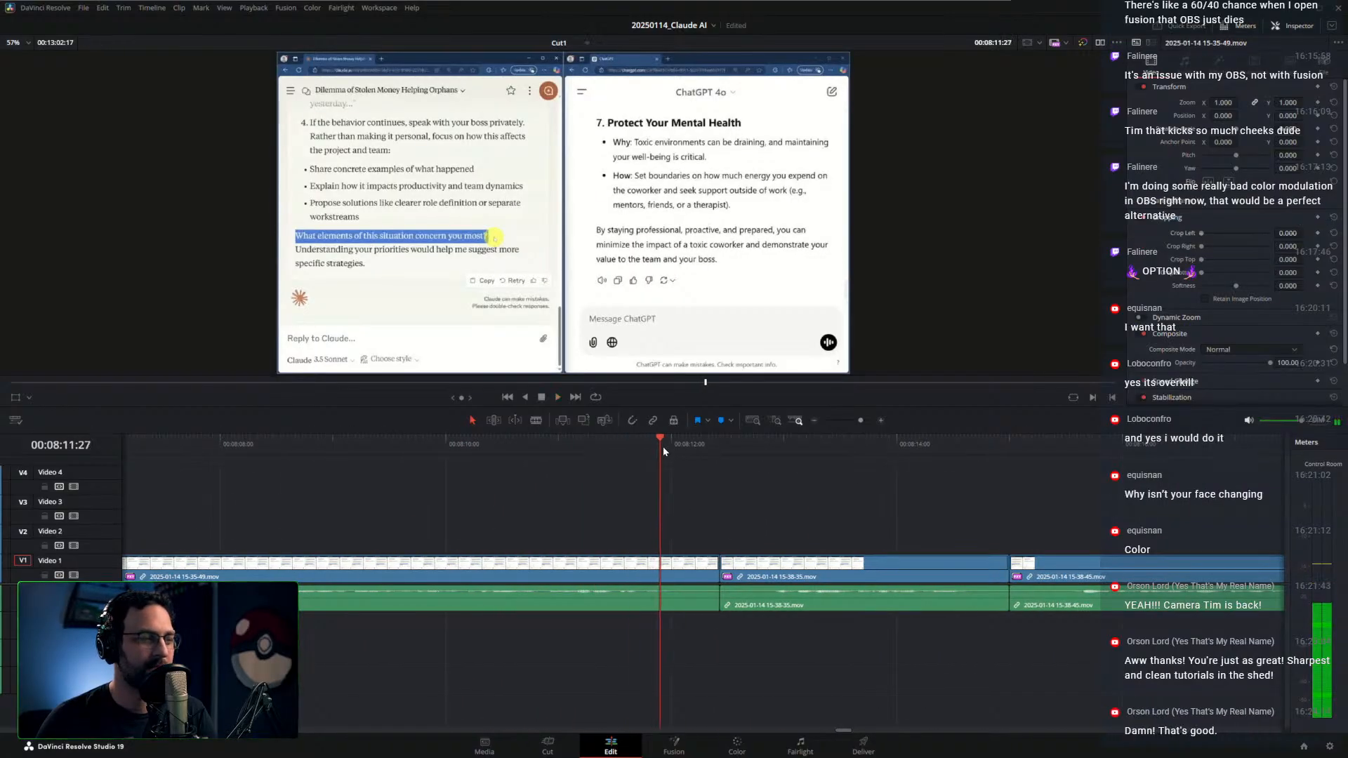
pyautogui.moveTo(662, 447); pyautogui.dragTo(723, 453)
pyautogui.hotkey('ctrl', 'shift', ']')
pyautogui.hotkey('ctrl', 'shift', '[')
pyautogui.moveTo(724, 454); pyautogui.dragTo(634, 455)
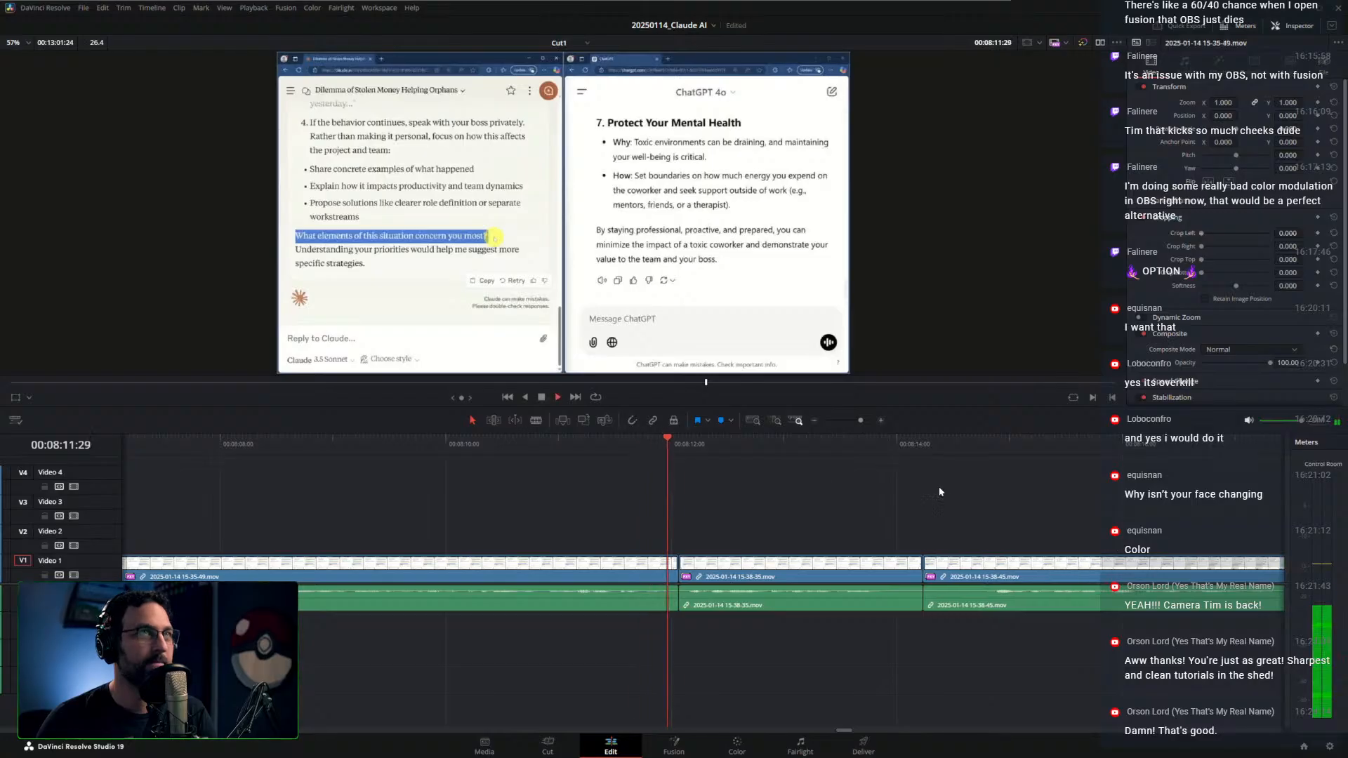
pyautogui.press('space')
pyautogui.hscroll(2, 862, 488)
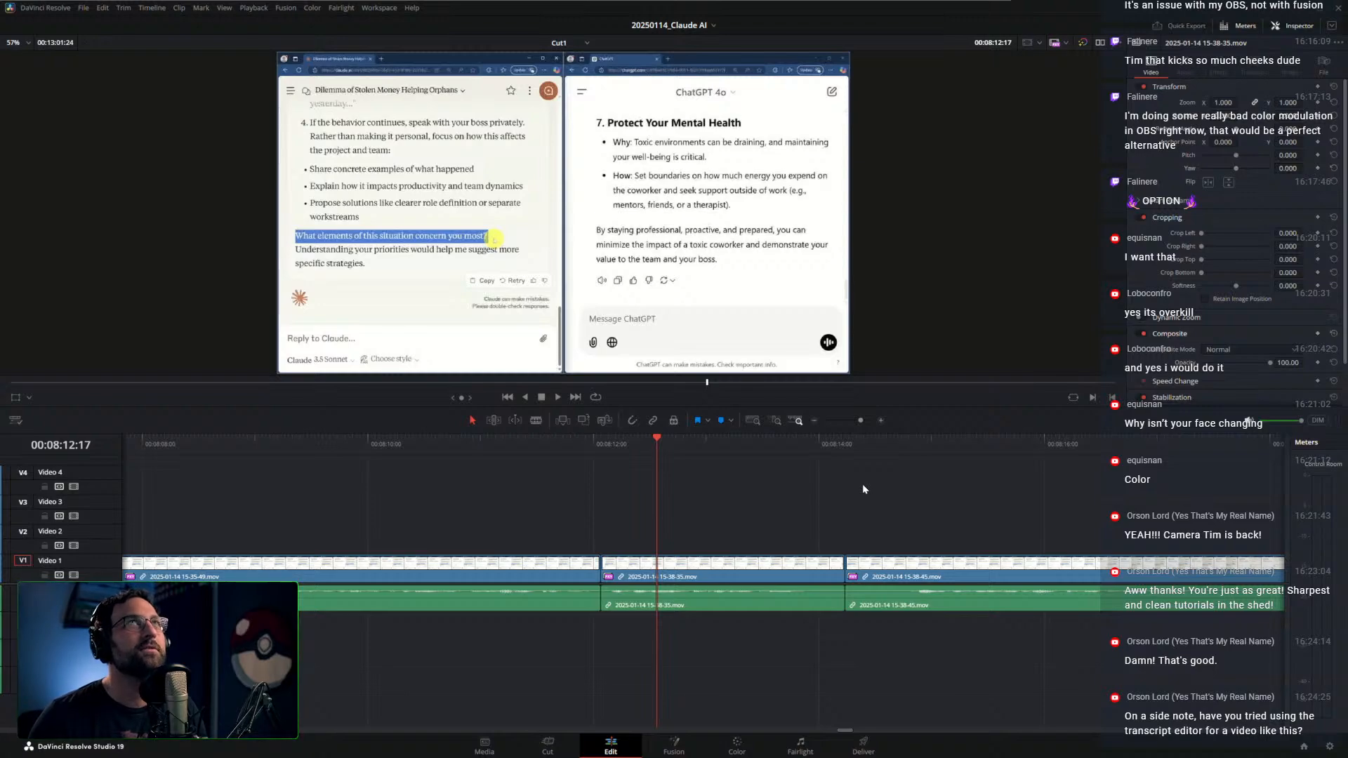
pyautogui.scroll(-5, 856, 498)
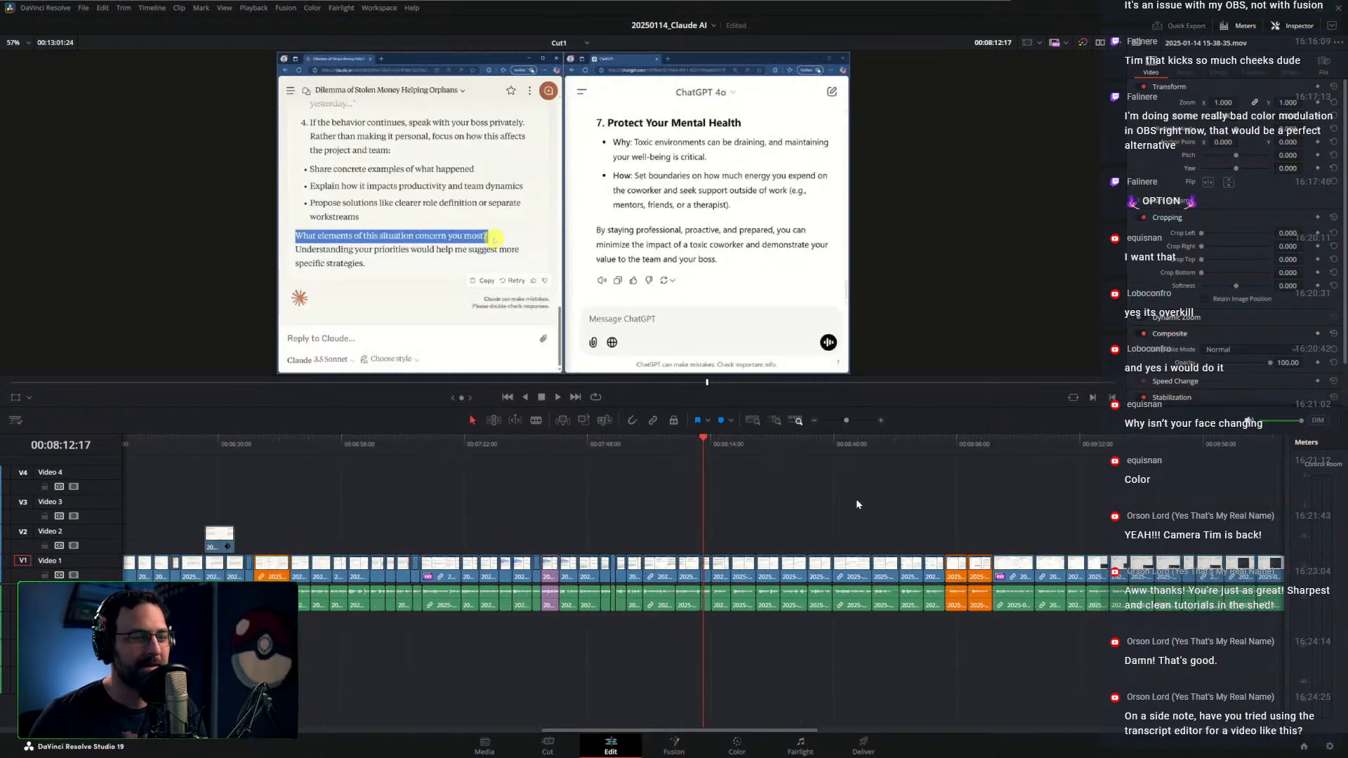
pyautogui.hscroll(5, 857, 499)
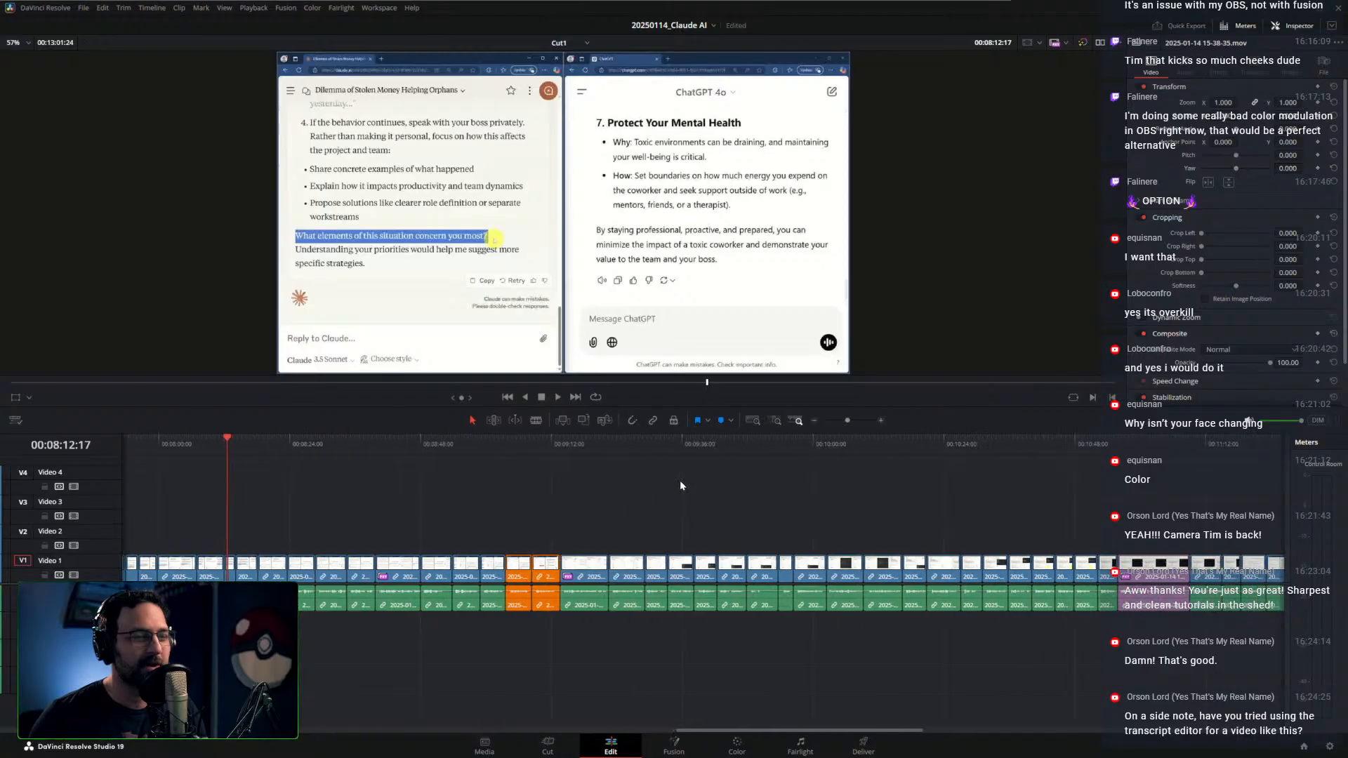
pyautogui.hscroll(1, 679, 482)
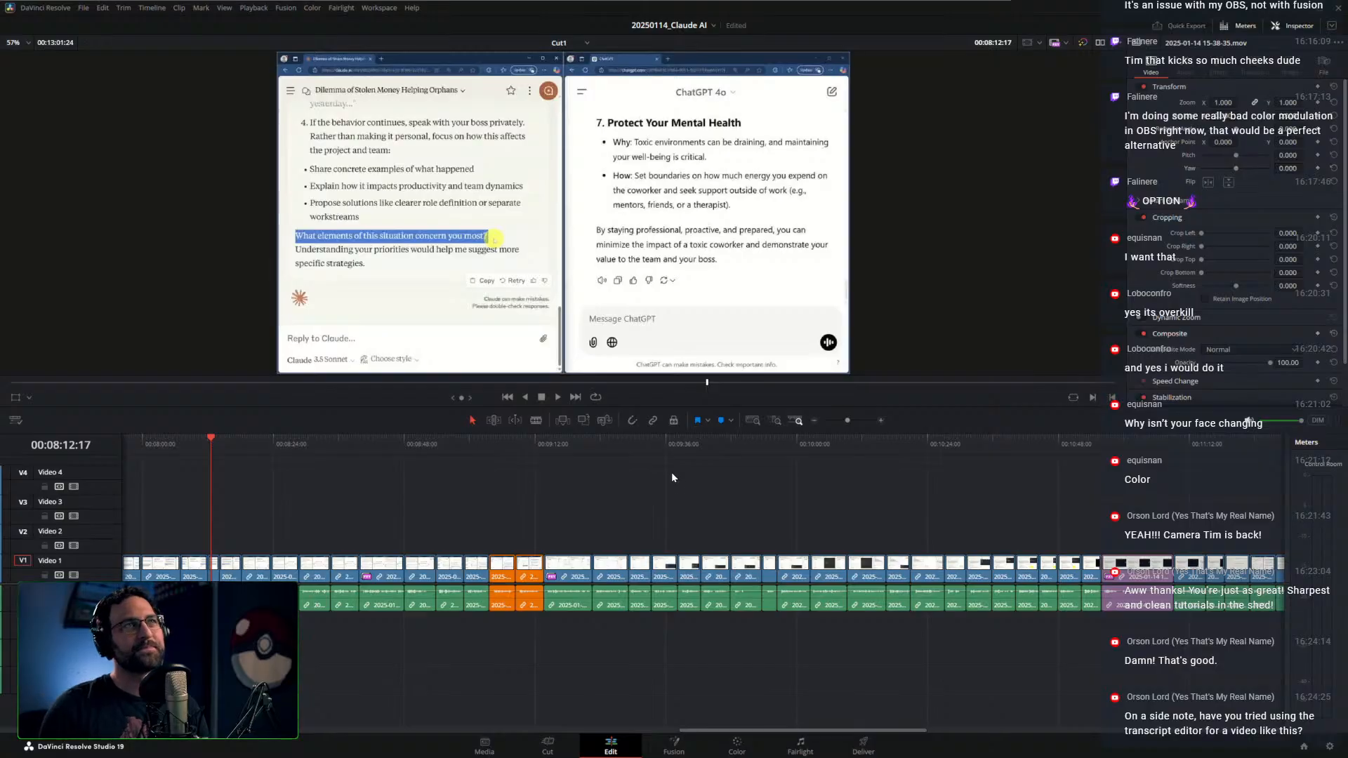
pyautogui.scroll(7, 354, 532)
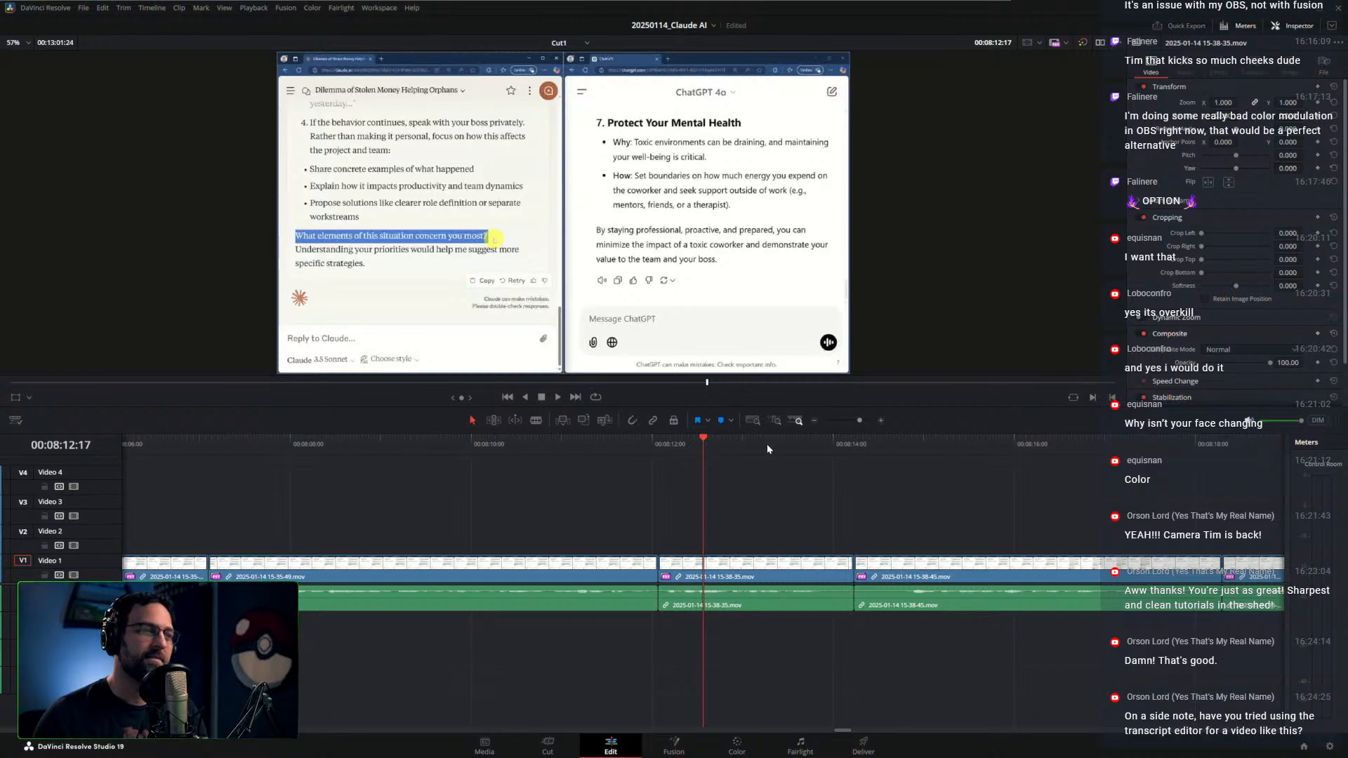
pyautogui.click(659, 447)
pyautogui.hscroll(-3, 959, 499)
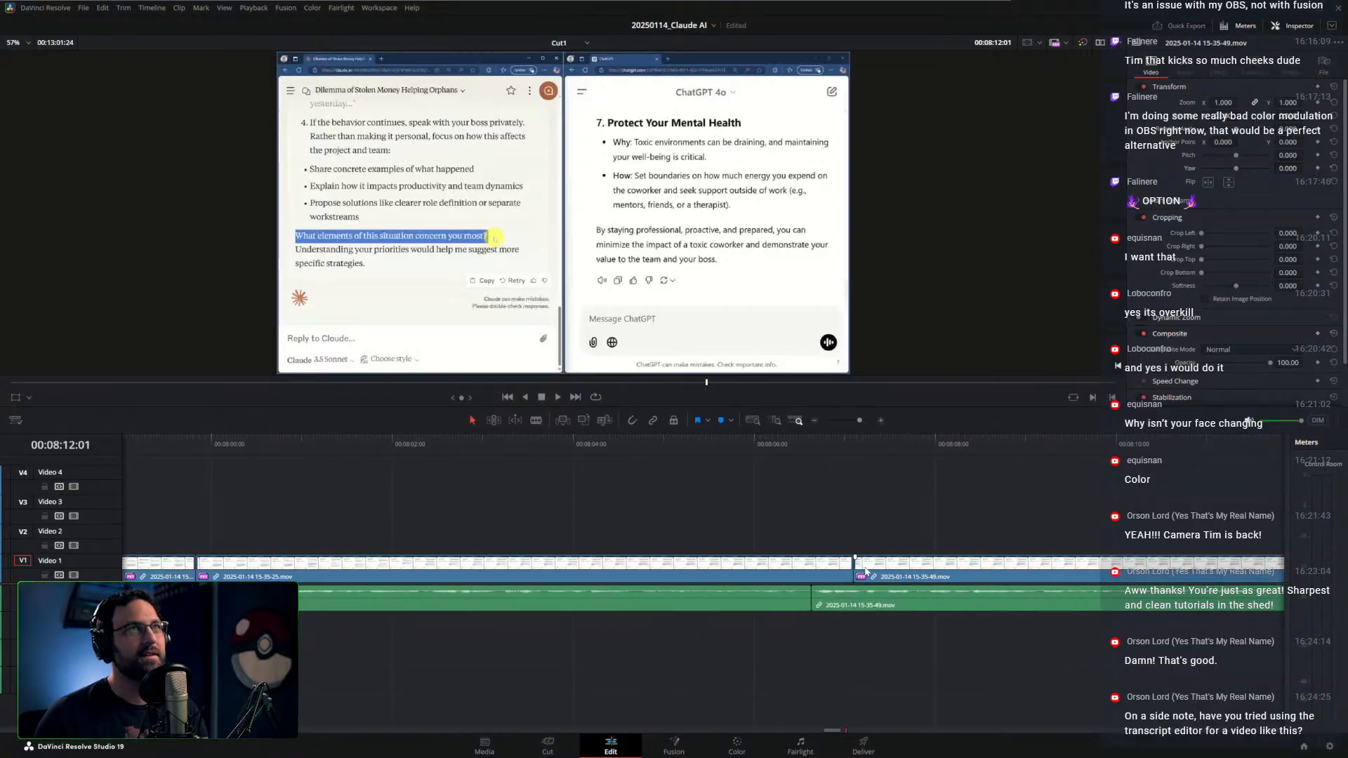
pyautogui.hscroll(2, 866, 570)
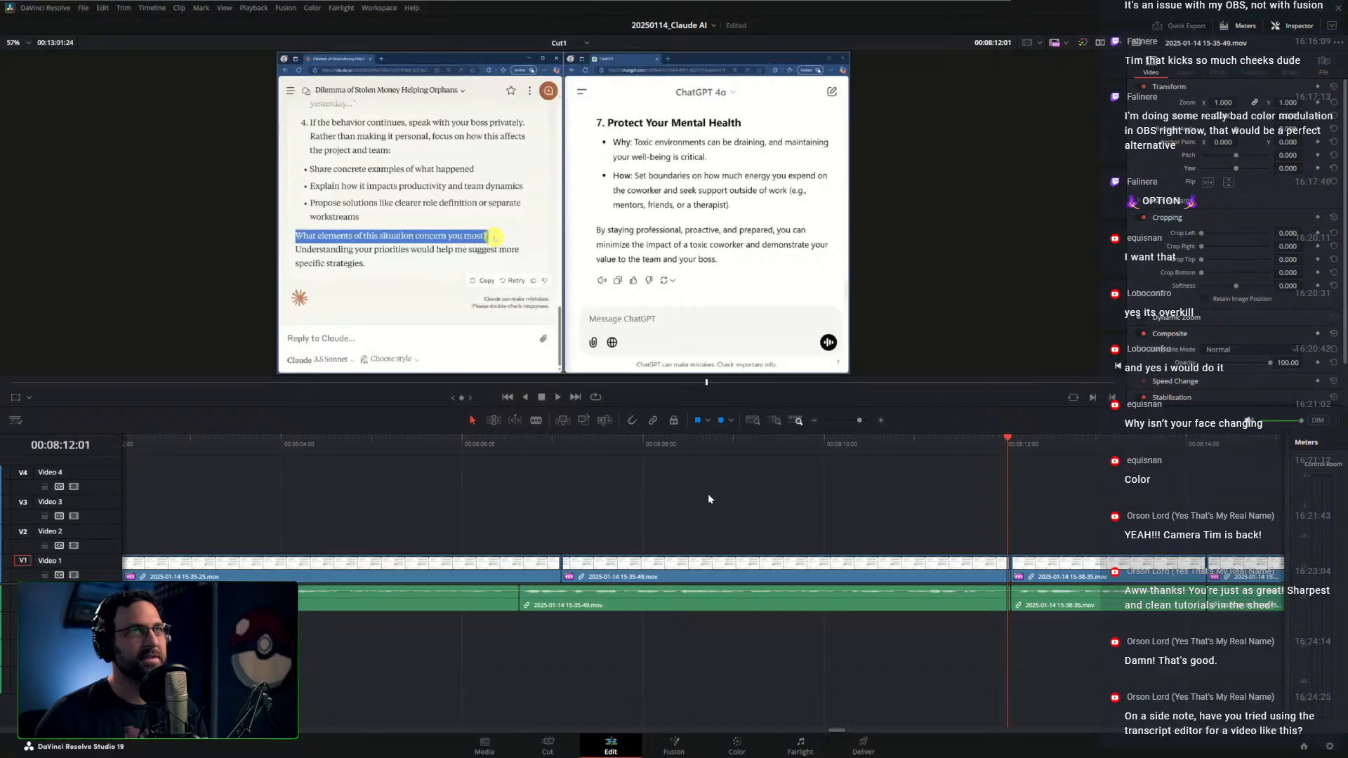
pyautogui.click(541, 442)
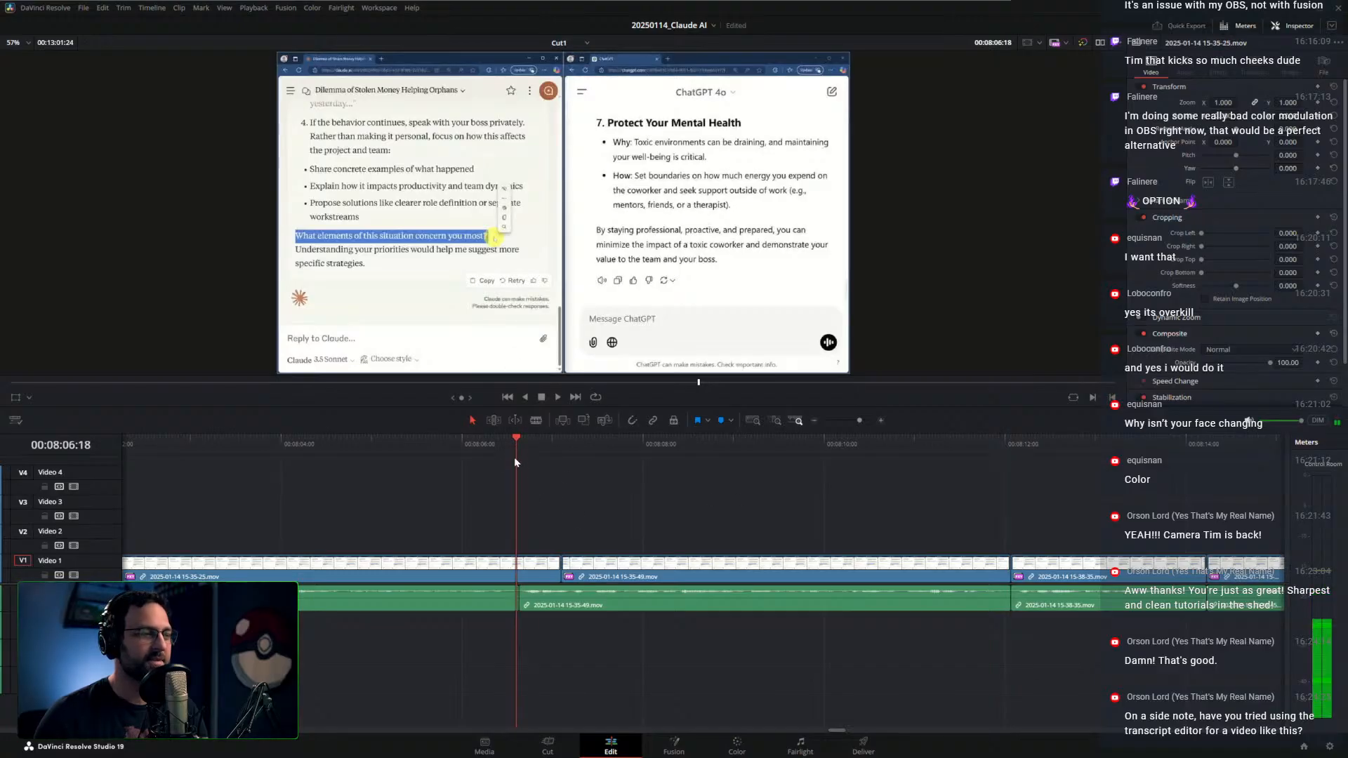
pyautogui.click(518, 445)
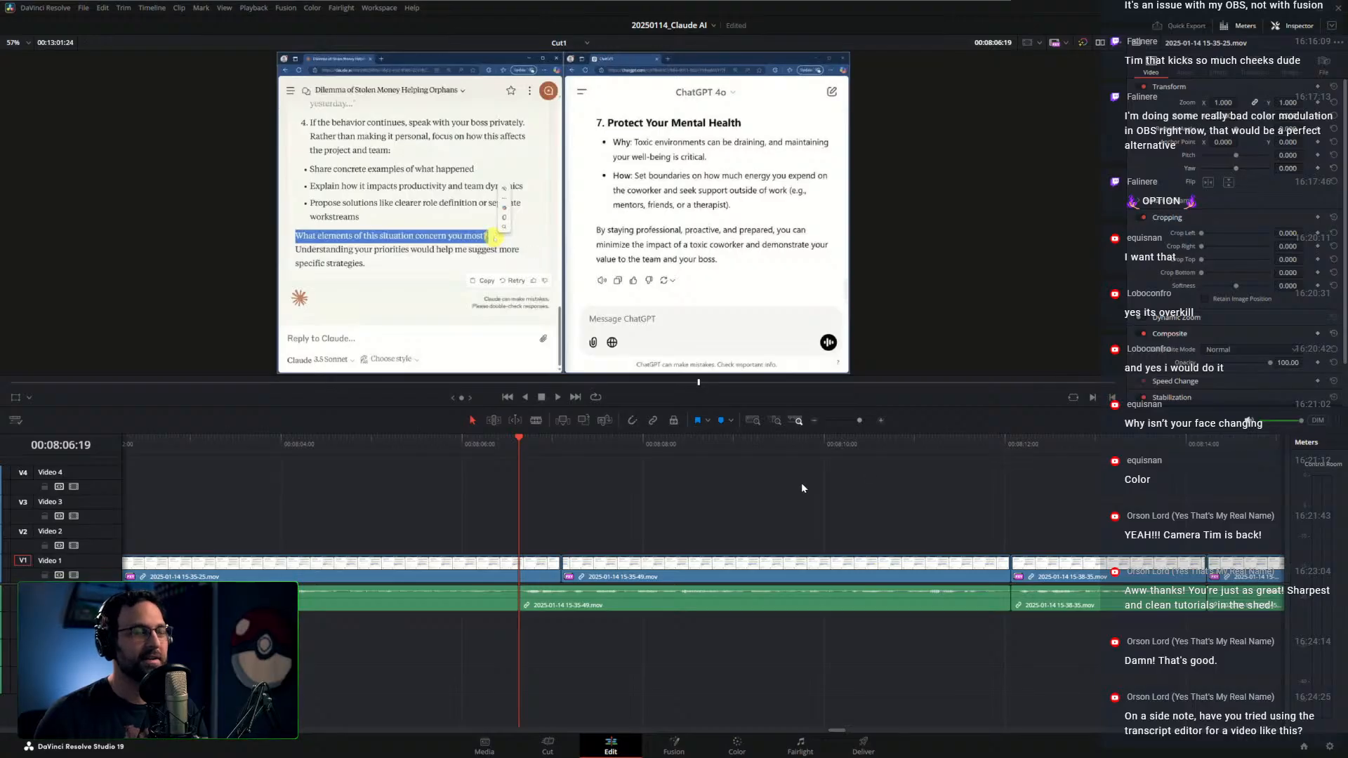
pyautogui.hscroll(2, 802, 482)
pyautogui.click(769, 450)
pyautogui.hscroll(1, 874, 491)
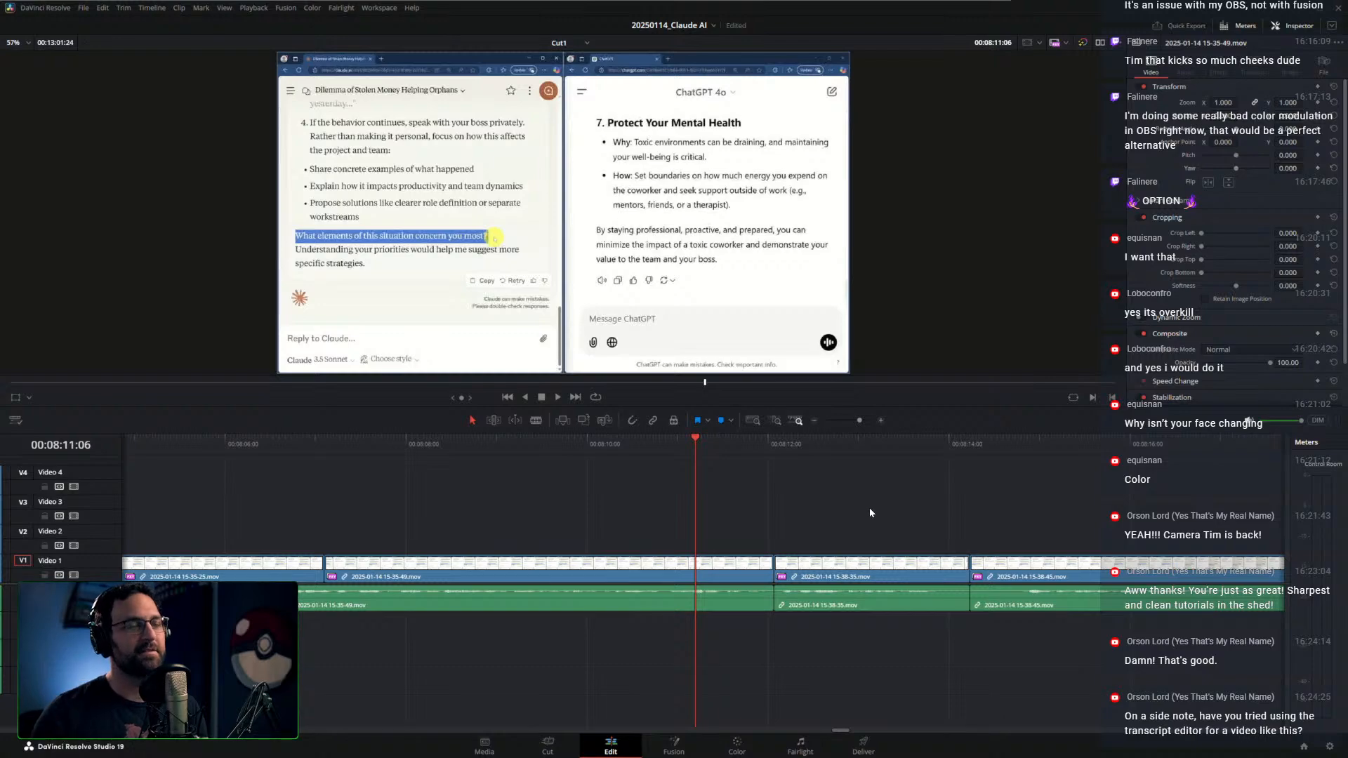
pyautogui.press('space')
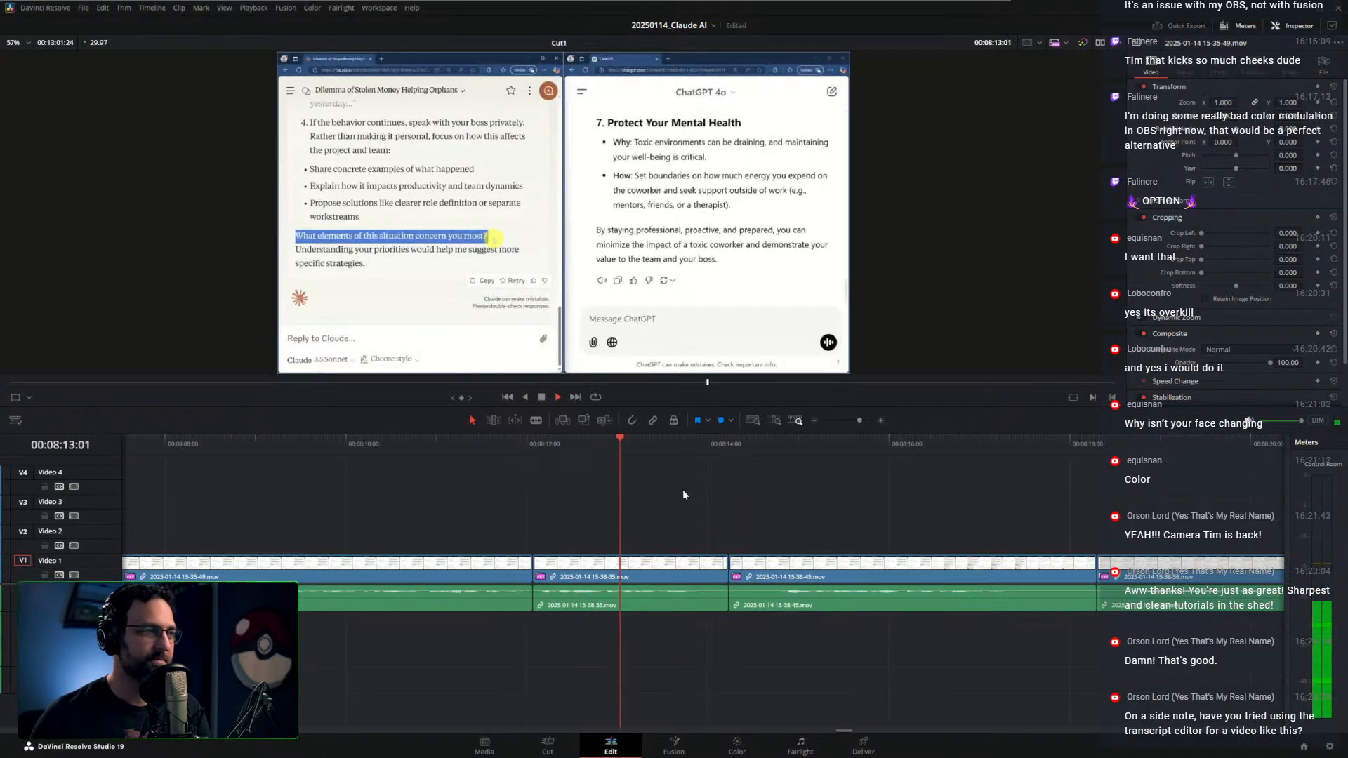
pyautogui.moveTo(792, 447); pyautogui.dragTo(728, 452)
pyautogui.hotkey('ctrl', 'shift', ']')
pyautogui.hotkey('ctrl', 'shift', '[')
pyautogui.press('space')
pyautogui.hscroll(4, 815, 501)
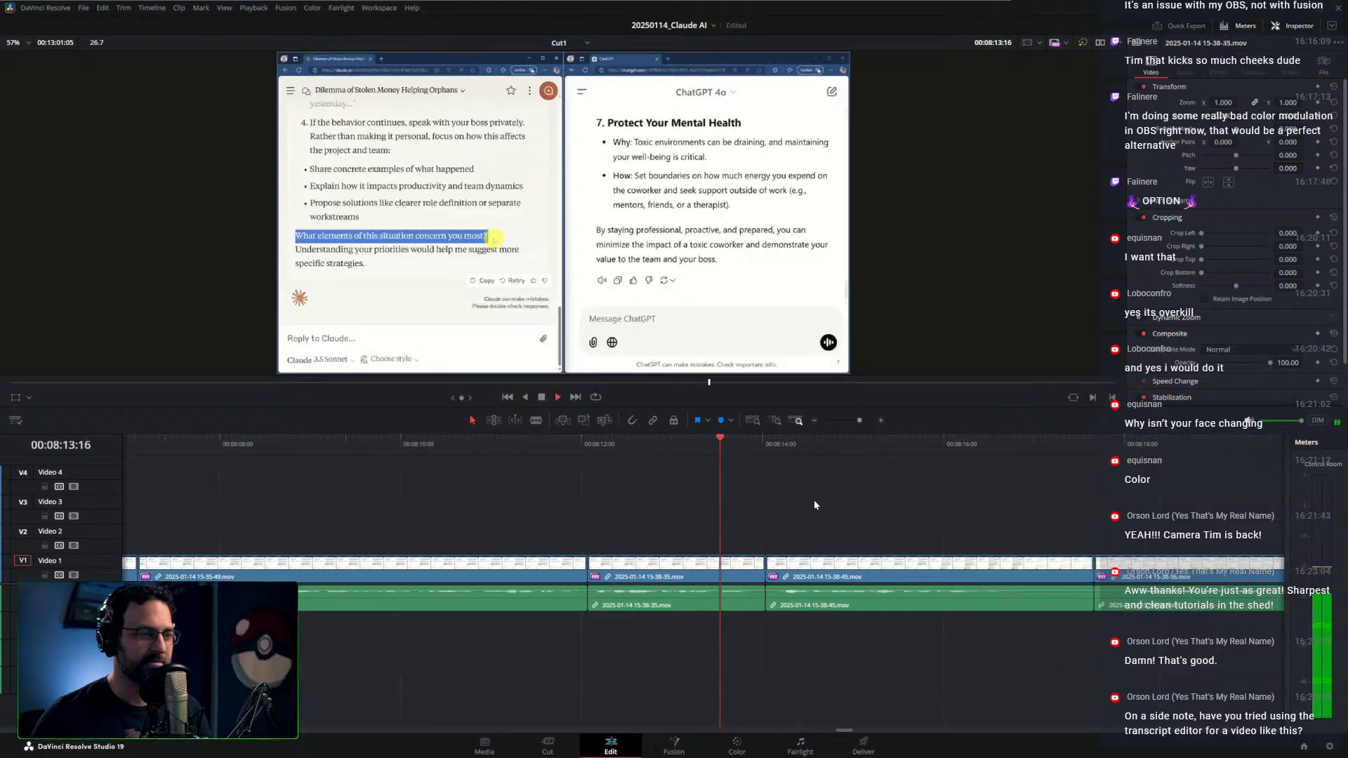
pyautogui.press('space')
pyautogui.press('Down')
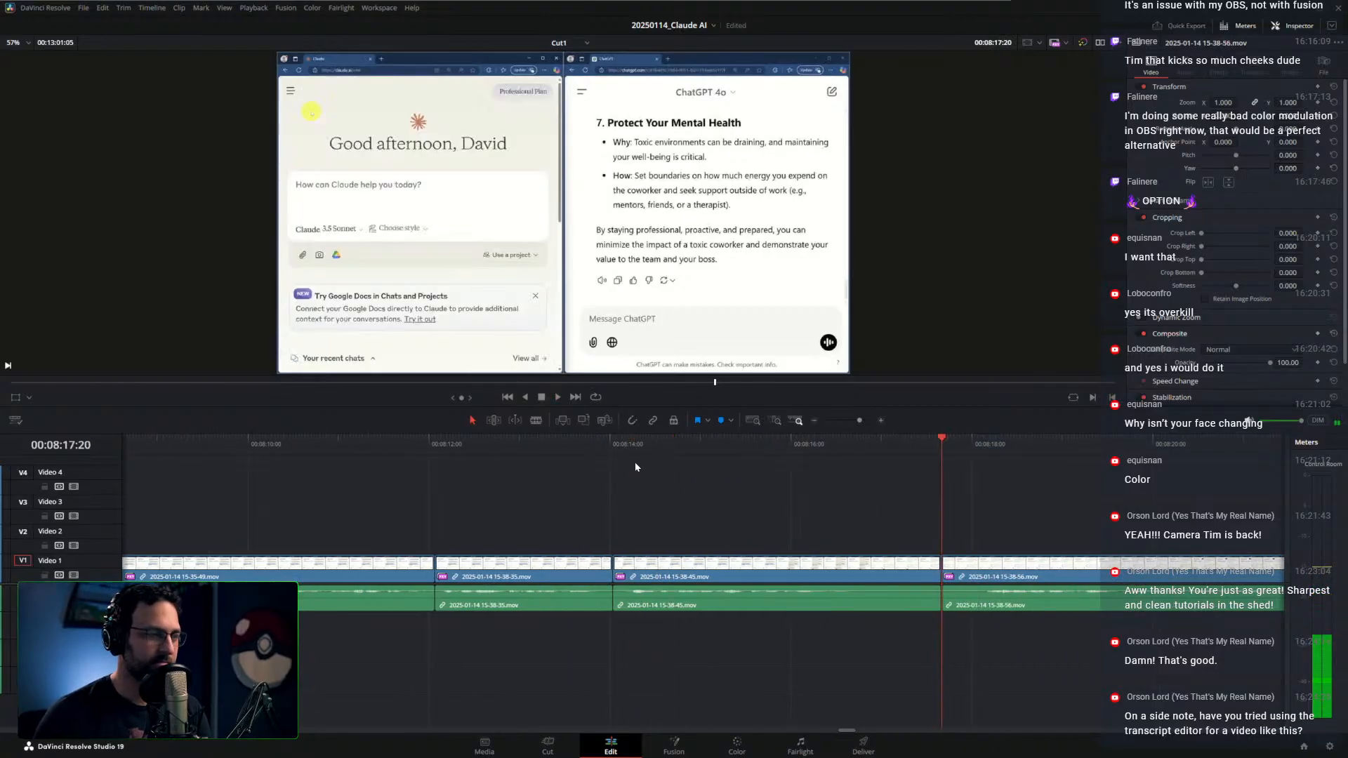
pyautogui.press('Up')
pyautogui.press('Right')
pyautogui.press('Right')
pyautogui.hotkey('ctrl', 'shift', '[')
pyautogui.press('space')
pyautogui.press('space')
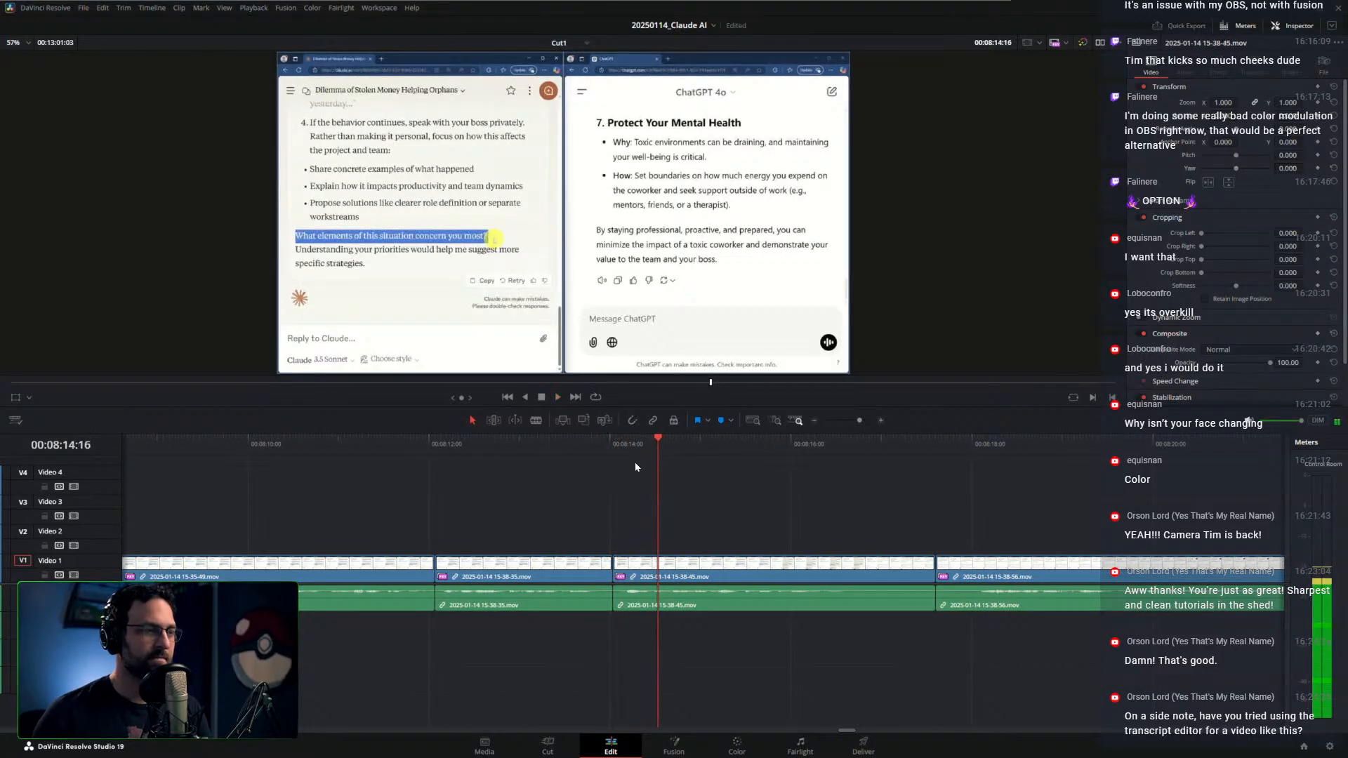
pyautogui.click(587, 441)
pyautogui.press('space')
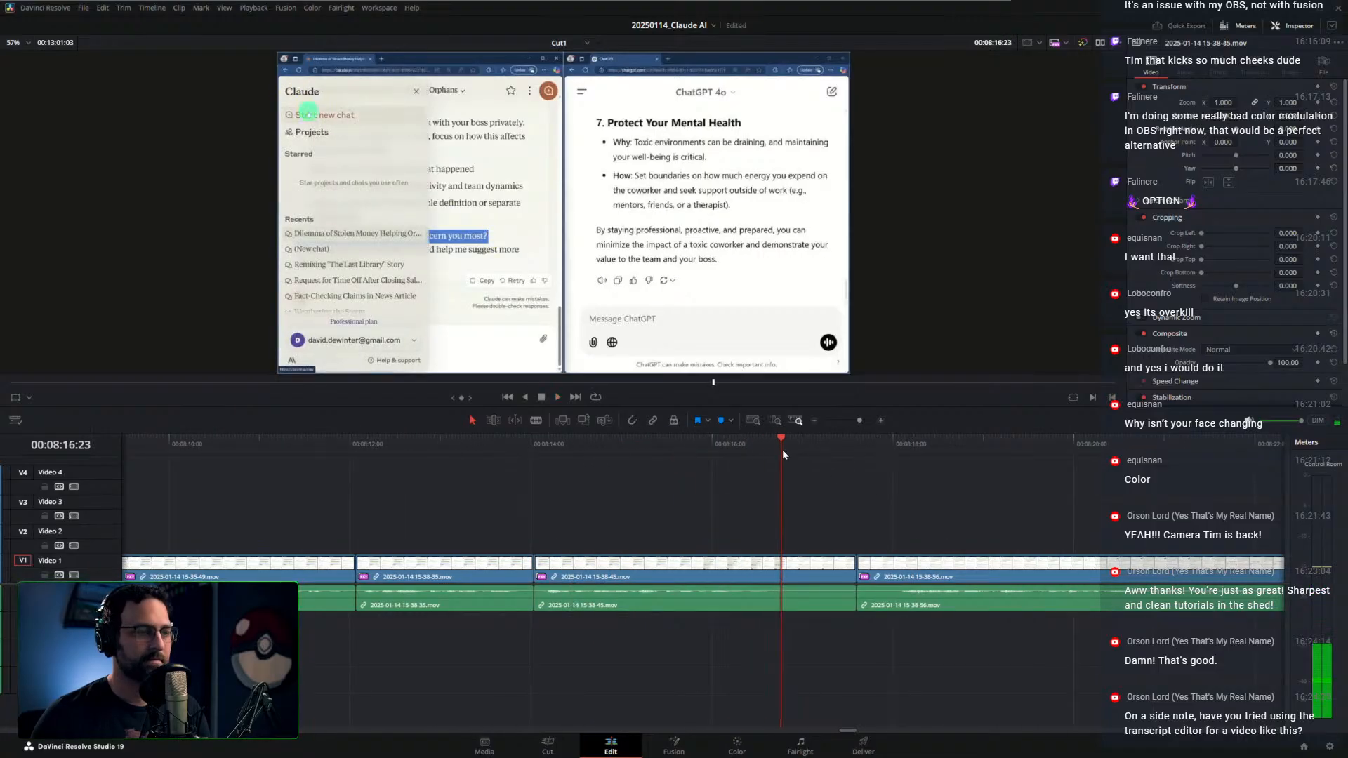
pyautogui.hotkey('ctrl', 'shift', ']')
pyautogui.moveTo(820, 451); pyautogui.dragTo(827, 451)
pyautogui.hotkey('ctrl', 'shift', '[')
pyautogui.hotkey('shift', 'Left')
pyautogui.press('space')
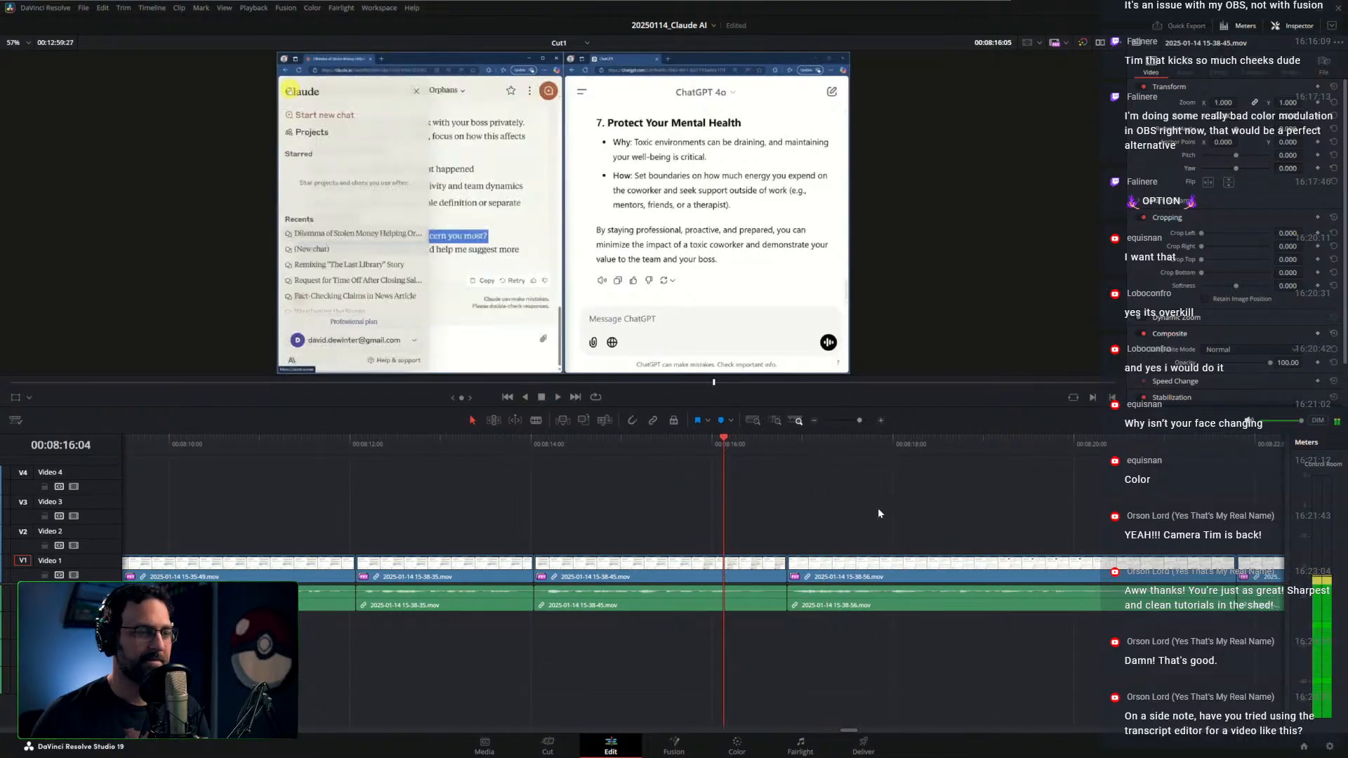
pyautogui.hscroll(3, 807, 503)
pyautogui.moveTo(686, 440); pyautogui.dragTo(692, 441)
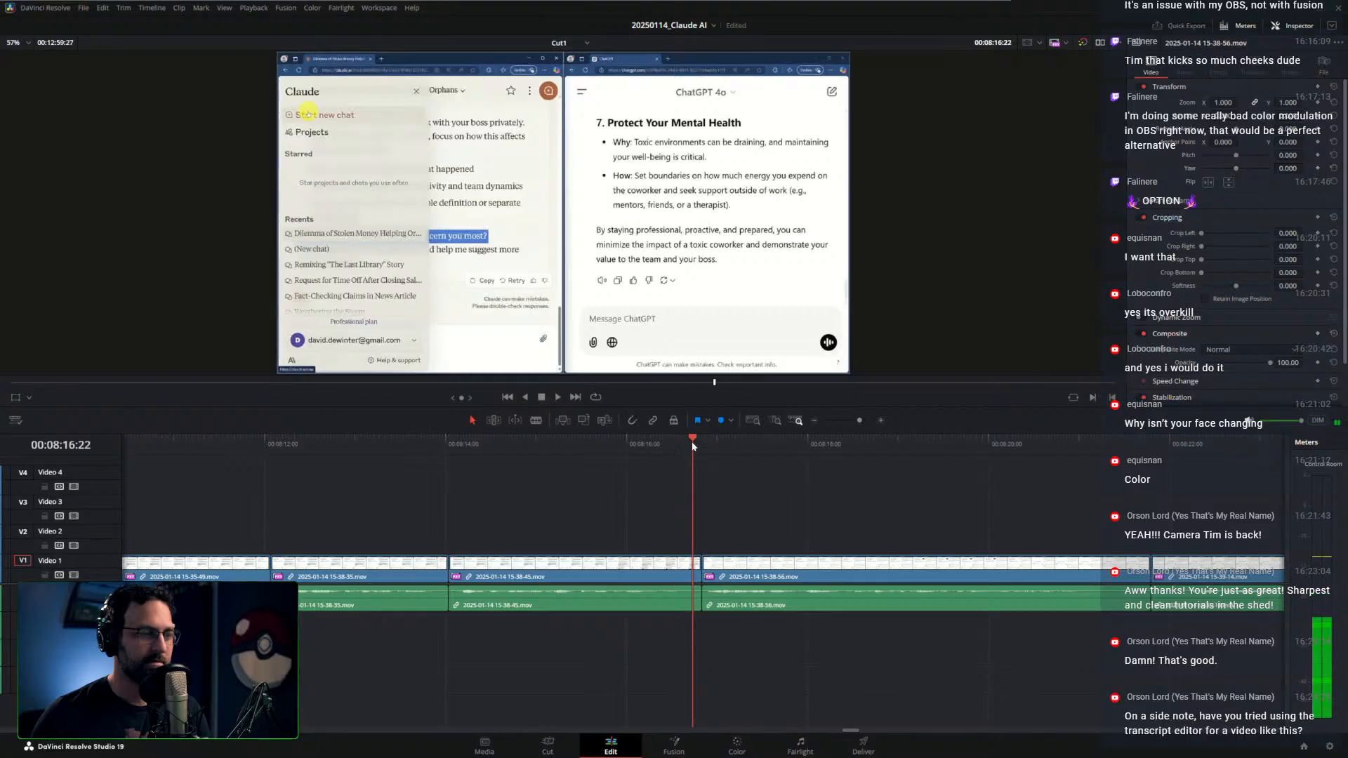
pyautogui.hotkey('ctrl', 'shift', ']')
pyautogui.press('space')
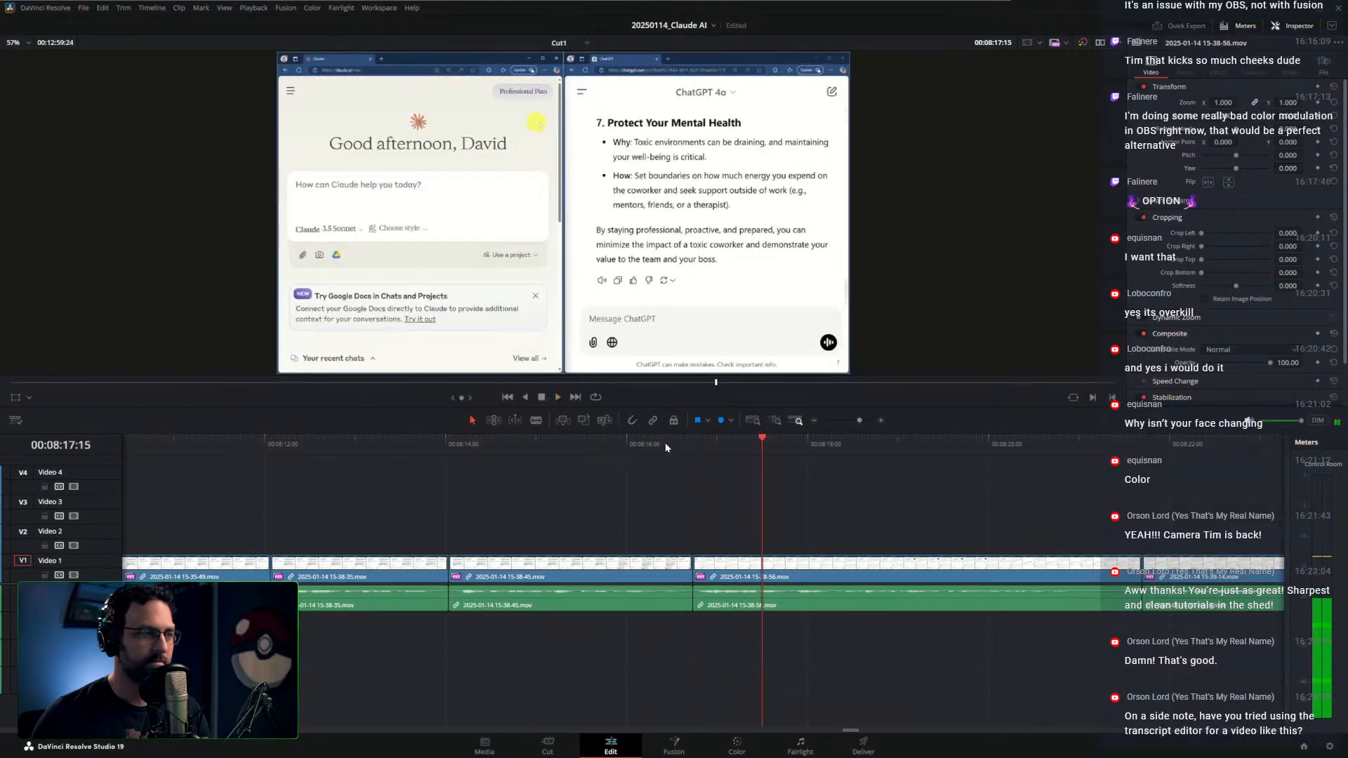
pyautogui.click(691, 561)
pyautogui.moveTo(691, 562); pyautogui.dragTo(716, 562)
pyautogui.press('/')
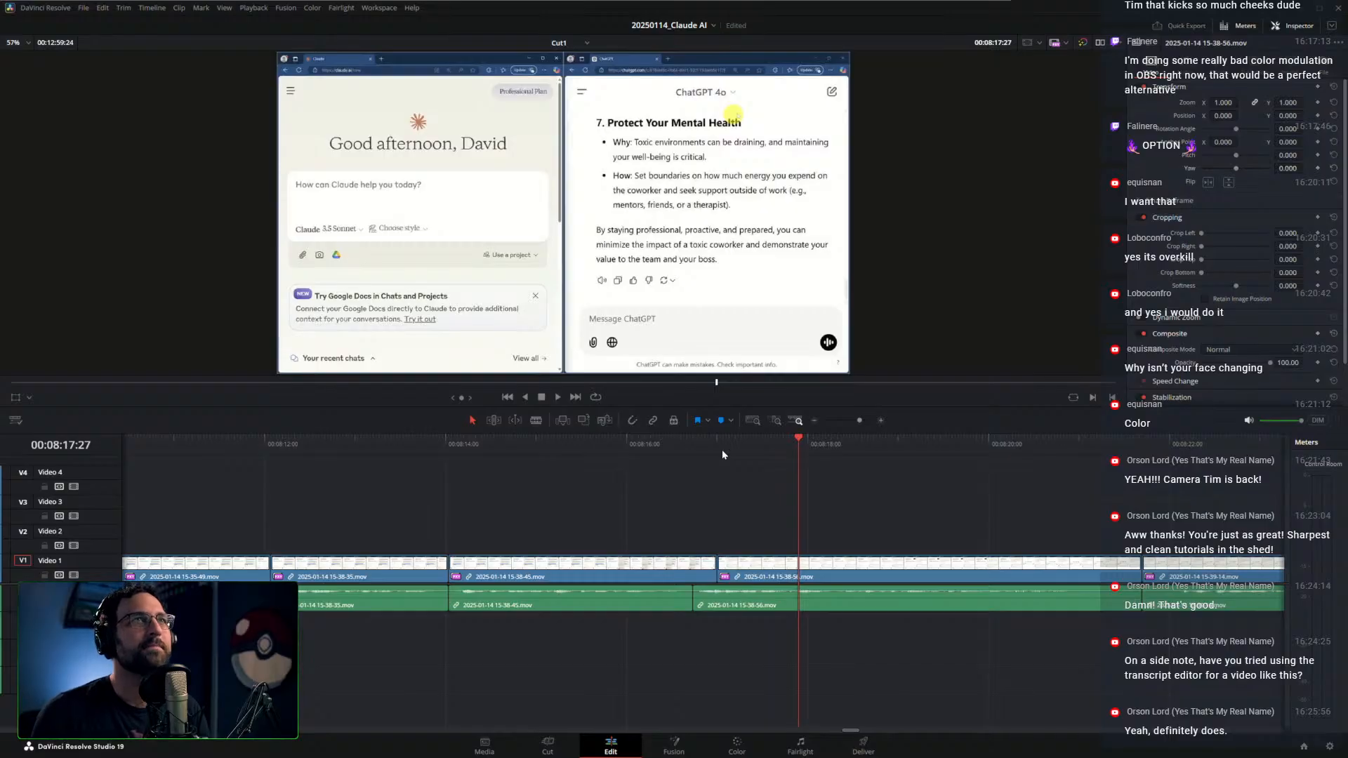
pyautogui.moveTo(745, 447); pyautogui.dragTo(653, 458)
pyautogui.press('space')
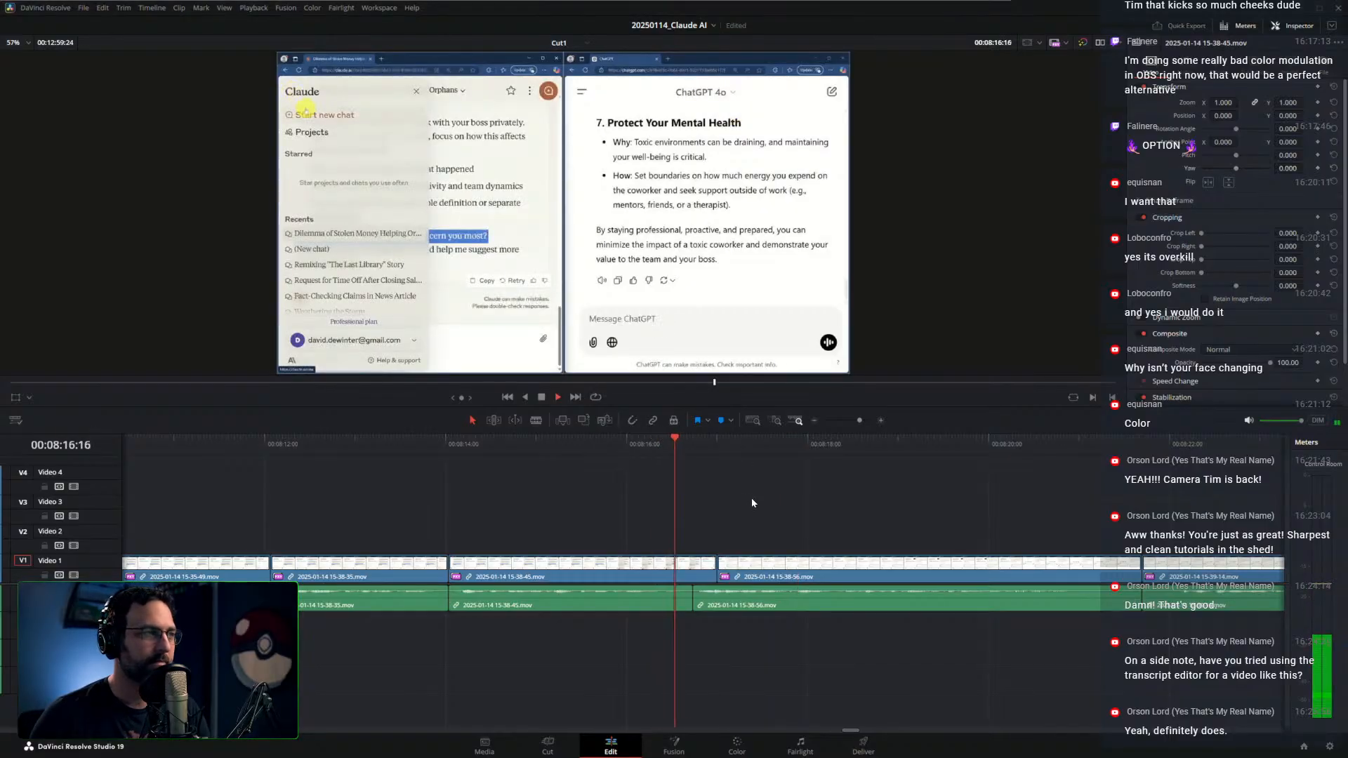
pyautogui.moveTo(870, 498); pyautogui.dragTo(820, 497)
pyautogui.press('space')
pyautogui.click(377, 462)
pyautogui.press('space')
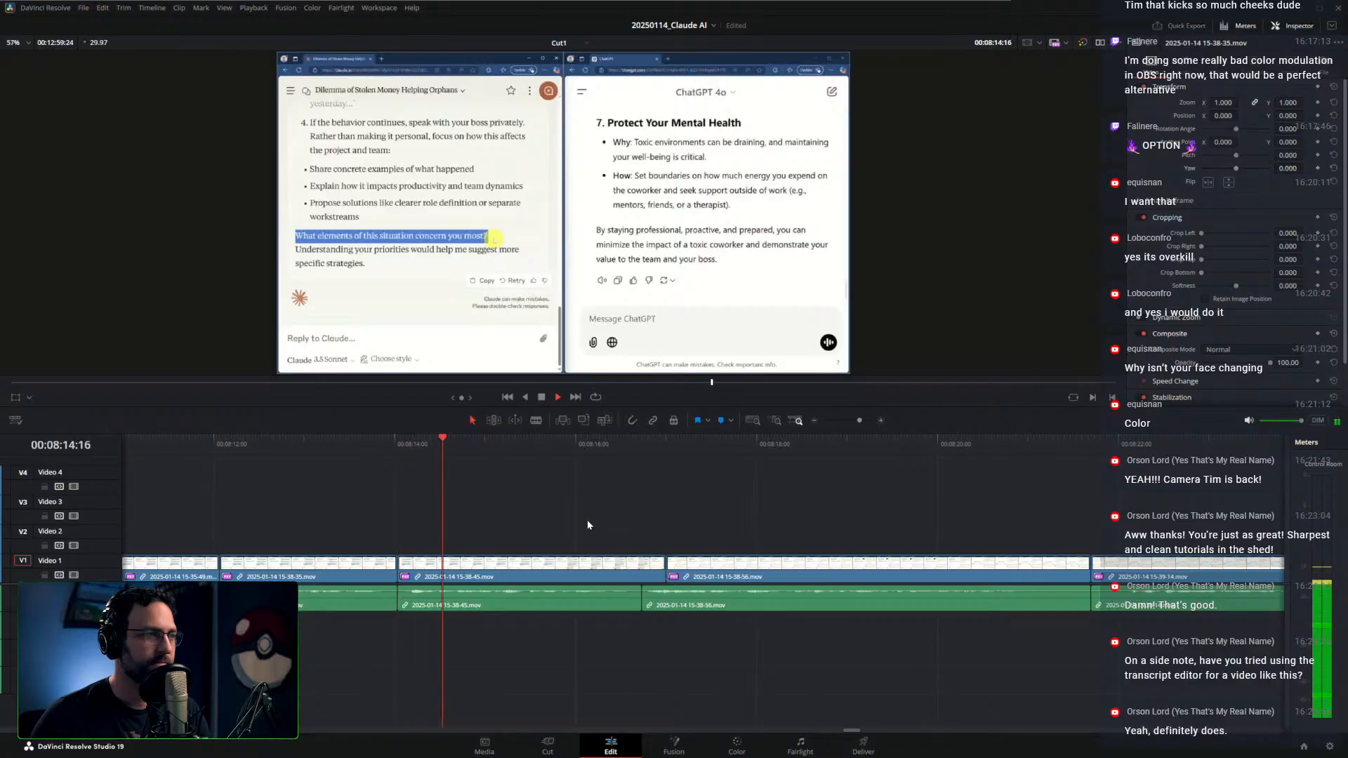
pyautogui.moveTo(551, 564); pyautogui.dragTo(546, 564)
pyautogui.click(361, 453)
pyautogui.press('space')
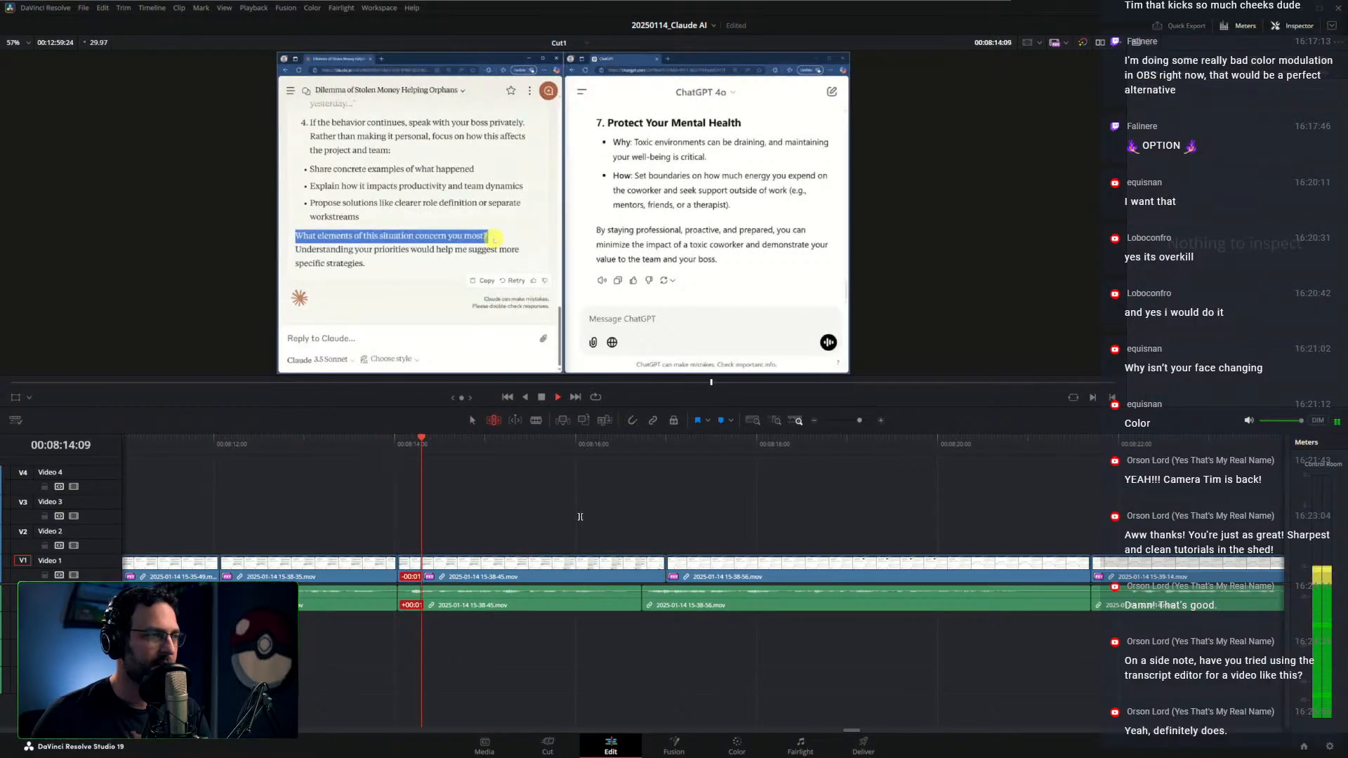
pyautogui.press('a')
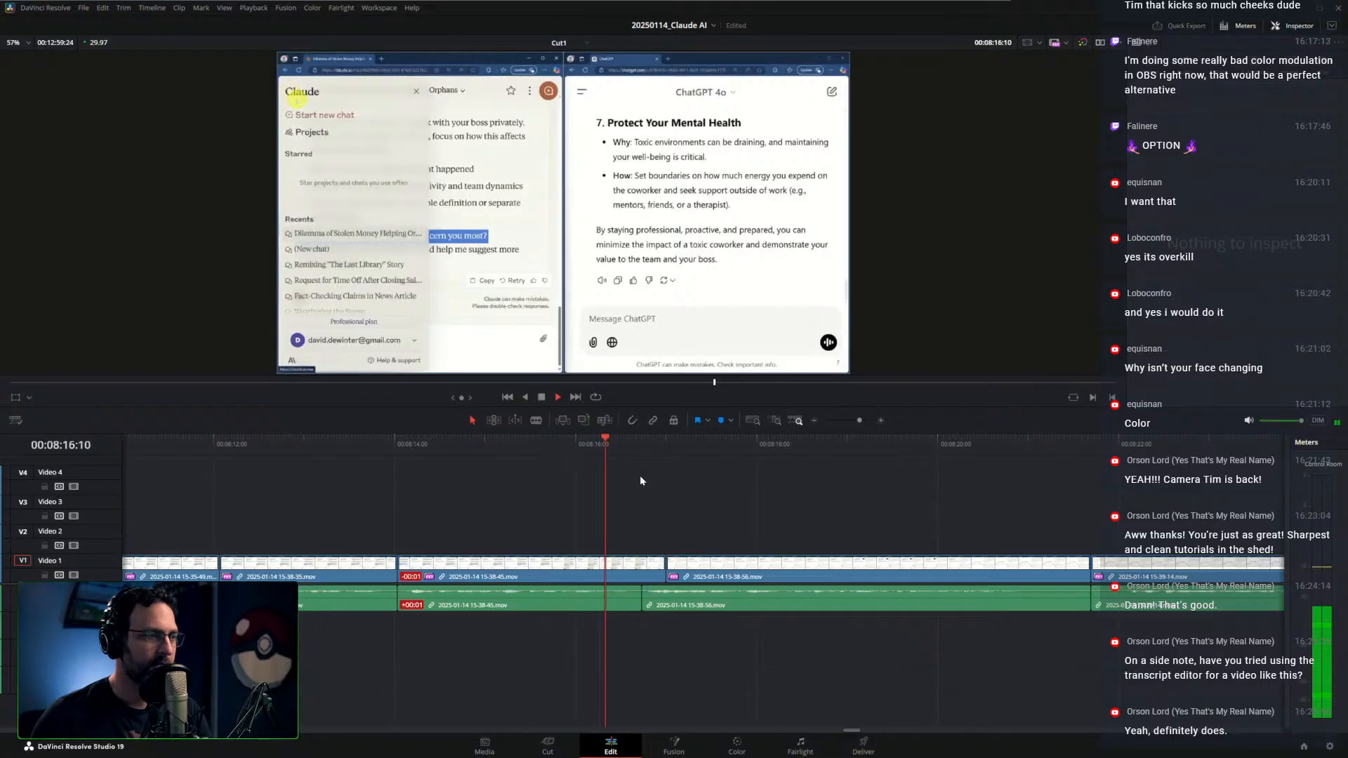
pyautogui.press('space')
pyautogui.press('Right')
pyautogui.press('Right')
pyautogui.press('Right')
pyautogui.press('Right')
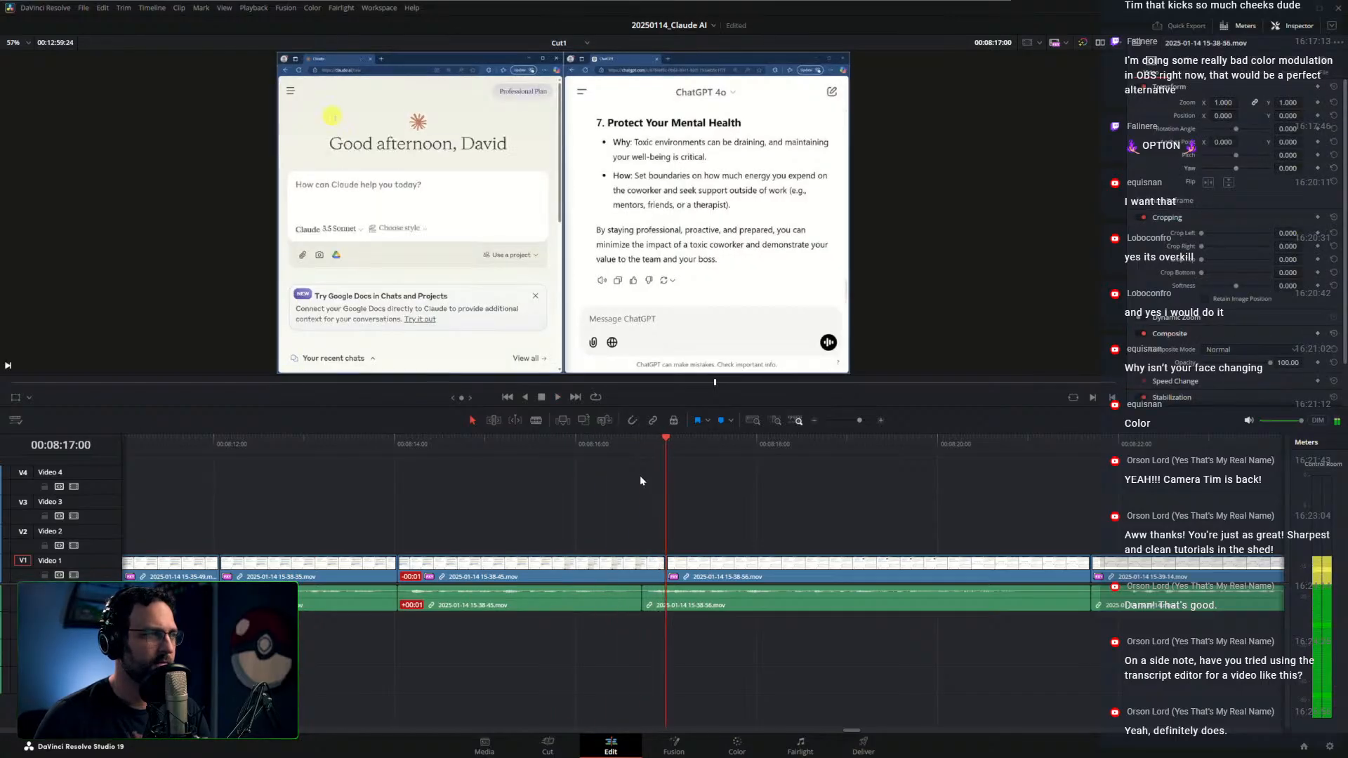
pyautogui.press('Left')
pyautogui.press('Left')
pyautogui.press('Right')
pyautogui.press('Right')
pyautogui.press('Right')
pyautogui.press('Right')
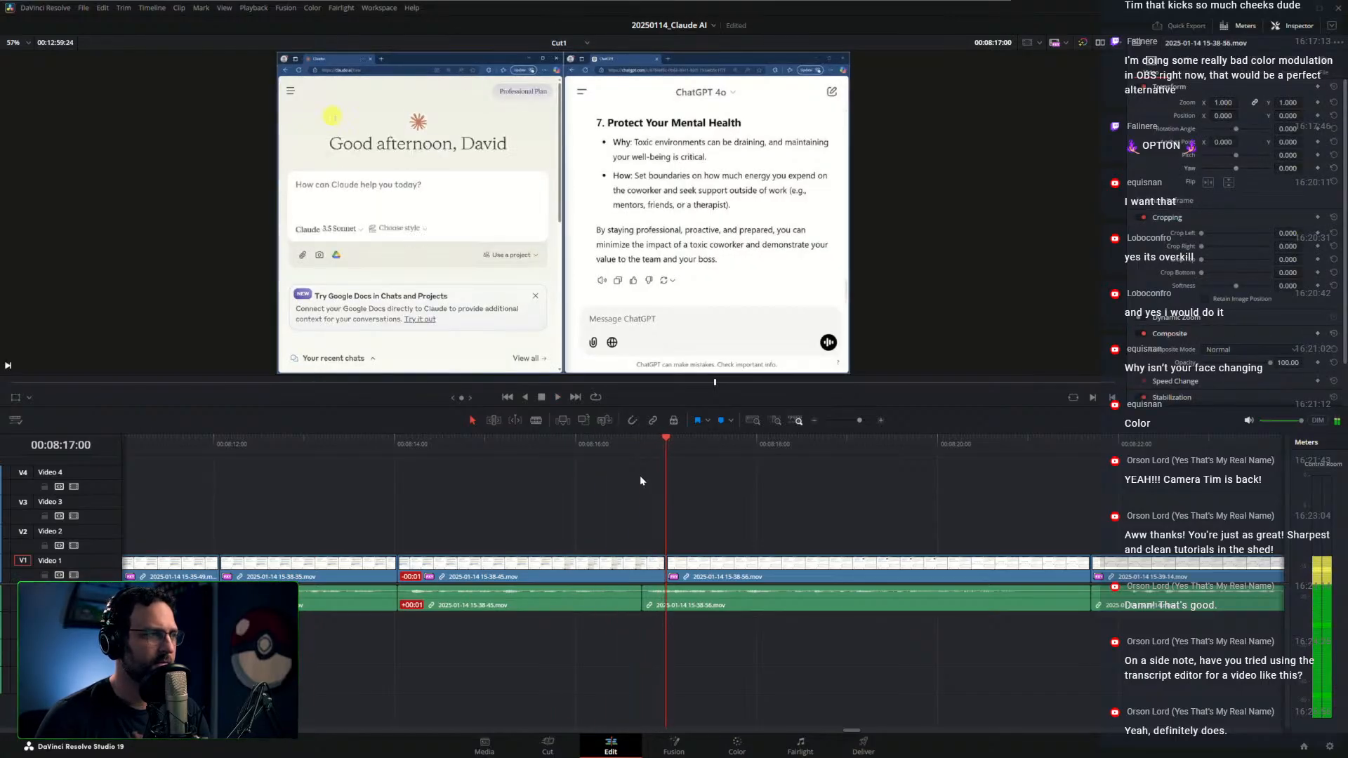
pyautogui.hotkey('shift', 'Left')
pyautogui.press('space')
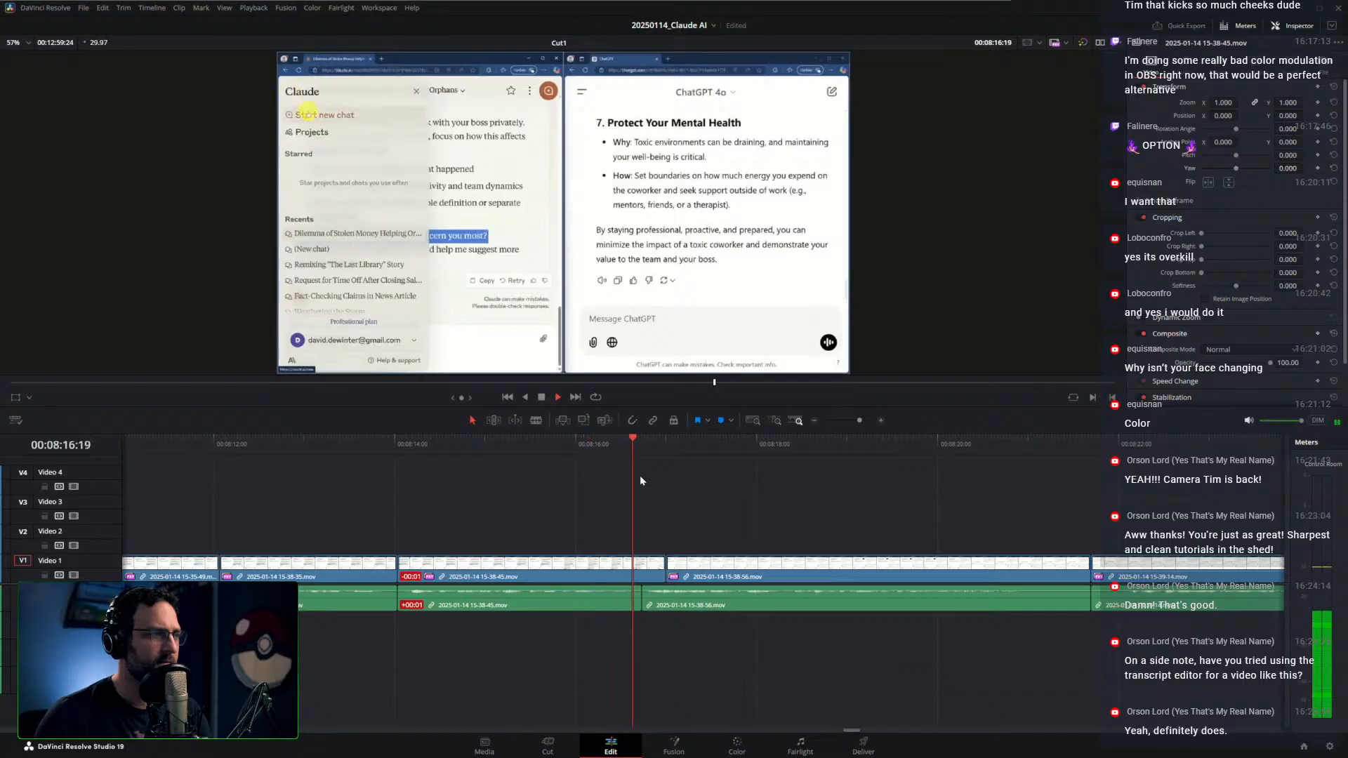
pyautogui.press('space')
pyautogui.moveTo(665, 570); pyautogui.dragTo(758, 573)
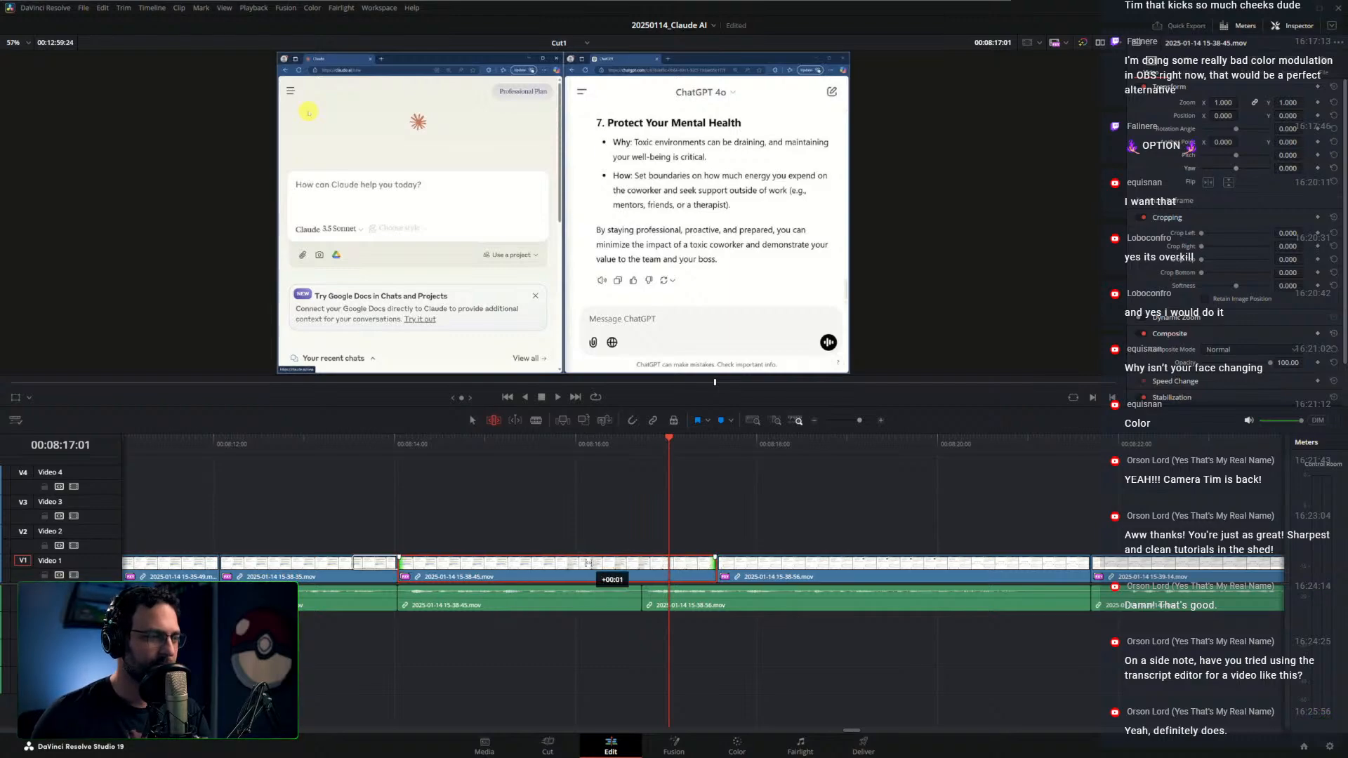
pyautogui.moveTo(542, 561); pyautogui.dragTo(448, 537)
pyautogui.moveTo(383, 443); pyautogui.dragTo(340, 480)
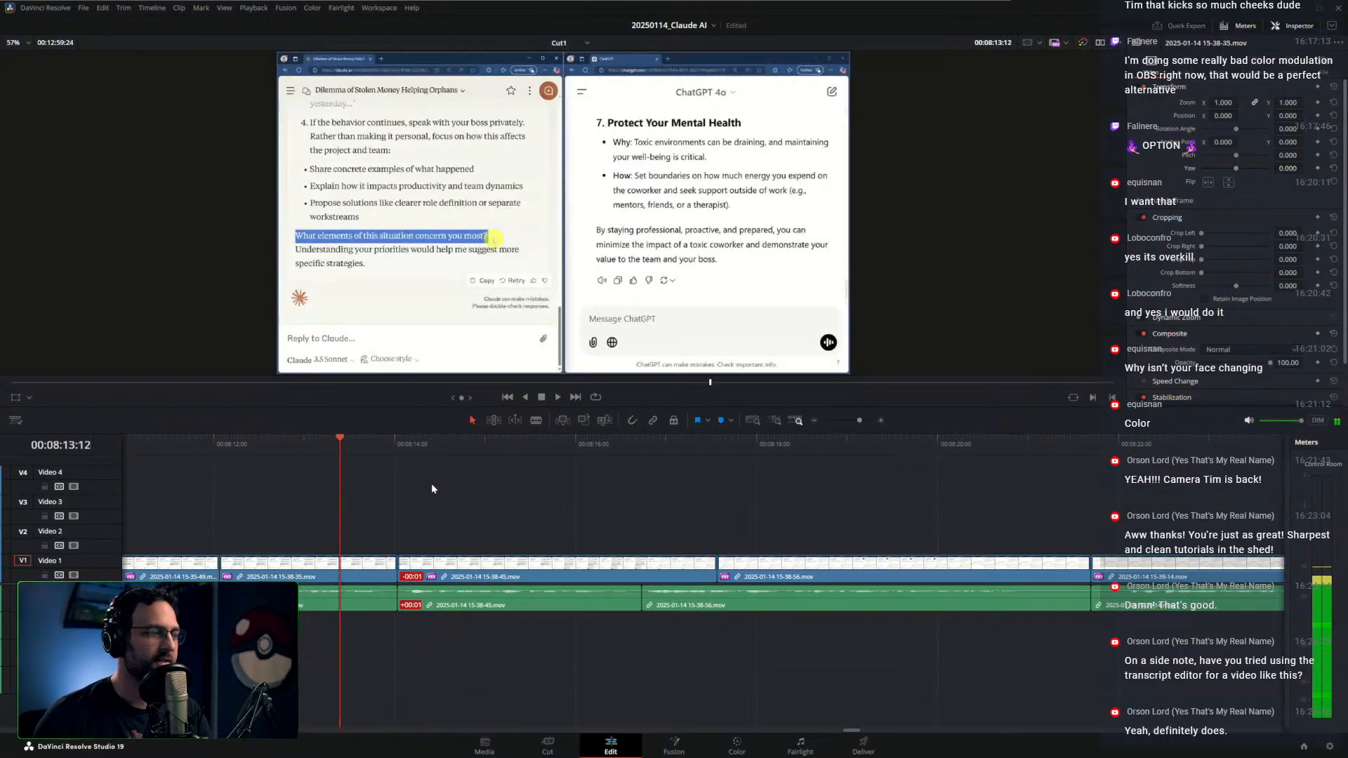
pyautogui.press('space')
pyautogui.press('space')
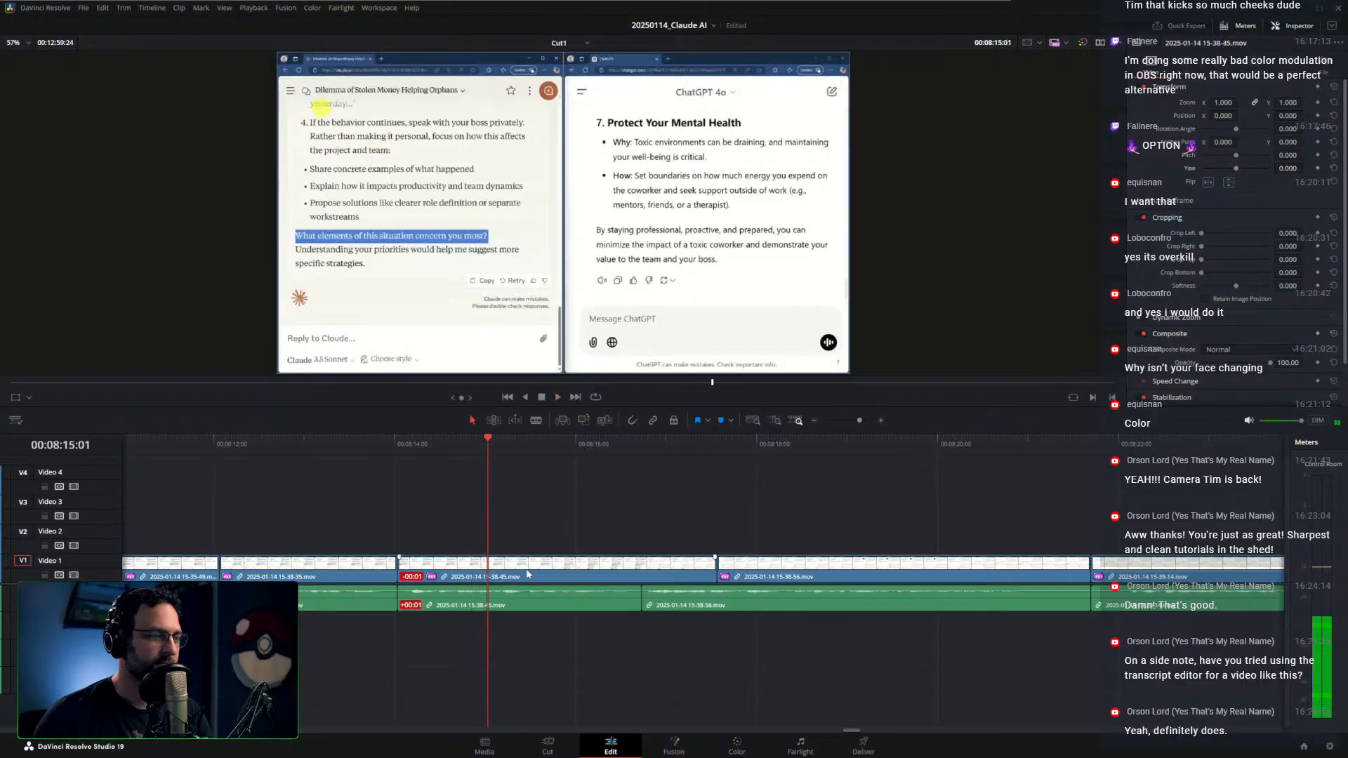
pyautogui.press('space')
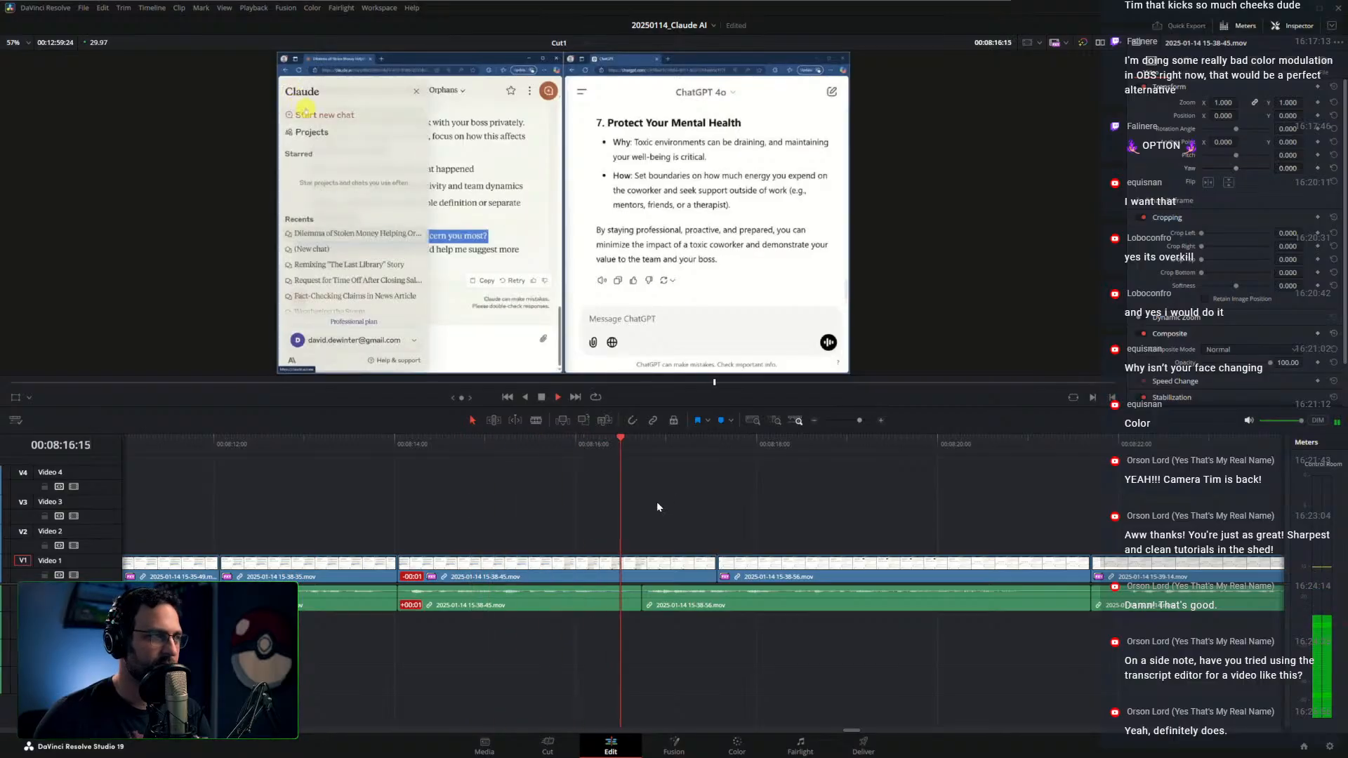
# Slide the video part of clip 15-38-45 earlier, extend the start of 15-38-56's video to its audio cut, and play back the transition
pyautogui.press('space')
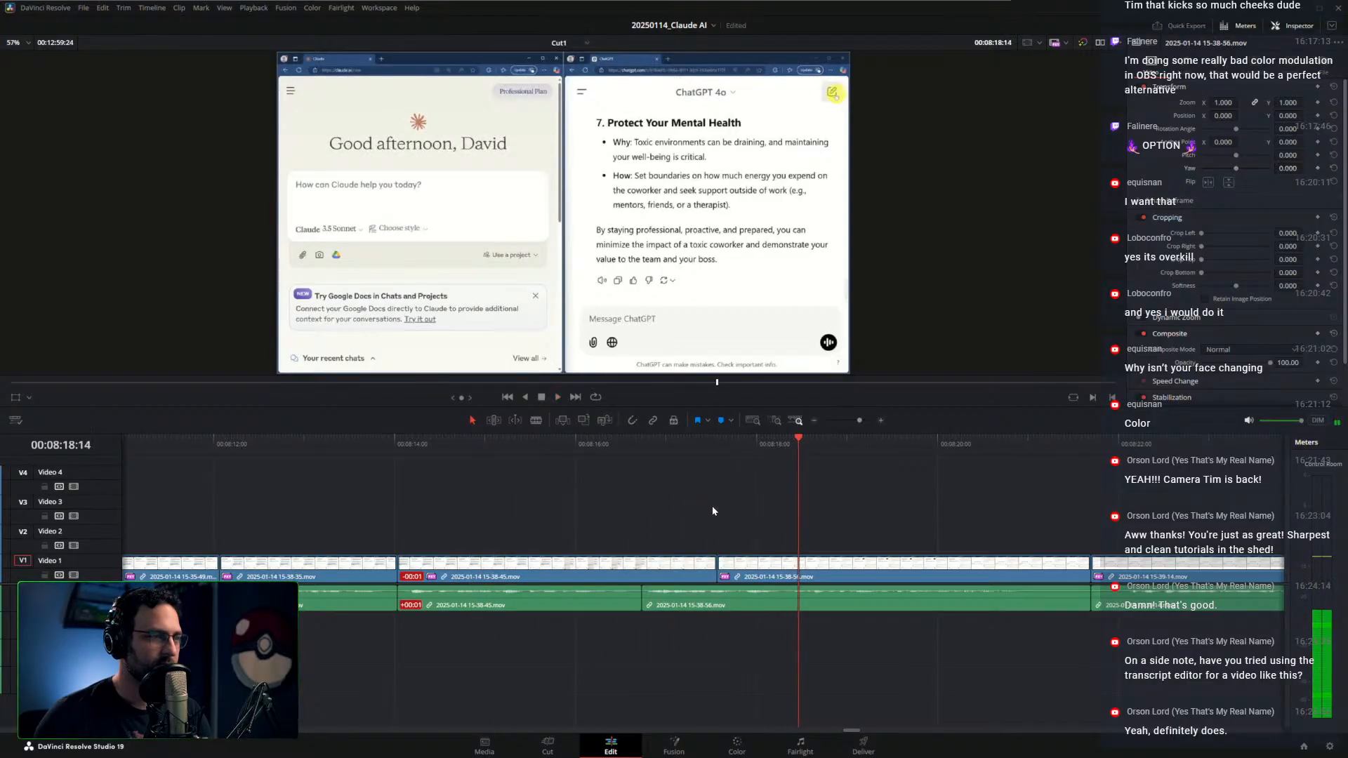
pyautogui.click(552, 485)
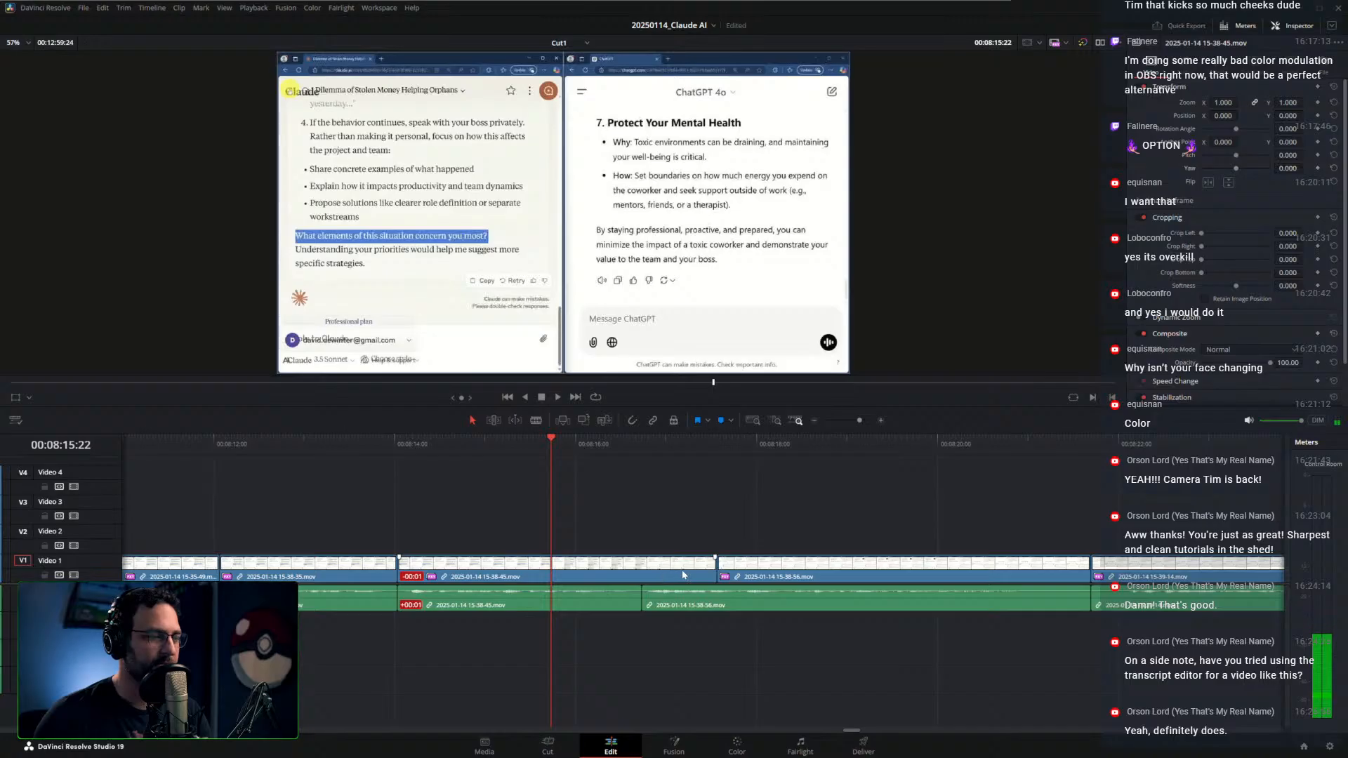
pyautogui.click(275, 457)
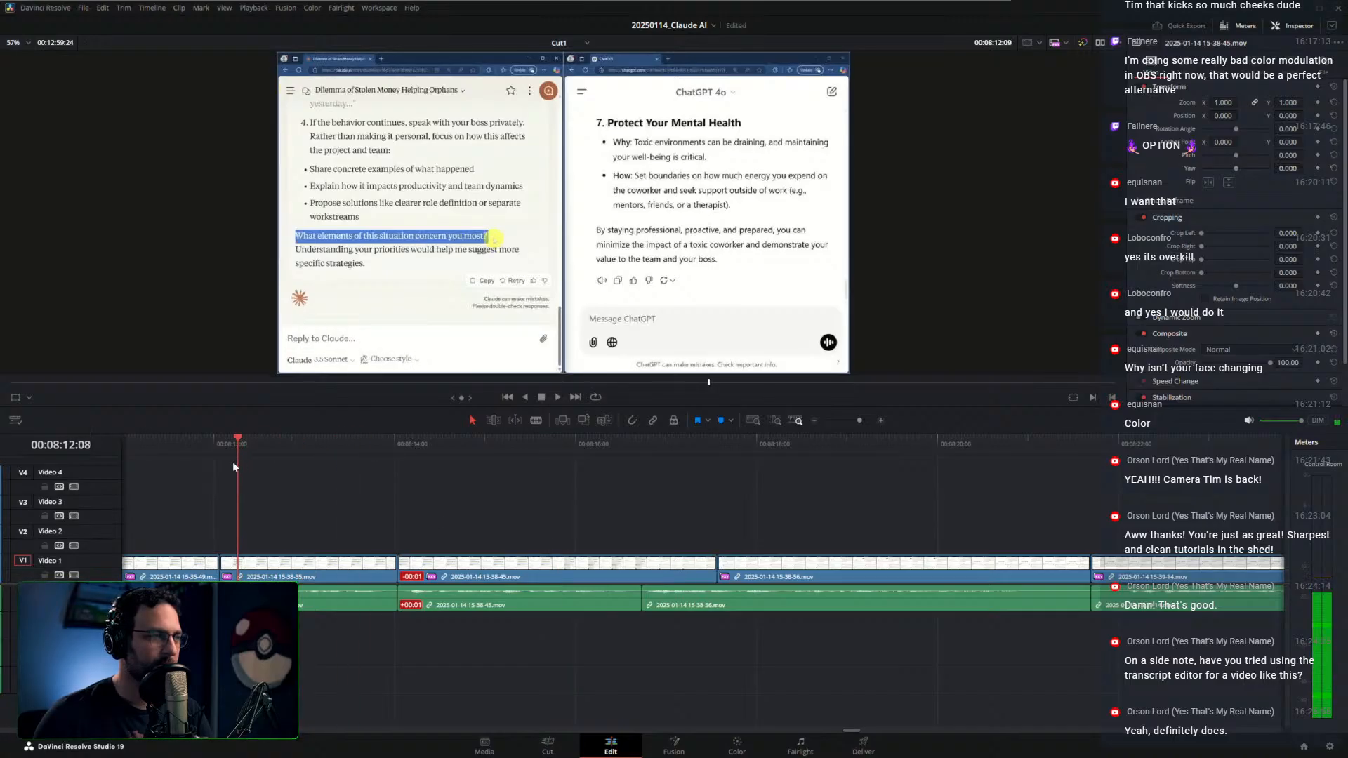
pyautogui.moveTo(266, 477); pyautogui.dragTo(455, 491)
pyautogui.moveTo(513, 571); pyautogui.dragTo(438, 572)
pyautogui.moveTo(716, 561); pyautogui.dragTo(642, 561)
pyautogui.click(576, 453)
pyautogui.press('space')
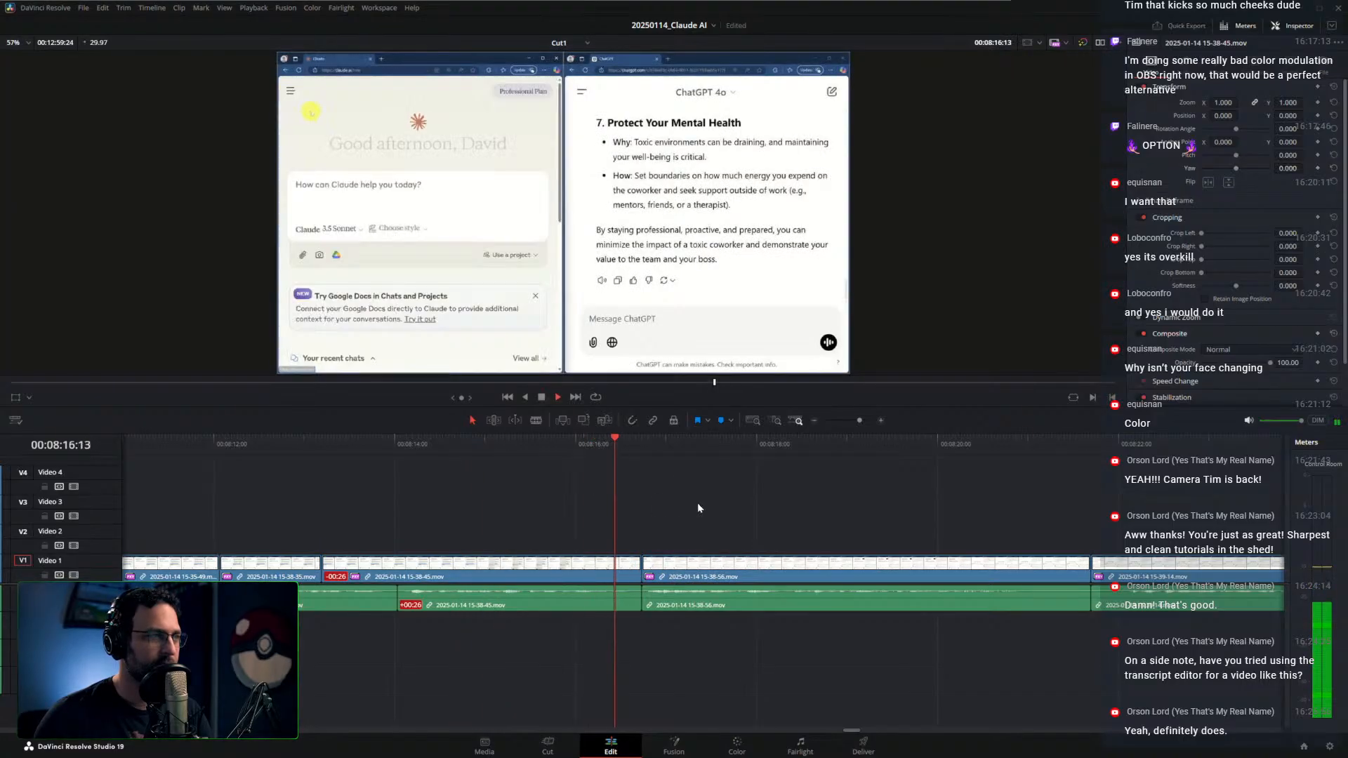
pyautogui.moveTo(628, 443); pyautogui.dragTo(617, 499)
pyautogui.press('space')
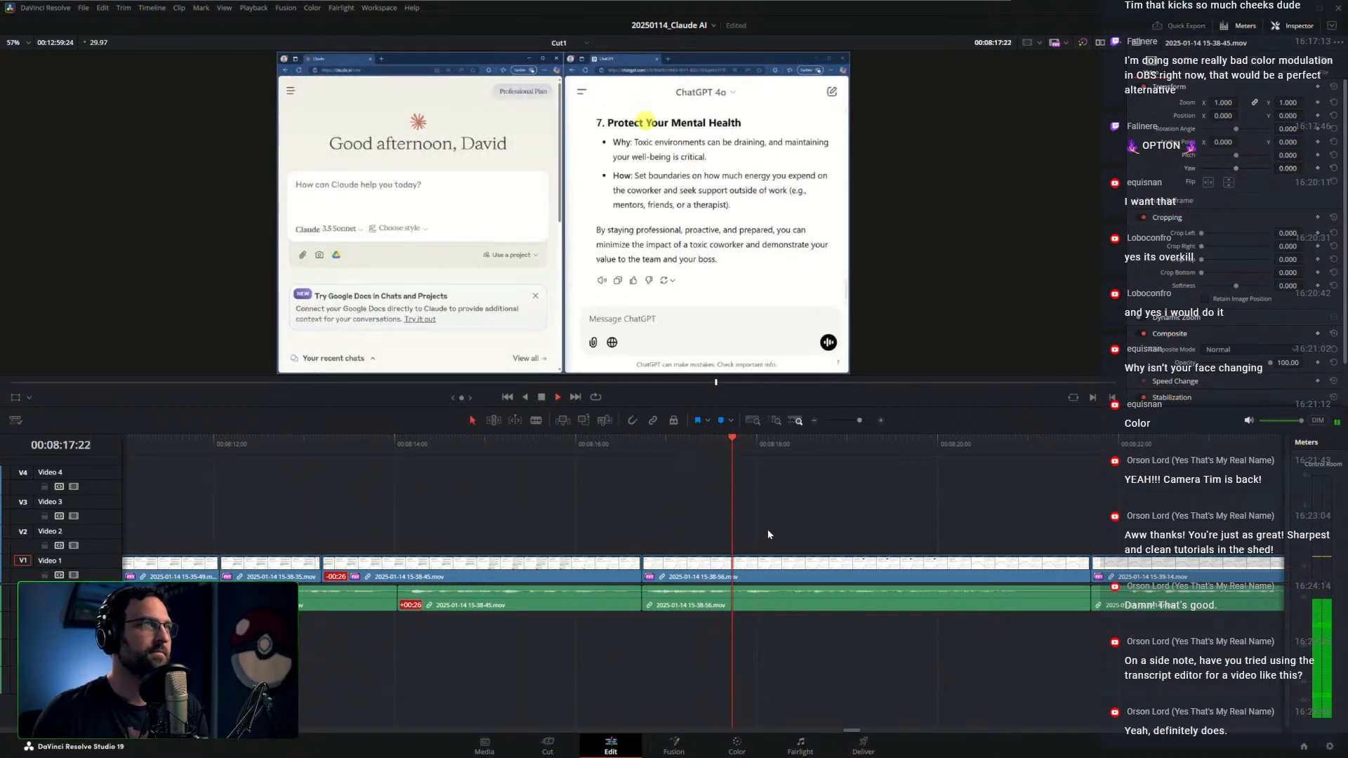
pyautogui.press('space')
# Ripple-trim the end of clip 15-38-56 and the start of clip 15-39-14, and play back the tightened cut
pyautogui.moveTo(780, 523); pyautogui.dragTo(638, 501)
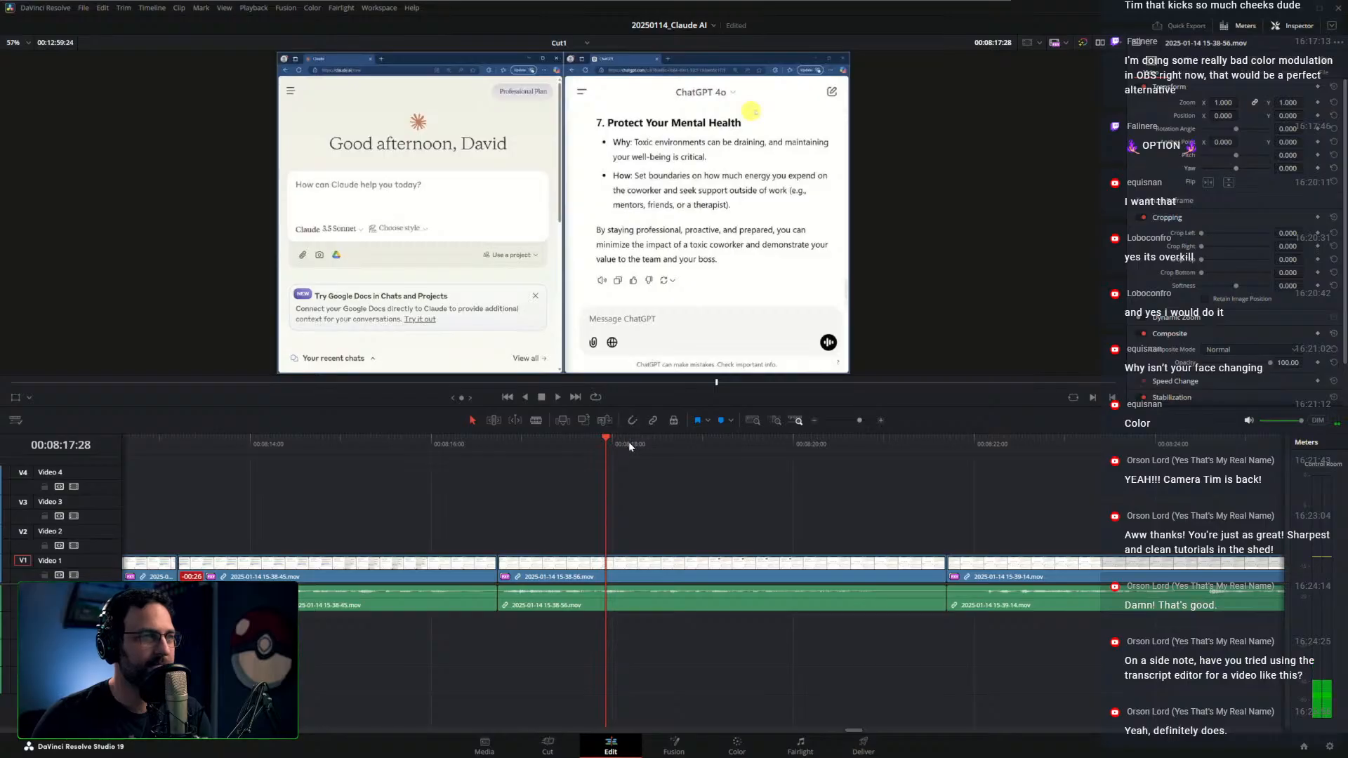
pyautogui.moveTo(610, 444); pyautogui.dragTo(814, 454)
pyautogui.press('space')
pyautogui.press('space')
pyautogui.moveTo(907, 467); pyautogui.dragTo(688, 454)
pyautogui.hotkey('ctrl', 'shift', ']')
pyautogui.moveTo(688, 453); pyautogui.dragTo(716, 453)
pyautogui.hotkey('ctrl', 'shift', '[')
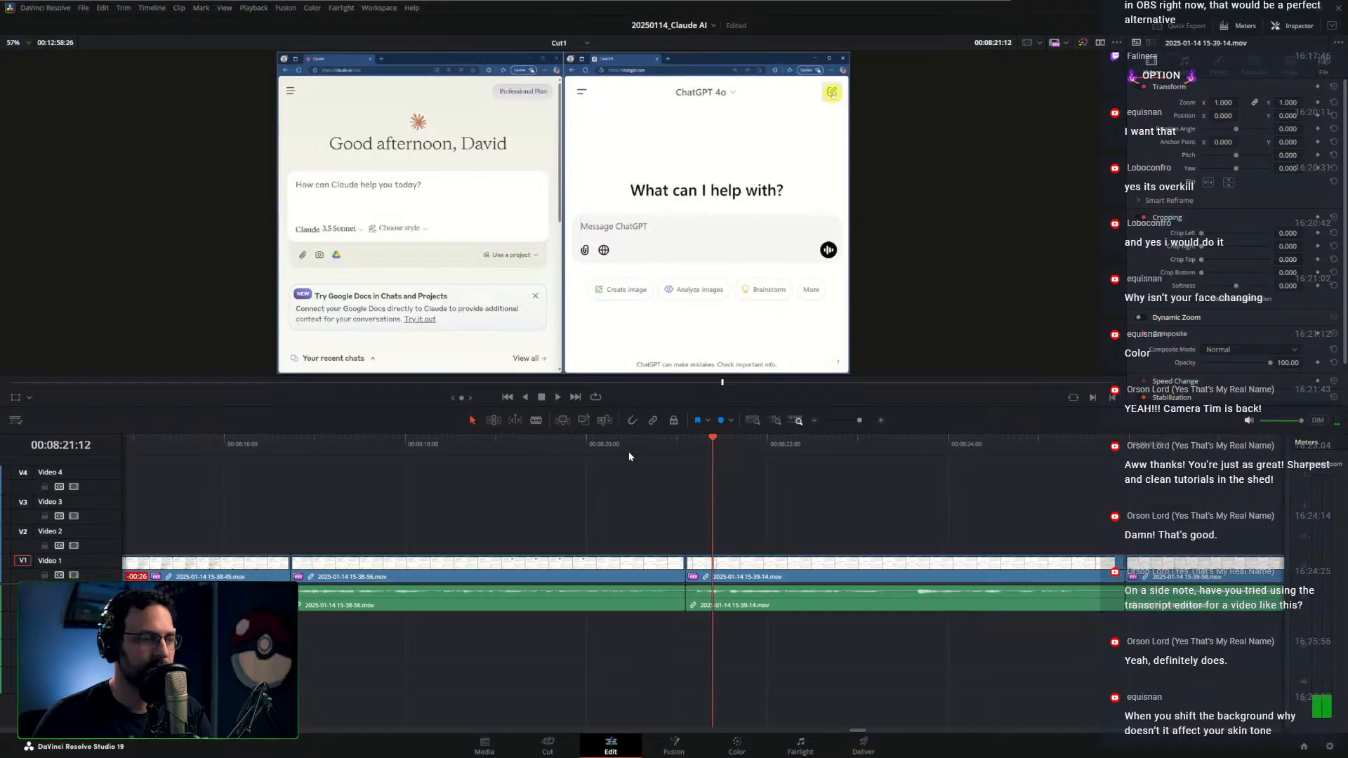
pyautogui.click(629, 453)
pyautogui.press('space')
pyautogui.moveTo(848, 495); pyautogui.dragTo(722, 515)
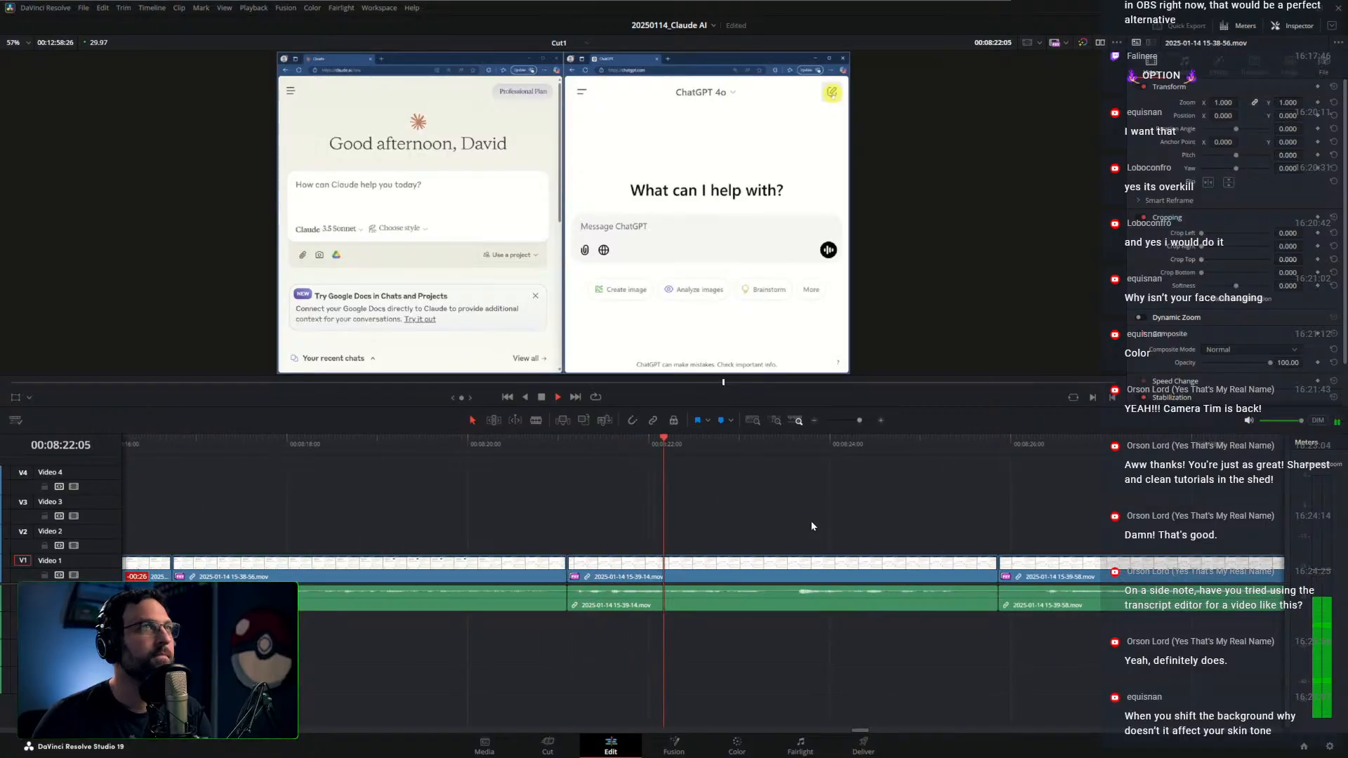
pyautogui.press('space')
pyautogui.moveTo(811, 521); pyautogui.dragTo(734, 522)
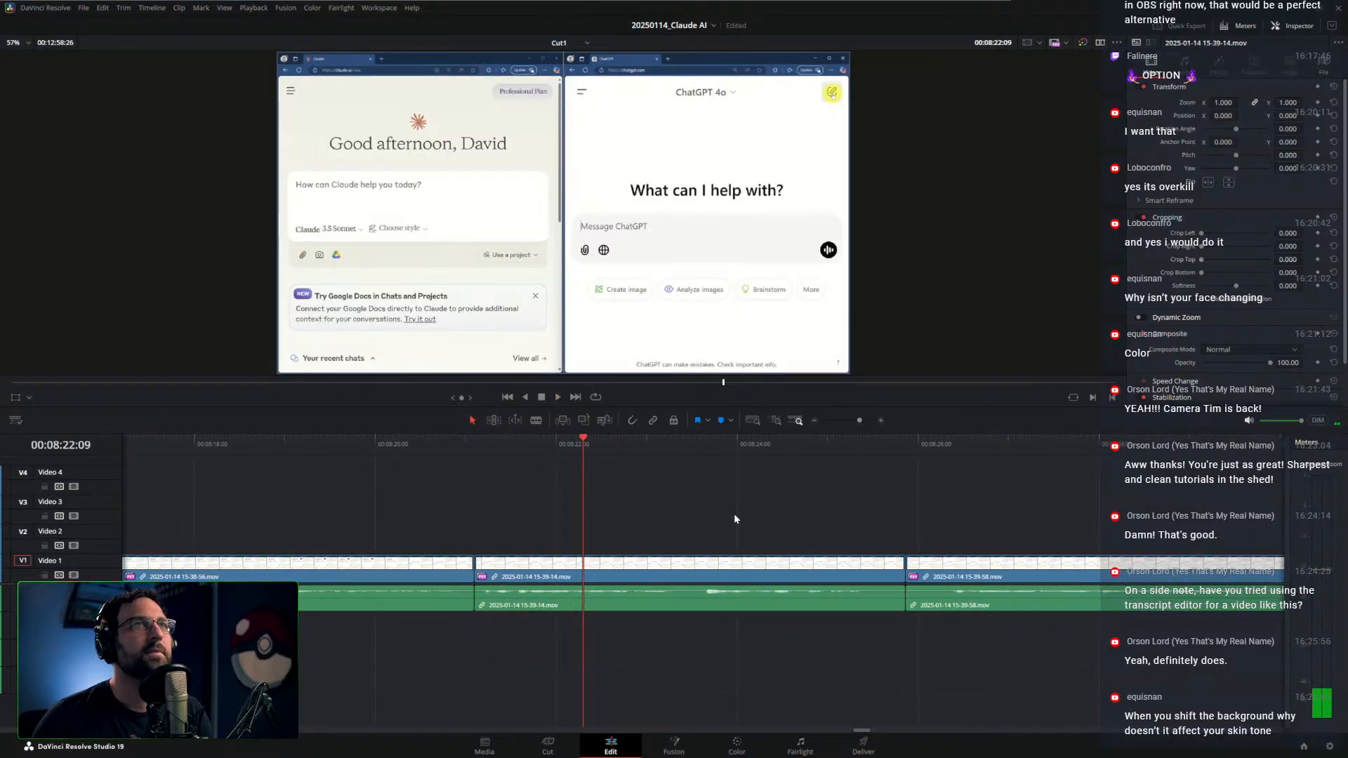
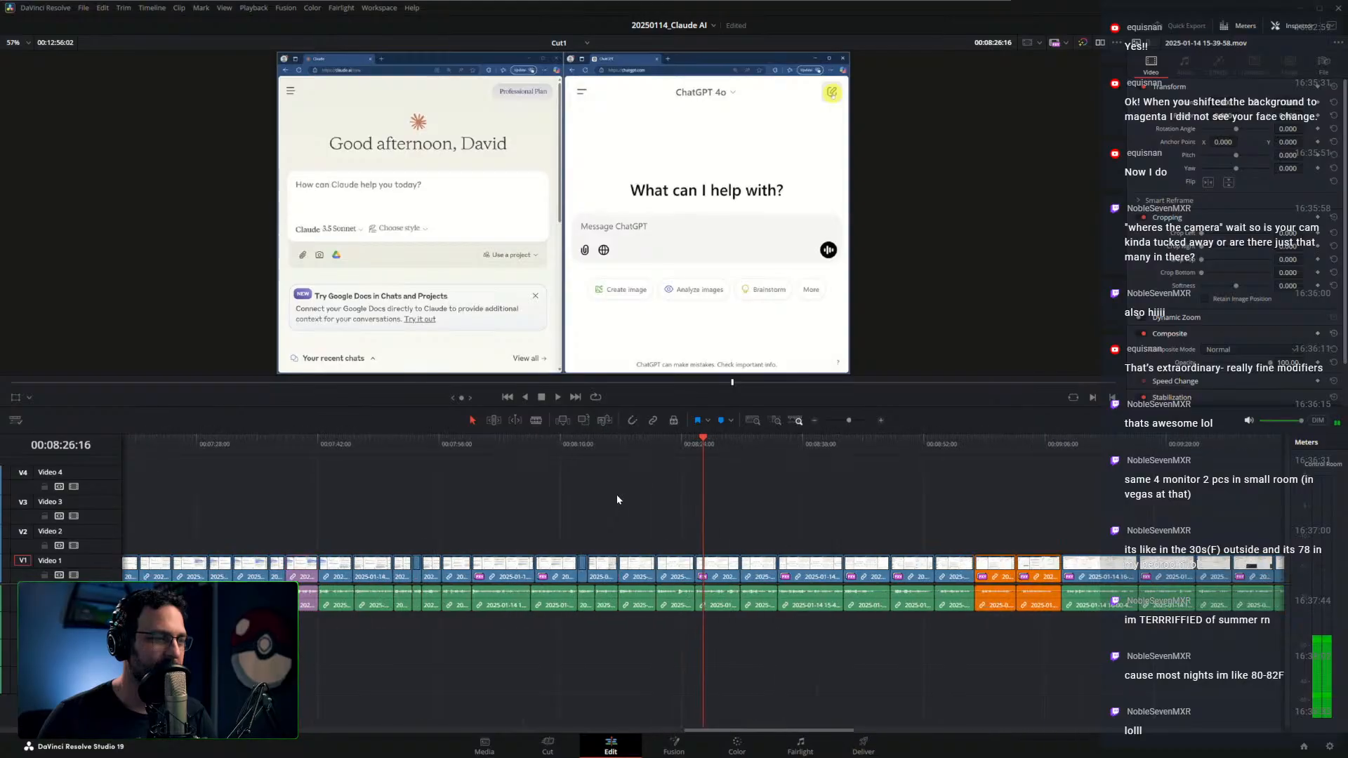
# Find the frame just before text entry starts in clip 15-40-30 and split its video at 08:32:23
pyautogui.scroll(5, 622, 496)
pyautogui.moveTo(693, 448); pyautogui.dragTo(1135, 475)
pyautogui.scroll(-1, 948, 472)
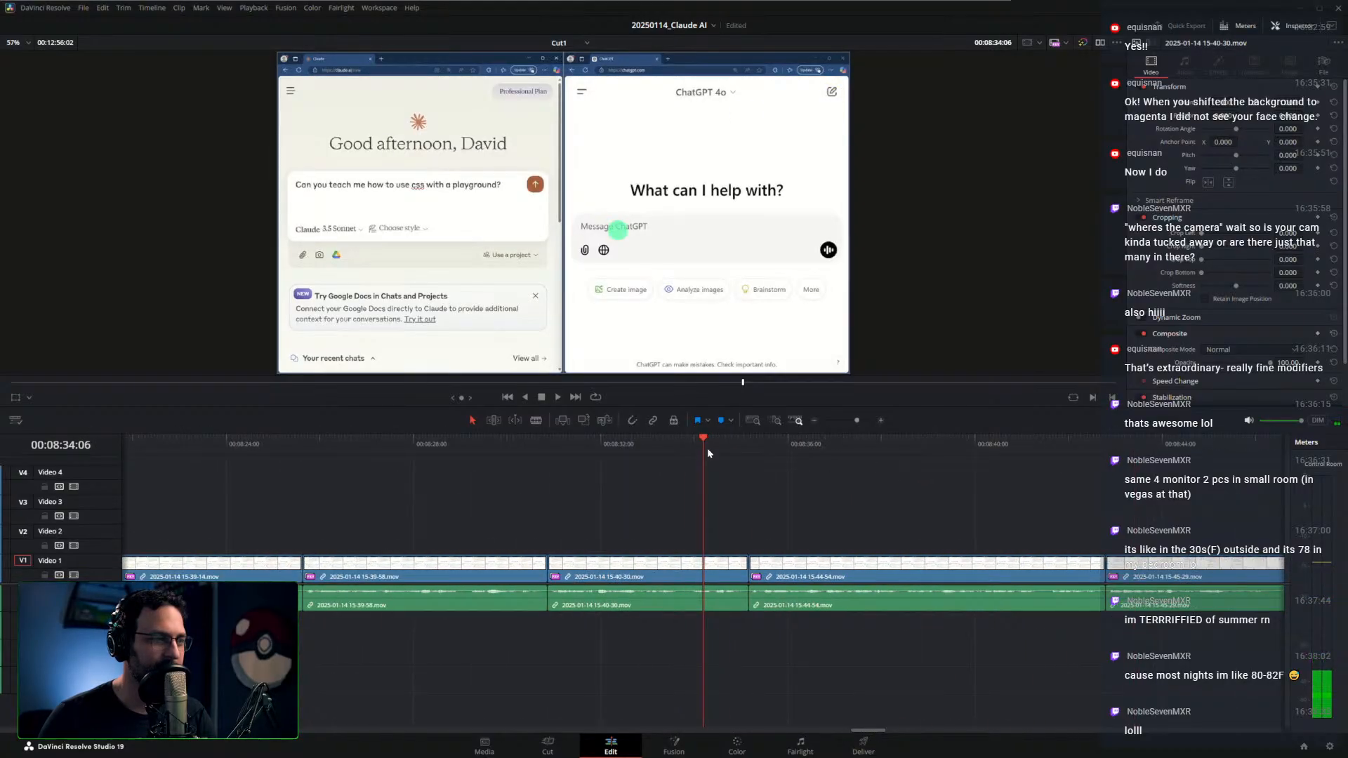
pyautogui.moveTo(706, 448); pyautogui.dragTo(628, 458)
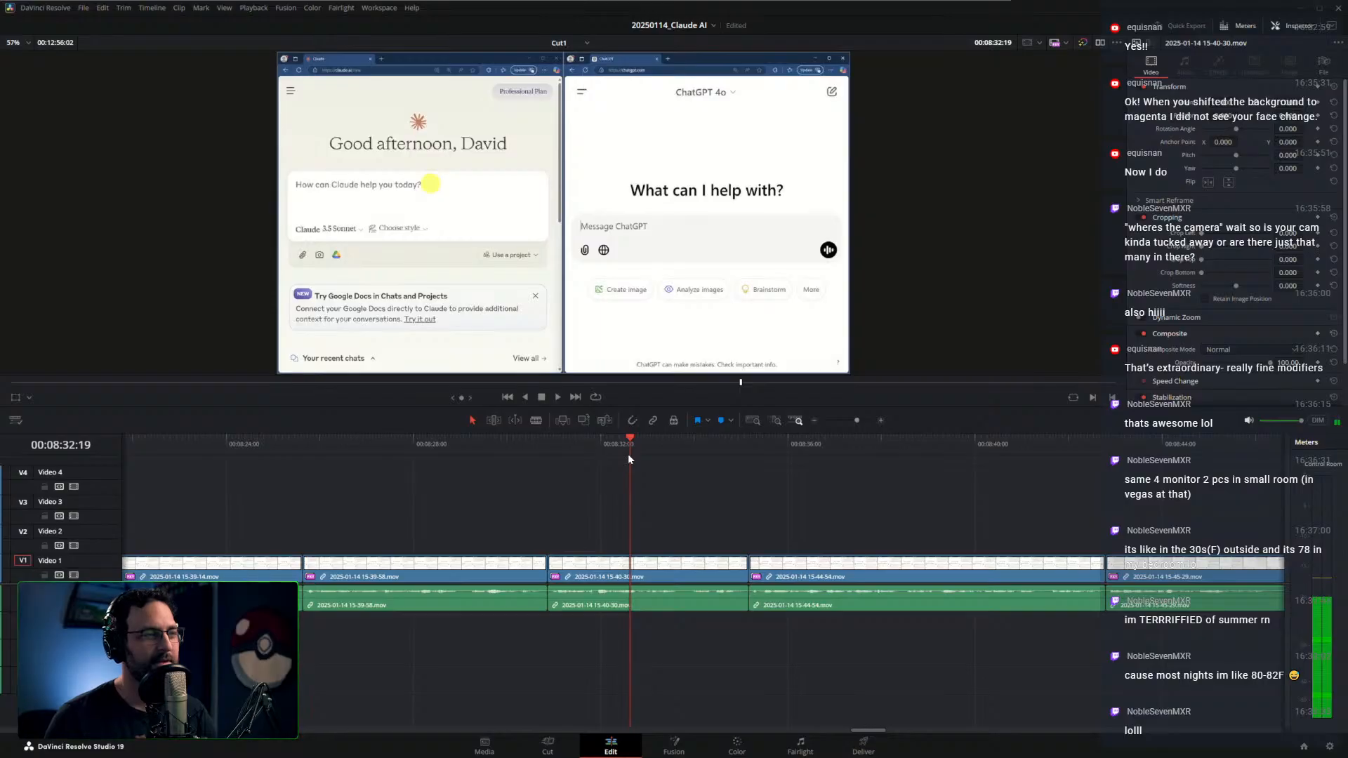
pyautogui.press('Right')
pyautogui.press('Right')
pyautogui.press('Right')
pyautogui.press('Right')
pyautogui.press('Left')
pyautogui.press('Left')
pyautogui.press('Left')
pyautogui.press('Left')
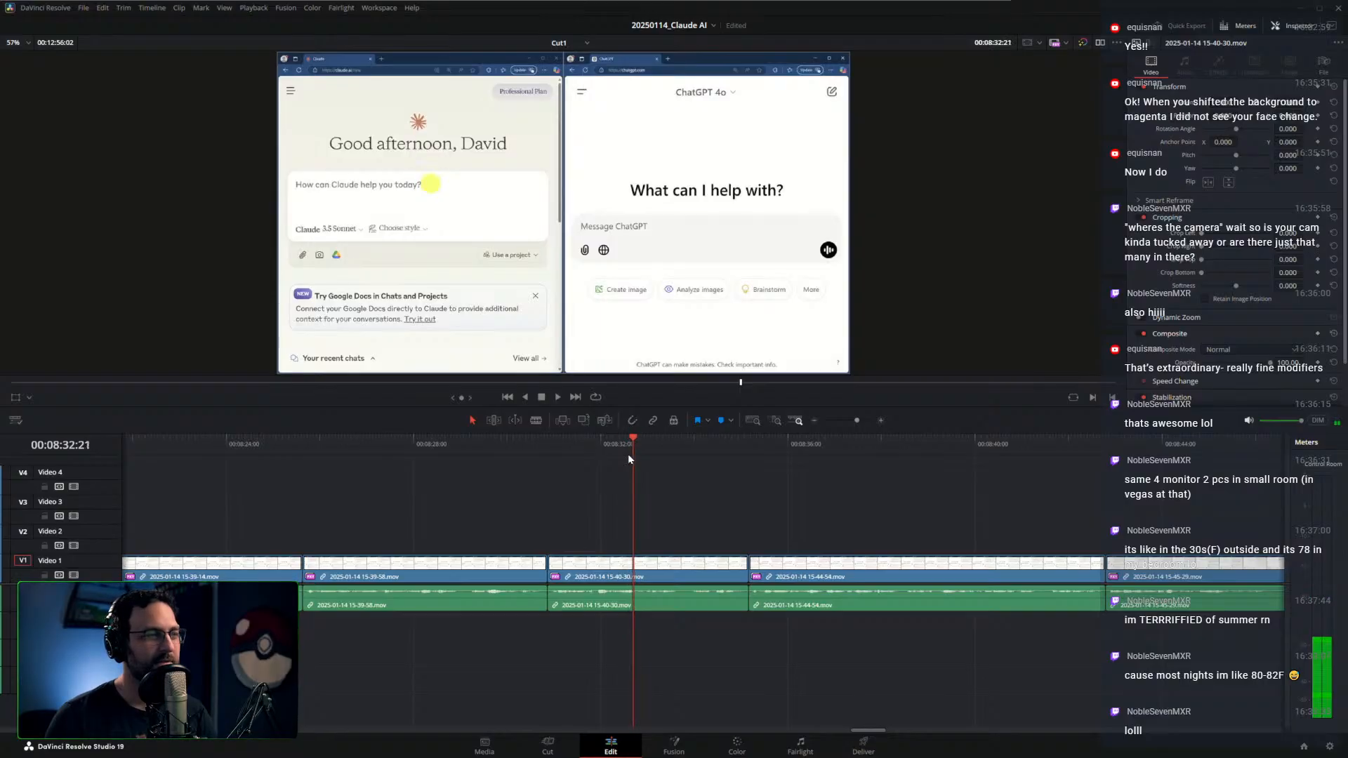
pyautogui.press('Right')
pyautogui.press('Right')
pyautogui.press('Right')
pyautogui.press('Right')
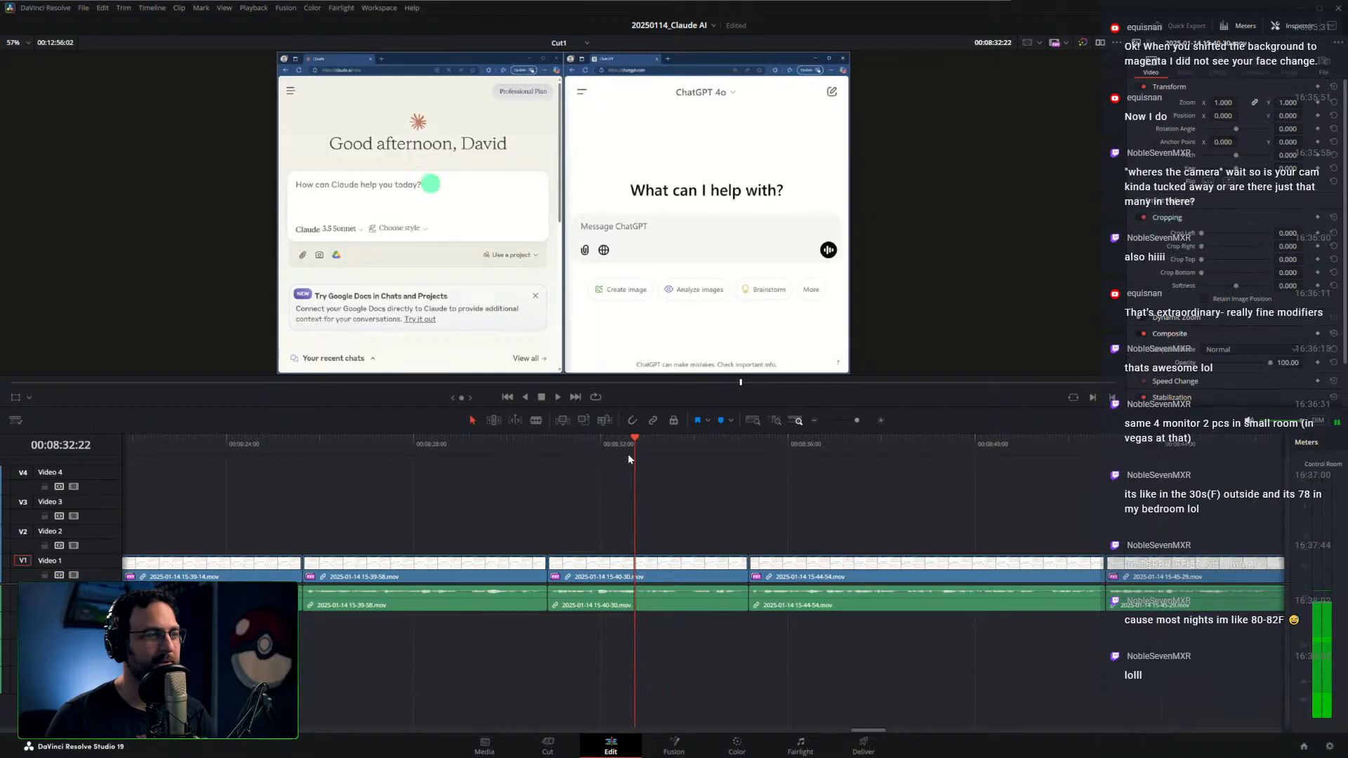
pyautogui.press('Left')
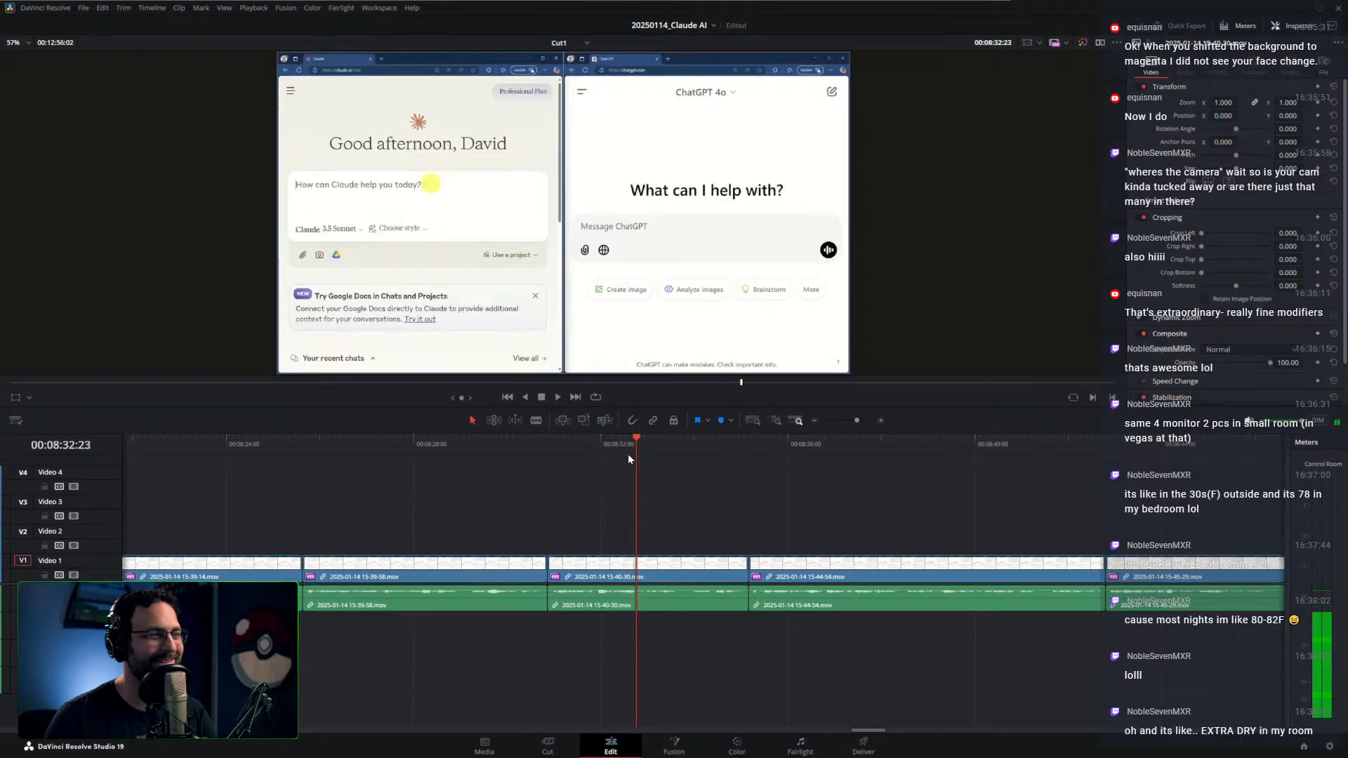
pyautogui.click(660, 577)
pyautogui.hotkey('ctrl', 'b')
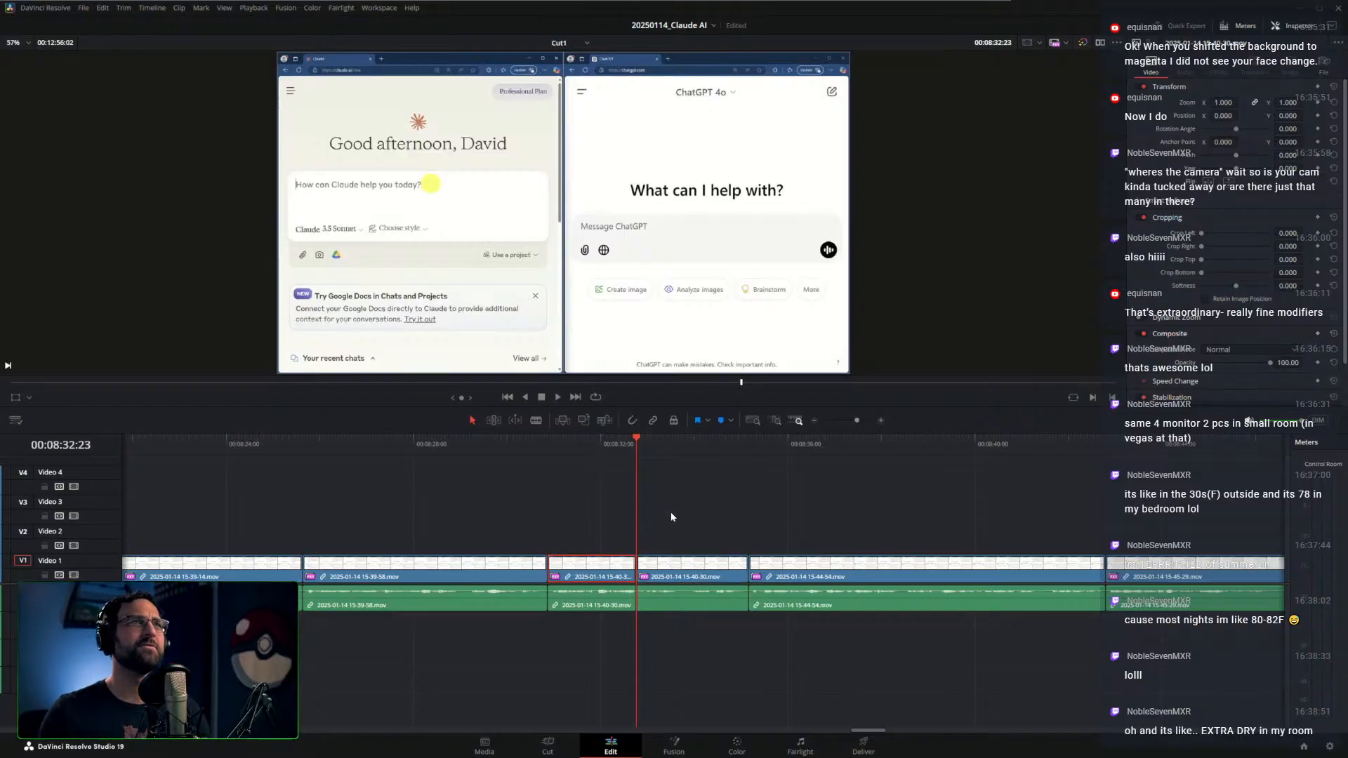
# Examine clip 15-39-14 frame by frame and split its video at 08:25:14, near the clip's end
pyautogui.moveTo(636, 532); pyautogui.dragTo(881, 533)
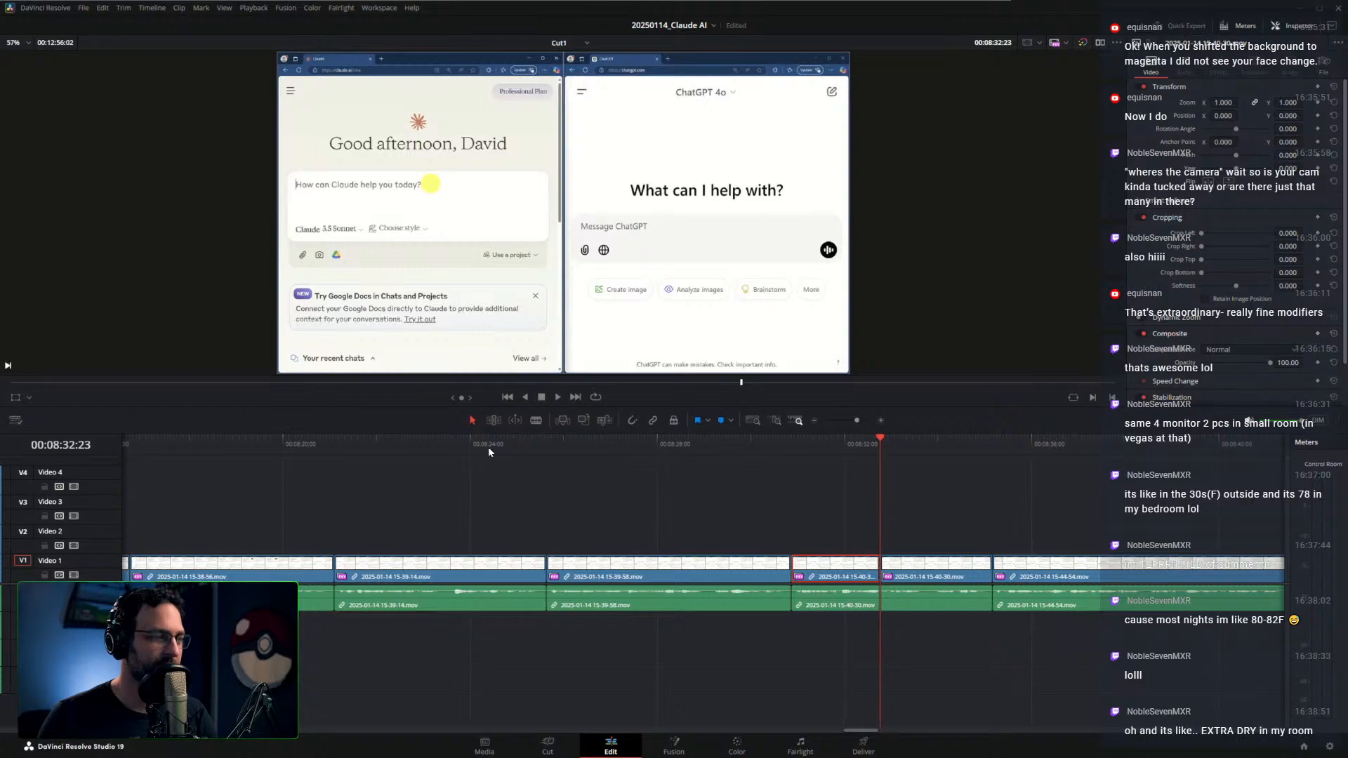
pyautogui.moveTo(449, 448); pyautogui.dragTo(344, 500)
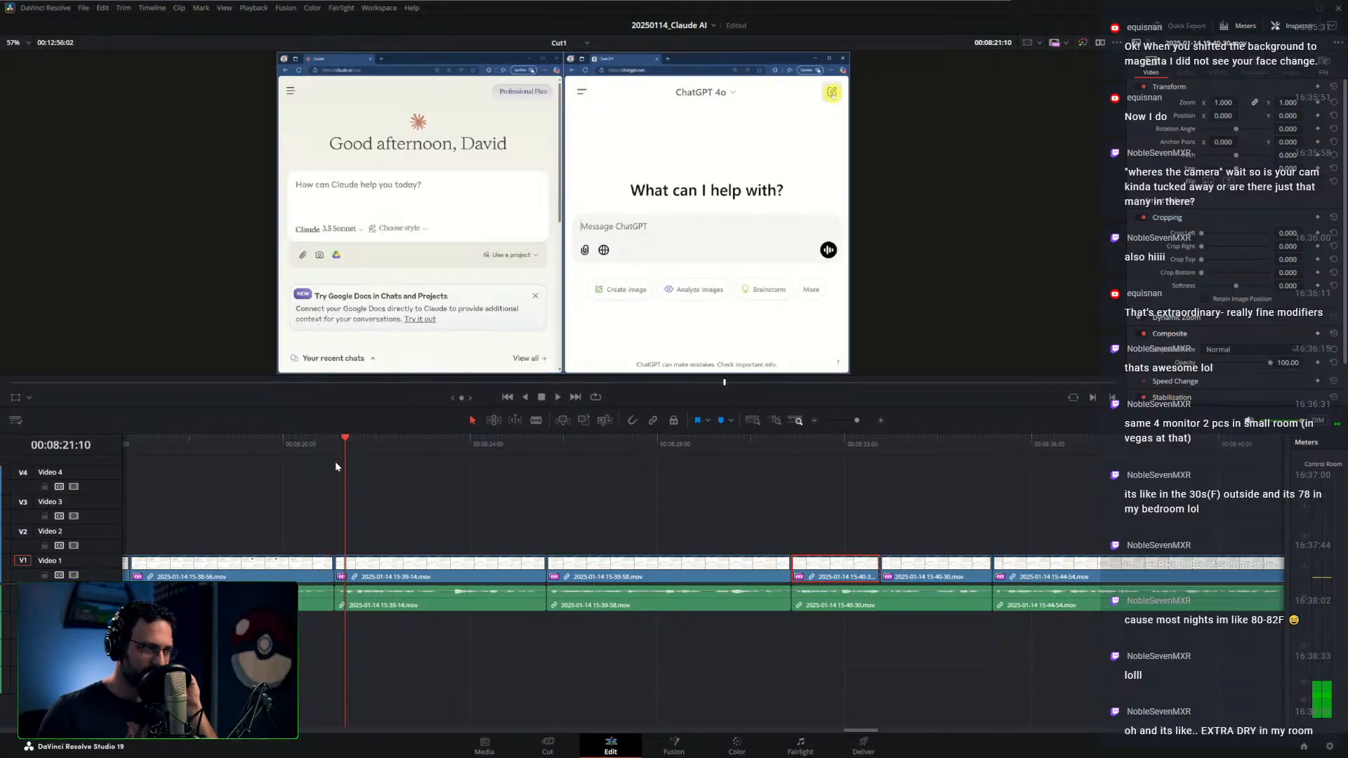
pyautogui.moveTo(336, 450); pyautogui.dragTo(472, 465)
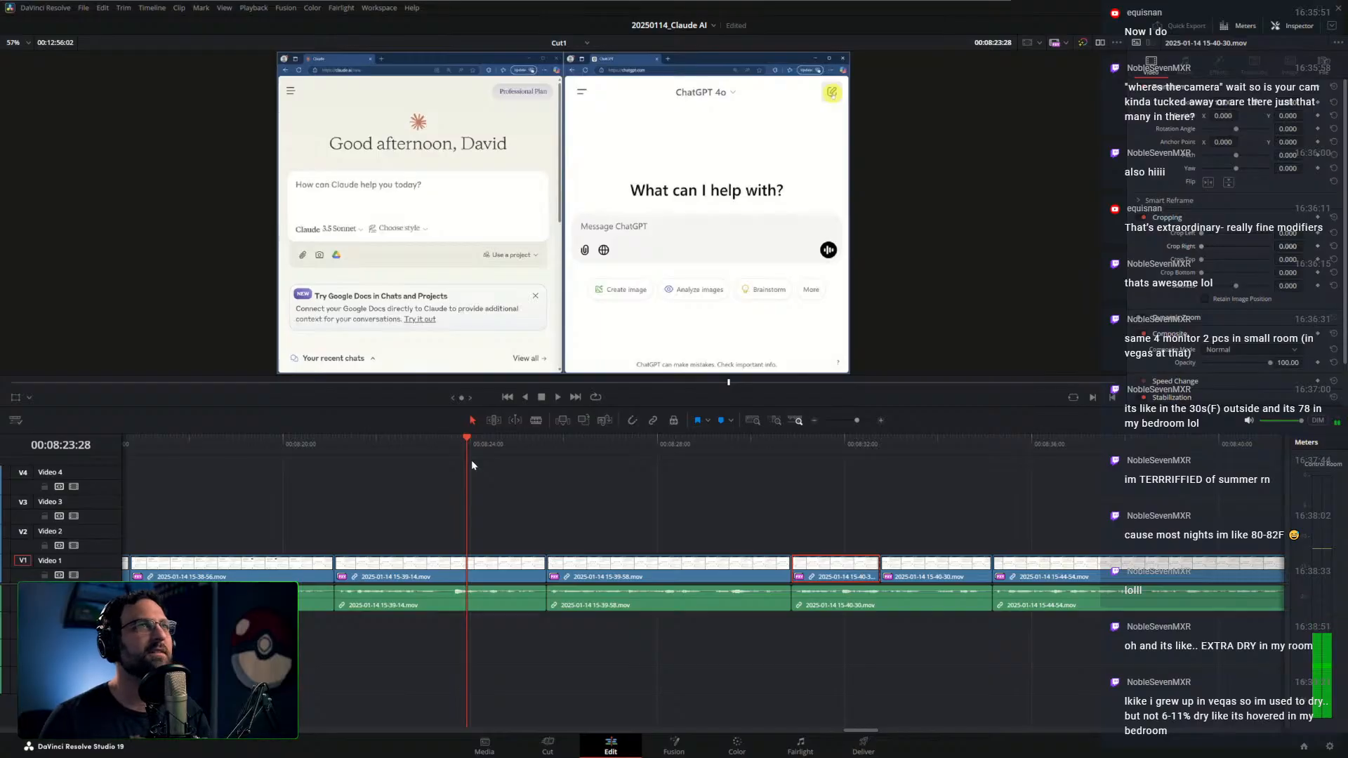
pyautogui.press('Right')
pyautogui.press('Right')
pyautogui.press('Right')
pyautogui.press('Right')
pyautogui.press('Right')
pyautogui.press('Right')
pyautogui.press('Right')
pyautogui.press('Right')
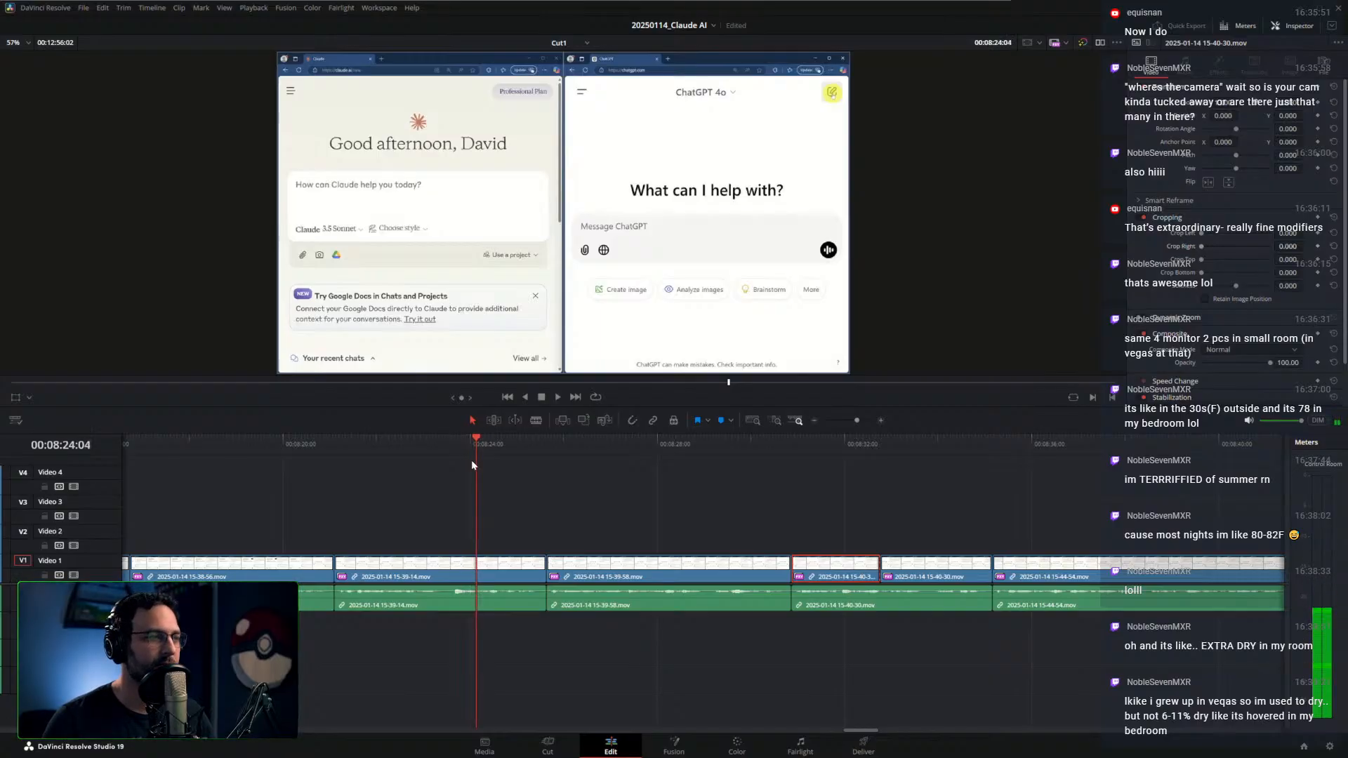
pyautogui.press('Right')
pyautogui.press('Right')
pyautogui.press('Right')
pyautogui.press('Right')
pyautogui.press('Right')
pyautogui.press('Right')
pyautogui.press('Right')
pyautogui.press('Right')
pyautogui.press('Right')
pyautogui.press('Right')
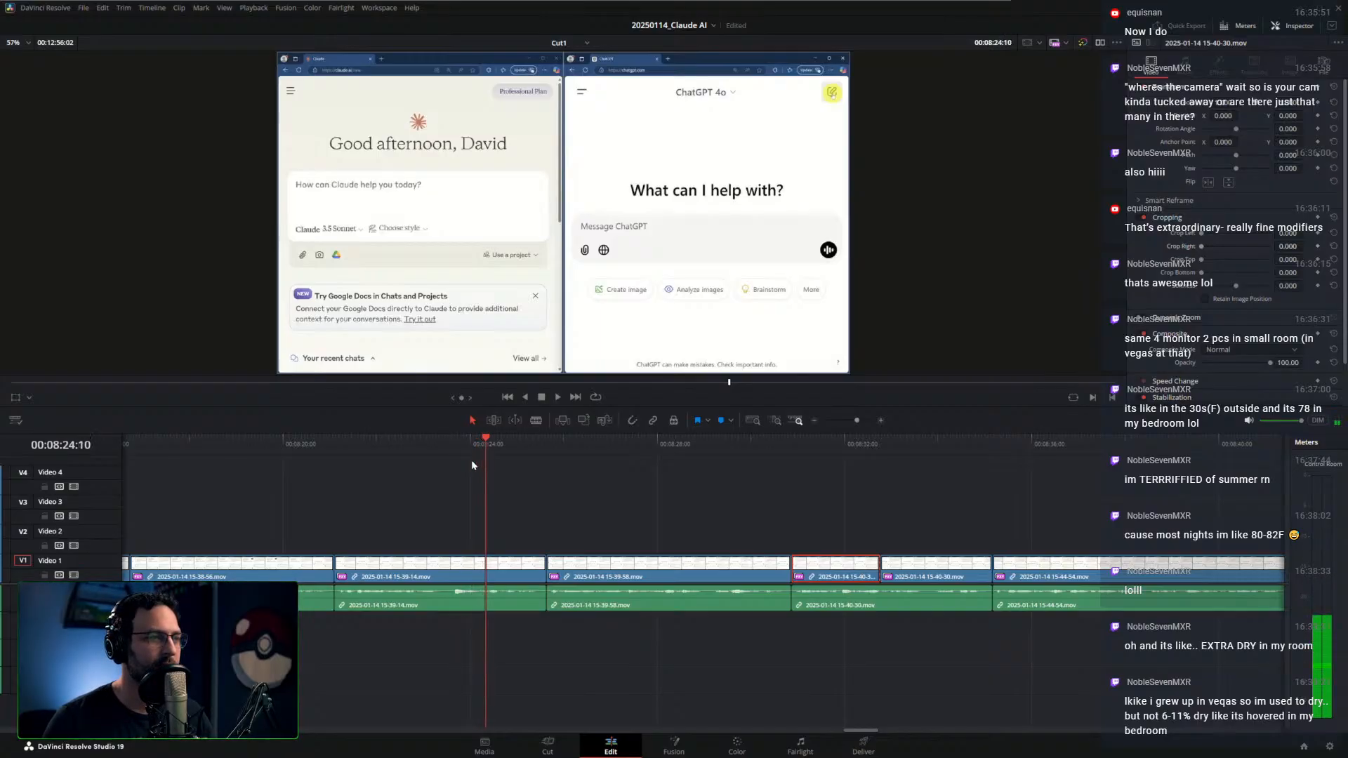
pyautogui.press('Right')
pyautogui.press('Right')
pyautogui.press('Right')
pyautogui.press('Right')
pyautogui.press('Right')
pyautogui.press('Right')
pyautogui.press('Right')
pyautogui.press('Right')
pyautogui.press('Right')
pyautogui.press('Right')
pyautogui.press('Right')
pyautogui.press('Right')
pyautogui.press('Right')
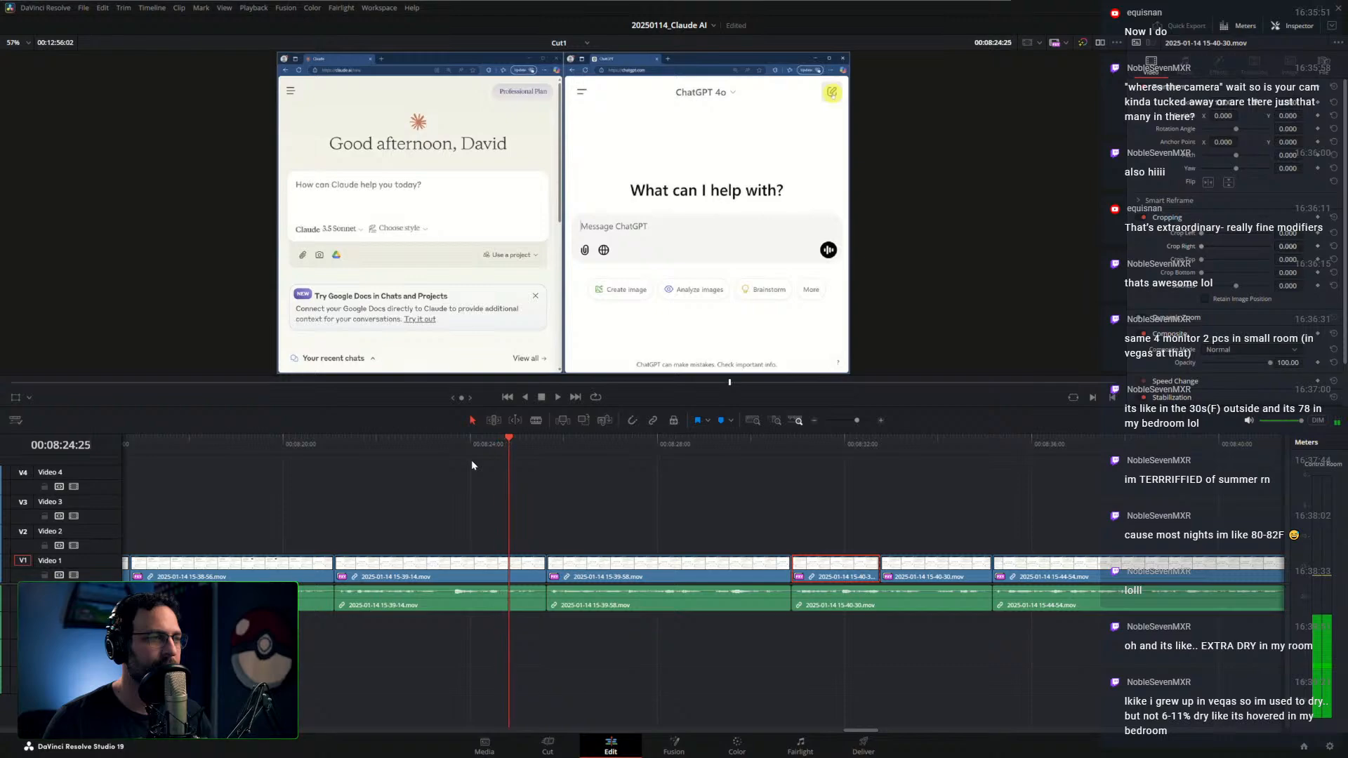
pyautogui.press('Right')
pyautogui.press('Right')
pyautogui.press('Right')
pyautogui.press('Right')
pyautogui.press('Right')
pyautogui.press('Right')
pyautogui.press('Right')
pyautogui.press('Right')
pyautogui.press('Right')
pyautogui.press('Right')
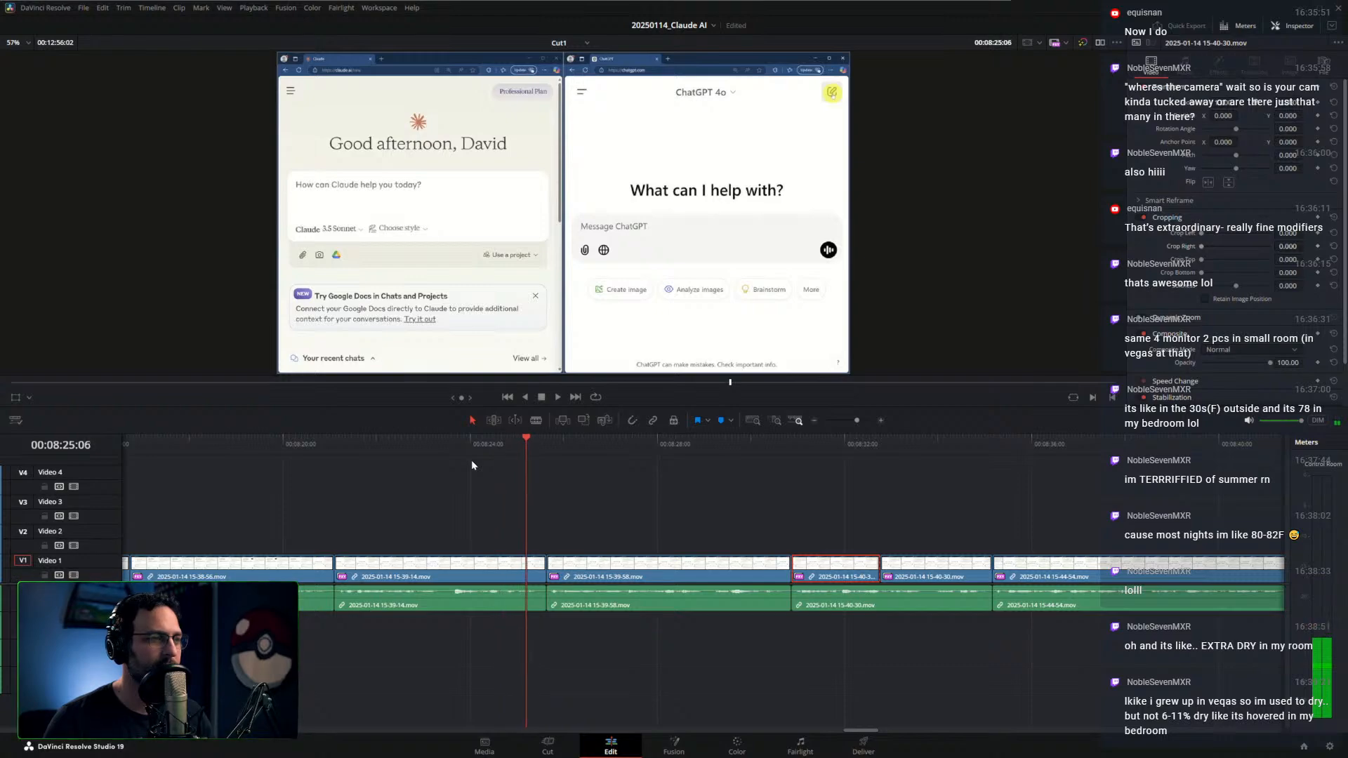
pyautogui.press('Right')
pyautogui.press('Right')
pyautogui.press('Right')
pyautogui.press('Right')
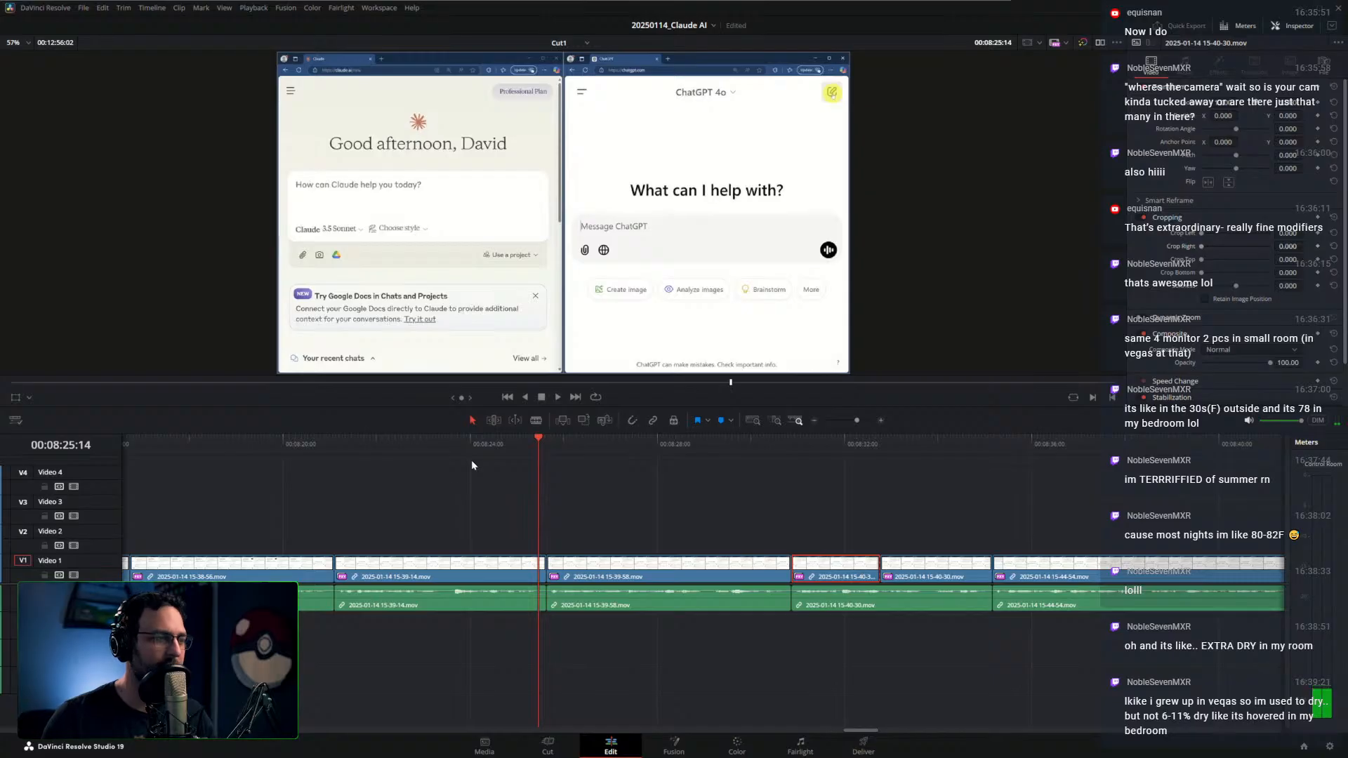
pyautogui.click(480, 570)
# Split the video of clip 15-39-14 again at 08:24:13 to isolate a one-second segment, and check the segment's frames
pyautogui.press('Left')
pyautogui.press('Left')
pyautogui.press('Left')
pyautogui.press('Left')
pyautogui.press('Left')
pyautogui.press('Left')
pyautogui.press('Left')
pyautogui.press('Left')
pyautogui.press('Left')
pyautogui.press('Left')
pyautogui.press('Left')
pyautogui.press('Left')
pyautogui.press('Left')
pyautogui.press('Left')
pyautogui.press('Left')
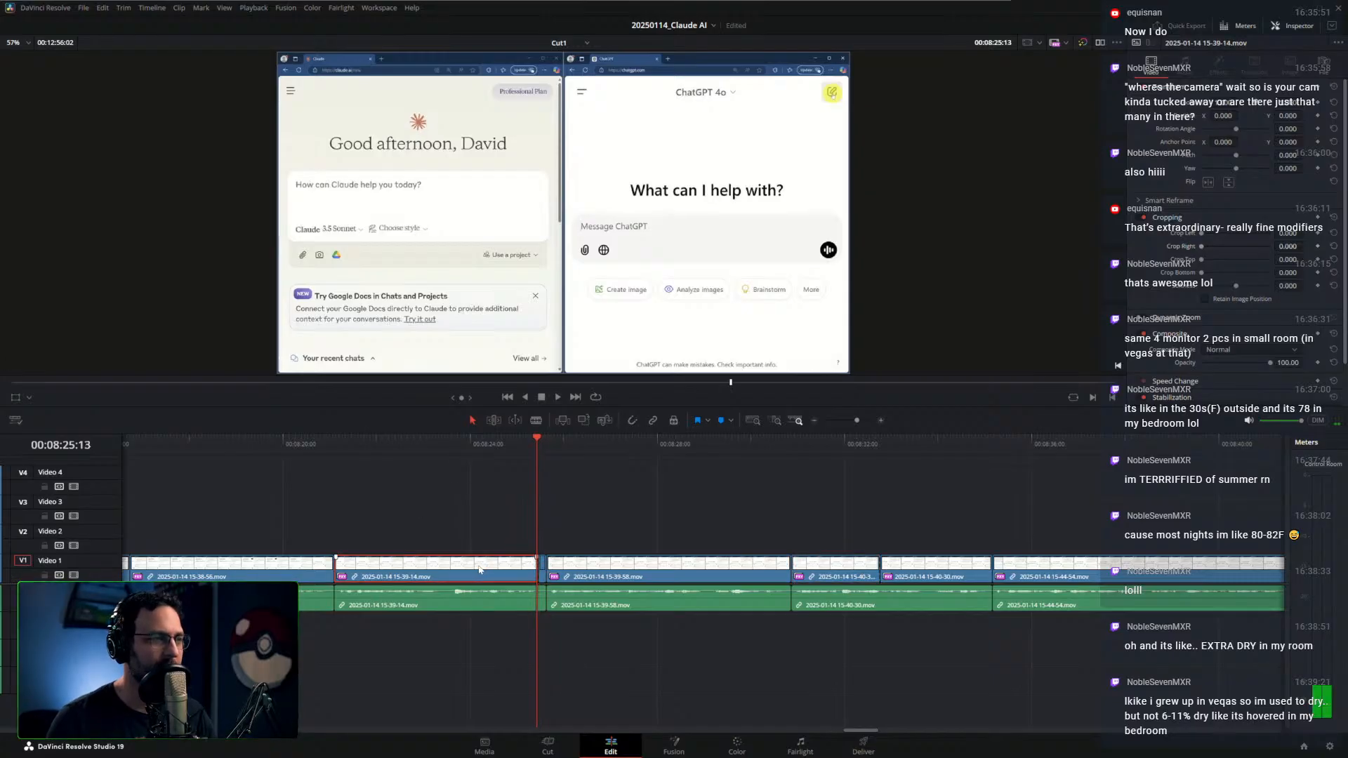
pyautogui.press('Left')
pyautogui.press('Left')
pyautogui.press('Left')
pyautogui.press('Left')
pyautogui.press('Left')
pyautogui.press('Left')
pyautogui.press('Left')
pyautogui.press('Left')
pyautogui.press('Left')
pyautogui.press('Left')
pyautogui.press('Left')
pyautogui.press('Left')
pyautogui.press('Left')
pyautogui.press('Left')
pyautogui.press('Left')
pyautogui.press('Left')
pyautogui.press('Left')
pyautogui.press('Left')
pyautogui.press('Left')
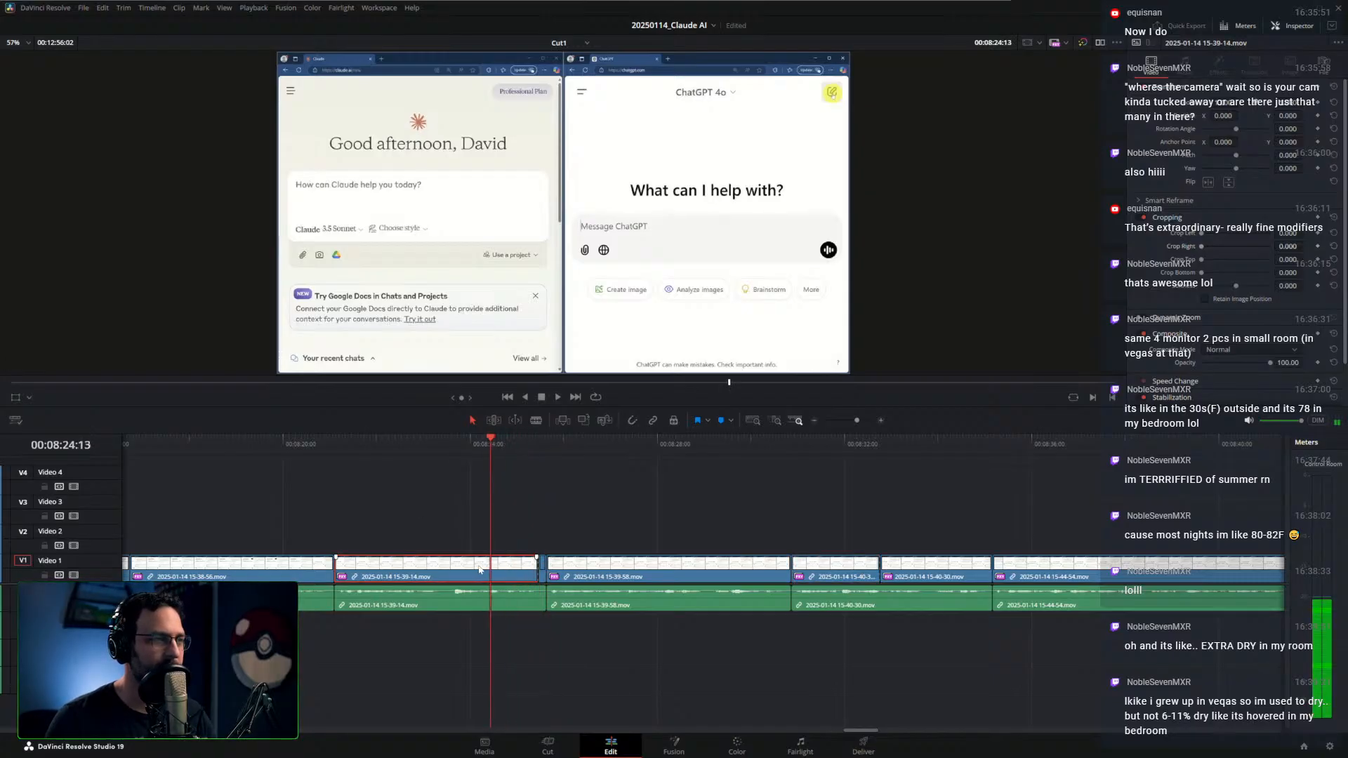
pyautogui.press('Right')
pyautogui.press('Right')
pyautogui.press('Right')
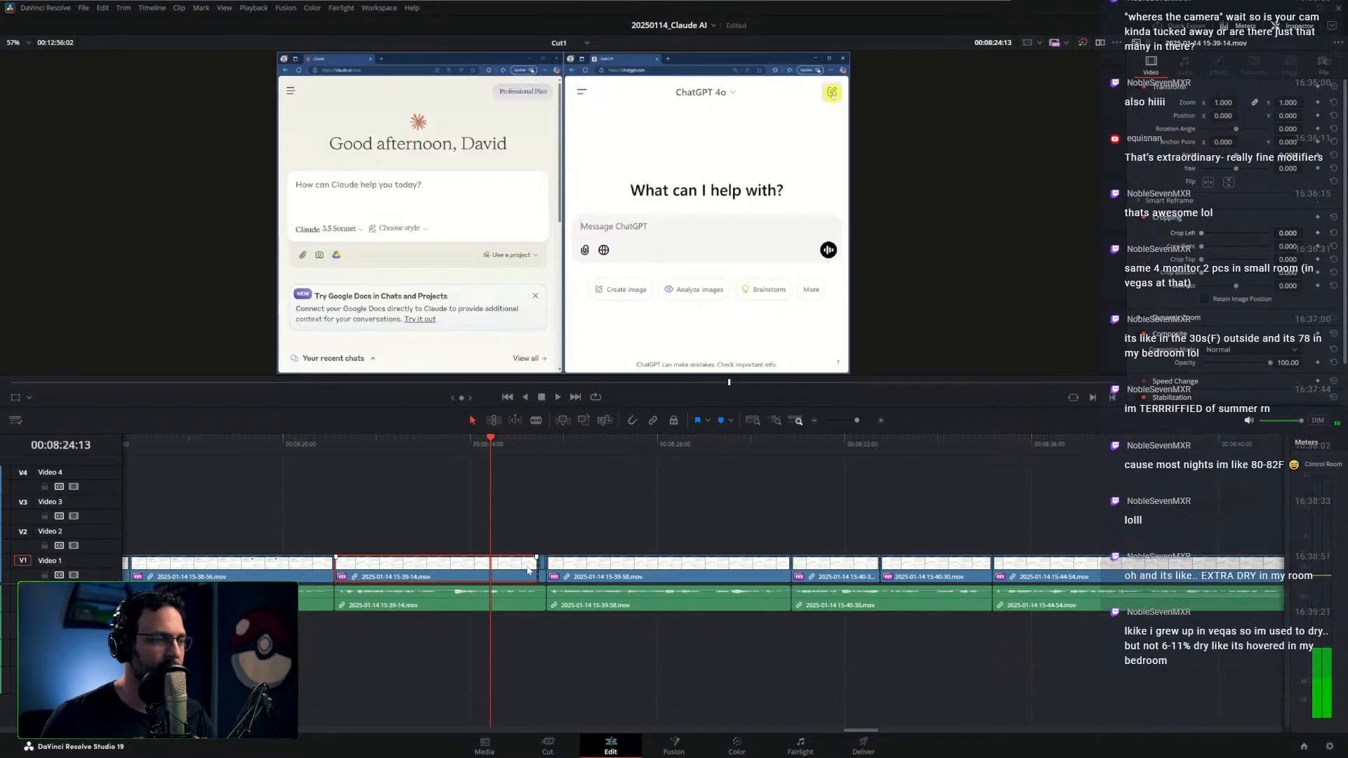
pyautogui.hotkey('ctrl', 'b')
pyautogui.moveTo(546, 447); pyautogui.dragTo(539, 447)
pyautogui.press('Left')
pyautogui.press('Left')
pyautogui.press('Left')
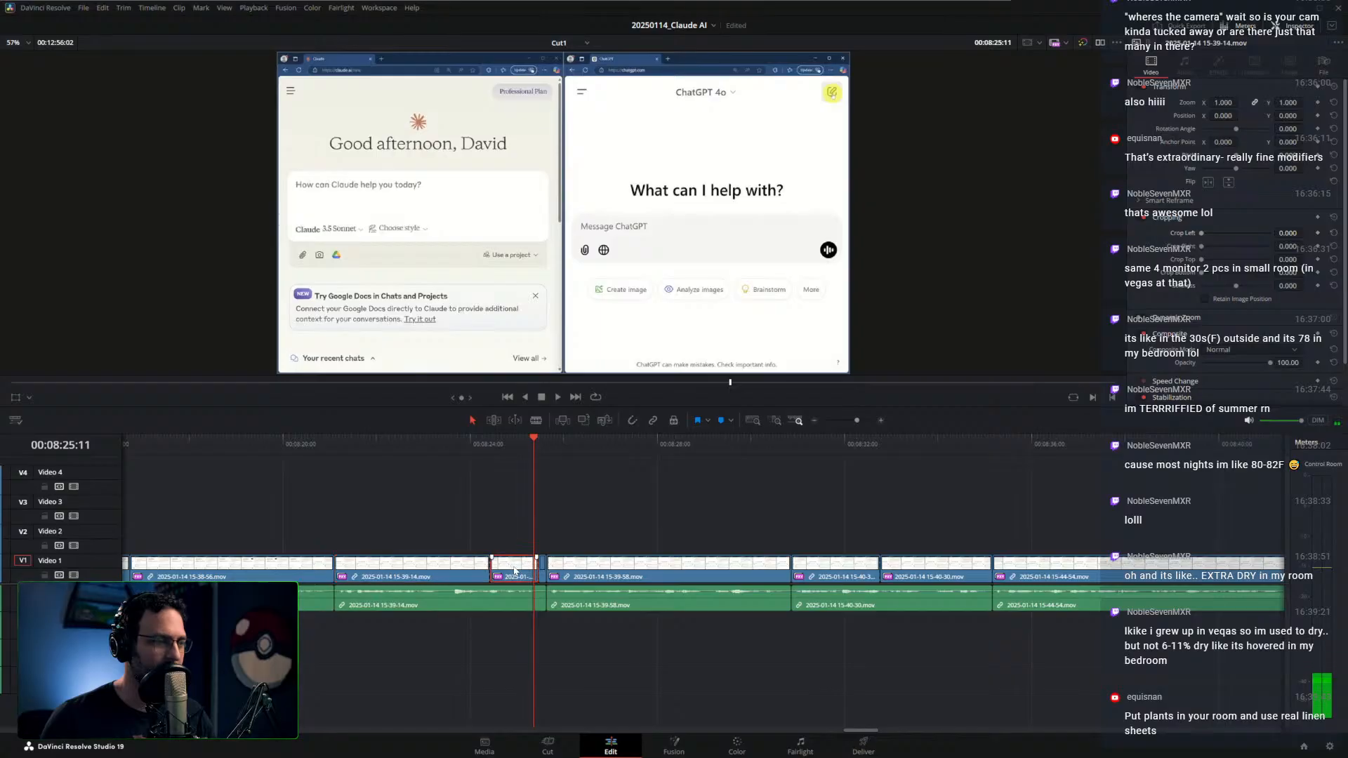
# Move the isolated 15-39-14 segment up to Video 2 and place seven copies end to end up to the 08:32:23 split
pyautogui.moveTo(514, 570); pyautogui.dragTo(622, 545)
pyautogui.moveTo(628, 545); pyautogui.dragTo(672, 546)
pyautogui.moveTo(673, 546); pyautogui.dragTo(722, 546)
pyautogui.moveTo(727, 545); pyautogui.dragTo(879, 542)
pyautogui.click(856, 509)
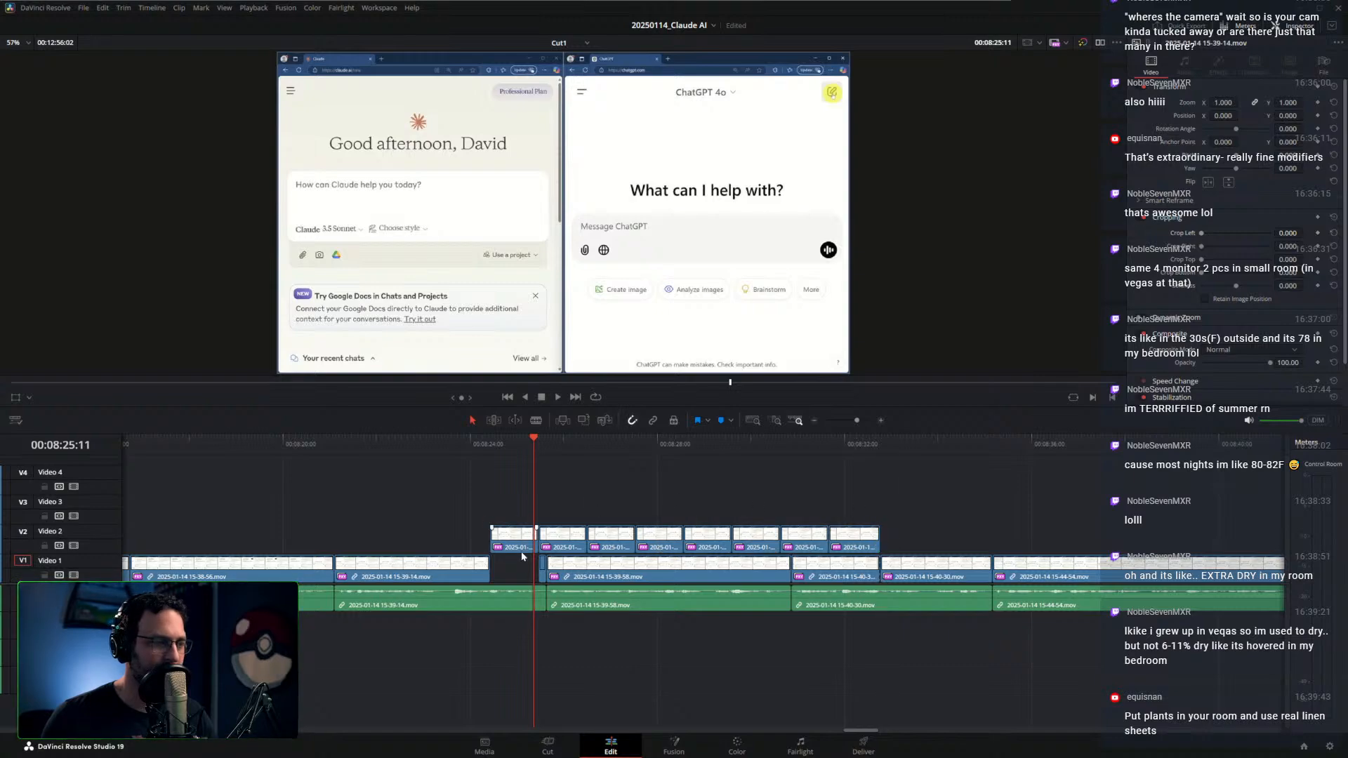
# Shorten the end of the last segment copy on Video 2 by about three frames and play back the transition into clip 15-40-30
pyautogui.click(871, 443)
pyautogui.scroll(5, 896, 488)
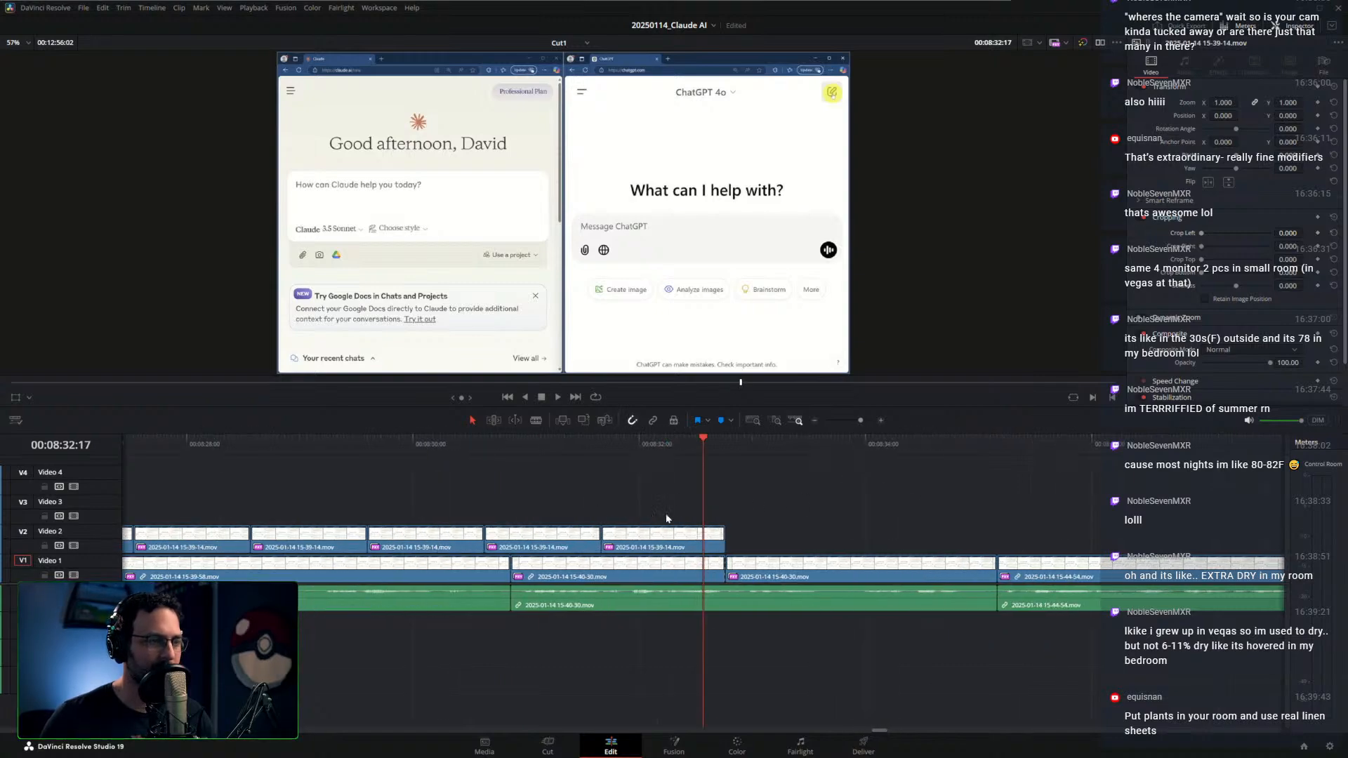
pyautogui.moveTo(691, 443)
pyautogui.mouseDown()
pyautogui.moveTo(740, 448)
pyautogui.moveTo(686, 456)
pyautogui.mouseUp()
pyautogui.press('space')
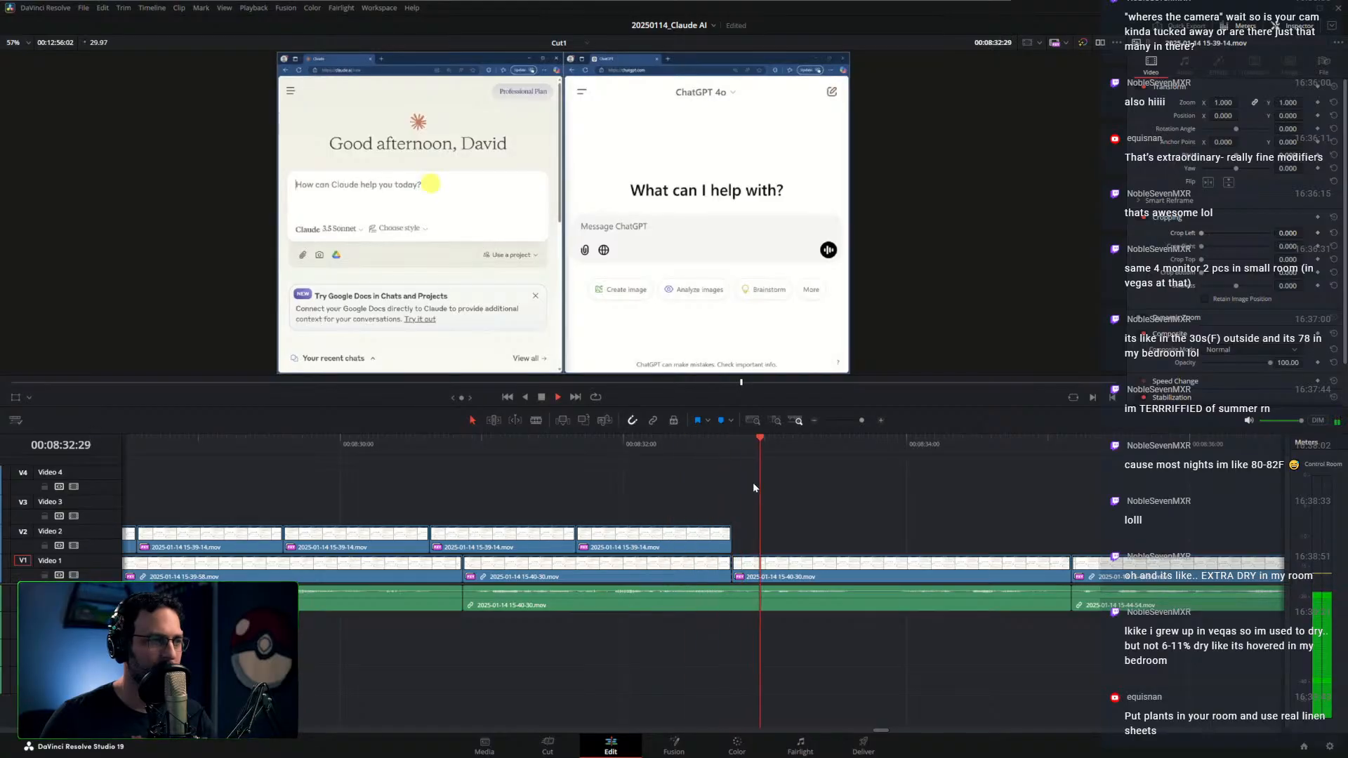
pyautogui.press('space')
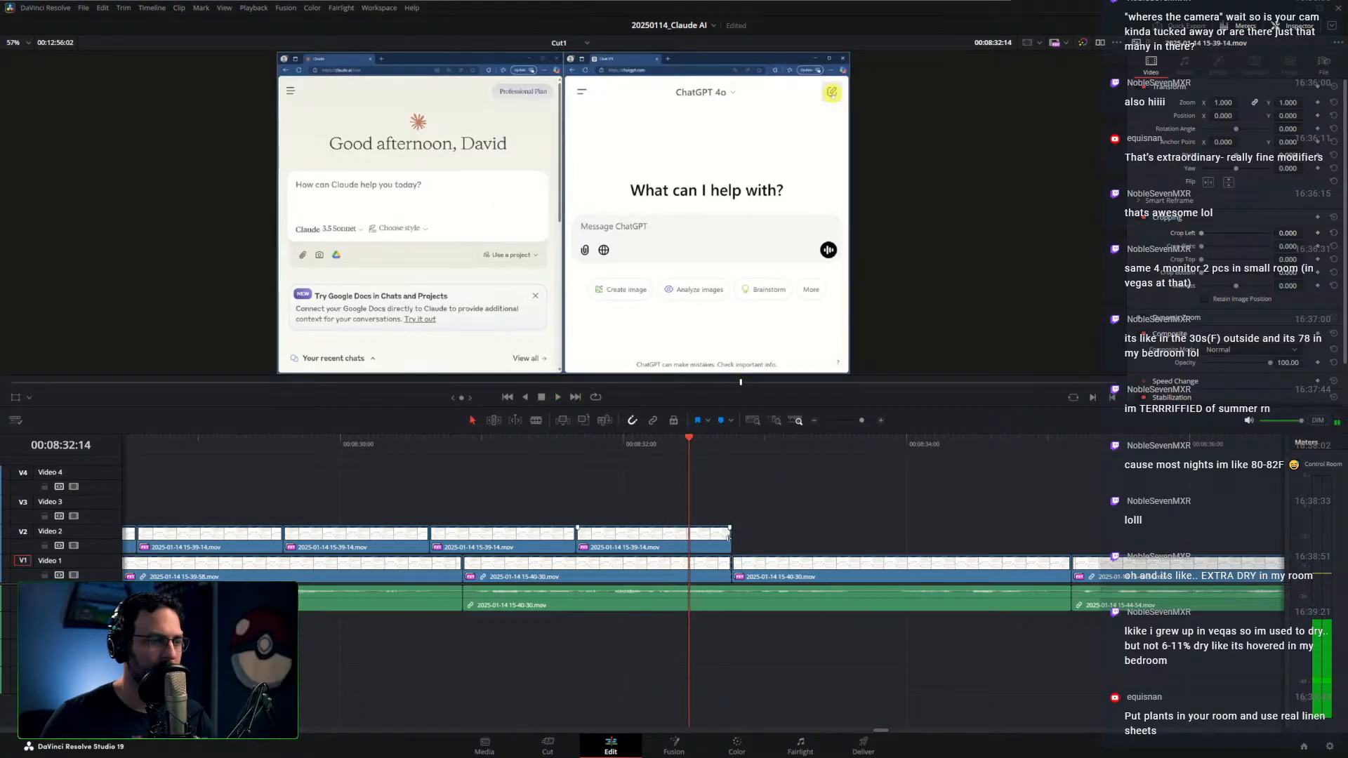
pyautogui.moveTo(729, 537); pyautogui.dragTo(715, 538)
pyautogui.press('space')
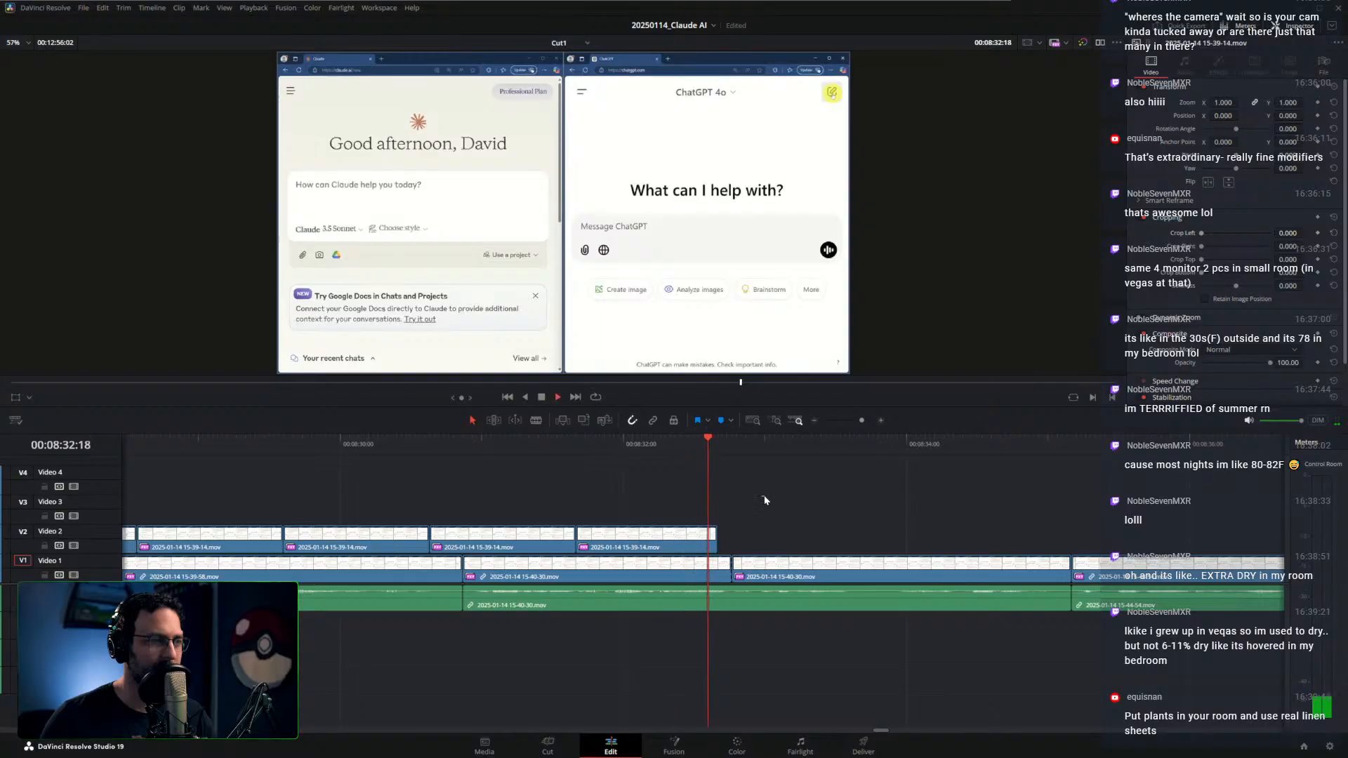
pyautogui.click(656, 446)
pyautogui.scroll(-3, 671, 497)
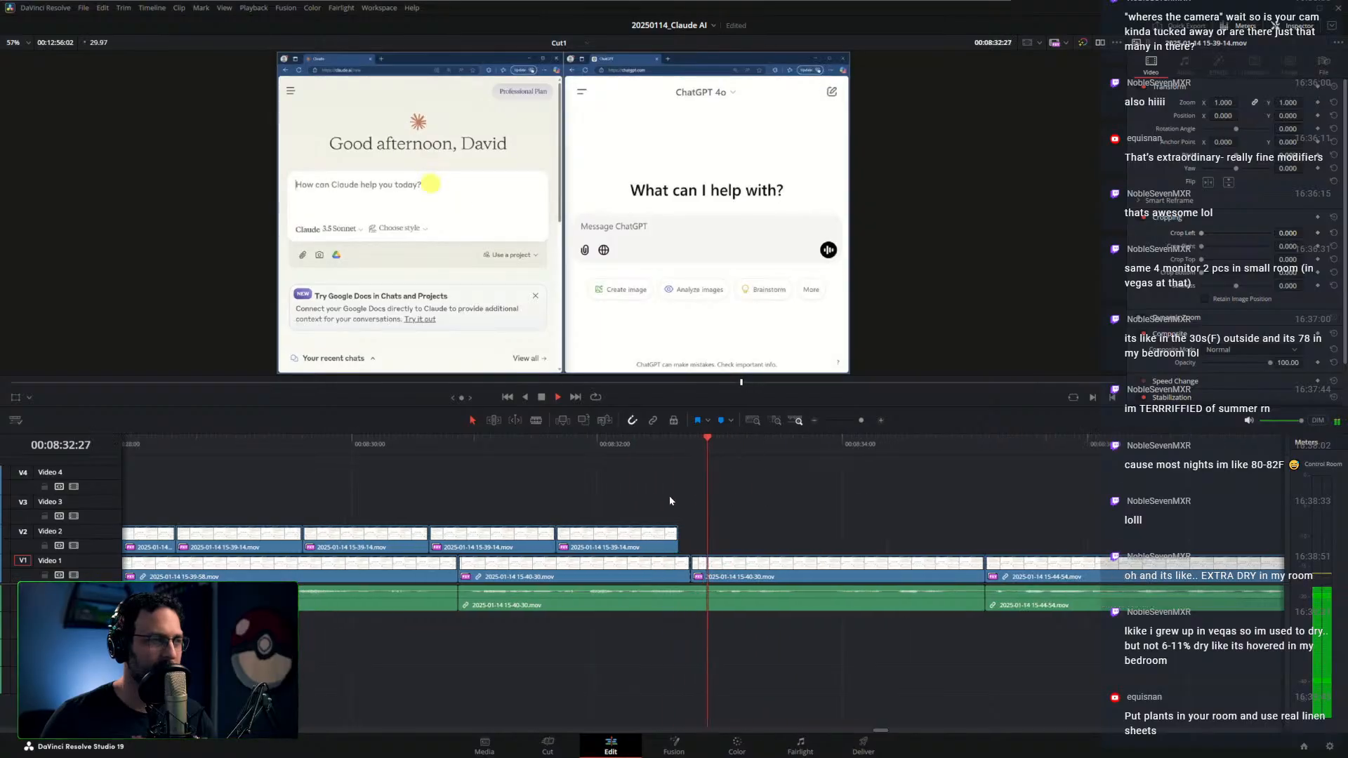
pyautogui.moveTo(651, 506); pyautogui.dragTo(910, 512)
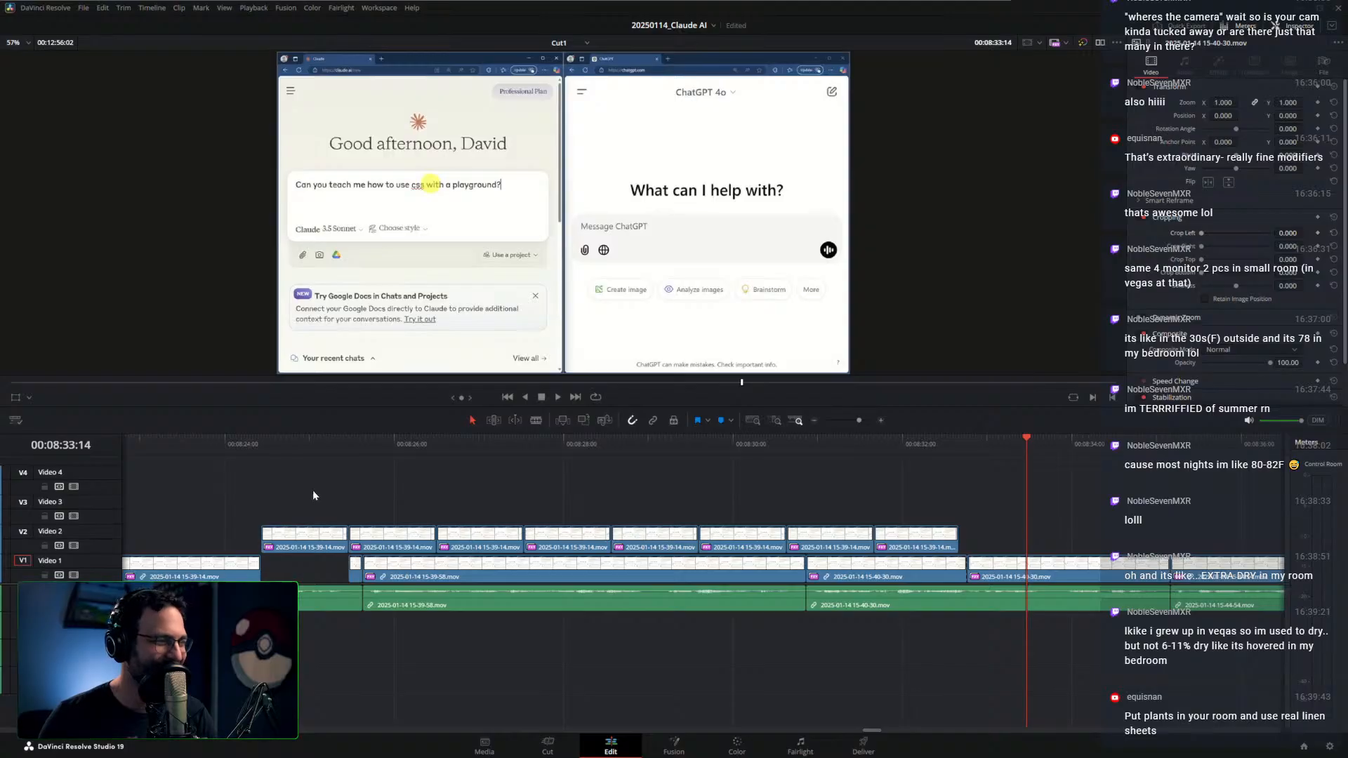
# Crop the first two segment copies on Video 2 to left 1009.6, right 879.4, top 552.4 and bottom 469.9
pyautogui.moveTo(313, 495); pyautogui.dragTo(393, 530)
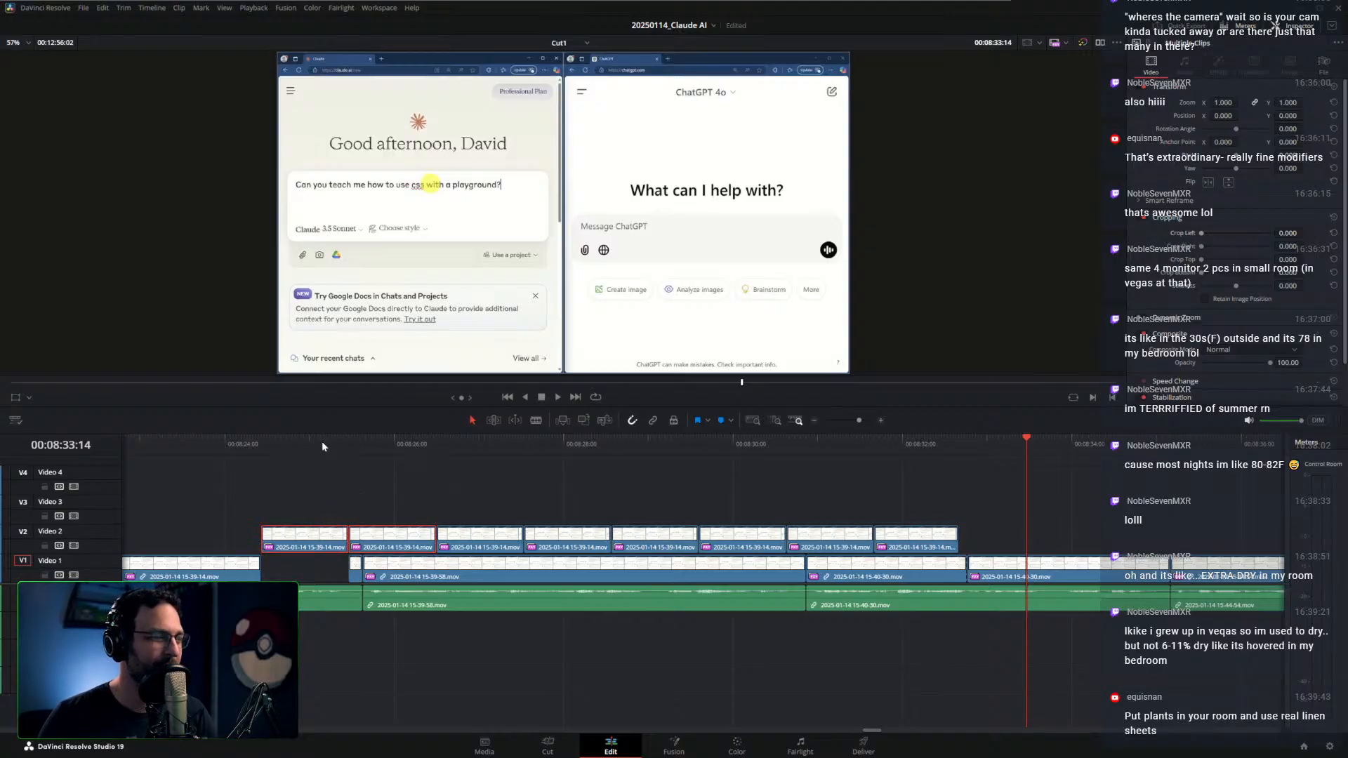
pyautogui.click(320, 447)
pyautogui.moveTo(288, 440); pyautogui.dragTo(294, 440)
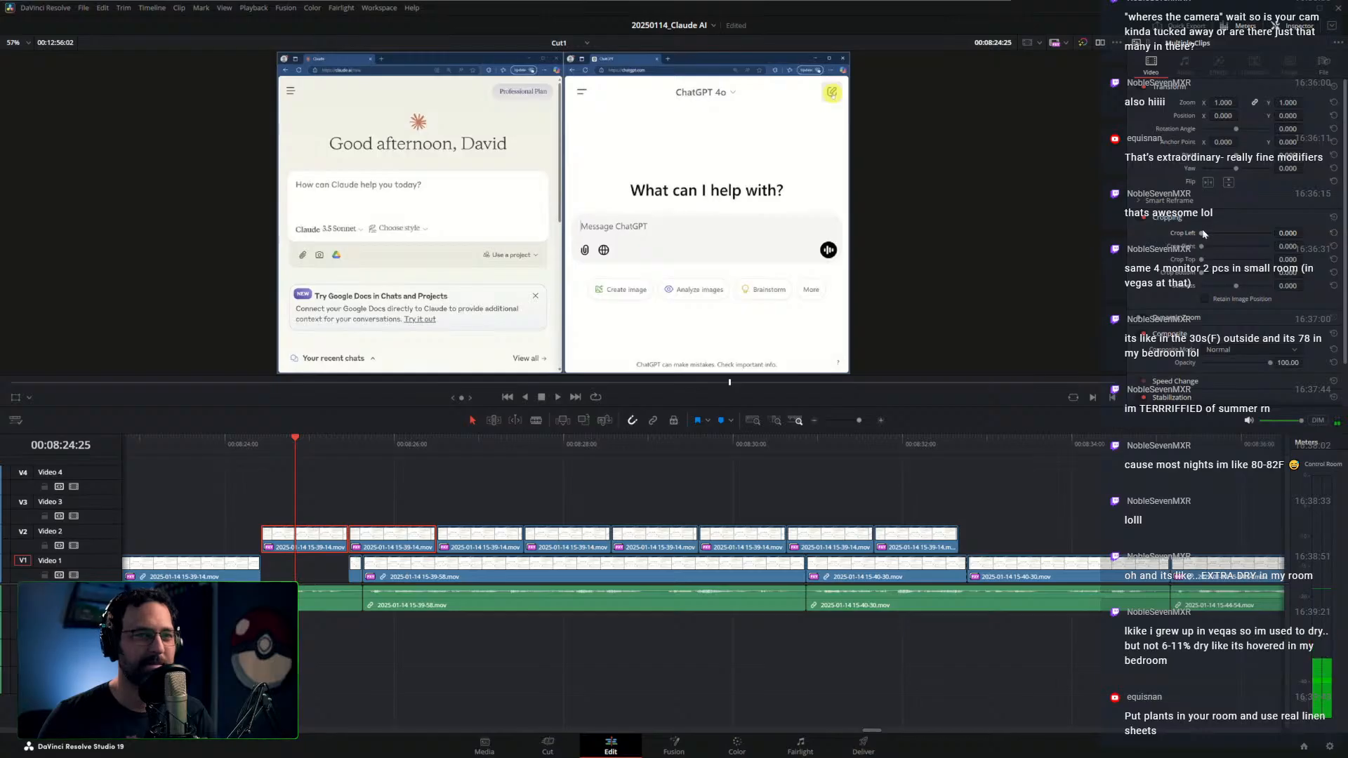
pyautogui.moveTo(1202, 233); pyautogui.dragTo(1309, 233)
pyautogui.moveTo(1214, 257); pyautogui.dragTo(1235, 259)
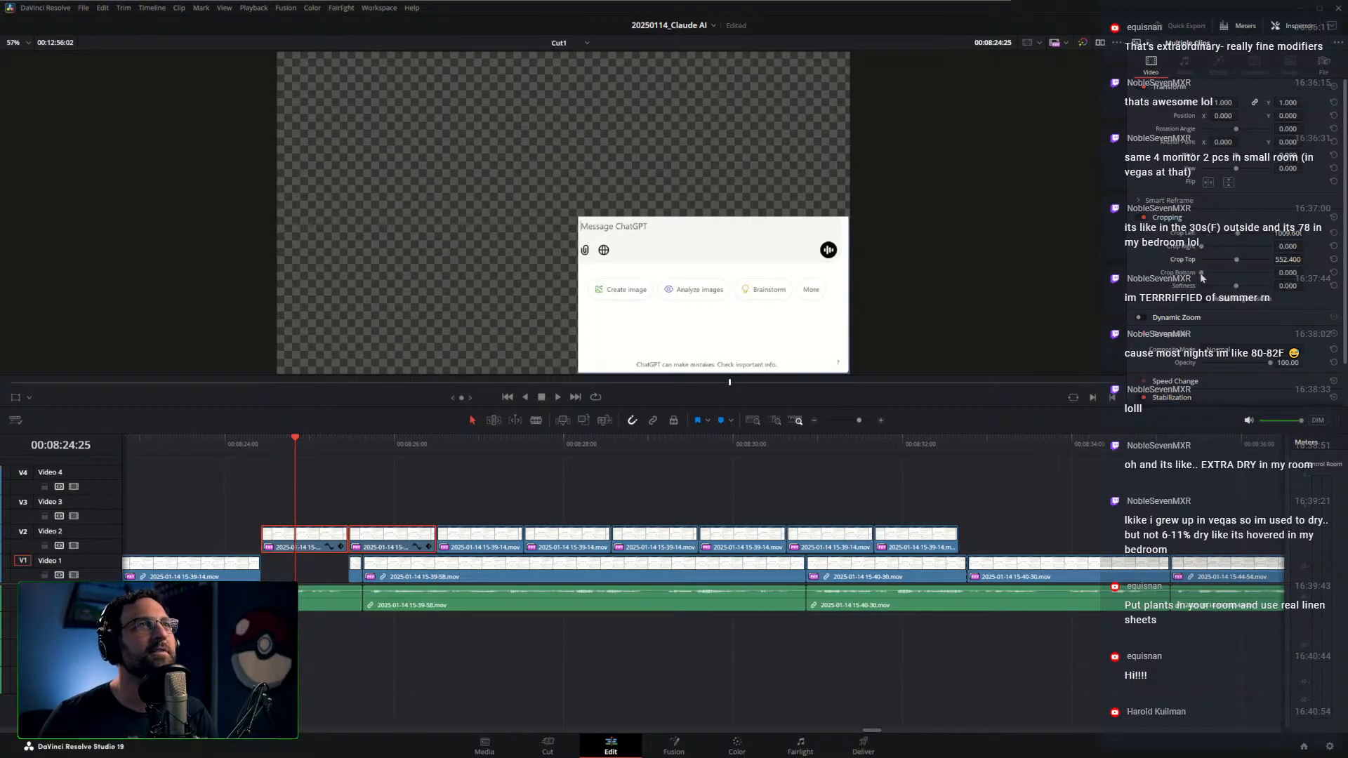
pyautogui.moveTo(1201, 276); pyautogui.dragTo(1232, 253)
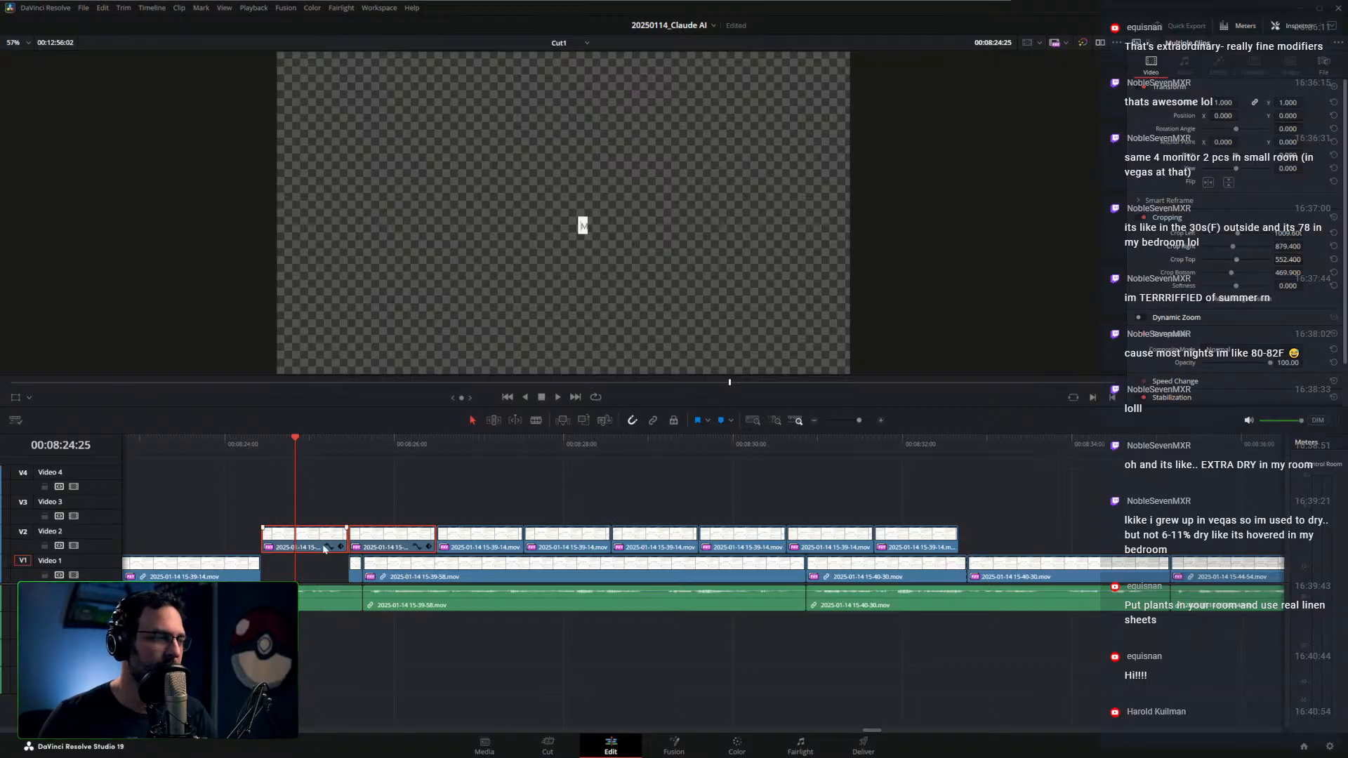
# Paste the first cropped segment's crop attributes onto the other seven segment copies on Video 2
pyautogui.click(378, 532)
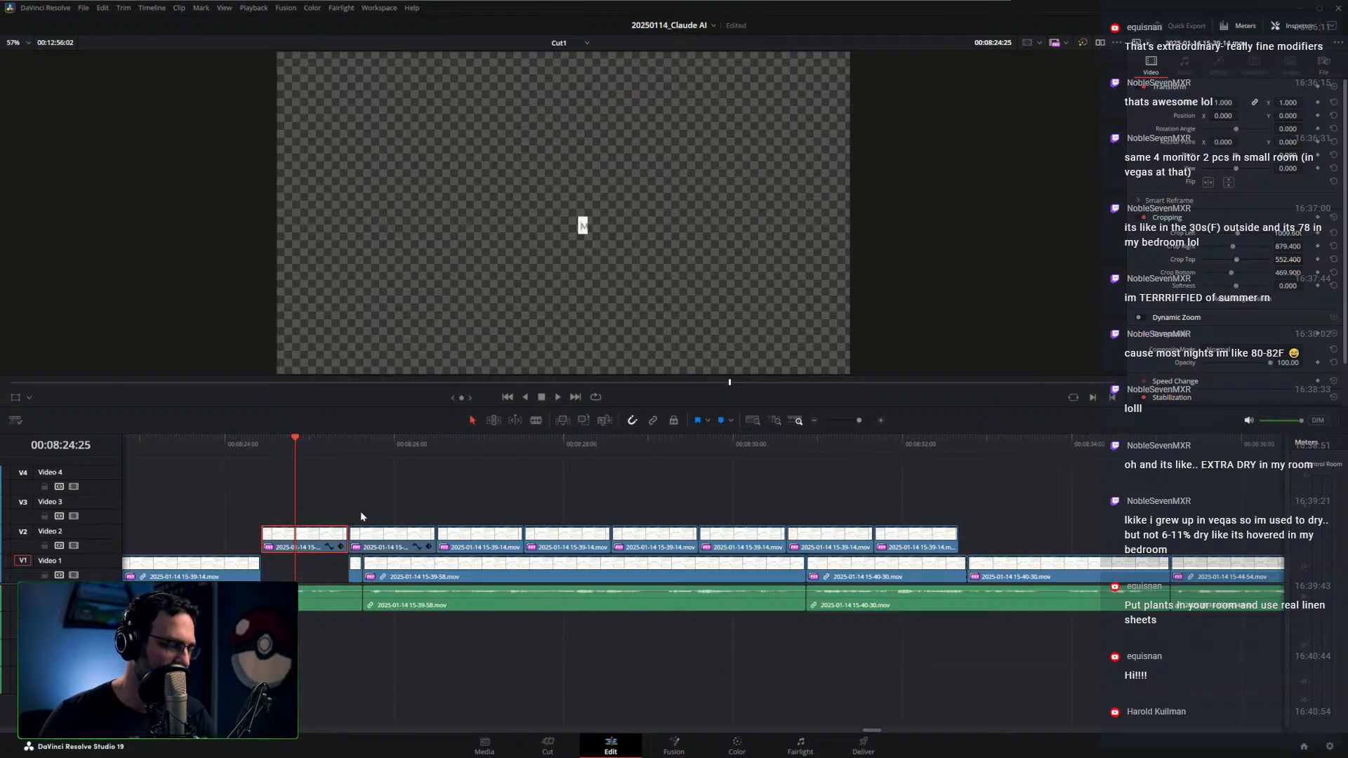
pyautogui.moveTo(377, 501); pyautogui.dragTo(927, 540)
pyautogui.hotkey('alt', 'v')
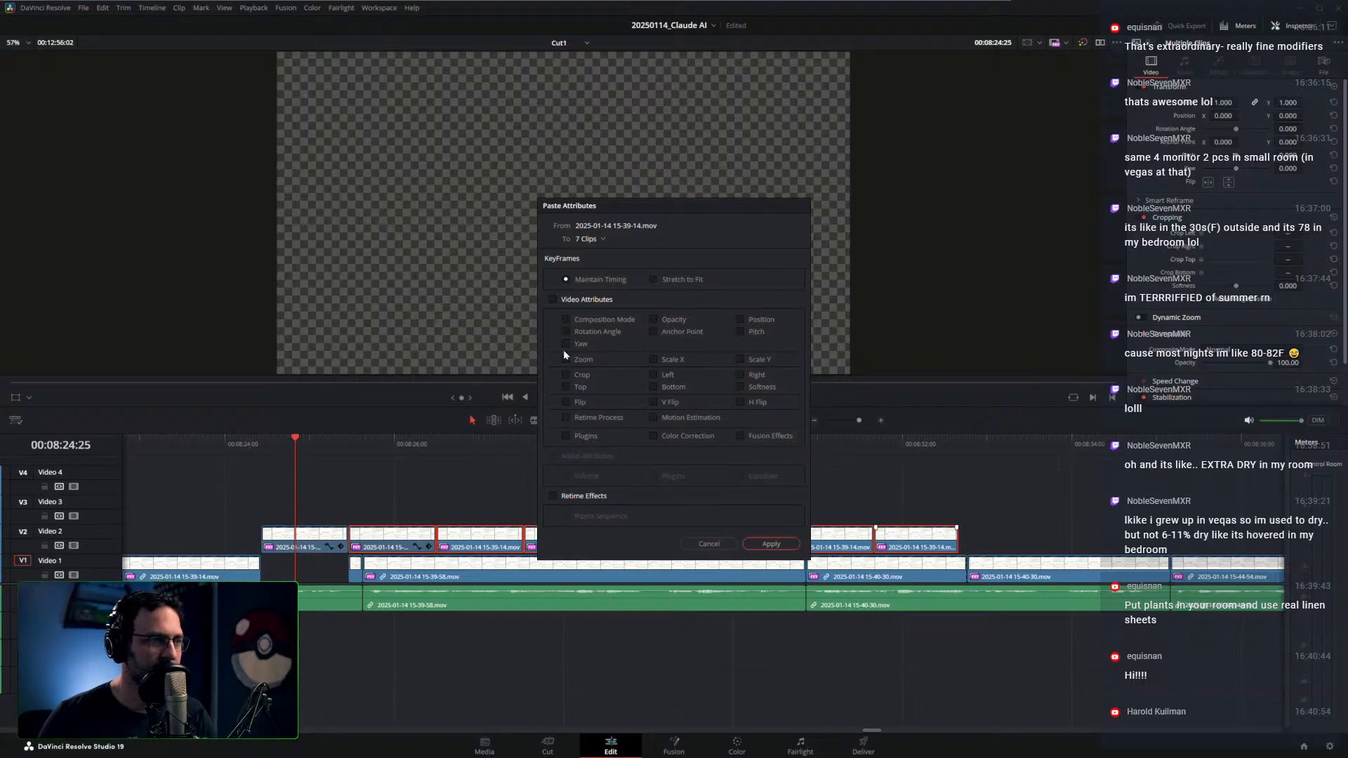
pyautogui.click(770, 543)
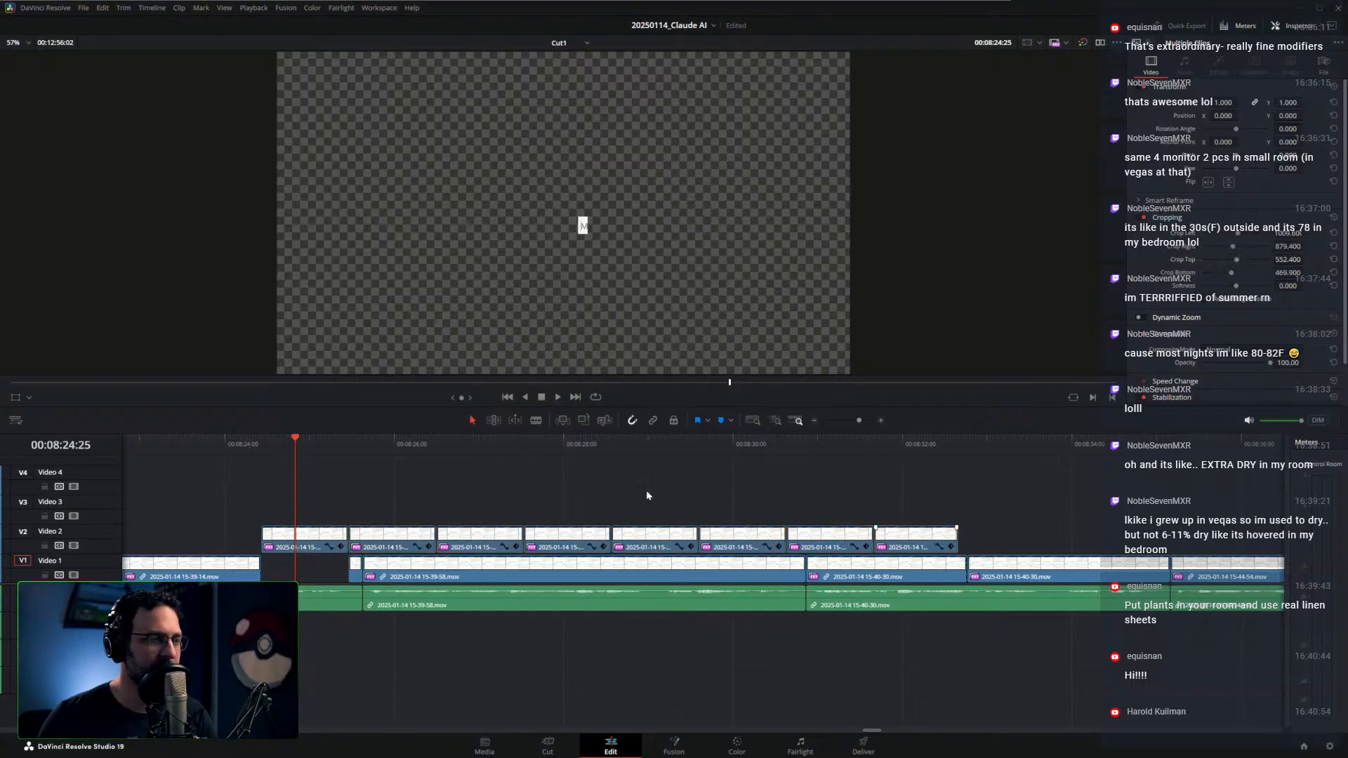
# Extend clip 15-39-14's video on Video 1 across the gap and rejoin it with its leftover piece before clip 15-39-58
pyautogui.moveTo(255, 577); pyautogui.dragTo(346, 577)
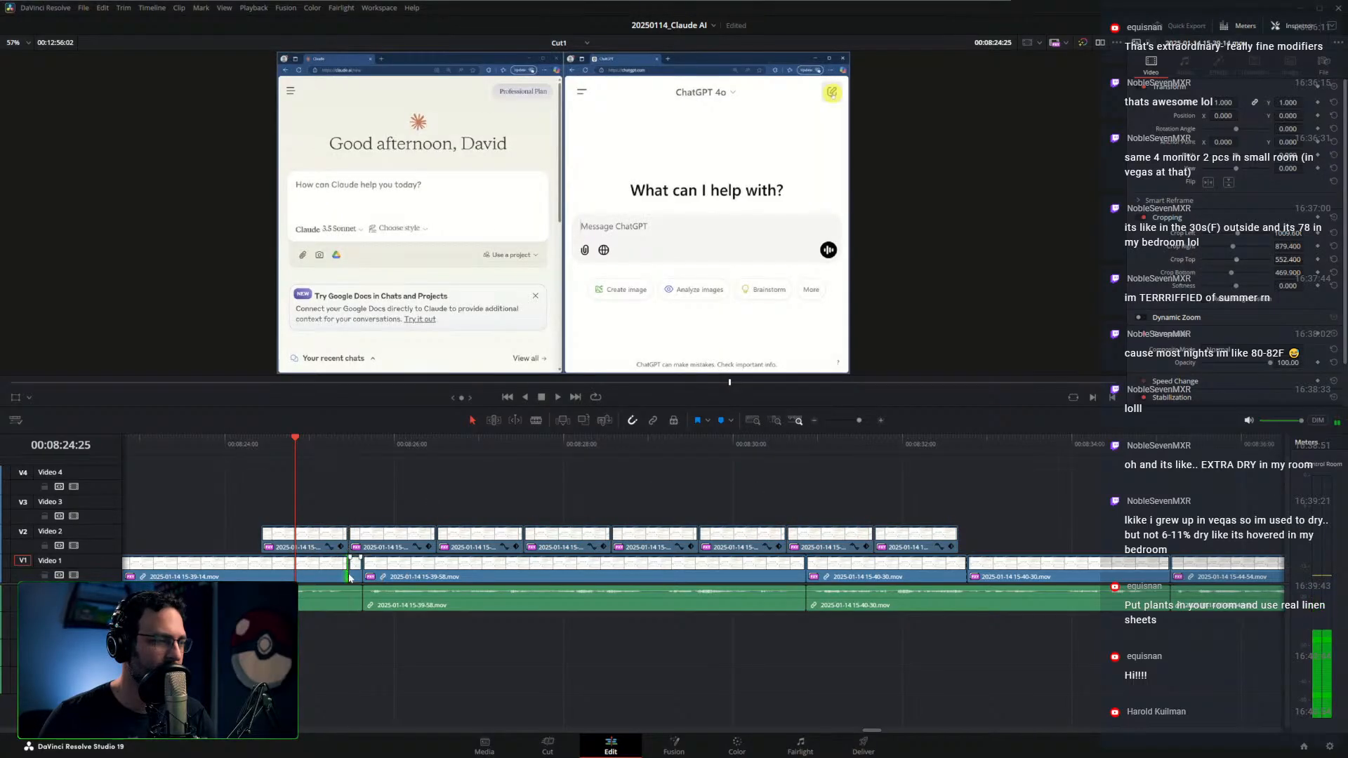
pyautogui.rightClick(347, 577)
pyautogui.click(357, 537)
pyautogui.rightClick(352, 573)
pyautogui.click(363, 578)
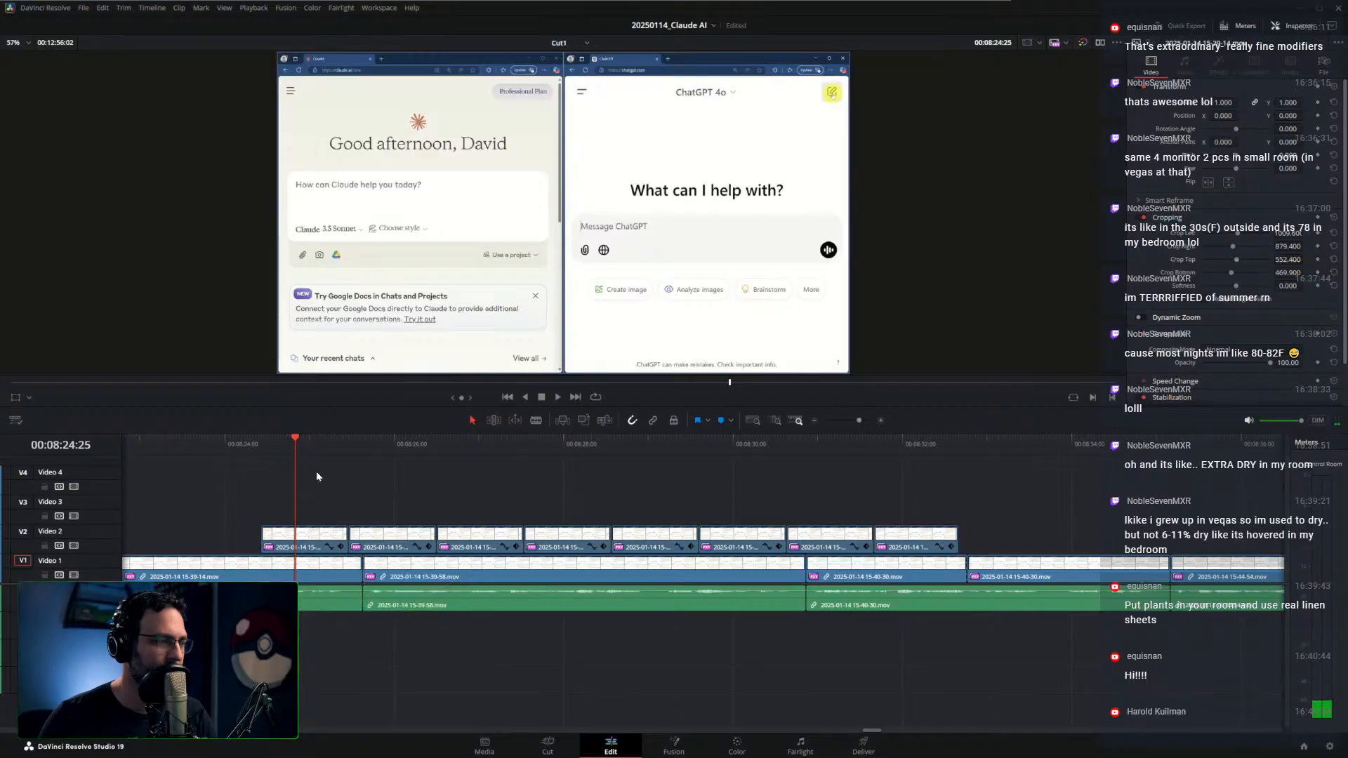
# Play back the stretch covered by the cropped copies and its transition into the two 15-40-30 pieces
pyautogui.click(237, 444)
pyautogui.moveTo(236, 443); pyautogui.dragTo(866, 482)
pyautogui.press('space')
pyautogui.scroll(1, 940, 491)
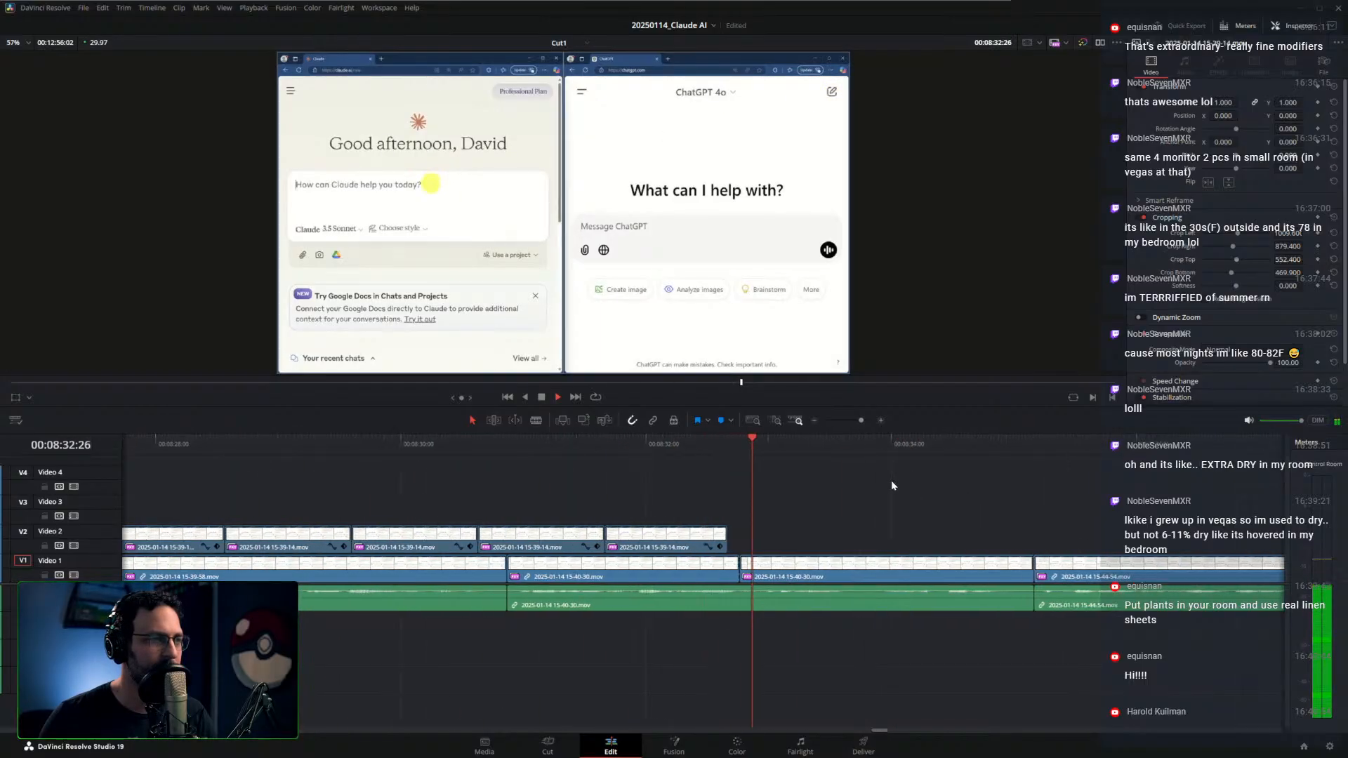
pyautogui.scroll(-2, 740, 483)
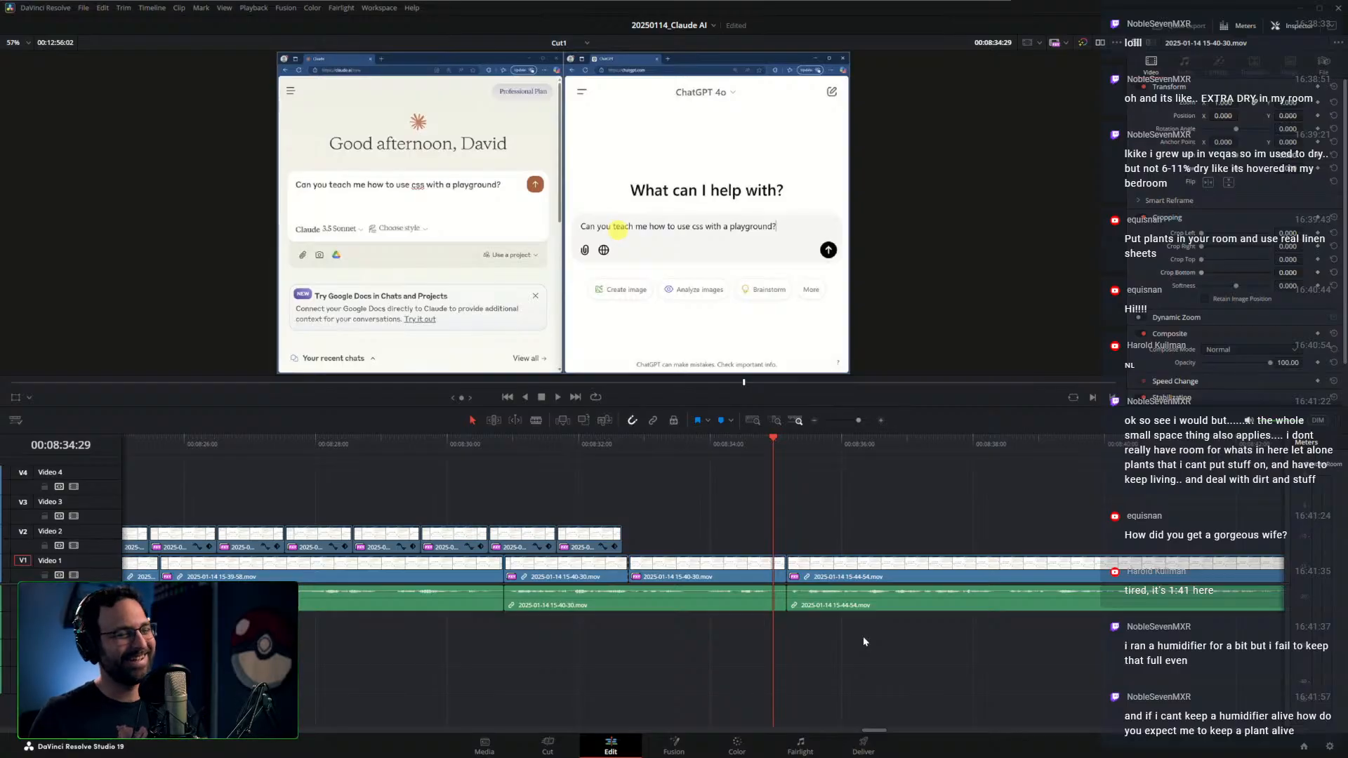
pyautogui.click(602, 443)
pyautogui.press('space')
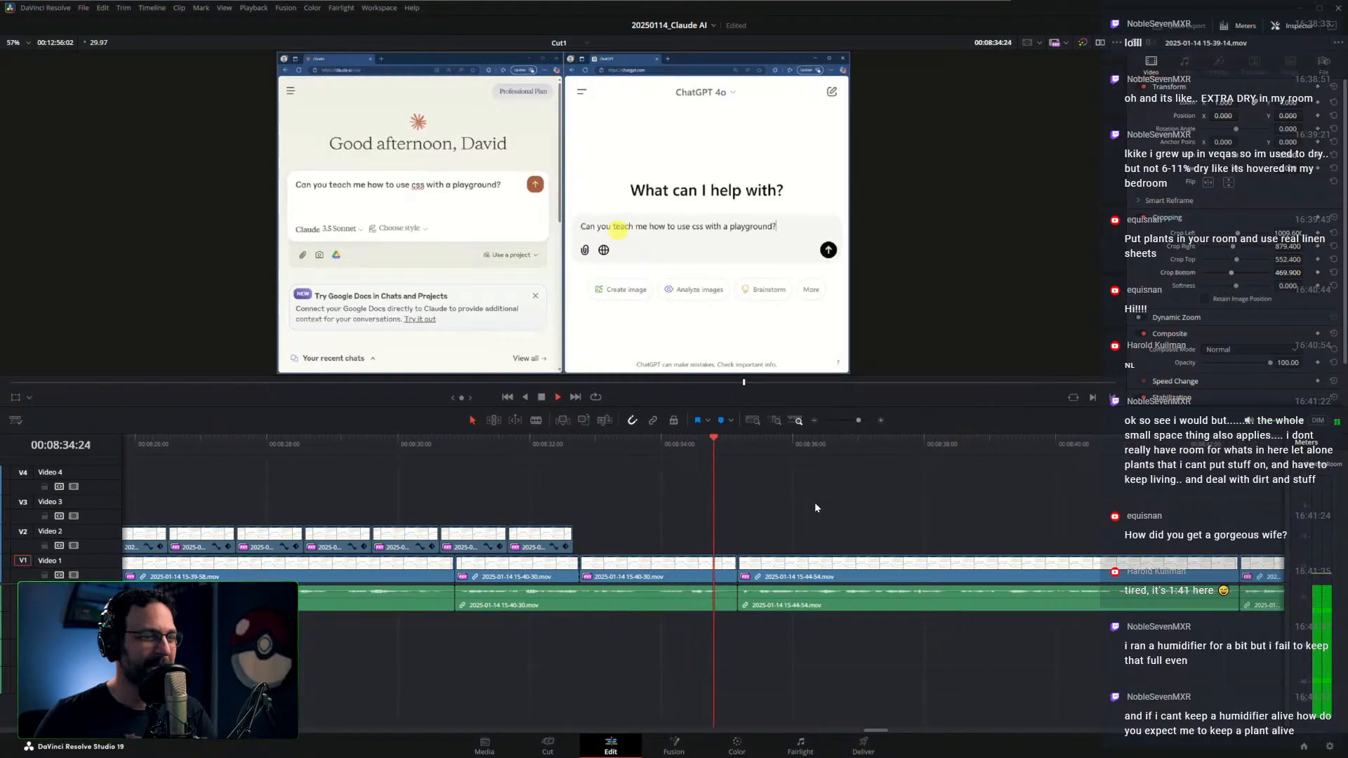
# Review clip 15-44-54 and its transition into clip 15-45-29
pyautogui.scroll(-3, 835, 499)
pyautogui.hscroll(2, 848, 498)
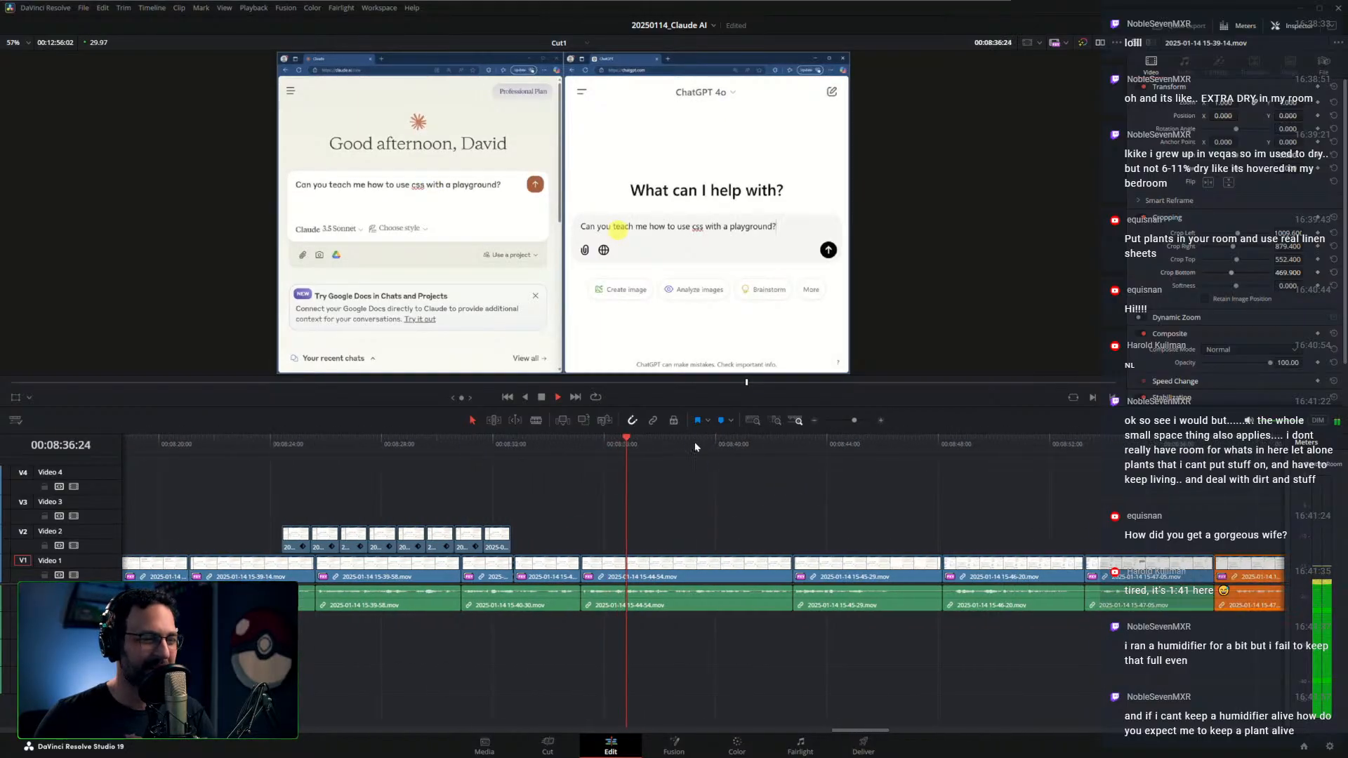
pyautogui.moveTo(713, 445); pyautogui.dragTo(757, 449)
pyautogui.scroll(3, 806, 489)
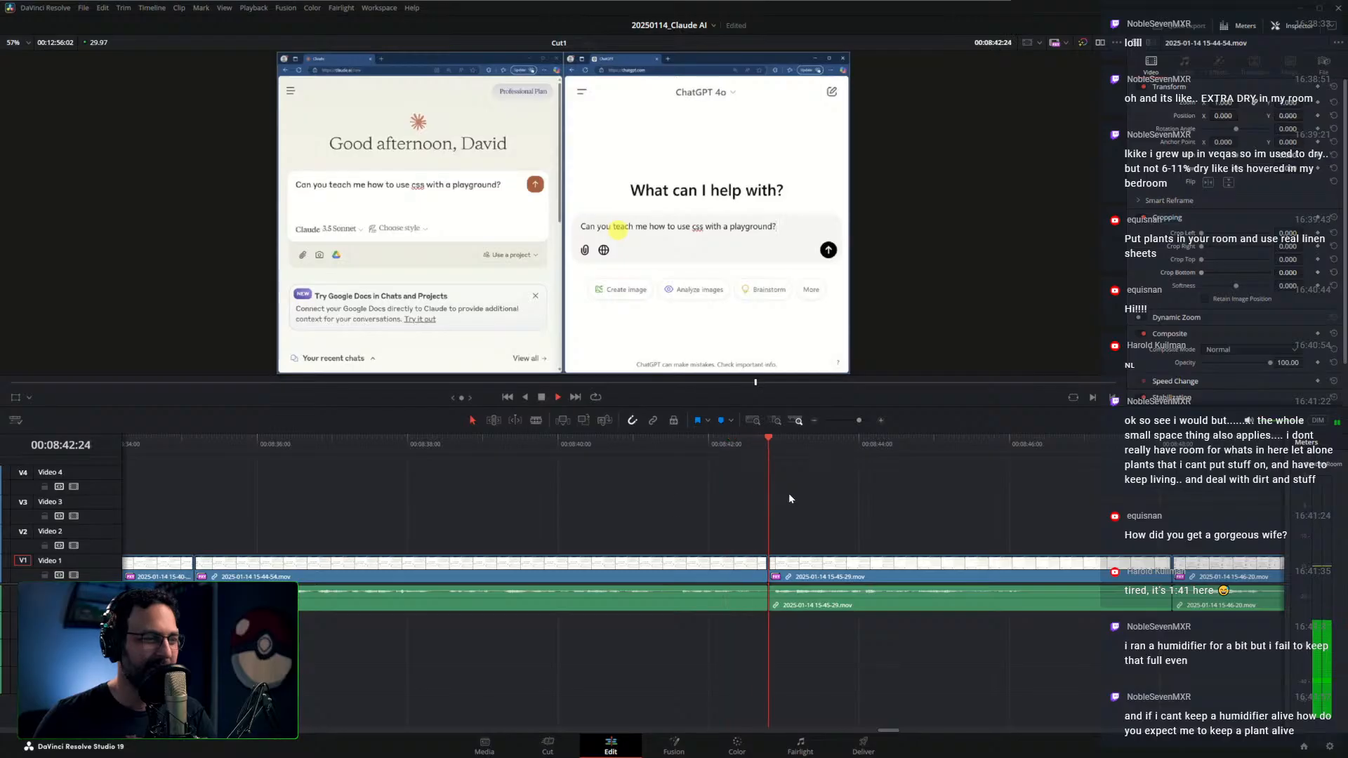
pyautogui.moveTo(163, 443); pyautogui.dragTo(644, 473)
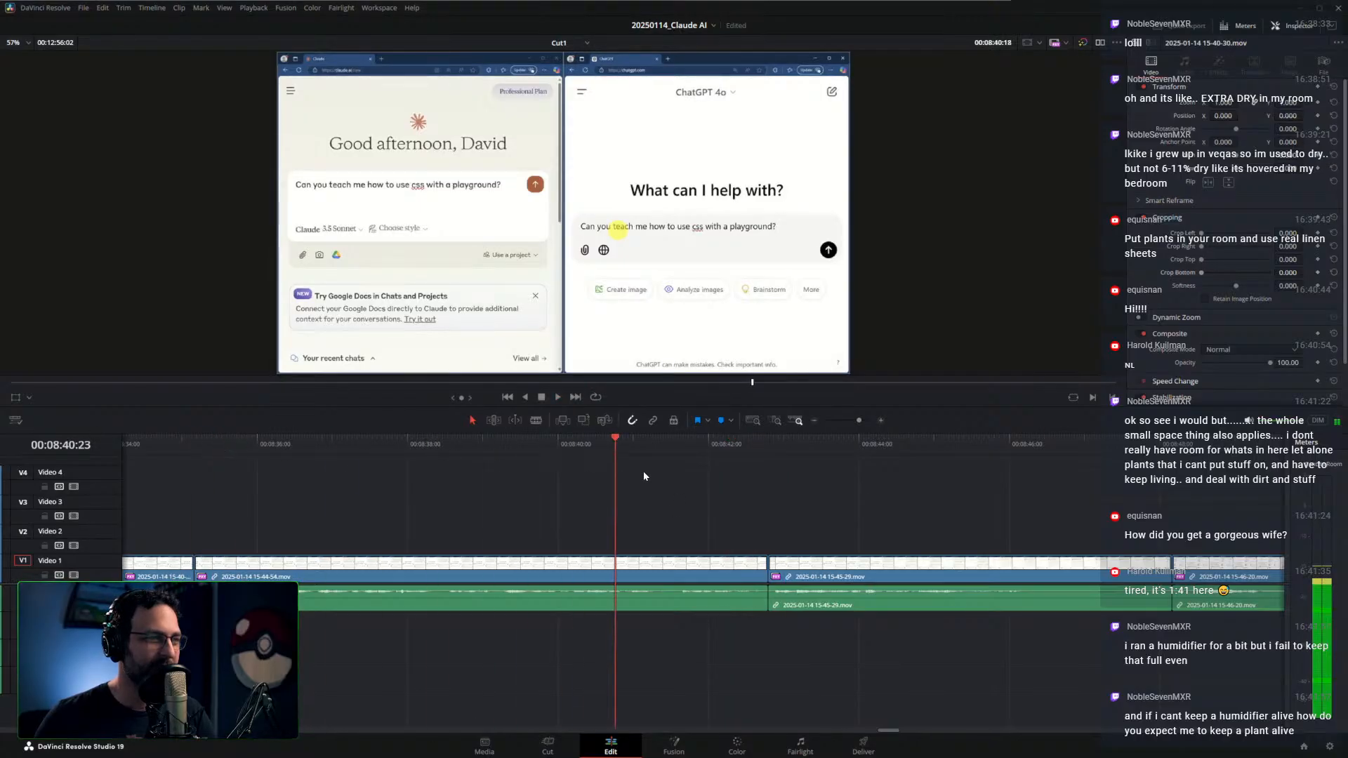
pyautogui.press('space')
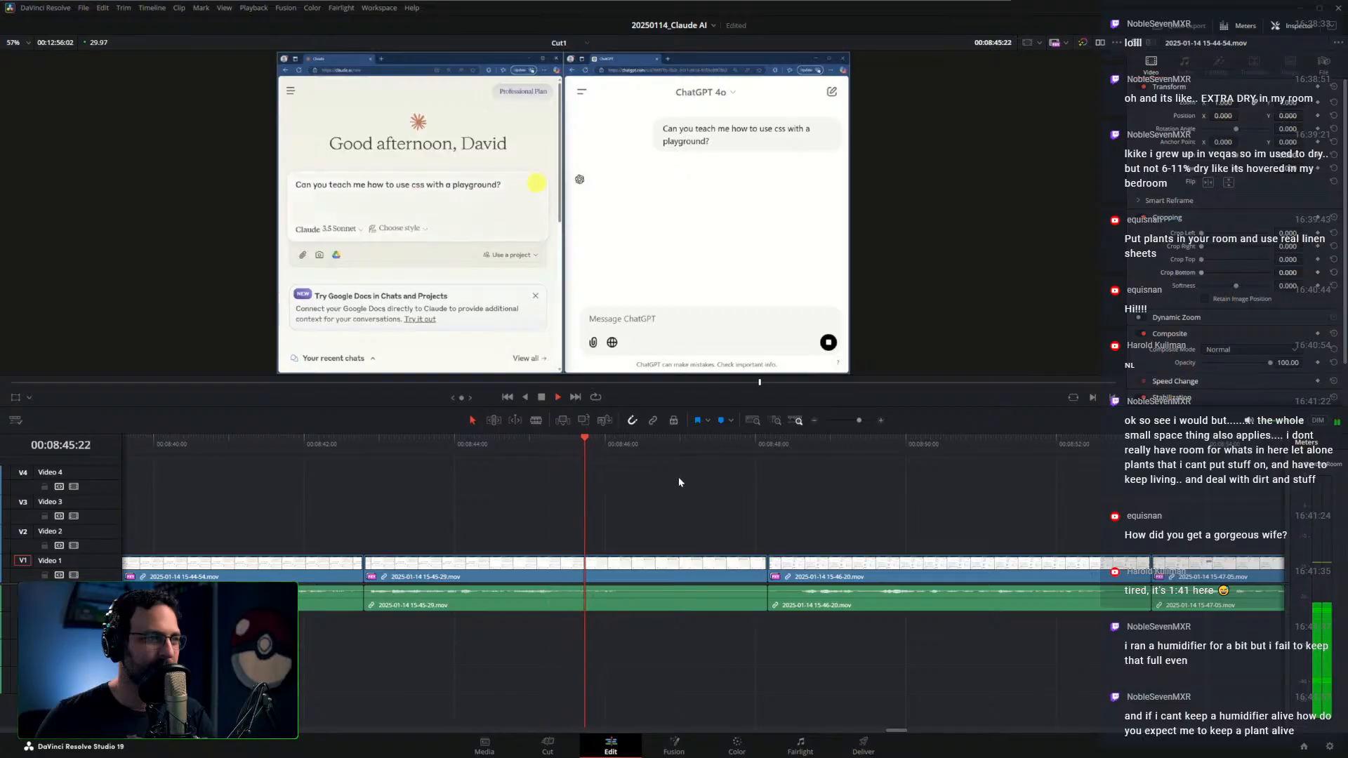
# Ripple trim the end of clip 15-45-29 and the start of 15-46-20 to remove about two seconds of pause
pyautogui.moveTo(604, 441); pyautogui.dragTo(672, 450)
pyautogui.hotkey('ctrl', 'shift', ']')
pyautogui.hotkey('ctrl', 'shift', '[')
pyautogui.moveTo(646, 451); pyautogui.dragTo(595, 462)
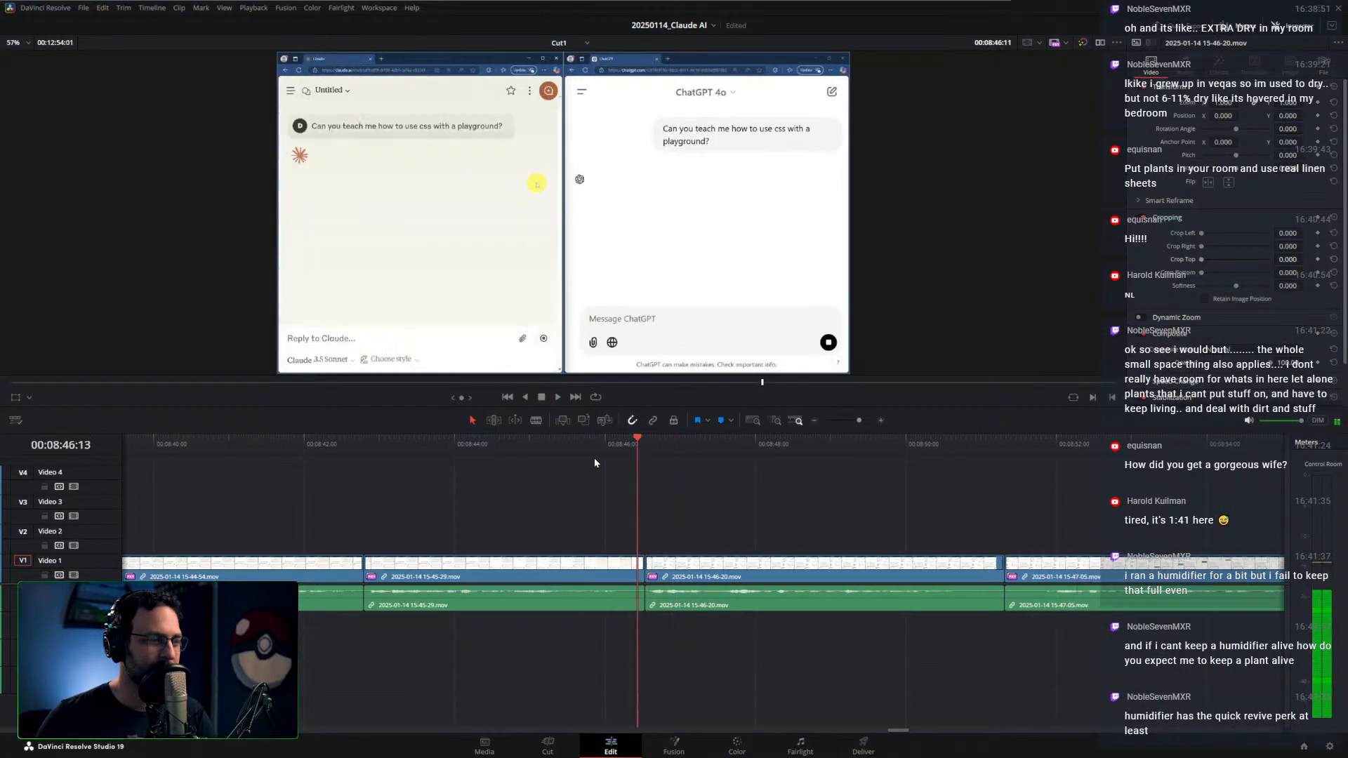
pyautogui.press('space')
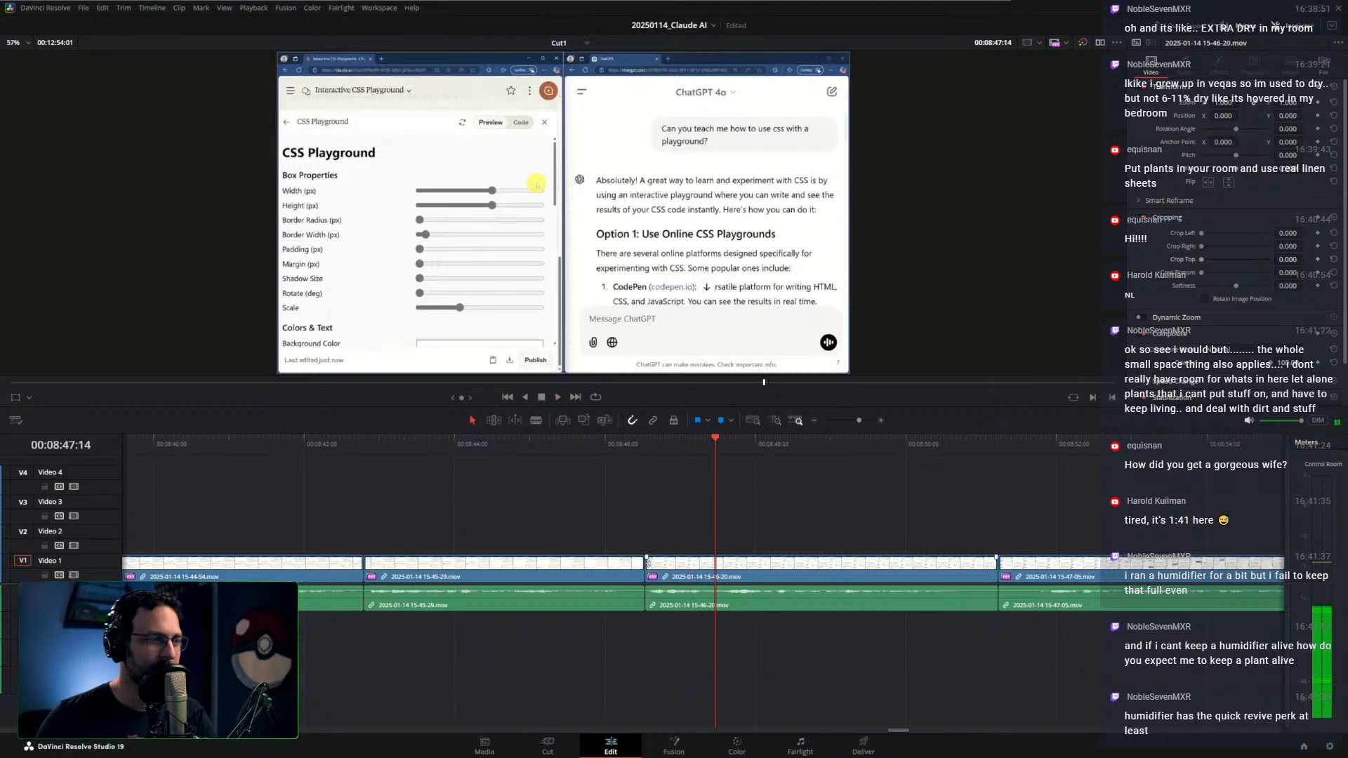
# Roll only the video cut between clips 15-45-29 and 15-46-20 about 13 frames later and play back the transition
pyautogui.moveTo(646, 566); pyautogui.dragTo(678, 566)
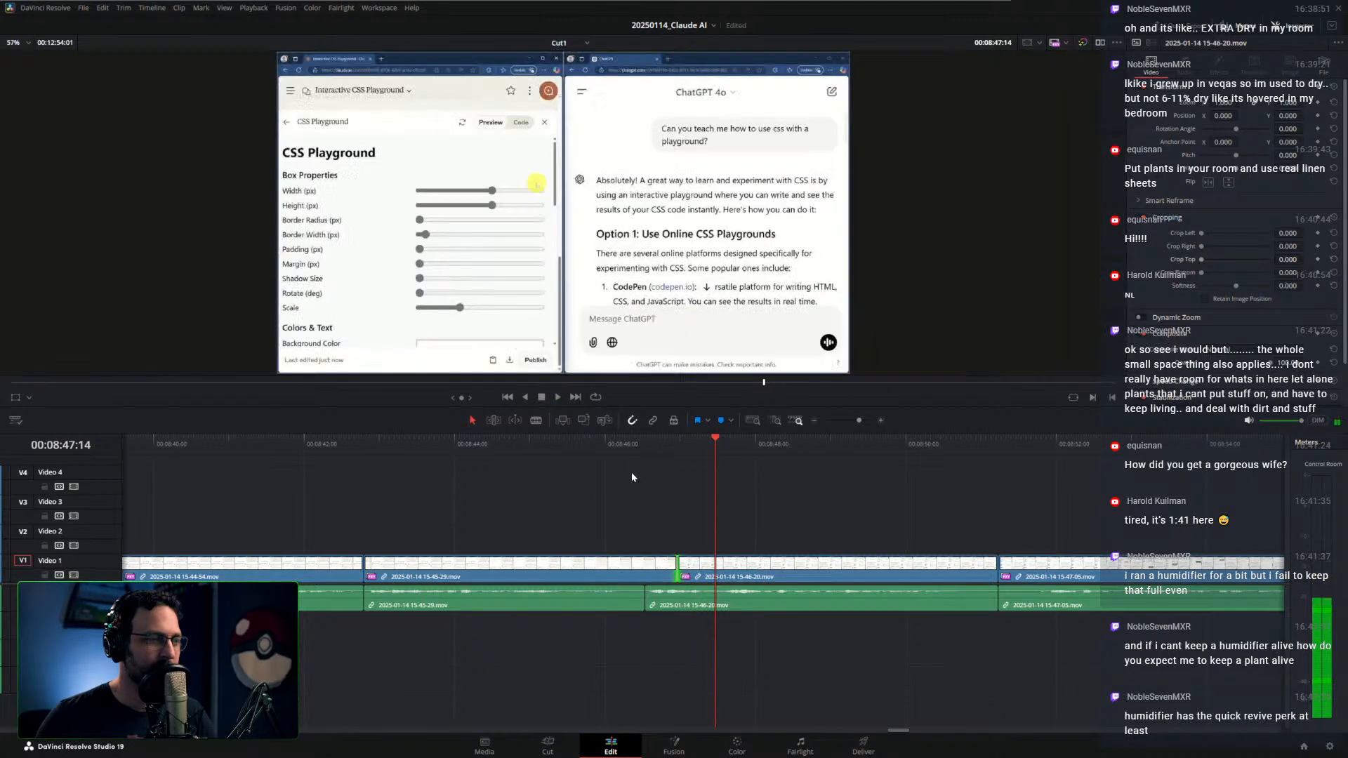
pyautogui.click(608, 447)
pyautogui.press('space')
pyautogui.click(735, 488)
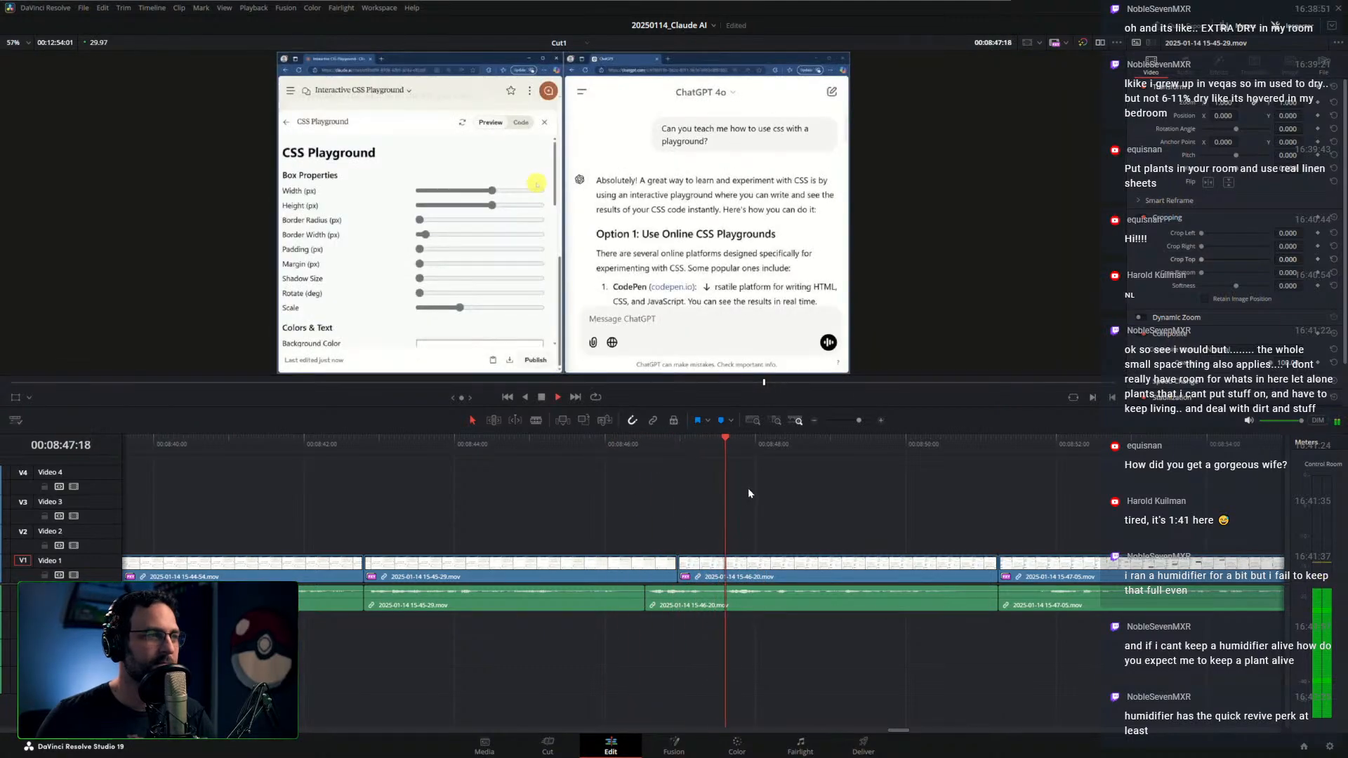
pyautogui.press('space')
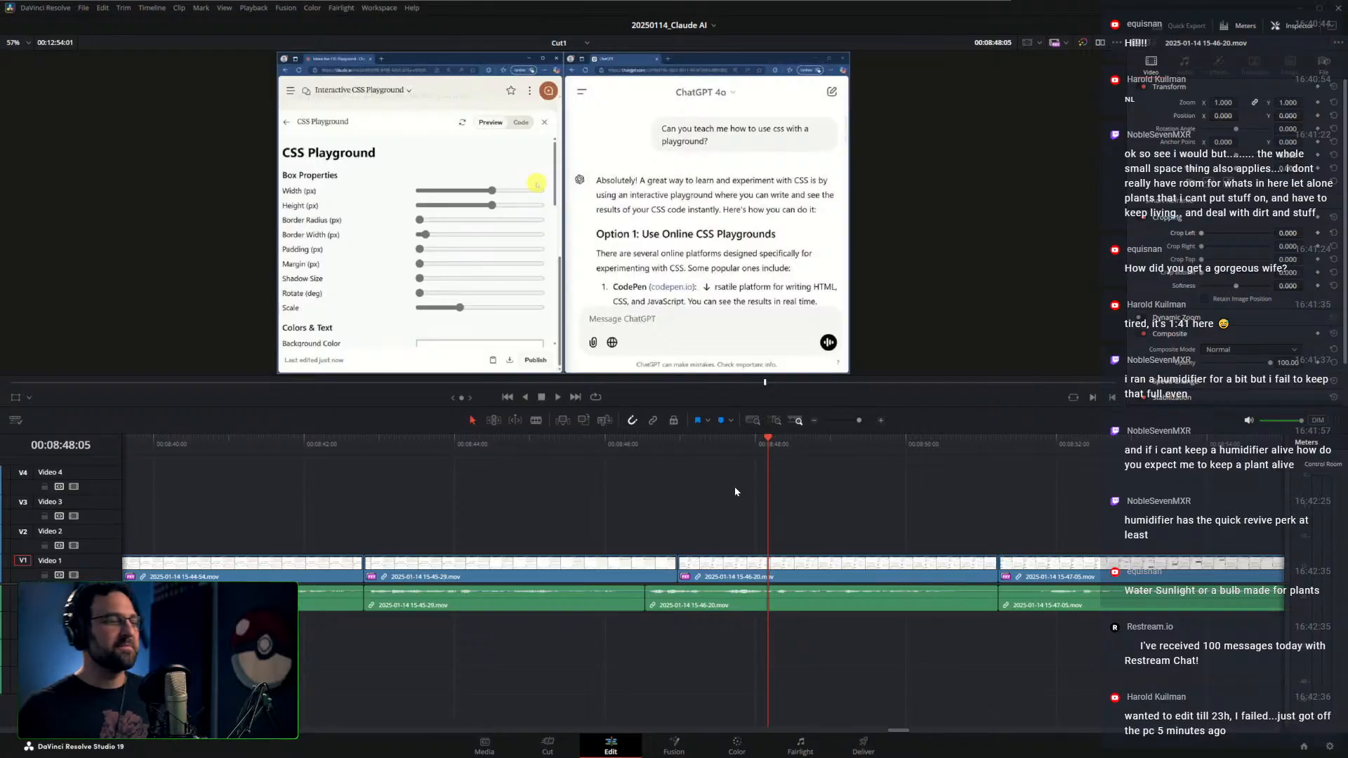
# Ripple trim the pause between clips 15-46-20 and 15-47-05 by about 26 frames and play back the cut
pyautogui.moveTo(800, 448); pyautogui.dragTo(902, 453)
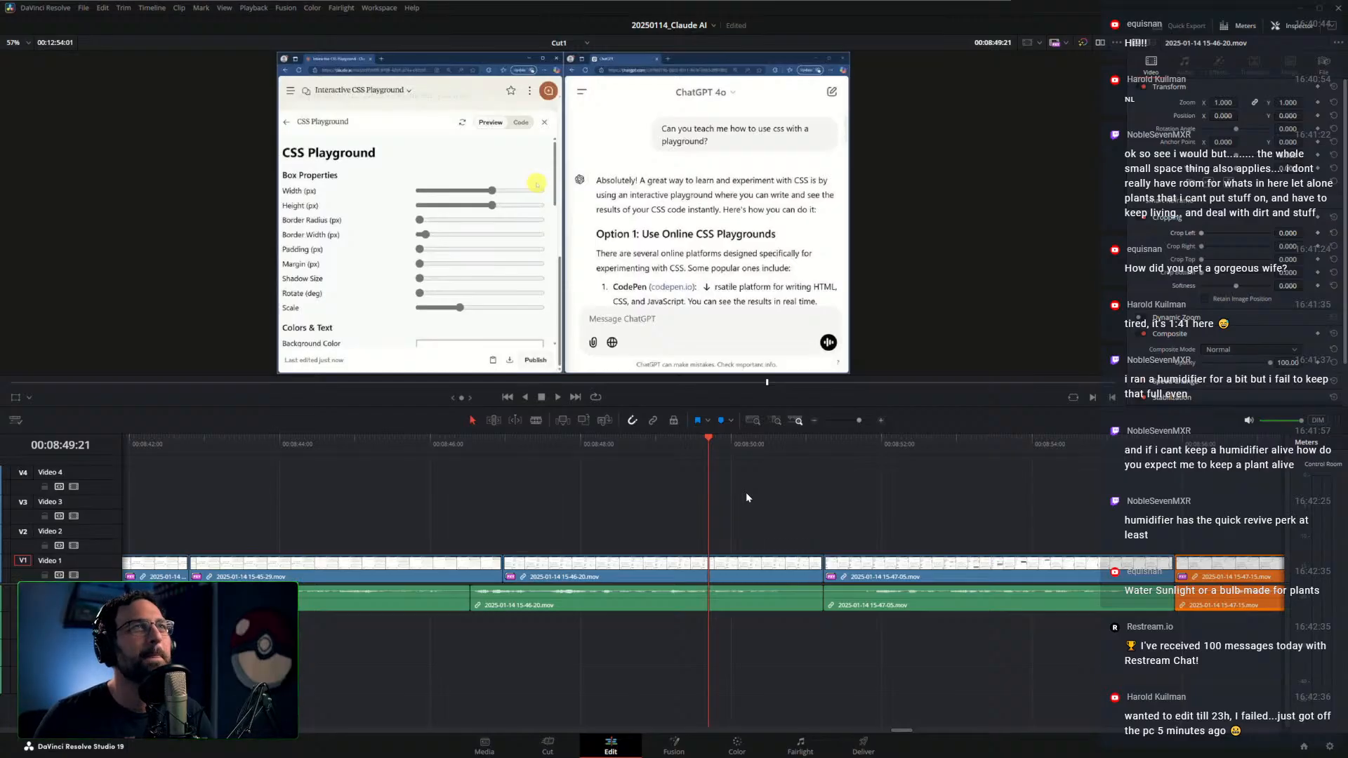
pyautogui.press('space')
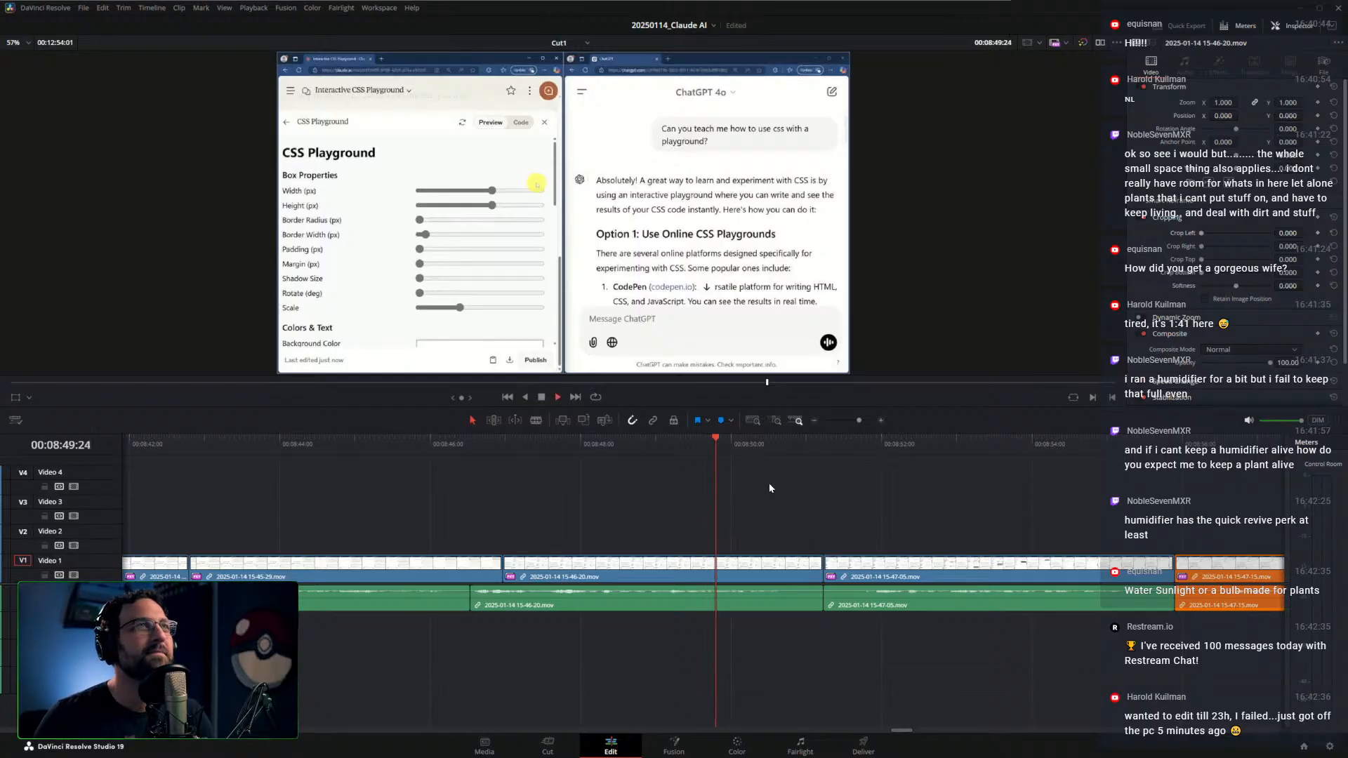
pyautogui.moveTo(779, 444); pyautogui.dragTo(834, 445)
pyautogui.hotkey('ctrl', 'b')
pyautogui.press('Delete')
pyautogui.hotkey('ctrl', 'shift', '[')
pyautogui.hotkey('shift', 'Left')
pyautogui.press('space')
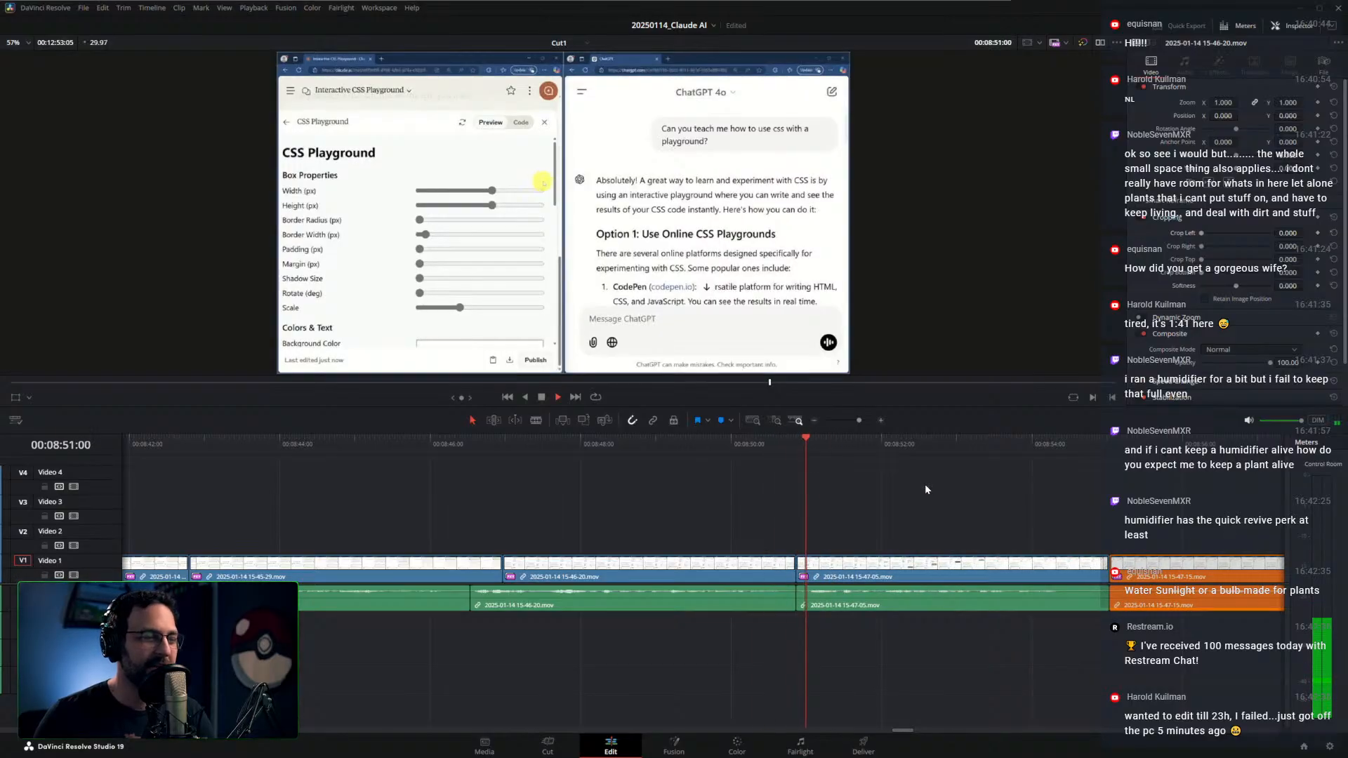
pyautogui.press('space')
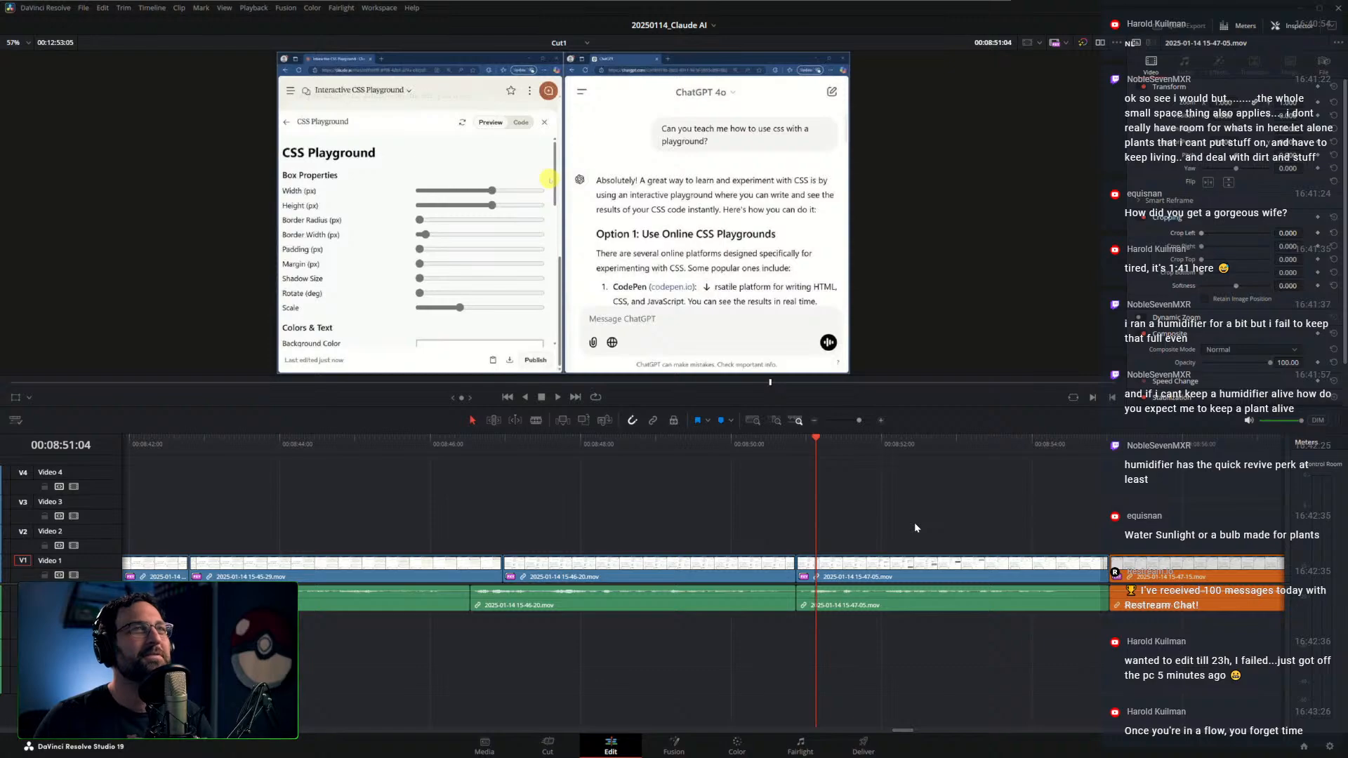
# Try rolling only the video cut between clips 15-46-20 and 15-47-05 about 14 frames earlier, and play it back
pyautogui.hscroll(2, 916, 523)
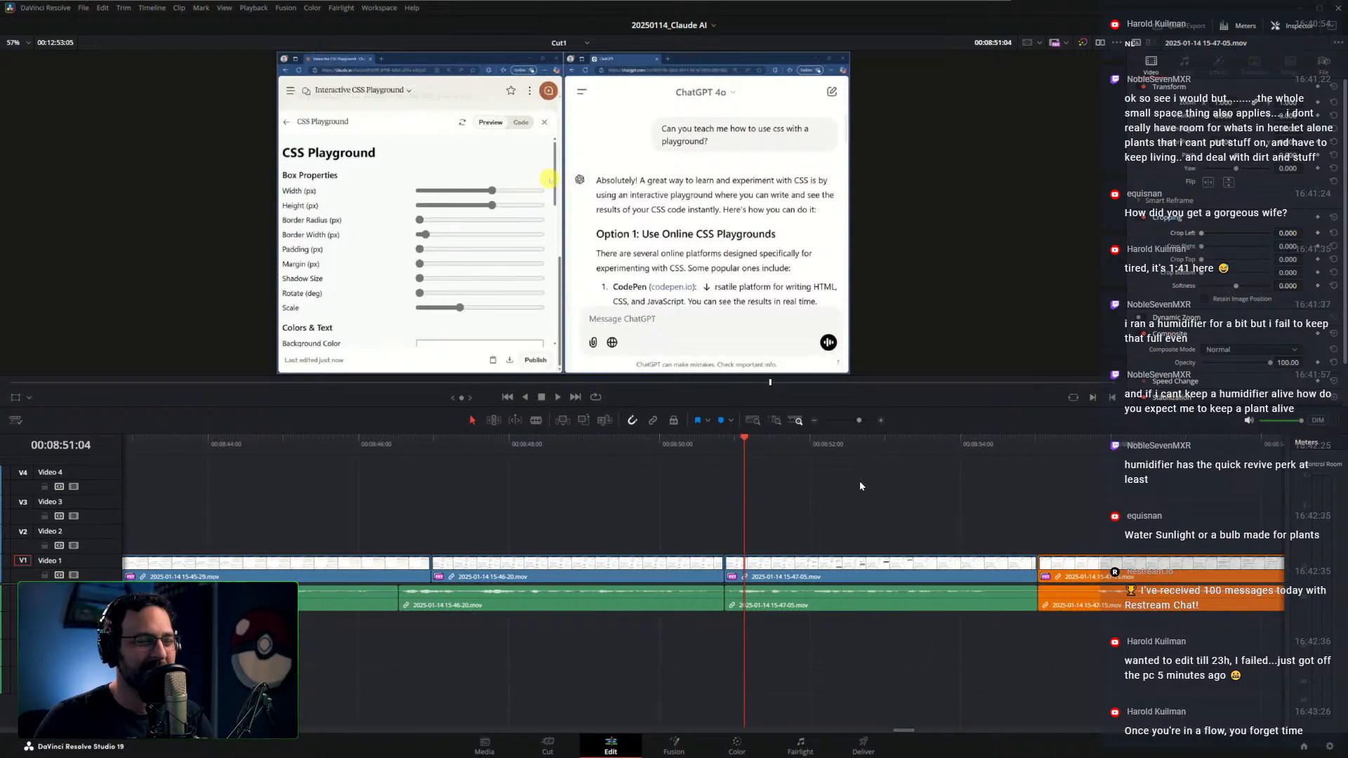
pyautogui.click(701, 445)
pyautogui.press('space')
pyautogui.press('space')
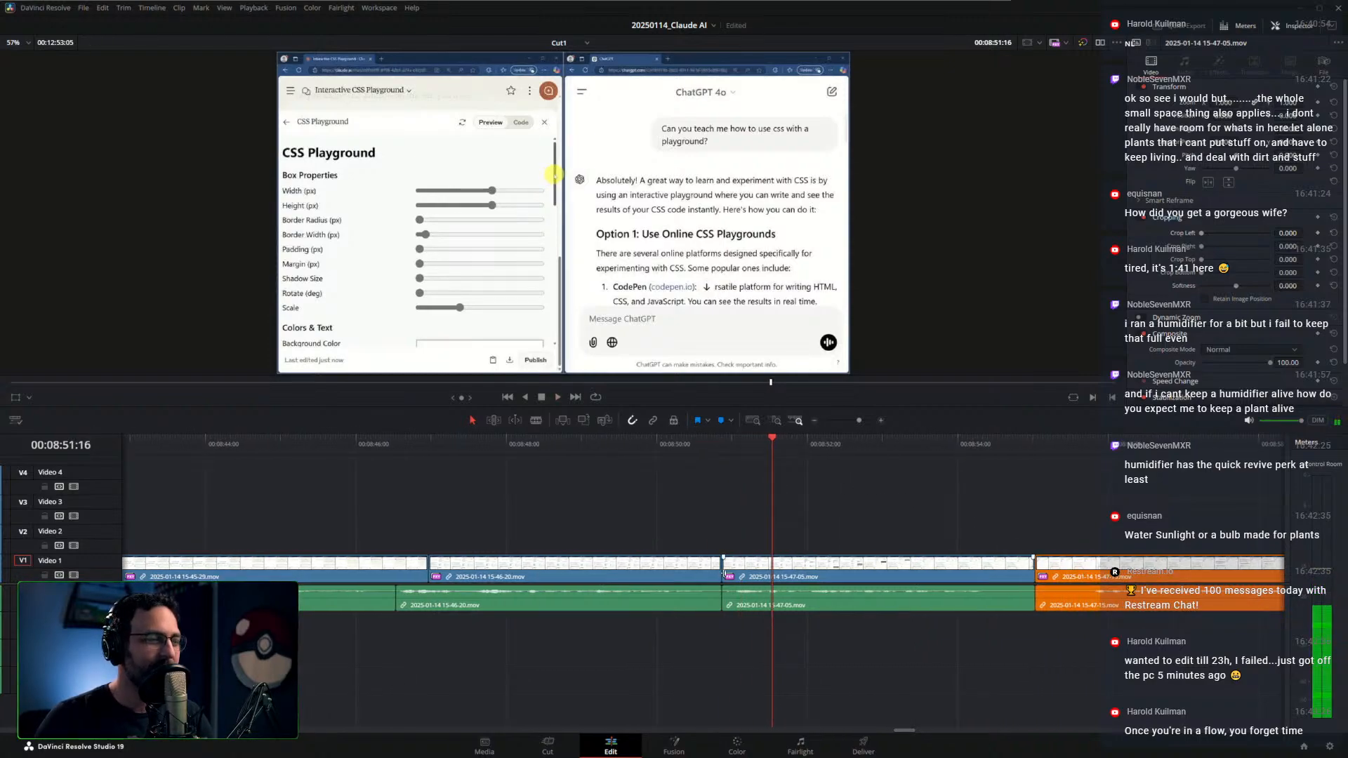
pyautogui.moveTo(722, 570); pyautogui.dragTo(679, 571)
pyautogui.click(668, 445)
pyautogui.press('space')
pyautogui.click(804, 498)
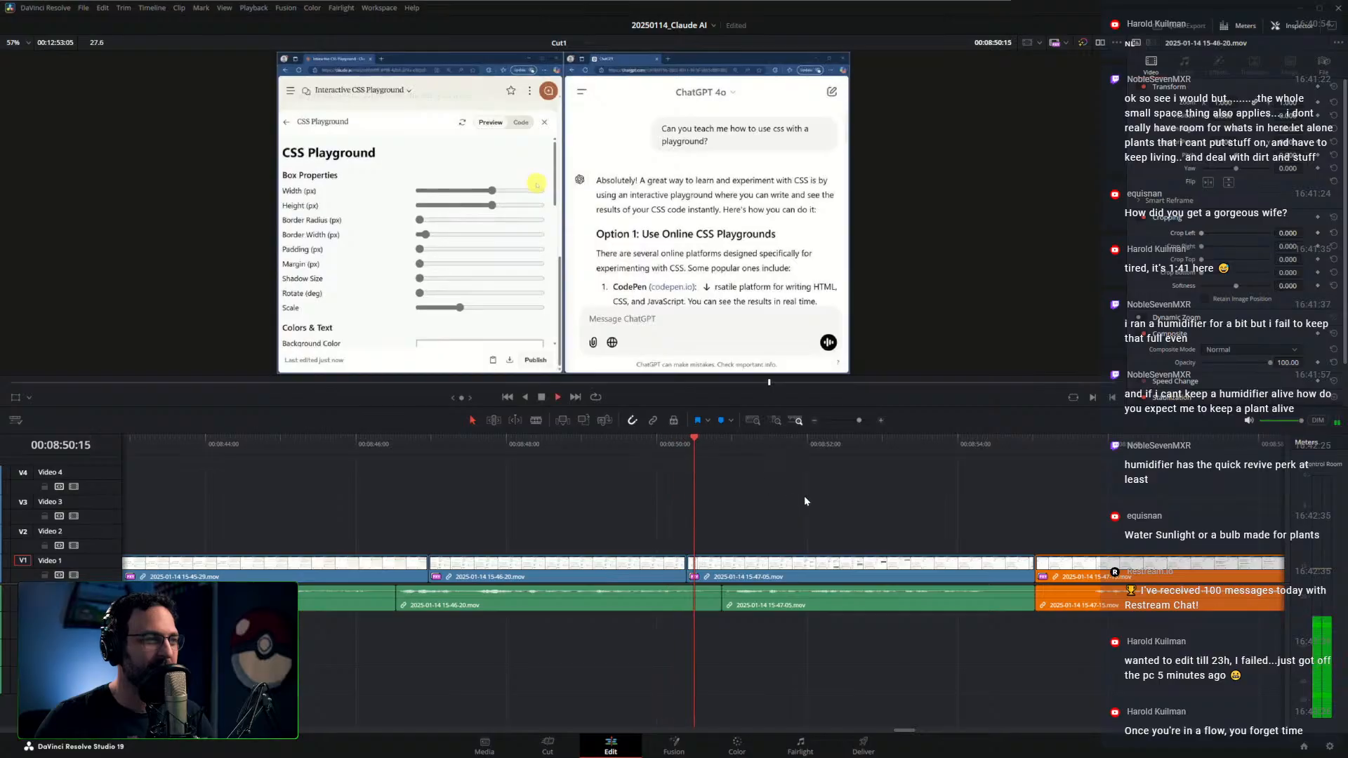
# Toggle snapping, roll the video cut between clips 15-46-20 and 15-47-05 to 08:50:27, and play back the transition
pyautogui.moveTo(676, 438); pyautogui.dragTo(725, 441)
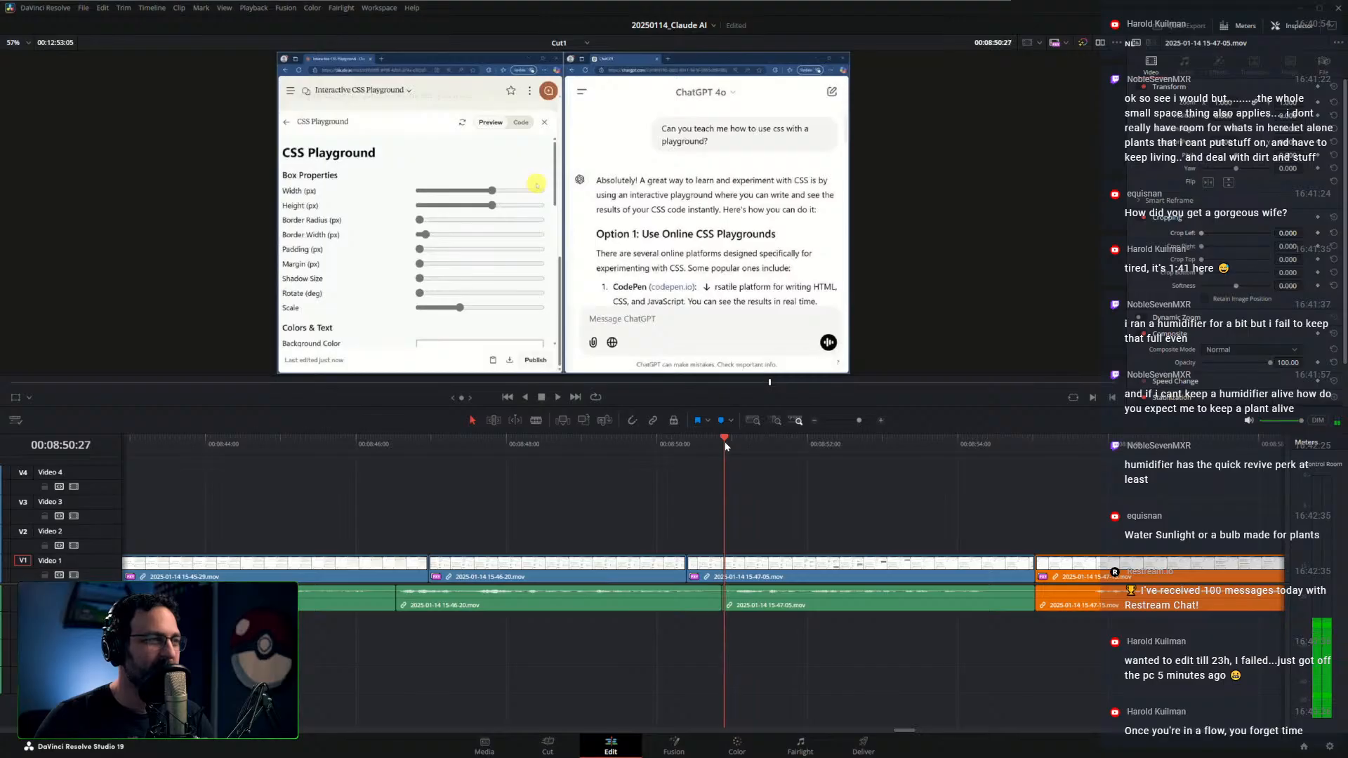
pyautogui.press('n')
pyautogui.moveTo(686, 570); pyautogui.dragTo(726, 570)
pyautogui.moveTo(711, 451); pyautogui.dragTo(707, 450)
pyautogui.press('space')
pyautogui.press('space')
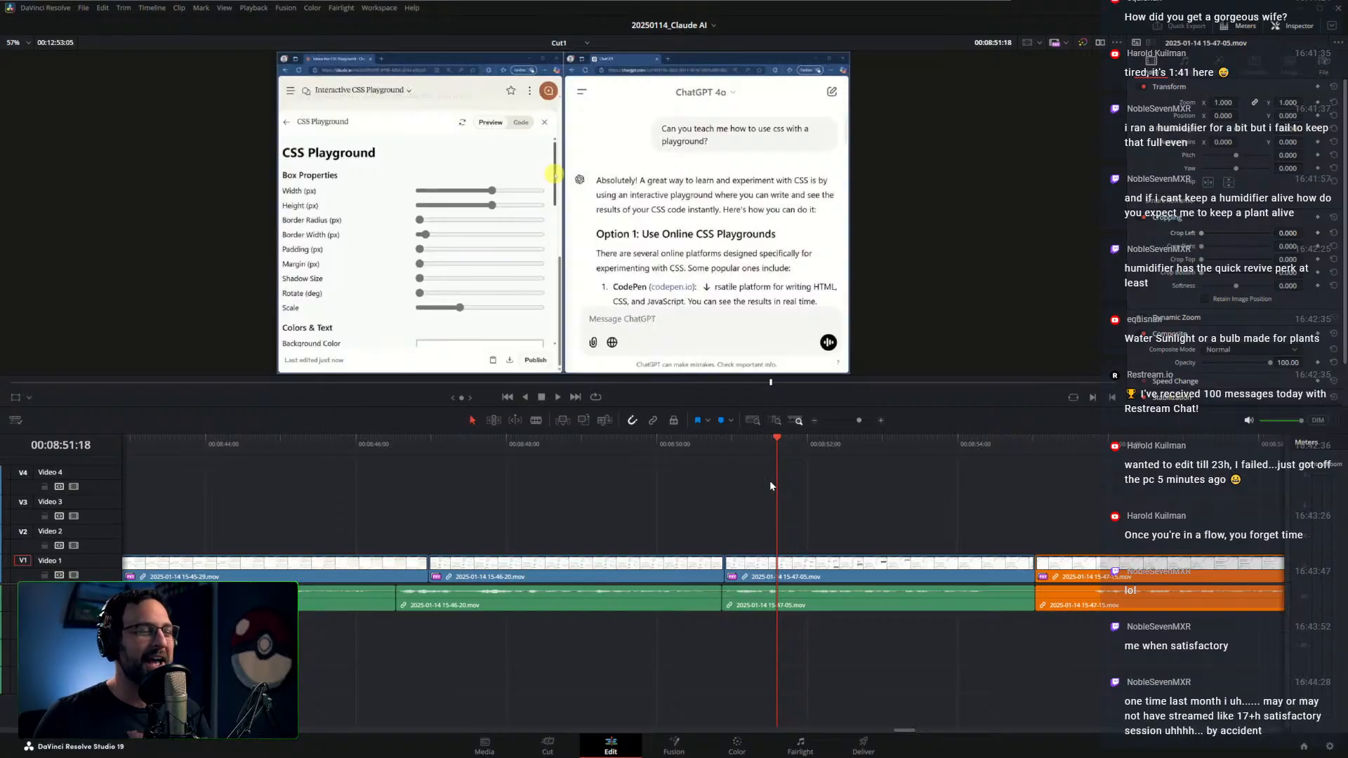
pyautogui.click(710, 446)
pyautogui.press('space')
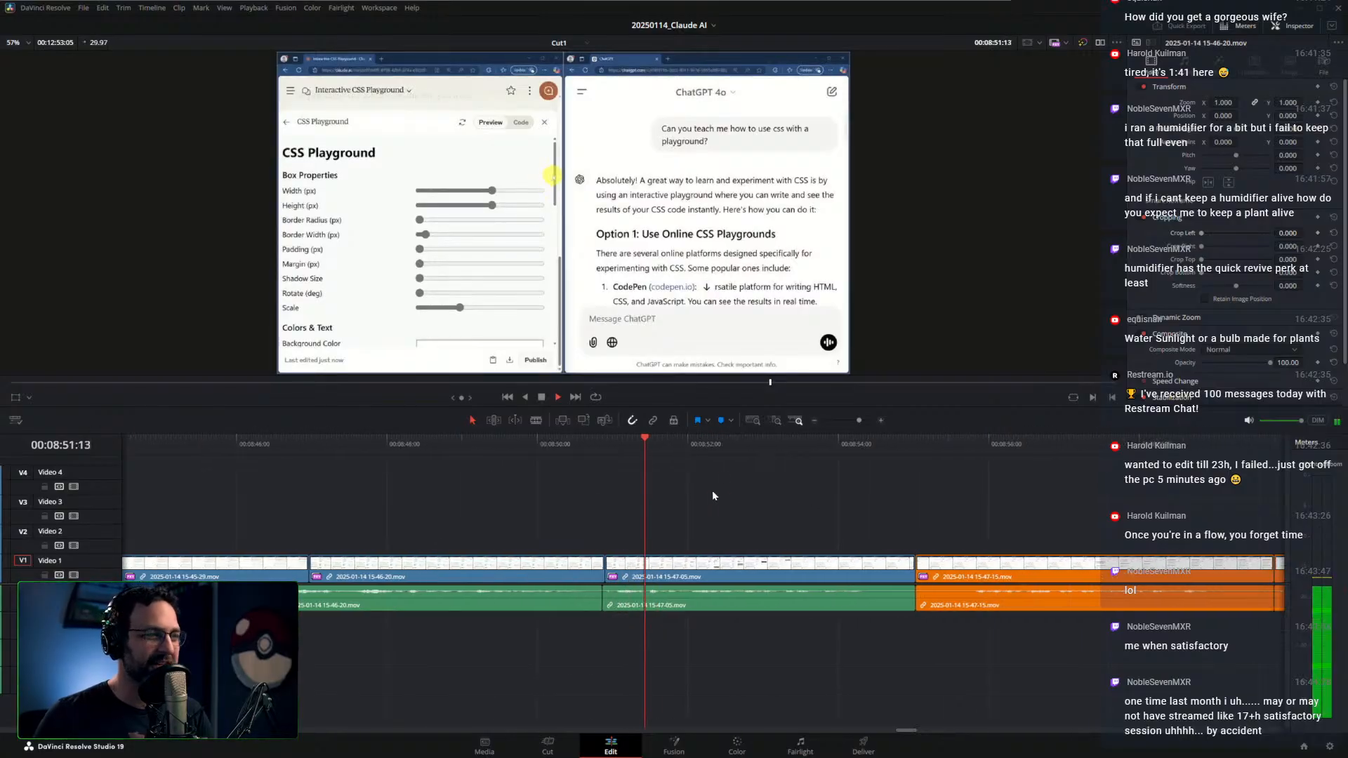
# Ripple trim the end of clip 15-47-05 and the start of 15-47-15 by about 1.2 seconds in total and play back the cut
pyautogui.click(806, 447)
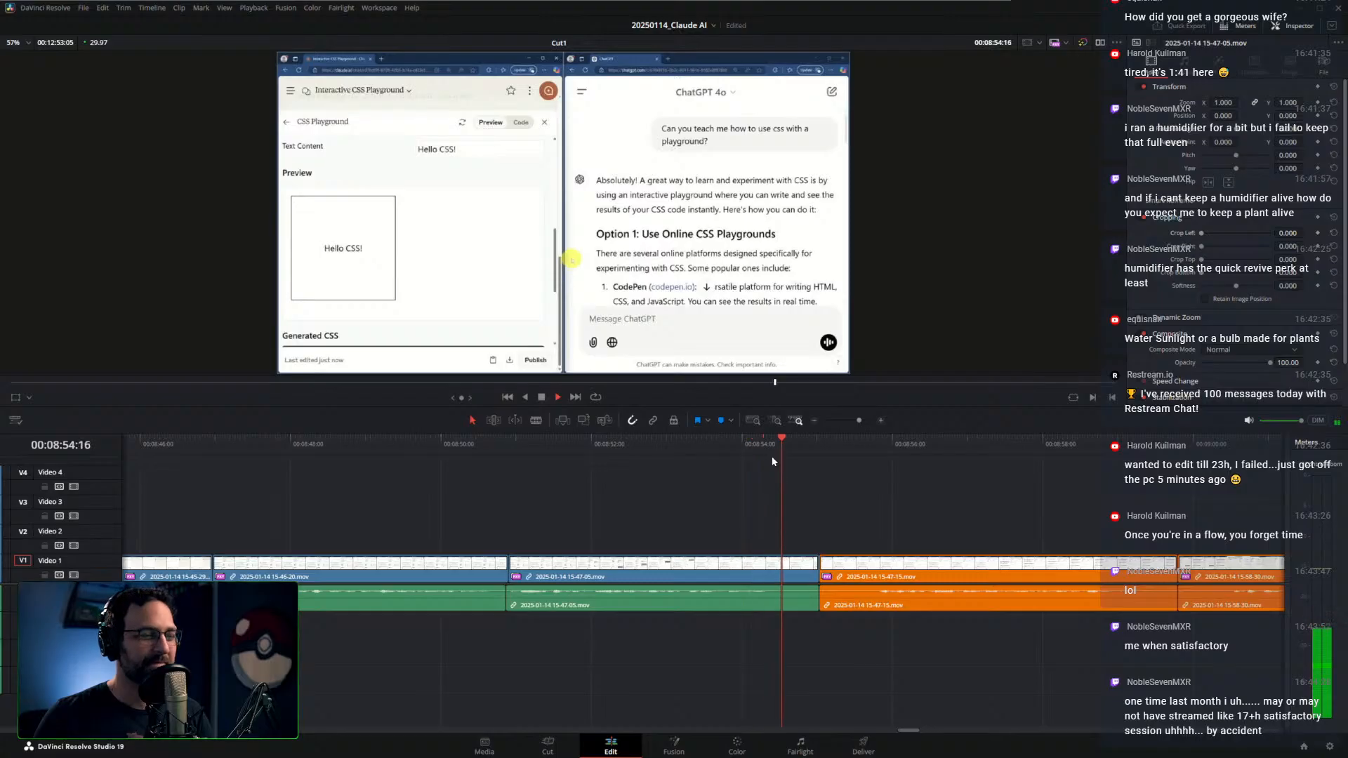
pyautogui.moveTo(772, 445); pyautogui.dragTo(834, 451)
pyautogui.hotkey('ctrl', 'shift', ']')
pyautogui.hotkey('ctrl', 'shift', '[')
pyautogui.hotkey('shift', 'Left')
pyautogui.press('space')
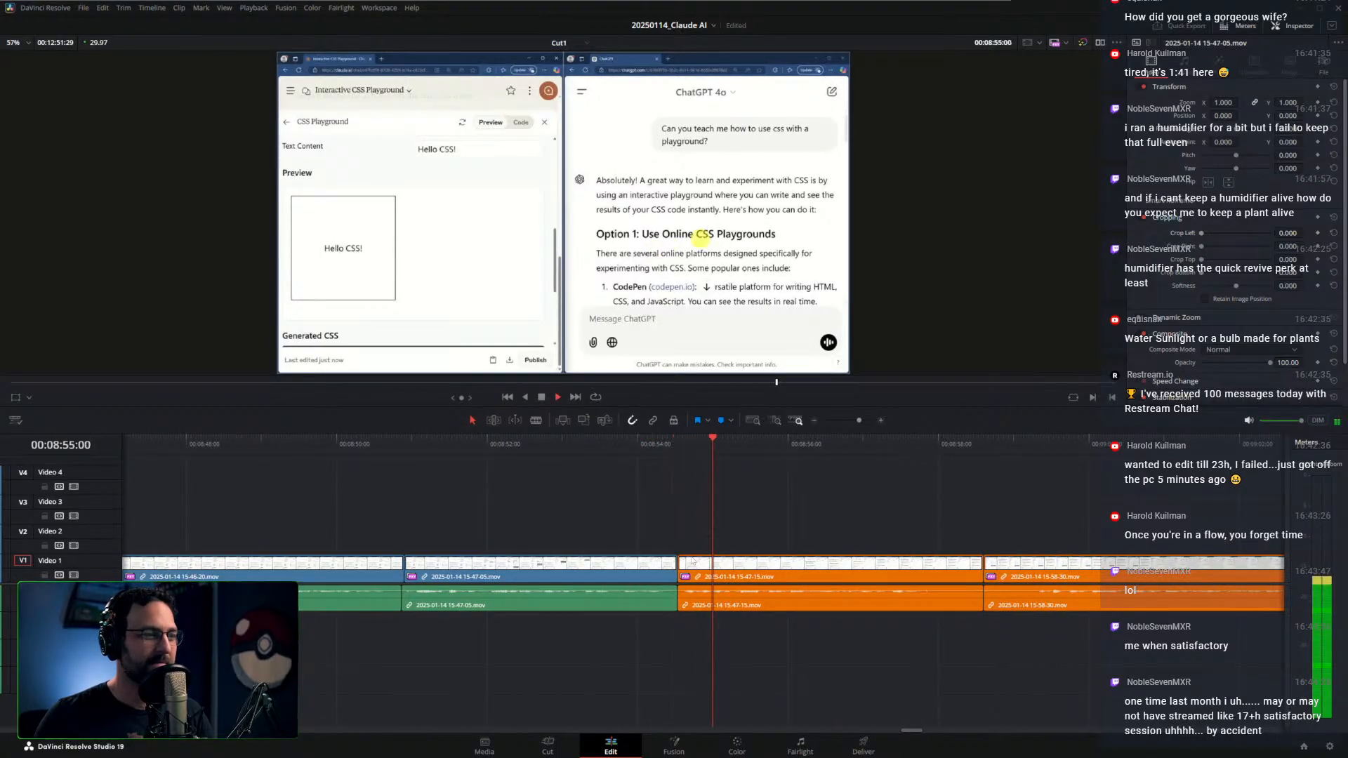
pyautogui.press('space')
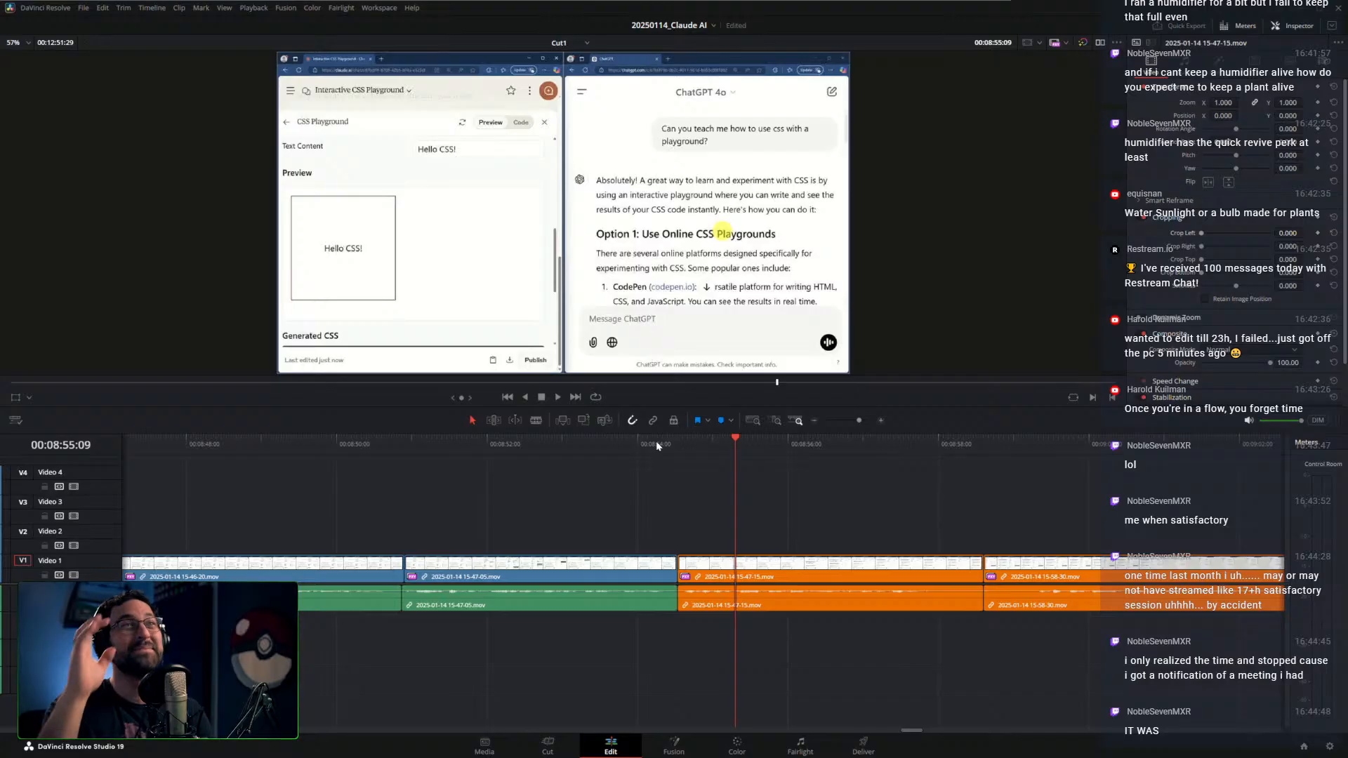
pyautogui.click(642, 439)
pyautogui.press('space')
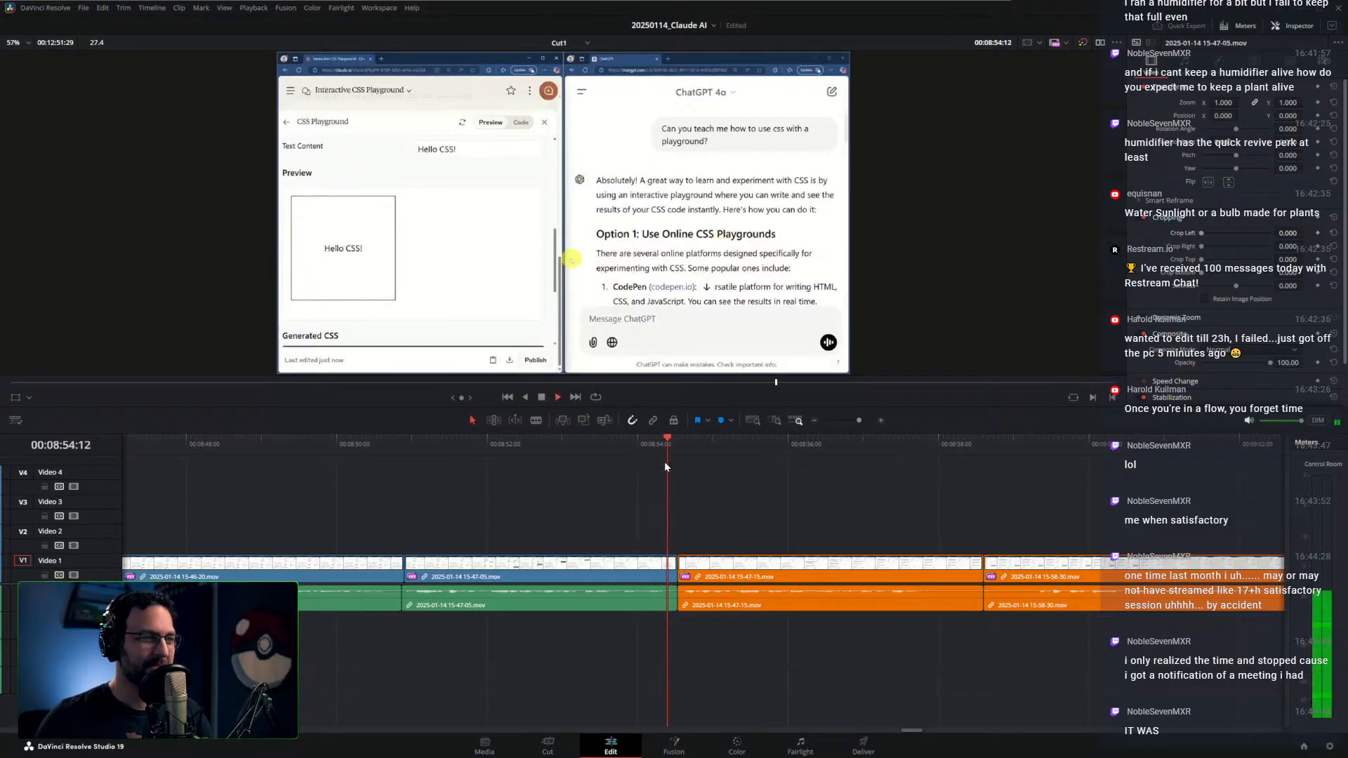
# Try rolling only the video cut between clips 15-47-05 and 15-47-15 about 8 frames earlier, and play it back
pyautogui.moveTo(677, 565); pyautogui.dragTo(658, 566)
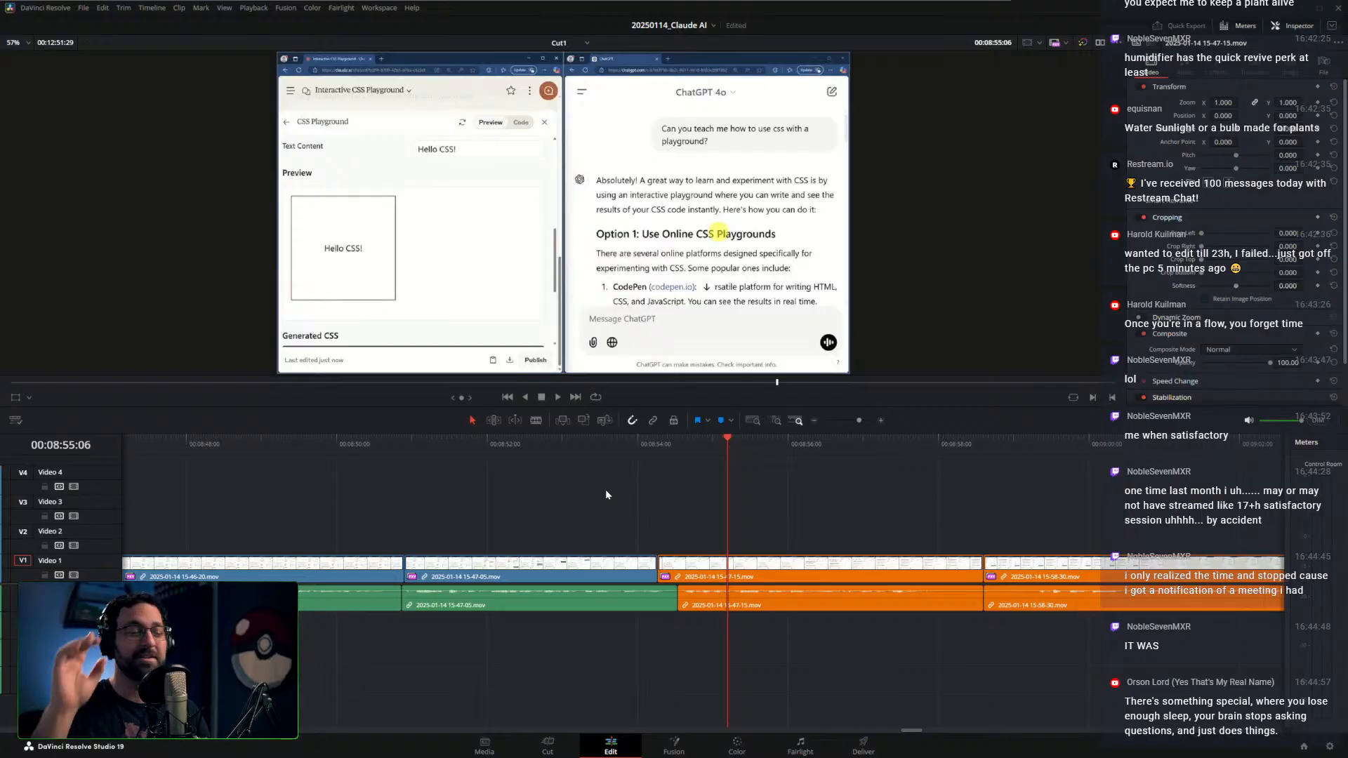
pyautogui.click(627, 447)
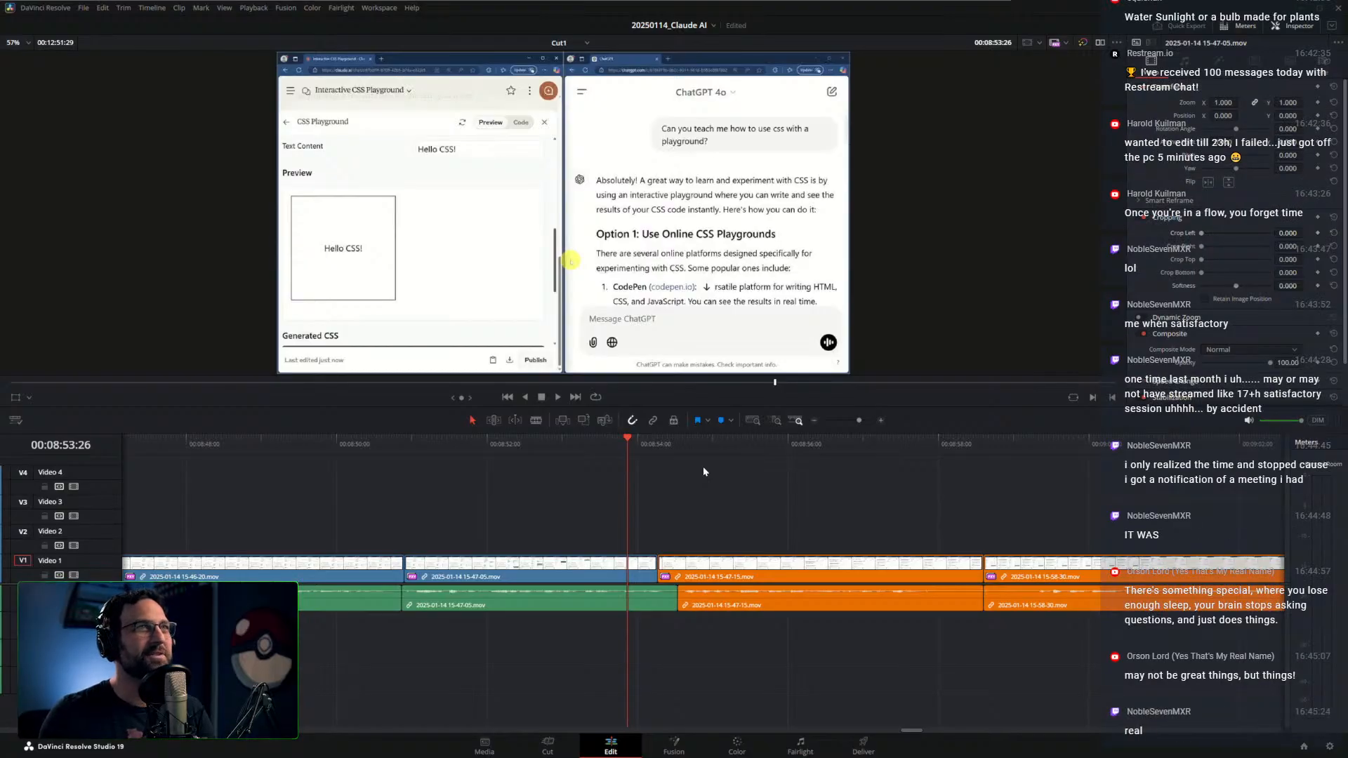
pyautogui.press('space')
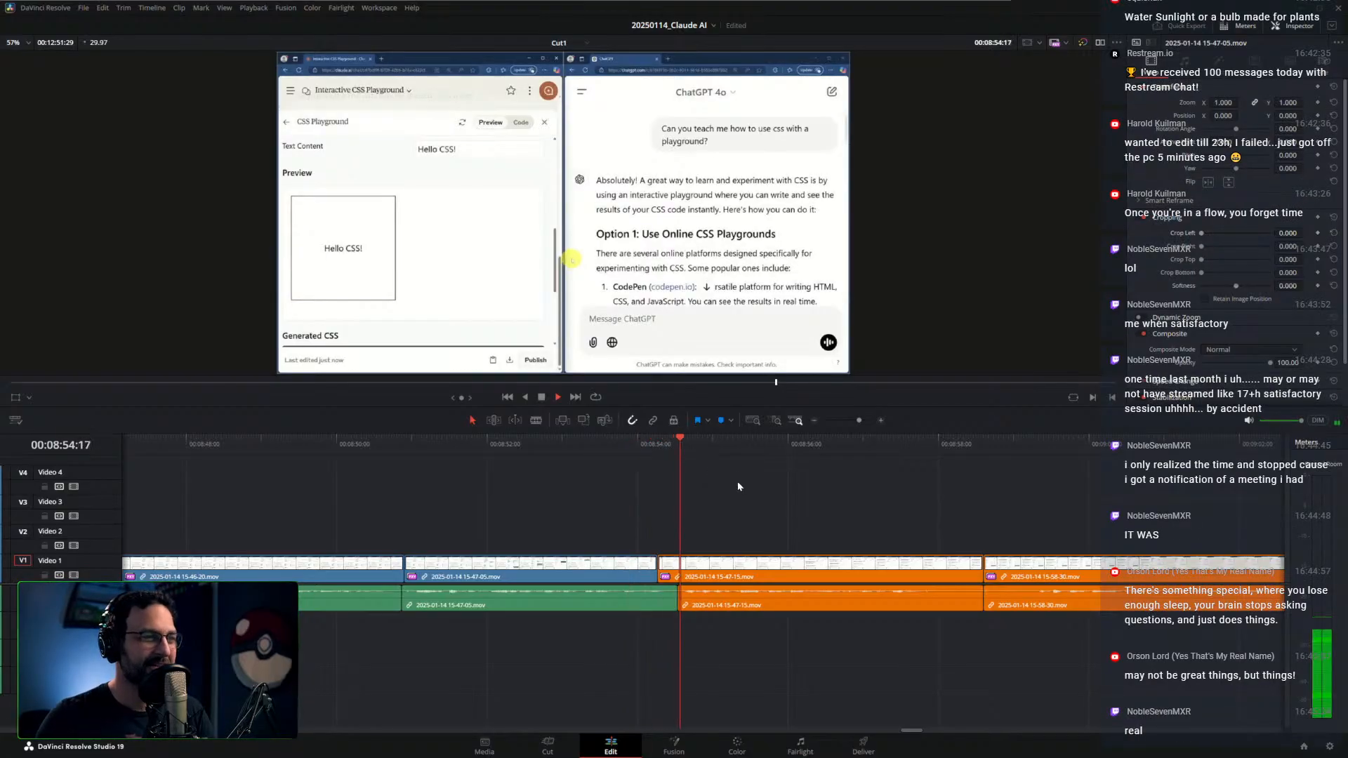
pyautogui.click(629, 454)
pyautogui.moveTo(629, 456); pyautogui.dragTo(680, 457)
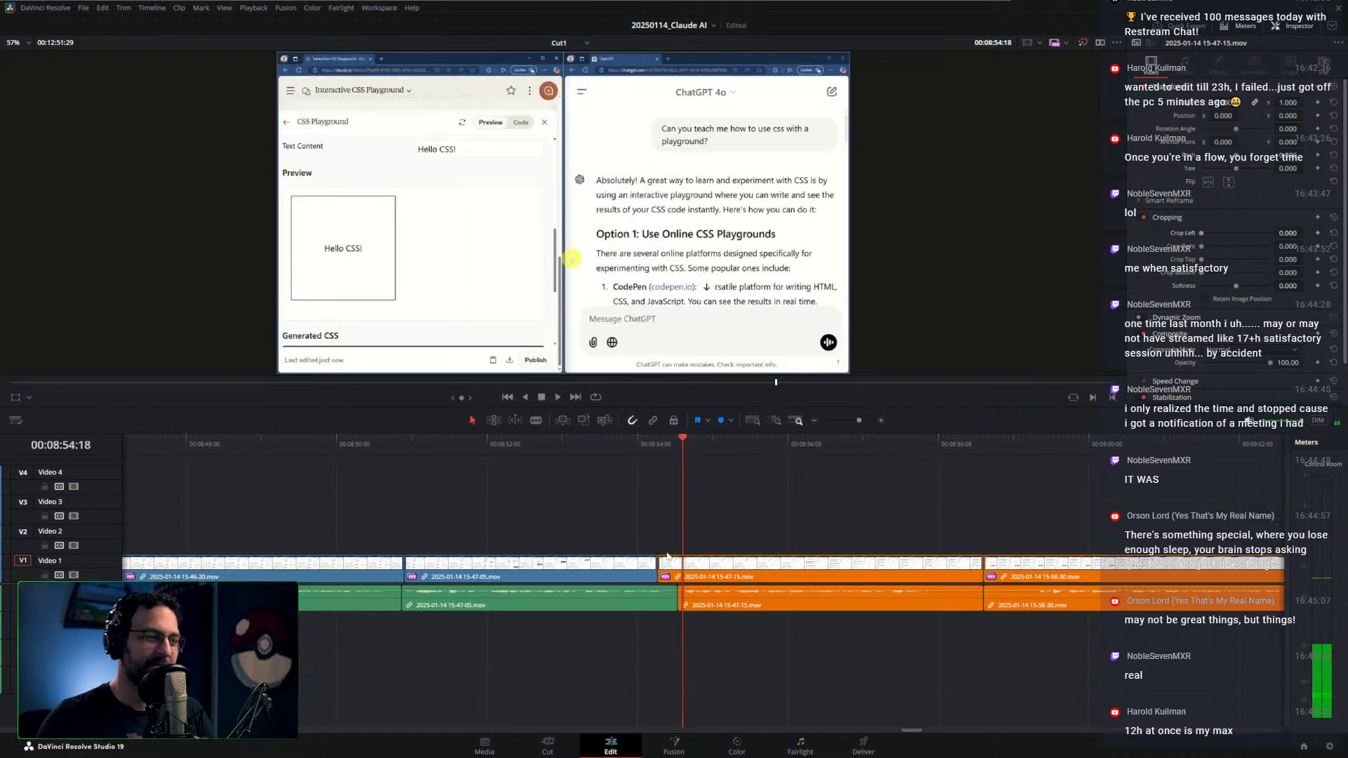
# Roll only the video cut between clips 15-47-05 and 15-47-15 to 08:54:18 and play back the transition
pyautogui.moveTo(658, 564); pyautogui.dragTo(681, 564)
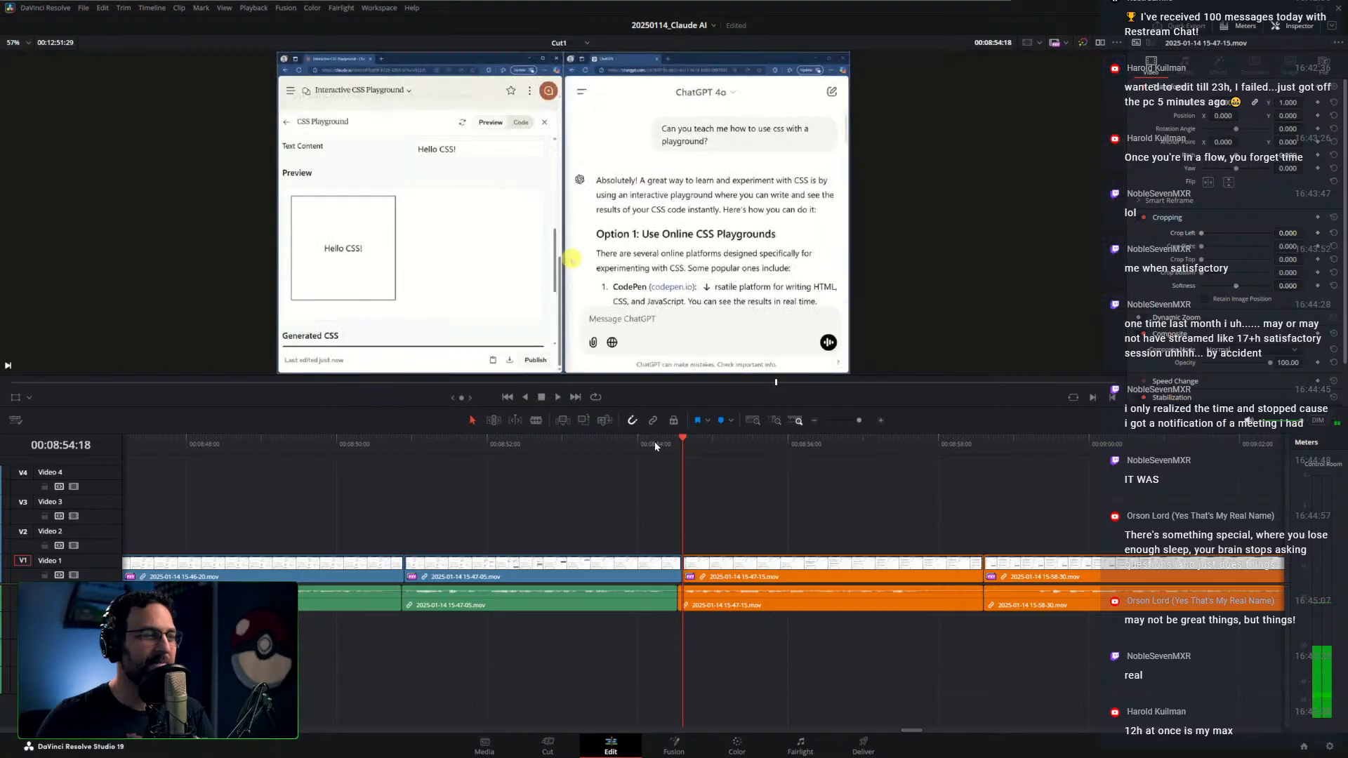
pyautogui.press('space')
pyautogui.press('space')
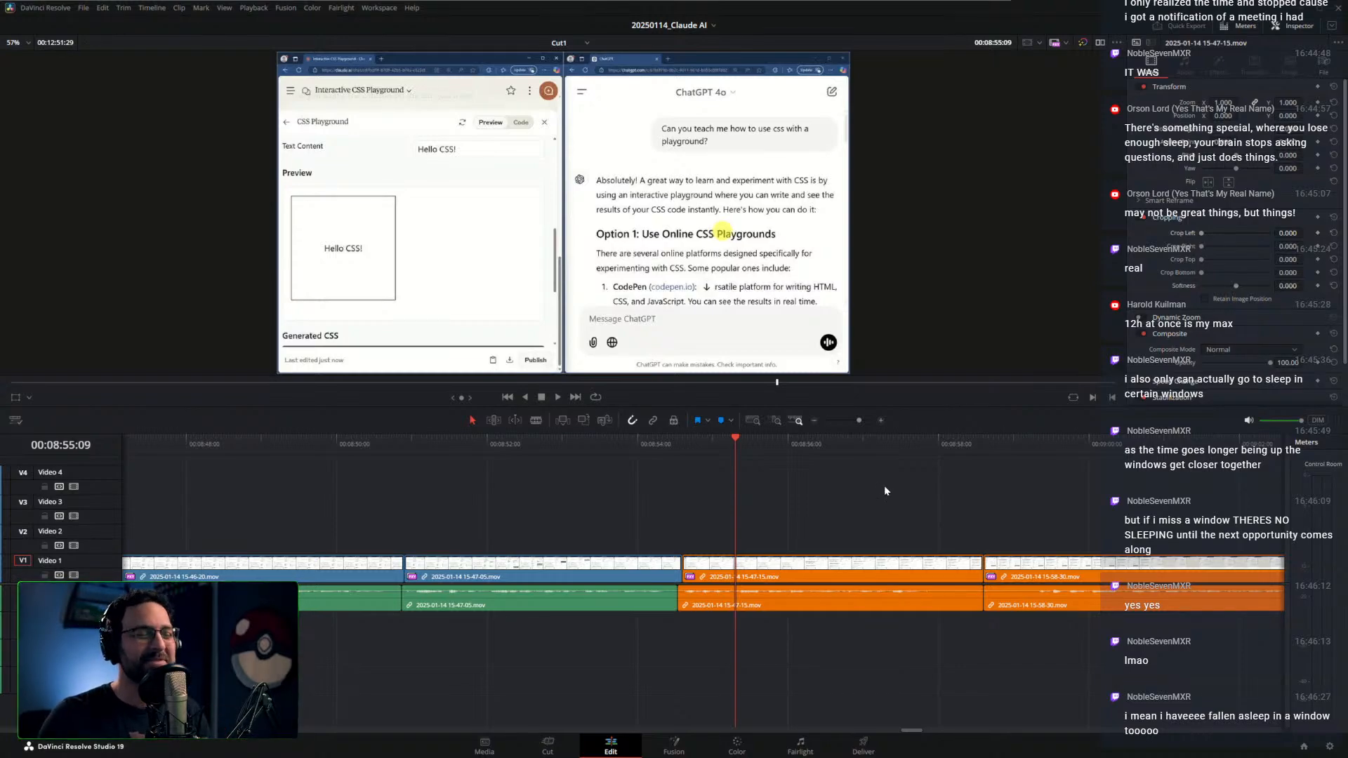
pyautogui.click(646, 449)
pyautogui.press('space')
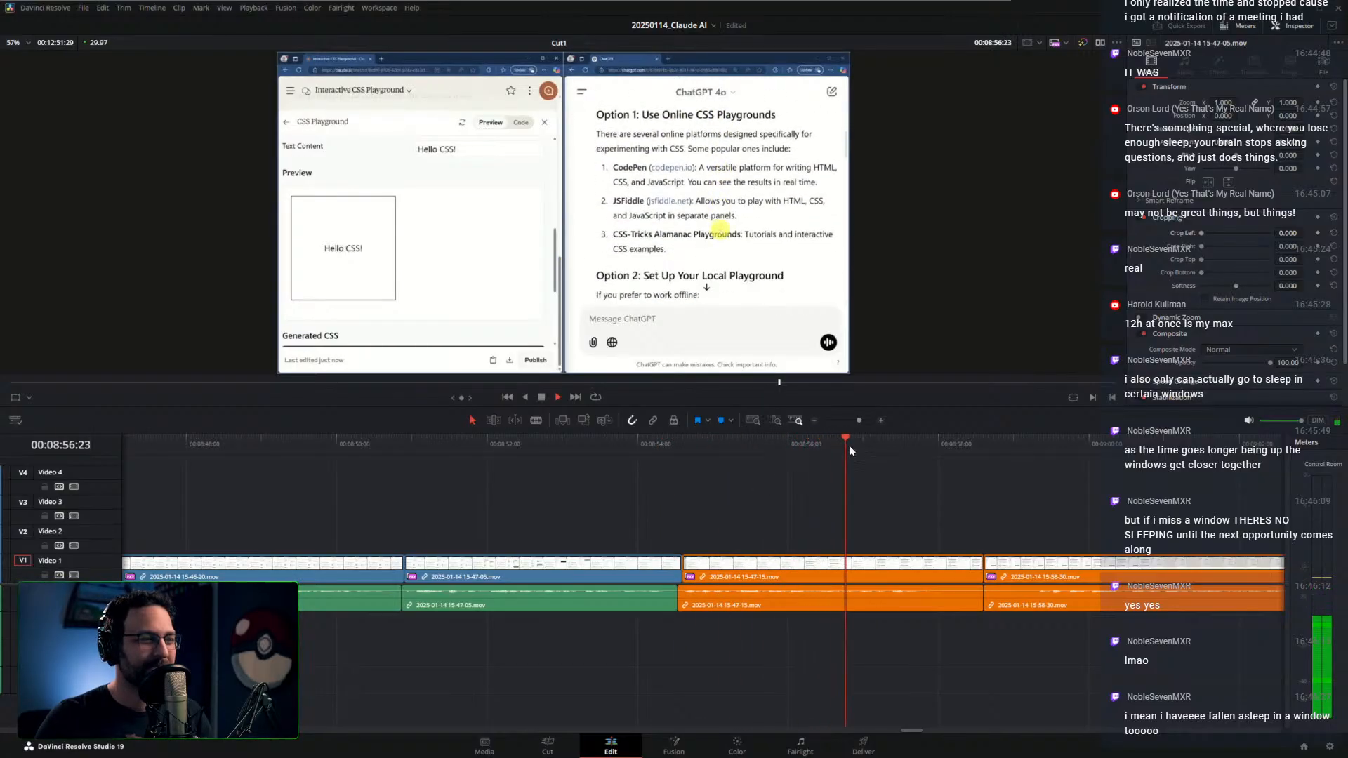
# Ripple trim the end of clip 15-47-15 and the start of 15-58-30 by about 1.1 seconds in total and play back the cut
pyautogui.moveTo(775, 443); pyautogui.dragTo(839, 444)
pyautogui.hotkey('ctrl', 'shift', ']')
pyautogui.hotkey('ctrl', 'shift', '[')
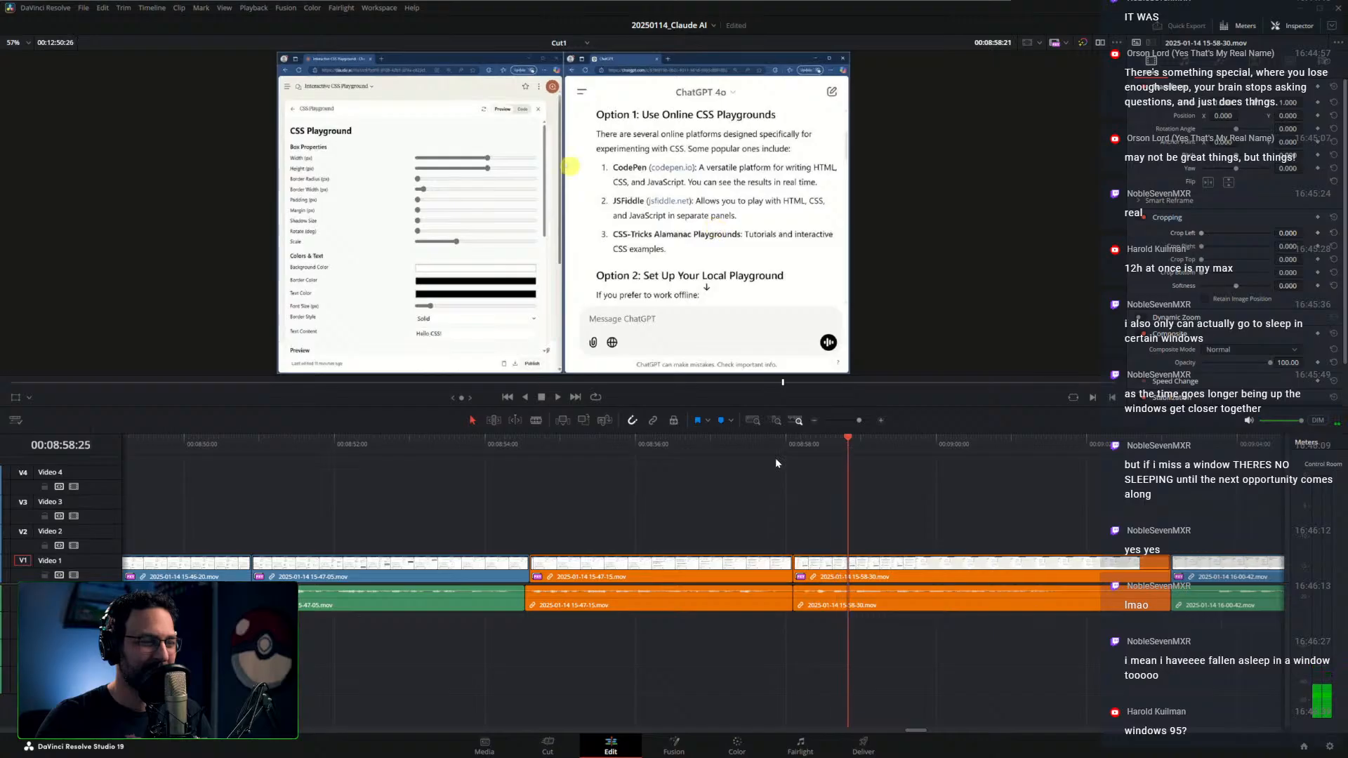
pyautogui.click(738, 445)
pyautogui.press('space')
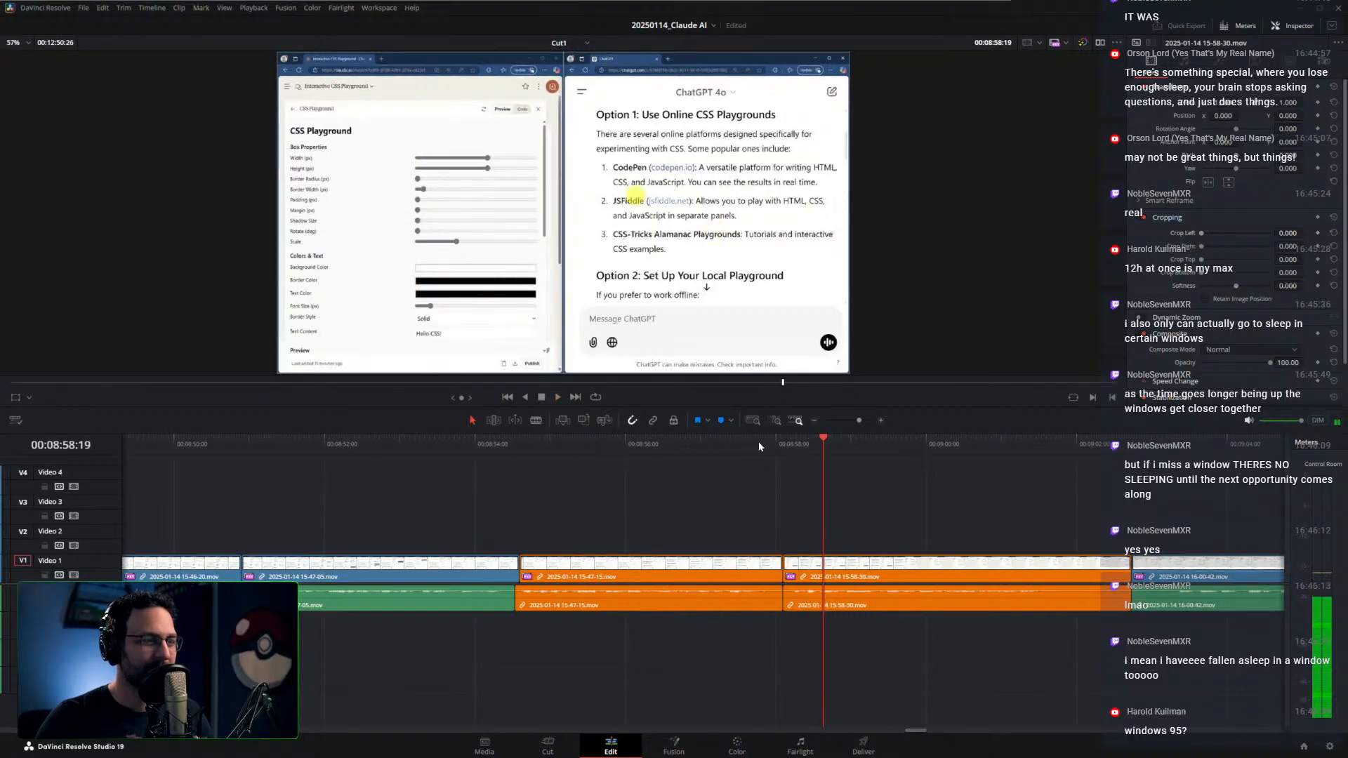
# Ripple trim 3 more frames off the start of clip 15-58-30 and check the cut
pyautogui.press('Up')
pyautogui.press('Right')
pyautogui.press('Right')
pyautogui.press('Right')
pyautogui.hotkey('ctrl', 'shift', '[')
pyautogui.press('Left')
pyautogui.press('space')
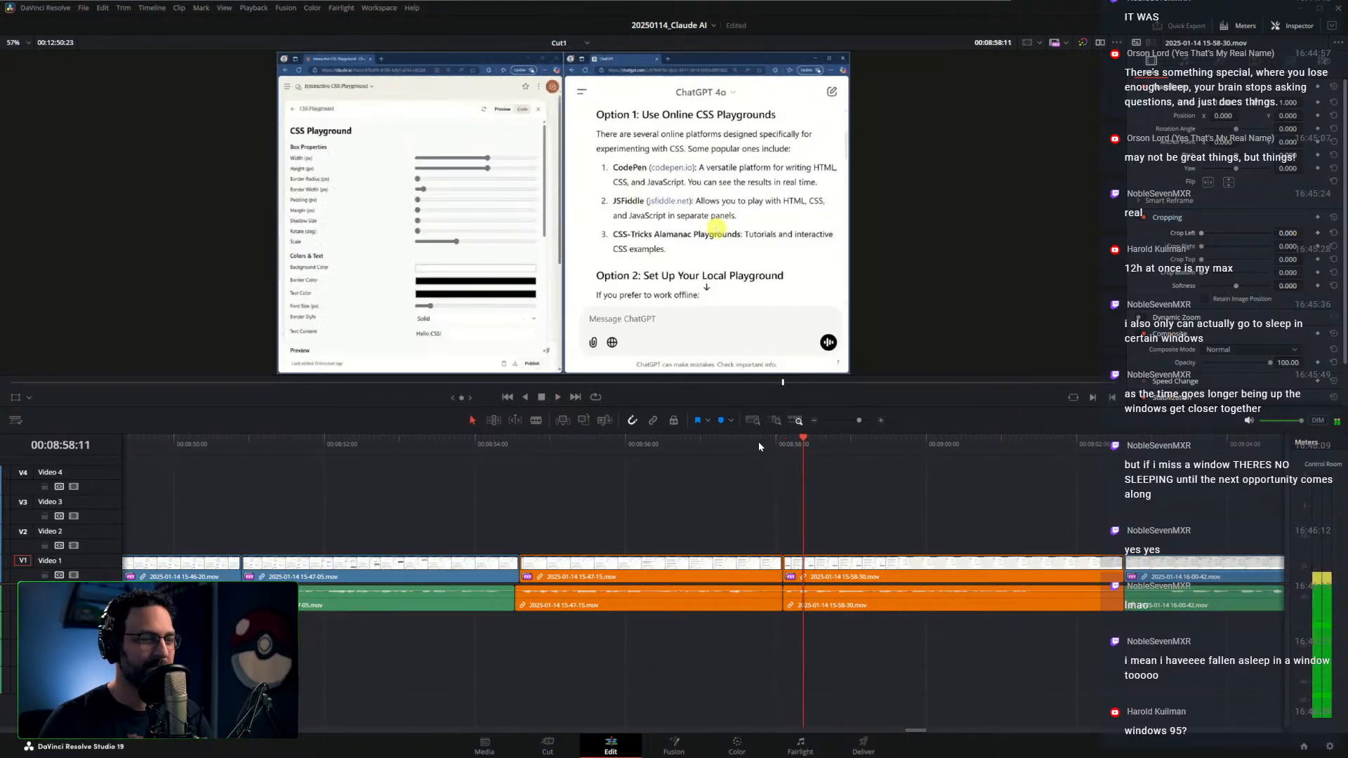
# Ripple trim 3 more frames off the end of clip 15-47-15 and play back the tightened cut
pyautogui.hotkey('shift', 'Left')
pyautogui.press('space')
pyautogui.press('Left')
pyautogui.hotkey('ctrl', 'shift', ']')
pyautogui.press('Left')
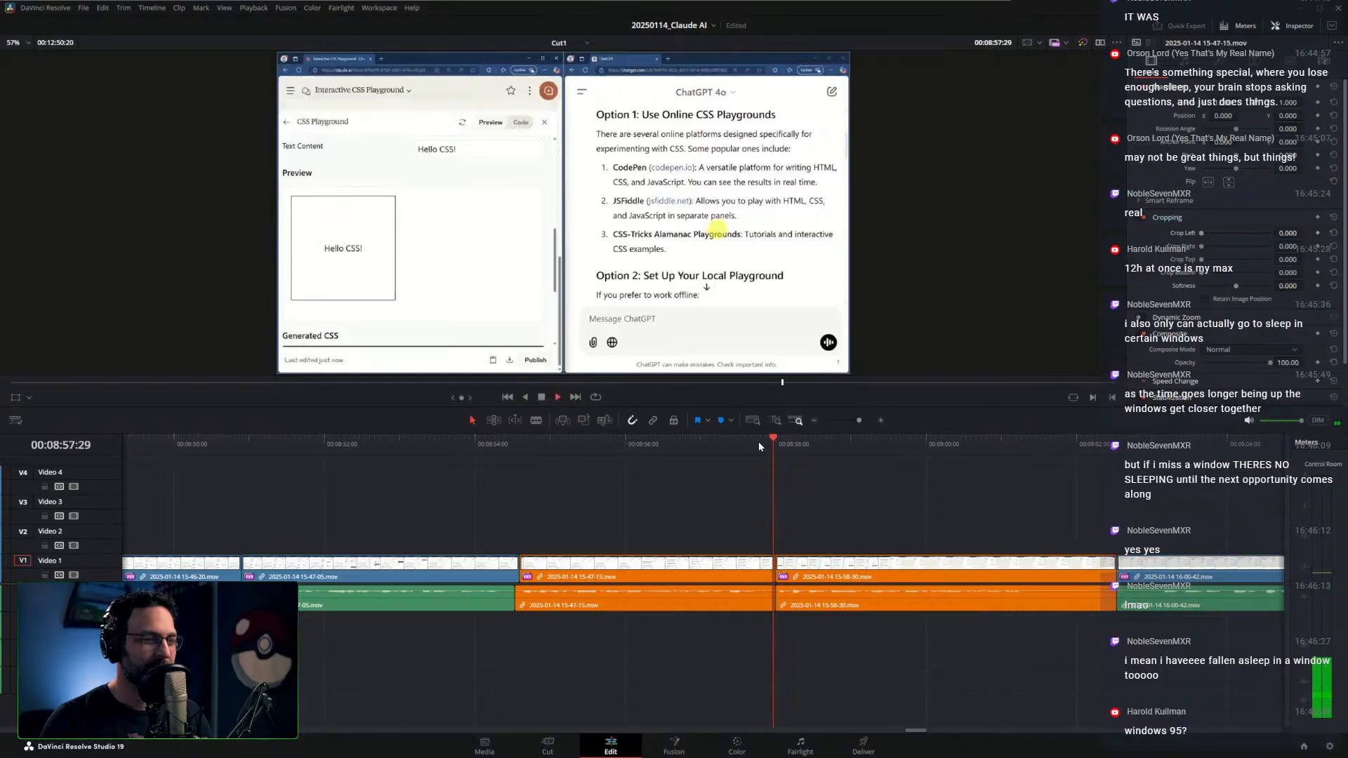
pyautogui.press('space')
pyautogui.press('space')
pyautogui.hotkey('shift', 'Left')
pyautogui.press('space')
pyautogui.press('space')
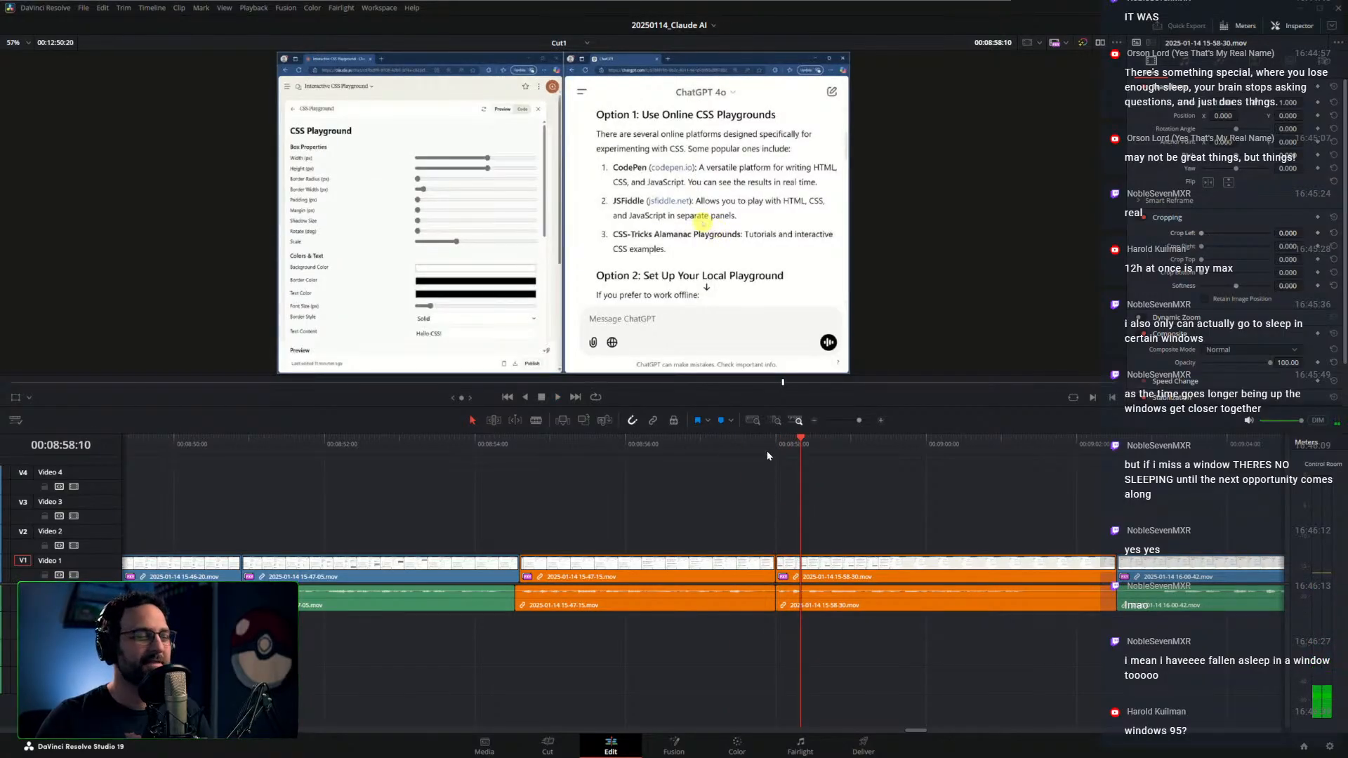
pyautogui.click(763, 446)
pyautogui.moveTo(749, 444); pyautogui.dragTo(722, 445)
pyautogui.press('super')
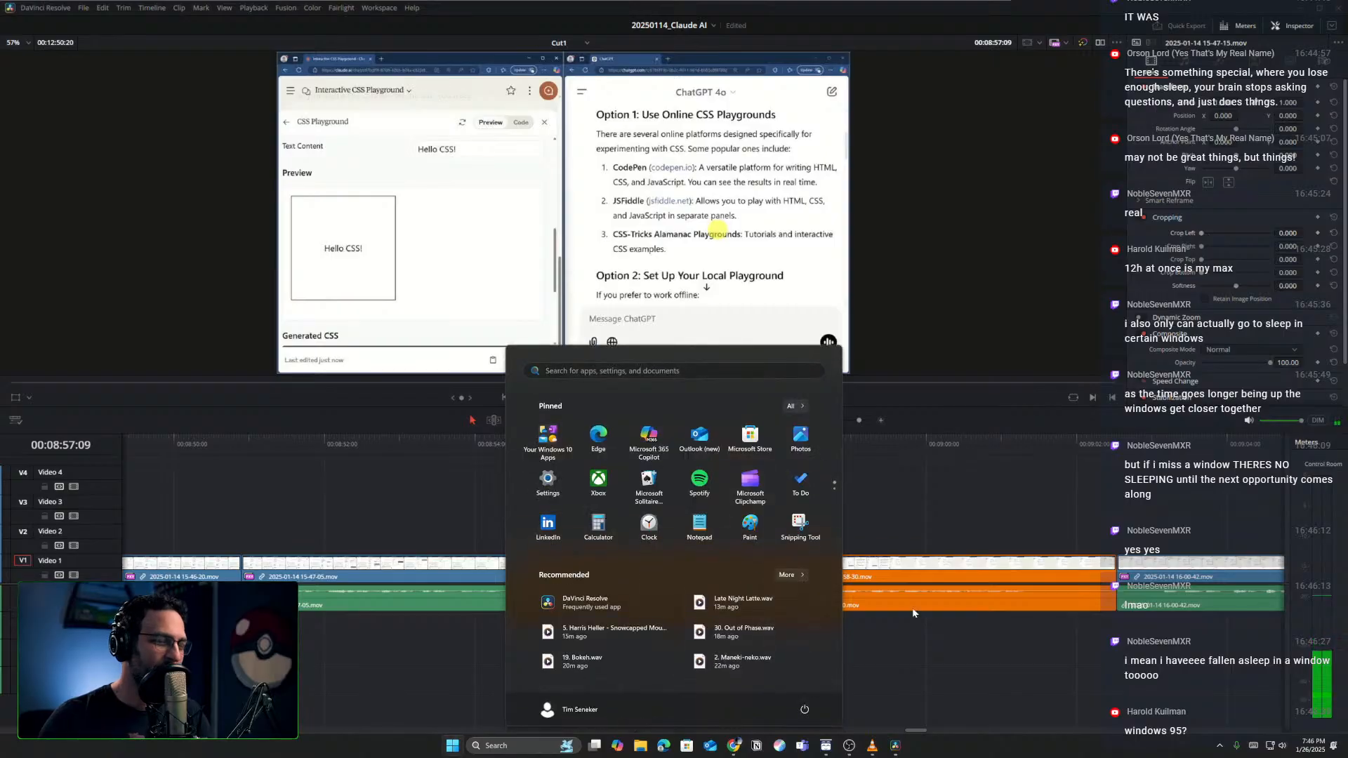
pyautogui.click(874, 662)
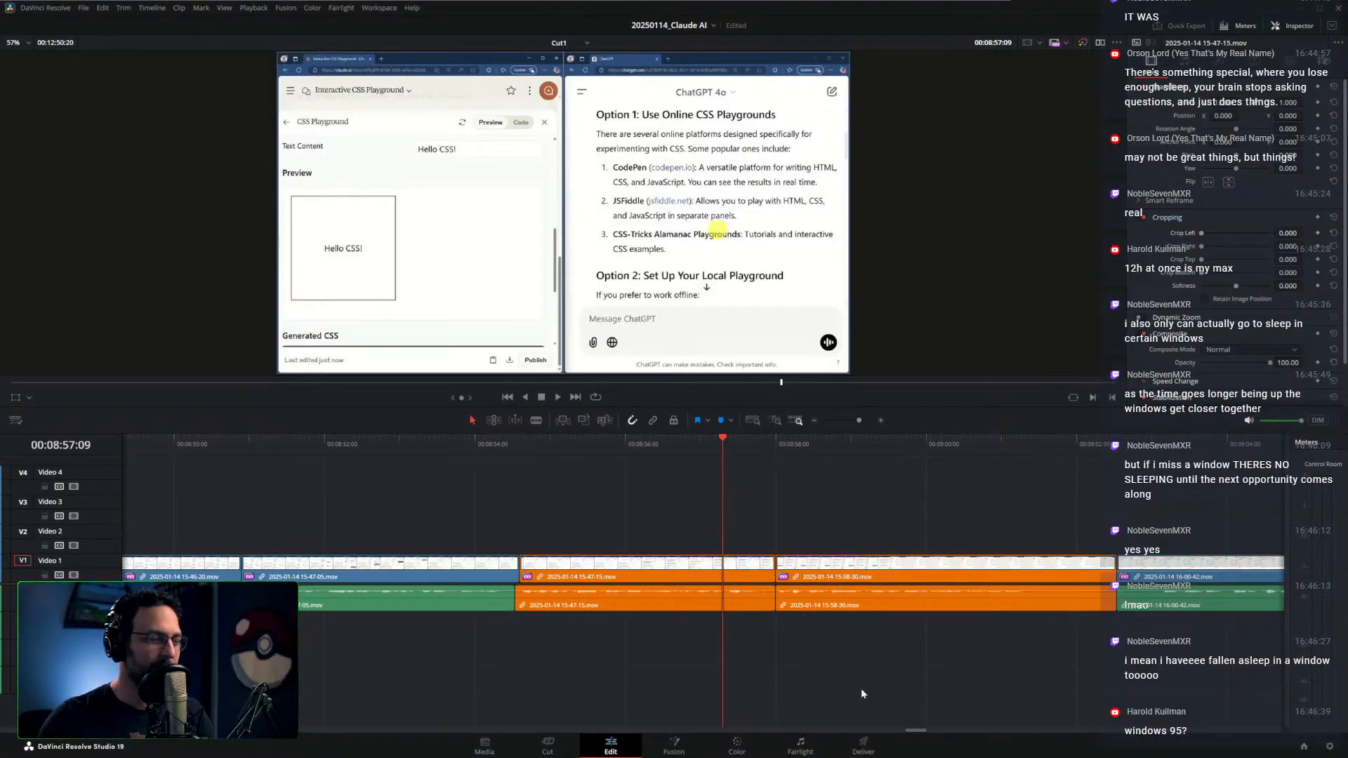
pyautogui.press('super')
pyautogui.moveTo(739, 747)
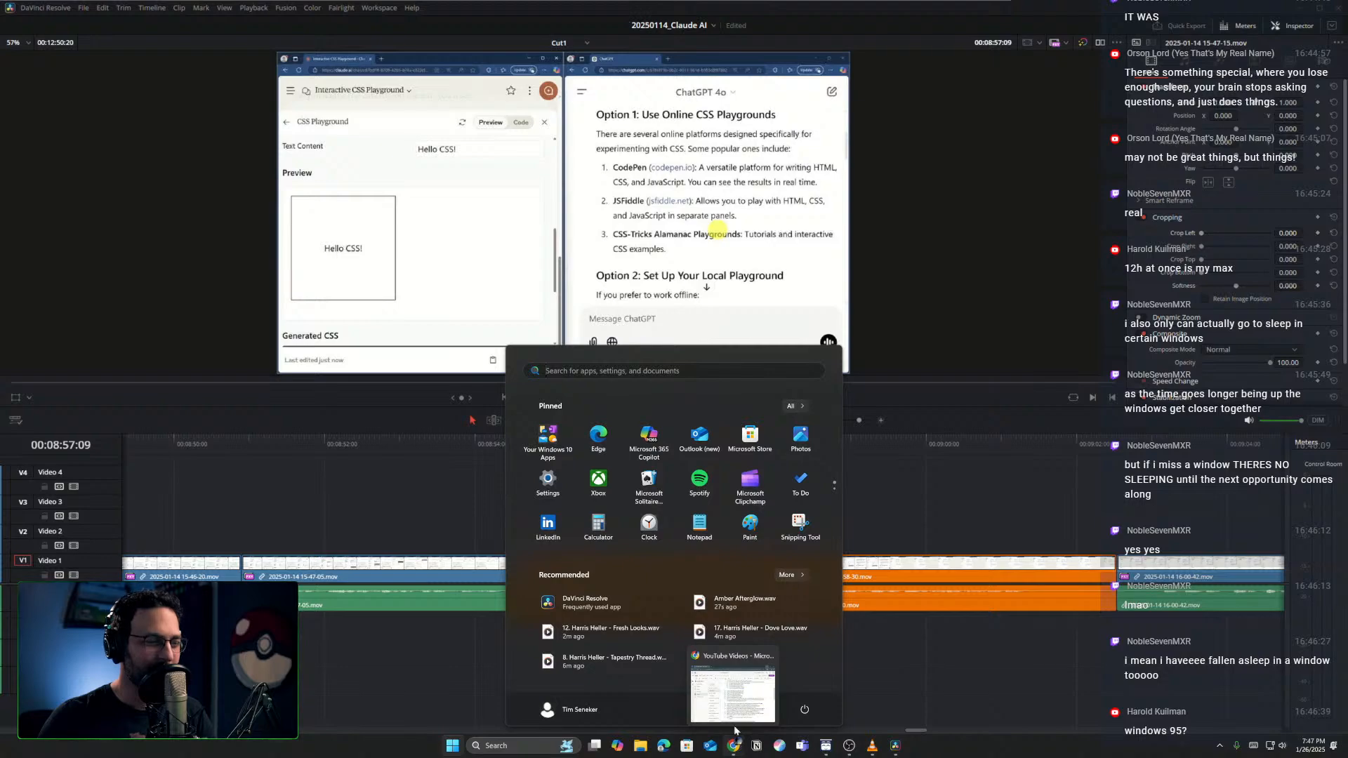
pyautogui.press('super')
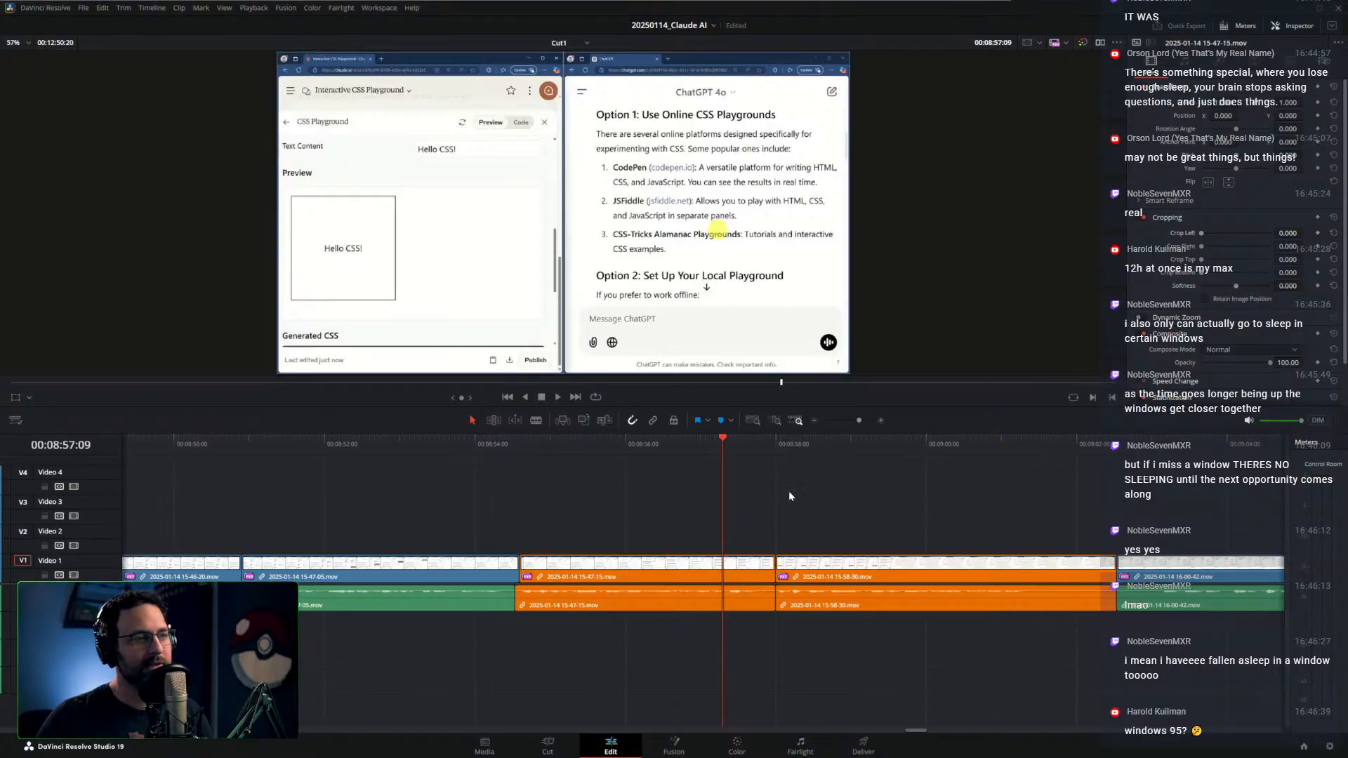
# Scrub, play and zoom into the transition from clip 15-47-15 to 15-58-30 to compare the Claude window on both sides of the cut
pyautogui.click(612, 450)
pyautogui.moveTo(613, 452); pyautogui.dragTo(781, 448)
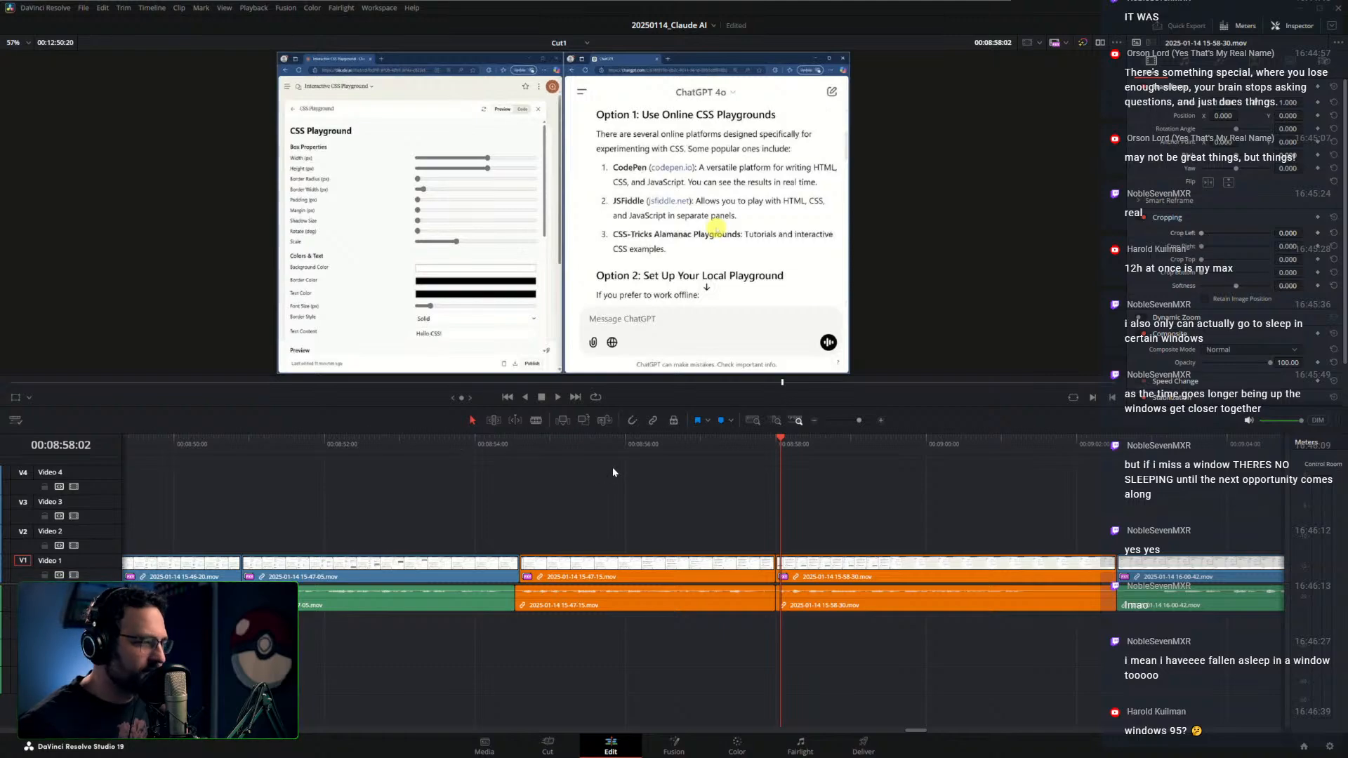
pyautogui.moveTo(620, 455); pyautogui.dragTo(811, 469)
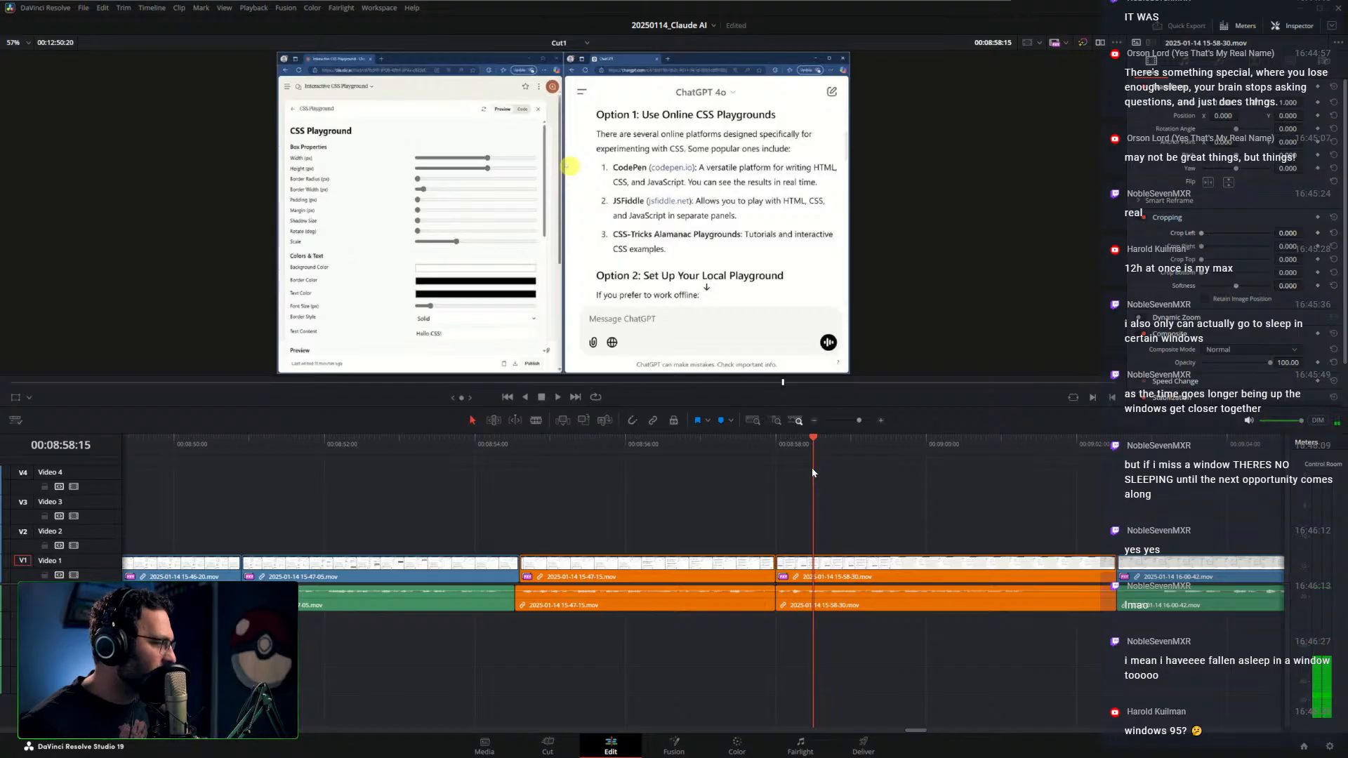
pyautogui.moveTo(812, 470); pyautogui.dragTo(837, 492)
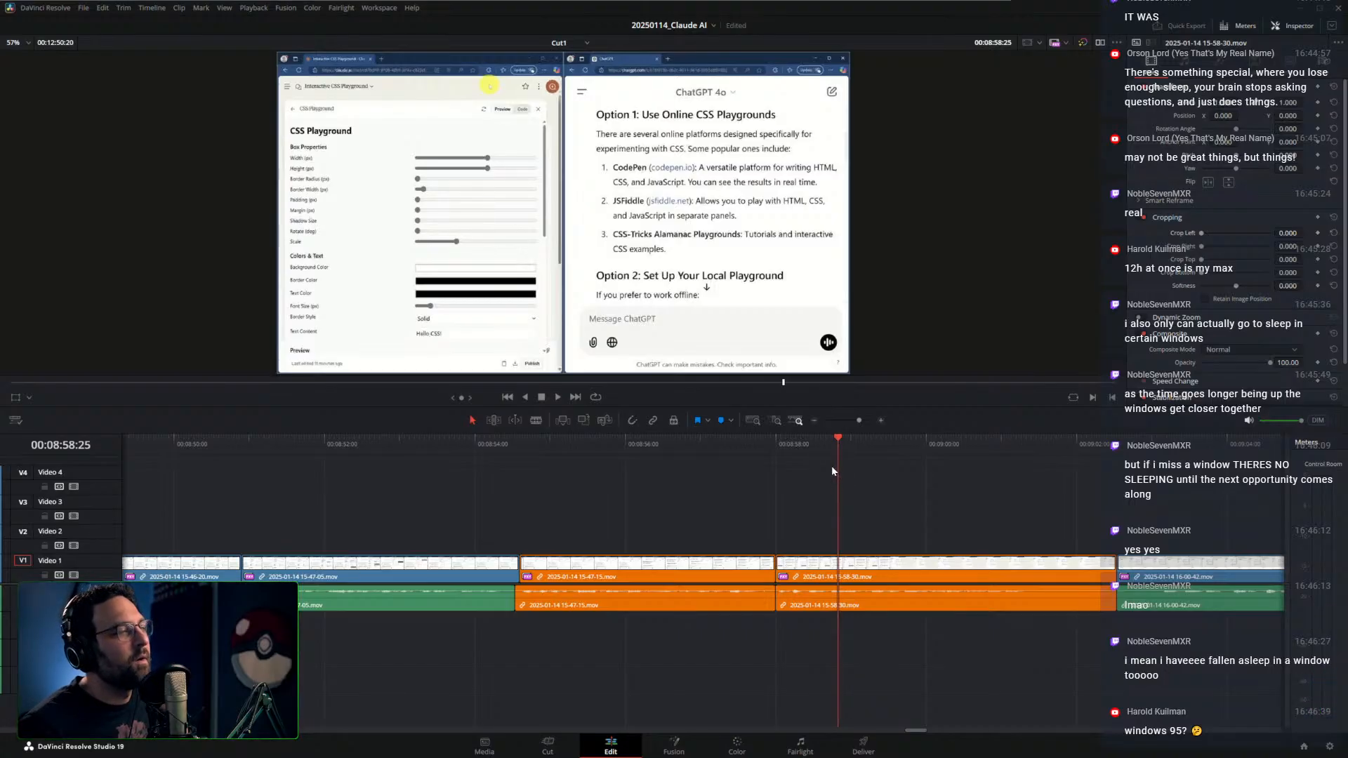
pyautogui.moveTo(832, 471)
pyautogui.mouseDown()
pyautogui.moveTo(832, 443)
pyautogui.moveTo(906, 456)
pyautogui.moveTo(830, 450)
pyautogui.mouseUp()
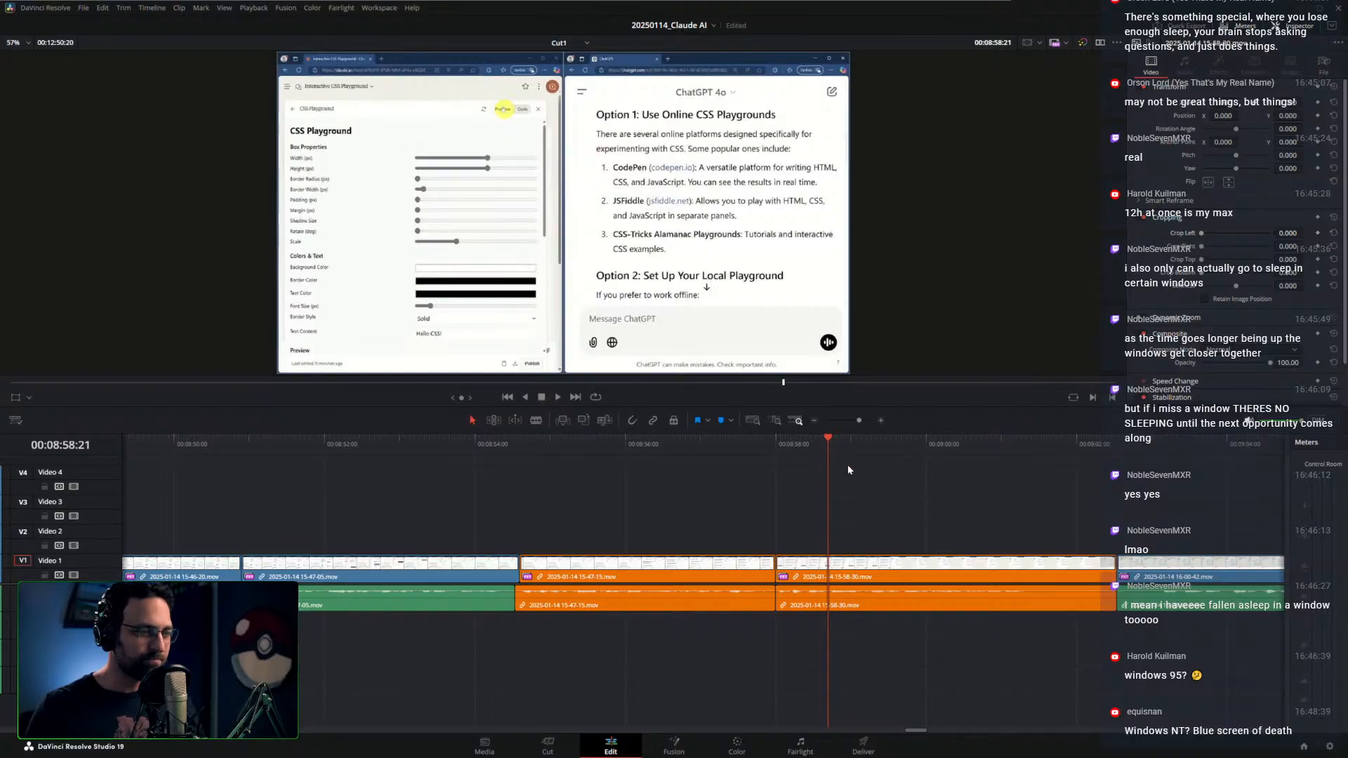
pyautogui.moveTo(796, 454); pyautogui.dragTo(723, 445)
pyautogui.press('space')
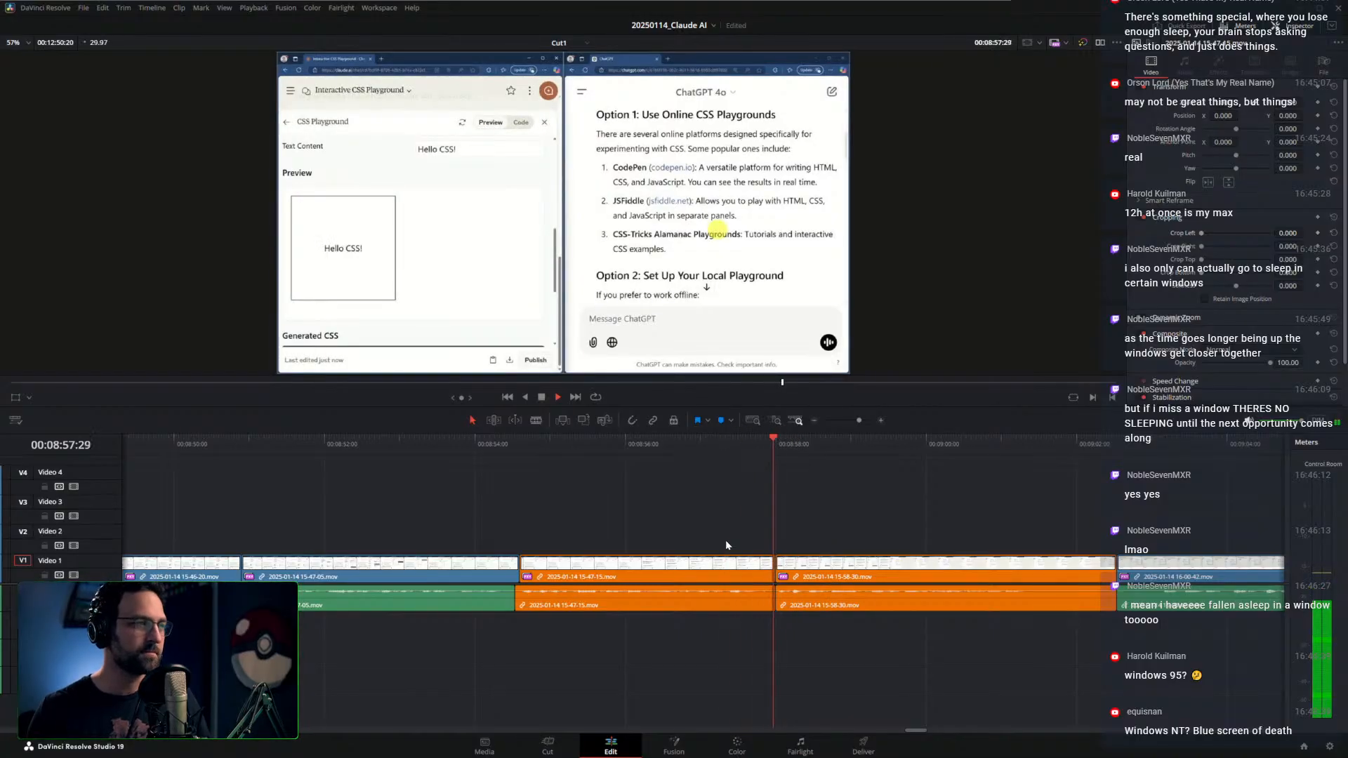
pyautogui.press('space')
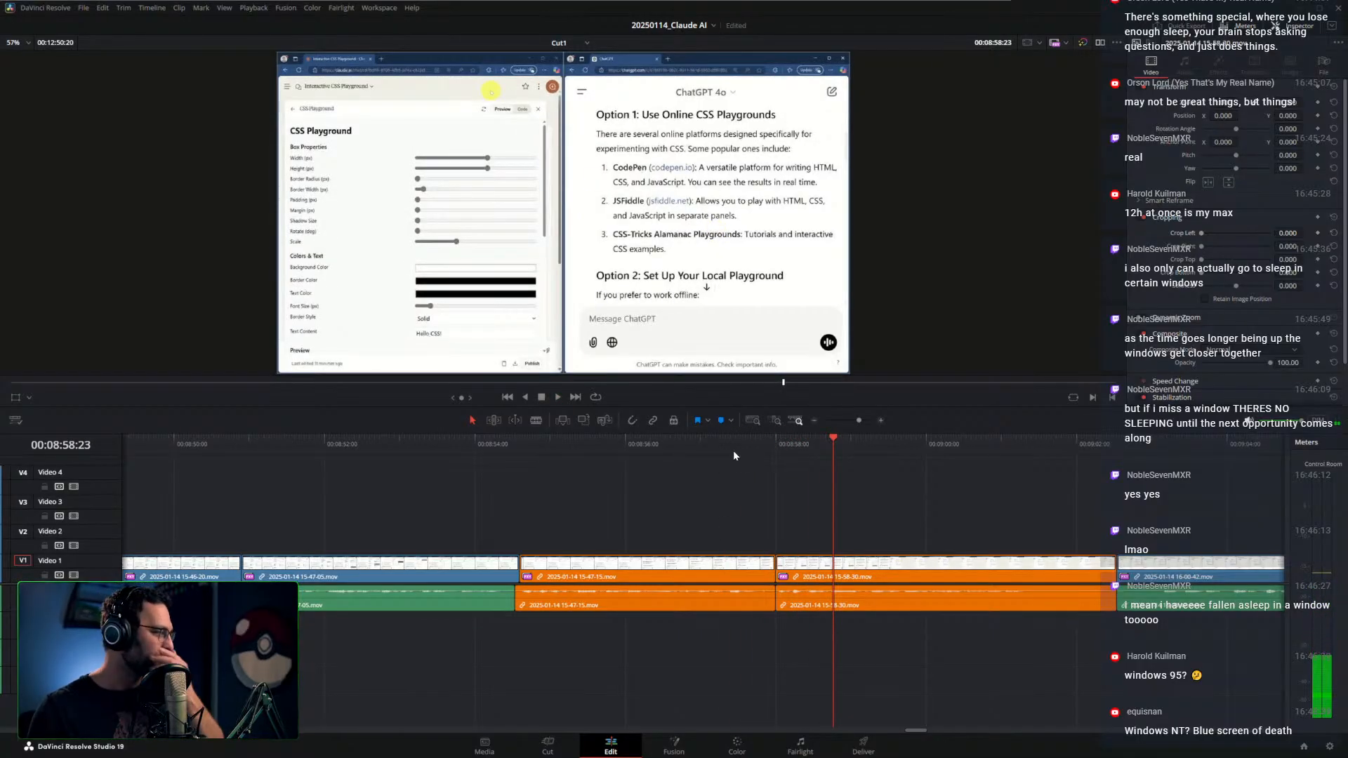
pyautogui.click(734, 449)
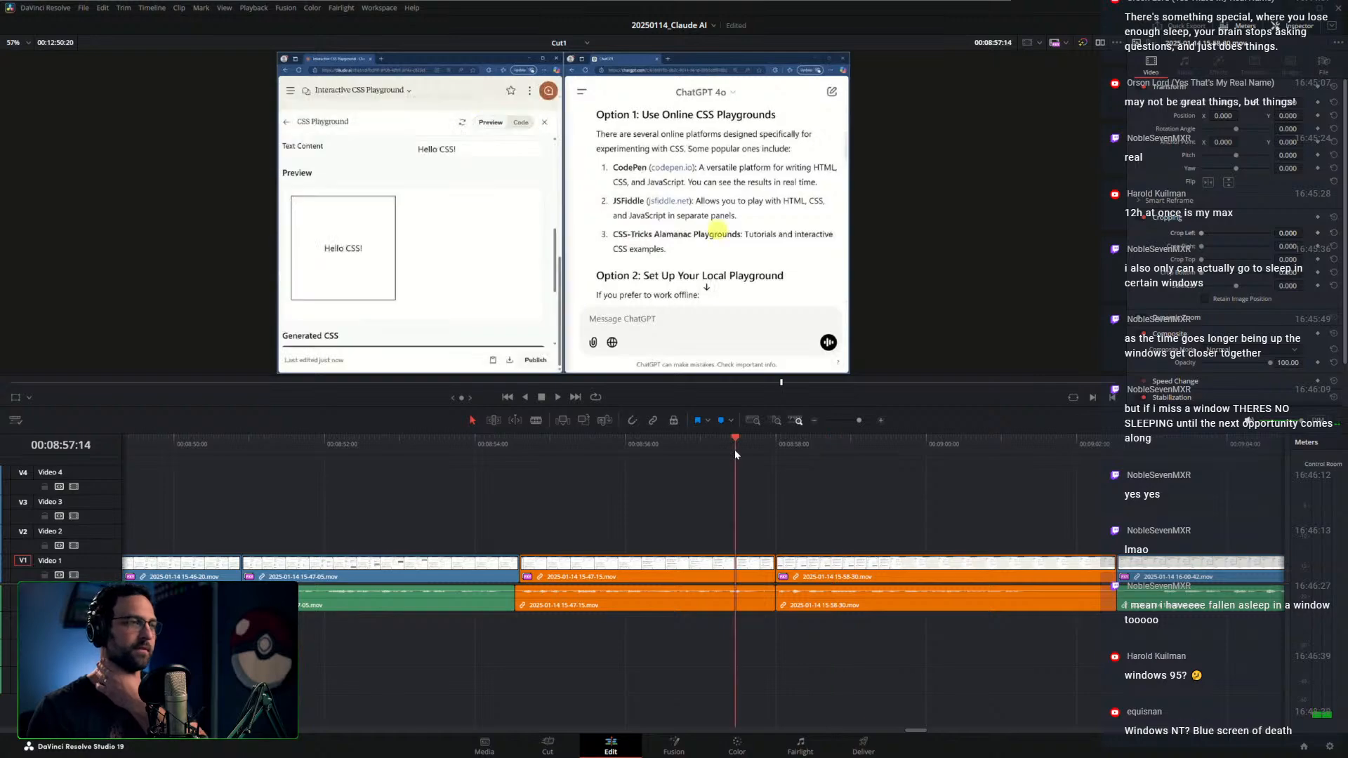
pyautogui.moveTo(743, 457); pyautogui.dragTo(811, 441)
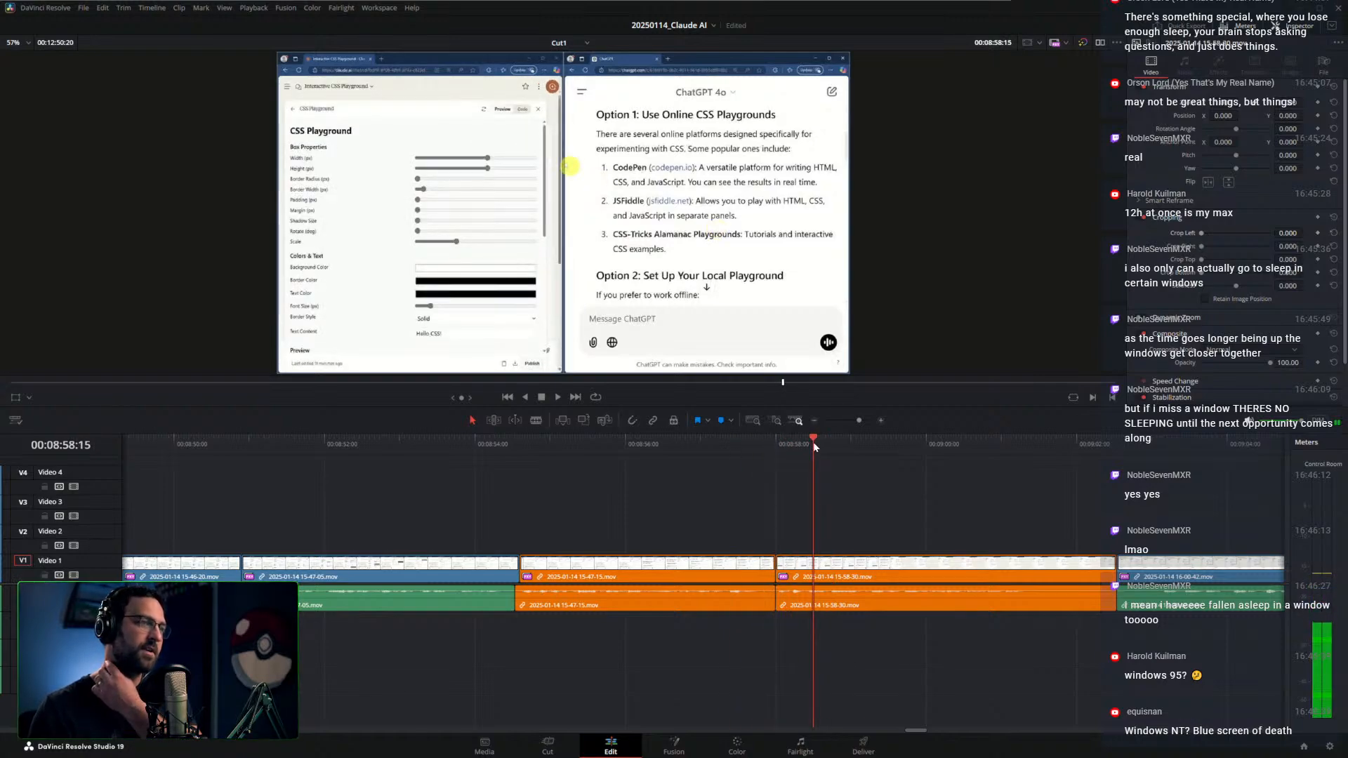
pyautogui.scroll(4, 780, 379)
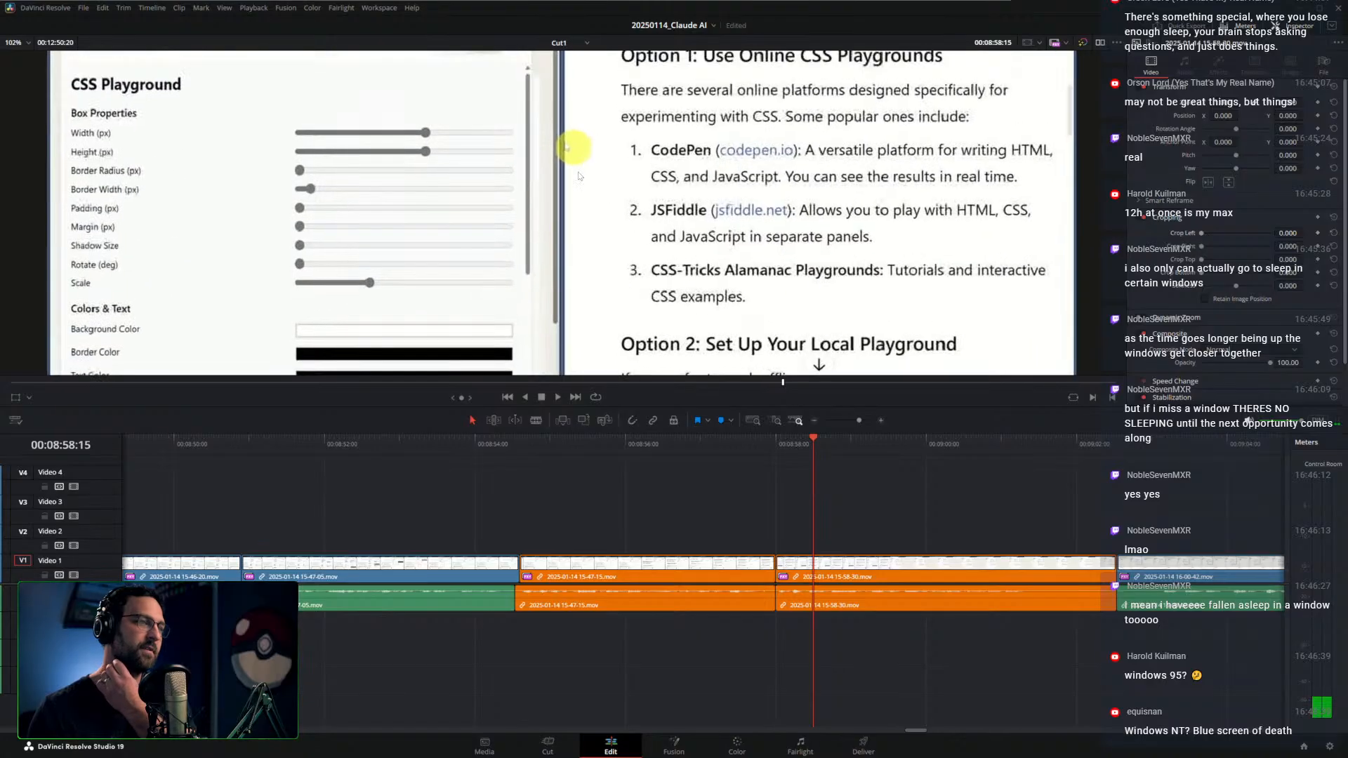
pyautogui.moveTo(812, 448); pyautogui.dragTo(821, 449)
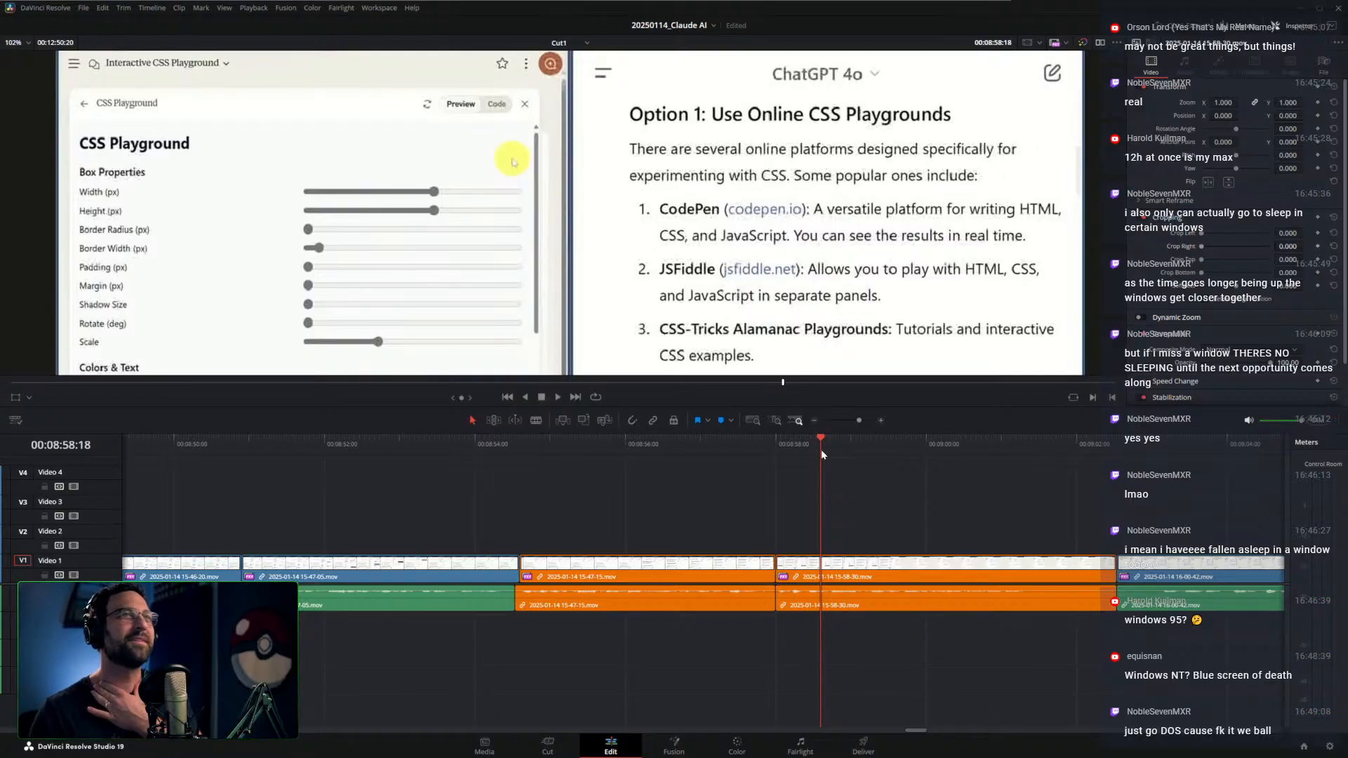
pyautogui.click(763, 449)
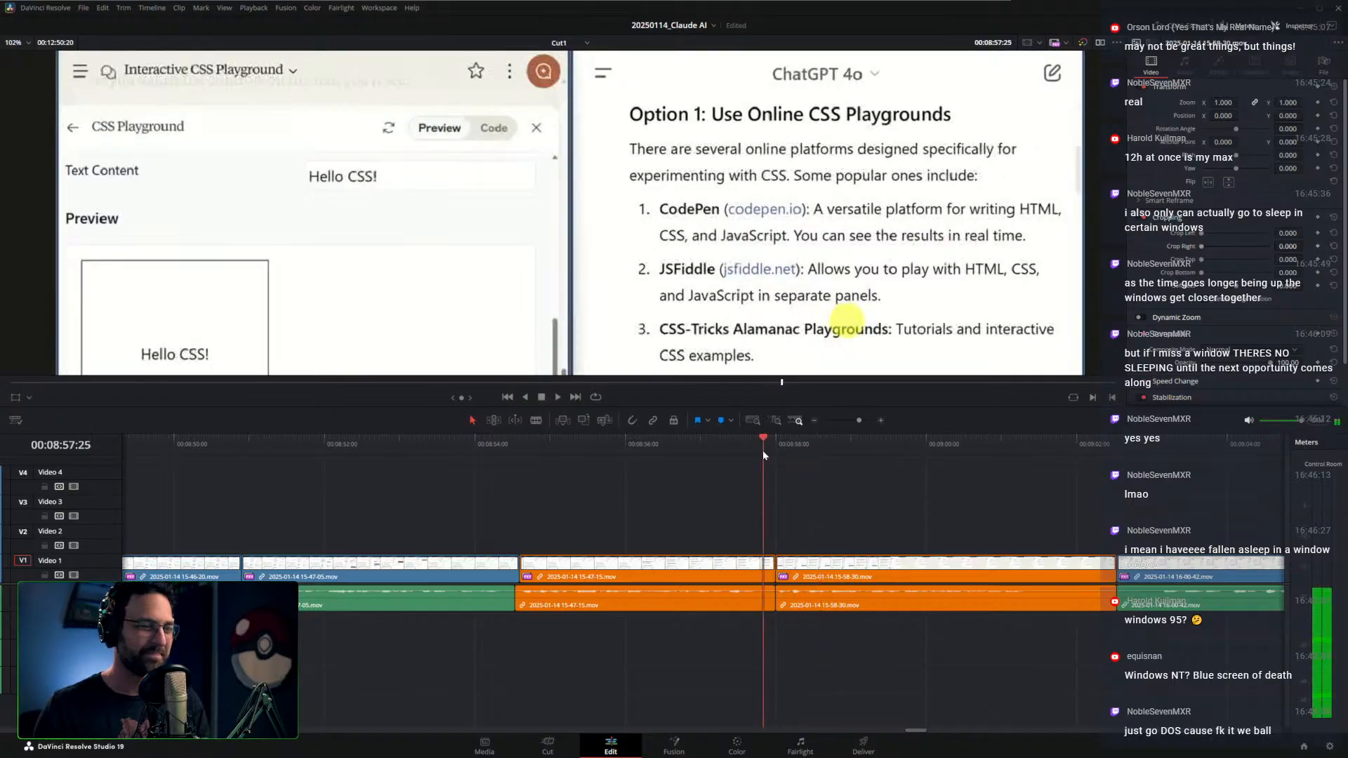
pyautogui.scroll(-6, 443, 213)
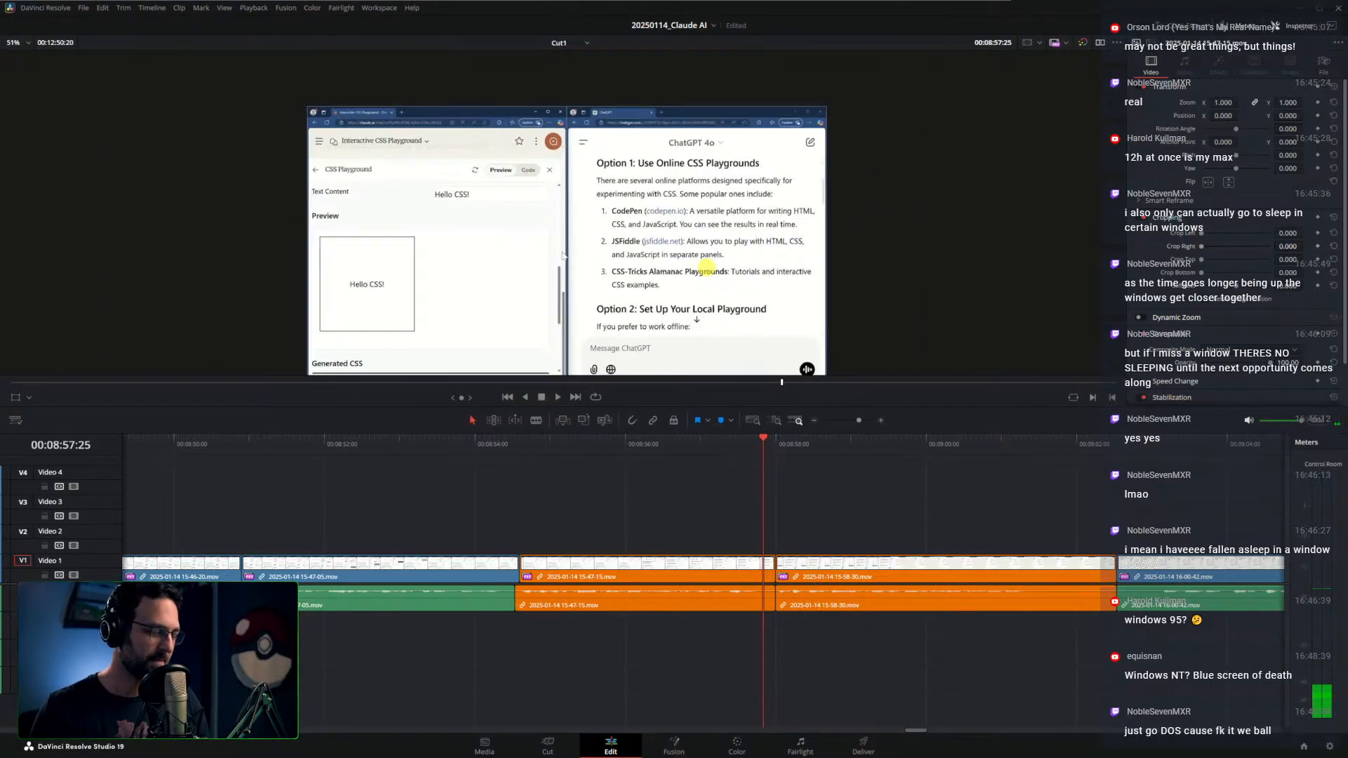
# Fit and enlarge the viewer, and duplicate clip 15-47-15's video on the track above as a freeze frame at 08:57:12
pyautogui.press('z')
pyautogui.moveTo(744, 413); pyautogui.dragTo(804, 573)
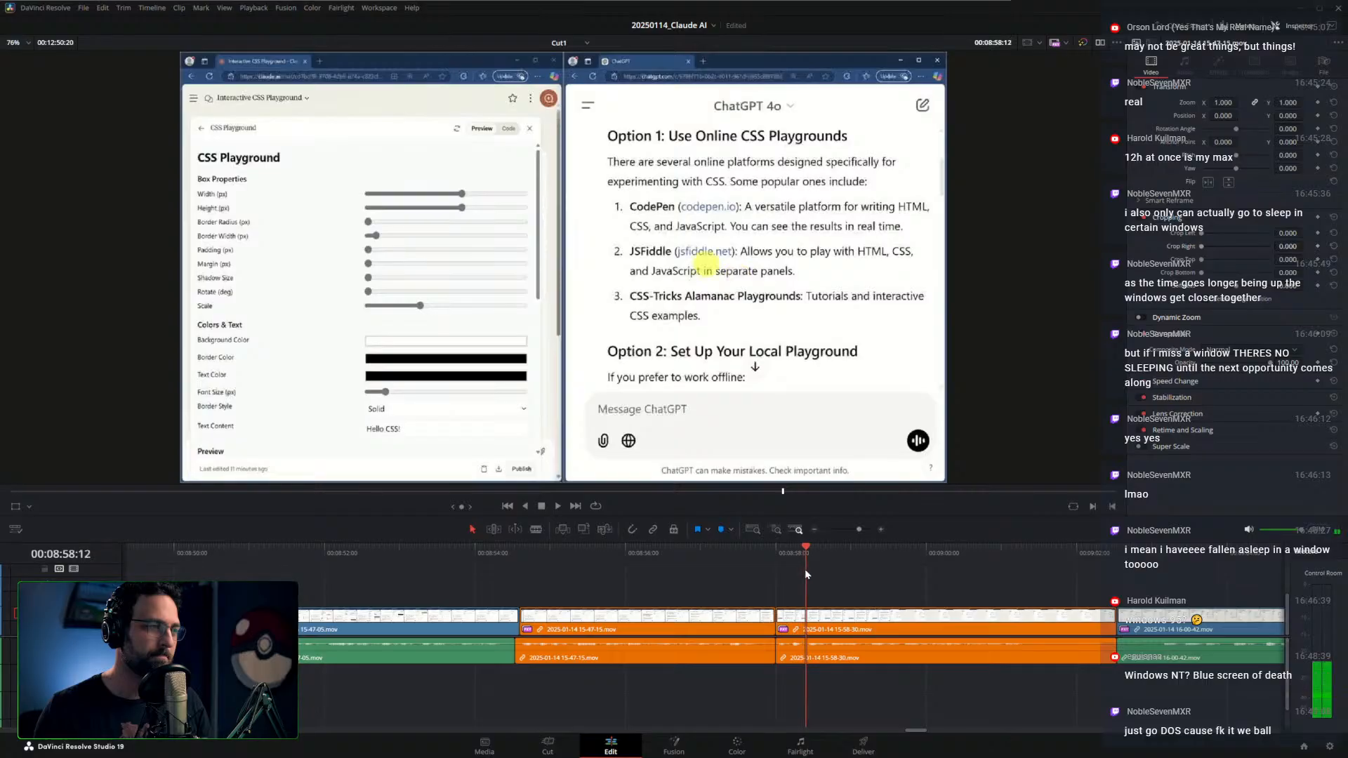
pyautogui.moveTo(804, 574); pyautogui.dragTo(730, 572)
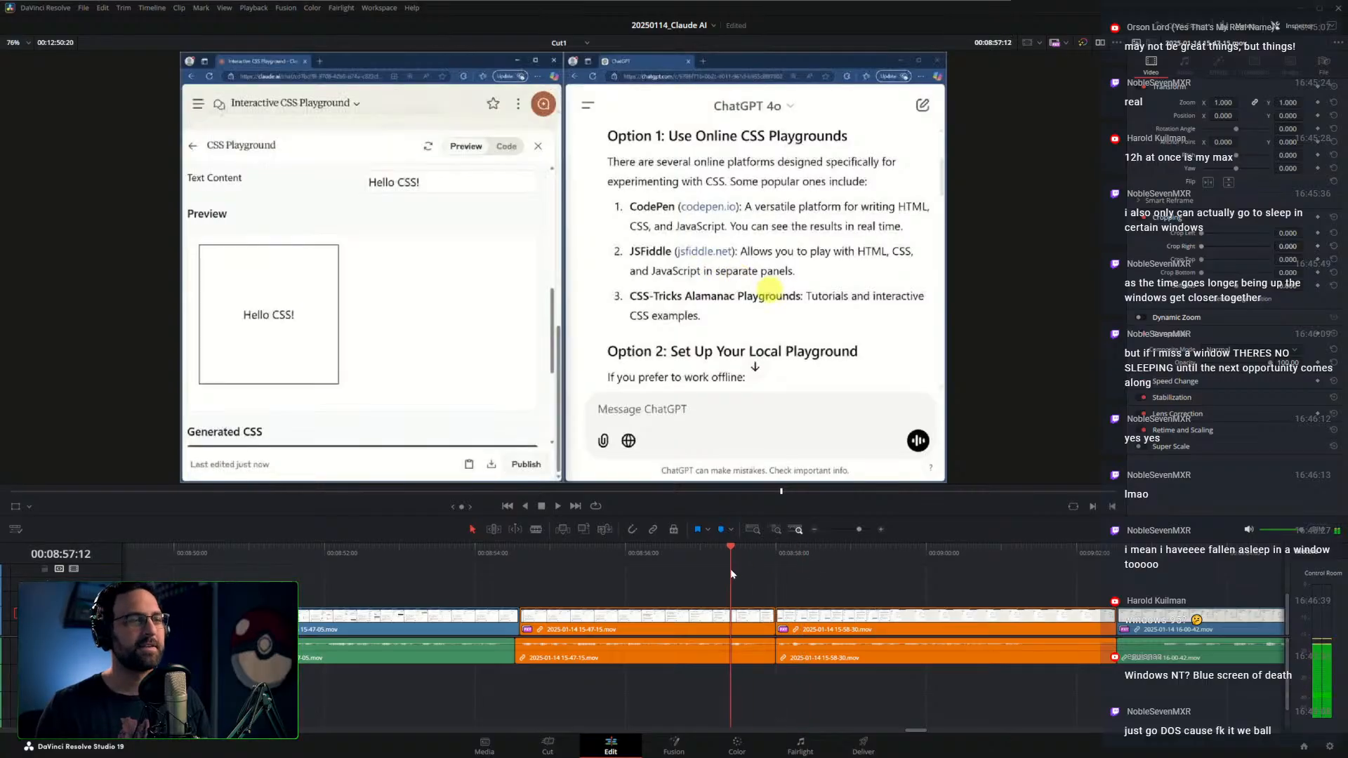
pyautogui.moveTo(704, 617); pyautogui.dragTo(697, 596)
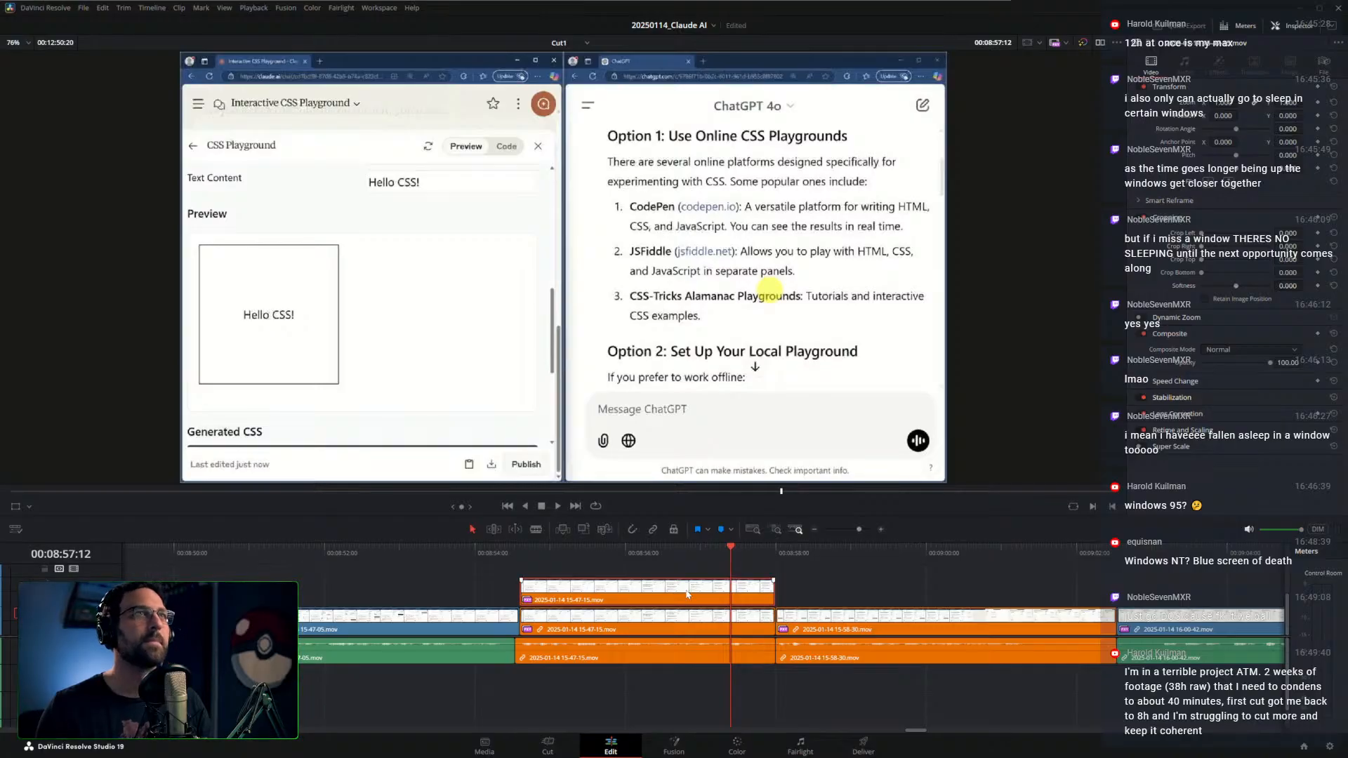
pyautogui.hotkey('shift', 'r')
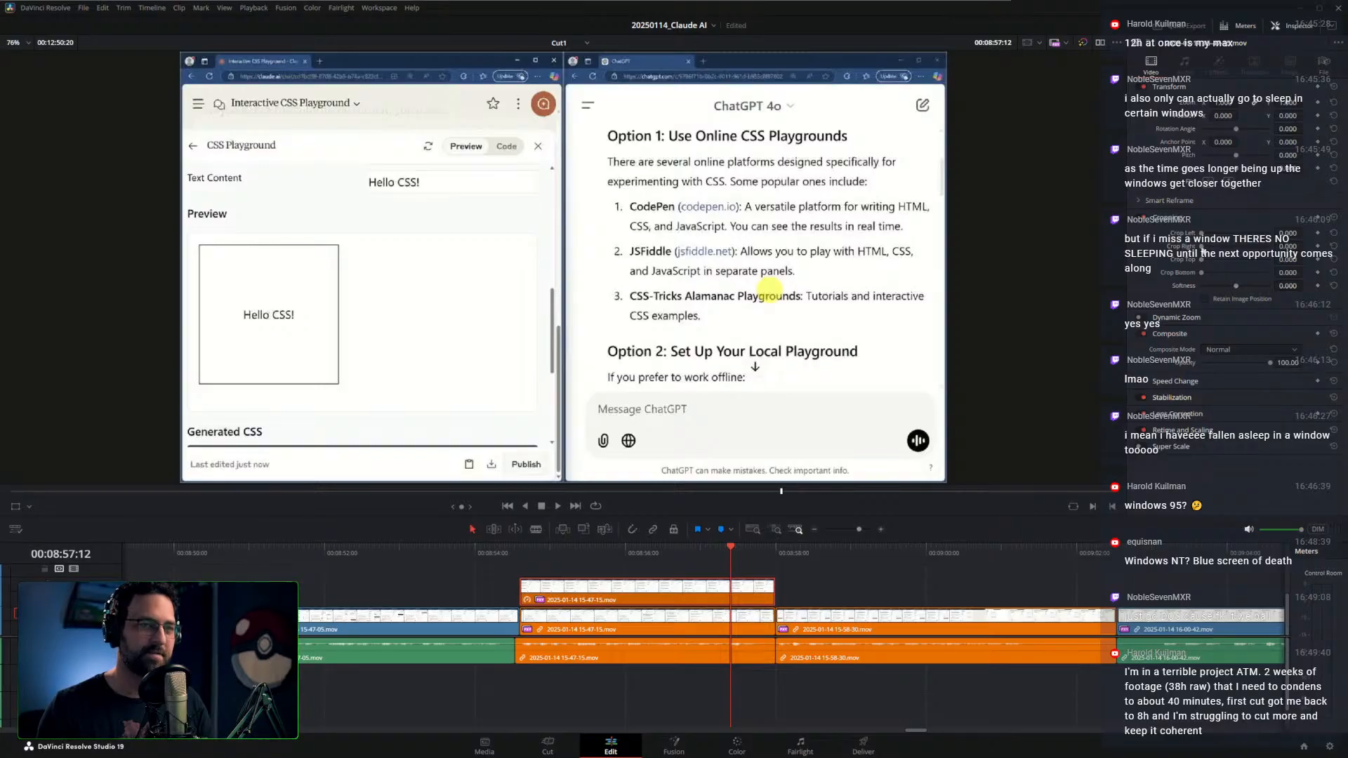
# Crop the freeze frame's right side by about 957.7 to isolate the Claude window, and place it over the start of clip 15-58-30
pyautogui.press('d')
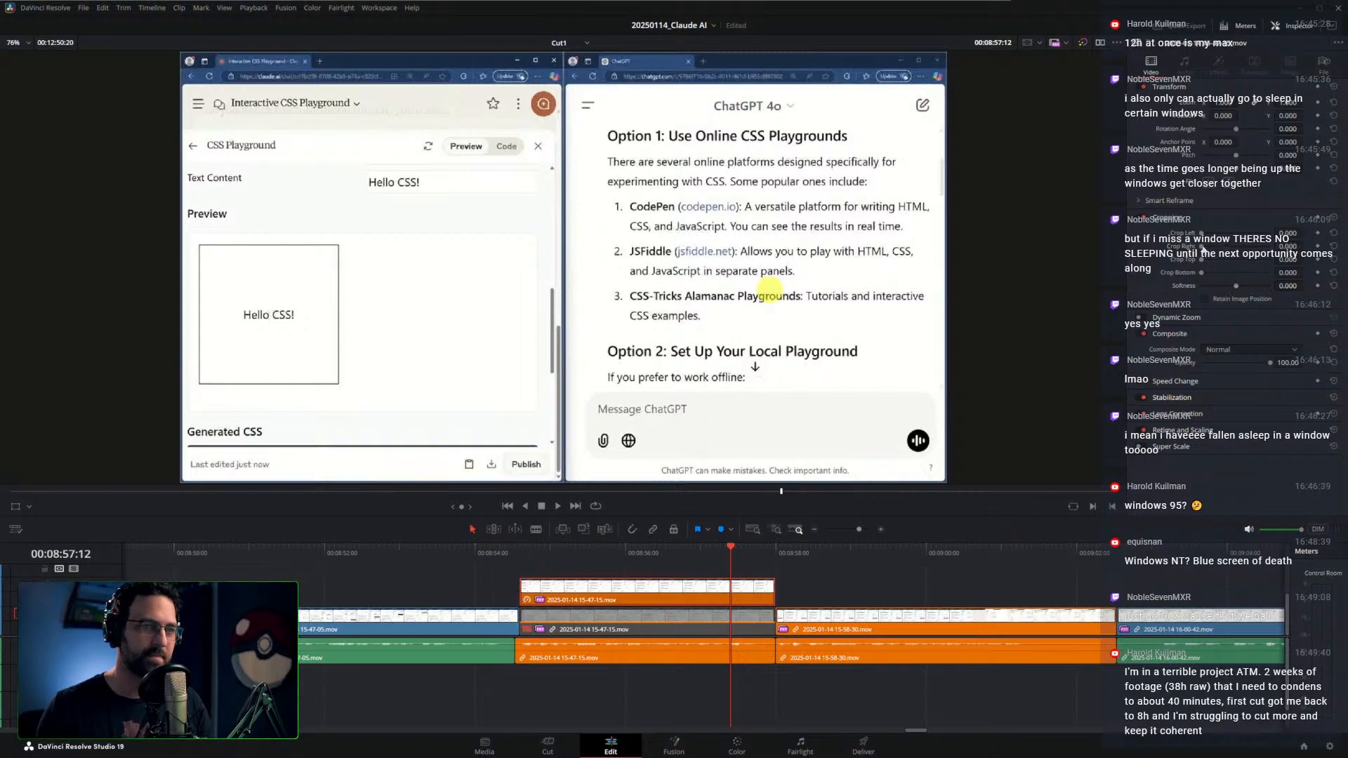
pyautogui.moveTo(1203, 247); pyautogui.dragTo(1306, 246)
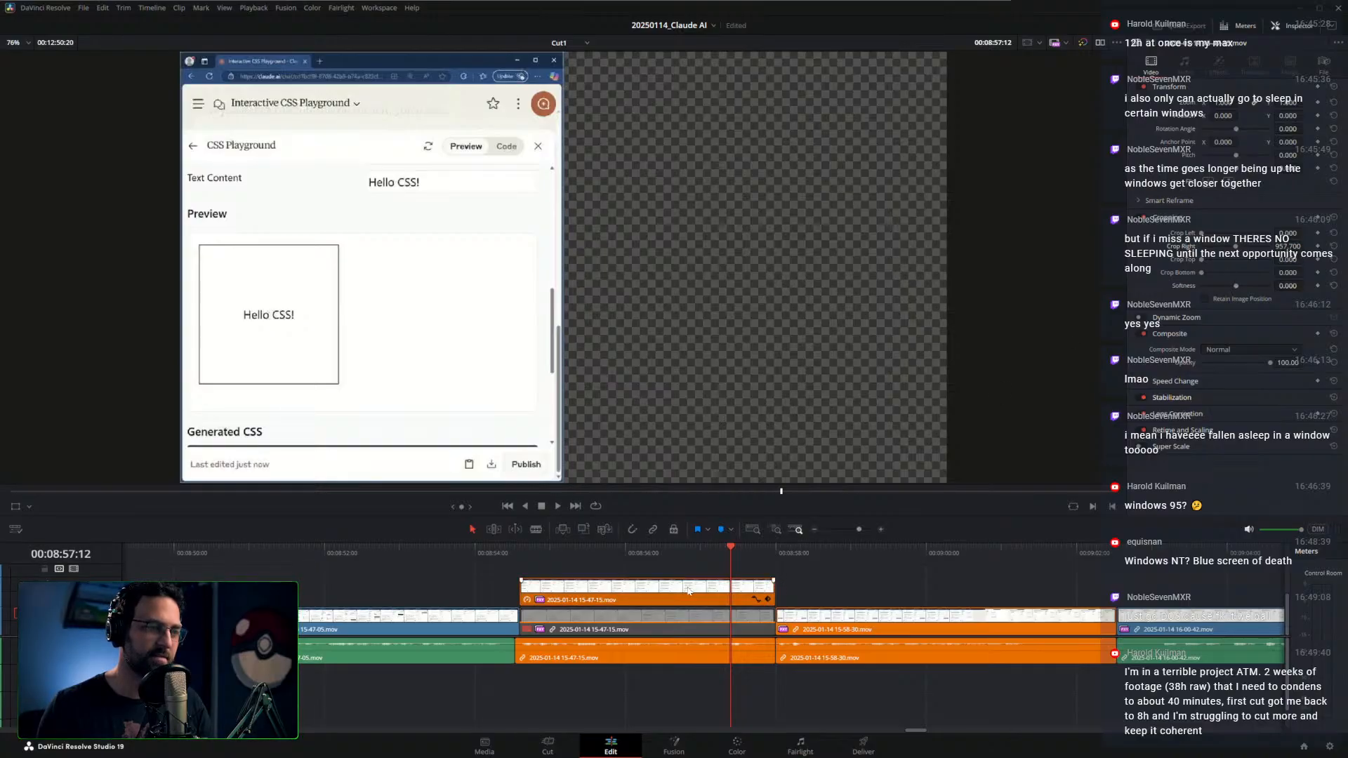
pyautogui.moveTo(688, 591); pyautogui.dragTo(947, 587)
pyautogui.click(714, 546)
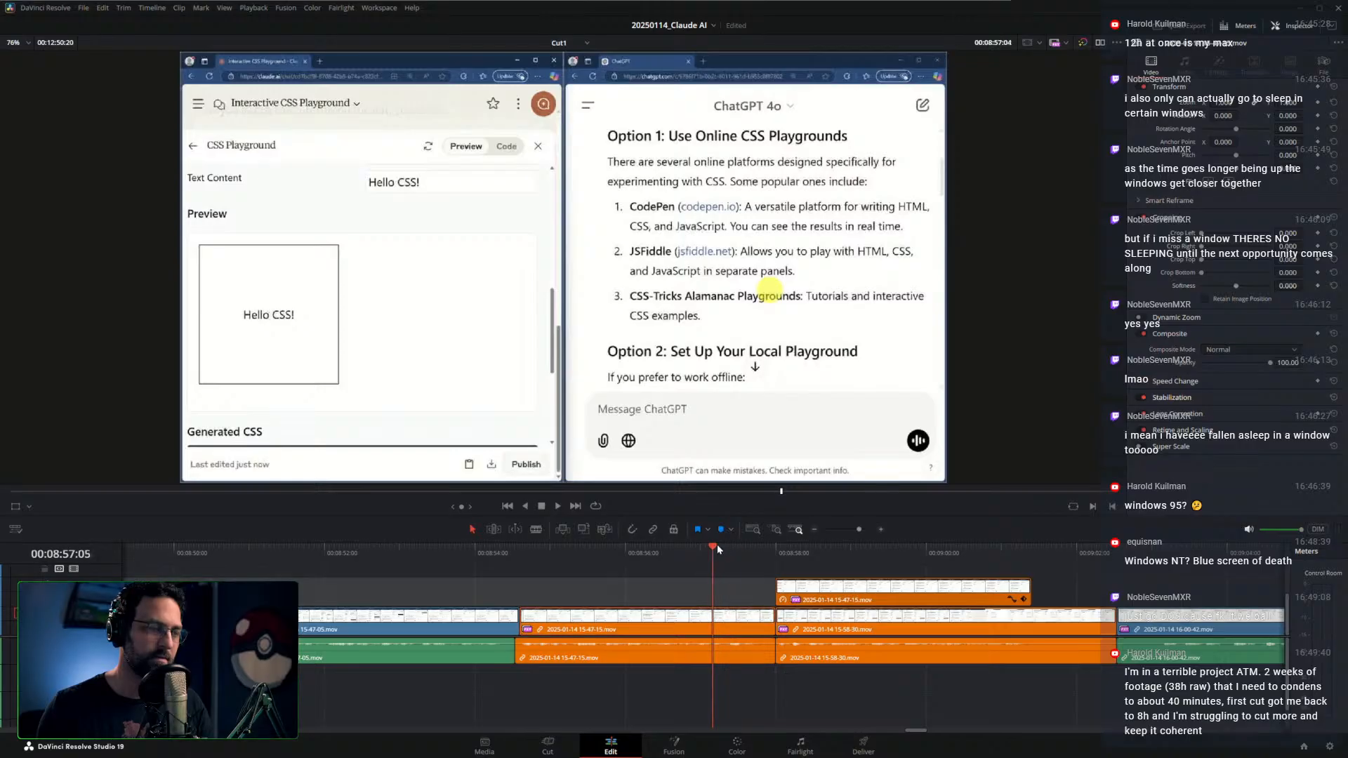
# Disable the freeze frame and split the video of clip 15-58-30 at 09:00:24, where the full-screen Claude window appears
pyautogui.moveTo(717, 547); pyautogui.dragTo(987, 559)
pyautogui.press('d')
pyautogui.click(1010, 630)
pyautogui.hotkey('ctrl', 'b')
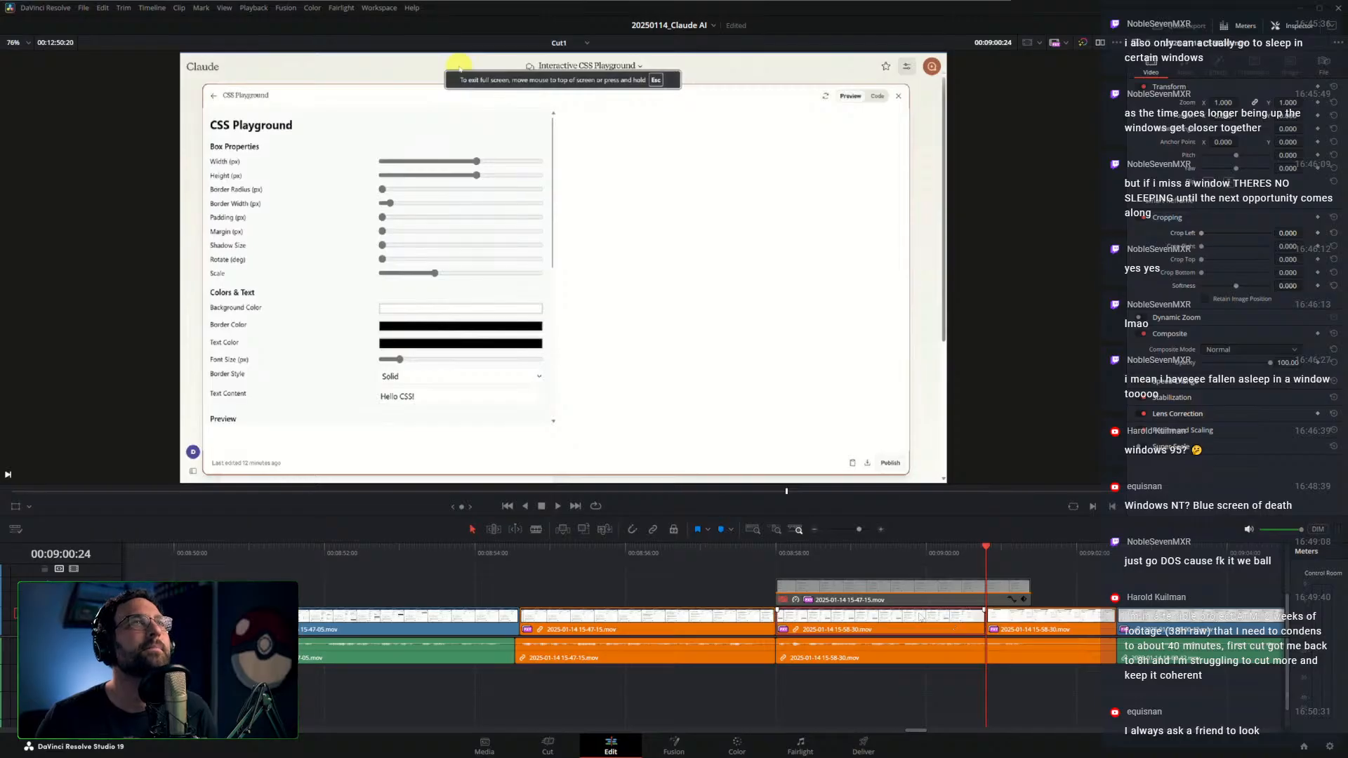
pyautogui.click(937, 603)
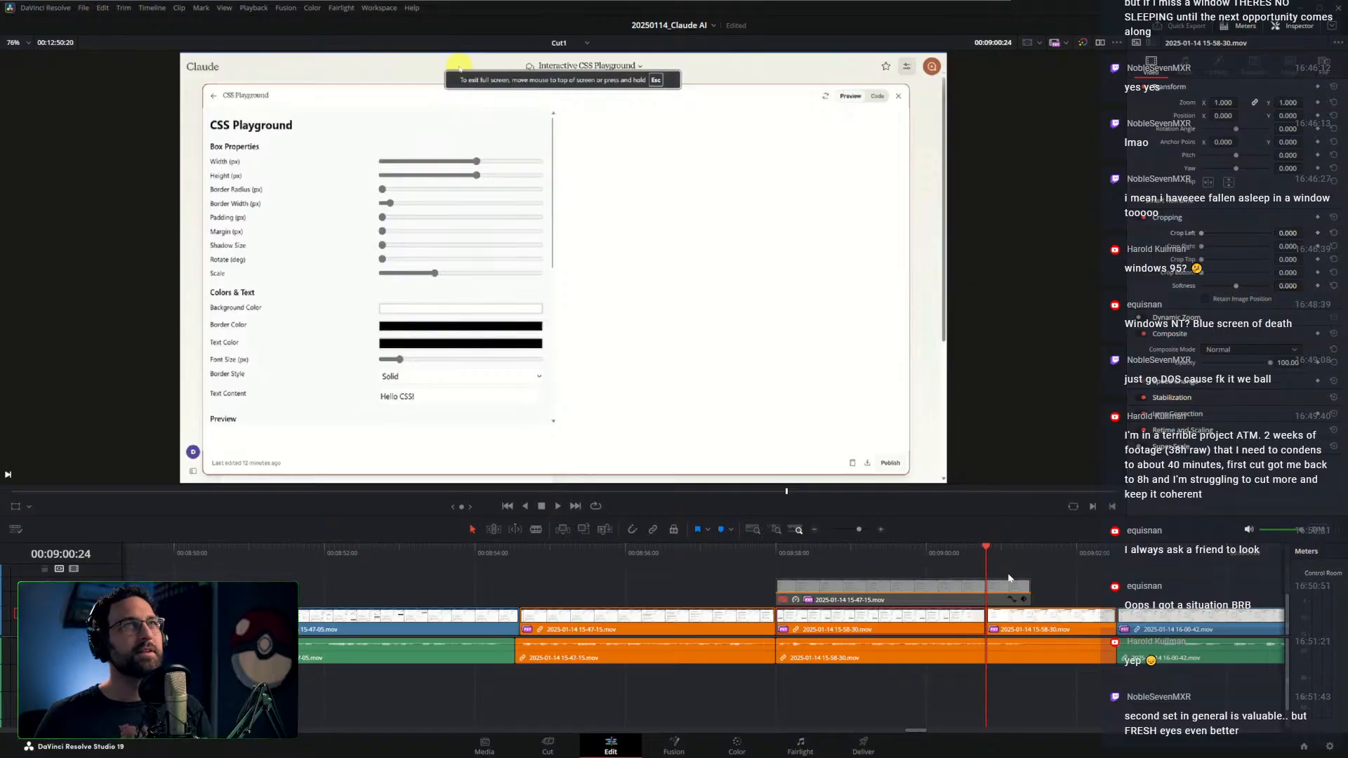
# Re-enable the freeze frame and trim its end back to the cut at 09:00:24
pyautogui.moveTo(996, 561); pyautogui.dragTo(958, 559)
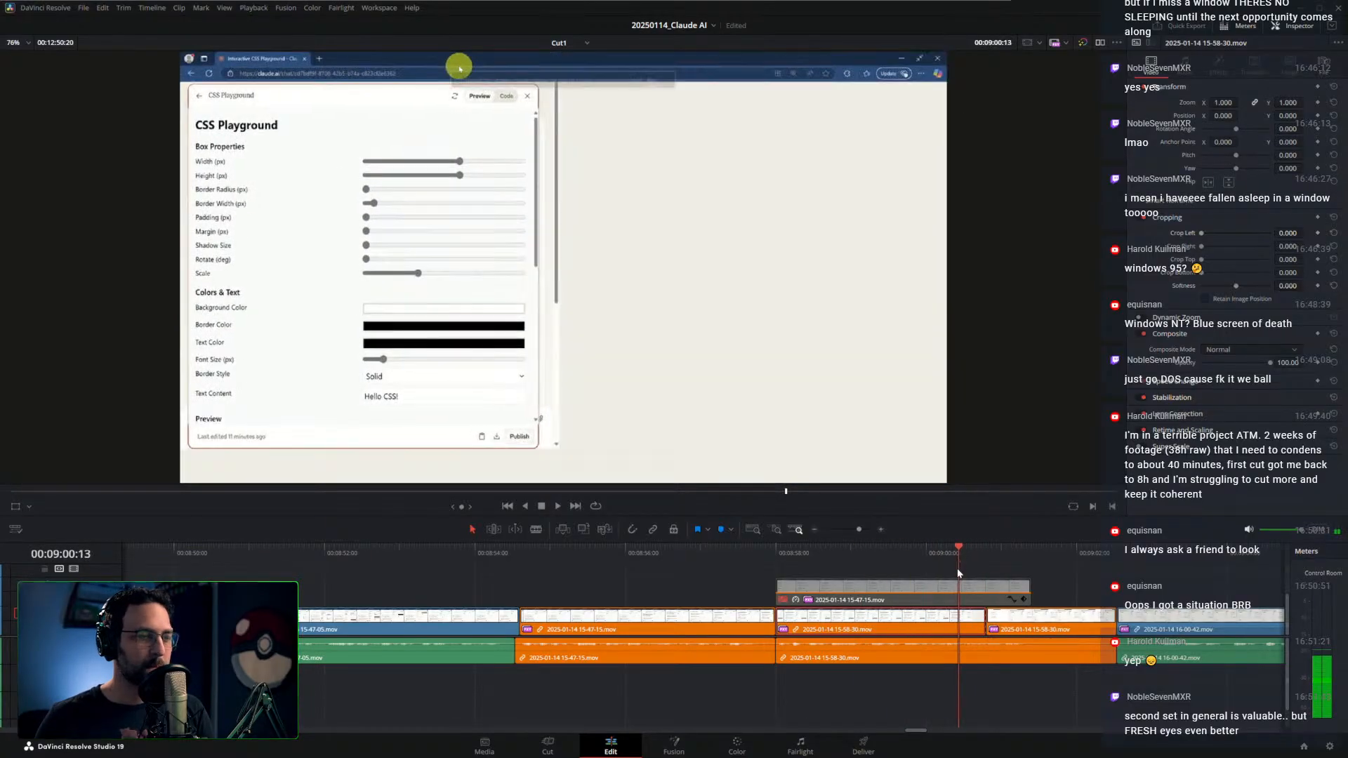
pyautogui.click(933, 582)
pyautogui.moveTo(1028, 593); pyautogui.dragTo(983, 591)
pyautogui.moveTo(951, 558)
pyautogui.mouseDown()
pyautogui.moveTo(997, 558)
pyautogui.moveTo(969, 567)
pyautogui.moveTo(970, 548)
pyautogui.moveTo(987, 549)
pyautogui.moveTo(929, 553)
pyautogui.moveTo(952, 556)
pyautogui.mouseUp()
pyautogui.click(938, 592)
# Split the video of clip 15-58-30 at 09:00:09, where the ChatGPT window disappears, and check the footage around the cut
pyautogui.click(954, 546)
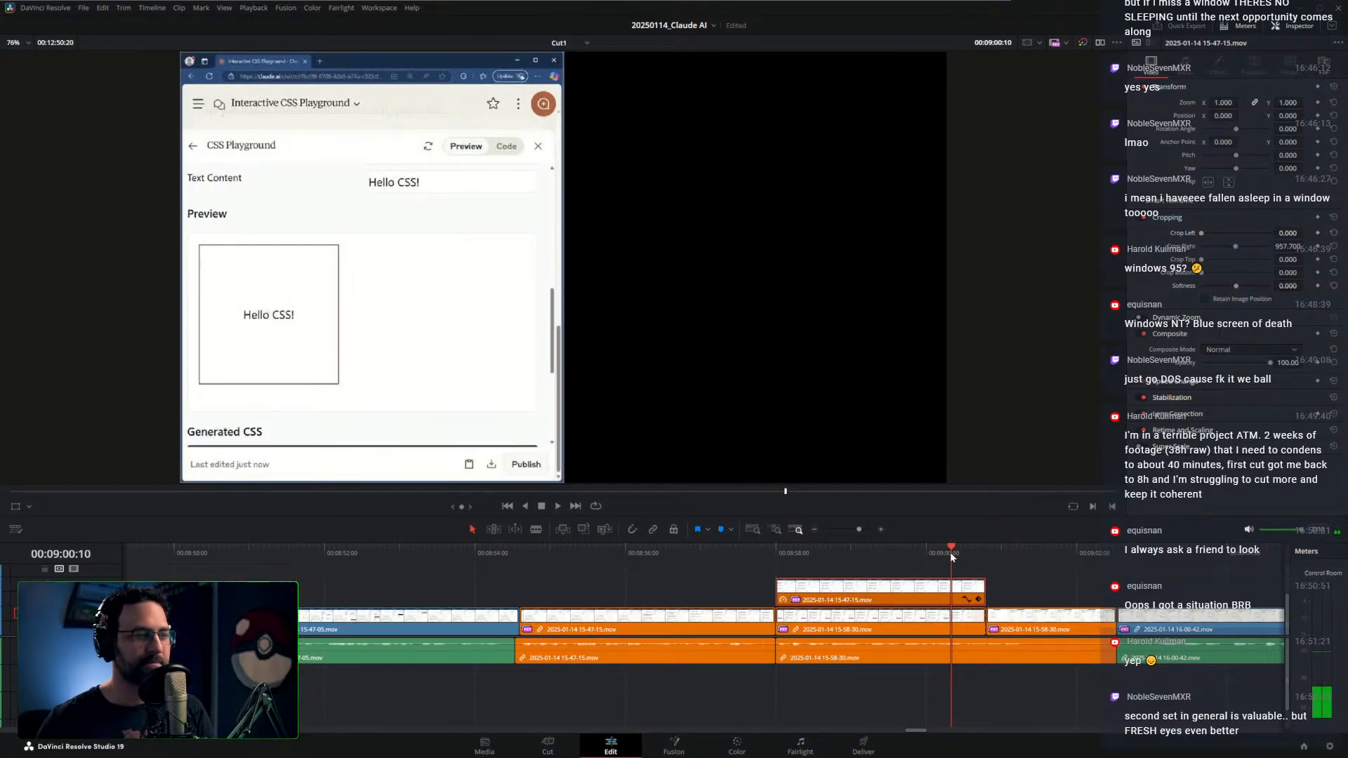
pyautogui.press('Left')
pyautogui.press('Right')
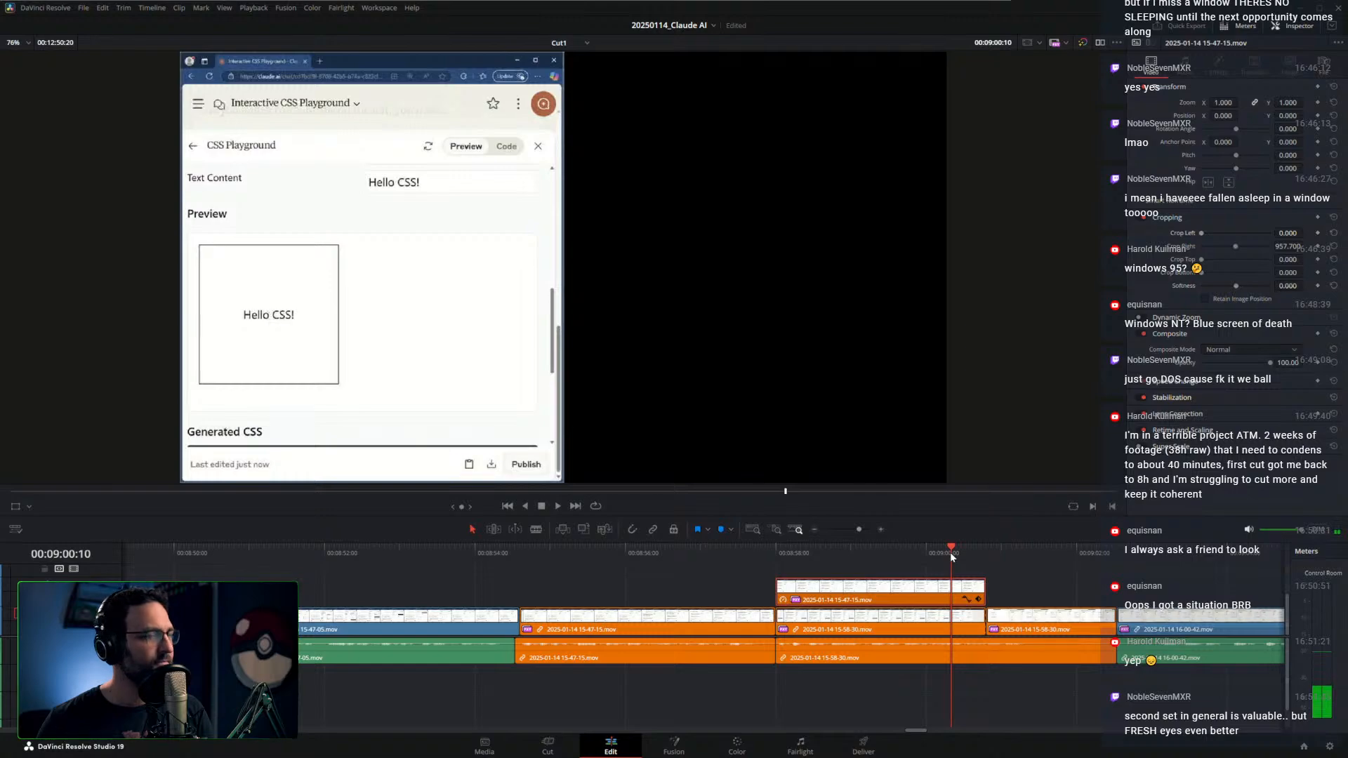
pyautogui.press('Left')
pyautogui.press('Right')
pyautogui.press('Right')
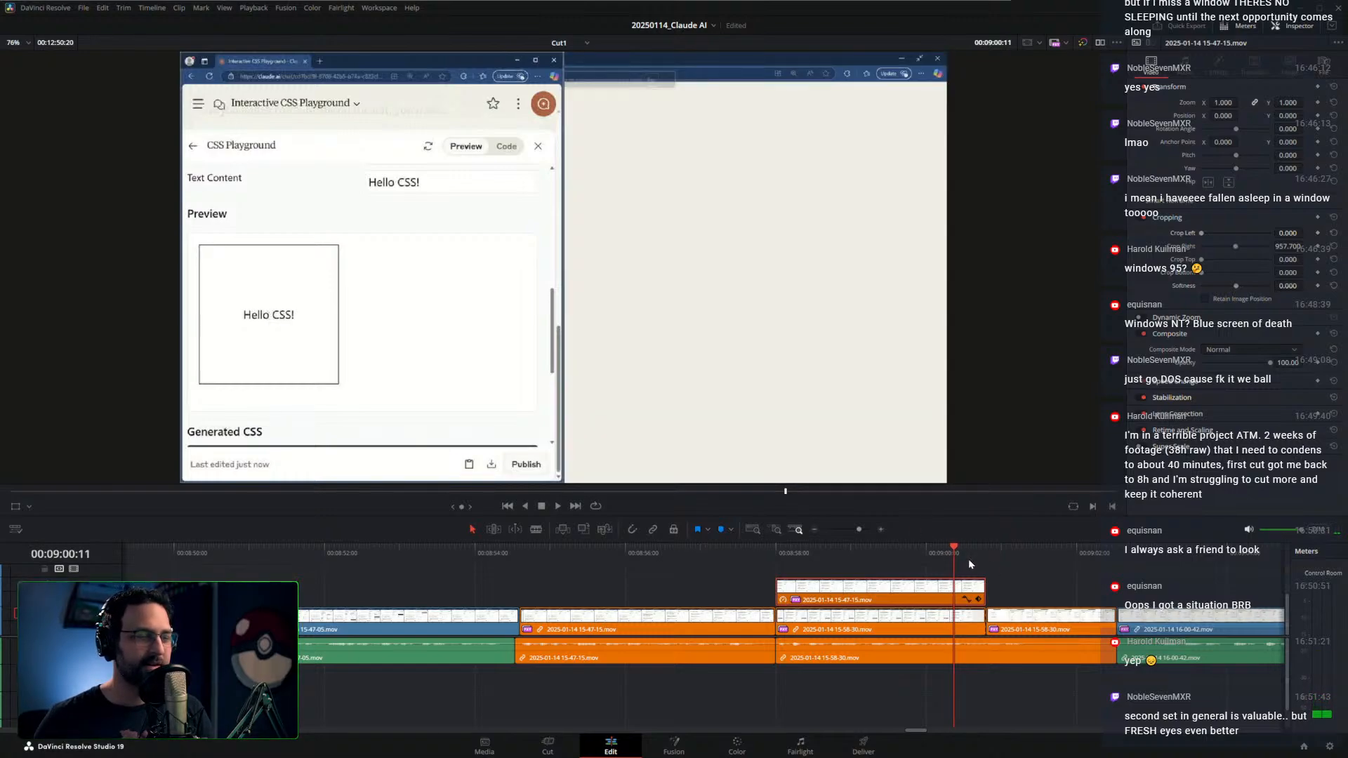
pyautogui.moveTo(952, 547); pyautogui.dragTo(949, 547)
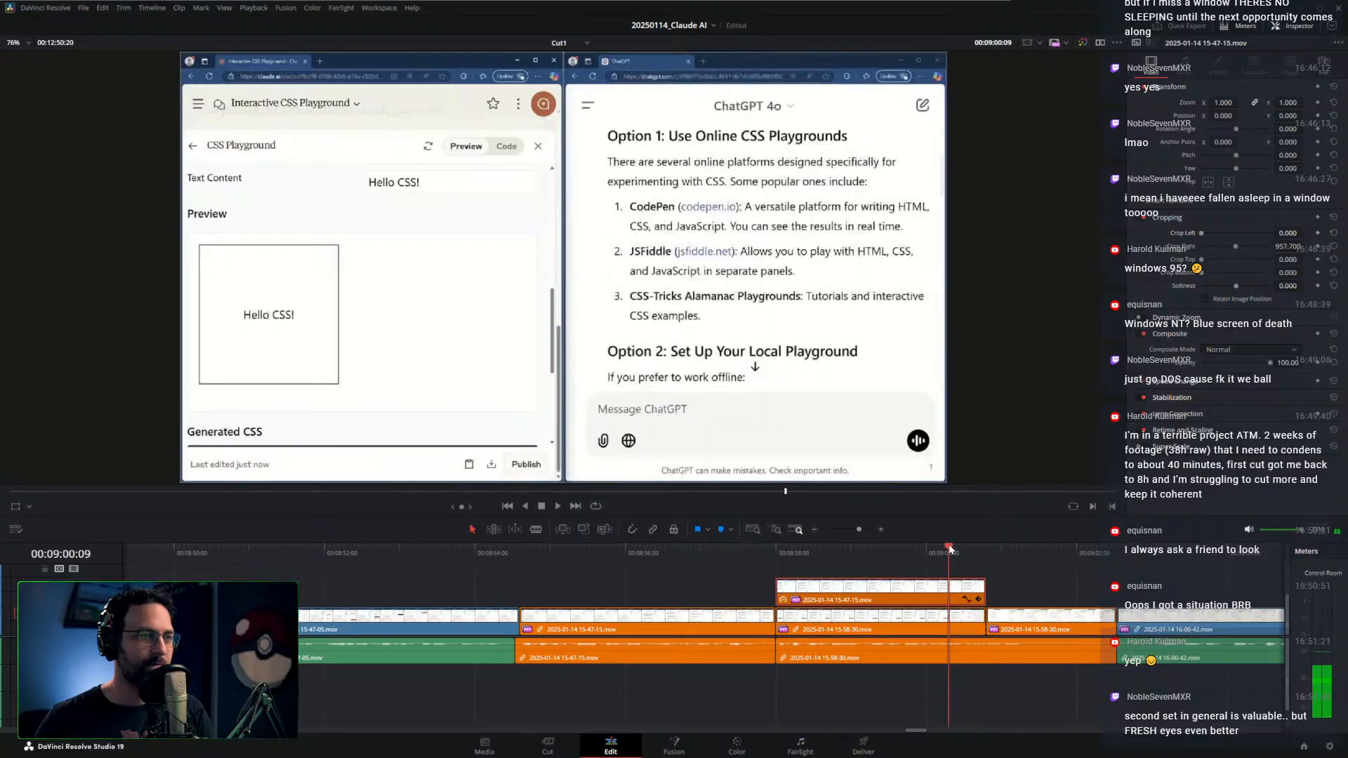
pyautogui.press('Right')
pyautogui.press('Right')
pyautogui.press('Left')
pyautogui.press('Left')
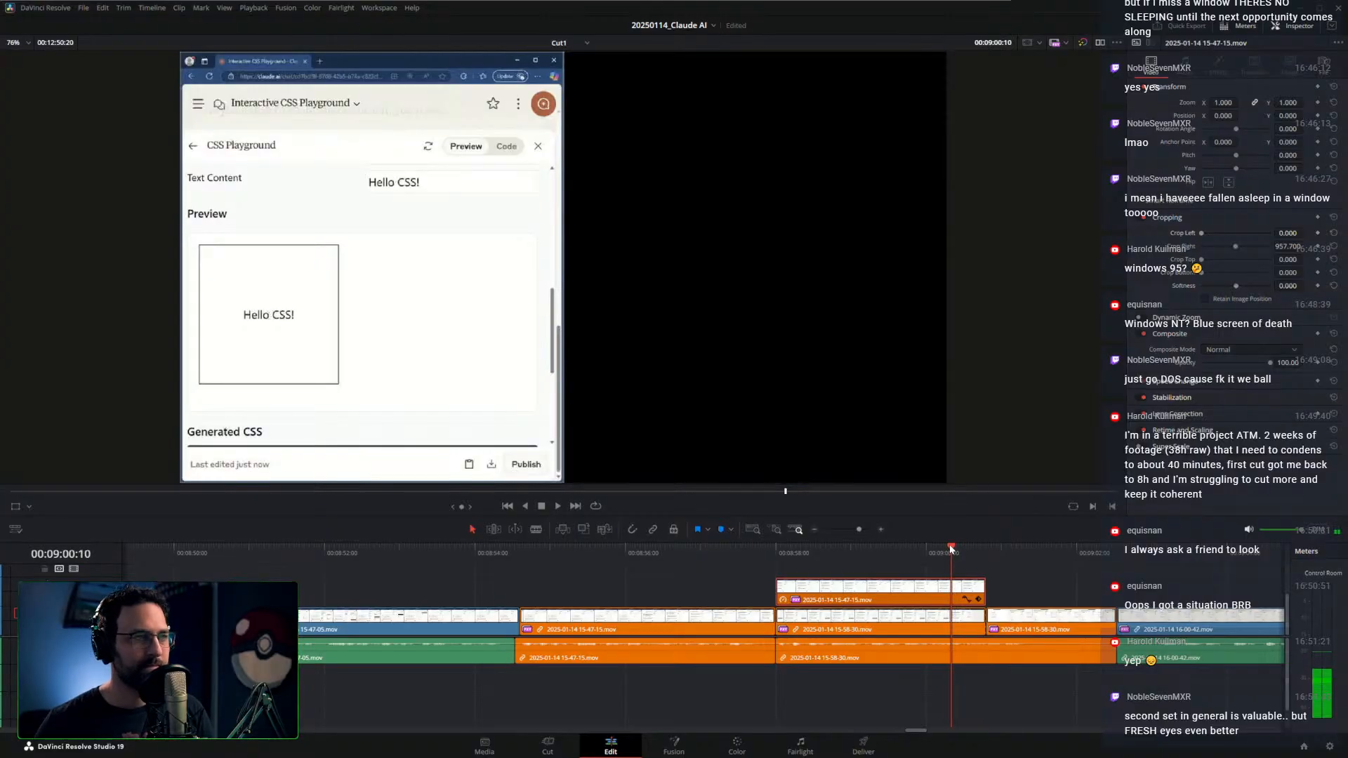
pyautogui.click(979, 626)
pyautogui.hotkey('ctrl', 'b')
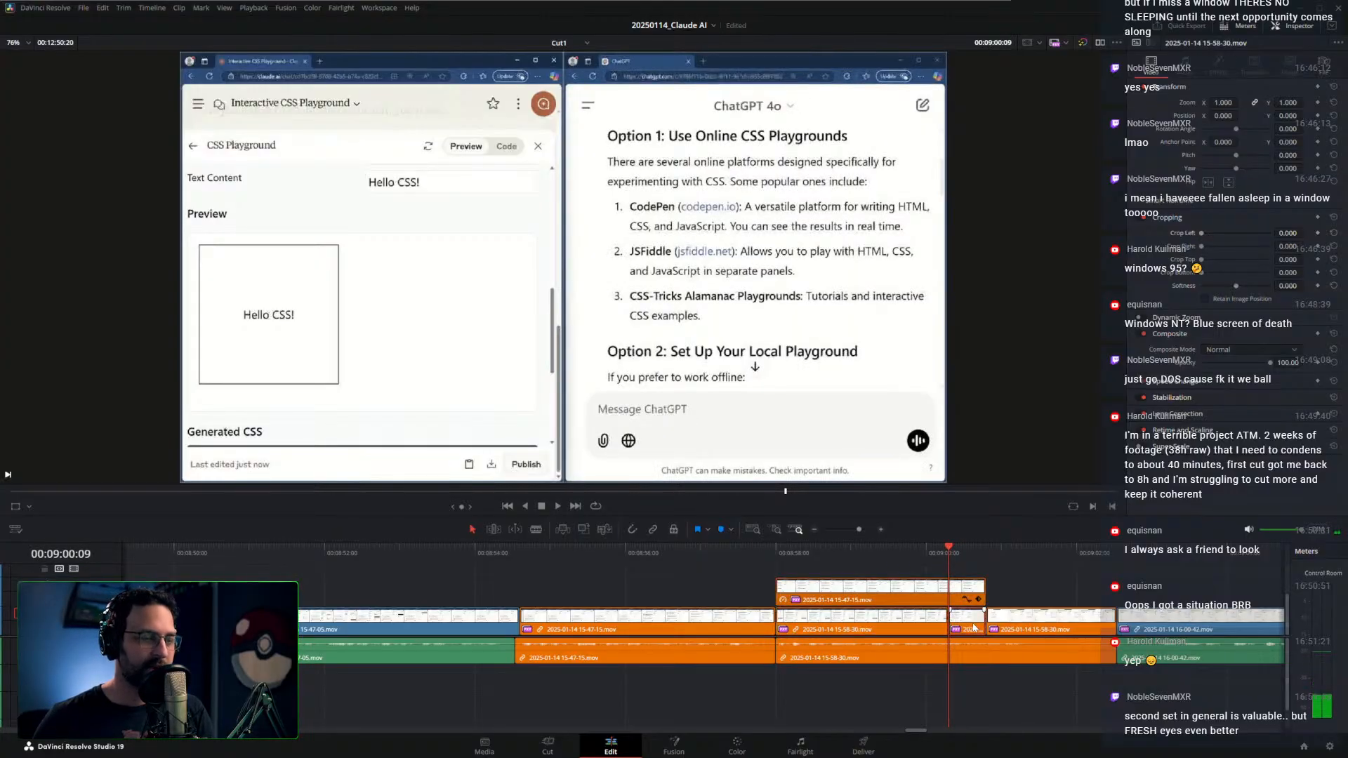
pyautogui.moveTo(956, 547)
pyautogui.mouseDown()
pyautogui.moveTo(987, 548)
pyautogui.moveTo(972, 558)
pyautogui.mouseUp()
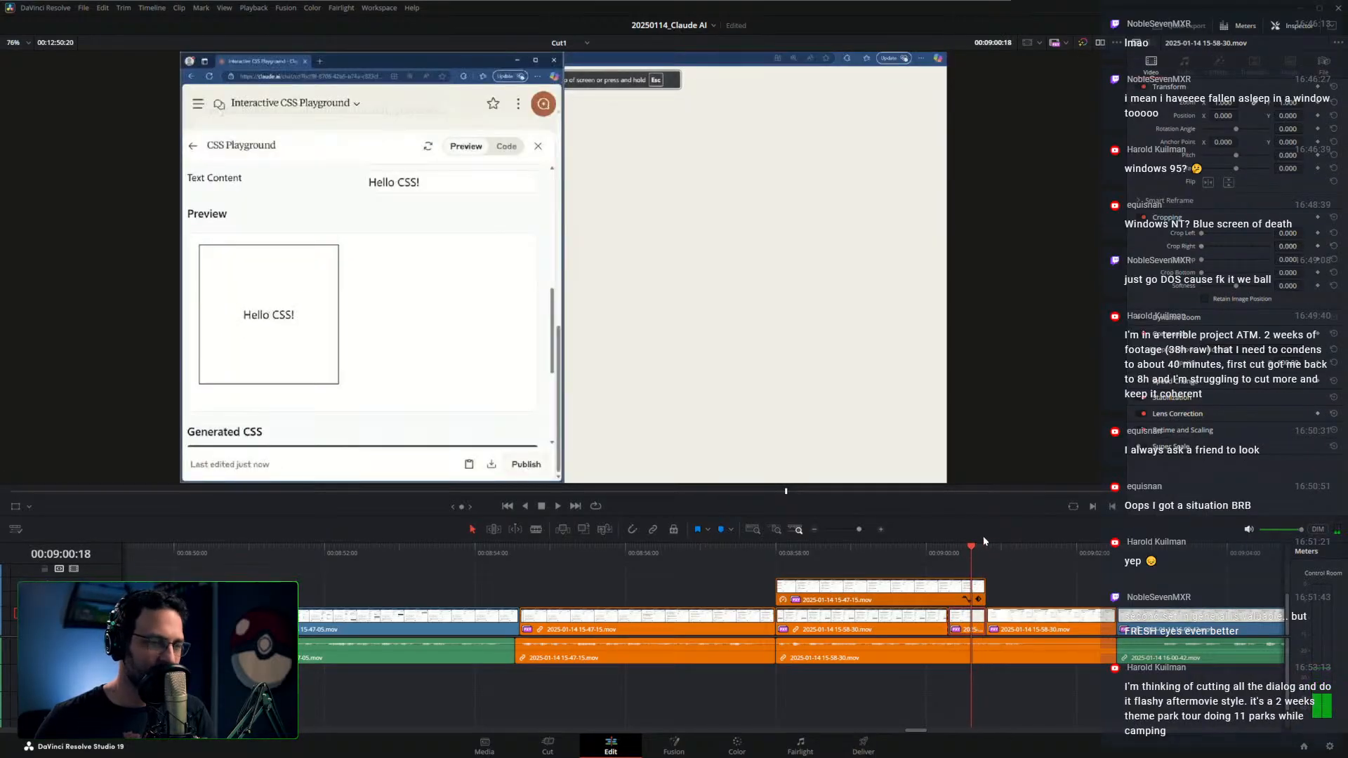
pyautogui.press('Up')
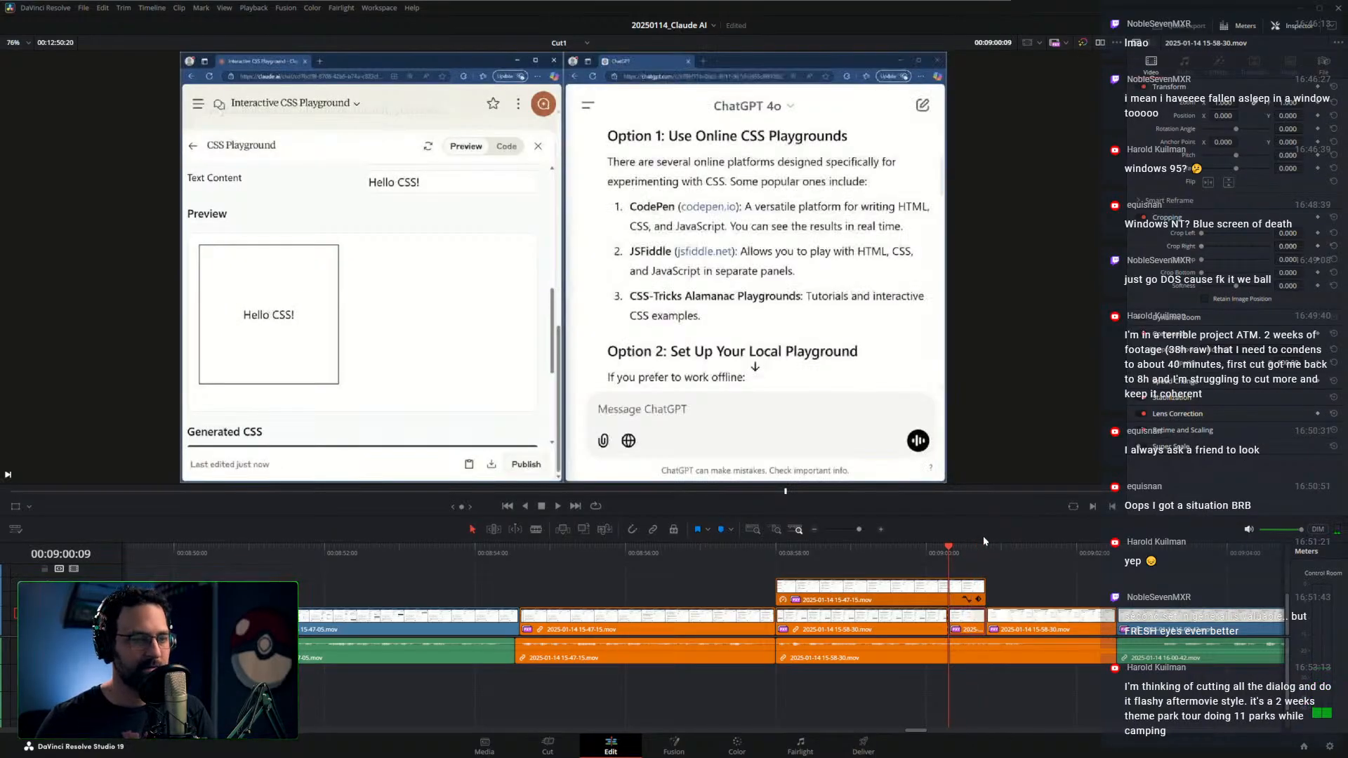
pyautogui.click(941, 547)
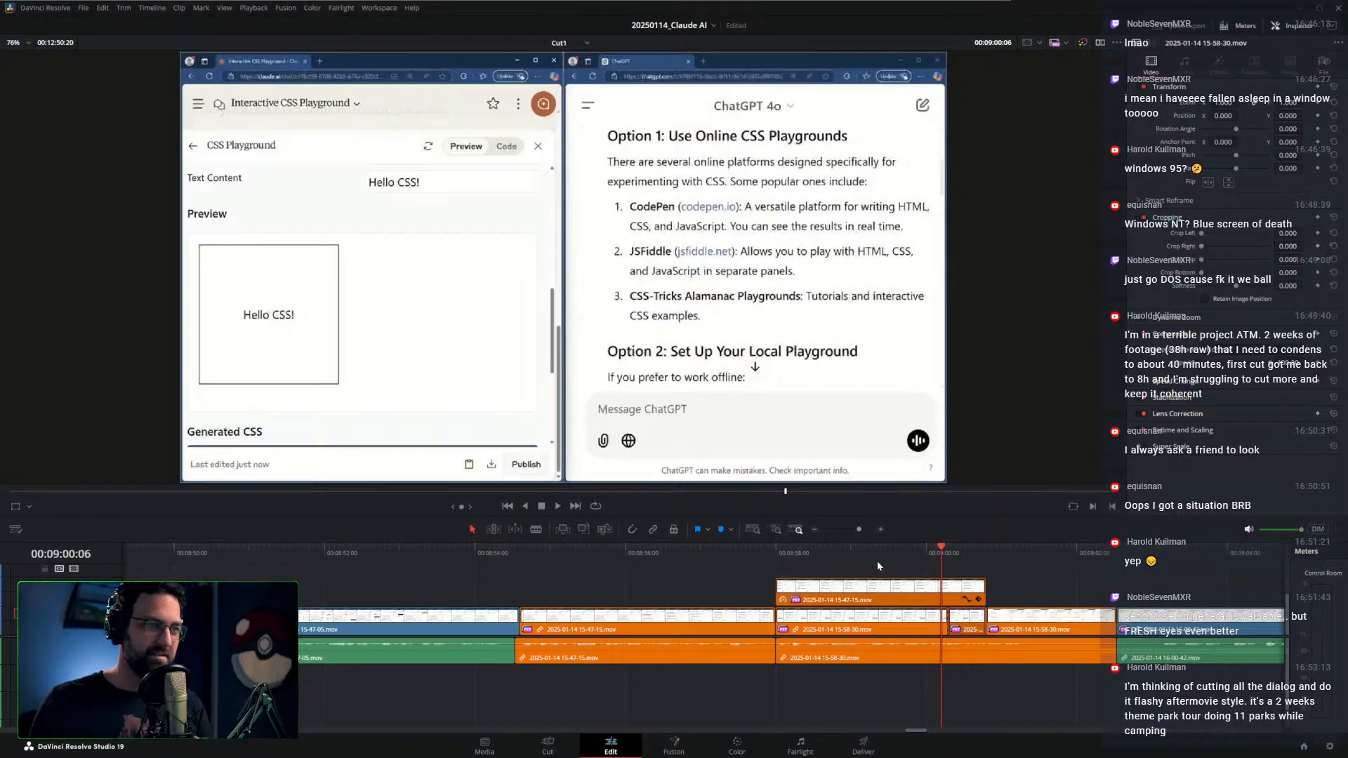
# Crop the top of the freeze frame by 158 so that clip 15-58-30's Claude header shows beneath it
pyautogui.moveTo(777, 556); pyautogui.dragTo(811, 558)
pyautogui.click(816, 588)
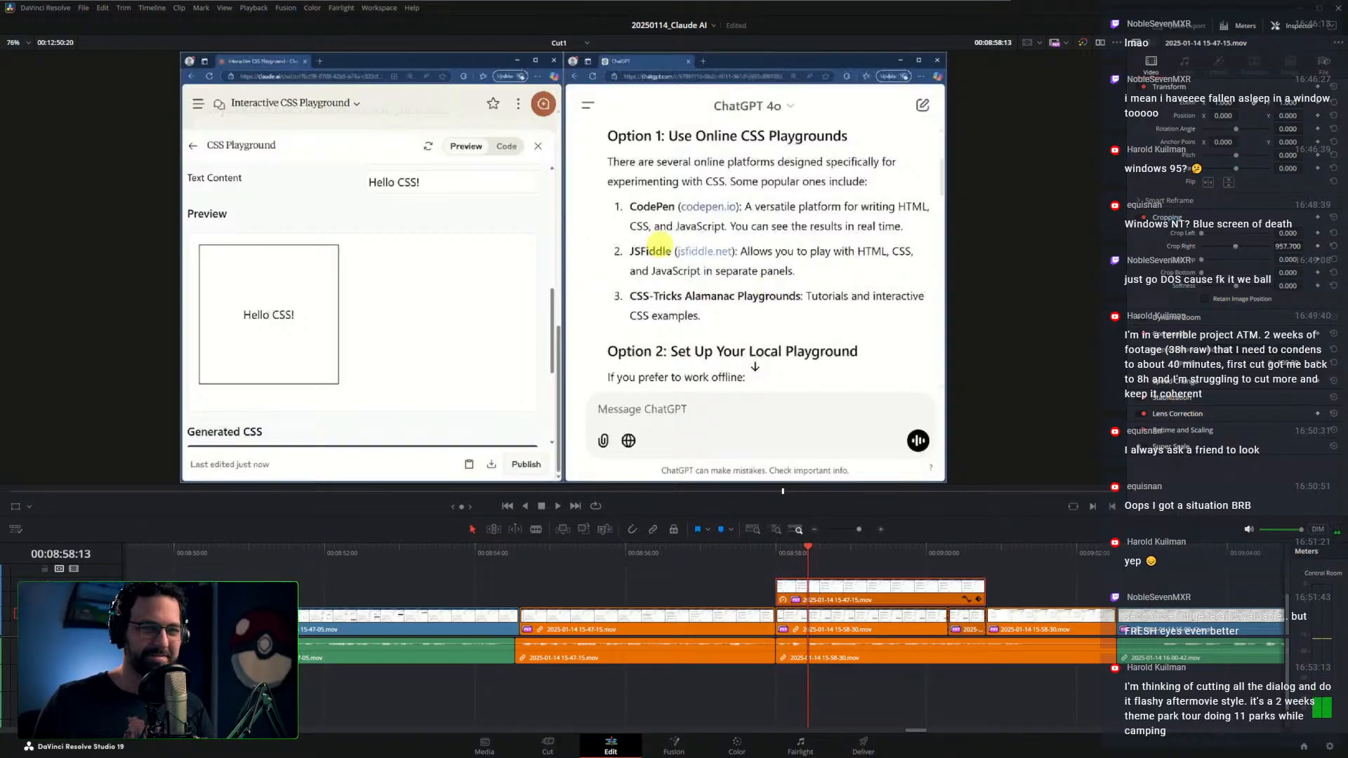
pyautogui.moveTo(1288, 259)
pyautogui.mouseDown()
pyautogui.moveTo(1323, 259)
pyautogui.moveTo(1300, 259)
pyautogui.mouseUp()
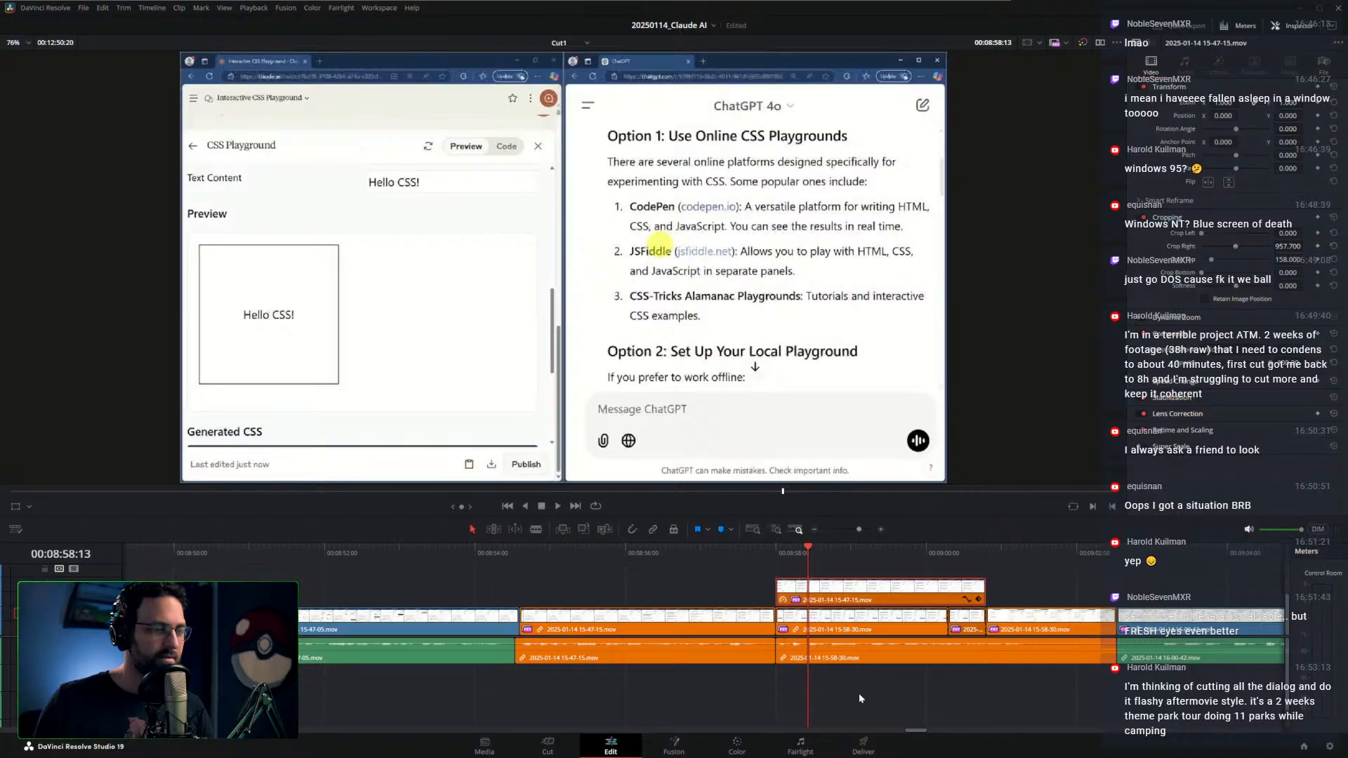
# Search the system for "what" and open the top match
pyautogui.press('super')
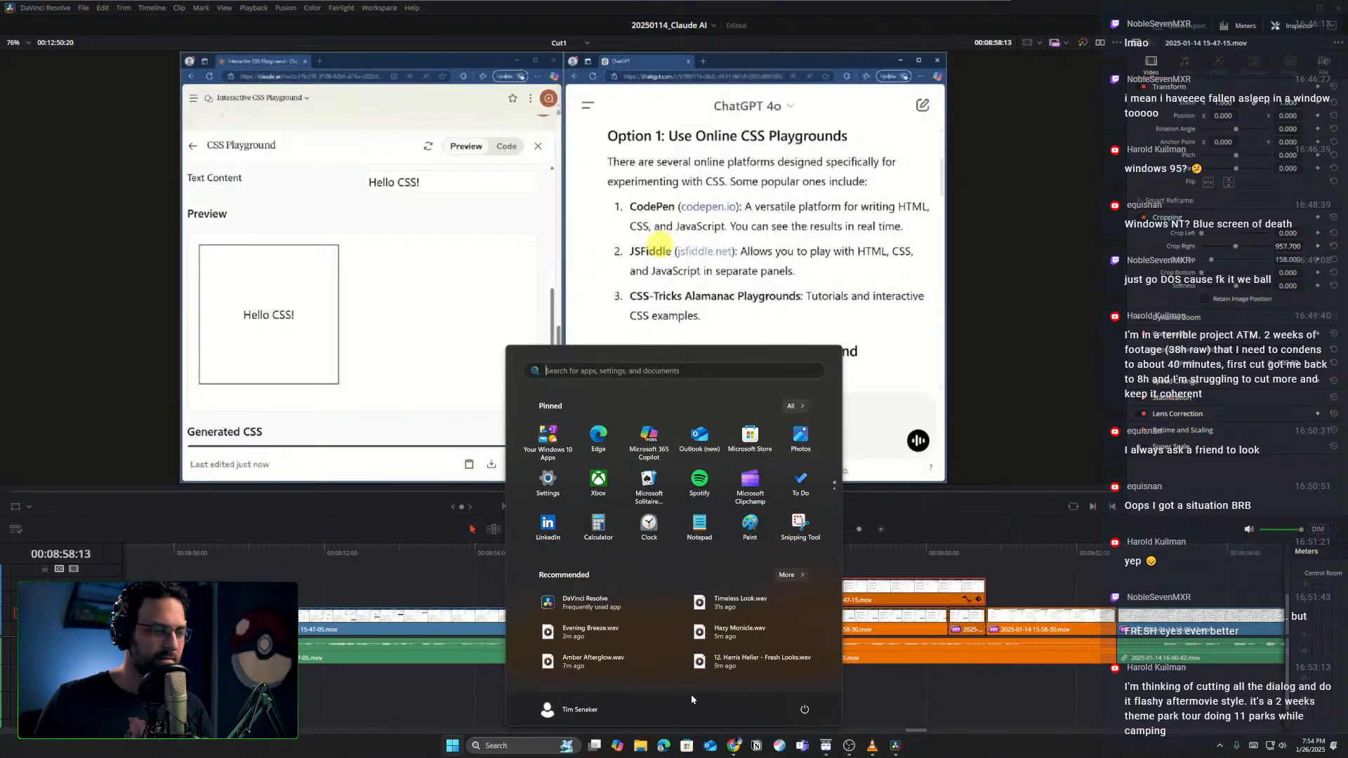
pyautogui.click(520, 739)
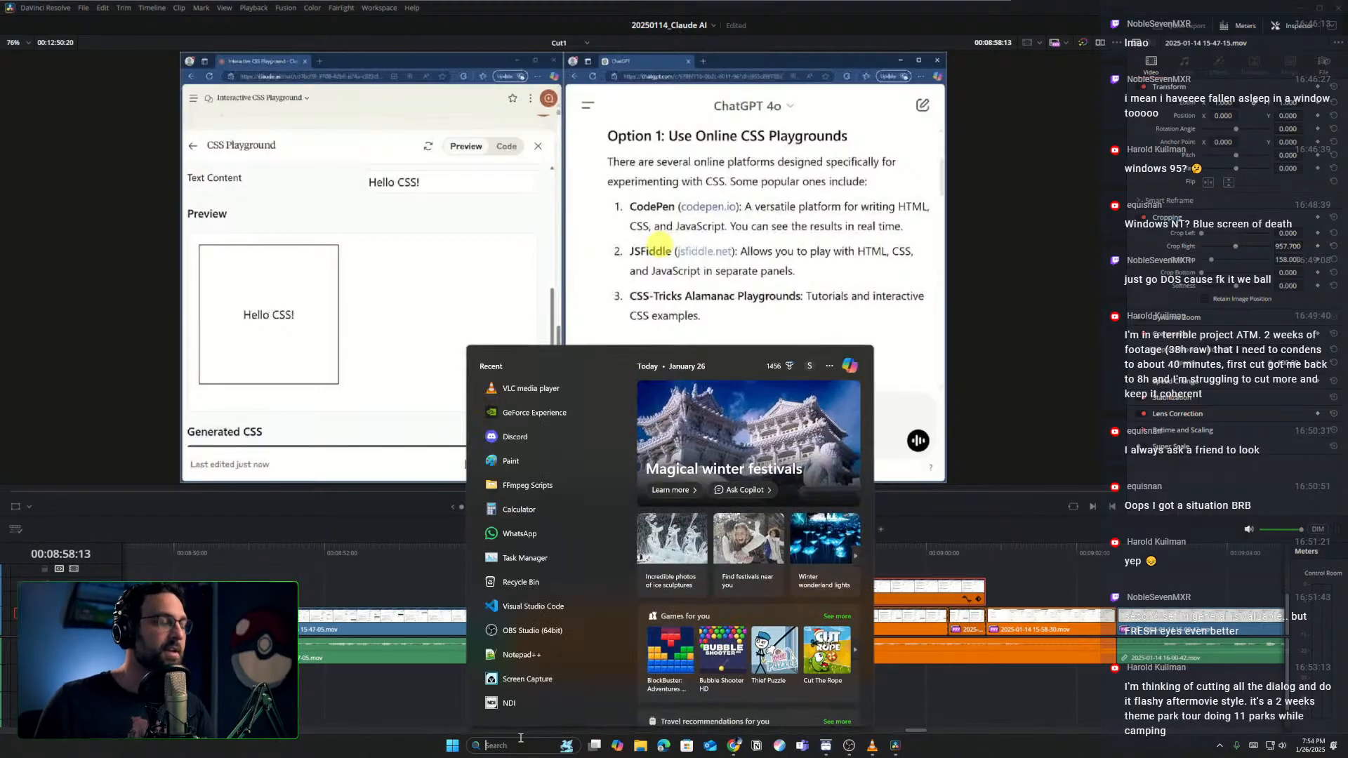
pyautogui.write('what')
pyautogui.press('Return')
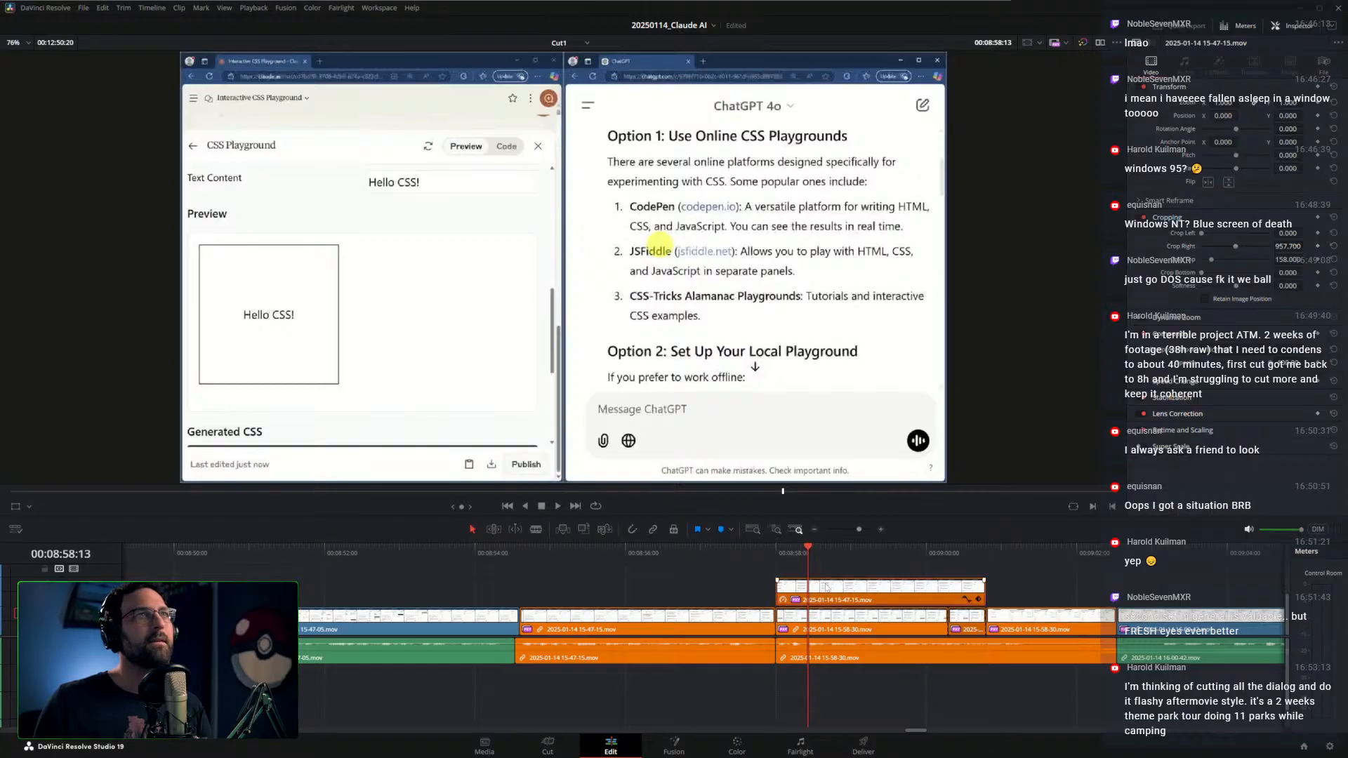
# Play the masked section and scrub back through clips 15-47-15 and 15-47-05 to review the footage before the transition
pyautogui.press('space')
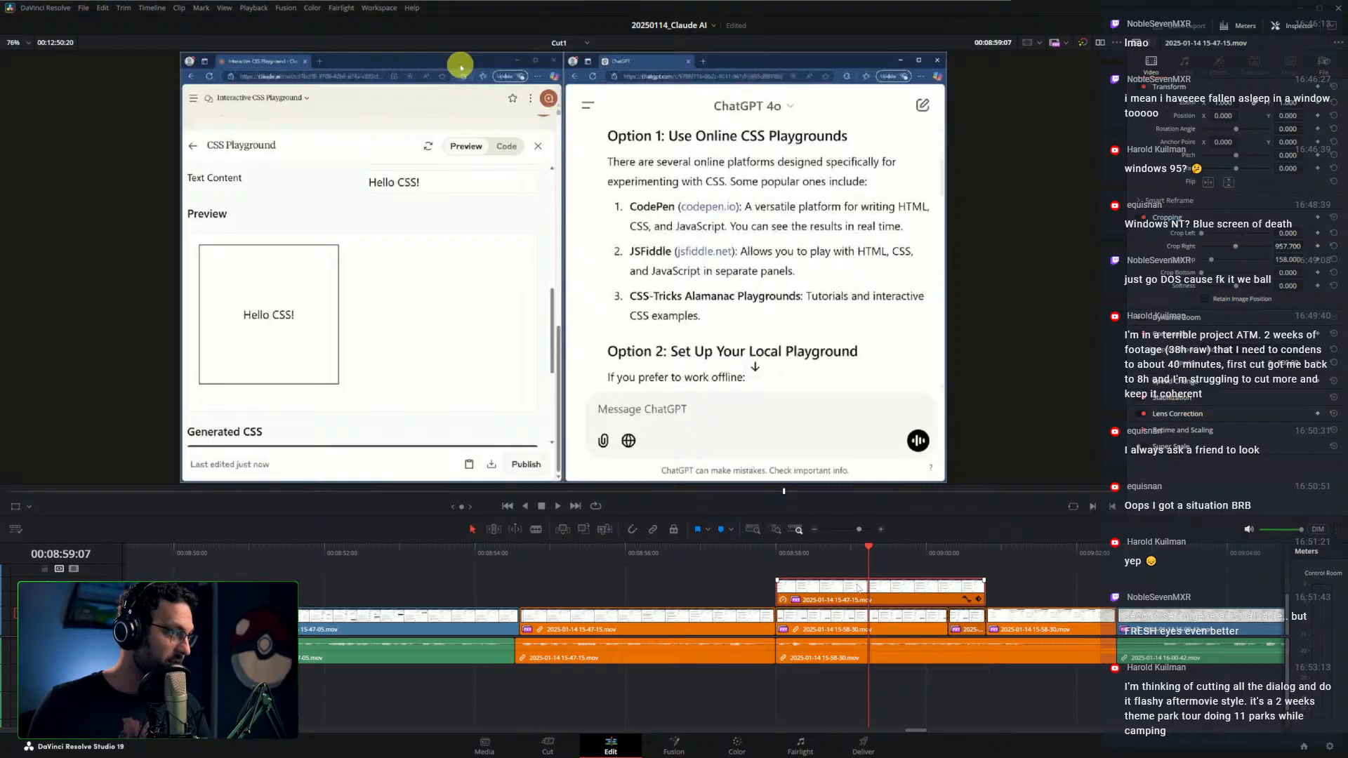
pyautogui.moveTo(870, 550); pyautogui.dragTo(363, 614)
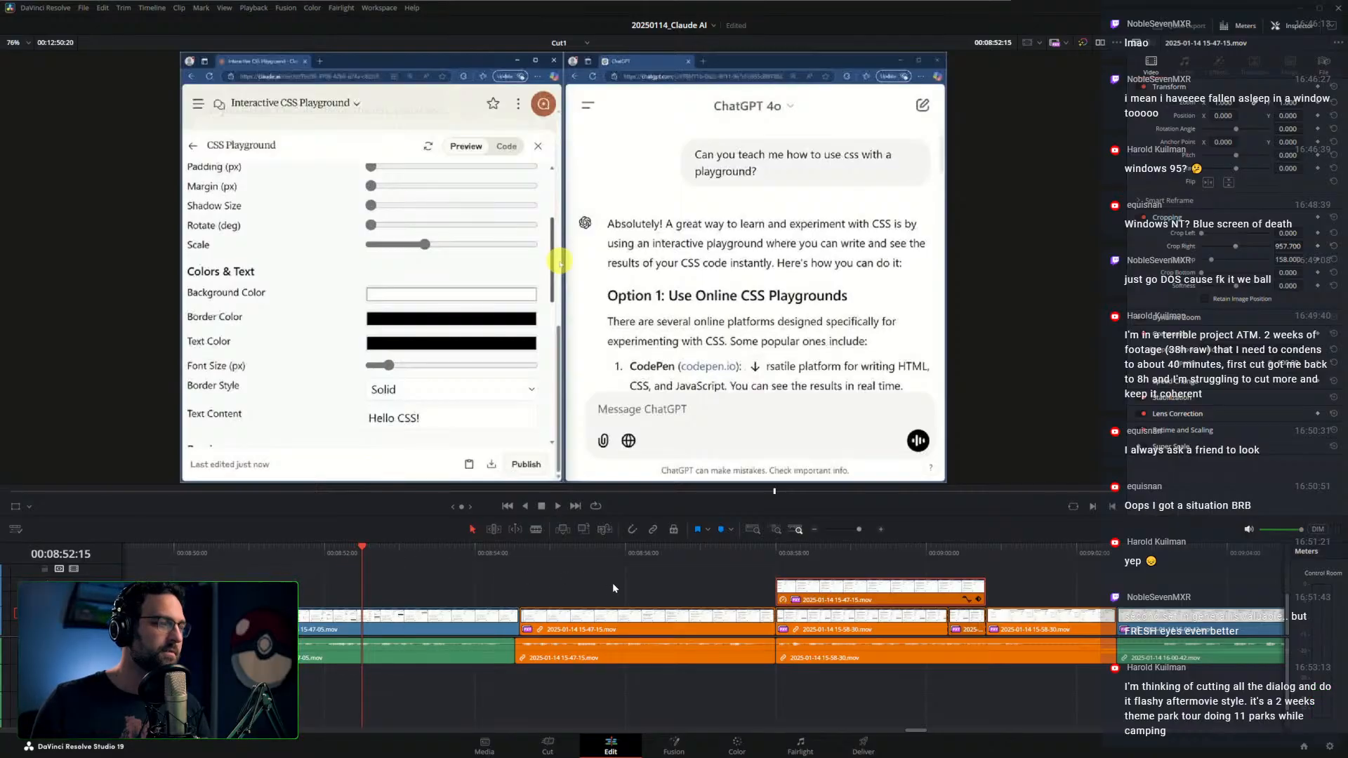
pyautogui.click(301, 553)
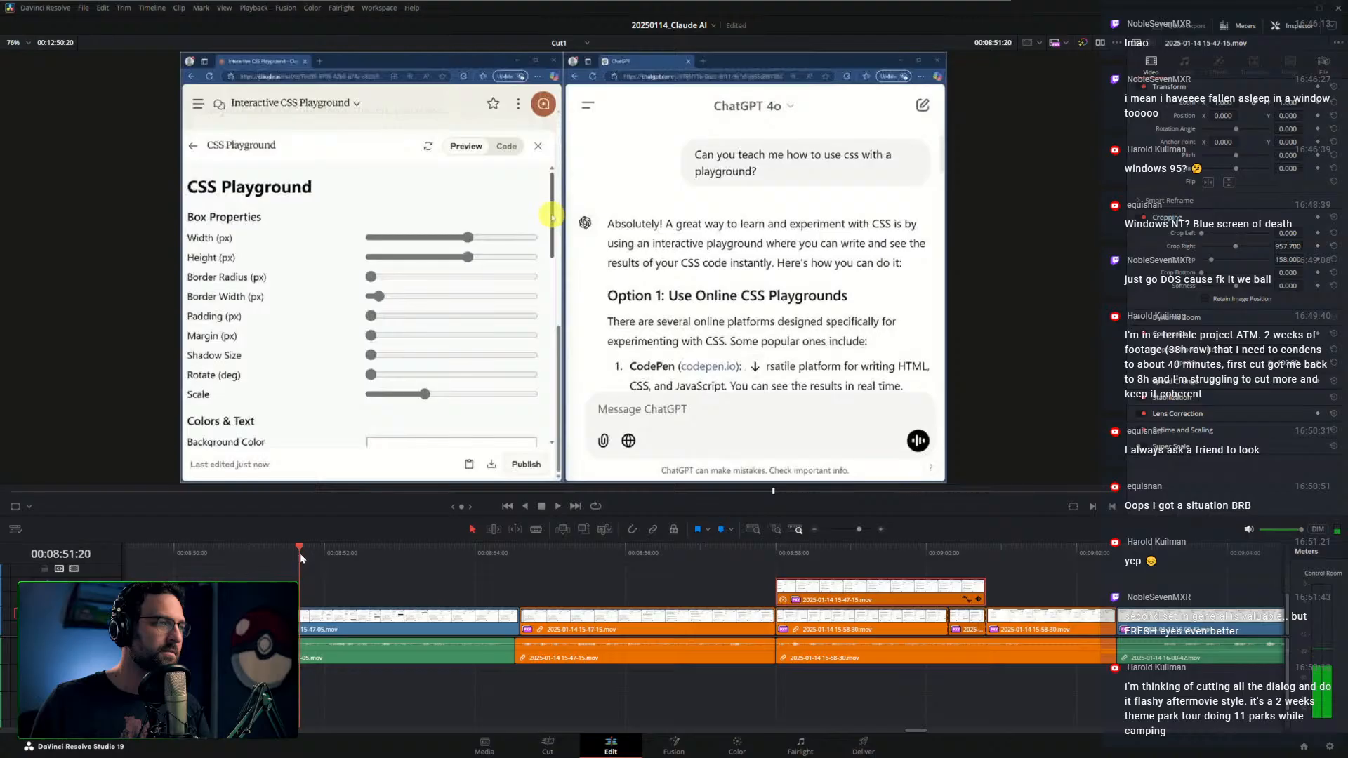
pyautogui.click(812, 554)
pyautogui.moveTo(814, 557); pyautogui.dragTo(745, 557)
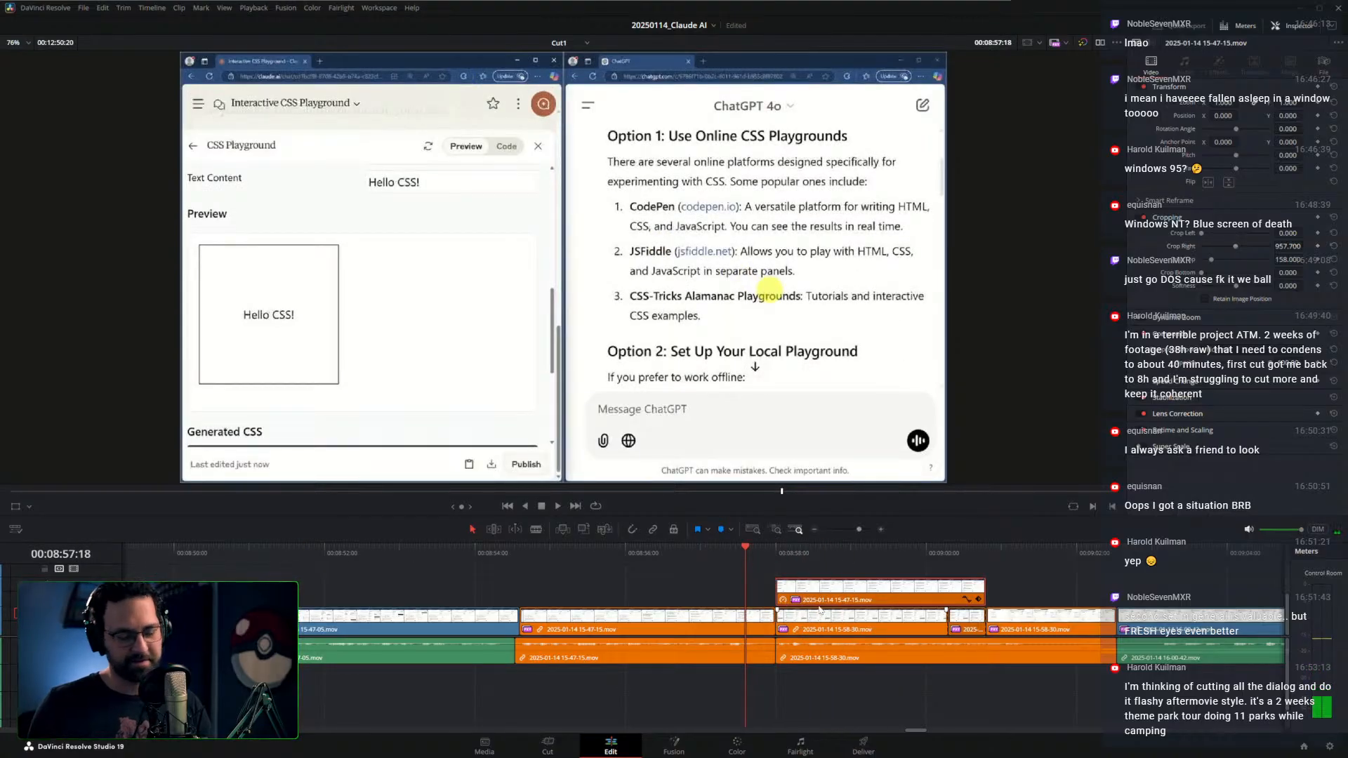
# Delete the freeze frame and restore the split video of clip 15-58-30 to one continuous piece
pyautogui.press('Delete')
pyautogui.click(968, 618)
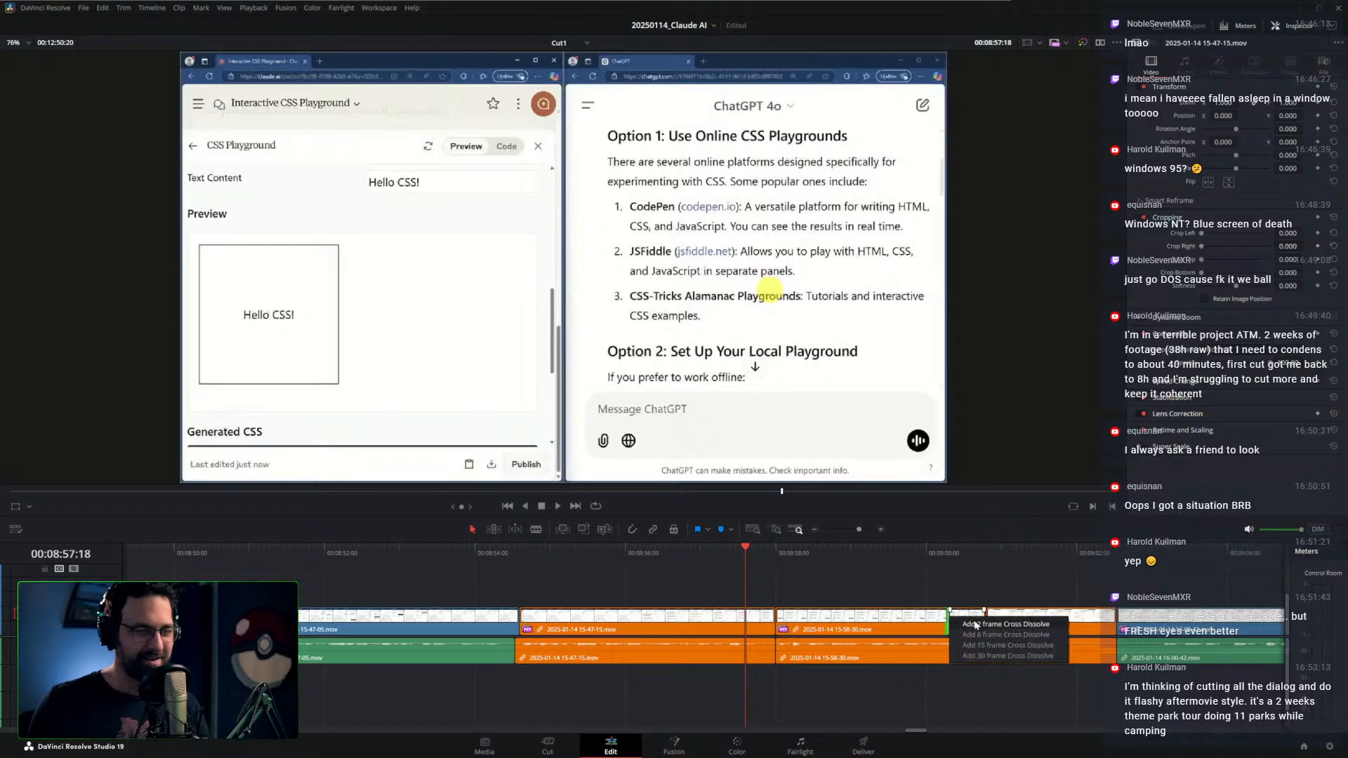
pyautogui.moveTo(969, 618); pyautogui.dragTo(983, 621)
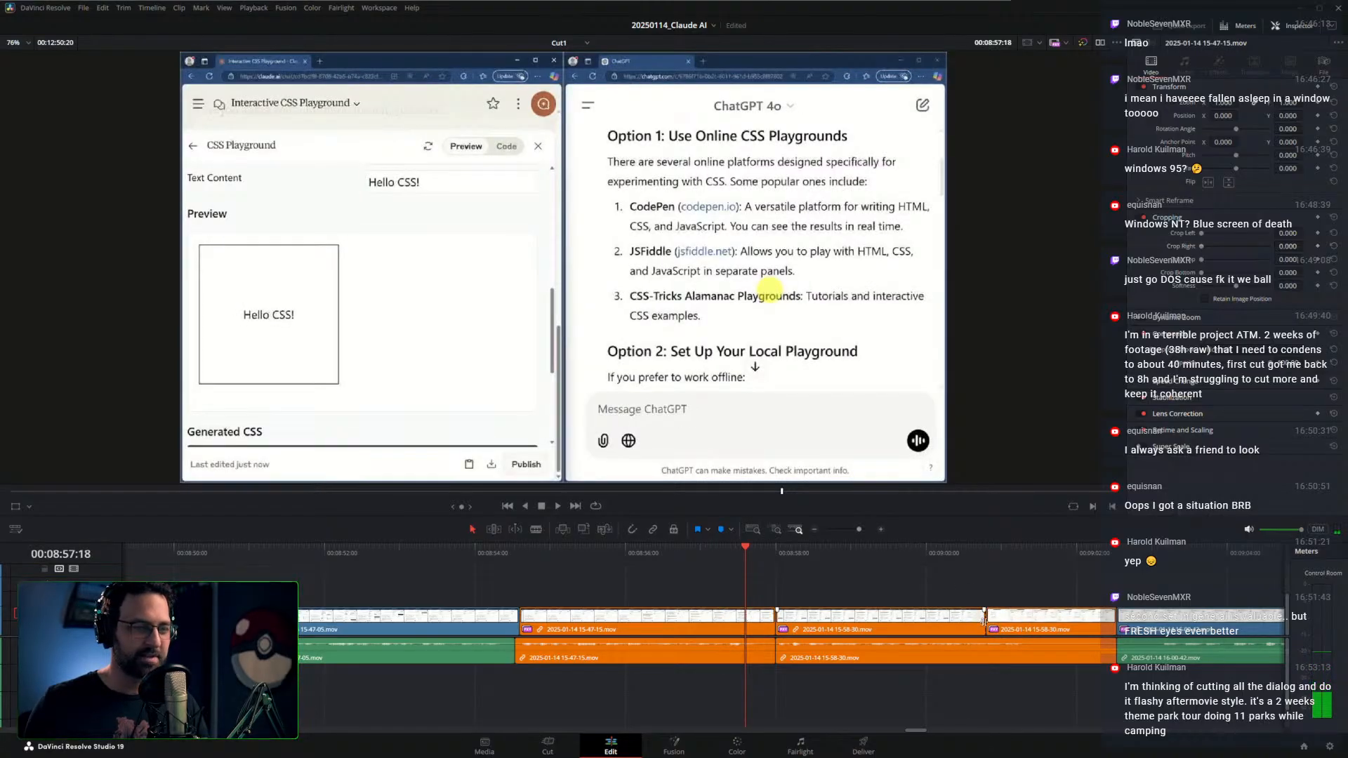
pyautogui.click(826, 552)
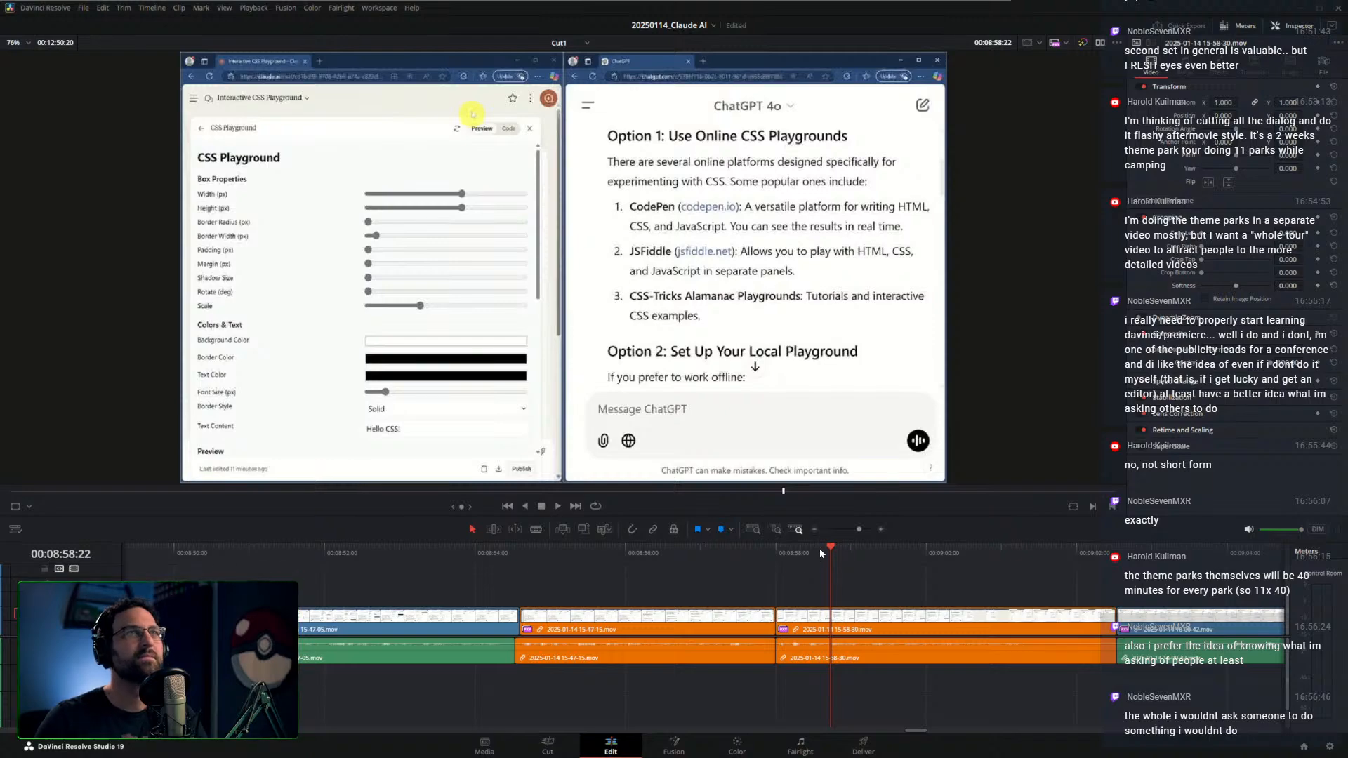
# Shift the video of clip 15-47-05 earlier by 1 second 17 frames against its audio and play it back
pyautogui.moveTo(786, 553); pyautogui.dragTo(234, 594)
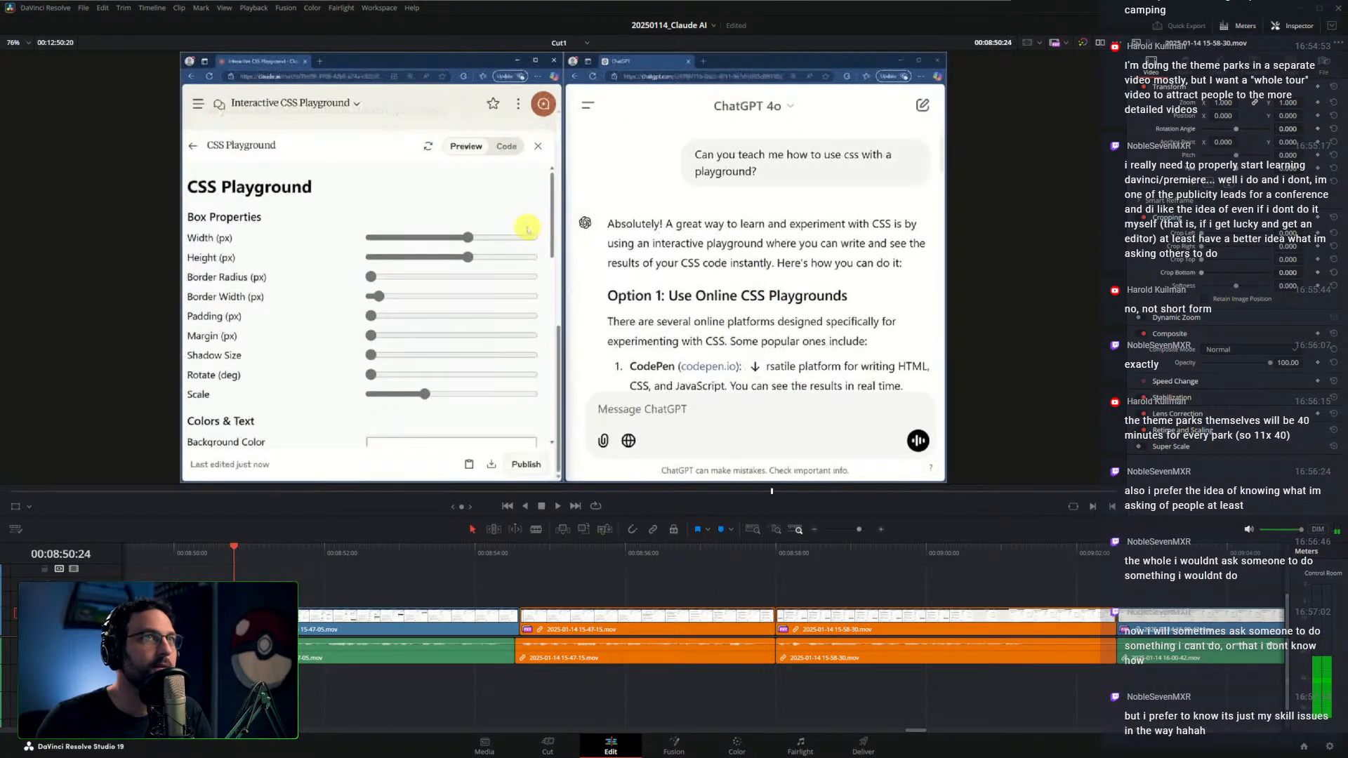
pyautogui.hscroll(-2, 415, 585)
pyautogui.hscroll(-5, 414, 589)
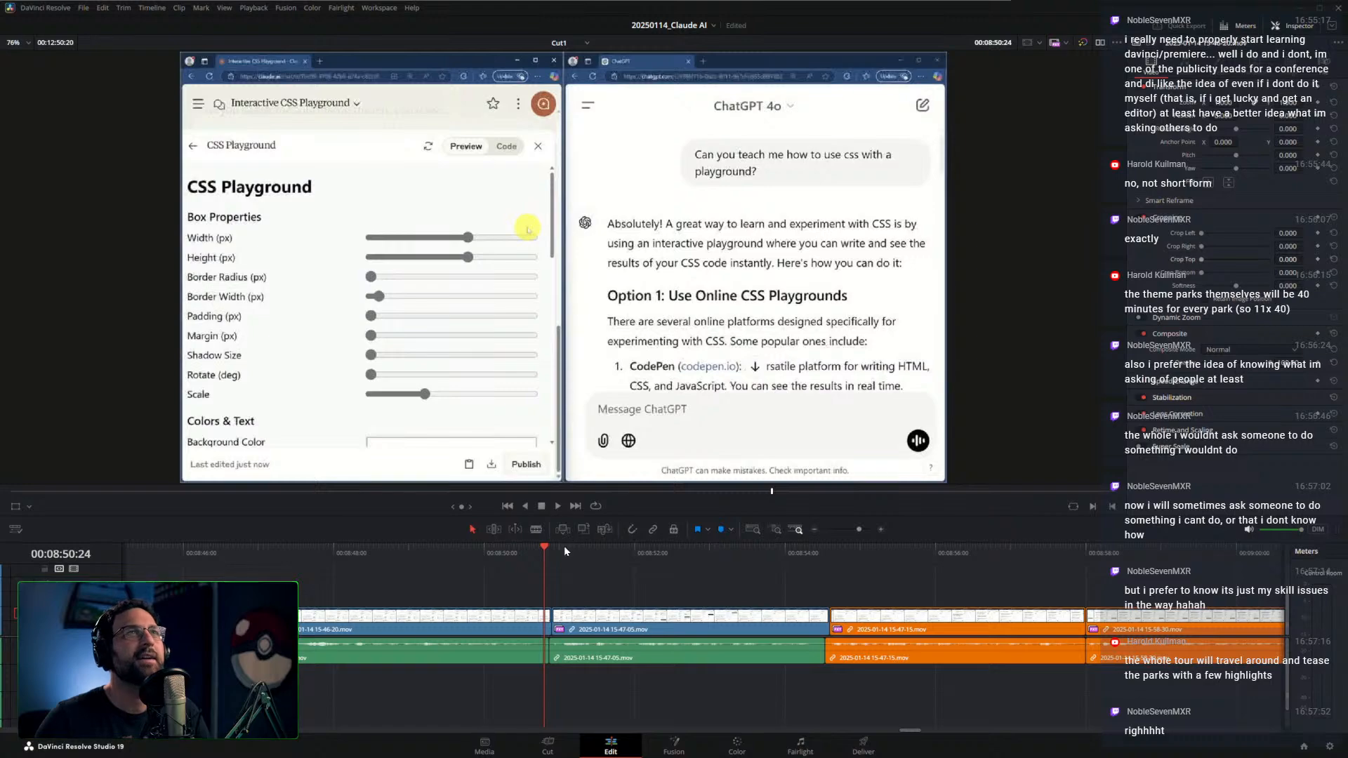
pyautogui.moveTo(545, 546); pyautogui.dragTo(514, 624)
pyautogui.moveTo(421, 556); pyautogui.dragTo(414, 556)
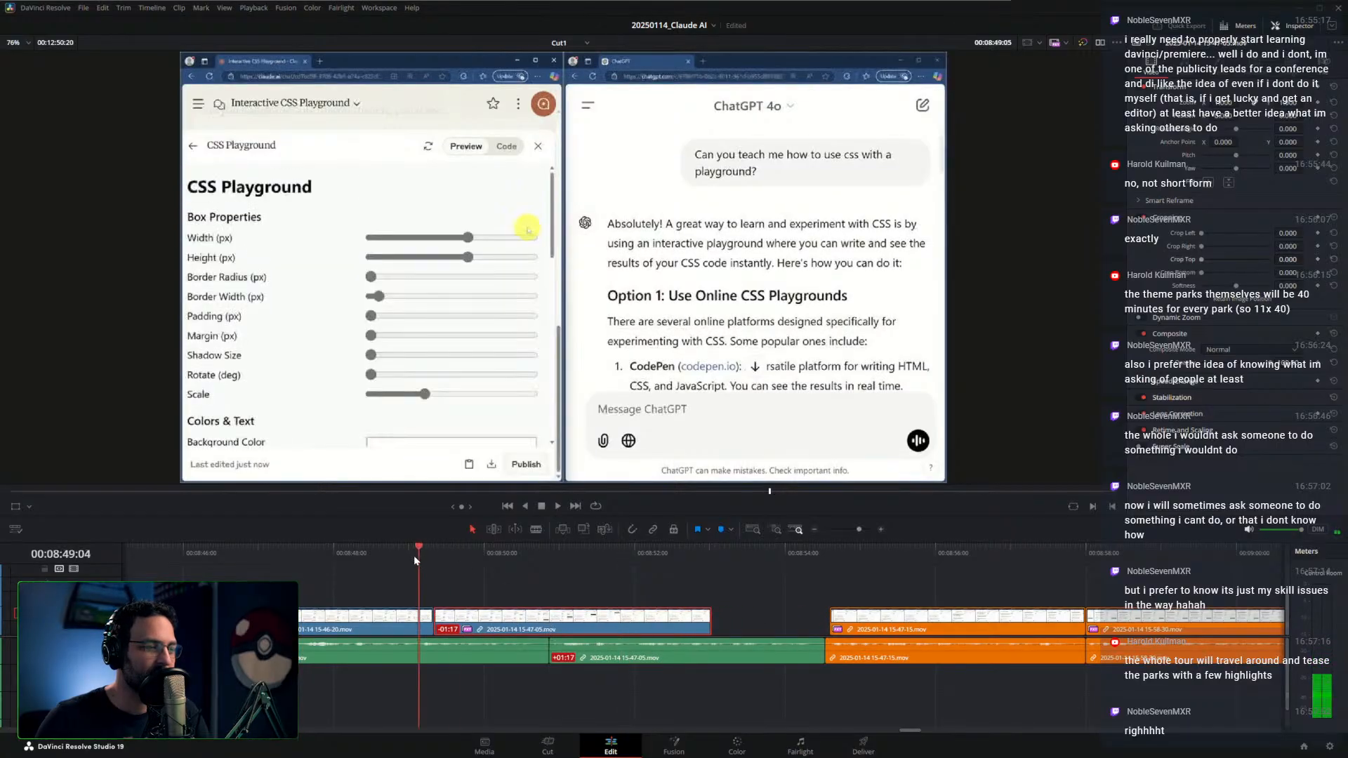
pyautogui.press('space')
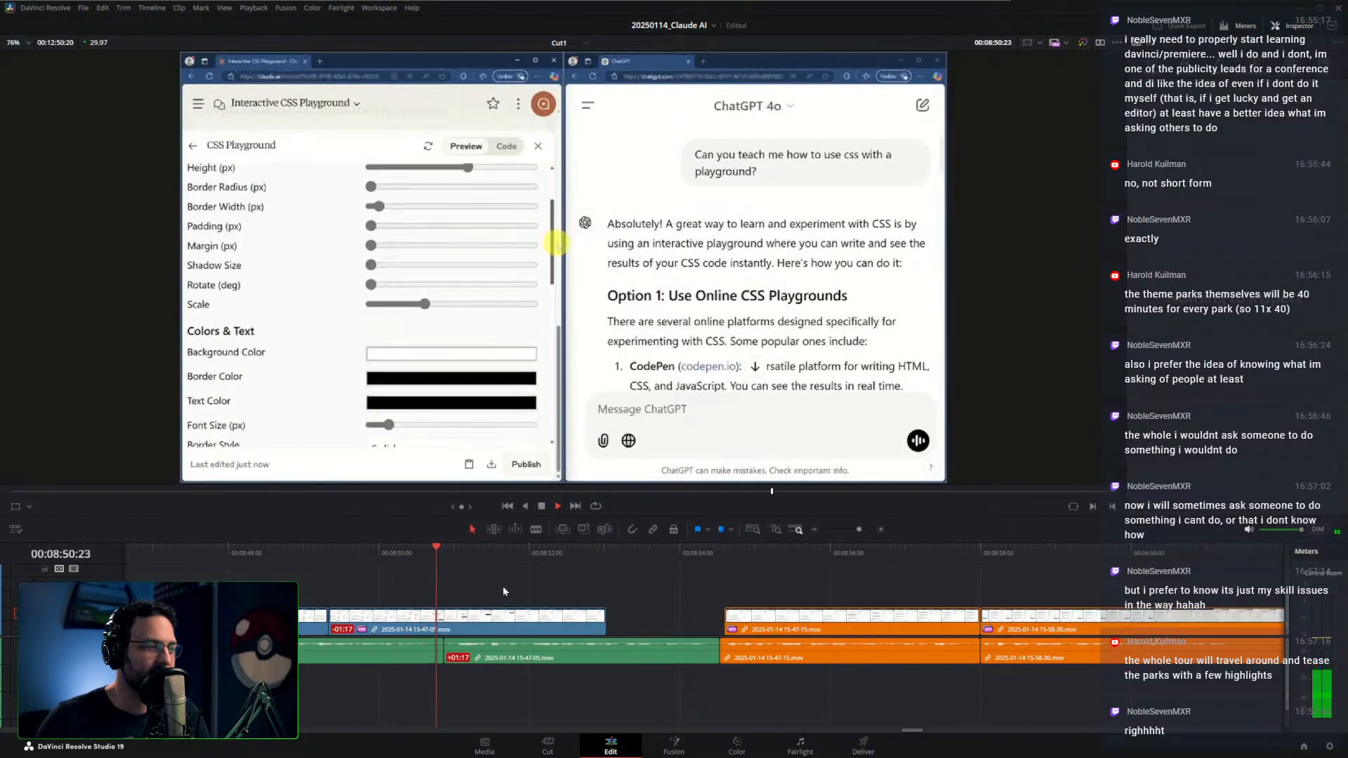
pyautogui.press('space')
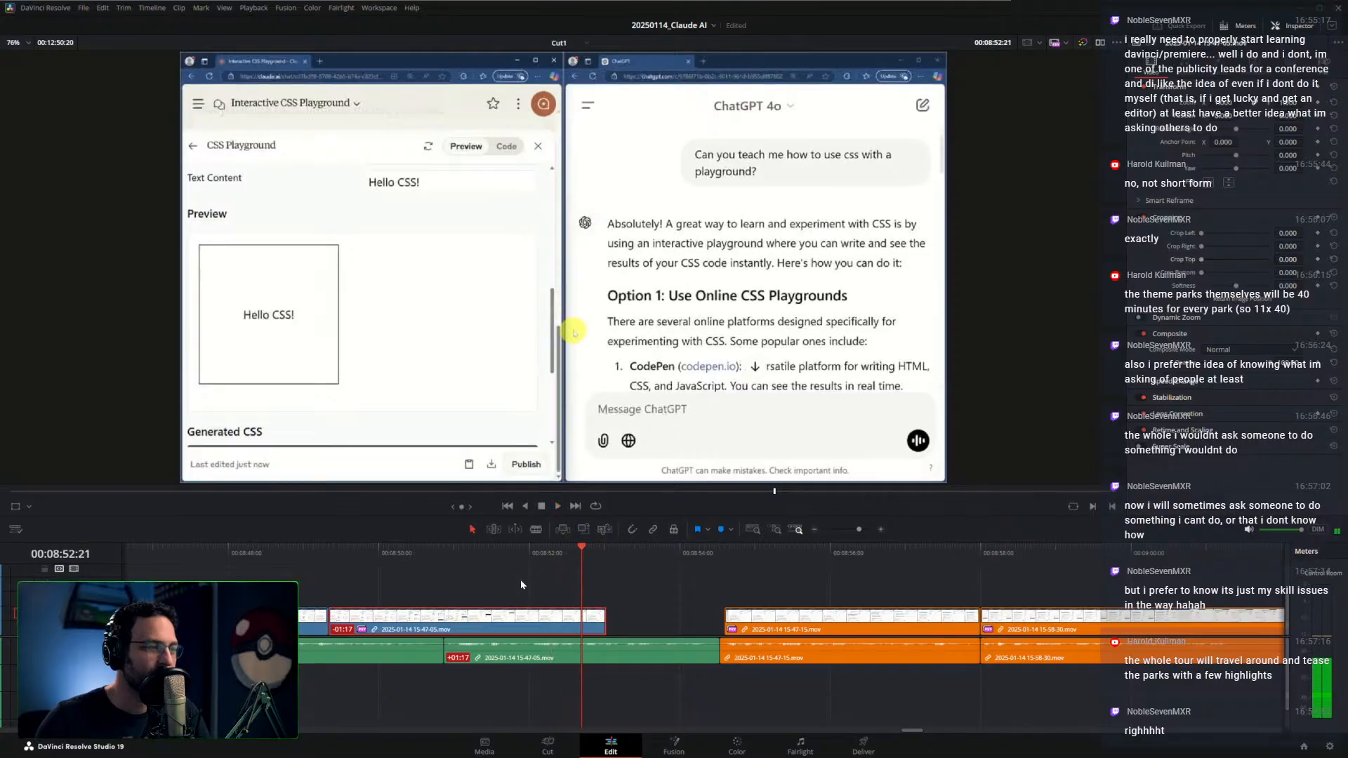
# Split the video of clip 15-47-05 at 08:52:08 and delete the part after the cut, leaving a gap
pyautogui.moveTo(541, 551)
pyautogui.mouseDown()
pyautogui.moveTo(575, 559)
pyautogui.moveTo(532, 563)
pyautogui.moveTo(549, 570)
pyautogui.mouseUp()
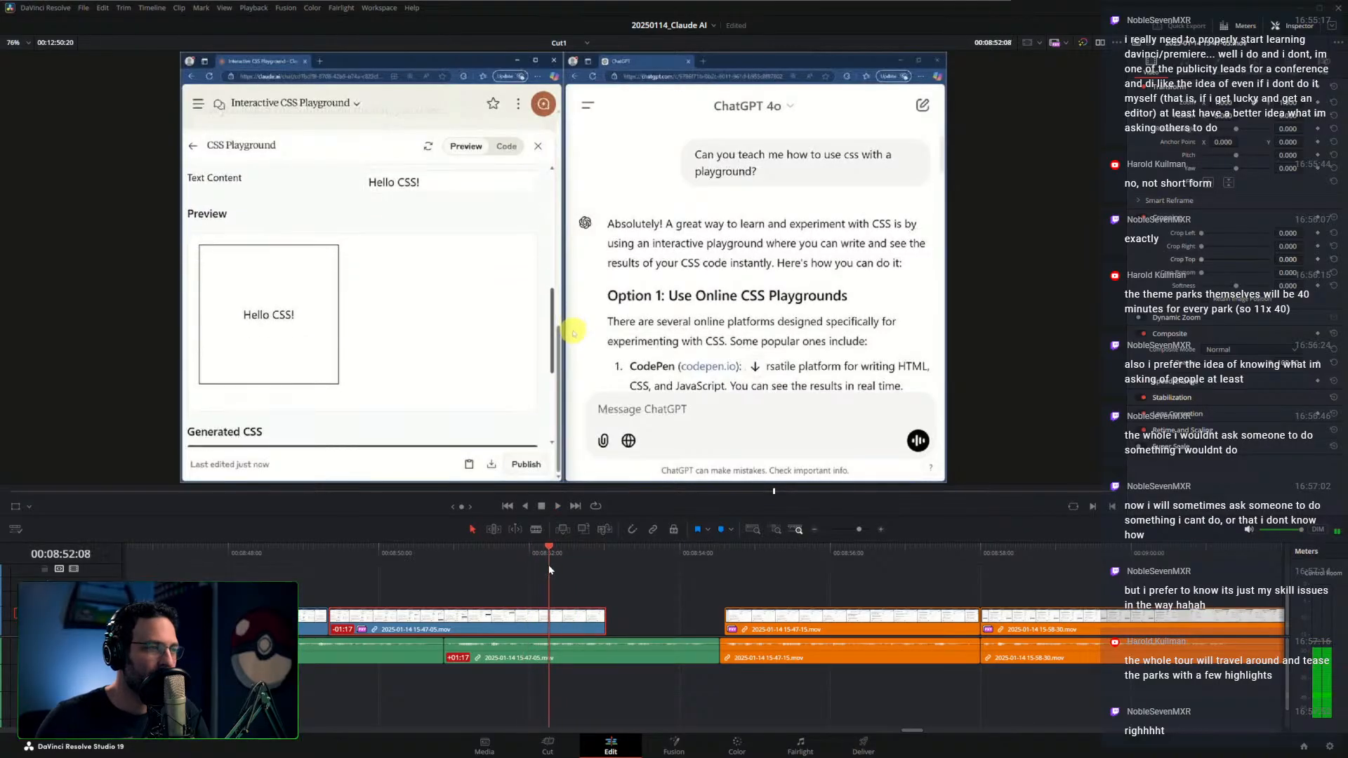
pyautogui.hotkey('ctrl', 'b')
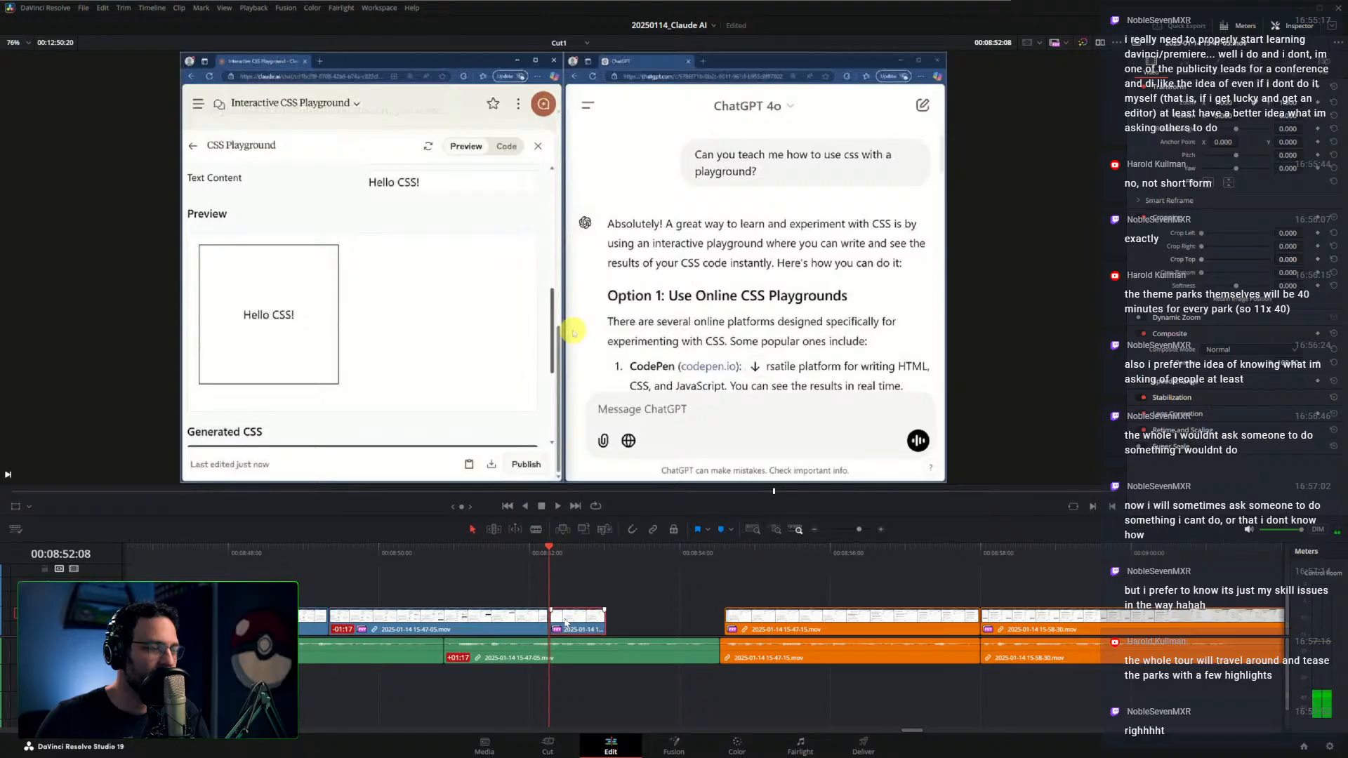
pyautogui.press('Delete')
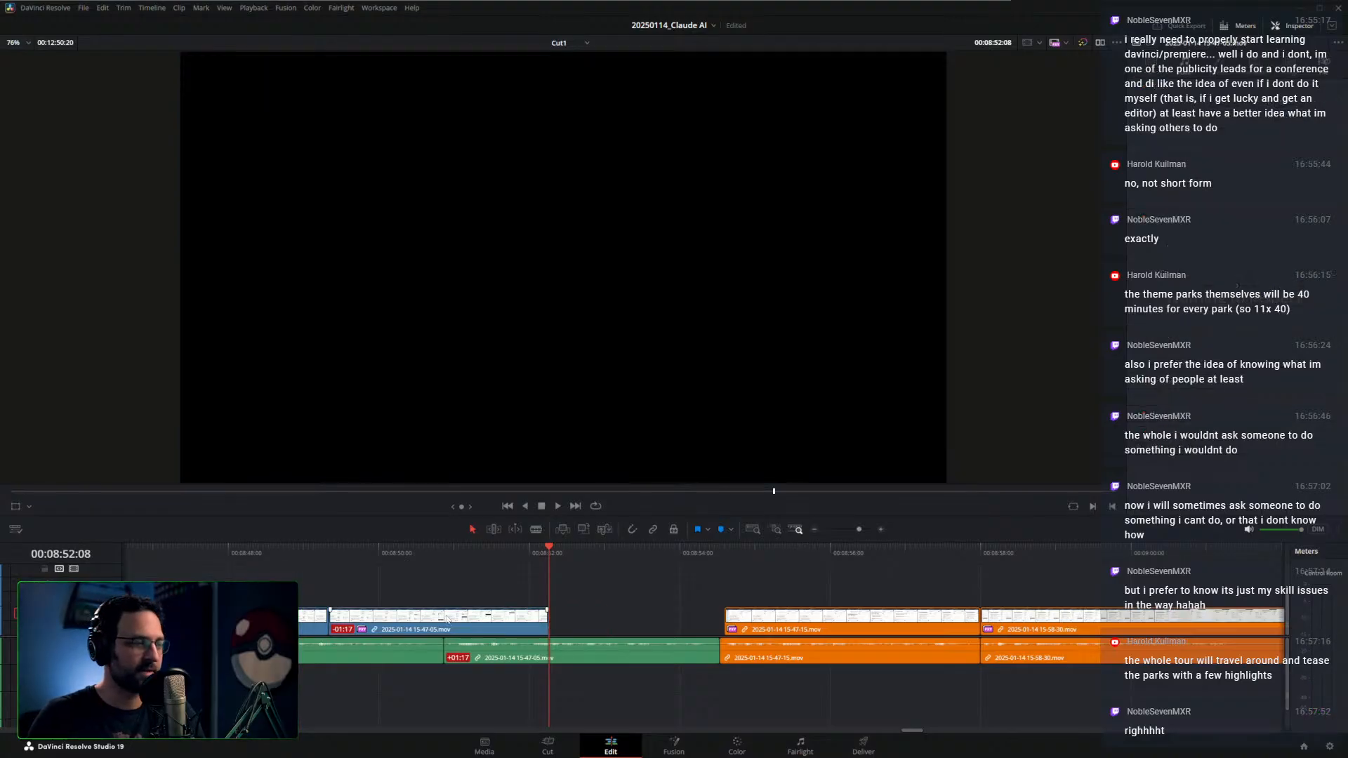
# Duplicate clip 15-47-05's video onto the track above, reverse its speed, align its start to 08:52:08 and play it back
pyautogui.moveTo(447, 619); pyautogui.dragTo(564, 602)
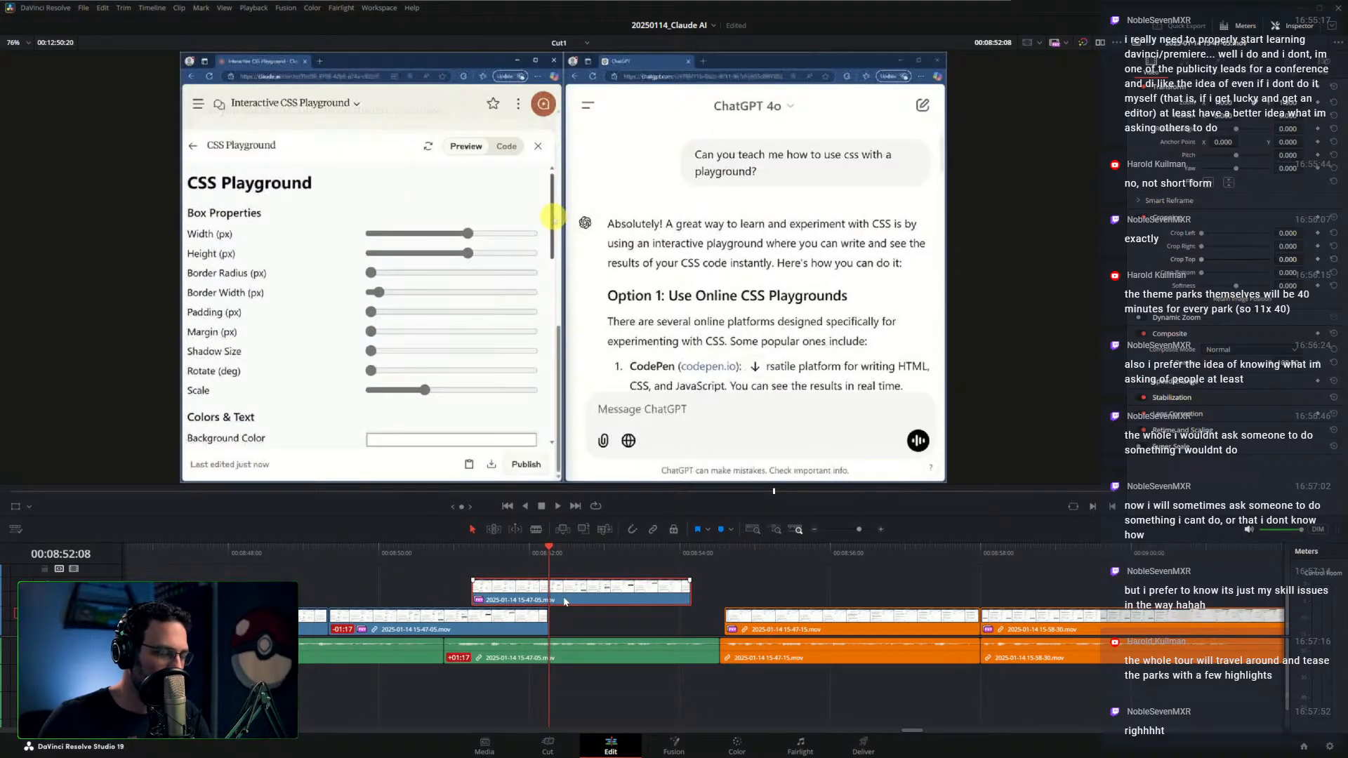
pyautogui.press('r')
pyautogui.click(625, 460)
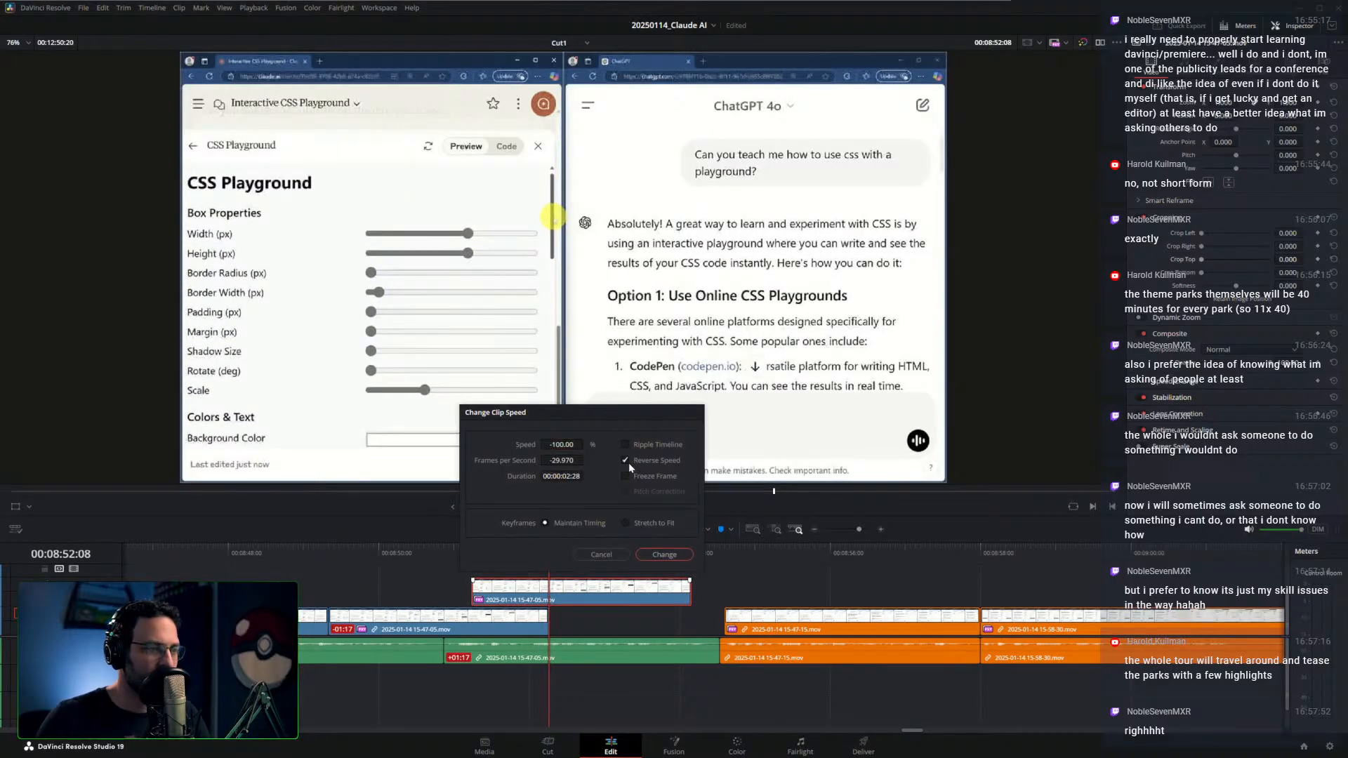
pyautogui.click(664, 554)
pyautogui.moveTo(507, 596); pyautogui.dragTo(585, 597)
pyautogui.press('space')
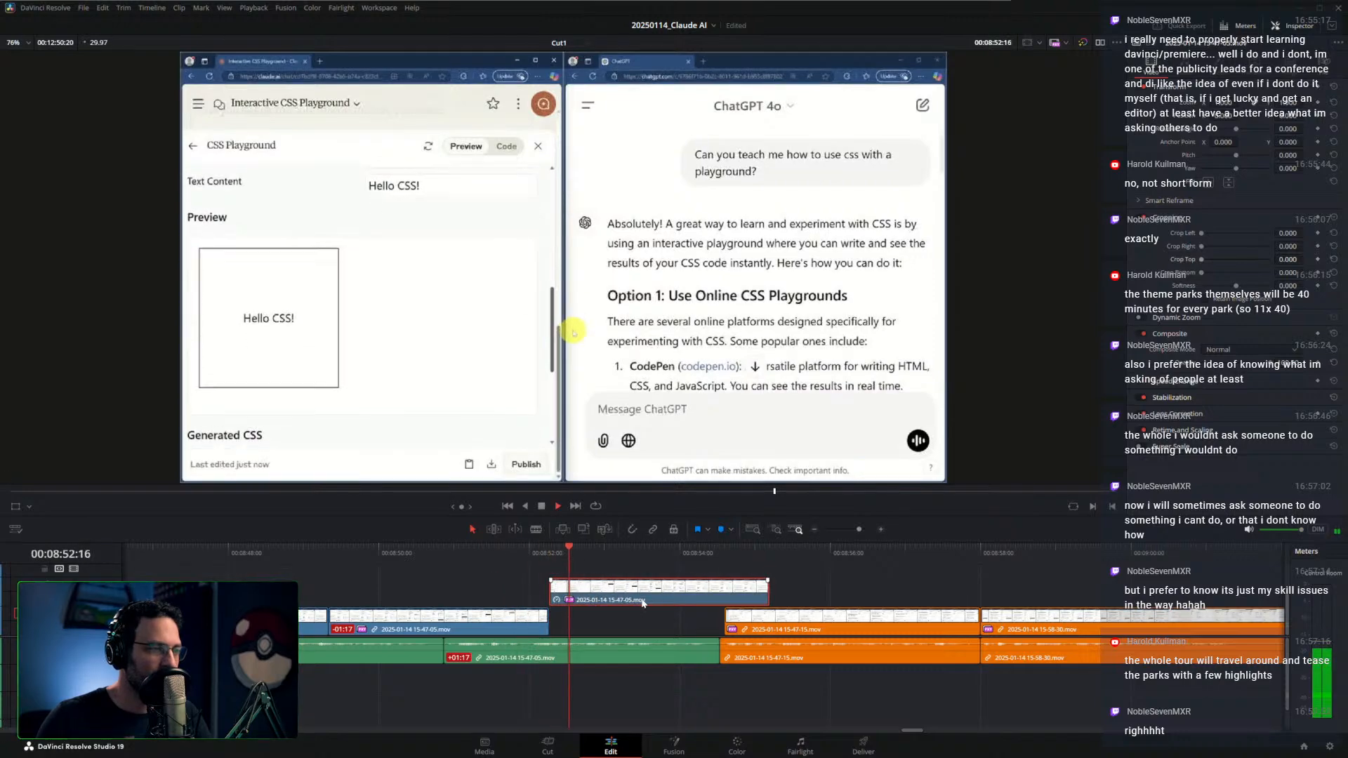
# Trim the end of the reversed clip to 08:54:06, move it down into the gap on the main video track and play it back
pyautogui.press('space')
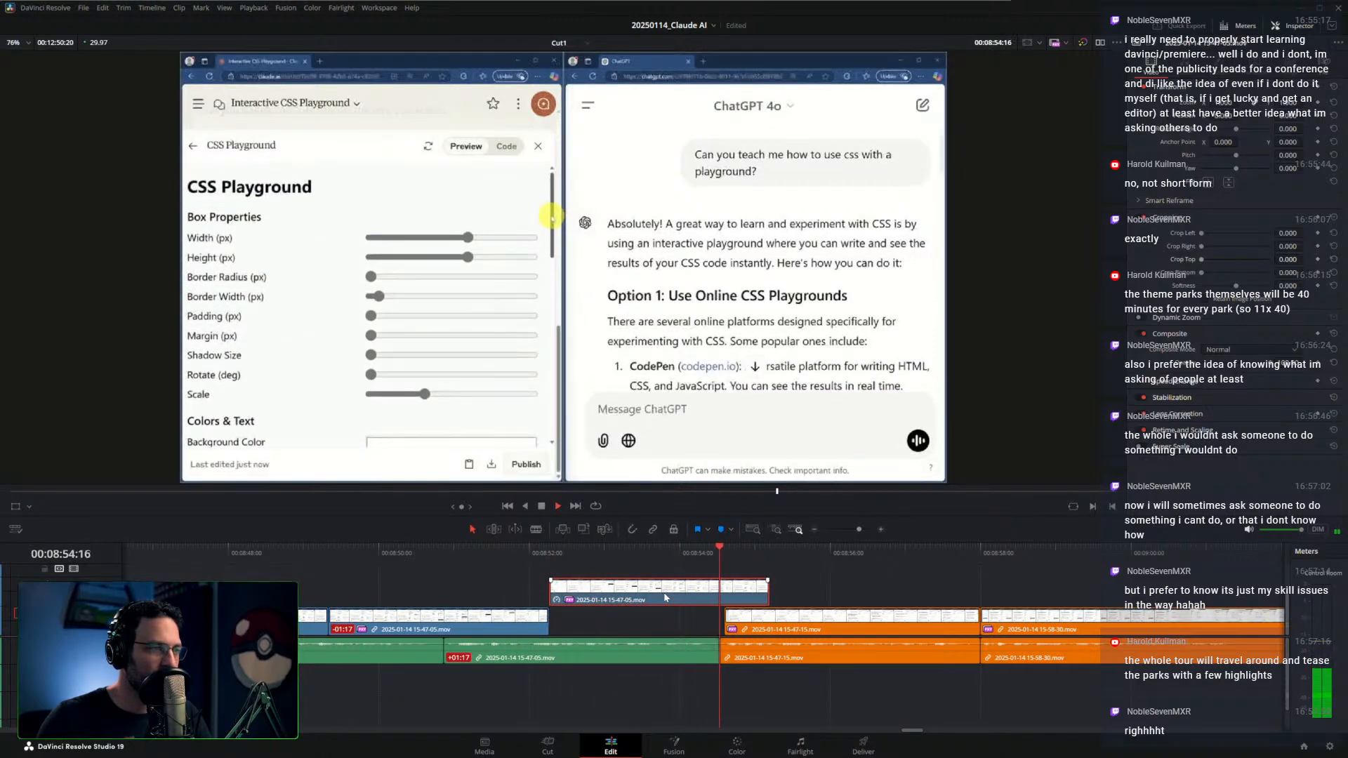
pyautogui.click(709, 555)
pyautogui.moveTo(697, 562); pyautogui.dragTo(695, 561)
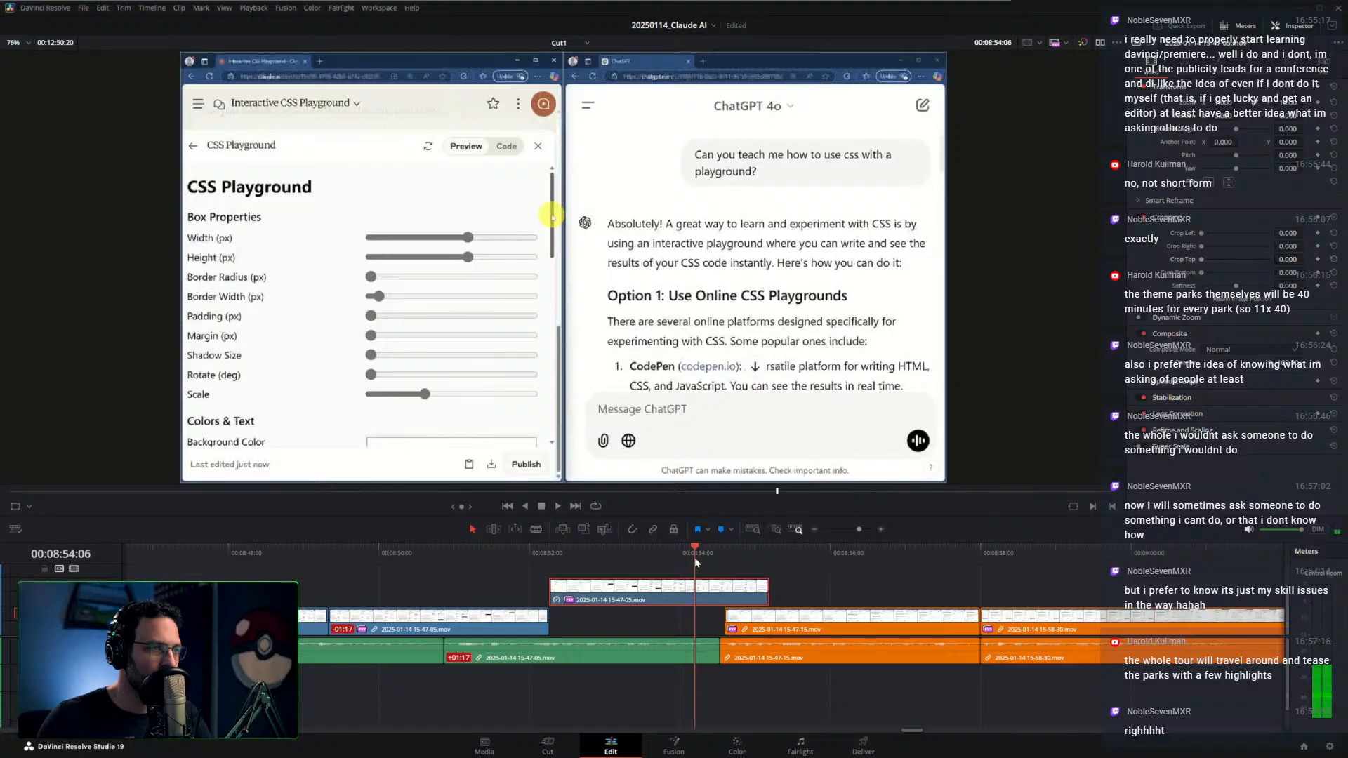
pyautogui.hotkey('shift', ']')
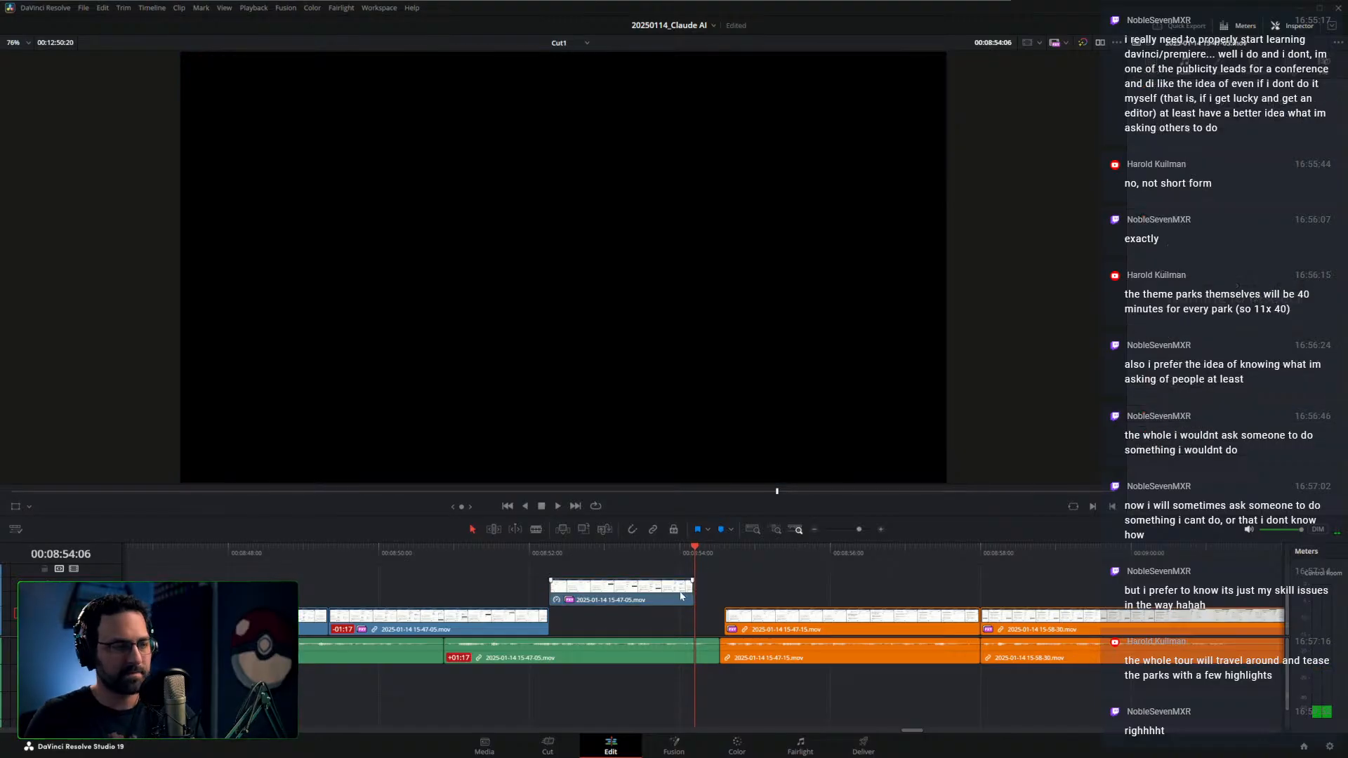
pyautogui.moveTo(660, 599); pyautogui.dragTo(656, 608)
pyautogui.click(526, 553)
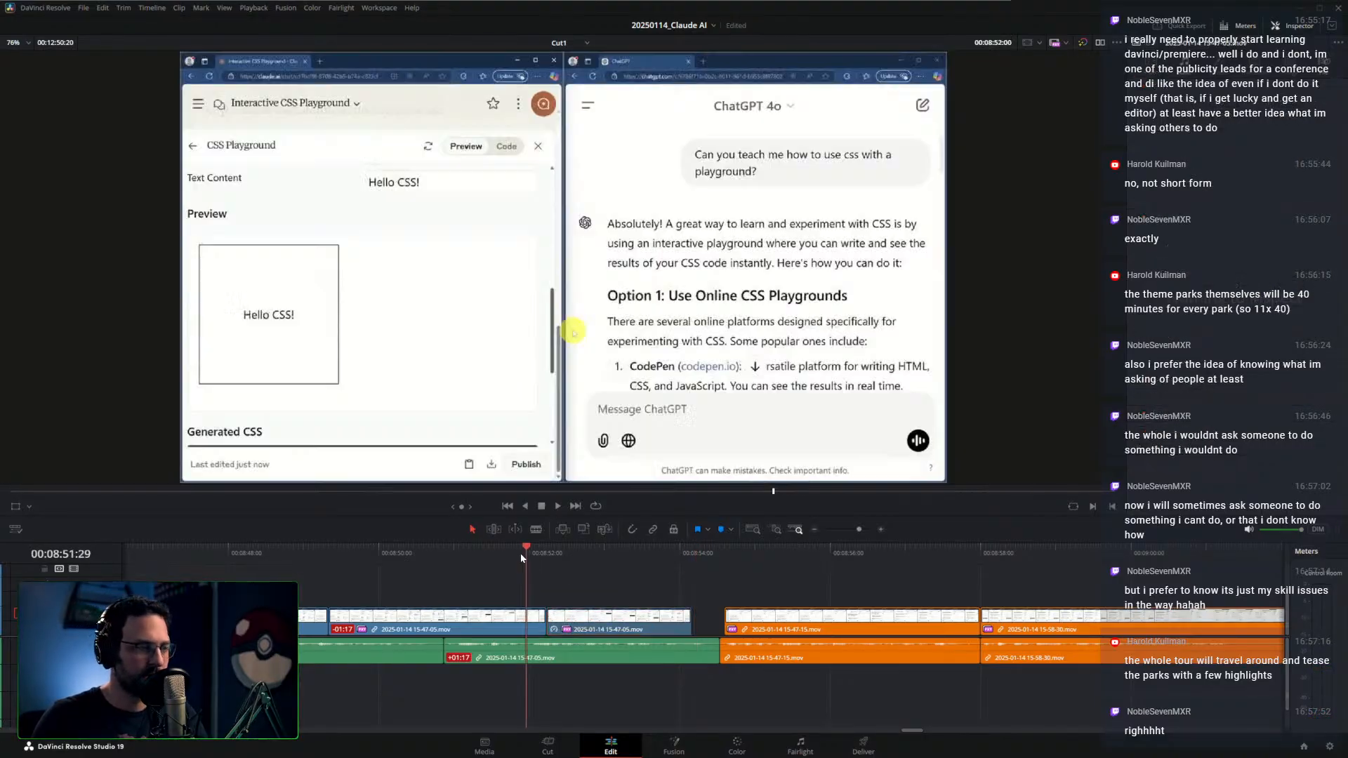
pyautogui.press('space')
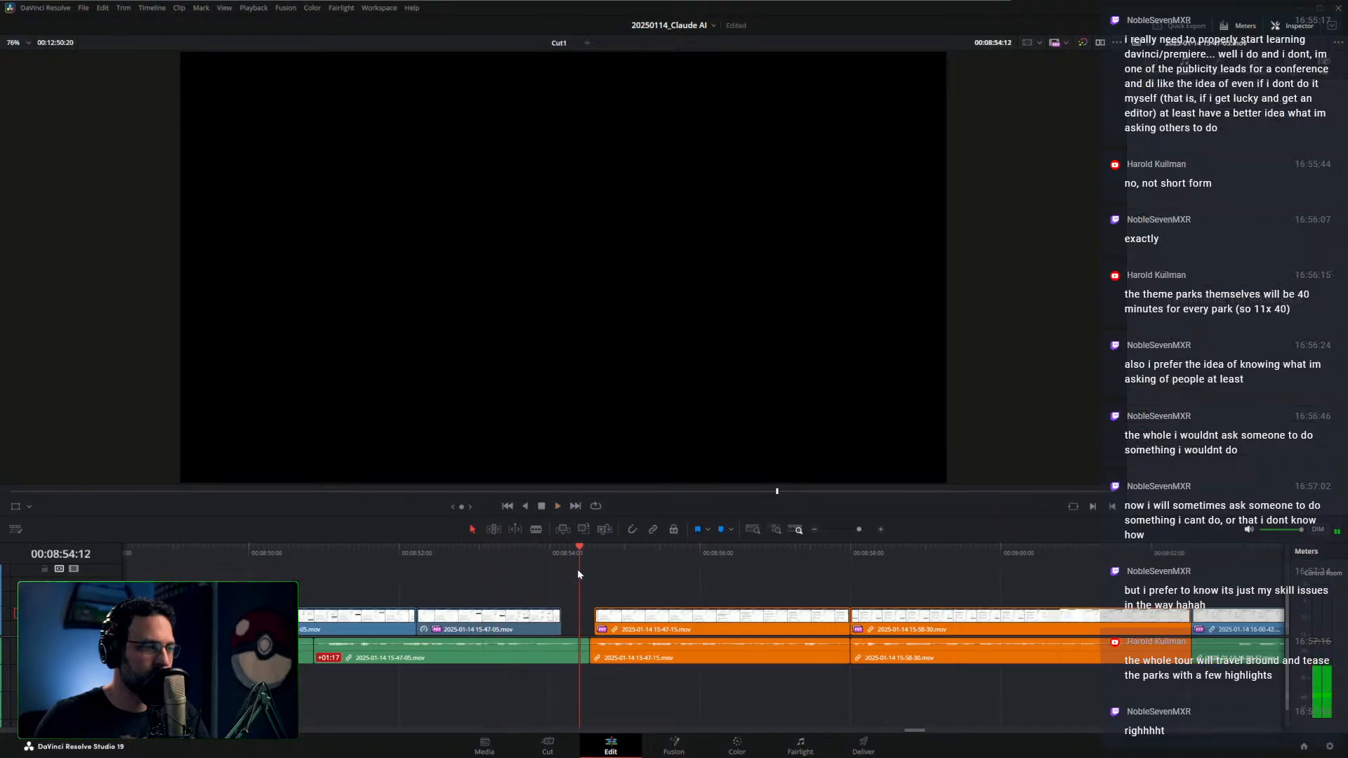
# Extend the end of the reversed clip slightly and trim a little off the start of clip 15-47-15's video
pyautogui.moveTo(568, 555); pyautogui.dragTo(562, 556)
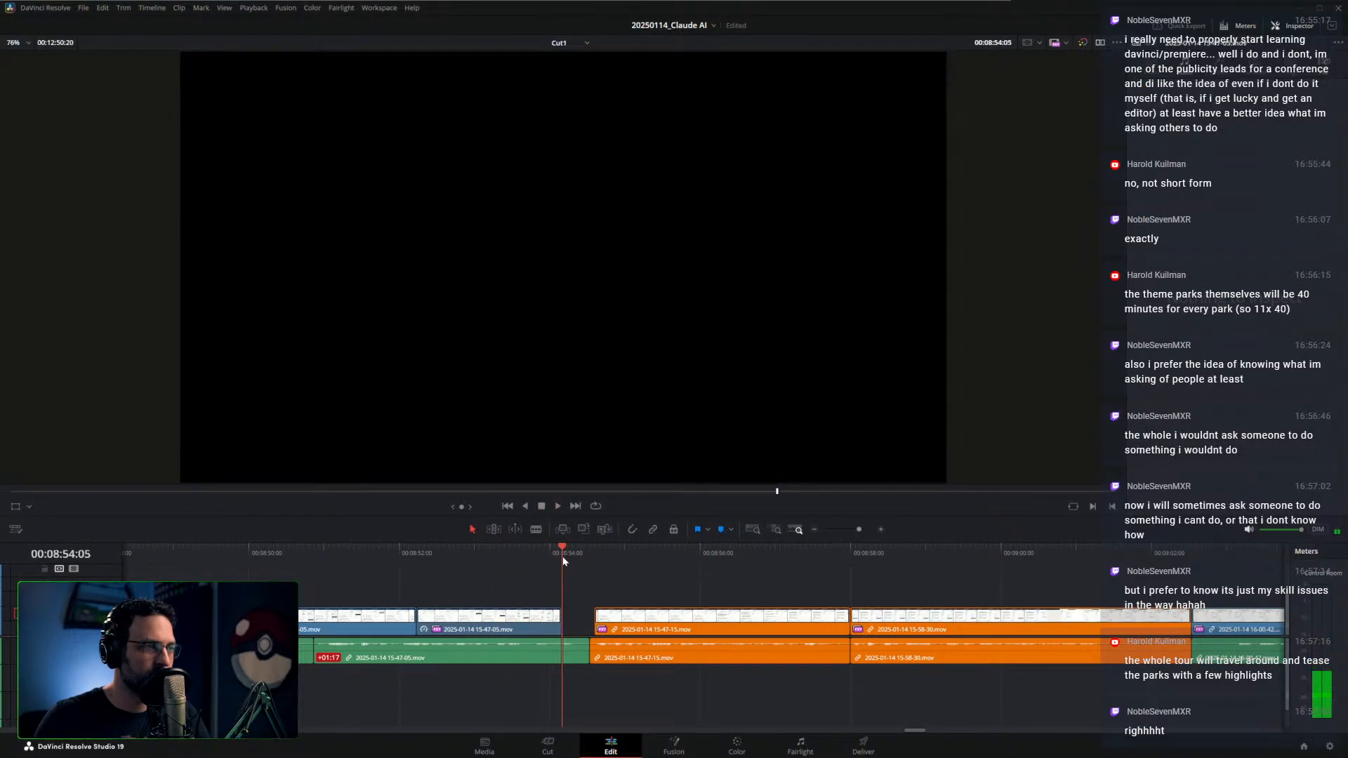
pyautogui.moveTo(566, 624); pyautogui.dragTo(569, 624)
pyautogui.moveTo(572, 554); pyautogui.dragTo(608, 572)
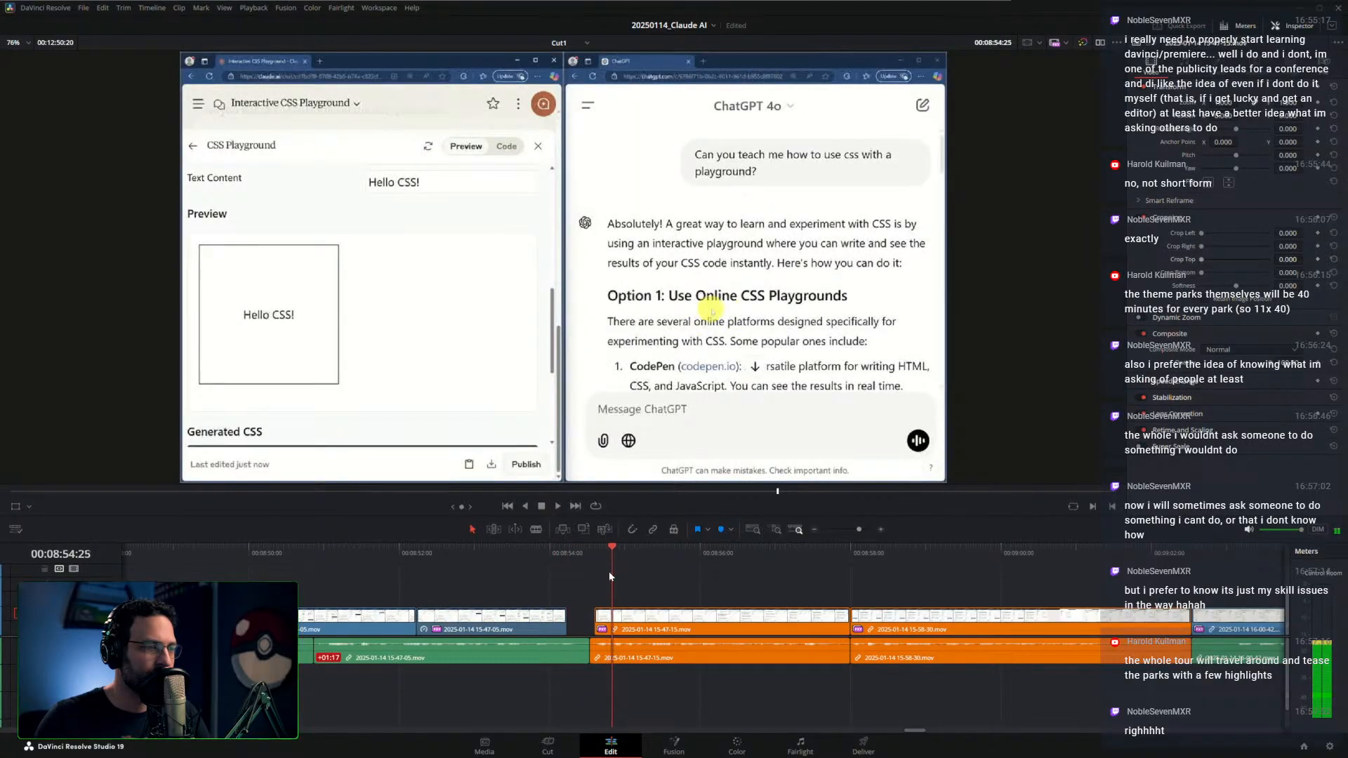
pyautogui.moveTo(602, 619)
pyautogui.mouseDown()
pyautogui.moveTo(572, 619)
pyautogui.moveTo(600, 615)
pyautogui.mouseUp()
# Split off the reversed clip's end at 08:54:06 as a still frame, stretch it to the start of clip 15-47-15's video and play it back
pyautogui.moveTo(558, 556)
pyautogui.mouseDown()
pyautogui.moveTo(605, 567)
pyautogui.moveTo(563, 558)
pyautogui.mouseUp()
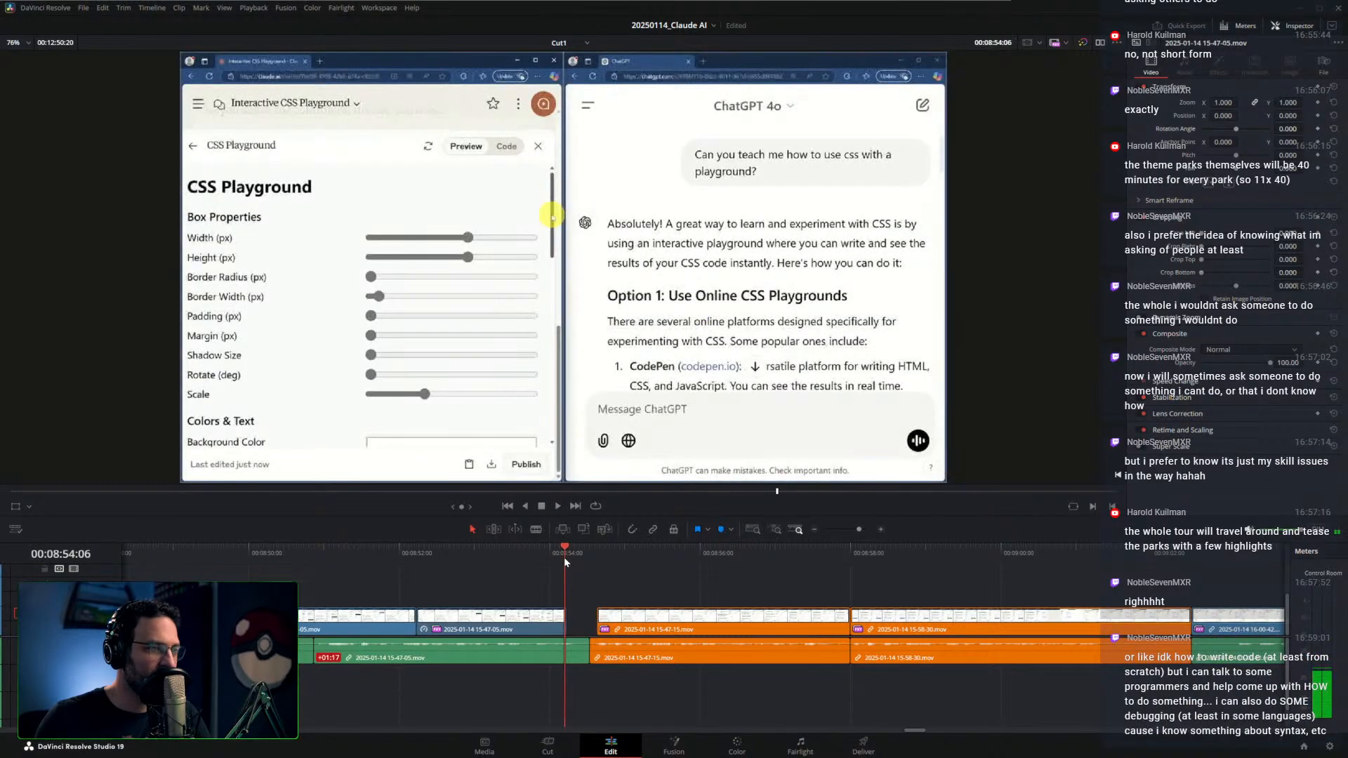
pyautogui.hotkey('ctrl', 'b')
pyautogui.scroll(4, 567, 618)
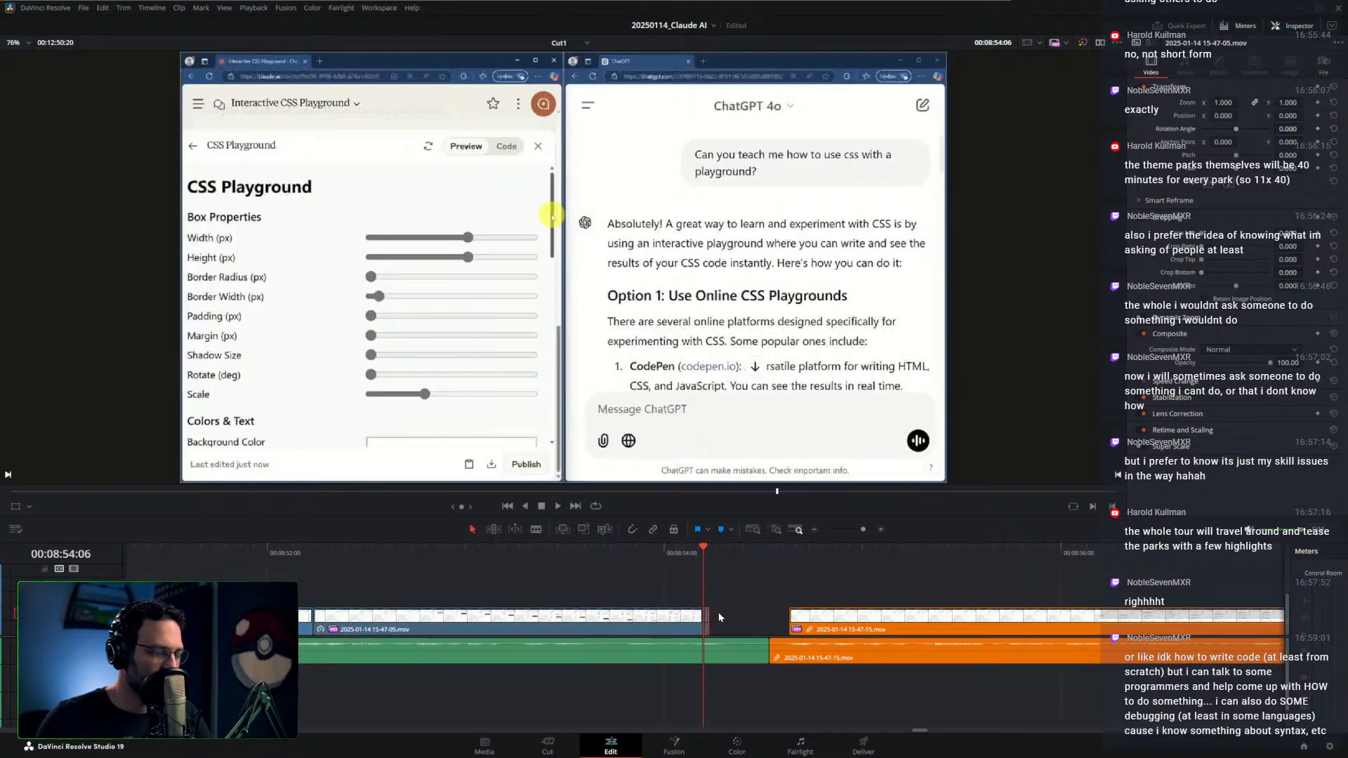
pyautogui.scroll(2, 721, 612)
pyautogui.scroll(1, 723, 616)
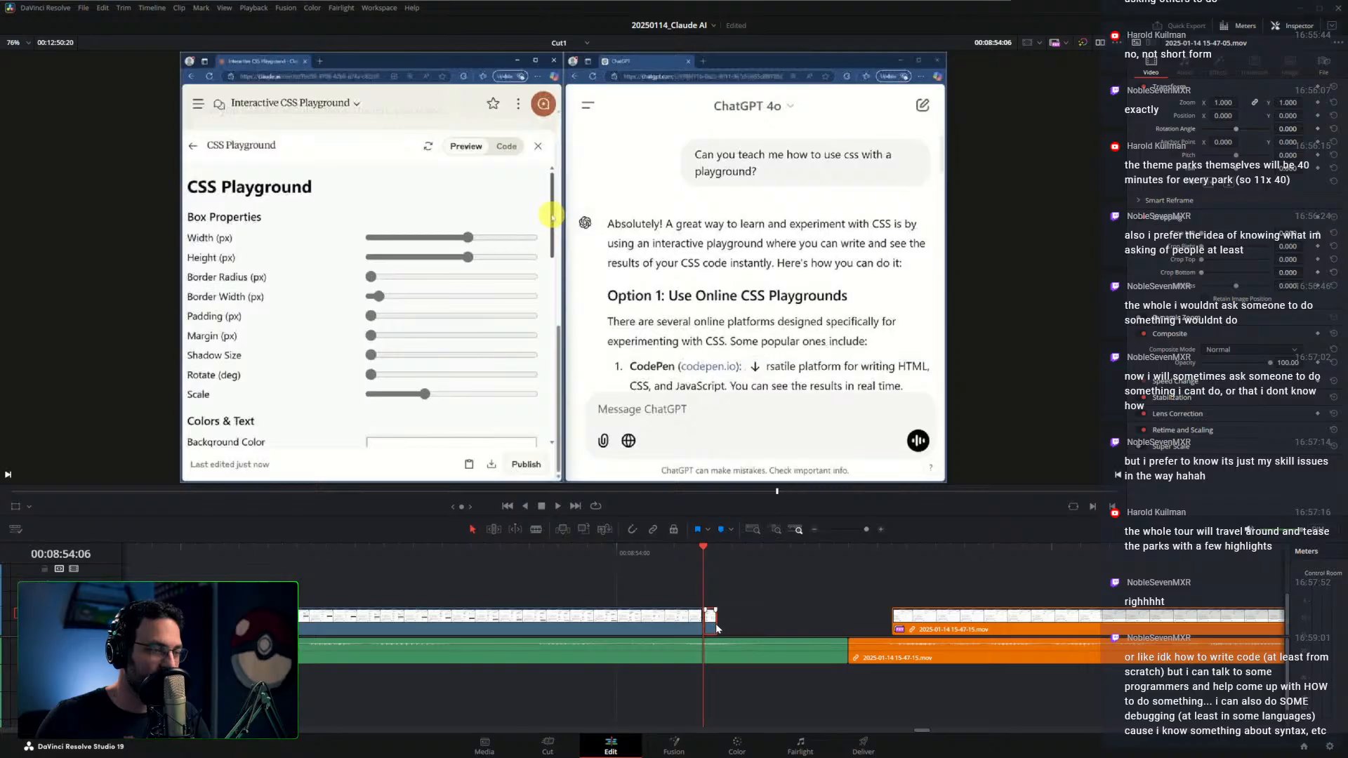
pyautogui.moveTo(714, 624); pyautogui.dragTo(890, 622)
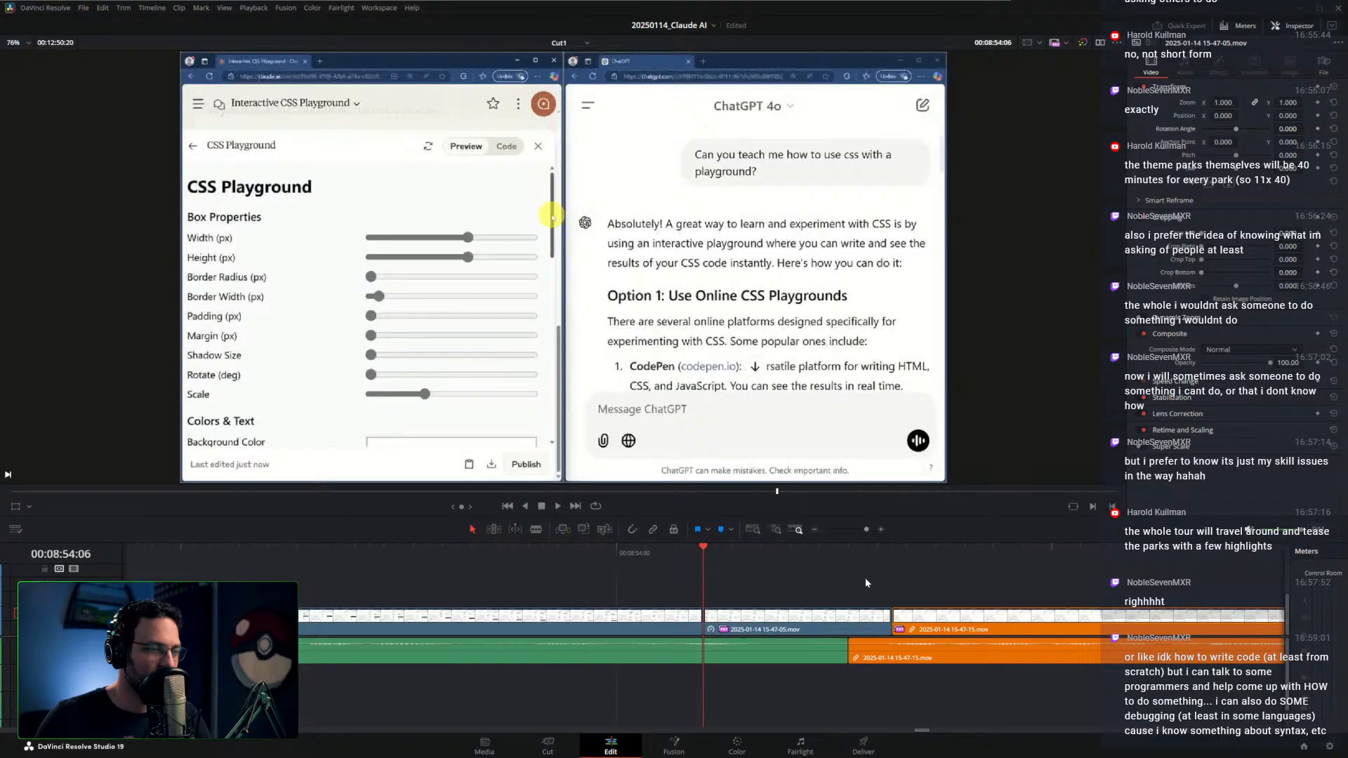
pyautogui.click(688, 555)
pyautogui.press('space')
pyautogui.scroll(-2, 730, 570)
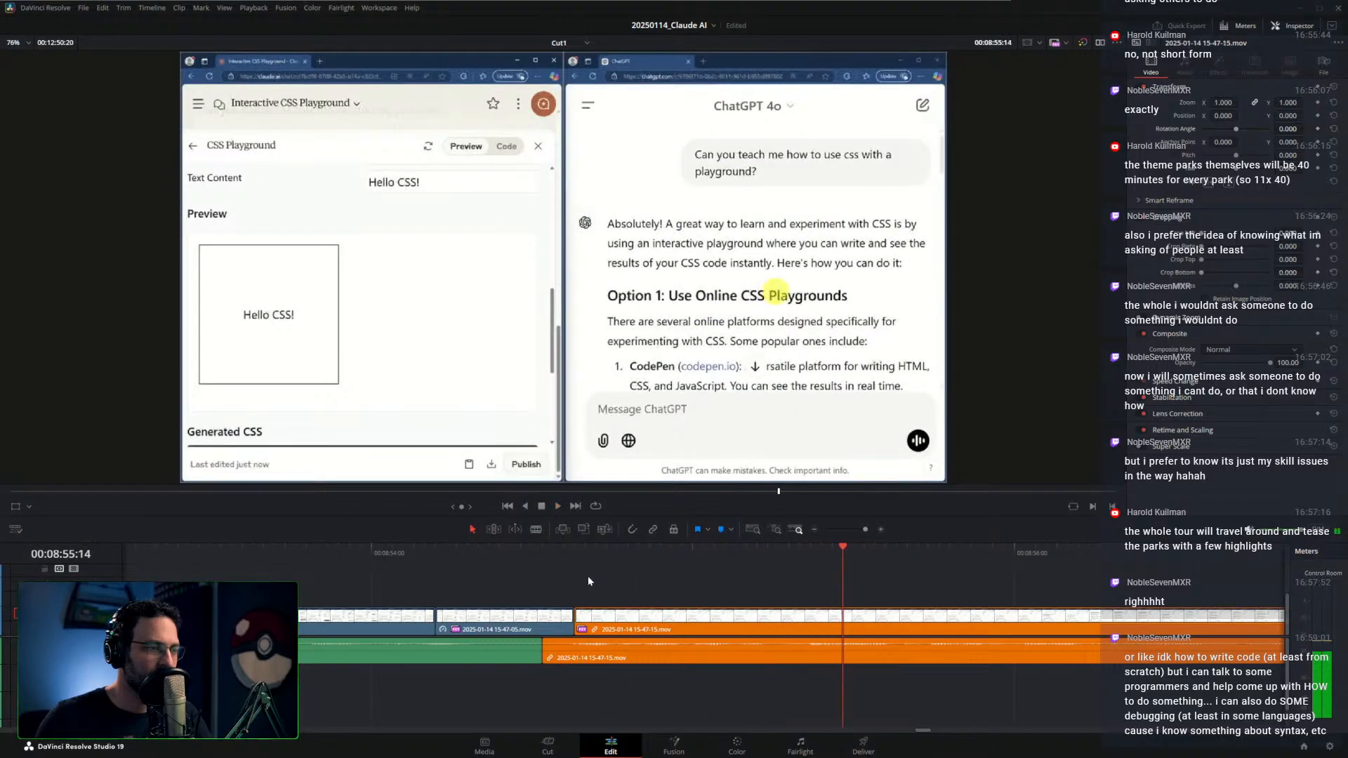
pyautogui.scroll(-3, 588, 581)
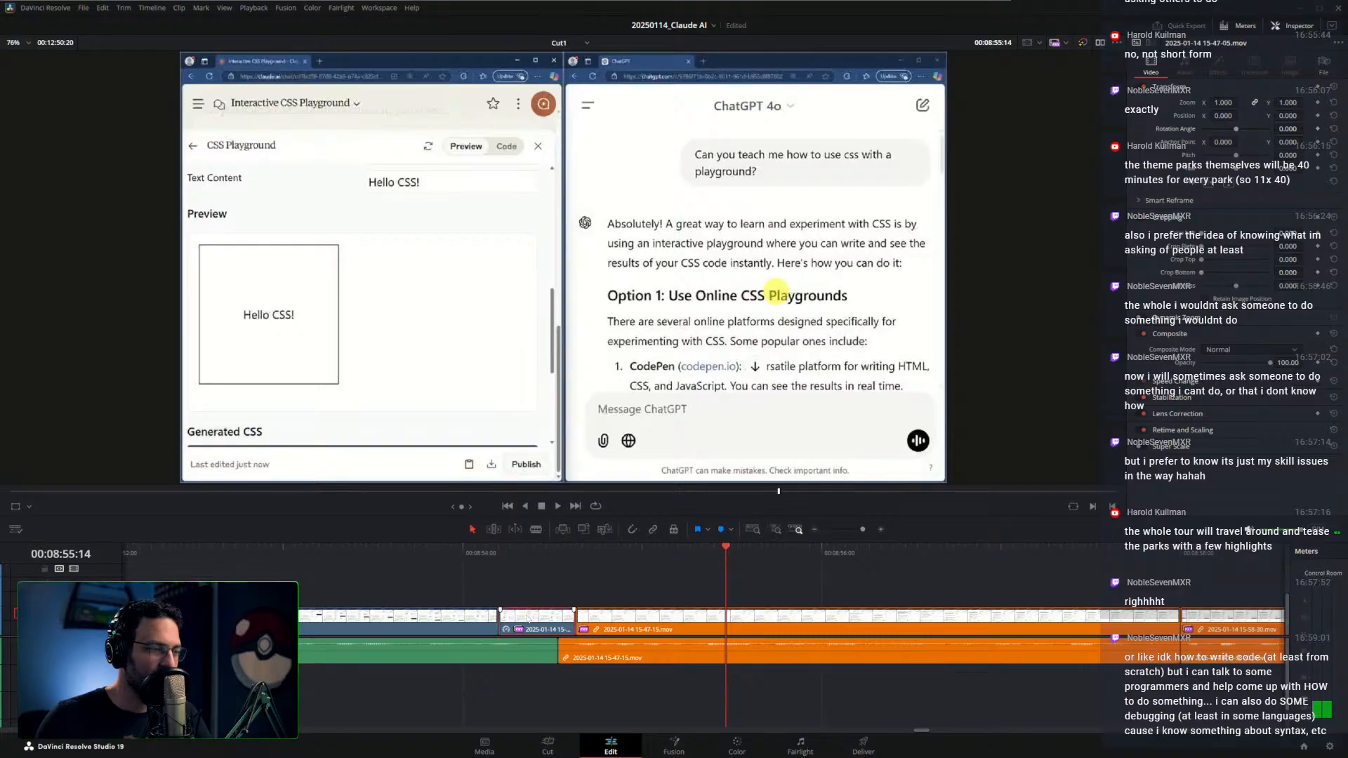
# Duplicate the stretched still frame onto the track above the start of clip 15-47-15, and disable that clip's video
pyautogui.moveTo(527, 617); pyautogui.dragTo(622, 596)
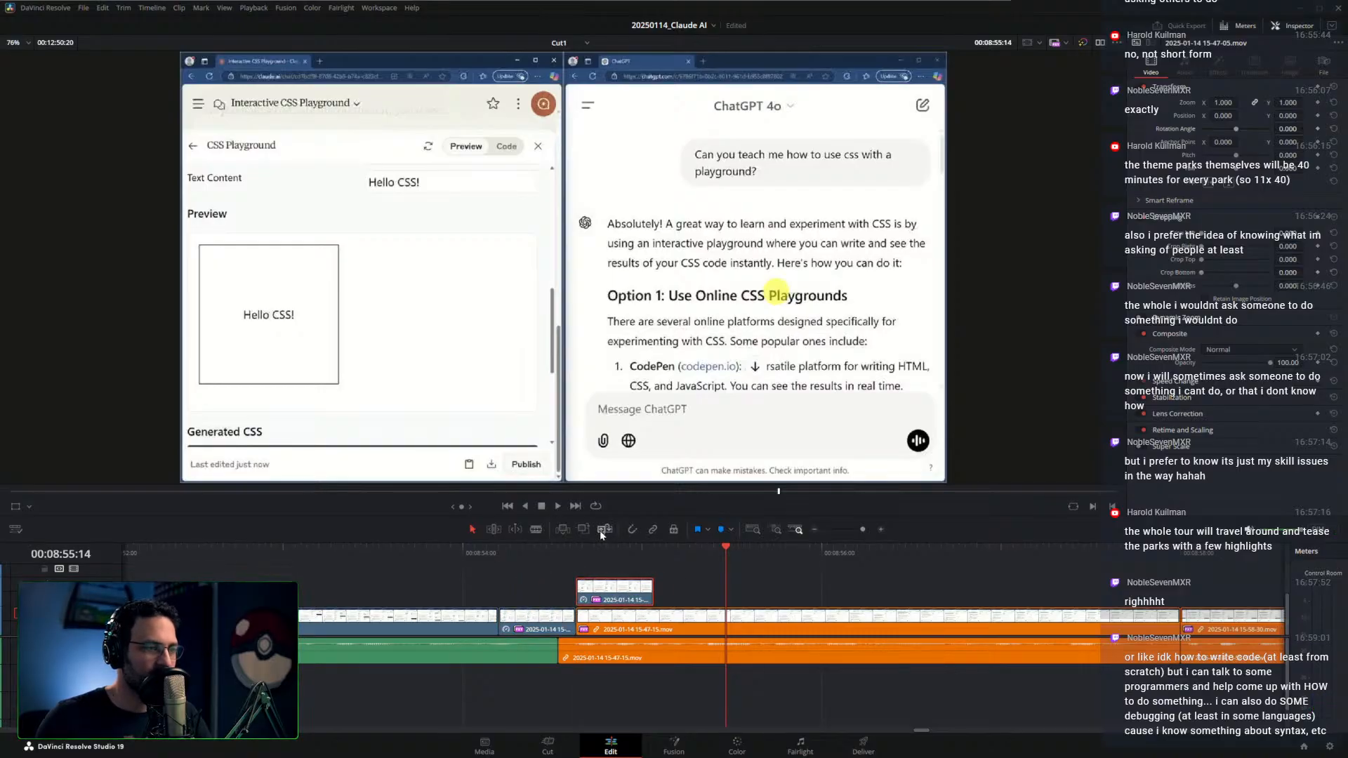
pyautogui.click(613, 551)
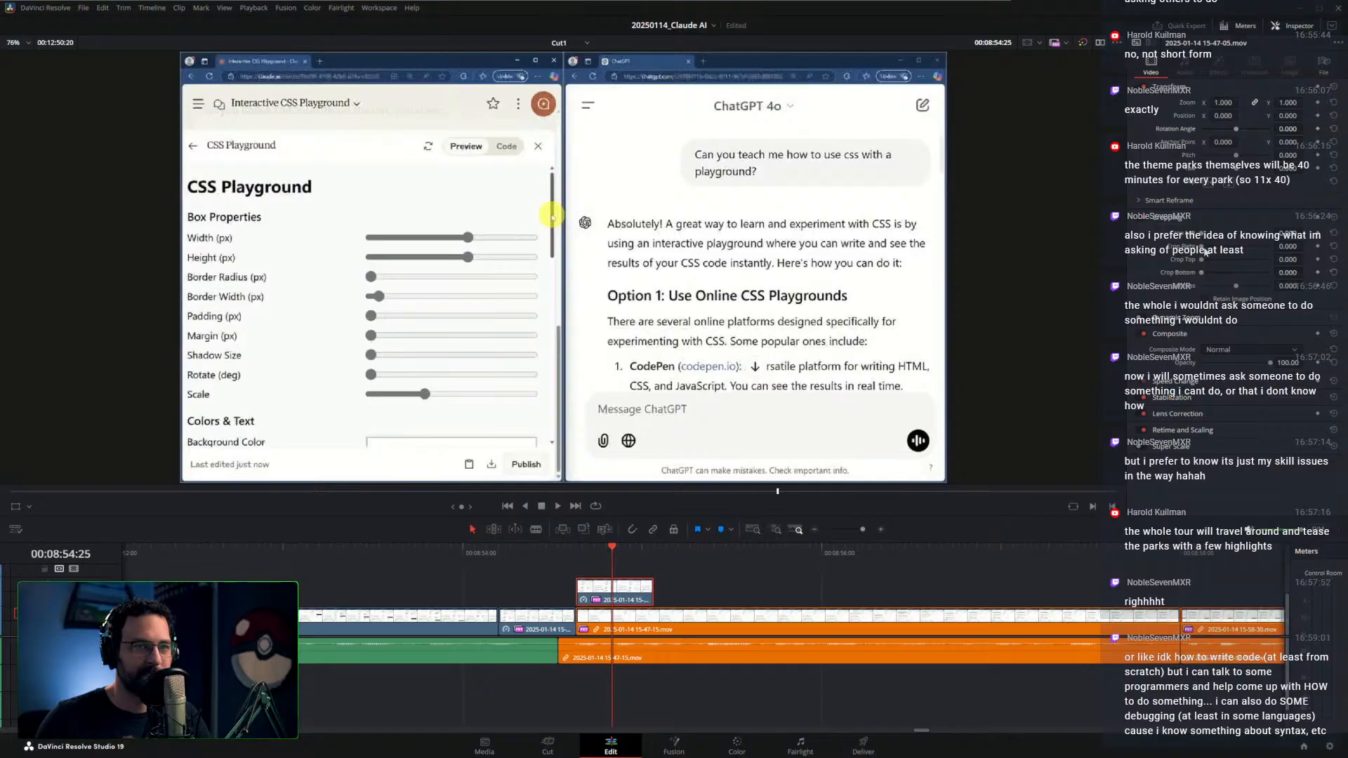
pyautogui.click(665, 620)
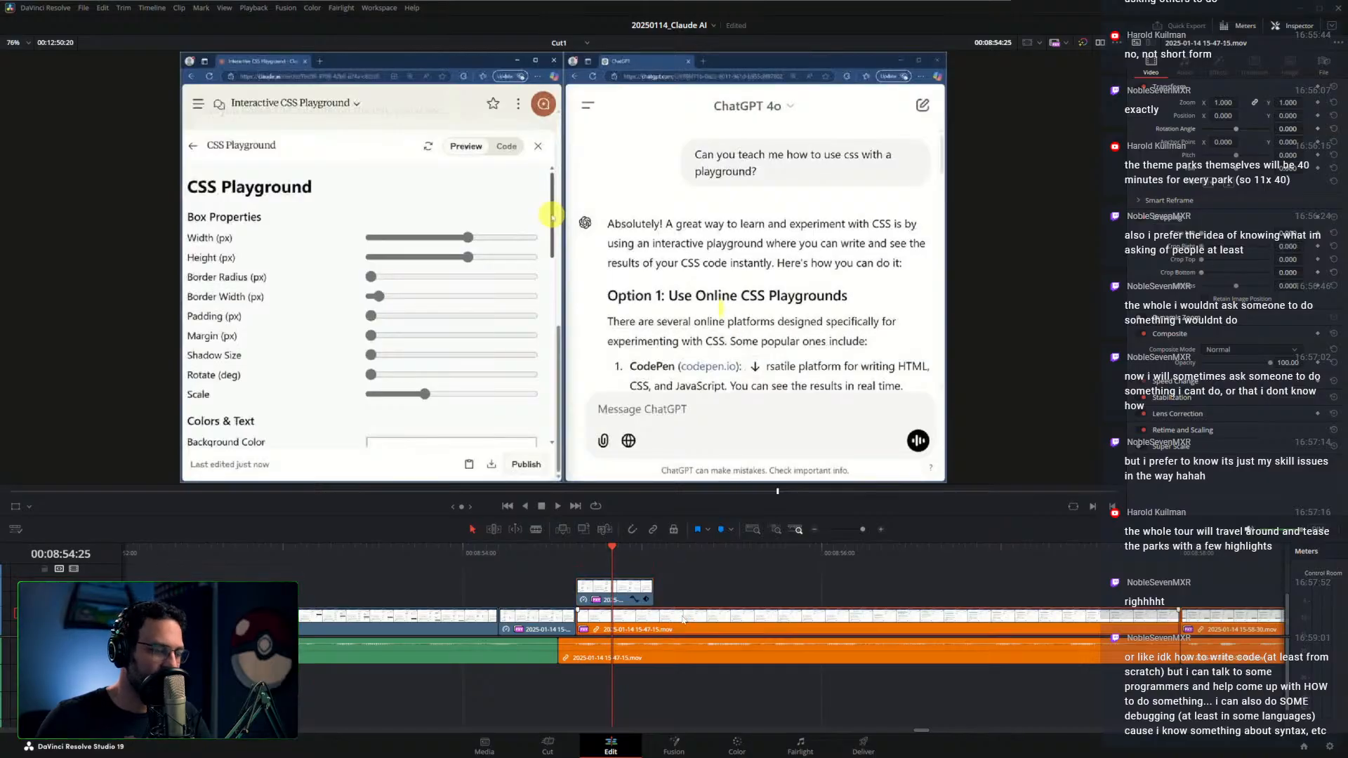
pyautogui.press('d')
# Try cropping the duplicated still frame's right side by 838, and delete the duplicate from the upper track
pyautogui.click(627, 597)
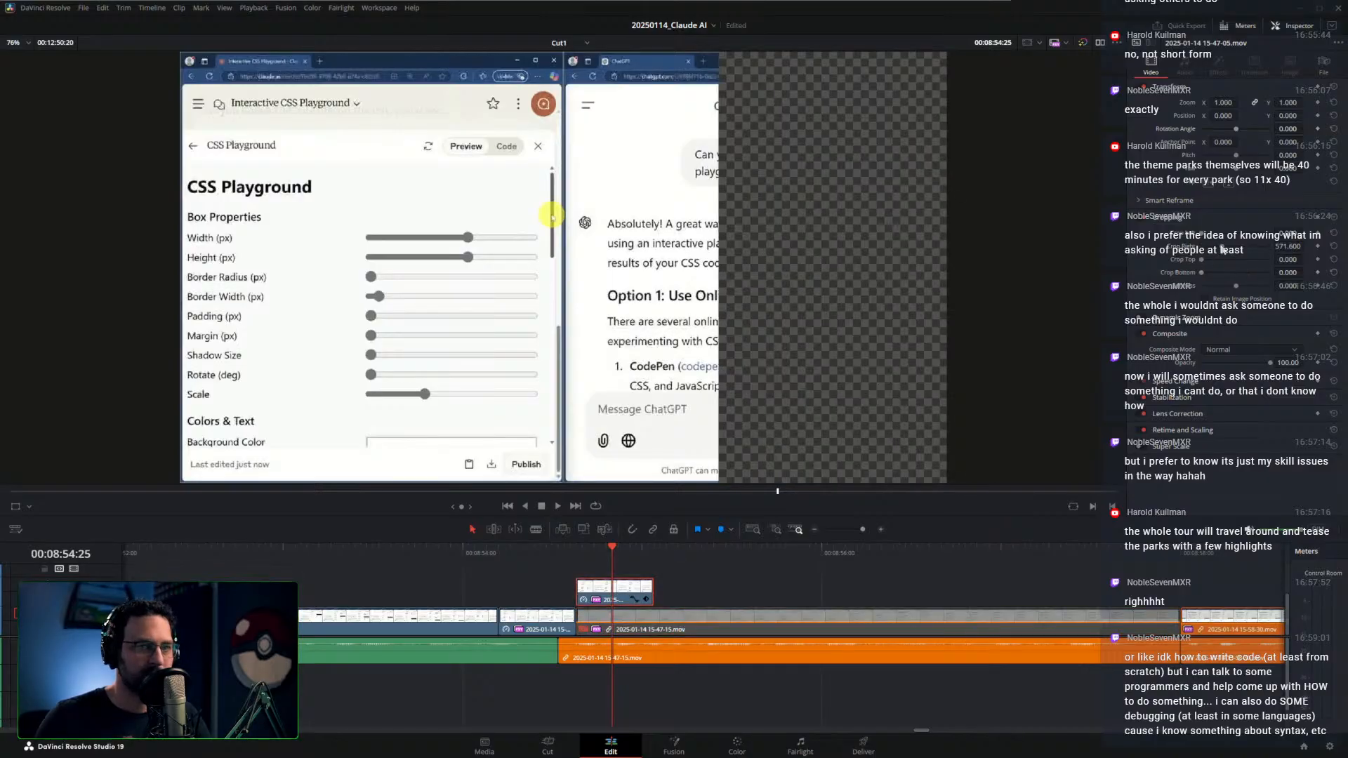
pyautogui.moveTo(1222, 250); pyautogui.dragTo(1236, 248)
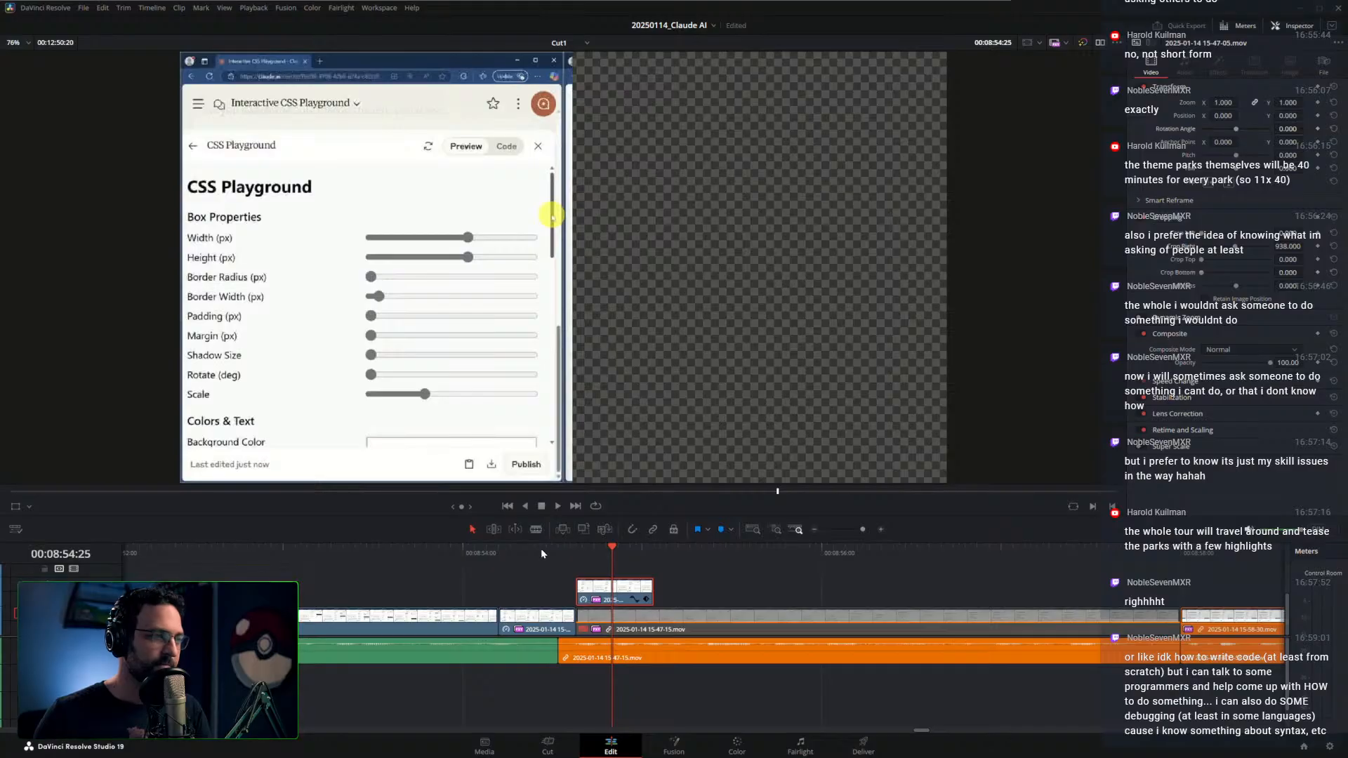
pyautogui.click(439, 552)
pyautogui.moveTo(431, 553); pyautogui.dragTo(160, 553)
pyautogui.press('Delete')
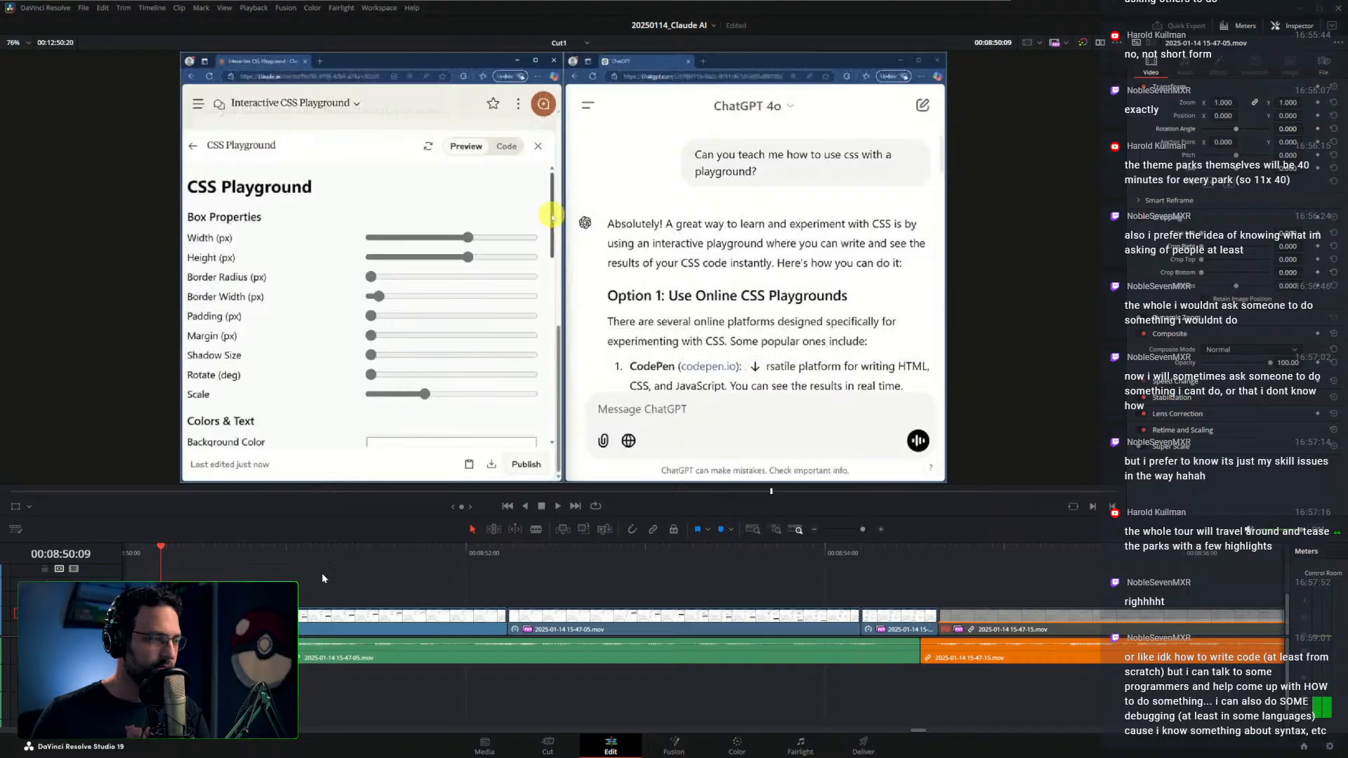
# Scrub through clip 15-47-05 around 08:48:22 to 08:50:04 to examine the pointer movement over the CSS playground before the scroll
pyautogui.moveTo(322, 573); pyautogui.dragTo(980, 570)
pyautogui.moveTo(824, 551); pyautogui.dragTo(779, 535)
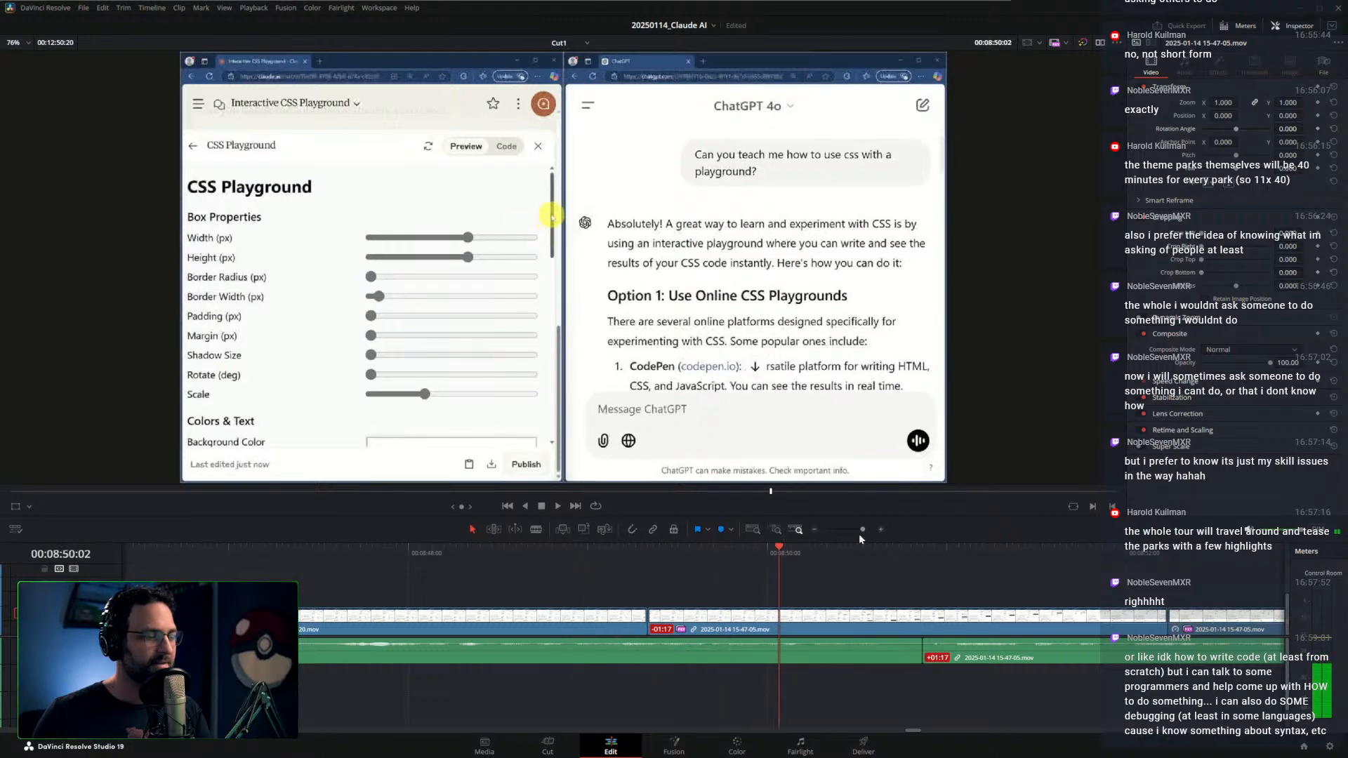
pyautogui.hscroll(4, 827, 570)
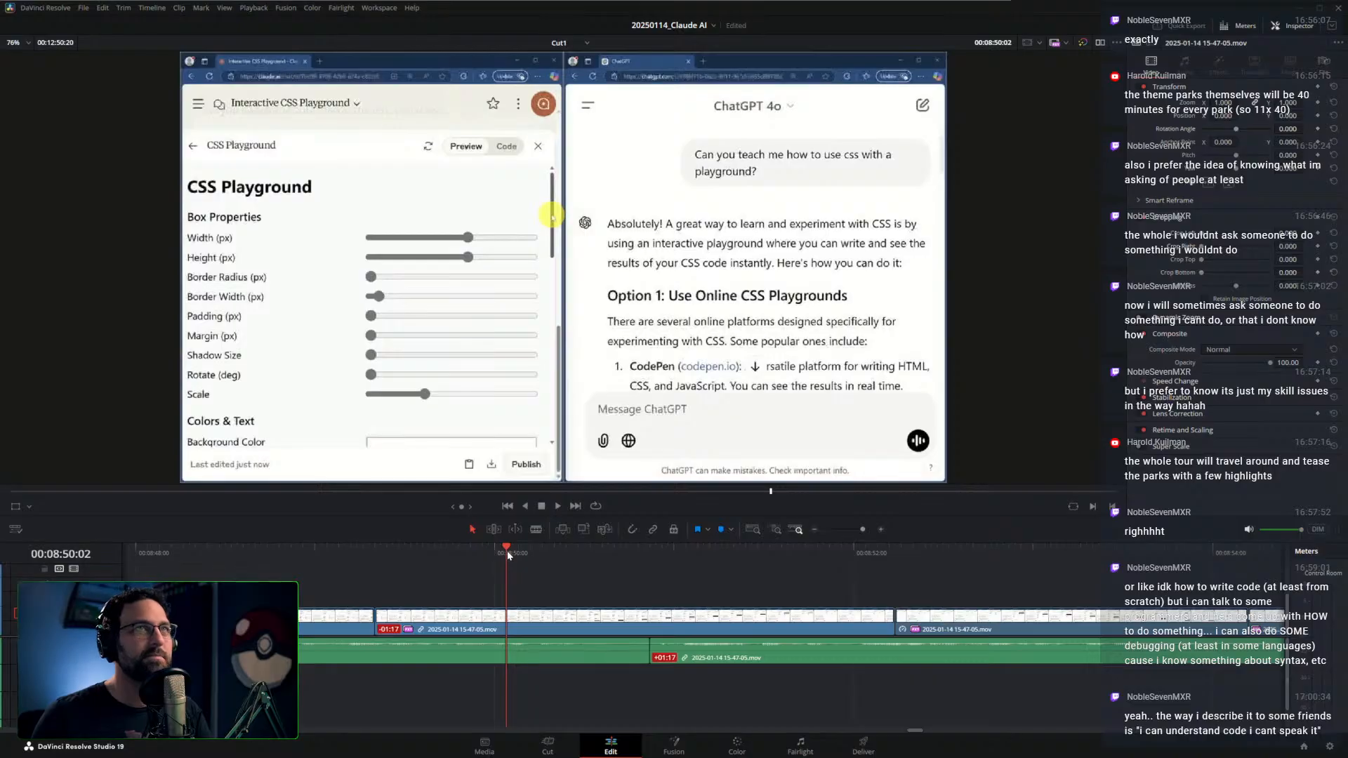
pyautogui.moveTo(507, 549); pyautogui.dragTo(259, 564)
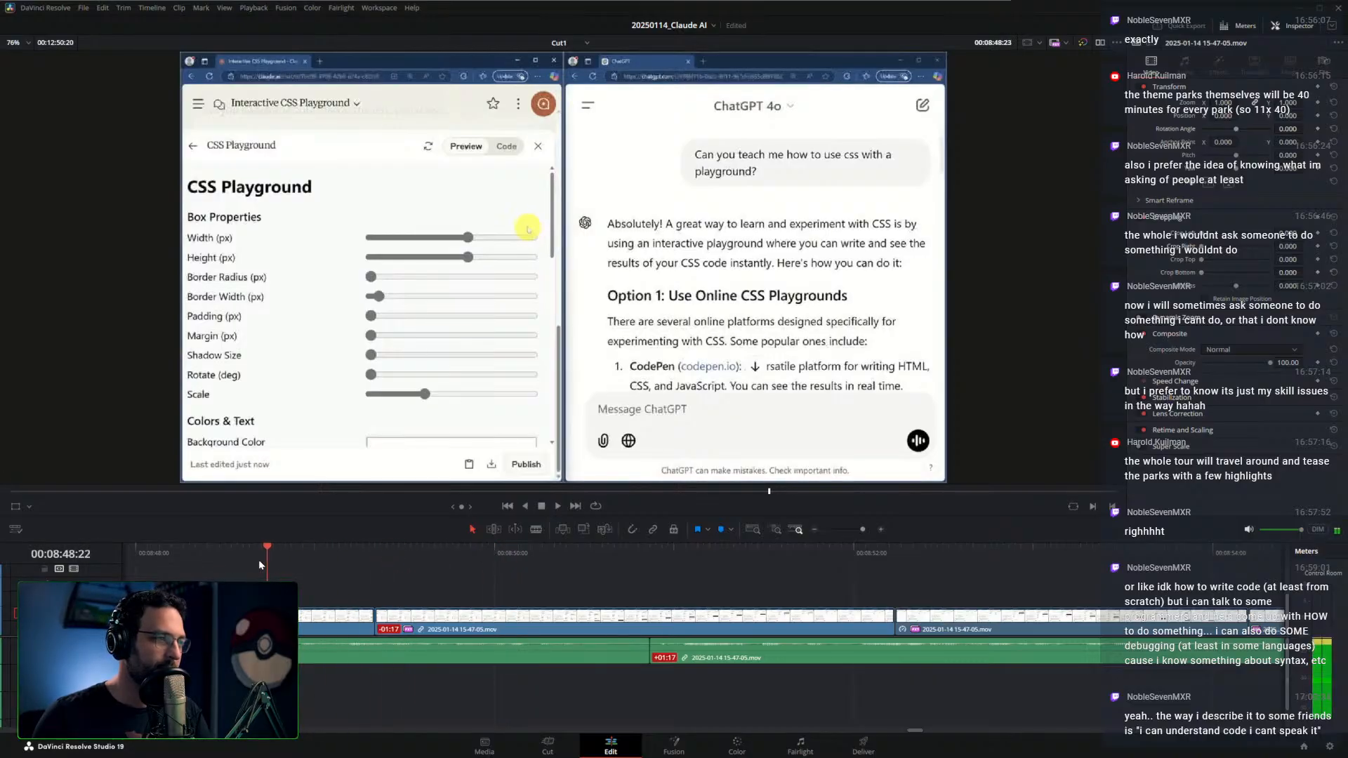
pyautogui.moveTo(173, 563); pyautogui.dragTo(1034, 567)
pyautogui.moveTo(1022, 575); pyautogui.dragTo(308, 601)
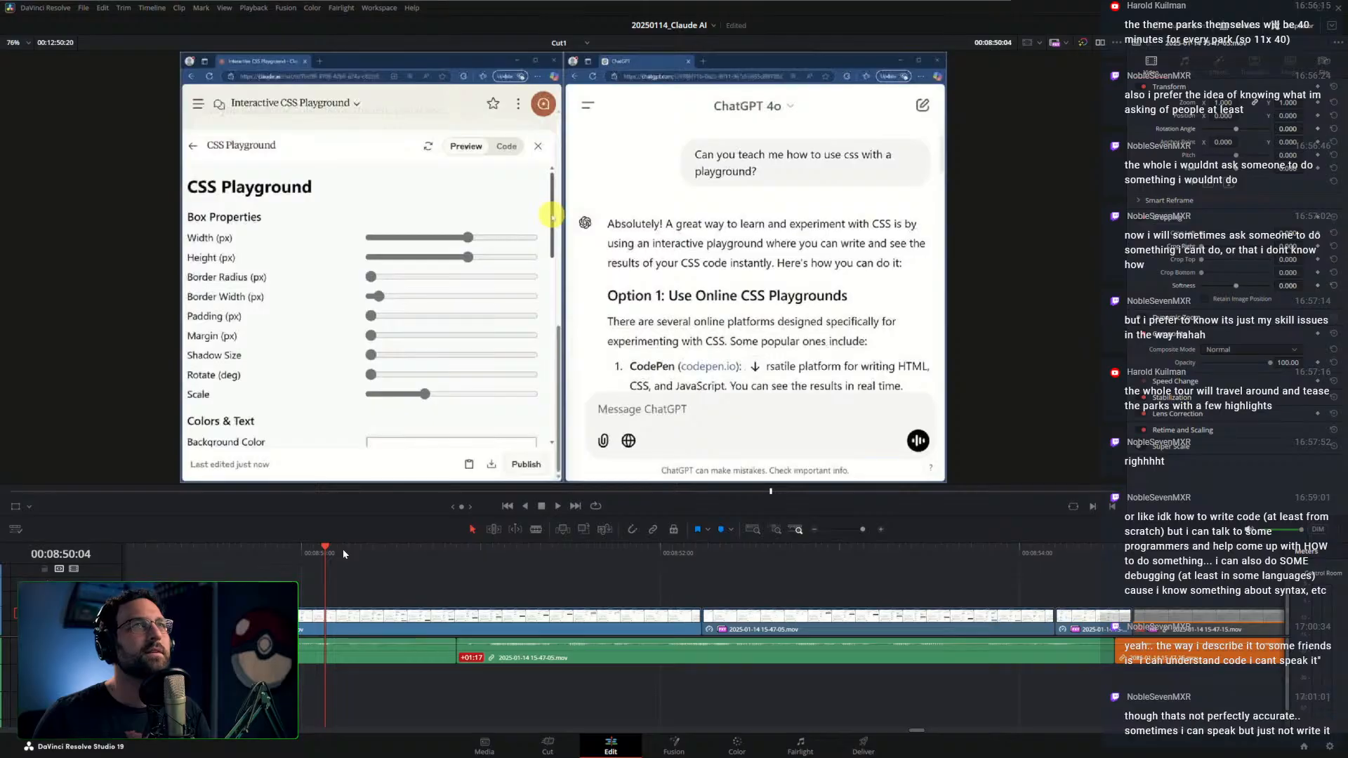
pyautogui.moveTo(344, 549); pyautogui.dragTo(284, 565)
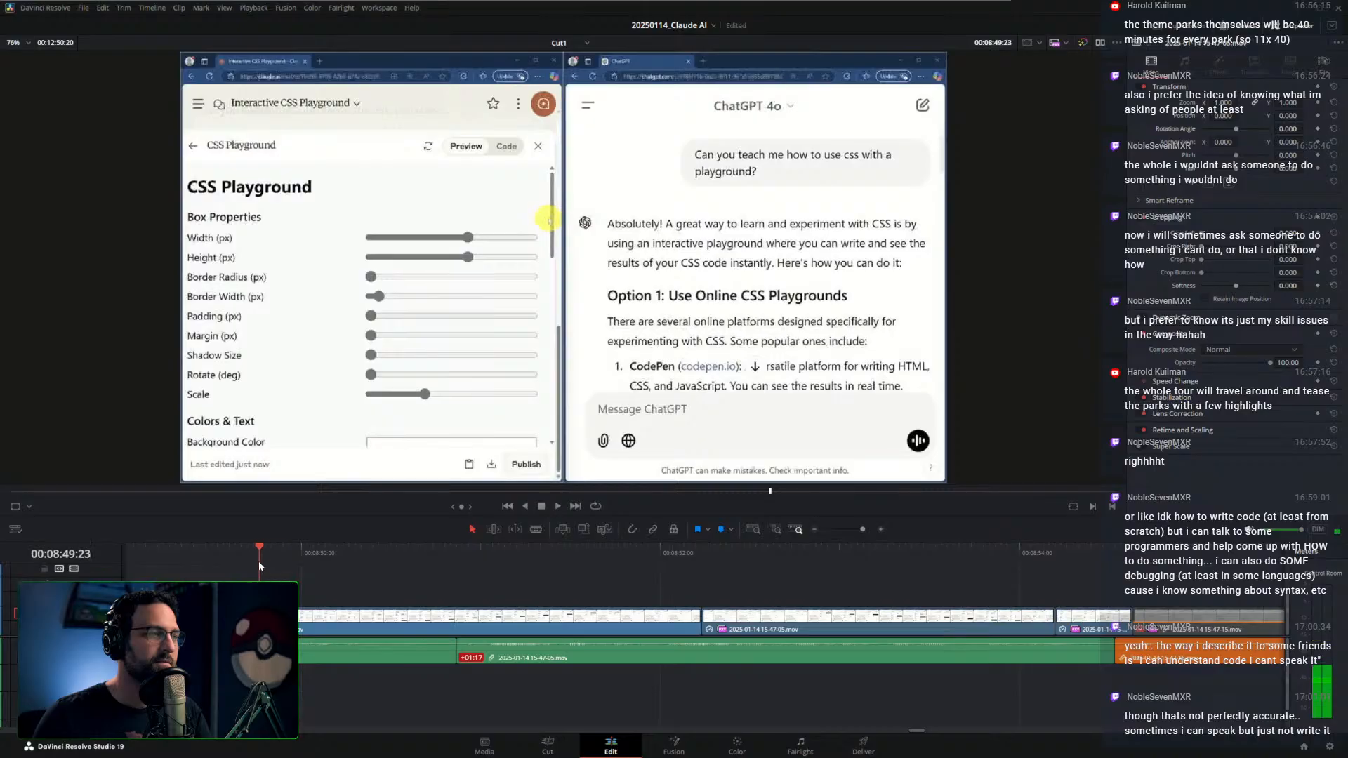
pyautogui.moveTo(184, 549)
pyautogui.mouseDown()
pyautogui.moveTo(267, 550)
pyautogui.moveTo(191, 550)
pyautogui.mouseUp()
pyautogui.moveTo(278, 565); pyautogui.dragTo(612, 581)
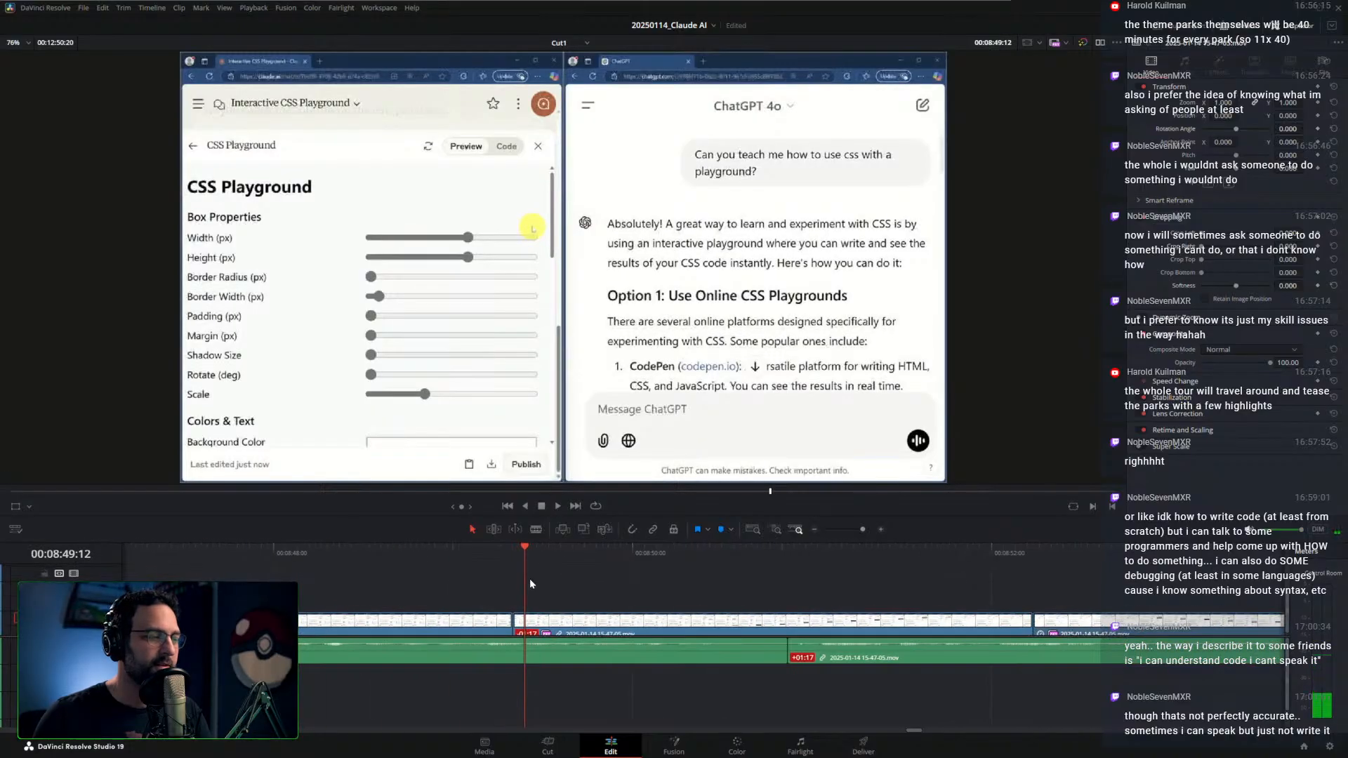
# Duplicate clip 15-47-05's video onto the track above and remove the part of the copy before 08:49:11
pyautogui.moveTo(523, 555); pyautogui.dragTo(522, 556)
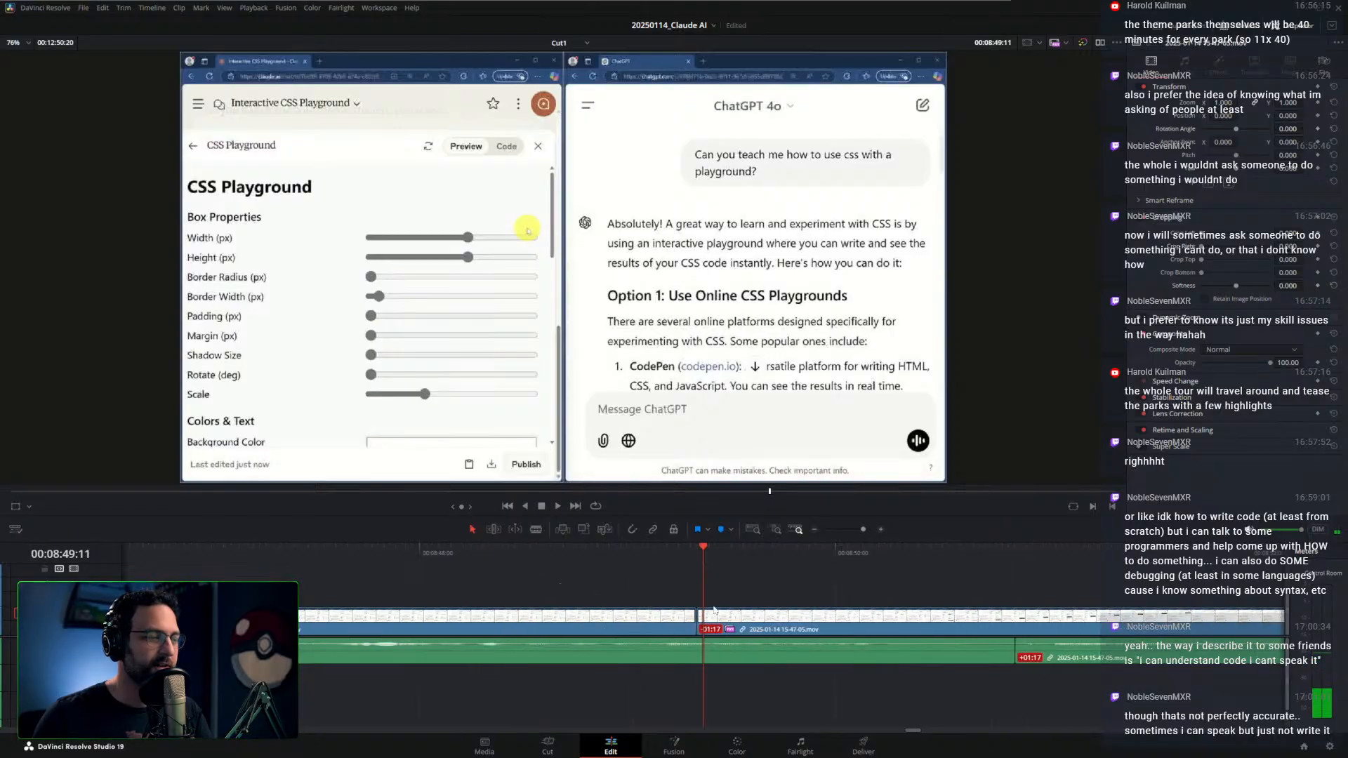
pyautogui.scroll(1, 547, 602)
pyautogui.moveTo(535, 608); pyautogui.dragTo(534, 597)
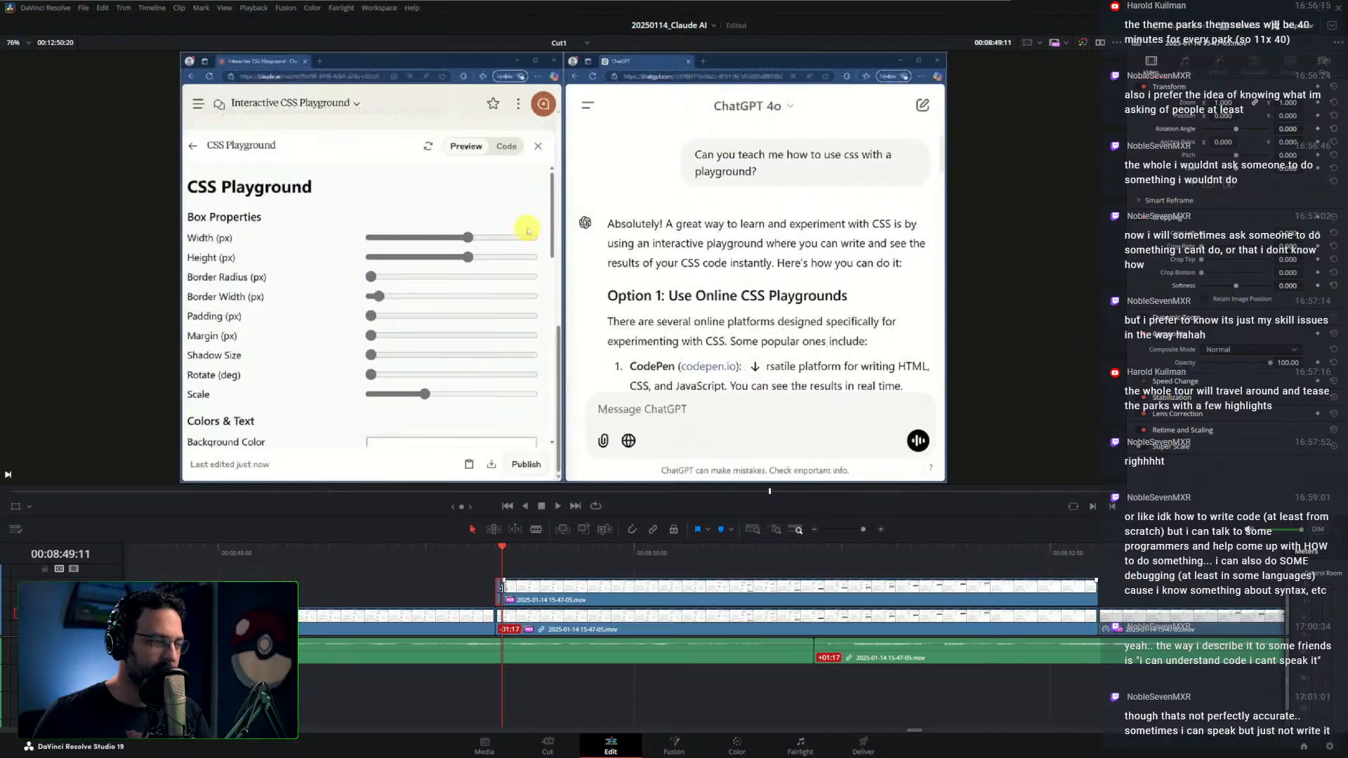
pyautogui.press('BackSpace')
# Split the upper copy of clip 15-47-05 at 08:49:12 to isolate the single frame at 08:49:11
pyautogui.press('Right')
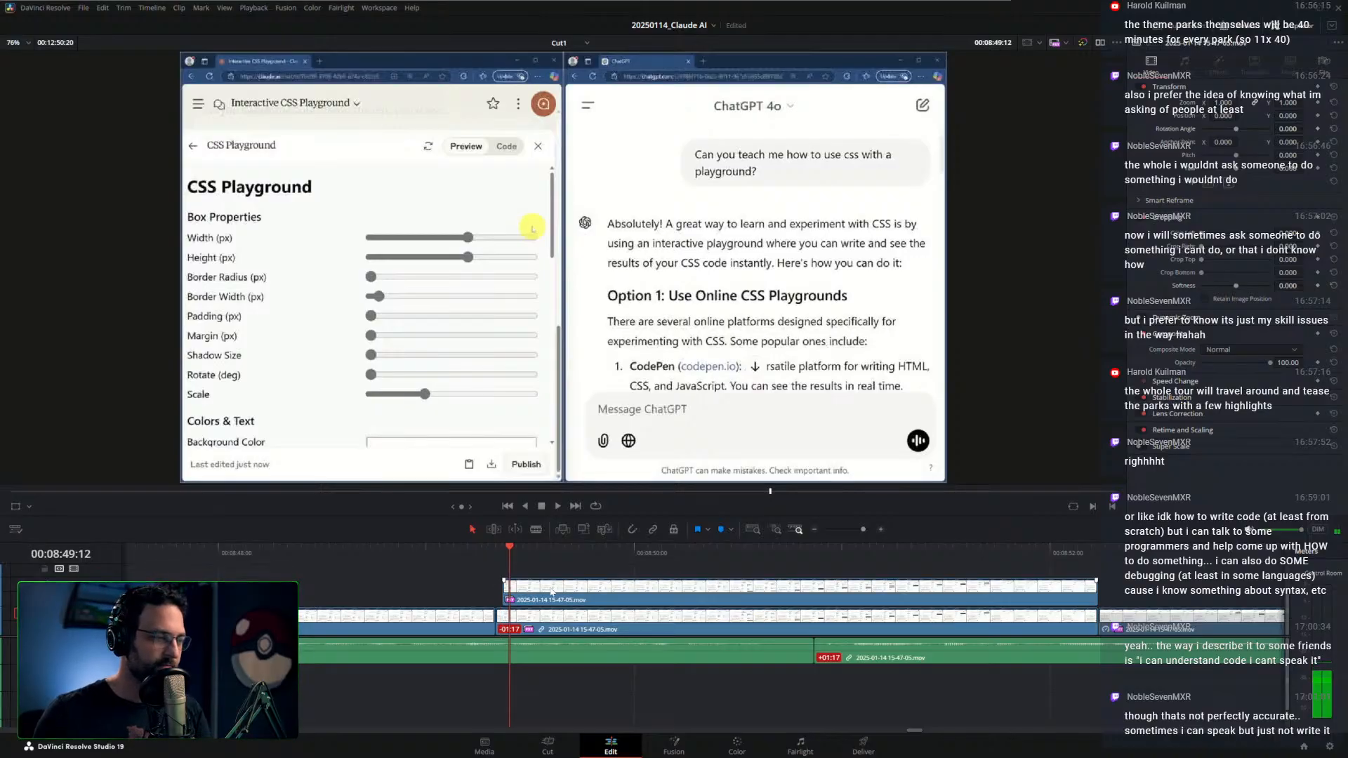
pyautogui.click(551, 592)
pyautogui.hotkey('ctrl', 'b')
pyautogui.press('Left')
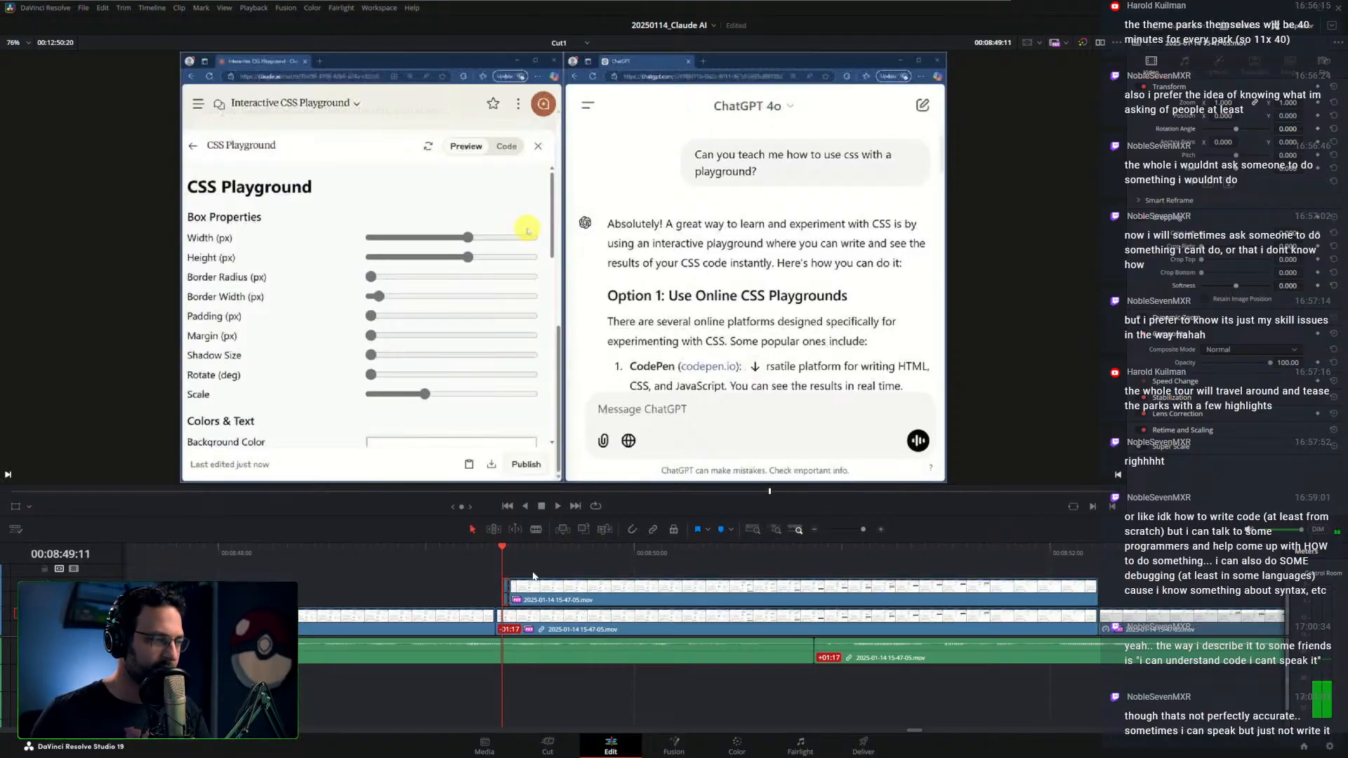
# Split the upper copy at 08:49:25 and delete the piece between 08:49:12 and 08:49:25, leaving a gap
pyautogui.moveTo(521, 550); pyautogui.dragTo(597, 549)
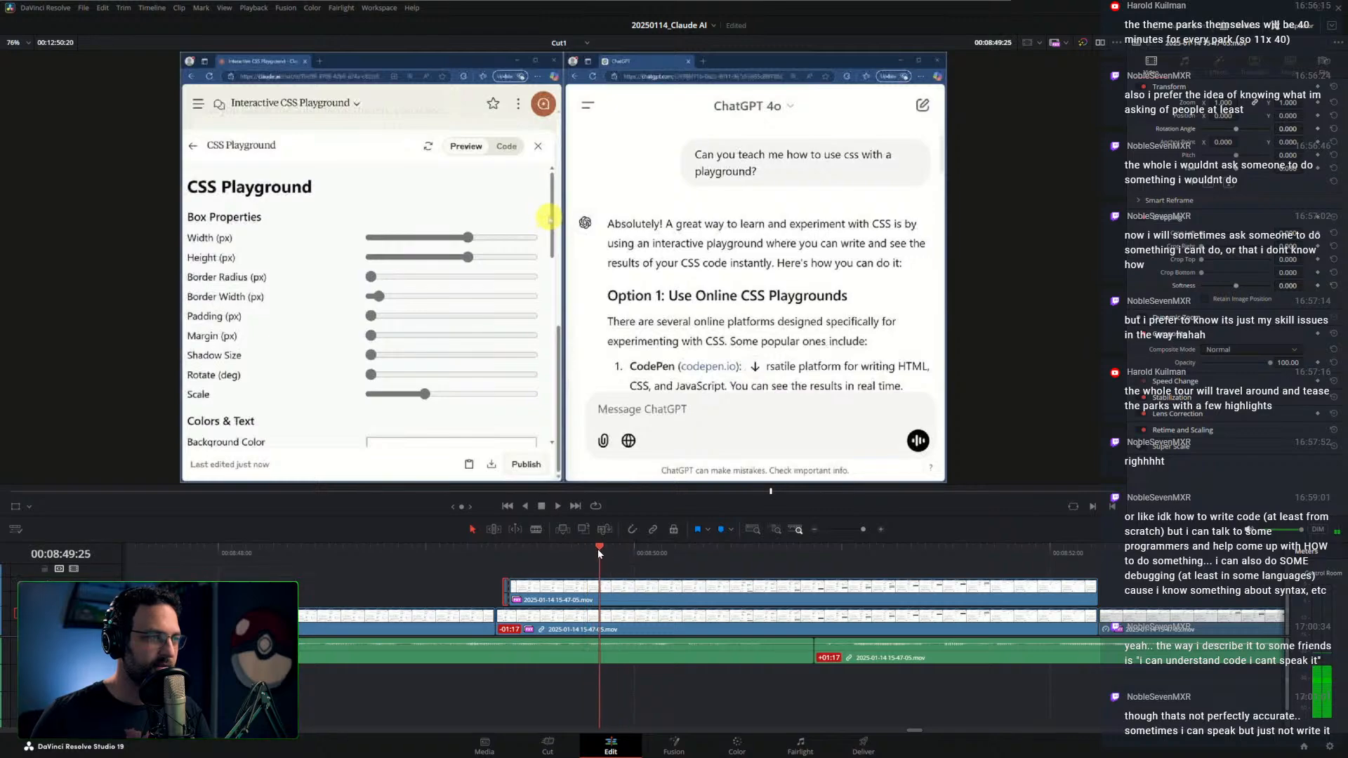
pyautogui.click(621, 599)
pyautogui.hotkey('ctrl', 'b')
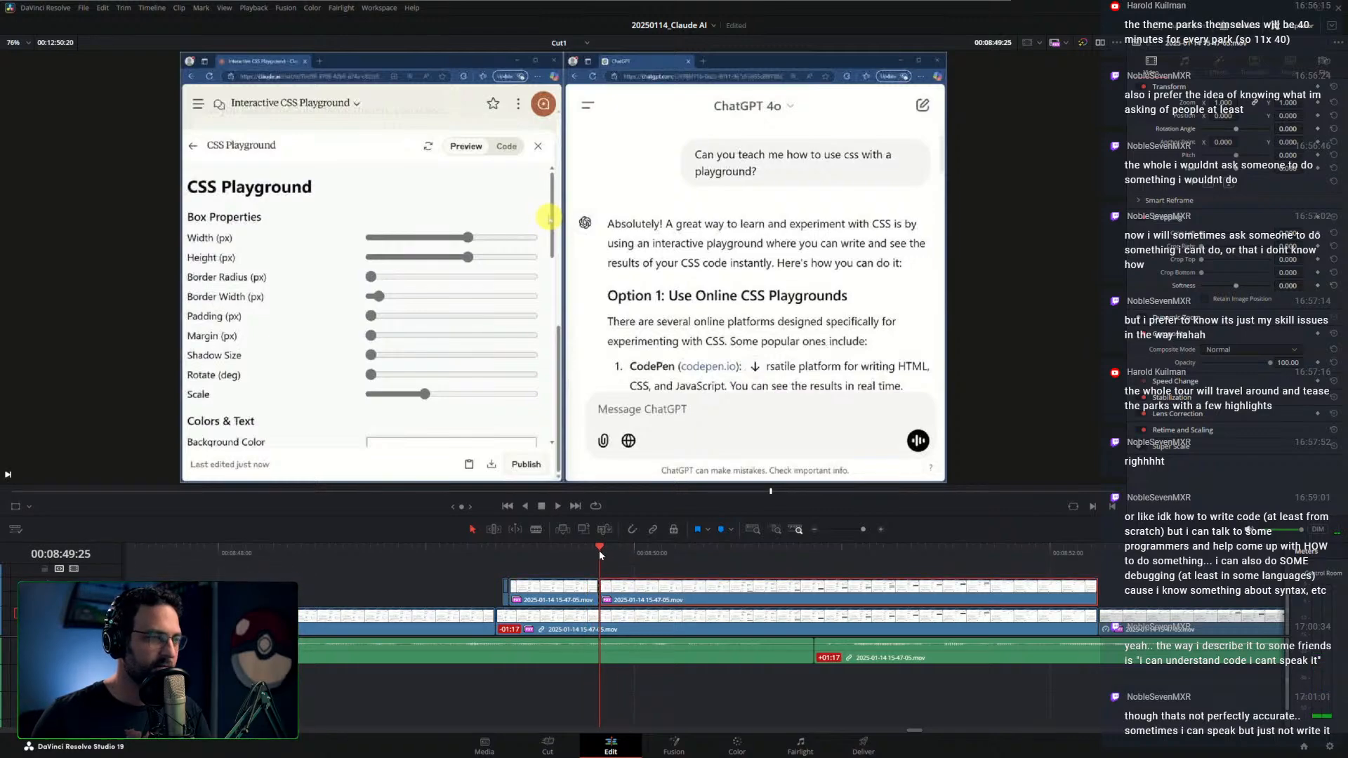
pyautogui.click(503, 546)
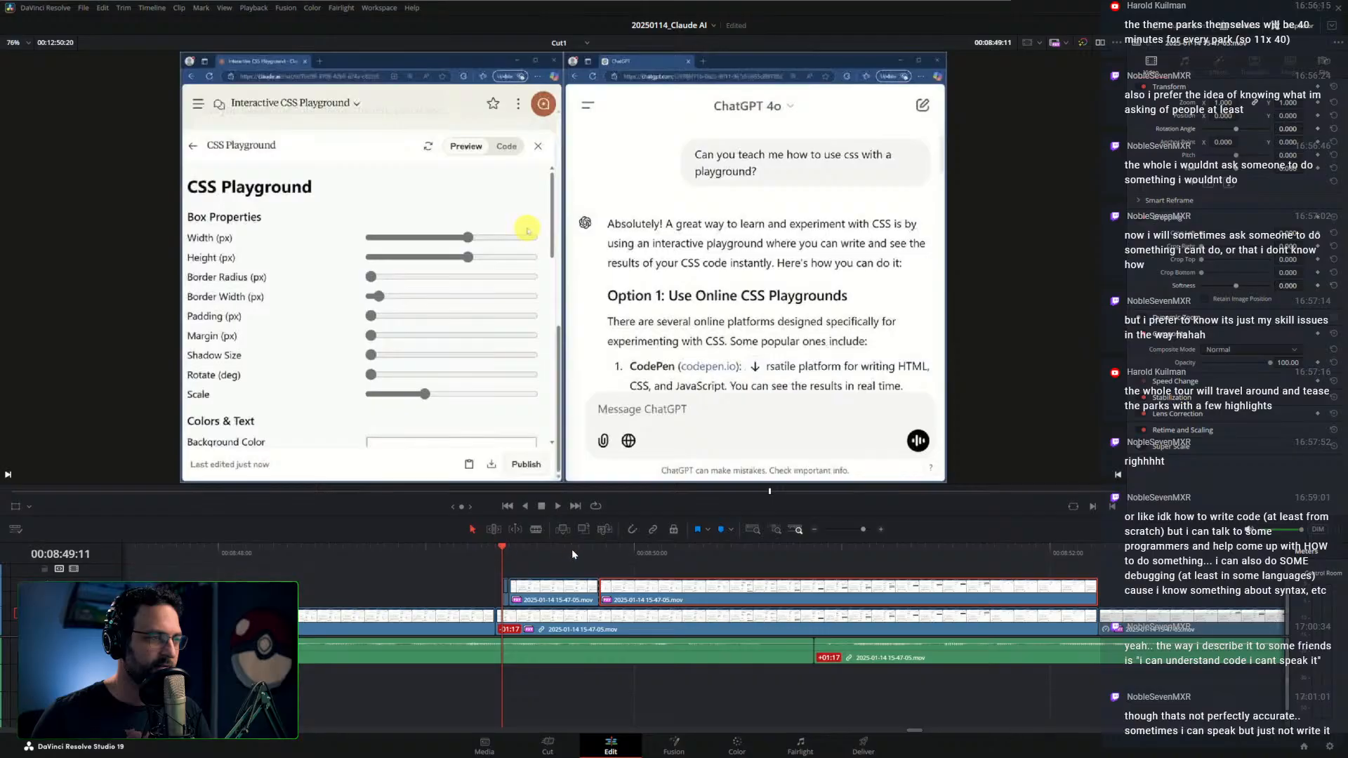
pyautogui.click(606, 552)
pyautogui.moveTo(605, 550); pyautogui.dragTo(553, 546)
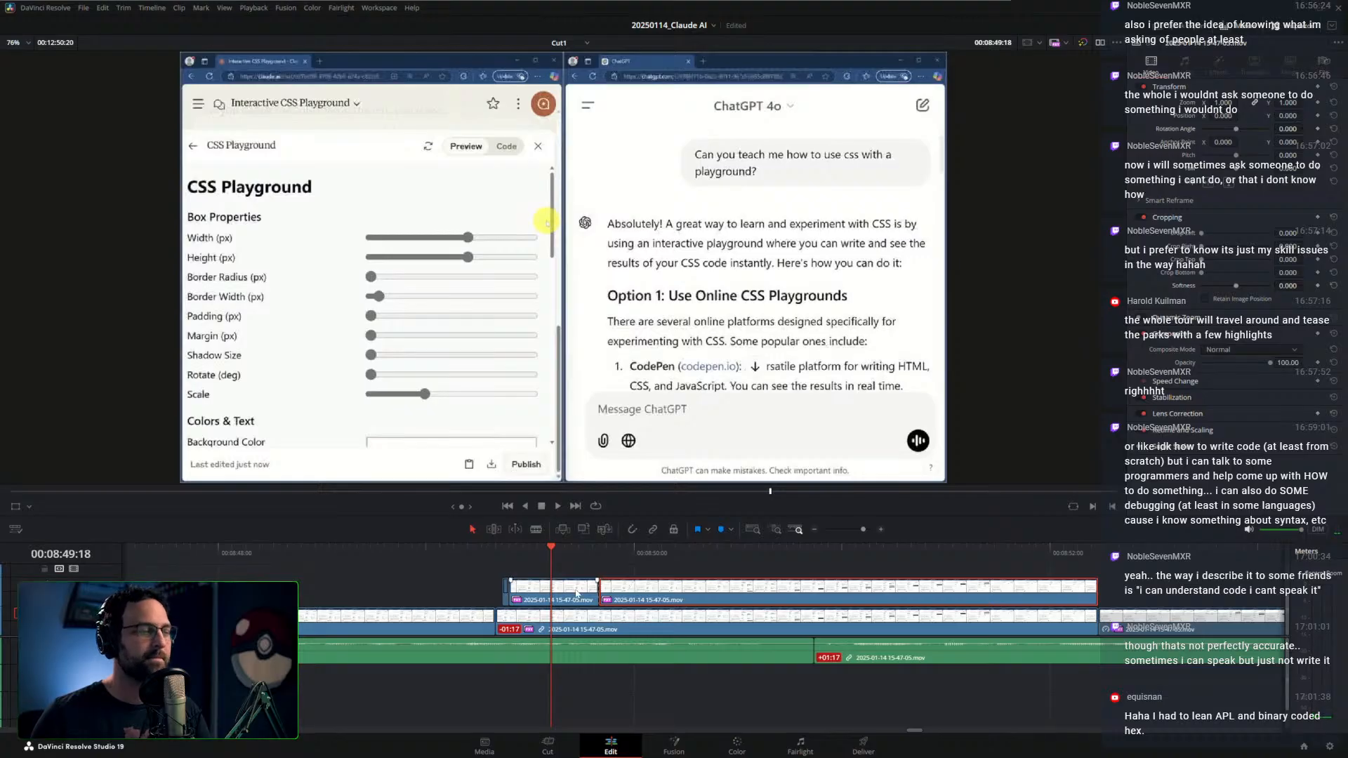
pyautogui.press('Delete')
# Split the remaining upper copy at 08:49:26 to isolate the single frame at 08:49:25
pyautogui.moveTo(591, 549); pyautogui.dragTo(596, 551)
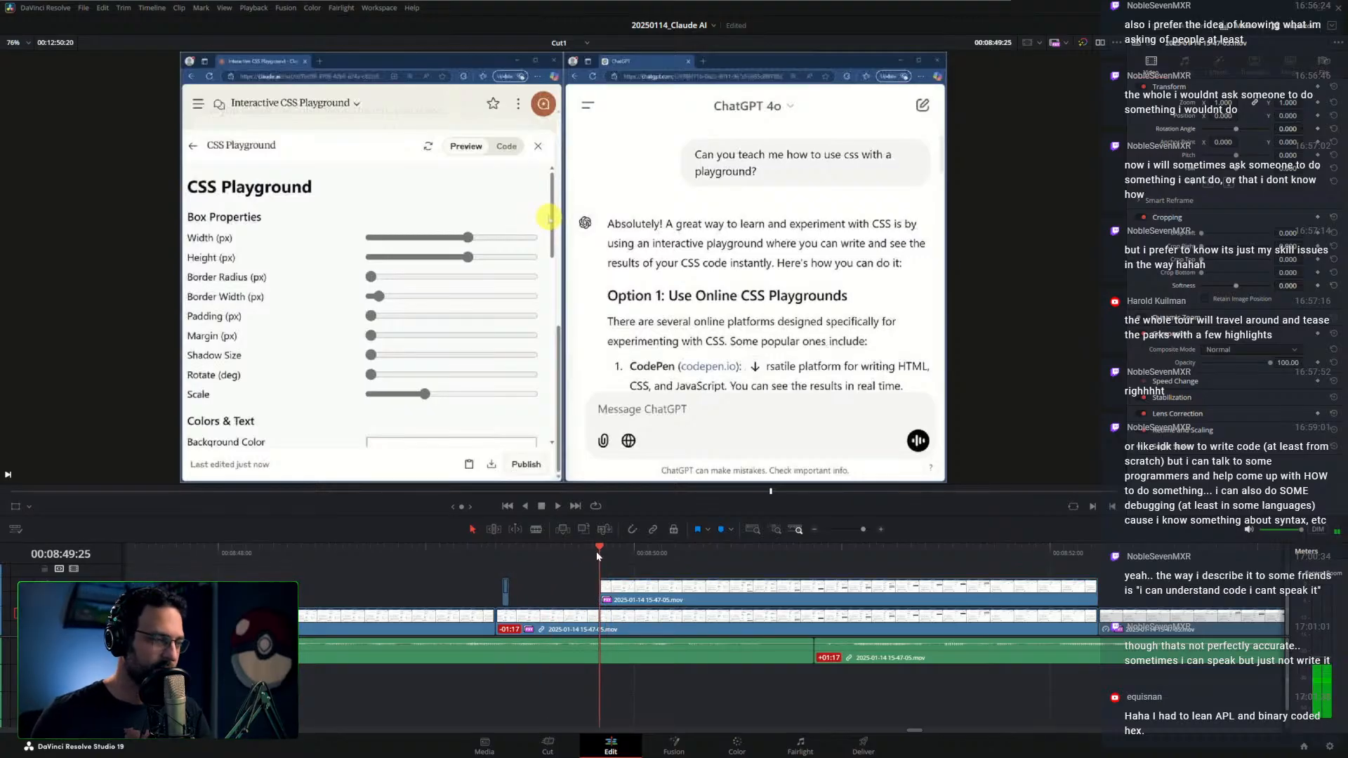
pyautogui.click(625, 594)
pyautogui.click(608, 555)
pyautogui.hotkey('ctrl', 'b')
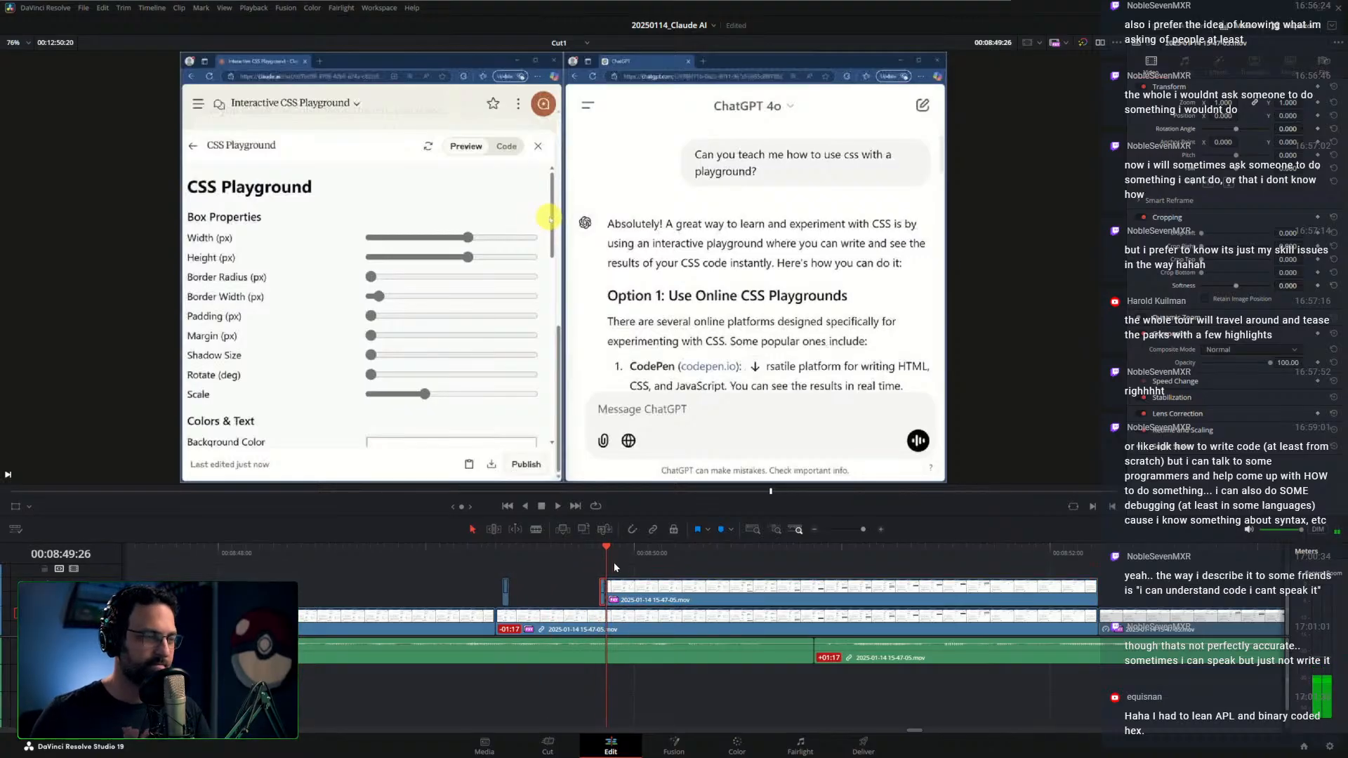
# Delete the upper copy after the single frame at 08:49:25 and stack that frame directly above the one at 08:49:11
pyautogui.press('Left')
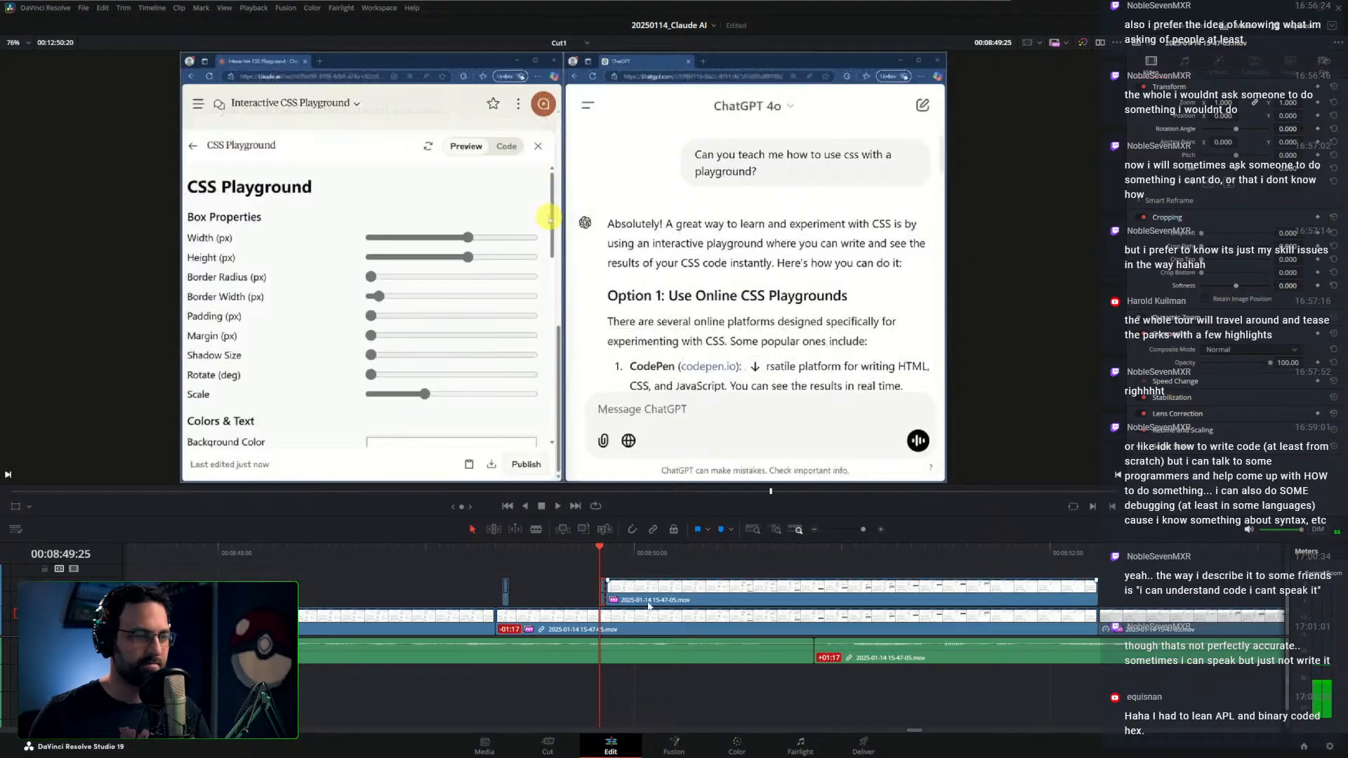
pyautogui.press('Delete')
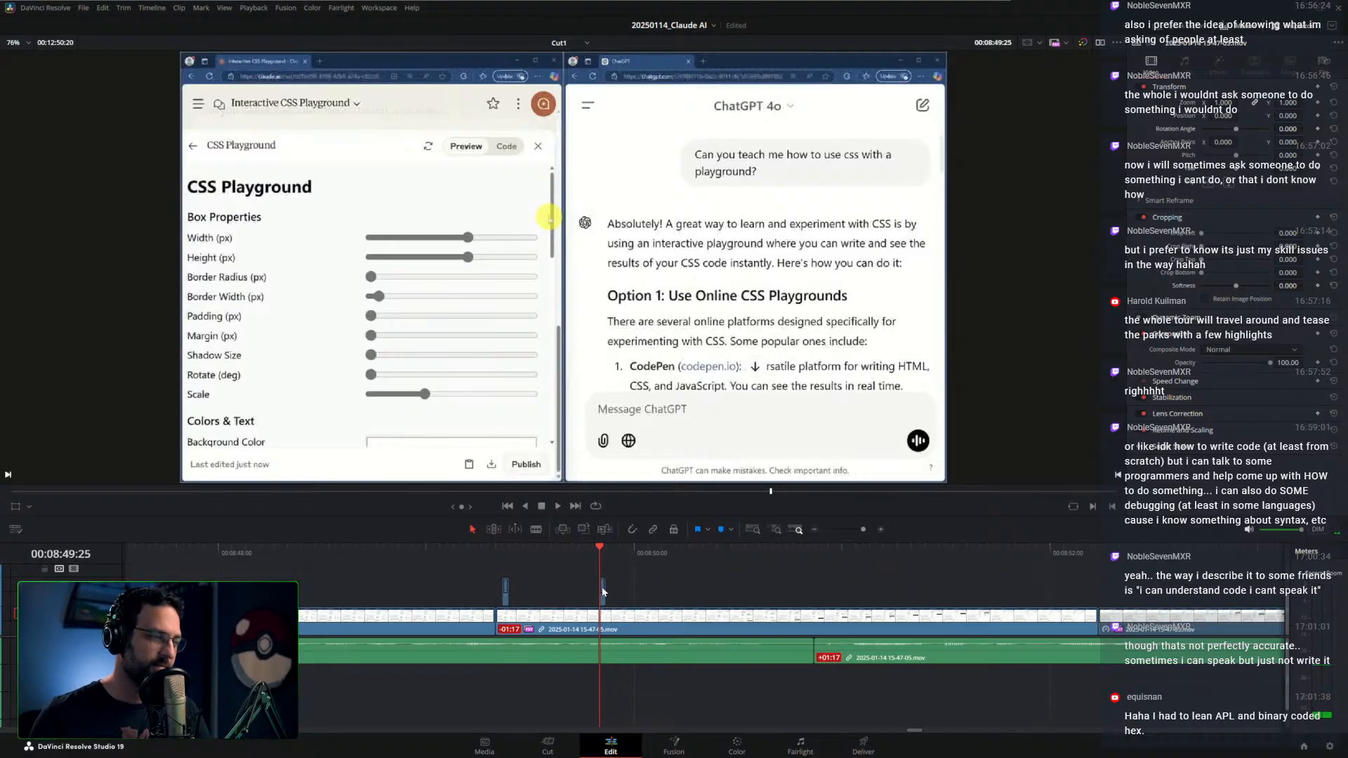
pyautogui.moveTo(602, 588); pyautogui.dragTo(503, 600)
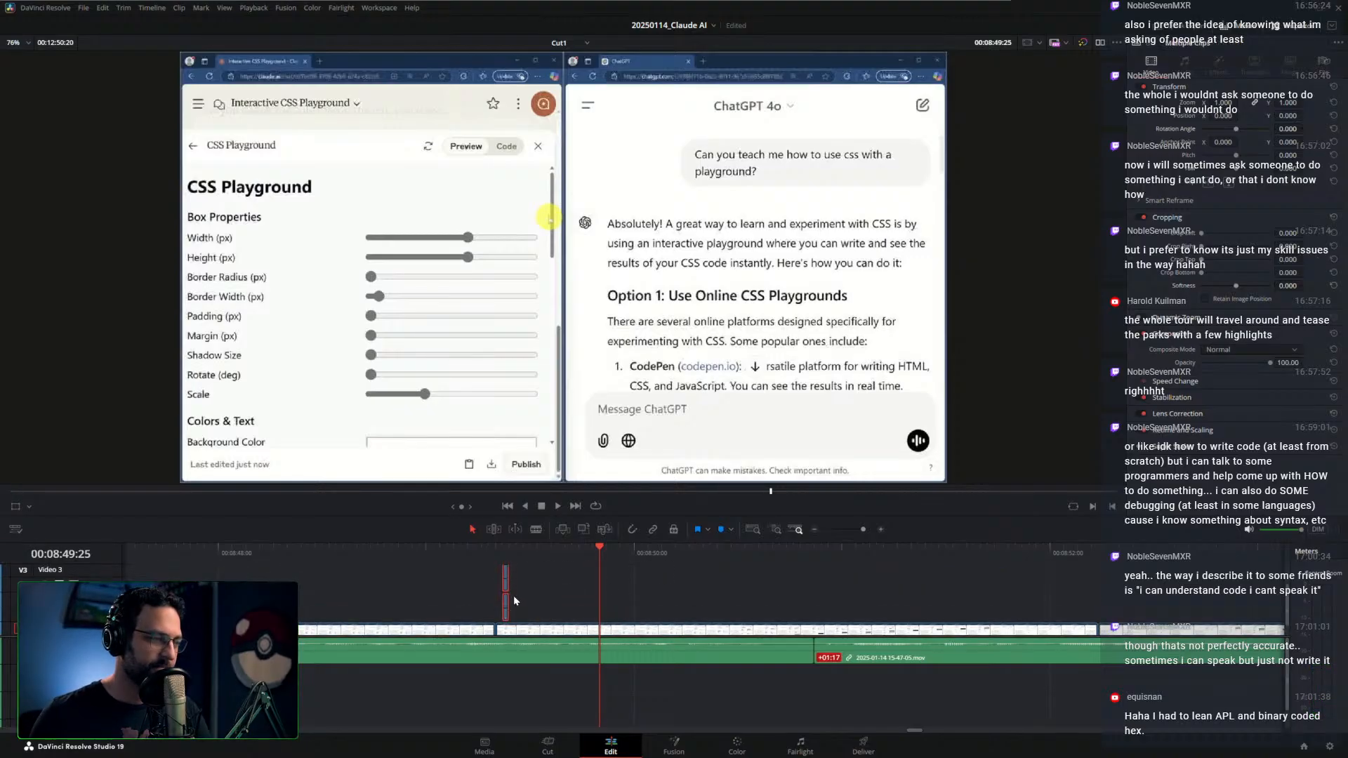
# Combine the two stacked single frames at 08:49:11 into a new Fusion clip
pyautogui.click(503, 554)
pyautogui.scroll(3, 531, 599)
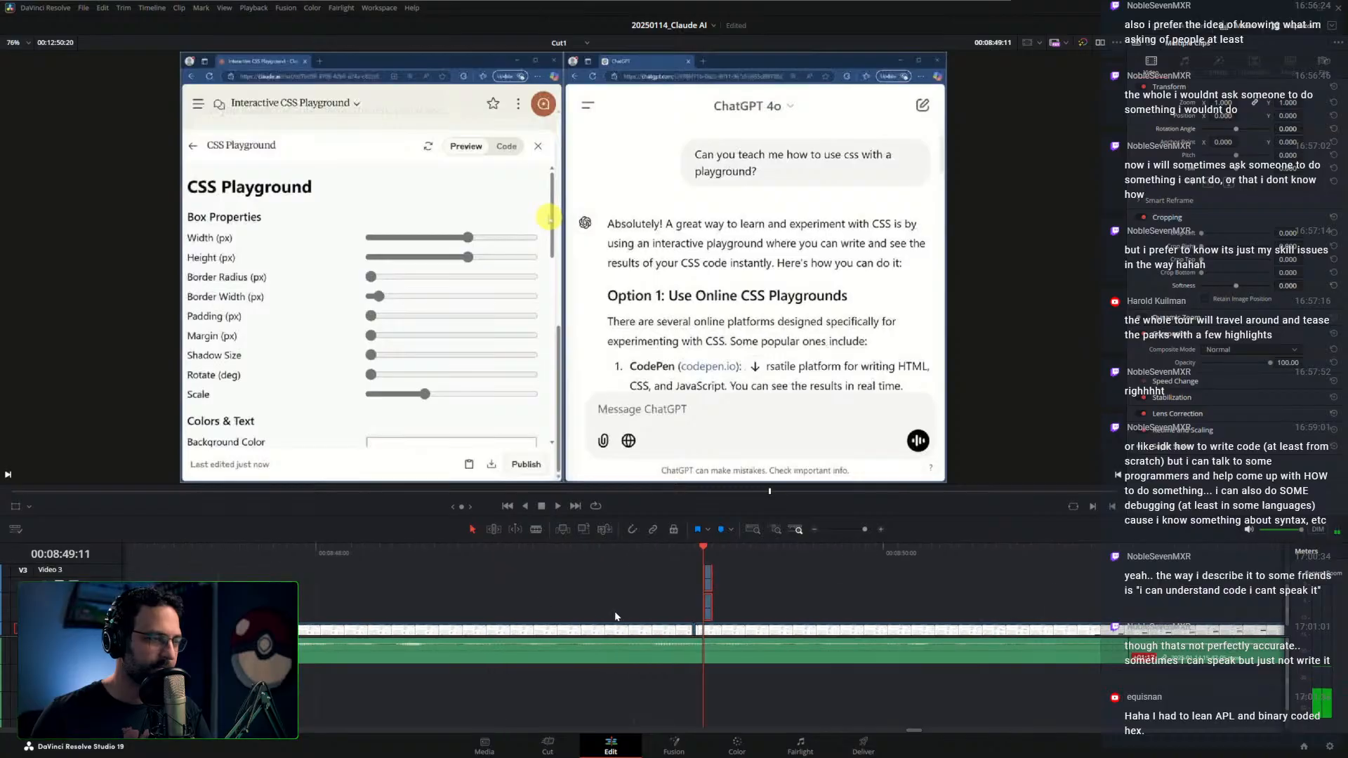
pyautogui.rightClick(708, 593)
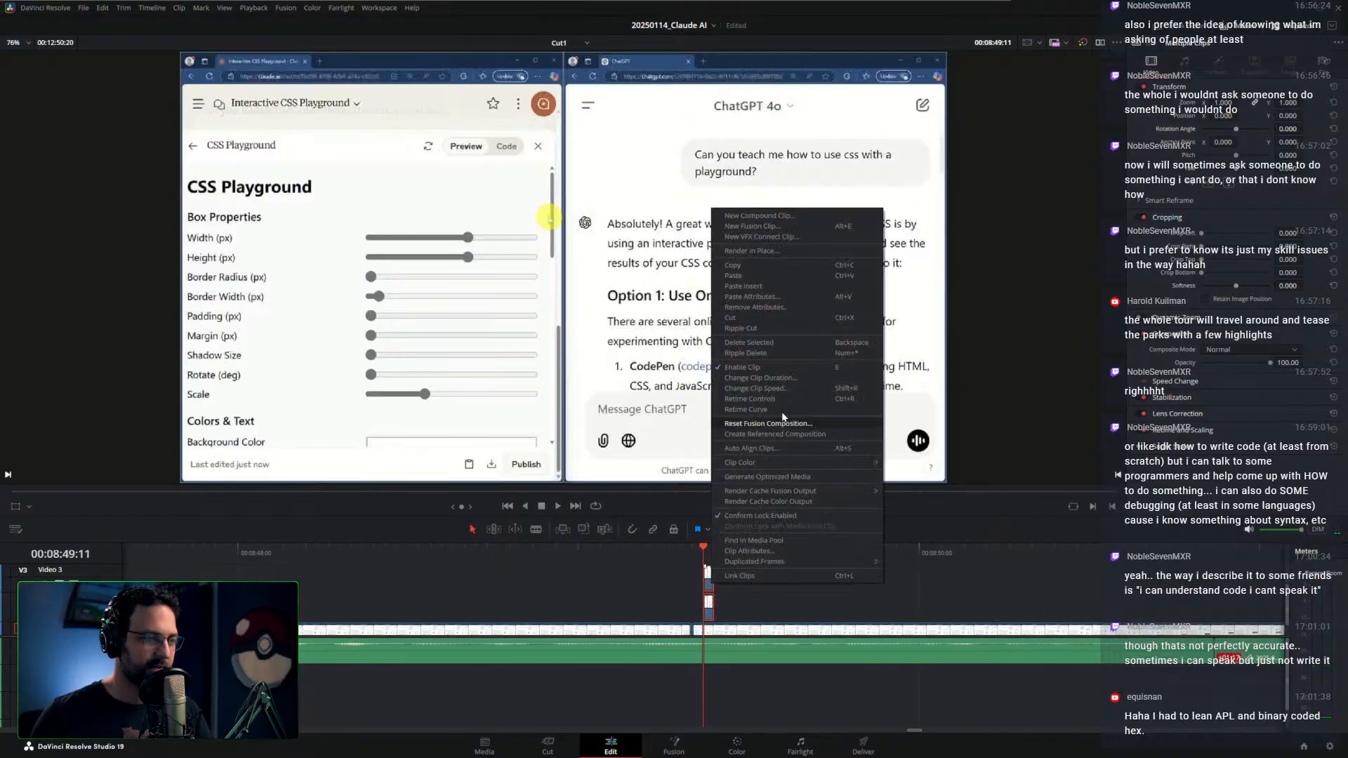
pyautogui.click(754, 226)
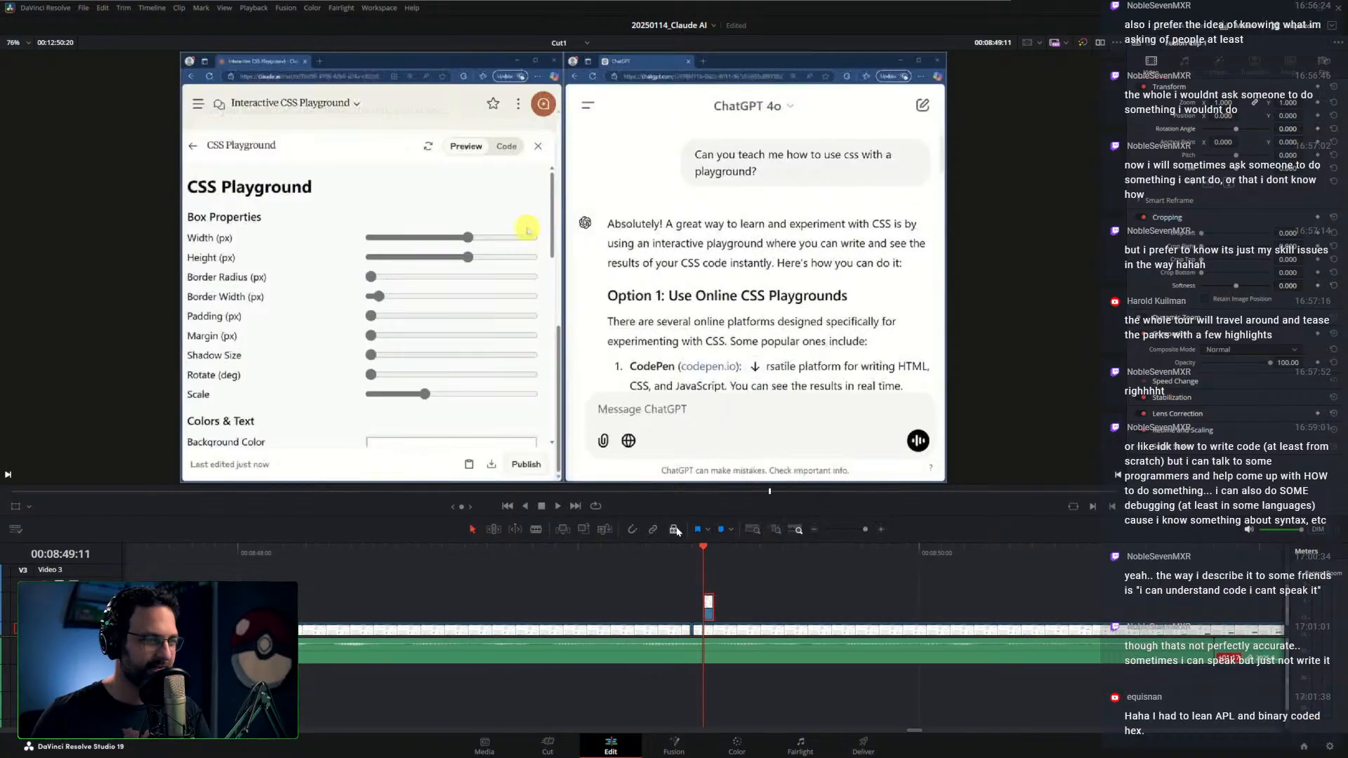
# Examine the new Fusion clip's merge and both MediaIn nodes in the Fusion viewers
pyautogui.click(671, 748)
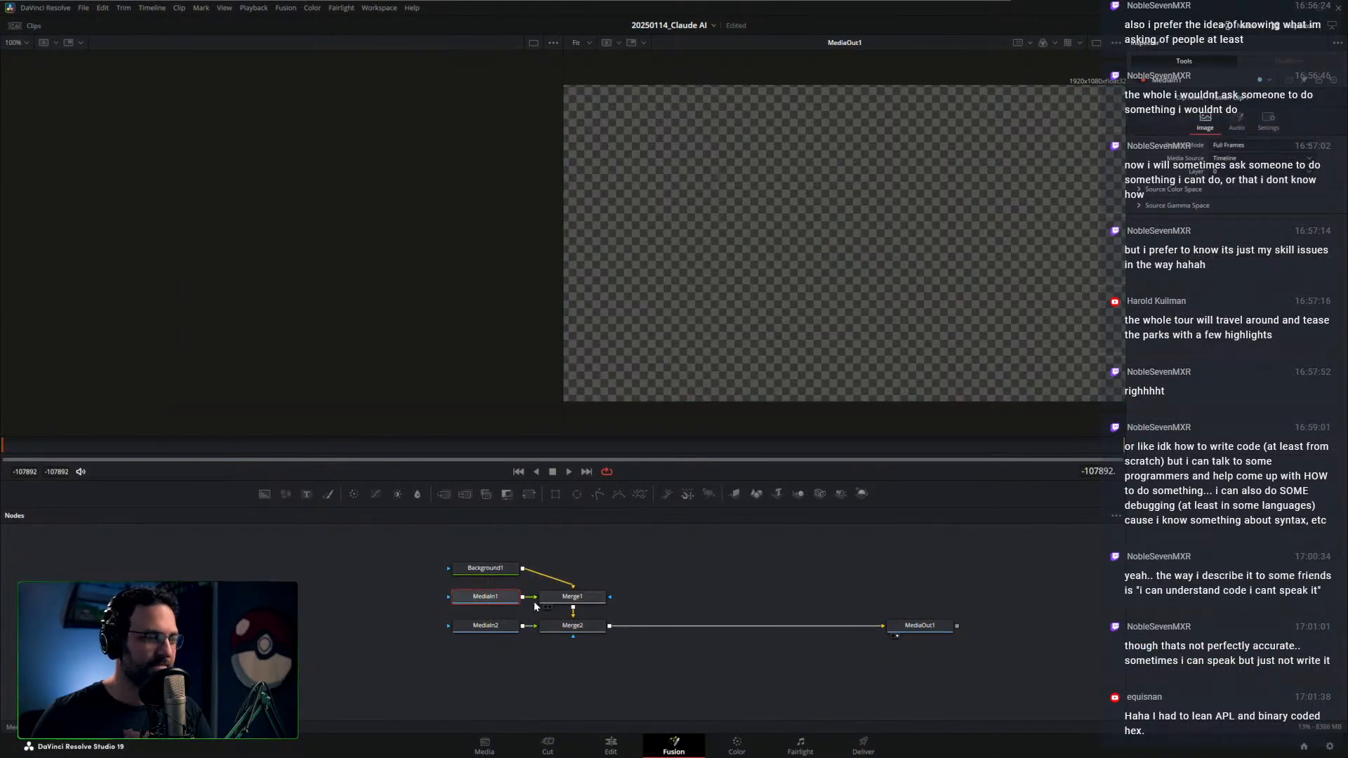
pyautogui.click(573, 625)
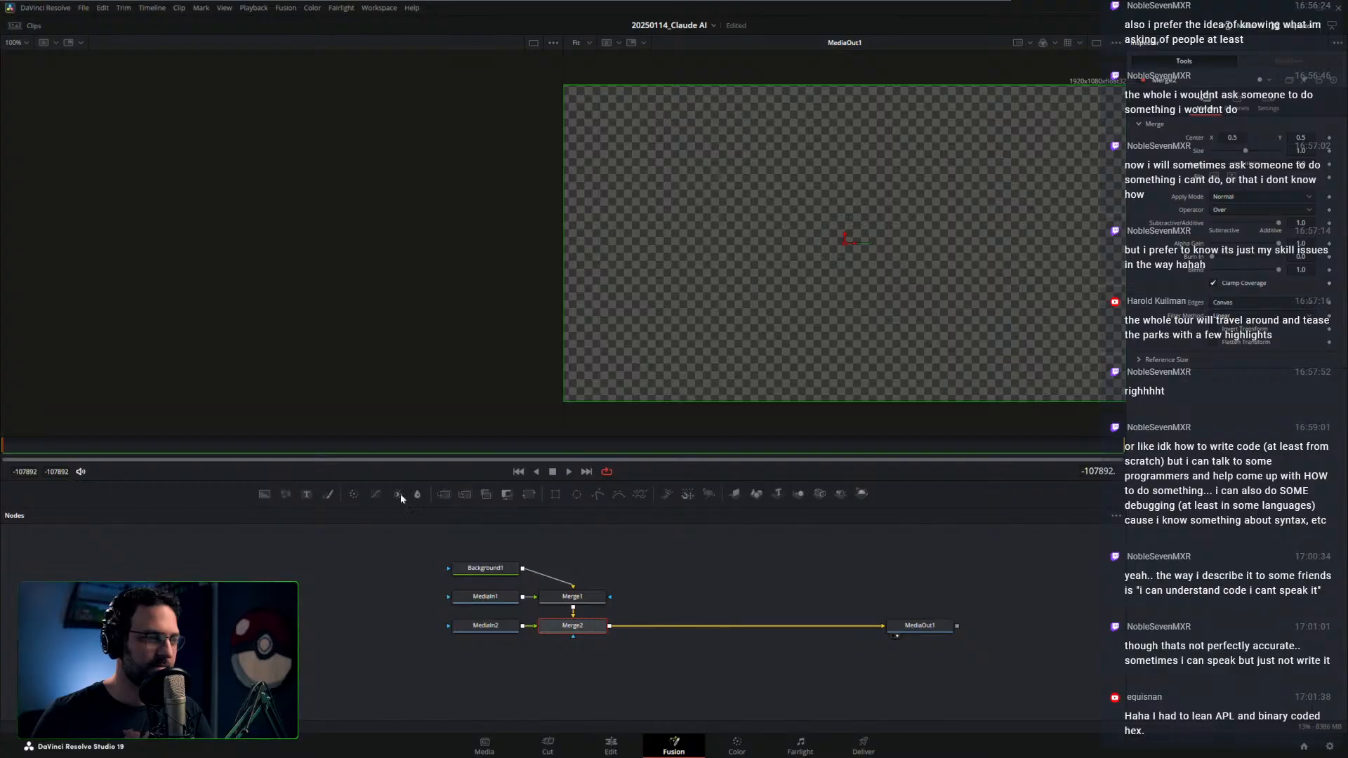
pyautogui.click(610, 745)
pyautogui.click(673, 746)
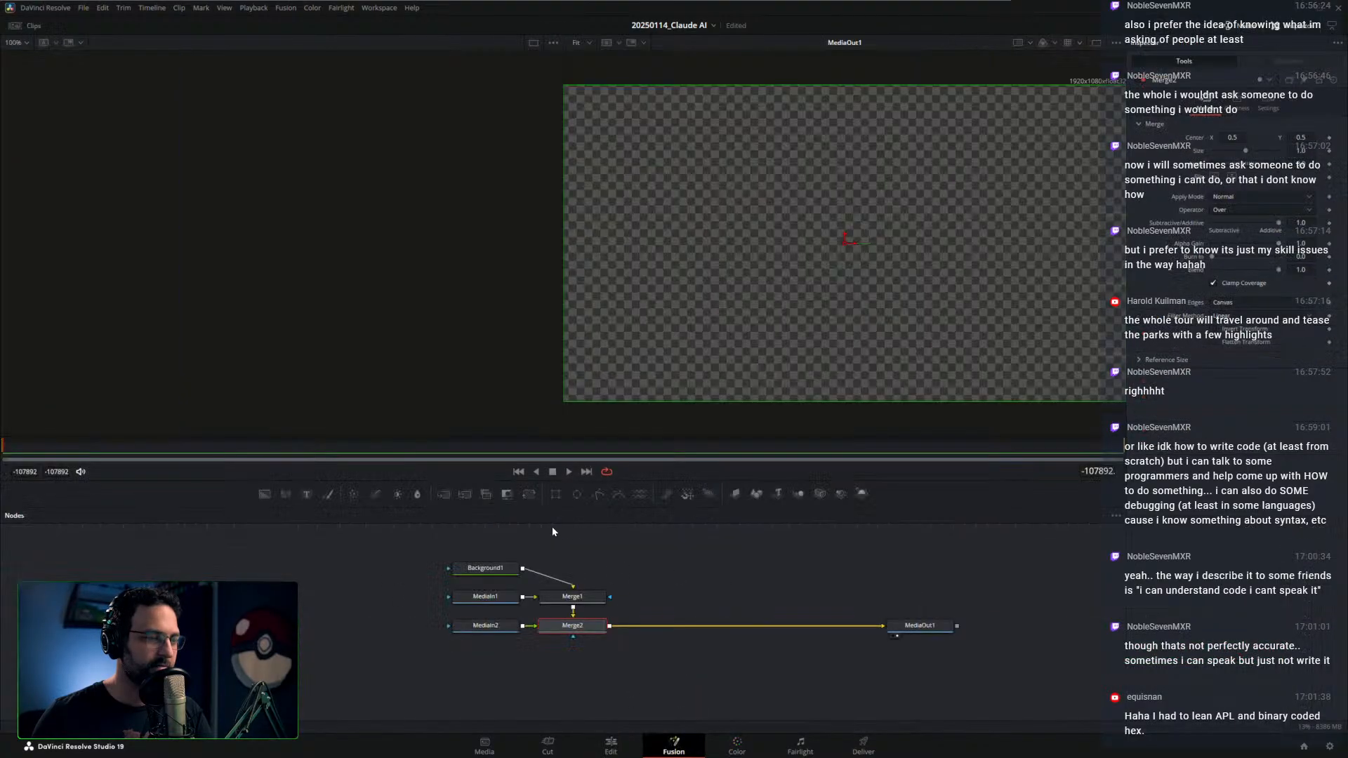
pyautogui.click(485, 596)
pyautogui.click(493, 627)
pyautogui.press('1')
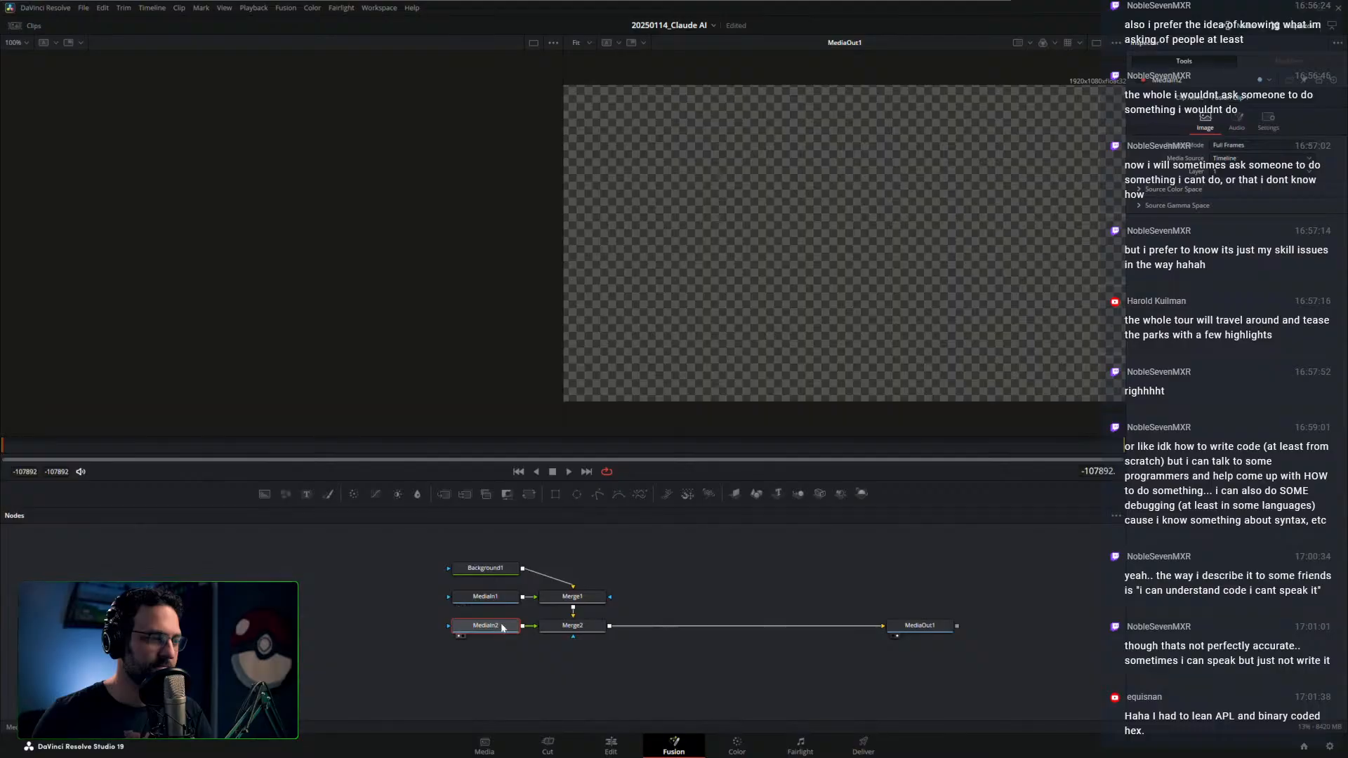
pyautogui.press('2')
pyautogui.click(493, 598)
pyautogui.press('1')
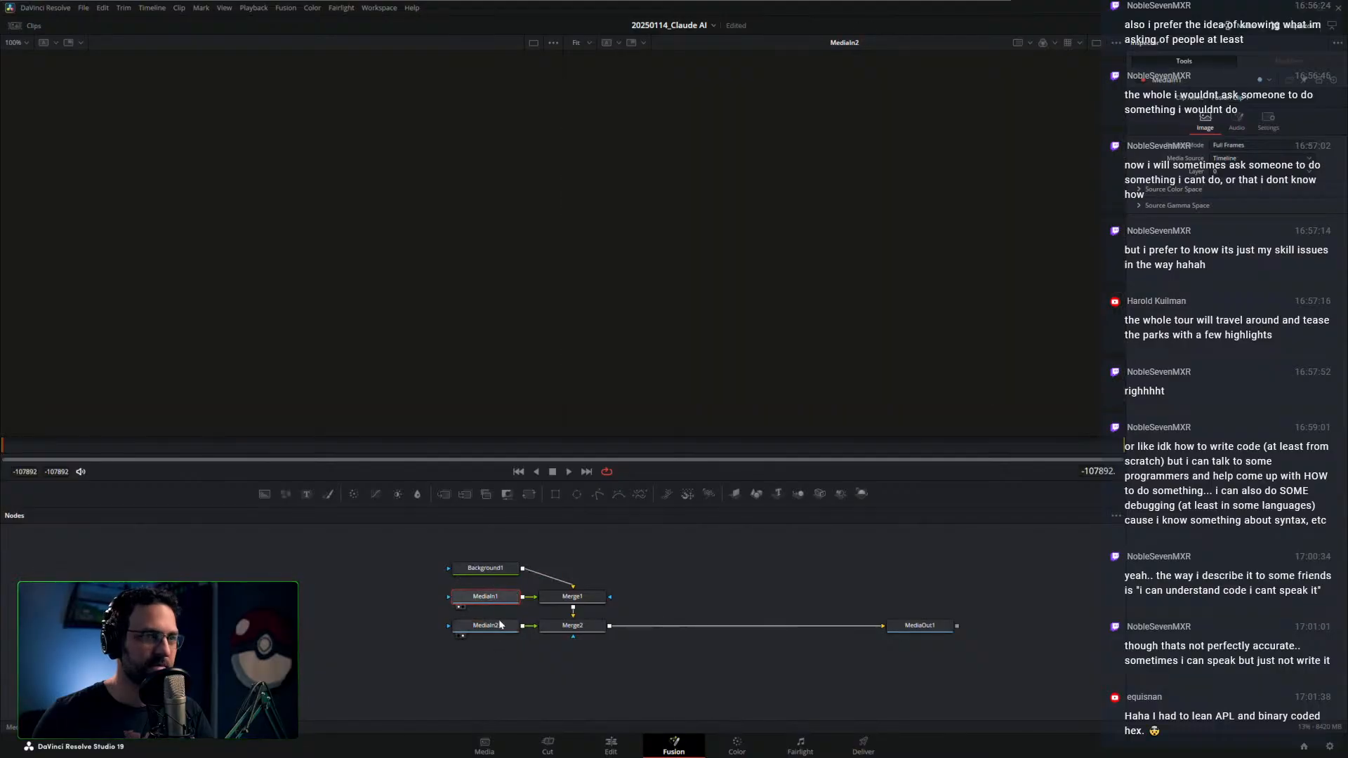
pyautogui.click(611, 746)
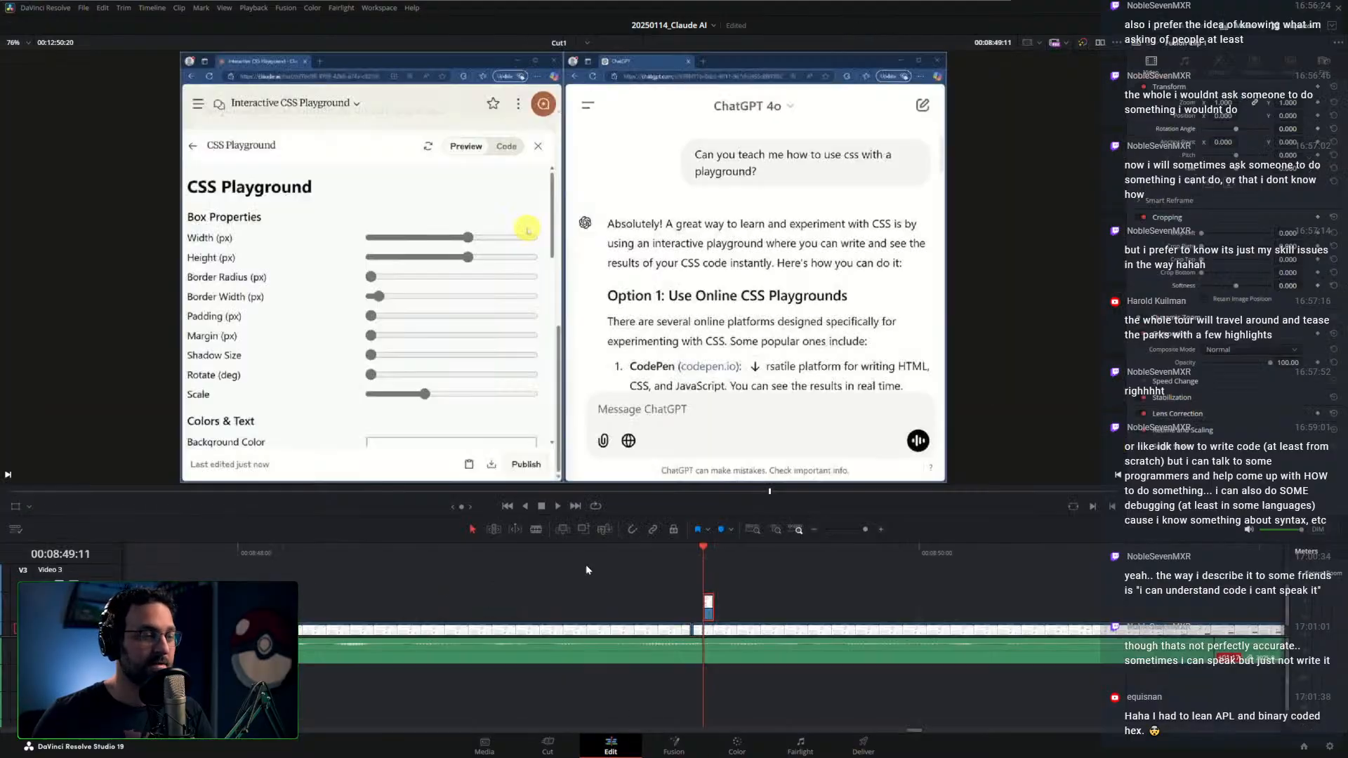
# Open the Fusion clip in its own timeline, extend both stacked frames to 00:00:01:16 and return to Cut1
pyautogui.rightClick(709, 602)
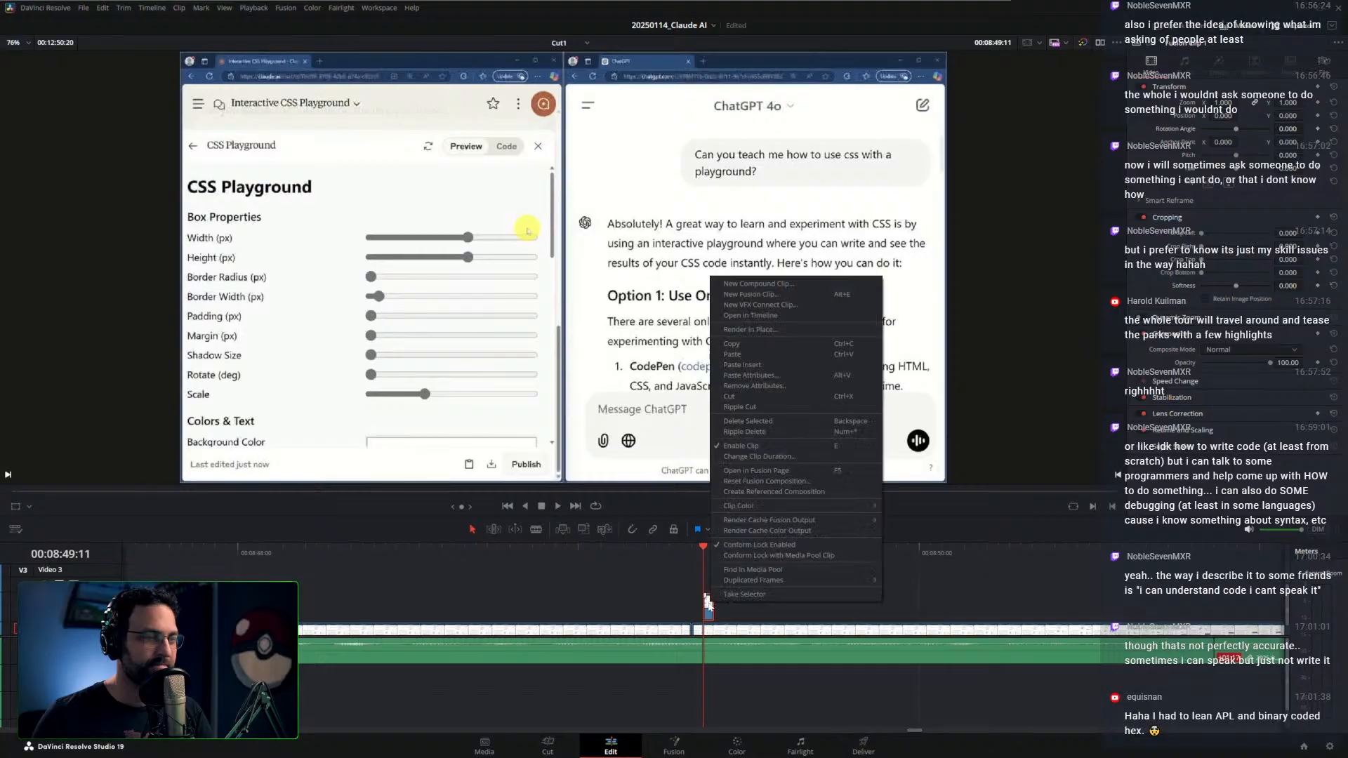
pyautogui.click(714, 612)
pyautogui.rightClick(713, 609)
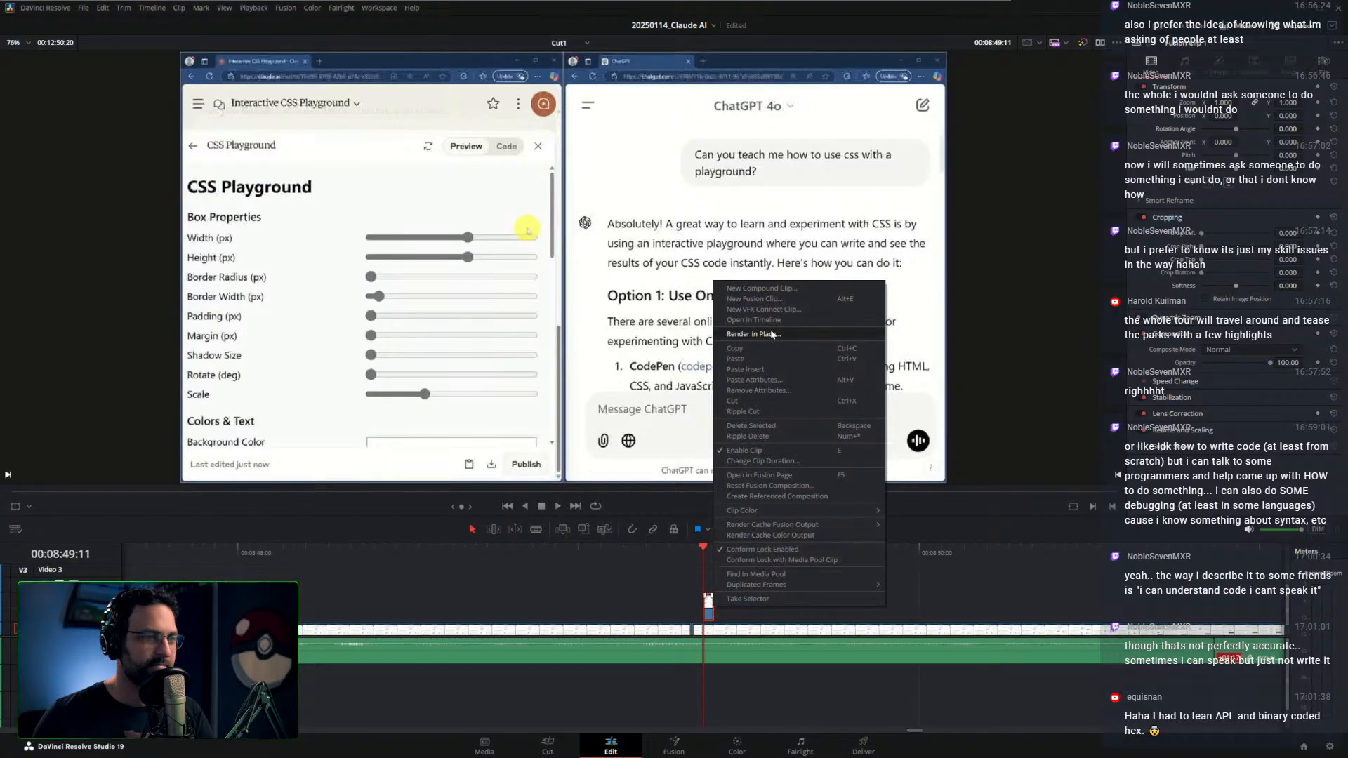
pyautogui.click(751, 320)
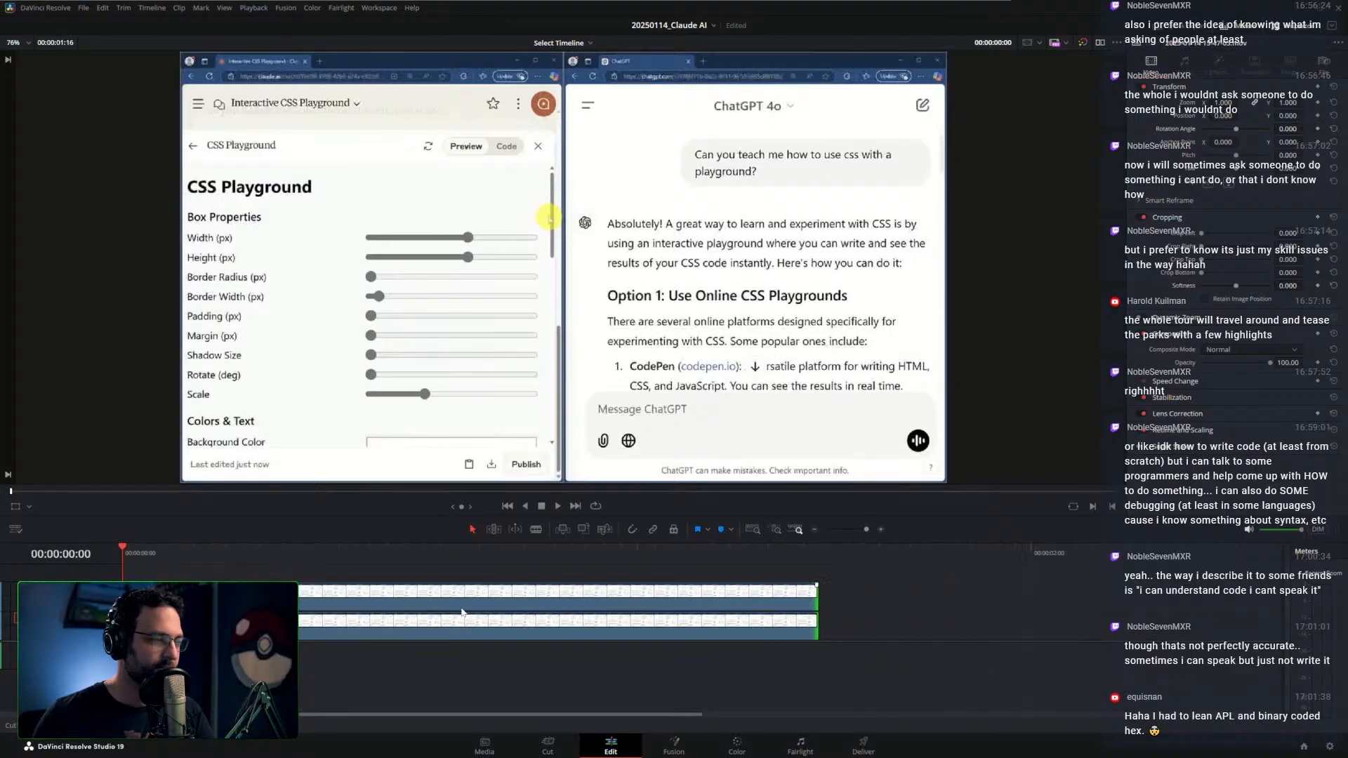
pyautogui.click(15, 530)
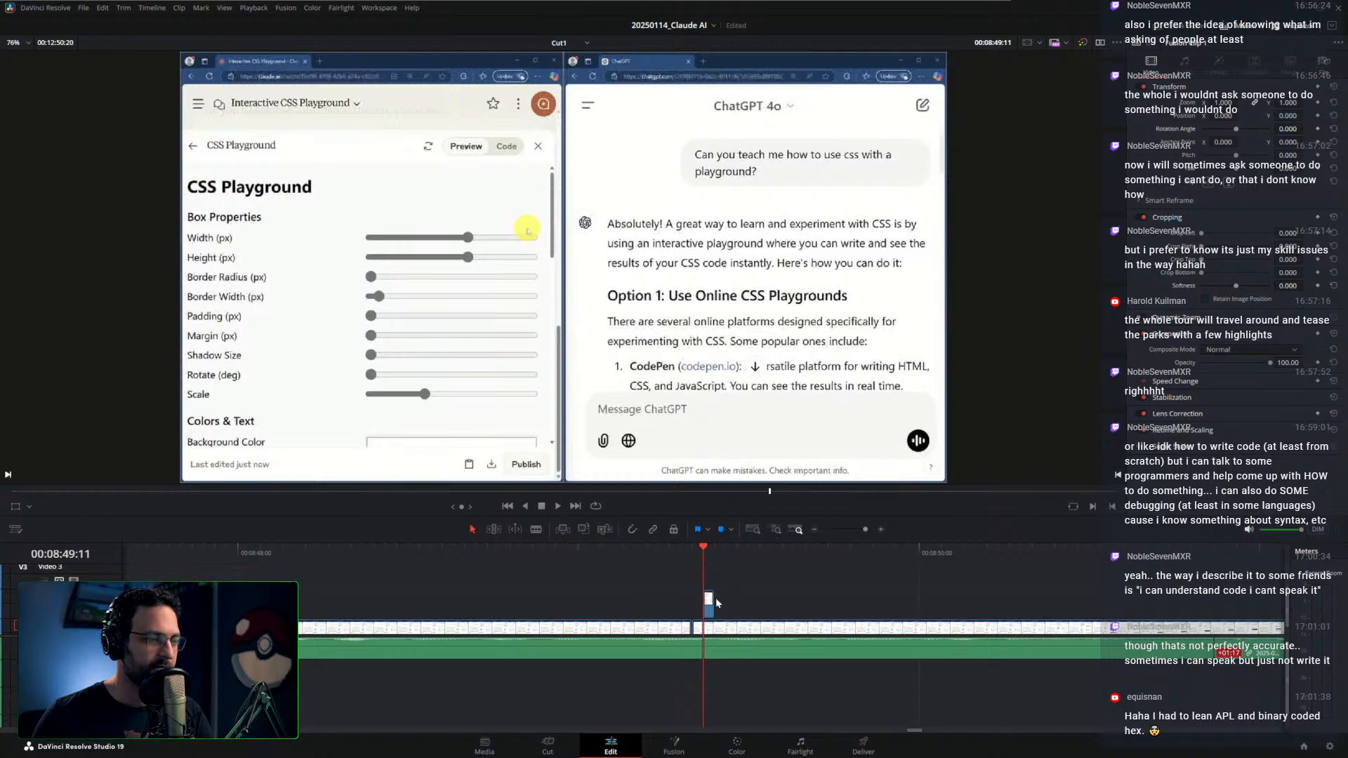
# Extend the Fusion clip starting at 08:49:11 on the Cut1 timeline to a duration of 00:00:01:16
pyautogui.scroll(2, 712, 605)
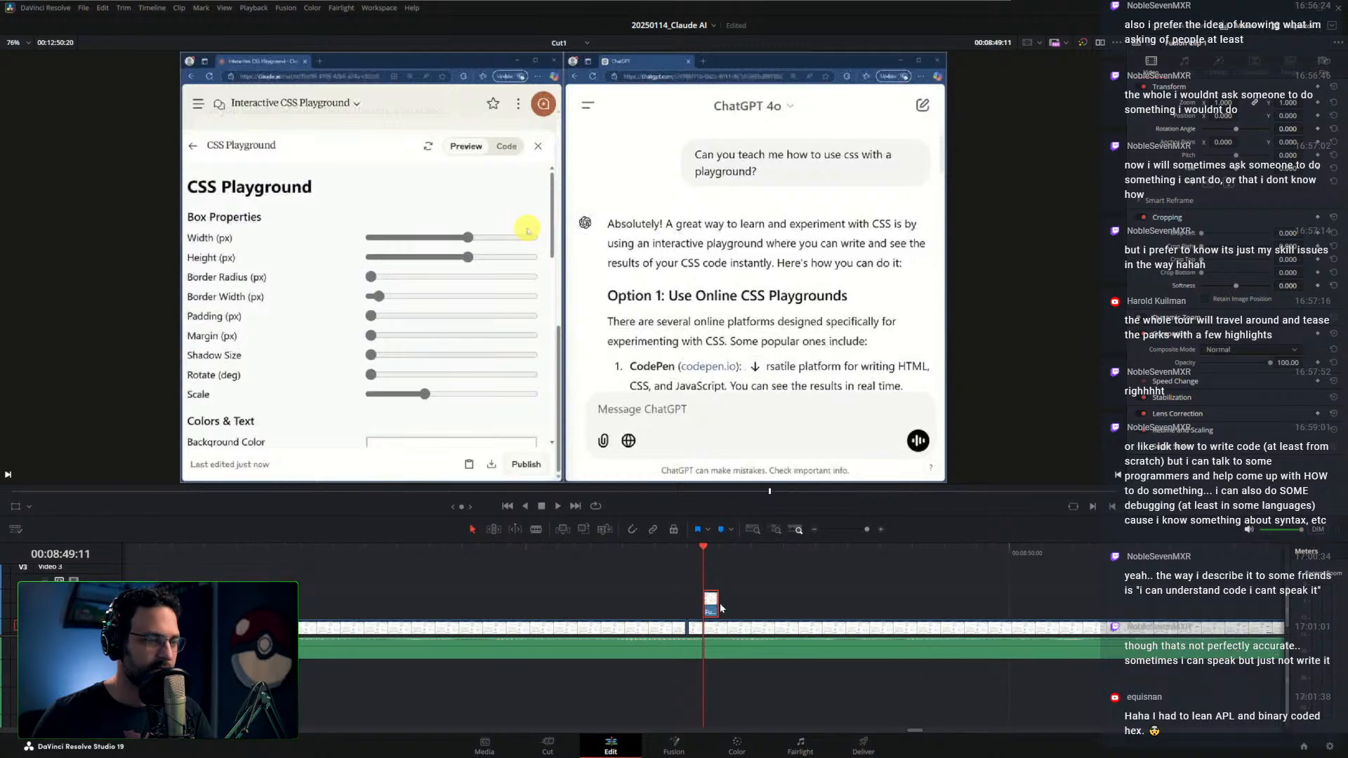
pyautogui.moveTo(717, 604); pyautogui.dragTo(1171, 605)
pyautogui.scroll(-4, 973, 616)
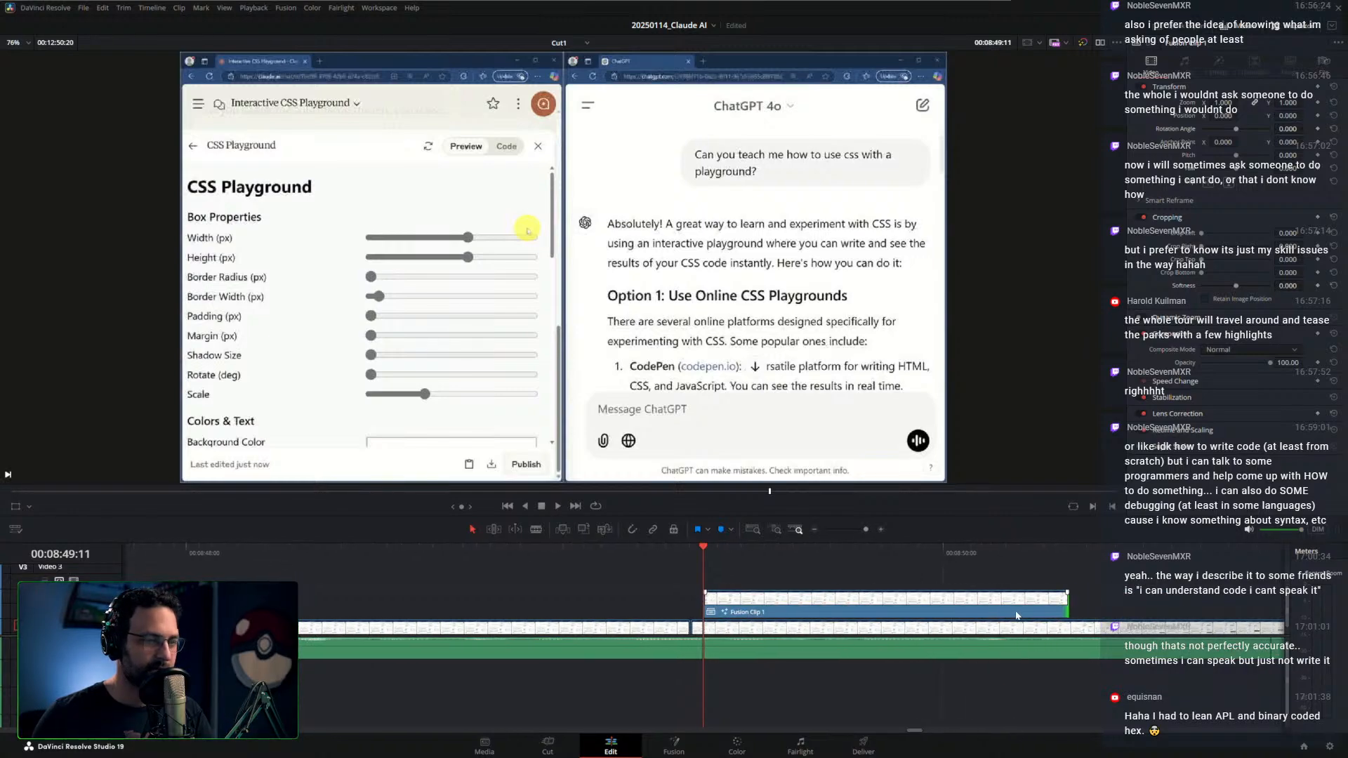
pyautogui.moveTo(969, 605); pyautogui.dragTo(1122, 605)
pyautogui.click(766, 603)
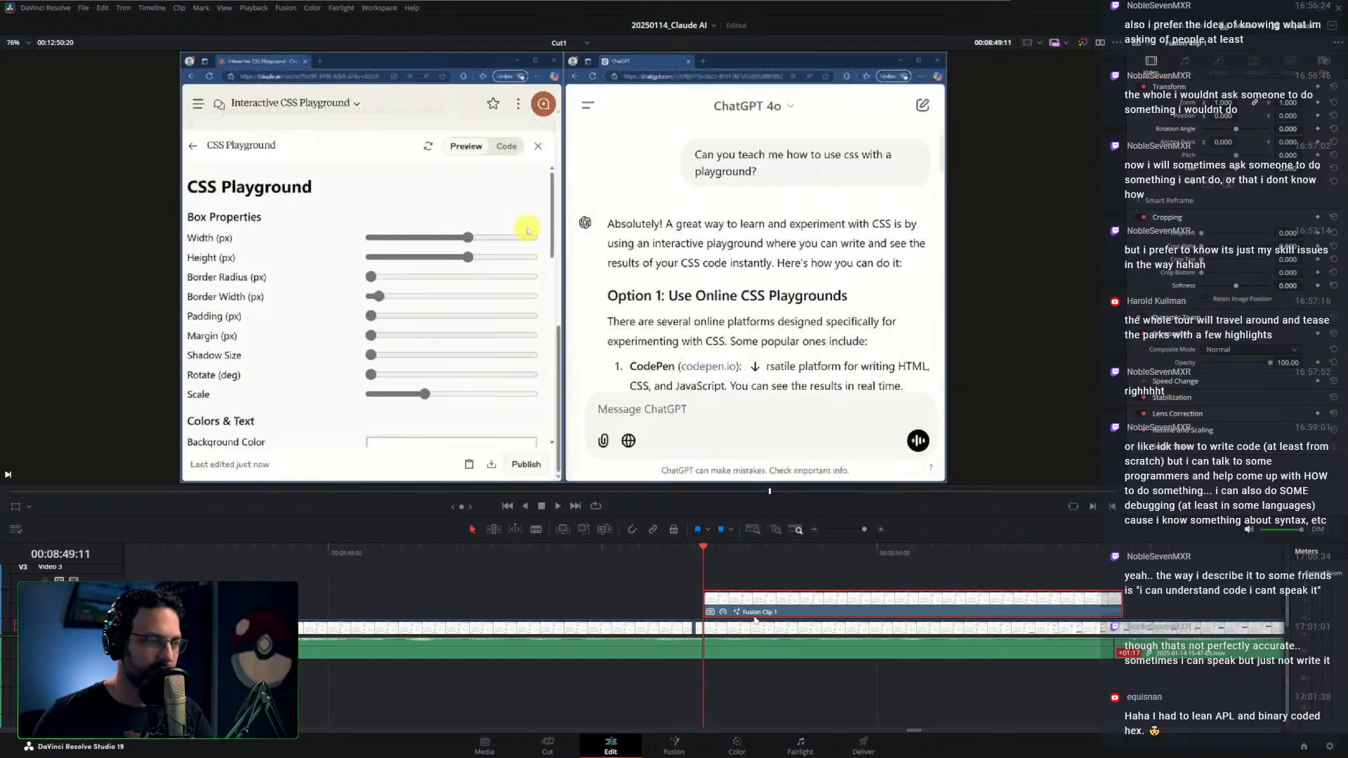
# Turn off Freeze Frame in the Fusion clip's speed settings, keeping the speed at 100%
pyautogui.rightClick(754, 614)
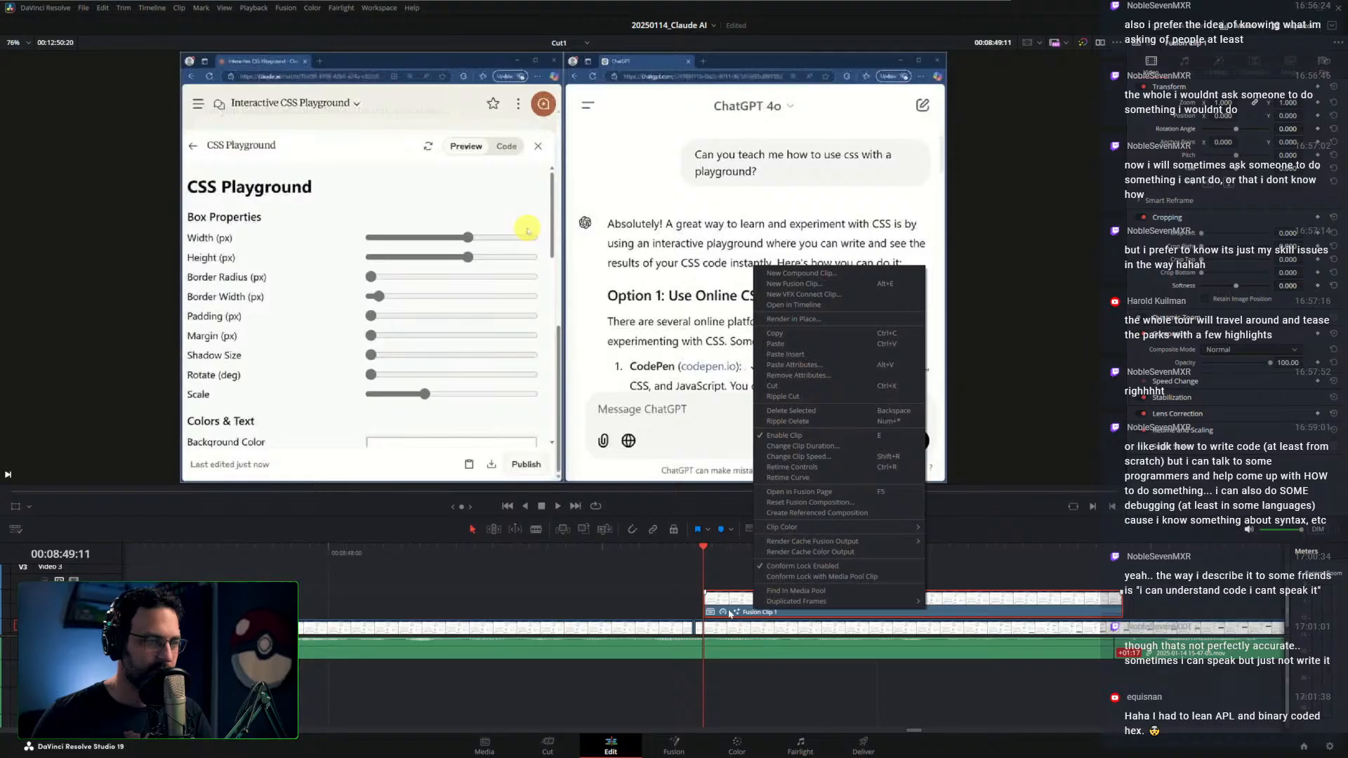
pyautogui.click(730, 613)
pyautogui.click(957, 485)
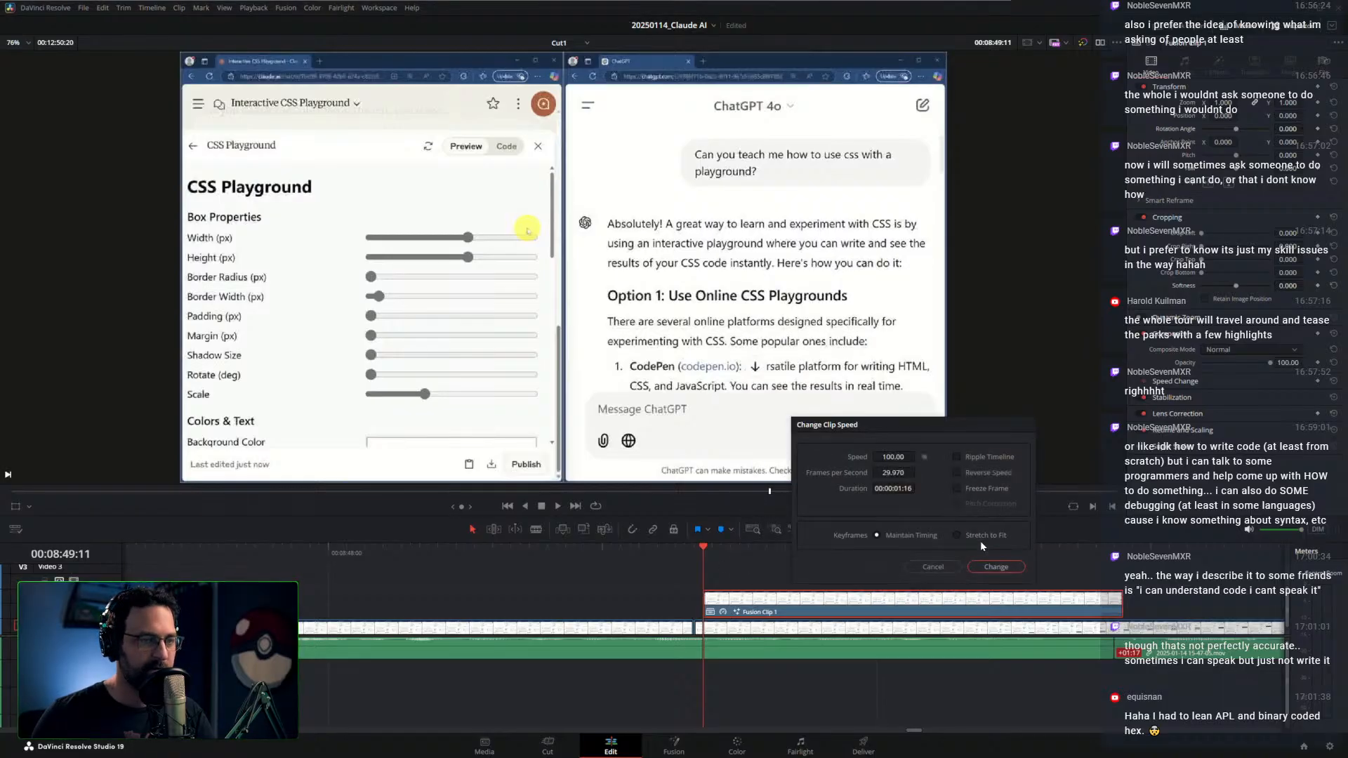
pyautogui.click(994, 566)
# Open the extended Fusion clip in the Fusion page and disable all proxies for playback
pyautogui.click(681, 745)
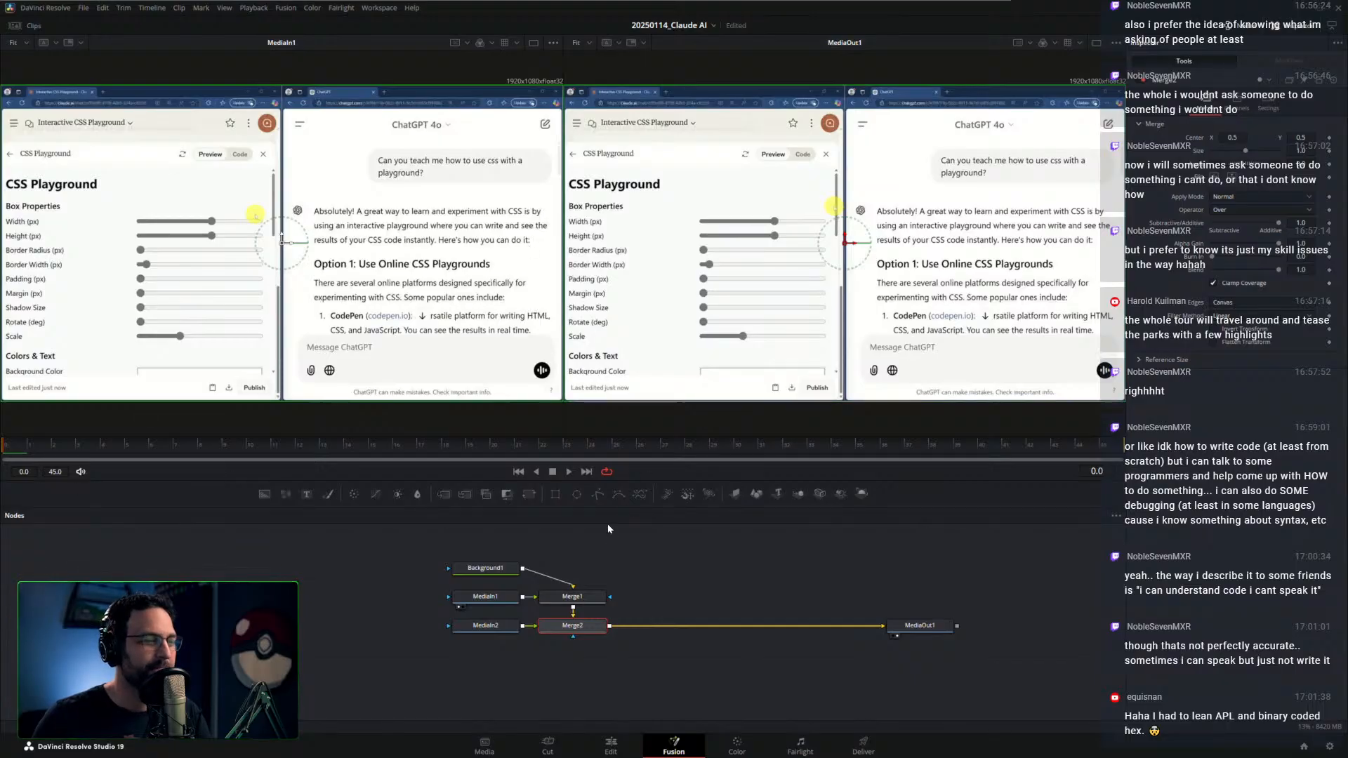
pyautogui.click(807, 552)
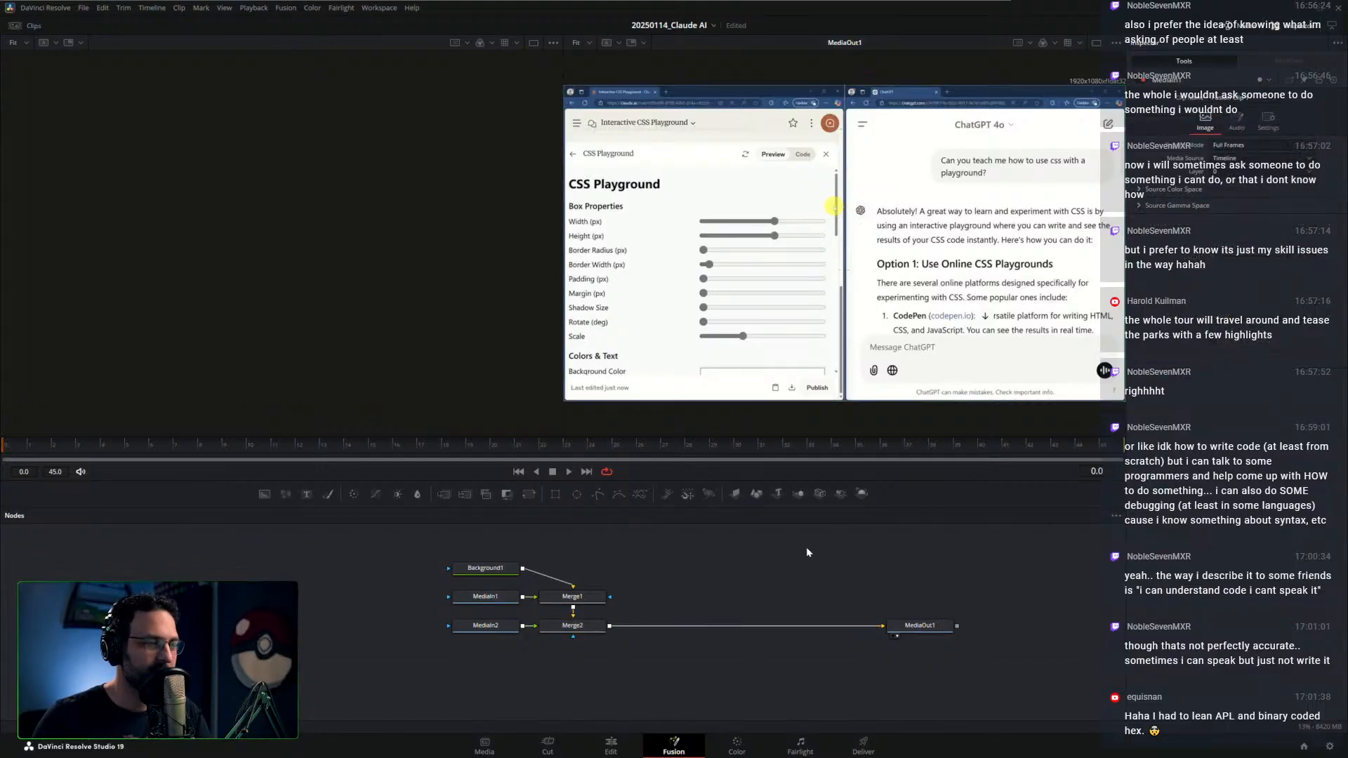
pyautogui.scroll(5, 846, 196)
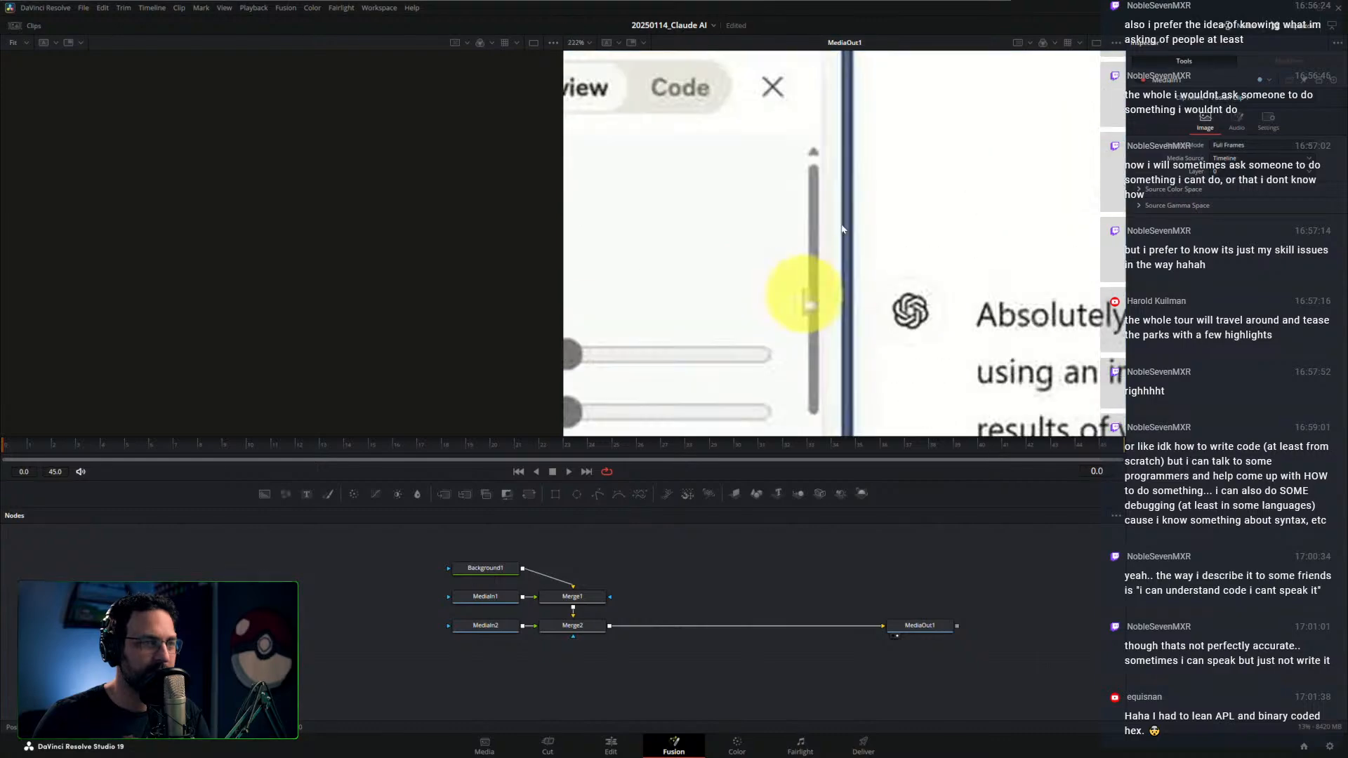
pyautogui.moveTo(833, 241); pyautogui.dragTo(867, 216)
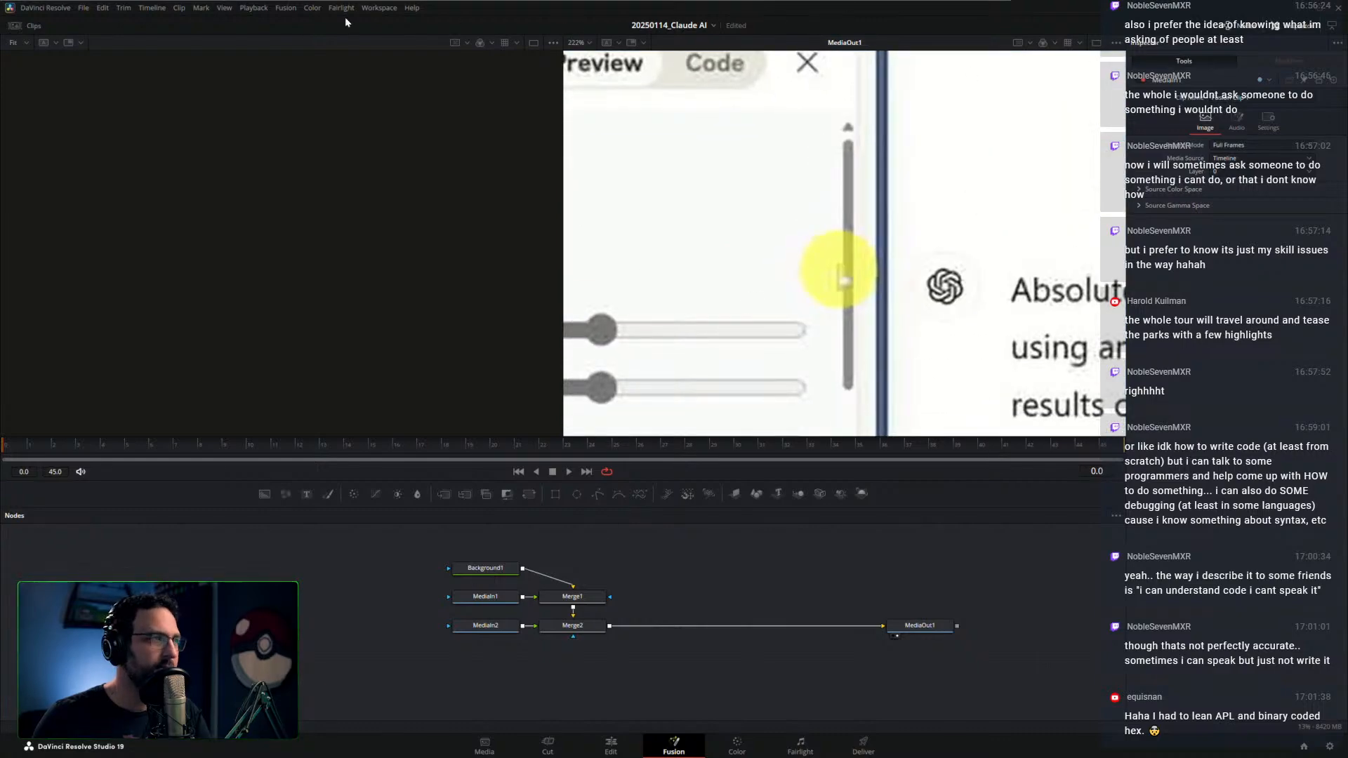
pyautogui.click(286, 10)
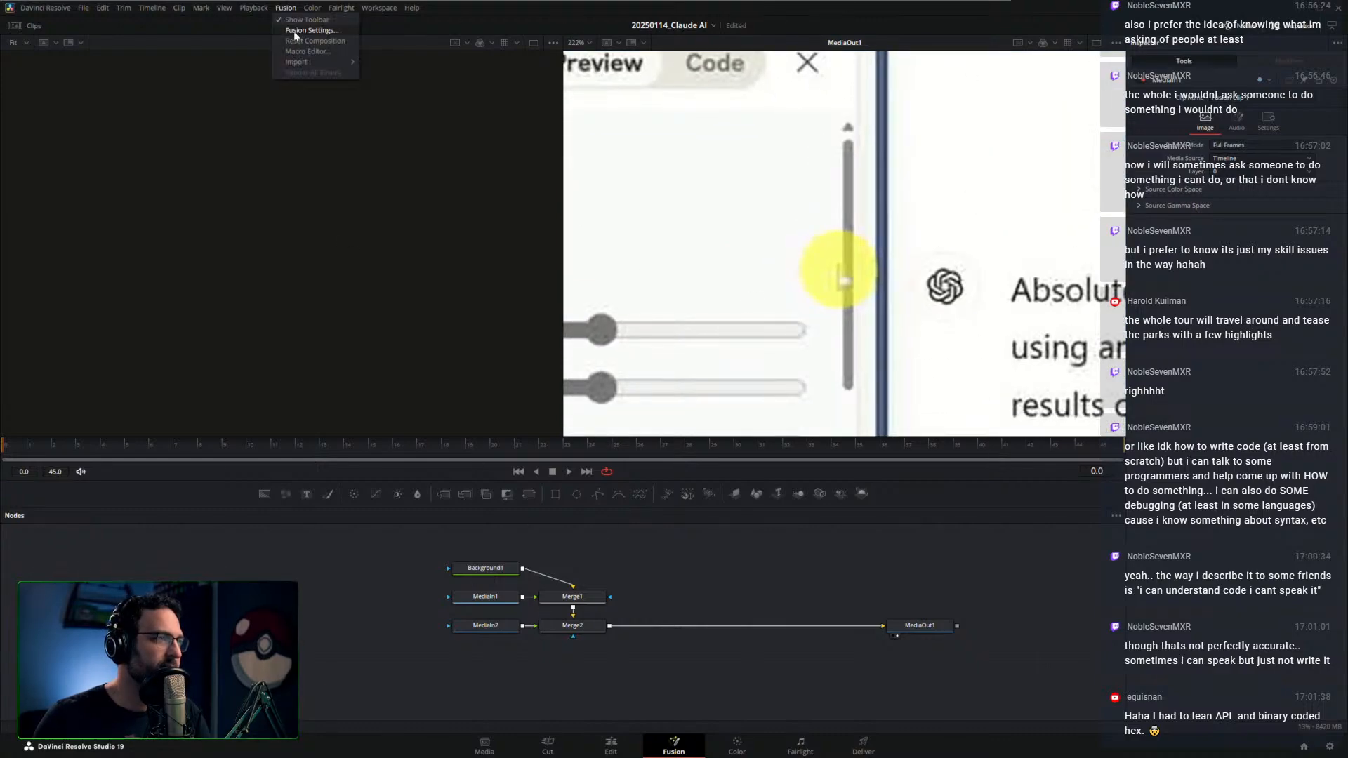
pyautogui.moveTo(256, 9)
pyautogui.moveTo(268, 32)
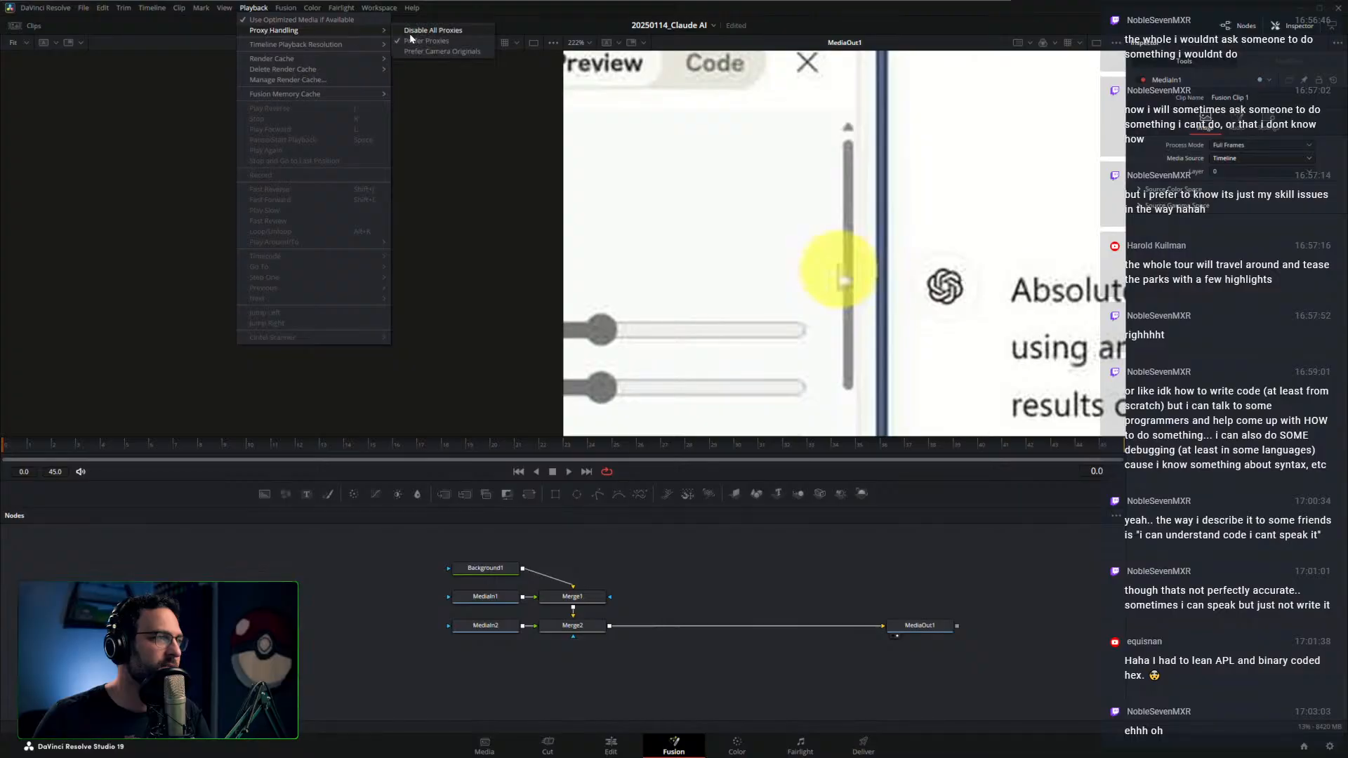
pyautogui.click(410, 33)
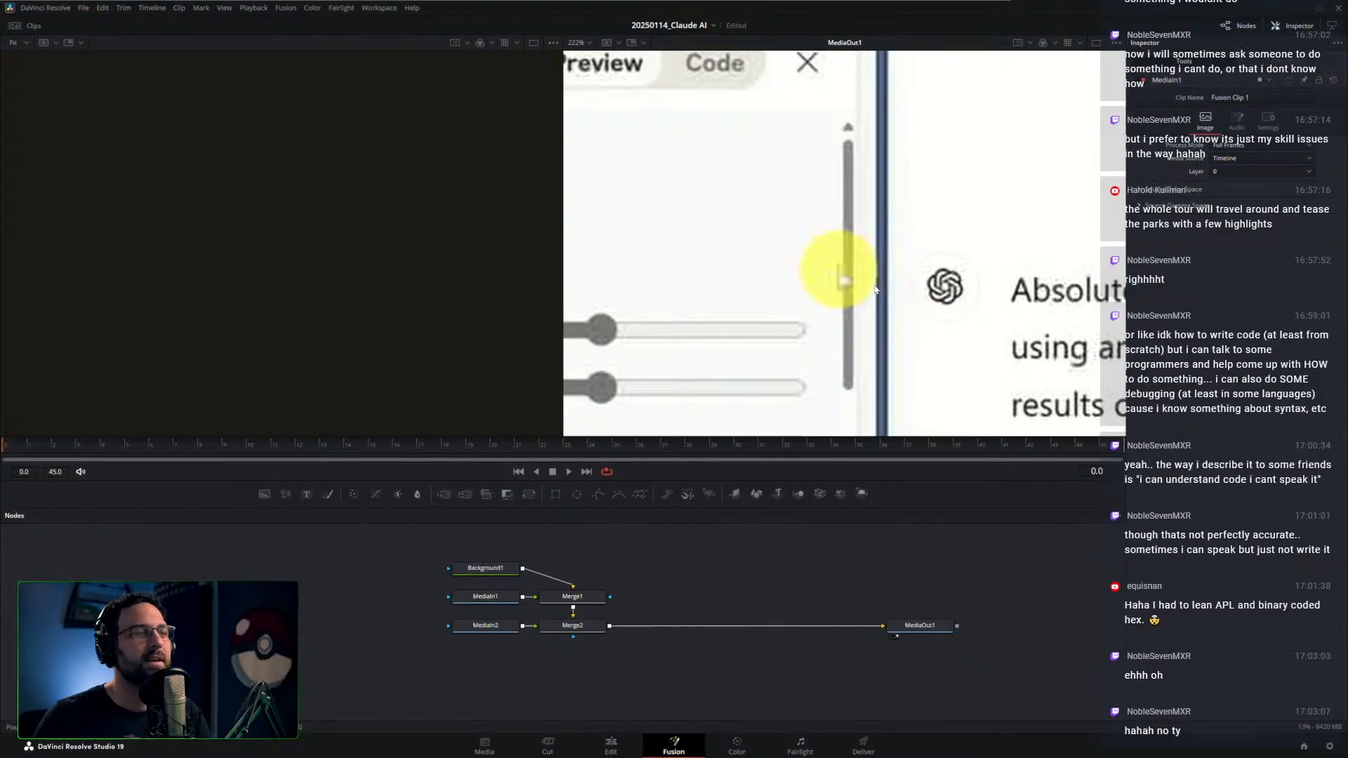
# Compare the cursor position and image detail of MediaIn1 and MediaIn2 close up against the composition's output
pyautogui.click(503, 602)
pyautogui.press('1')
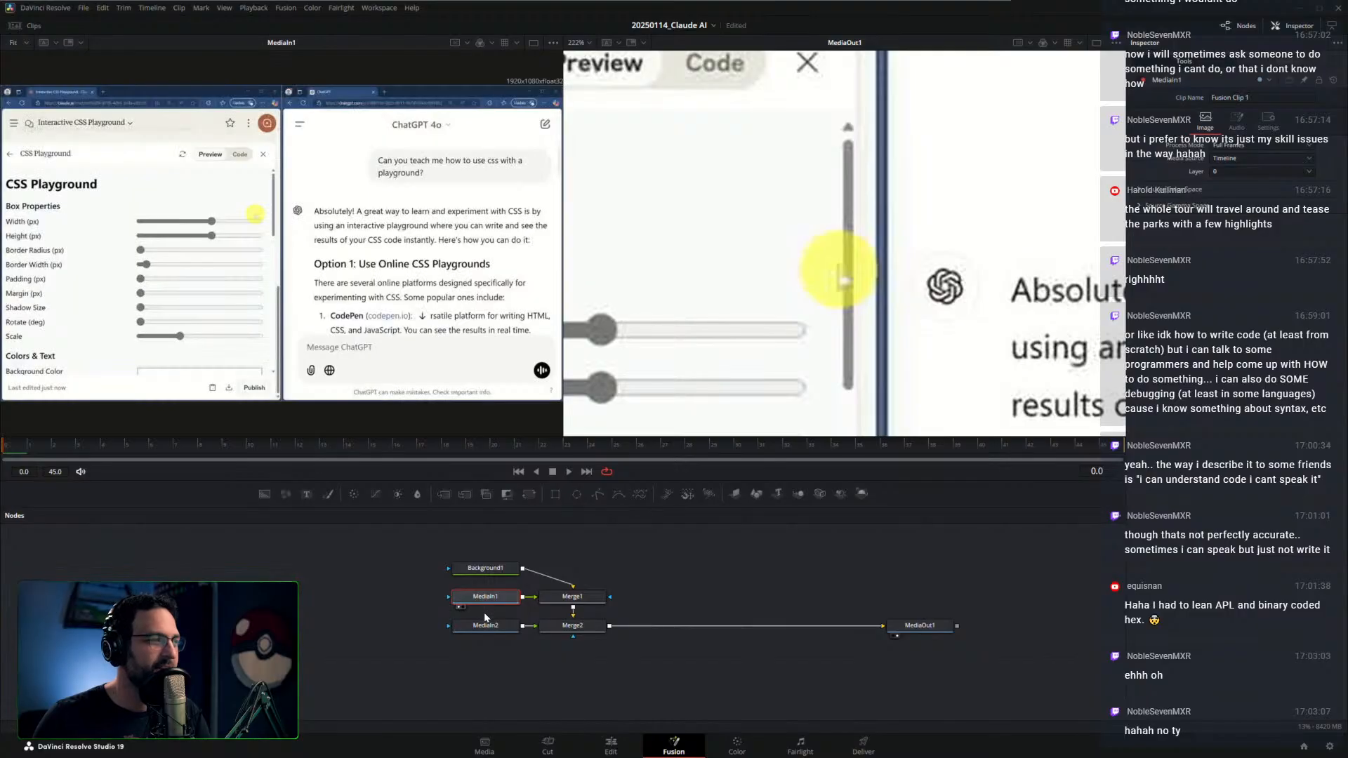
pyautogui.scroll(2, 242, 230)
pyautogui.scroll(6, 261, 261)
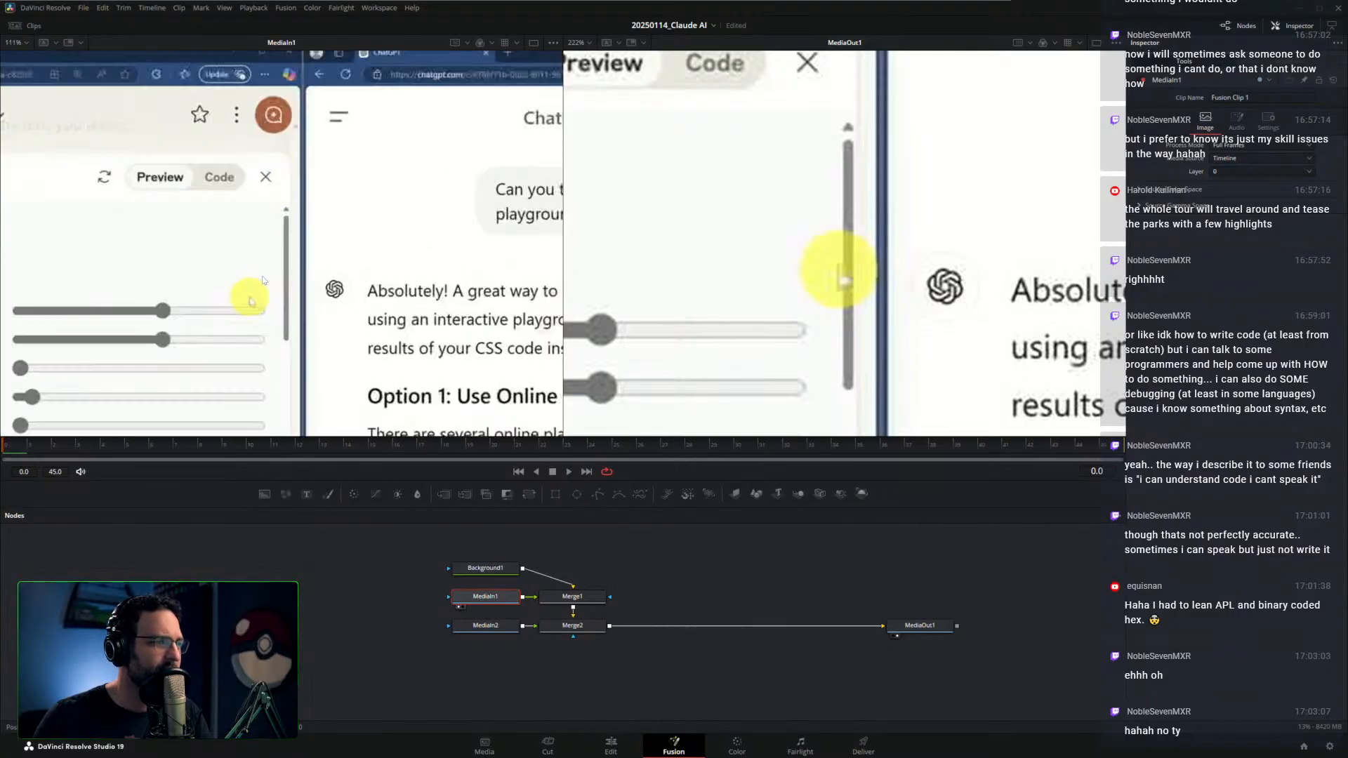
pyautogui.click(478, 628)
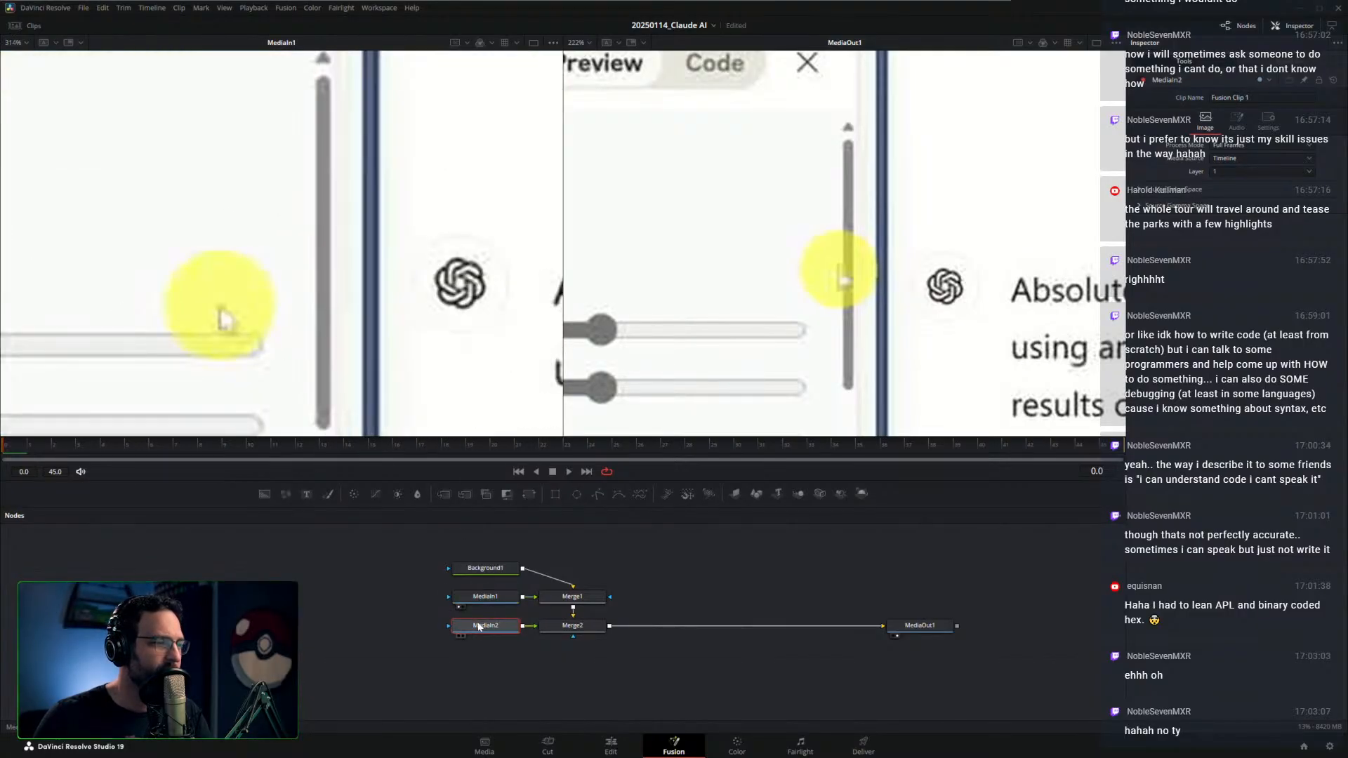
pyautogui.click(476, 630)
pyautogui.press('1')
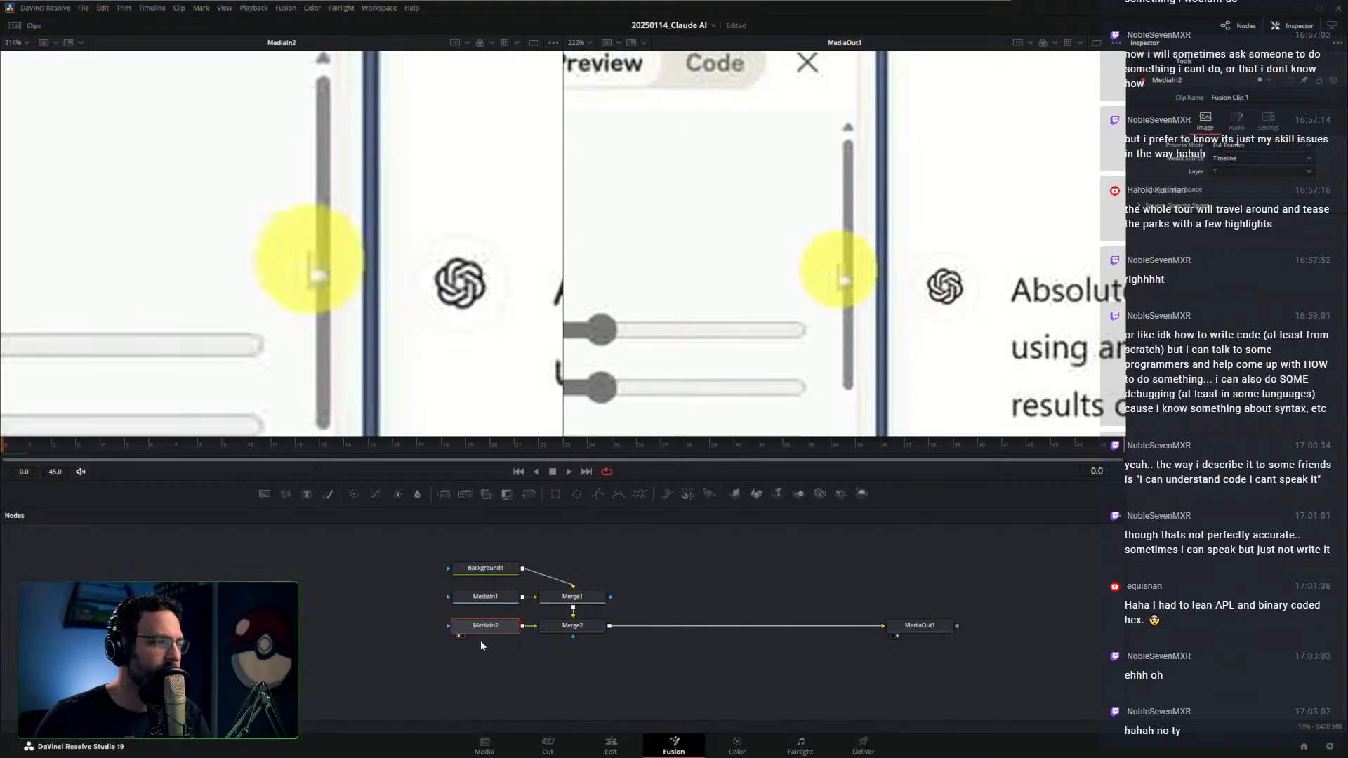
pyautogui.click(488, 598)
pyautogui.press('1')
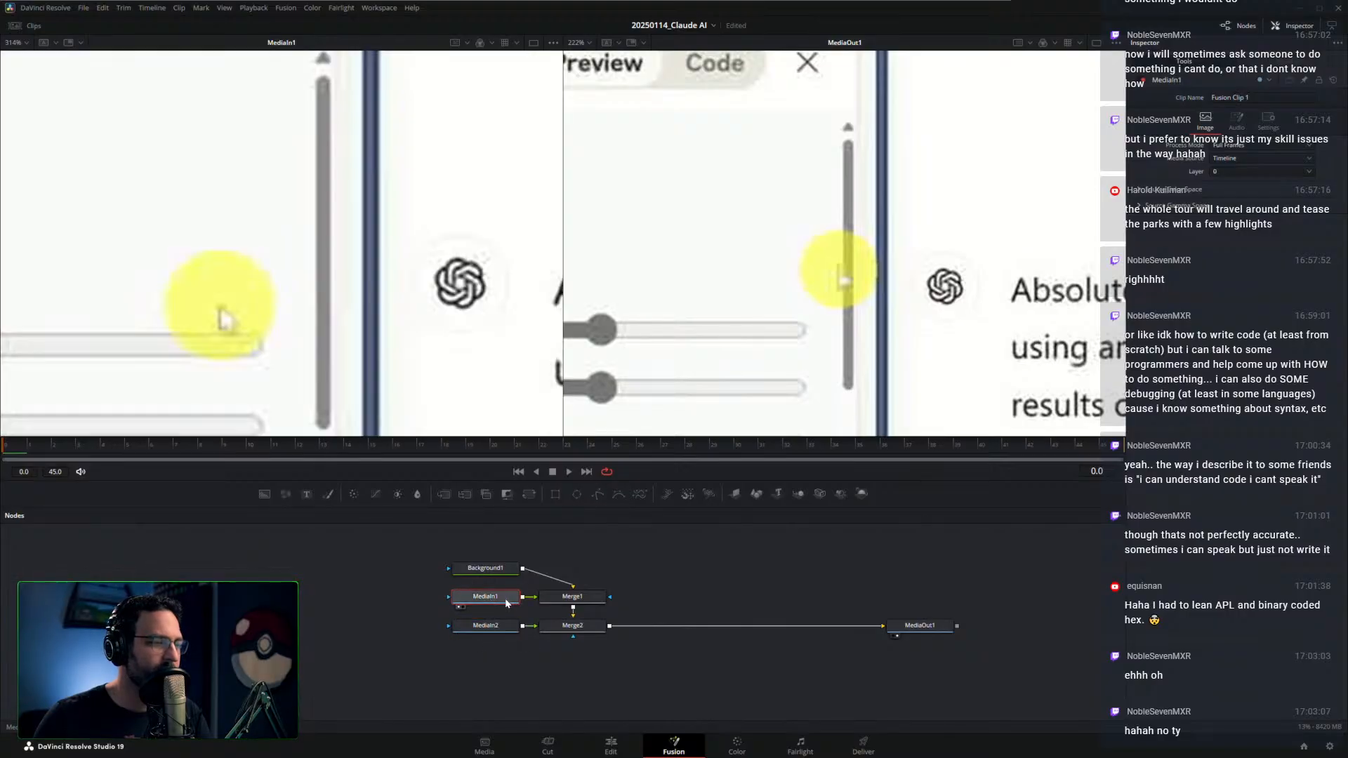
pyautogui.press('1')
pyautogui.click(950, 627)
# Open the Fusion clip from the Cut1 timeline in its own timeline and inspect the first frame's cursor close up
pyautogui.click(610, 744)
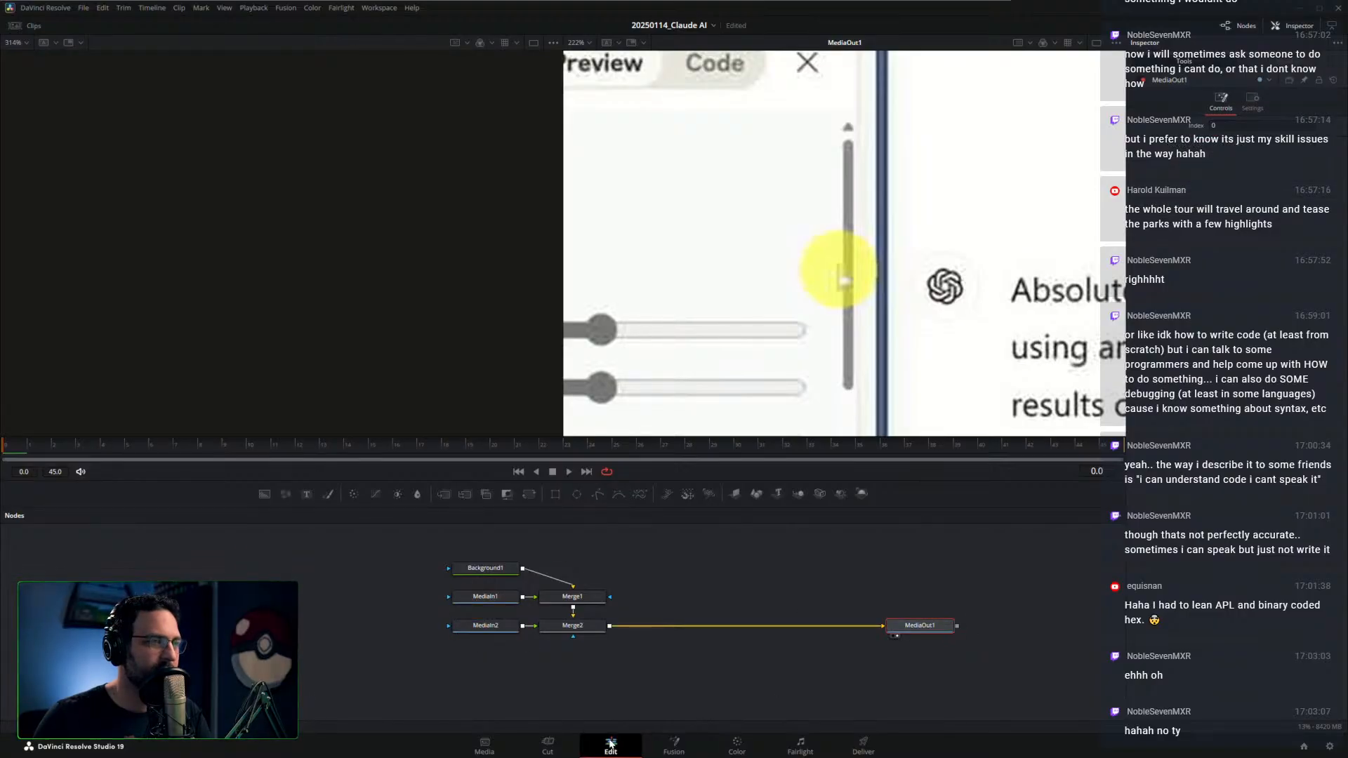
pyautogui.rightClick(750, 601)
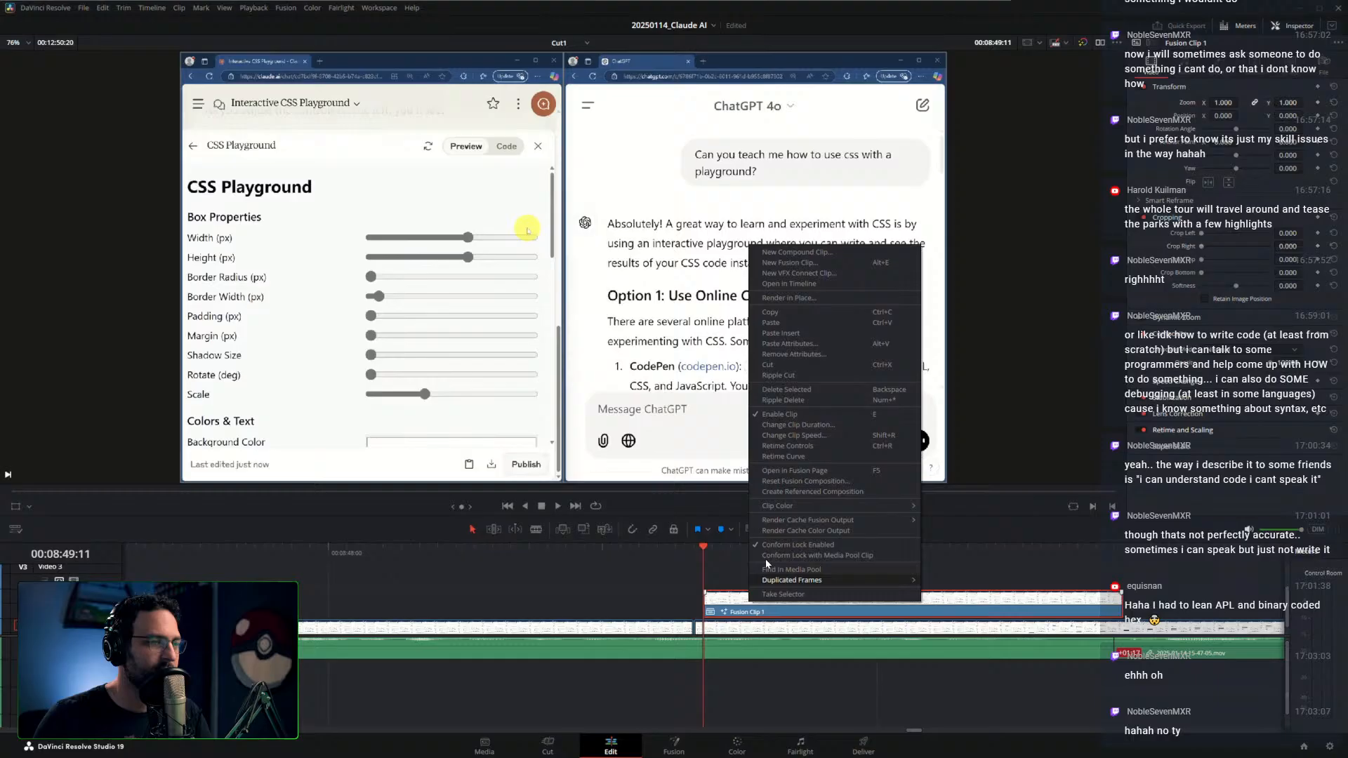
pyautogui.click(784, 284)
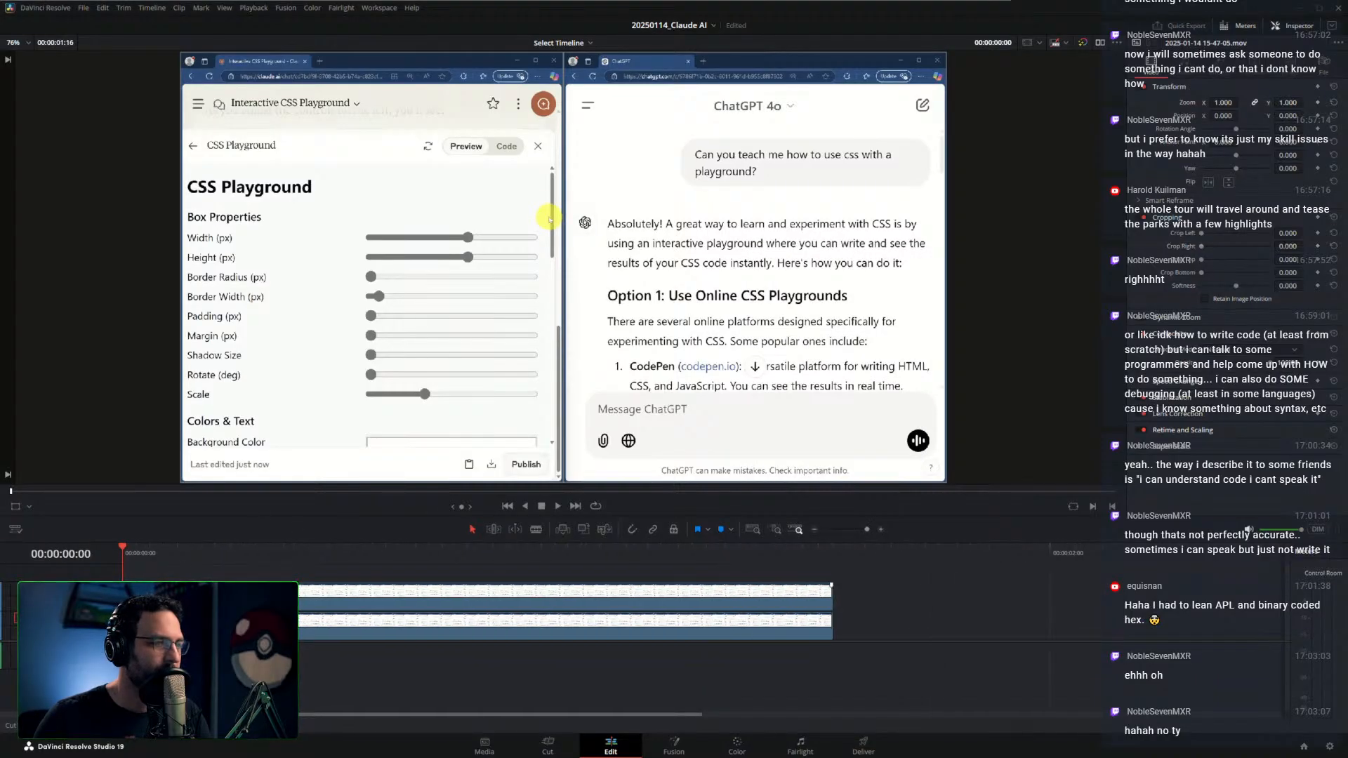
pyautogui.scroll(5, 573, 243)
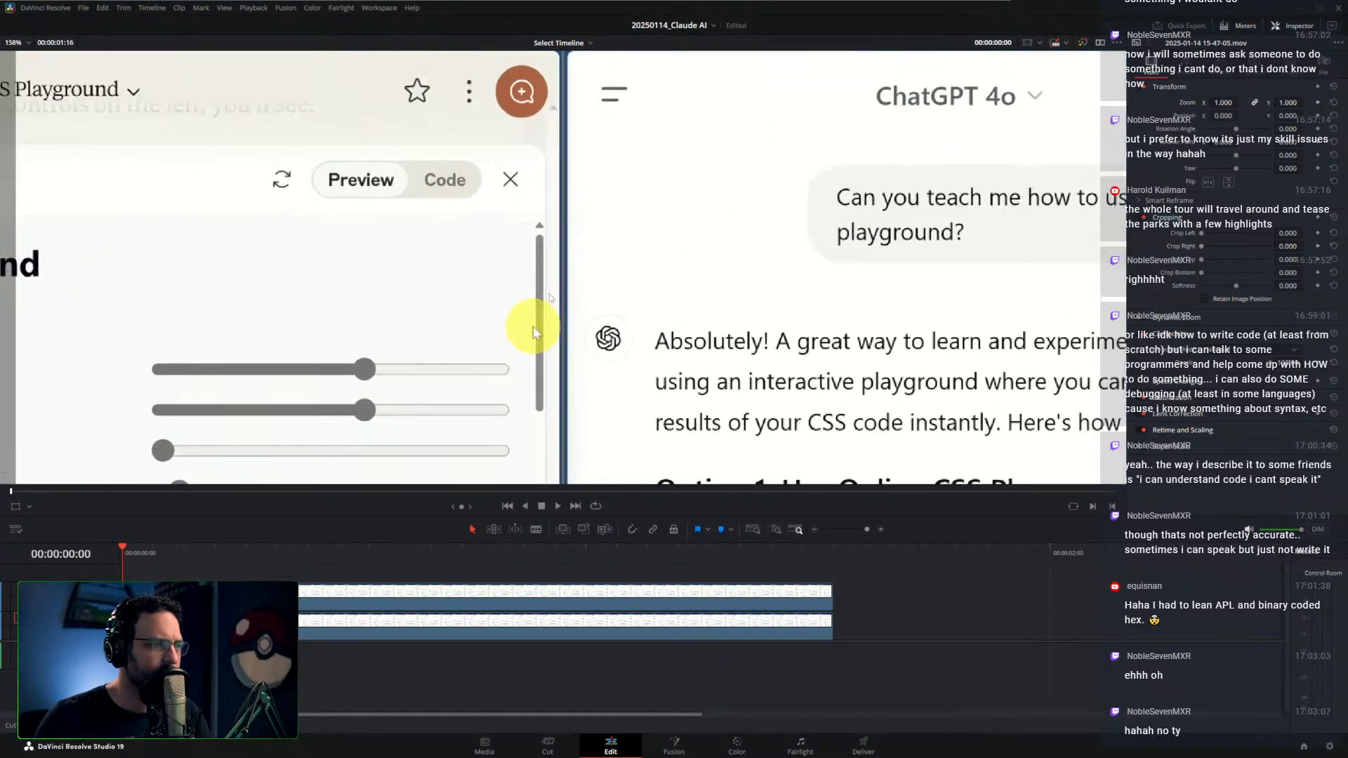
pyautogui.scroll(3, 590, 240)
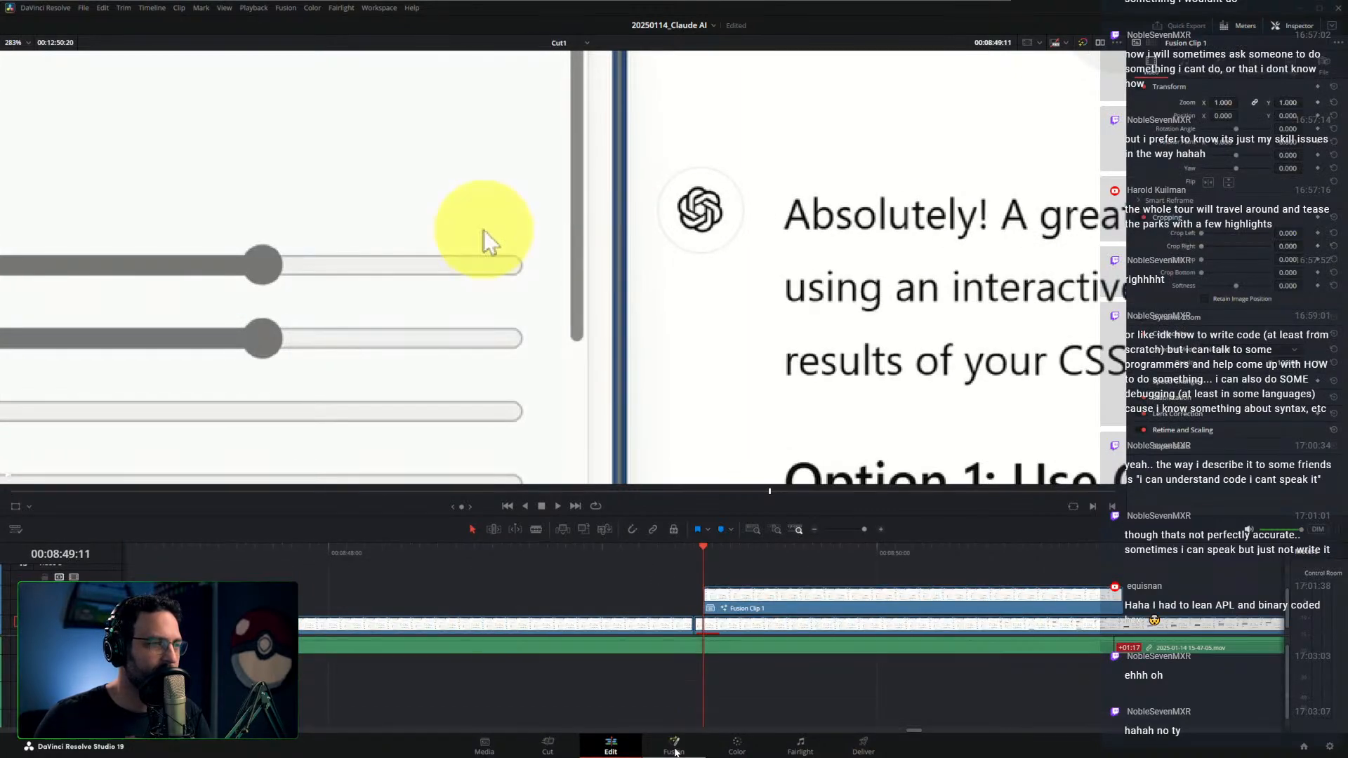
# Reopen the clip's composition in the Fusion page and delete all of the project's render cache, checking frames 4 and 0
pyautogui.click(675, 749)
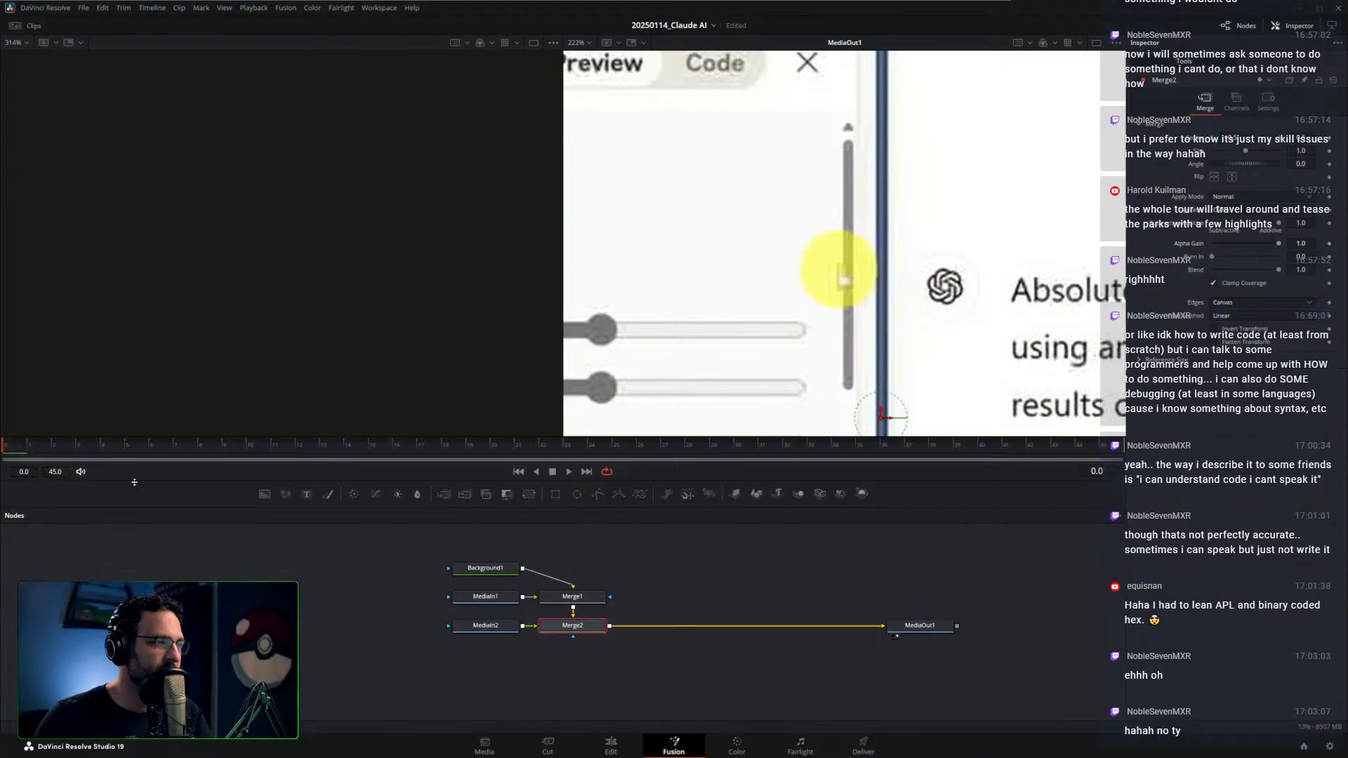
pyautogui.moveTo(33, 444); pyautogui.dragTo(92, 444)
pyautogui.click(286, 7)
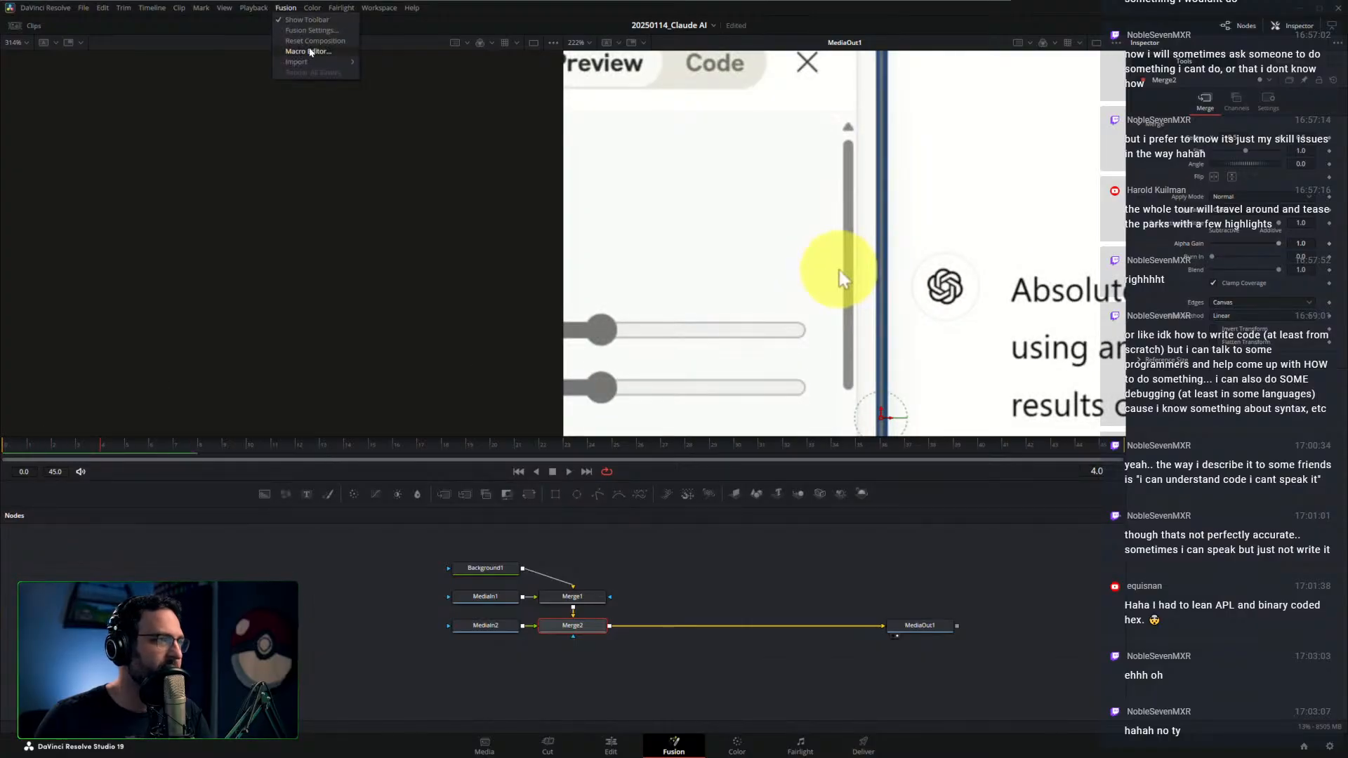
pyautogui.moveTo(281, 69)
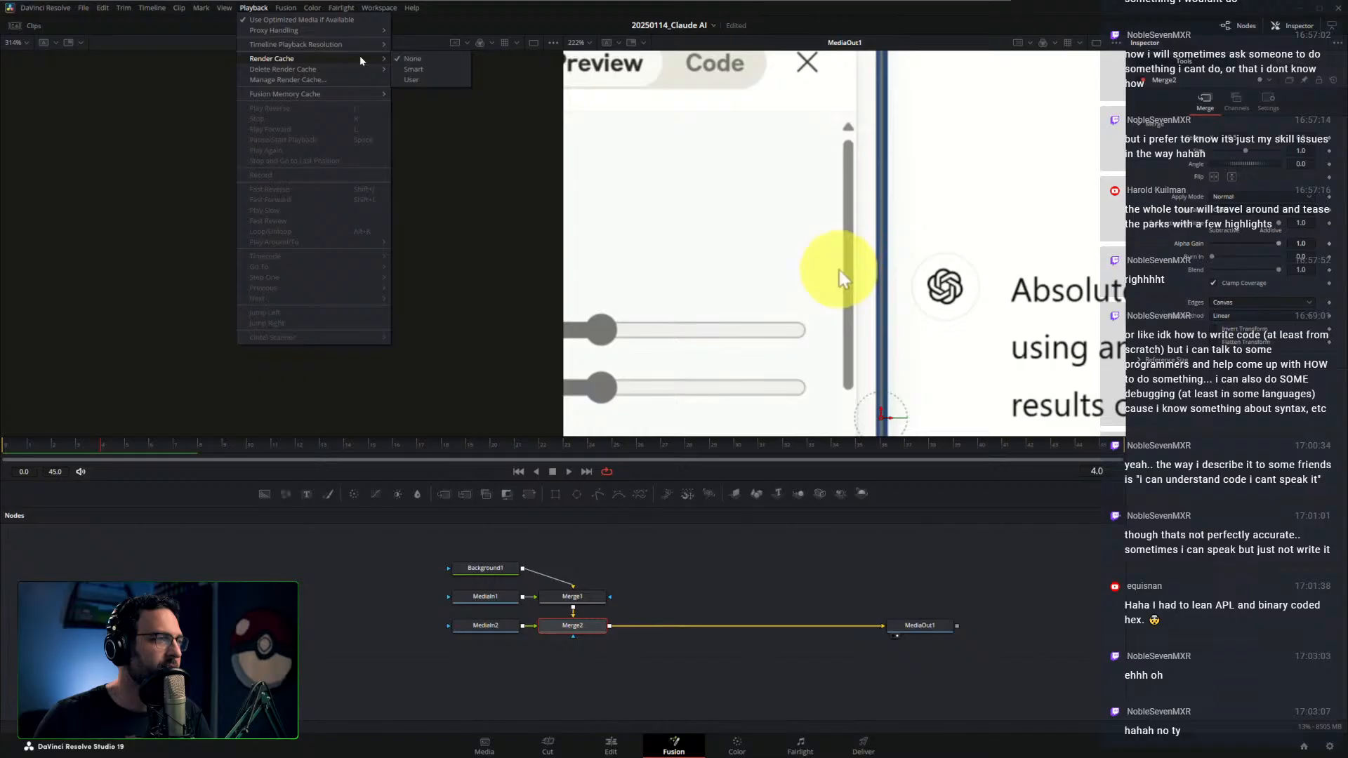
pyautogui.click(408, 70)
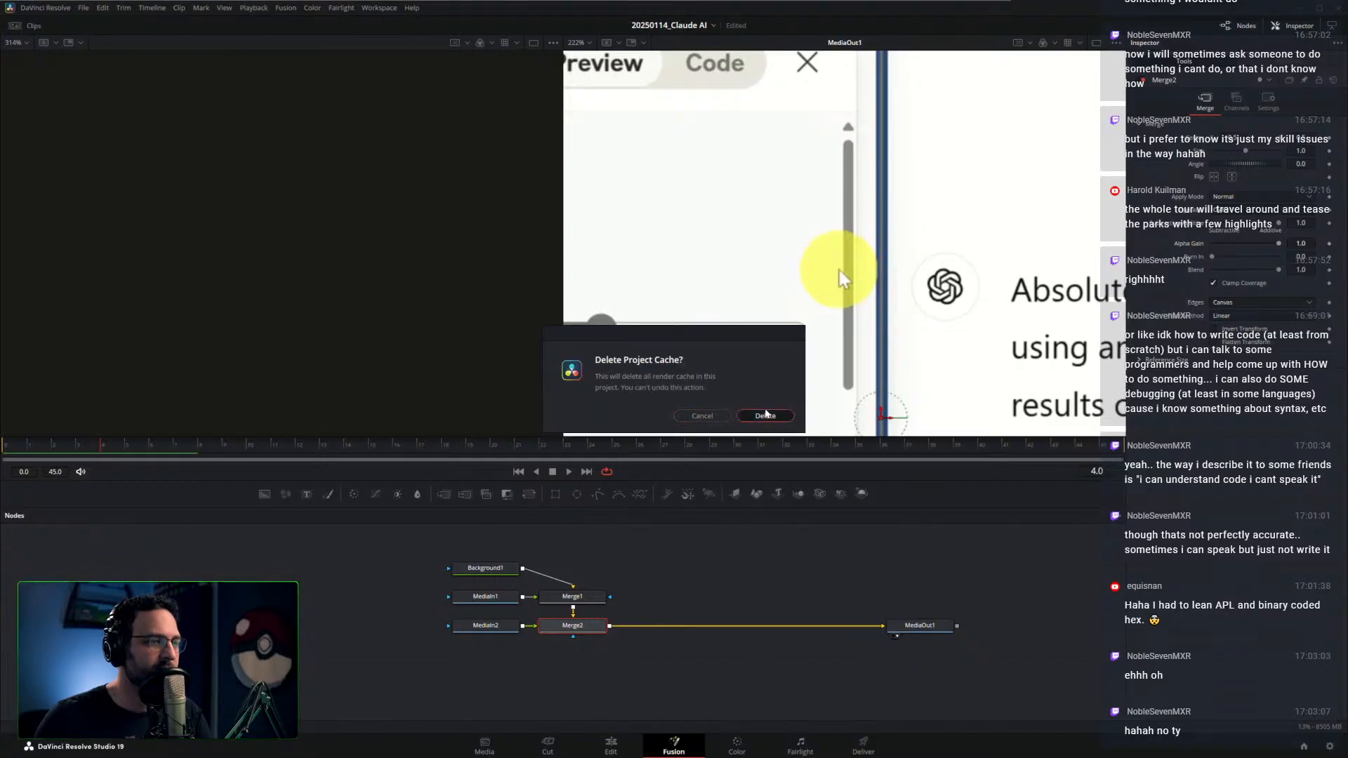
pyautogui.click(765, 421)
pyautogui.moveTo(68, 445); pyautogui.dragTo(2, 445)
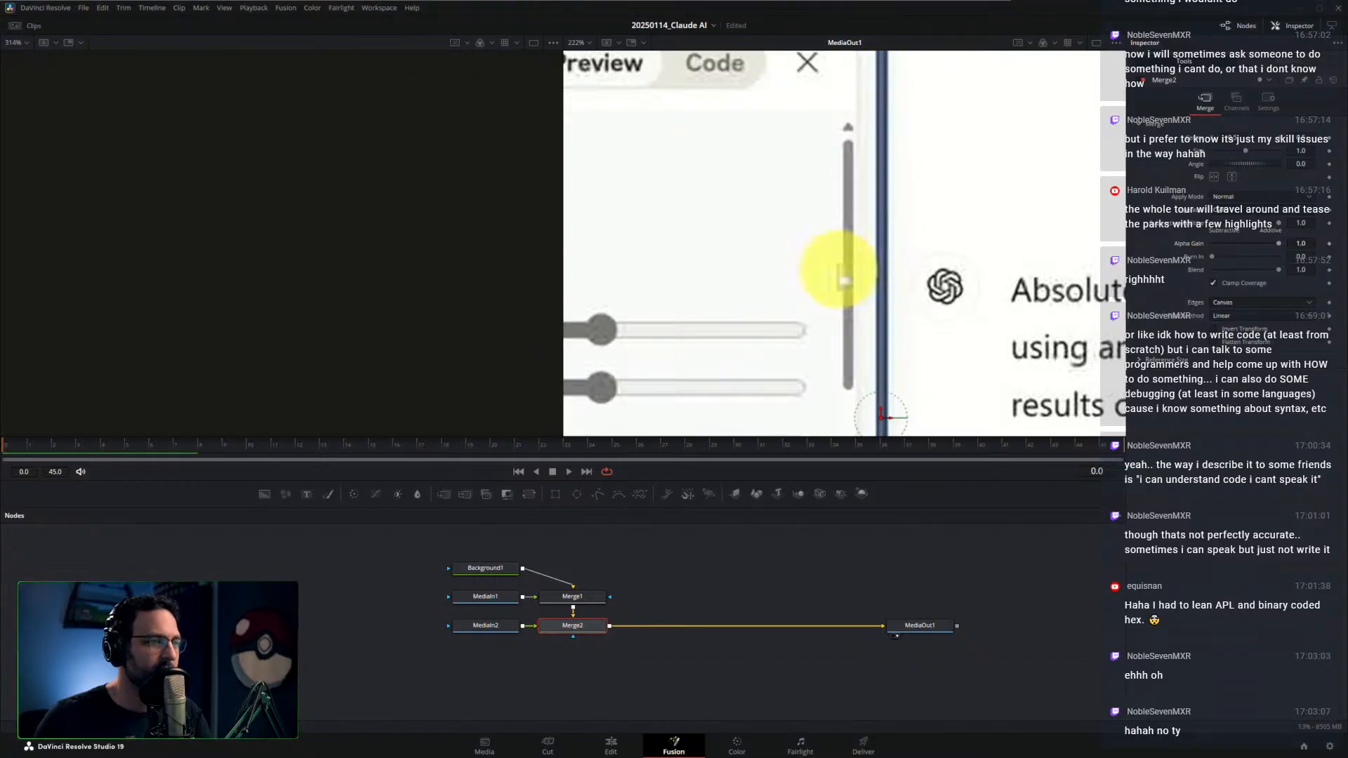
# Clear the Fusion memory cache with the composition at frame 0
pyautogui.click(290, 8)
pyautogui.moveTo(254, 8)
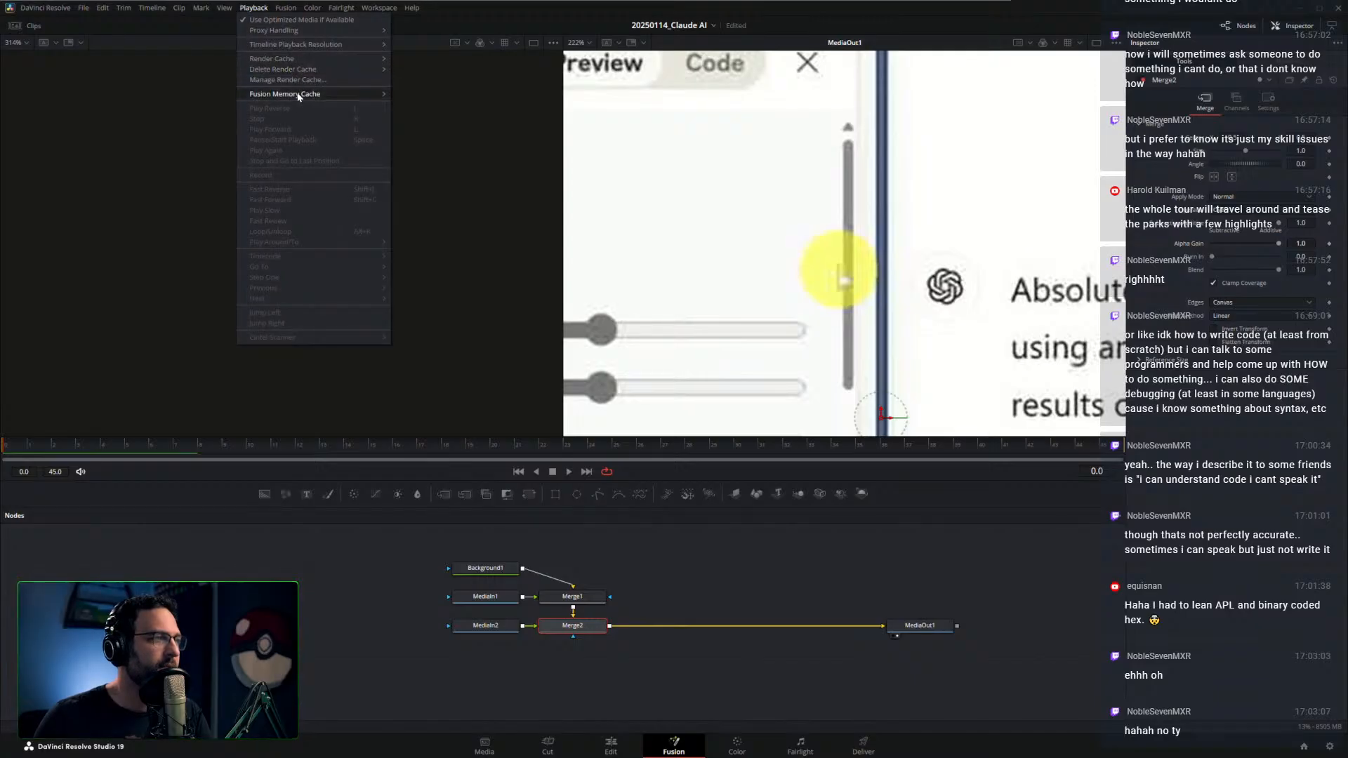
pyautogui.moveTo(309, 94)
pyautogui.click(410, 105)
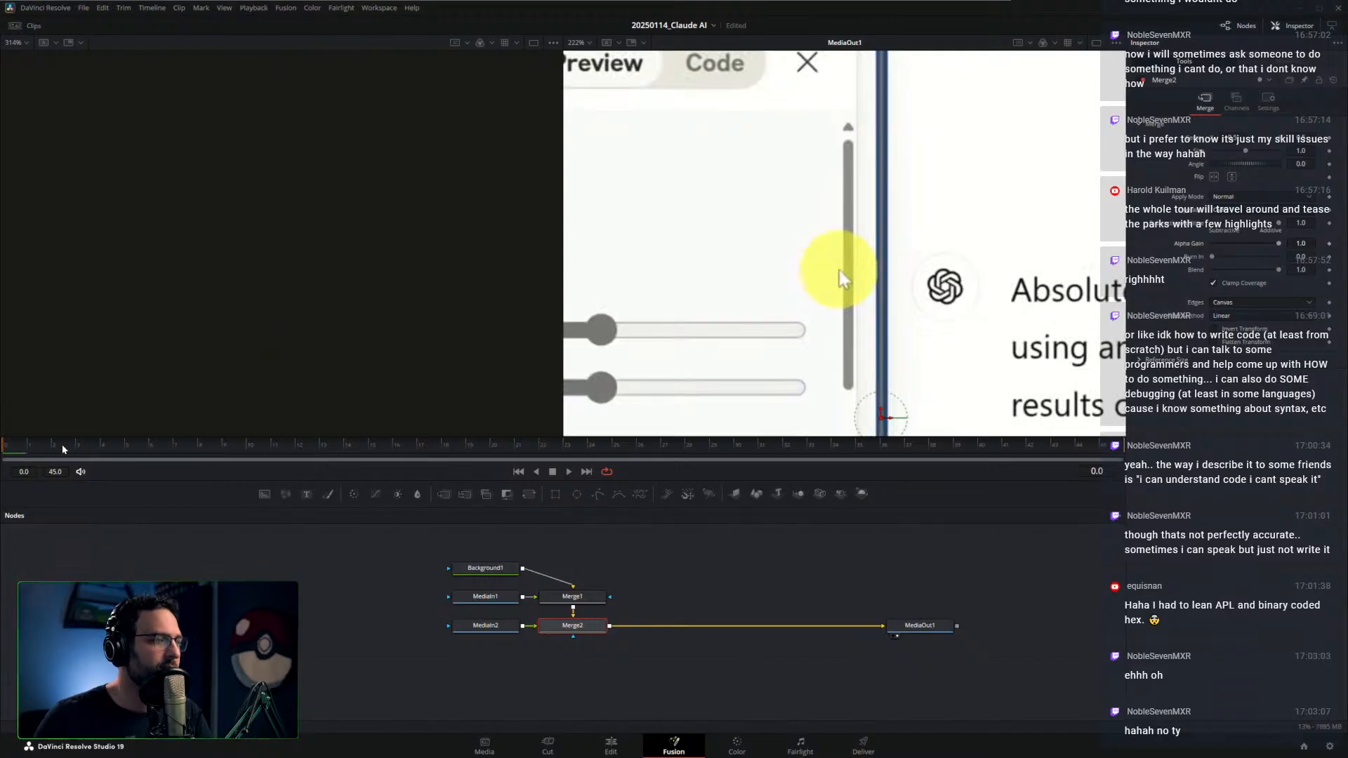
pyautogui.click(287, 9)
pyautogui.moveTo(253, 8)
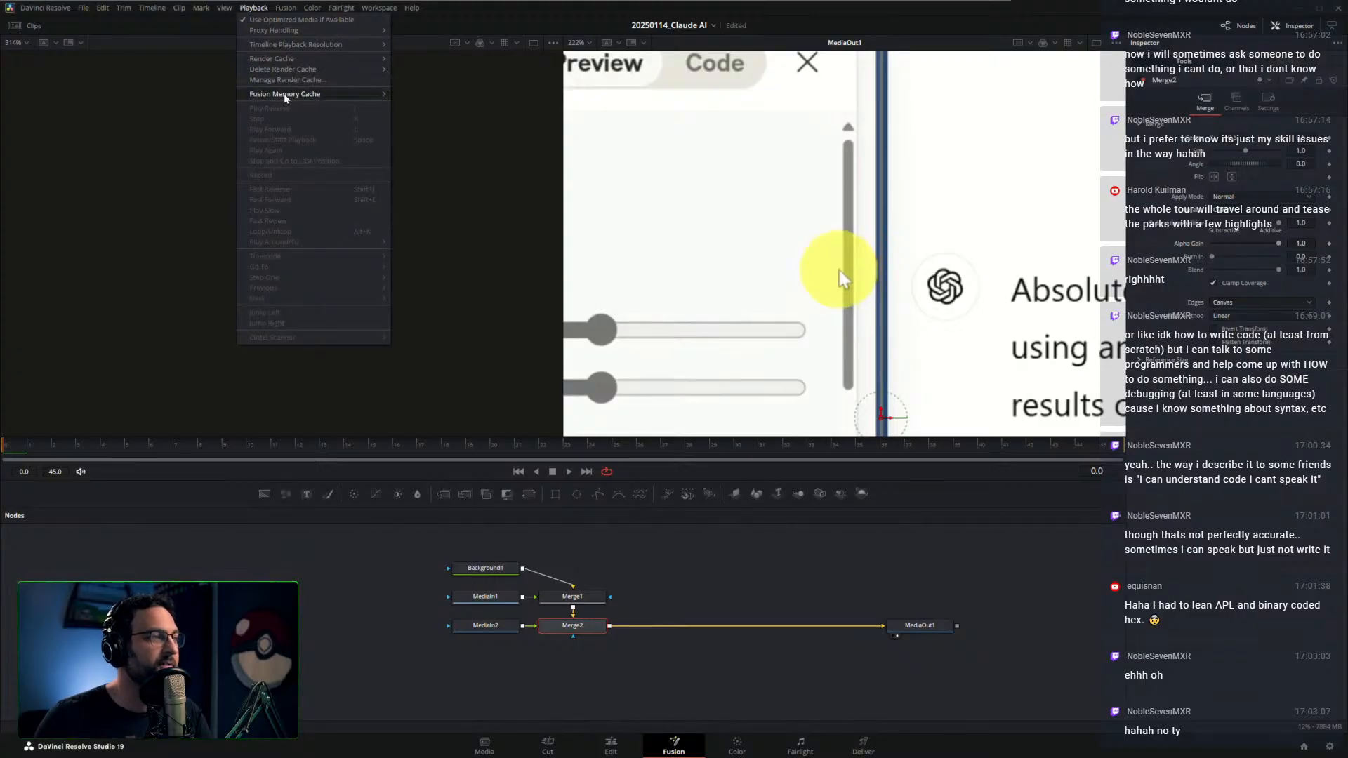
pyautogui.click(422, 116)
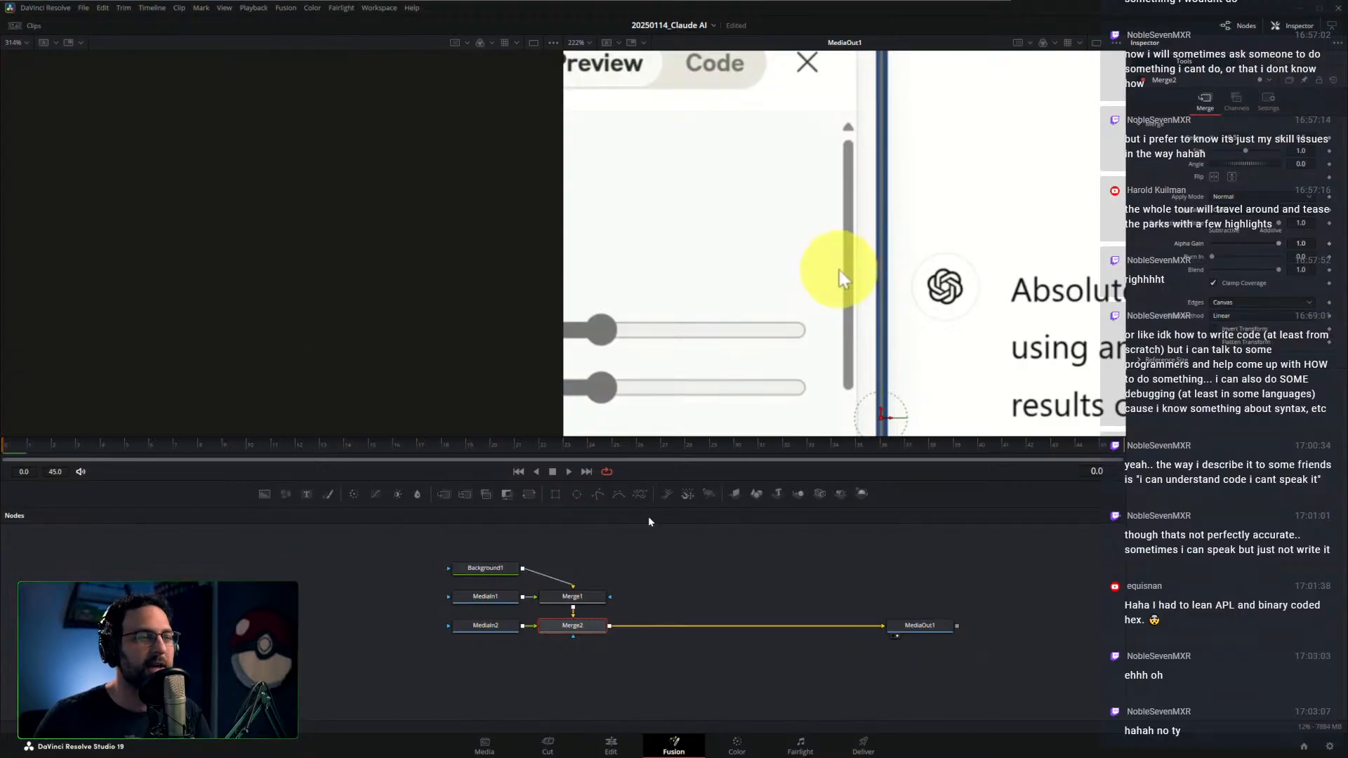
# Place the Background1 node directly above Merge1 in the node graph
pyautogui.click(643, 591)
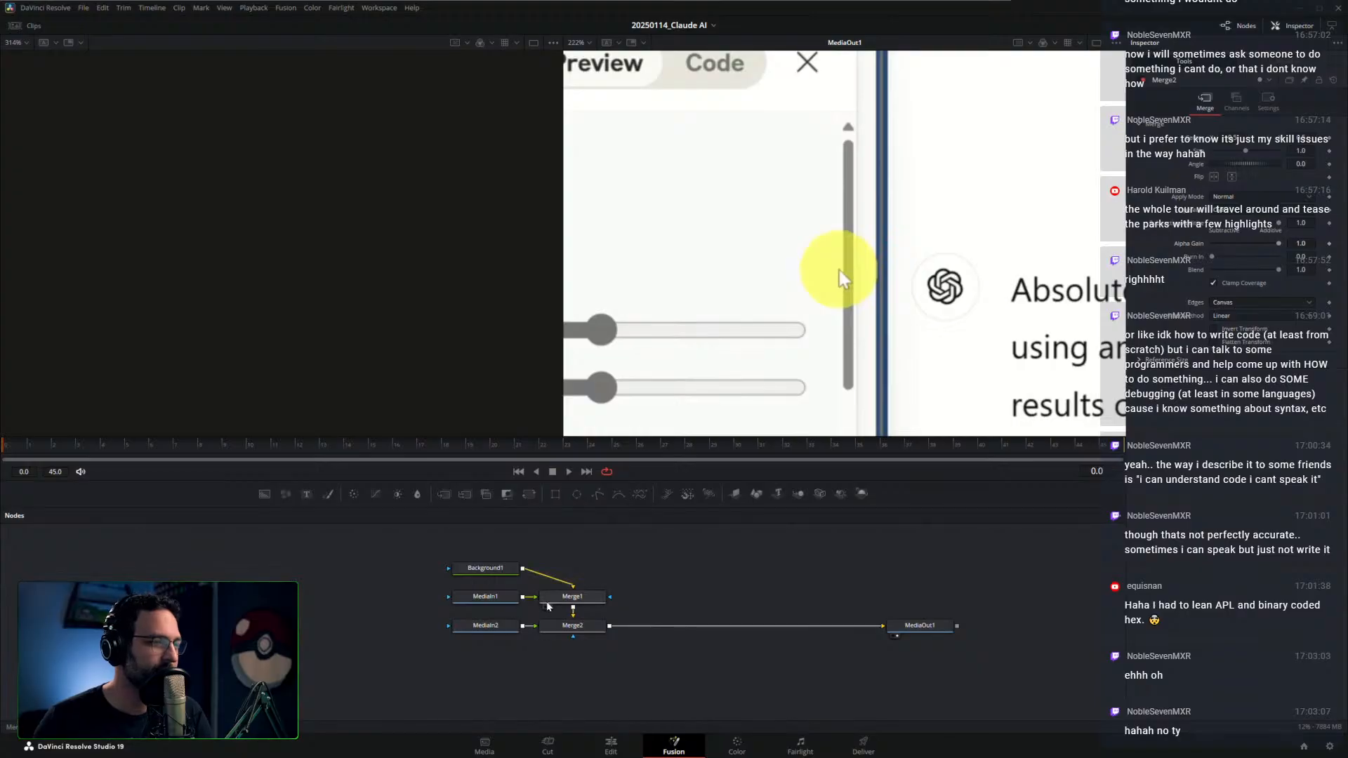
pyautogui.moveTo(509, 574); pyautogui.dragTo(596, 575)
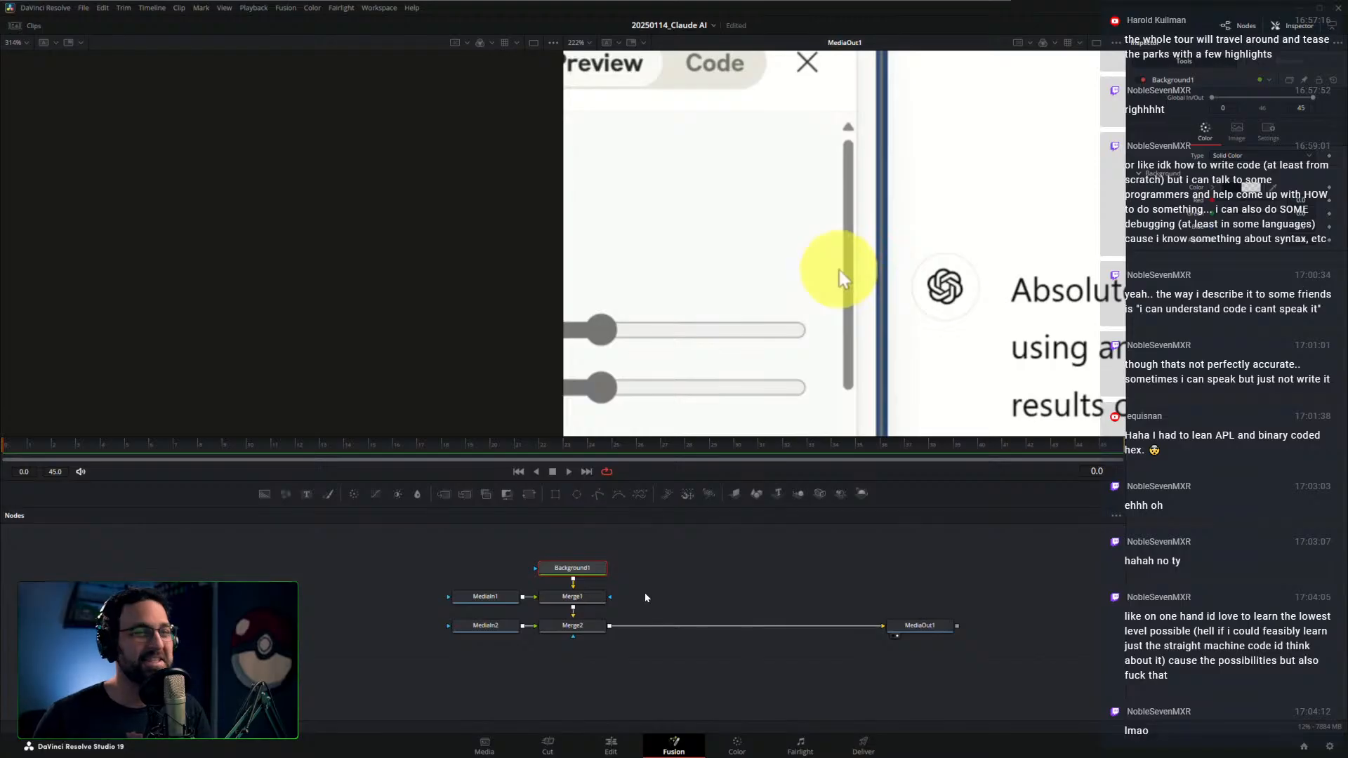
# Compare the cursor positions in MediaIn1 and MediaIn2 by alternating the two sources in the viewers
pyautogui.click(491, 598)
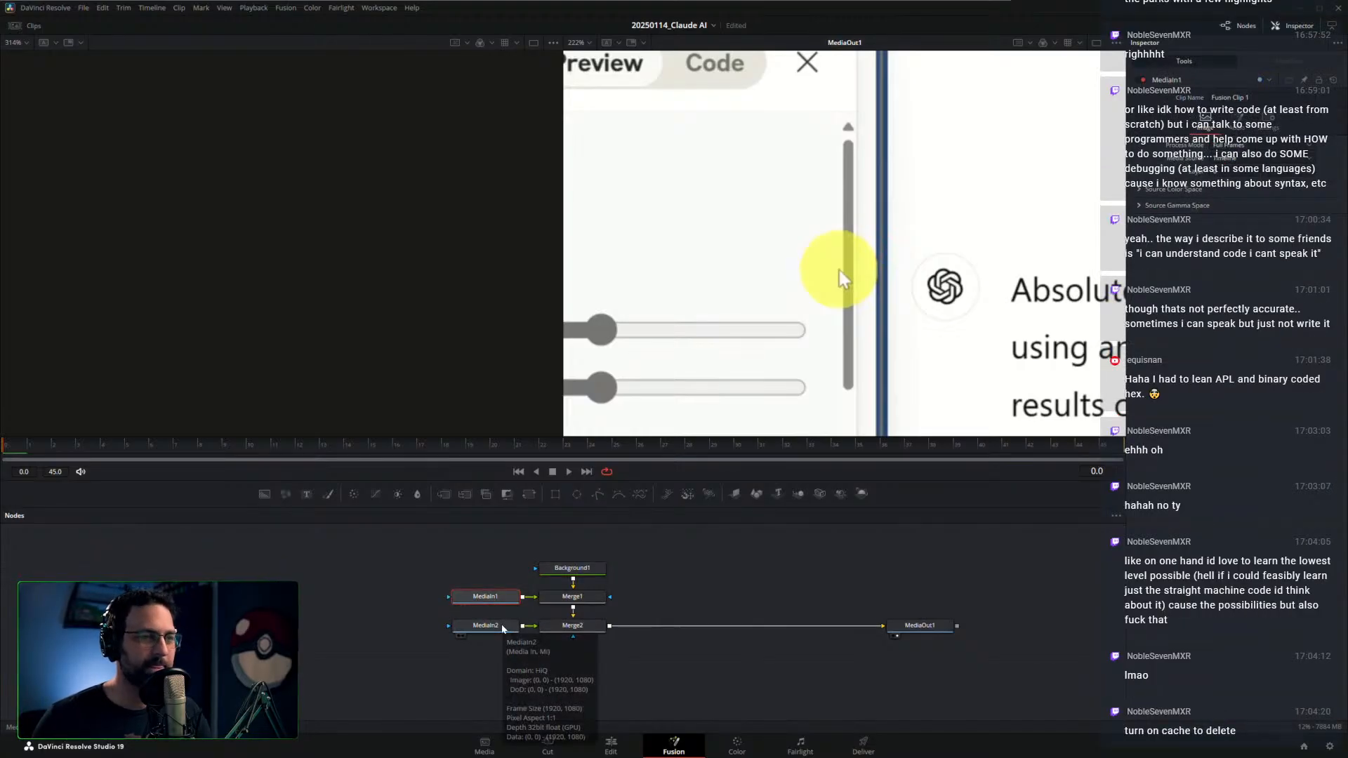
pyautogui.press('1')
pyautogui.click(504, 625)
pyautogui.press('2')
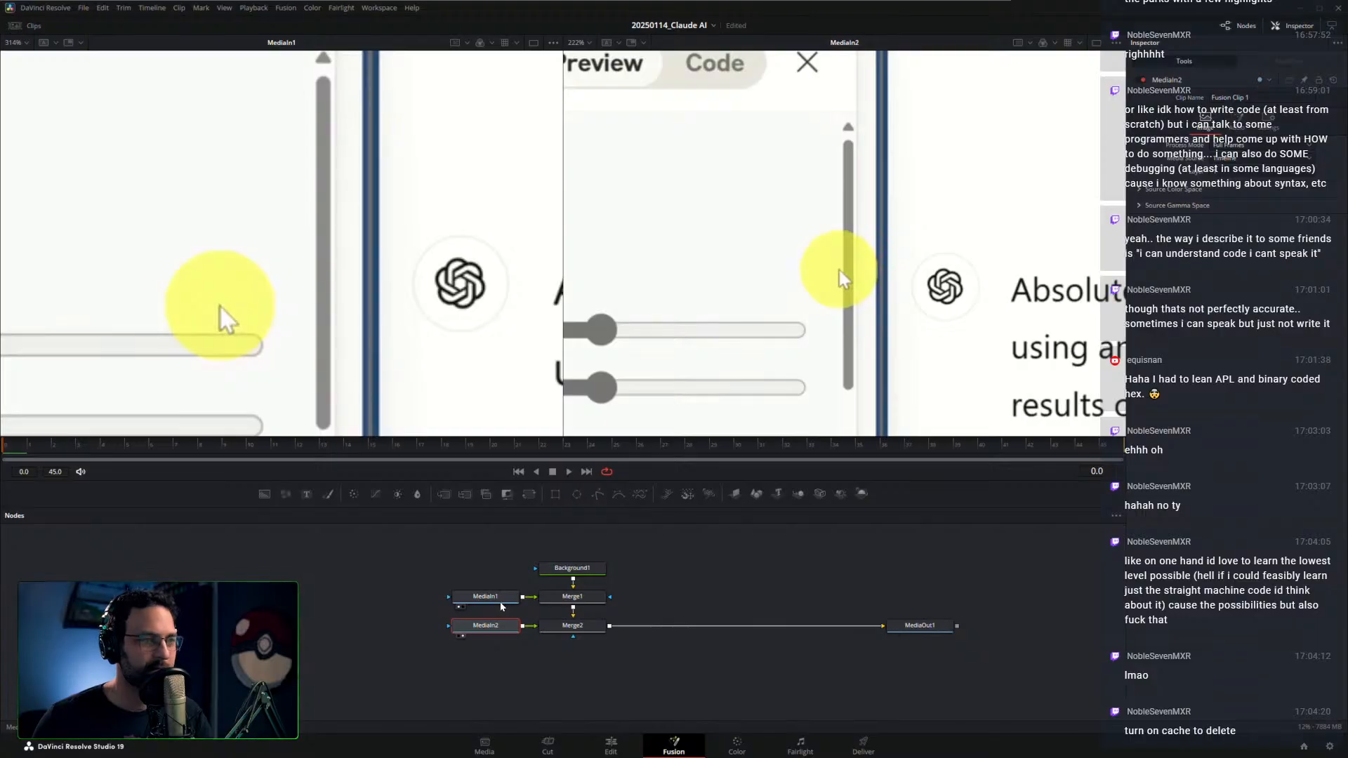
pyautogui.click(499, 601)
pyautogui.press('2')
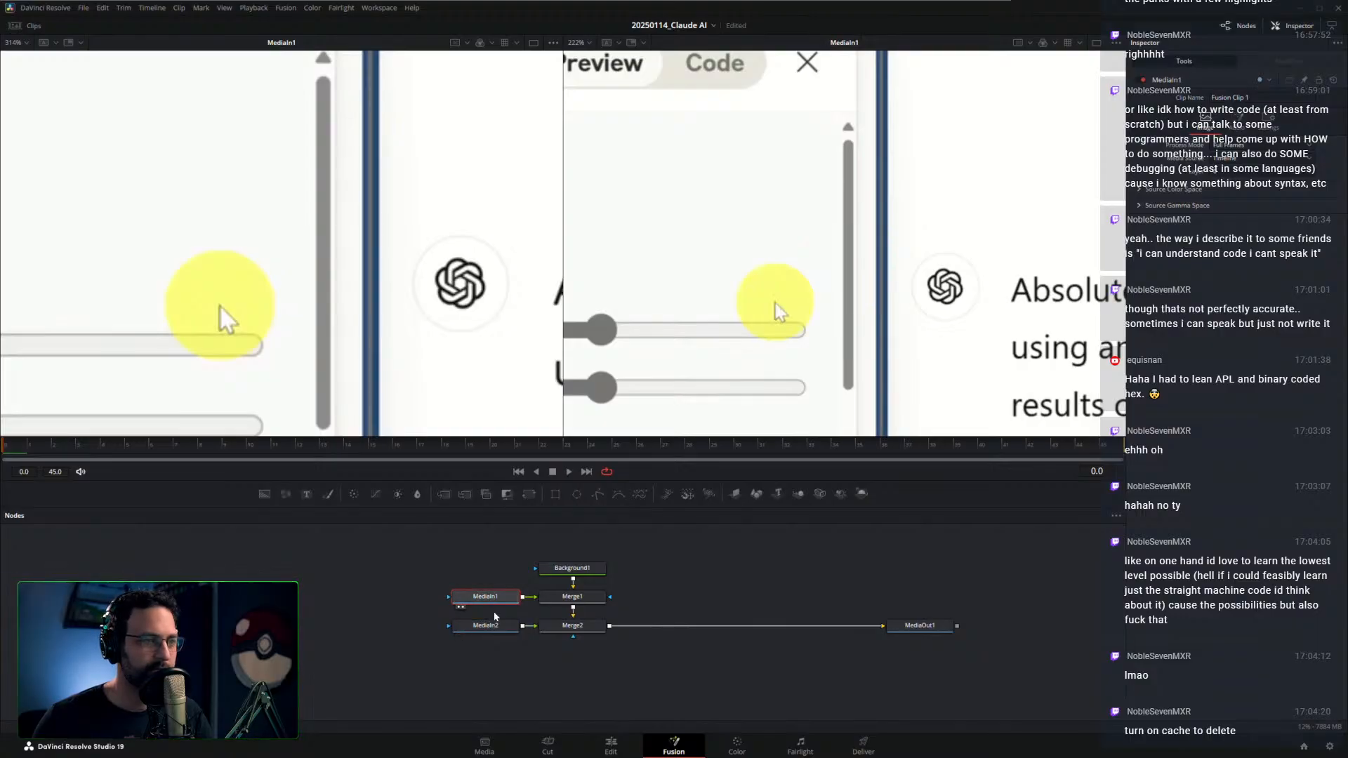
pyautogui.click(495, 625)
pyautogui.press('2')
pyautogui.click(496, 600)
pyautogui.press('2')
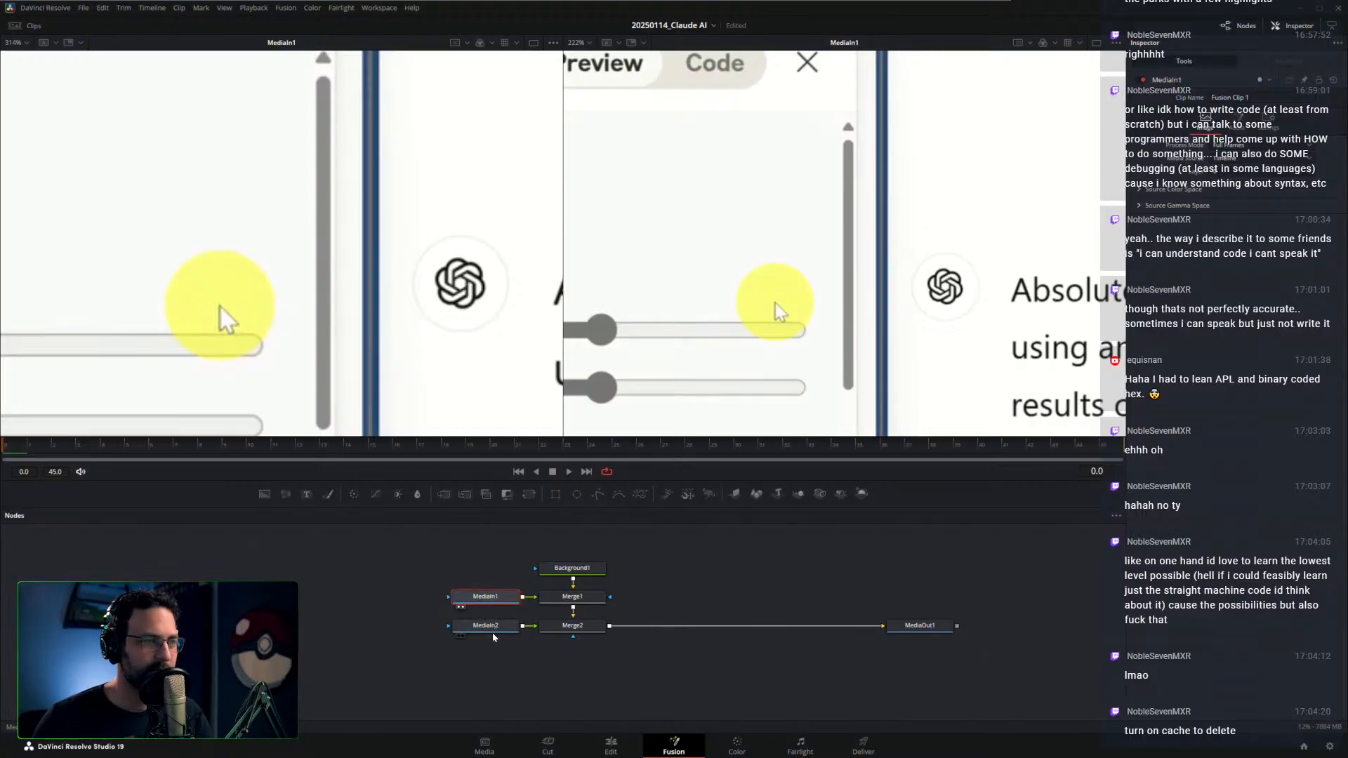
pyautogui.click(495, 627)
pyautogui.press('2')
pyautogui.click(499, 602)
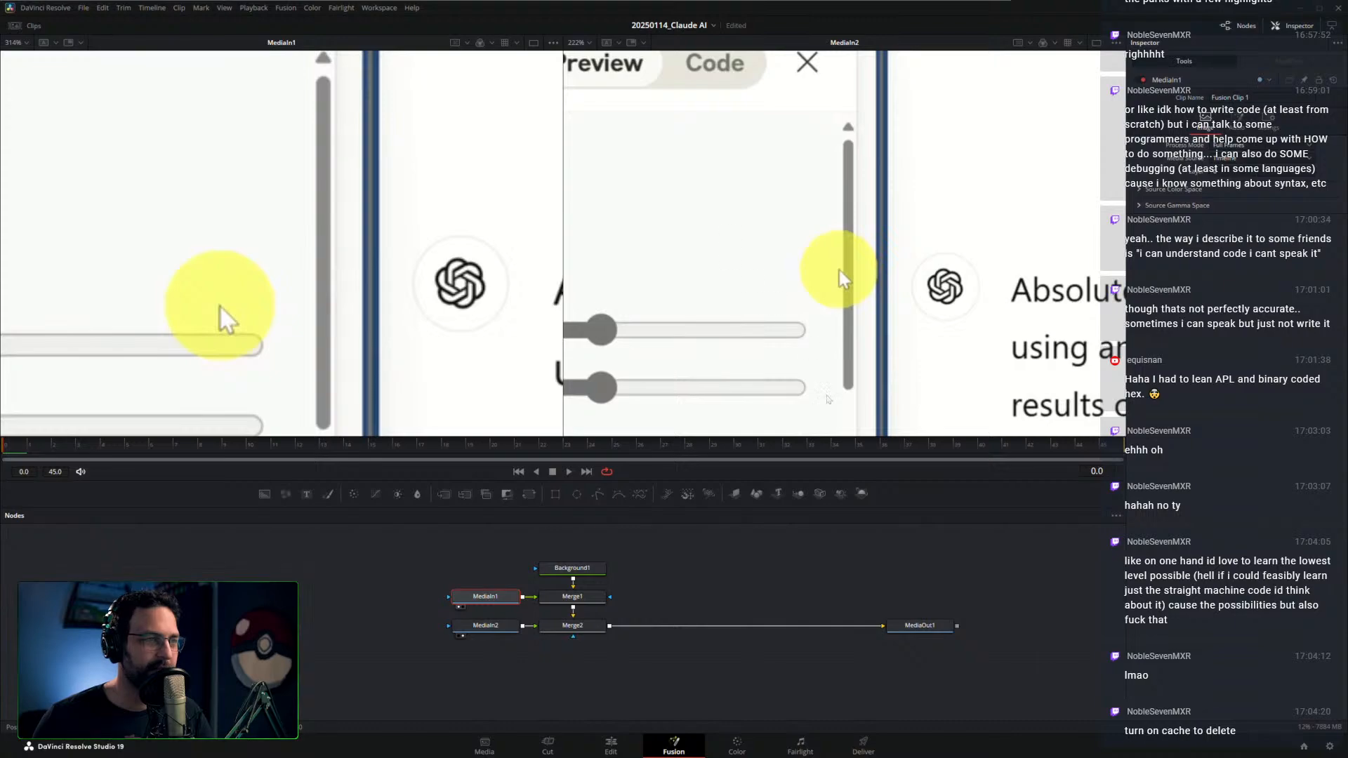
pyautogui.click(495, 627)
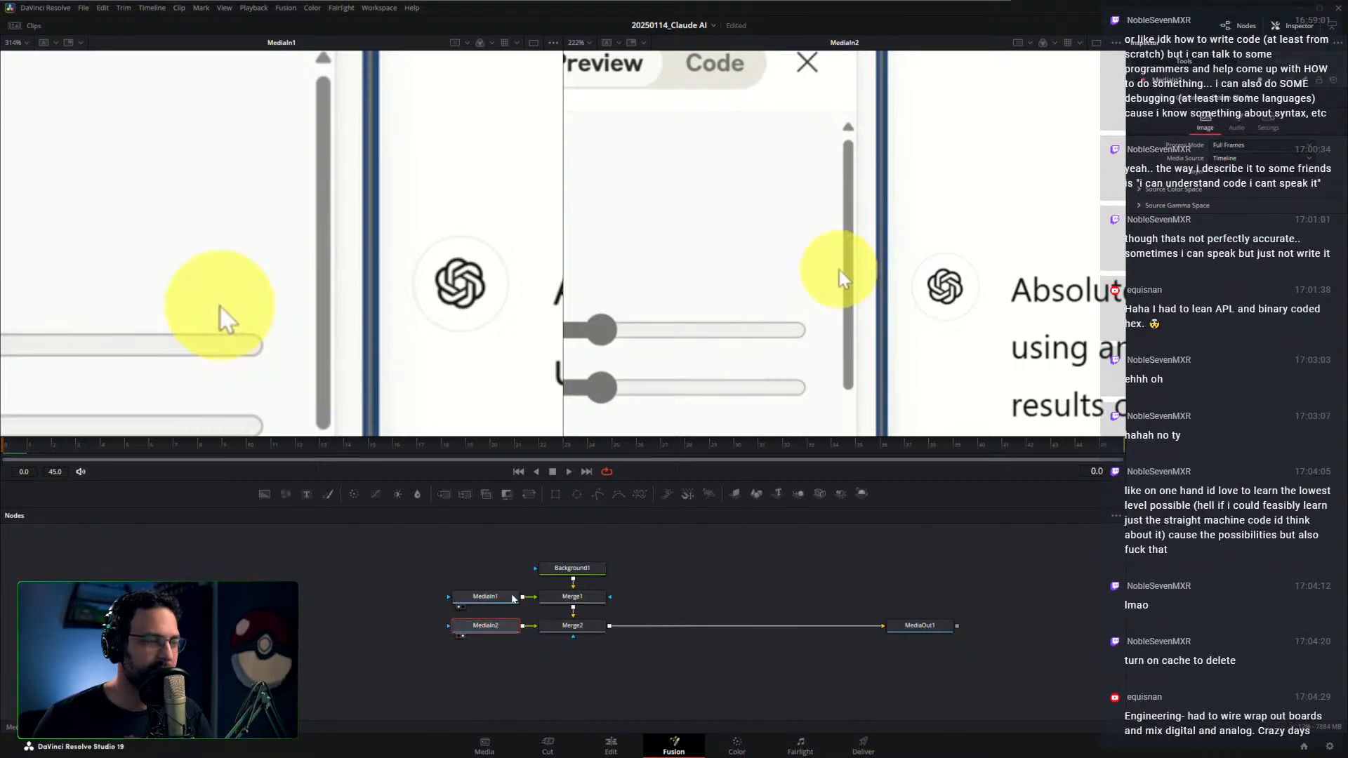
pyautogui.click(495, 602)
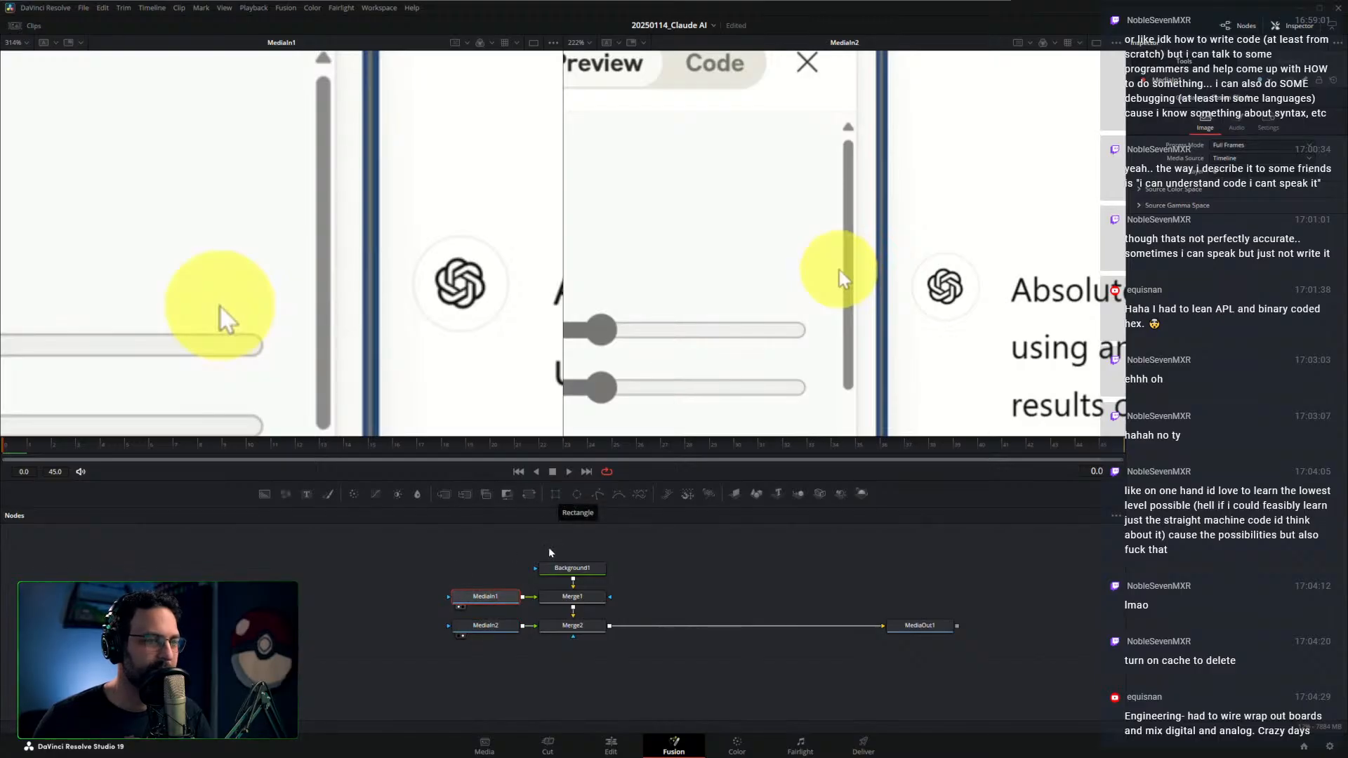
# Add a Rectangle mask to MediaIn2, placing its node beside MediaIn2 and MediaIn1 back in line with Merge1
pyautogui.click(486, 632)
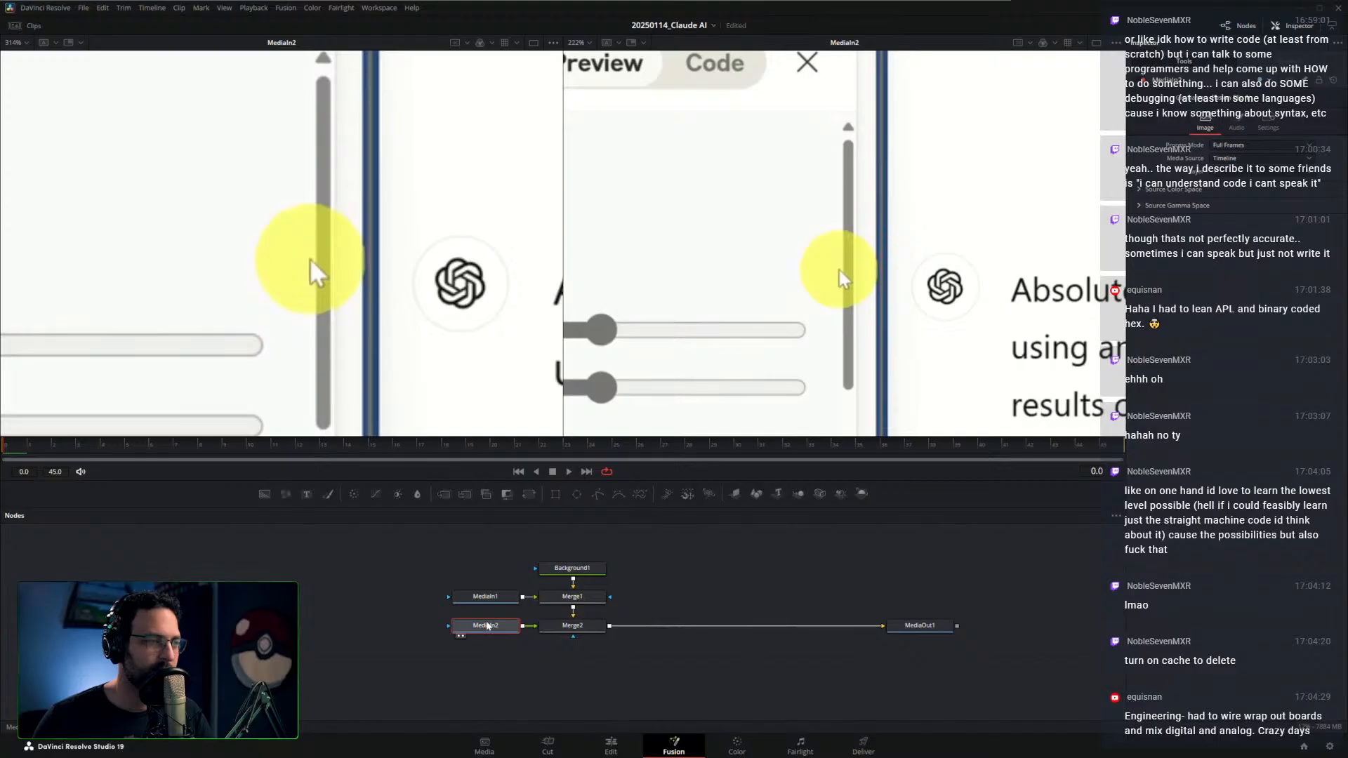
pyautogui.click(555, 493)
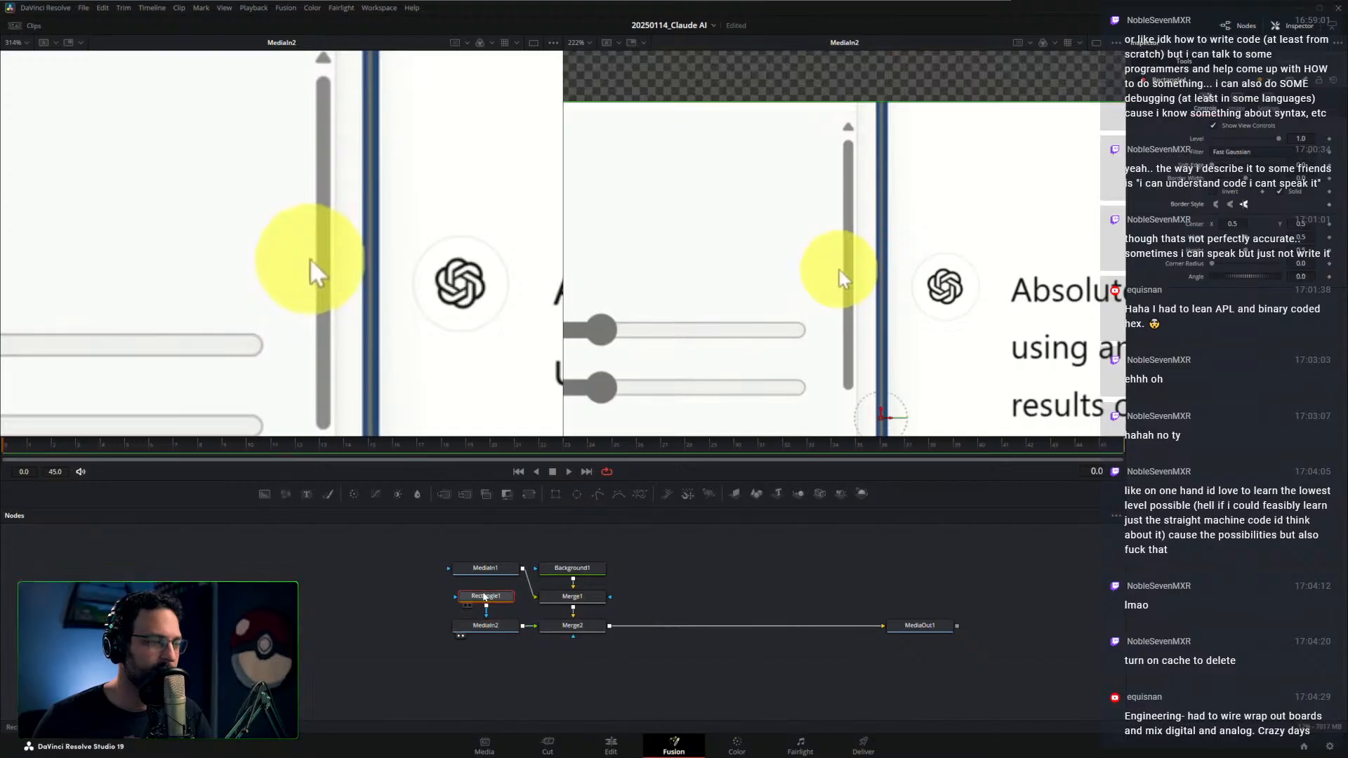
pyautogui.moveTo(484, 597); pyautogui.dragTo(398, 625)
pyautogui.moveTo(474, 570); pyautogui.dragTo(474, 609)
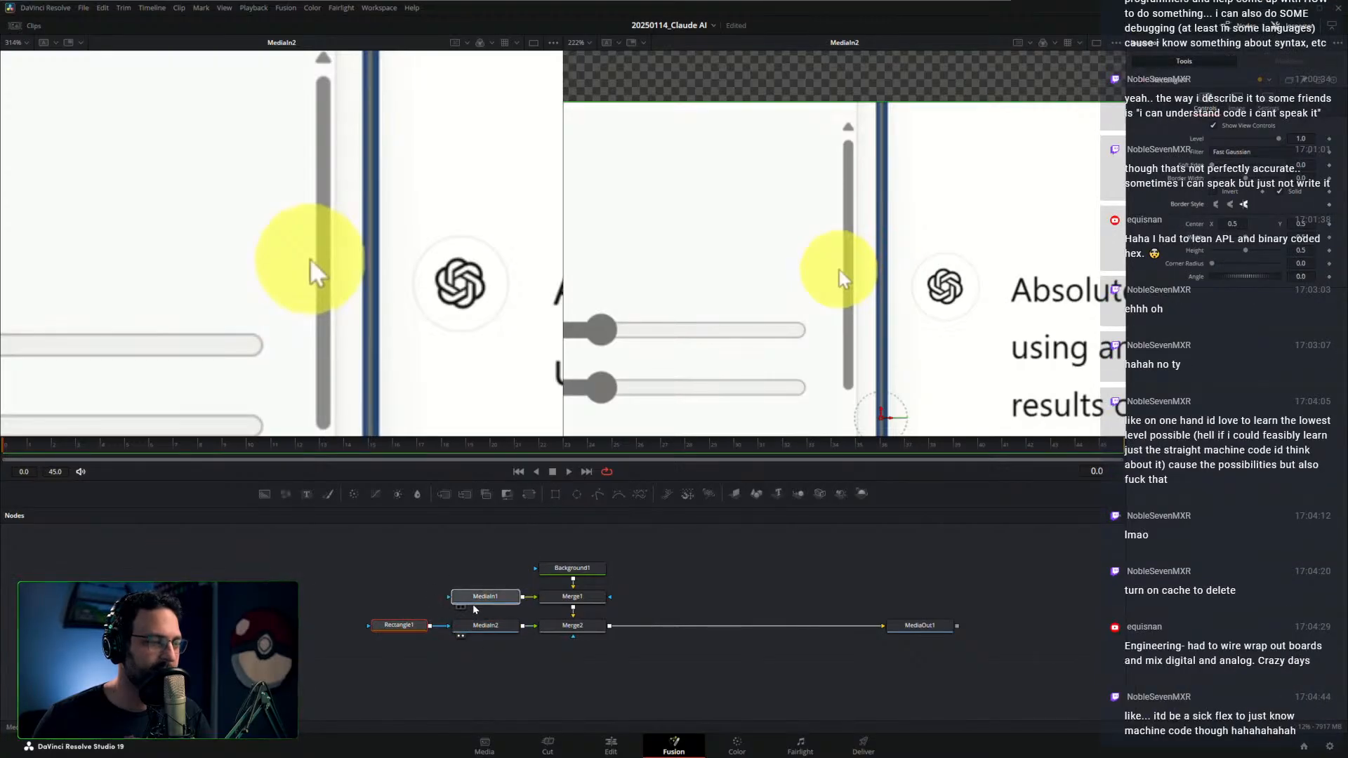
# Display MediaOut1 and shrink the rectangle mask around MediaIn2's highlighted cursor, centred at about X 0.47, Y 0.62 and about 0.185 high
pyautogui.scroll(-5, 855, 307)
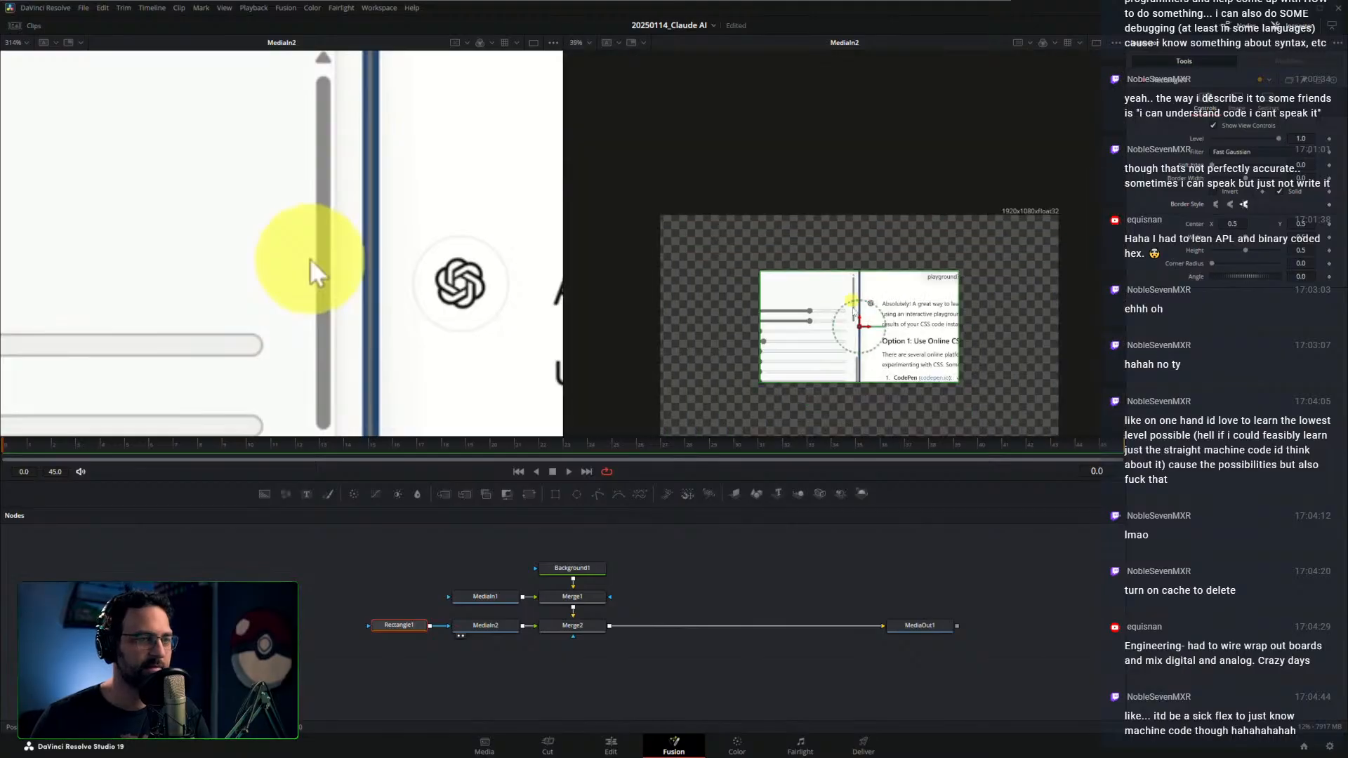
pyautogui.scroll(4, 854, 313)
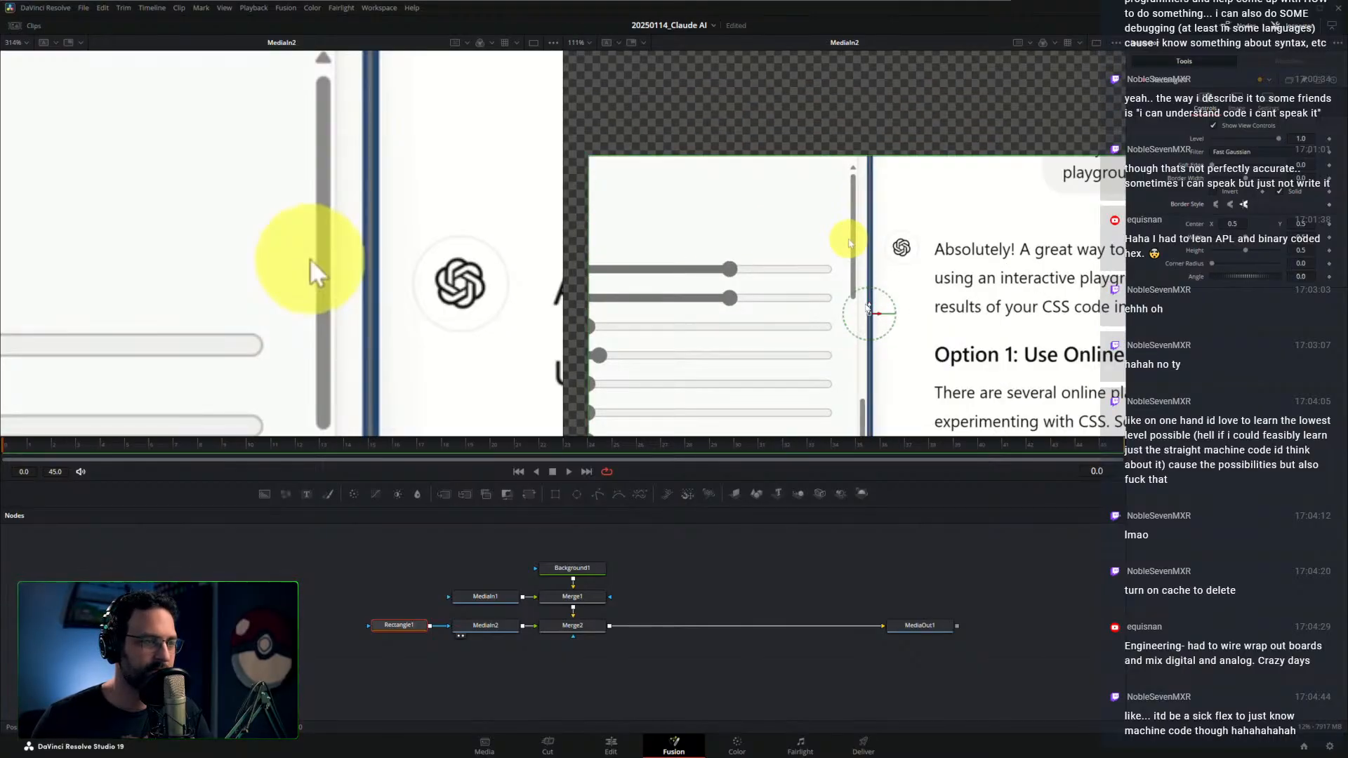
pyautogui.click(926, 627)
pyautogui.press('2')
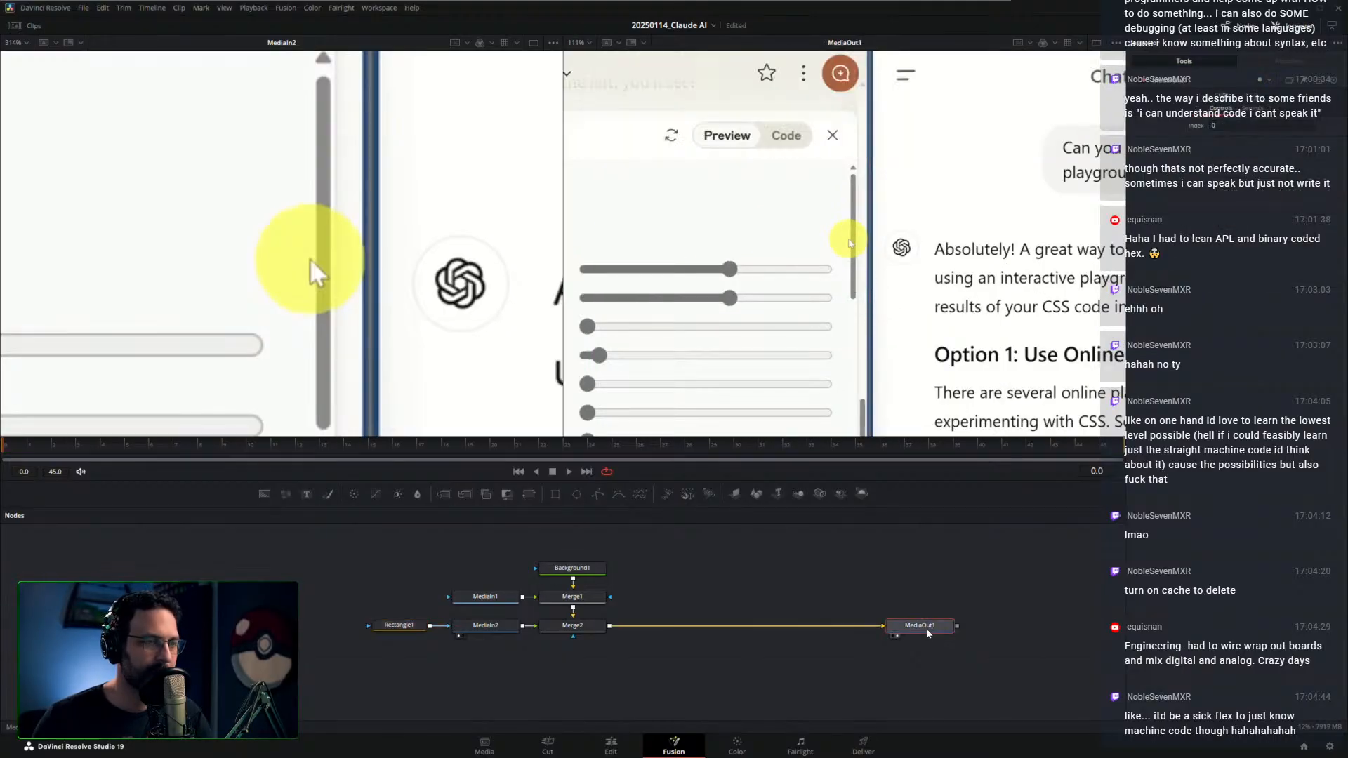
pyautogui.click(400, 625)
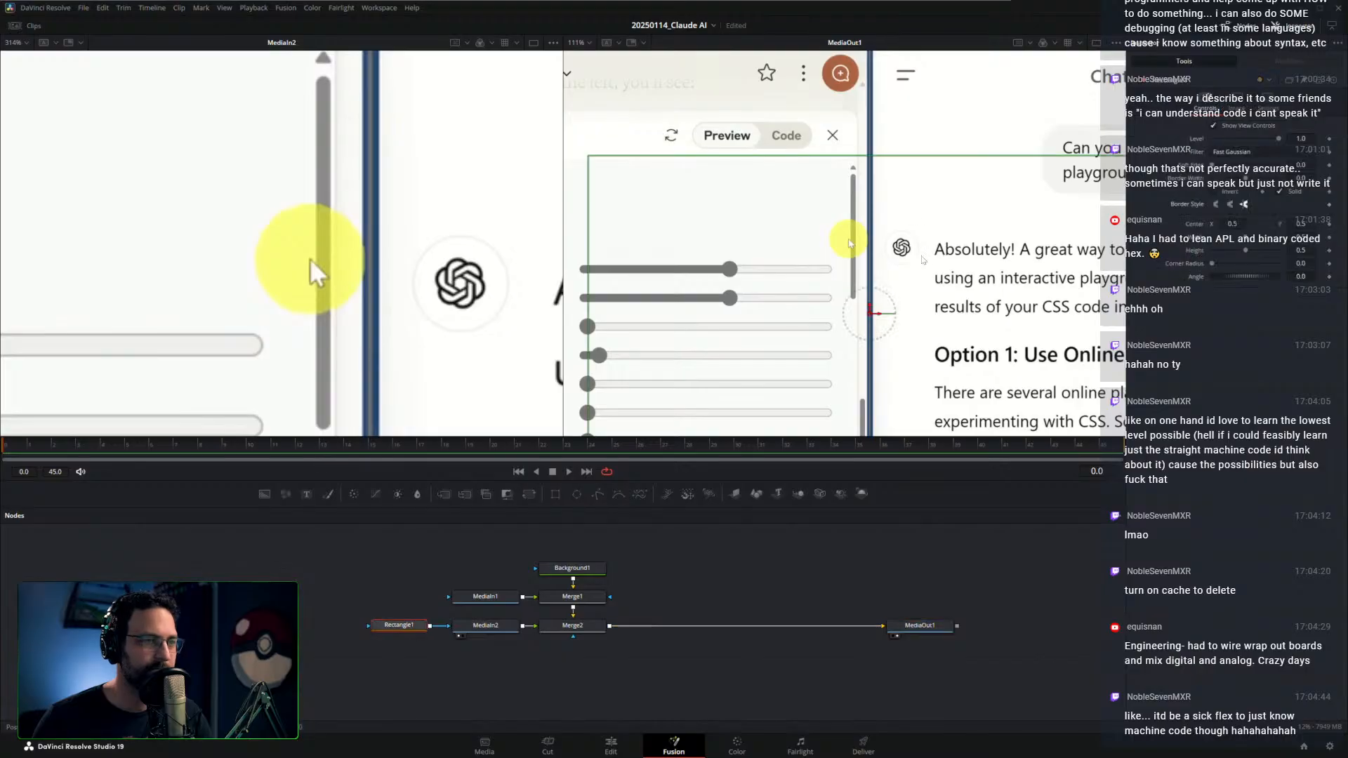
pyautogui.moveTo(850, 309); pyautogui.dragTo(840, 236)
pyautogui.moveTo(1117, 394); pyautogui.dragTo(852, 297)
pyautogui.scroll(3, 851, 244)
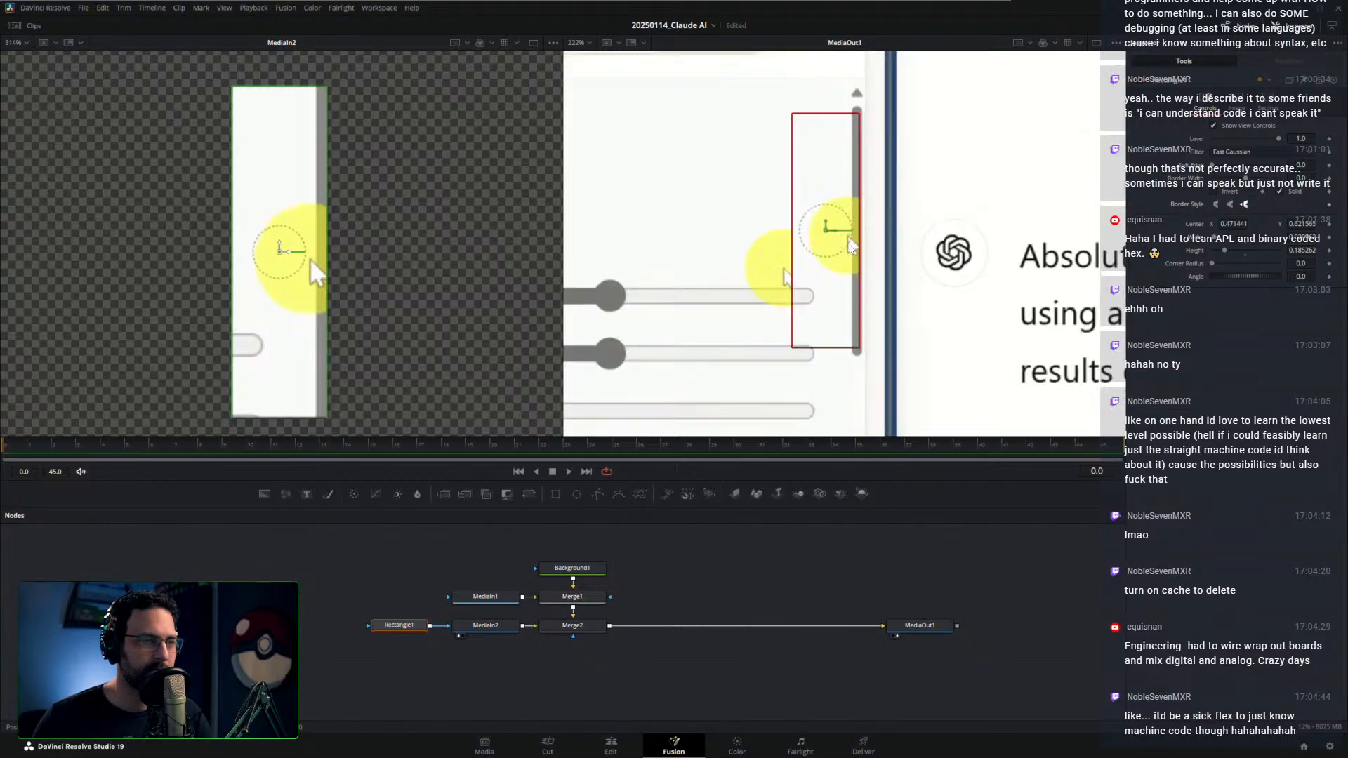
# Move the rectangle mask over MediaIn1's highlighted cursor, centred at about X 0.45, Y 0.60, and resize it to about 0.045 by 0.104
pyautogui.moveTo(825, 232); pyautogui.dragTo(768, 269)
pyautogui.moveTo(802, 384); pyautogui.dragTo(815, 329)
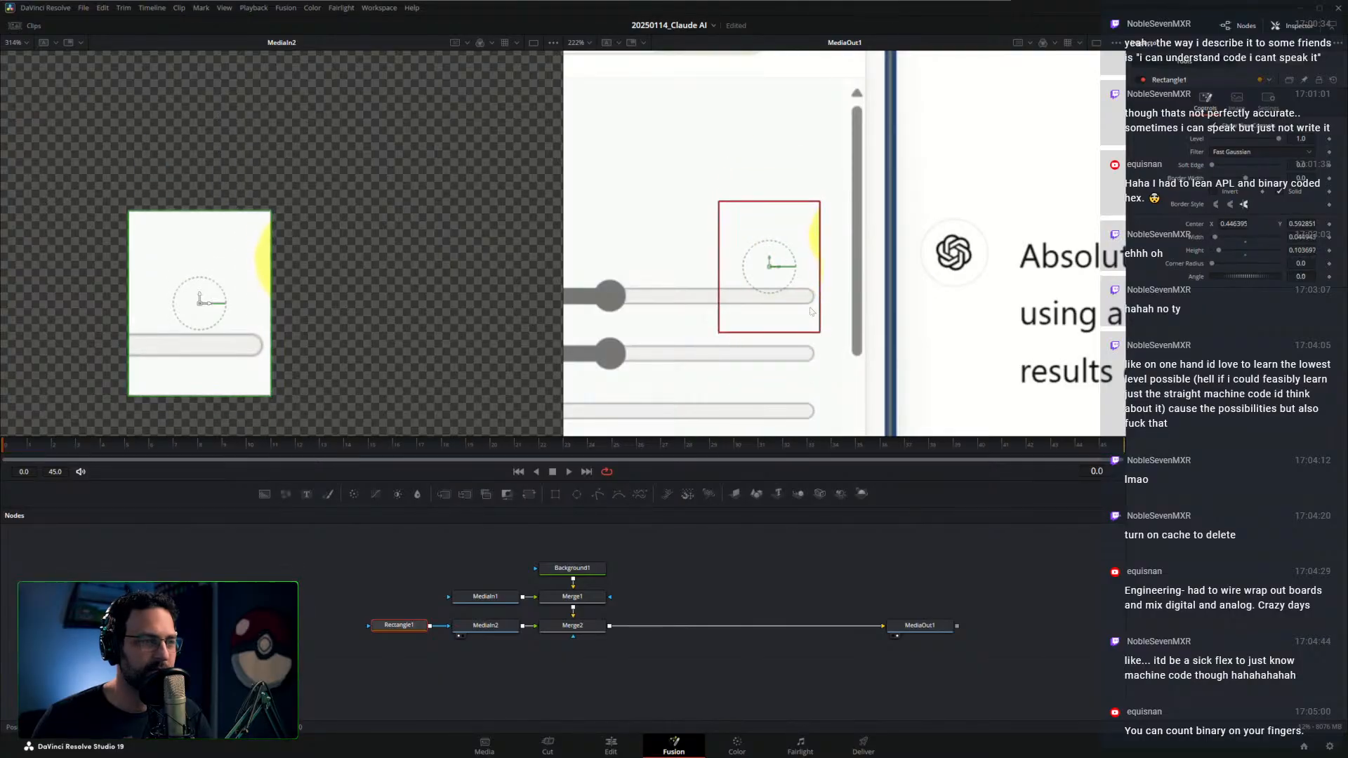
pyautogui.moveTo(771, 271)
pyautogui.mouseDown()
pyautogui.moveTo(779, 285)
pyautogui.moveTo(781, 263)
pyautogui.mouseUp()
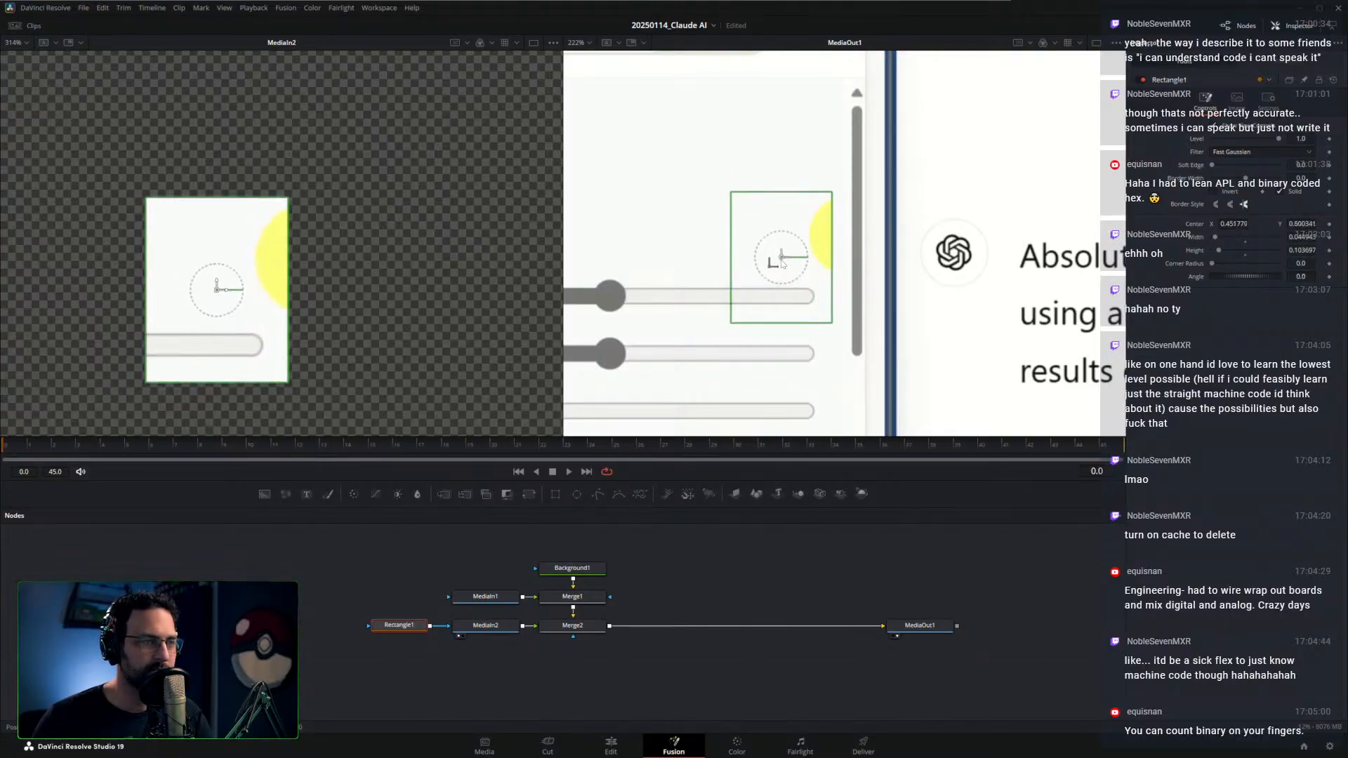
pyautogui.click(847, 562)
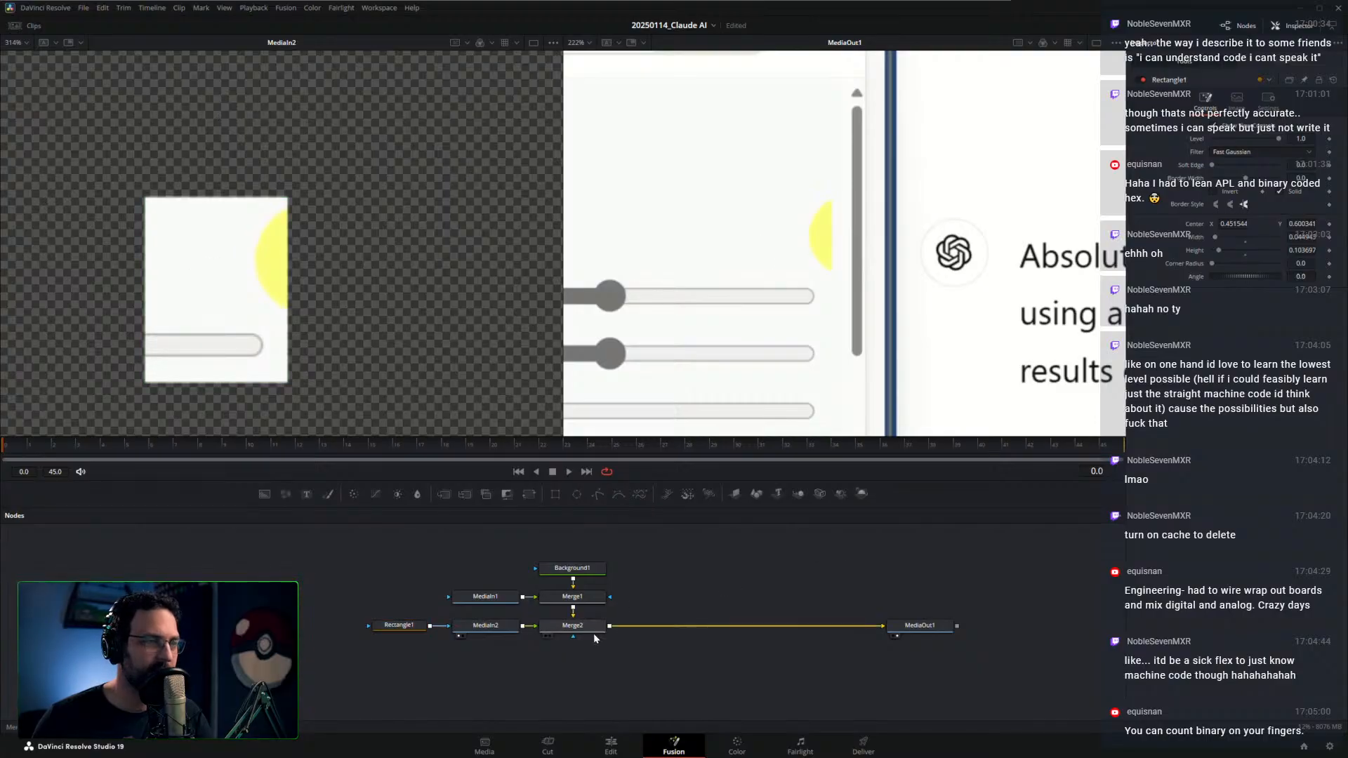
pyautogui.click(572, 625)
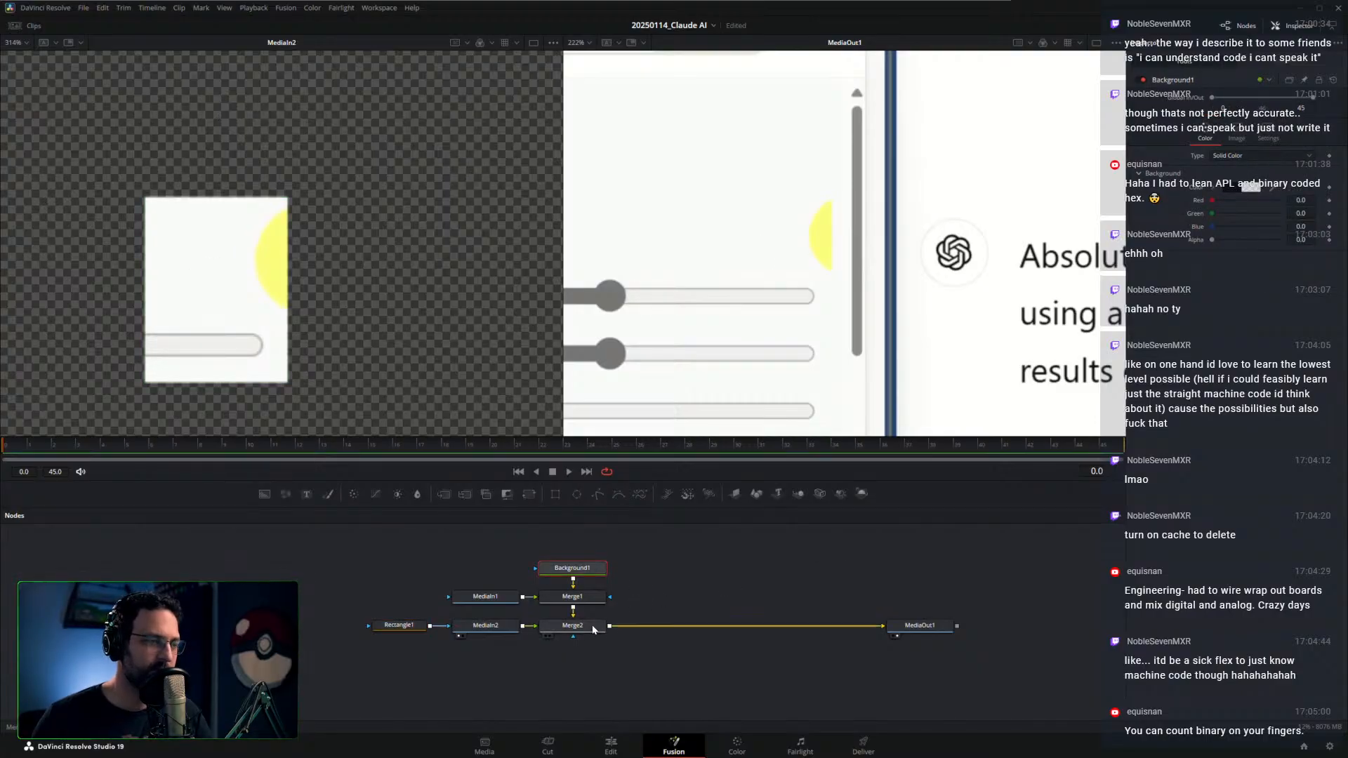
# Add a Merge after Merge2 and connect a new Background node to it, coloured with the off-white sampled from the page
pyautogui.click(452, 494)
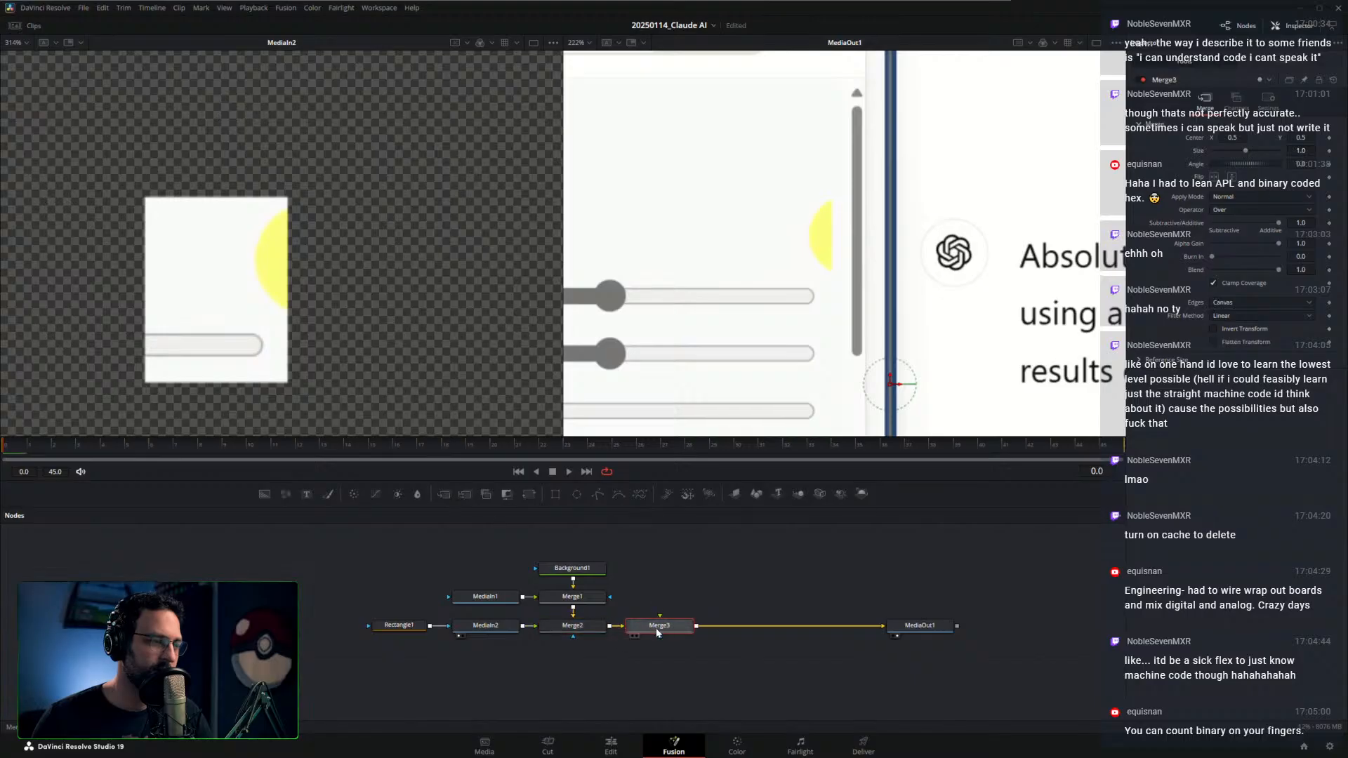
pyautogui.click(290, 543)
pyautogui.click(264, 494)
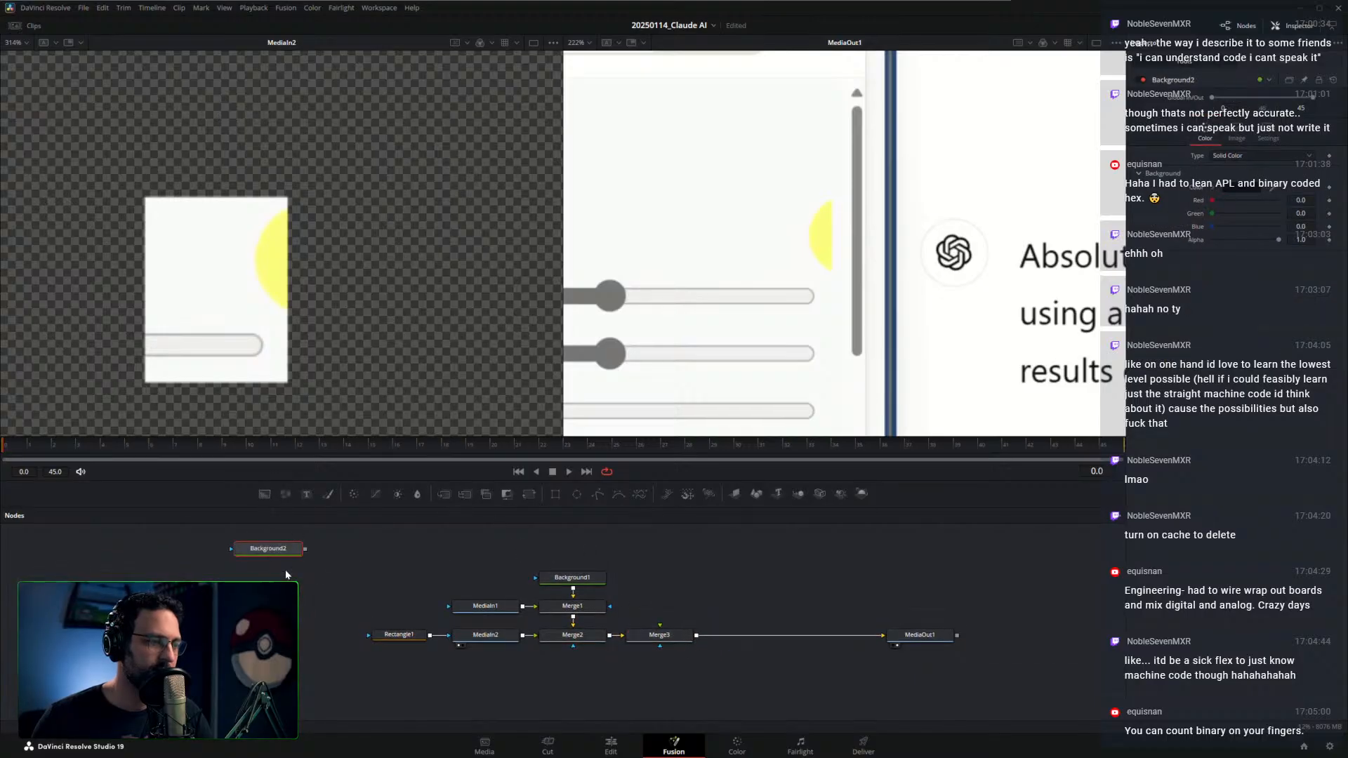
pyautogui.moveTo(269, 553); pyautogui.dragTo(659, 577)
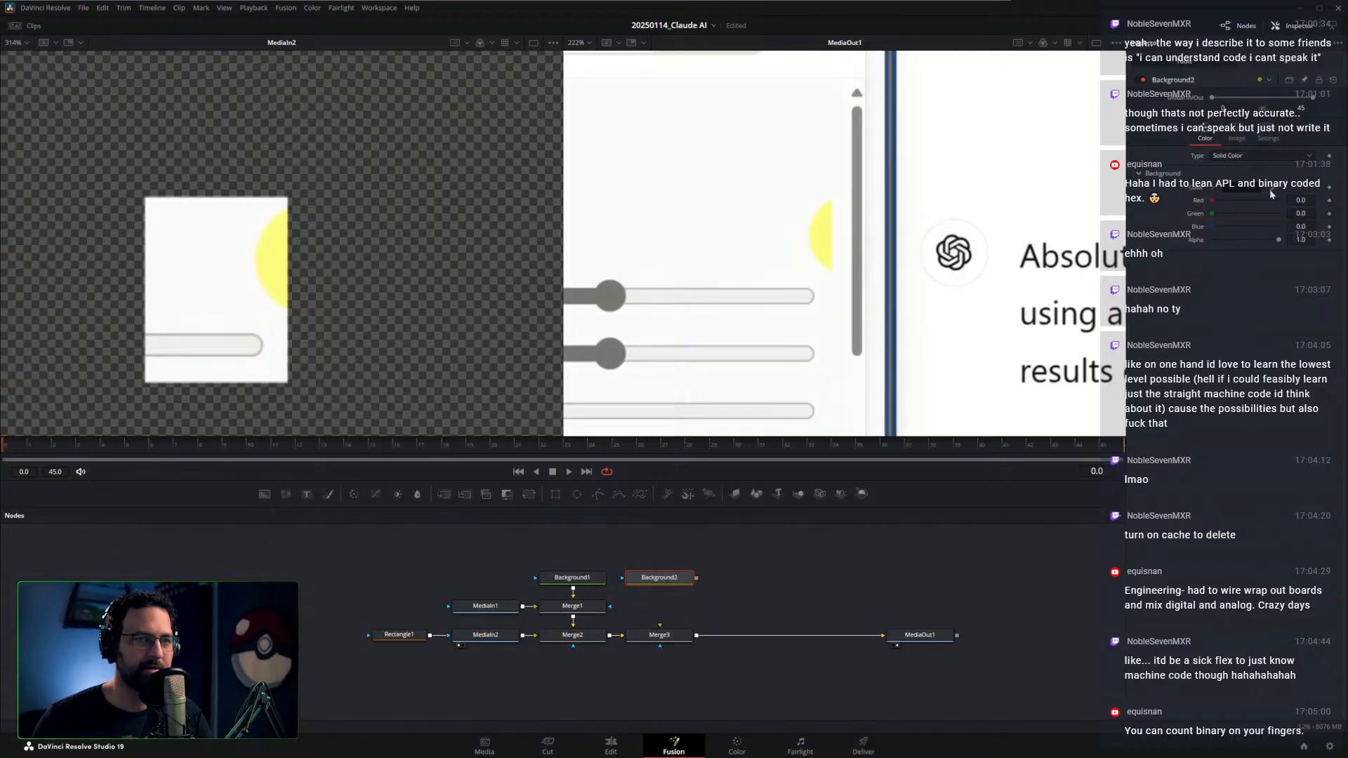
pyautogui.moveTo(1270, 194); pyautogui.dragTo(704, 176)
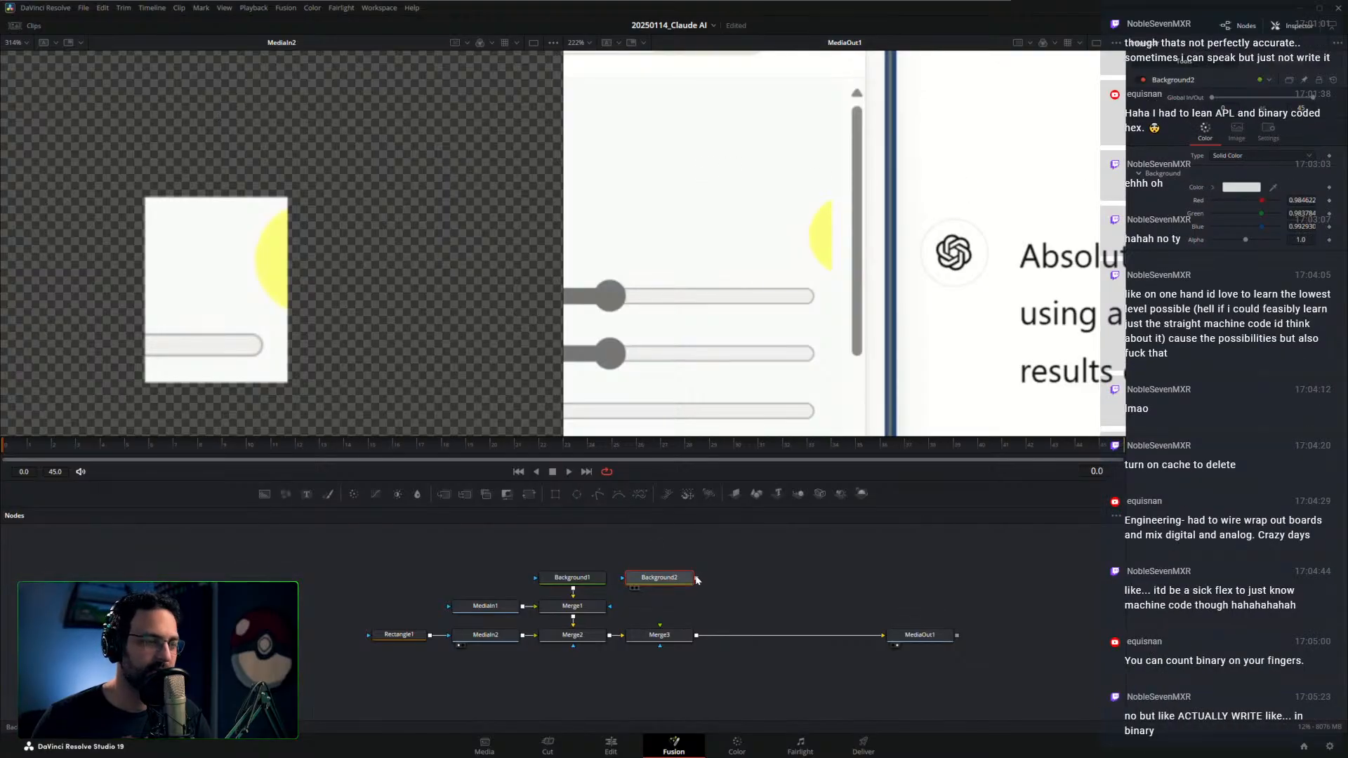
pyautogui.moveTo(697, 580); pyautogui.dragTo(659, 634)
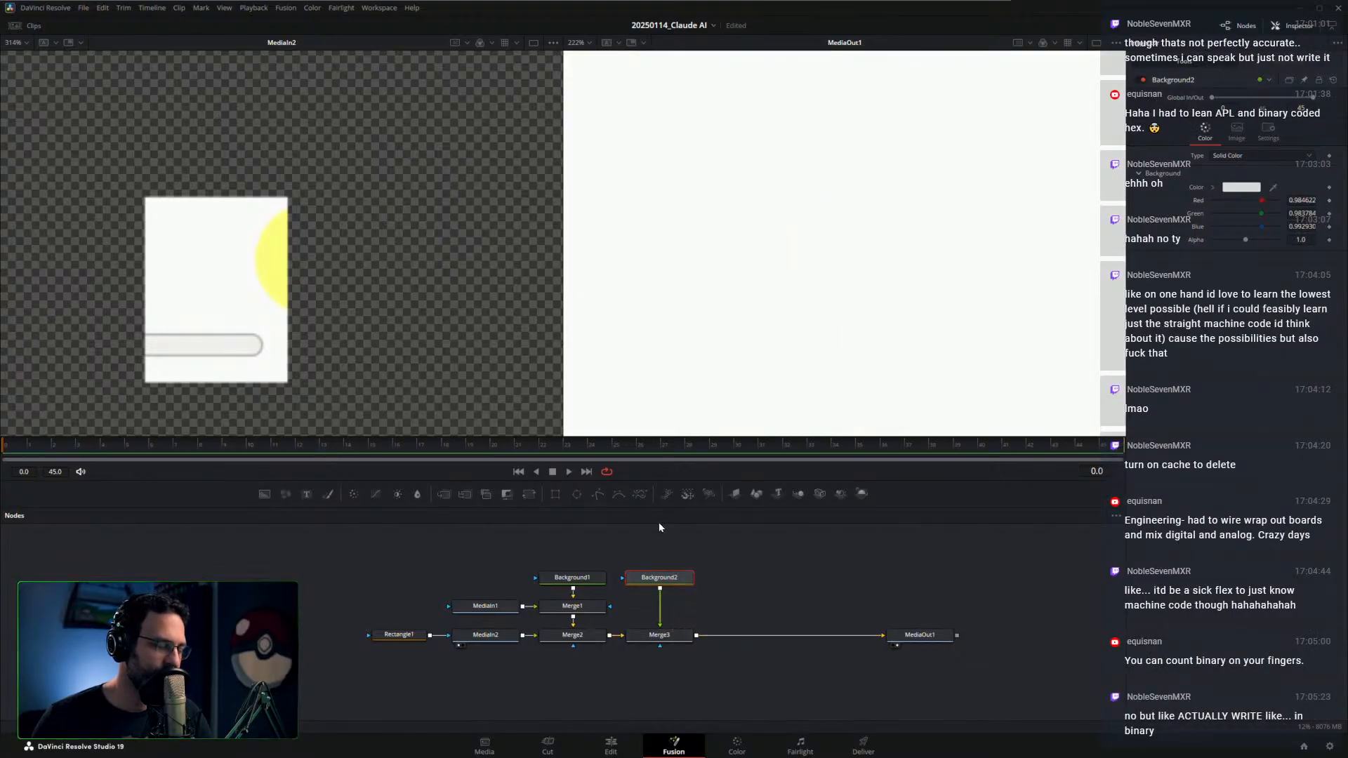
# Mask Background2 with a rectangle, bypass Background2, and shrink the mask over the yellow cursor remnant, centred at about X 0.468, Y 0.615, about 0.028 by 0.079
pyautogui.click(552, 494)
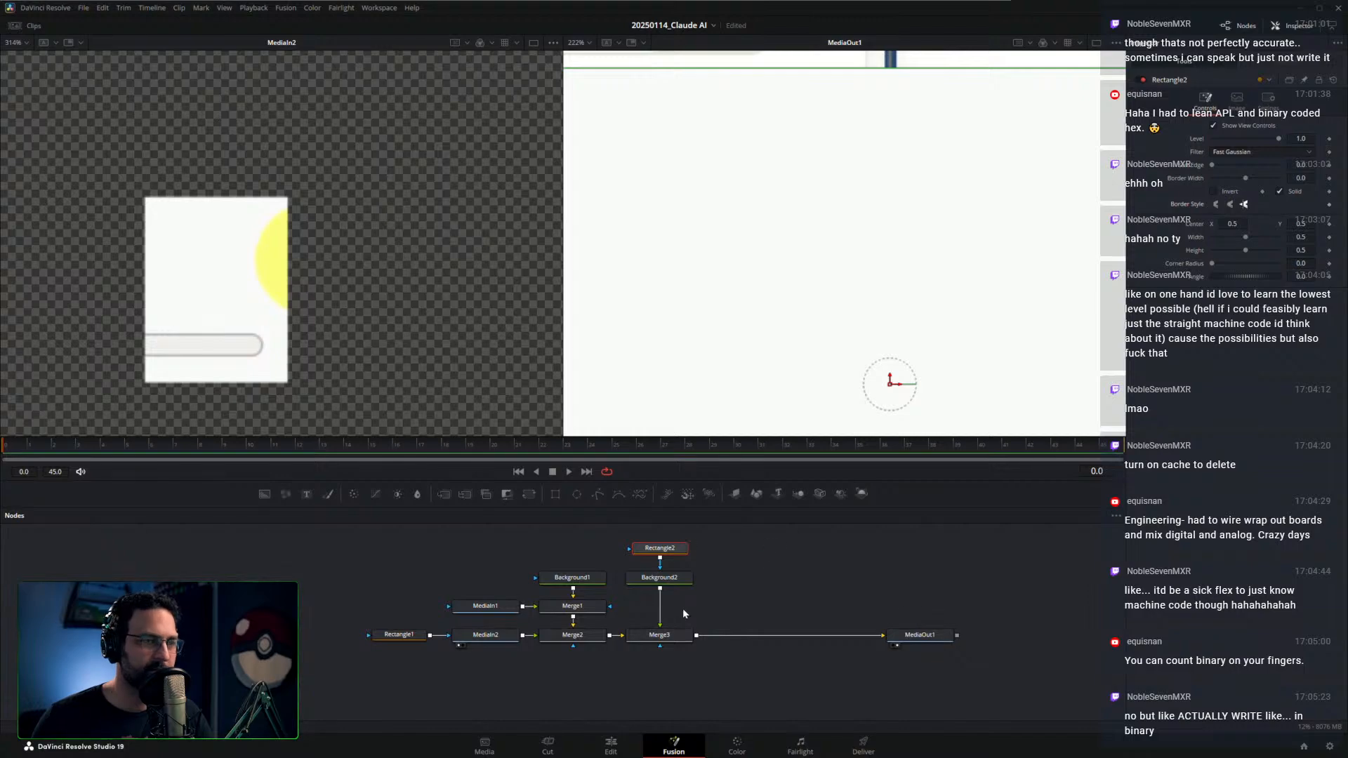
pyautogui.hotkey('ctrl', 'p')
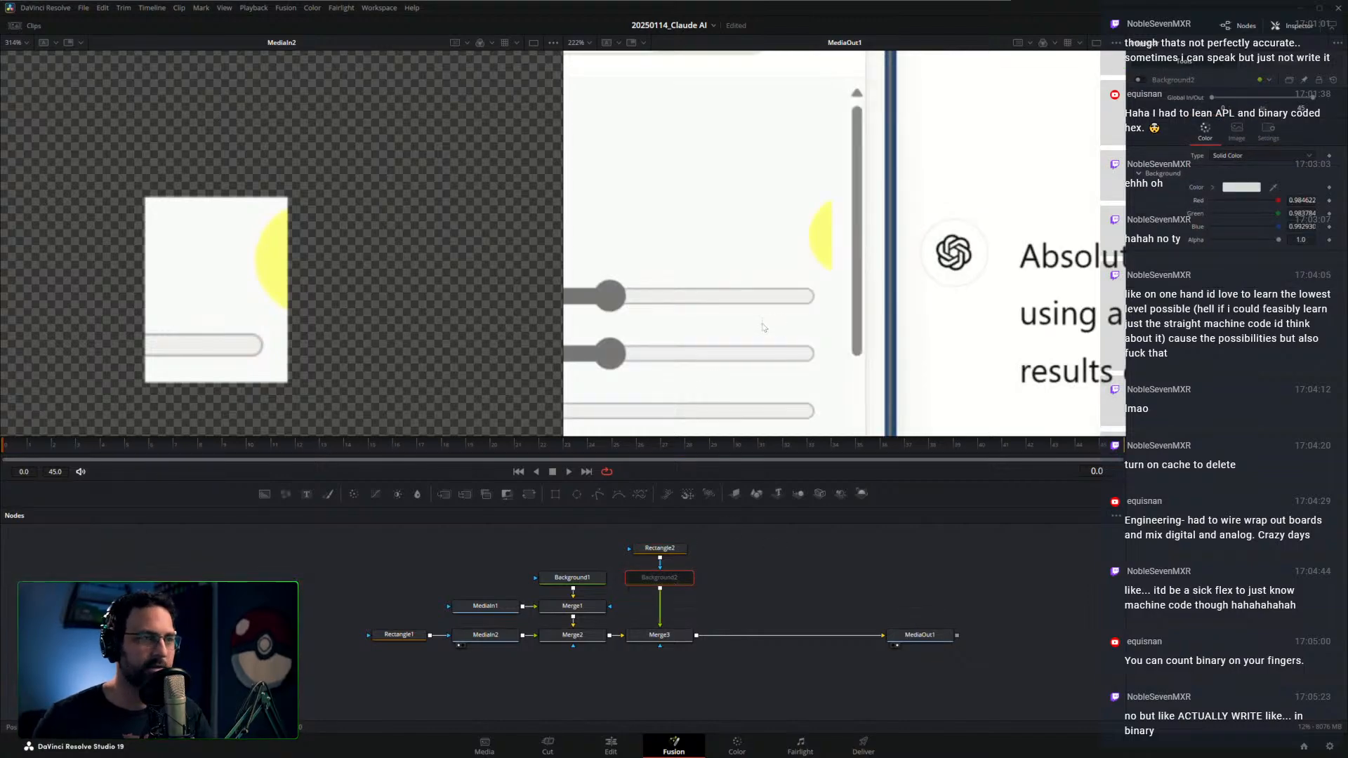
pyautogui.click(666, 548)
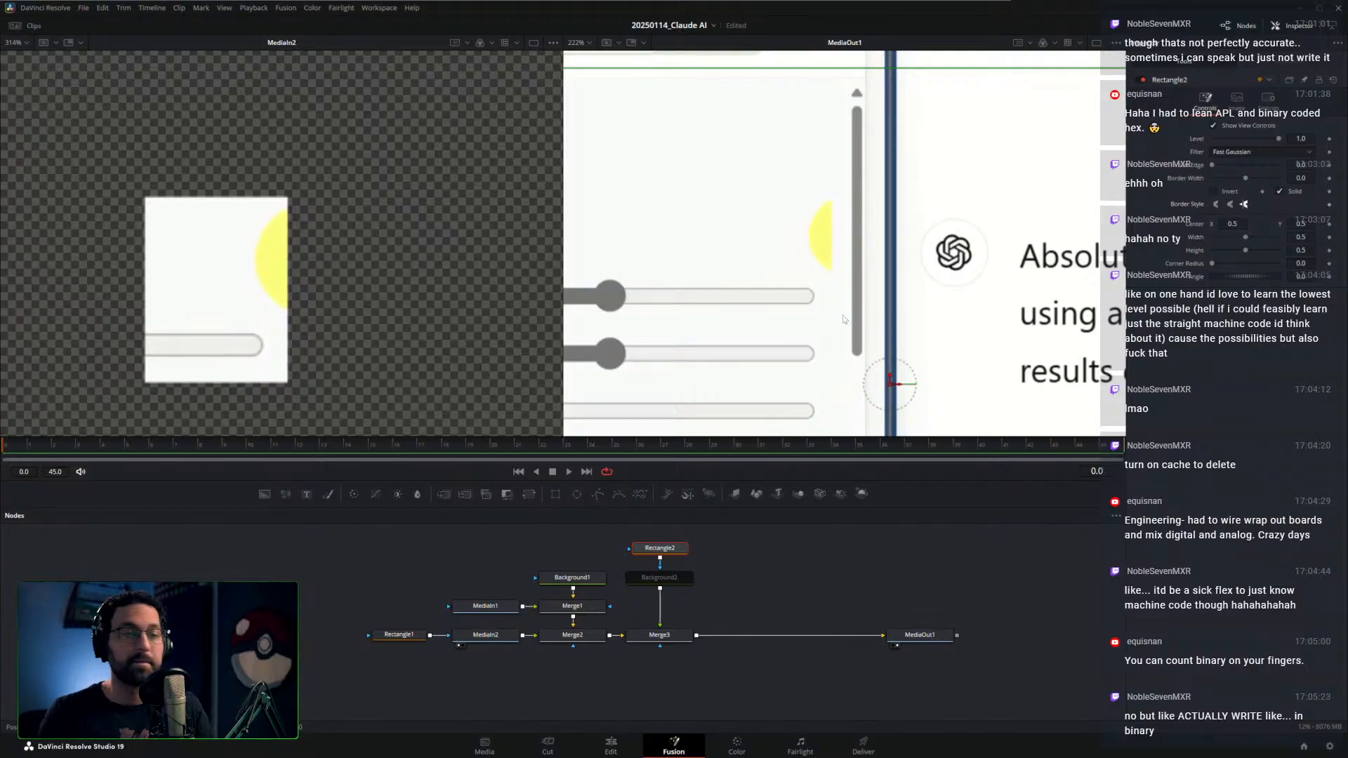
pyautogui.scroll(-3, 845, 319)
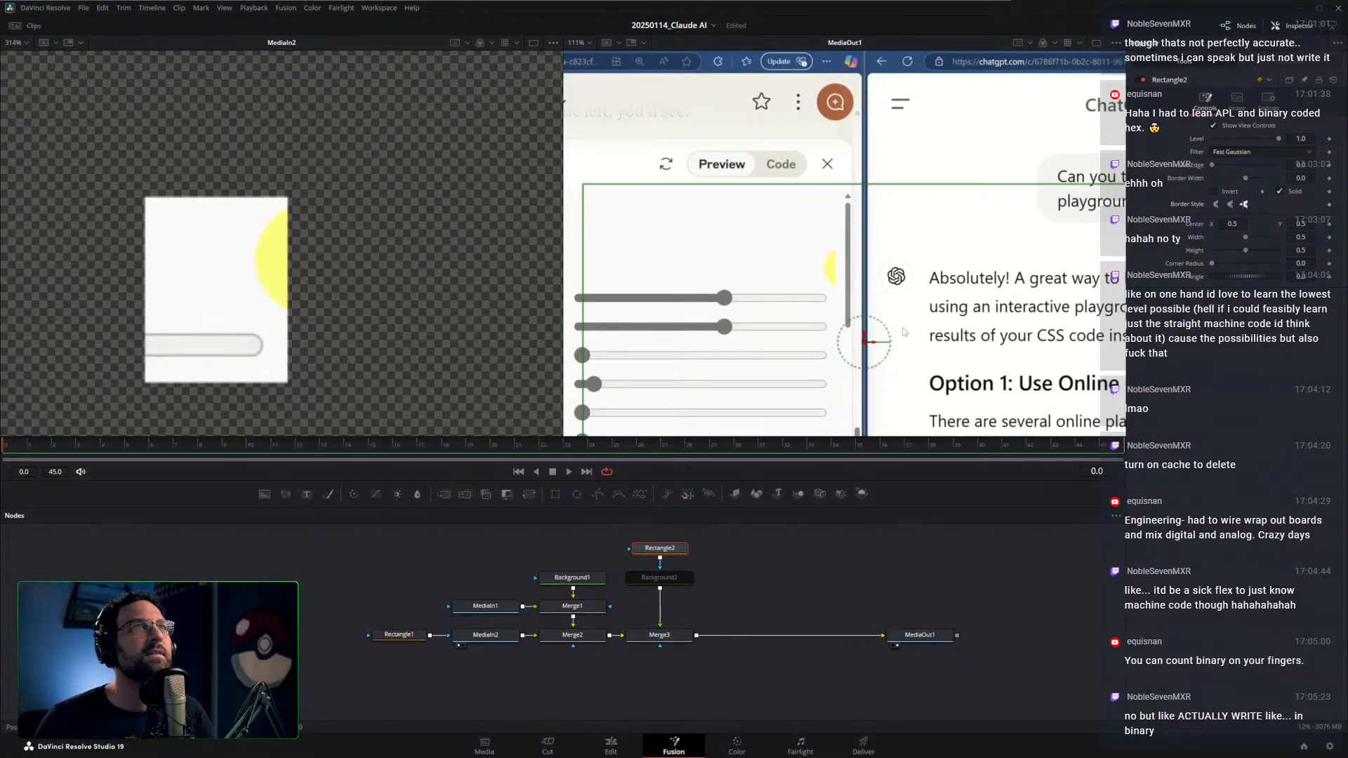
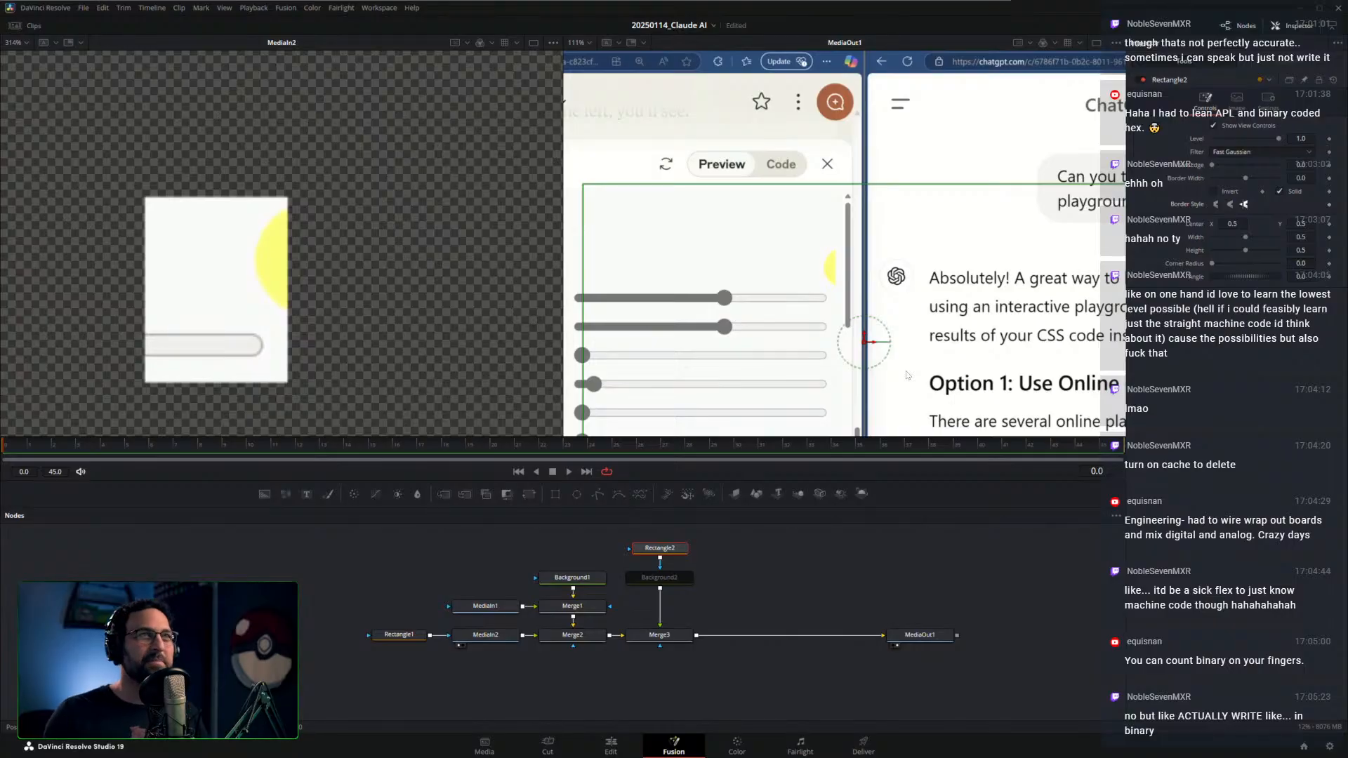
pyautogui.scroll(-1, 874, 325)
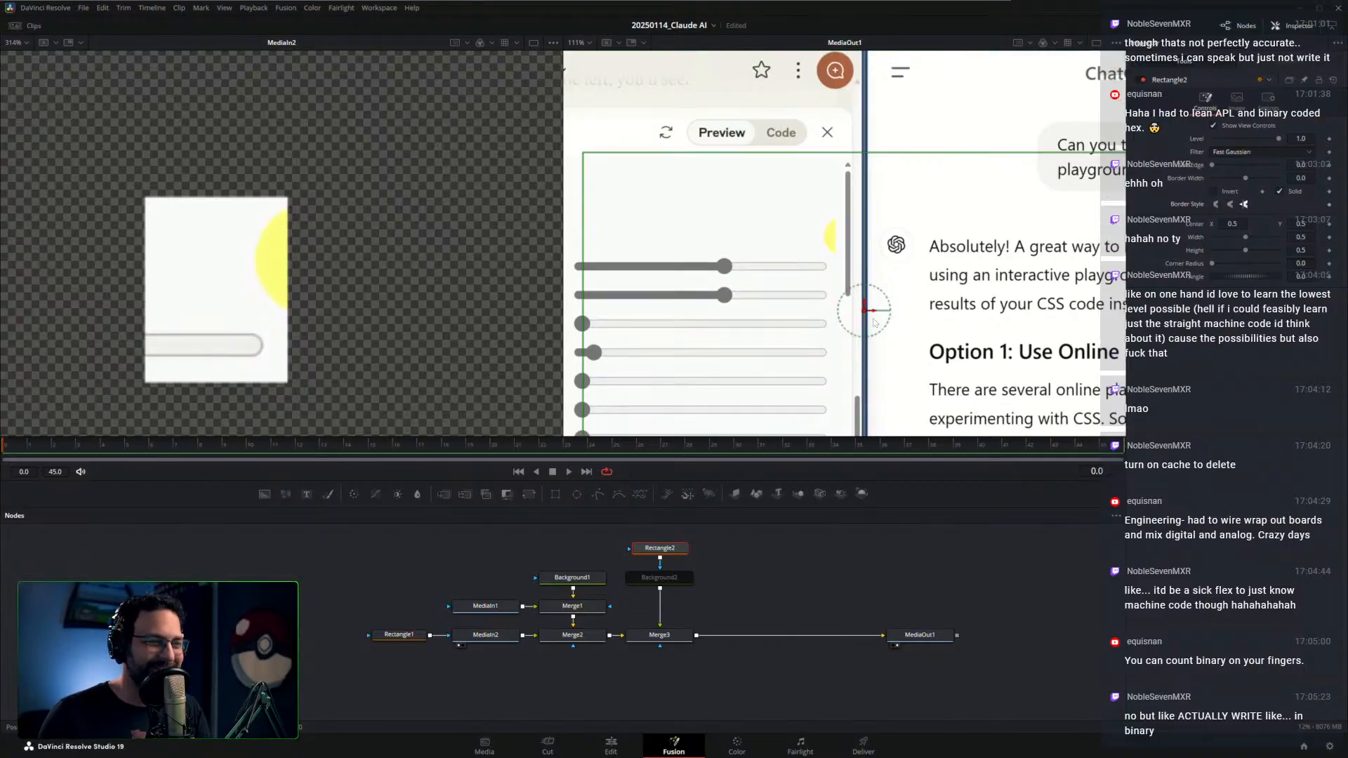
pyautogui.moveTo(863, 308); pyautogui.dragTo(829, 240)
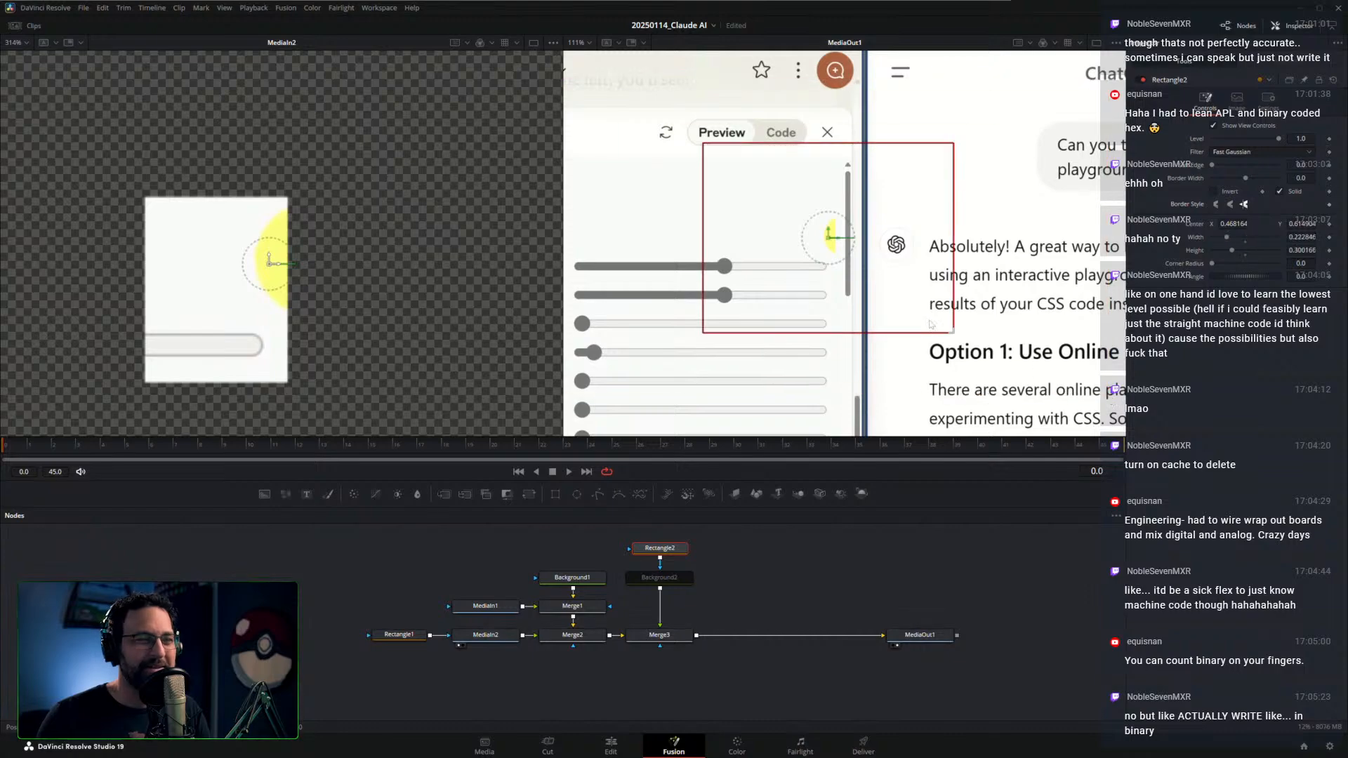
pyautogui.moveTo(950, 335); pyautogui.dragTo(844, 263)
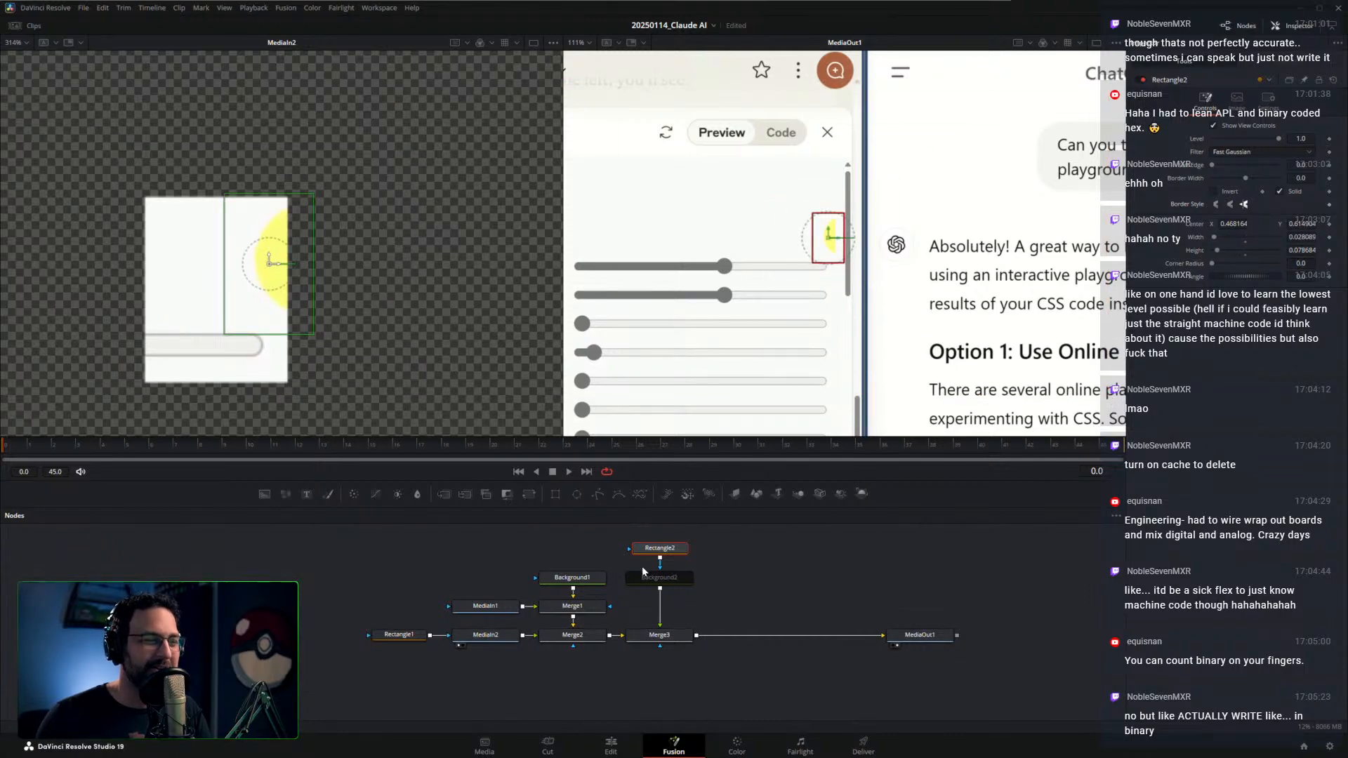
# Tighten the Rectangle2 mask closely around the yellow half-circle, clear of the slider below and the scroll bar beside it
pyautogui.click(672, 578)
pyautogui.scroll(6, 816, 384)
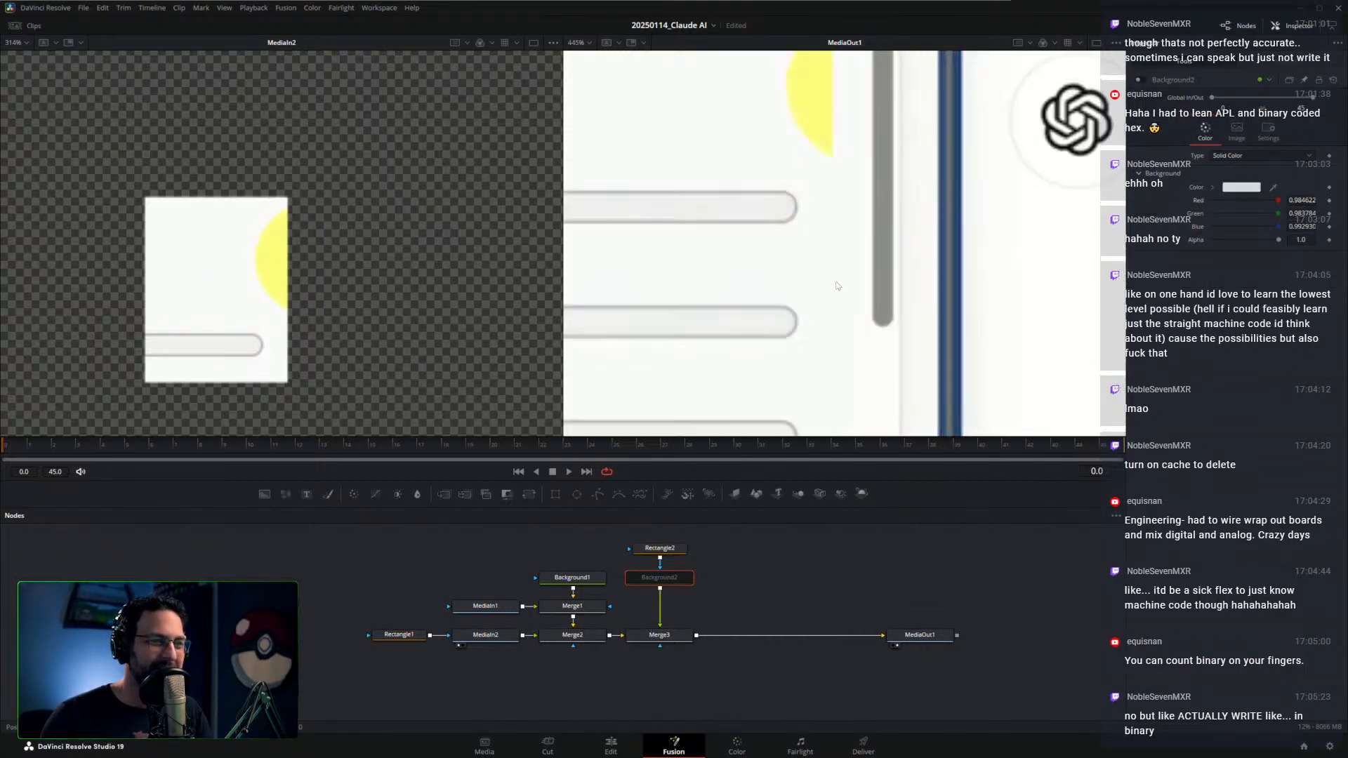
pyautogui.moveTo(815, 382); pyautogui.dragTo(802, 437)
pyautogui.moveTo(804, 288); pyautogui.dragTo(828, 410)
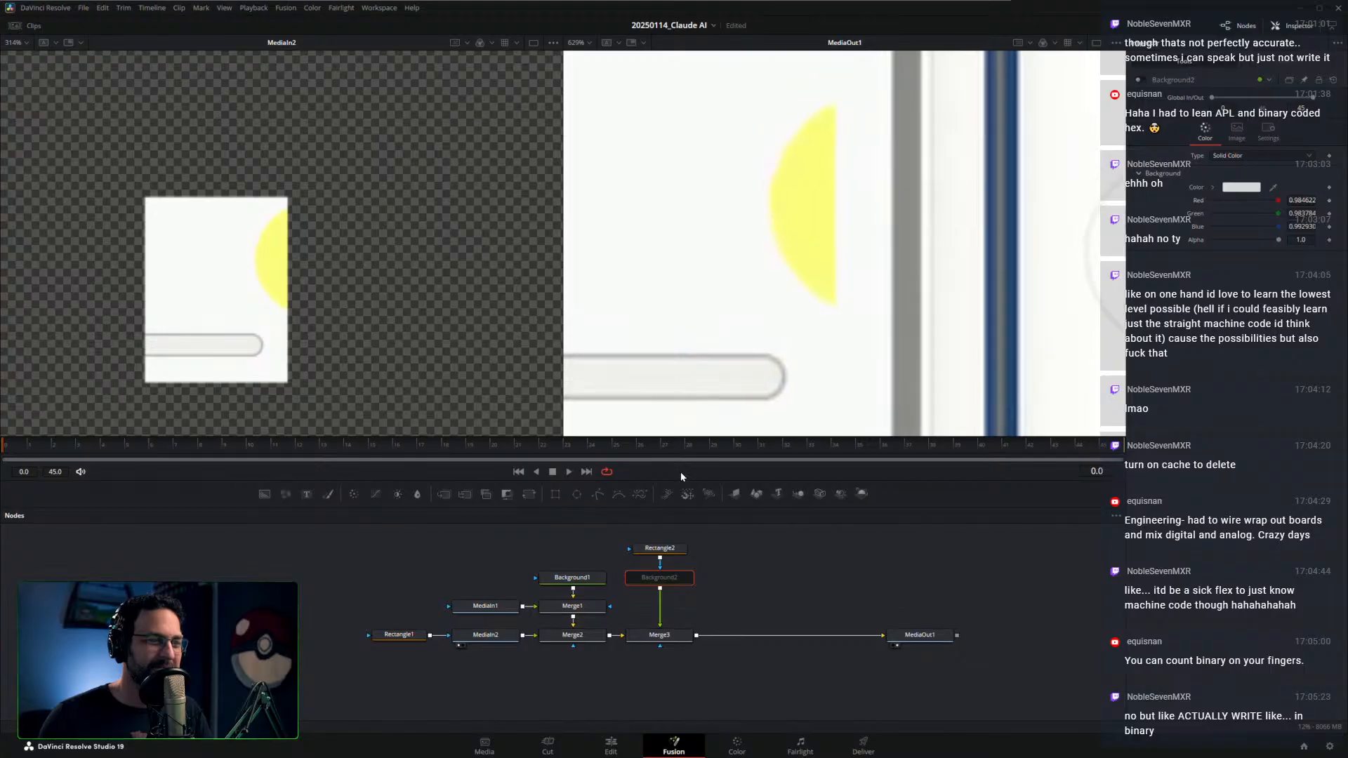
pyautogui.click(670, 547)
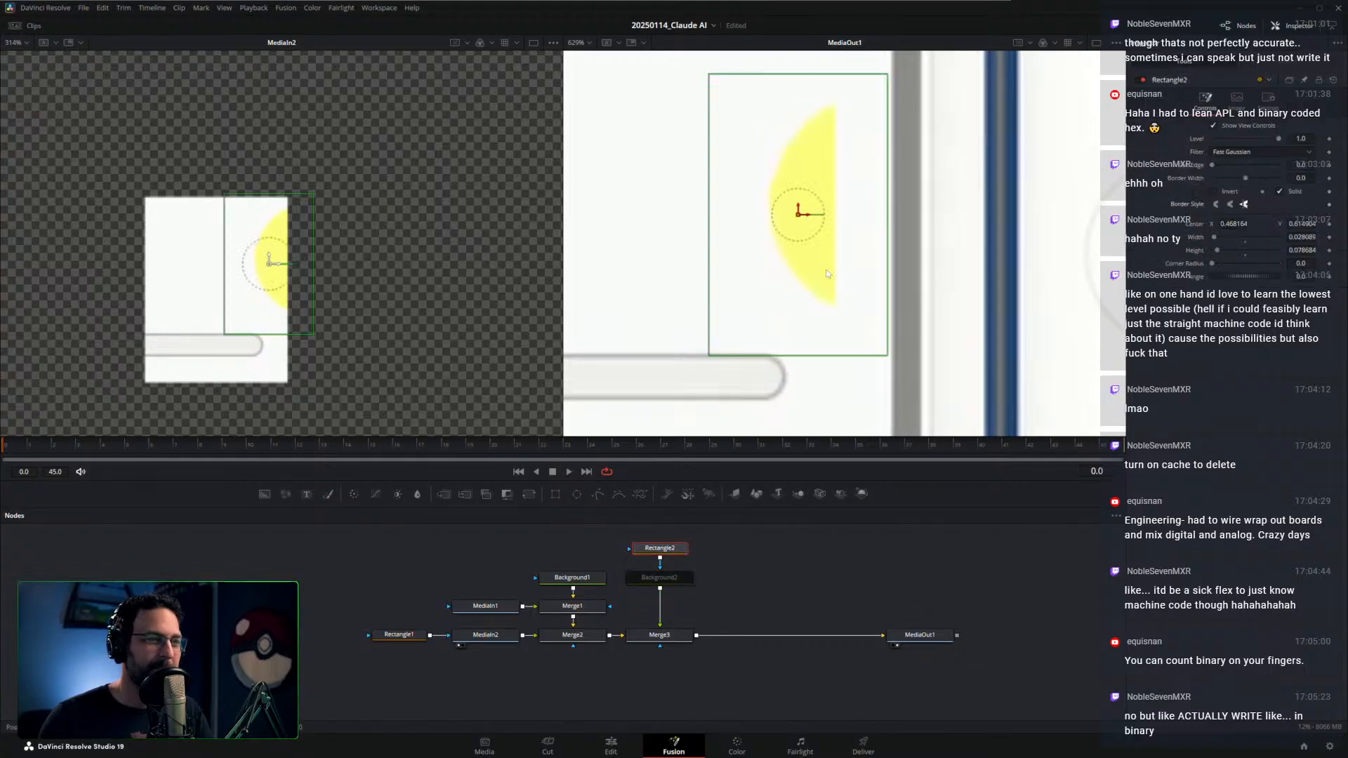
pyautogui.moveTo(803, 220); pyautogui.dragTo(810, 214)
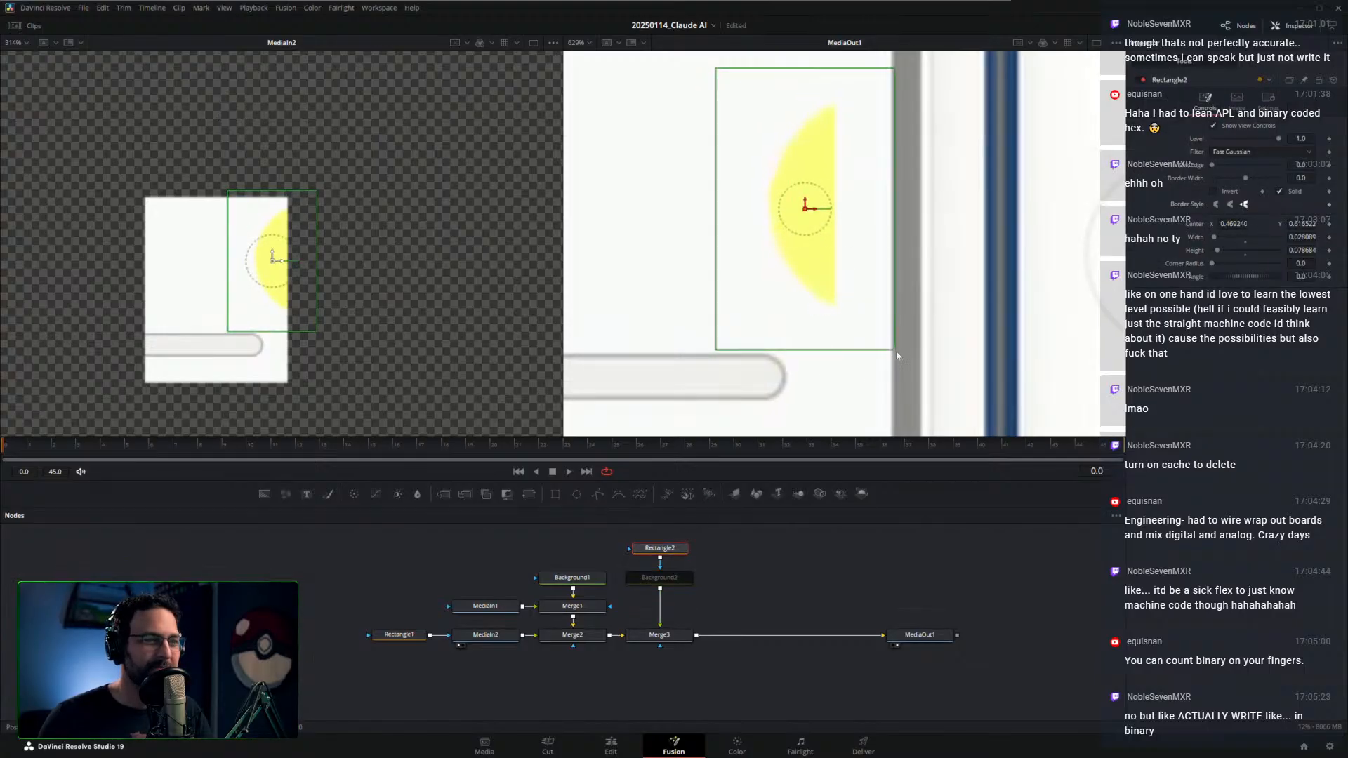
pyautogui.moveTo(896, 351); pyautogui.dragTo(858, 329)
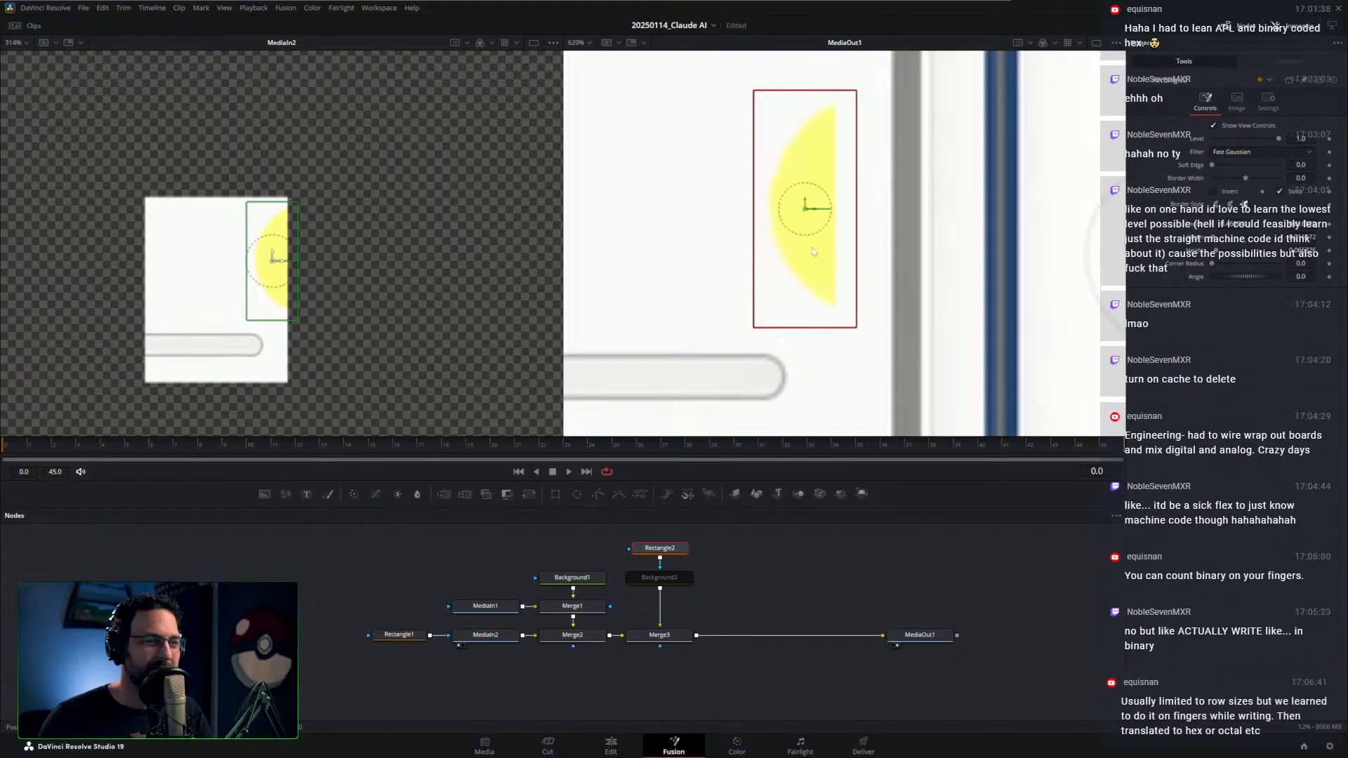
pyautogui.moveTo(805, 211); pyautogui.dragTo(805, 208)
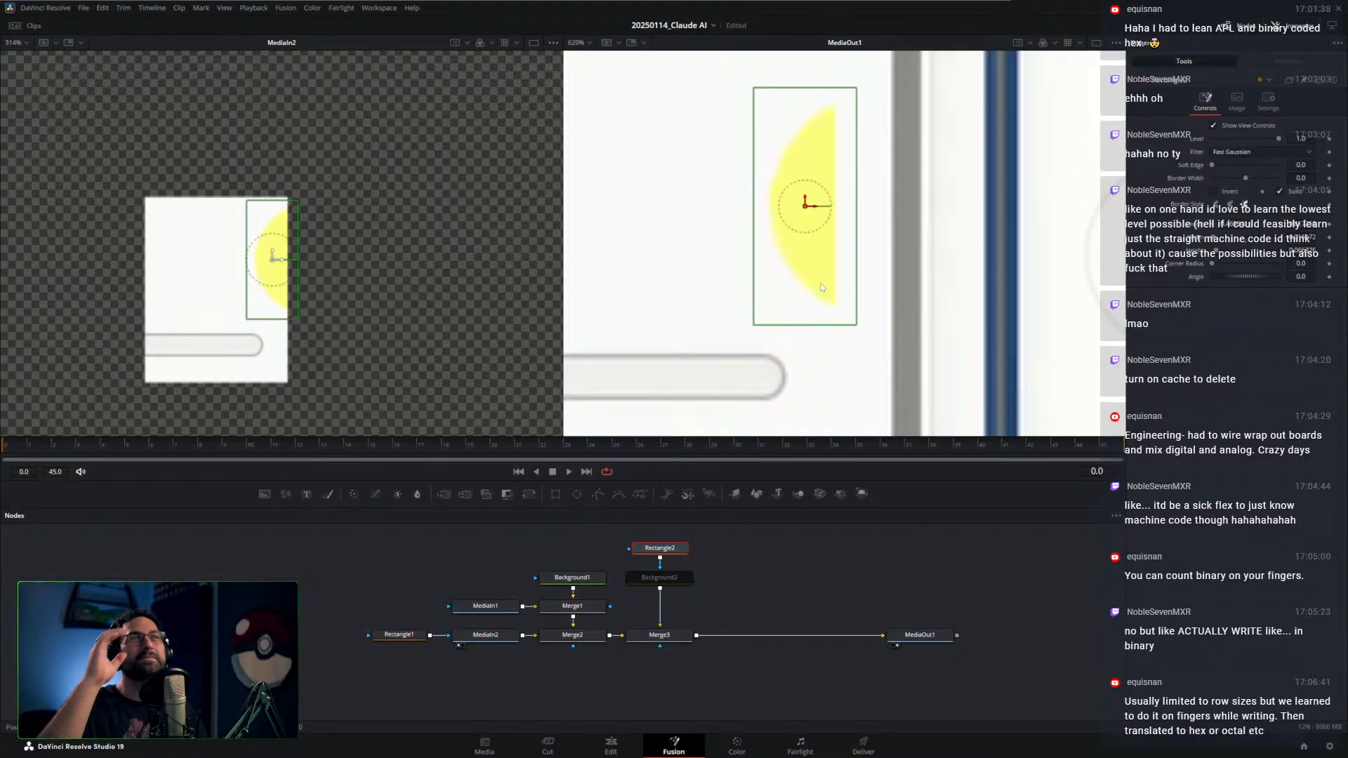
# Re-enable Background2 to cover the yellow remnant and check the full frame at 08:49:11 on the Edit page
pyautogui.click(689, 580)
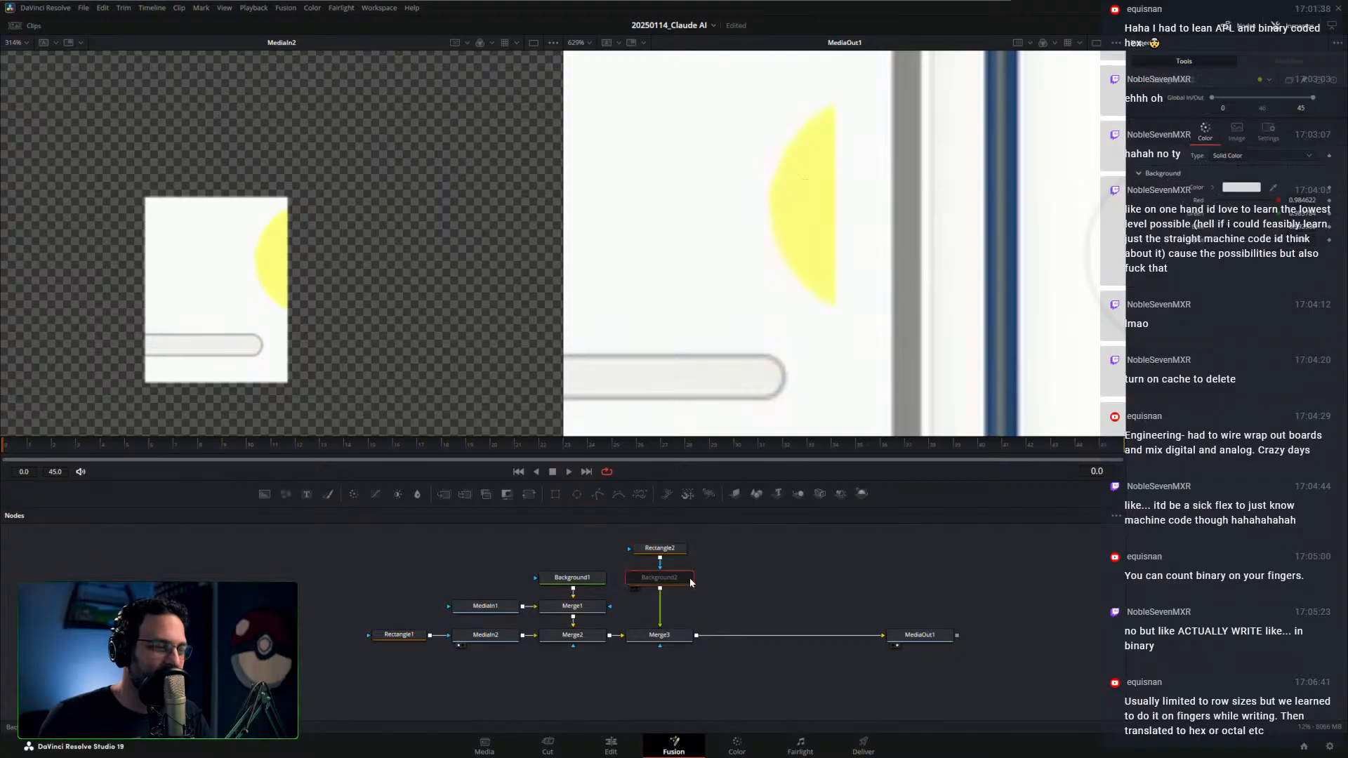
pyautogui.hotkey('ctrl', 'p')
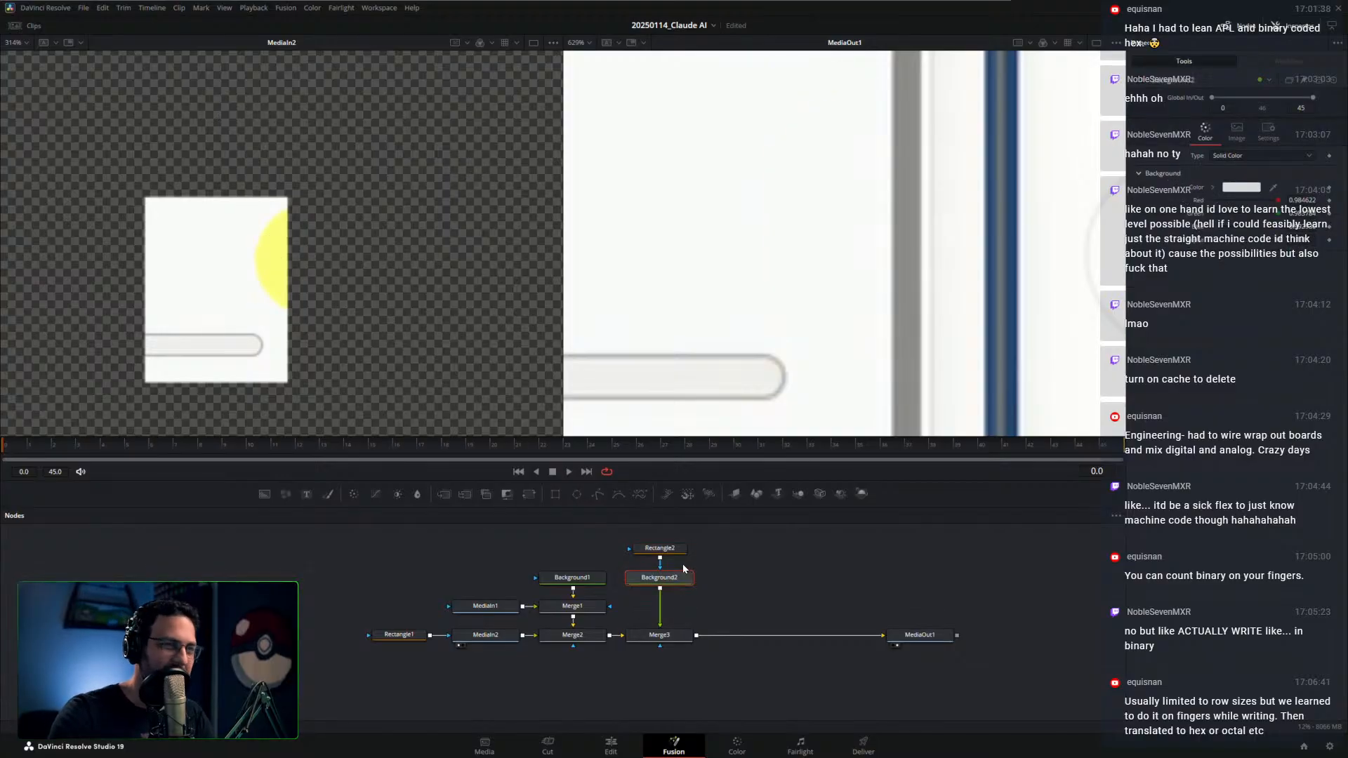
pyautogui.click(765, 550)
pyautogui.scroll(-6, 823, 260)
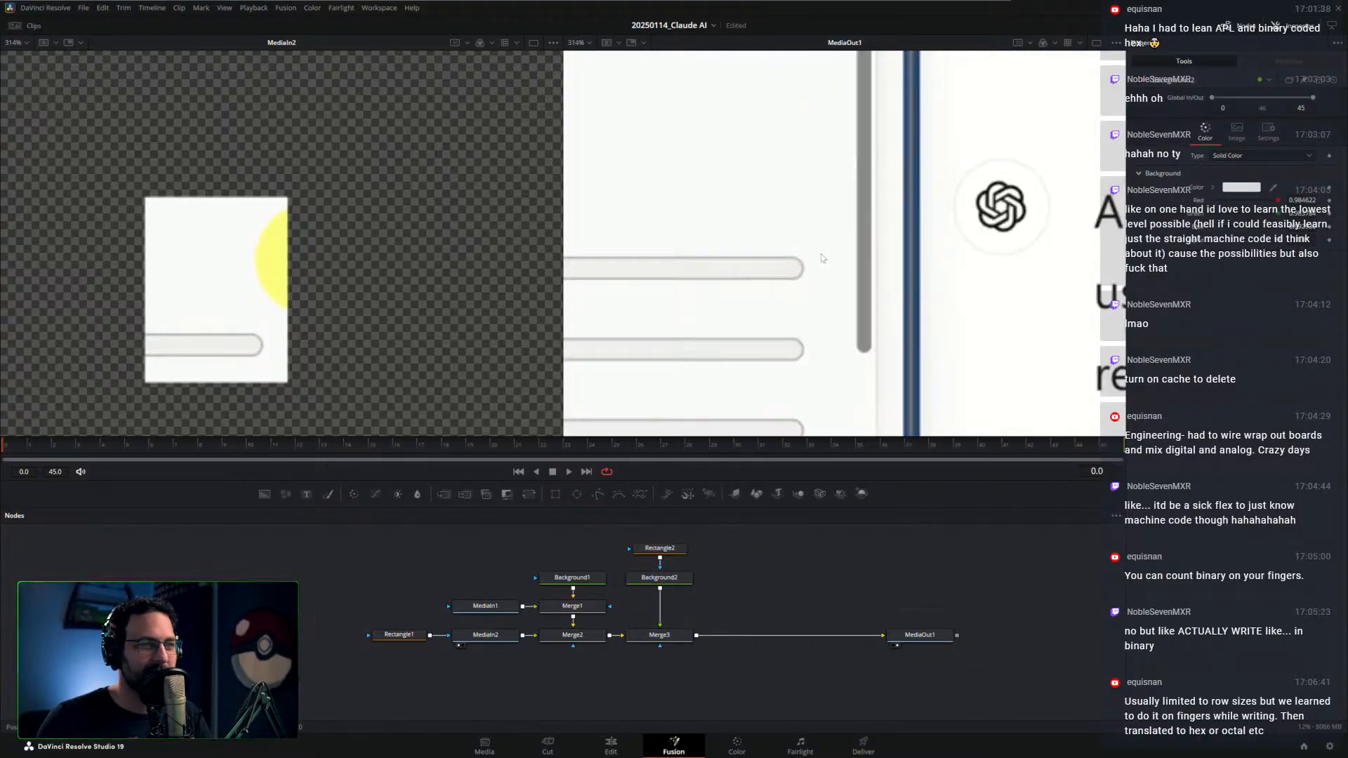
pyautogui.click(611, 745)
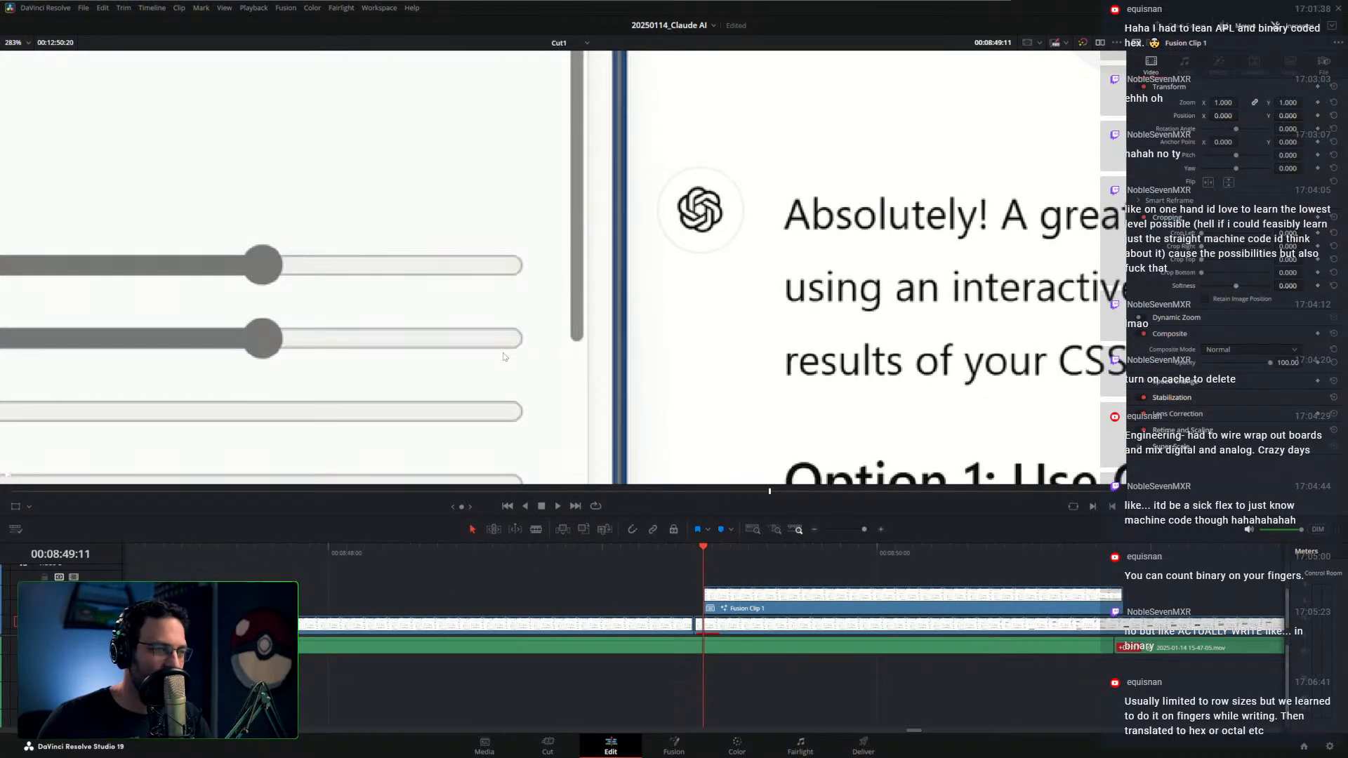
pyautogui.scroll(-5, 596, 346)
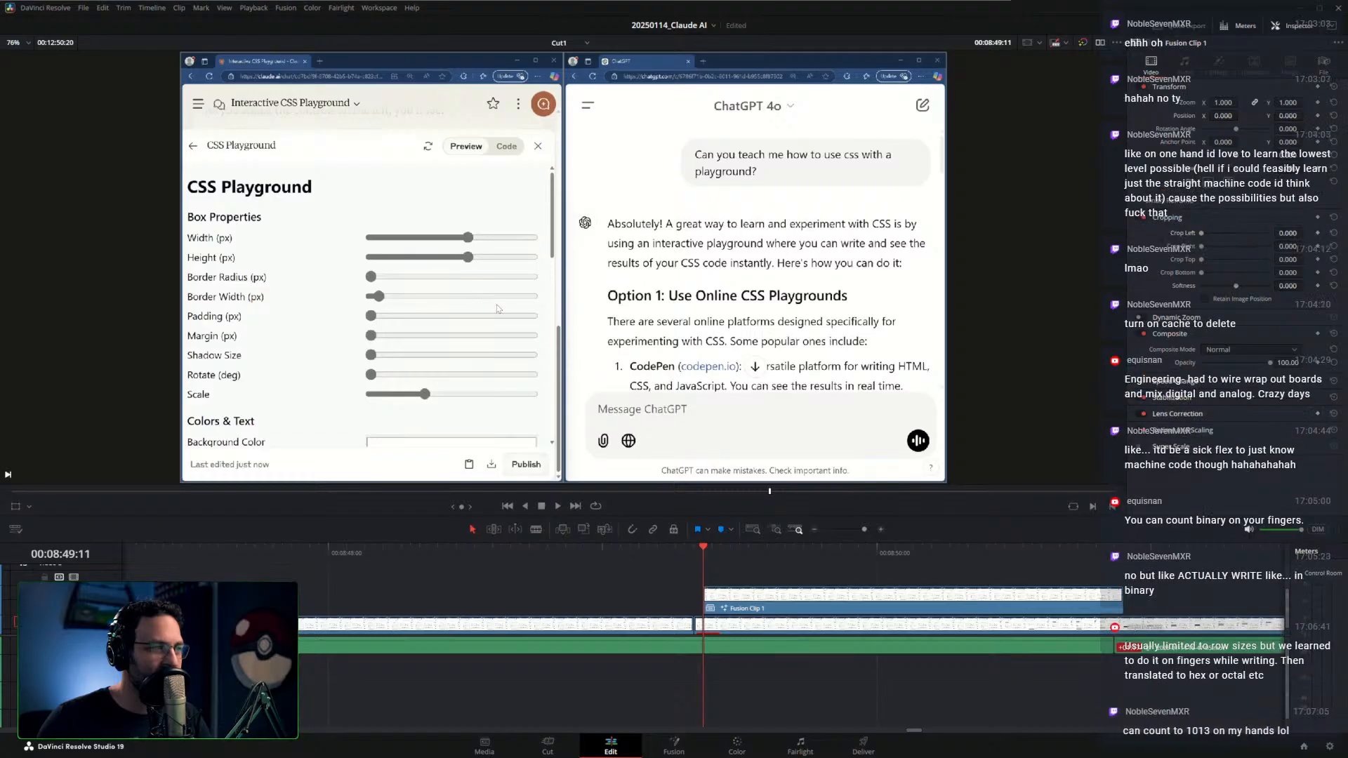
pyautogui.click(774, 612)
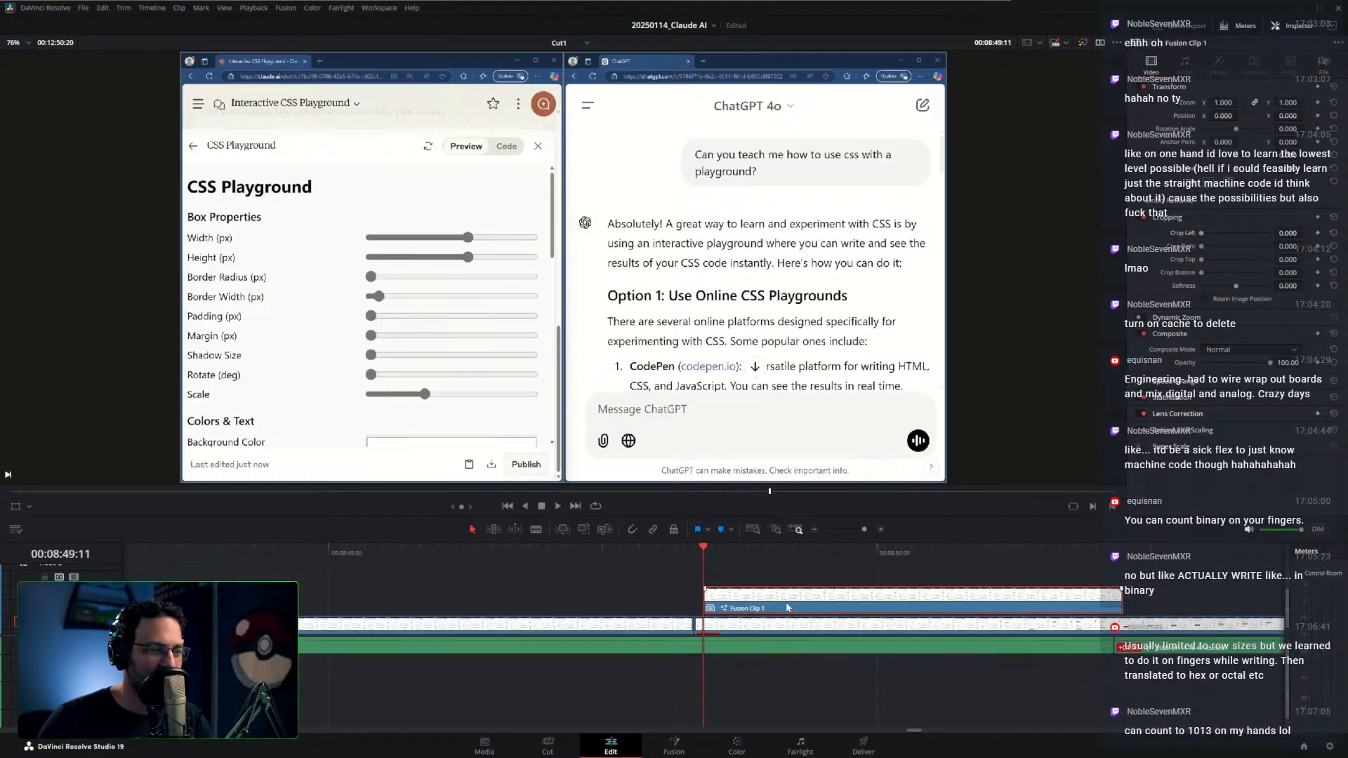
pyautogui.hotkey('shift', 'r')
pyautogui.scroll(-5, 786, 608)
pyautogui.moveTo(819, 586); pyautogui.dragTo(604, 564)
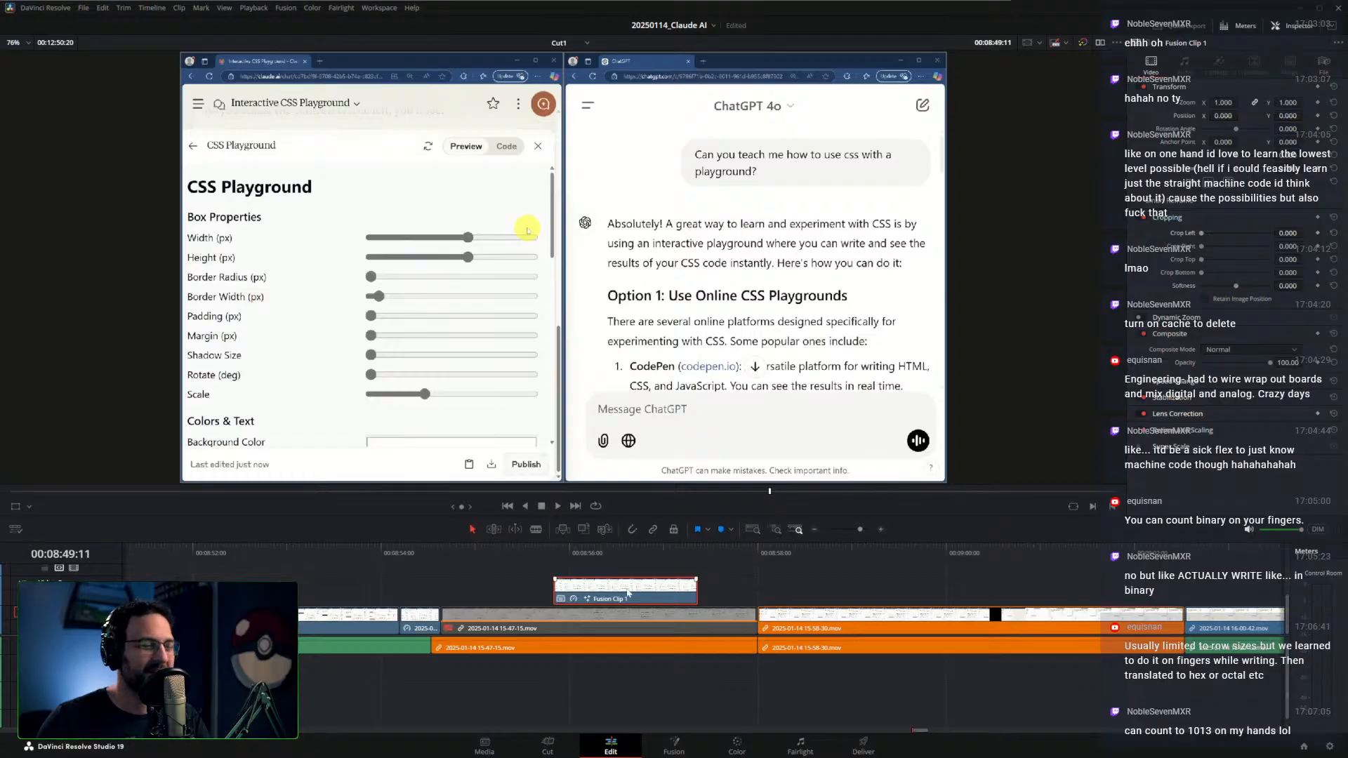
pyautogui.moveTo(401, 556); pyautogui.dragTo(757, 576)
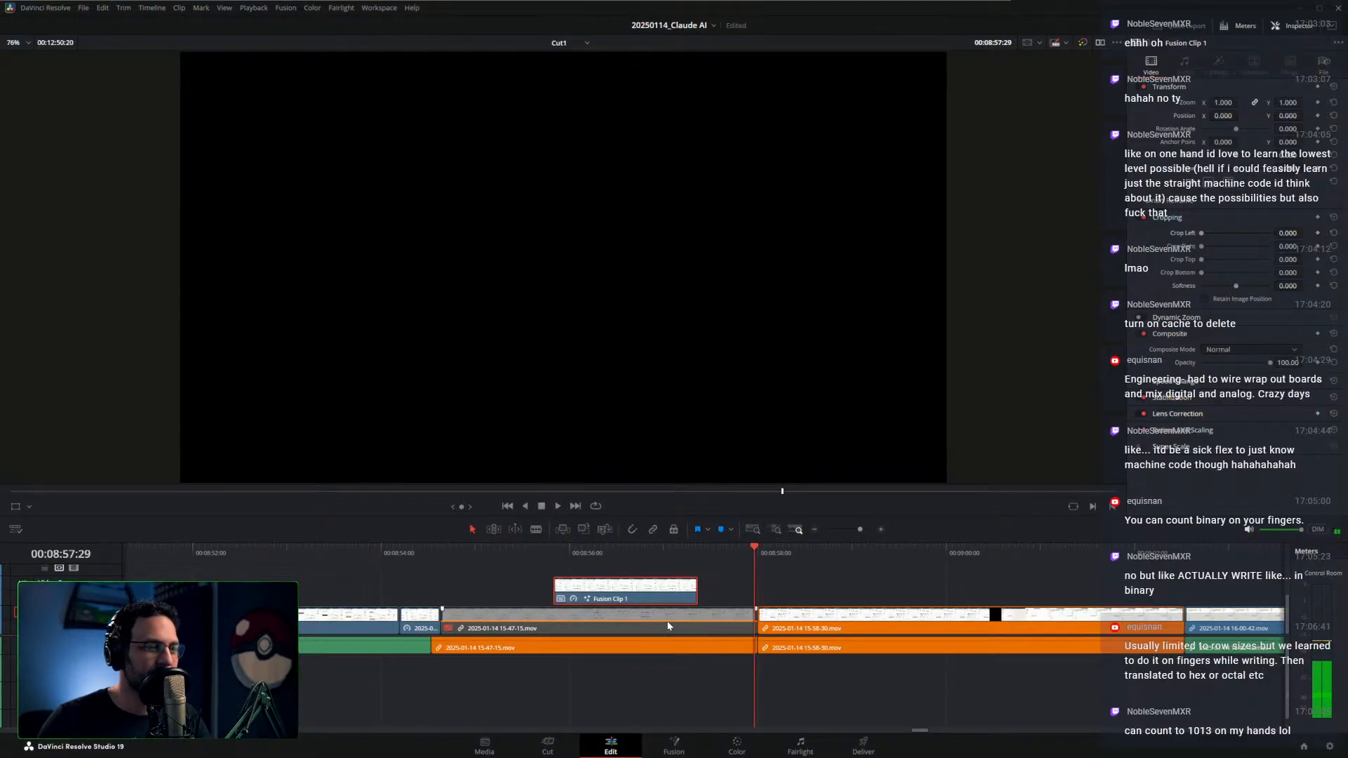
pyautogui.click(667, 620)
pyautogui.press('d')
pyautogui.click(429, 589)
pyautogui.moveTo(425, 553); pyautogui.dragTo(441, 586)
pyautogui.moveTo(561, 593); pyautogui.dragTo(512, 570)
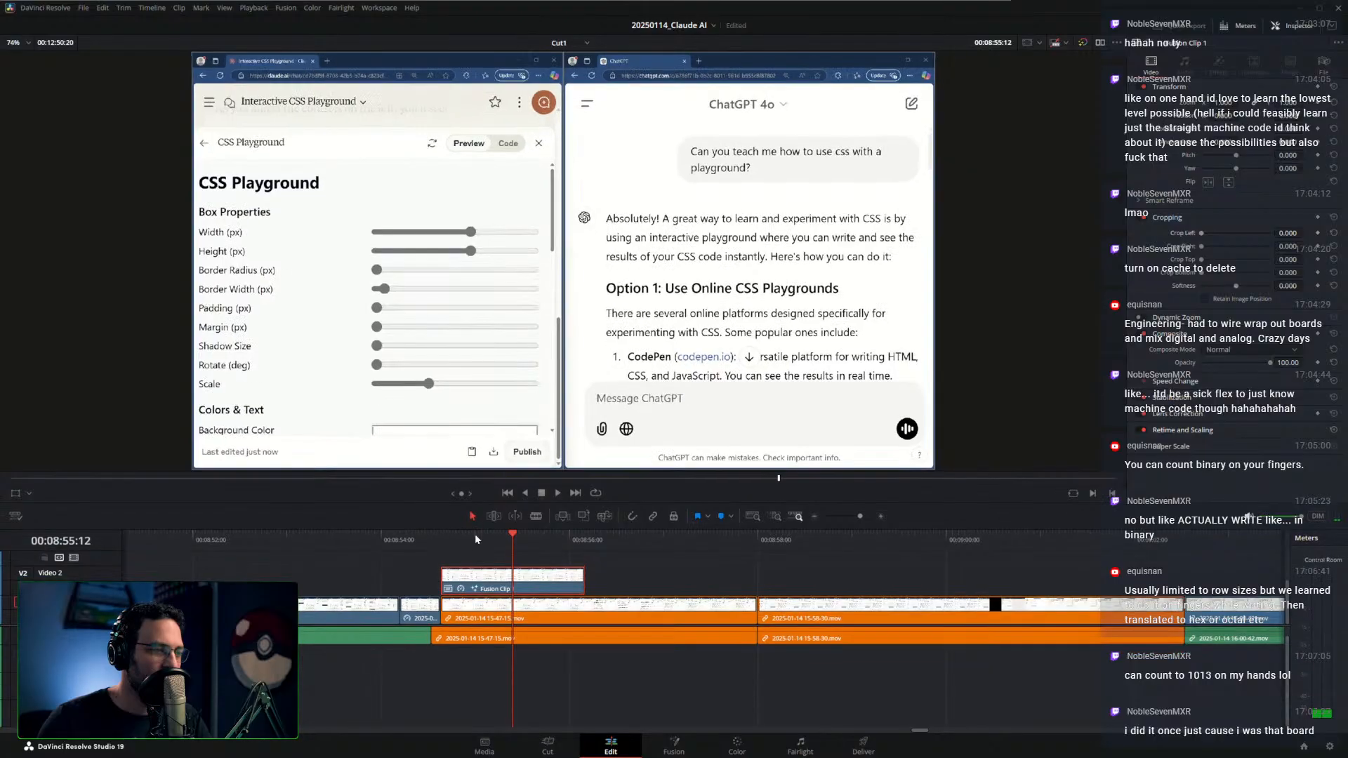
# Set Fusion Clip 1's Crop Right to about 978.3 with the video beneath temporarily disabled, then re-enable that video
pyautogui.click(437, 545)
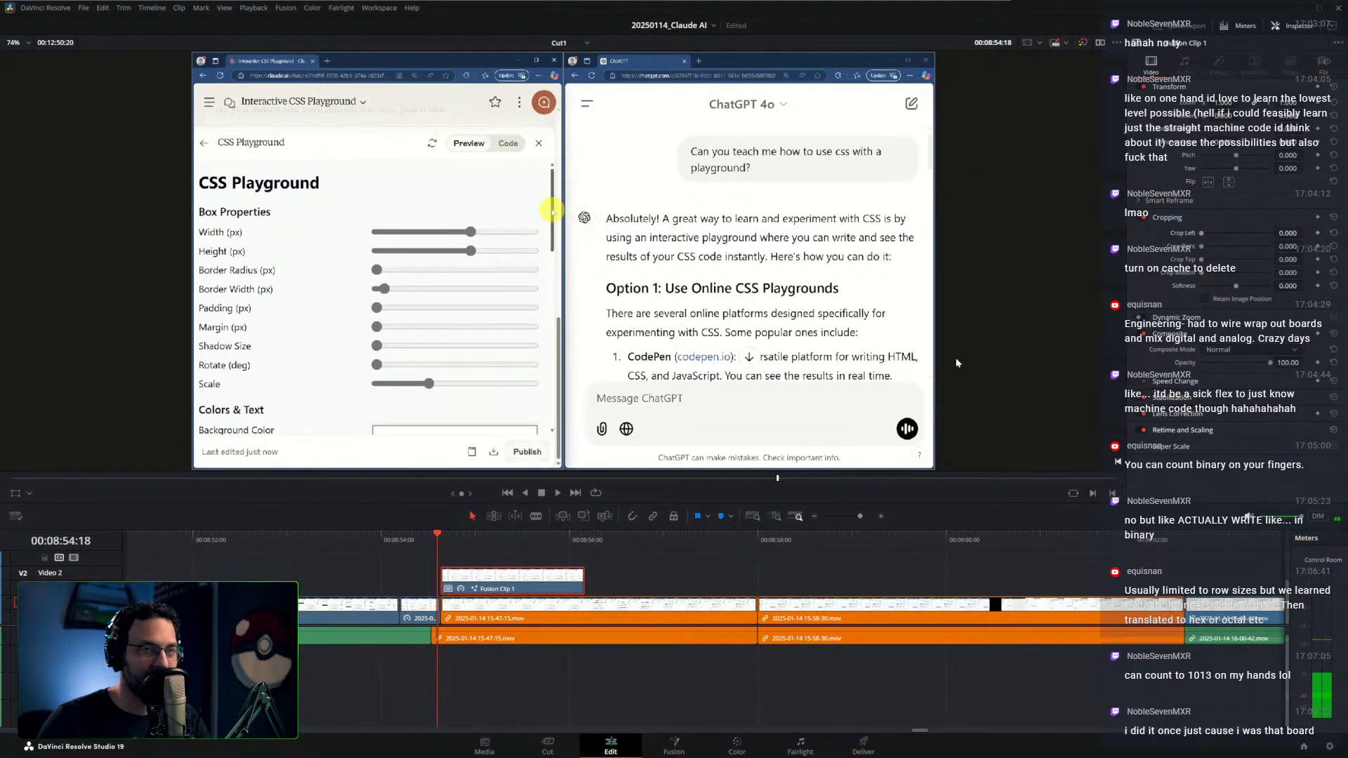
pyautogui.click(494, 545)
pyautogui.keyDown('alt'); pyautogui.click(504, 612); pyautogui.keyUp('alt')
pyautogui.press('d')
pyautogui.click(507, 584)
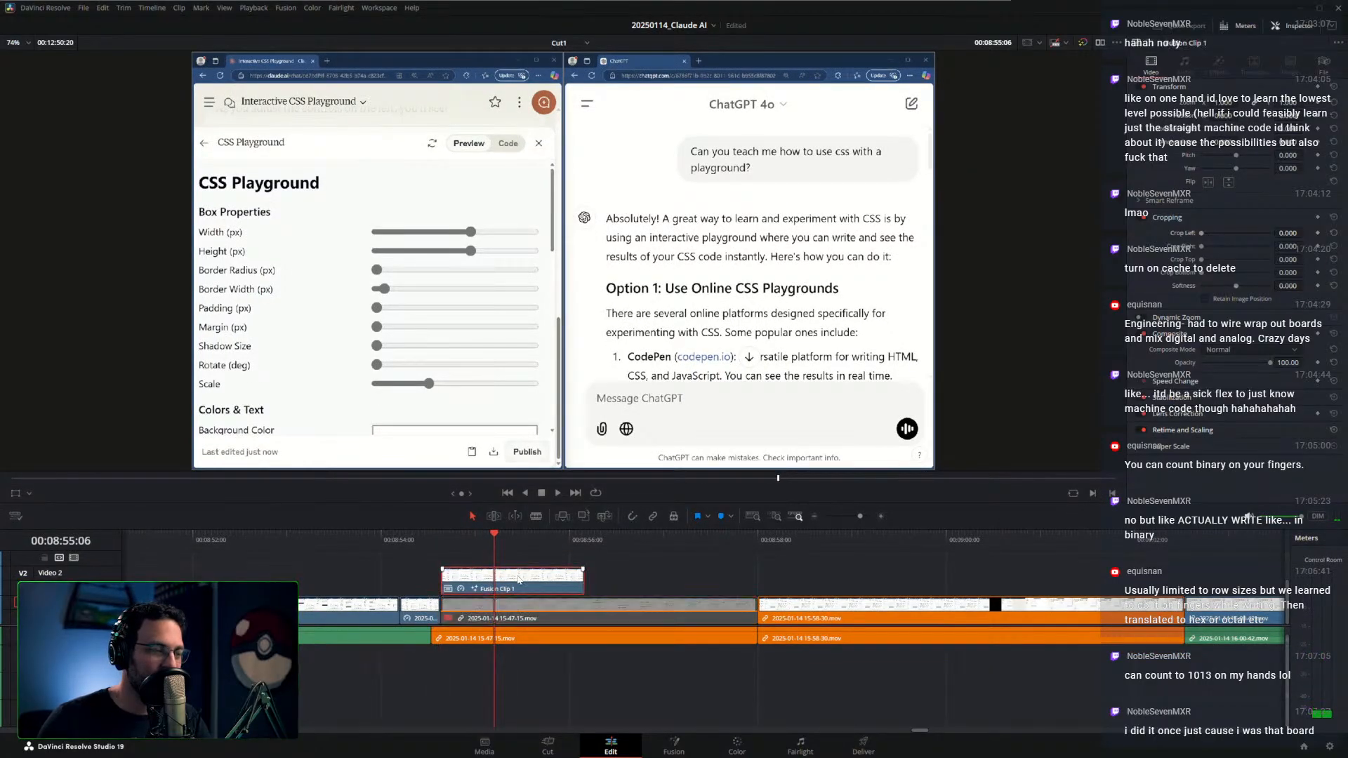
pyautogui.moveTo(1203, 244); pyautogui.dragTo(1305, 245)
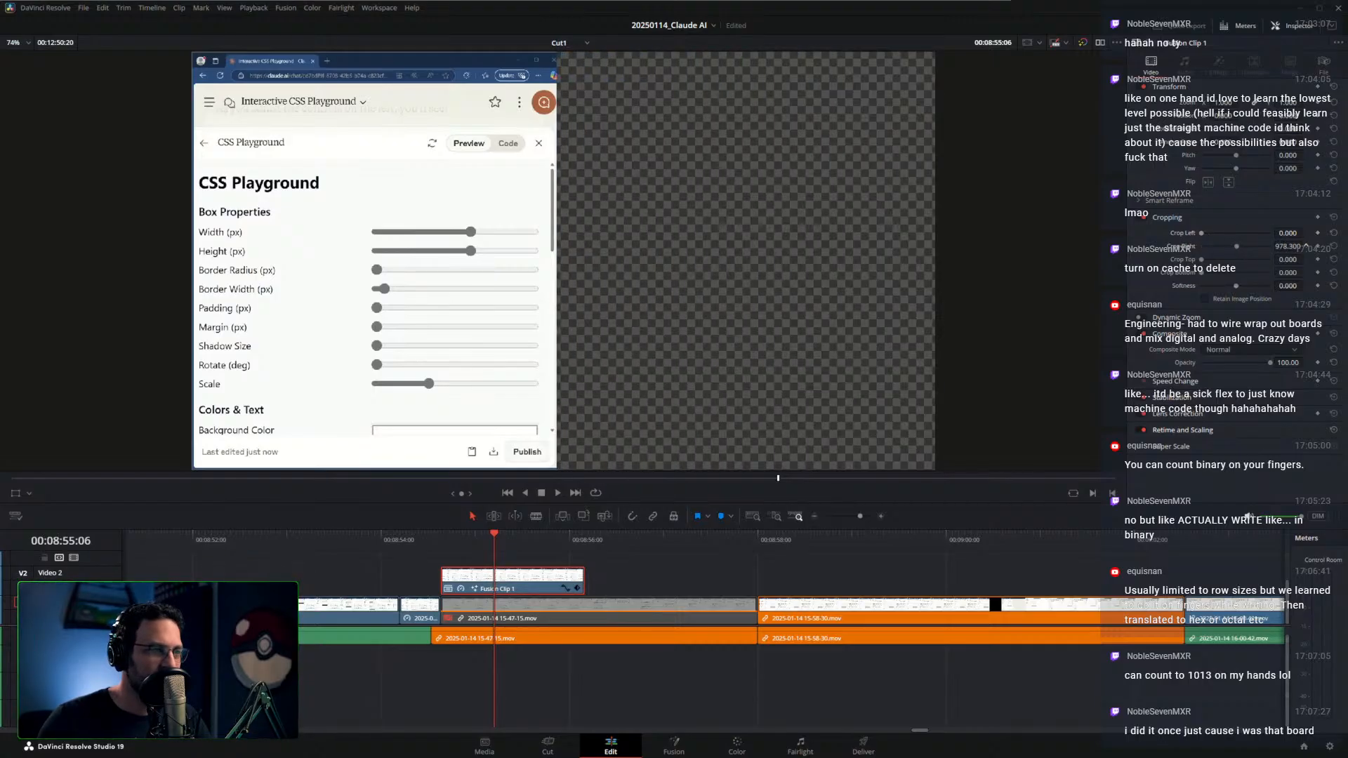
pyautogui.click(503, 619)
pyautogui.press('d')
pyautogui.click(523, 588)
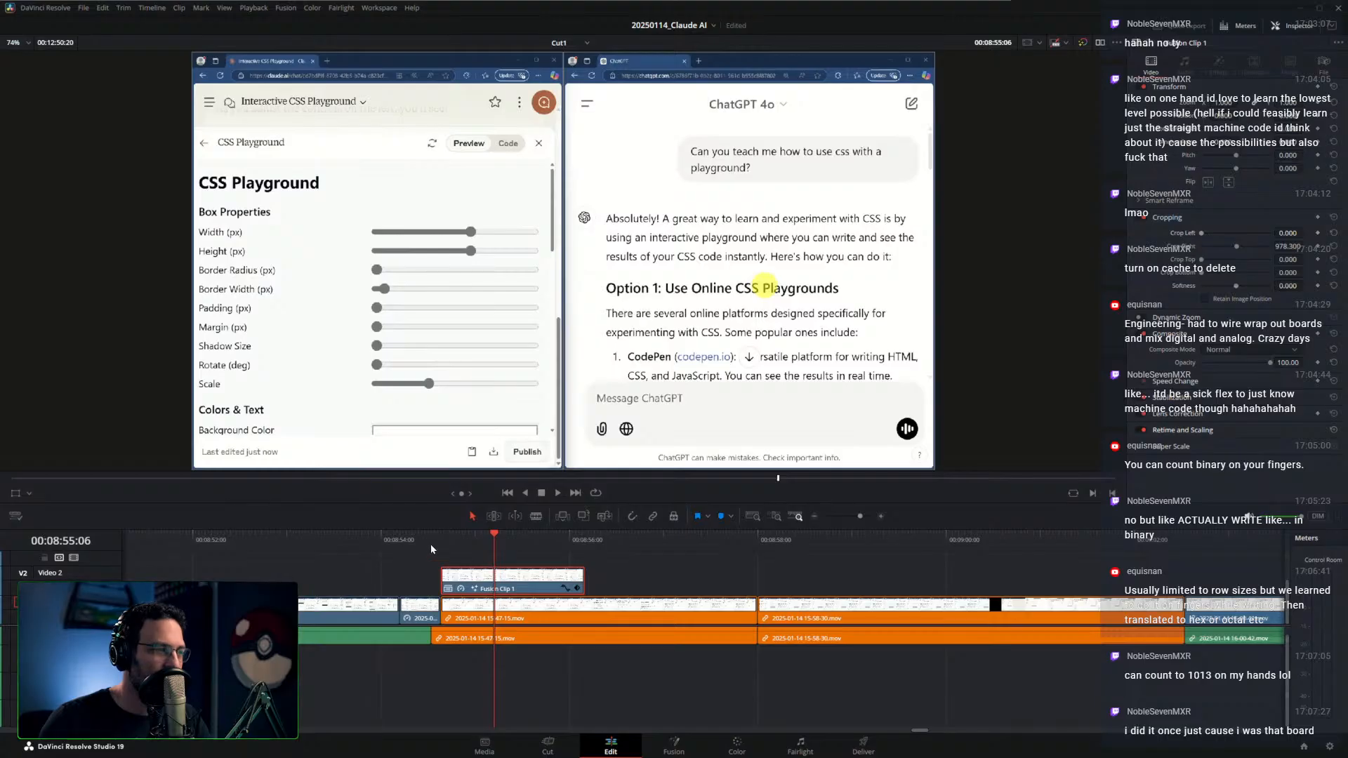
pyautogui.click(397, 565)
pyautogui.press('space')
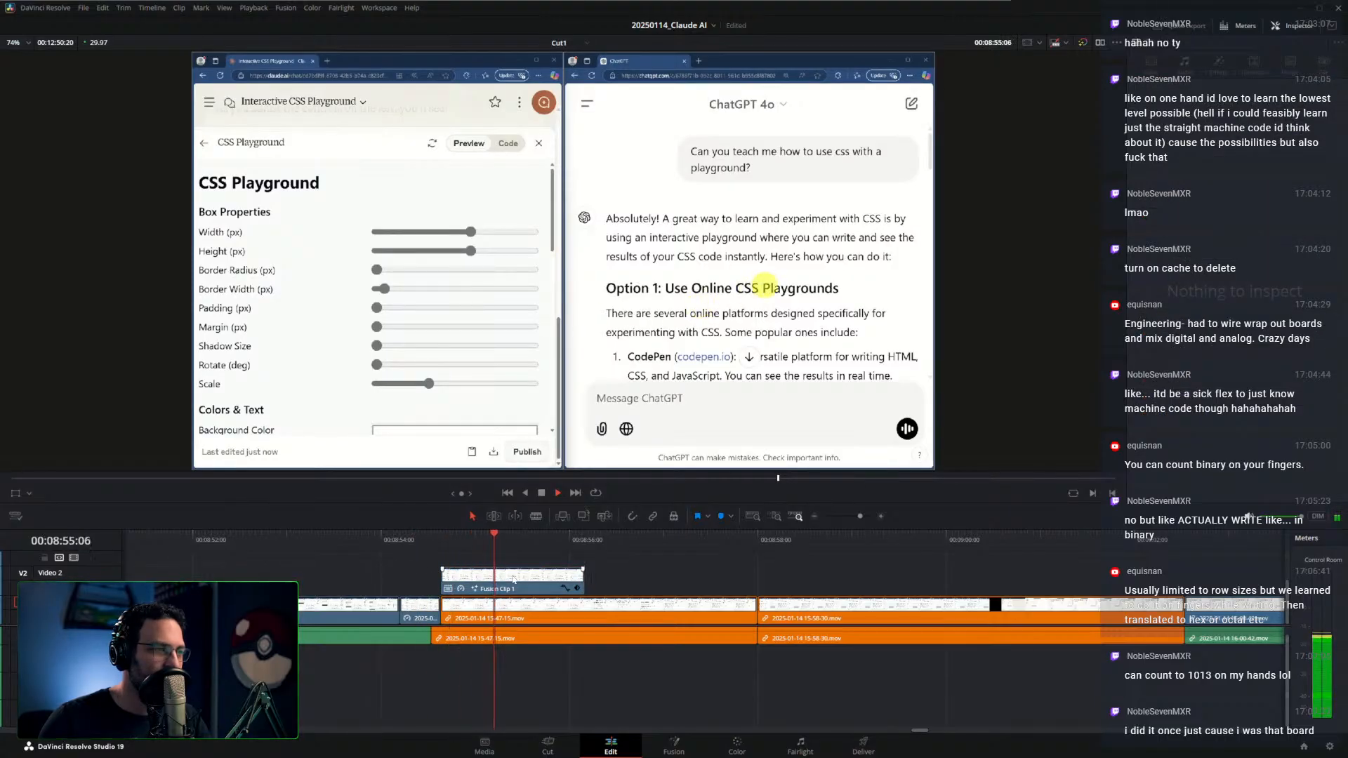
pyautogui.press('space')
pyautogui.click(382, 542)
pyautogui.press('space')
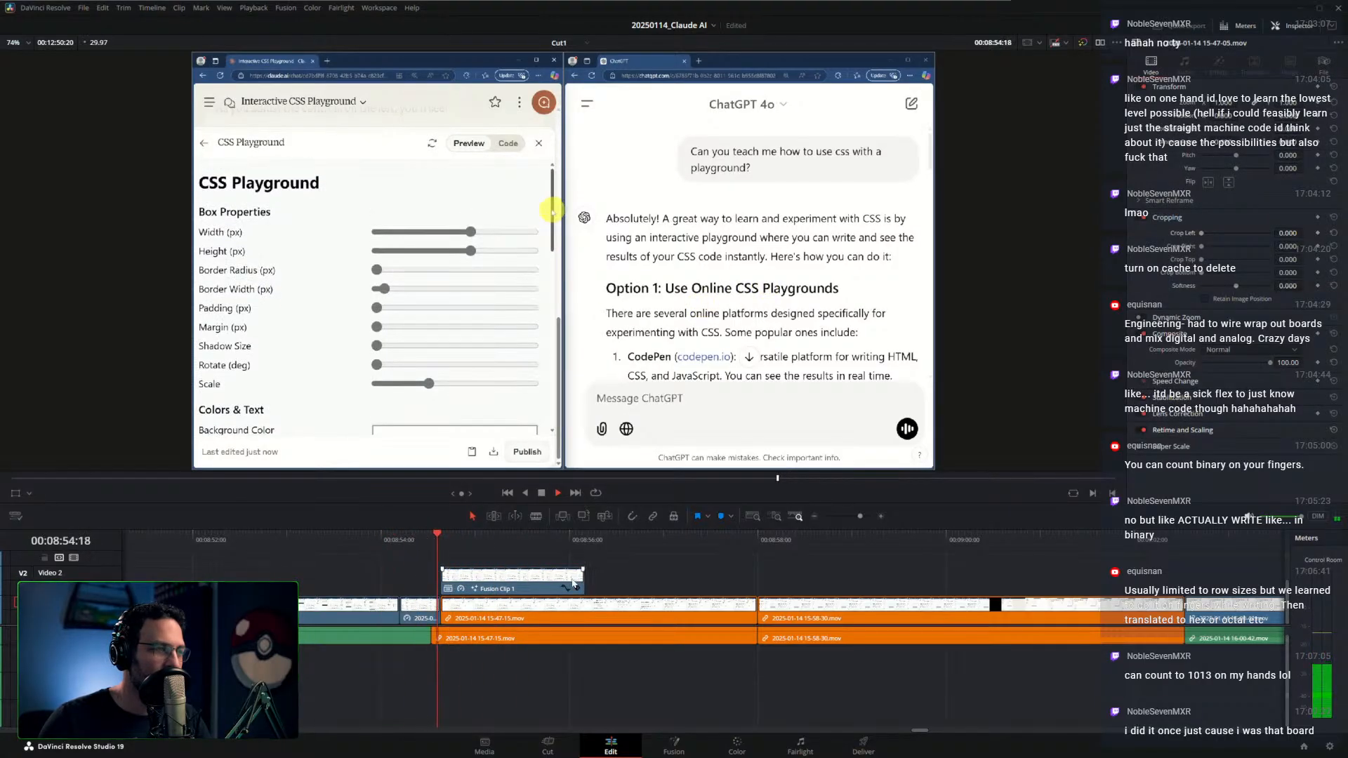
pyautogui.moveTo(574, 583); pyautogui.dragTo(823, 583)
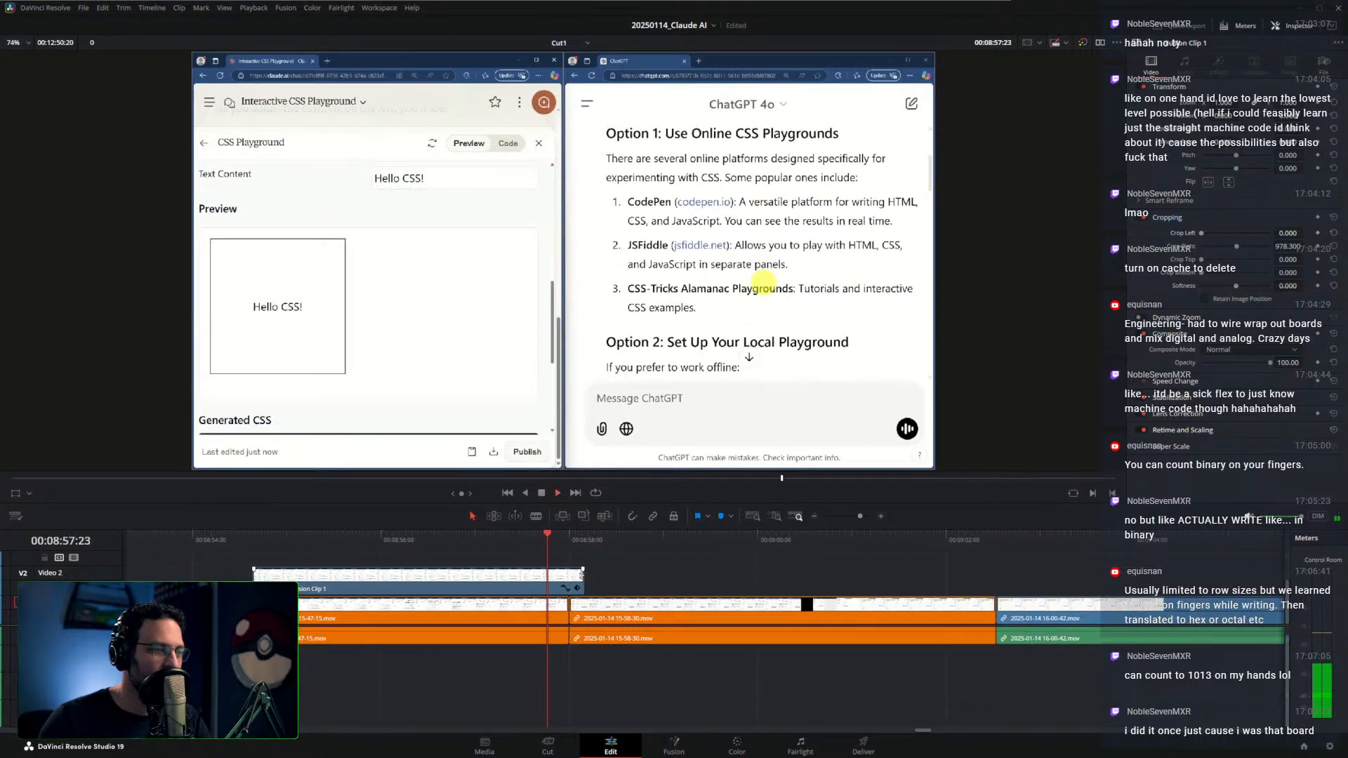
pyautogui.moveTo(582, 575); pyautogui.dragTo(394, 575)
pyautogui.press('space')
pyautogui.press('space')
pyautogui.click(391, 584)
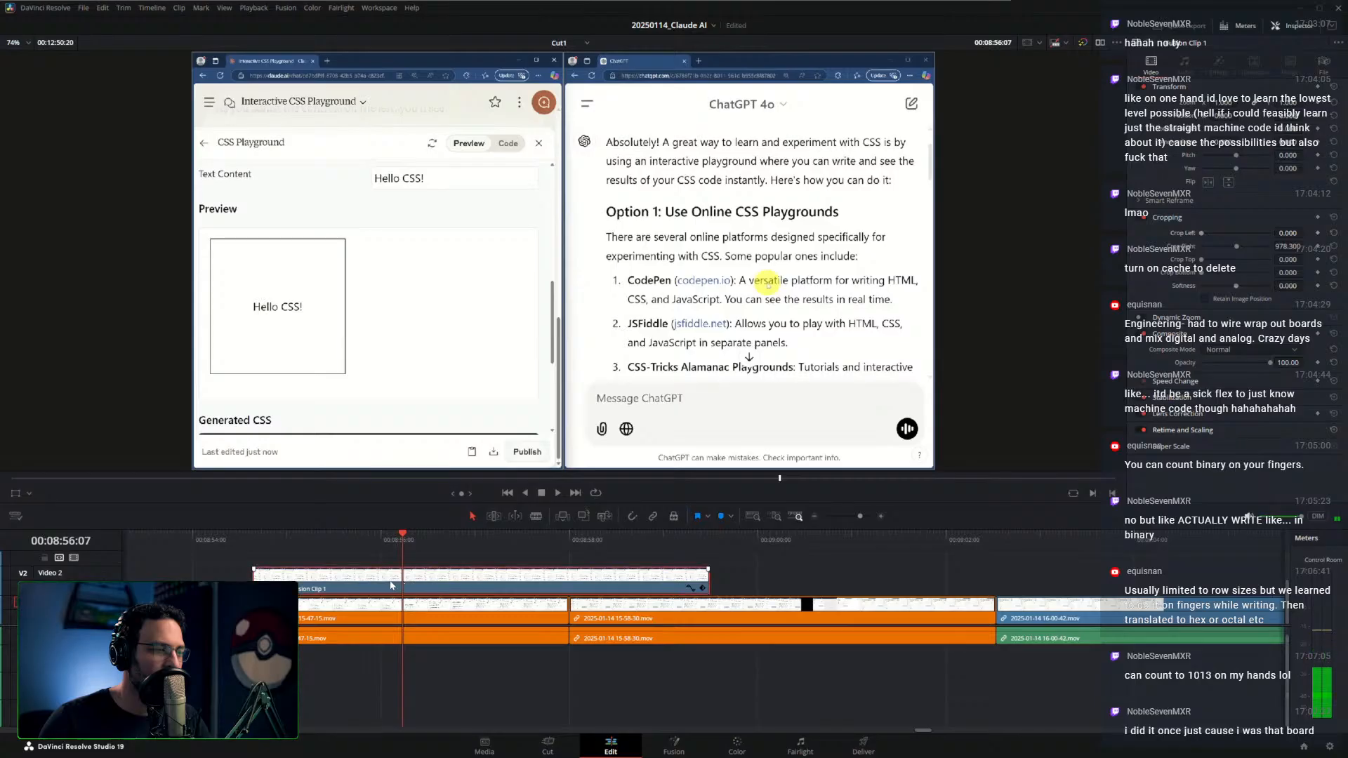
# Open Fusion Clip 1 in its own timeline, extend both inner clips together, and return to the Cut1 timeline
pyautogui.rightClick(391, 584)
pyautogui.click(438, 279)
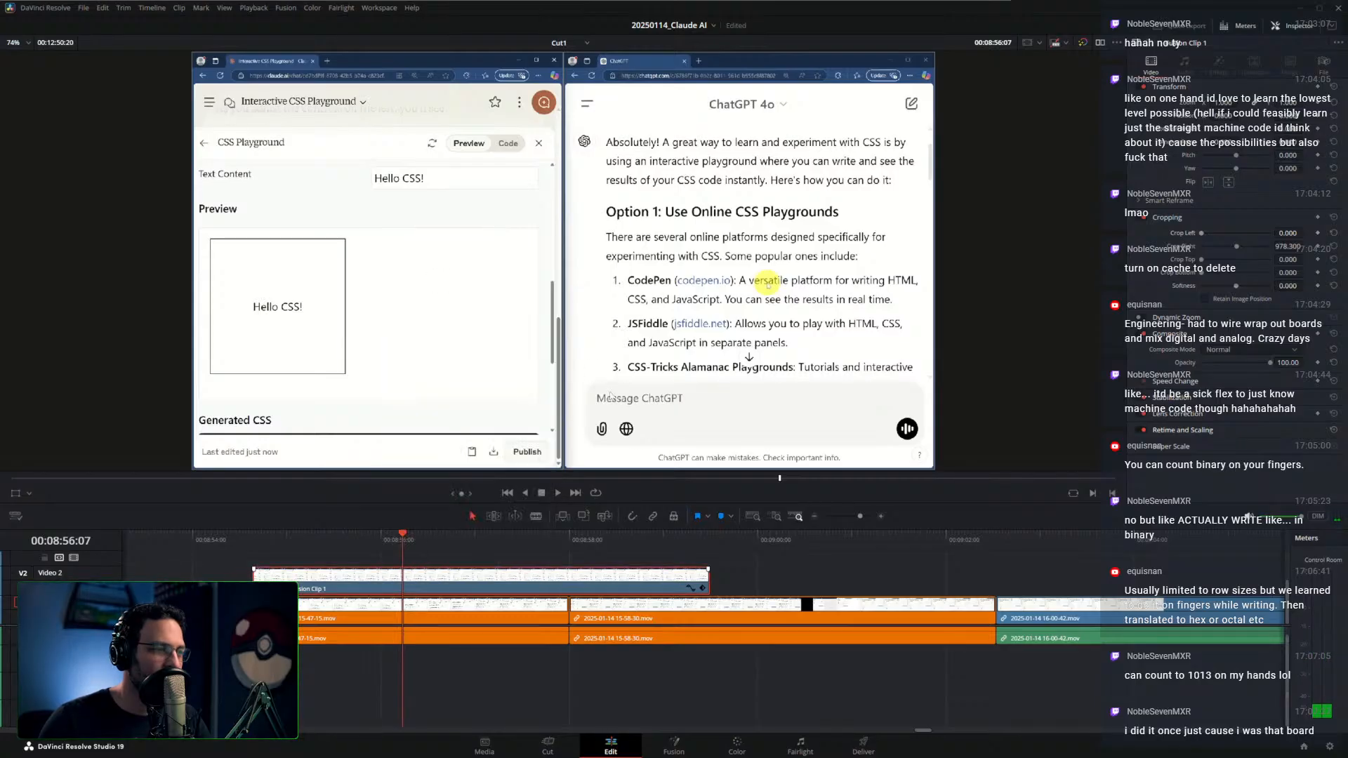
pyautogui.scroll(-5, 478, 562)
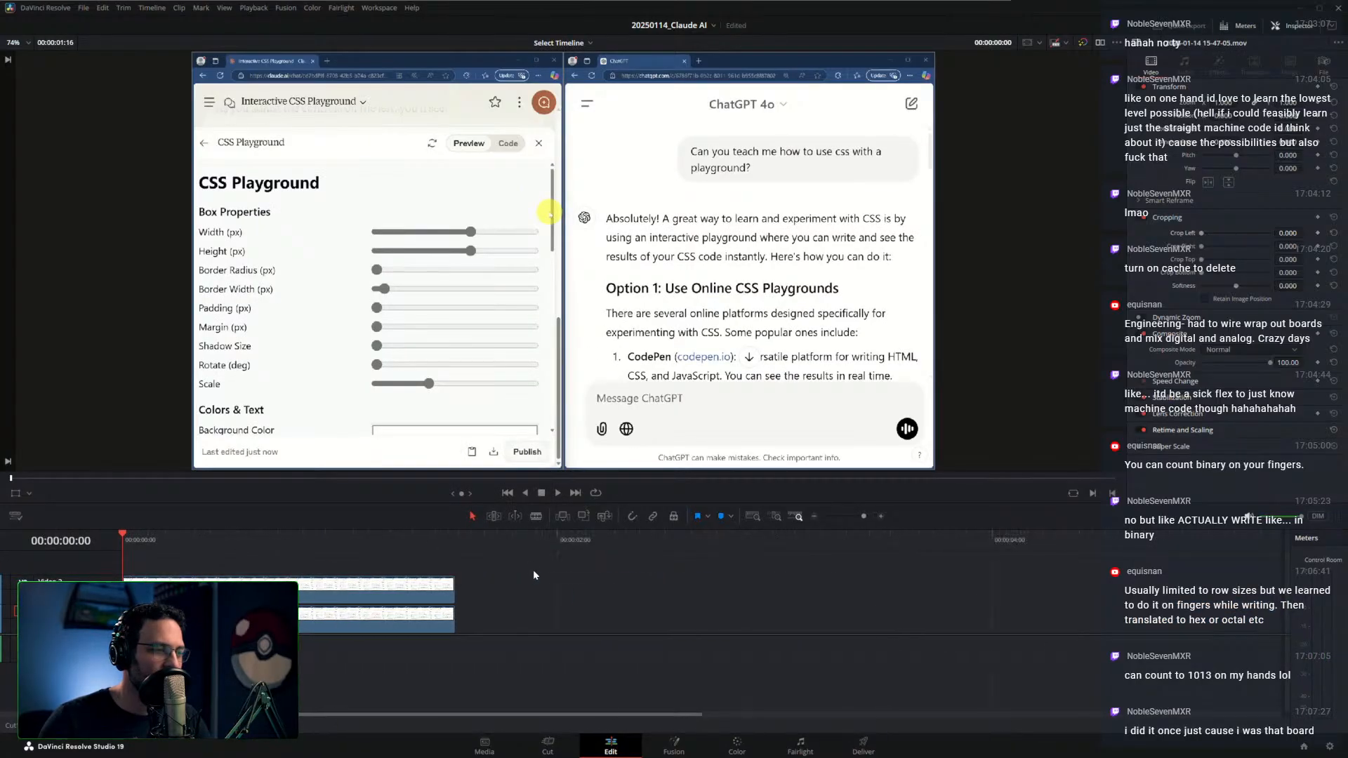
pyautogui.moveTo(393, 570); pyautogui.dragTo(284, 667)
pyautogui.moveTo(321, 592); pyautogui.dragTo(1279, 603)
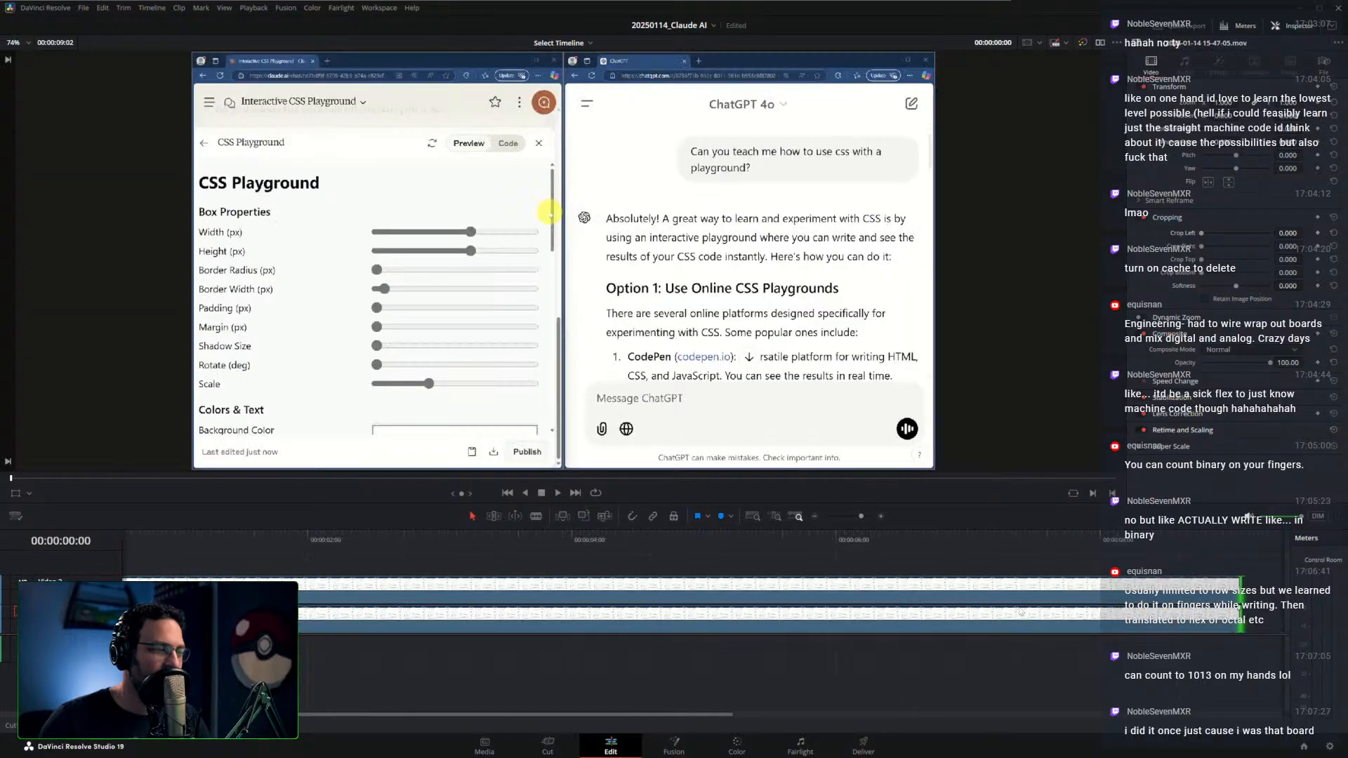
pyautogui.doubleClick(9, 727)
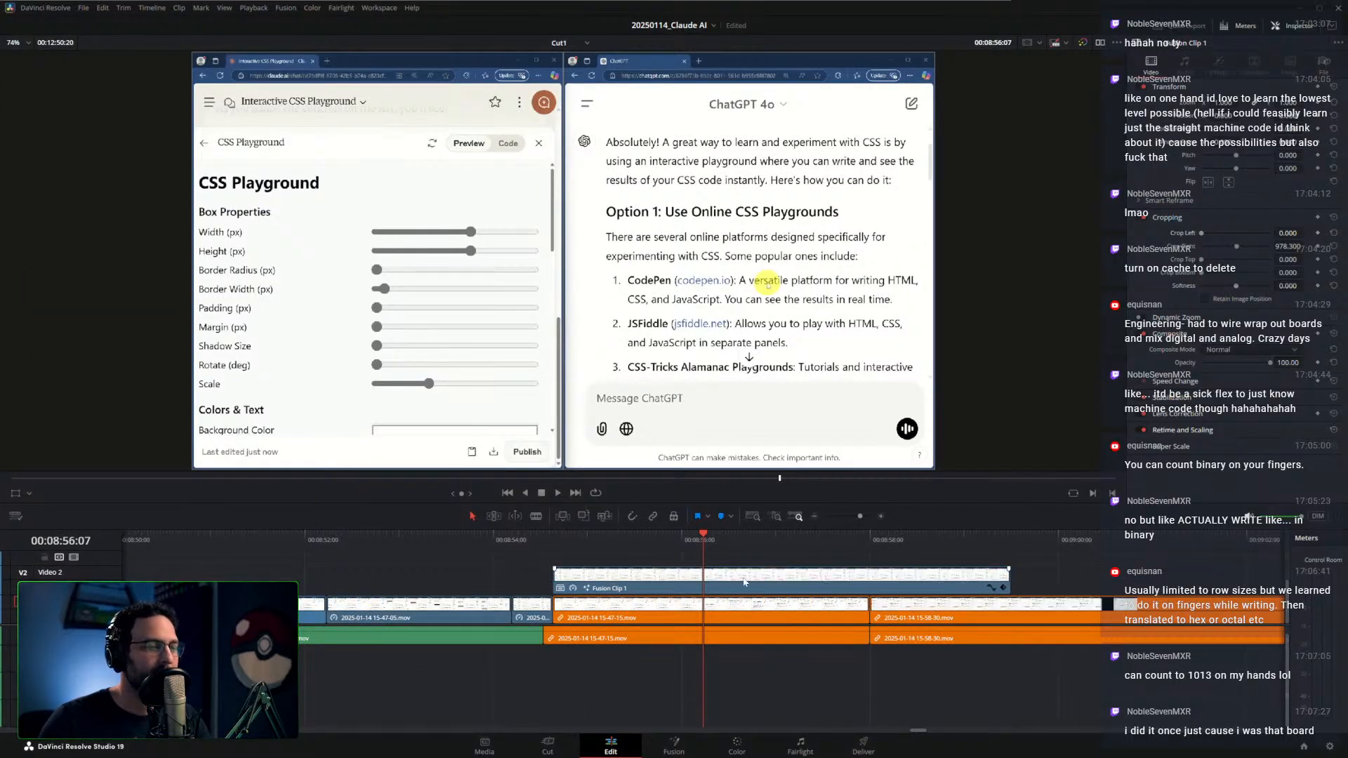
# Set Fusion Clip 1's Crop Right to 960 while checking the seam between the two browser windows
pyautogui.moveTo(300, 540); pyautogui.dragTo(482, 561)
pyautogui.click(511, 584)
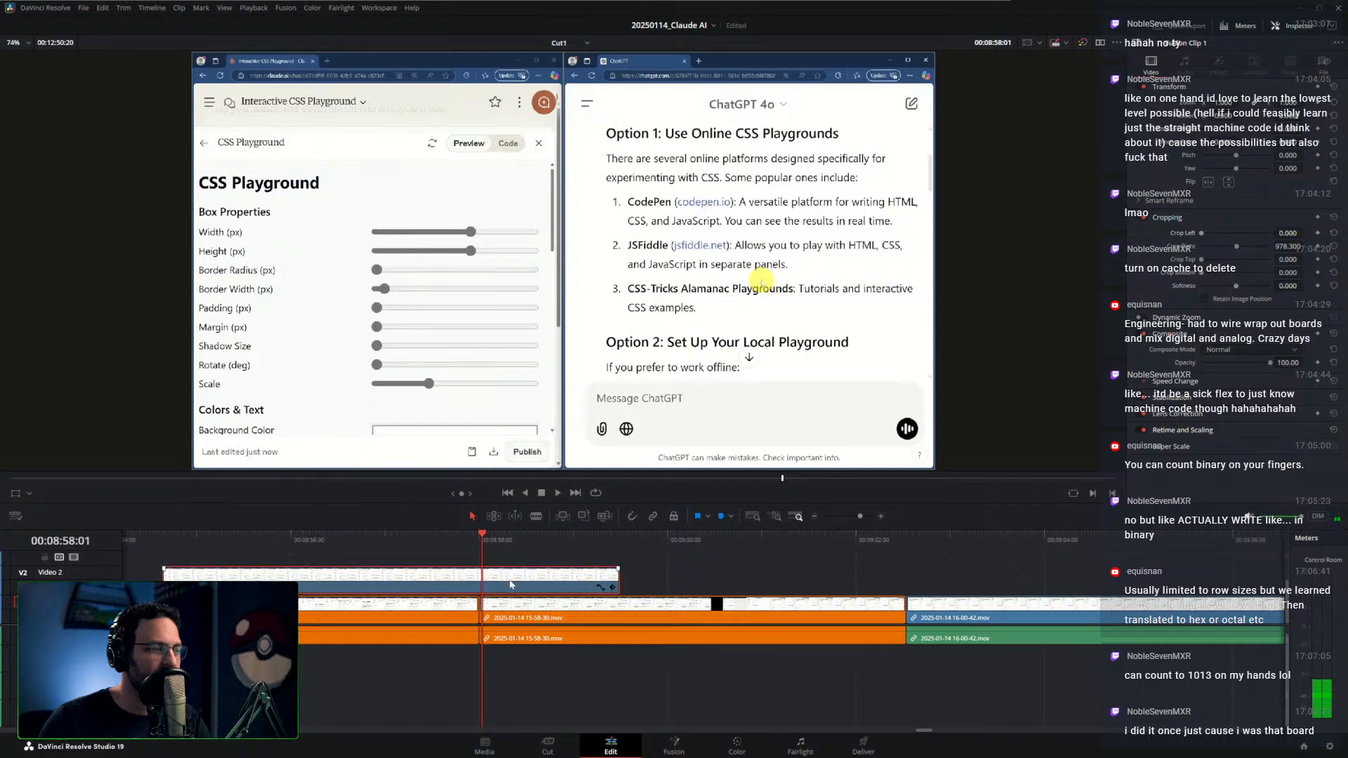
pyautogui.scroll(3, 567, 212)
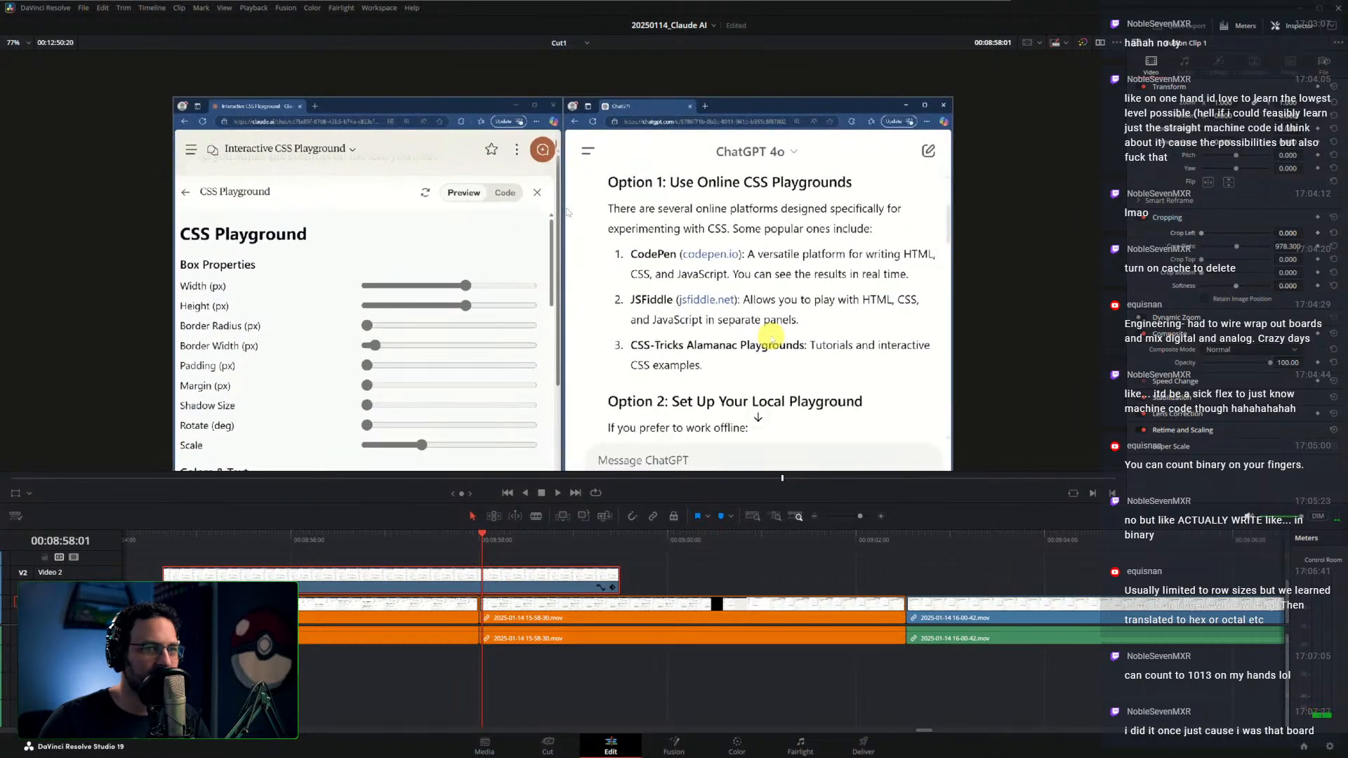
pyautogui.moveTo(568, 212); pyautogui.dragTo(571, 165)
pyautogui.moveTo(1300, 247); pyautogui.dragTo(1293, 246)
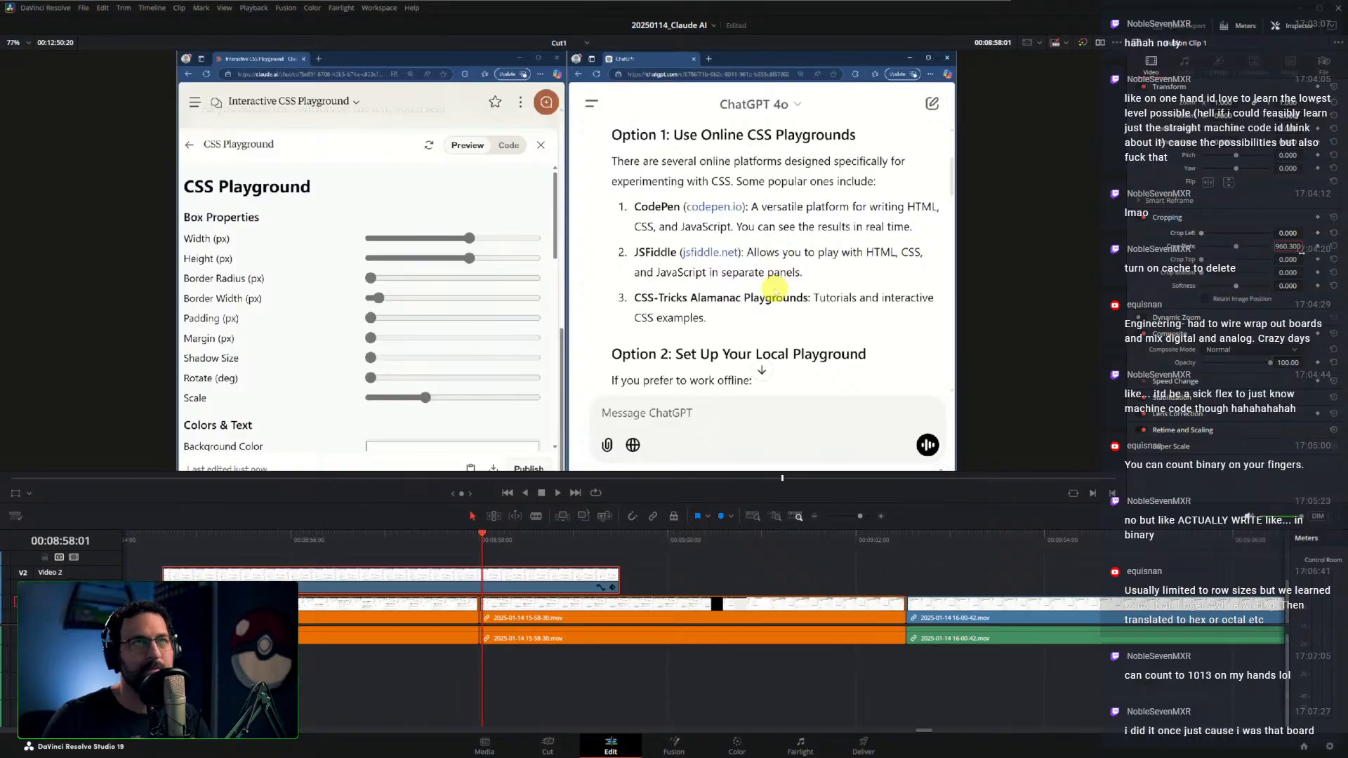
pyautogui.doubleClick(1287, 247)
pyautogui.write('960')
pyautogui.press('Return')
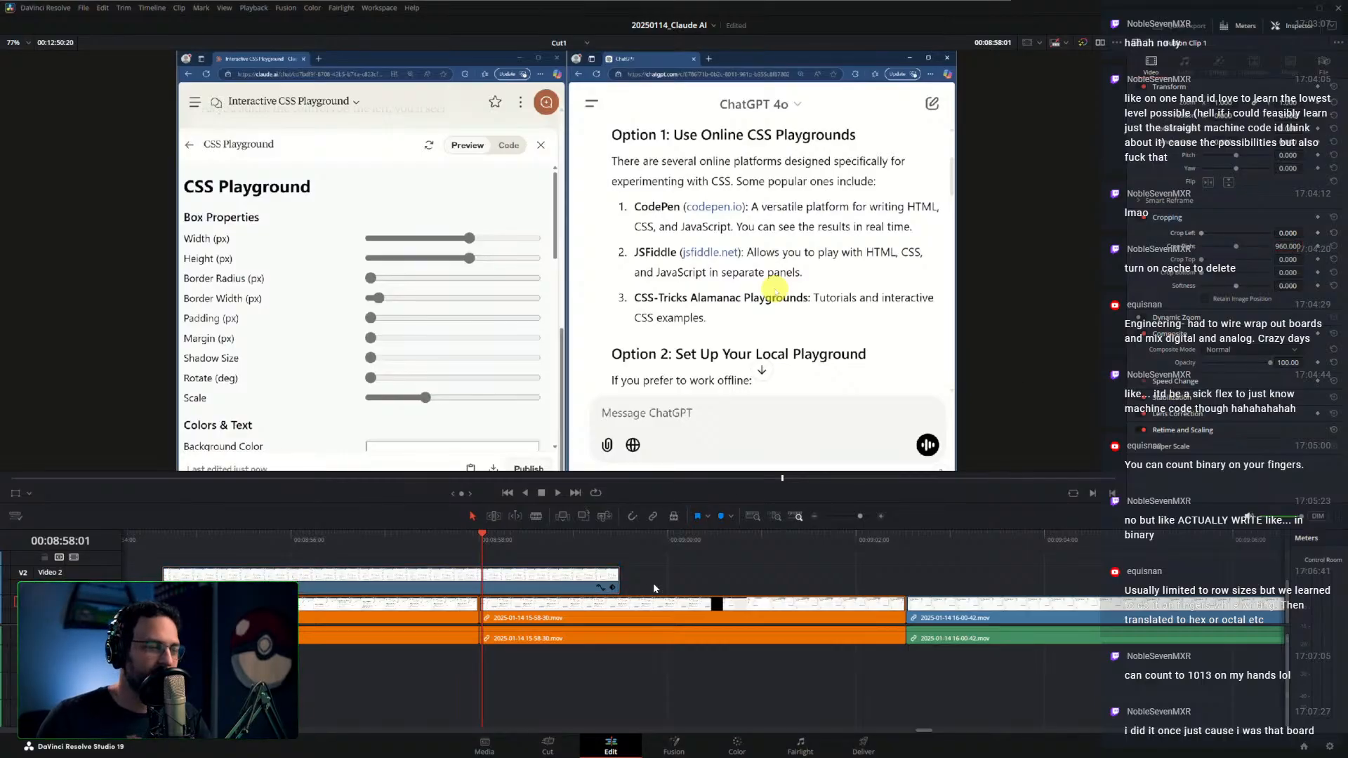
pyautogui.moveTo(449, 539); pyautogui.dragTo(401, 541)
pyautogui.press('space')
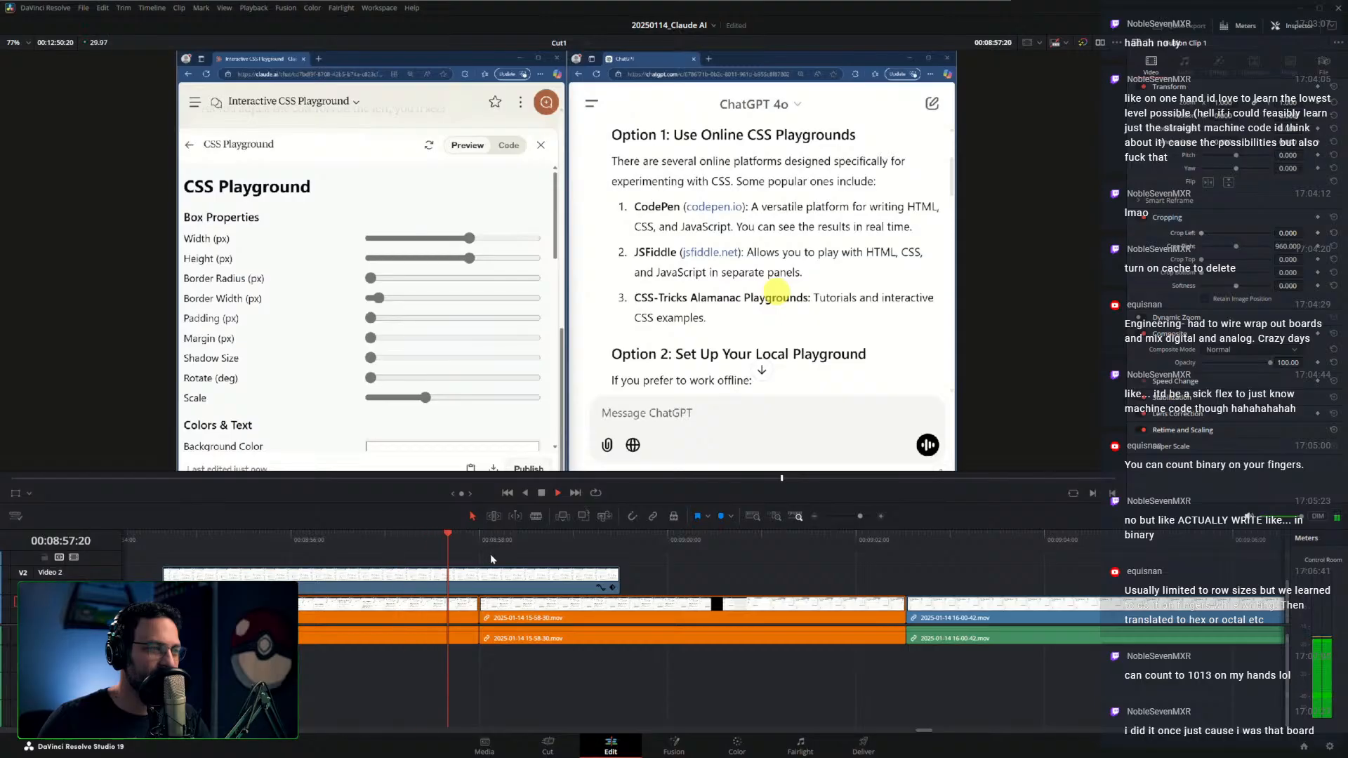
pyautogui.moveTo(517, 543)
pyautogui.mouseDown()
pyautogui.moveTo(529, 543)
pyautogui.moveTo(221, 555)
pyautogui.moveTo(147, 574)
pyautogui.moveTo(429, 580)
pyautogui.moveTo(538, 545)
pyautogui.moveTo(577, 552)
pyautogui.moveTo(495, 555)
pyautogui.moveTo(756, 563)
pyautogui.moveTo(481, 565)
pyautogui.moveTo(524, 566)
pyautogui.mouseUp()
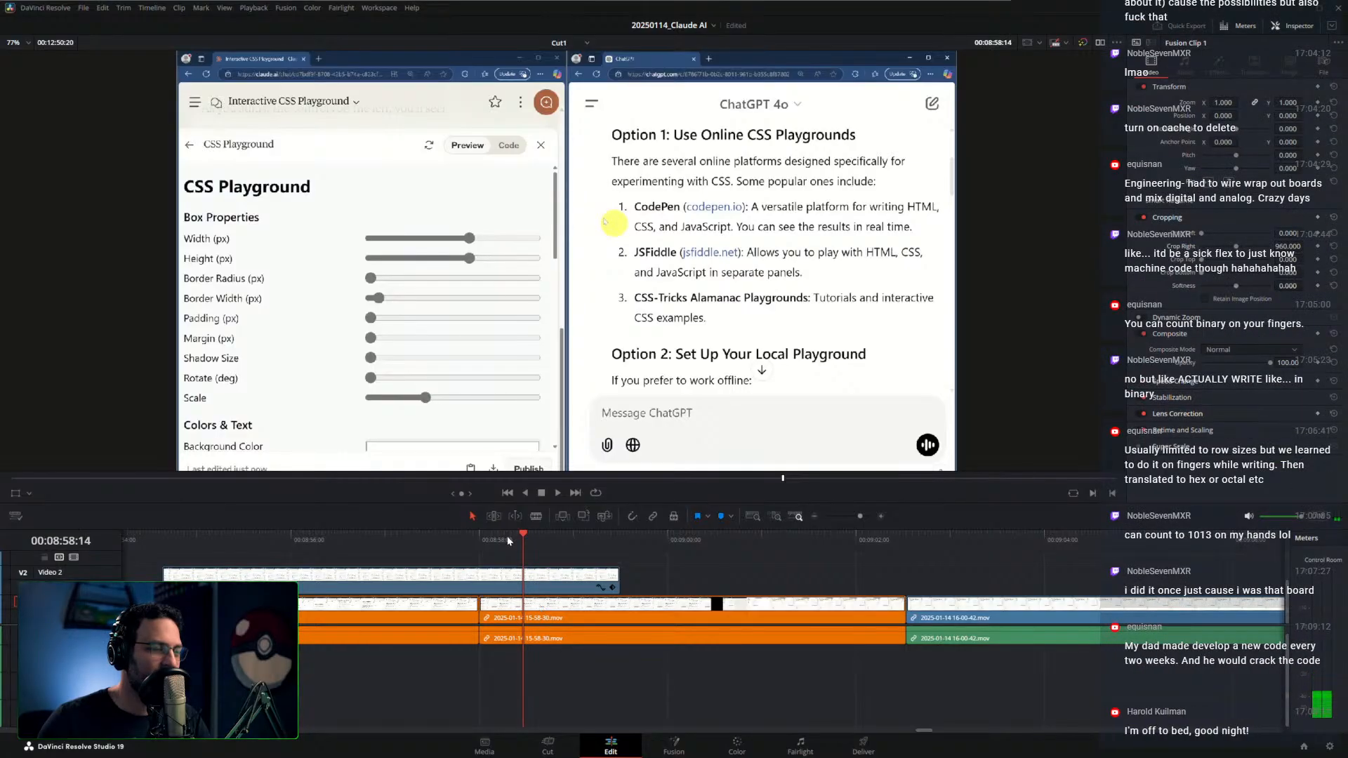
pyautogui.click(502, 541)
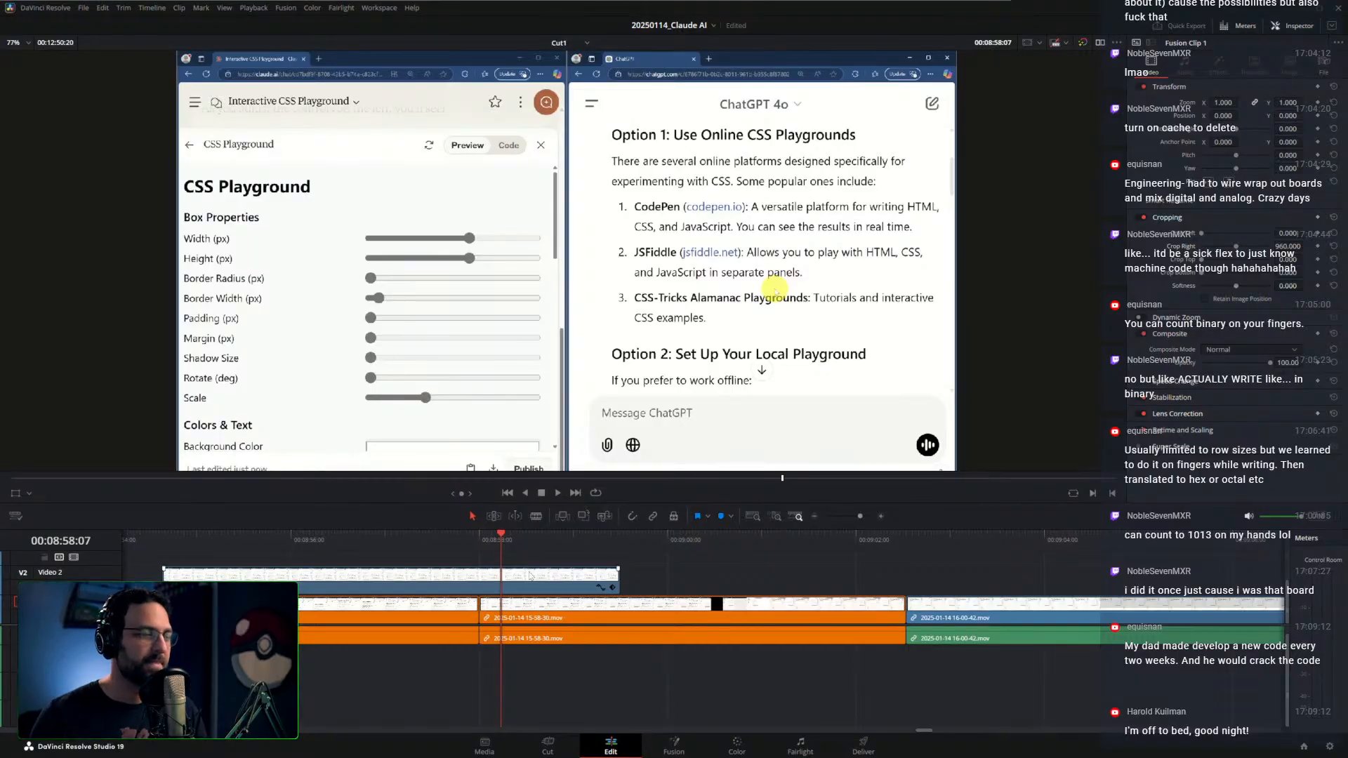
pyautogui.click(529, 605)
pyautogui.moveTo(508, 545)
pyautogui.mouseDown()
pyautogui.moveTo(482, 538)
pyautogui.moveTo(506, 537)
pyautogui.mouseUp()
pyautogui.press('Left')
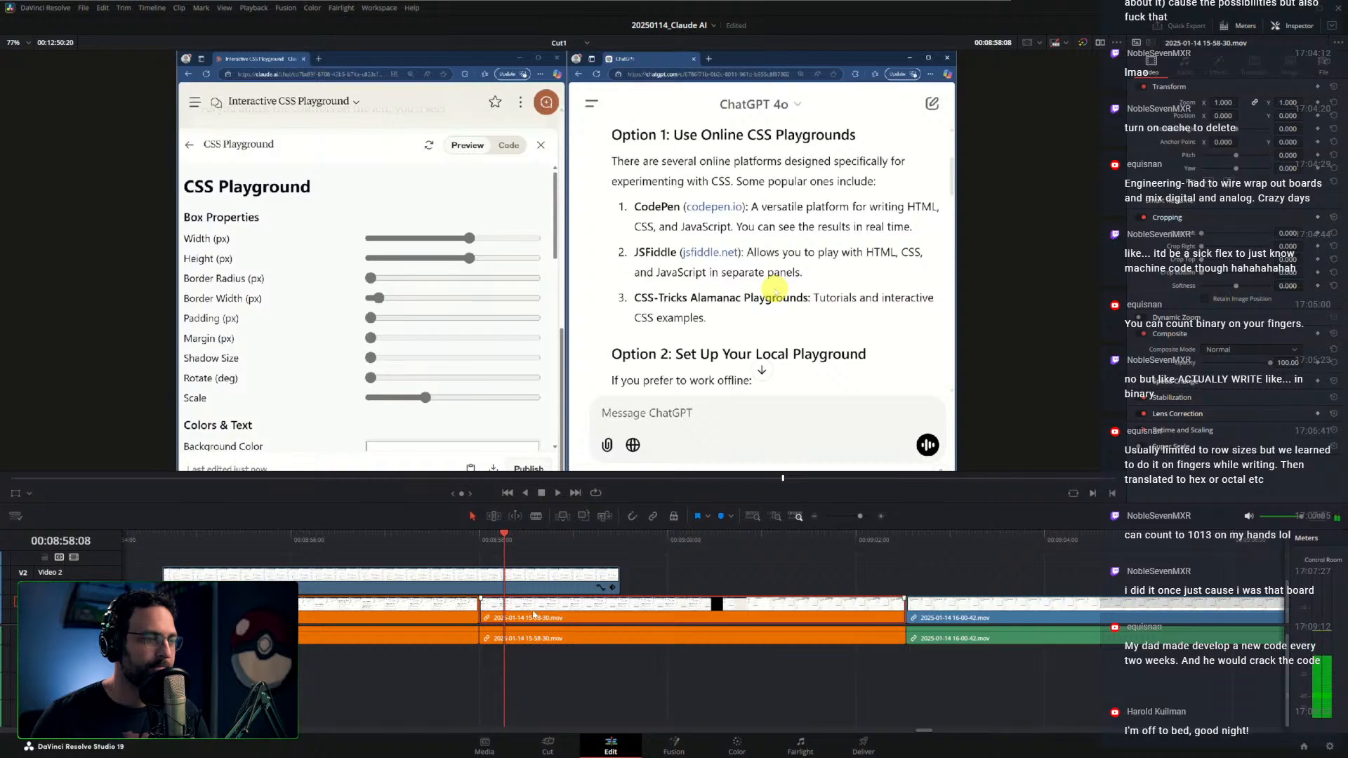
pyautogui.hotkey('ctrl', 'b')
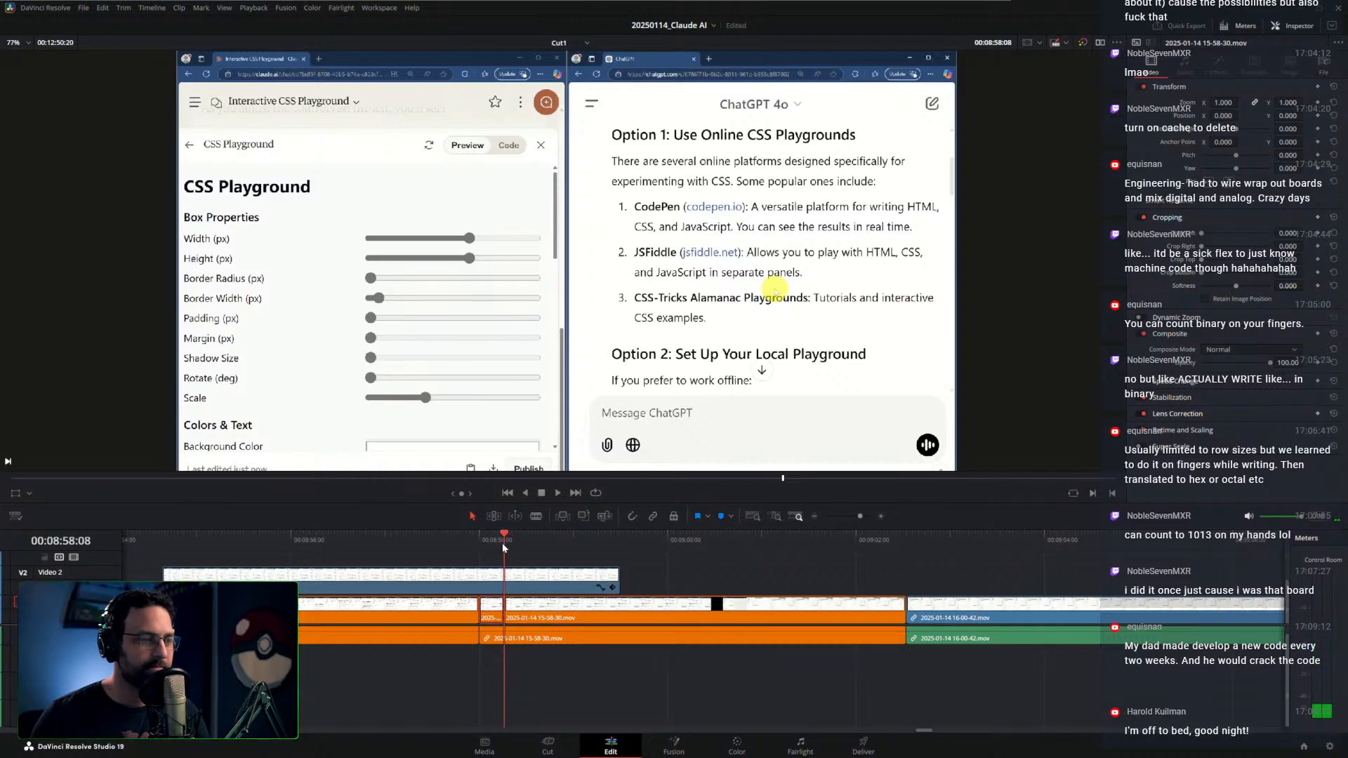
# Try extending the frozen piece before the split to 00:09:00:24, checking the held frame, and undo the extension
pyautogui.moveTo(502, 542); pyautogui.dragTo(742, 553)
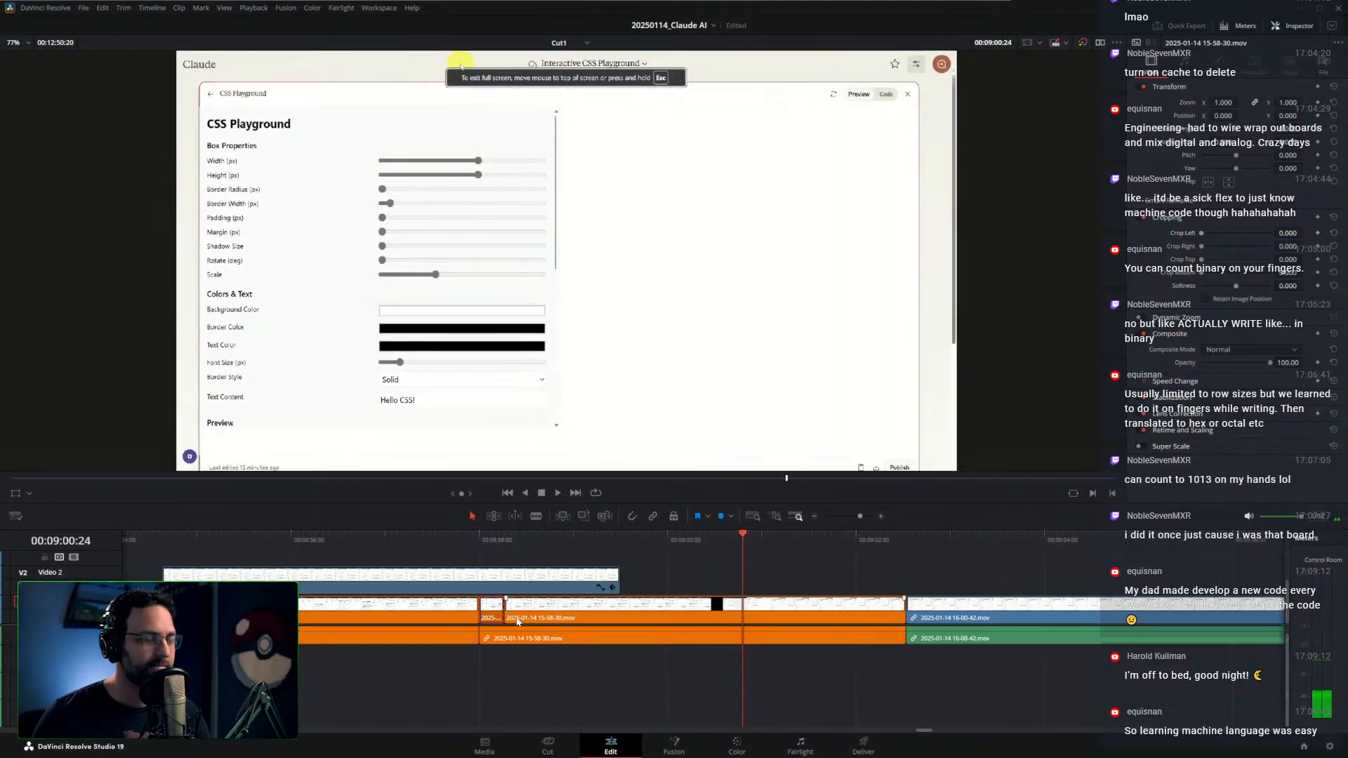
pyautogui.moveTo(505, 616); pyautogui.dragTo(738, 618)
pyautogui.moveTo(597, 544); pyautogui.dragTo(625, 546)
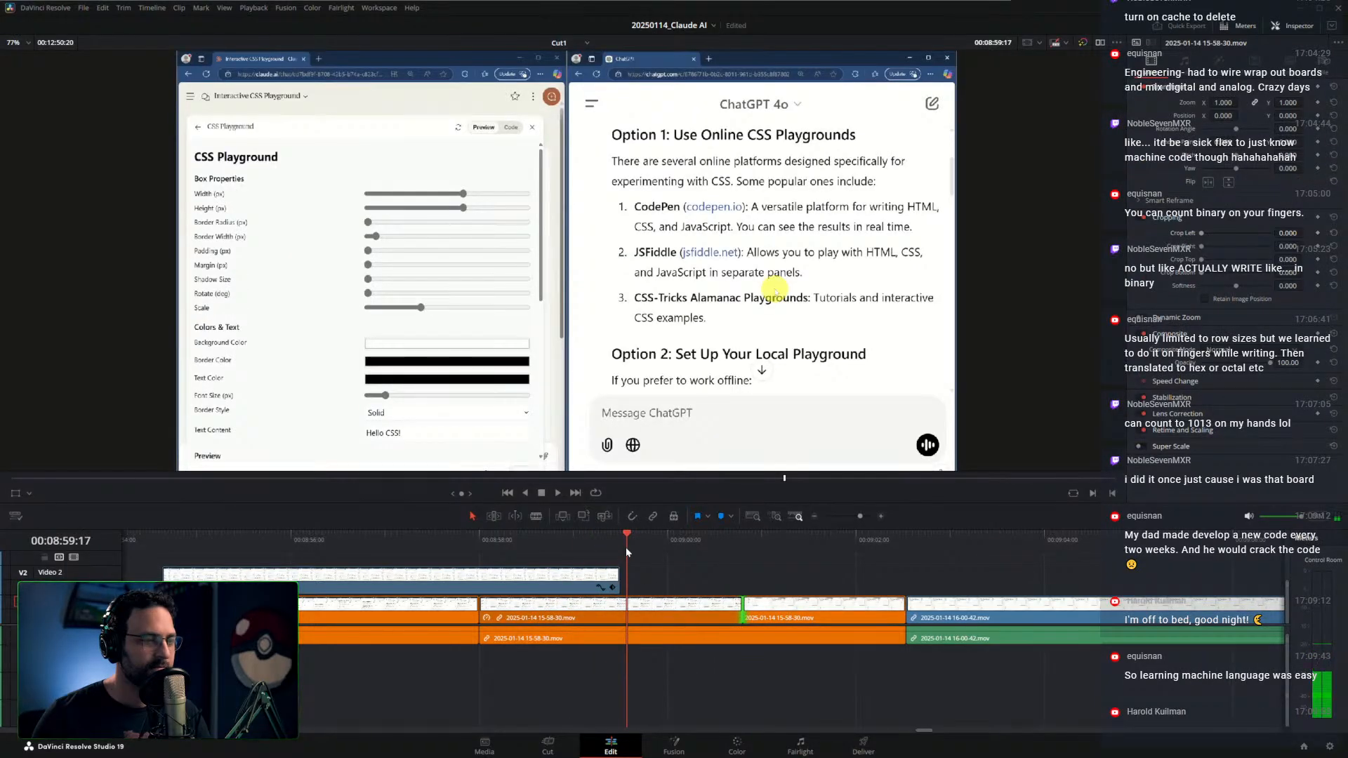
pyautogui.hotkey('ctrl', 'z')
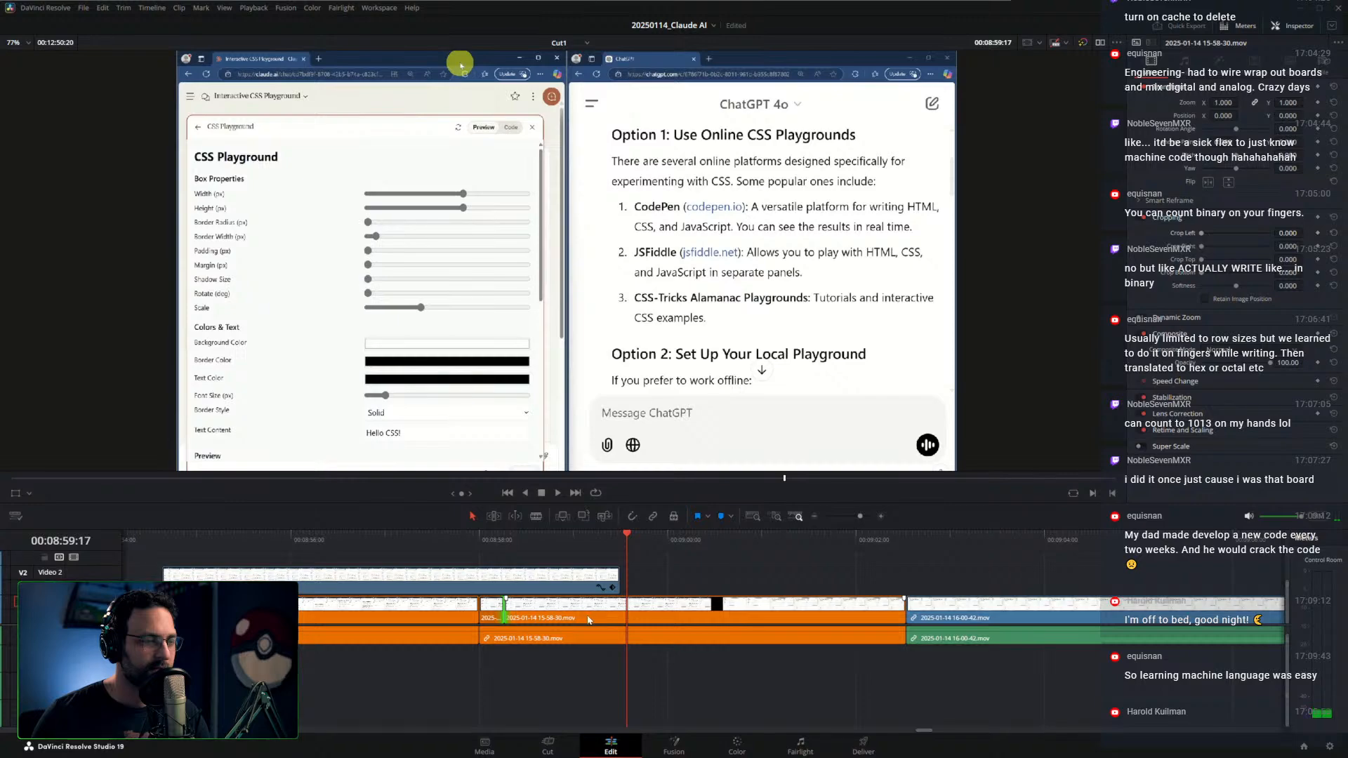
pyautogui.click(638, 612)
pyautogui.moveTo(633, 540); pyautogui.dragTo(743, 550)
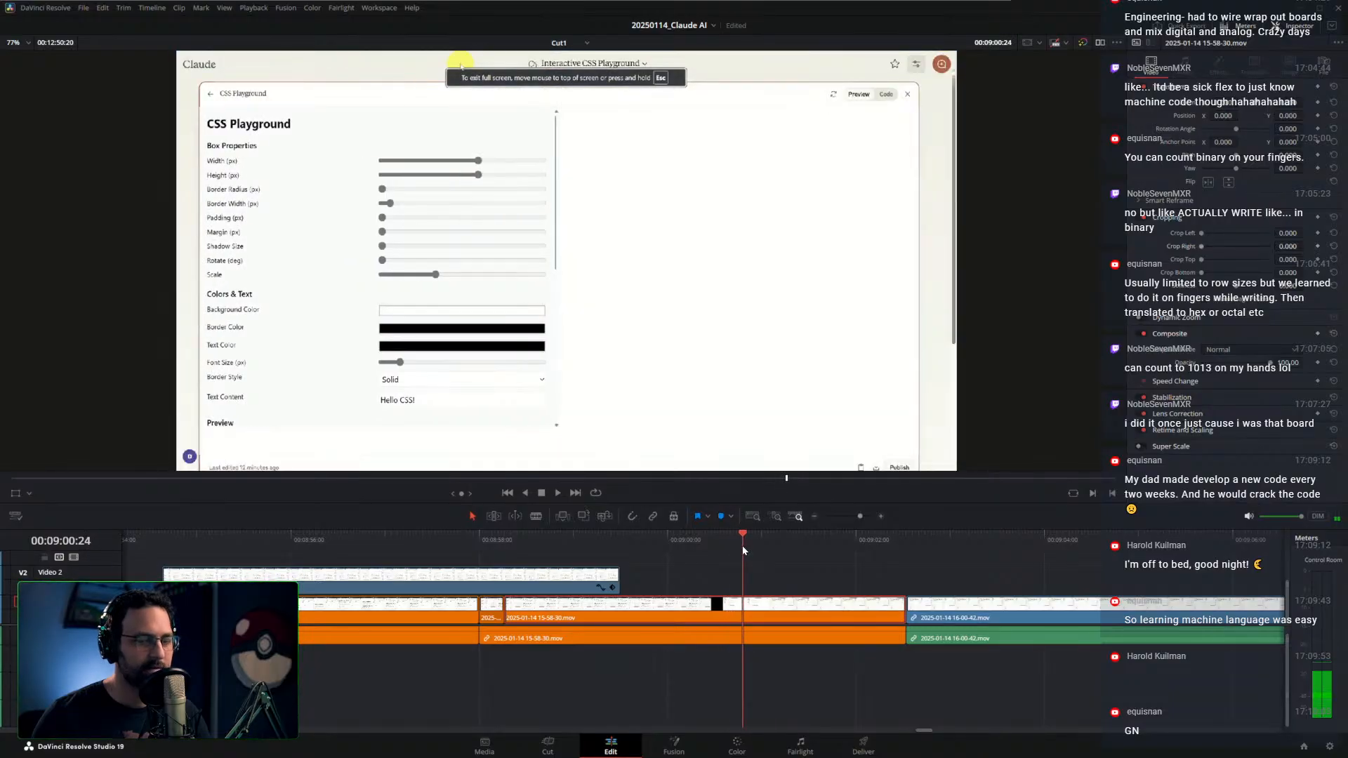
pyautogui.click(765, 625)
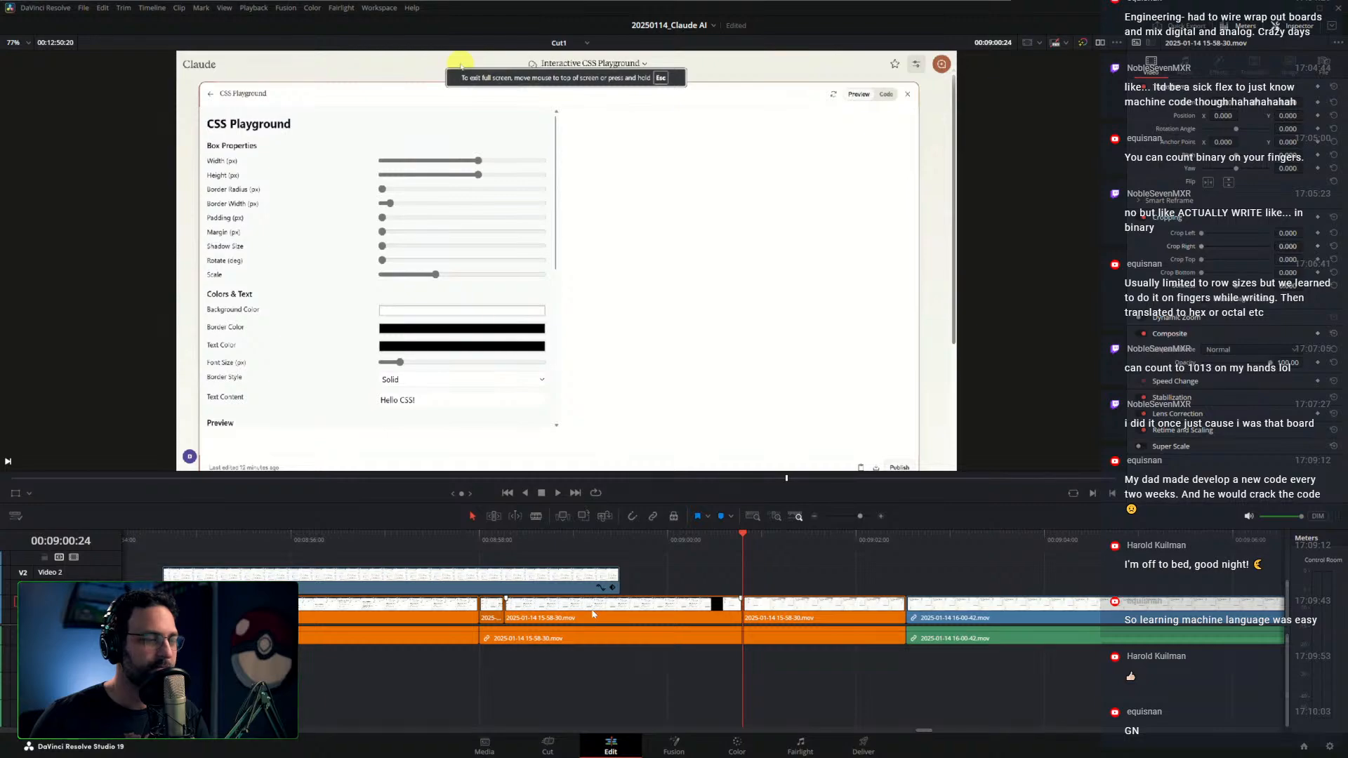
pyautogui.moveTo(593, 613); pyautogui.dragTo(552, 547)
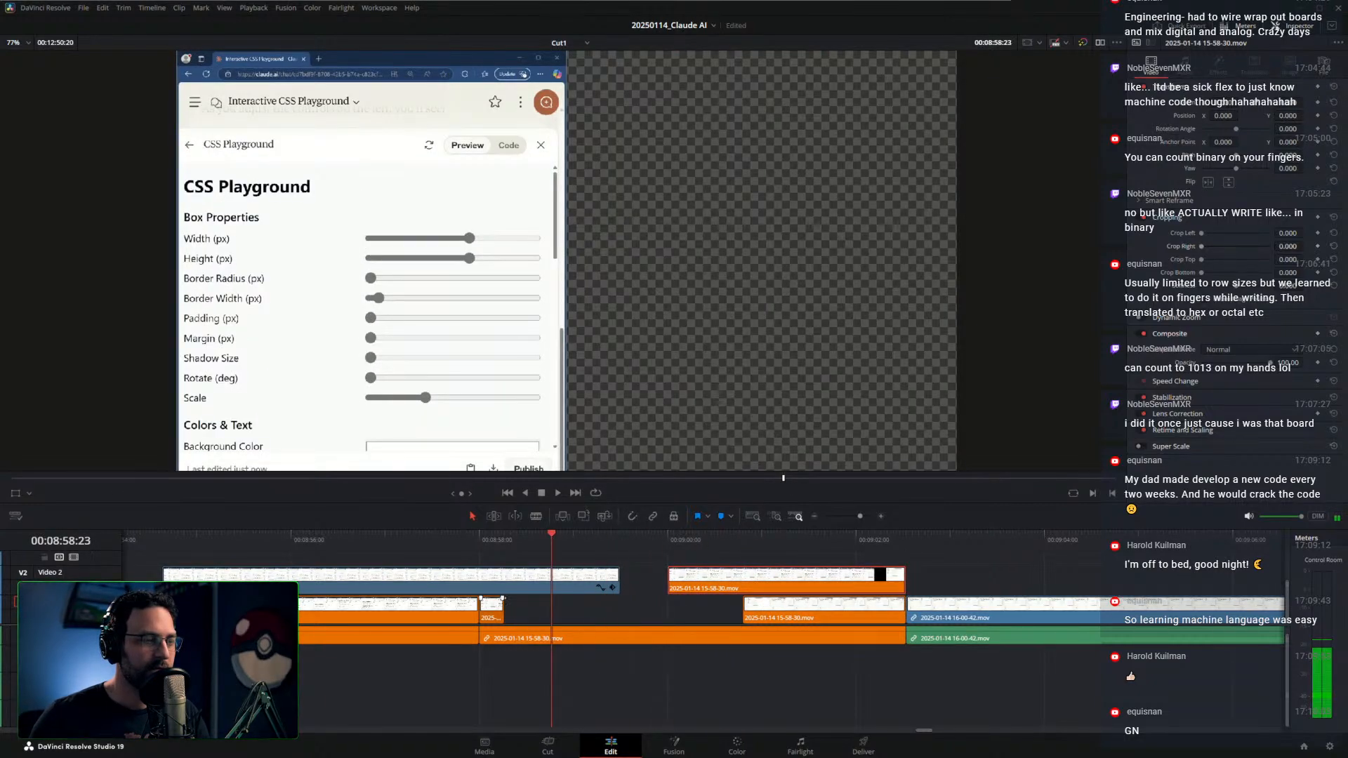
pyautogui.moveTo(503, 608); pyautogui.dragTo(666, 608)
pyautogui.press('space')
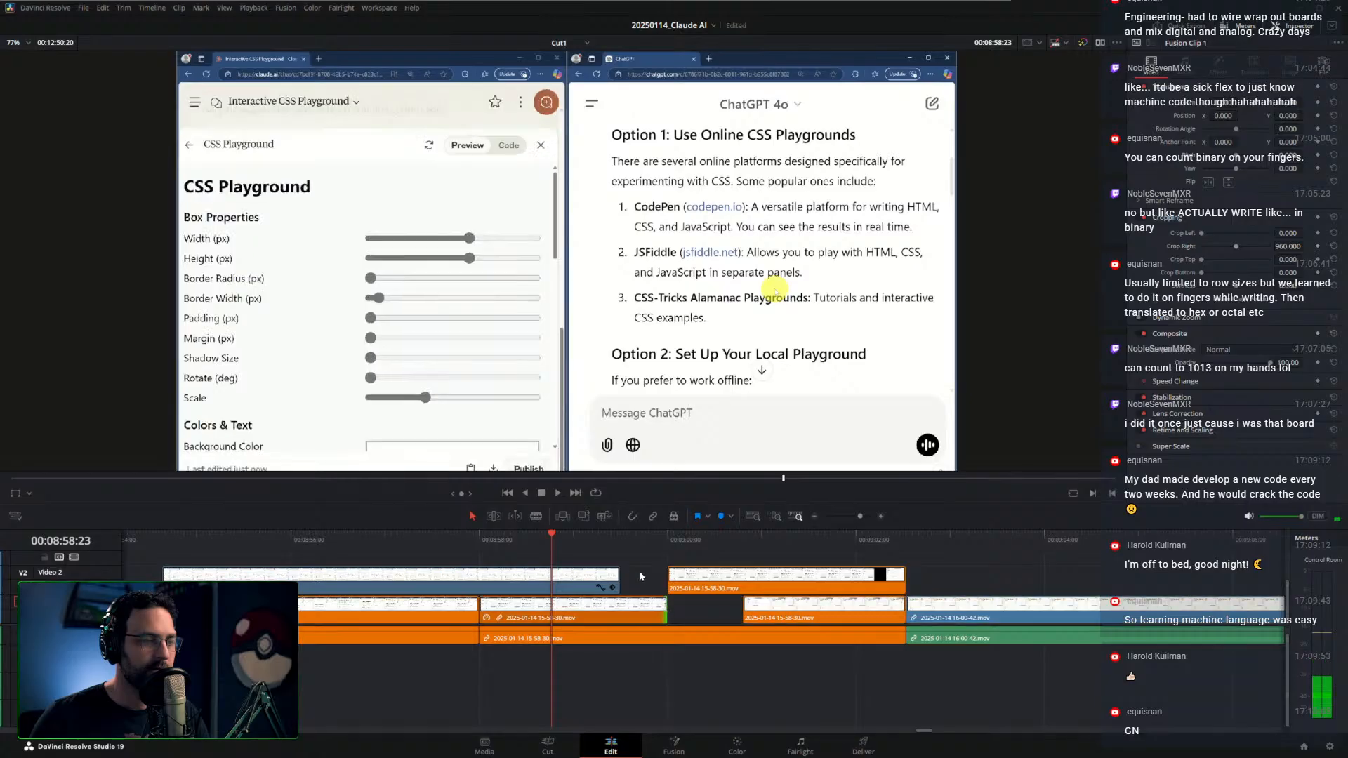
pyautogui.press('space')
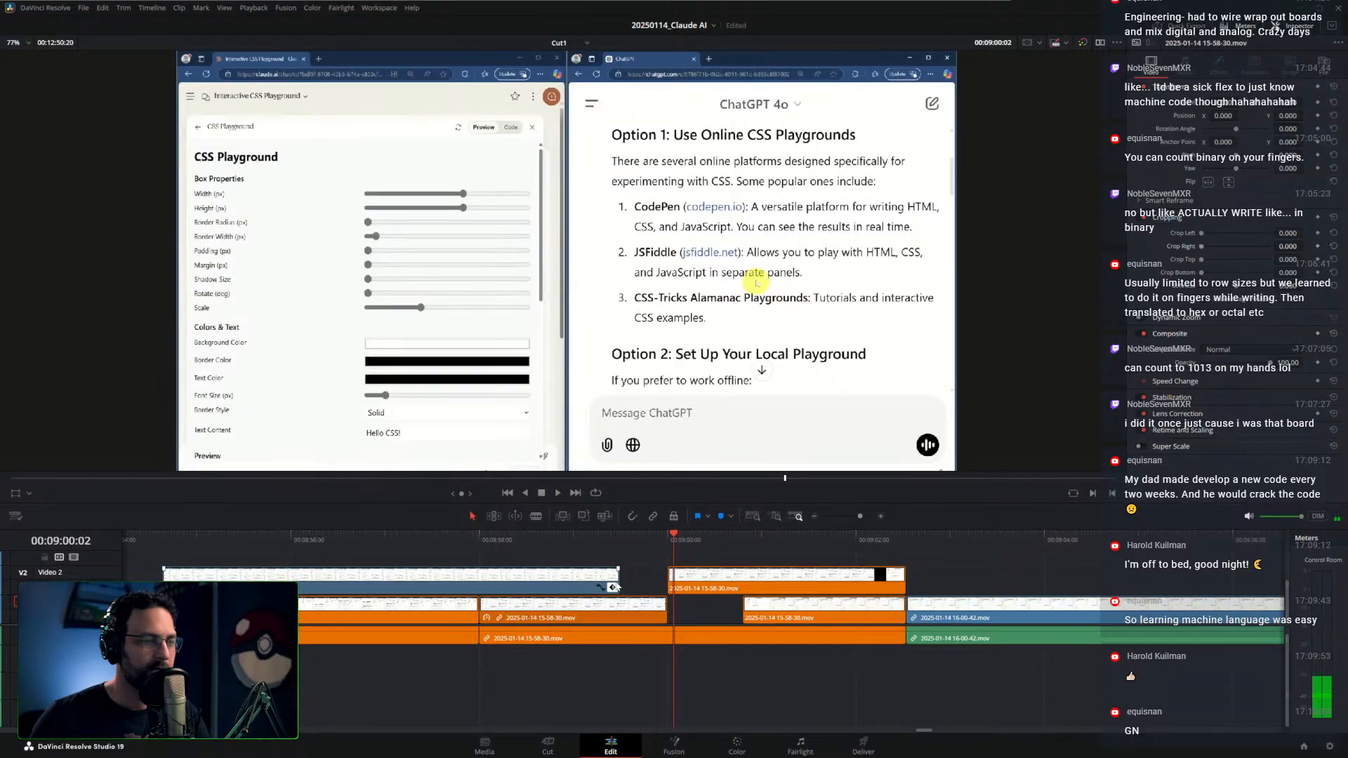
pyautogui.moveTo(617, 578); pyautogui.dragTo(665, 578)
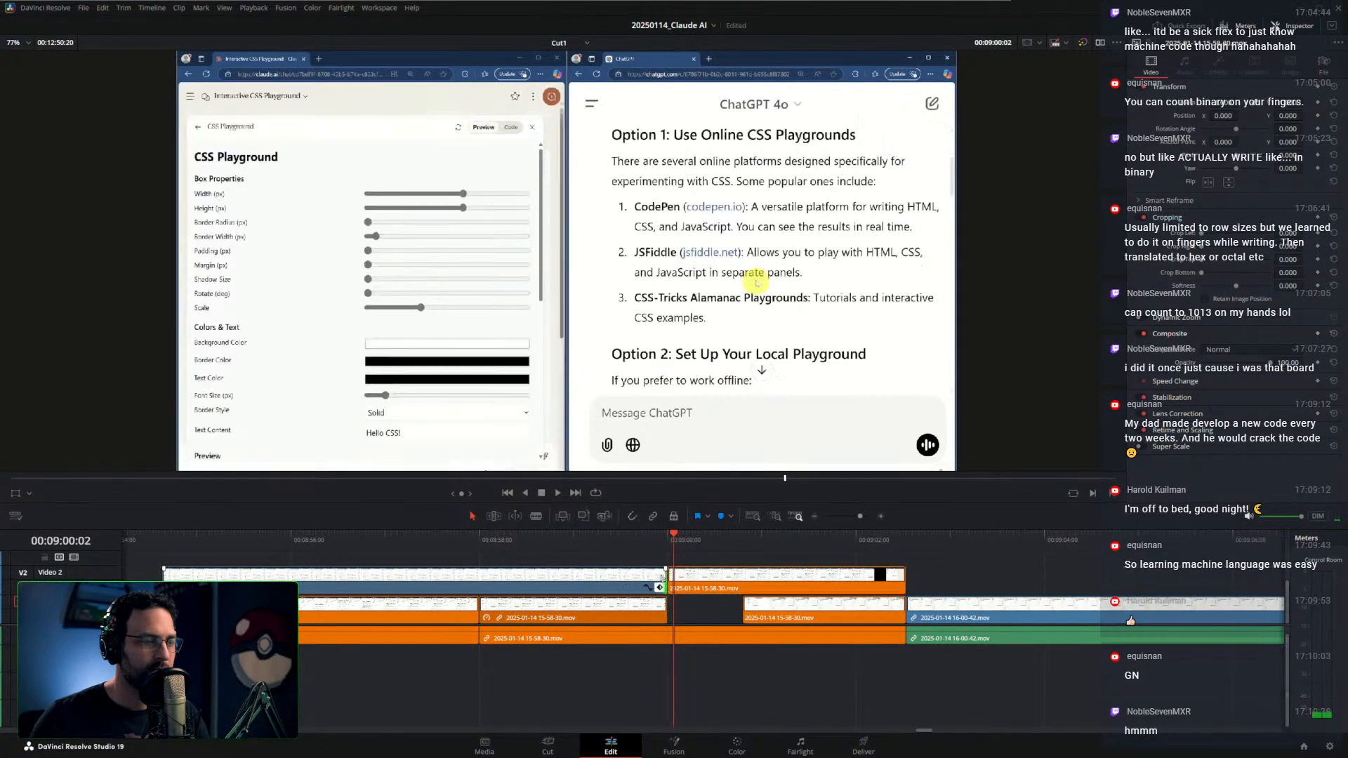
pyautogui.click(667, 534)
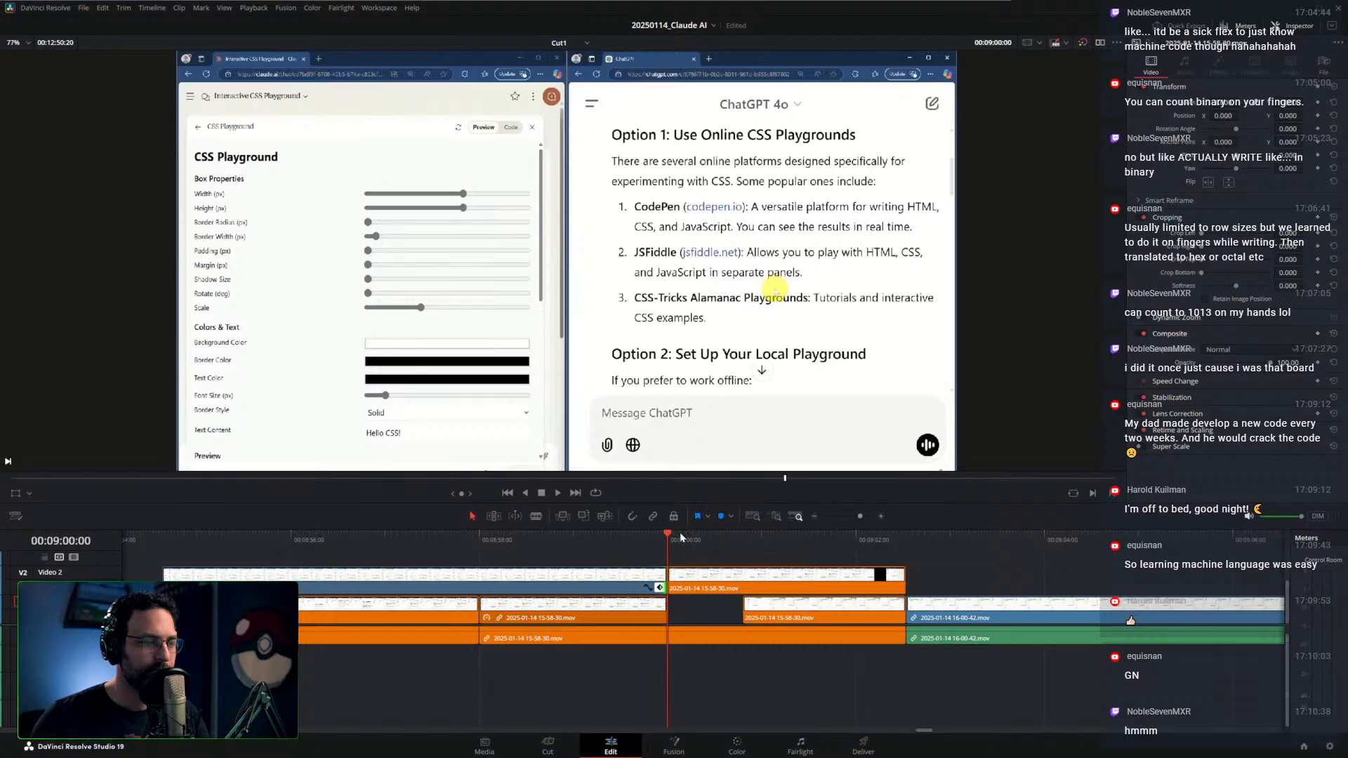
pyautogui.moveTo(710, 537); pyautogui.dragTo(712, 582)
pyautogui.hotkey('ctrl', '\\')
pyautogui.click(769, 584)
pyautogui.press('d')
pyautogui.hotkey('ctrl', 'z')
pyautogui.hotkey('ctrl', 'z')
pyautogui.hotkey('ctrl', 'z')
pyautogui.hotkey('ctrl', 'z')
pyautogui.hotkey('ctrl', 'z')
pyautogui.hotkey('ctrl', 'z')
pyautogui.hotkey('ctrl', 'z')
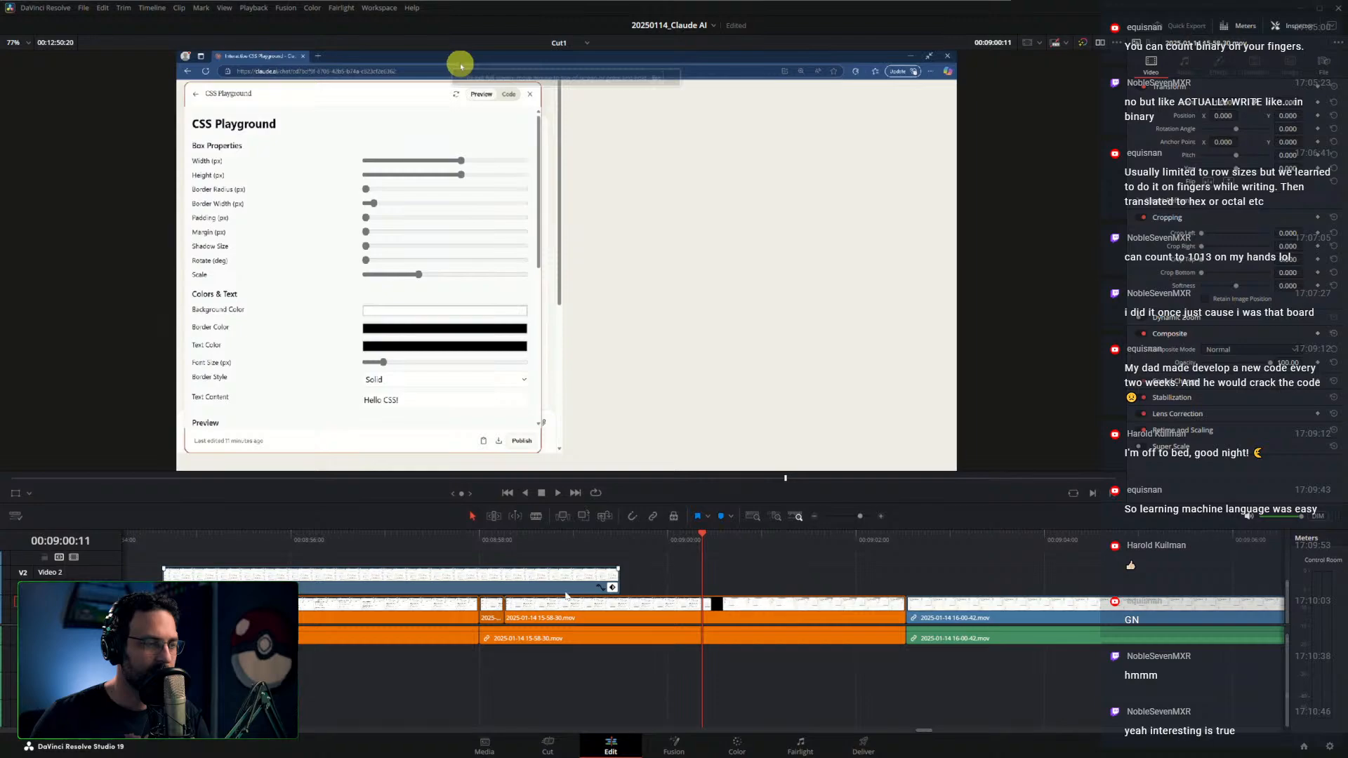
pyautogui.hotkey('ctrl', 'z')
pyautogui.click(477, 540)
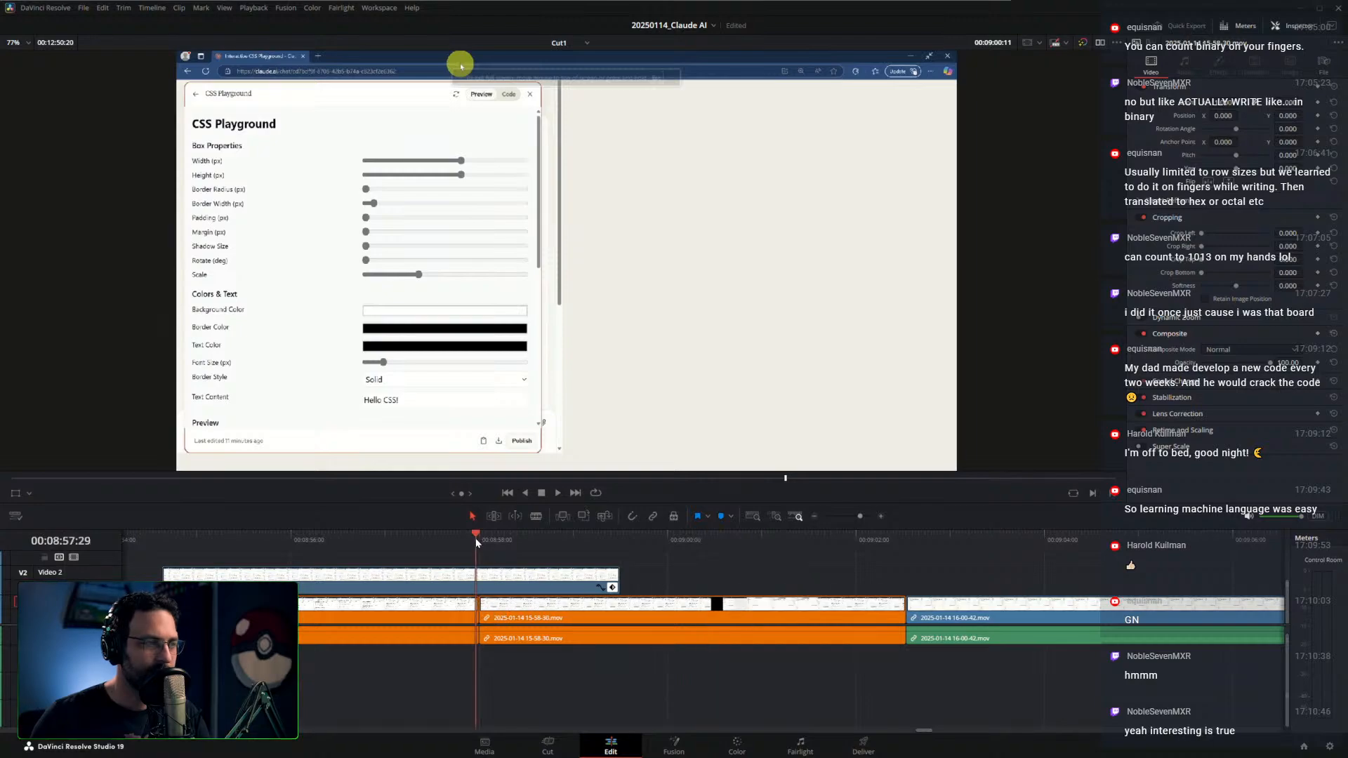
pyautogui.press('space')
pyautogui.press('space')
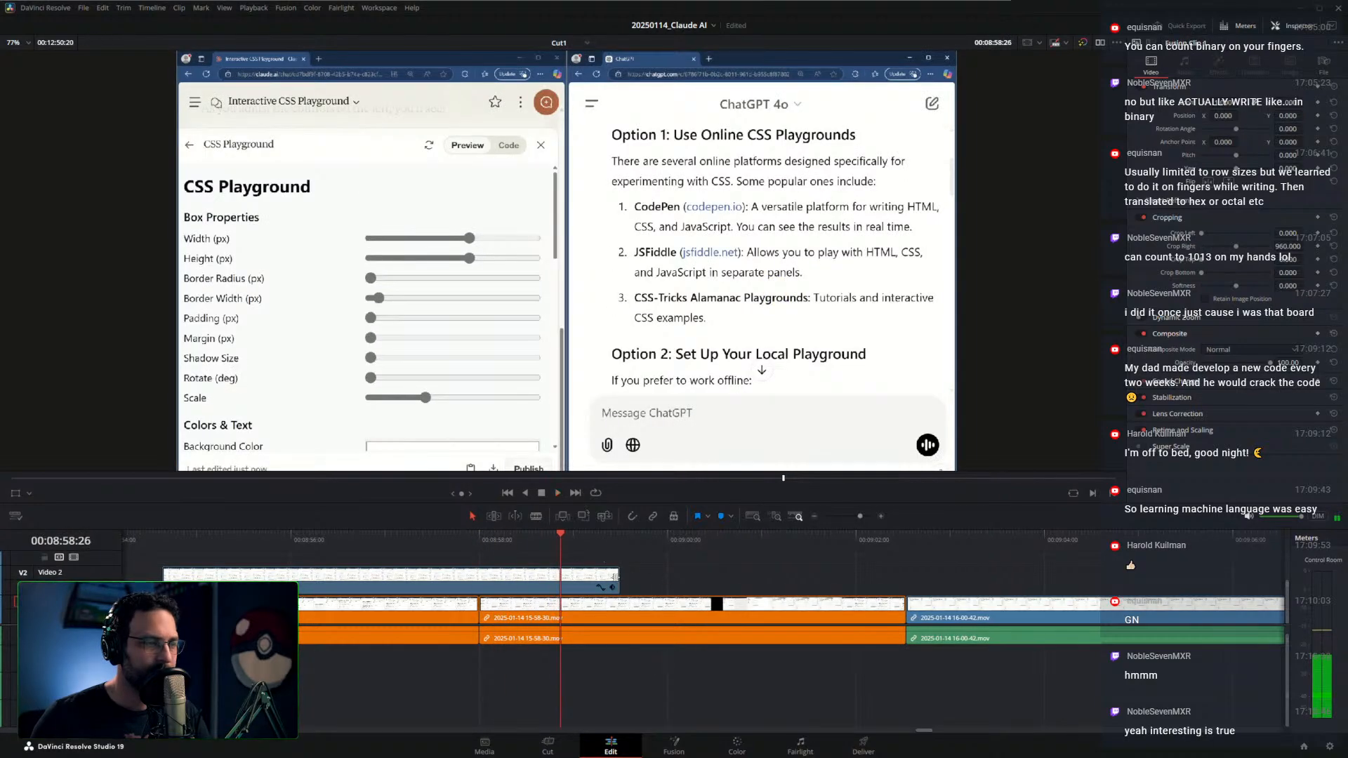
pyautogui.click(542, 545)
pyautogui.moveTo(544, 545)
pyautogui.mouseDown()
pyautogui.moveTo(512, 542)
pyautogui.moveTo(525, 546)
pyautogui.mouseUp()
pyautogui.click(548, 611)
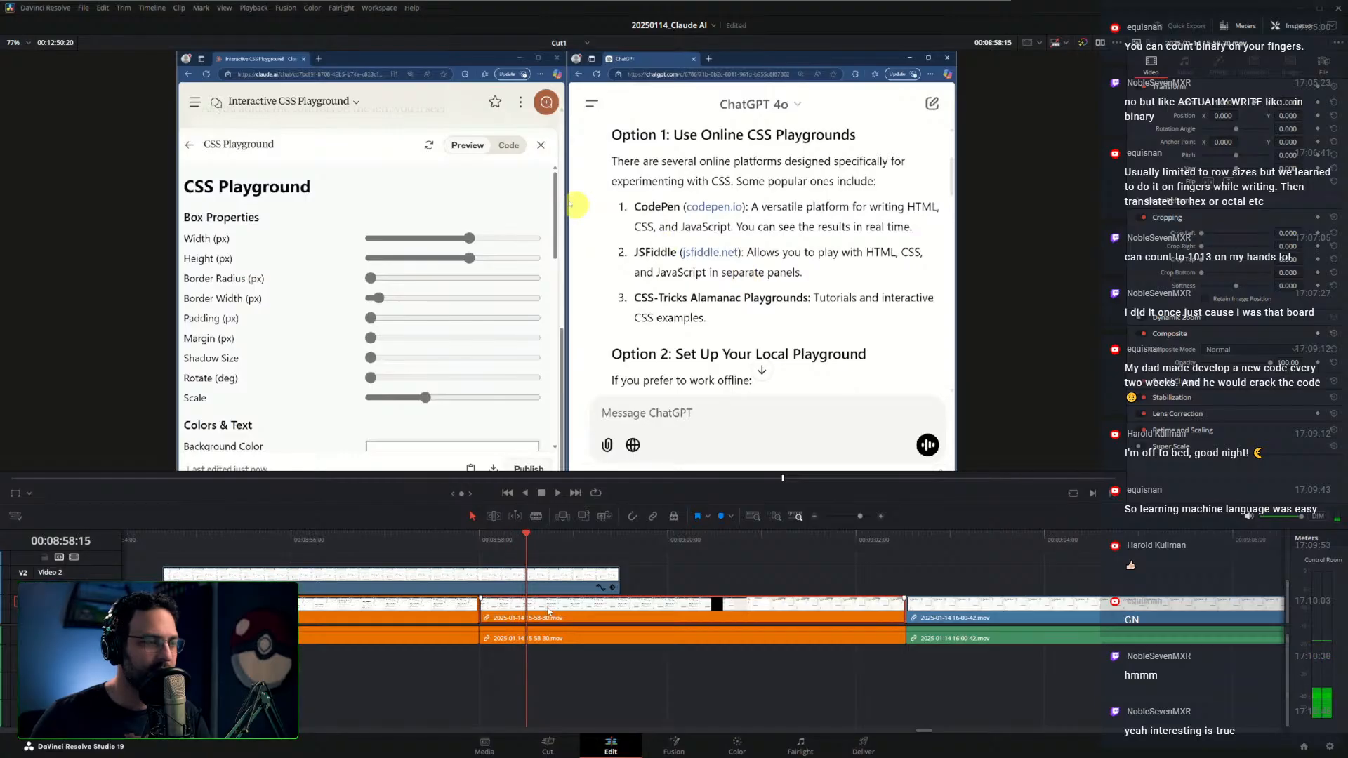
pyautogui.hotkey('ctrl', 'b')
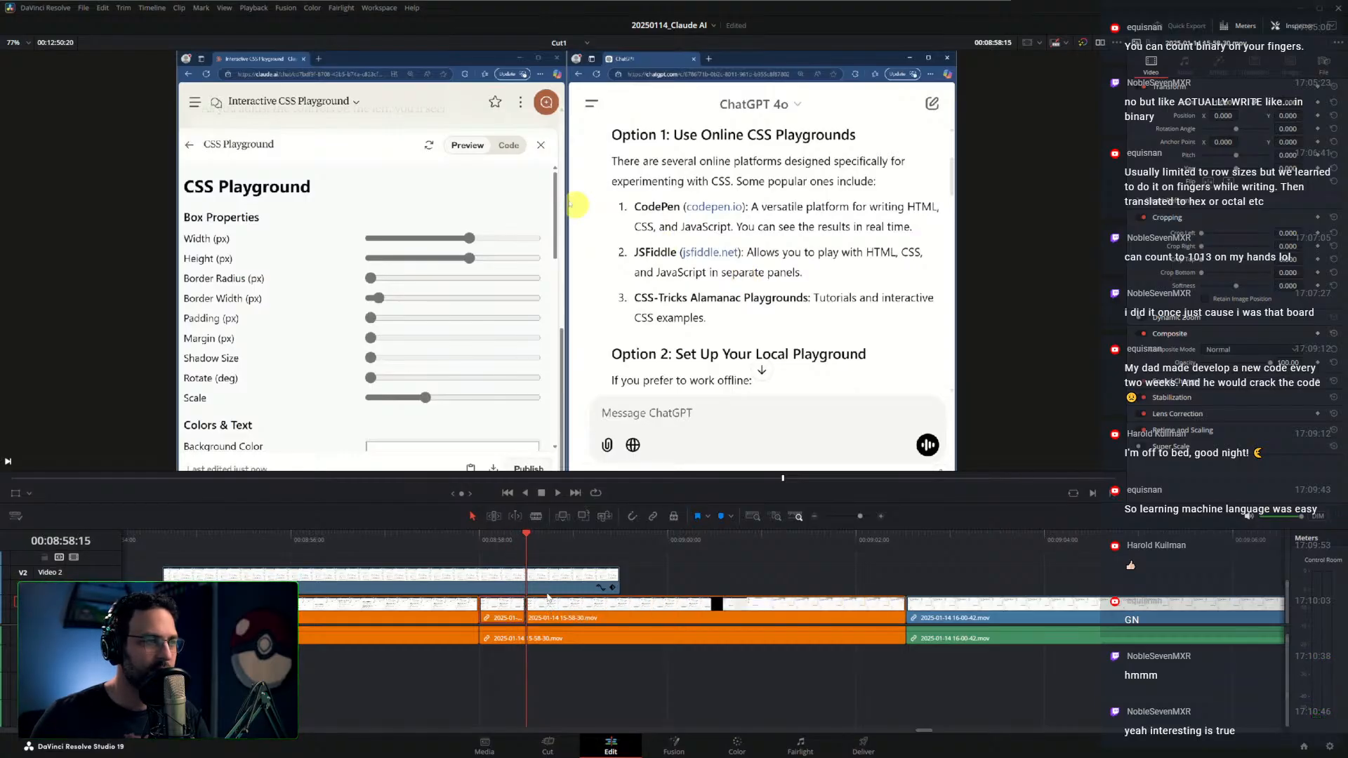
# Split the video again at 00:09:00:24 and move the part after it back to the 00:08:58:15 split, overwriting the footage there
pyautogui.moveTo(530, 537); pyautogui.dragTo(742, 545)
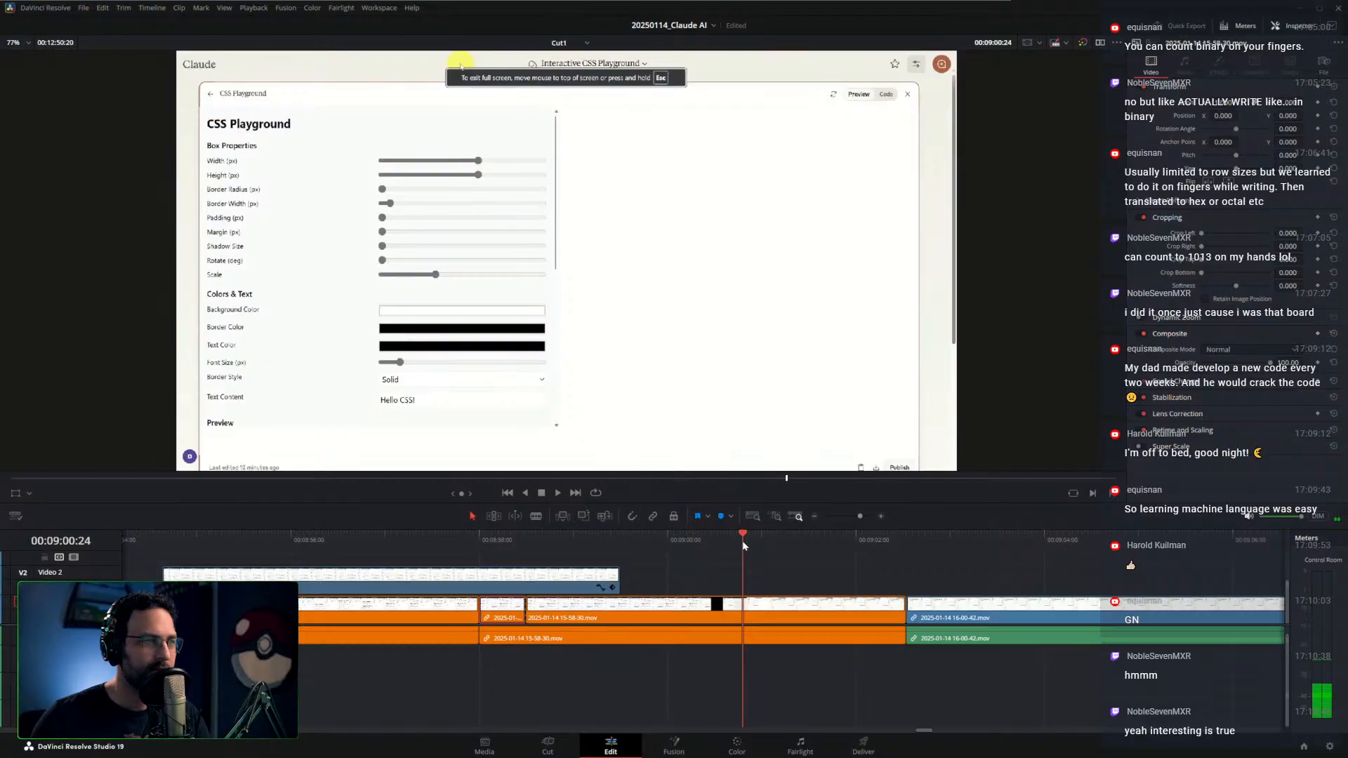
pyautogui.moveTo(767, 624); pyautogui.dragTo(596, 603)
pyautogui.moveTo(528, 545)
pyautogui.mouseDown()
pyautogui.moveTo(515, 545)
pyautogui.moveTo(533, 544)
pyautogui.mouseUp()
pyautogui.press('n')
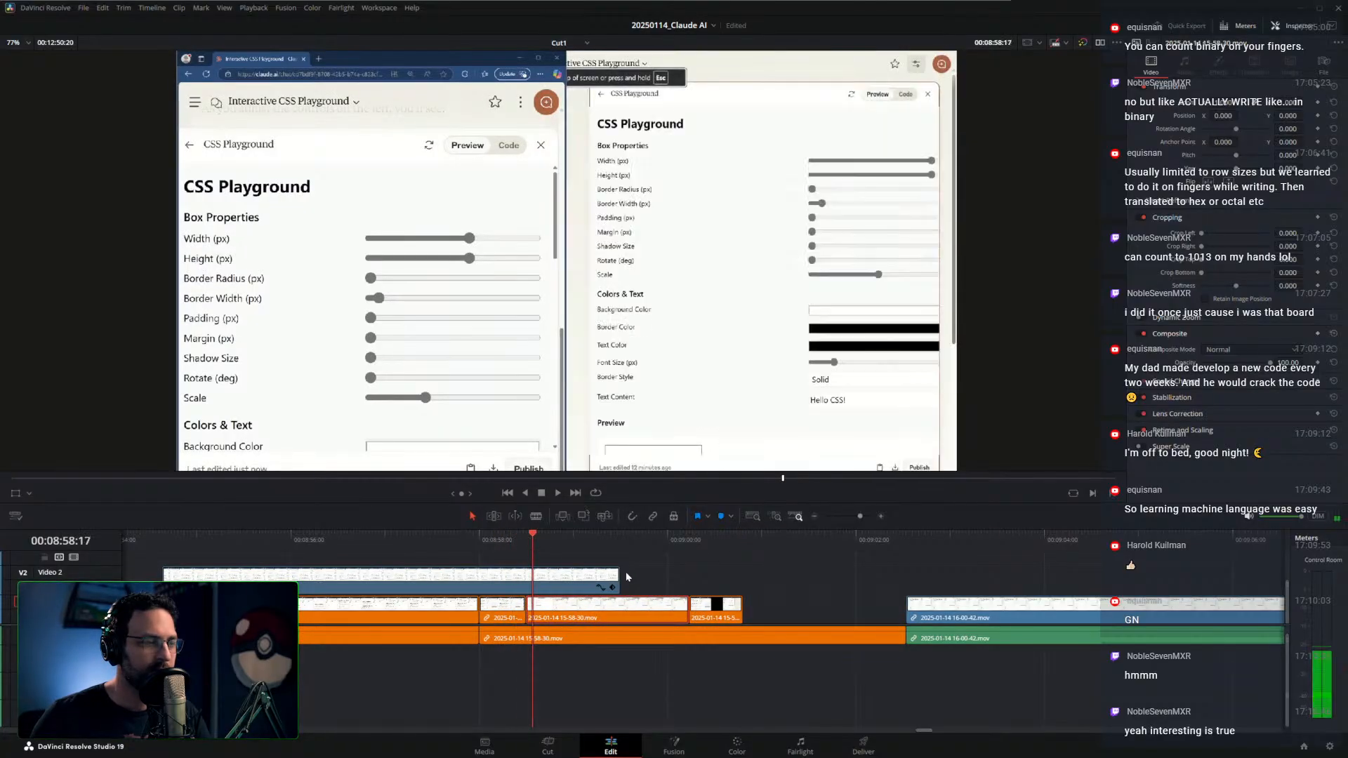
# Trim the end of Fusion Clip 1 back to the 00:08:58:15 split and delete the leftover video piece containing the black frames
pyautogui.moveTo(618, 575); pyautogui.dragTo(423, 545)
pyautogui.press('space')
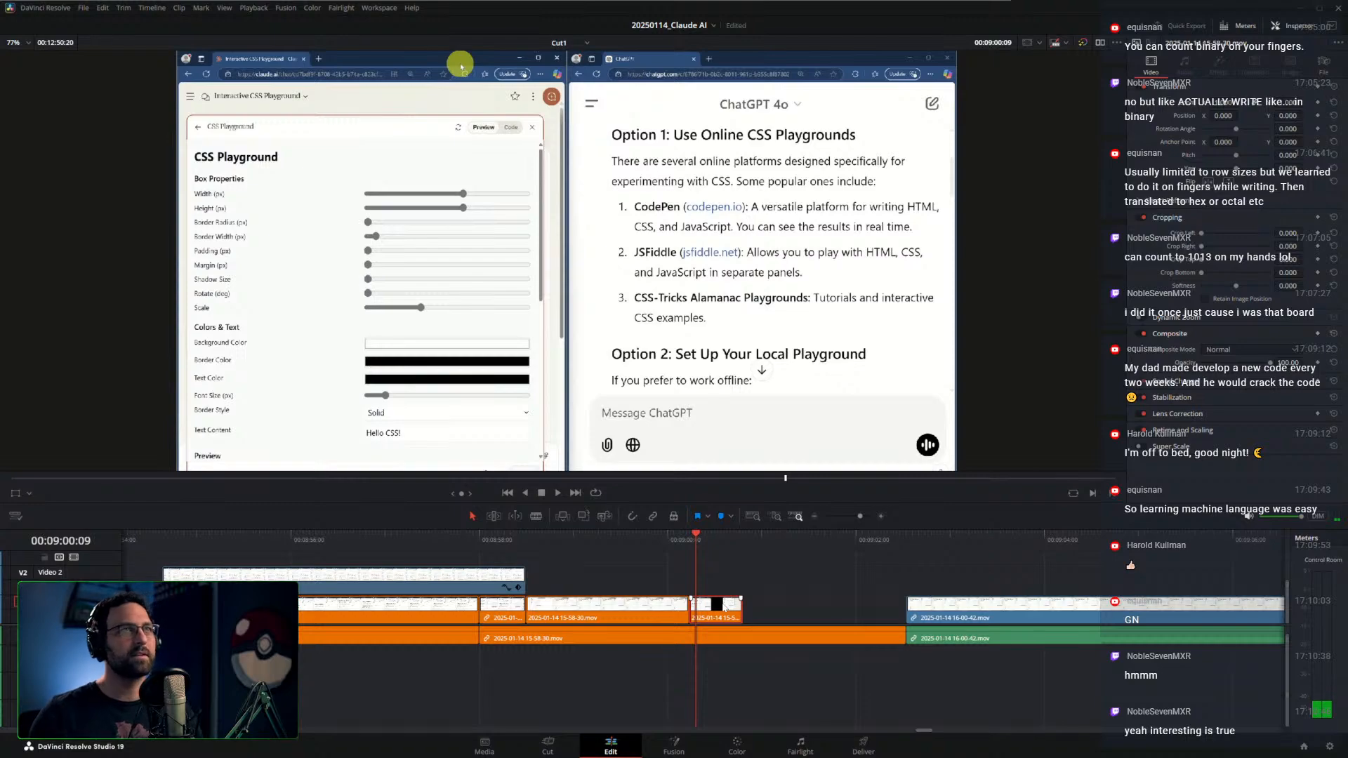
pyautogui.press('BackSpace')
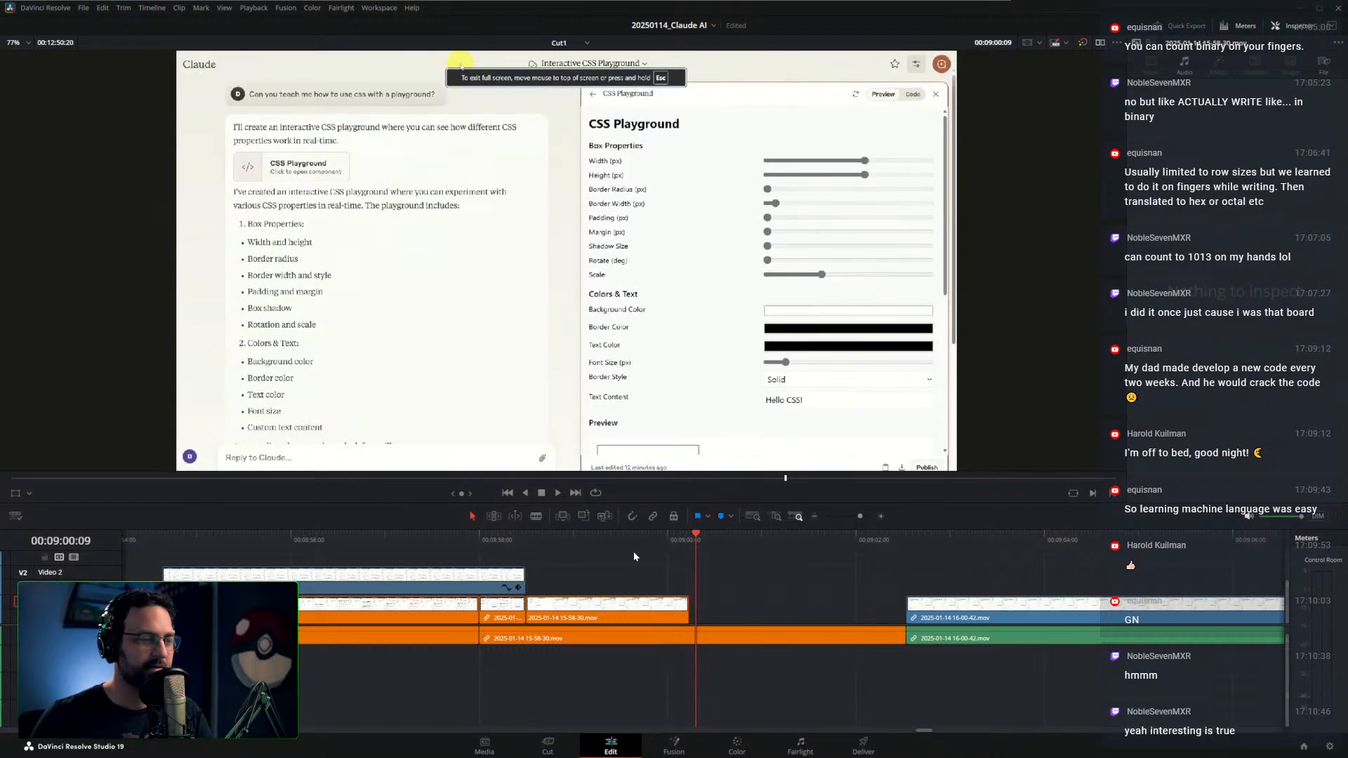
pyautogui.moveTo(590, 540); pyautogui.dragTo(519, 543)
pyautogui.press('space')
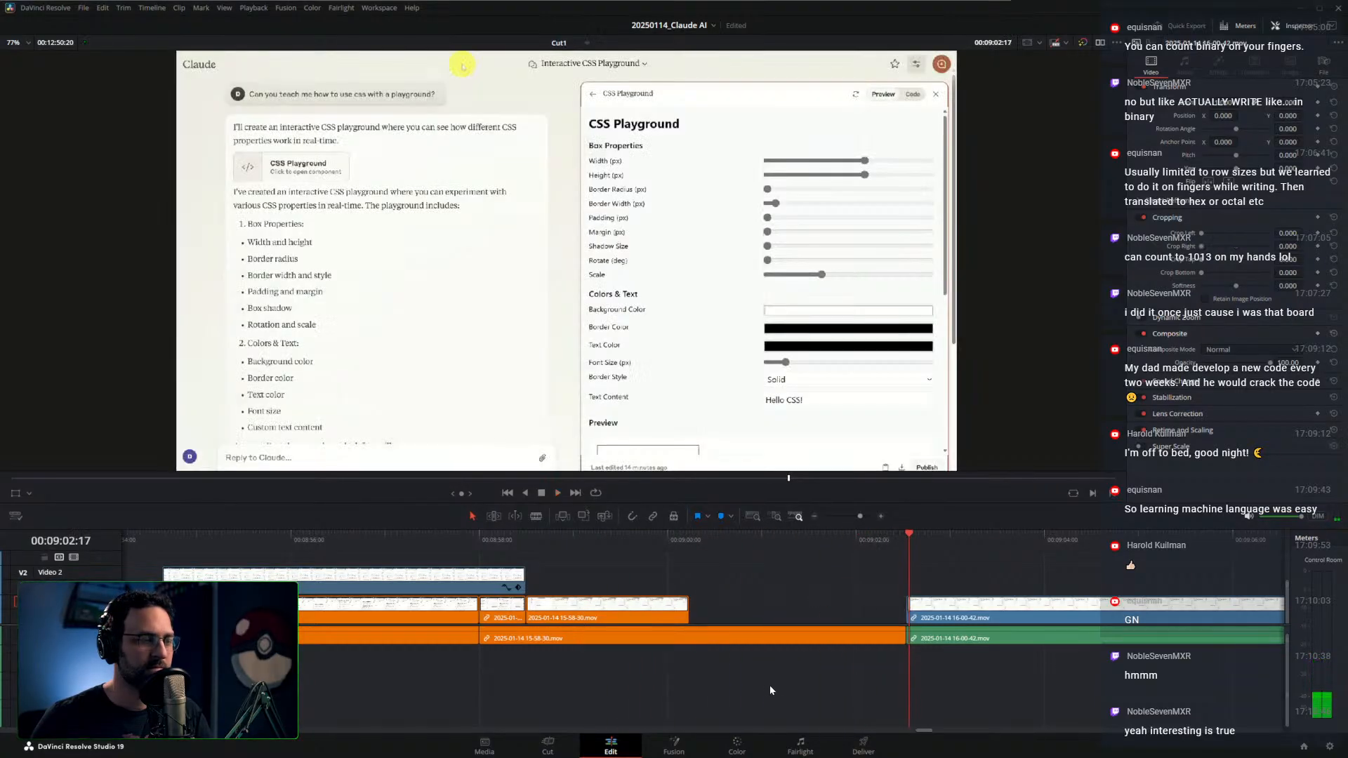
pyautogui.press('space')
pyautogui.click(753, 540)
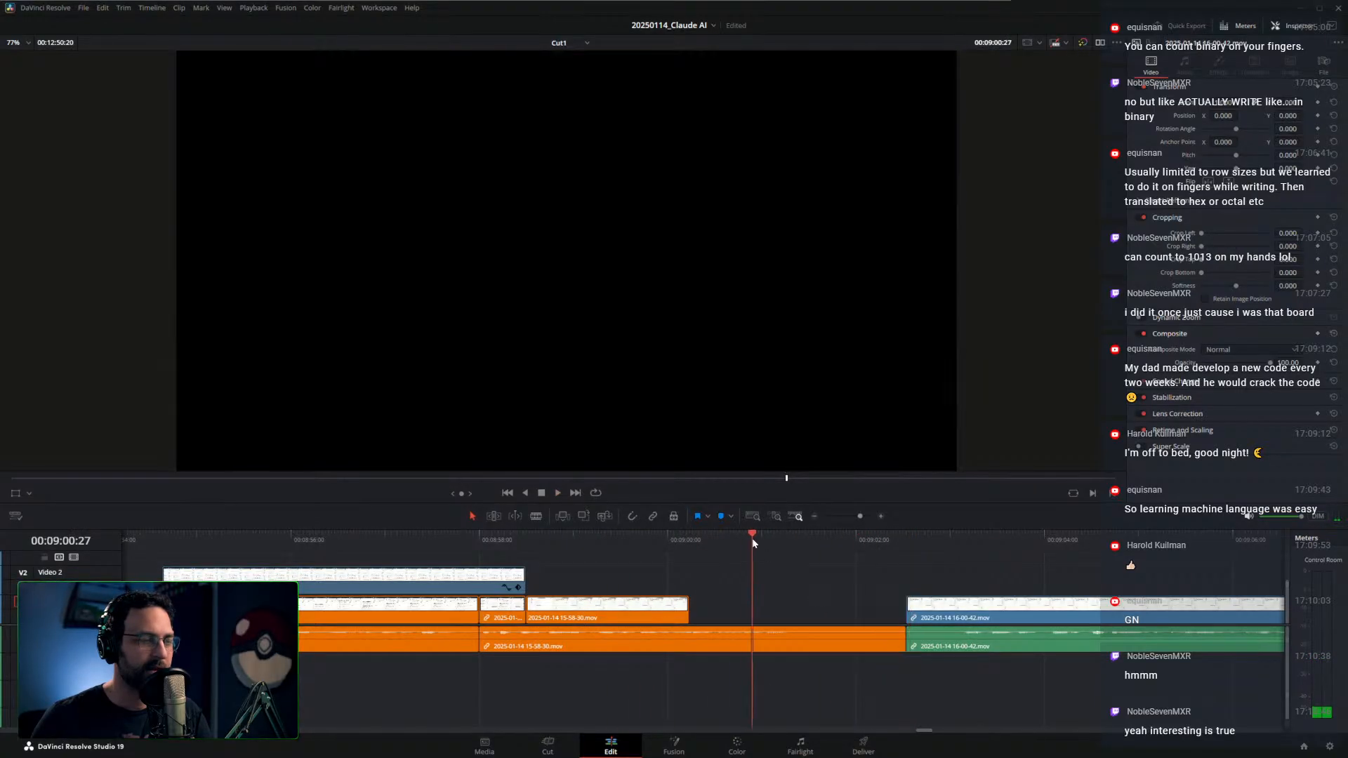
pyautogui.moveTo(753, 541); pyautogui.dragTo(764, 540)
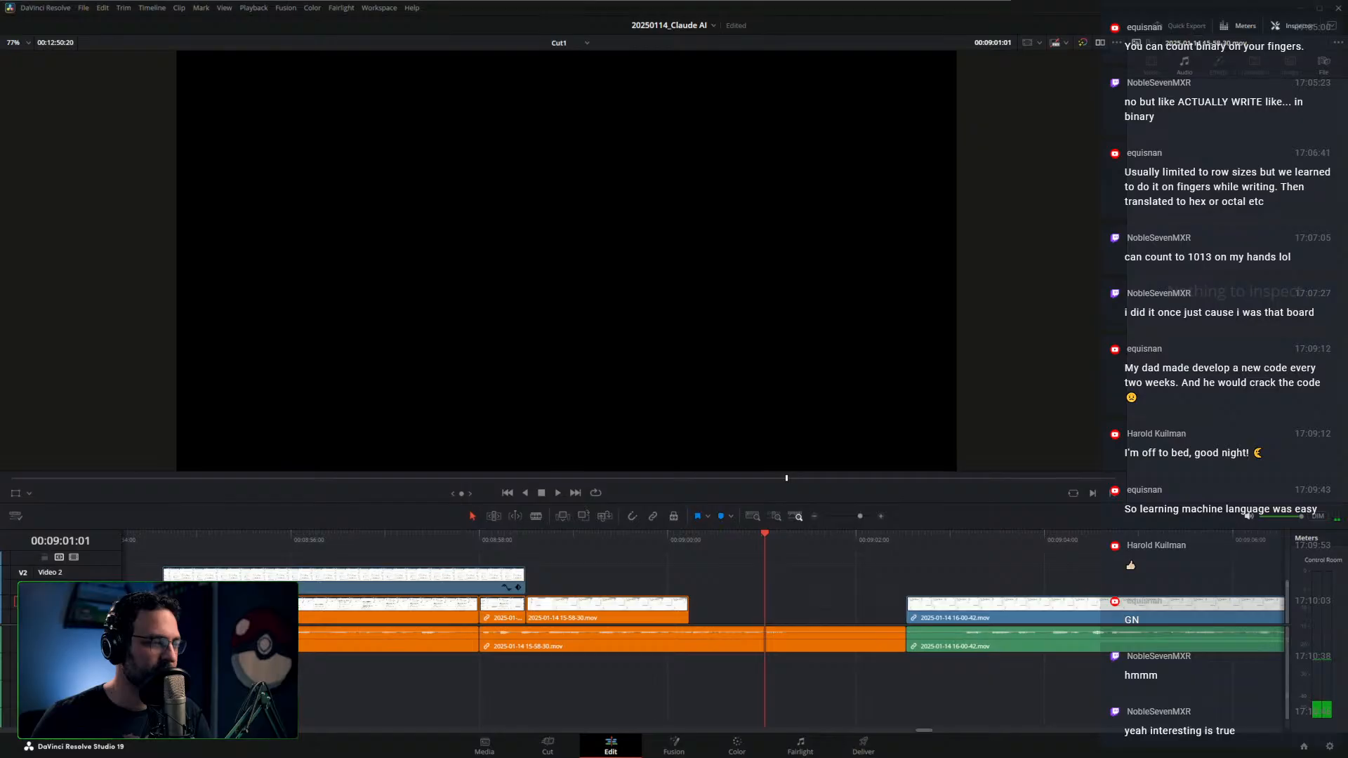
pyautogui.moveTo(743, 539); pyautogui.dragTo(623, 542)
pyautogui.hotkey('ctrl', 'shift', ']')
pyautogui.press('space')
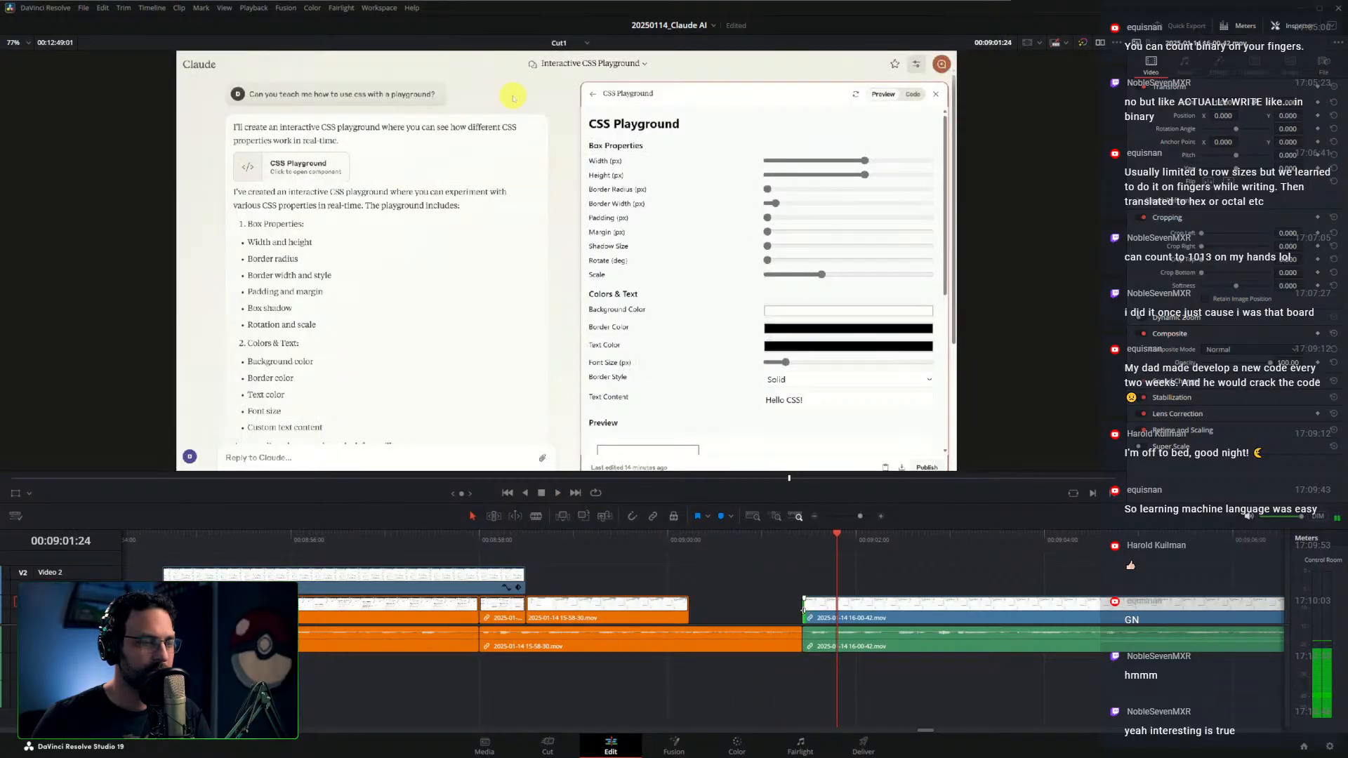
pyautogui.moveTo(803, 609); pyautogui.dragTo(754, 609)
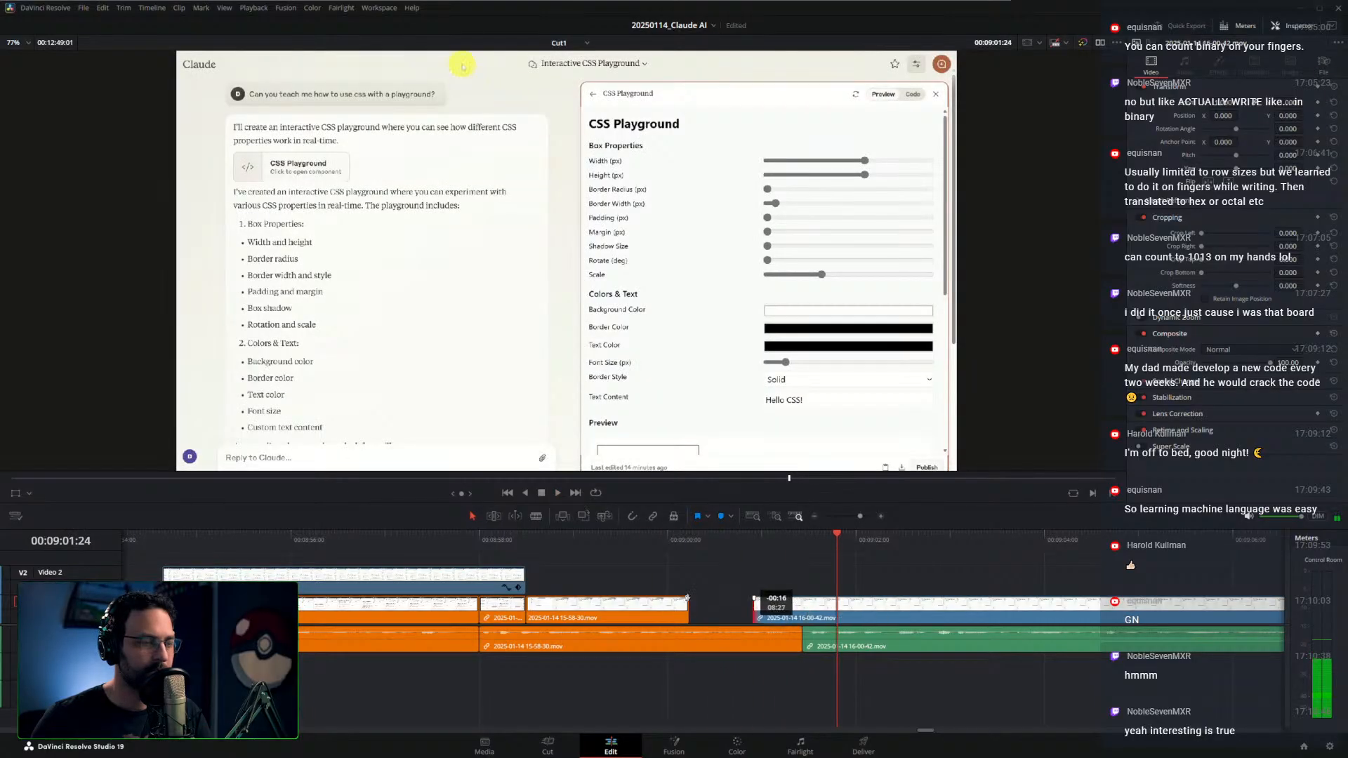
pyautogui.click(742, 541)
pyautogui.press('space')
pyautogui.moveTo(641, 545); pyautogui.dragTo(670, 554)
pyautogui.click(665, 608)
pyautogui.hotkey('ctrl', 'b')
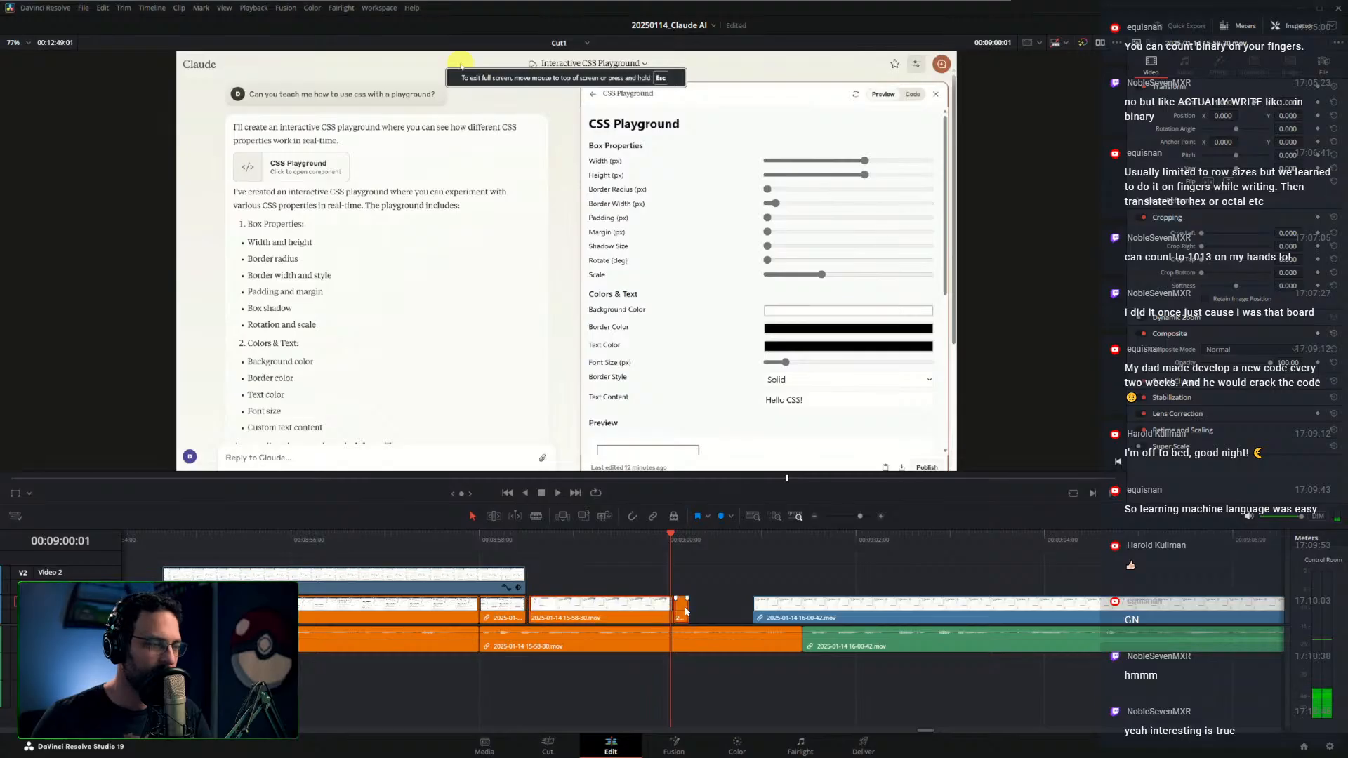
pyautogui.click(684, 609)
pyautogui.moveTo(687, 606); pyautogui.dragTo(751, 605)
pyautogui.click(150, 549)
pyautogui.hotkey('ctrl', '-')
pyautogui.hotkey('ctrl', '-')
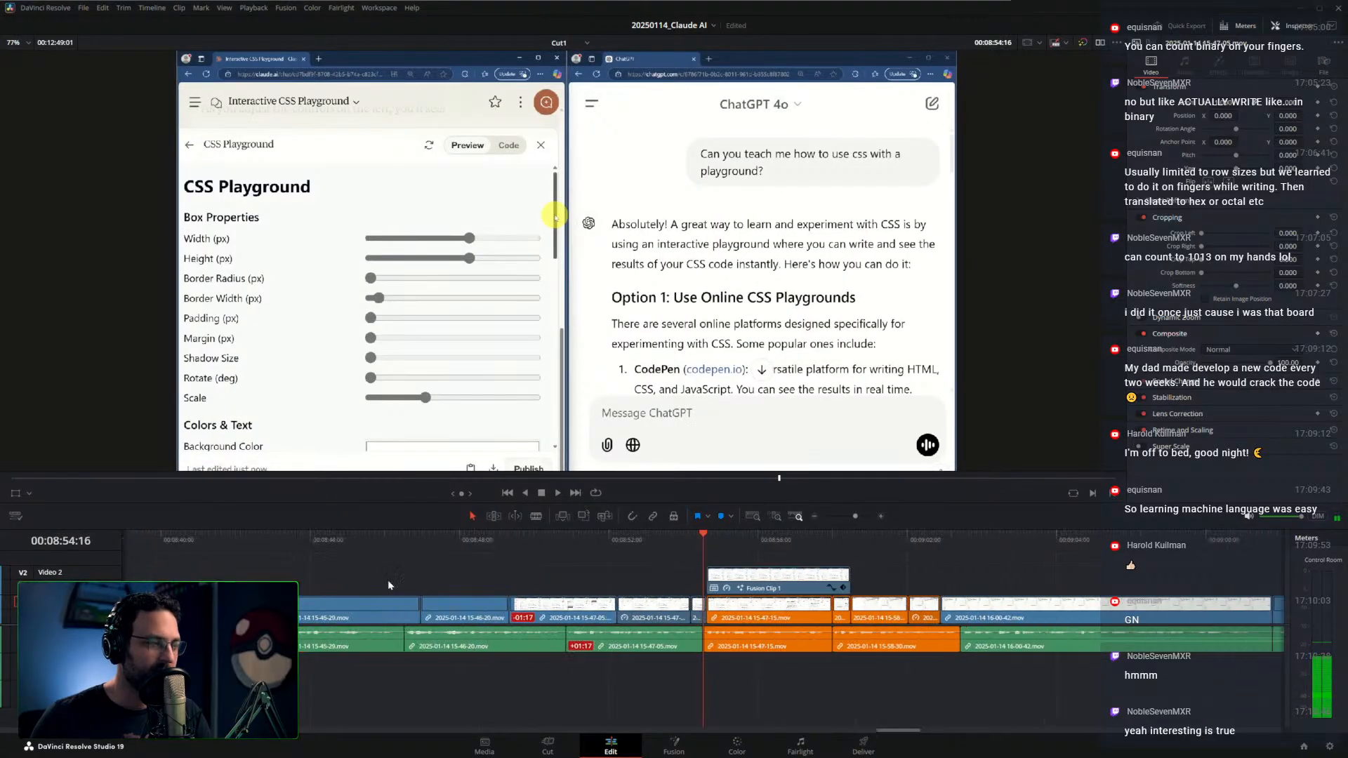
pyautogui.hotkey('ctrl', '=')
pyautogui.click(554, 541)
pyautogui.press('space')
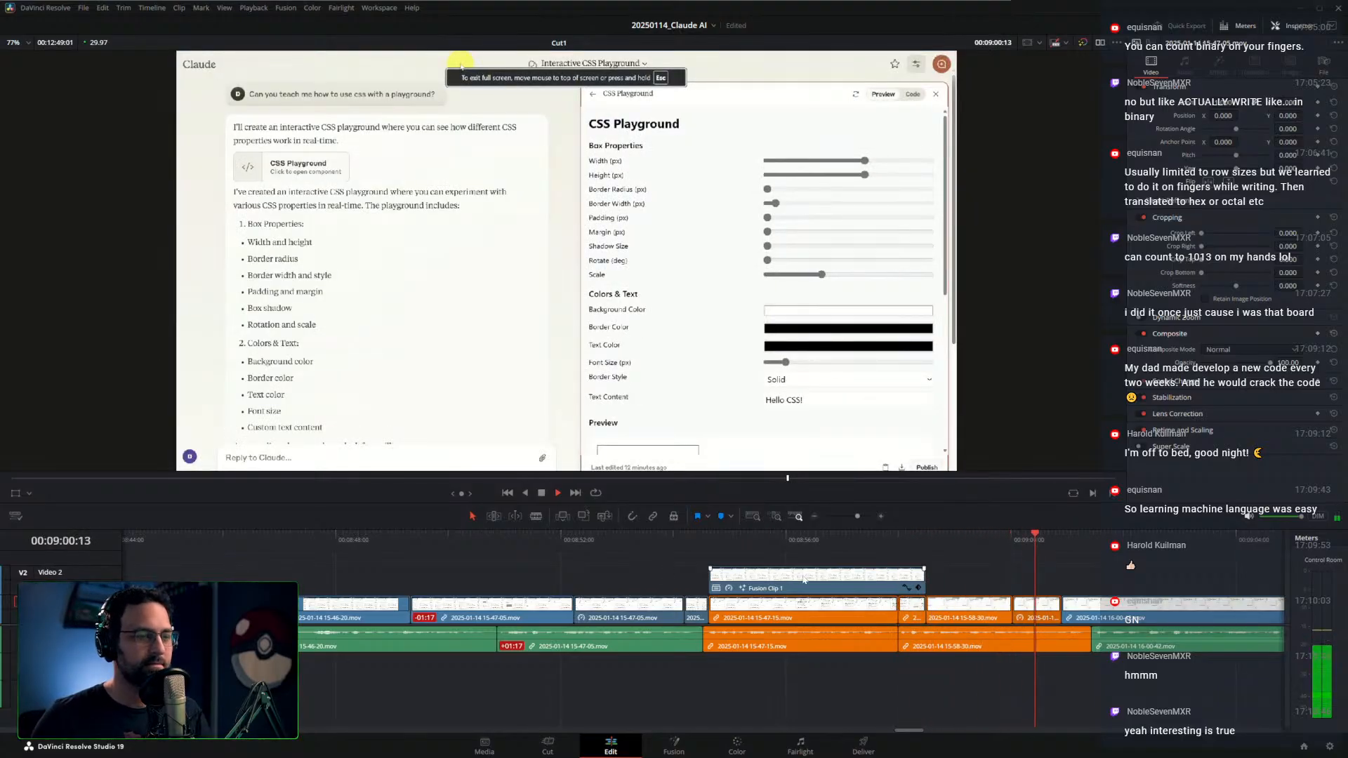
pyautogui.scroll(-3, 867, 571)
pyautogui.scroll(3, 866, 572)
pyautogui.press('space')
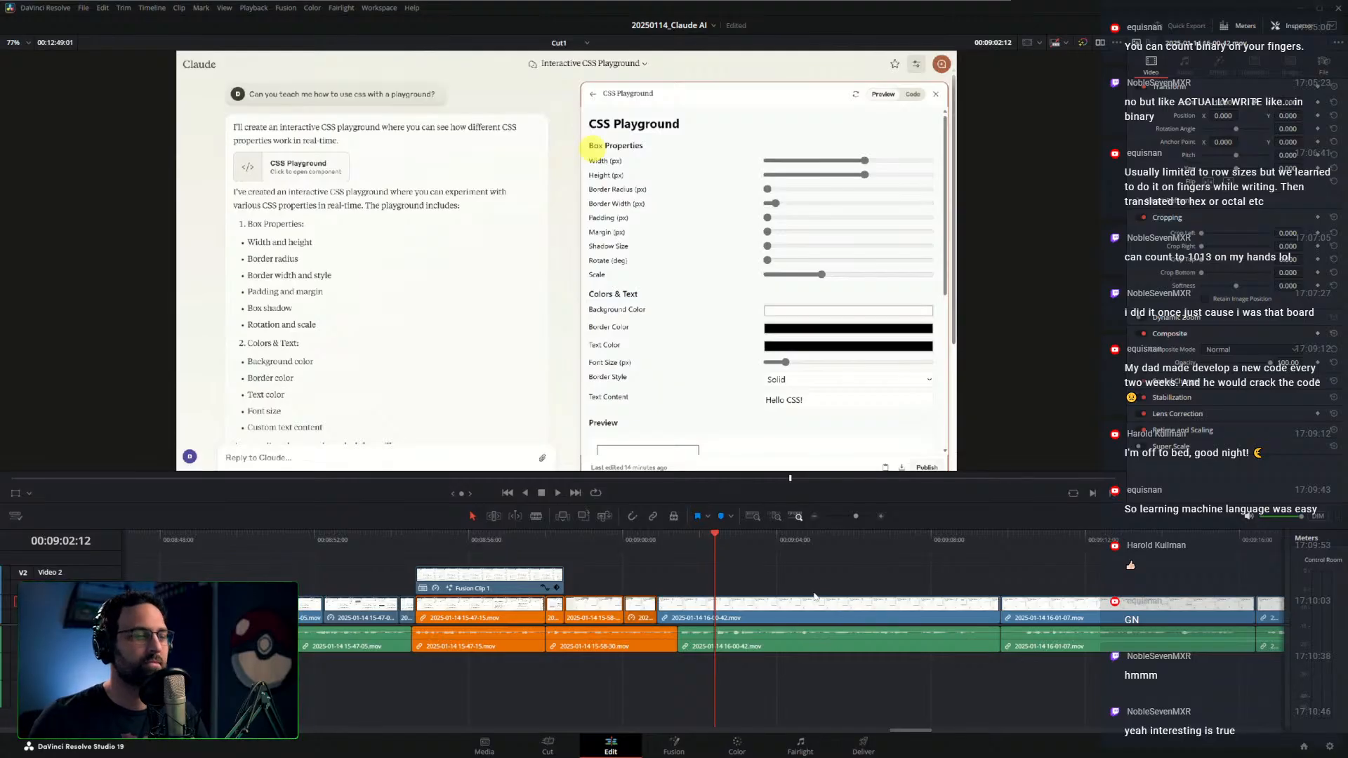
pyautogui.scroll(1, 793, 591)
pyautogui.scroll(1, 775, 572)
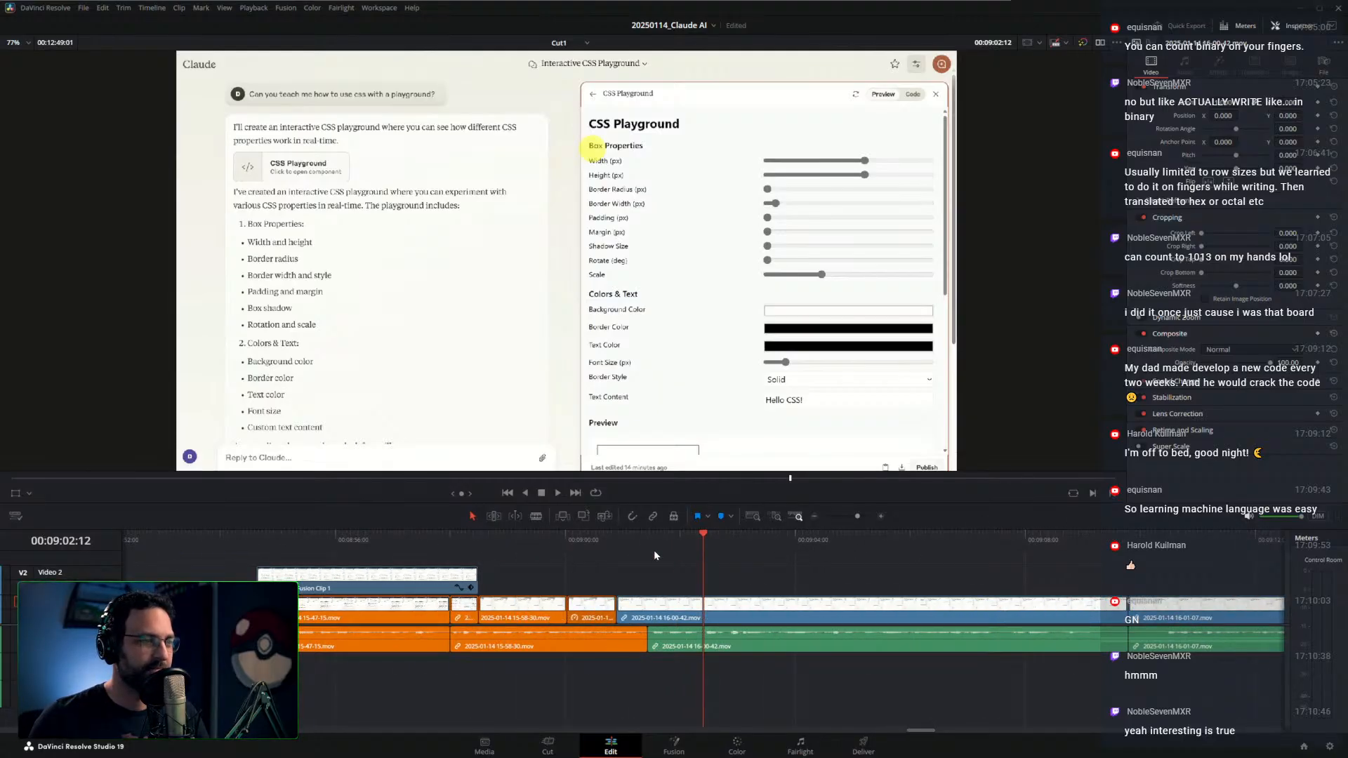
pyautogui.click(478, 554)
pyautogui.scroll(1, 555, 580)
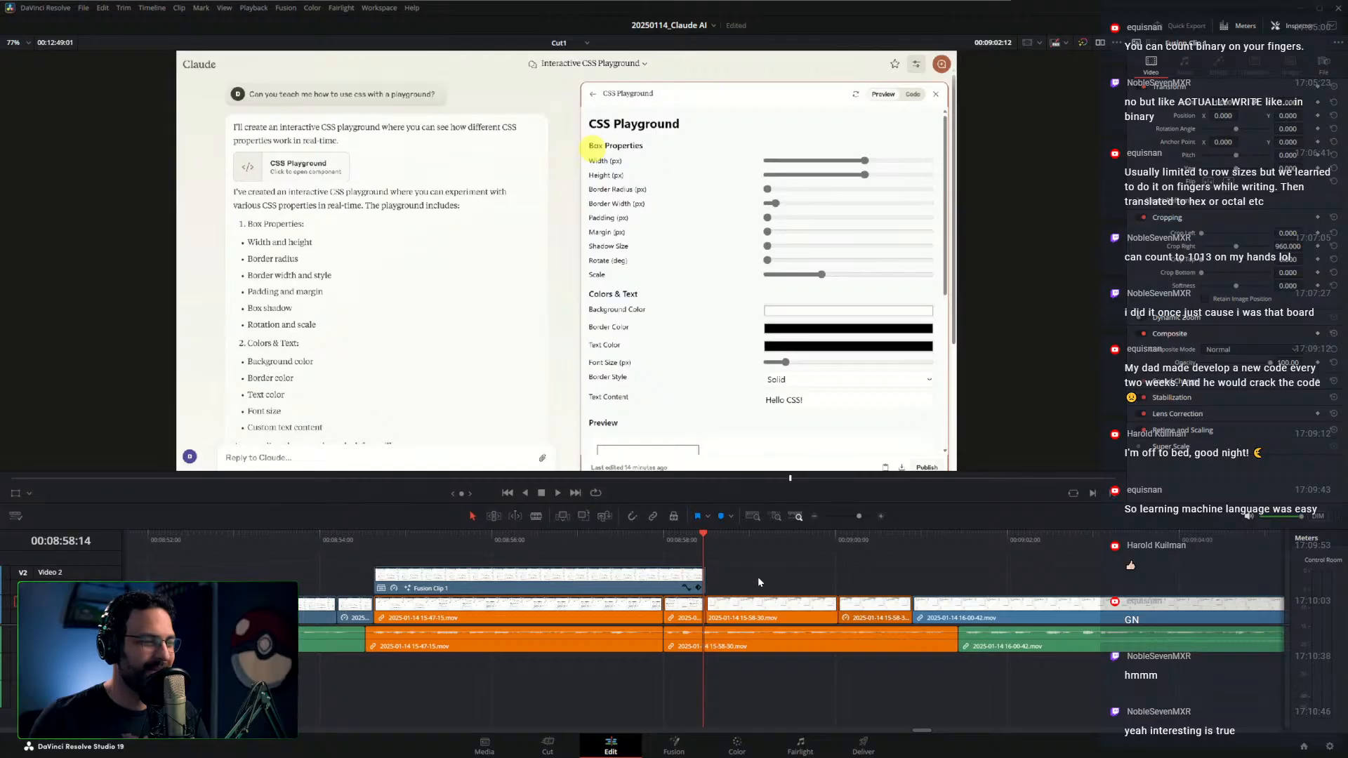
pyautogui.click(738, 539)
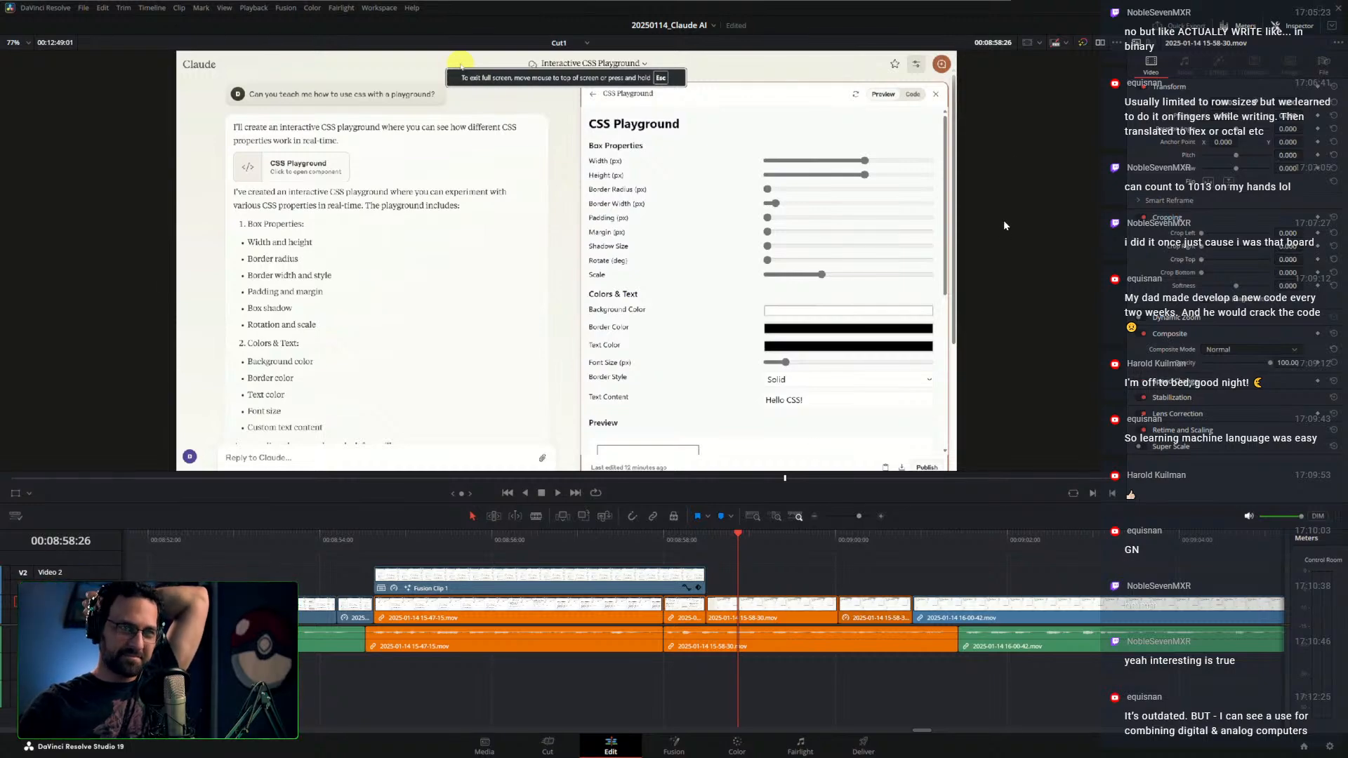
pyautogui.click(1067, 43)
pyautogui.click(1072, 71)
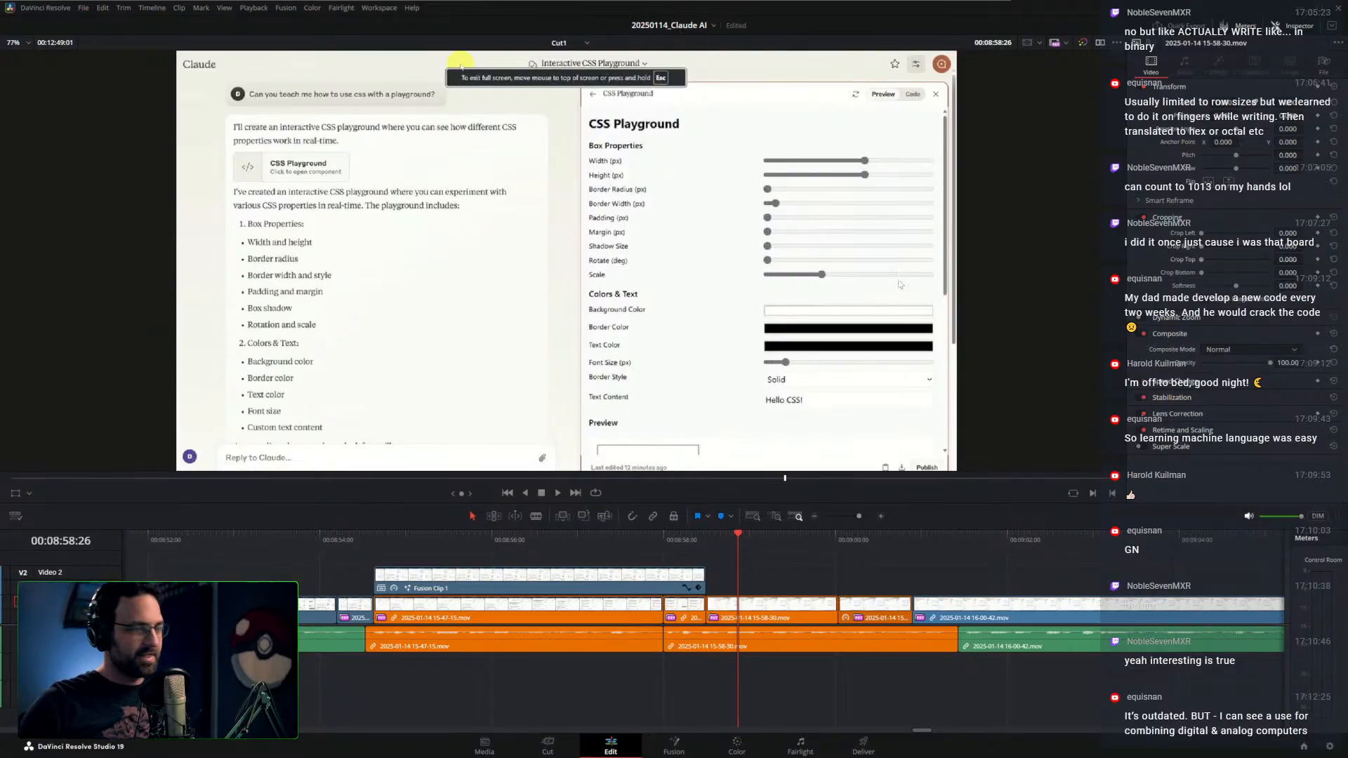
pyautogui.click(864, 553)
pyautogui.press('space')
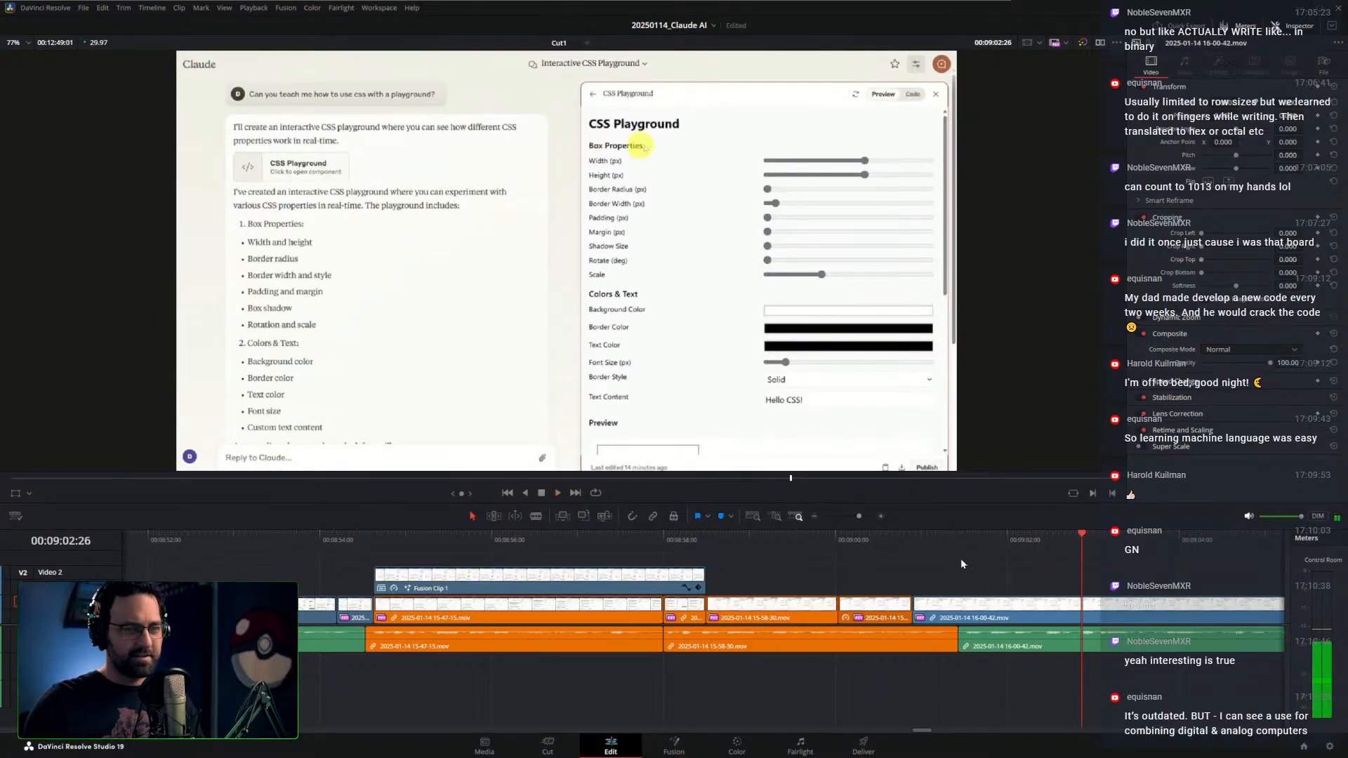
pyautogui.press('space')
pyautogui.scroll(-3, 965, 591)
pyautogui.scroll(3, 966, 591)
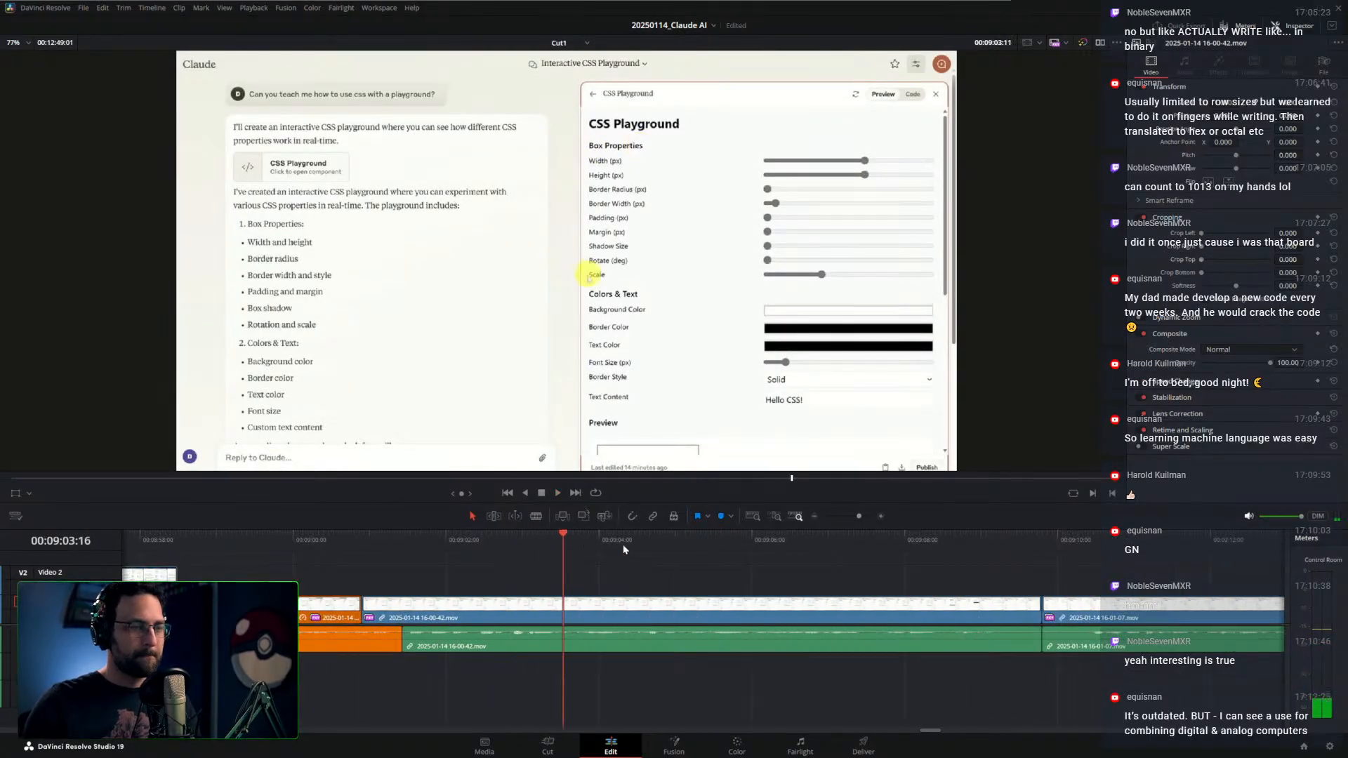
pyautogui.click(976, 542)
pyautogui.moveTo(976, 544); pyautogui.dragTo(614, 565)
pyautogui.hotkey('ctrl', 'shift', ']')
pyautogui.hotkey('ctrl', 'shift', '[')
pyautogui.hotkey('shift', 'Left')
pyautogui.press('space')
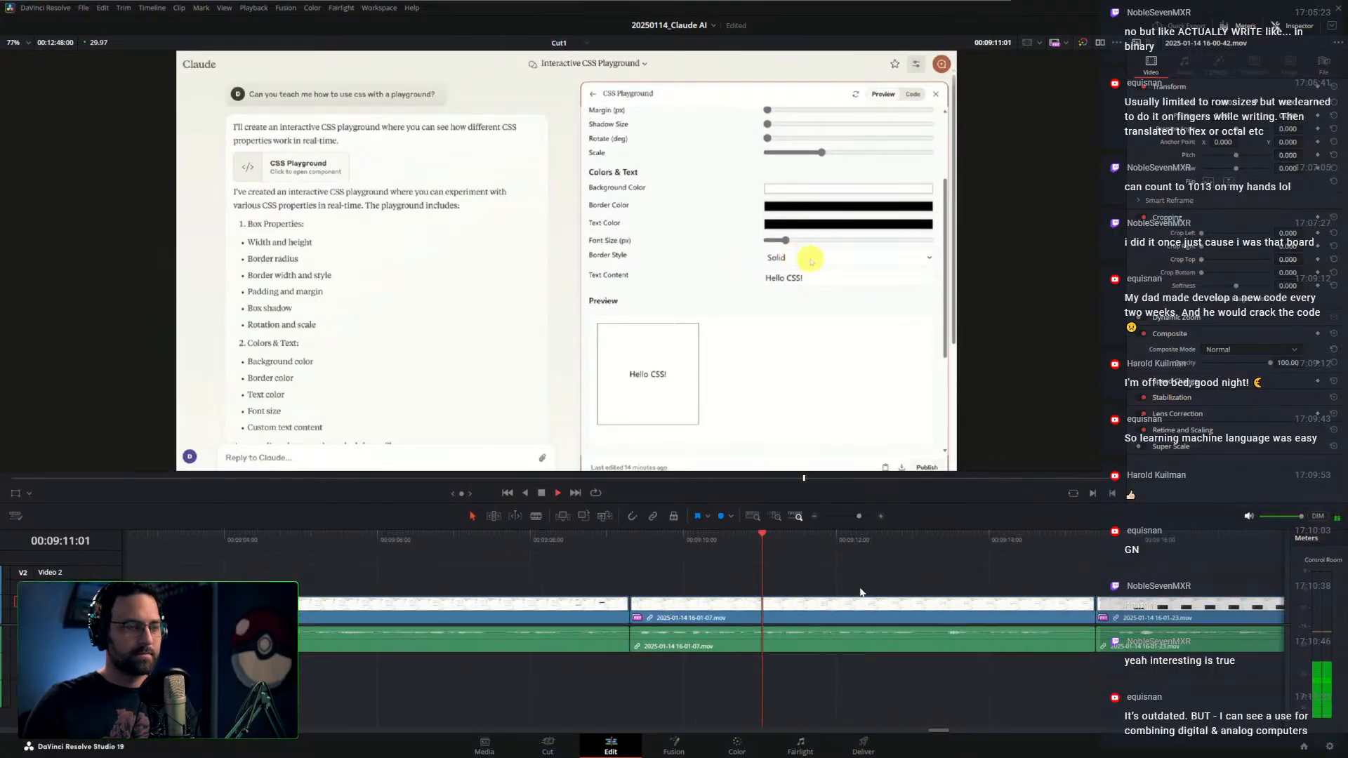
pyautogui.moveTo(860, 592); pyautogui.dragTo(639, 572)
pyautogui.click(789, 539)
pyautogui.press('space')
pyautogui.click(844, 538)
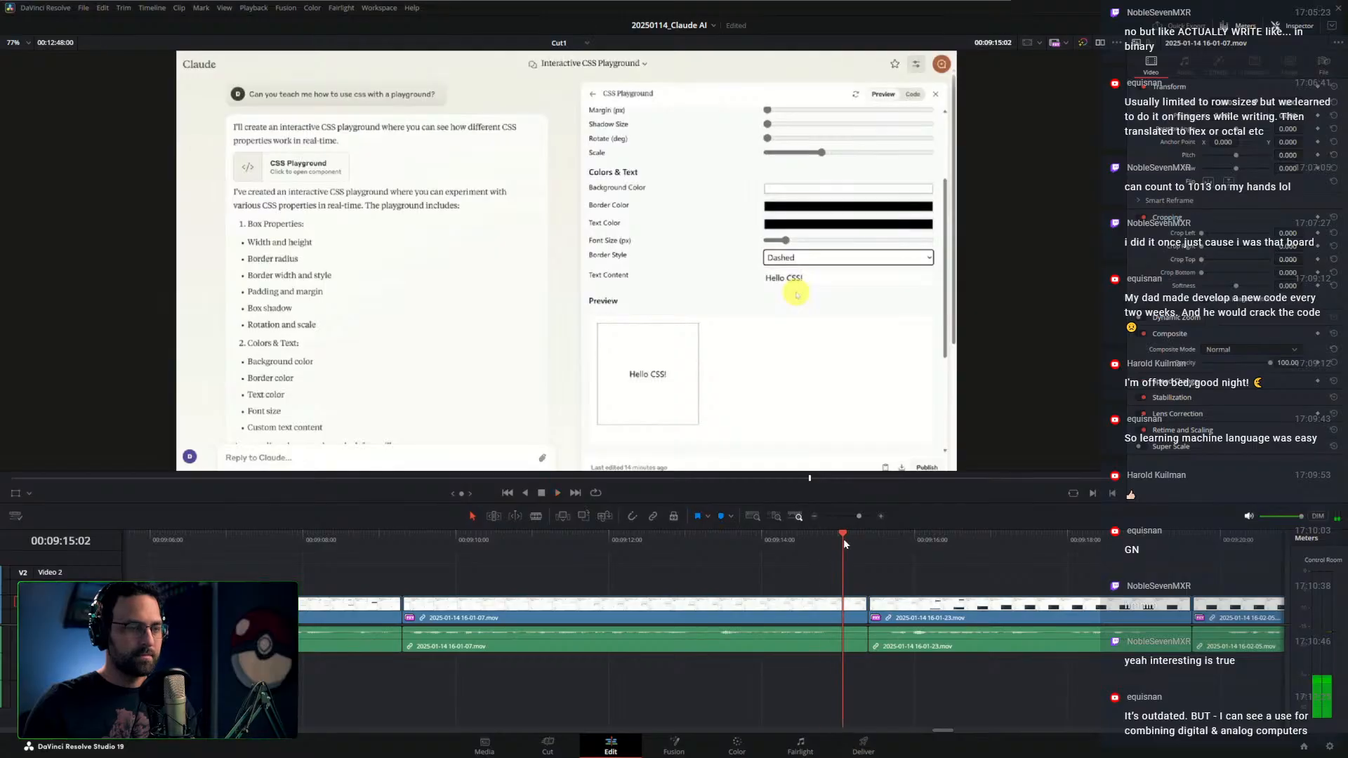
pyautogui.hotkey('ctrl', 'shift', ']')
pyautogui.press('space')
pyautogui.press('space')
pyautogui.moveTo(867, 542); pyautogui.dragTo(860, 542)
pyautogui.hotkey('ctrl', 'shift', '[')
pyautogui.hotkey('shift', 'Left')
pyautogui.press('space')
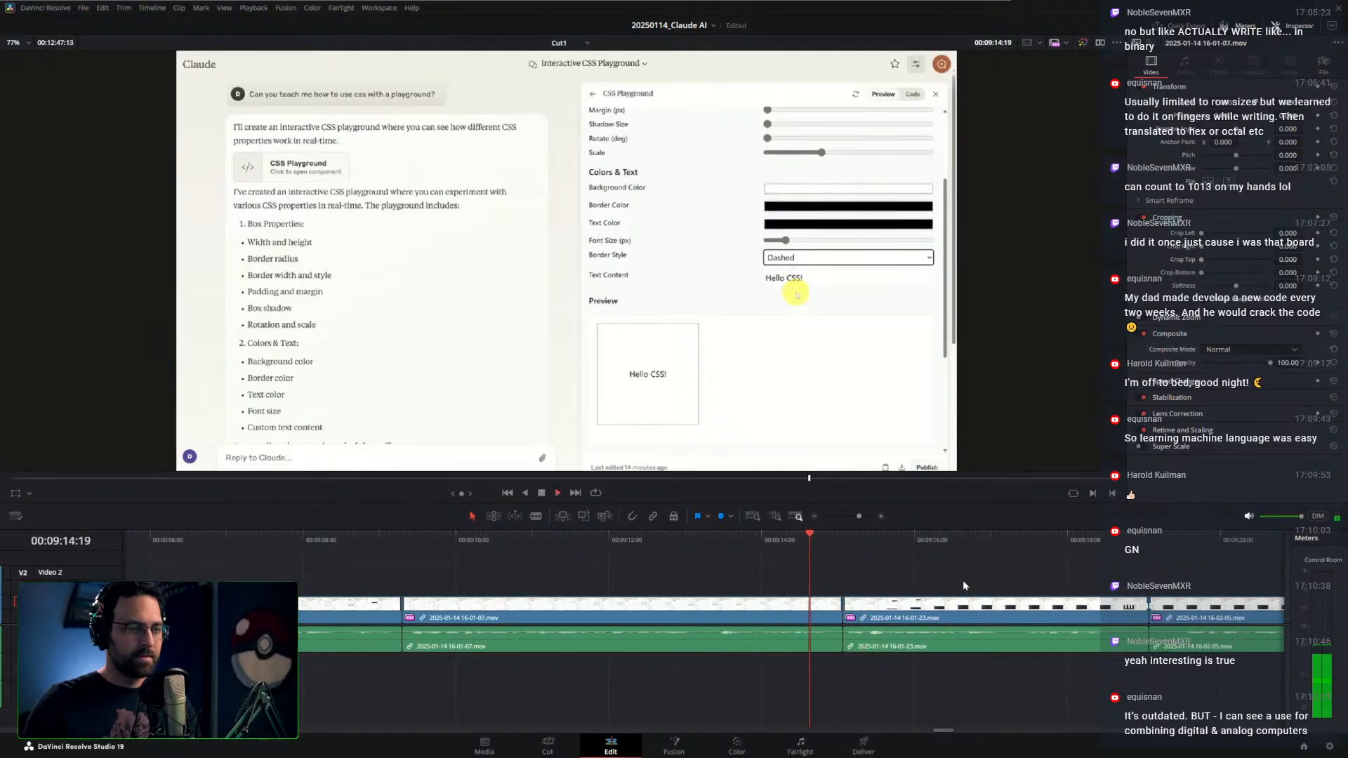
pyautogui.press('space')
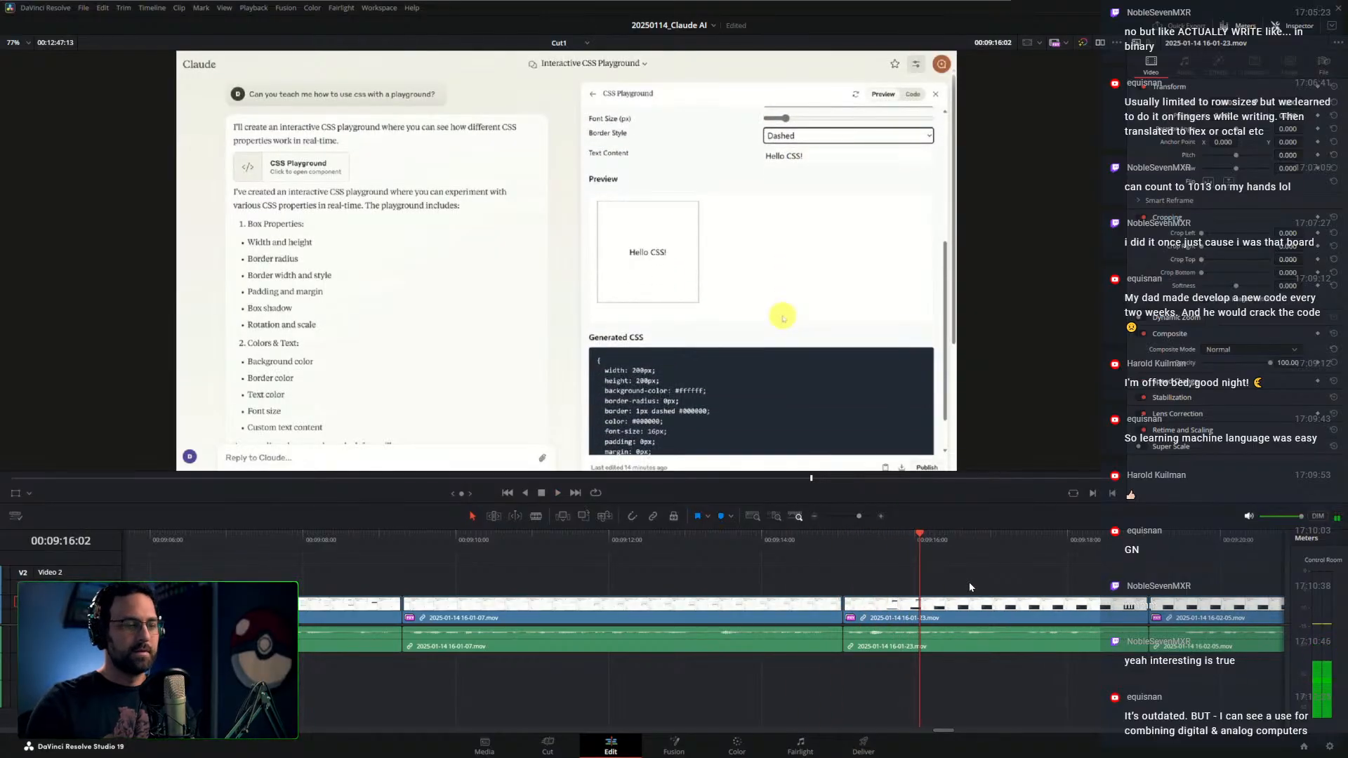
pyautogui.press('Up')
pyautogui.hotkey('ctrl', 'shift', ']')
pyautogui.press('space')
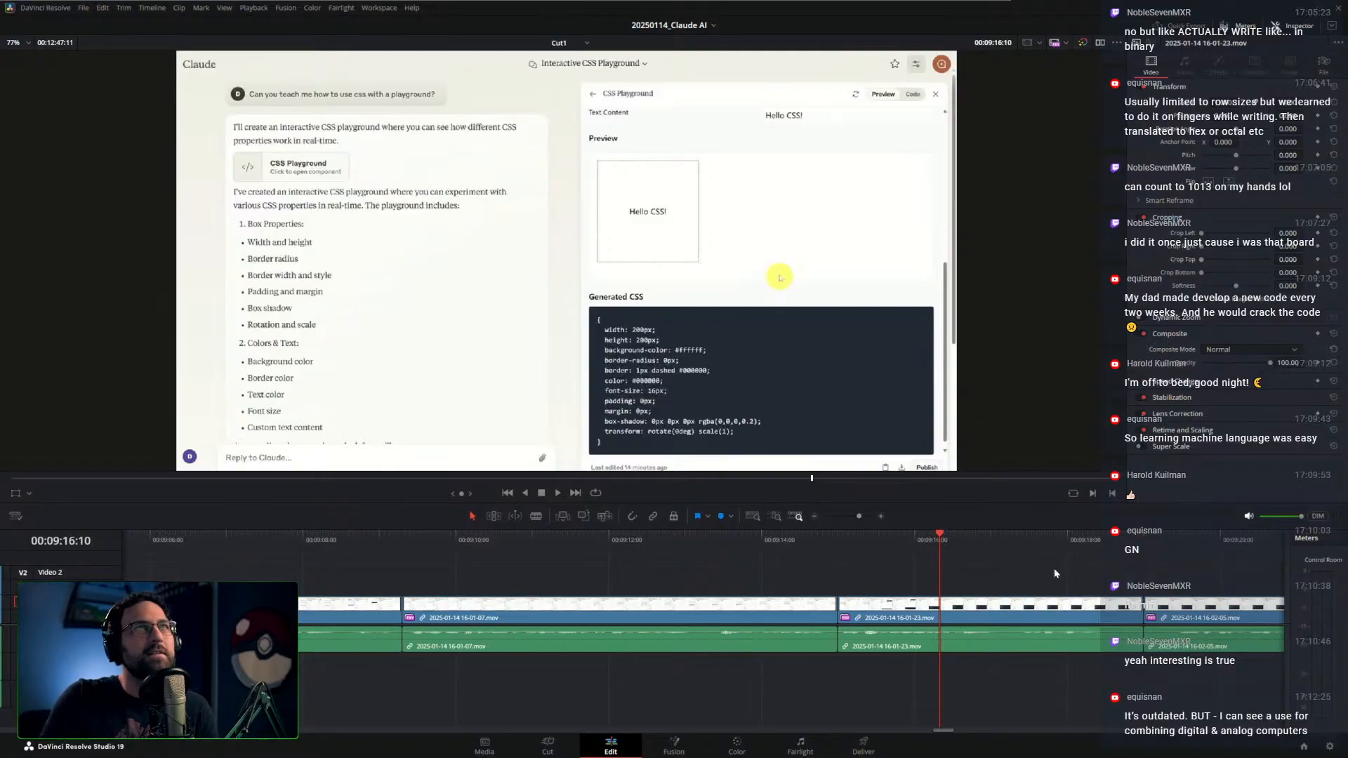
pyautogui.hscroll(4, 954, 570)
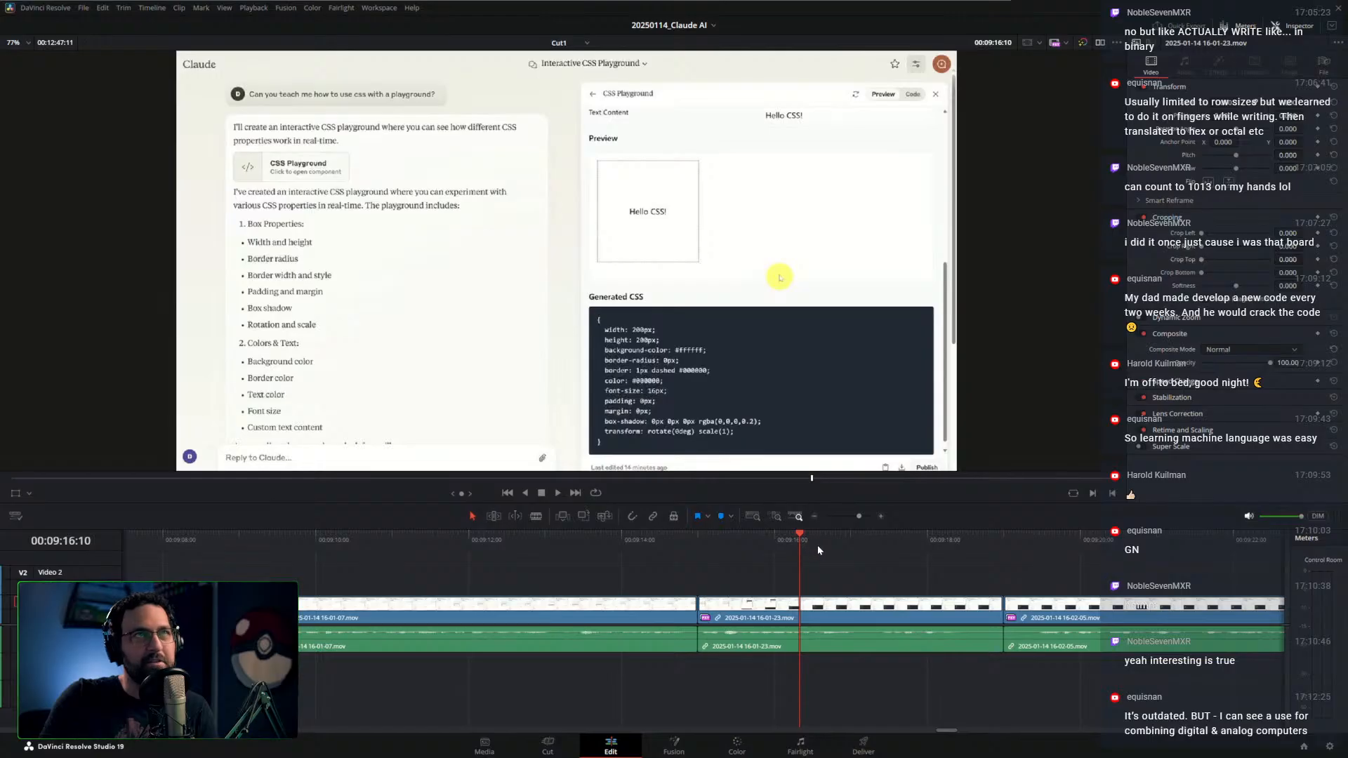
pyautogui.press('space')
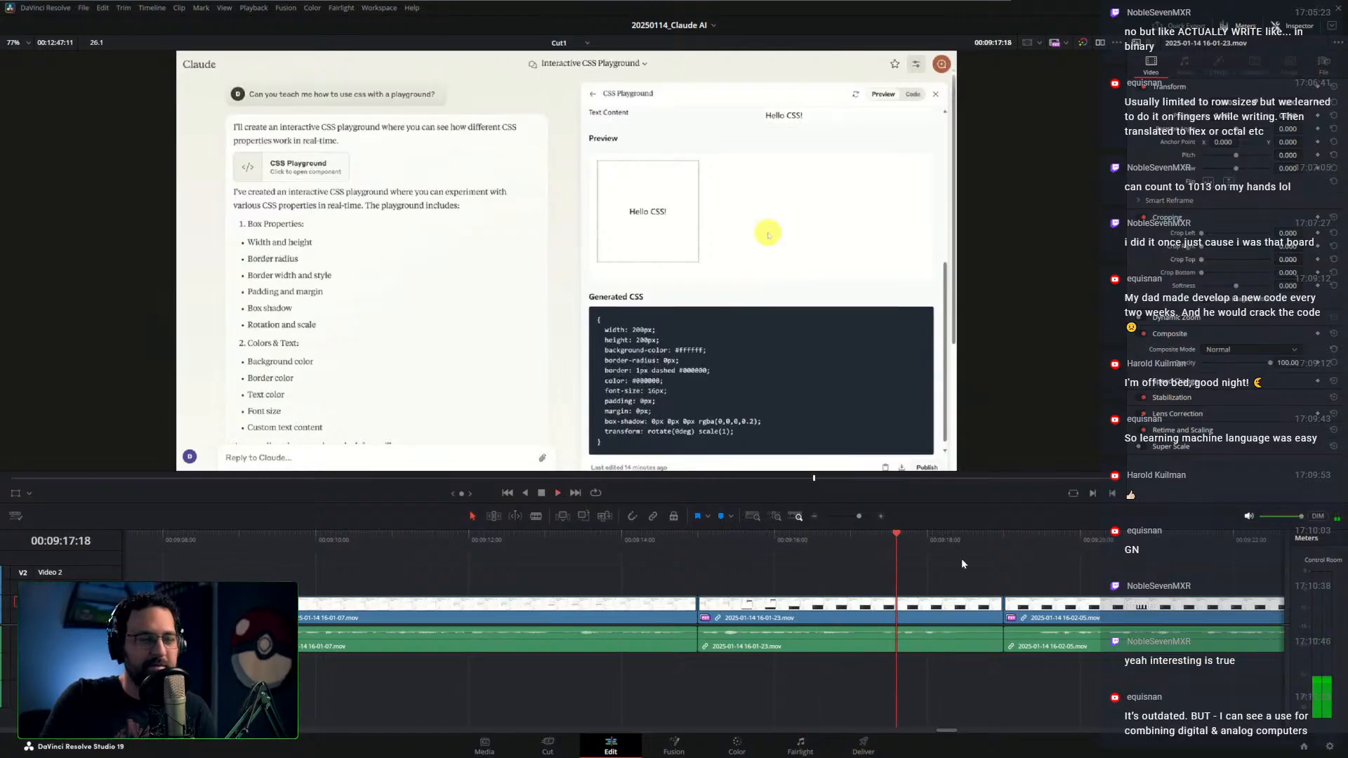
pyautogui.press('space')
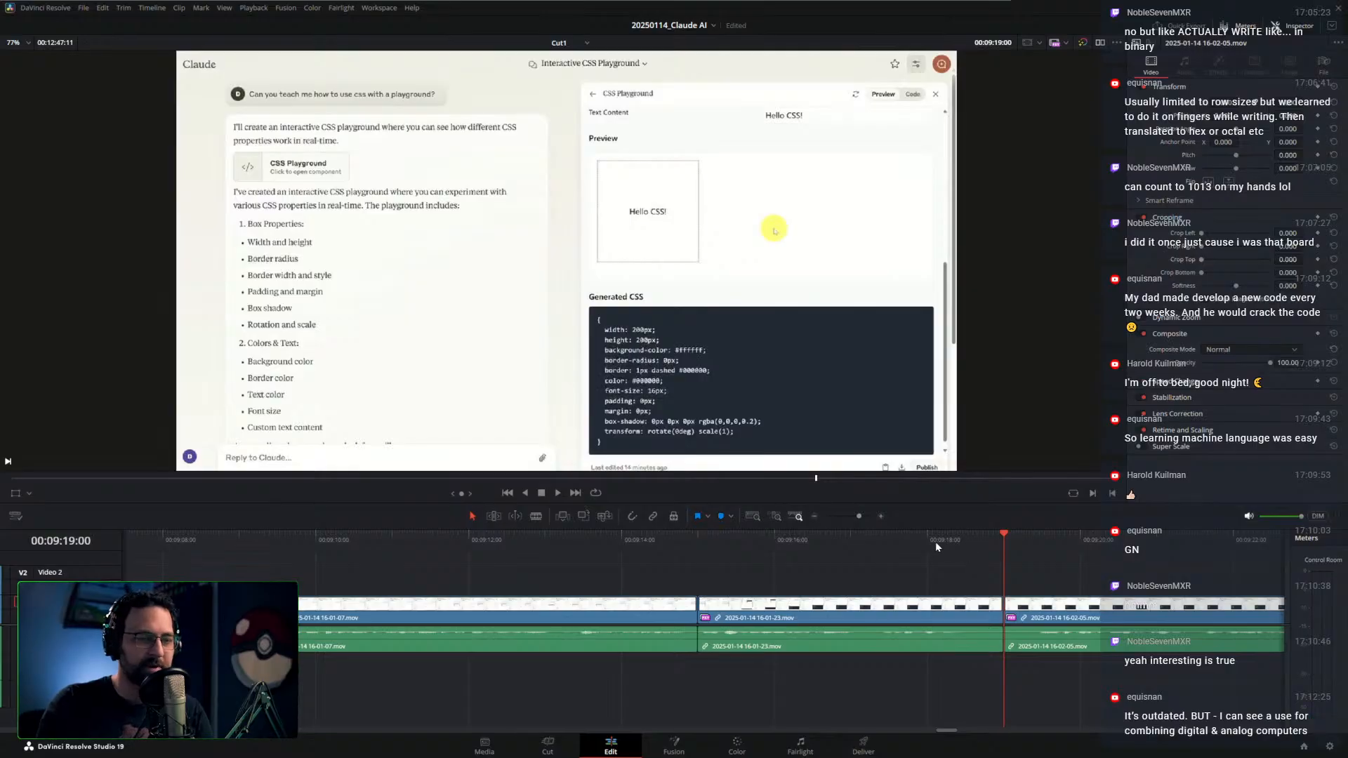
pyautogui.moveTo(935, 541); pyautogui.dragTo(1004, 542)
pyautogui.hotkey('ctrl', 'shift', ']')
pyautogui.hotkey('shift', 'Left')
pyautogui.press('space')
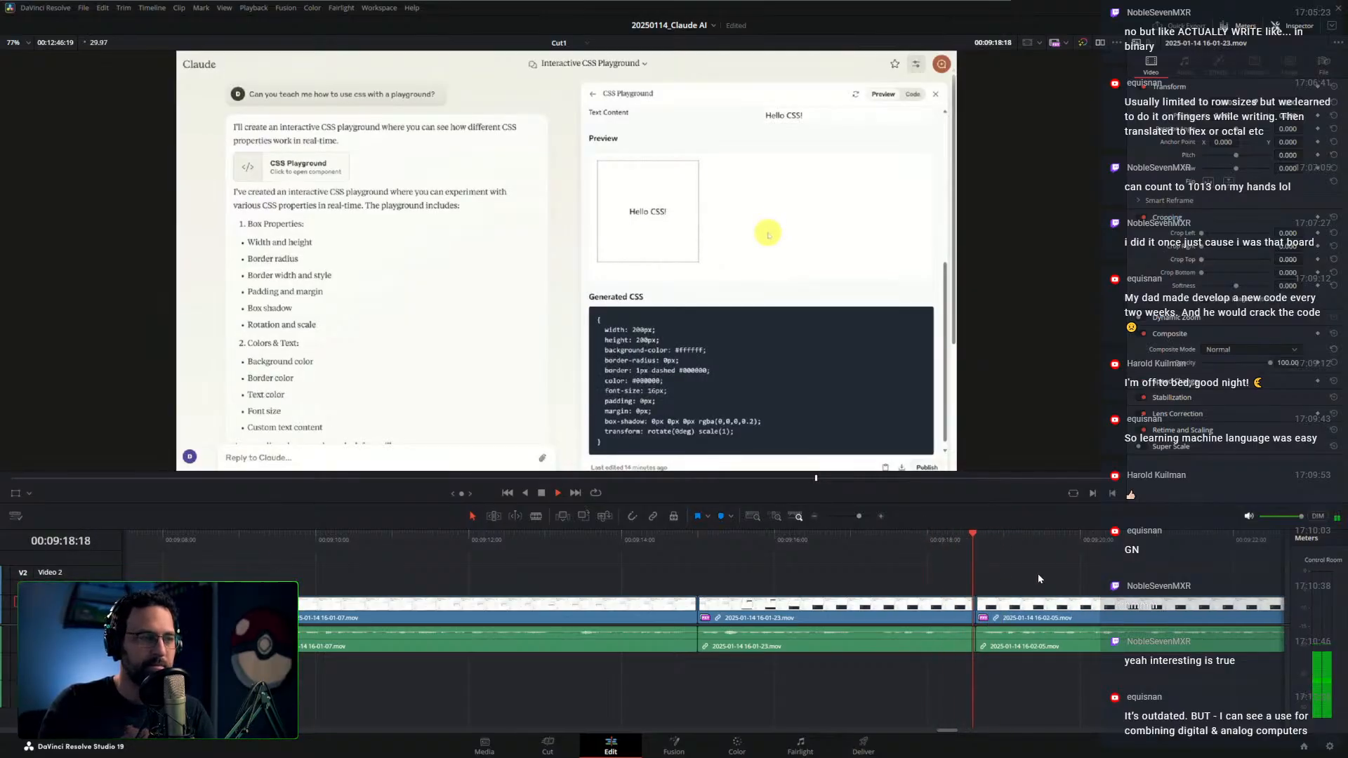
pyautogui.click(967, 541)
pyautogui.hotkey('ctrl', 'shift', ']')
pyautogui.hotkey('shift', 'Left')
pyautogui.press('space')
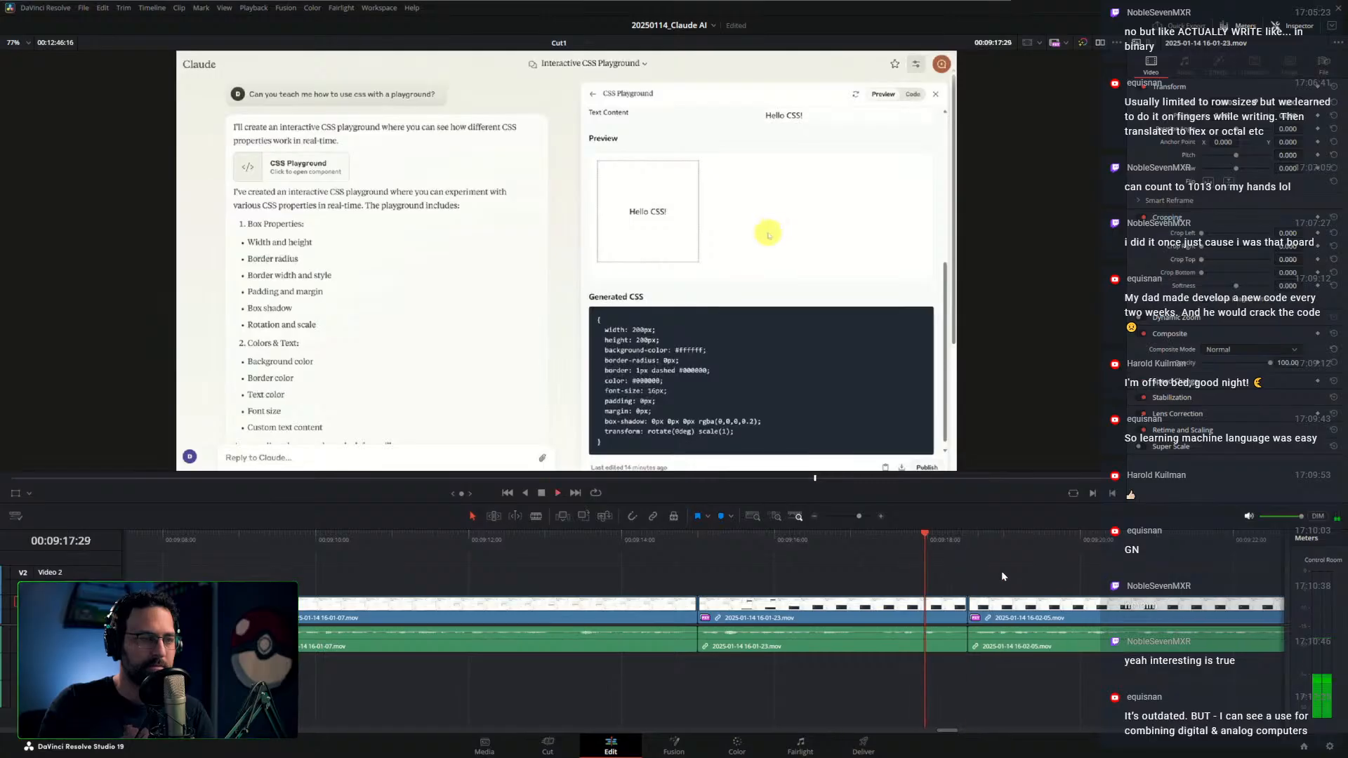
pyautogui.press('space')
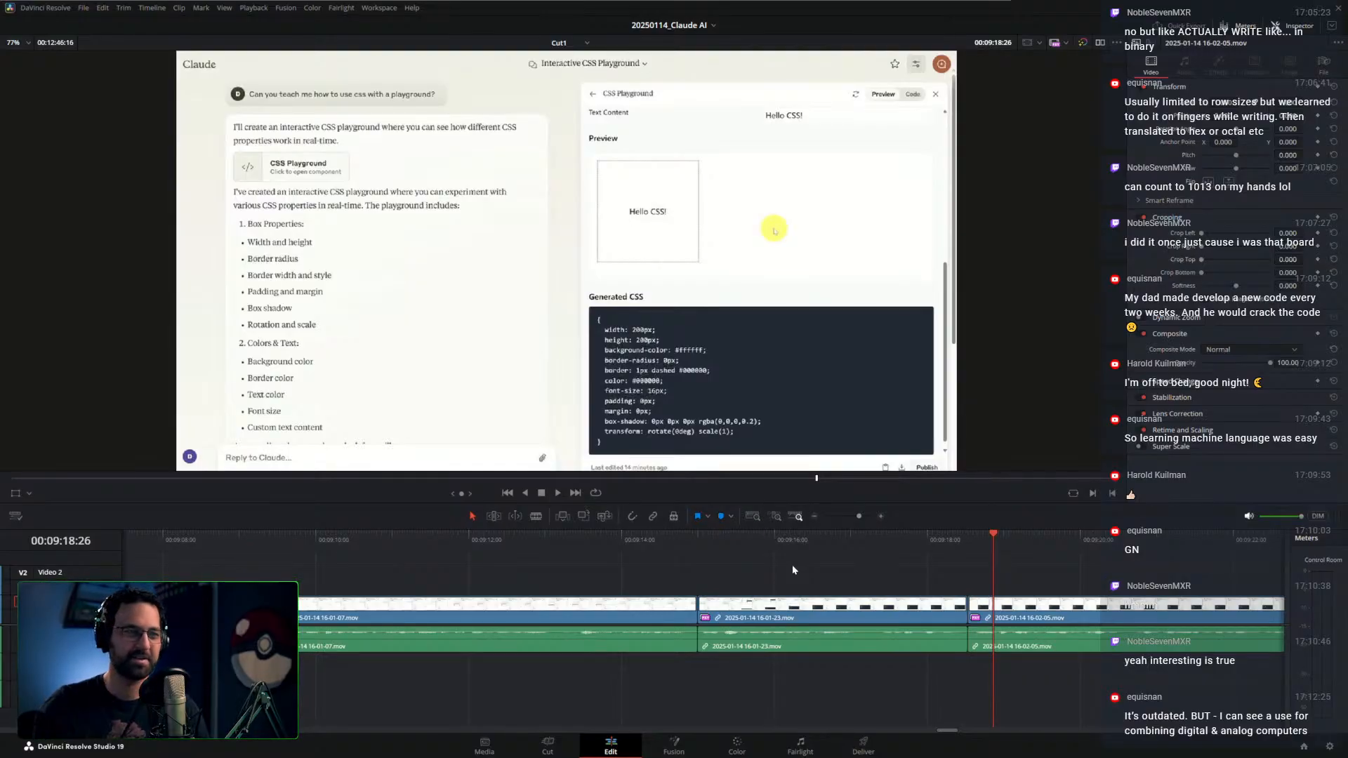
pyautogui.moveTo(956, 568); pyautogui.dragTo(733, 553)
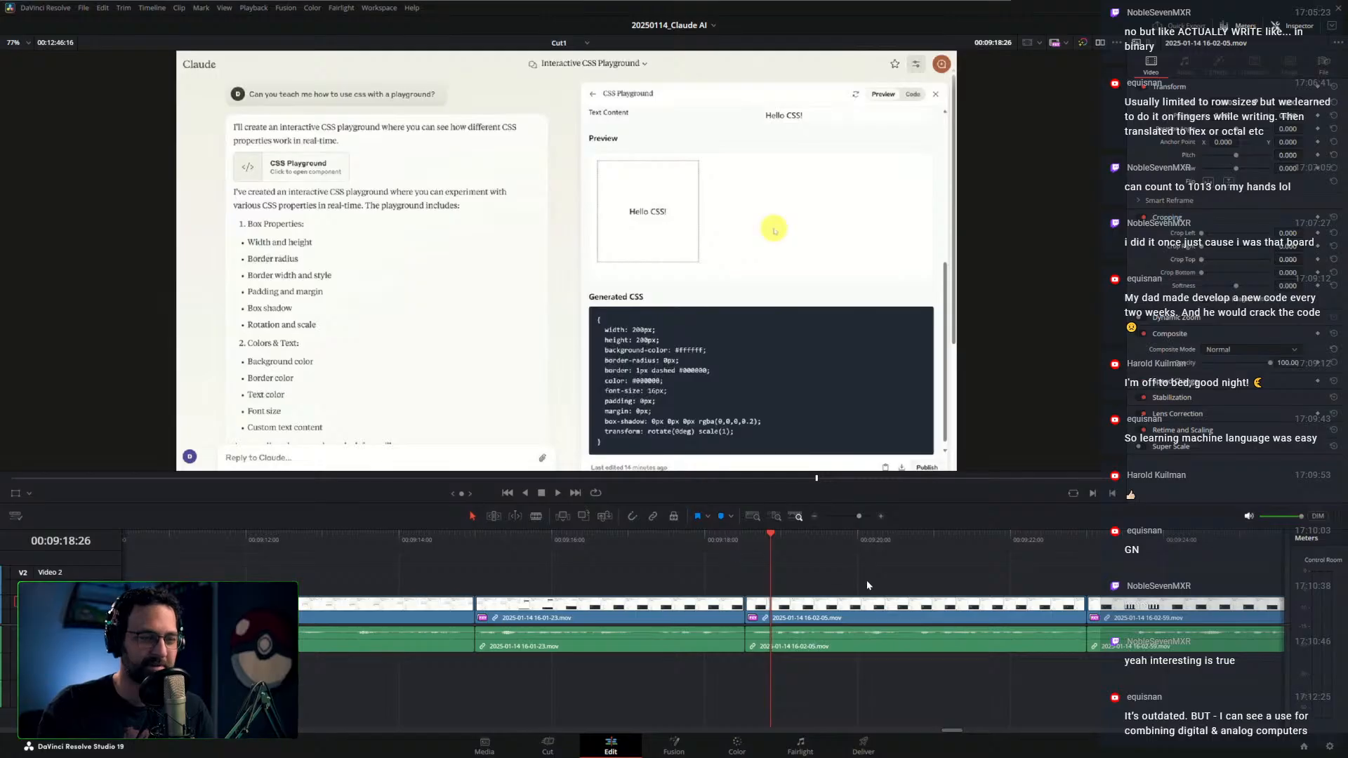
pyautogui.moveTo(867, 581); pyautogui.dragTo(659, 561)
pyautogui.click(562, 547)
pyautogui.press('space')
pyautogui.moveTo(549, 610); pyautogui.dragTo(589, 606)
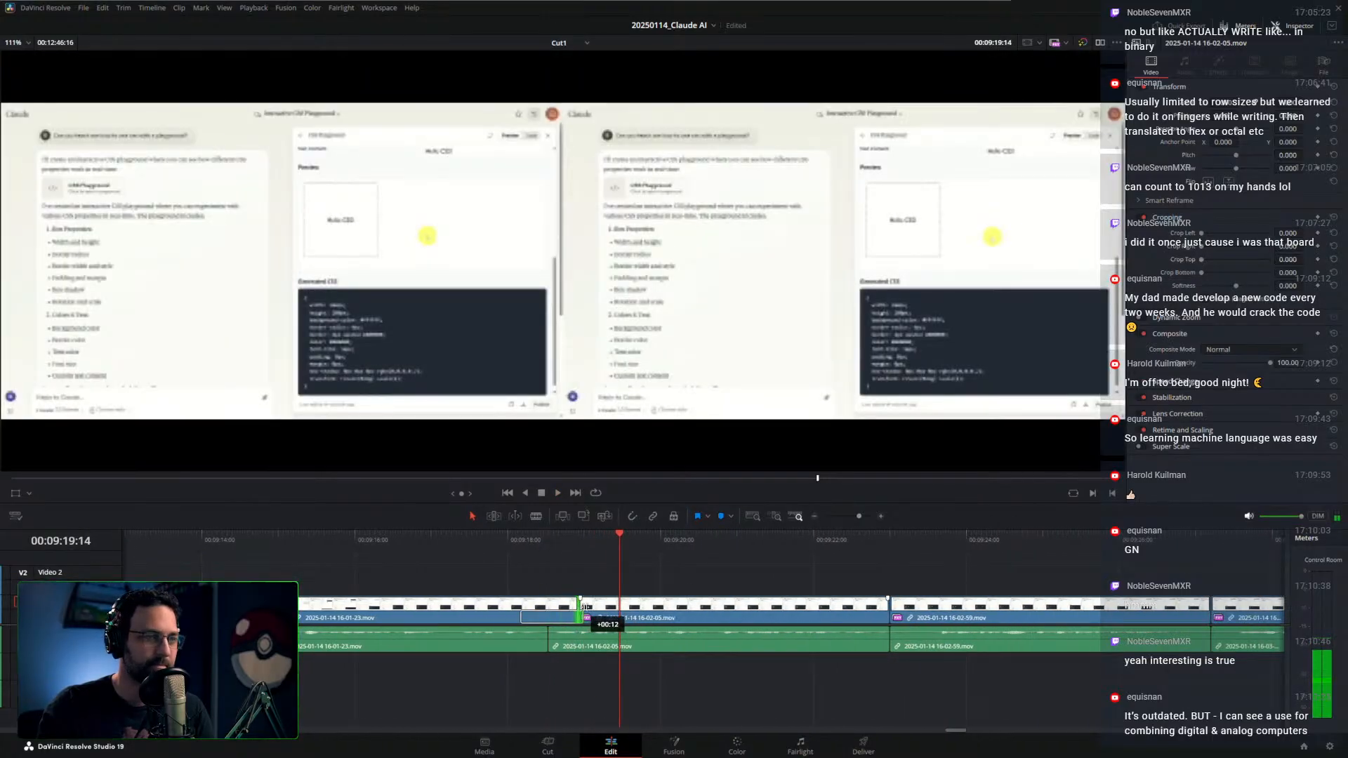
pyautogui.click(530, 544)
pyautogui.press('space')
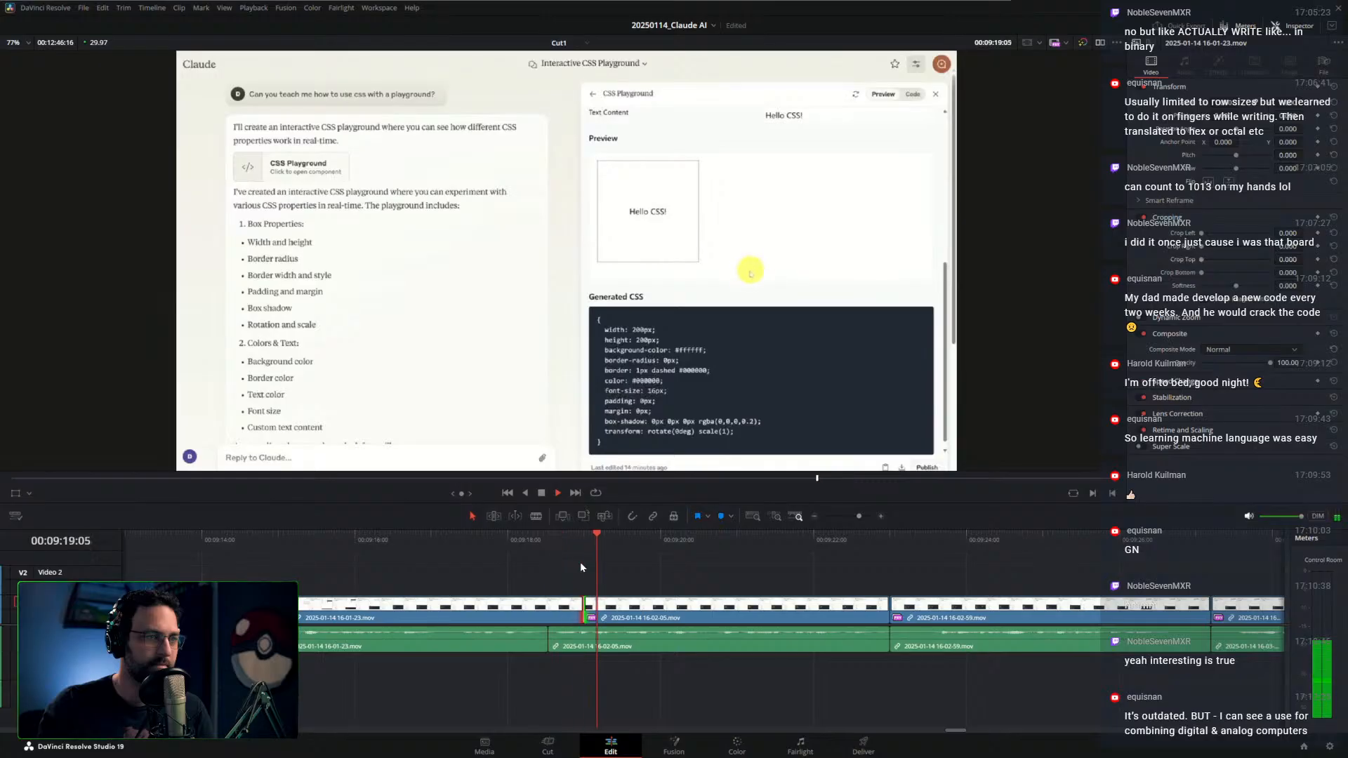
pyautogui.moveTo(584, 605); pyautogui.dragTo(575, 605)
pyautogui.click(537, 542)
pyautogui.press('space')
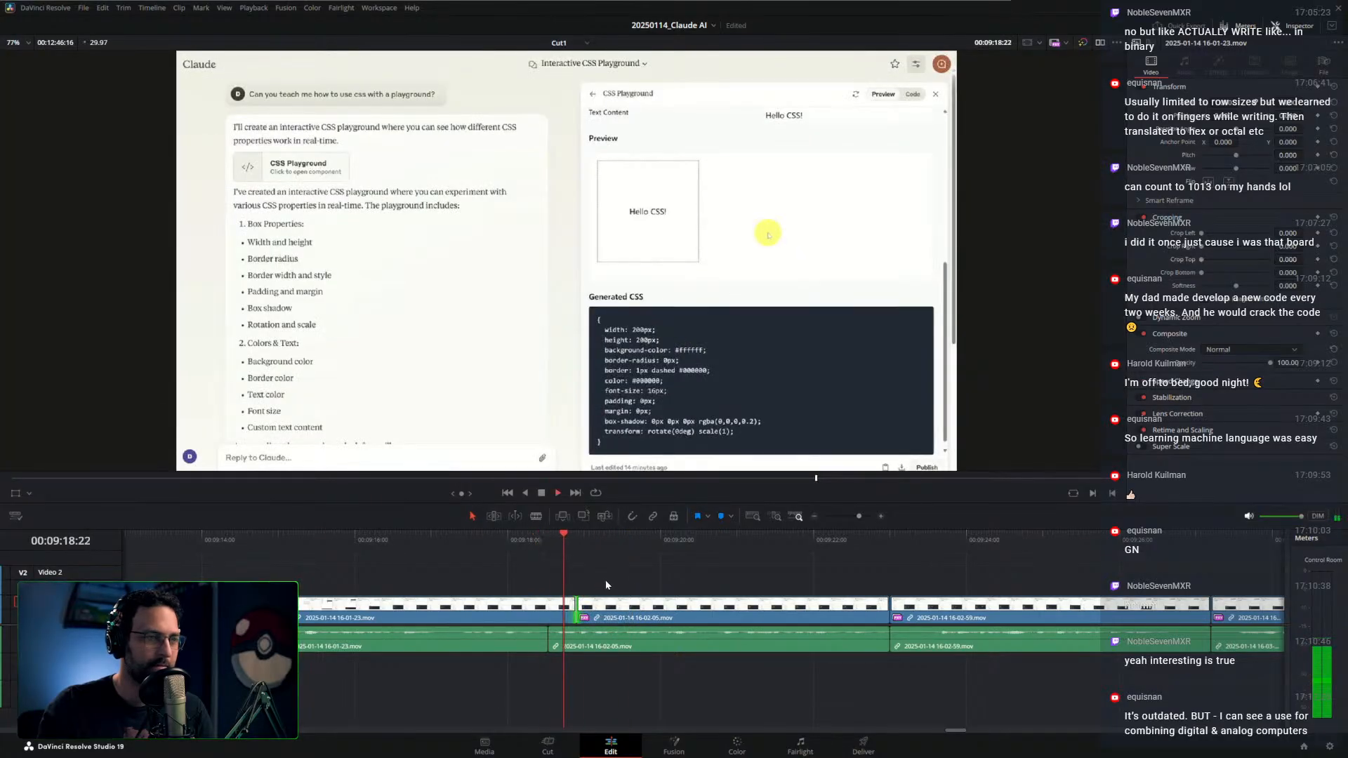
pyautogui.moveTo(574, 603); pyautogui.dragTo(574, 602)
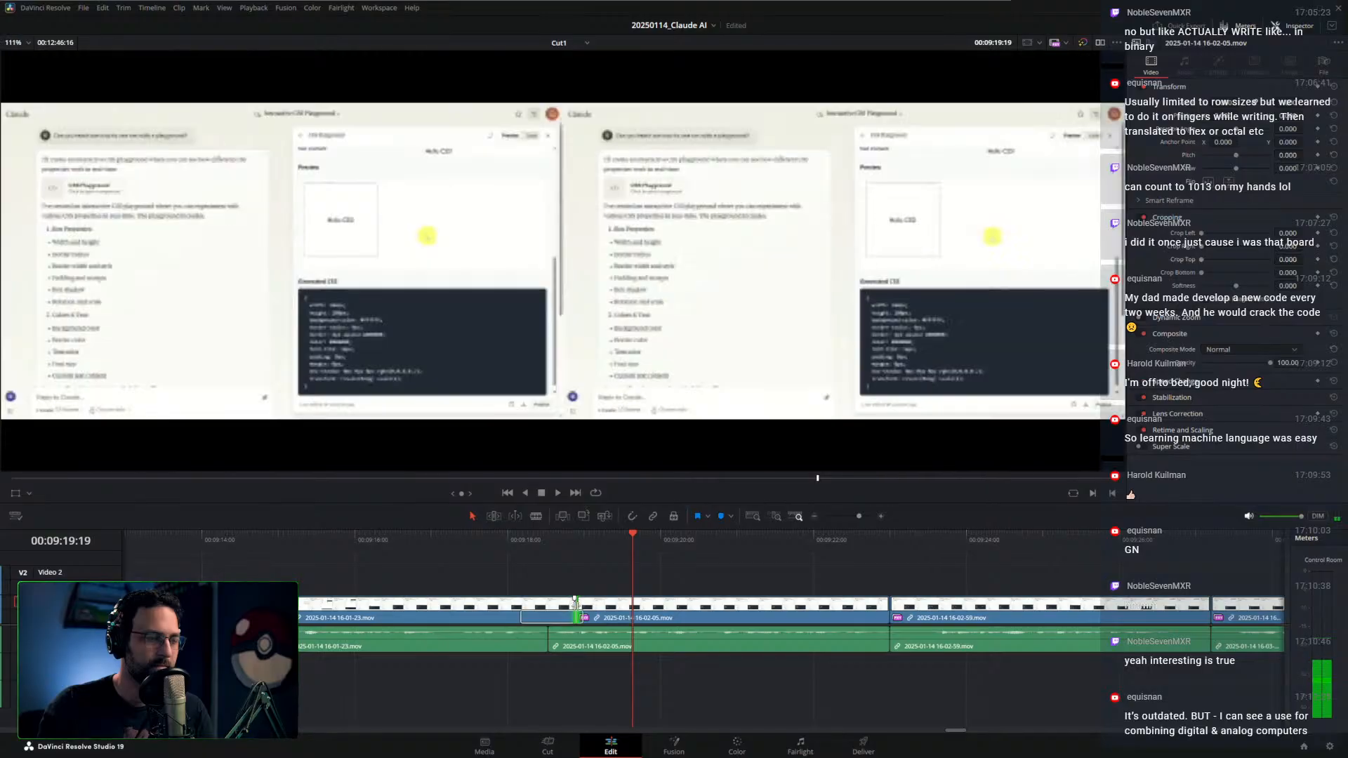
pyautogui.press('/')
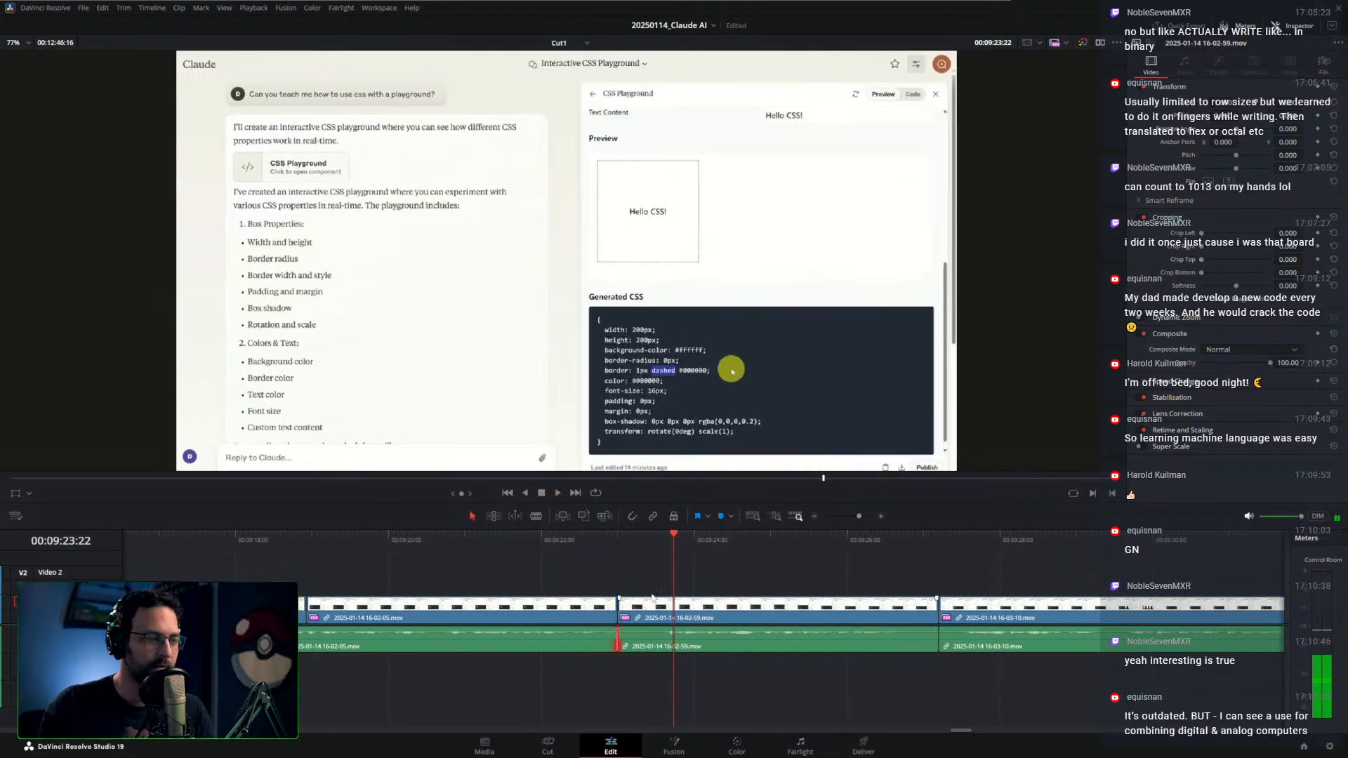
pyautogui.press('space')
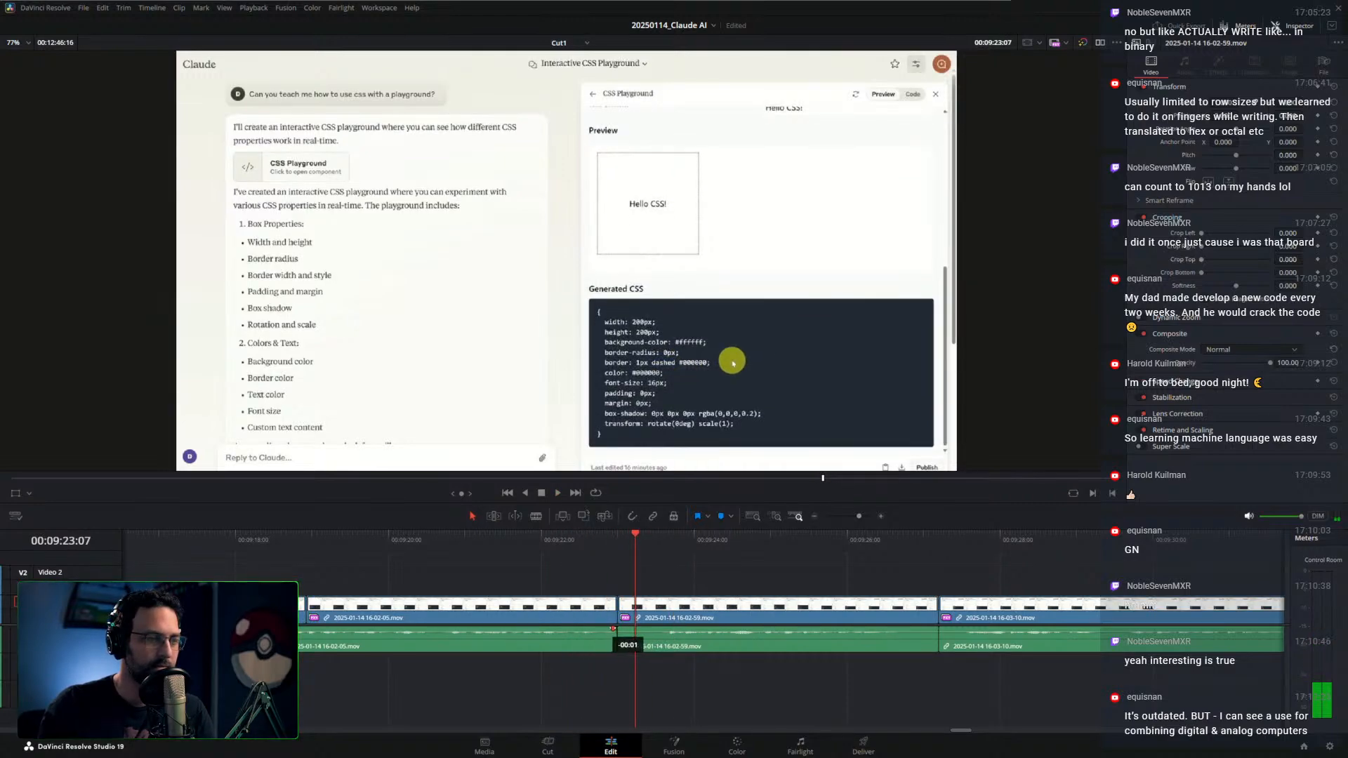
pyautogui.moveTo(613, 628); pyautogui.dragTo(612, 629)
pyautogui.click(587, 535)
pyautogui.press('space')
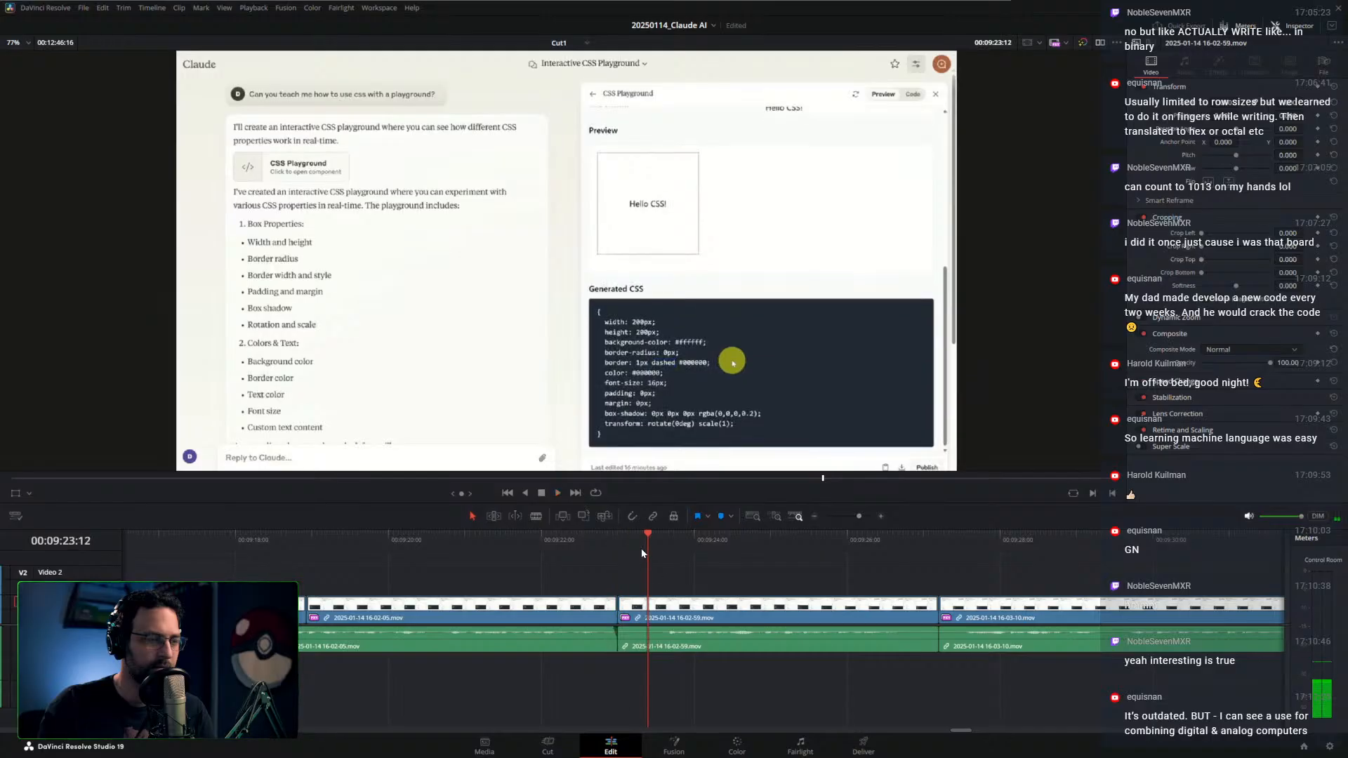
pyautogui.moveTo(651, 549); pyautogui.dragTo(659, 548)
pyautogui.hotkey('ctrl', 'shift', '[')
pyautogui.press('/')
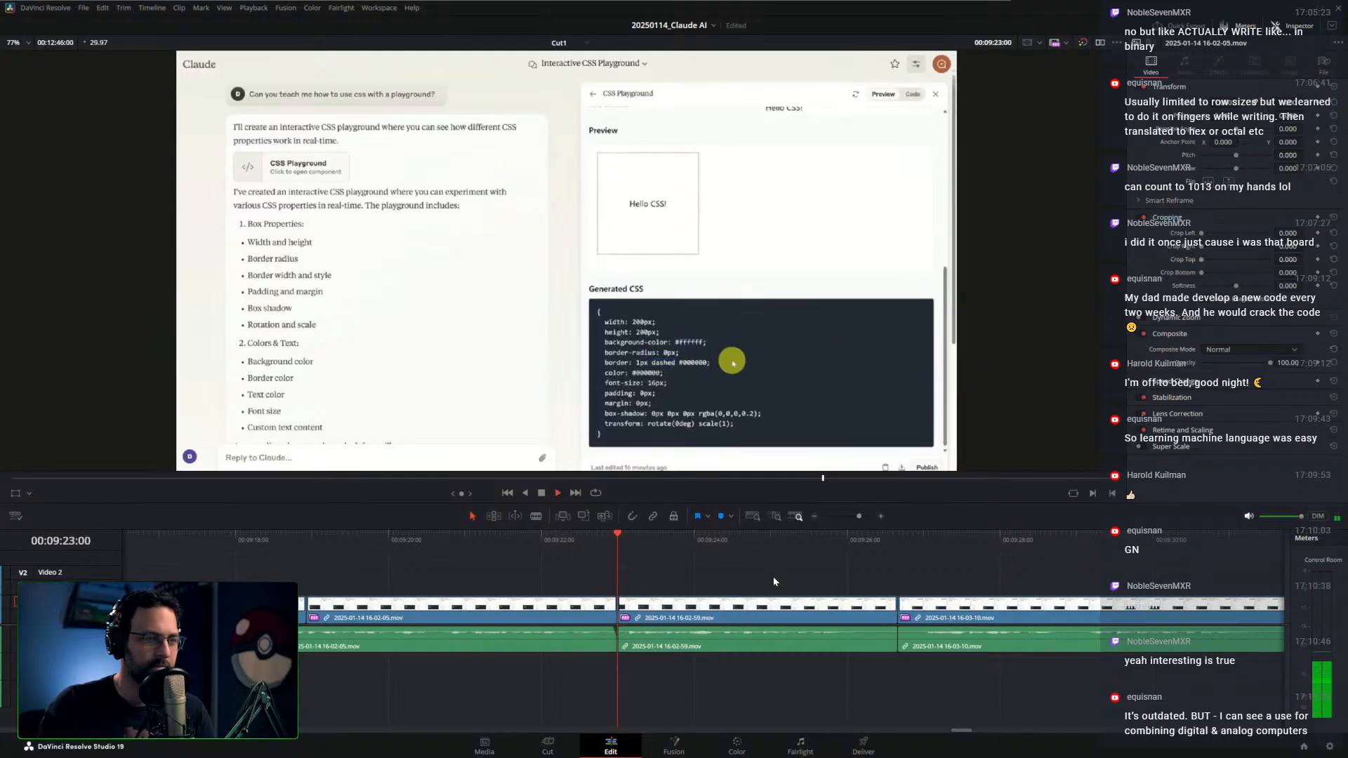
pyautogui.click(626, 611)
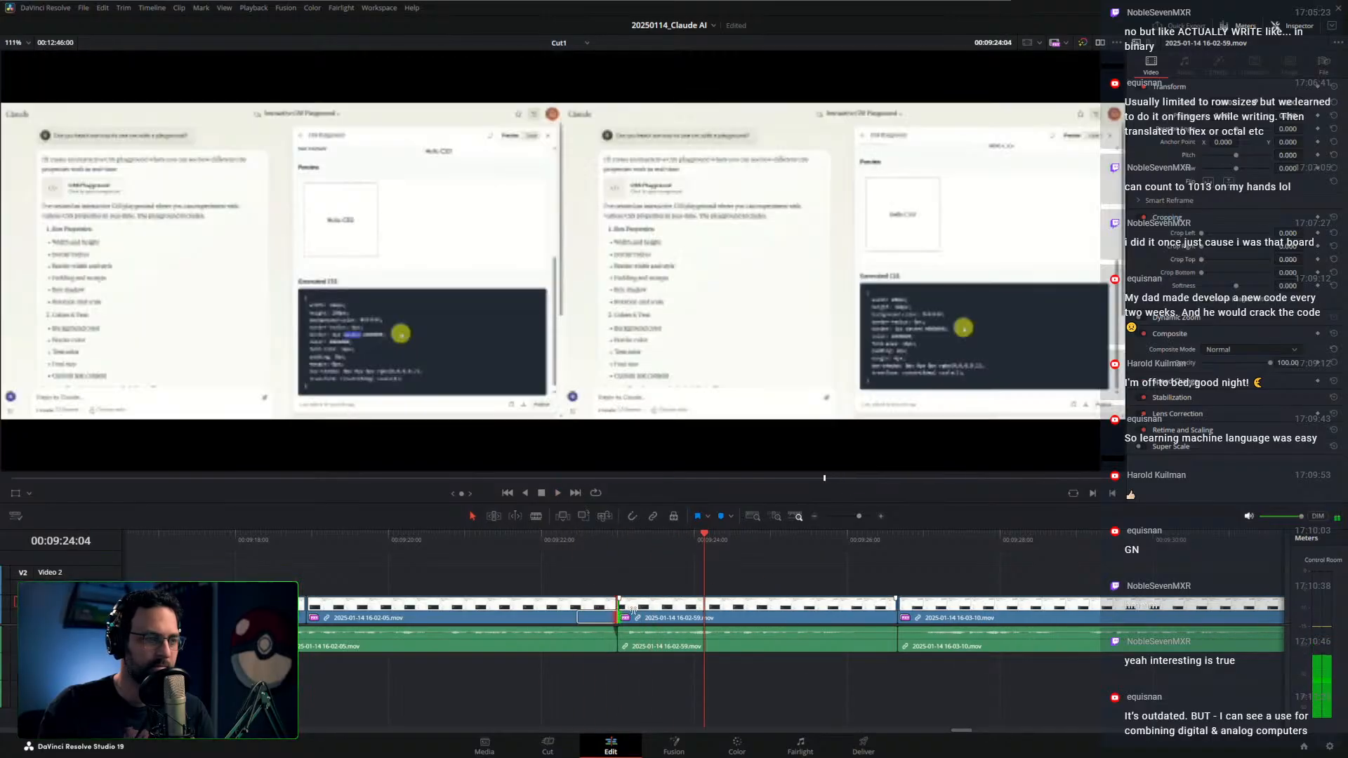
pyautogui.moveTo(656, 614); pyautogui.dragTo(688, 615)
pyautogui.press('/')
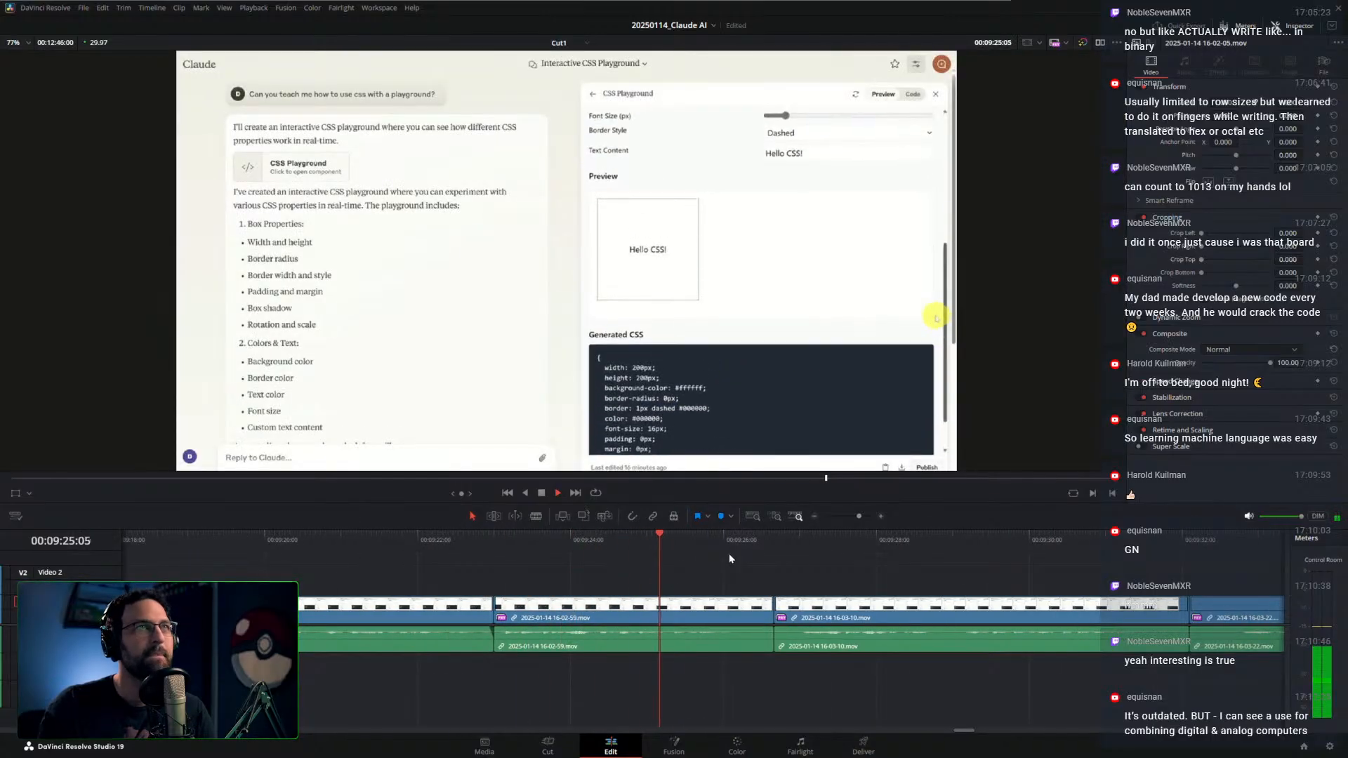
pyautogui.moveTo(731, 538); pyautogui.dragTo(765, 542)
pyautogui.hotkey('ctrl', 'shift', ']')
pyautogui.hotkey('ctrl', 'shift', '[')
pyautogui.press('/')
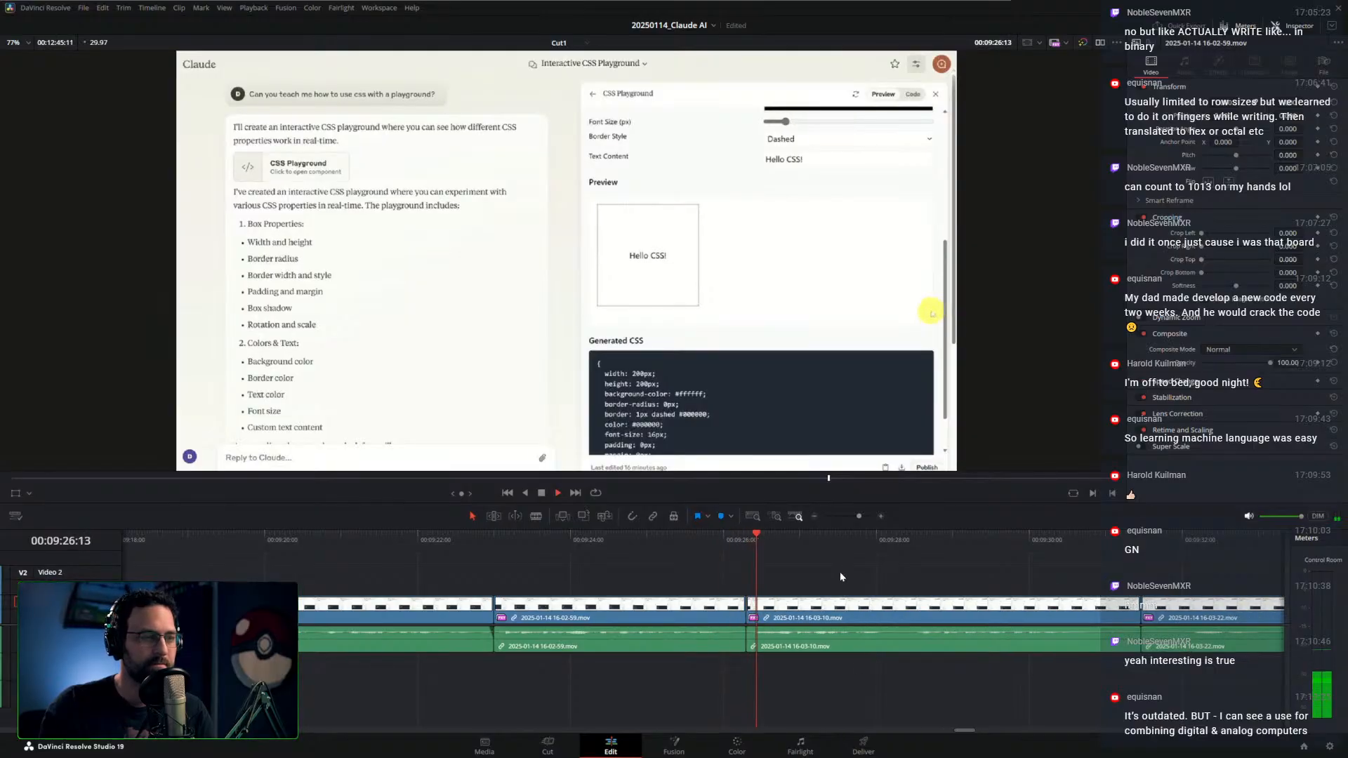
pyautogui.click(750, 542)
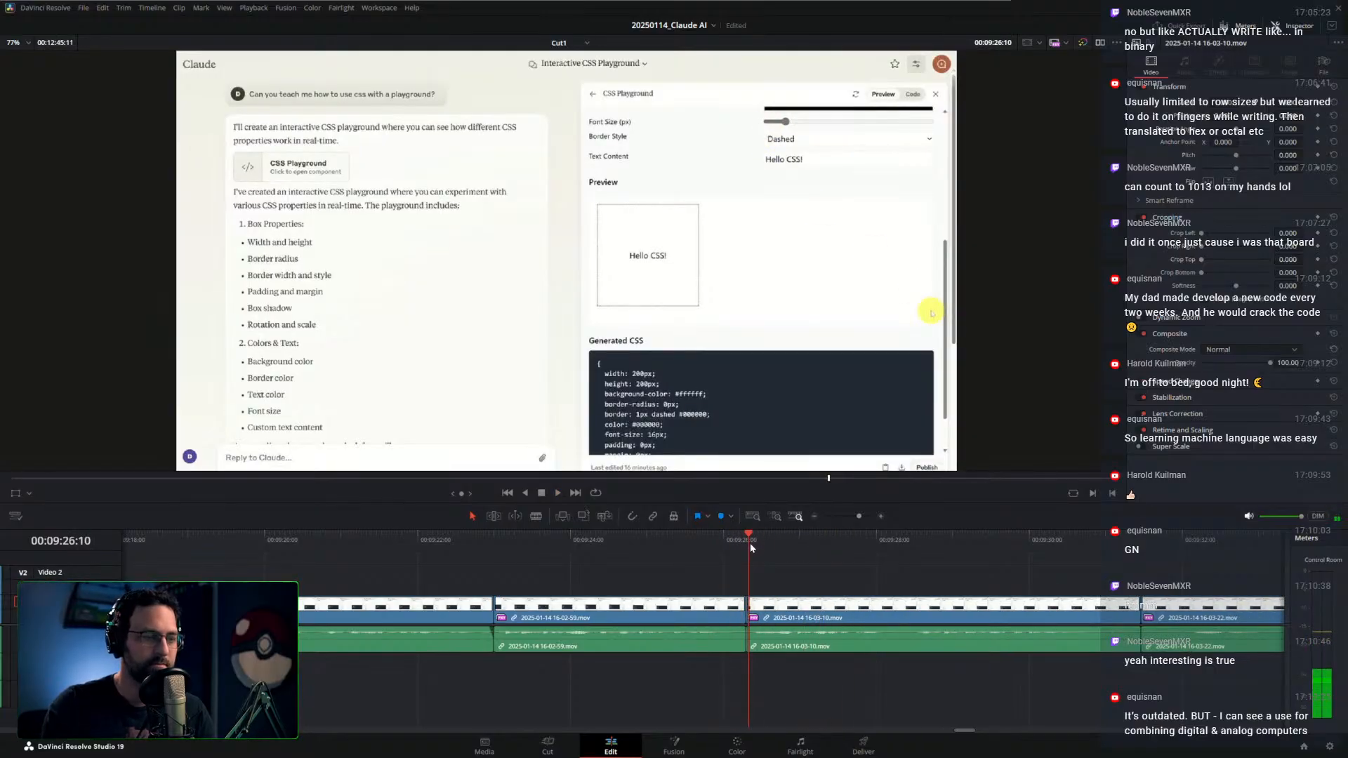
pyautogui.press('/')
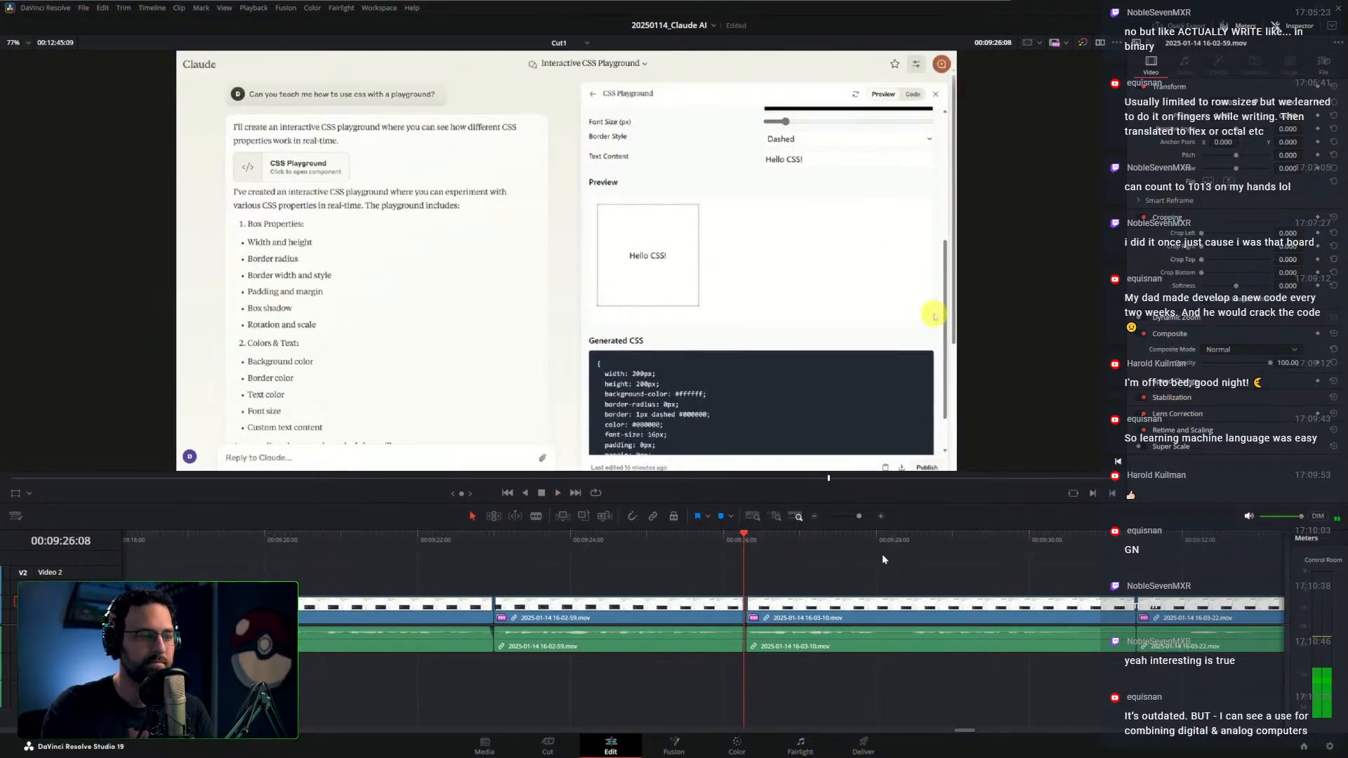
pyautogui.press('/')
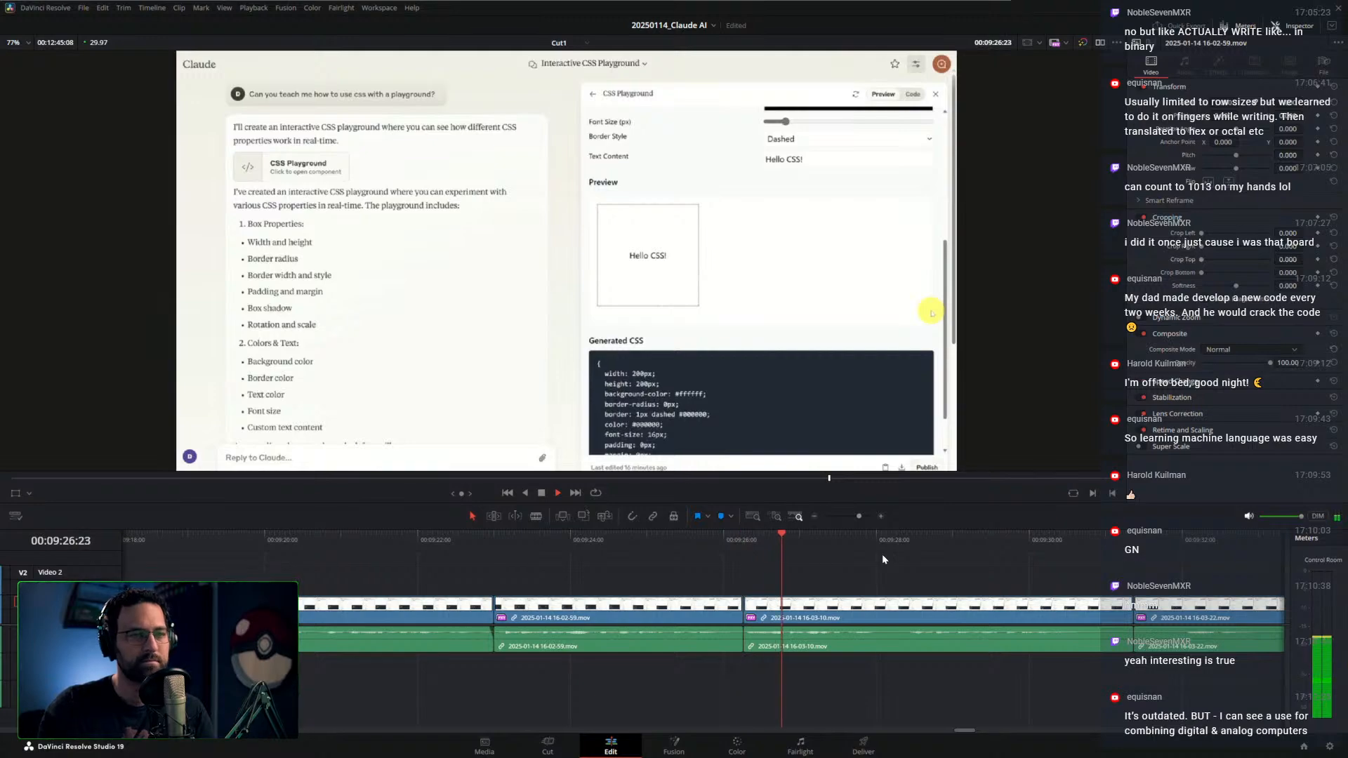
pyautogui.moveTo(848, 566); pyautogui.dragTo(643, 558)
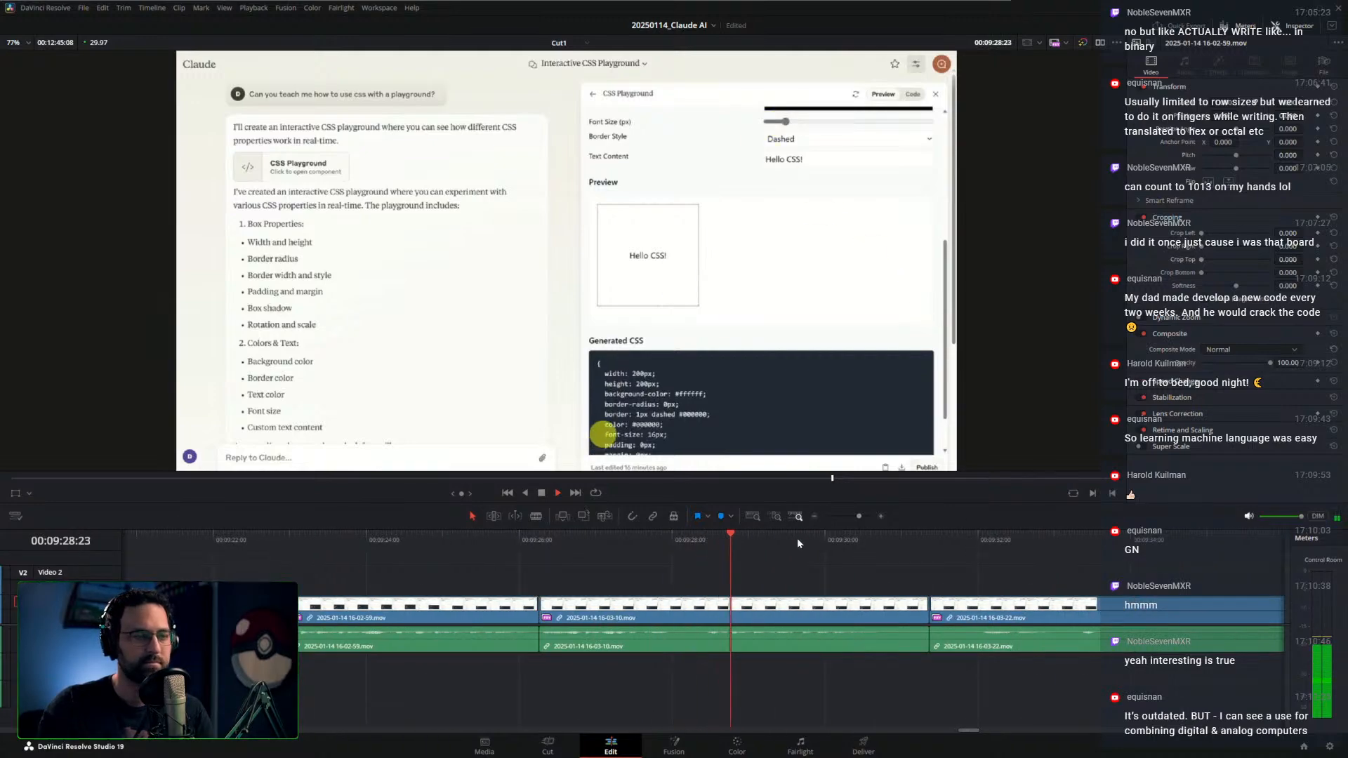
pyautogui.moveTo(838, 548)
pyautogui.mouseDown()
pyautogui.moveTo(736, 555)
pyautogui.moveTo(833, 536)
pyautogui.mouseUp()
pyautogui.press('space')
pyautogui.hotkey('ctrl', 'shift', ']')
pyautogui.hotkey('ctrl', 'shift', '[')
pyautogui.hotkey('shift', 'Left')
pyautogui.press('space')
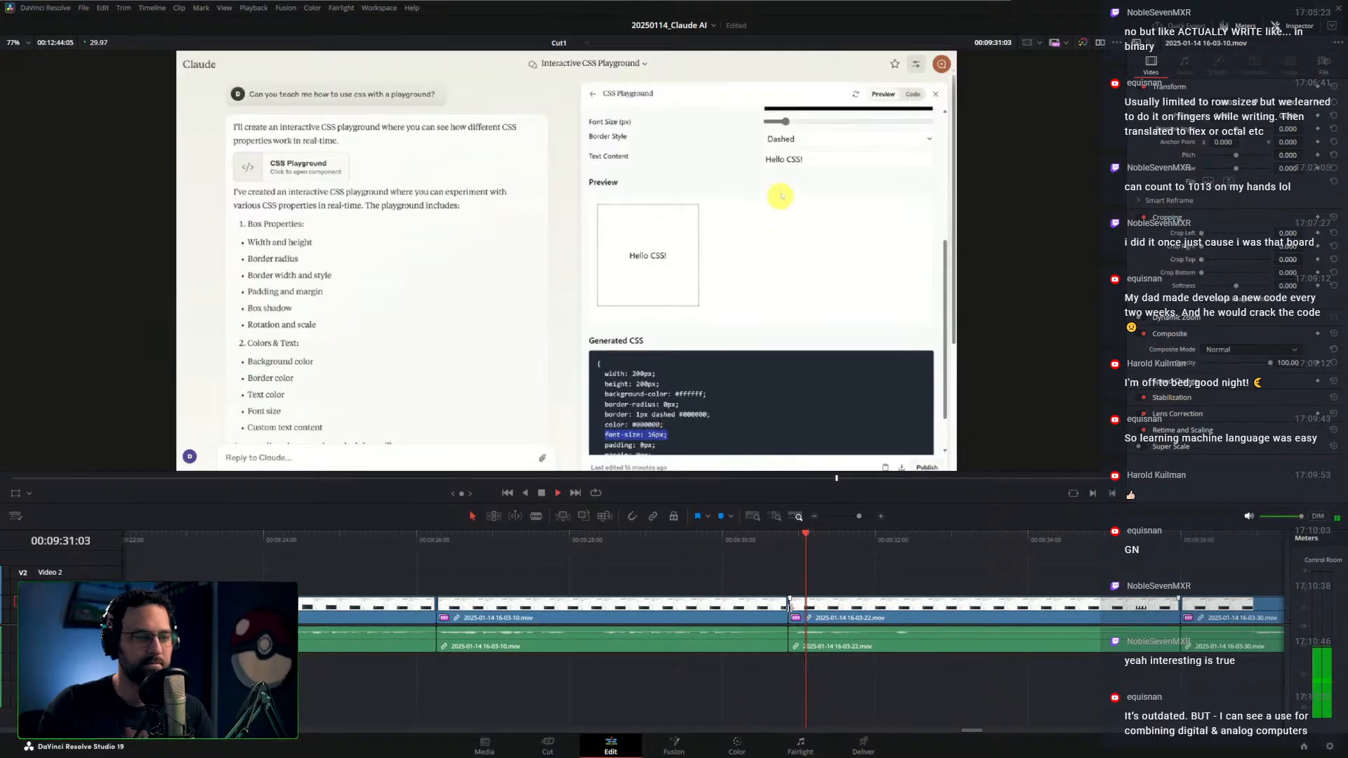
pyautogui.moveTo(789, 605); pyautogui.dragTo(827, 604)
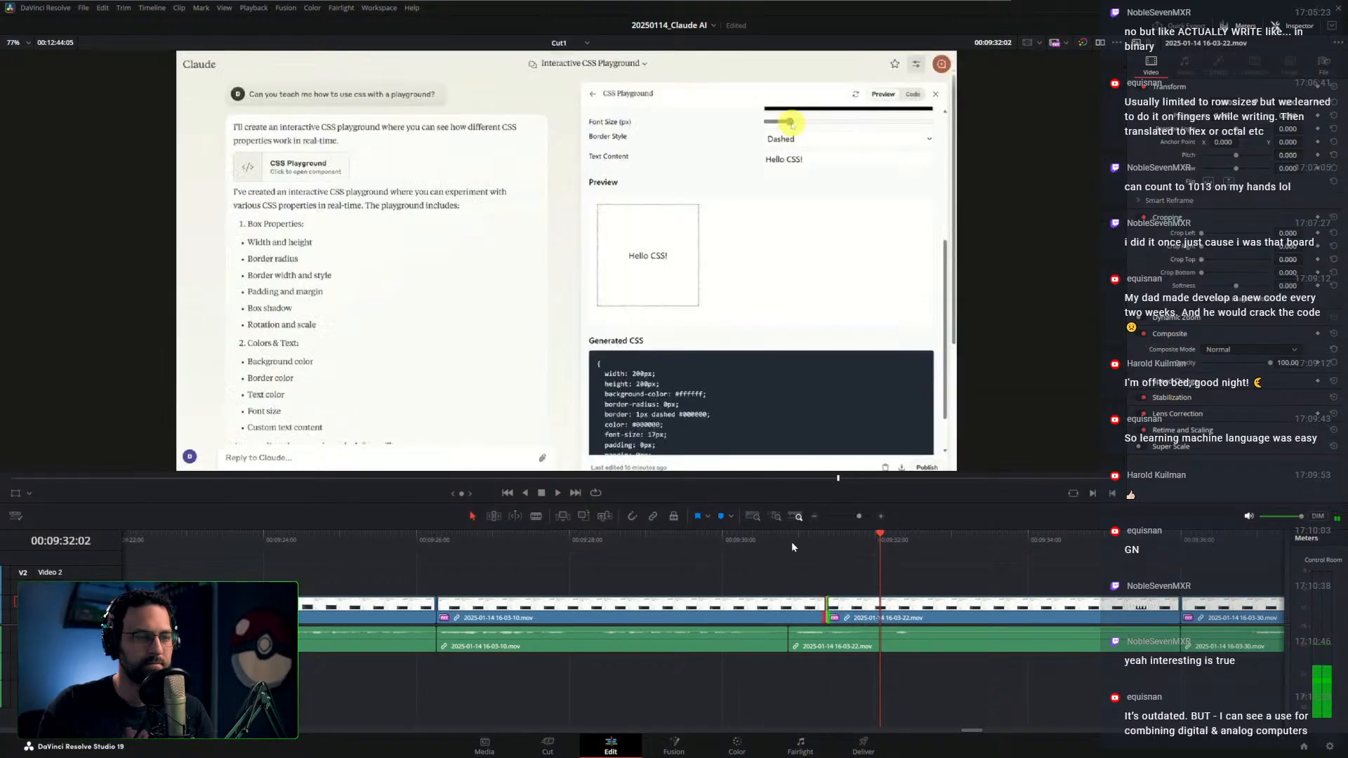
pyautogui.click(791, 542)
pyautogui.press('space')
pyautogui.press('space')
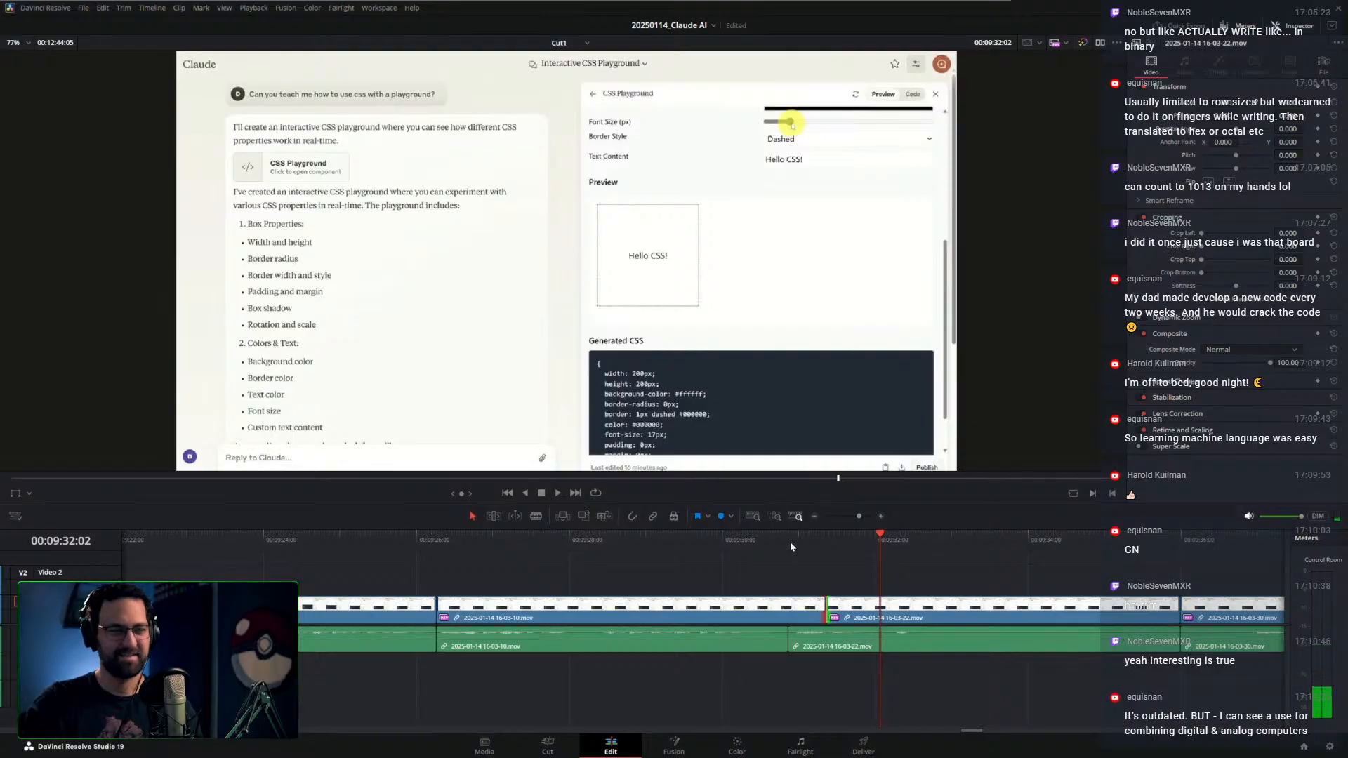
pyautogui.click(591, 558)
pyautogui.click(579, 554)
pyautogui.press('space')
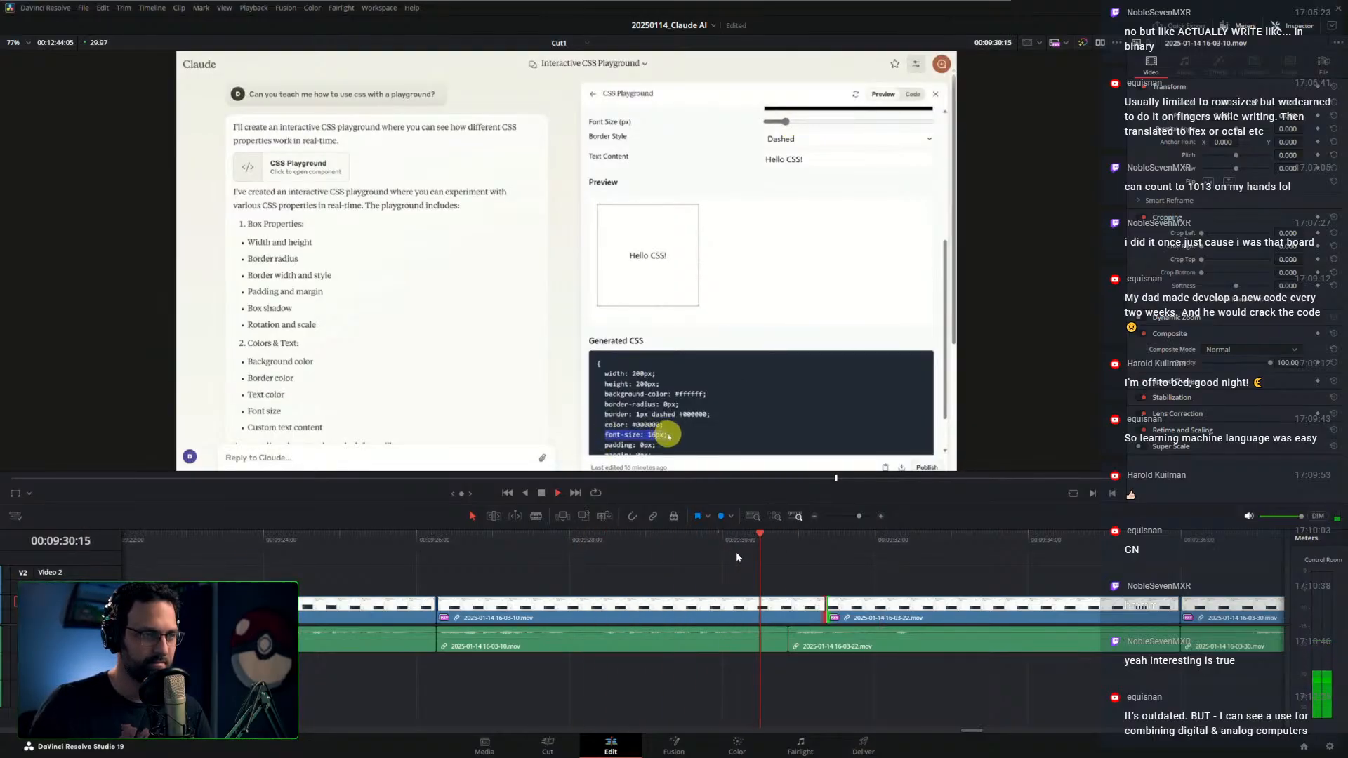
pyautogui.moveTo(750, 543); pyautogui.dragTo(704, 542)
pyautogui.hotkey('ctrl', 'b')
pyautogui.click(712, 541)
pyautogui.moveTo(755, 617); pyautogui.dragTo(737, 617)
pyautogui.press('space')
pyautogui.click(679, 545)
pyautogui.click(688, 544)
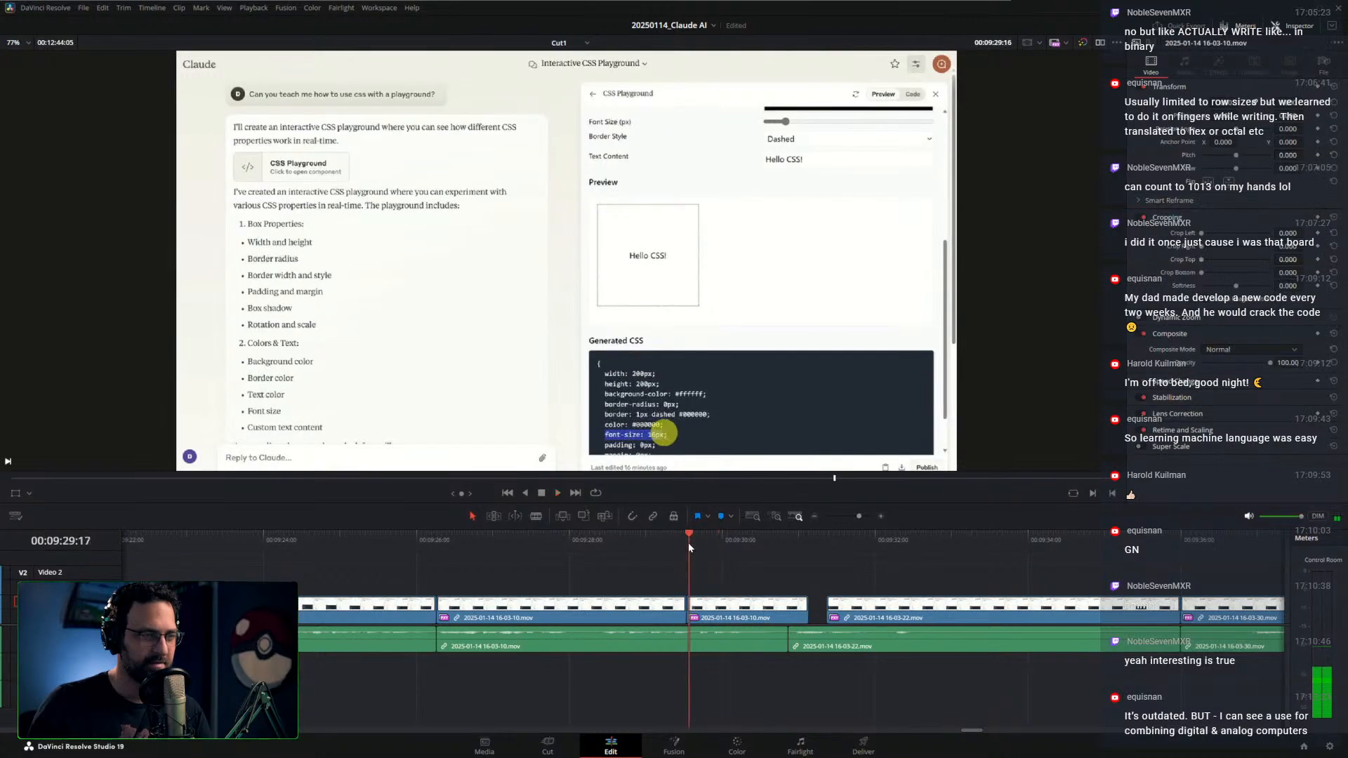
pyautogui.moveTo(688, 542); pyautogui.dragTo(719, 554)
pyautogui.hotkey('ctrl', 'b')
pyautogui.hotkey('ctrl', 'b')
pyautogui.moveTo(763, 616); pyautogui.dragTo(733, 614)
pyautogui.press('n')
pyautogui.press('n')
pyautogui.moveTo(716, 549); pyautogui.dragTo(656, 549)
pyautogui.press('space')
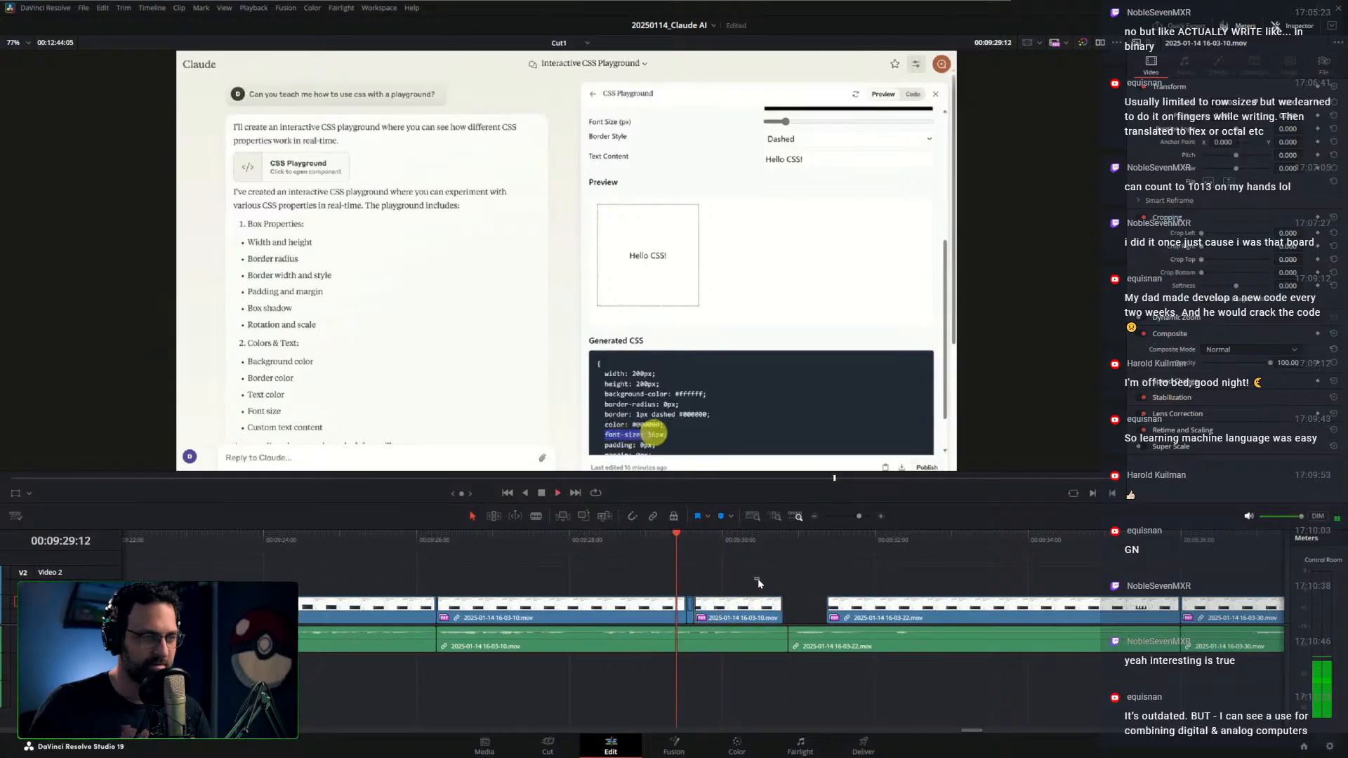
pyautogui.click(756, 579)
pyautogui.press('space')
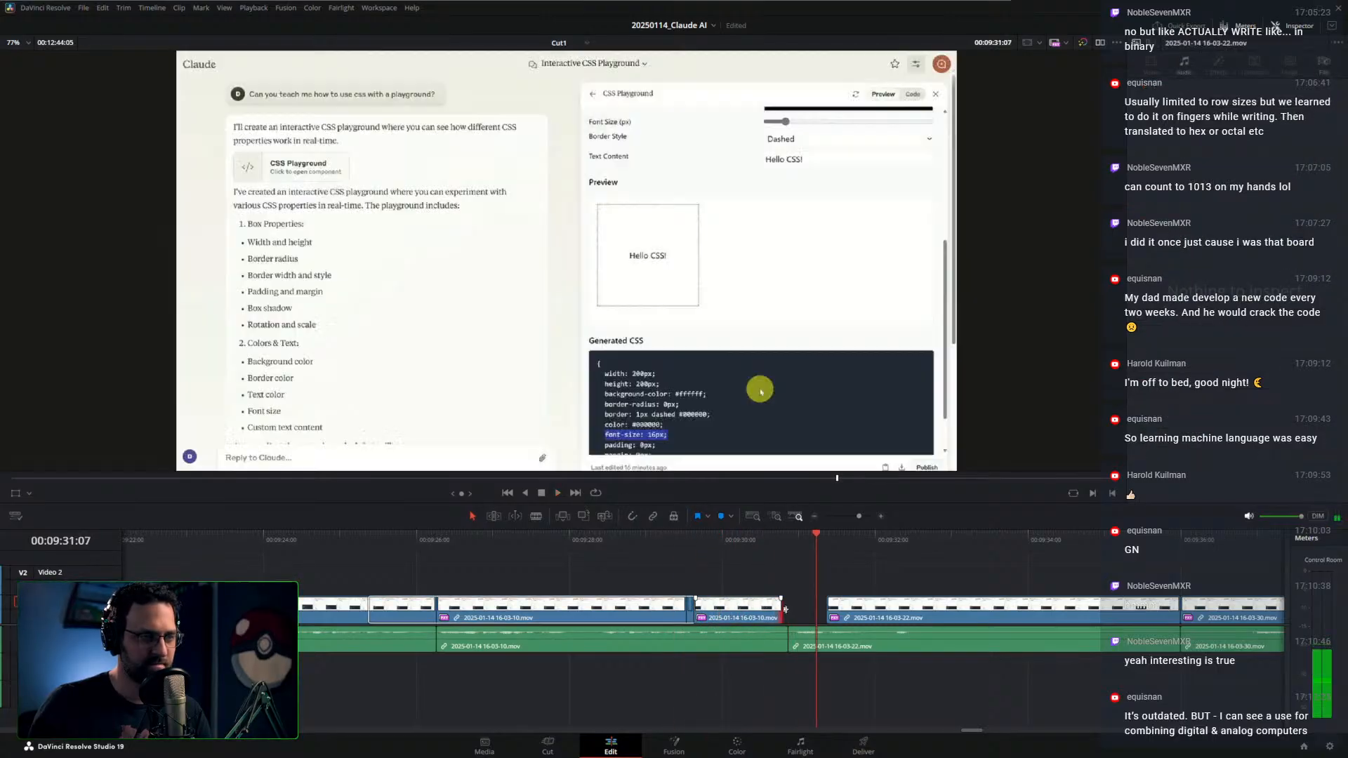
pyautogui.click(759, 546)
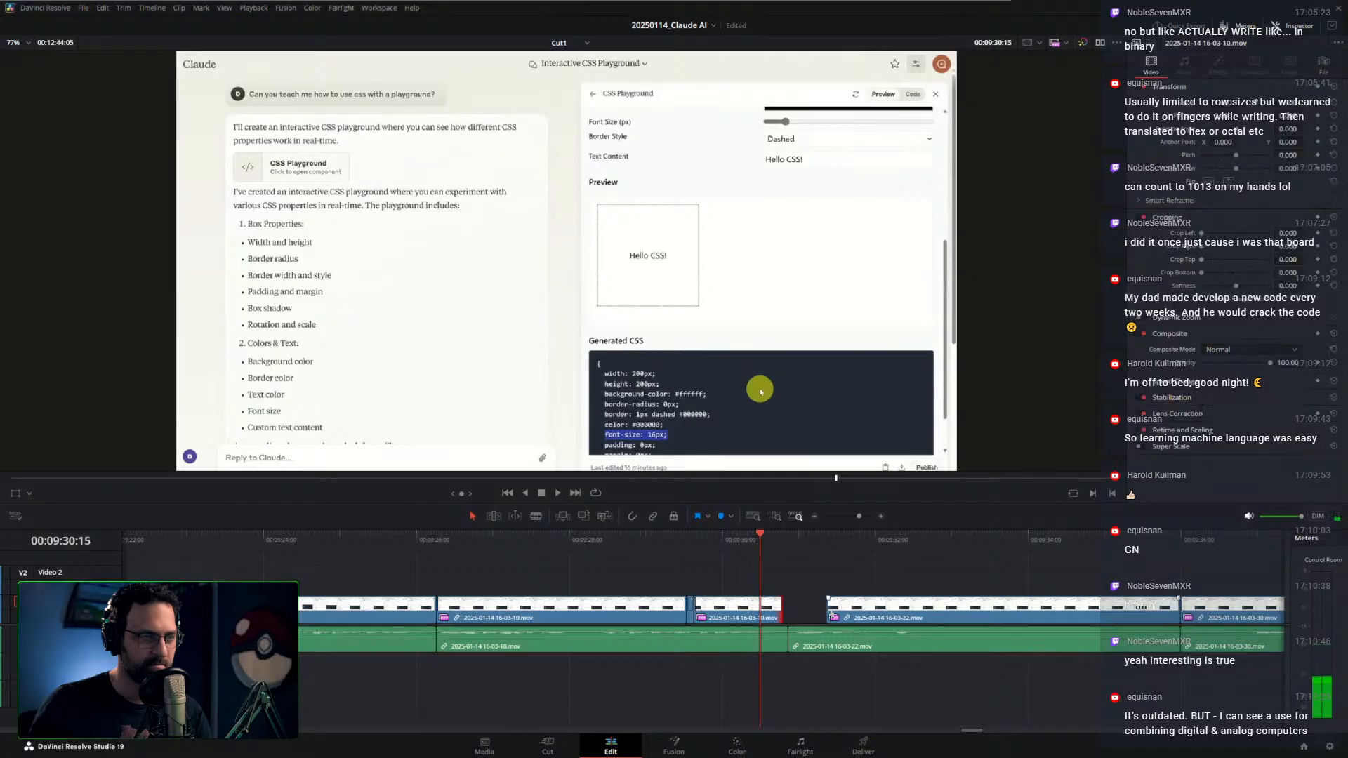
pyautogui.moveTo(828, 605); pyautogui.dragTo(751, 611)
pyautogui.click(718, 538)
pyautogui.press('space')
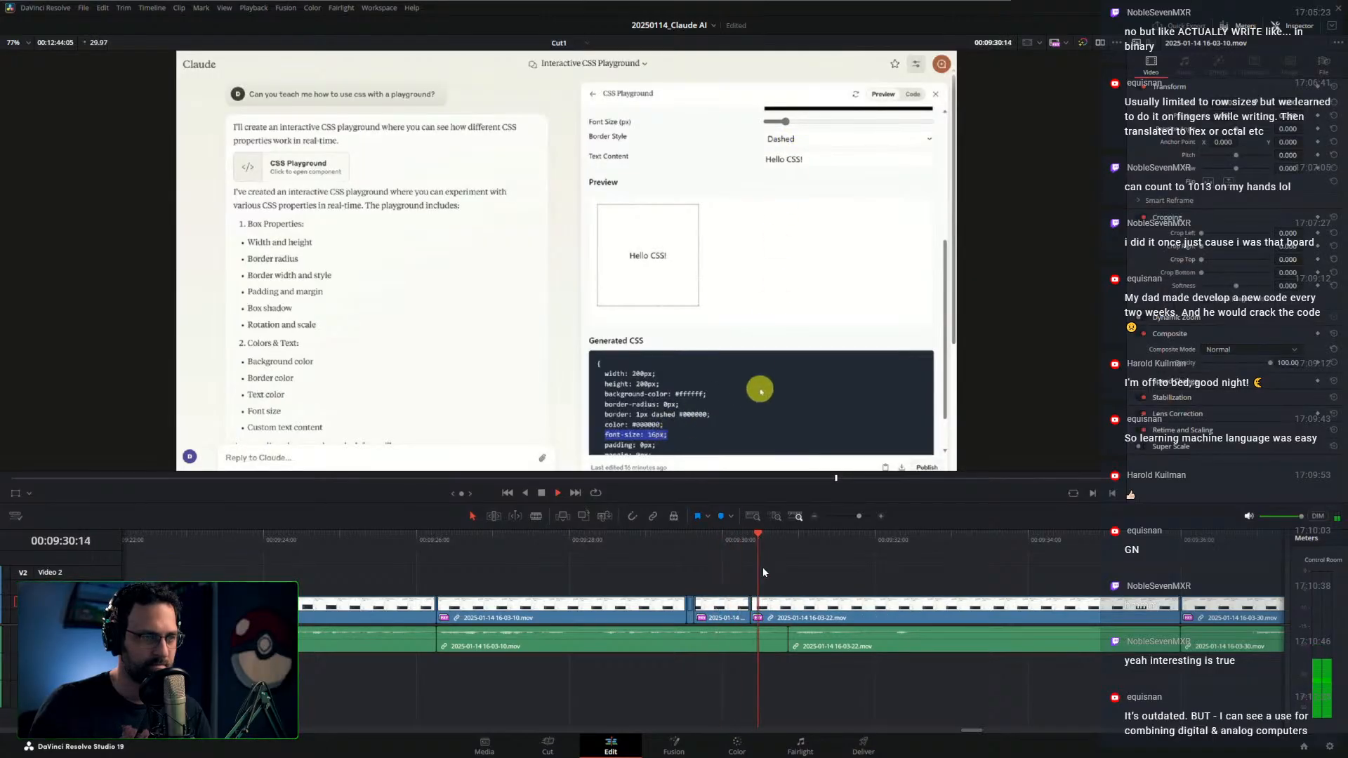
pyautogui.click(562, 545)
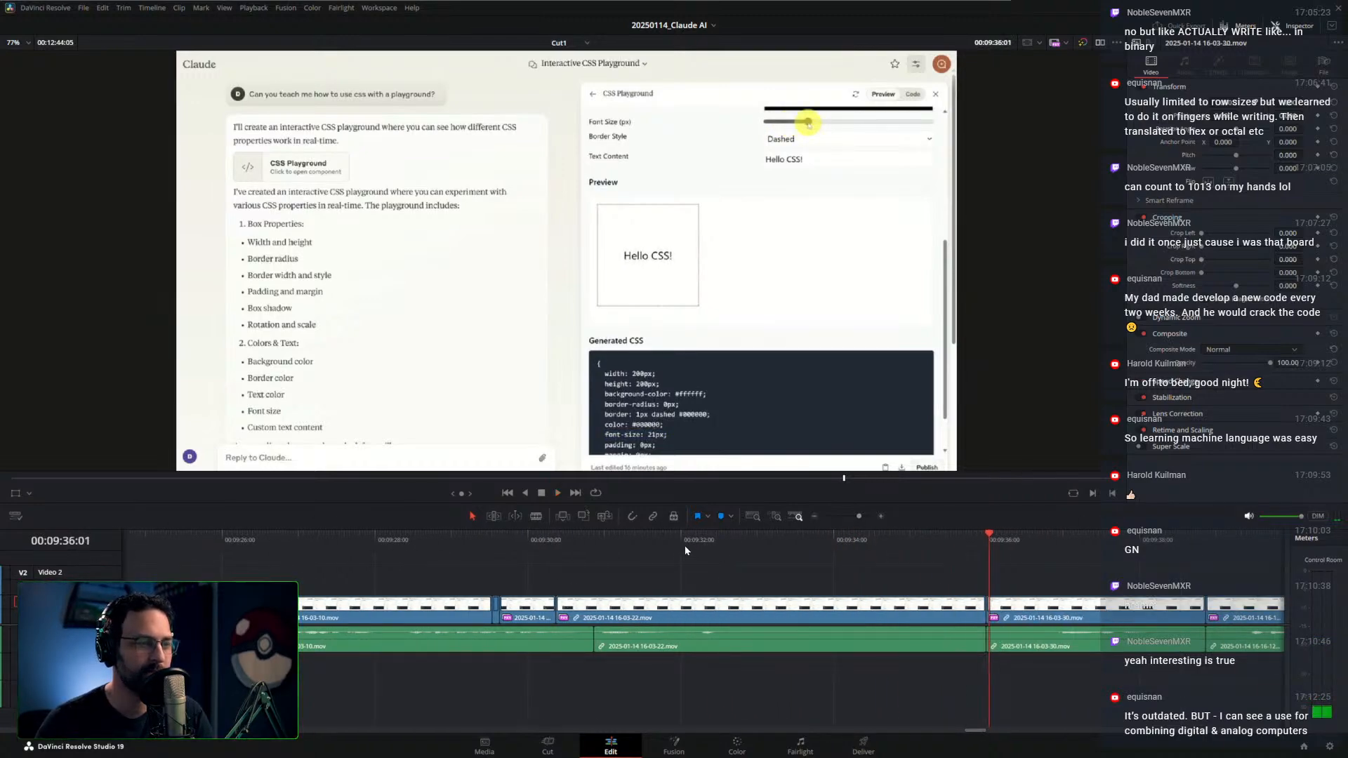
pyautogui.moveTo(723, 547); pyautogui.dragTo(735, 549)
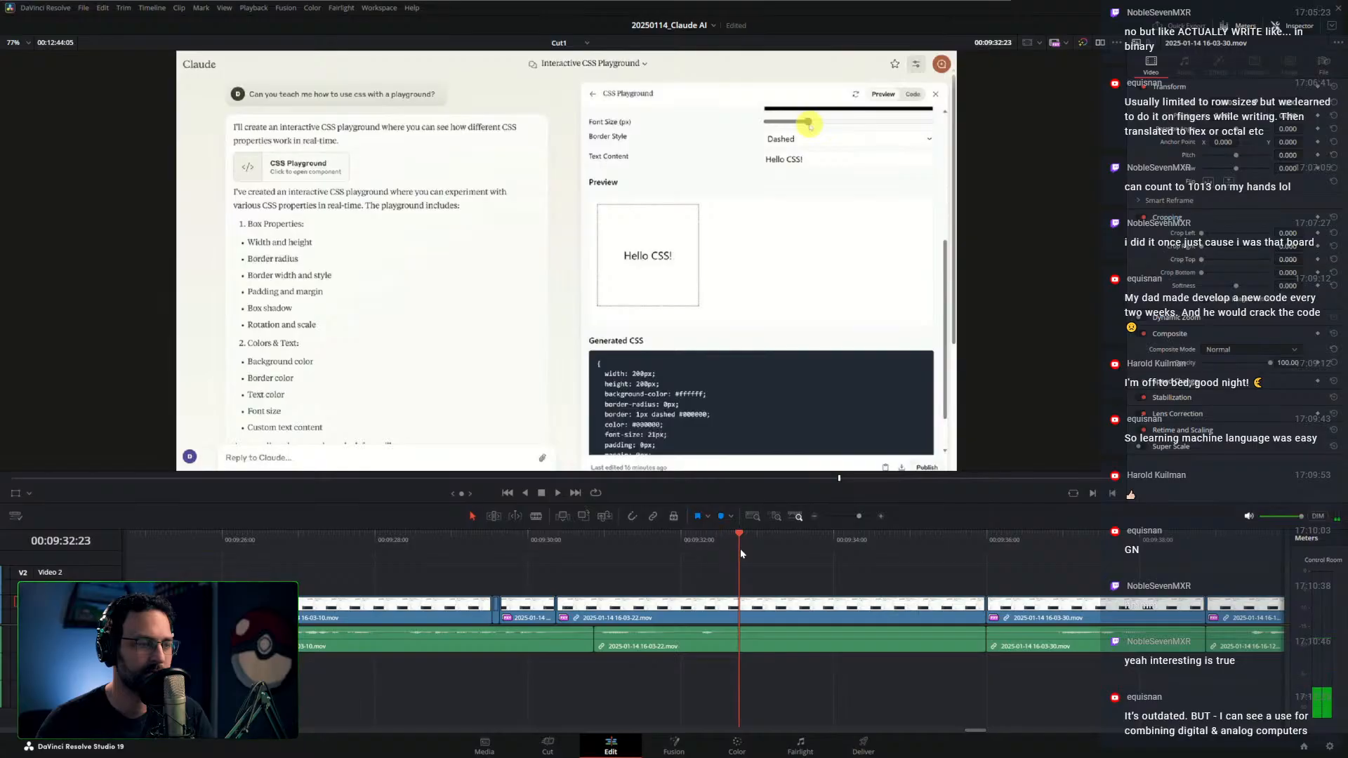
pyautogui.hotkey('ctrl', 'shift', ']')
pyautogui.press('space')
pyautogui.hotkey('ctrl', 'shift', '[')
pyautogui.press('space')
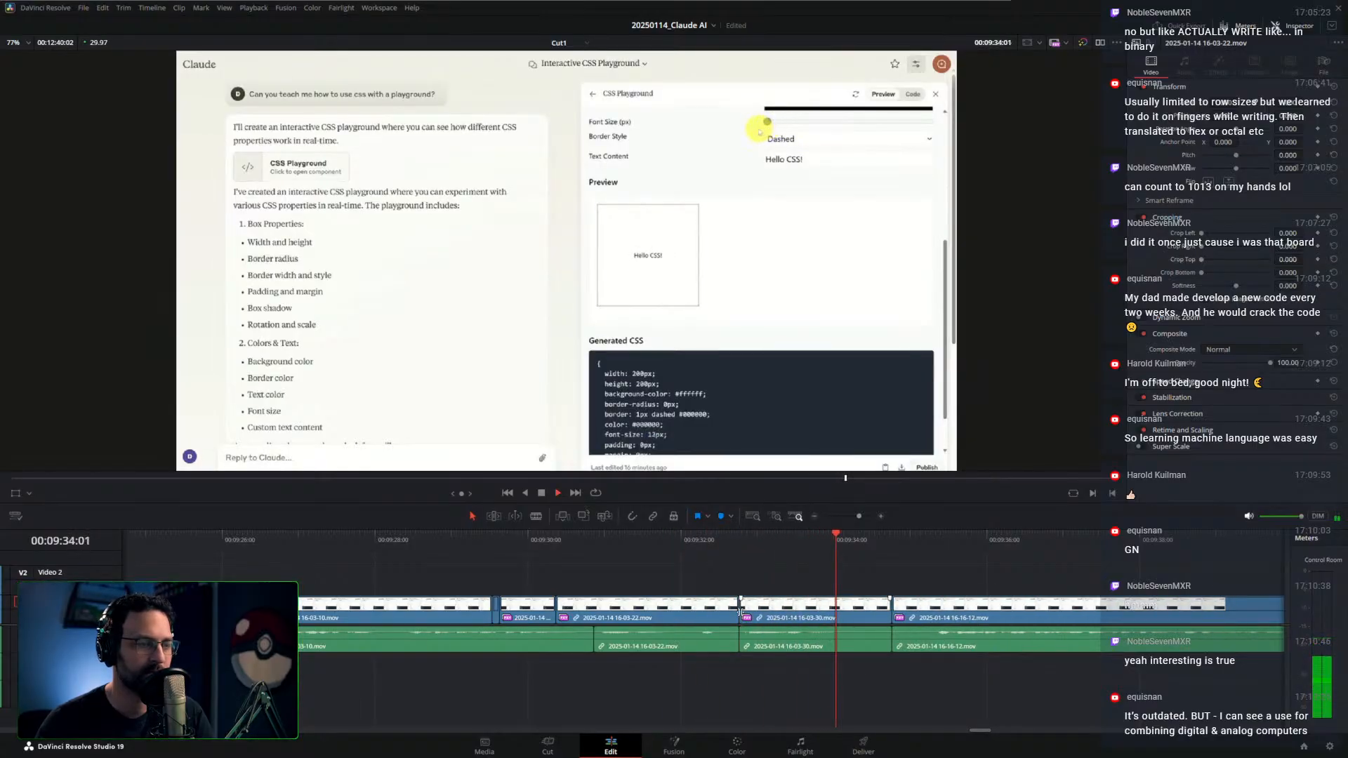
pyautogui.hotkey('ctrl', 'z')
pyautogui.click(744, 548)
pyautogui.press('space')
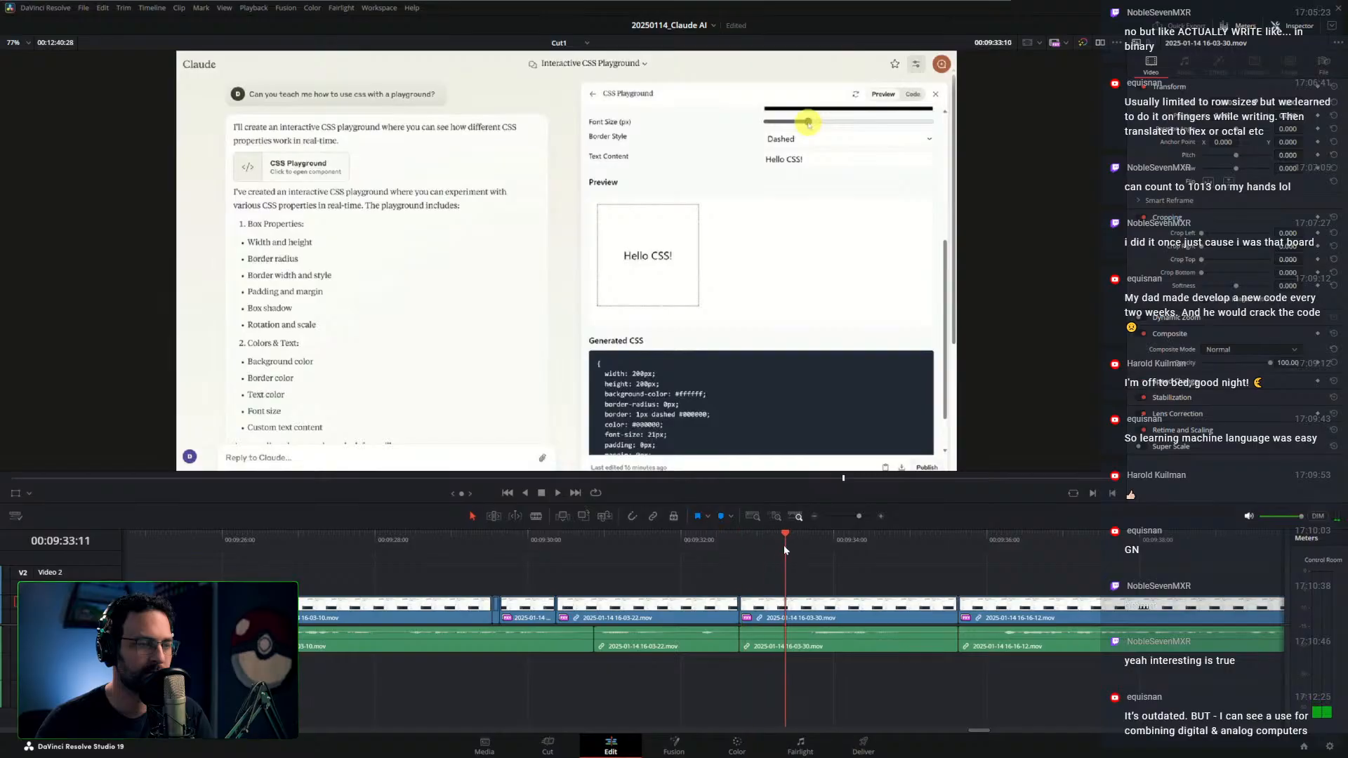
pyautogui.hotkey('ctrl', 'shift', '[')
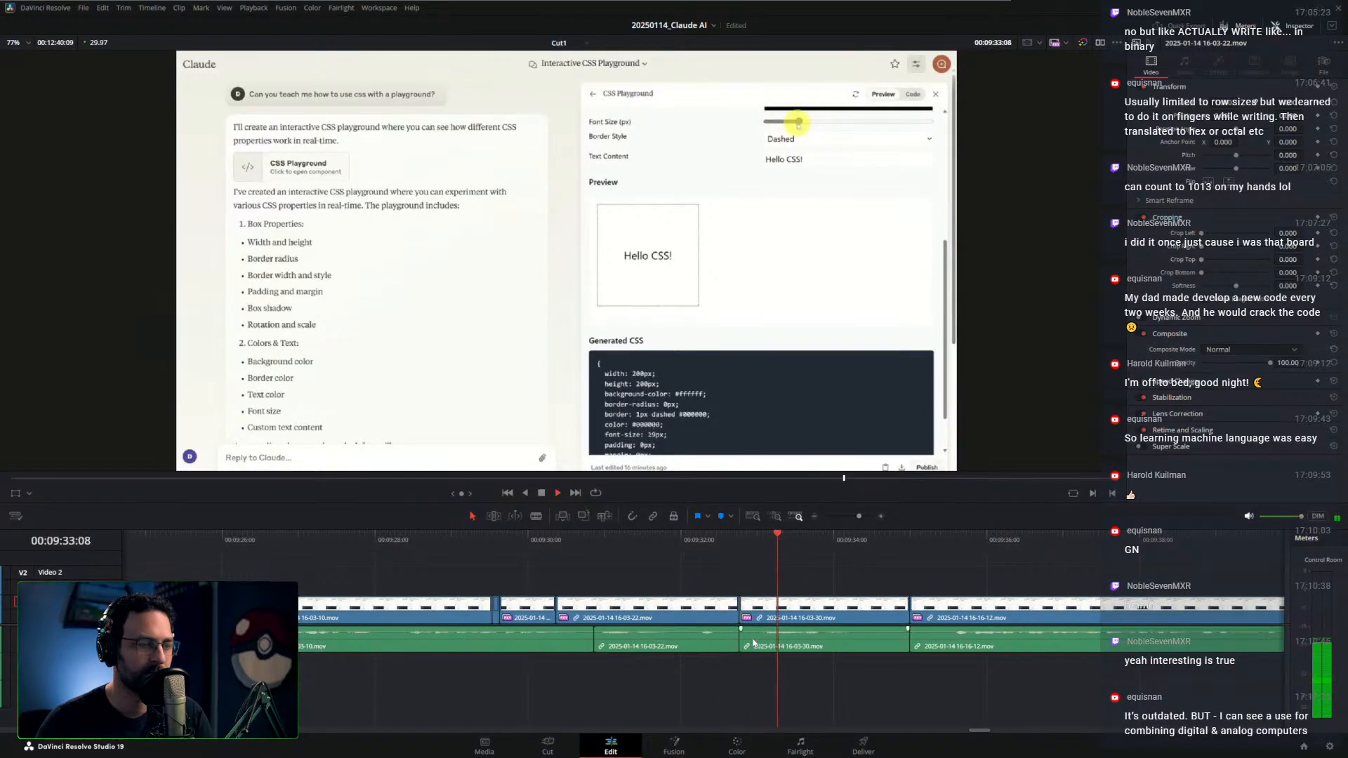
pyautogui.moveTo(781, 543); pyautogui.dragTo(712, 543)
pyautogui.click(708, 540)
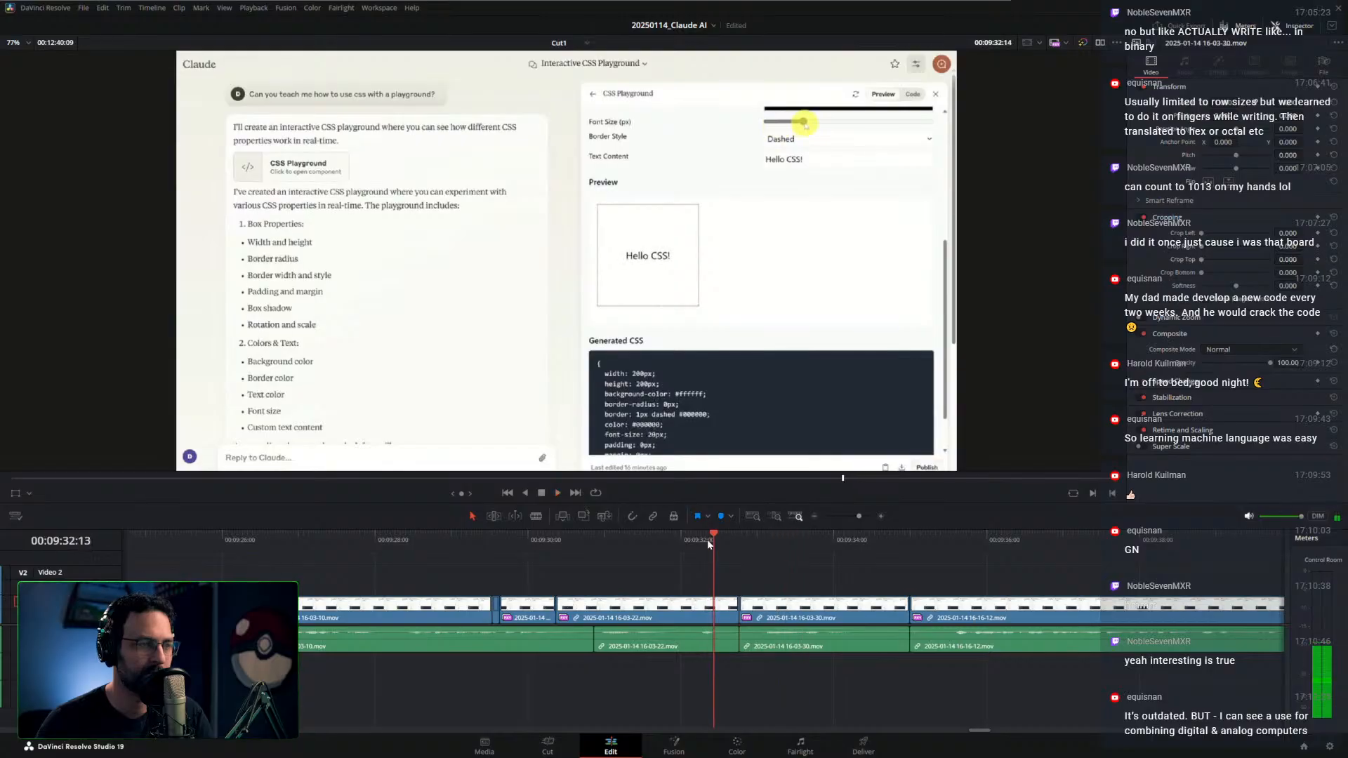
pyautogui.moveTo(730, 541)
pyautogui.mouseDown()
pyautogui.moveTo(711, 535)
pyautogui.moveTo(740, 537)
pyautogui.moveTo(724, 540)
pyautogui.mouseUp()
pyautogui.press('space')
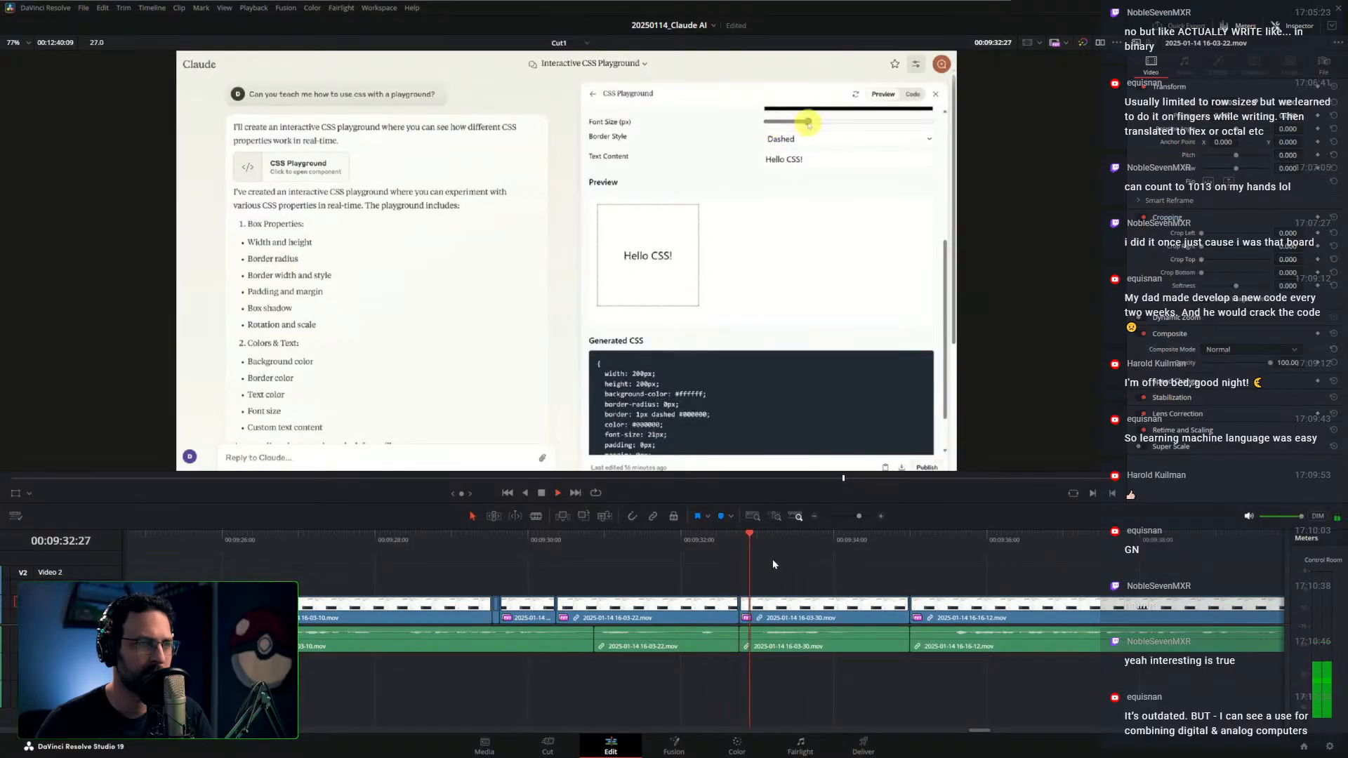
pyautogui.moveTo(866, 540); pyautogui.dragTo(910, 541)
pyautogui.hotkey('ctrl', 'shift', ']')
pyautogui.press('space')
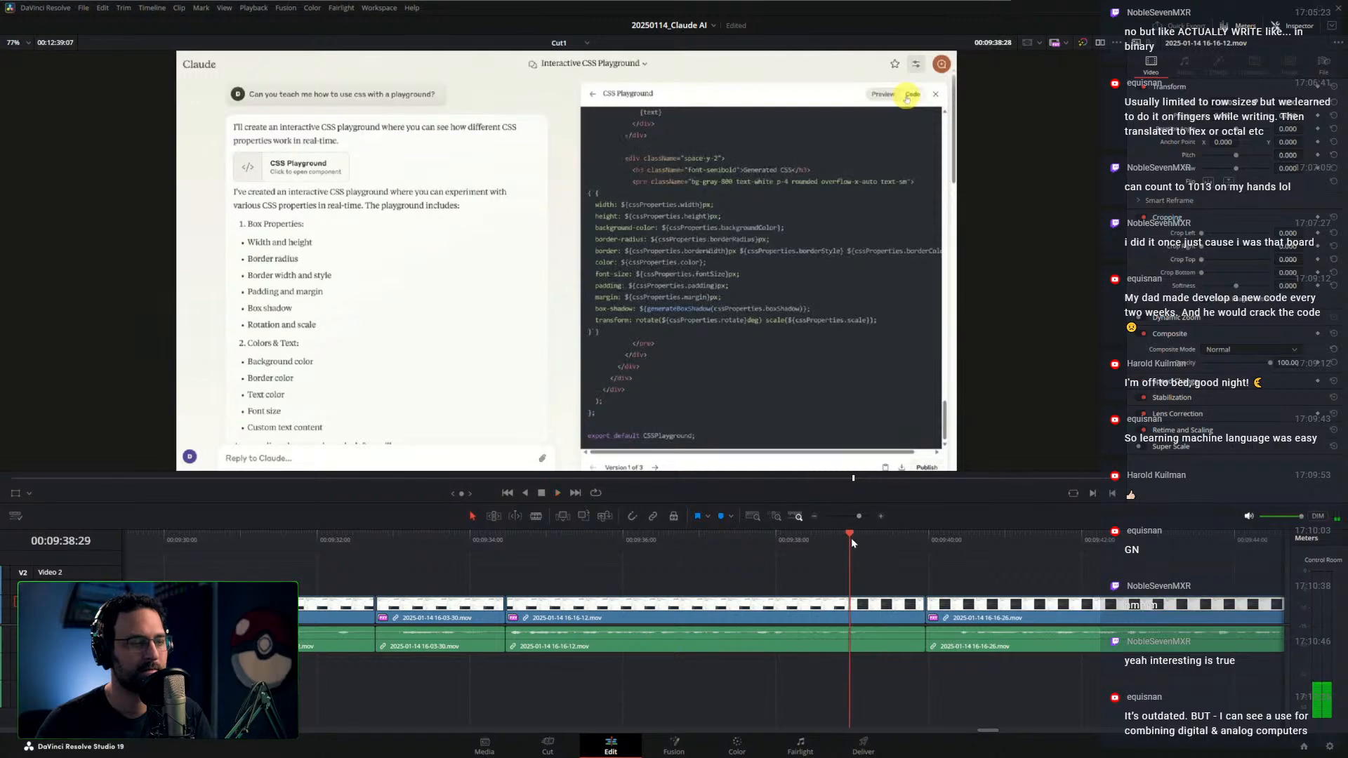
pyautogui.moveTo(851, 537); pyautogui.dragTo(904, 548)
pyautogui.hotkey('ctrl', 'shift', ']')
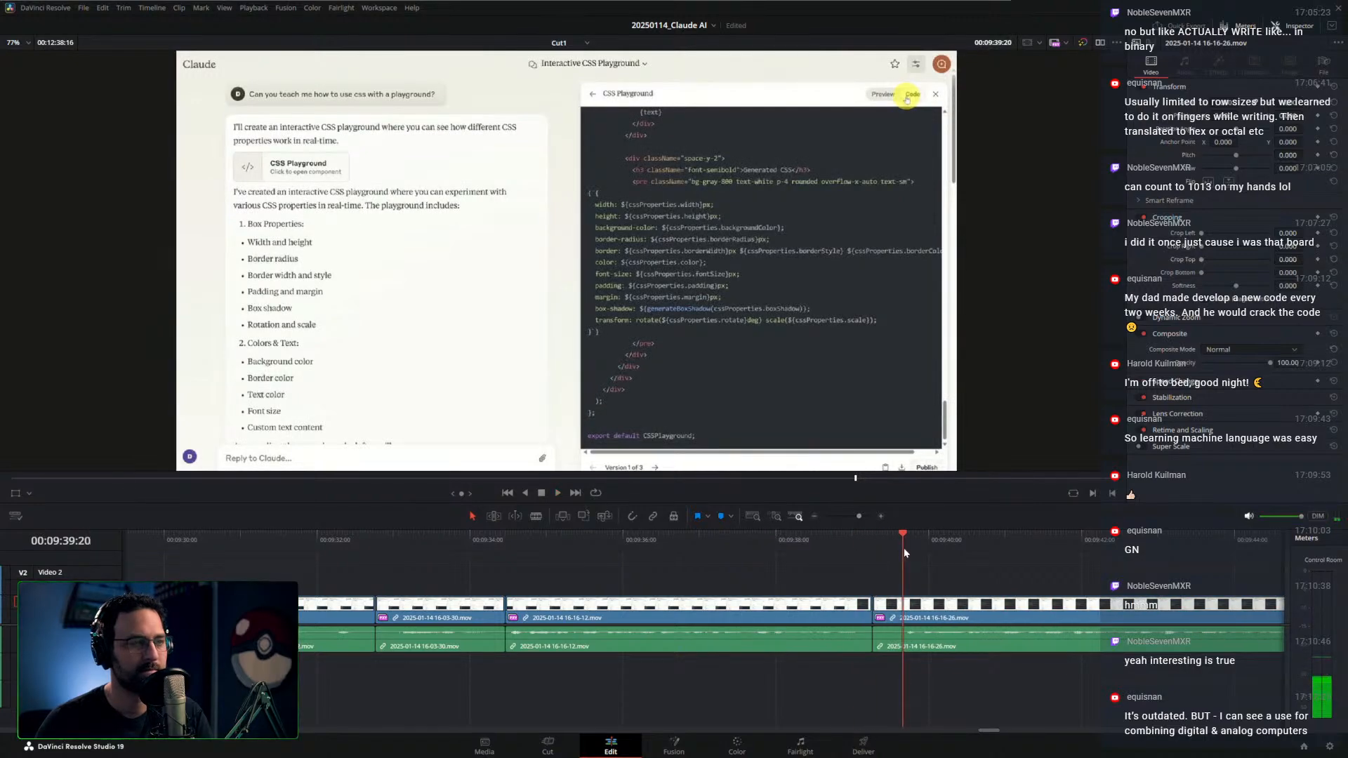
pyautogui.hotkey('ctrl', 'shift', '[')
pyautogui.press('space')
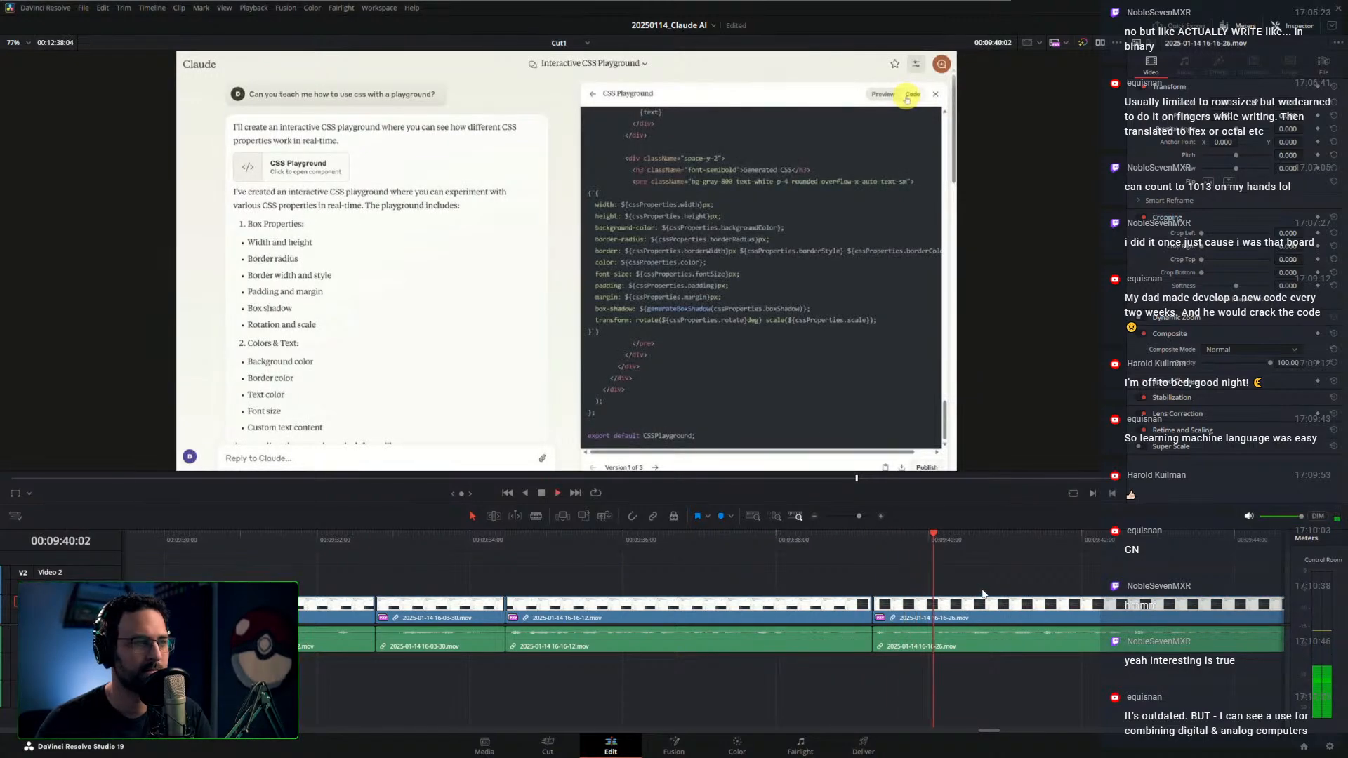
pyautogui.press('space')
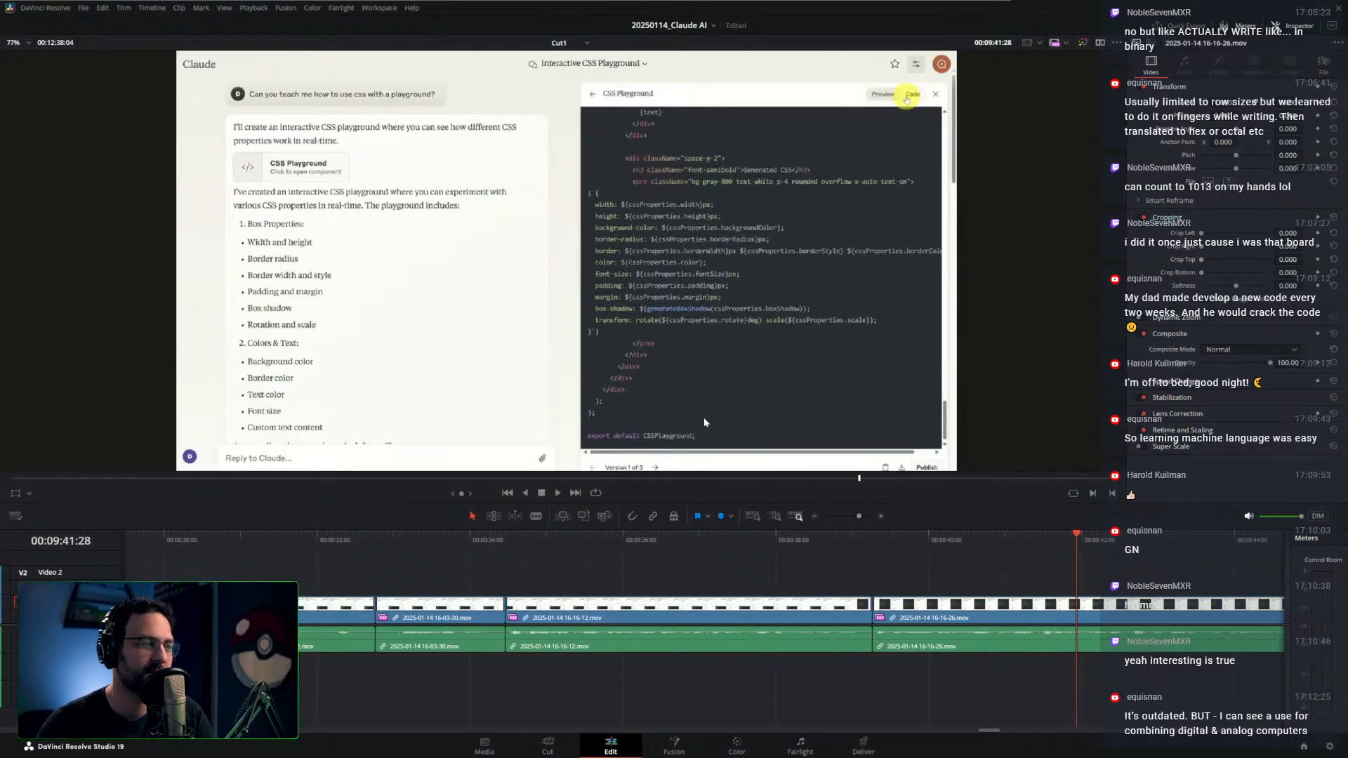
pyautogui.hotkey('ctrl', 's')
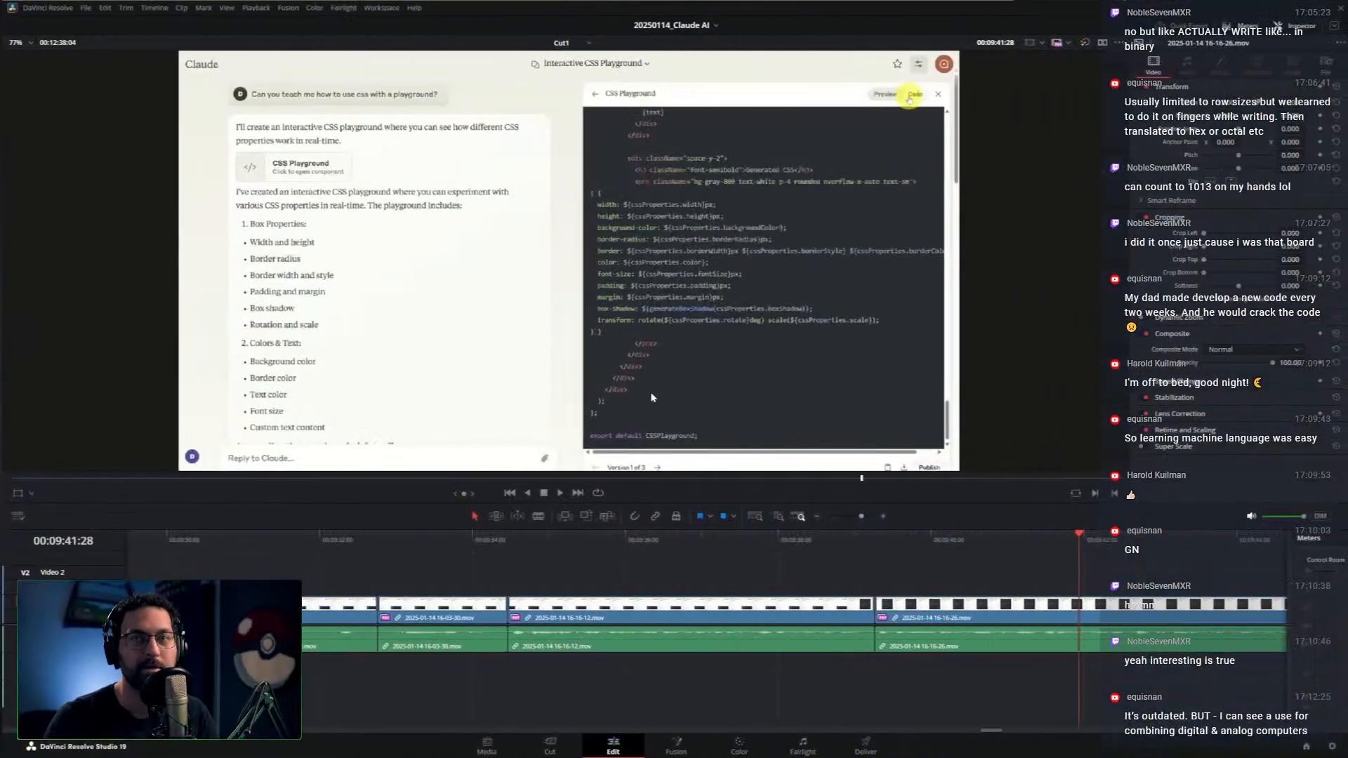
pyautogui.moveTo(1084, 564); pyautogui.dragTo(722, 538)
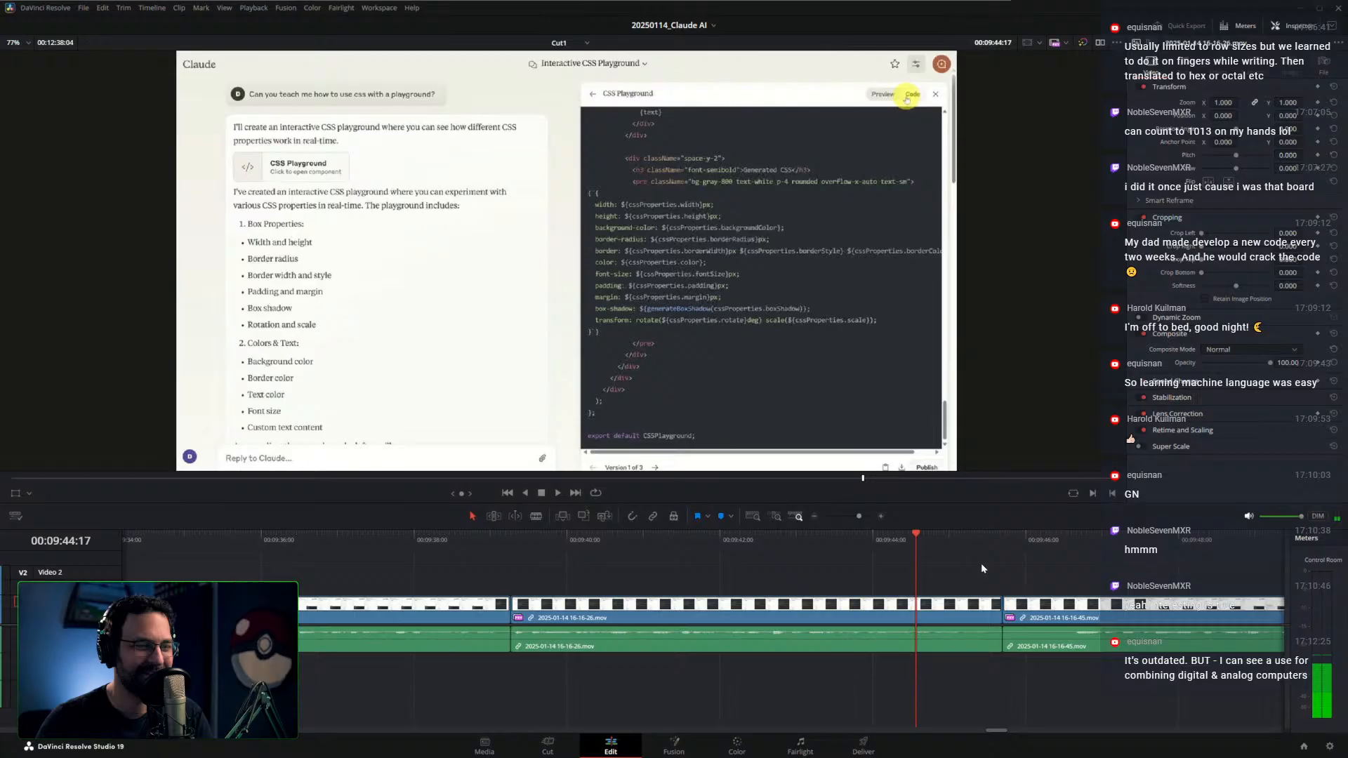
pyautogui.moveTo(1031, 561); pyautogui.dragTo(614, 546)
pyautogui.hotkey('ctrl', 'shift', ']')
pyautogui.hotkey('ctrl', 'shift', '[')
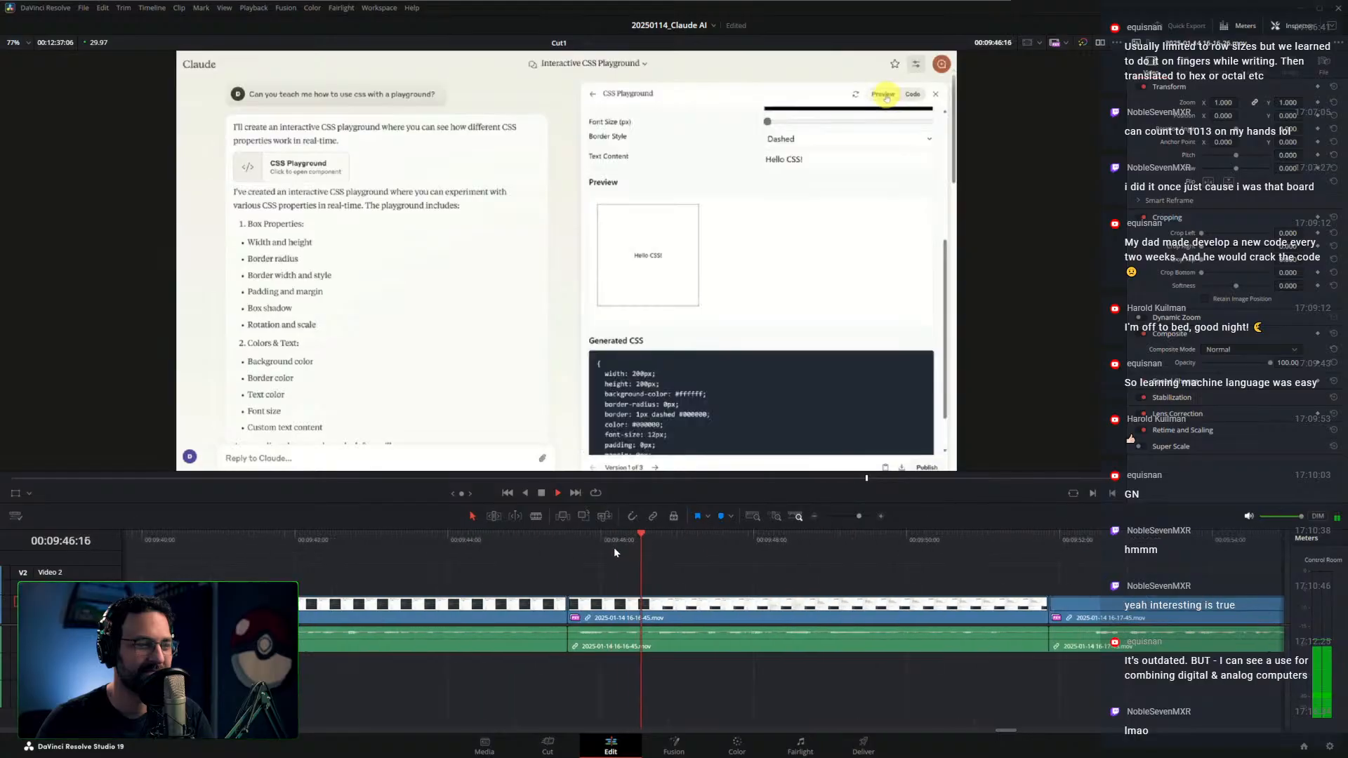
pyautogui.press('space')
pyautogui.press('Up')
pyautogui.press('Right')
pyautogui.hotkey('ctrl', 'shift', '[')
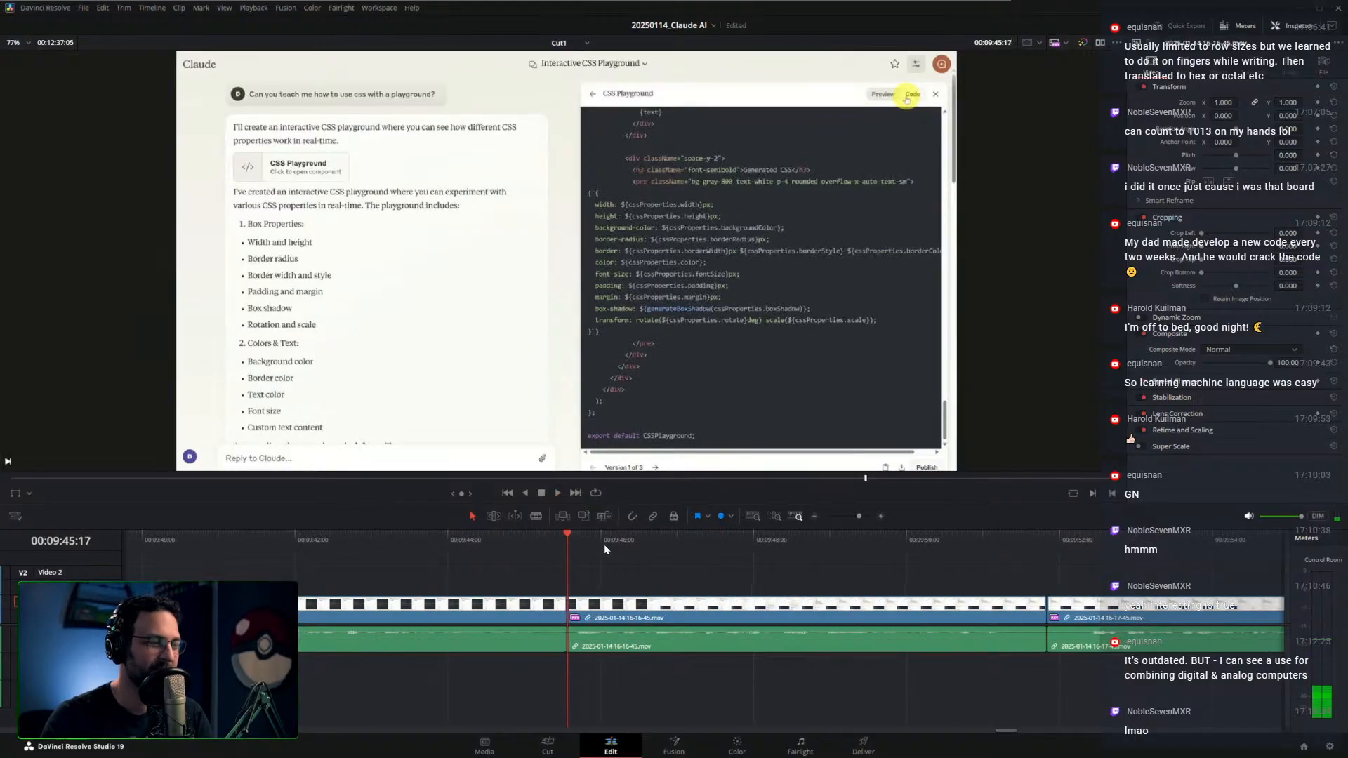
pyautogui.press('space')
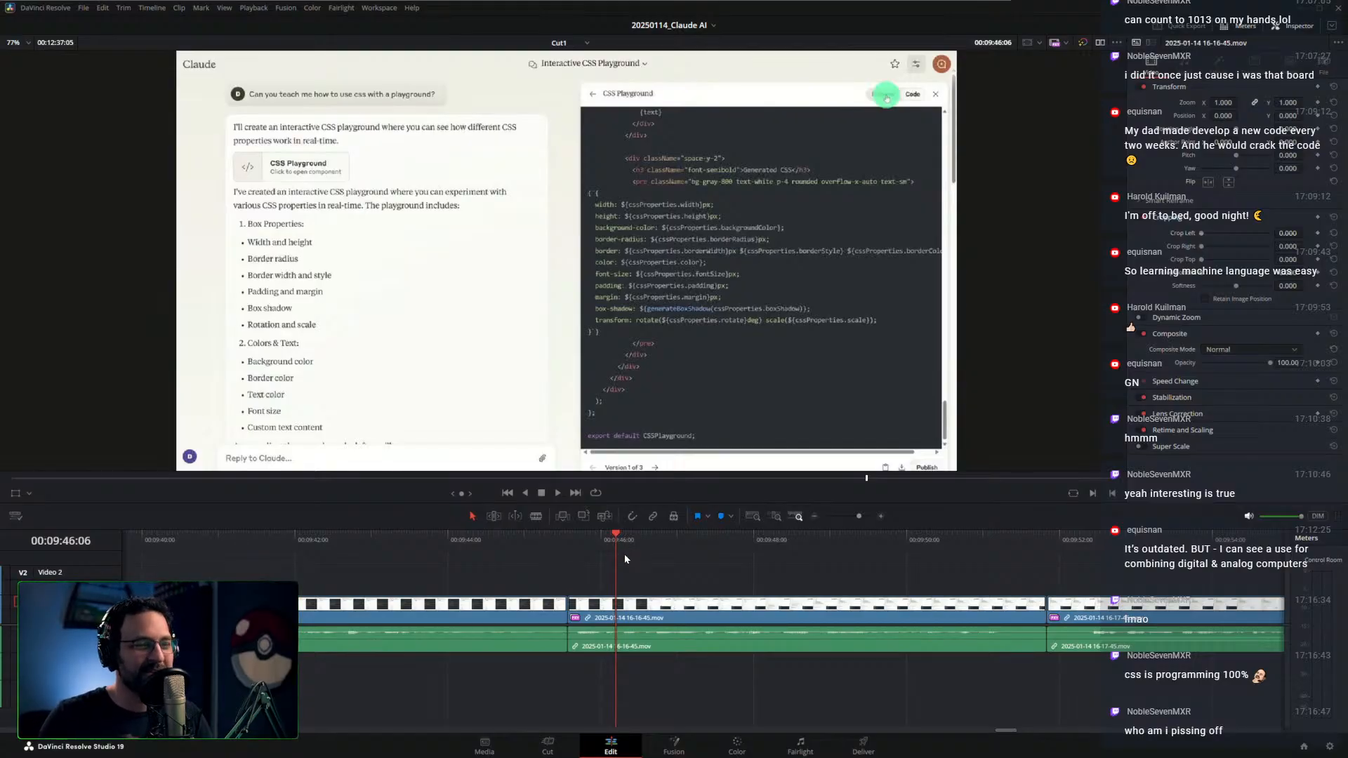
pyautogui.moveTo(645, 539); pyautogui.dragTo(1033, 565)
pyautogui.press('space')
pyautogui.press('space')
pyautogui.hotkey('ctrl', 'shift', ']')
pyautogui.hotkey('ctrl', 'shift', '[')
pyautogui.click(958, 537)
pyautogui.press('space')
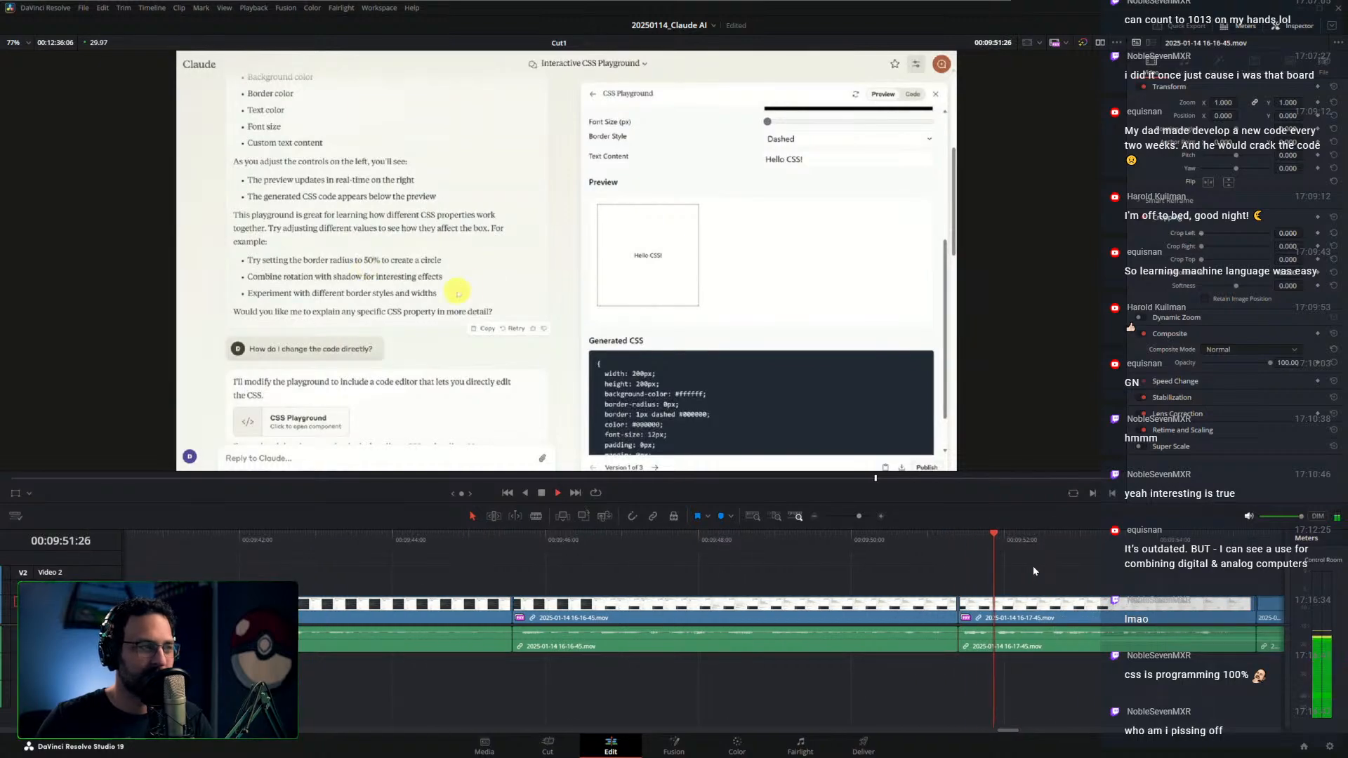
pyautogui.press('space')
pyautogui.press('Up')
pyautogui.press('Left')
pyautogui.press('Left')
pyautogui.hotkey('ctrl', 'shift', ']')
pyautogui.hotkey('shift', 'Left')
pyautogui.press('space')
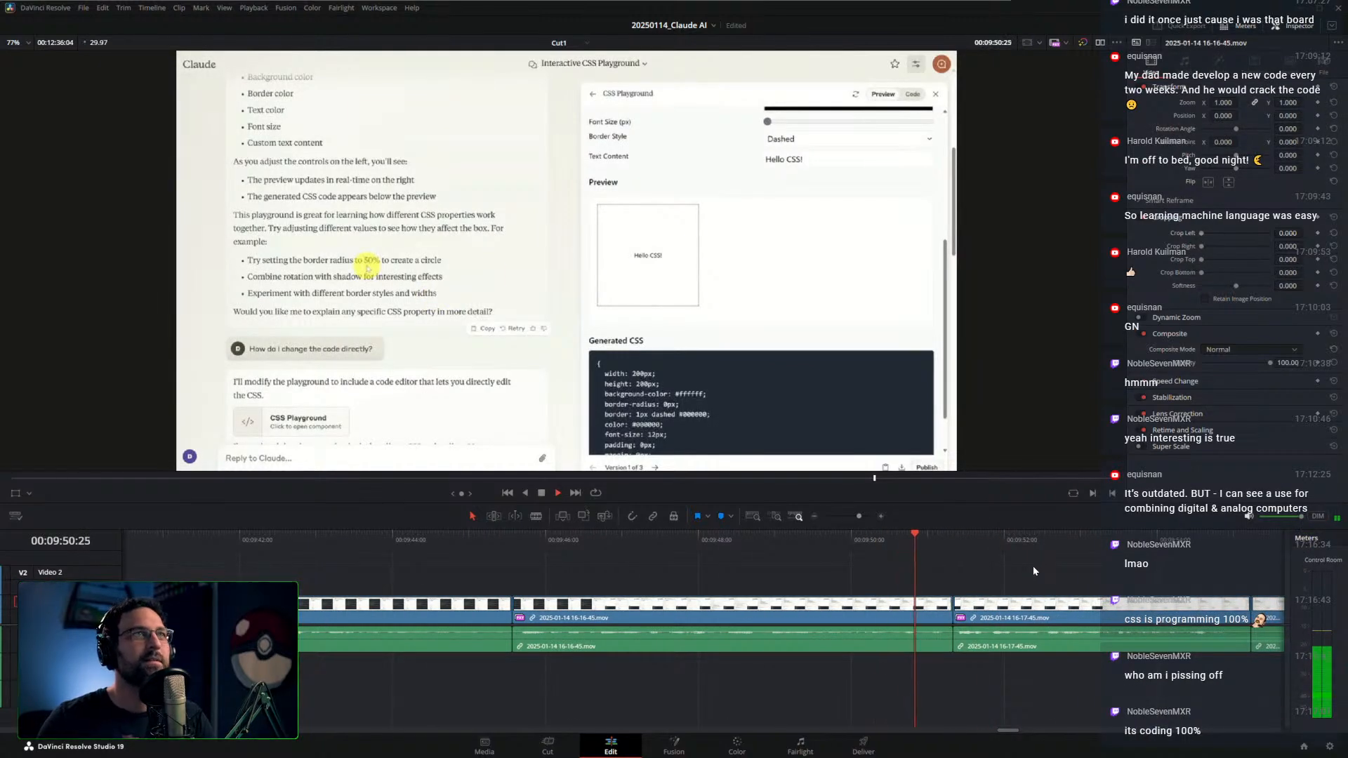
pyautogui.press('space')
pyautogui.moveTo(1055, 570); pyautogui.dragTo(917, 576)
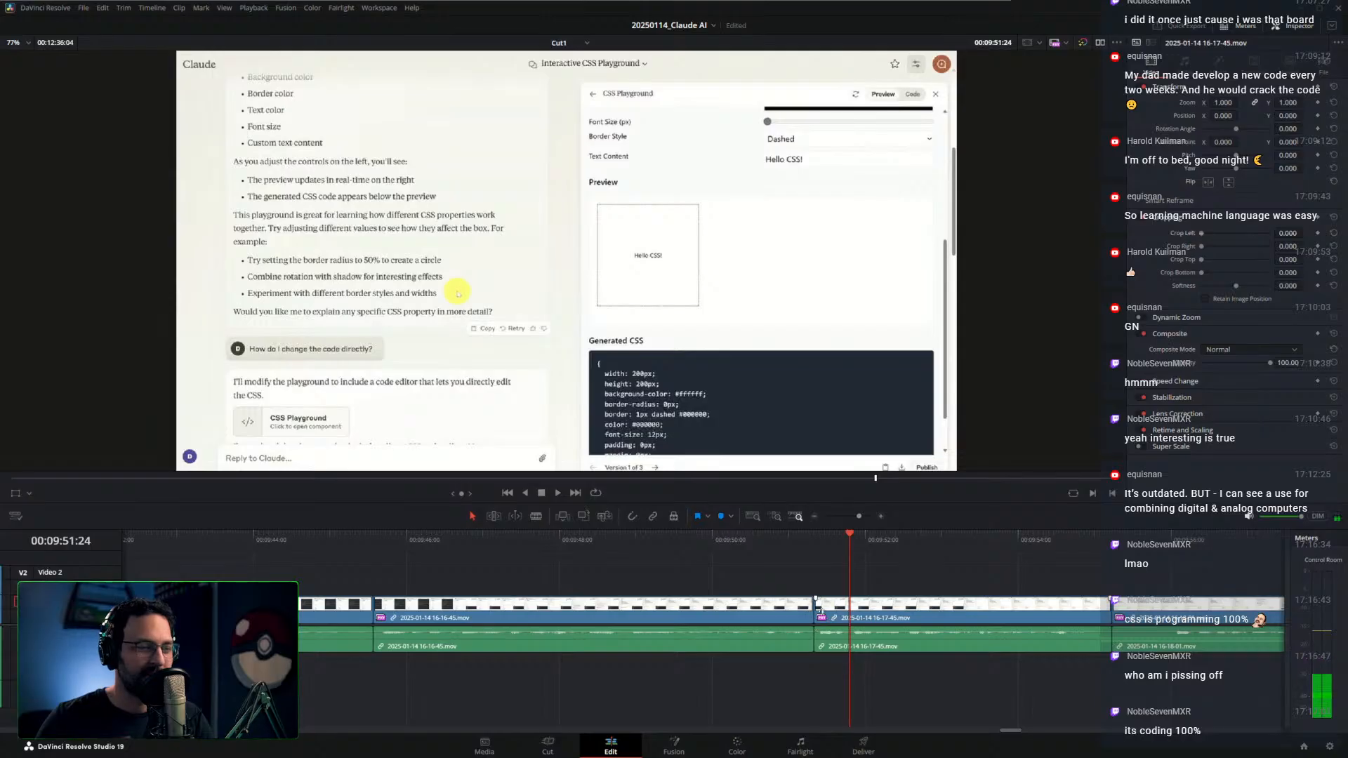
pyautogui.moveTo(816, 608); pyautogui.dragTo(851, 608)
pyautogui.click(753, 542)
pyautogui.press('space')
pyautogui.press('space')
pyautogui.click(776, 541)
pyautogui.press('space')
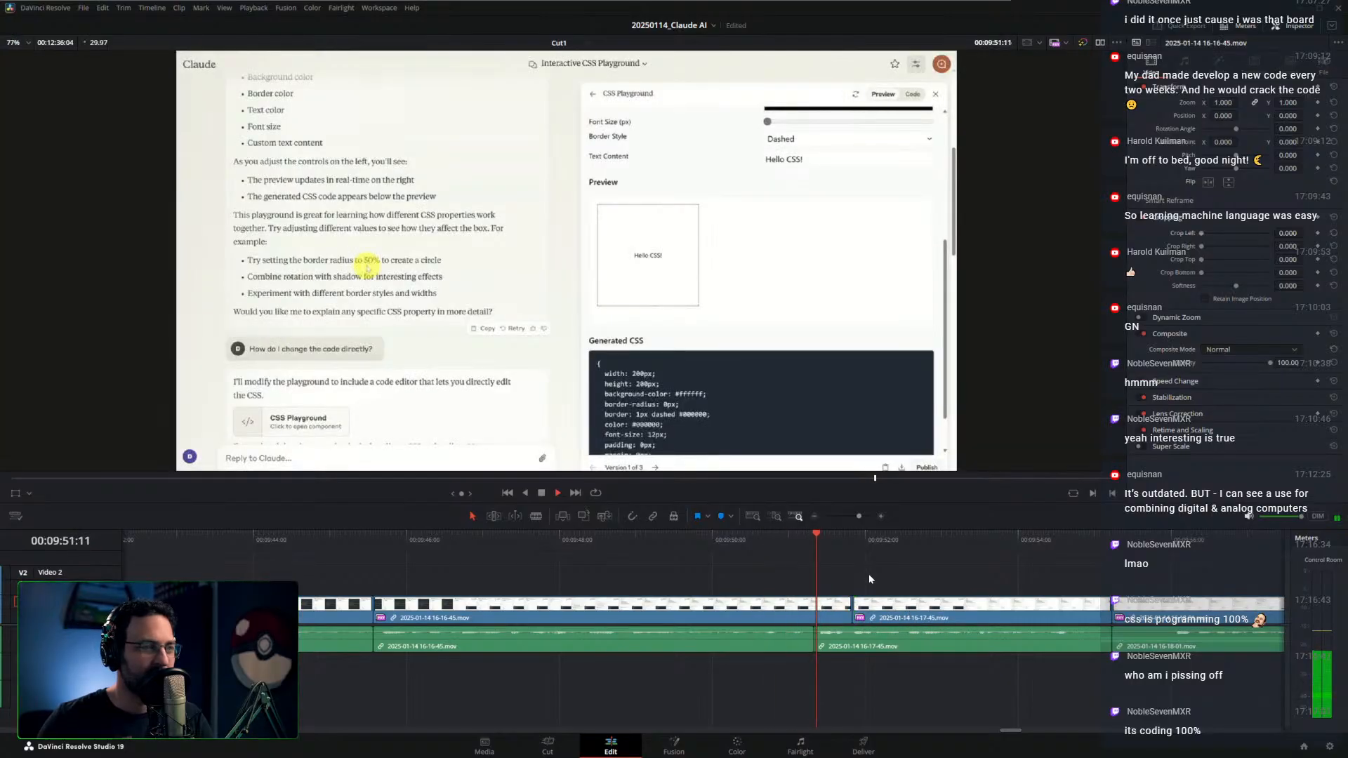
pyautogui.press('space')
pyautogui.click(827, 541)
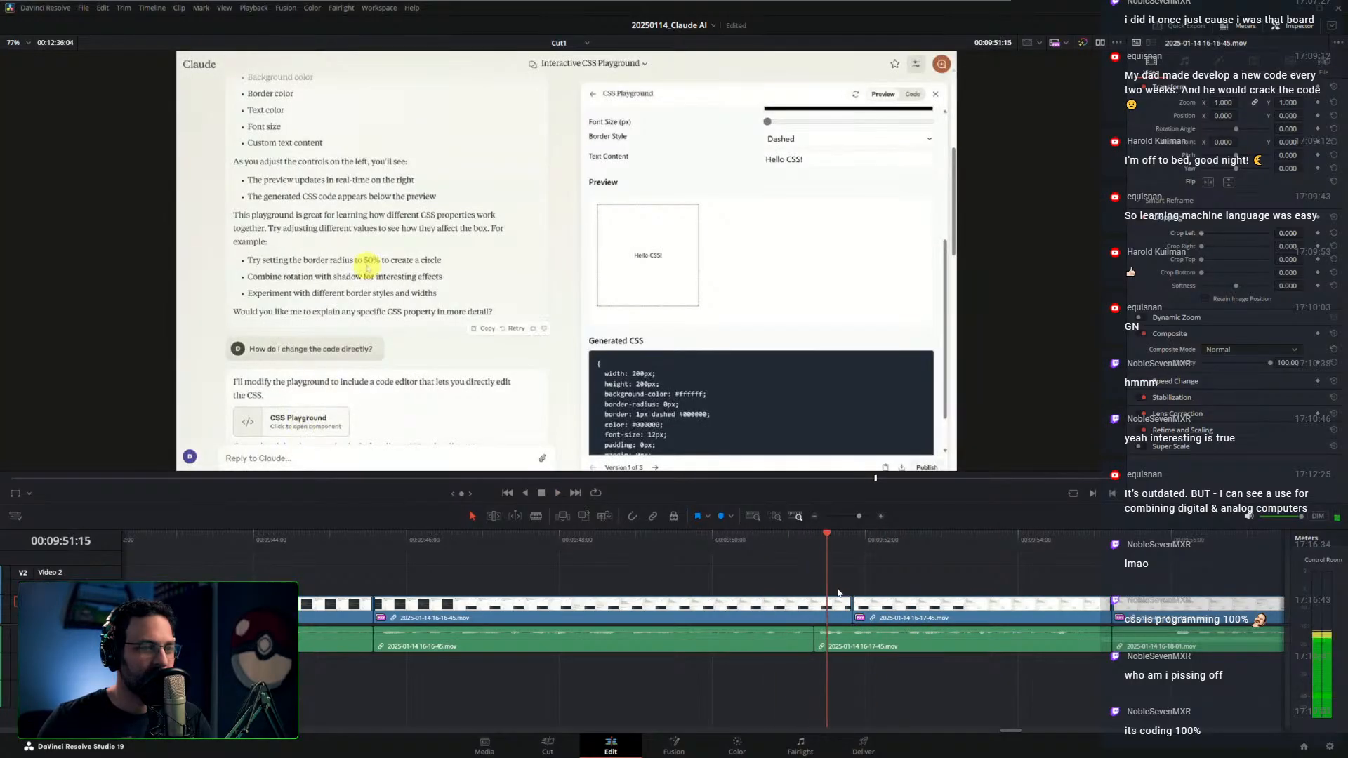
pyautogui.moveTo(850, 602)
pyautogui.mouseDown()
pyautogui.moveTo(692, 606)
pyautogui.moveTo(852, 610)
pyautogui.mouseUp()
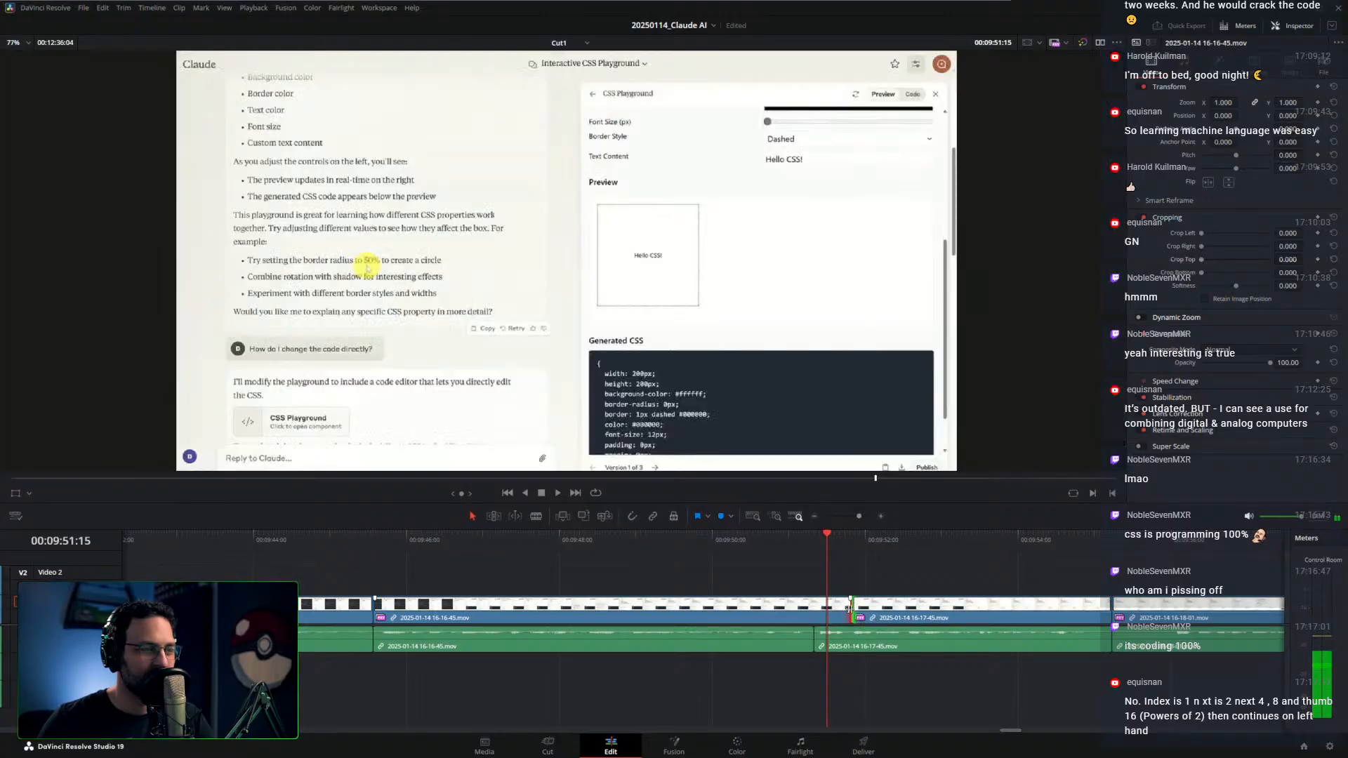
pyautogui.moveTo(820, 542); pyautogui.dragTo(766, 544)
pyautogui.press('space')
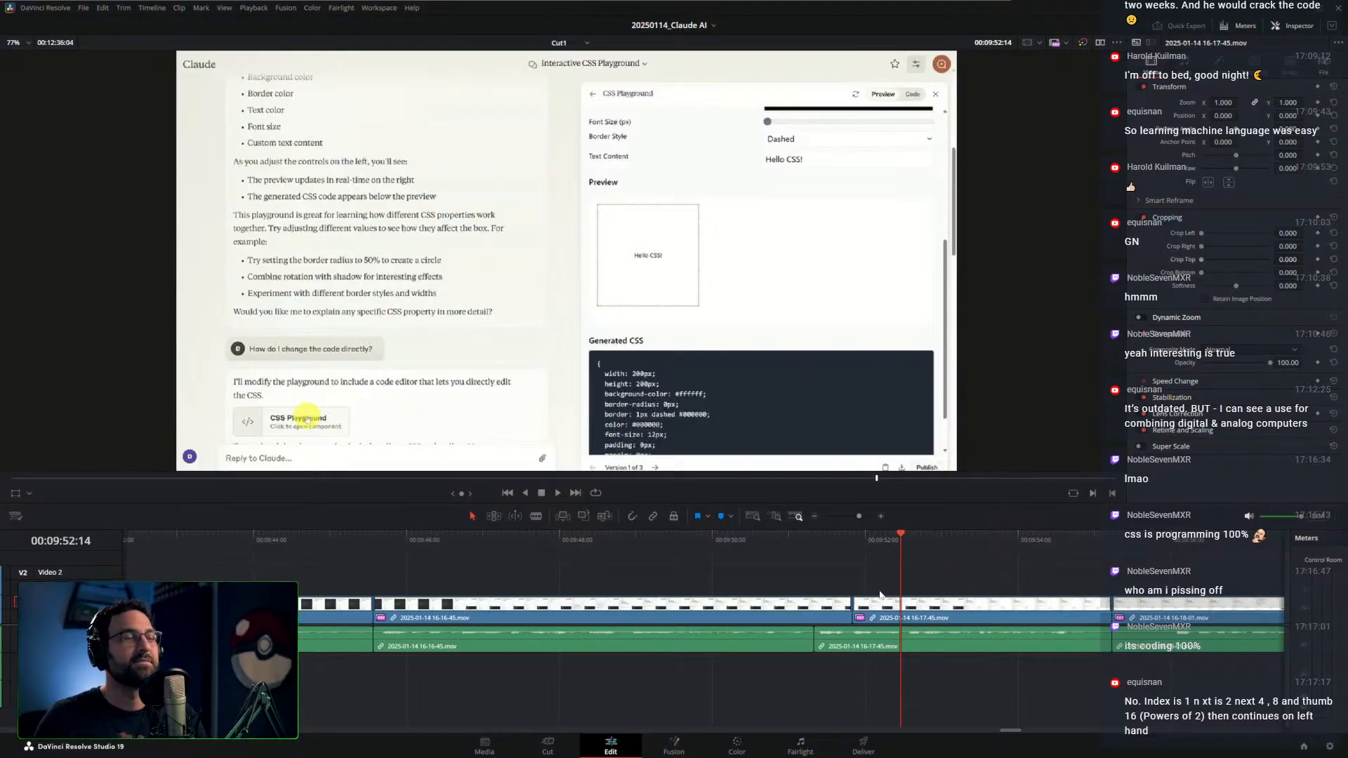
pyautogui.hscroll(3, 918, 577)
pyautogui.moveTo(751, 546); pyautogui.dragTo(917, 542)
pyautogui.hotkey('ctrl', 'shift', ']')
pyautogui.hotkey('ctrl', 'shift', '[')
pyautogui.hotkey('shift', 'Left')
pyautogui.press('space')
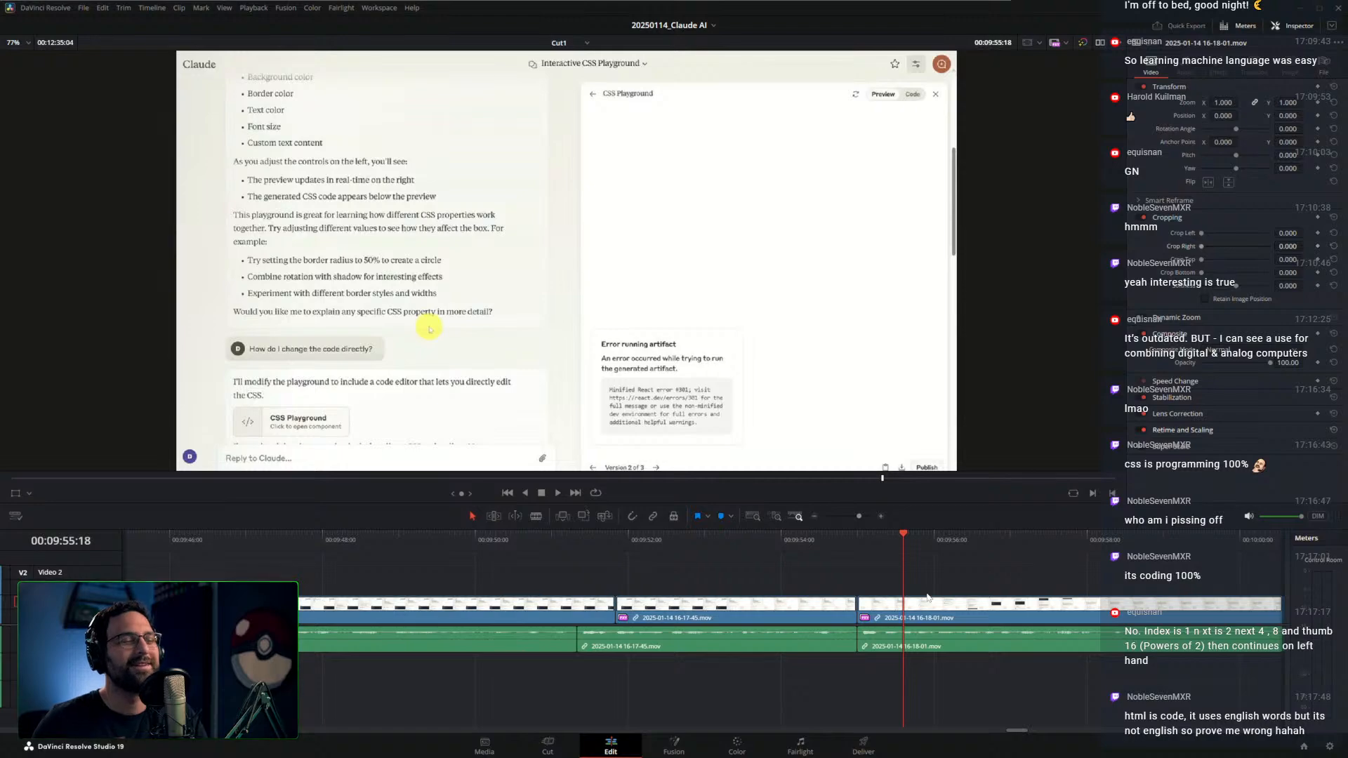
pyautogui.moveTo(957, 563); pyautogui.dragTo(833, 567)
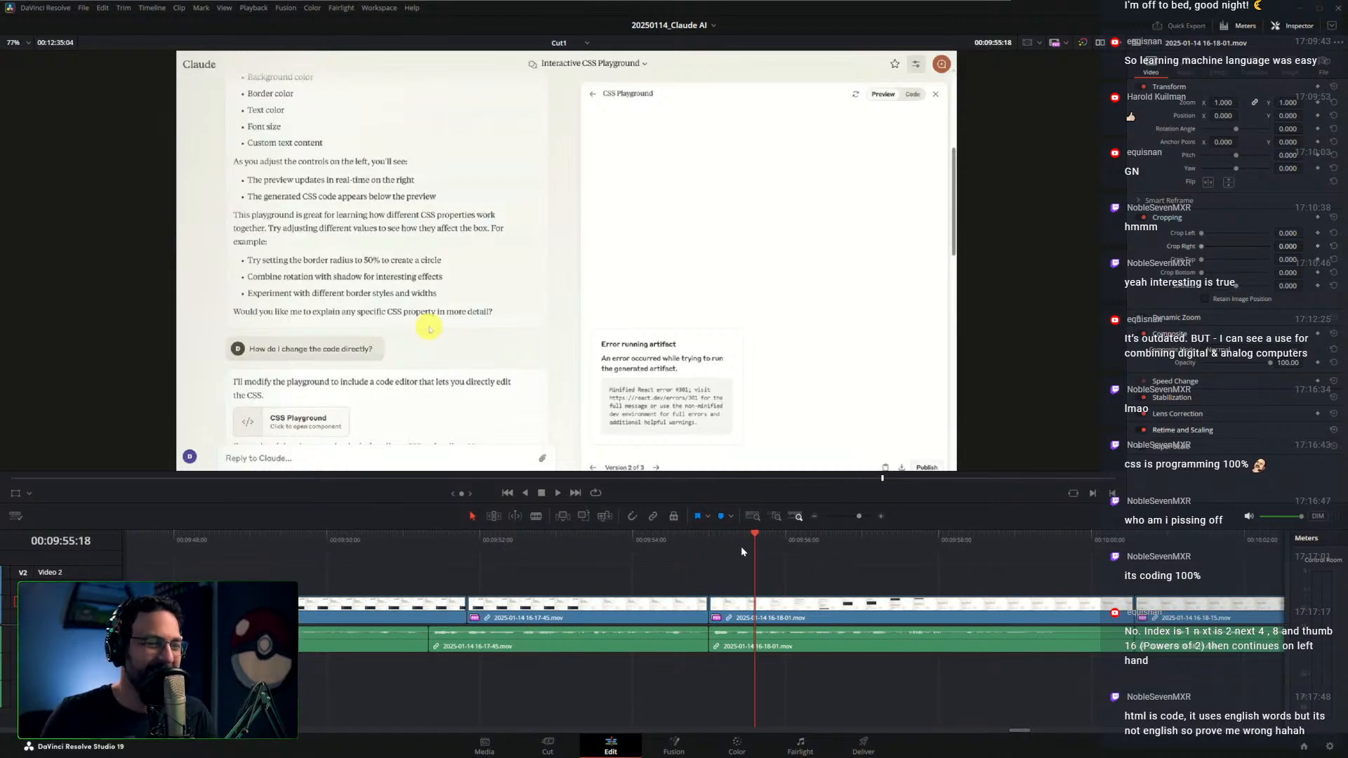
pyautogui.moveTo(740, 544); pyautogui.dragTo(654, 546)
pyautogui.press('space')
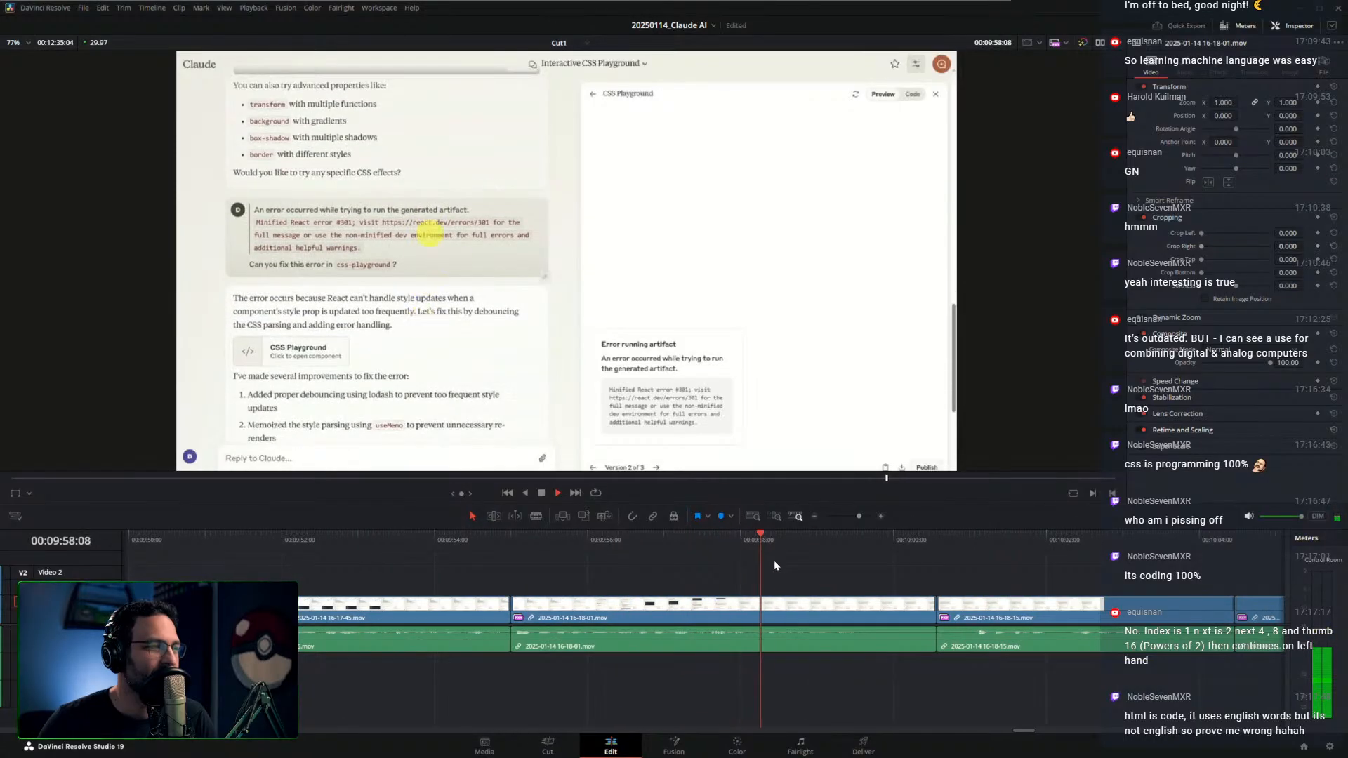
pyautogui.moveTo(864, 535); pyautogui.dragTo(890, 562)
pyautogui.hotkey('ctrl', 'shift', ']')
pyautogui.hotkey('ctrl', 'shift', '[')
pyautogui.click(803, 538)
pyautogui.press('space')
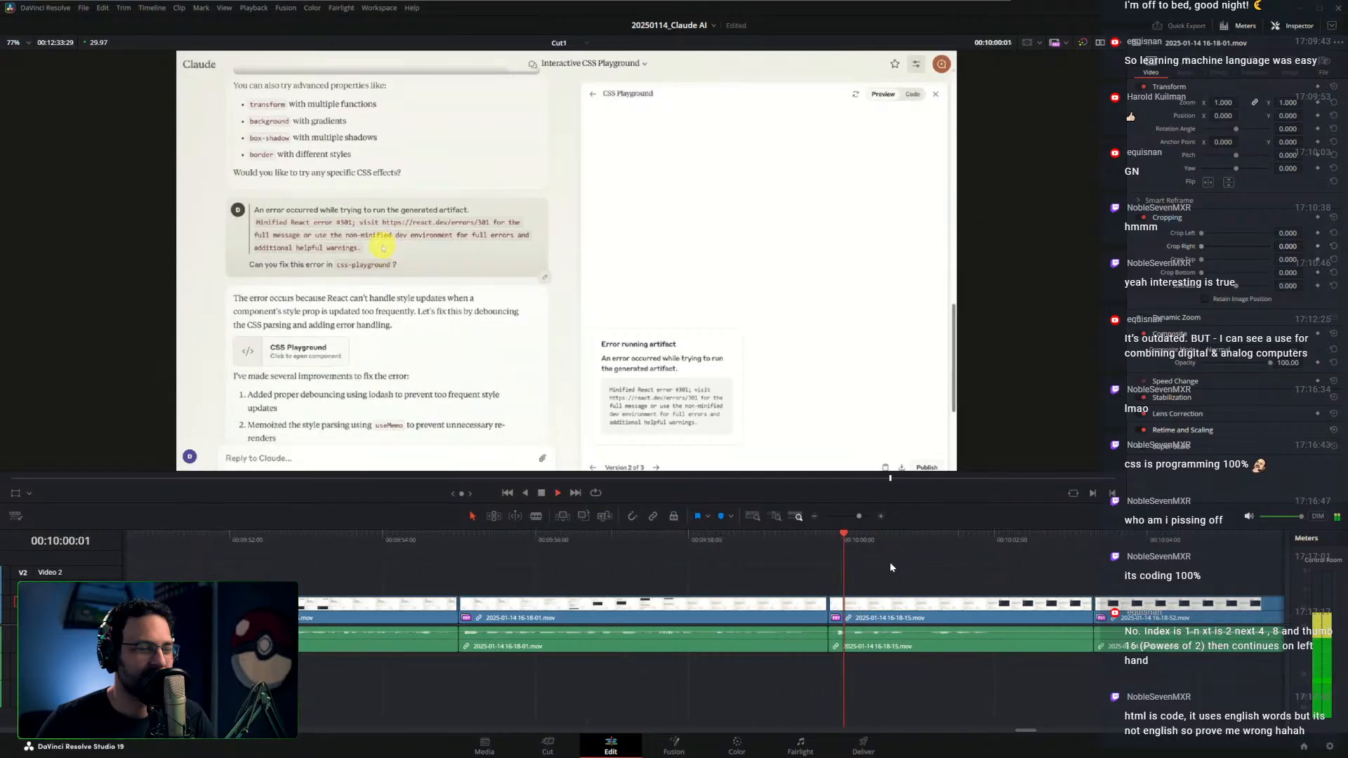
pyautogui.press('space')
pyautogui.moveTo(815, 539); pyautogui.dragTo(821, 538)
pyautogui.hotkey('ctrl', 'shift', ']')
pyautogui.click(774, 539)
pyautogui.press('space')
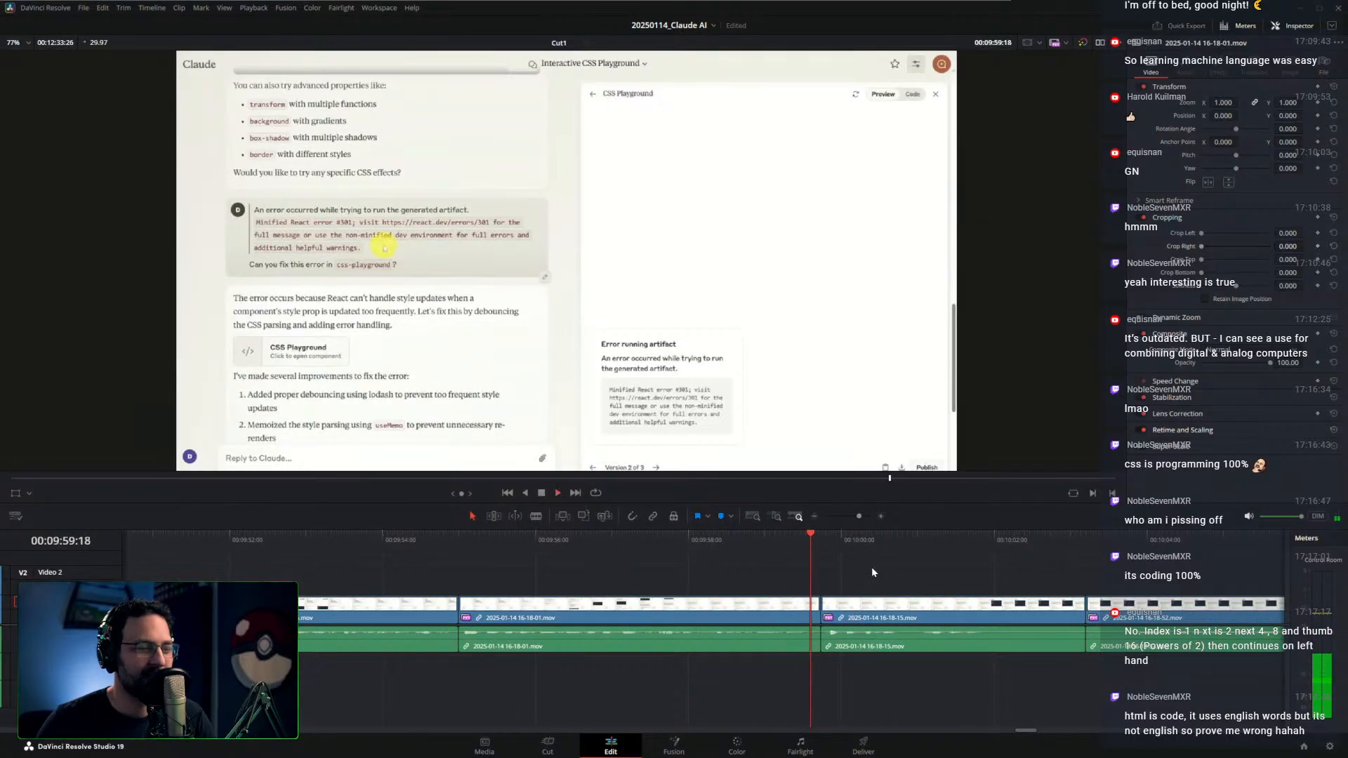
pyautogui.press('space')
pyautogui.moveTo(925, 566); pyautogui.dragTo(839, 559)
pyautogui.hotkey('ctrl', 'shift', ']')
pyautogui.hotkey('ctrl', 'shift', '[')
pyautogui.press('space')
pyautogui.click(730, 541)
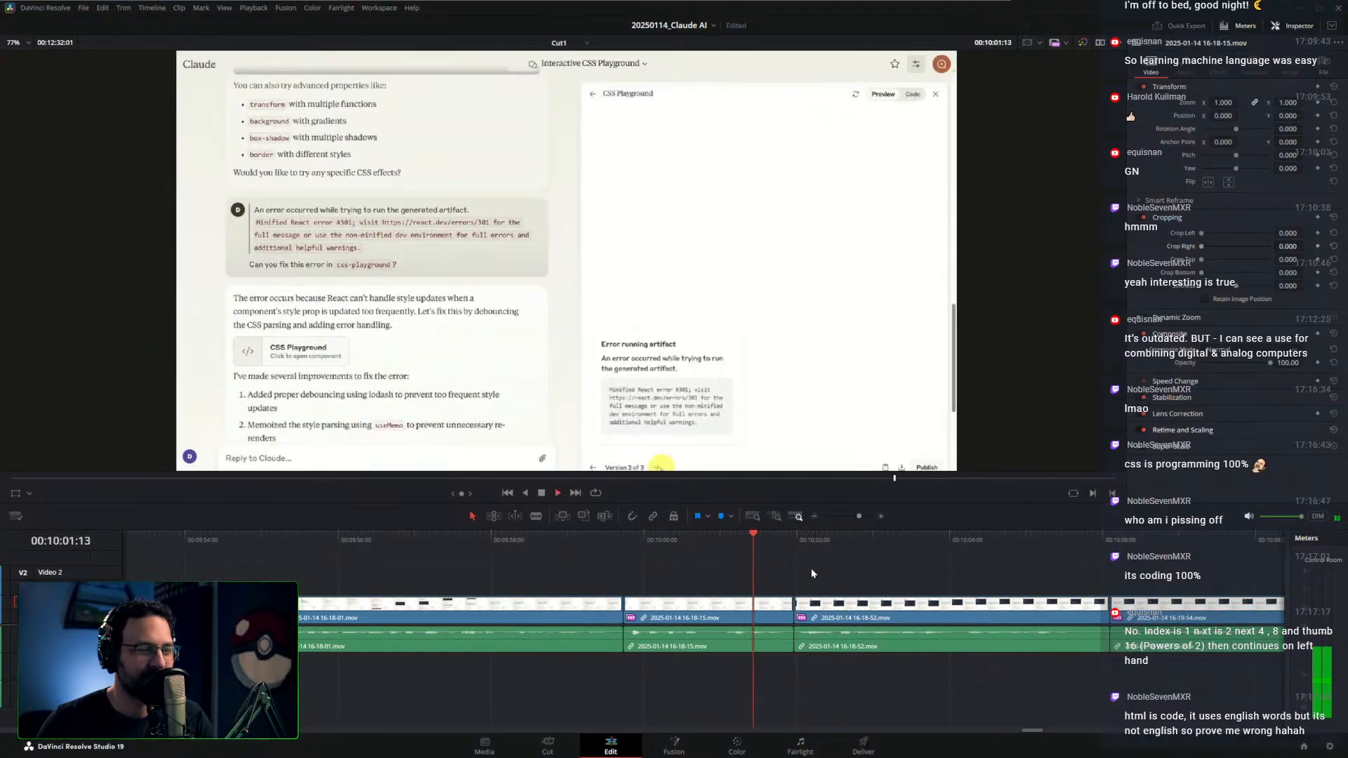
pyautogui.press('space')
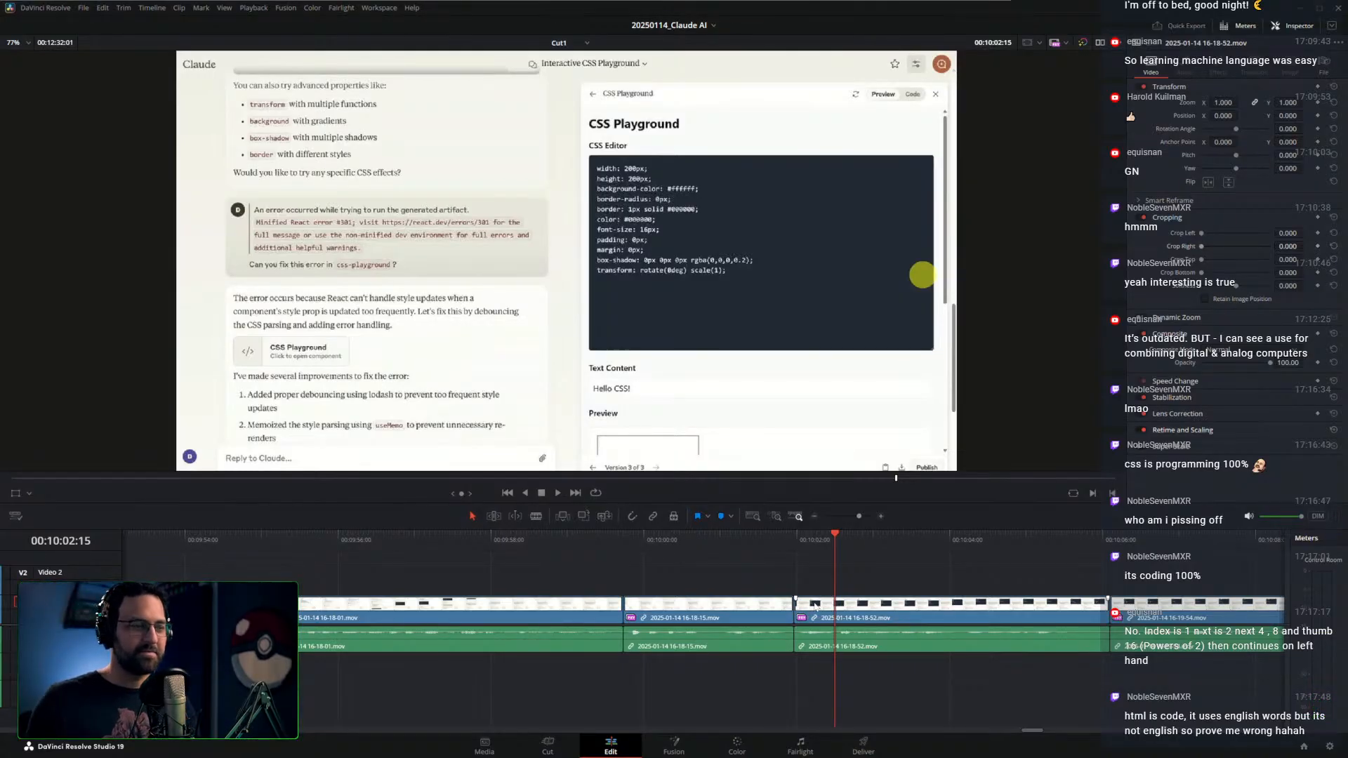
pyautogui.moveTo(848, 547); pyautogui.dragTo(1025, 591)
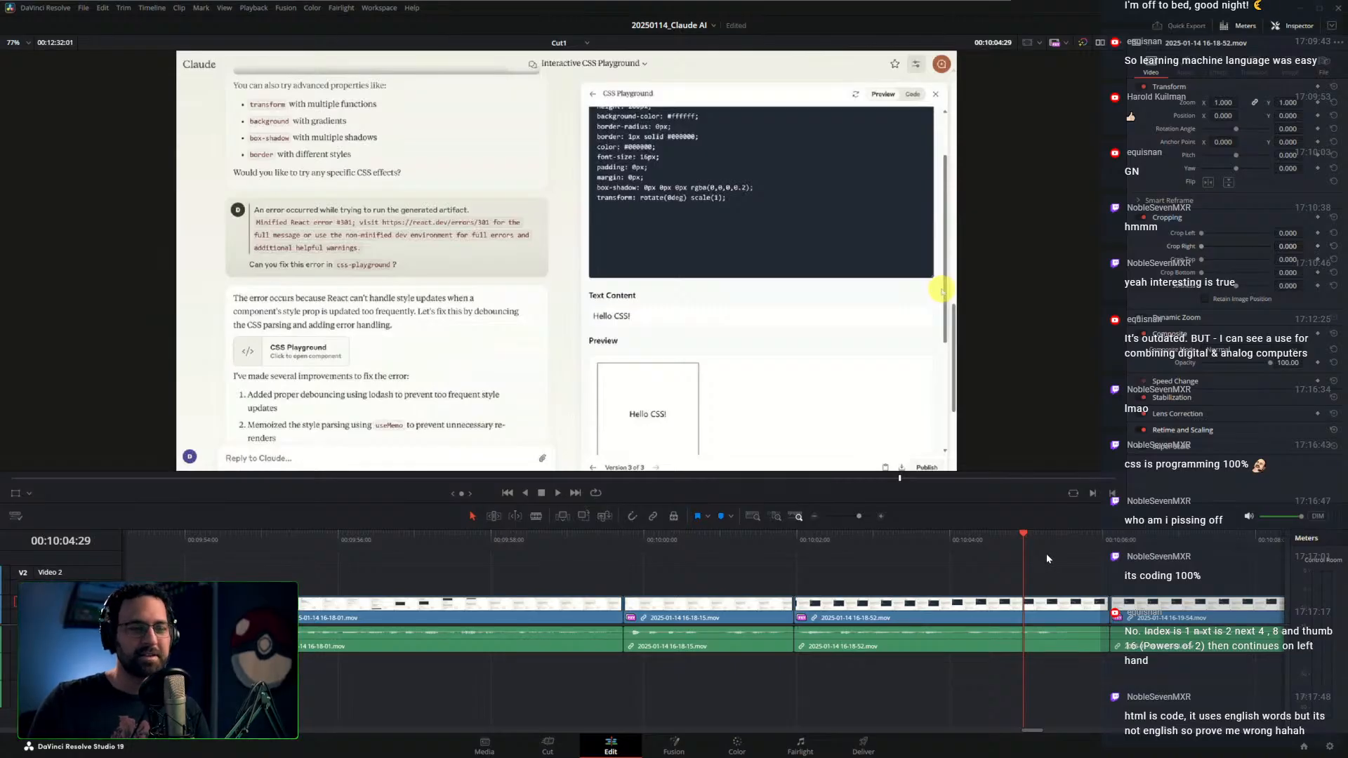
pyautogui.moveTo(1034, 546); pyautogui.dragTo(1110, 545)
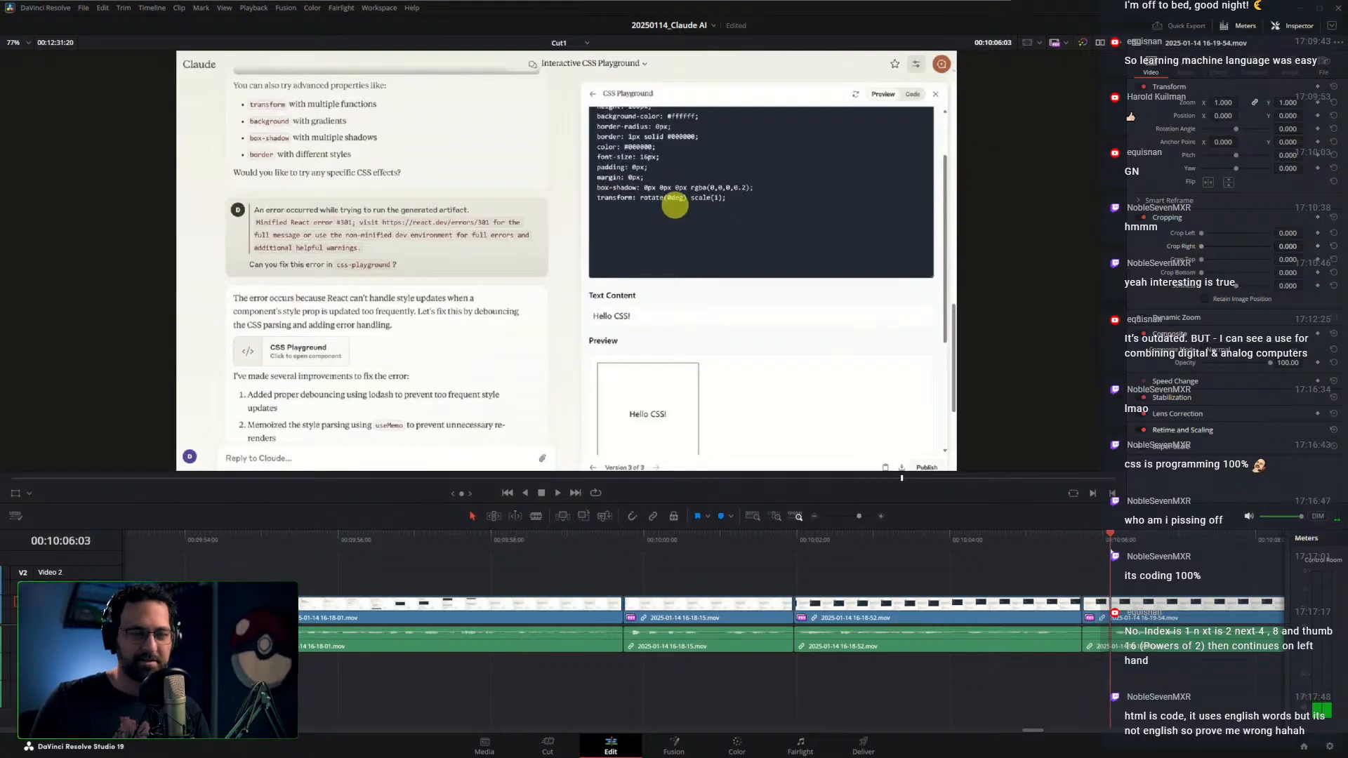
pyautogui.hotkey('ctrl', 'shift', '[')
pyautogui.hotkey('shift', 'Left')
pyautogui.press('space')
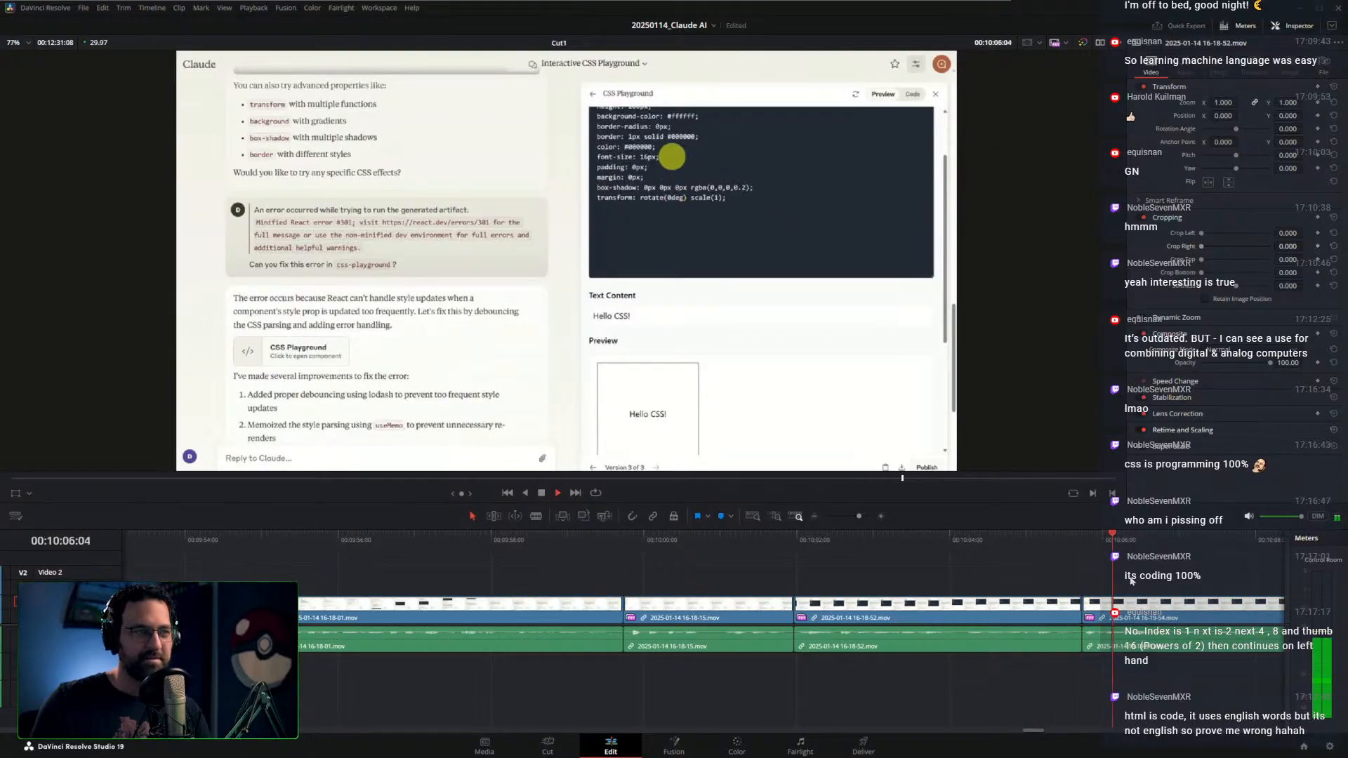
pyautogui.hscroll(3, 934, 585)
pyautogui.hscroll(1, 934, 585)
pyautogui.moveTo(908, 608); pyautogui.dragTo(899, 605)
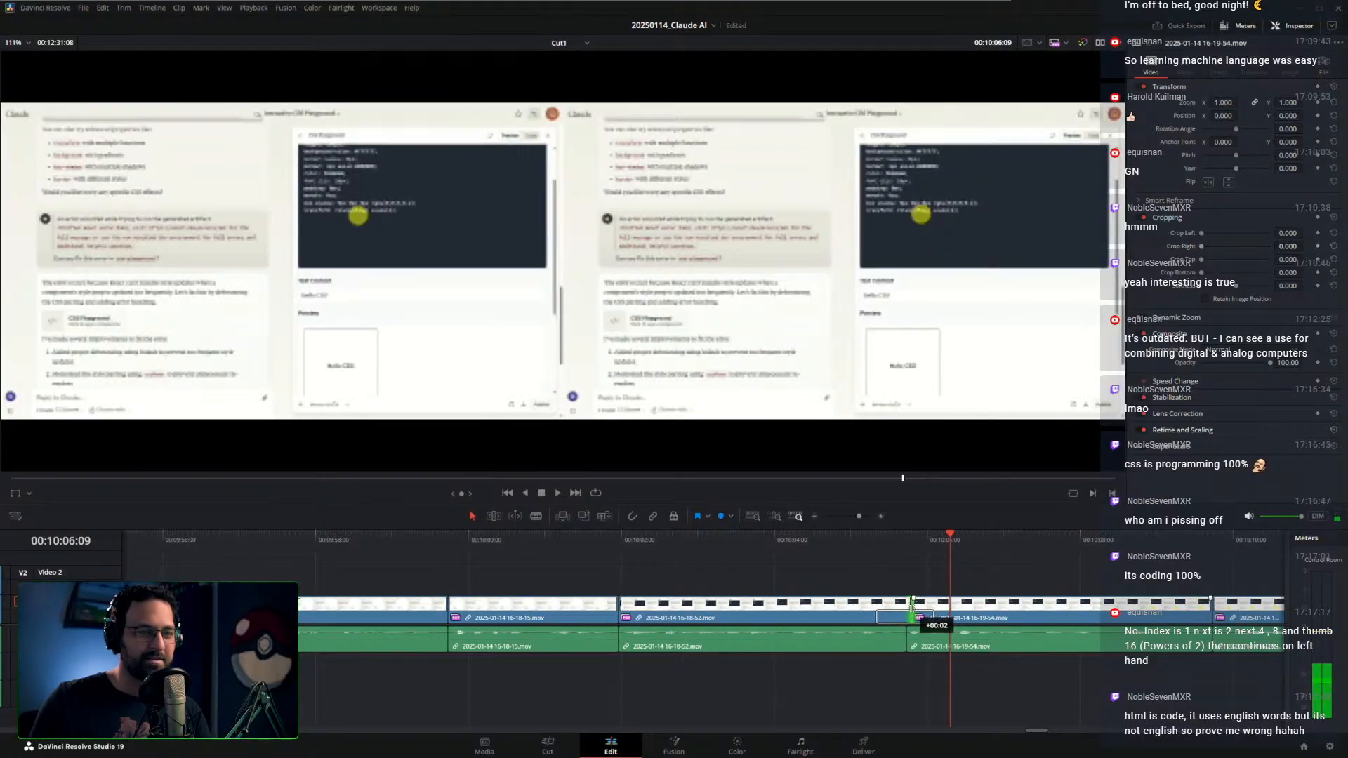
pyautogui.moveTo(911, 608); pyautogui.dragTo(1065, 548)
pyautogui.click(865, 539)
pyautogui.press('space')
pyautogui.press('space')
pyautogui.hotkey('ctrl', 'shift', ']')
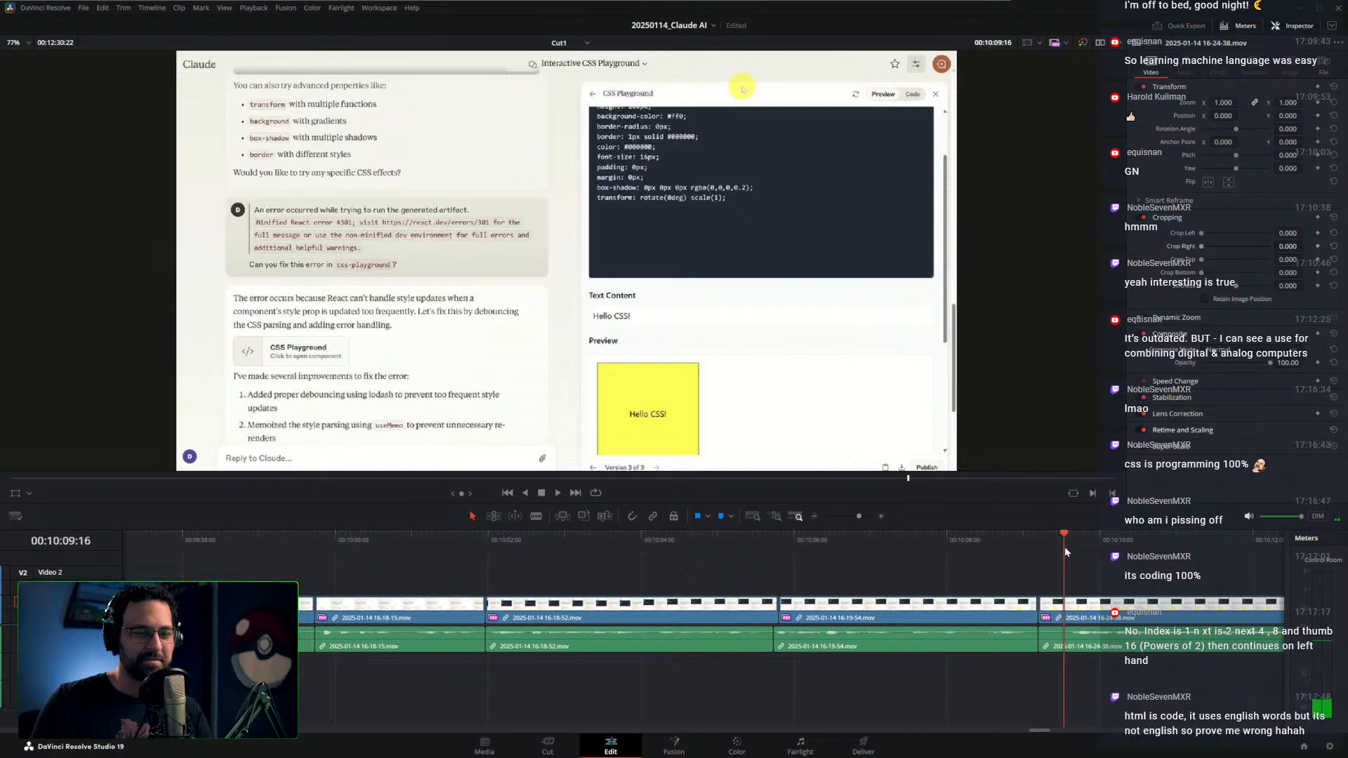
pyautogui.hotkey('ctrl', 'shift', '[')
pyautogui.press('Left')
pyautogui.press('Left')
pyautogui.press('Left')
pyautogui.press('space')
pyautogui.press('space')
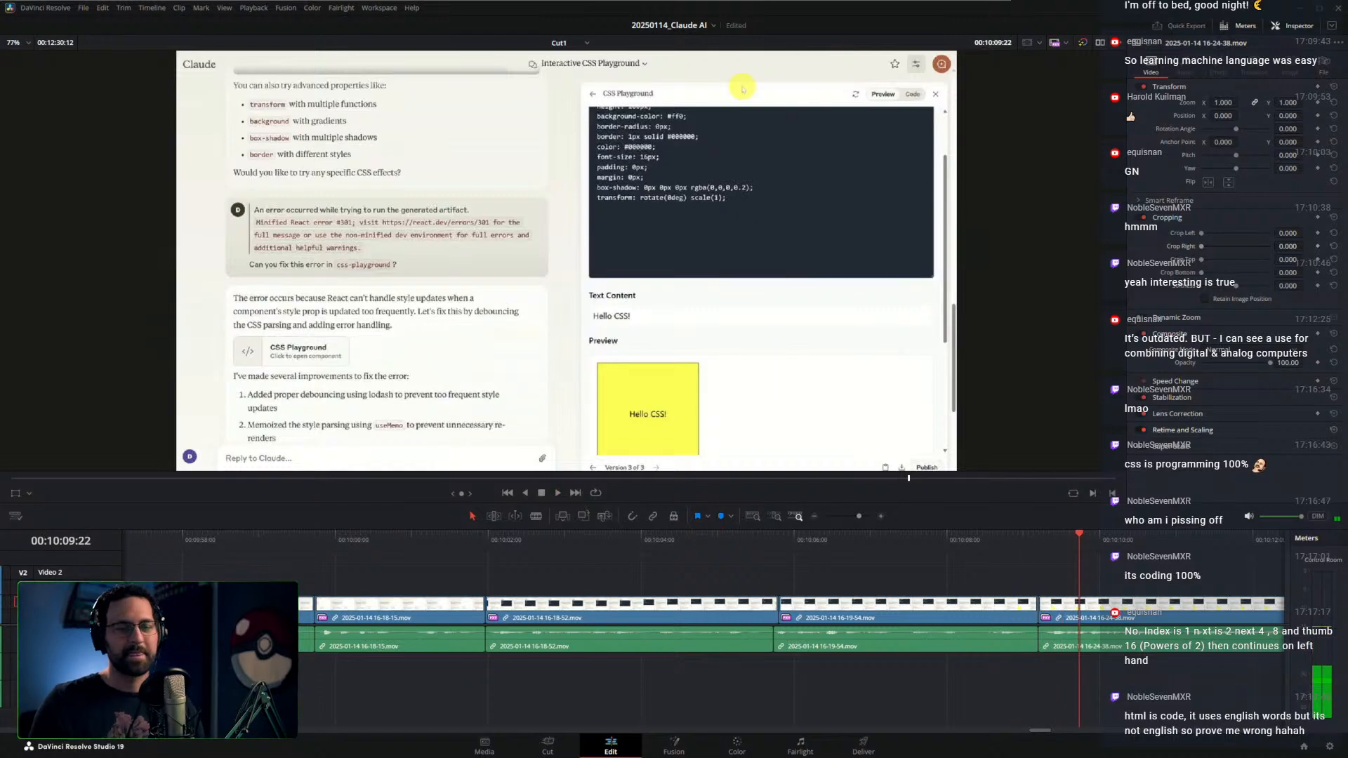
pyautogui.press('super')
pyautogui.press('Escape')
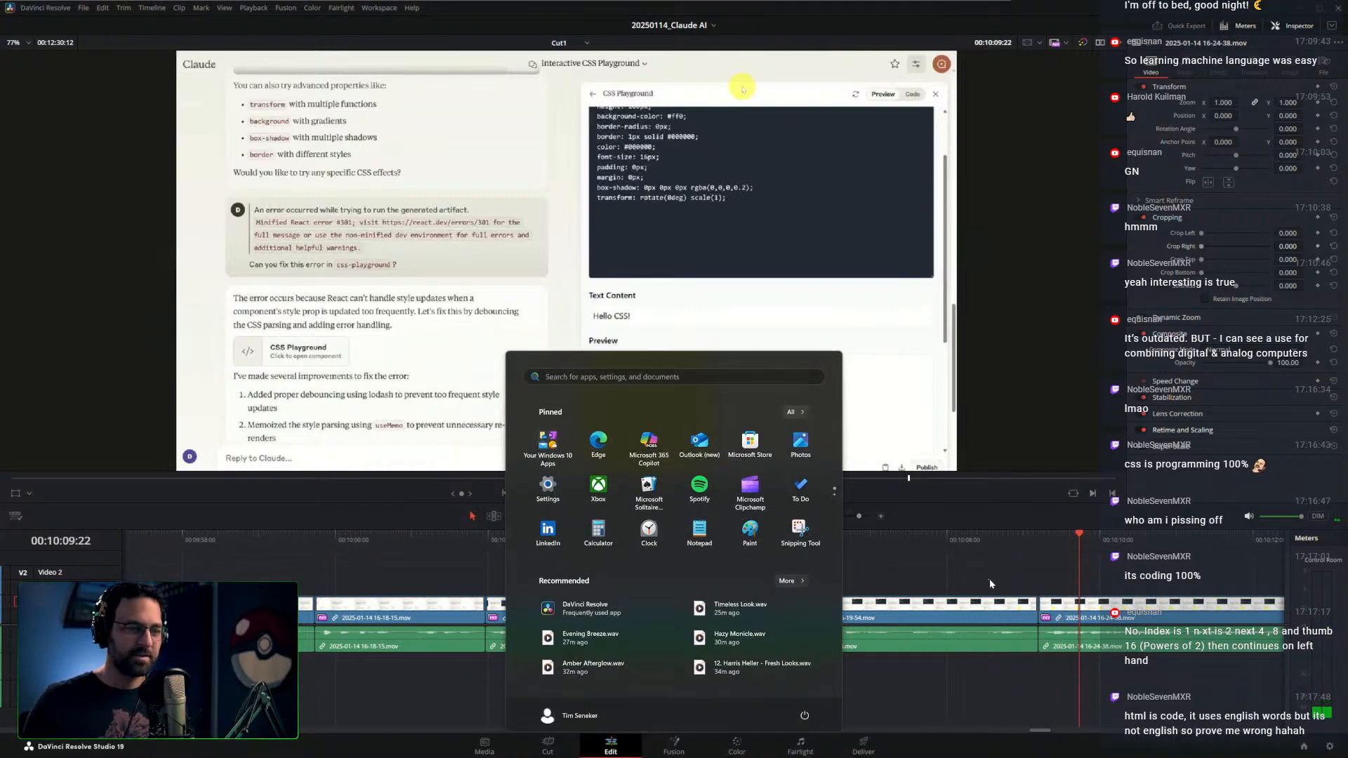